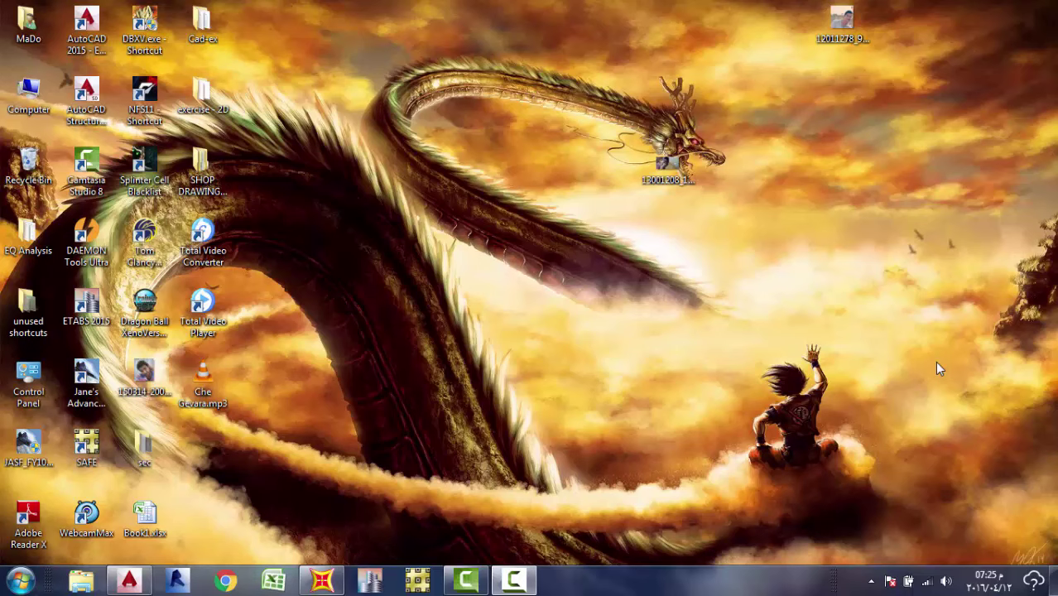
left_click(514, 579)
left_click(984, 509)
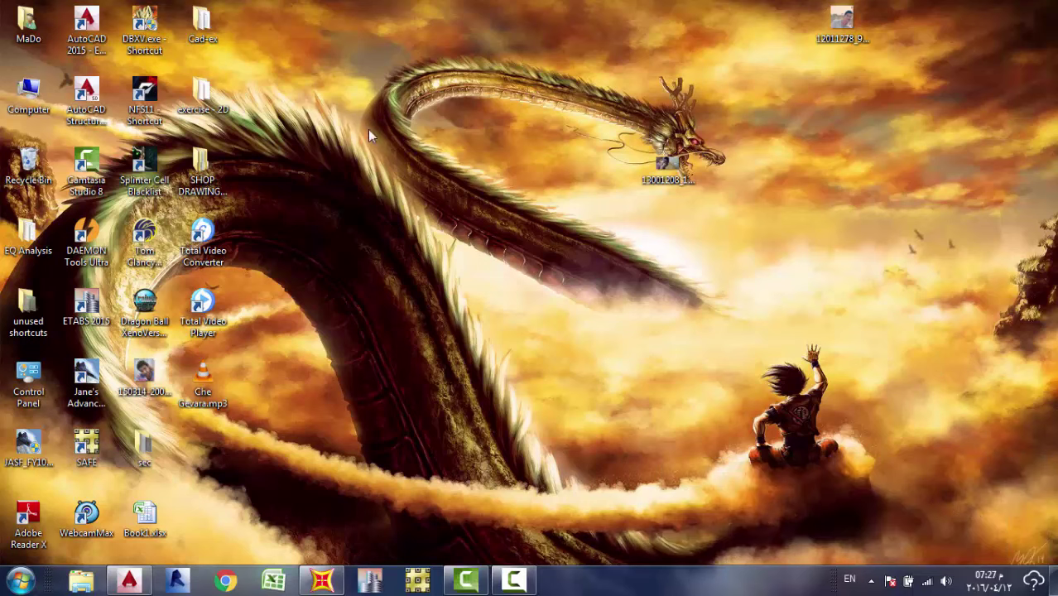
left_click(511, 580)
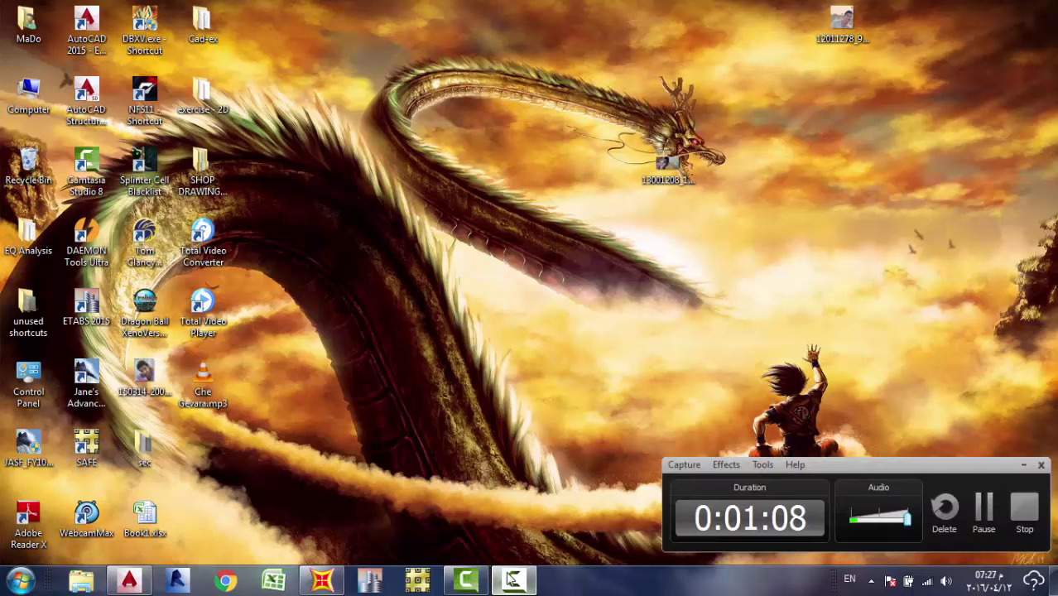
left_click(514, 579)
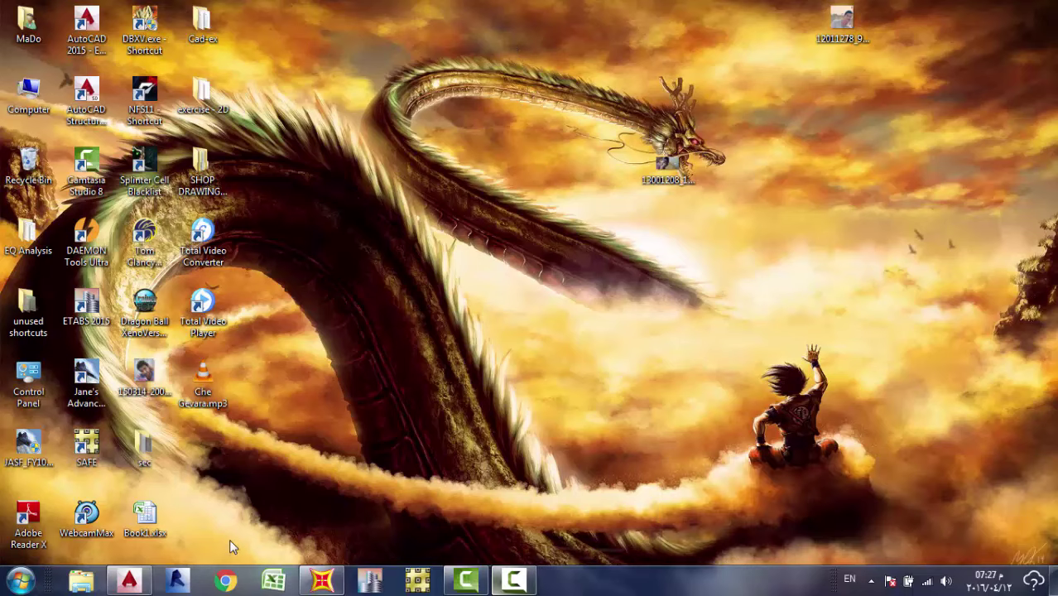
Switch to AutoCAD and examine the neighbouring framed floor plans and their titles in Concreat Dimension.dwg.
left_click(146, 580)
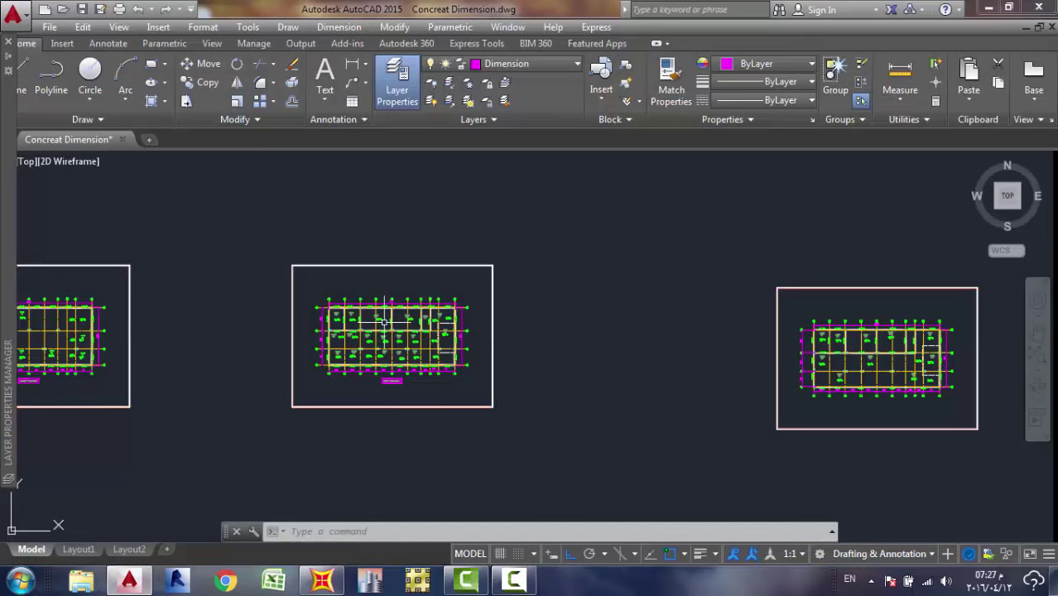
middle_click_drag(405, 345, 498, 348)
scroll(497, 348, "up", 6)
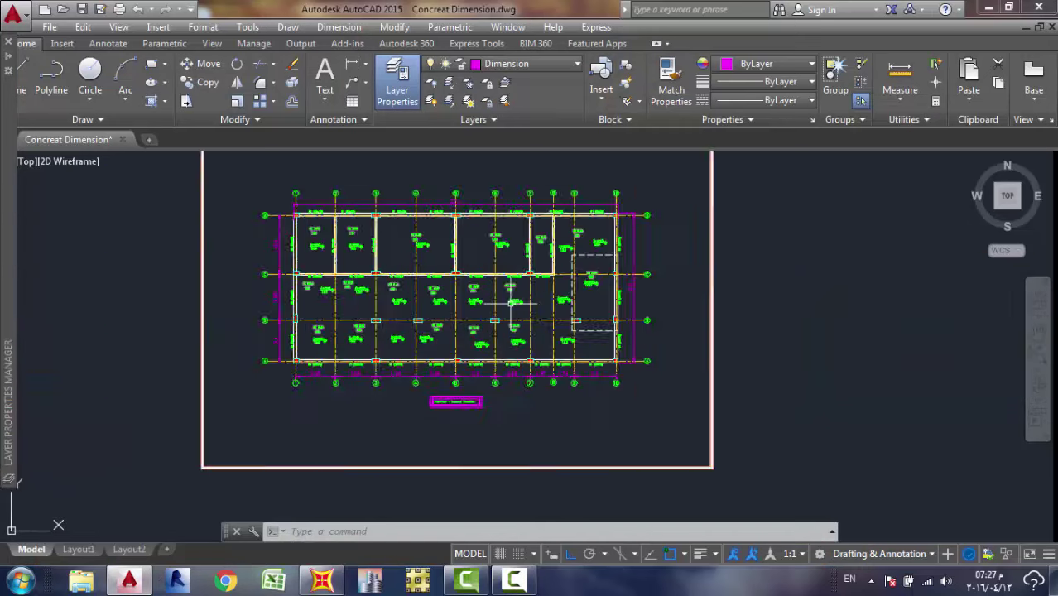
scroll(556, 323, "down", 4)
middle_click_drag(556, 323, 684, 323)
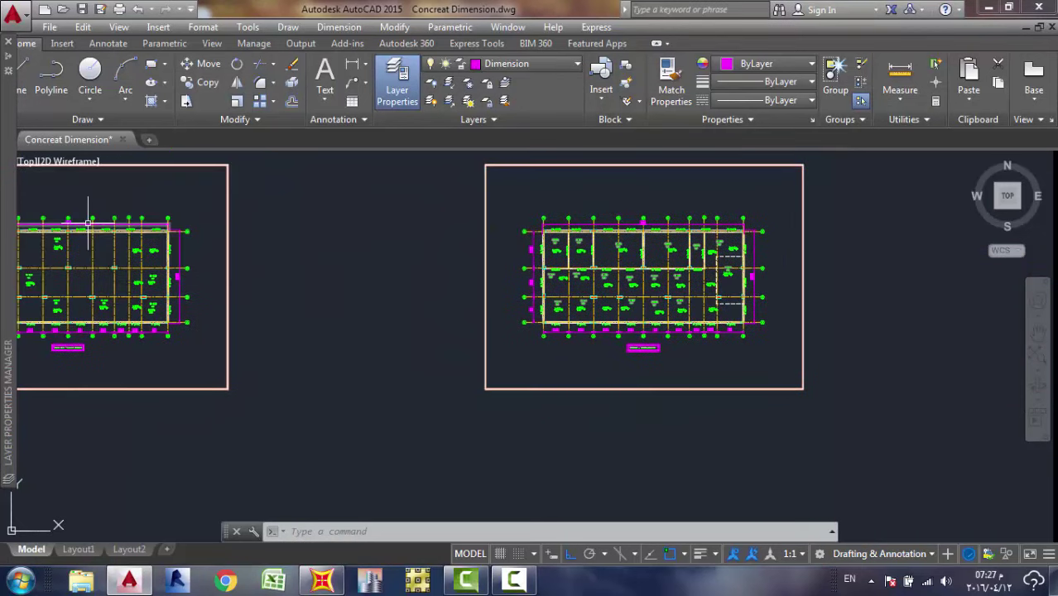
scroll(650, 294, "up", 5)
scroll(625, 298, "down", 2)
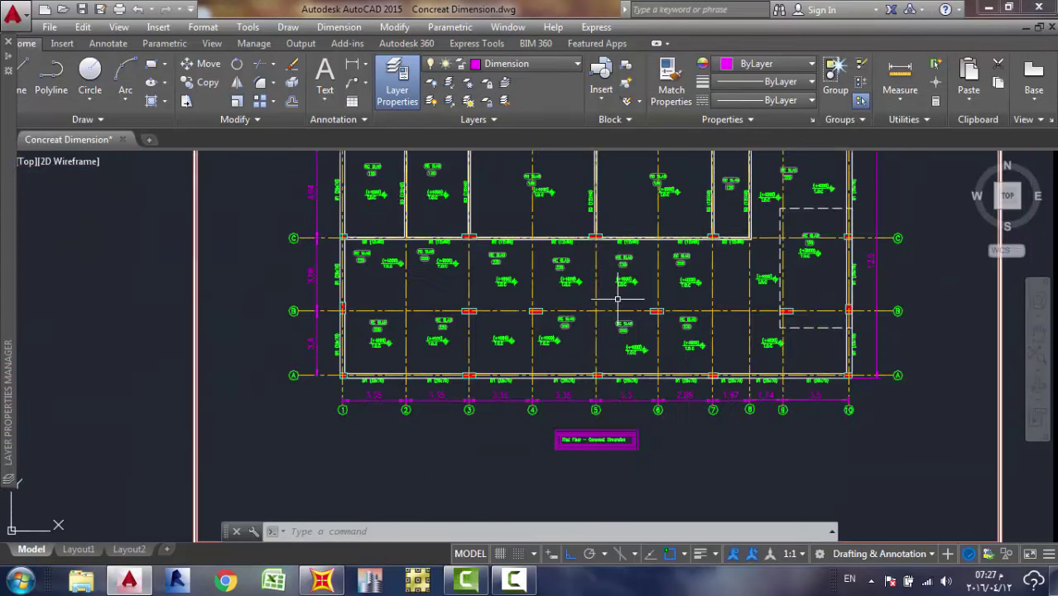
middle_click_drag(615, 300, 604, 310)
scroll(580, 439, "up", 3)
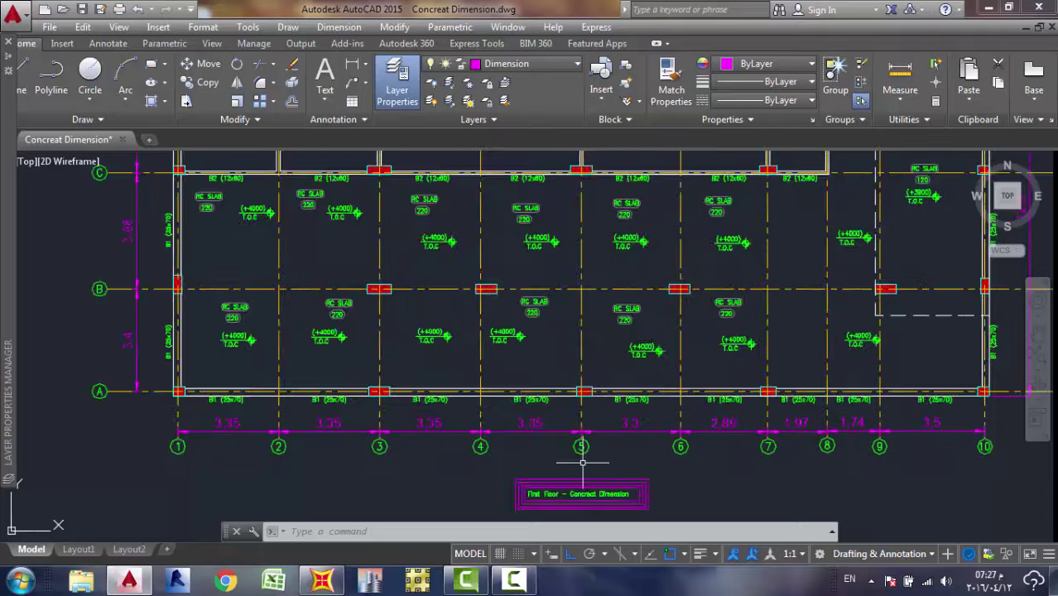
scroll(564, 431, "up", 4)
scroll(551, 389, "down", 10)
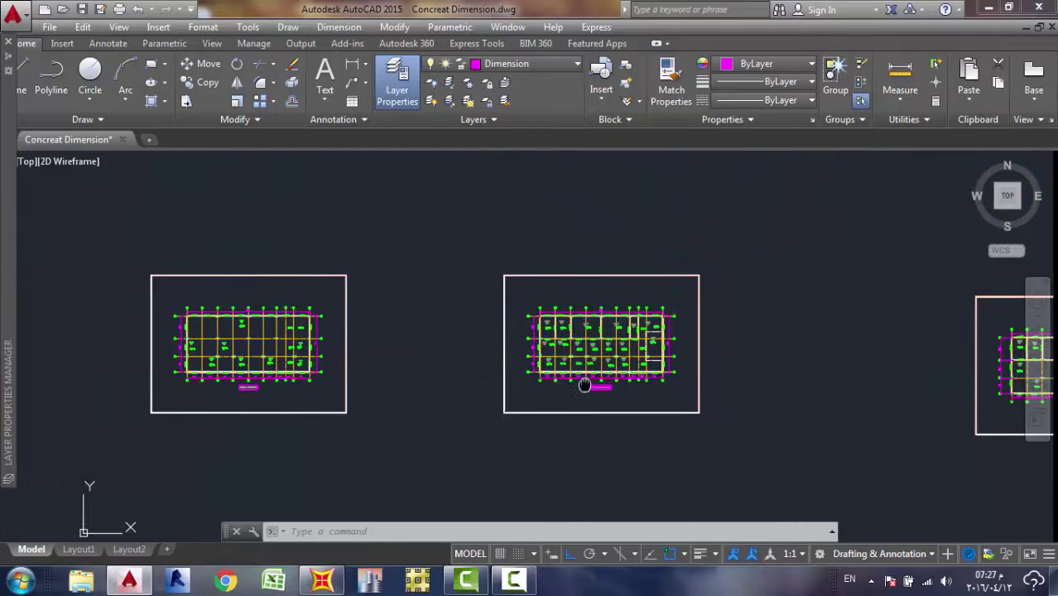
scroll(240, 390, "up", 6)
scroll(315, 339, "down", 5)
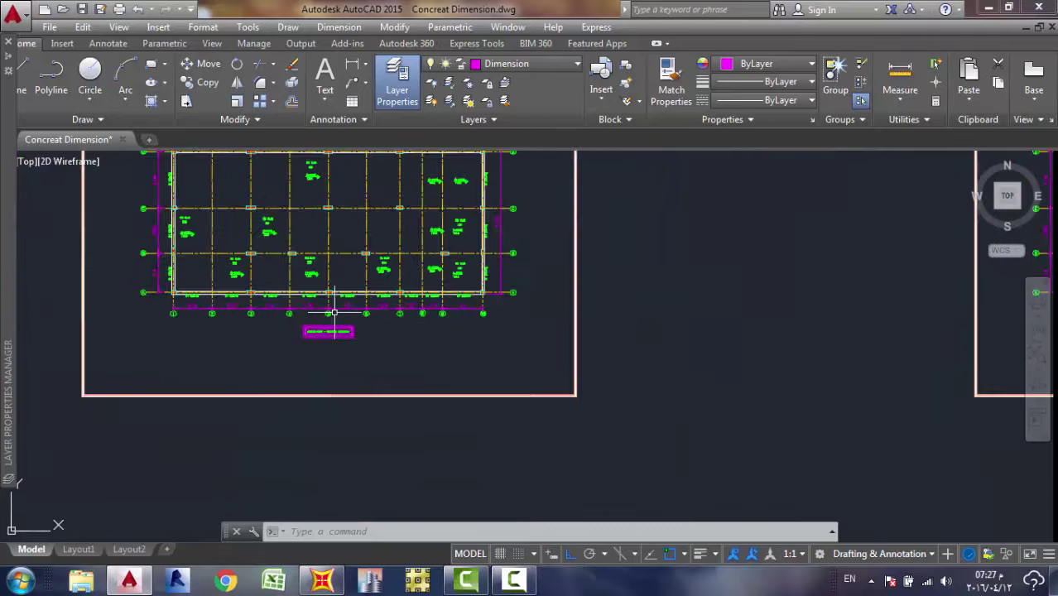
scroll(372, 332, "up", 5)
scroll(732, 310, "down", 5)
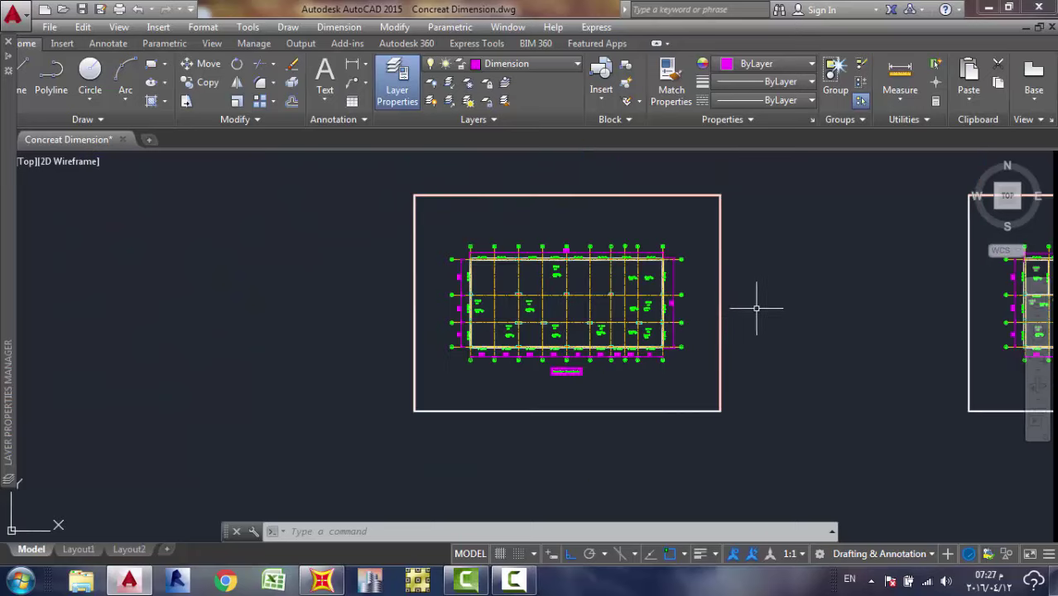
middle_click_drag(756, 297, 473, 271)
middle_click_drag(808, 274, 623, 270)
Examine the dashed slab area beside axes 9 and 10 on the first floor plan, including its thickness and level labels.
scroll(682, 263, "up", 3)
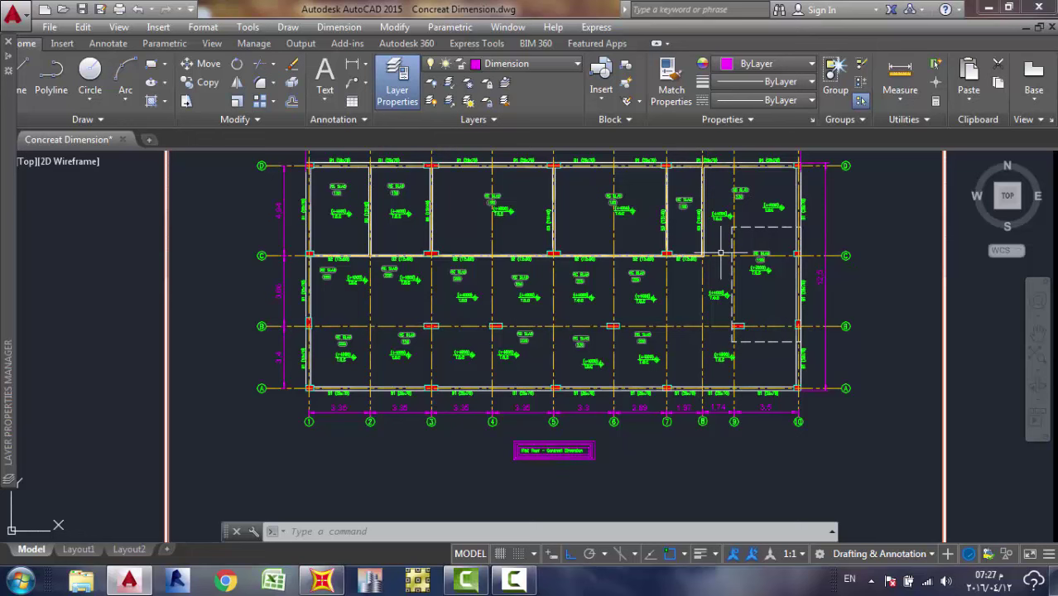
scroll(734, 357, "down", 3)
mouse_move(732, 352)
middle_mouse_down()
mouse_move(561, 356)
mouse_move(650, 366)
middle_mouse_up()
scroll(586, 377, "down", 3)
scroll(654, 352, "up", 10)
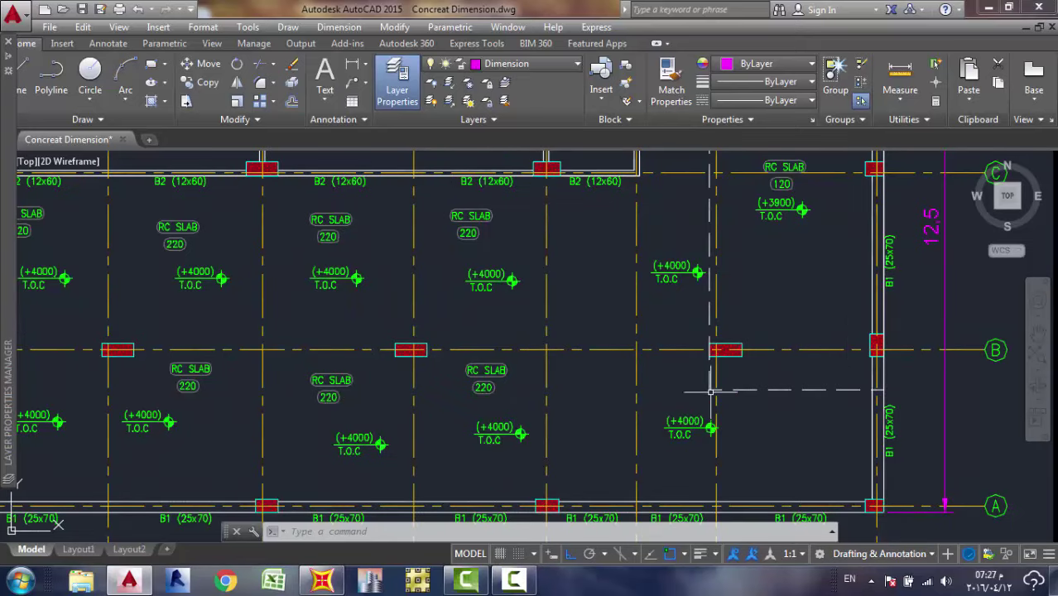
scroll(733, 369, "down", 6)
scroll(735, 377, "up", 6)
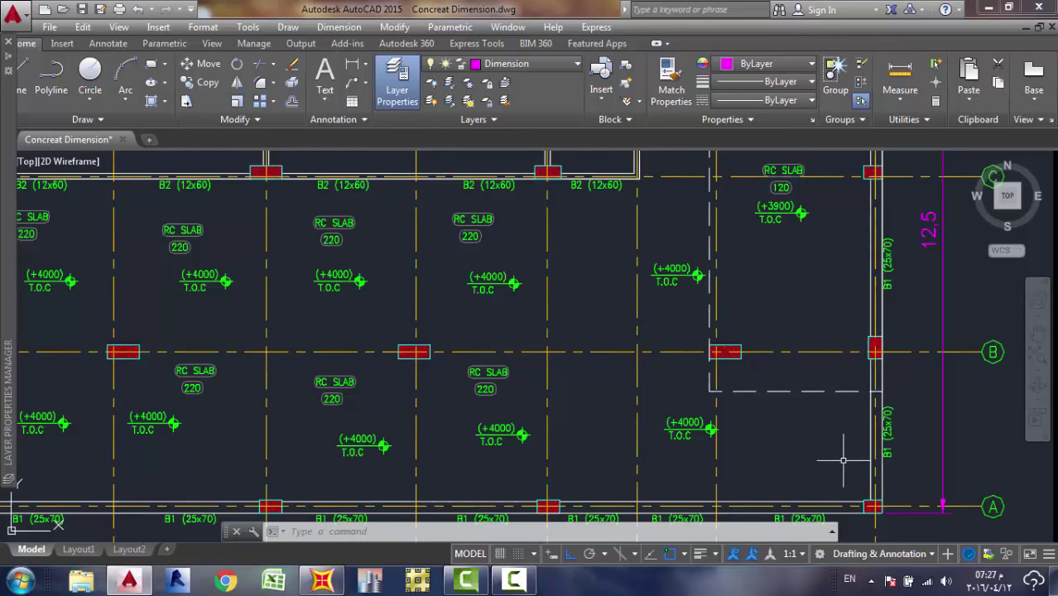
scroll(678, 338, "down", 5)
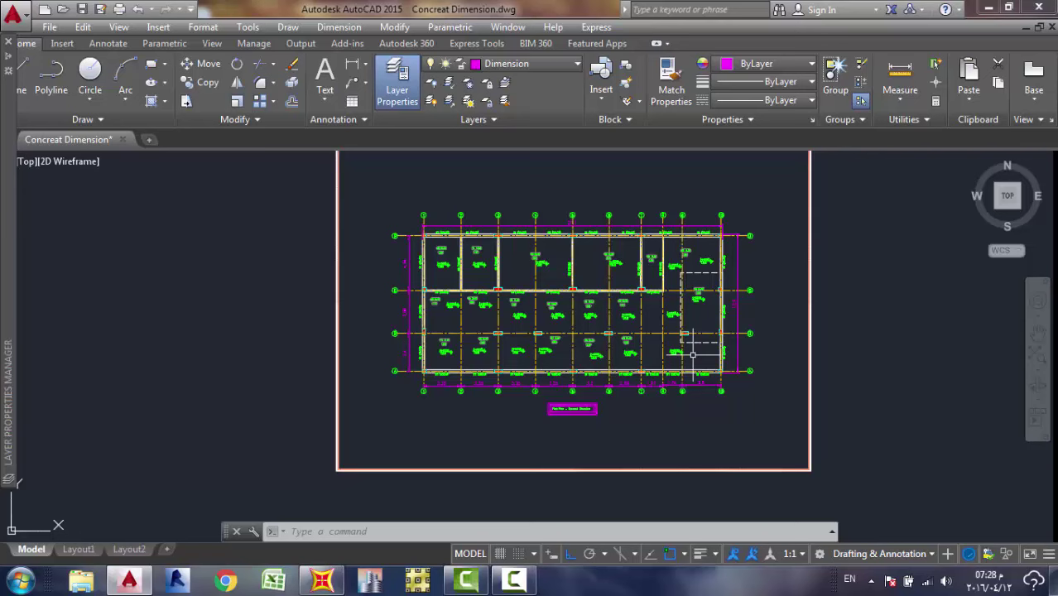
scroll(693, 355, "up", 4)
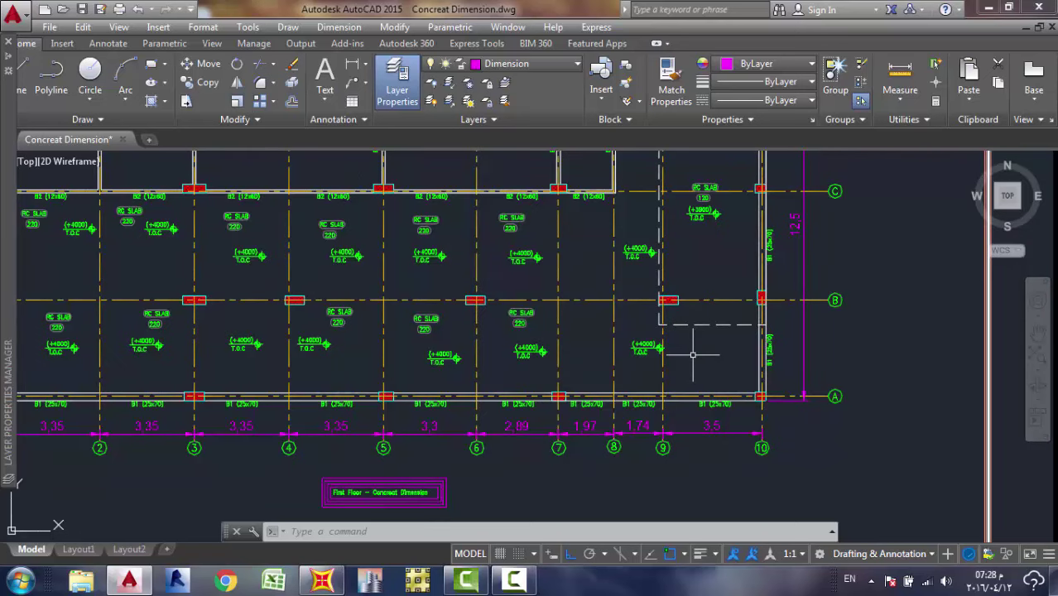
scroll(693, 355, "down", 5)
middle_click_drag(677, 348, 633, 365)
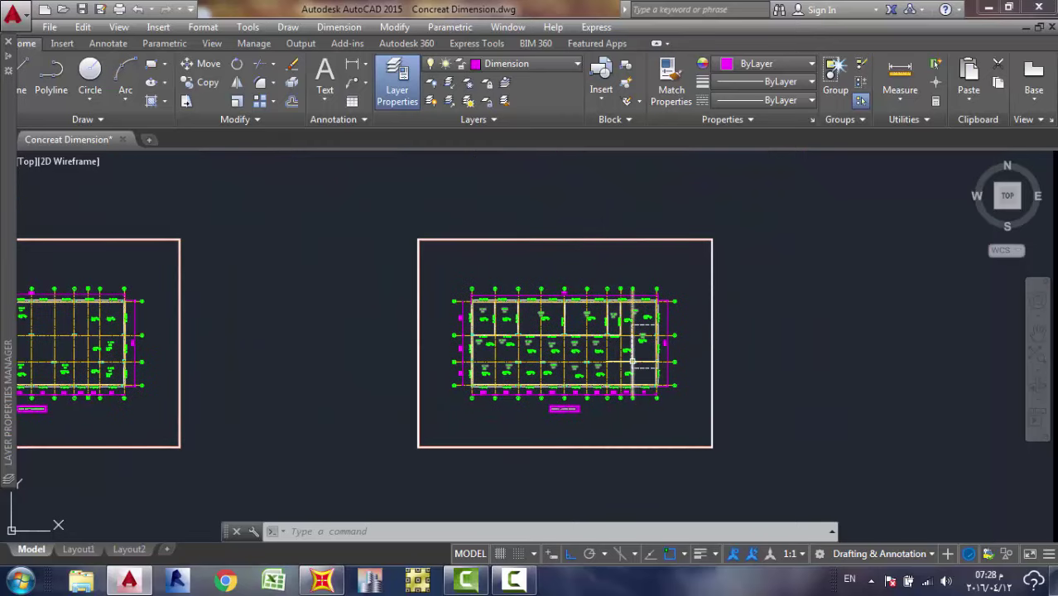
scroll(633, 361, "up", 4)
scroll(633, 327, "up", 2)
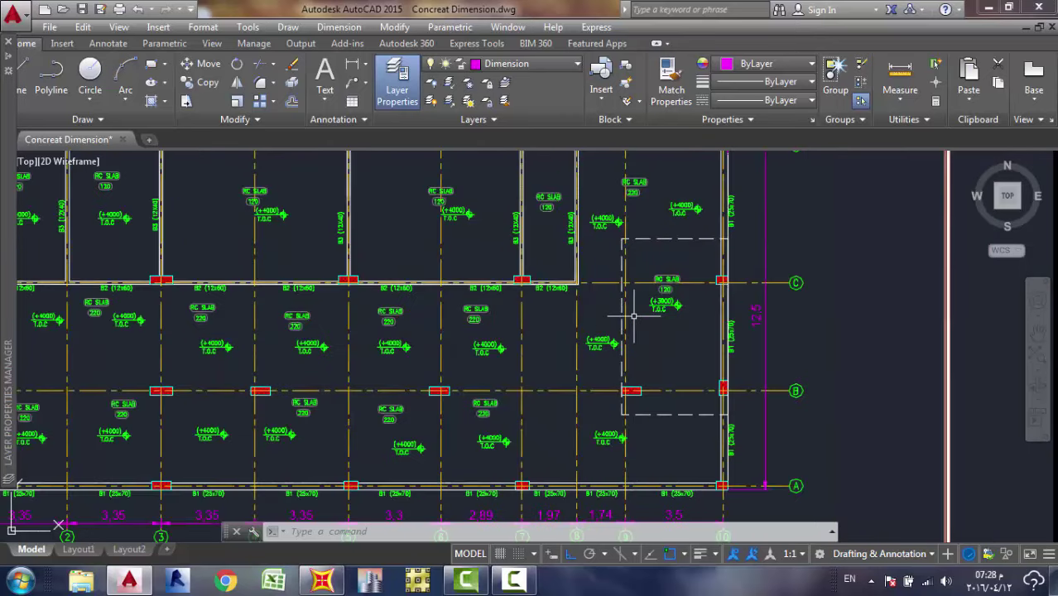
scroll(636, 323, "down", 2)
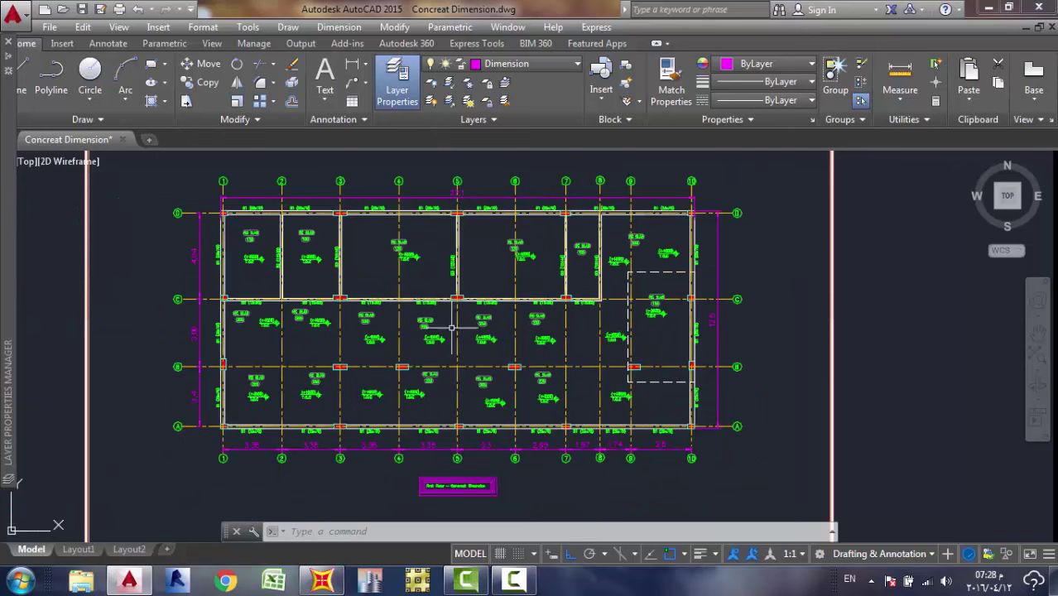
Examine the first floor's beams along axis C and the slab thickness and level labels in the adjoining bays.
scroll(464, 319, "down", 1)
scroll(477, 308, "down", 1)
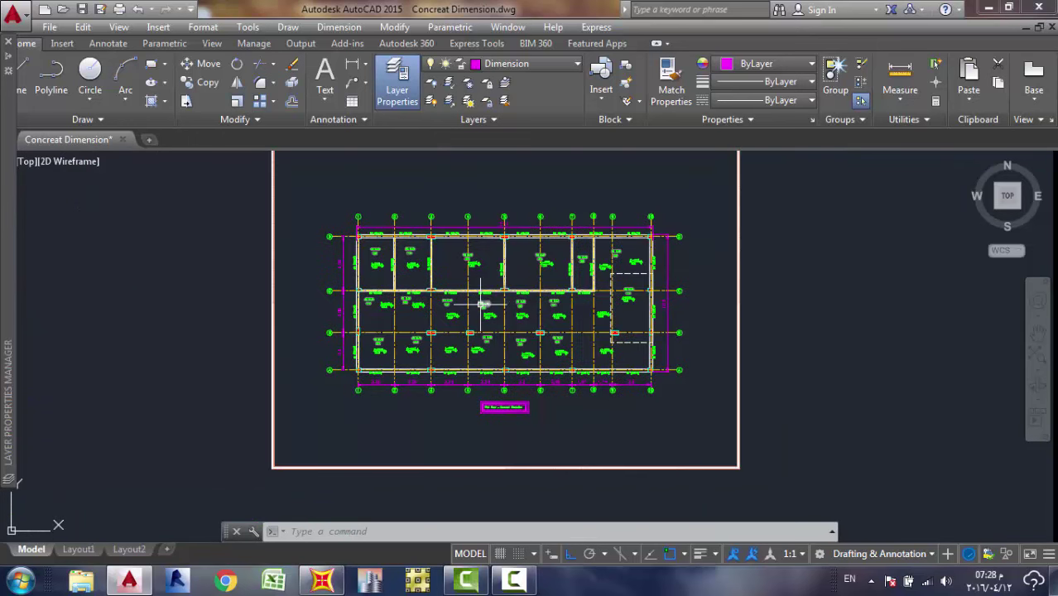
scroll(484, 305, "up", 2)
scroll(483, 301, "up", 5)
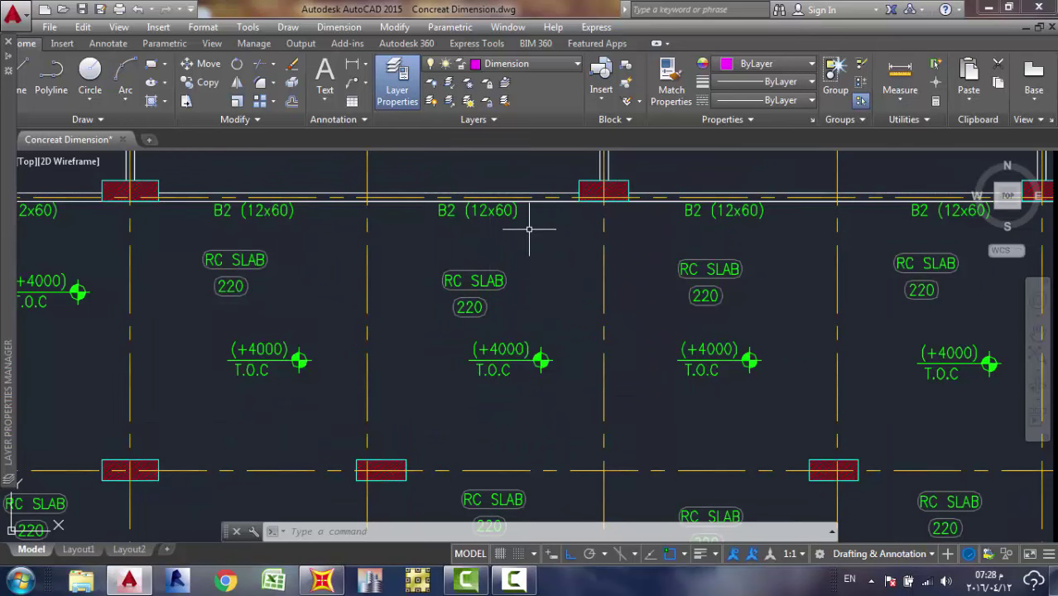
scroll(530, 230, "down", 6)
scroll(536, 269, "up", 2)
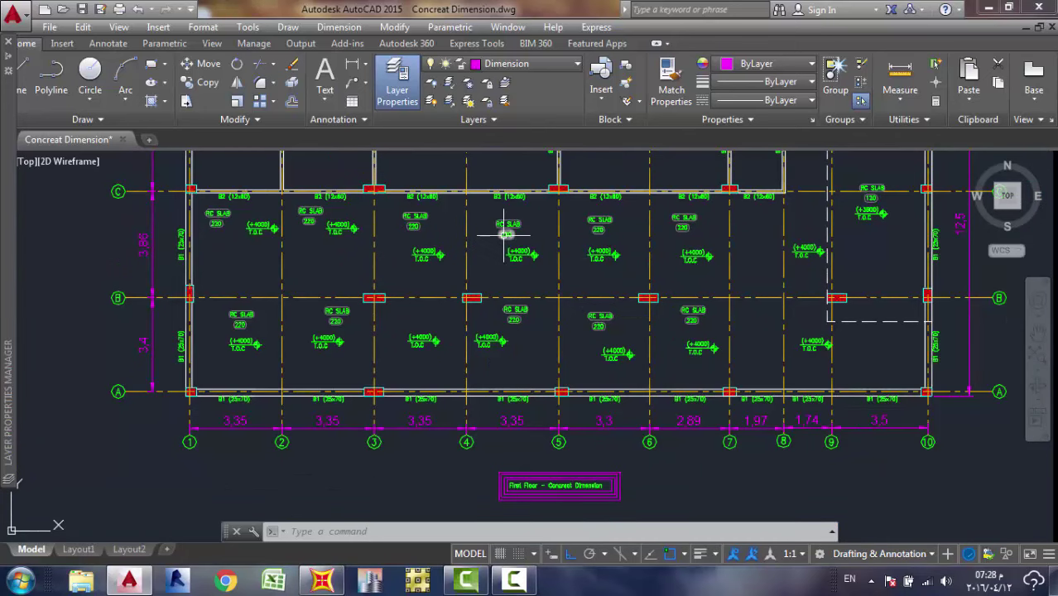
mouse_move(593, 279)
middle_mouse_down()
mouse_move(569, 359)
mouse_move(540, 349)
middle_mouse_up()
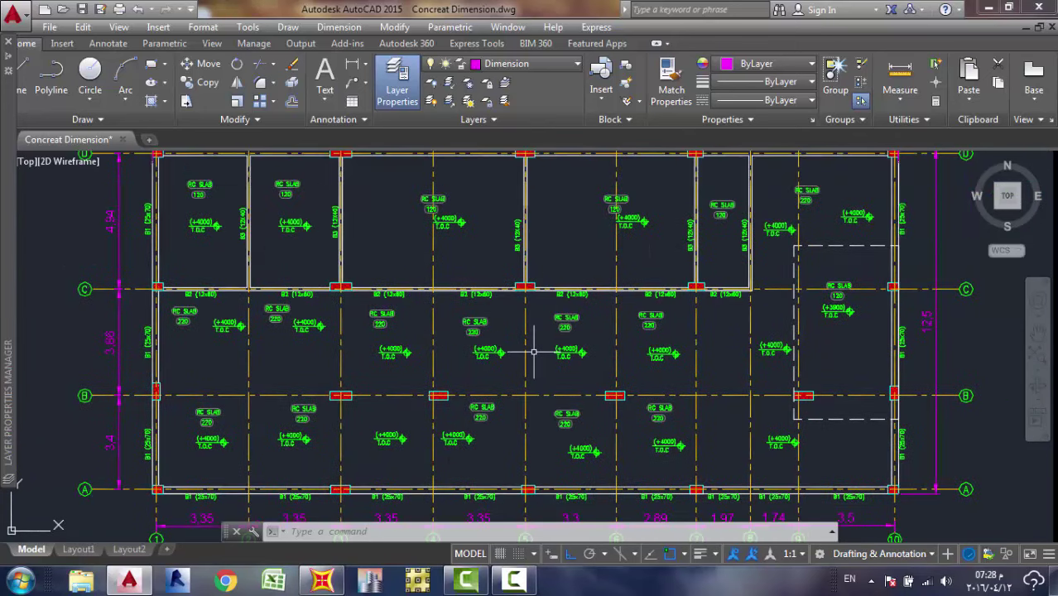
scroll(487, 349, "up", 2)
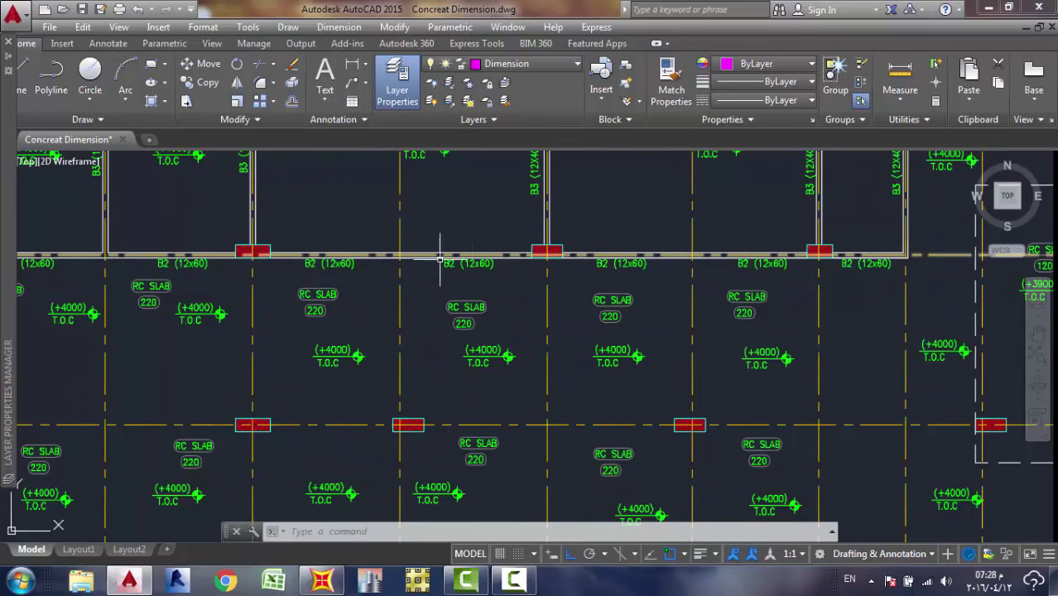
scroll(332, 352, "down", 2)
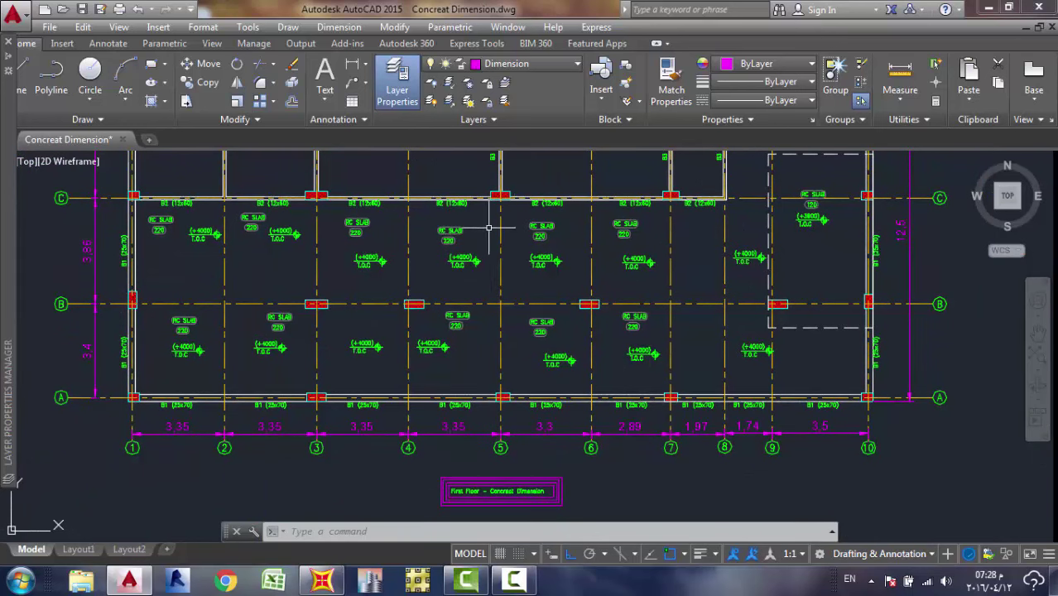
middle_click_drag(491, 238, 503, 279)
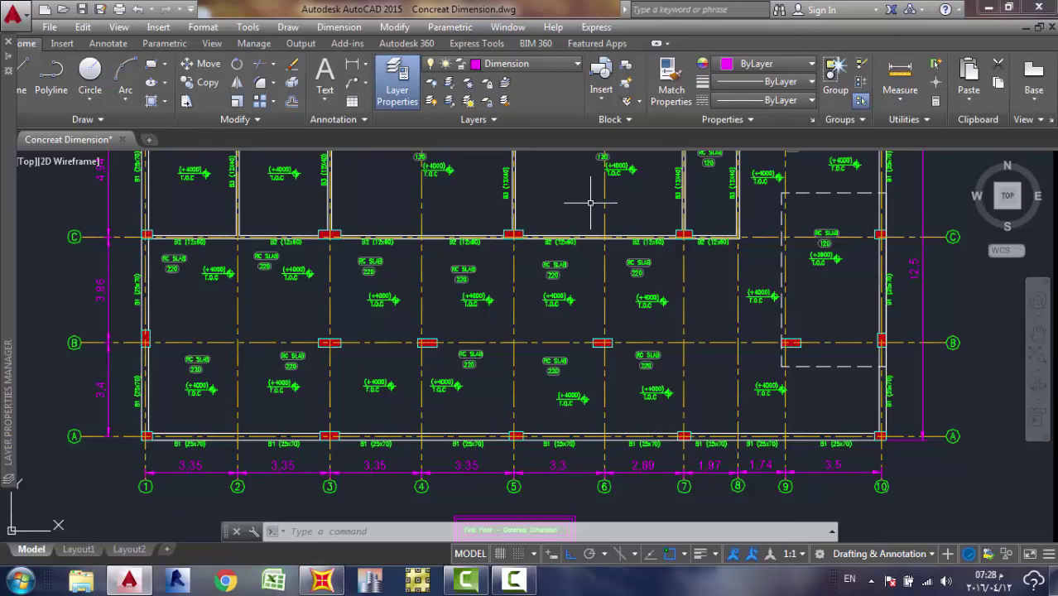
scroll(590, 202, "down", 10)
middle_click_drag(589, 203, 565, 244)
mouse_move(594, 237)
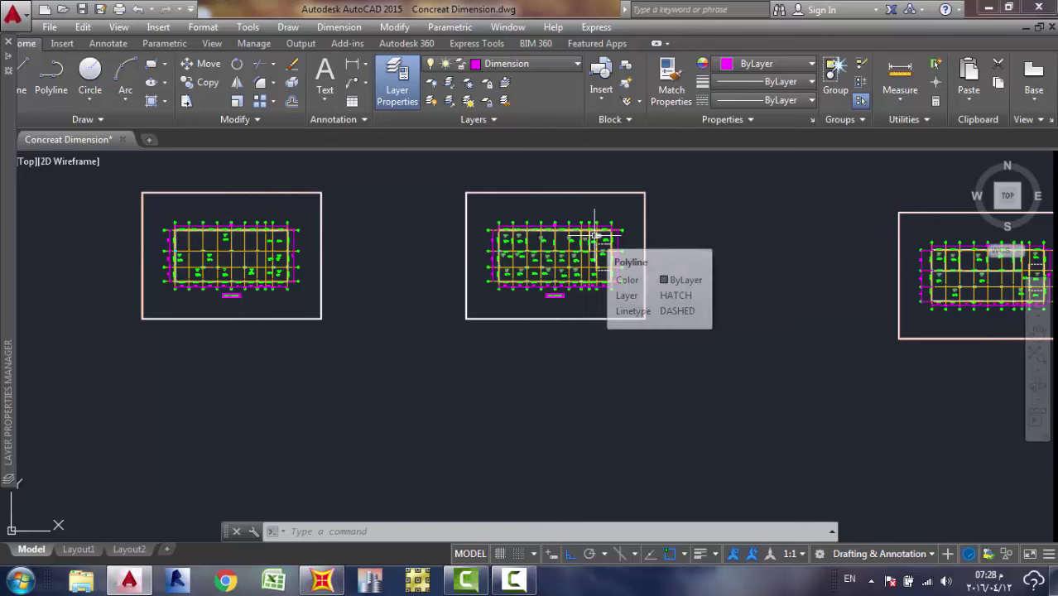
scroll(557, 256, "up", 6)
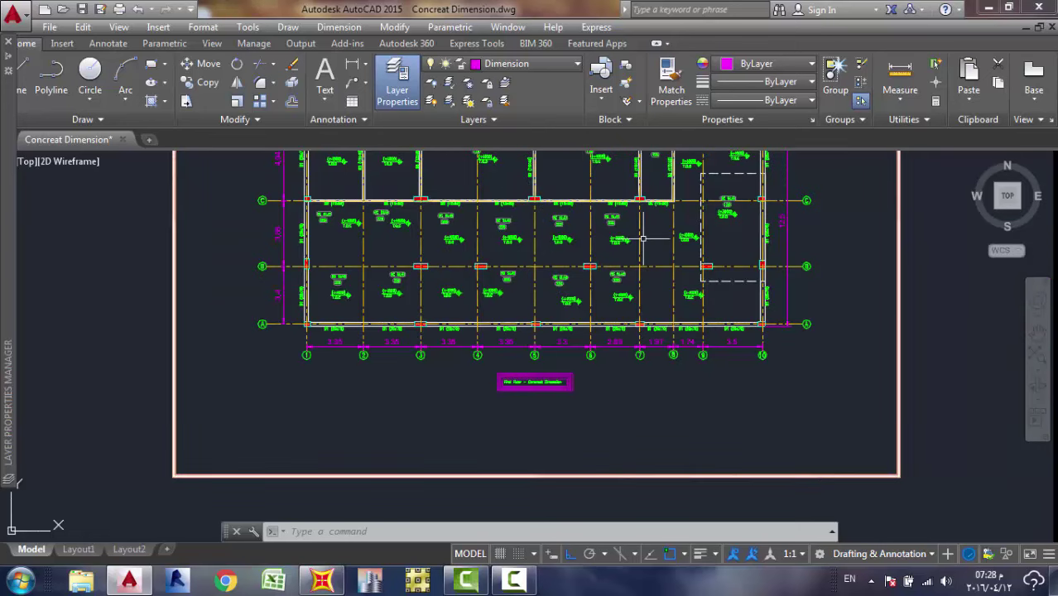
mouse_move(559, 217)
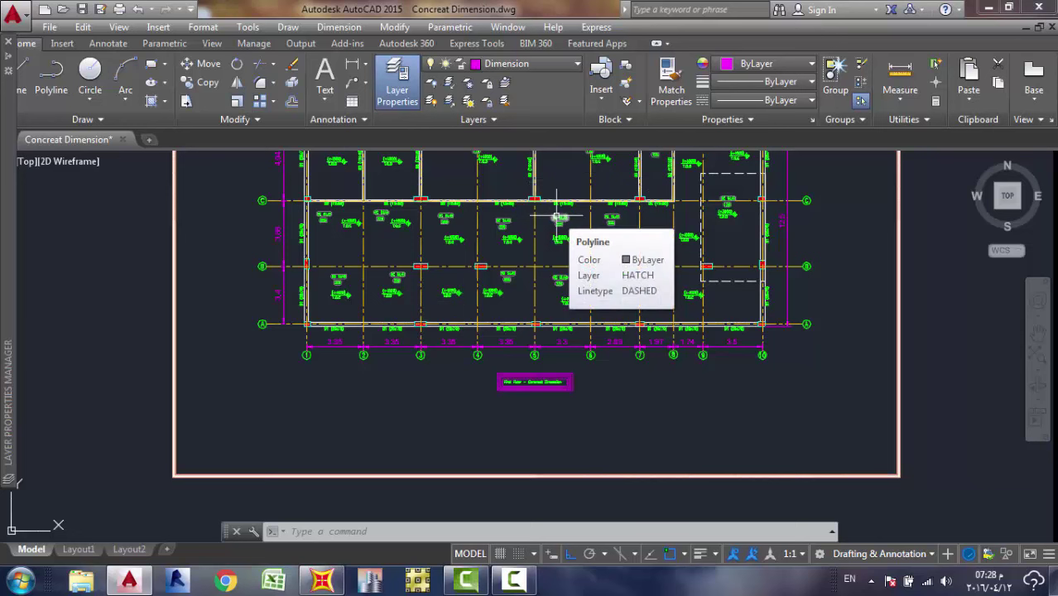
middle_click_drag(520, 200, 537, 267)
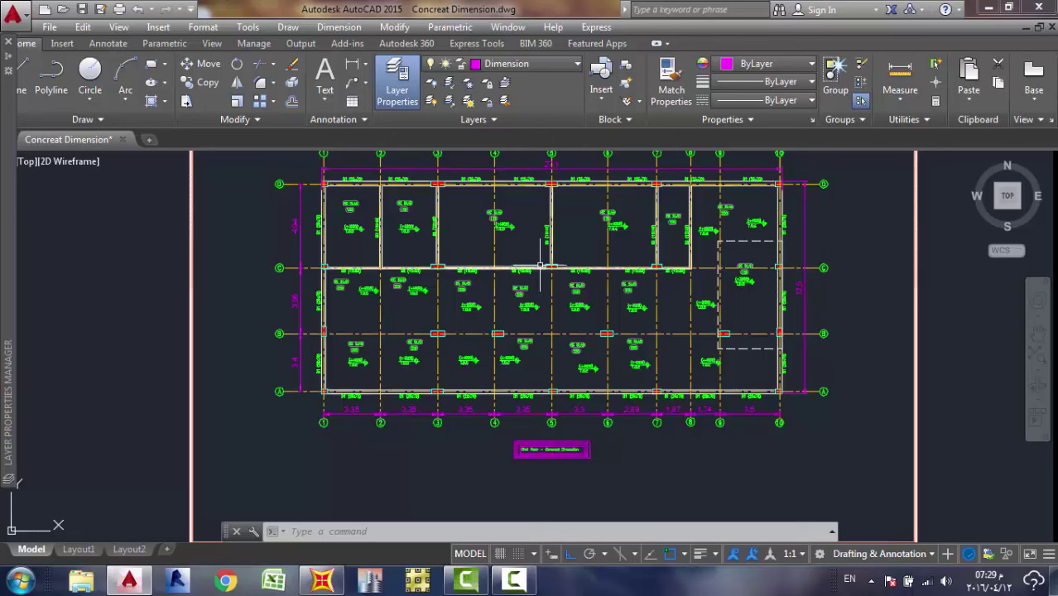
left_click(517, 582)
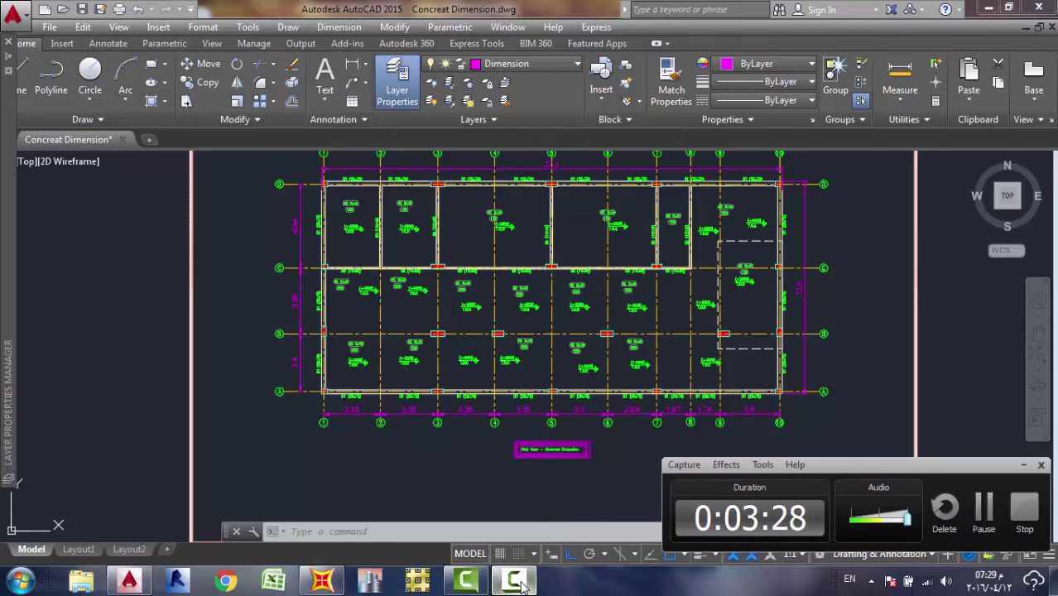
left_click(516, 582)
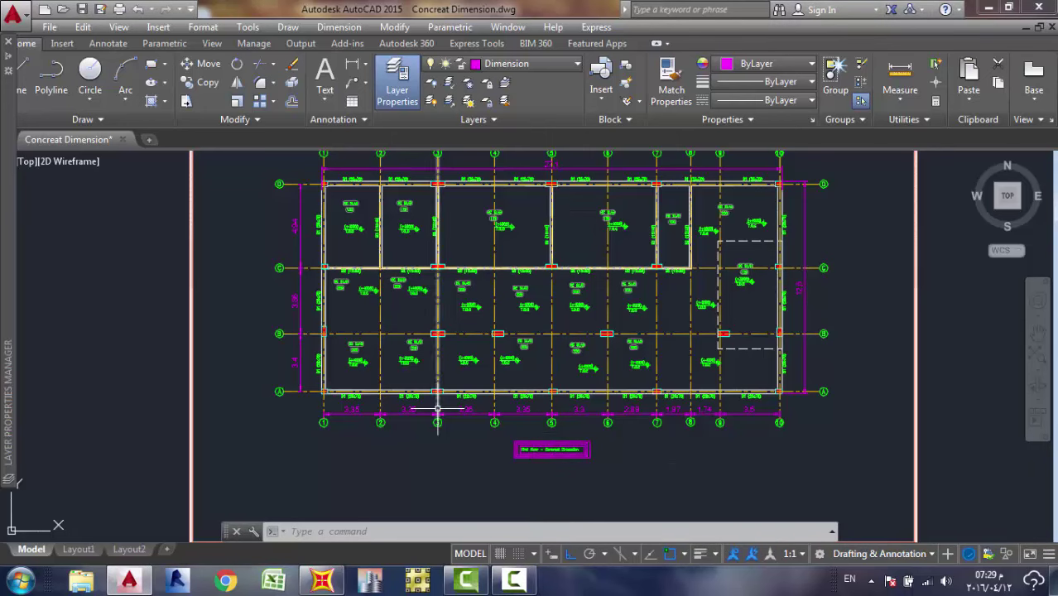
mouse_move(437, 408)
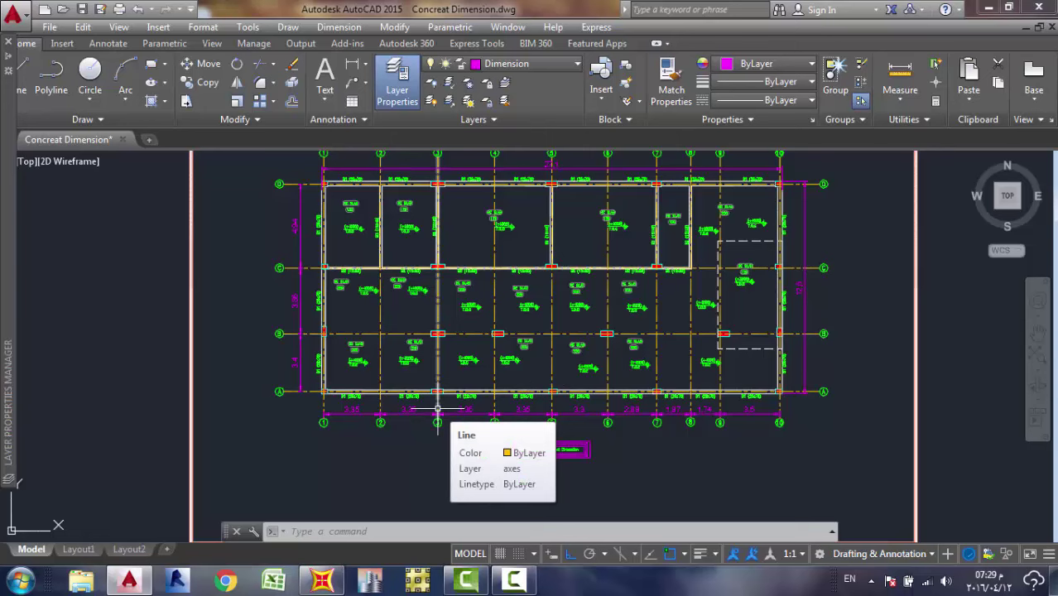
left_click(514, 580)
left_click(982, 512)
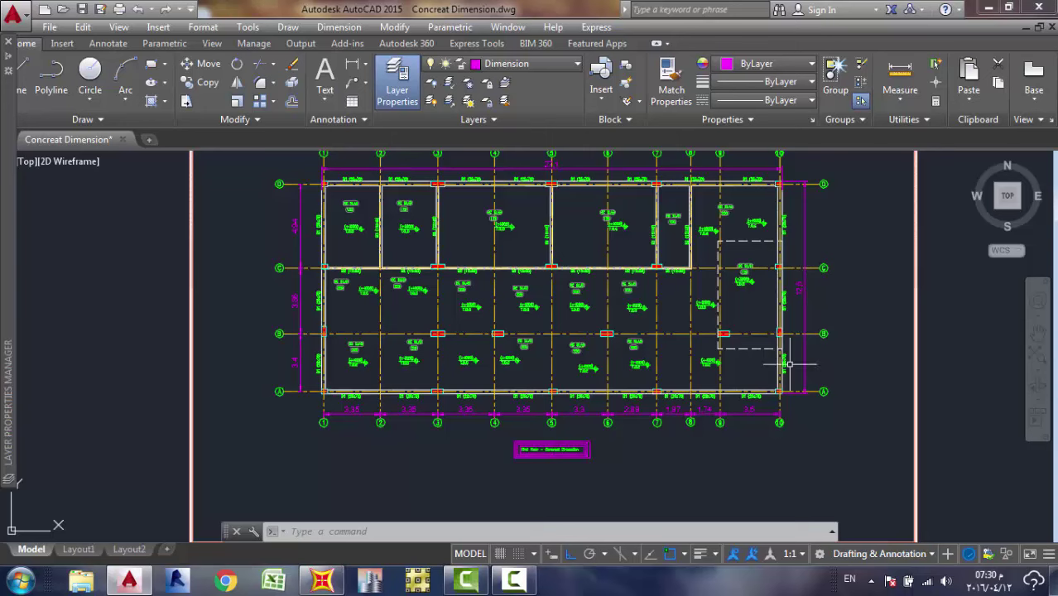
scroll(737, 356, "down", 2)
middle_click_drag(732, 343, 587, 389)
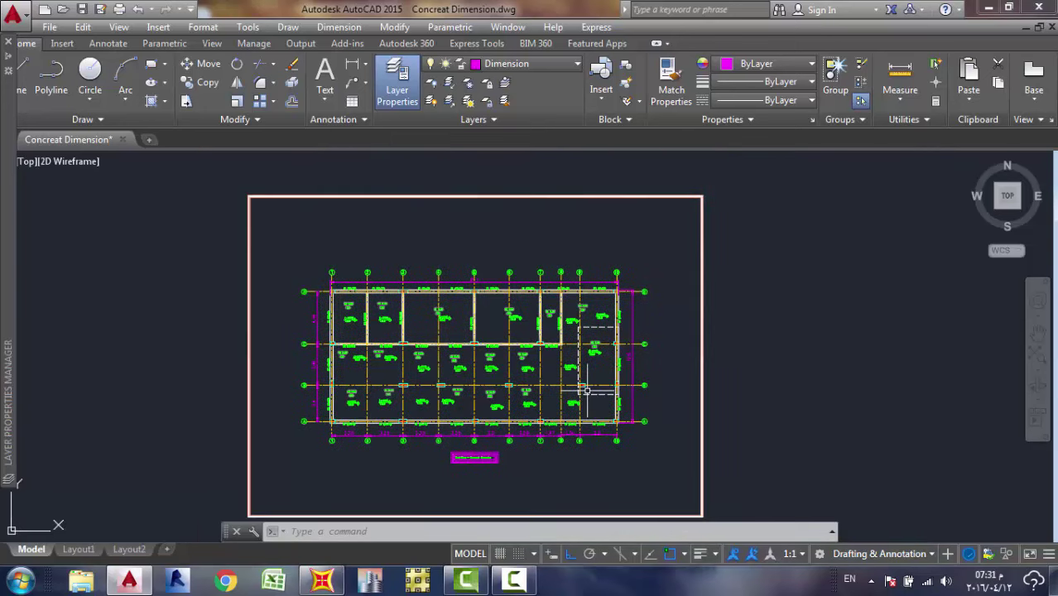
Examine the first floor plan's slab, beam and level labels, including its layout relative to the neighbouring framed plans.
scroll(587, 389, "up", 4)
scroll(428, 307, "down", 3)
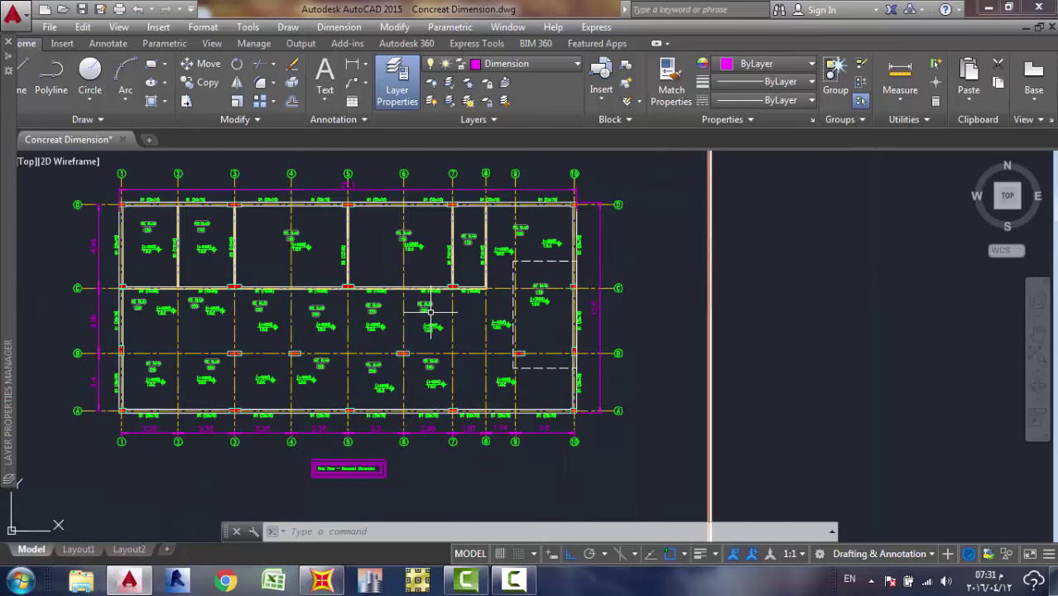
middle_click_drag(430, 310, 506, 314)
scroll(383, 267, "up", 2)
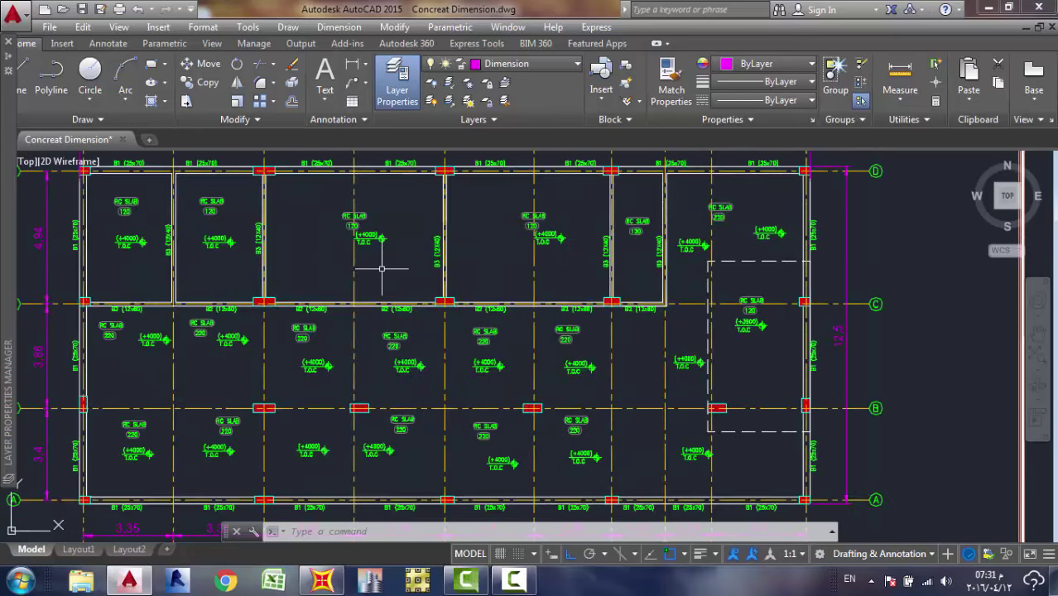
scroll(383, 267, "down", 2)
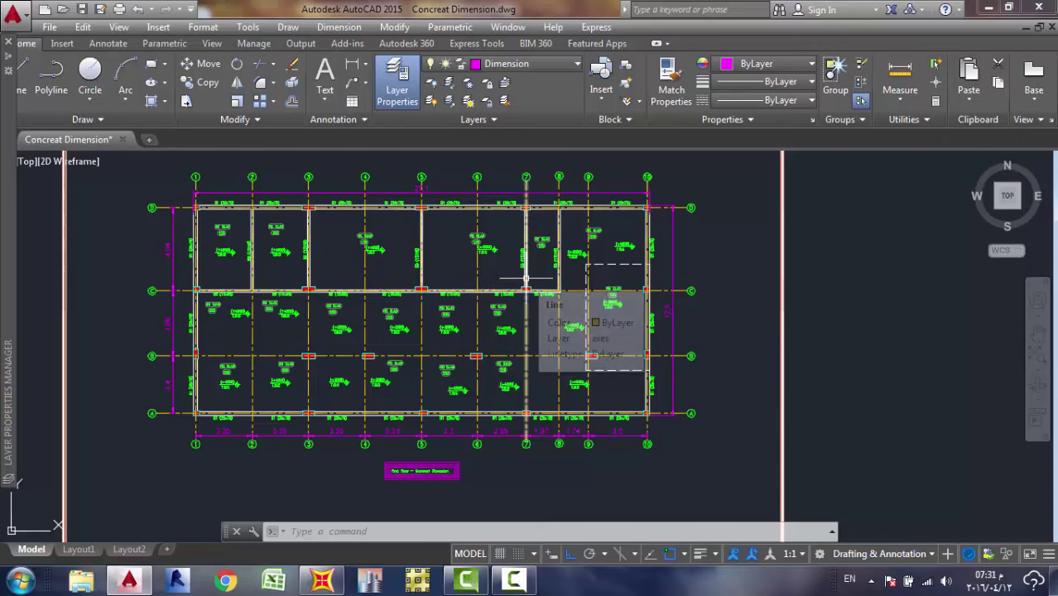
scroll(472, 221, "down", 3)
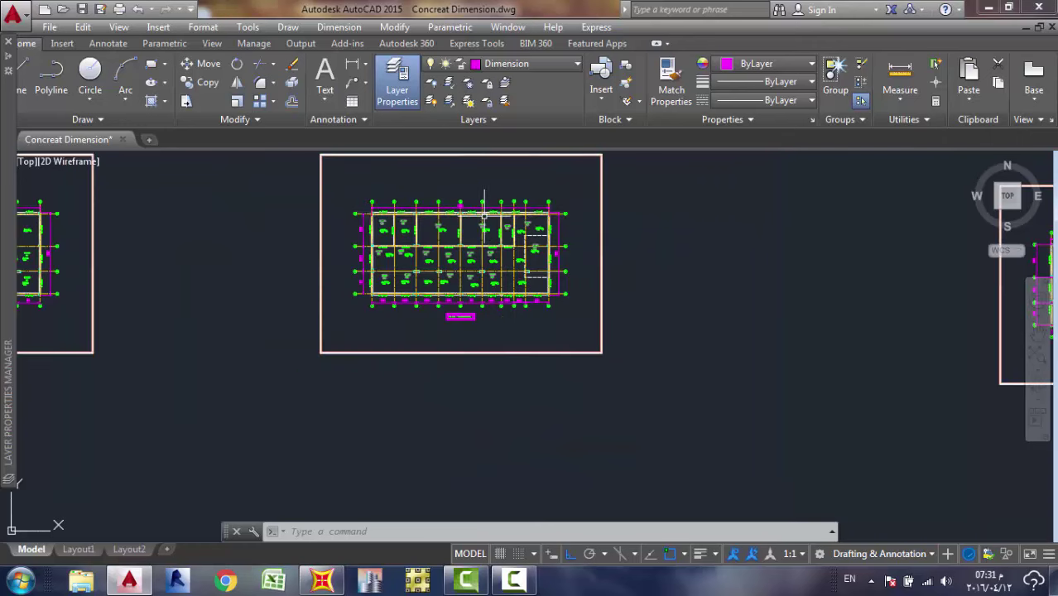
scroll(538, 177, "down", 2)
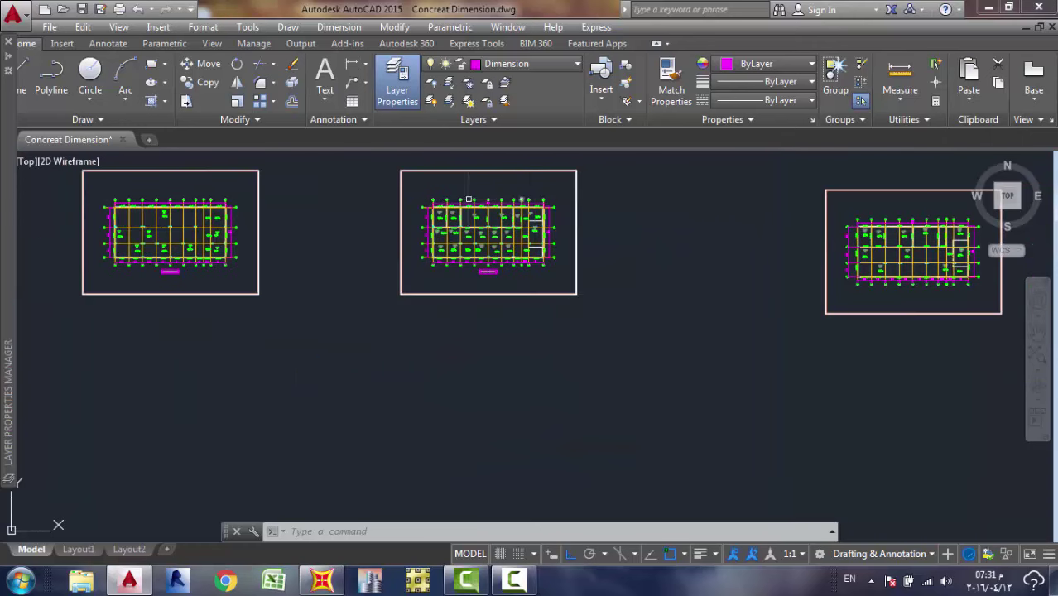
Start a new blank drawing alongside the open concrete dimension drawing.
left_click(146, 142)
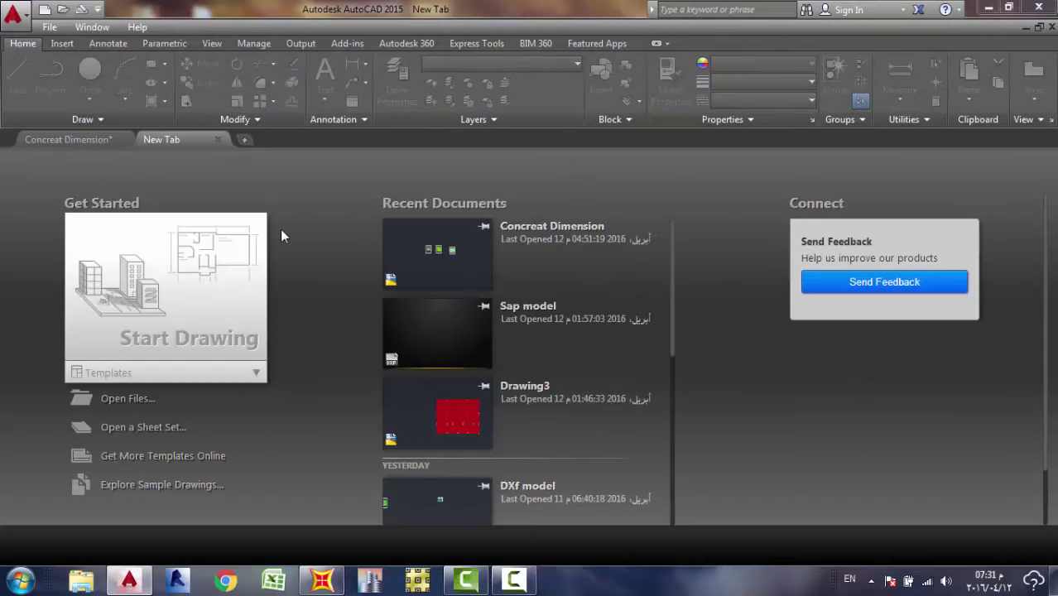
left_click(230, 255)
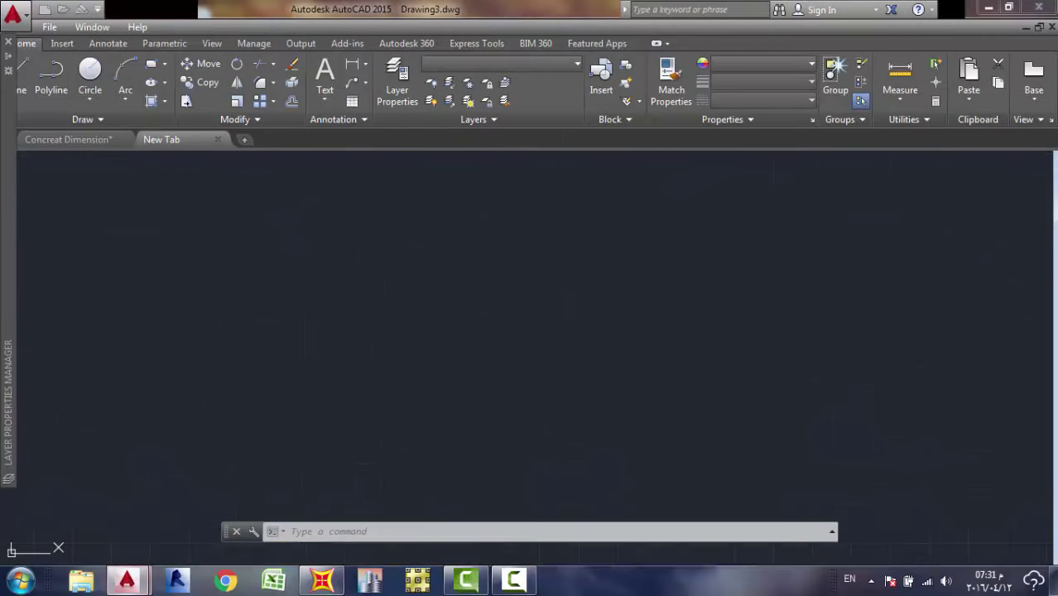
key("F7")
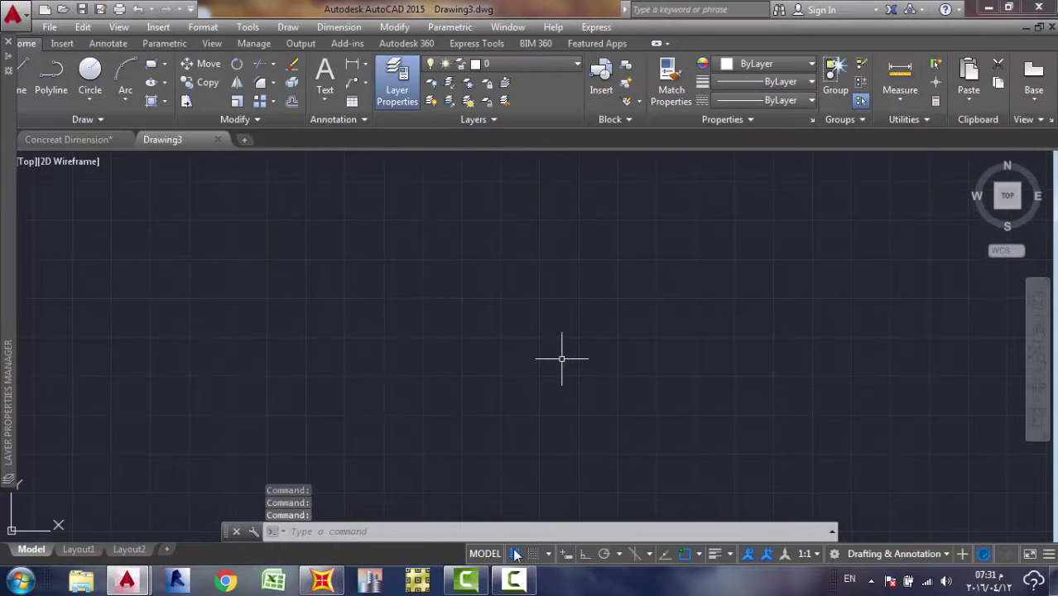
Copy the first floor plan with its axes, dimensions and labels from Concreat Dimension.dwg to the clipboard, leaving out its frame and title.
left_click(51, 141)
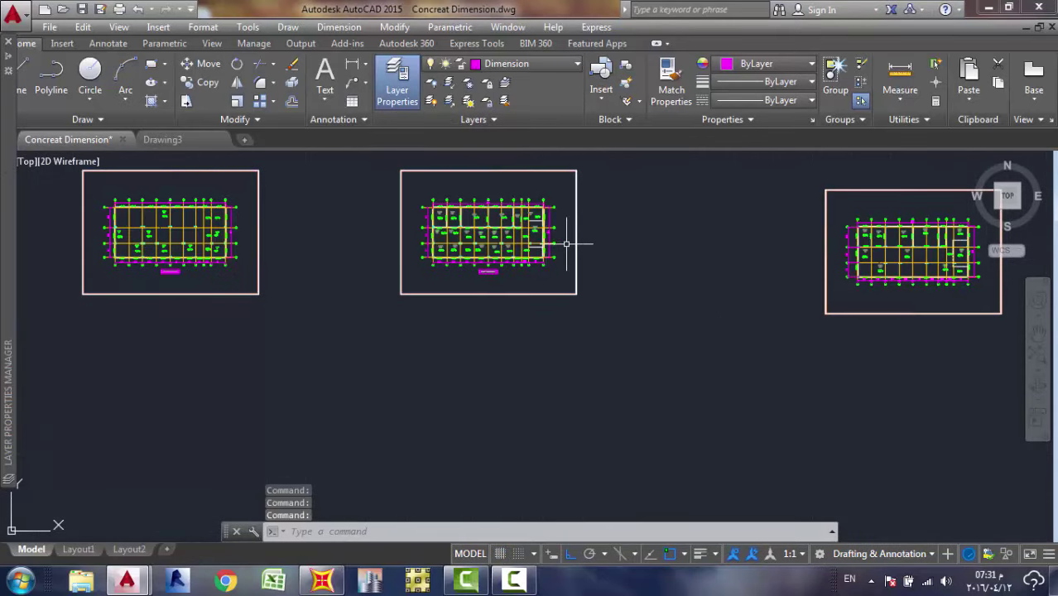
scroll(567, 243, "up", 5)
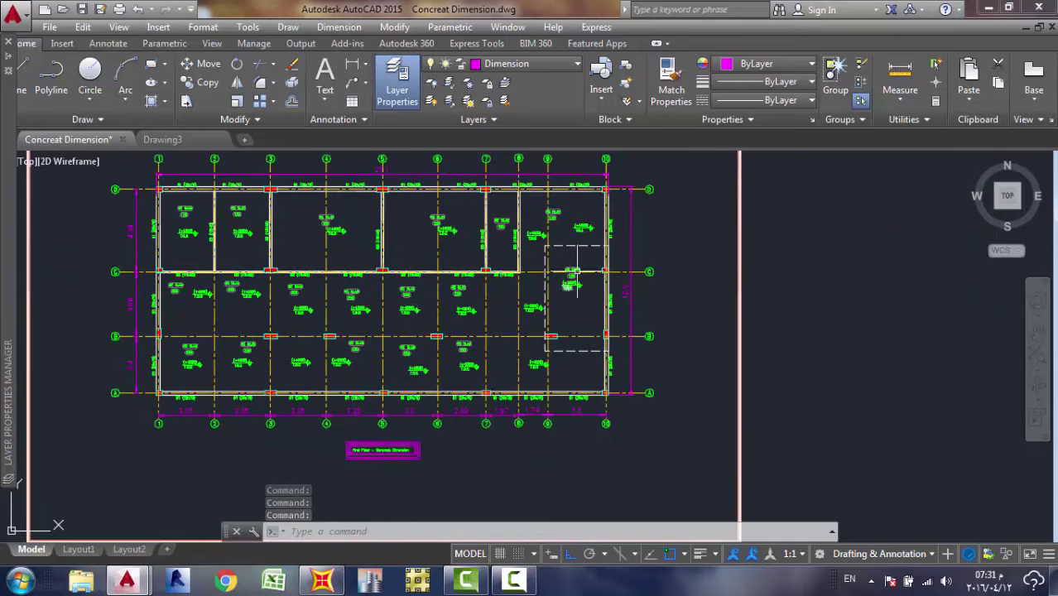
middle_click_drag(576, 273, 614, 315)
left_click(722, 165)
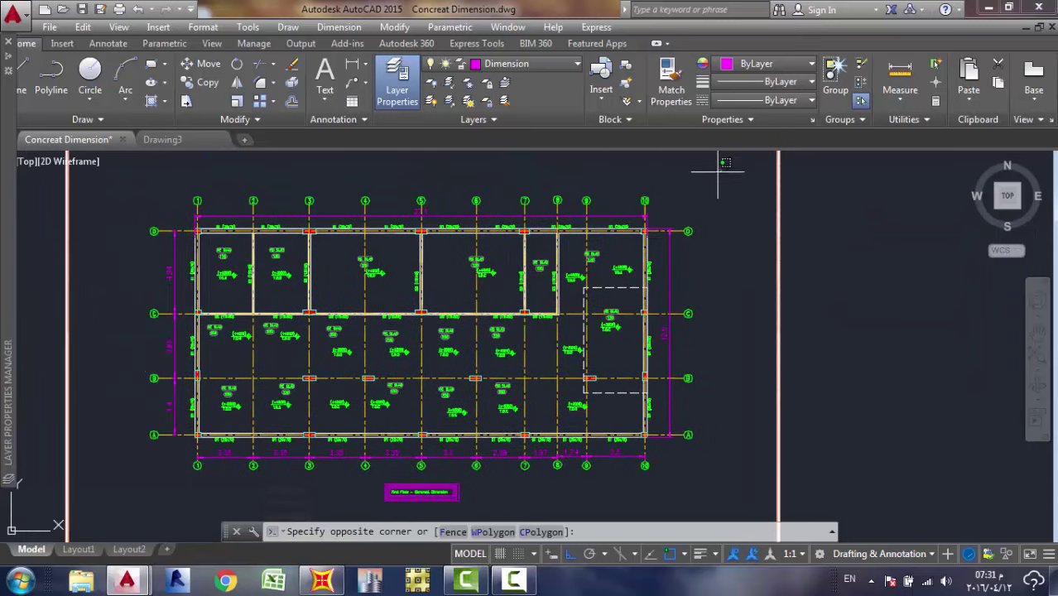
left_click(131, 479)
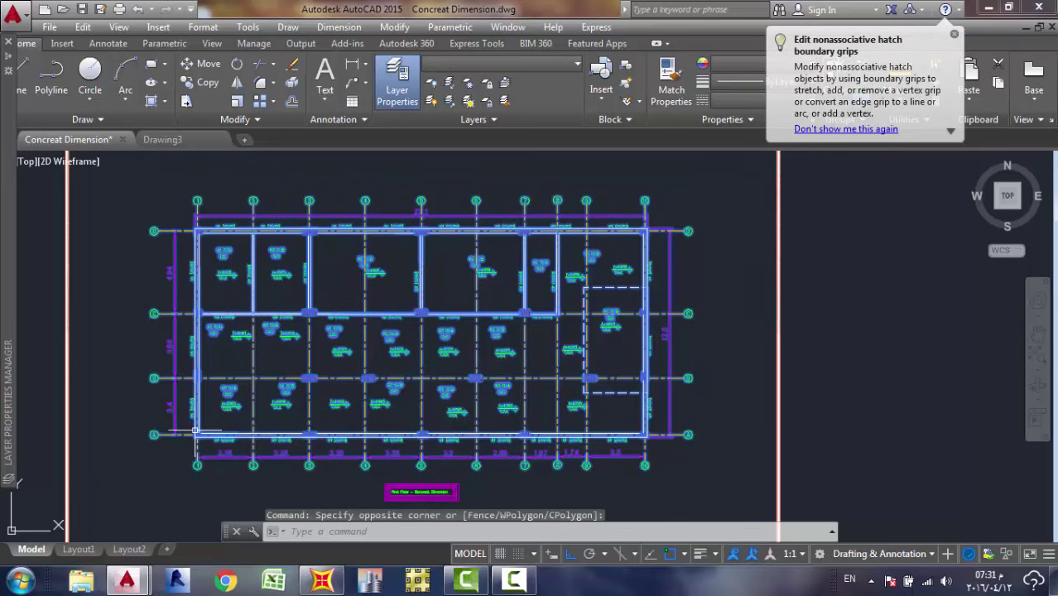
right_click(146, 421)
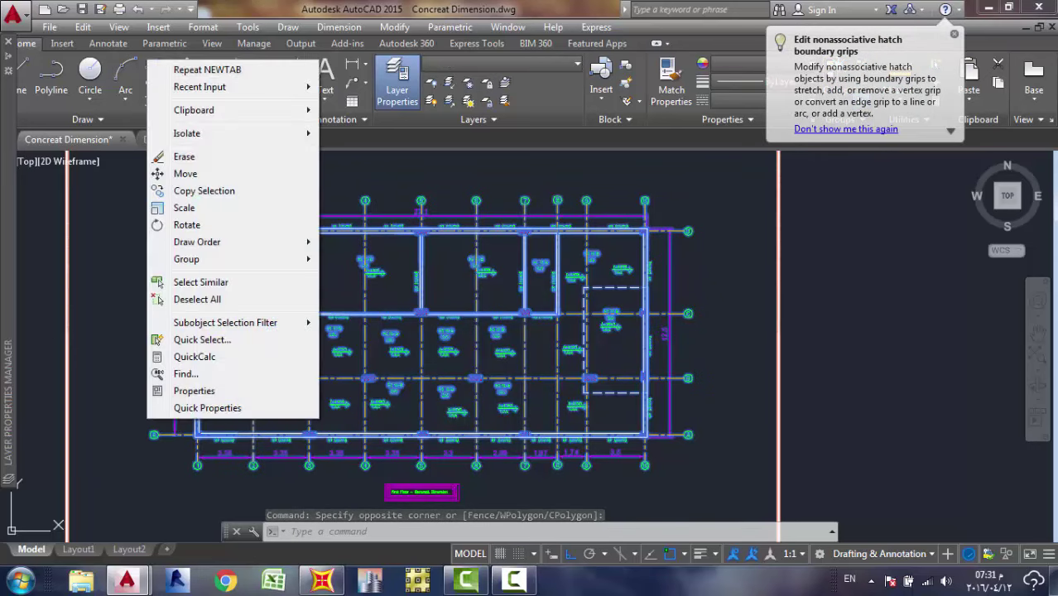
mouse_move(294, 115)
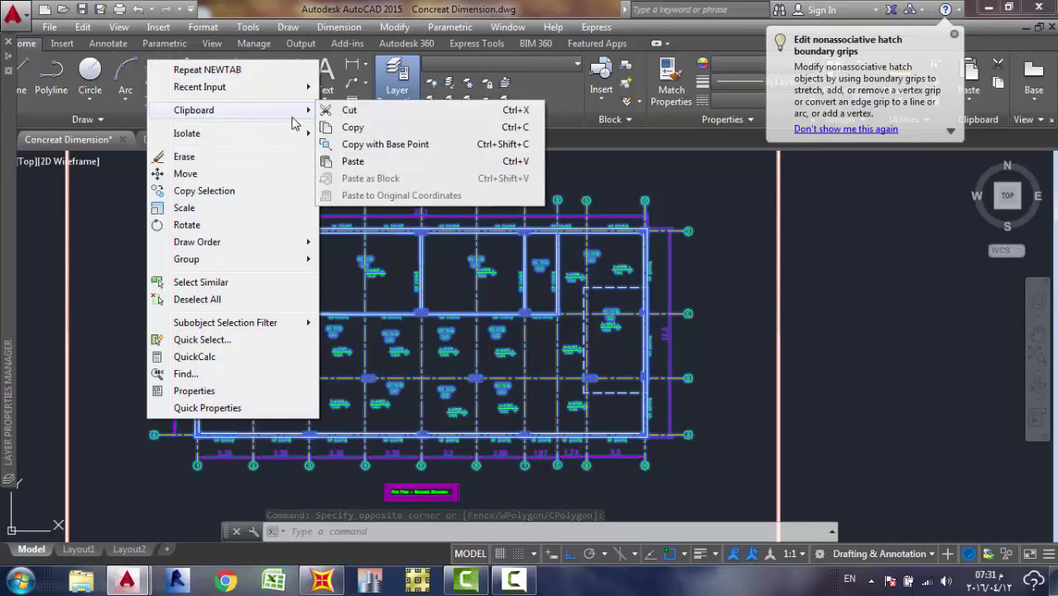
left_click(358, 128)
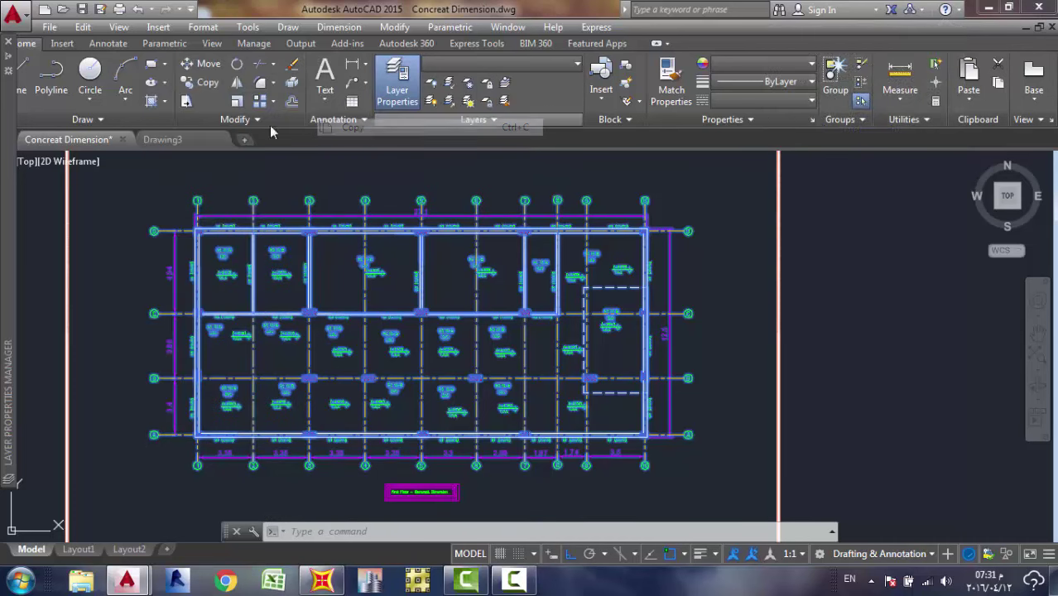
Turn off the grid in Drawing3.dwg and paste the copied first floor plan into its empty model space.
left_click(206, 140)
key("F7")
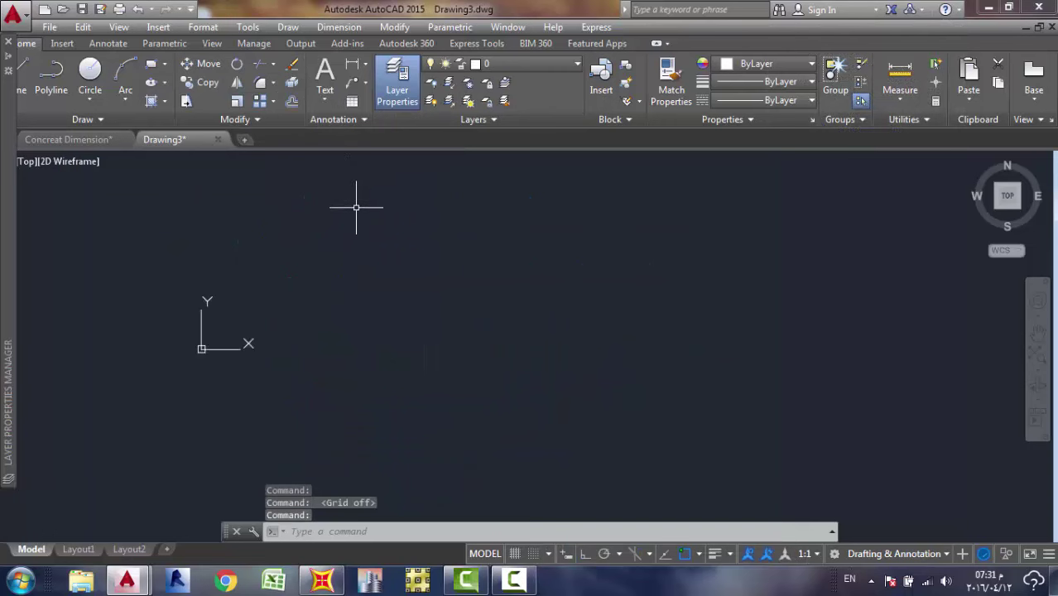
key("ctrl+v")
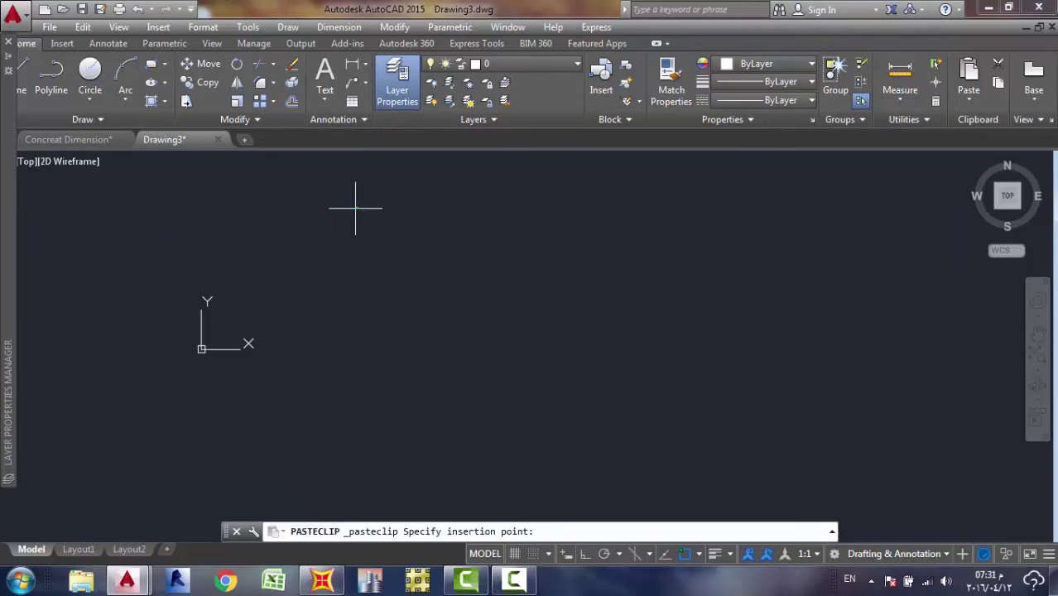
left_click(283, 286)
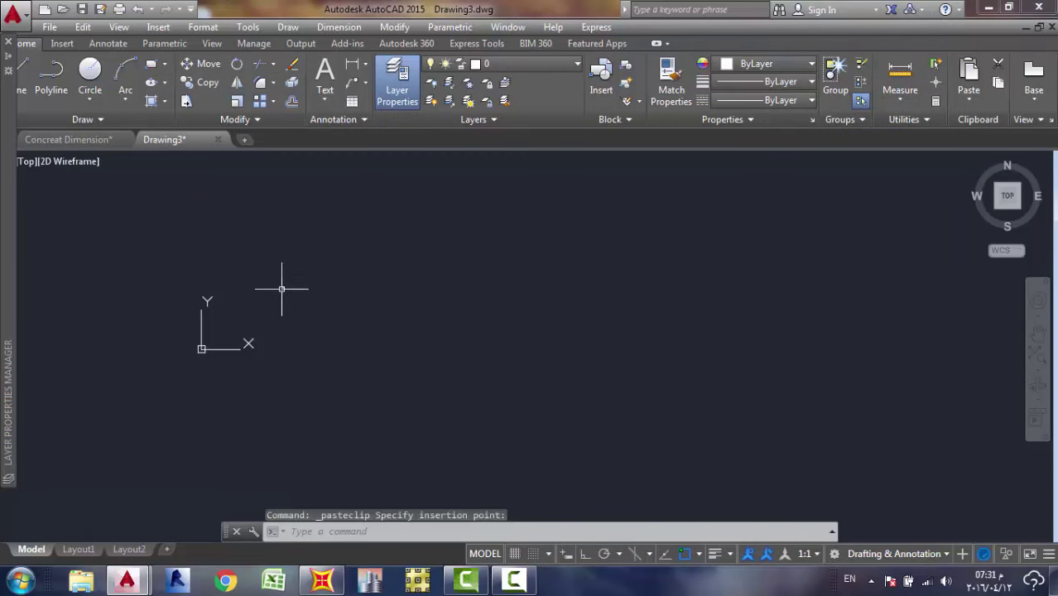
scroll(279, 279, "up", 8)
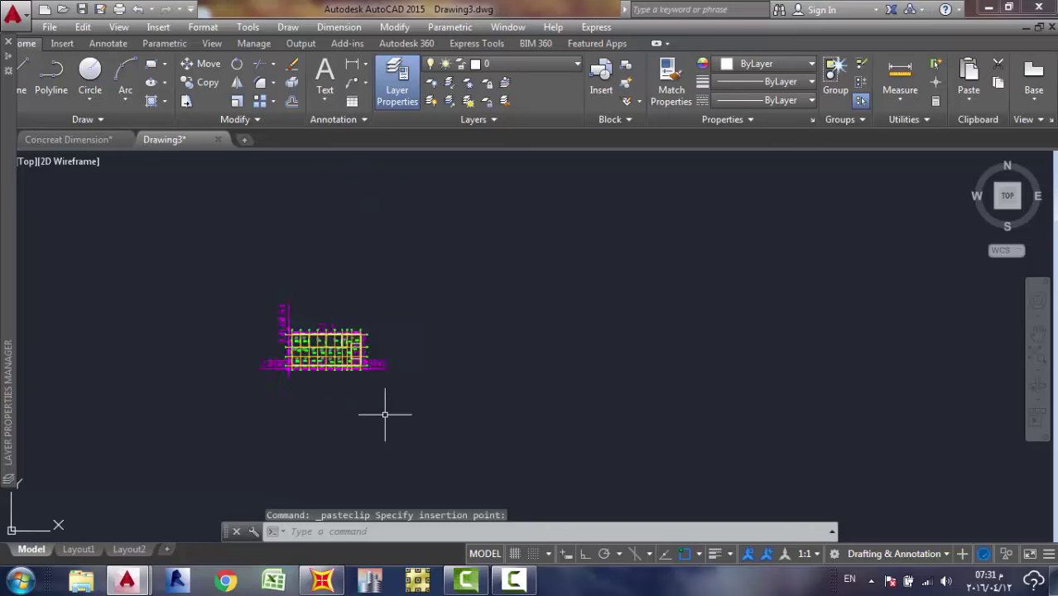
middle_click_drag(350, 386, 524, 402)
scroll(520, 279, "down", 3)
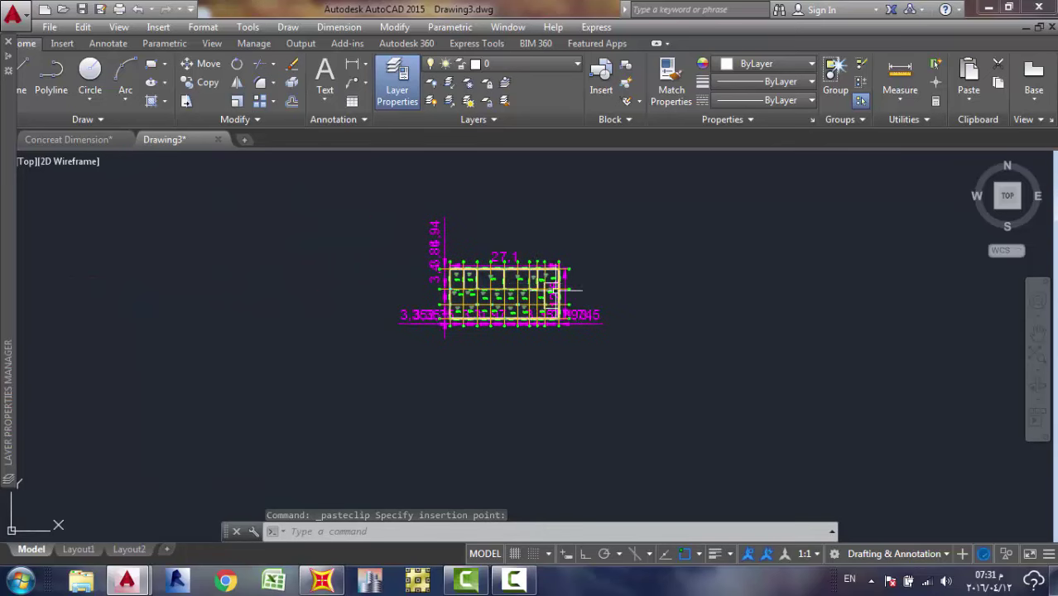
scroll(530, 283, "up", 3)
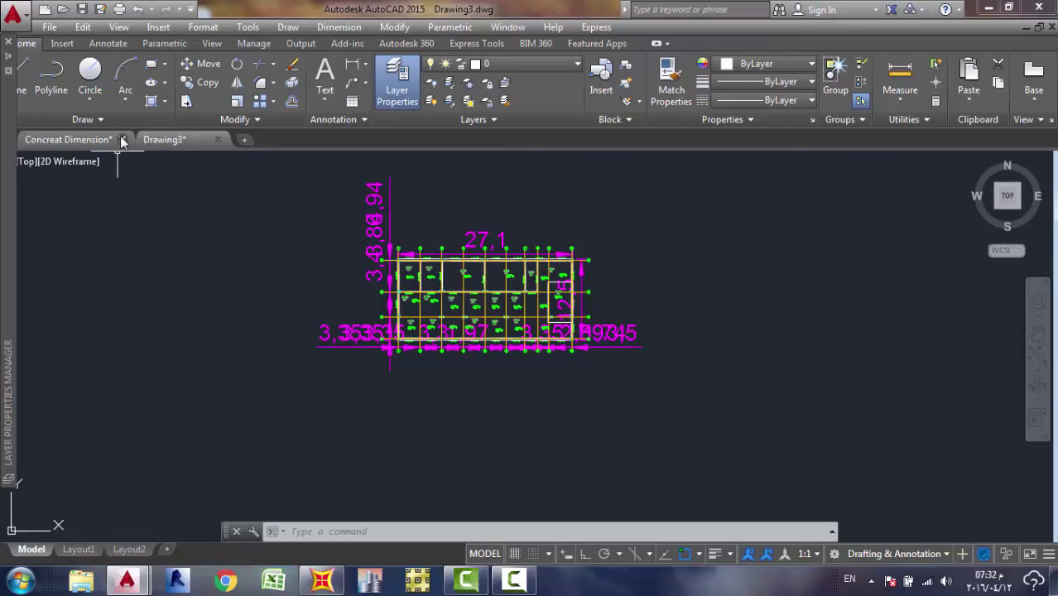
Close Concreat Dimension.dwg without saving its changes, keeping Drawing3.dwg open.
left_click(122, 139)
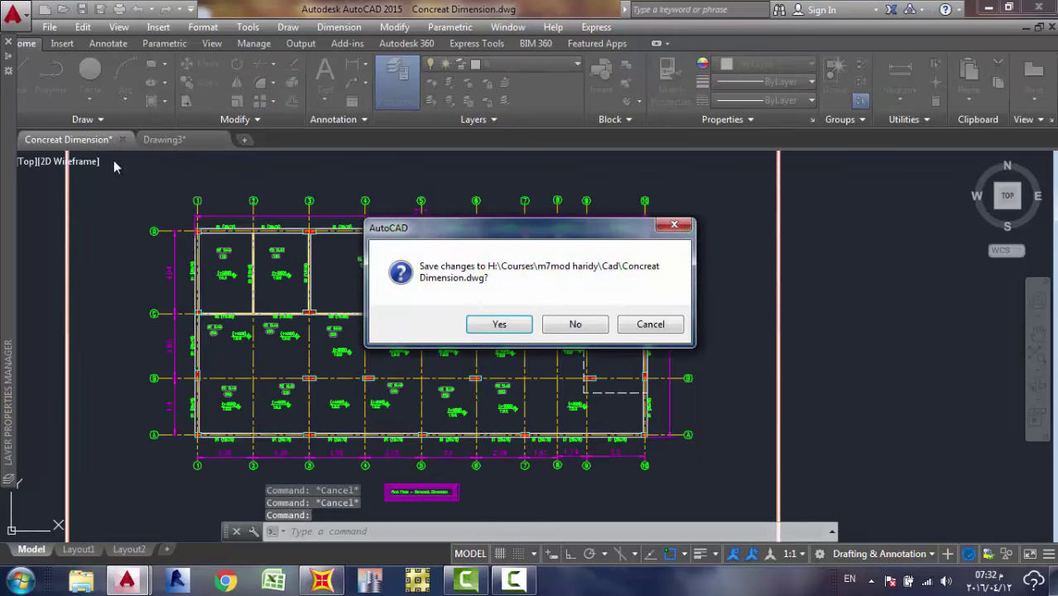
left_click(576, 324)
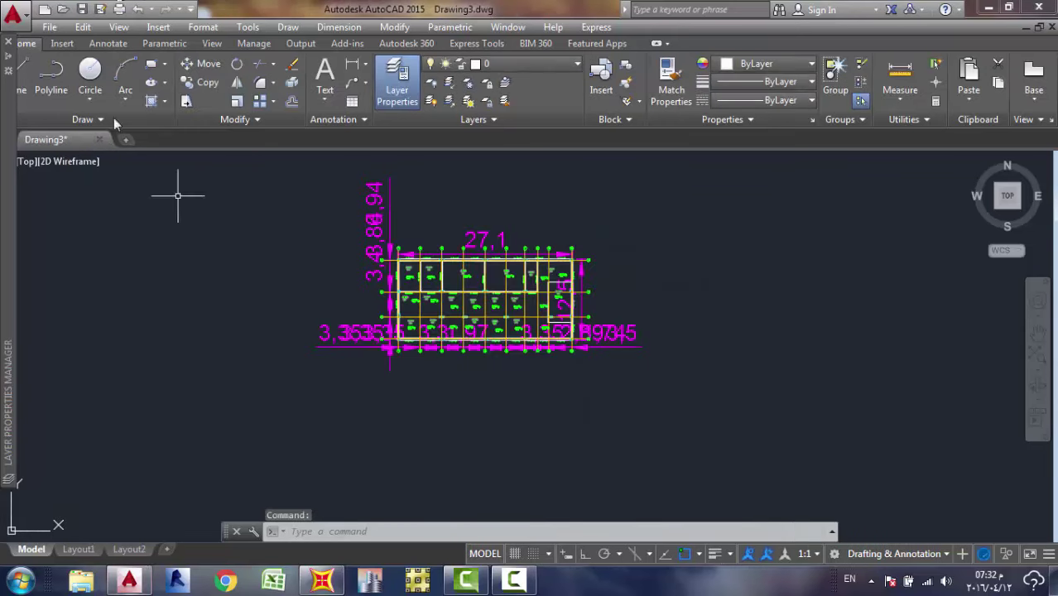
middle_click_drag(395, 225, 341, 241)
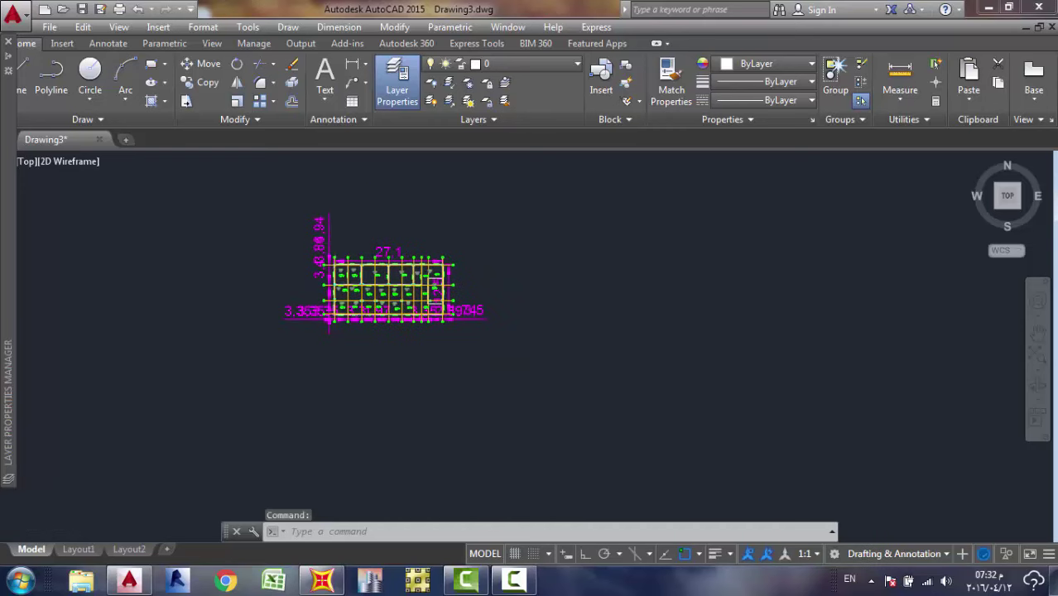
Examine the pasted plan's dimension text, slab and level labels, and the B3 beam lines between axes C and D.
scroll(343, 228, "up", 3)
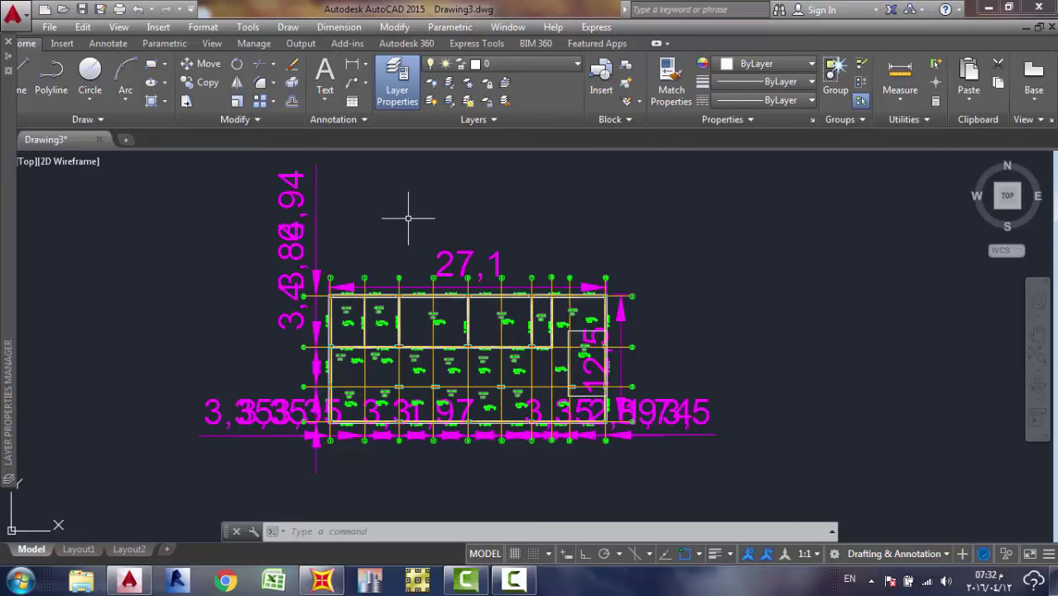
scroll(406, 273, "up", 4)
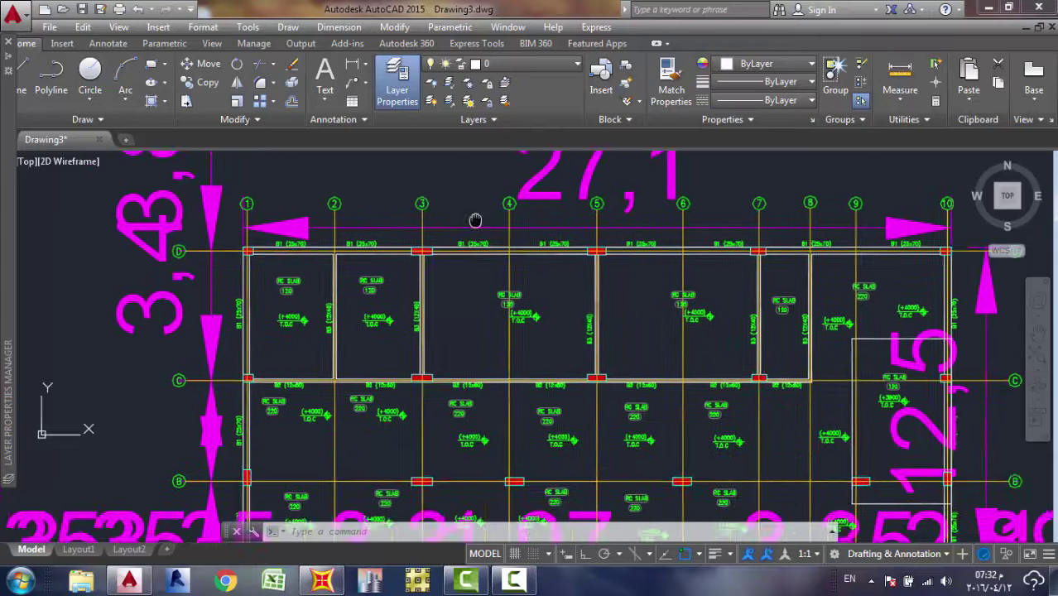
scroll(489, 231, "down", 2)
scroll(495, 242, "down", 2)
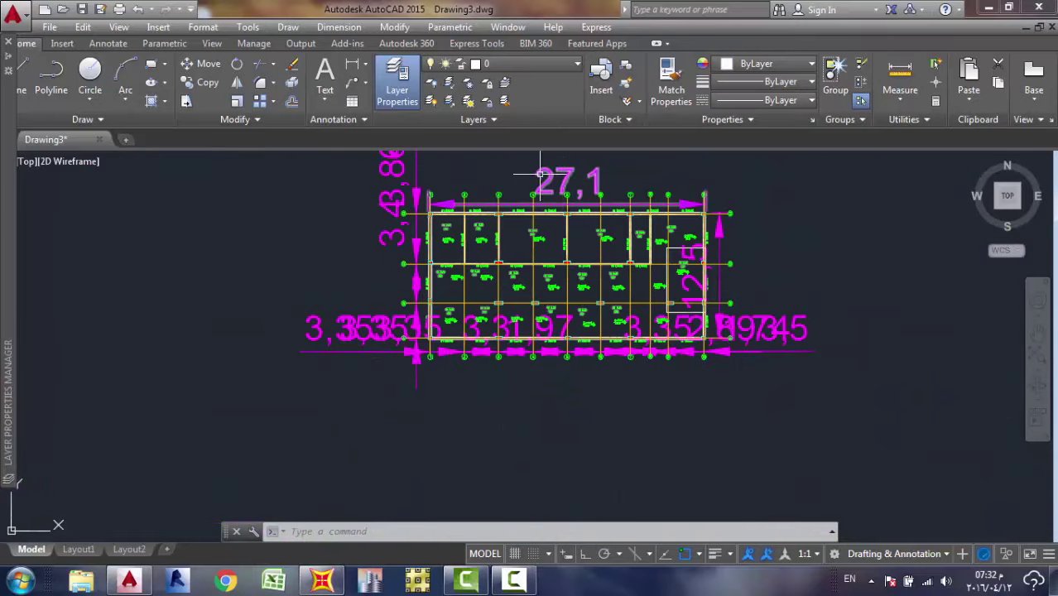
scroll(570, 186, "up", 6)
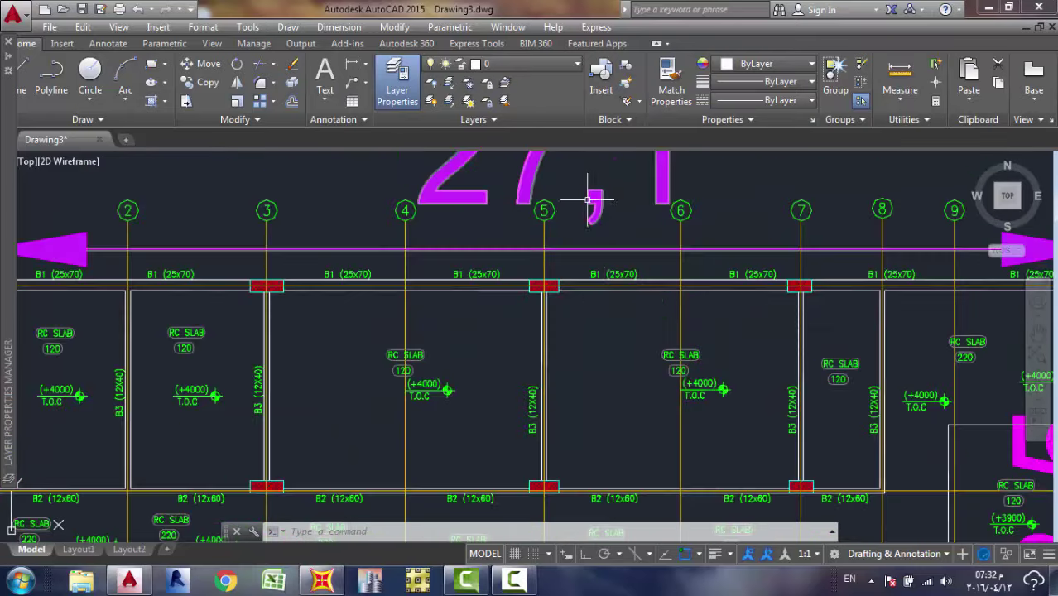
scroll(553, 347, "up", 4)
scroll(556, 343, "up", 2)
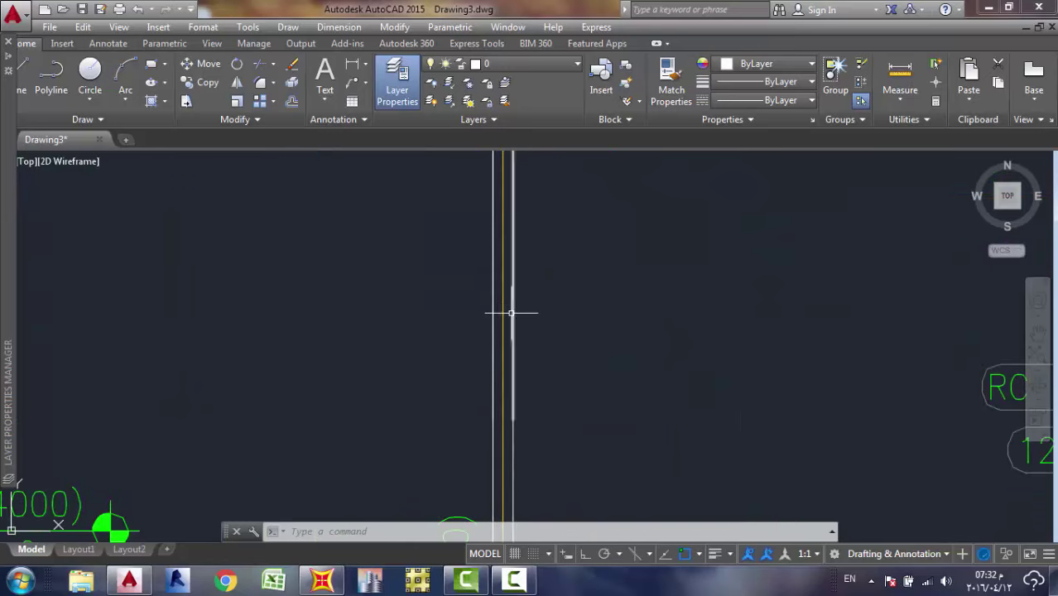
scroll(763, 233, "down", 2)
scroll(761, 229, "down", 3)
scroll(709, 250, "up", 5)
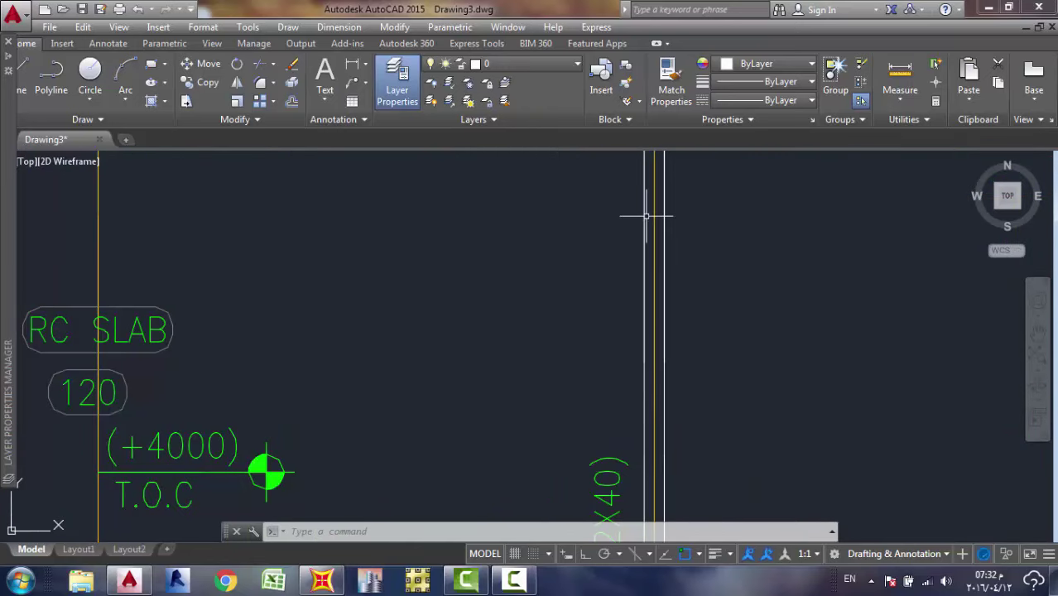
scroll(654, 199, "down", 6)
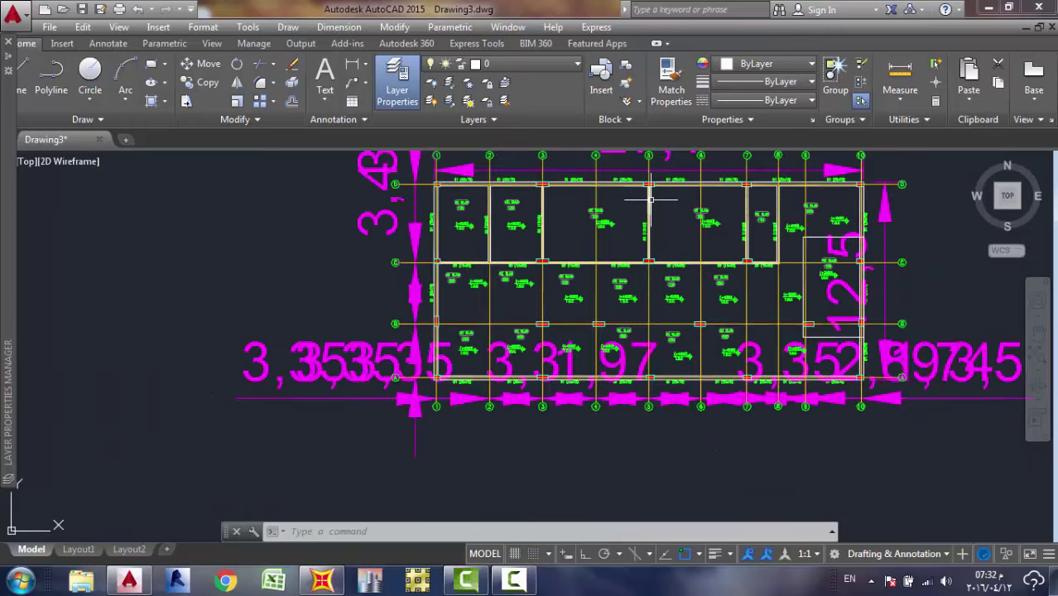
scroll(651, 199, "up", 3)
scroll(650, 202, "down", 3)
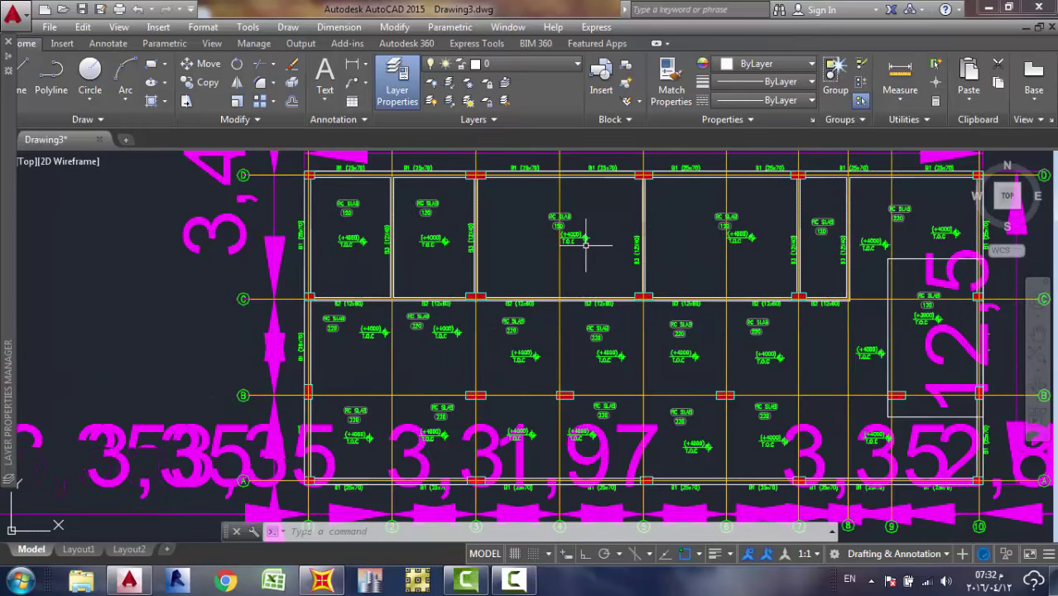
scroll(694, 215, "down", 1)
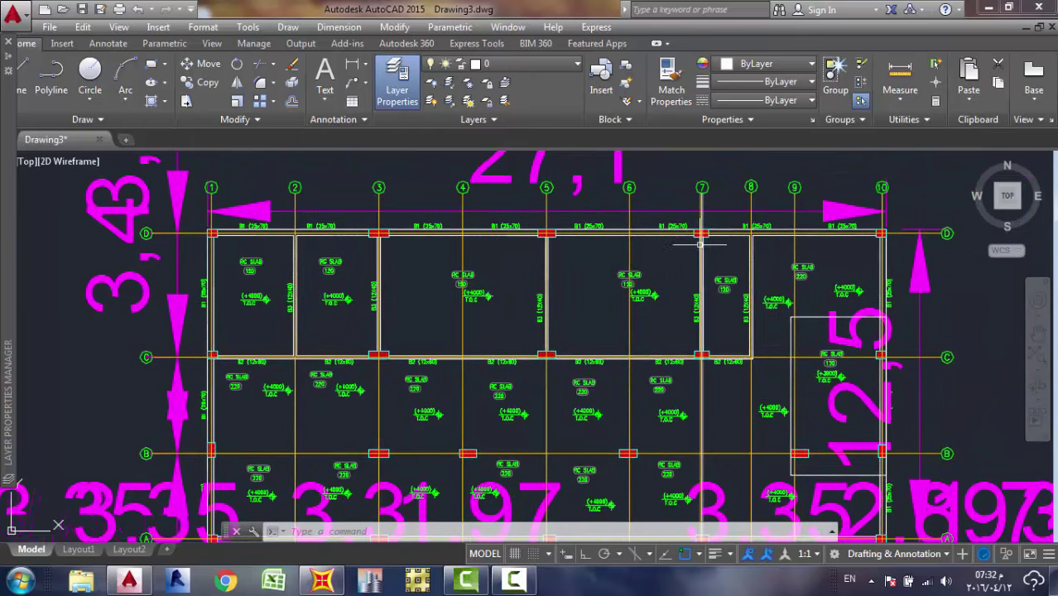
Isolate the layers of the 27,1 dimension, the axis 4 line and bubble, and a B1 (25x70) beam label with LAYISO.
scroll(702, 238, "down", 1)
left_click(617, 180)
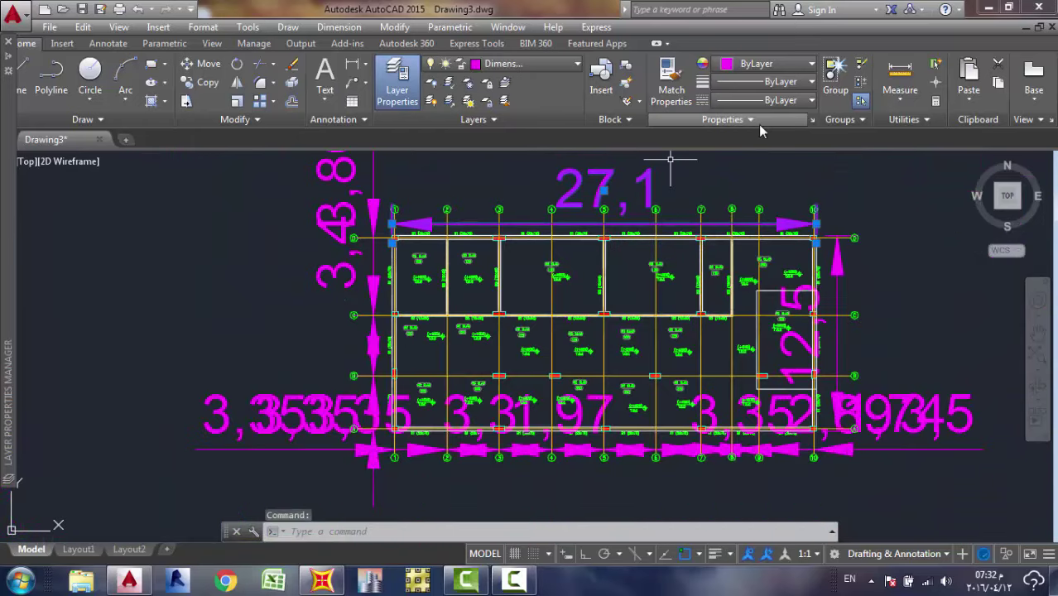
scroll(579, 217, "up", 2)
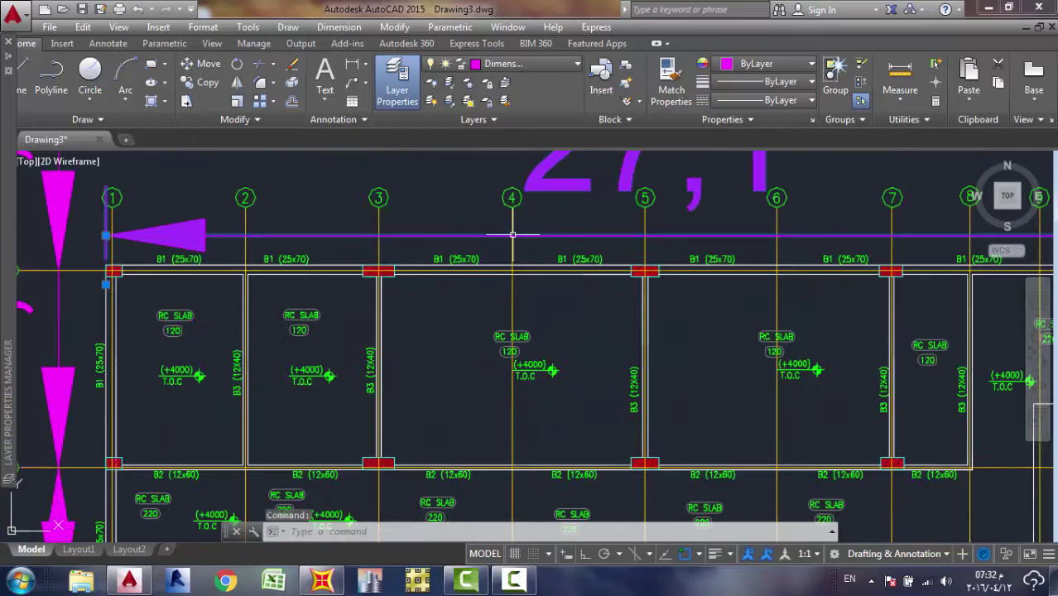
scroll(501, 199, "up", 2)
scroll(500, 202, "down", 1)
middle_click_drag(500, 202, 497, 290)
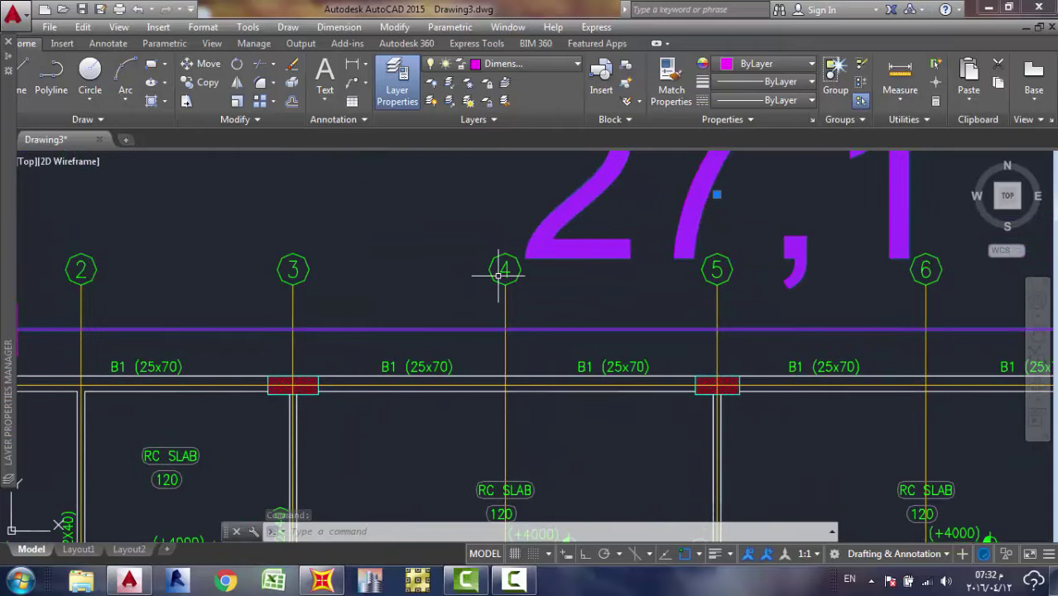
left_click(493, 276)
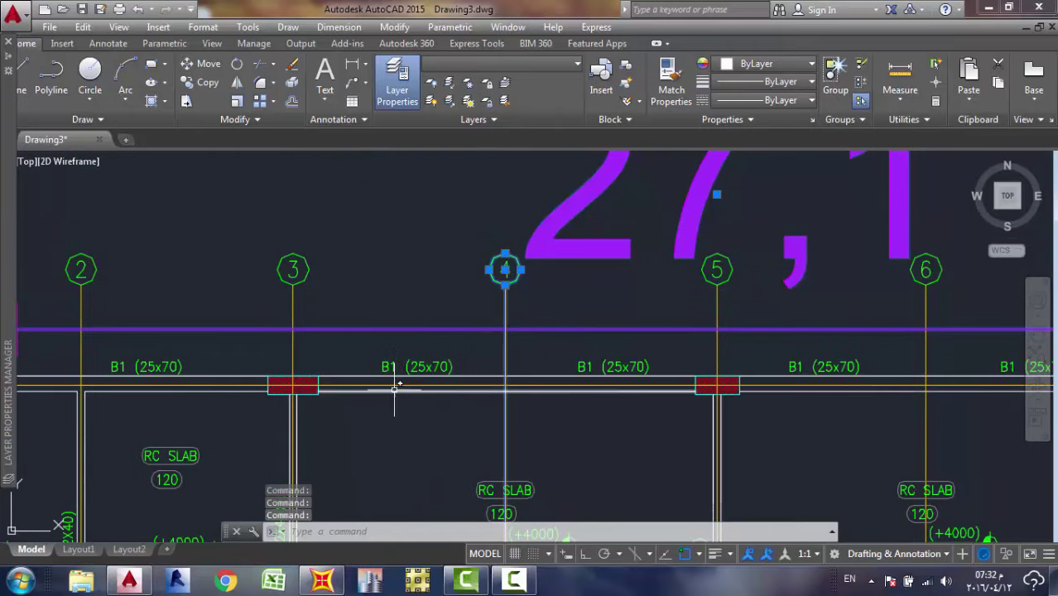
scroll(417, 360, "down", 5)
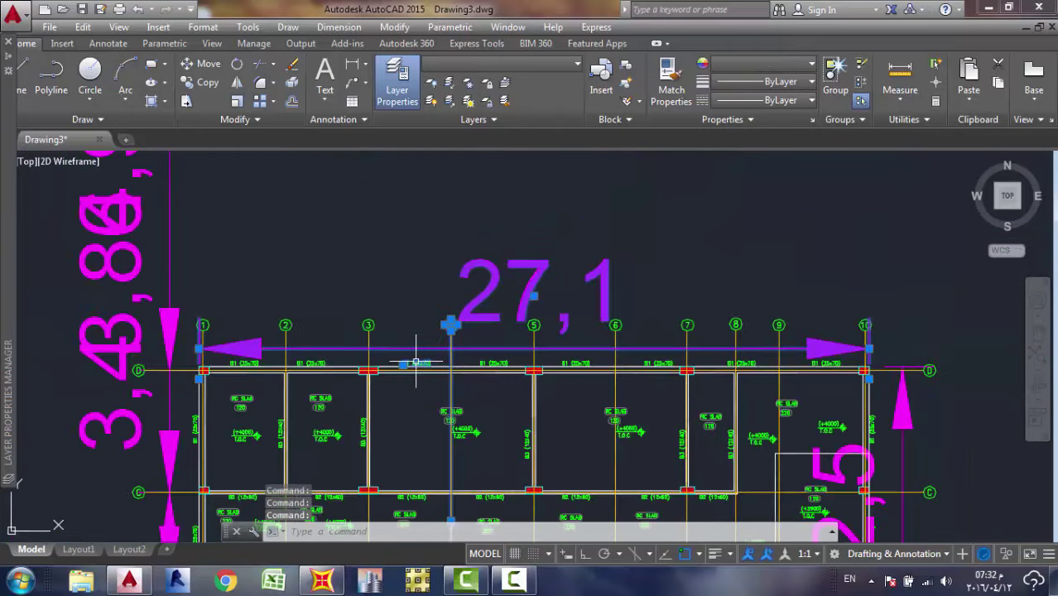
scroll(445, 323, "down", 2)
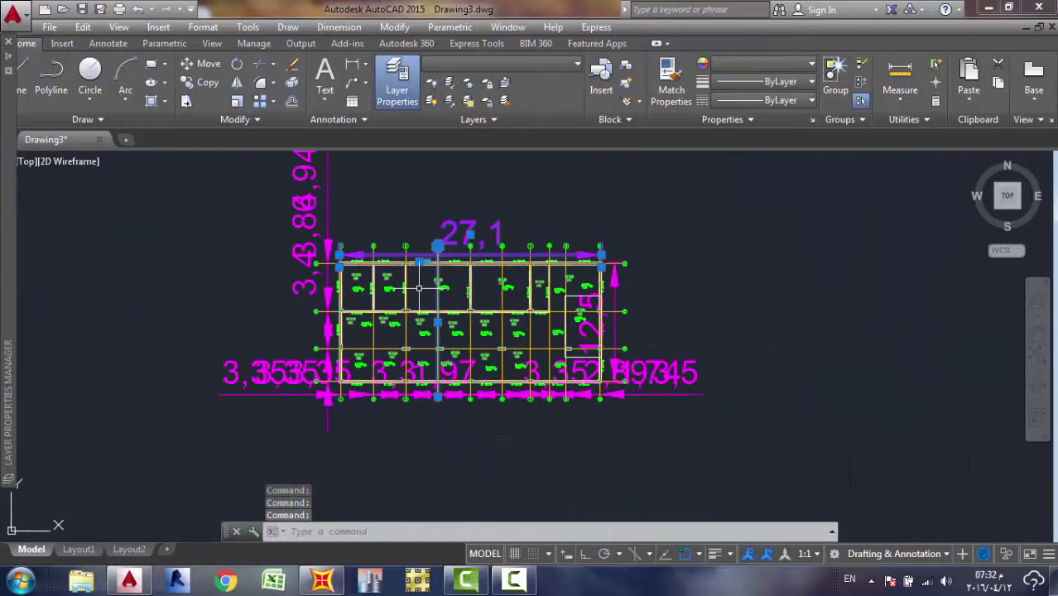
scroll(413, 319, "up", 10)
scroll(402, 304, "up", 2)
scroll(414, 323, "down", 8)
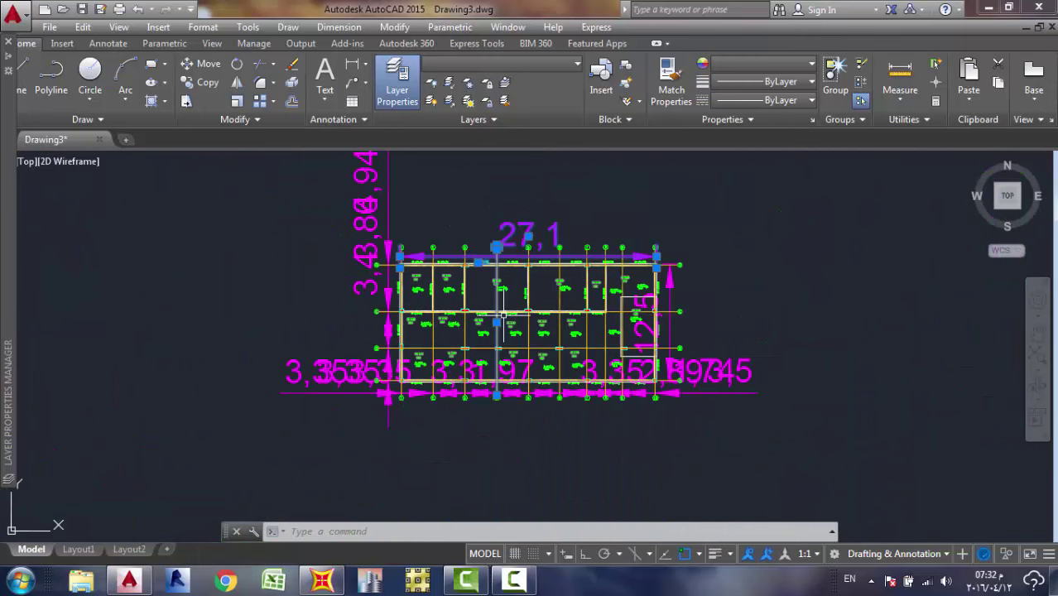
type("1")
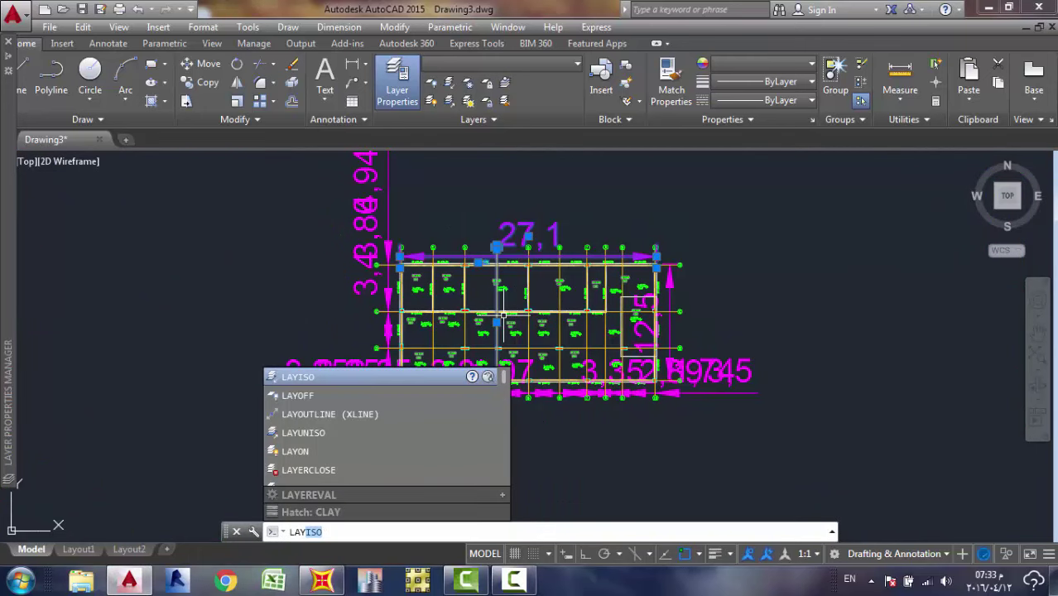
type("ay")
key("Return")
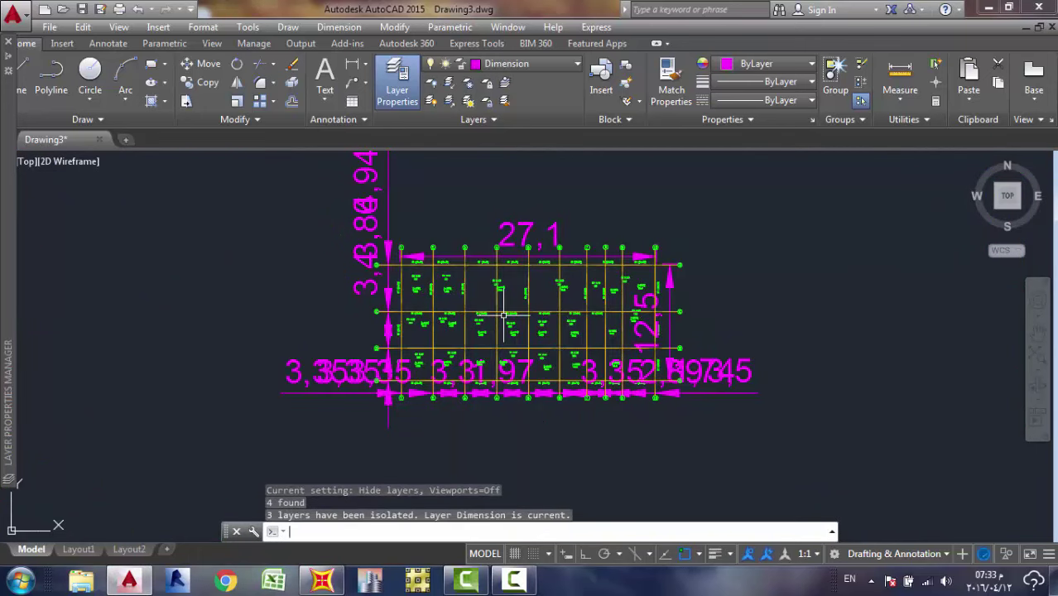
Erase all dimensions, axes and text on the isolated layers and turn all layers back on.
scroll(654, 240, "down", 4)
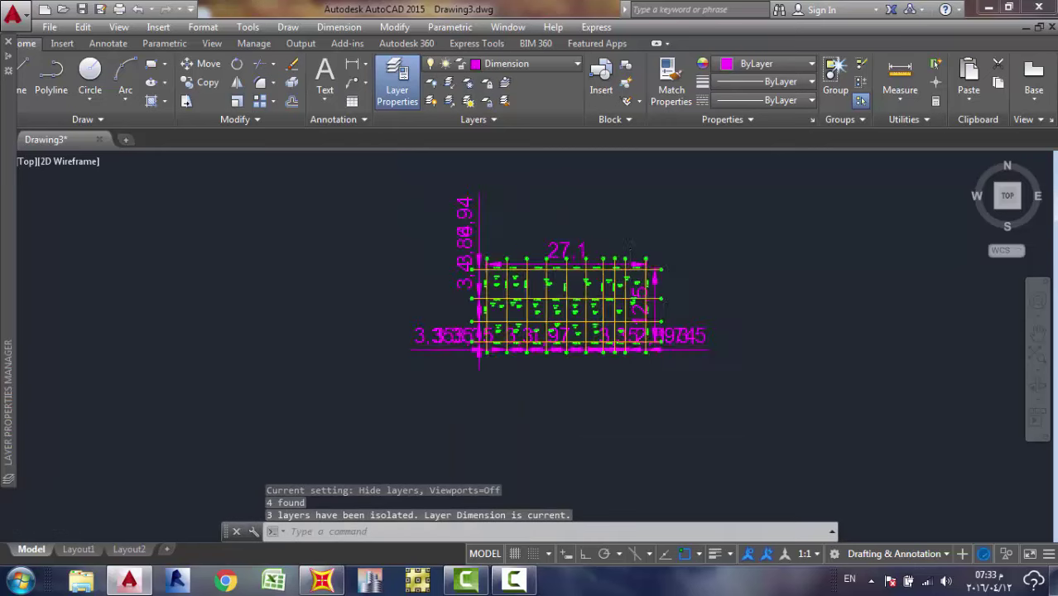
left_click(722, 199)
left_click(397, 416)
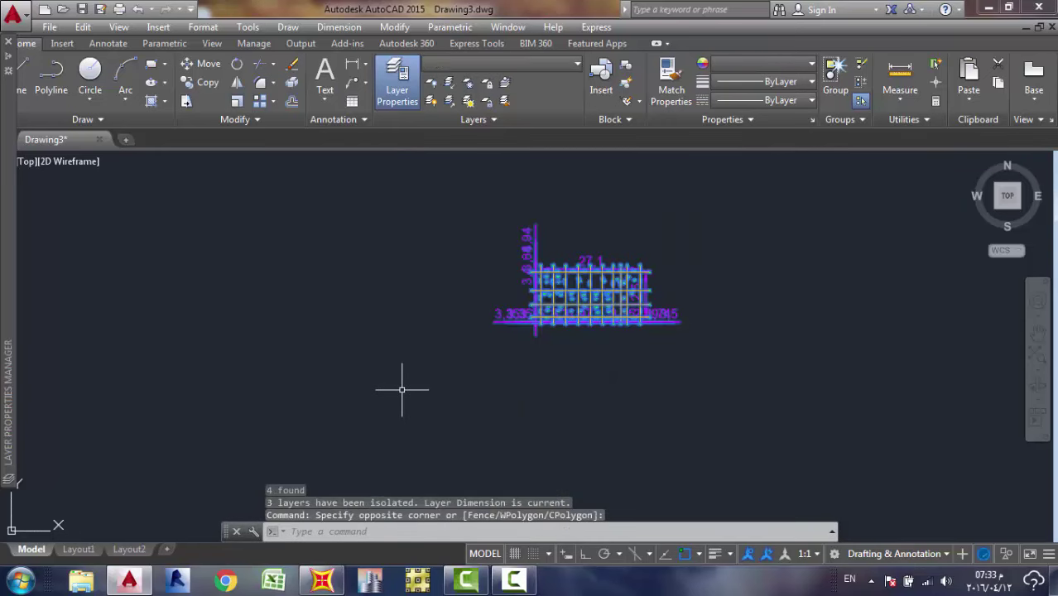
key("Delete")
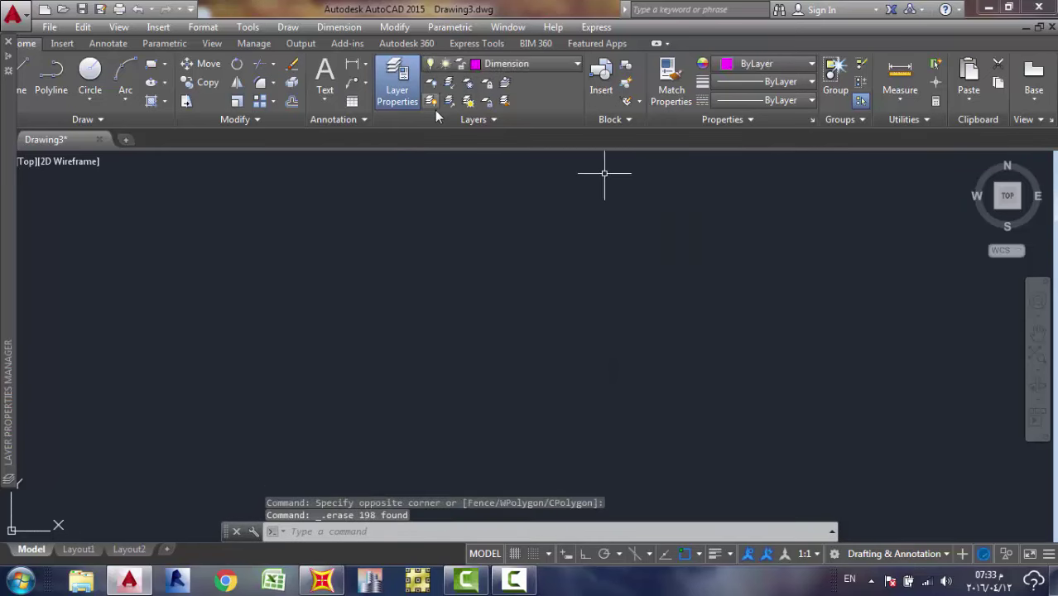
left_click(468, 101)
scroll(588, 306, "up", 8)
scroll(589, 308, "down", 2)
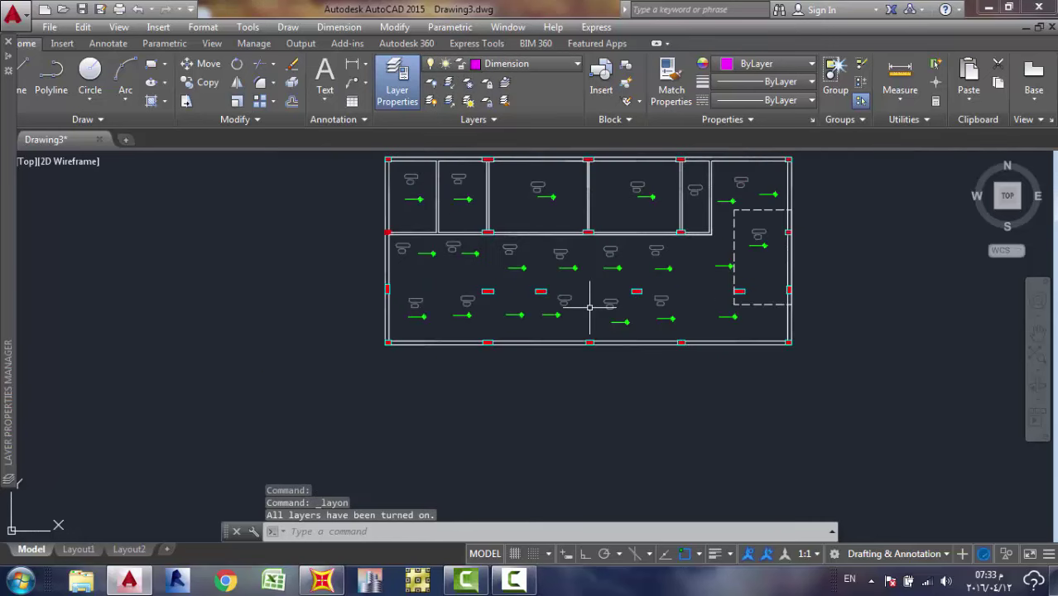
Isolate the layers of one slab label frame and its neighbouring green level marker with LAYISO.
scroll(573, 240, "up", 6)
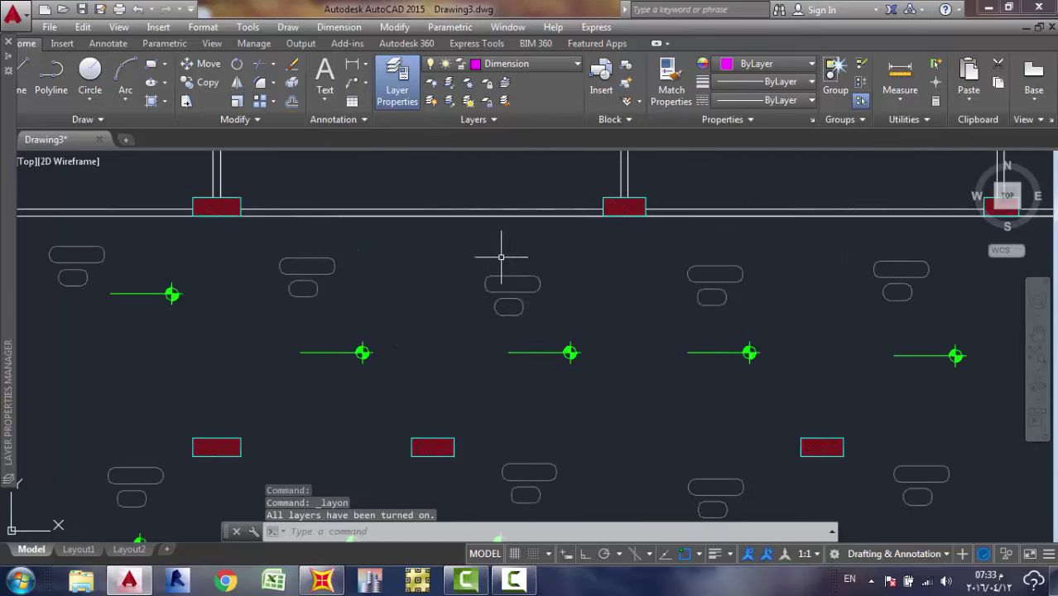
left_click(449, 254)
left_click(605, 383)
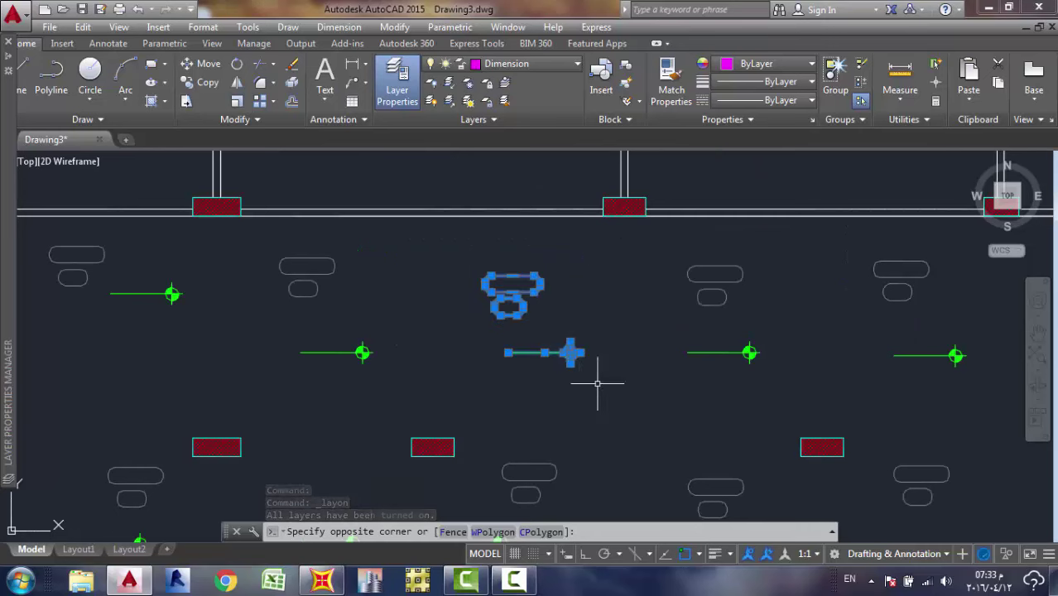
type("lay")
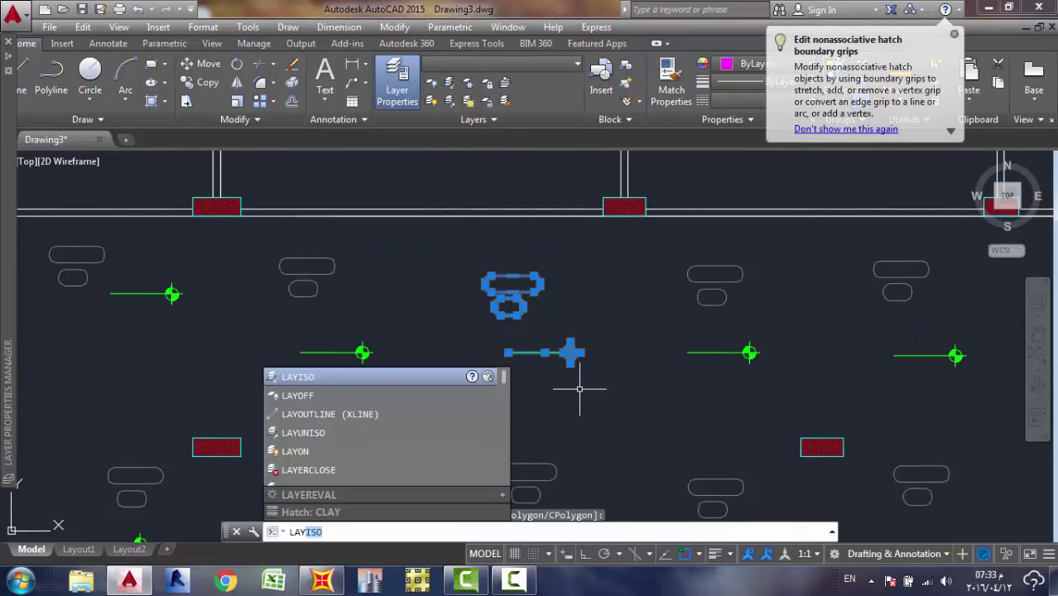
key("Return")
Erase all the slab label frames and level markers and turn all layers back on.
scroll(607, 371, "down", 4)
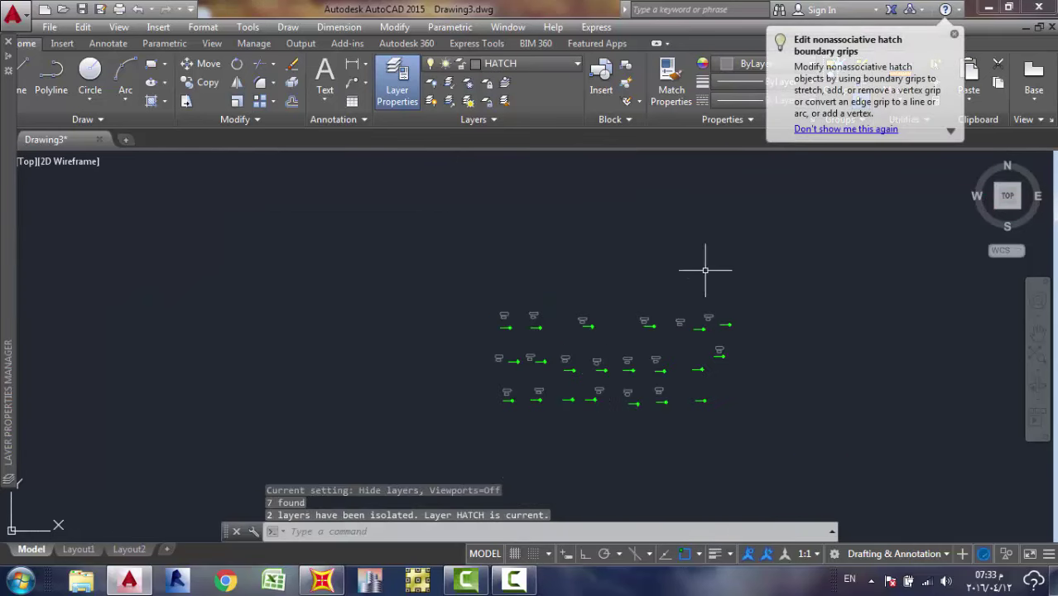
left_click(768, 255)
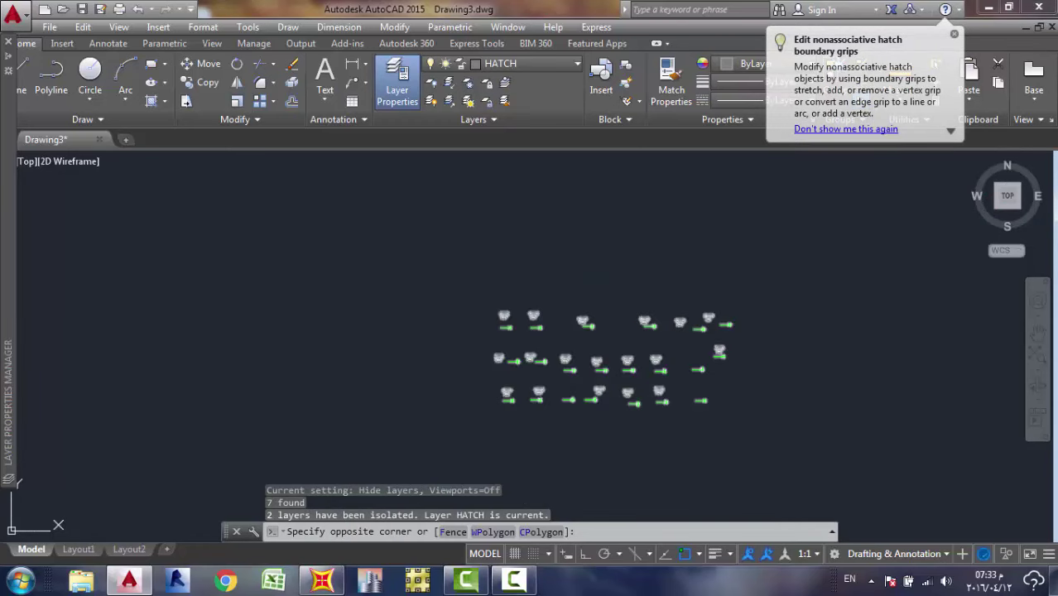
left_click(467, 428)
key("Delete")
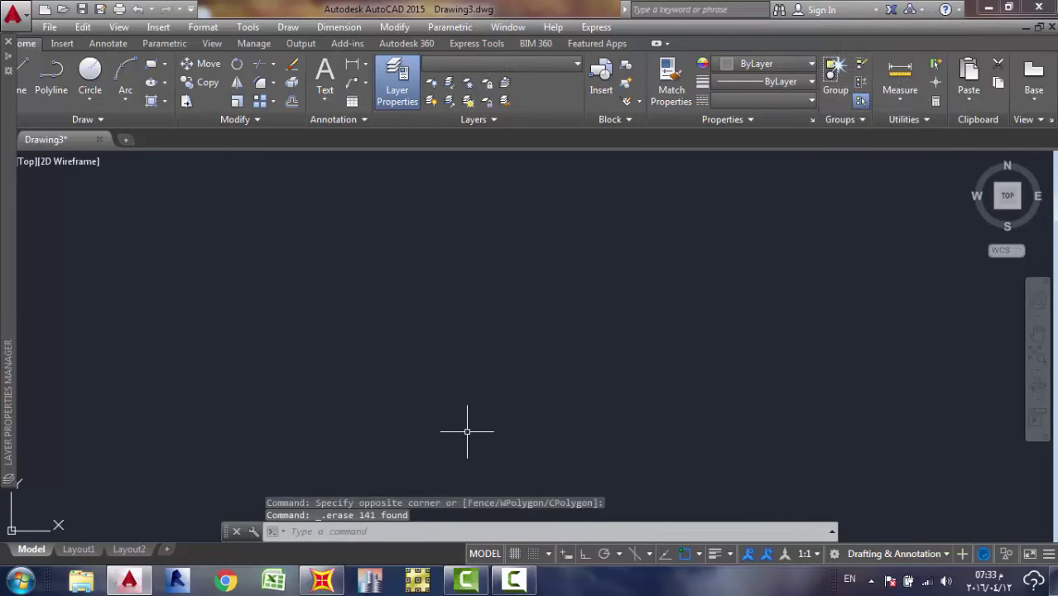
left_click(430, 100)
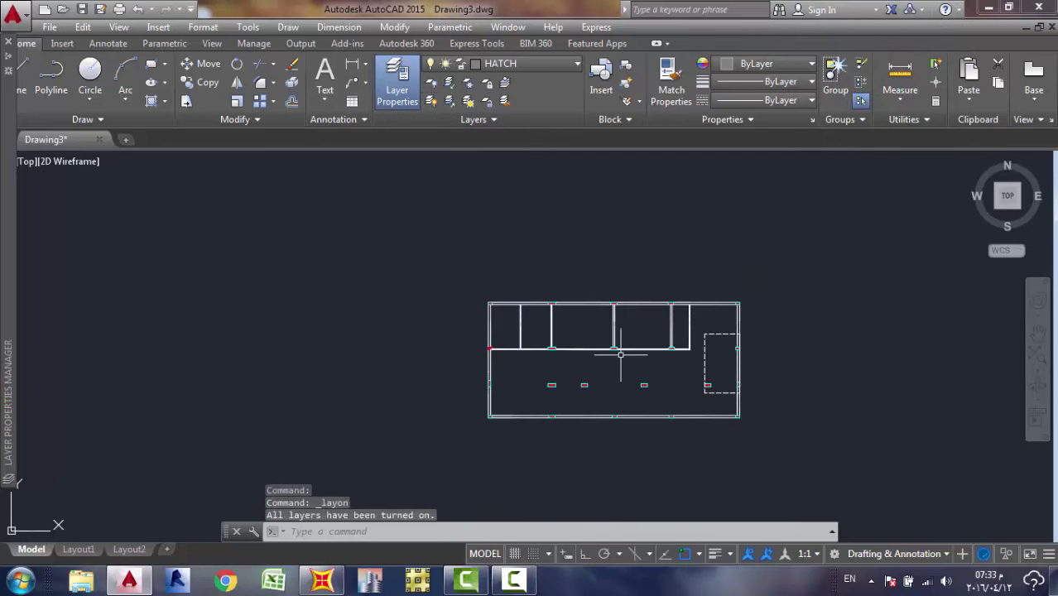
Examine the cleaned plan's beam lines, hatched columns and dashed outline for leftover annotation.
mouse_move(619, 358)
middle_mouse_down()
mouse_move(475, 354)
mouse_move(385, 300)
middle_mouse_up()
scroll(366, 303, "up", 6)
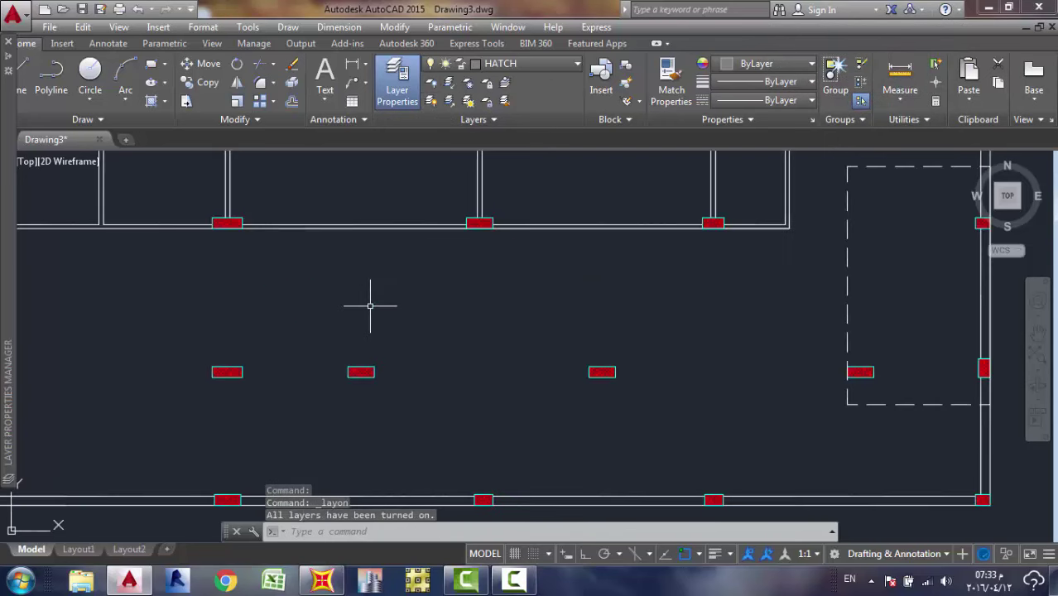
scroll(370, 306, "down", 4)
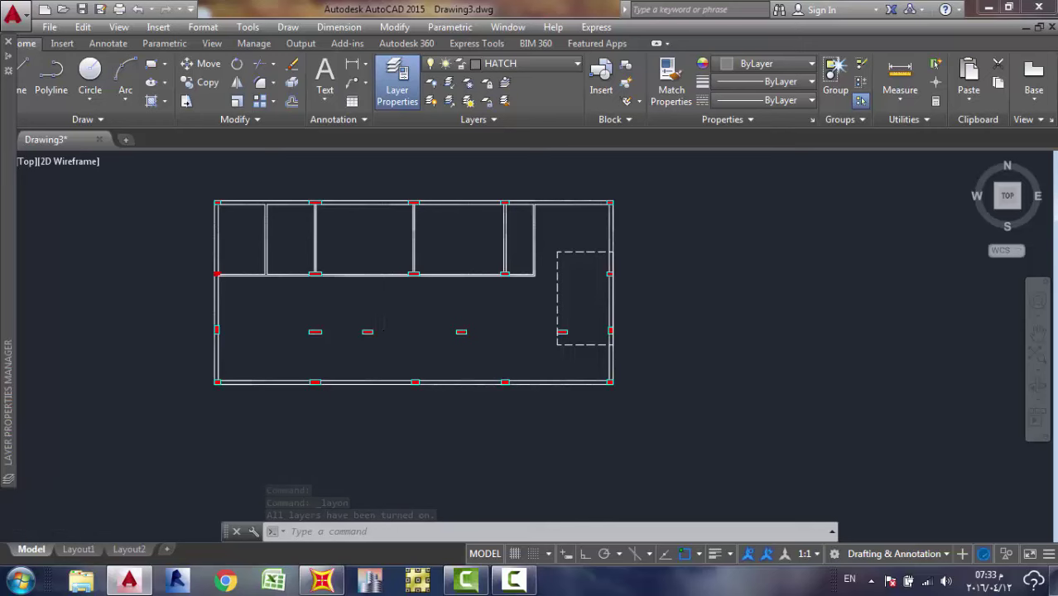
scroll(384, 304, "up", 4)
scroll(383, 304, "up", 2)
middle_click_drag(494, 269, 636, 212)
scroll(451, 356, "up", 2)
scroll(465, 362, "down", 5)
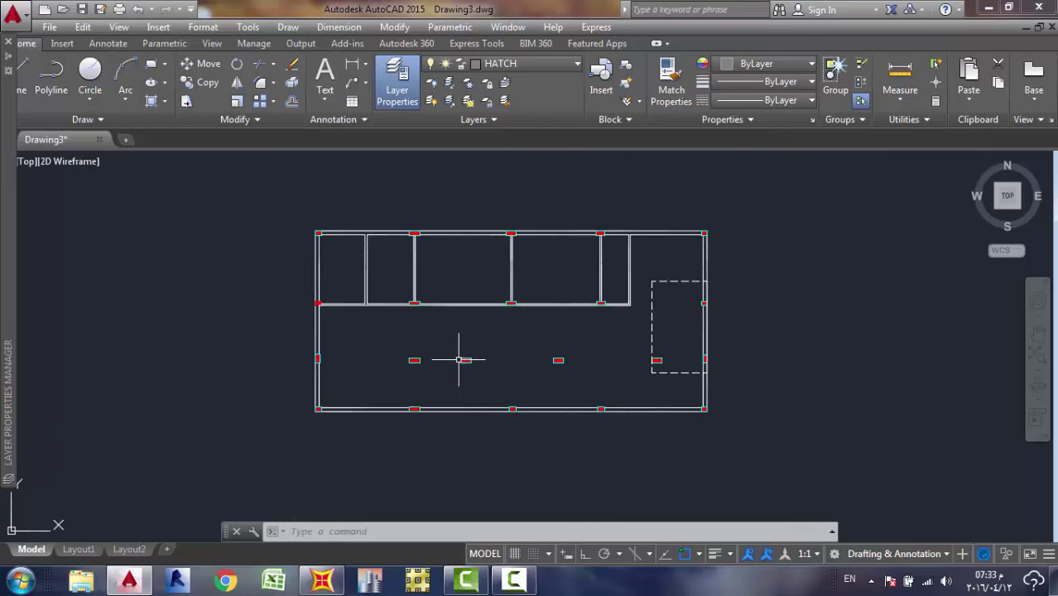
scroll(463, 358, "up", 5)
scroll(496, 346, "up", 8)
scroll(491, 348, "down", 15)
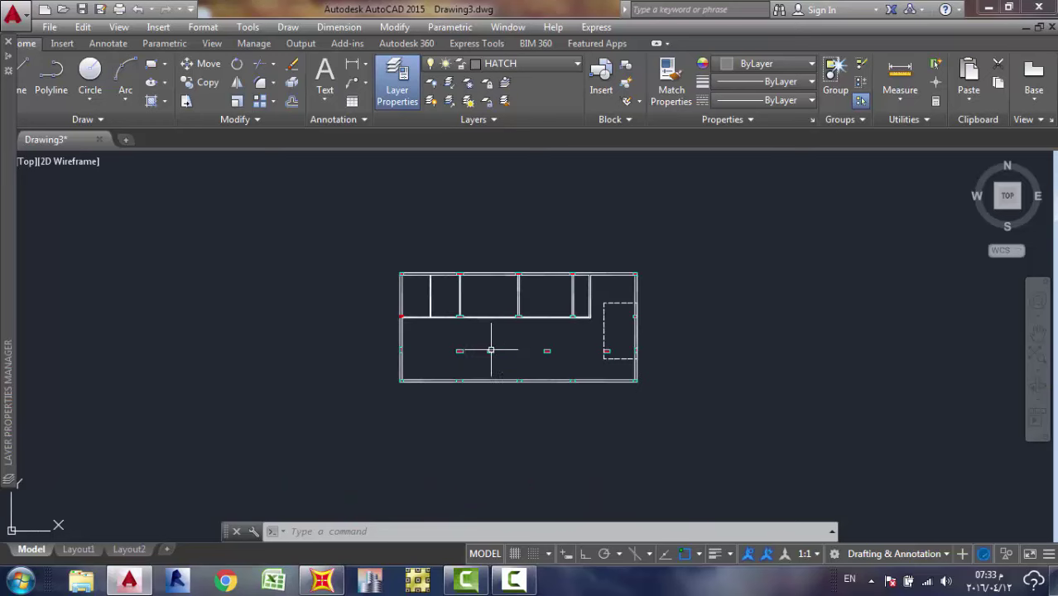
scroll(491, 333, "up", 8)
middle_click_drag(501, 432, 470, 377)
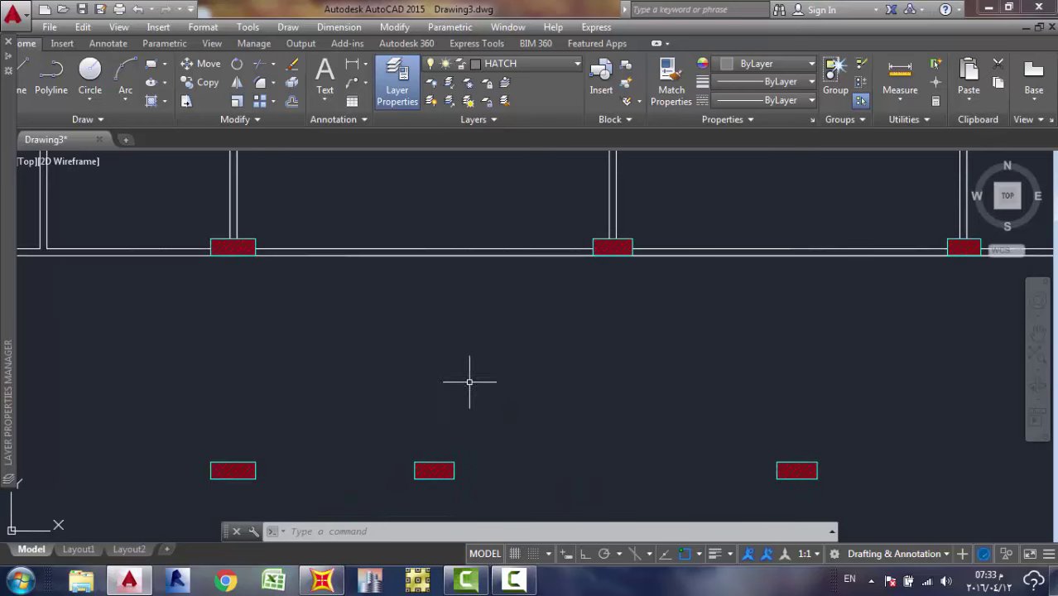
scroll(431, 466, "up", 2)
scroll(427, 465, "up", 6)
scroll(424, 454, "down", 8)
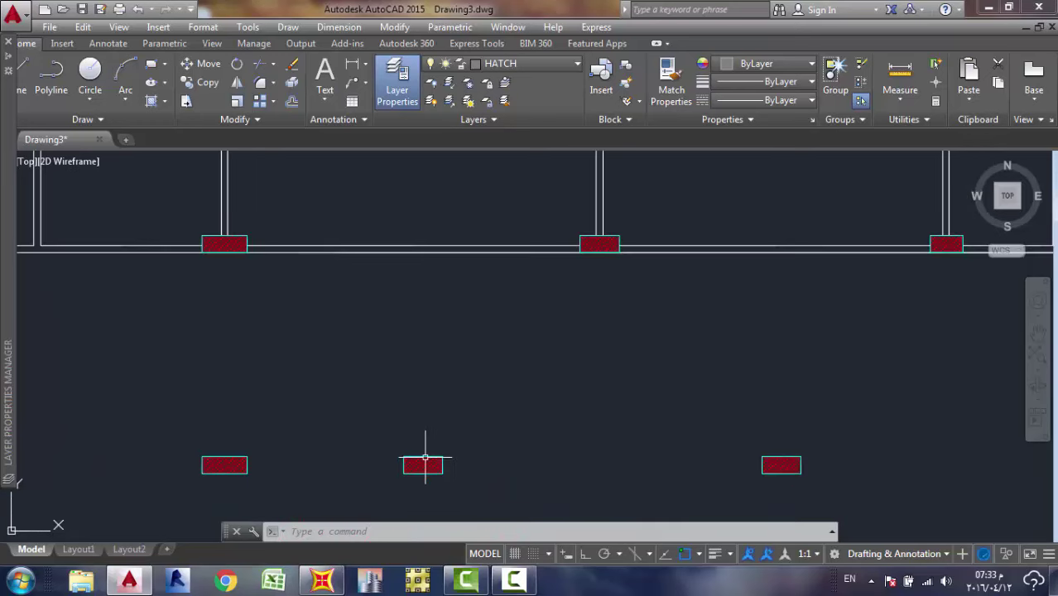
middle_click_drag(426, 339, 443, 394)
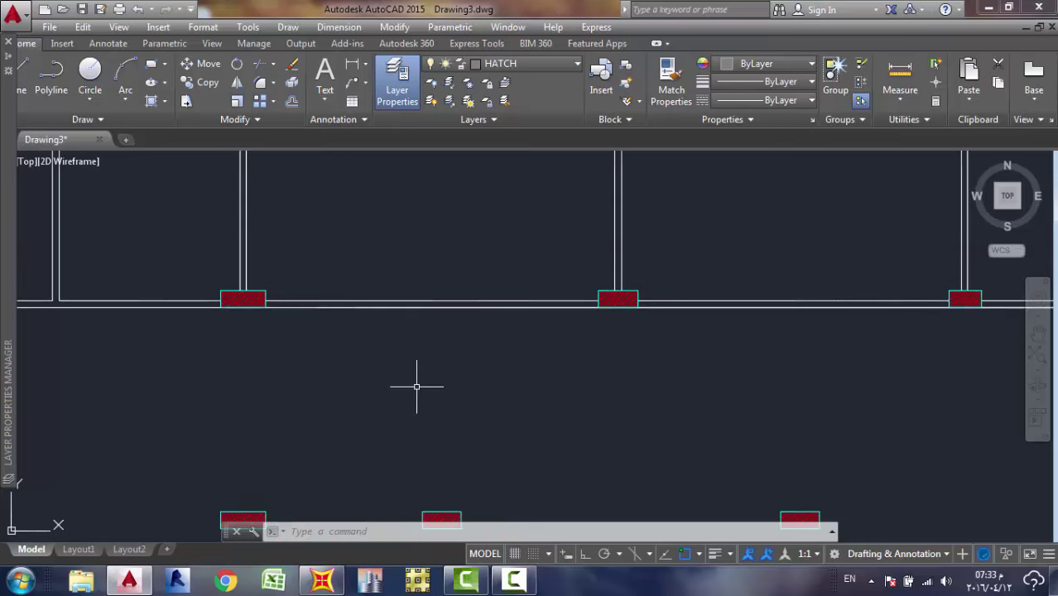
Inspect an interior column's hatch and outline, and check which layer the outline is on.
scroll(371, 300, "up", 5)
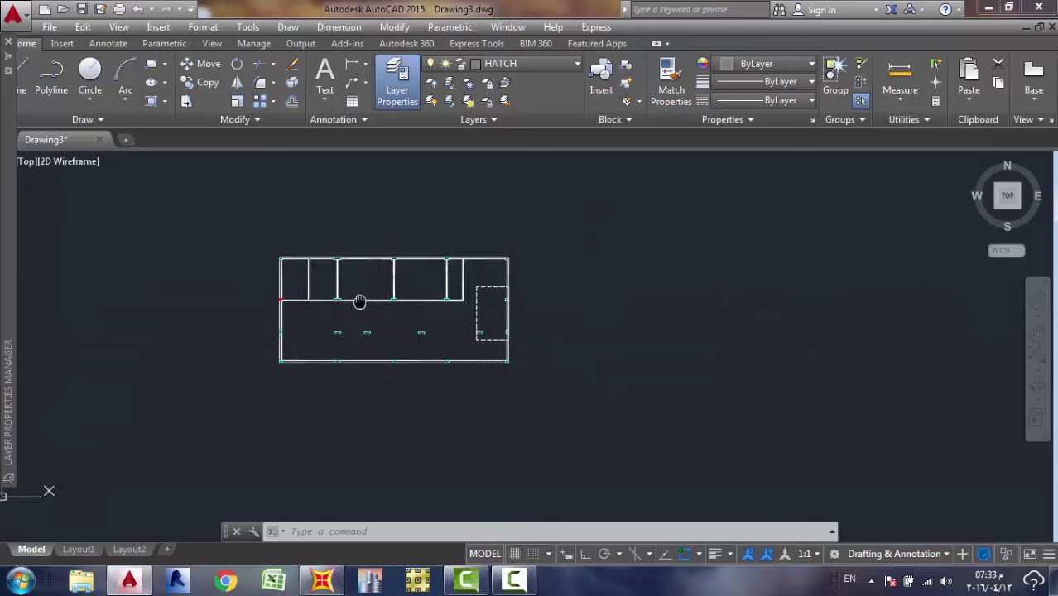
scroll(366, 334, "up", 6)
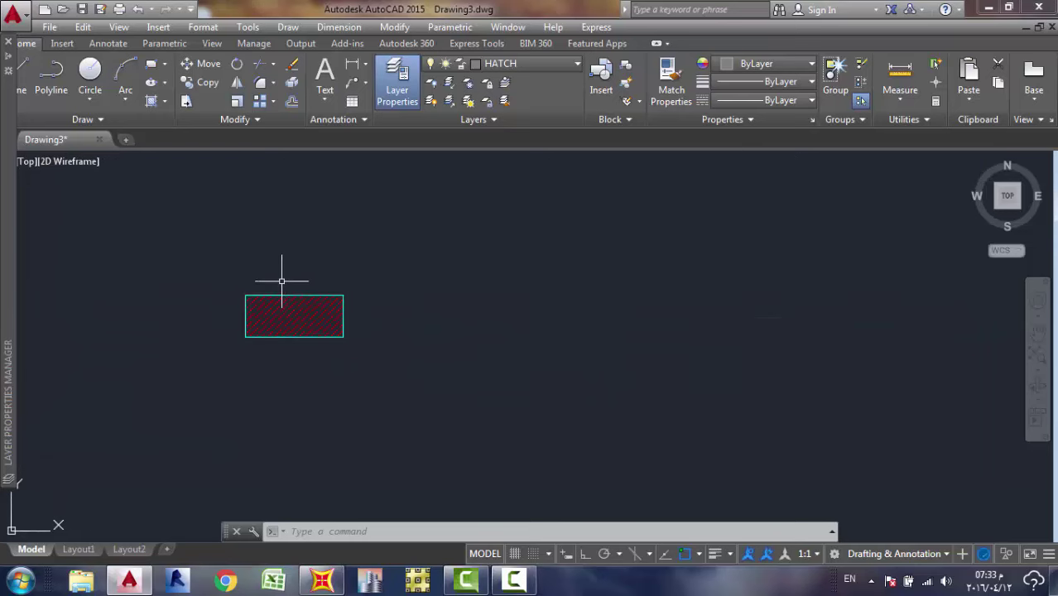
scroll(288, 288, "up", 3)
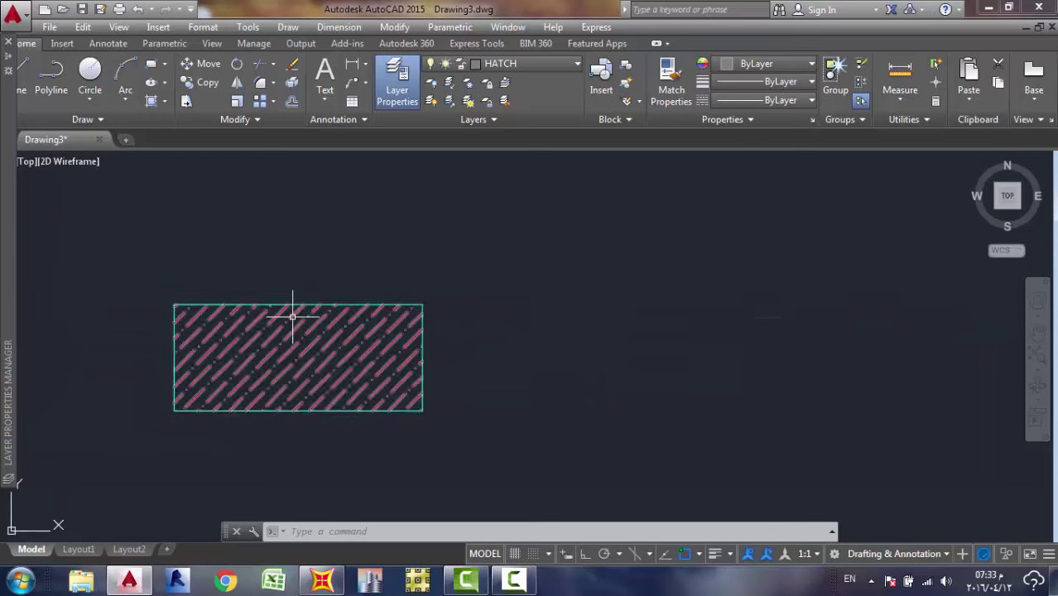
left_click(292, 303)
scroll(309, 256, "down", 4)
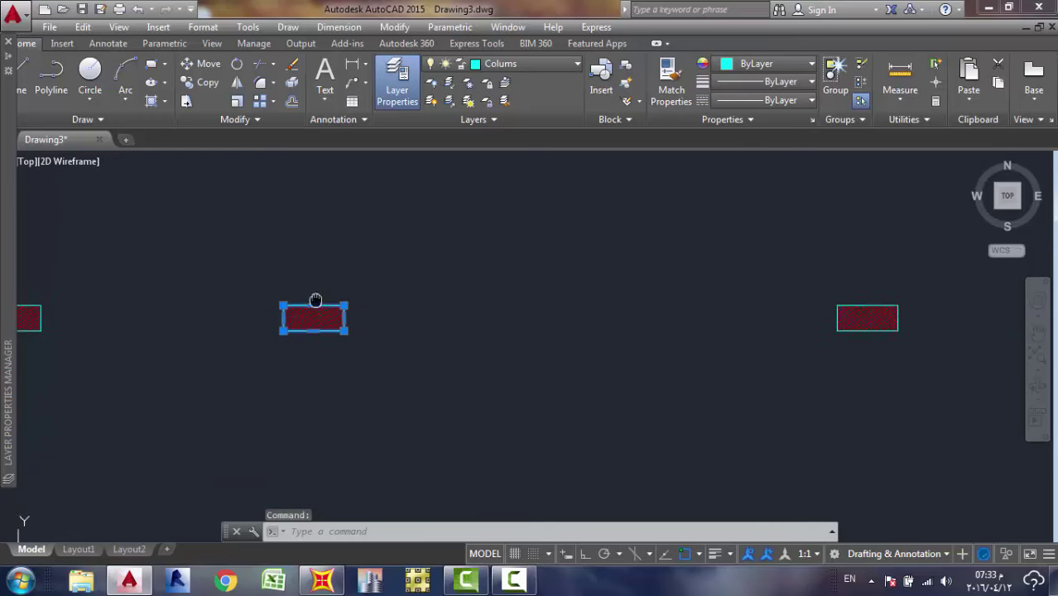
scroll(311, 244, "down", 5)
scroll(313, 284, "up", 6)
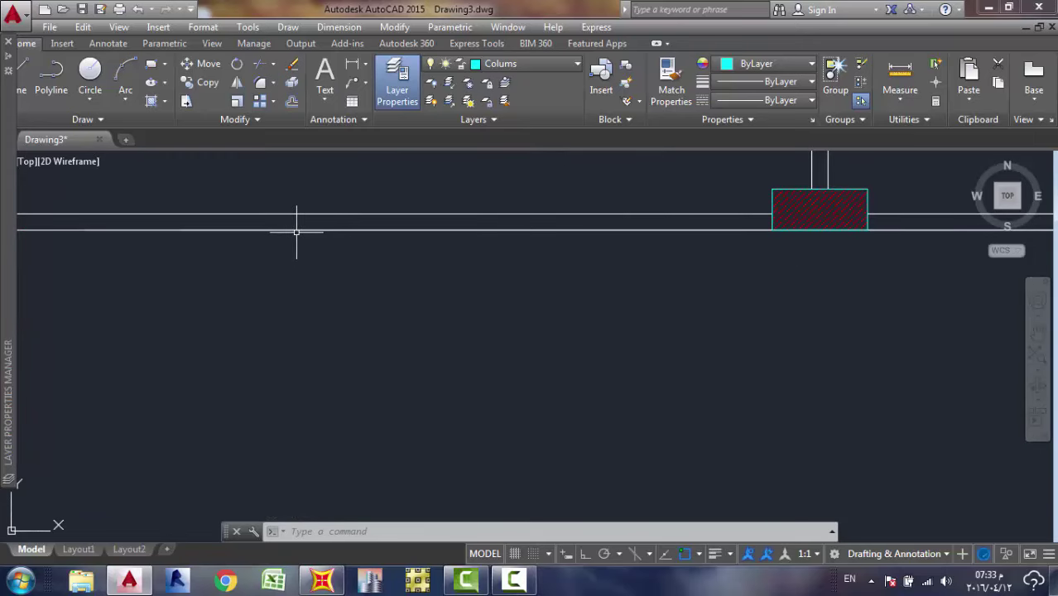
Turn off the layers of the lower beam line and the column outline with LAYOFF.
left_click(285, 231)
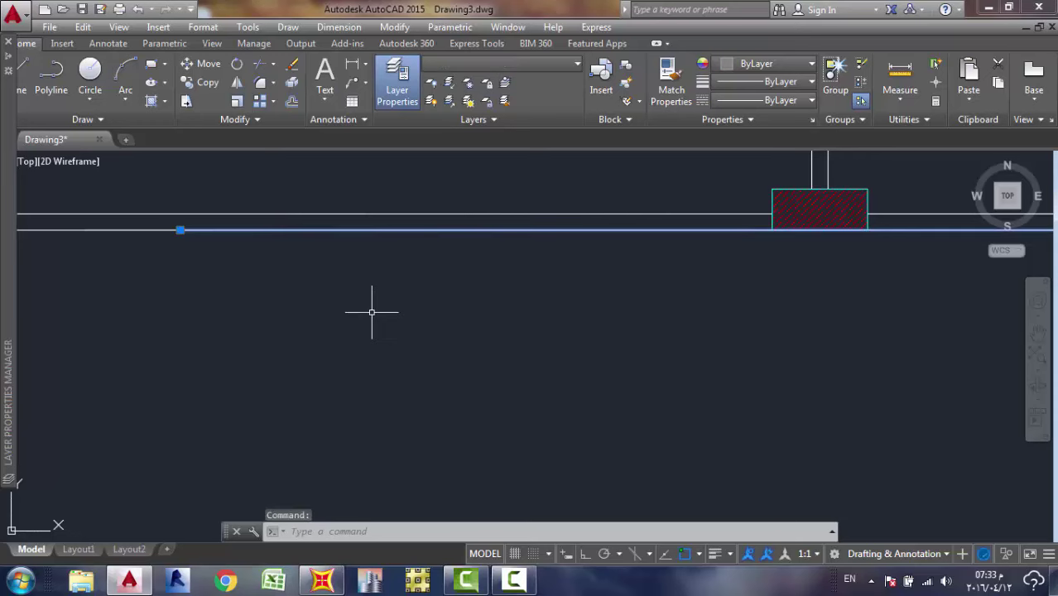
type("LAYISO")
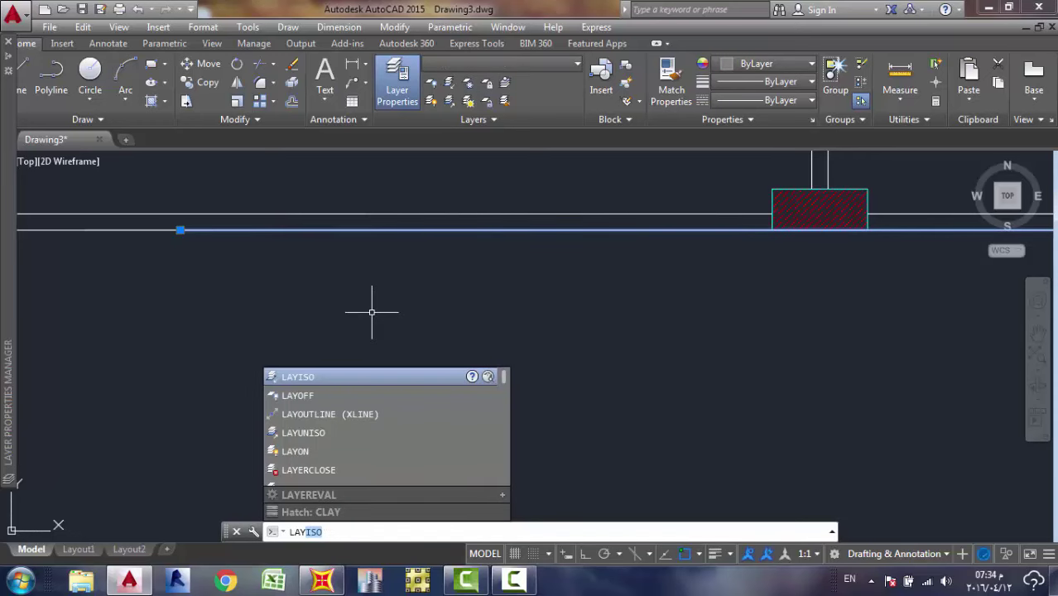
key("Down")
key("Return")
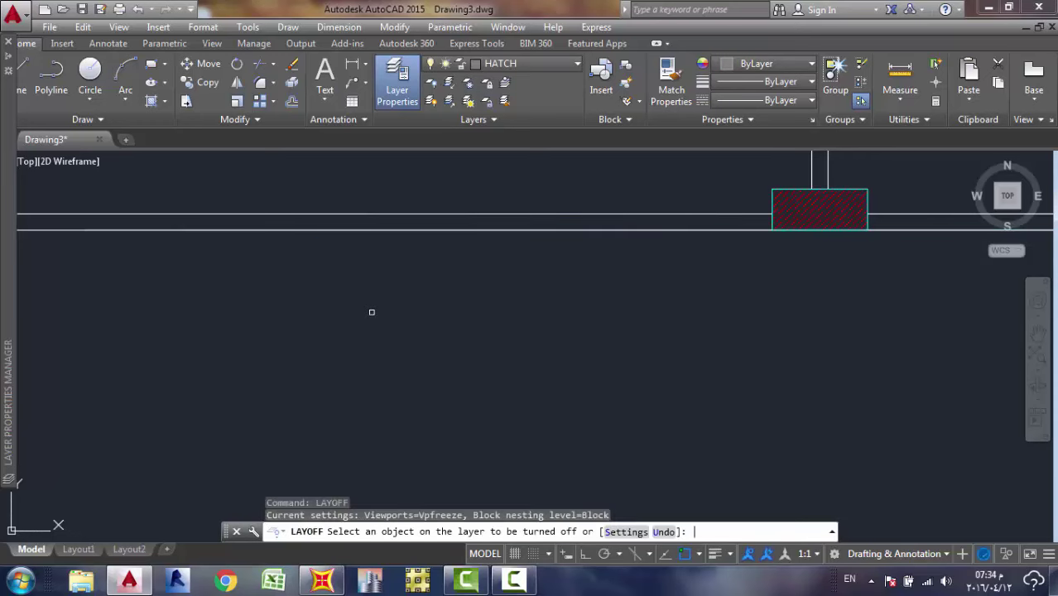
left_click(371, 231)
scroll(787, 190, "up", 8)
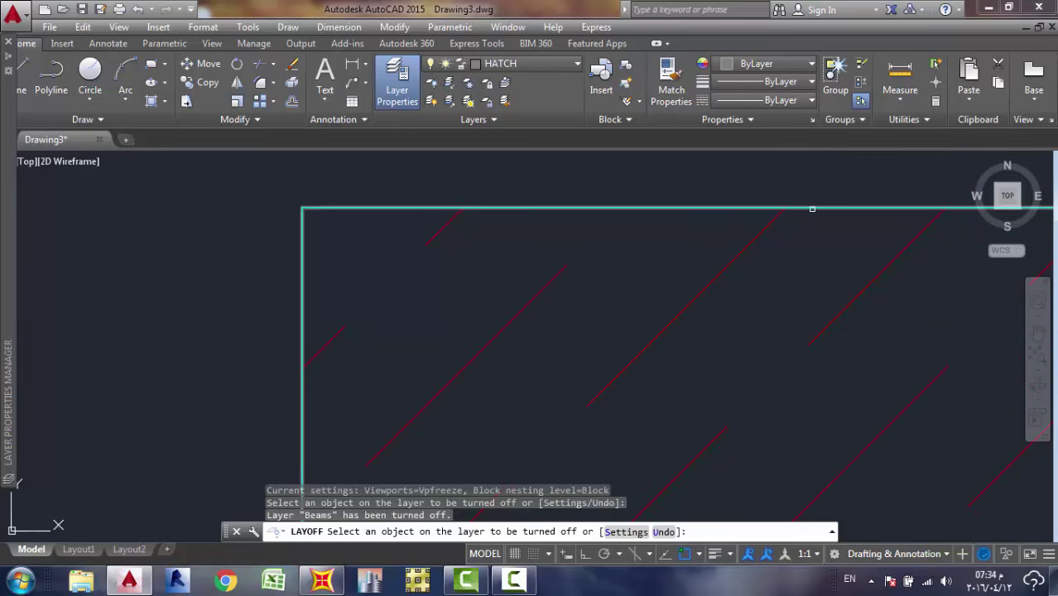
left_click(810, 206)
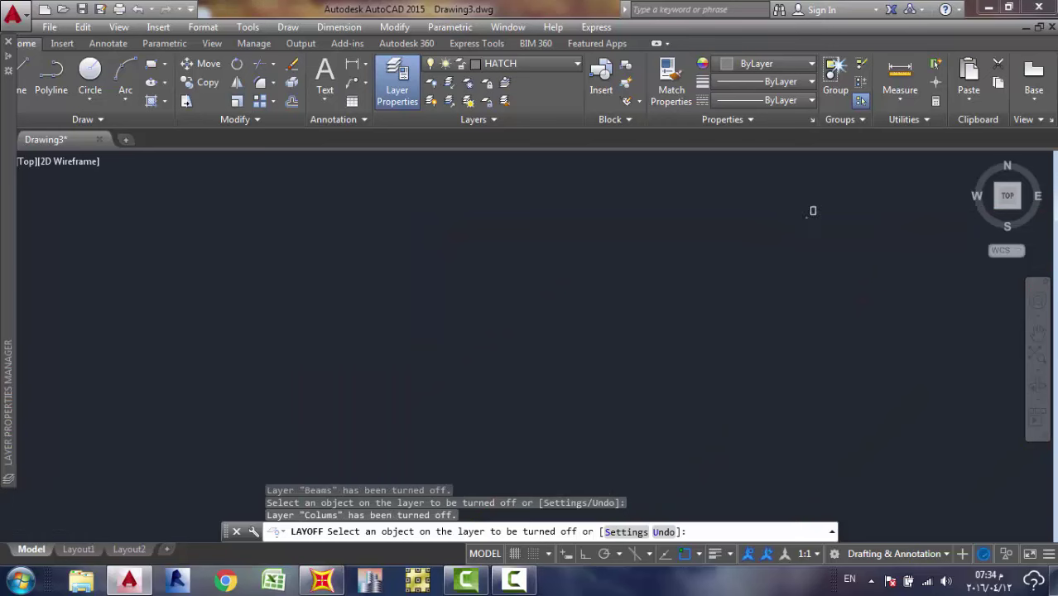
Check what remains in the drawing without the beam and column layers, and turn all layers back on.
middle_click_drag(816, 217, 658, 413)
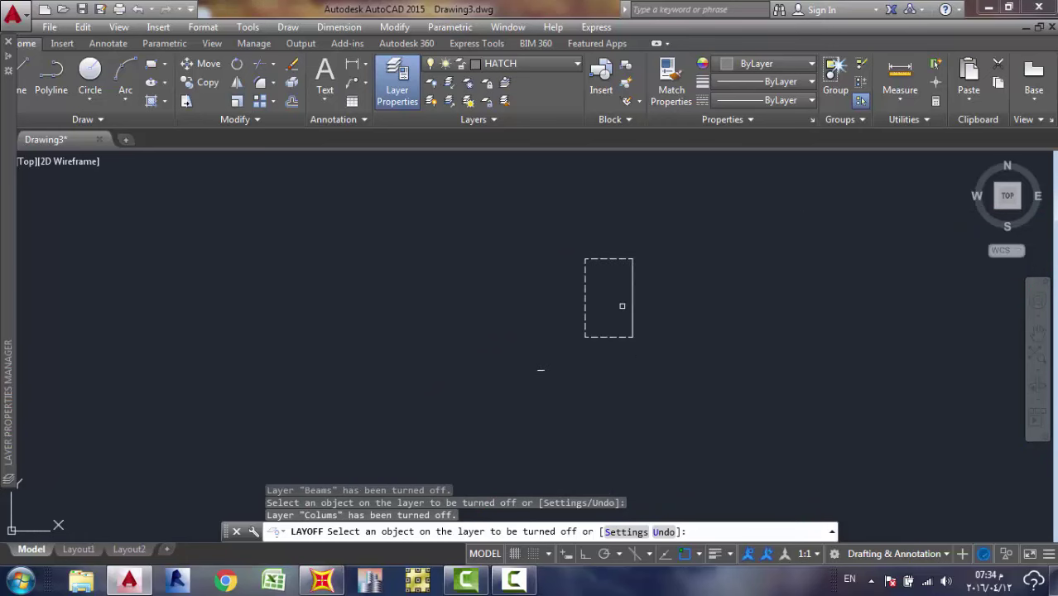
scroll(622, 305, "up", 2)
key("Escape")
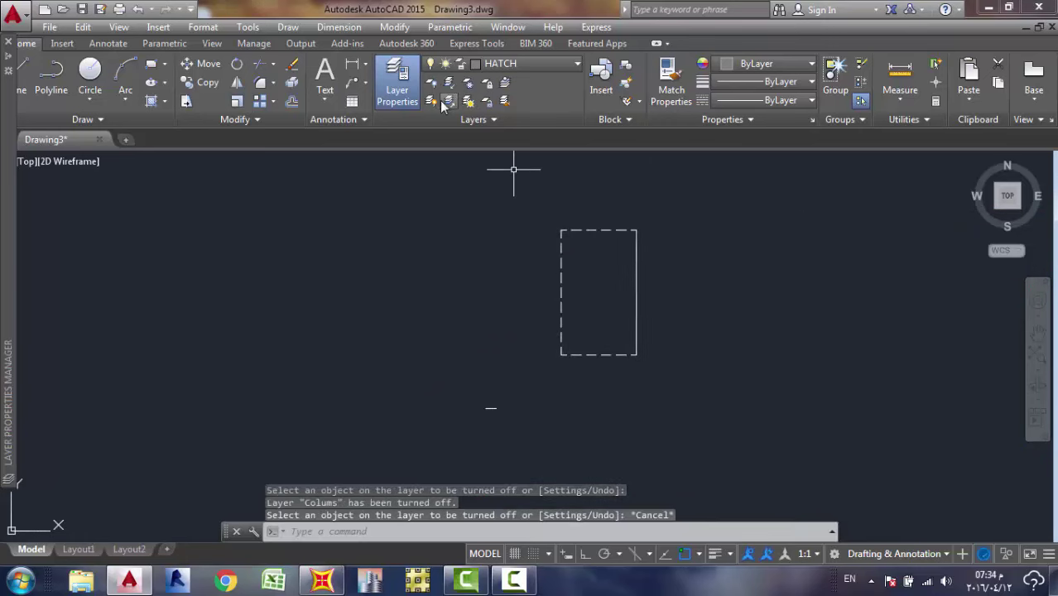
left_click(431, 101)
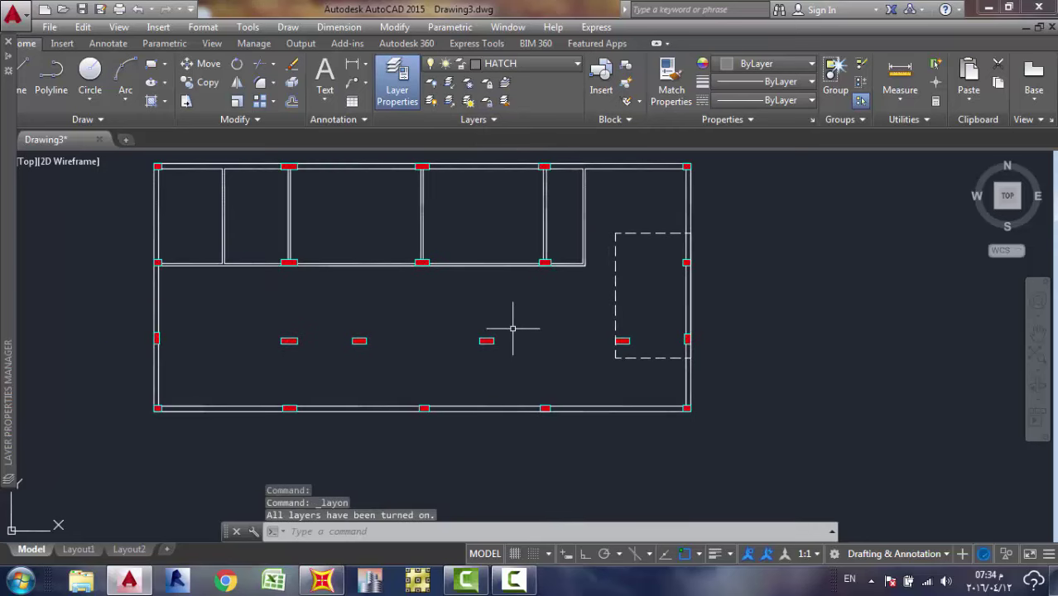
Load the properties of an interior column's hatch into the object selection filter with FILTER.
scroll(484, 350, "up", 5)
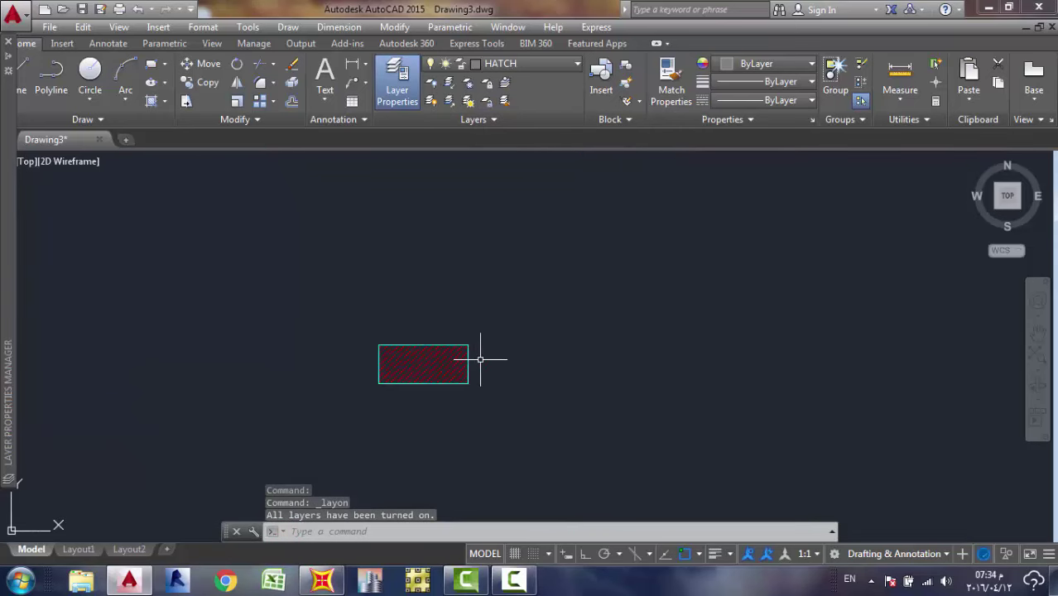
type("FI")
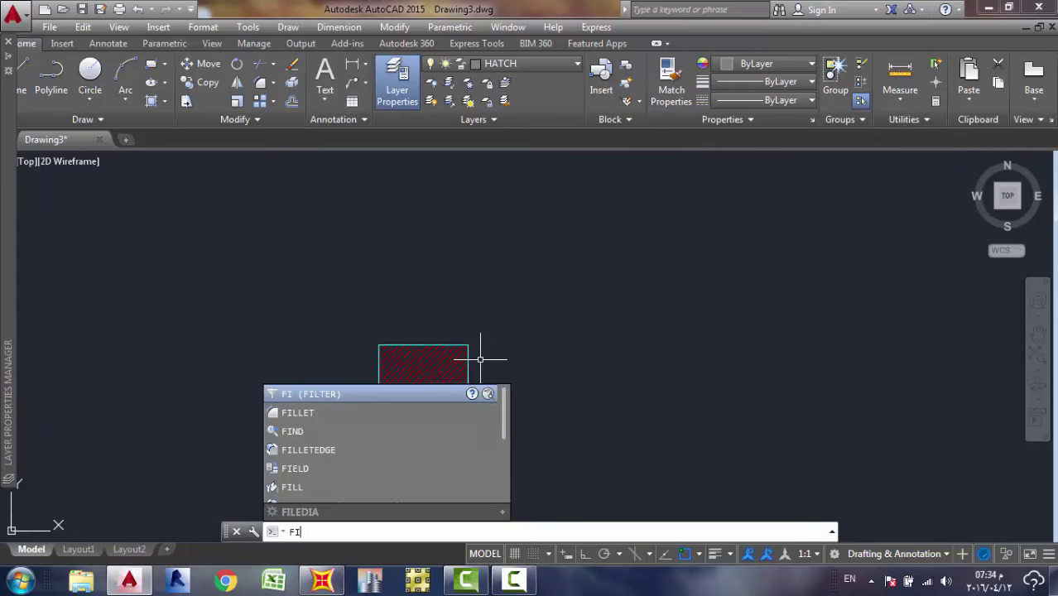
key("Return")
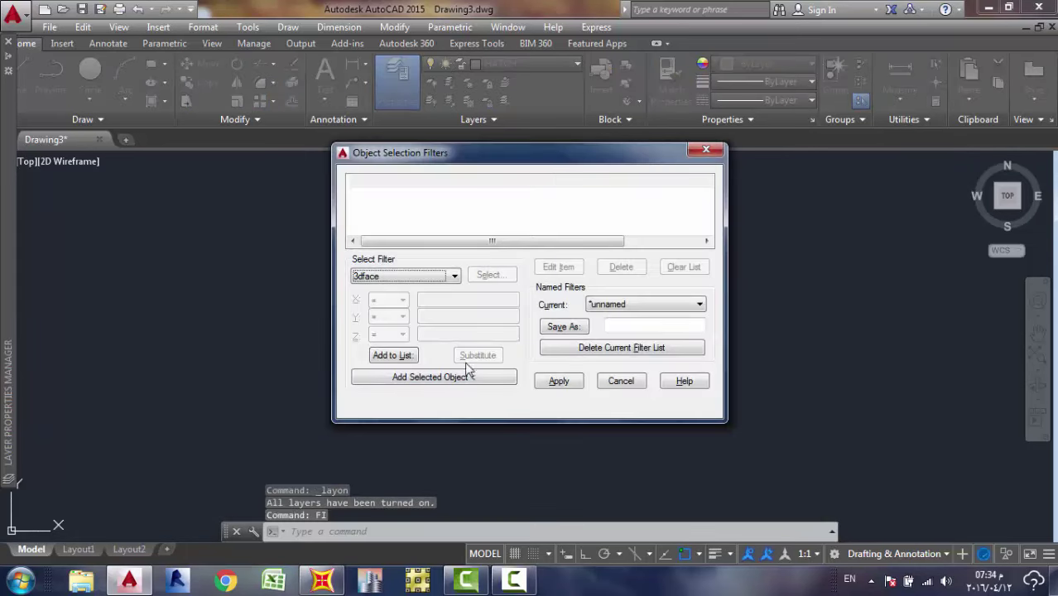
left_click(488, 377)
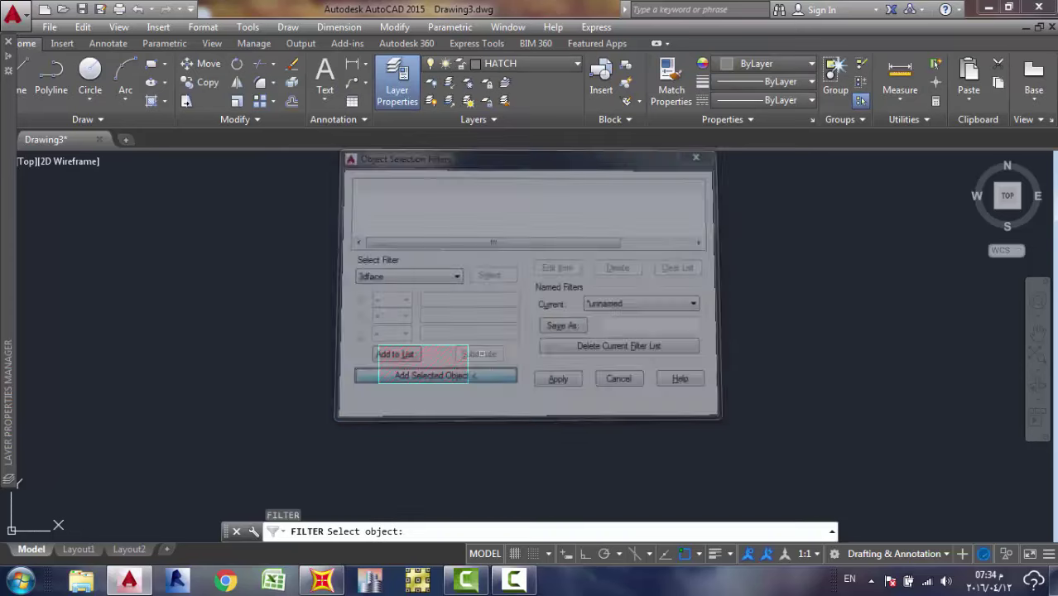
scroll(438, 354, "up", 5)
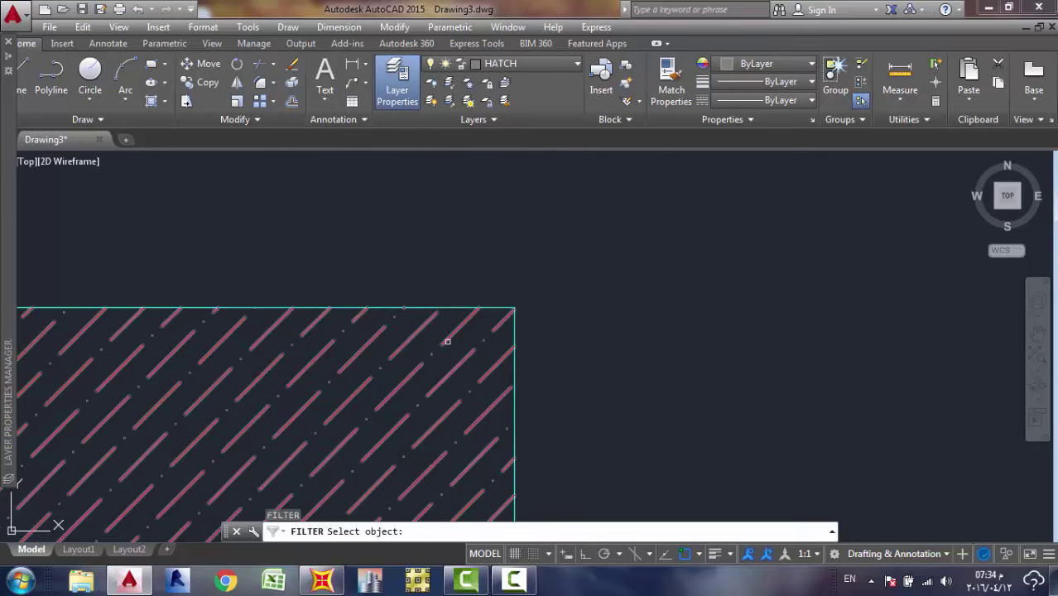
left_click(442, 340)
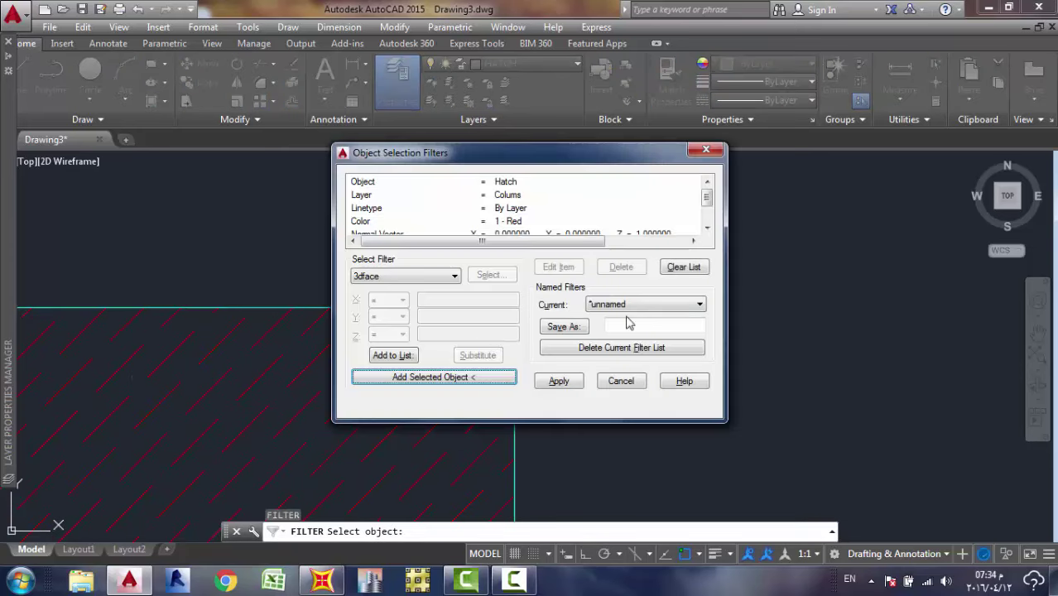
Review the filter's hatch criteria and delete Normal Vector from the list.
left_click(534, 194)
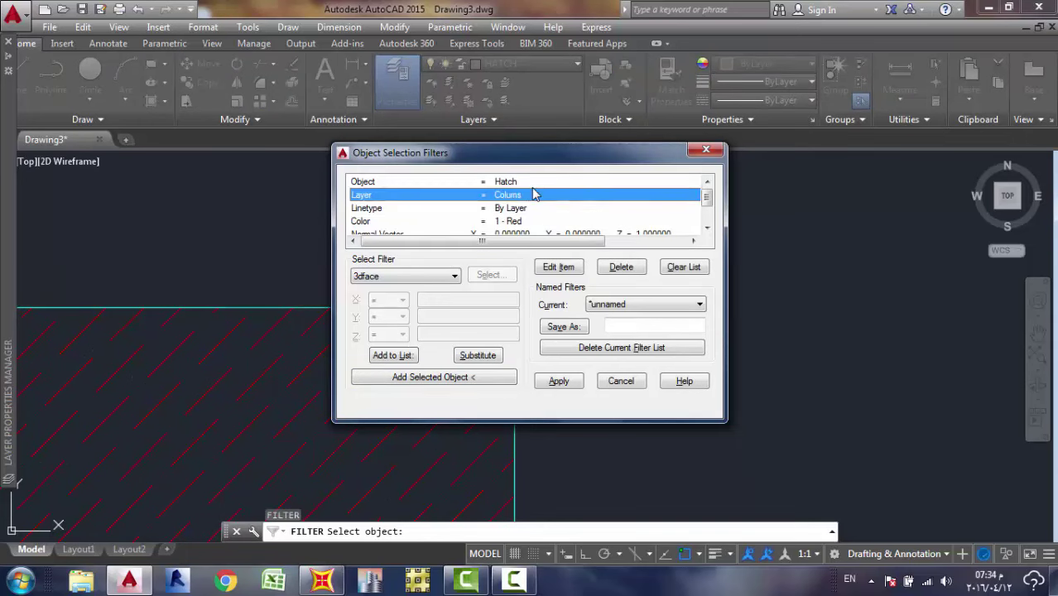
key("Down")
key("Down")
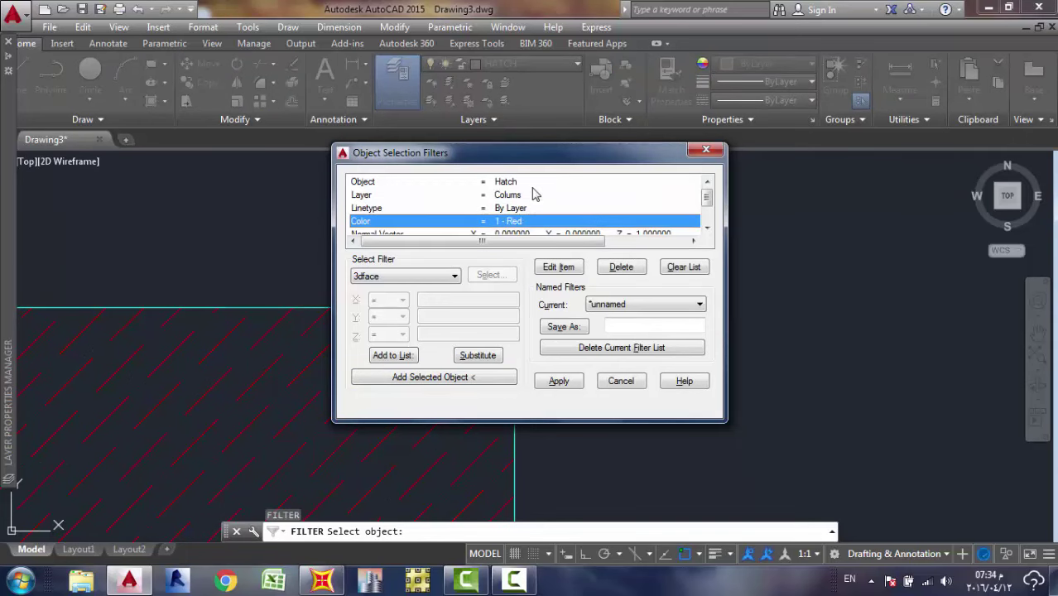
key("Down")
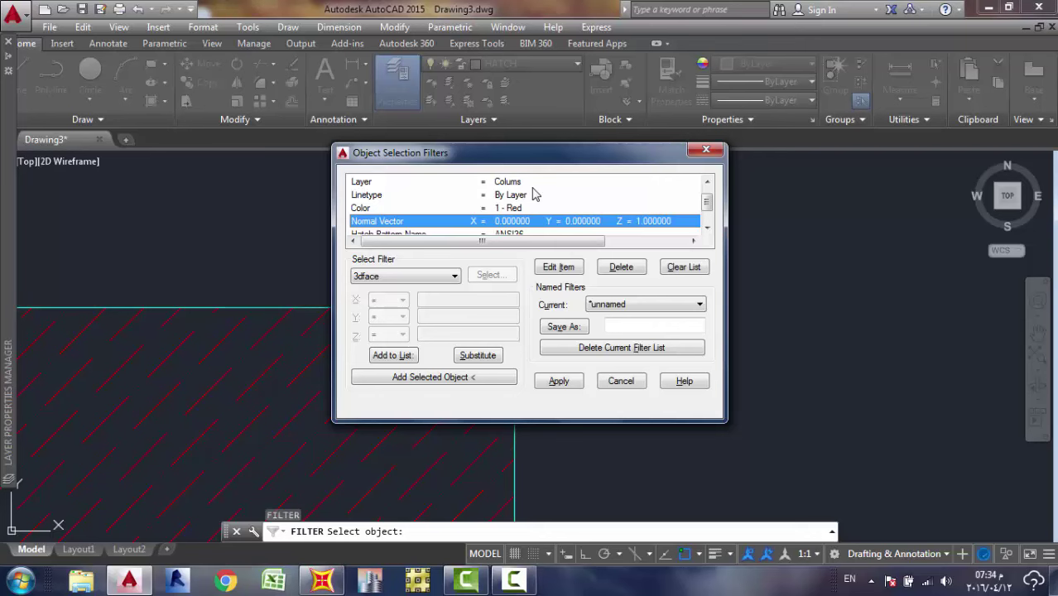
key("Up")
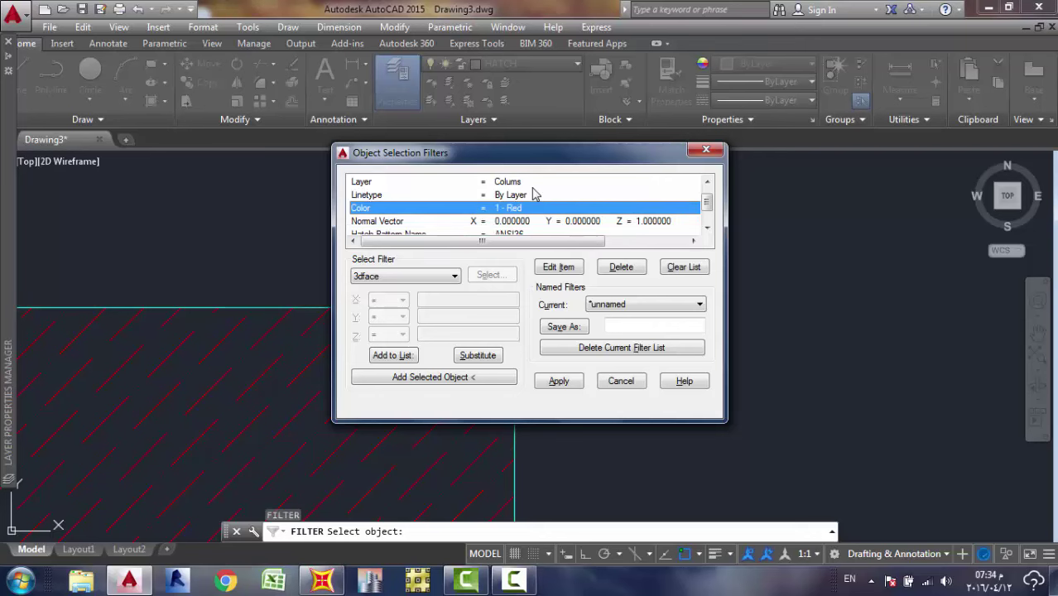
key("Down")
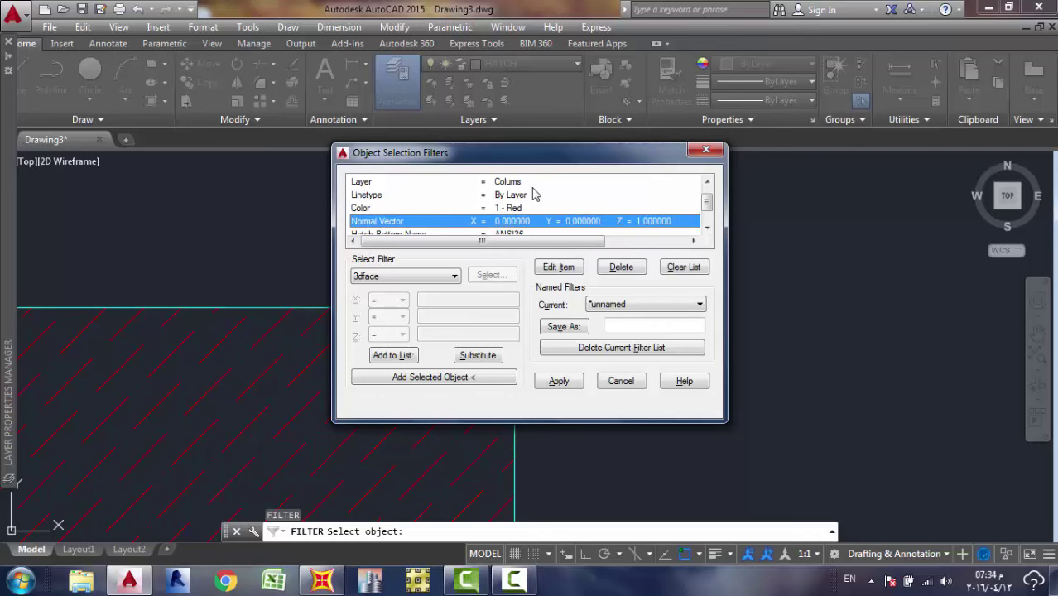
key("Delete")
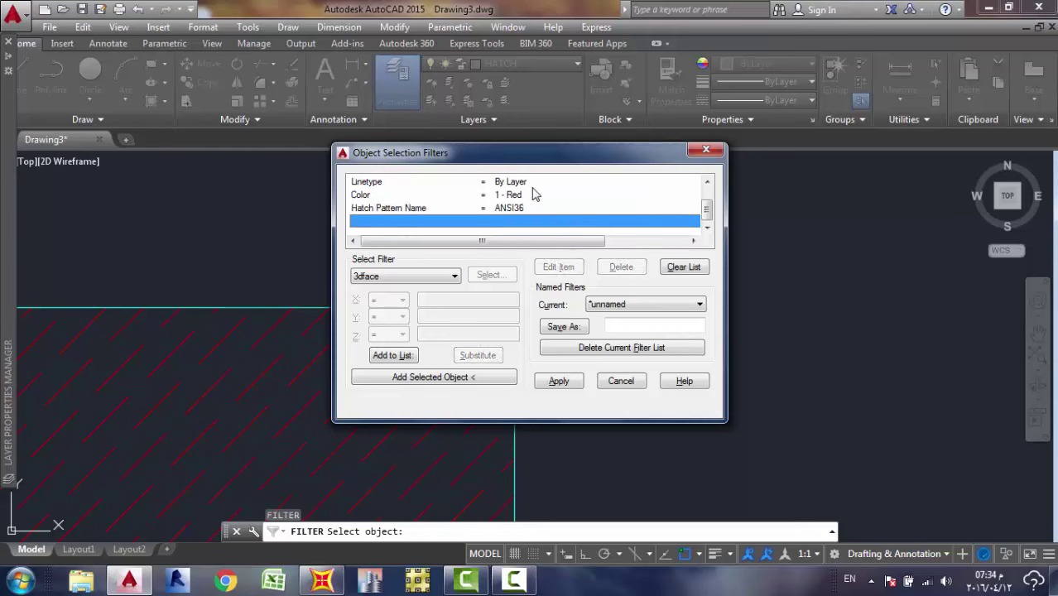
key("Up")
key("Up")
key("Up")
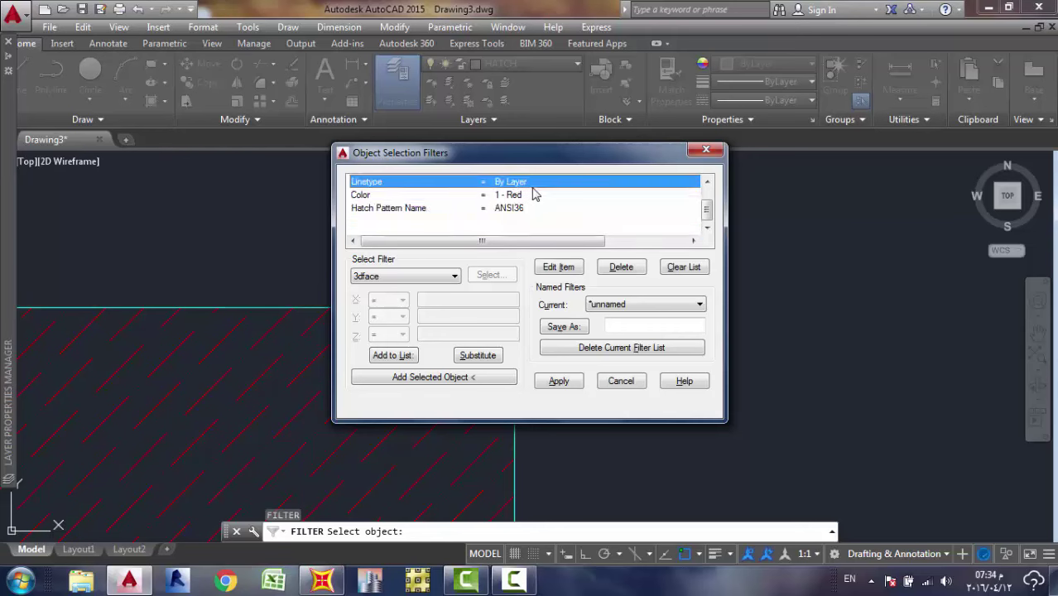
key("Up")
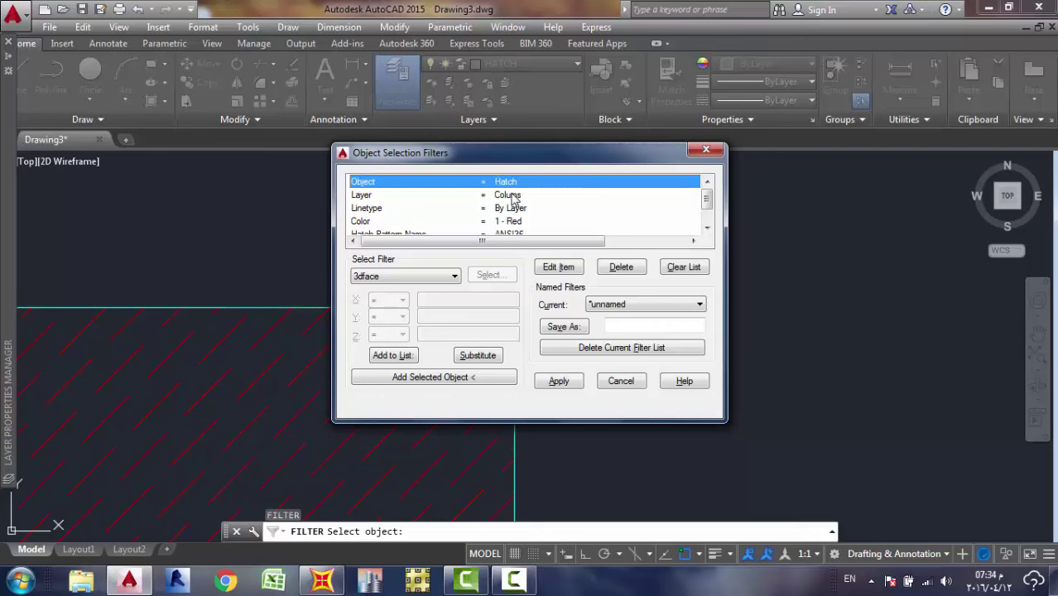
Apply the filter across the whole floor plan to select all the column hatches.
left_click(559, 381)
scroll(632, 284, "down", 5)
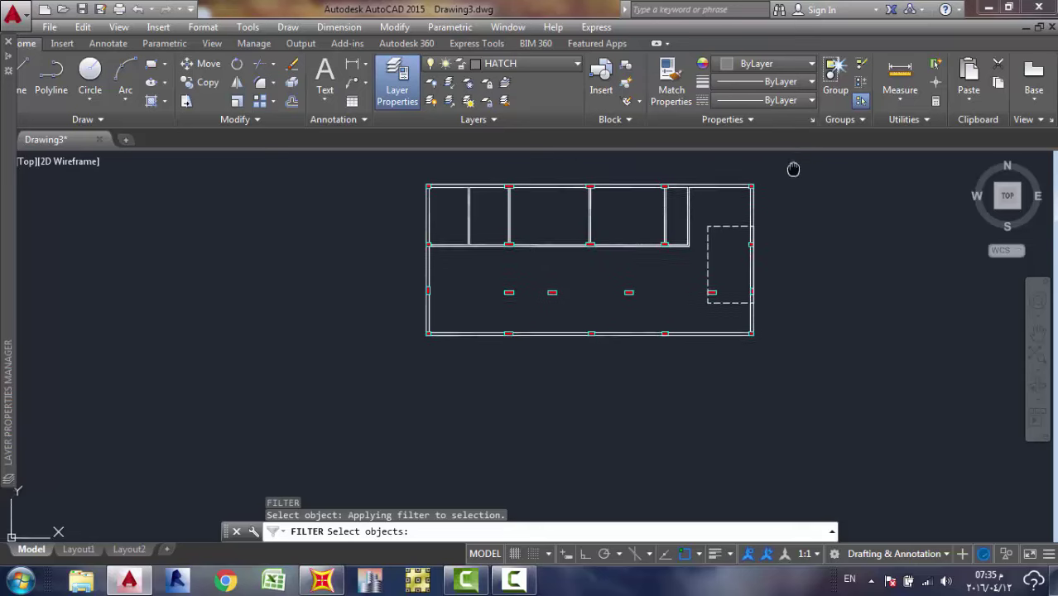
scroll(793, 166, "down", 2)
left_click(775, 218)
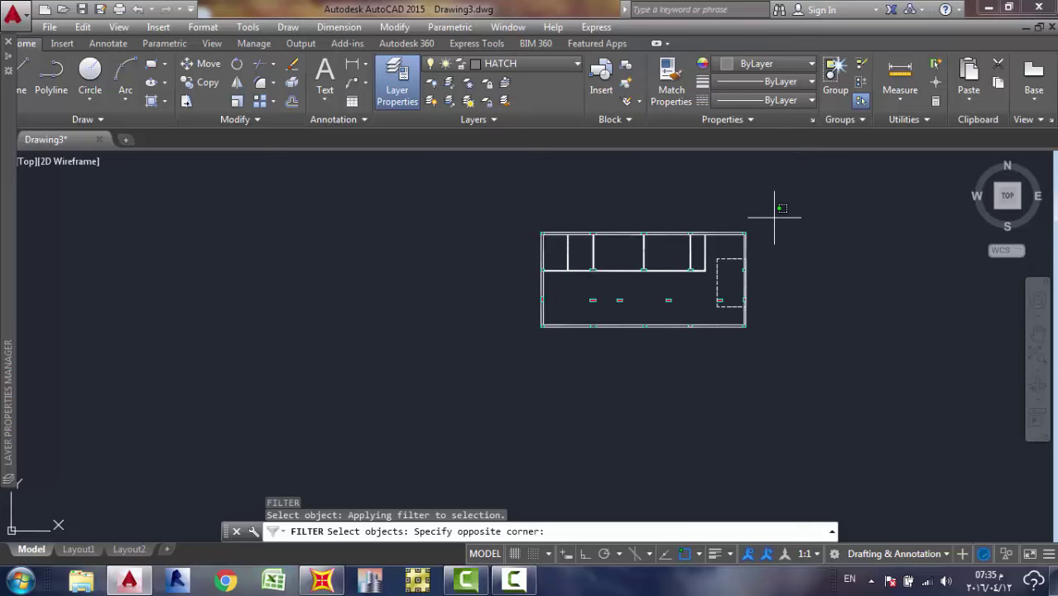
left_click(501, 375)
key("Return")
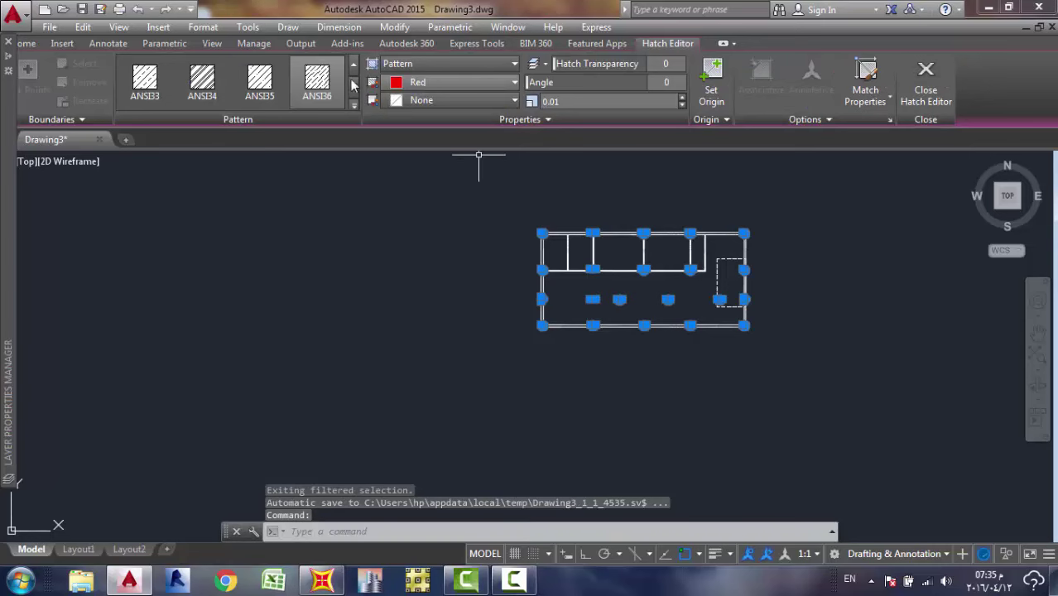
Try to change the selected column hatches to the ANSI34 pattern.
left_click(202, 79)
scroll(659, 290, "up", 5)
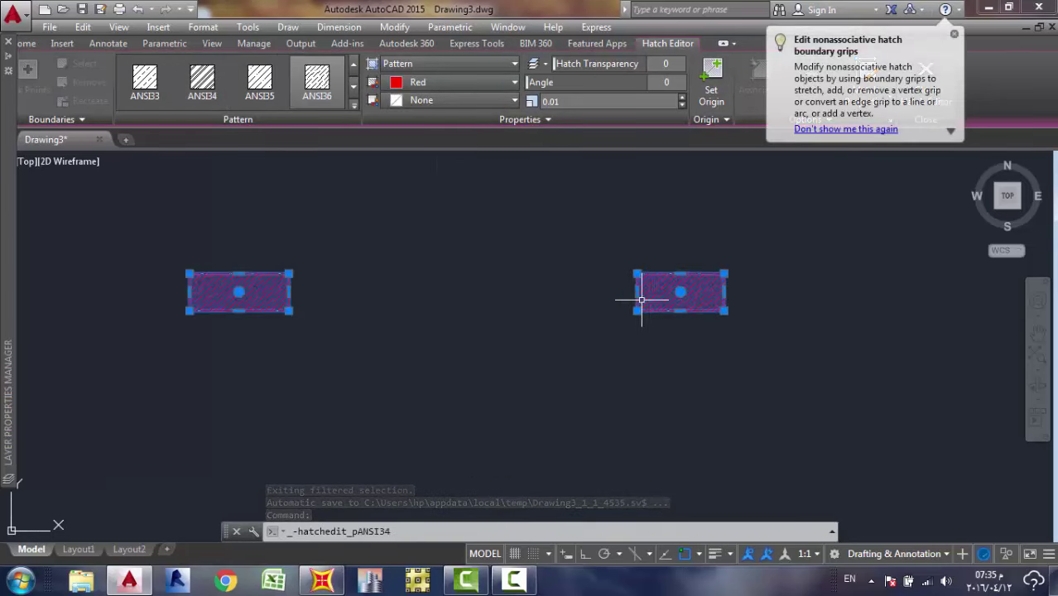
scroll(679, 284, "down", 5)
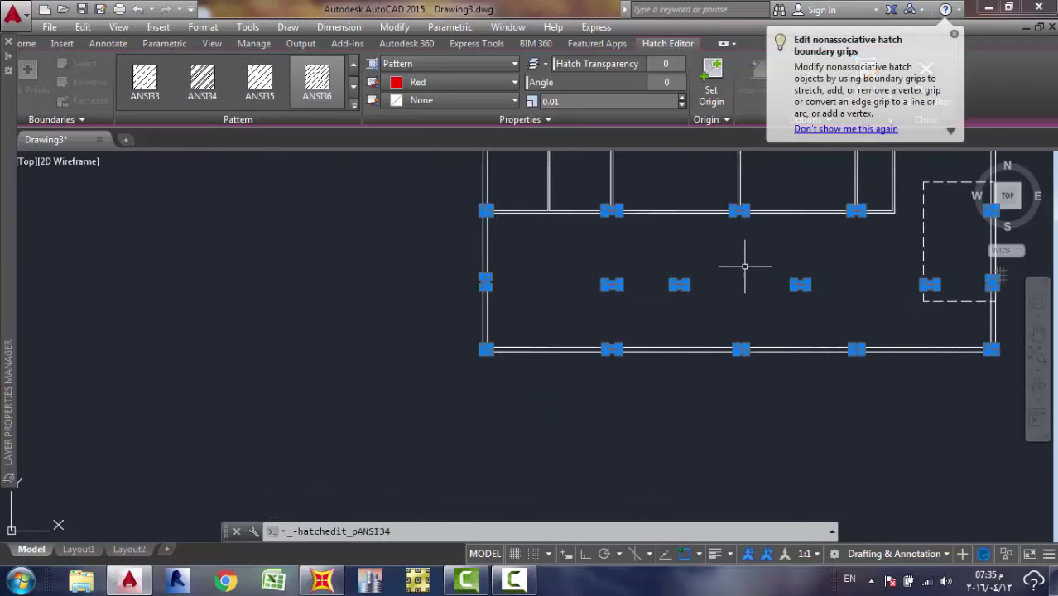
Erase all the selected column hatches.
type("E")
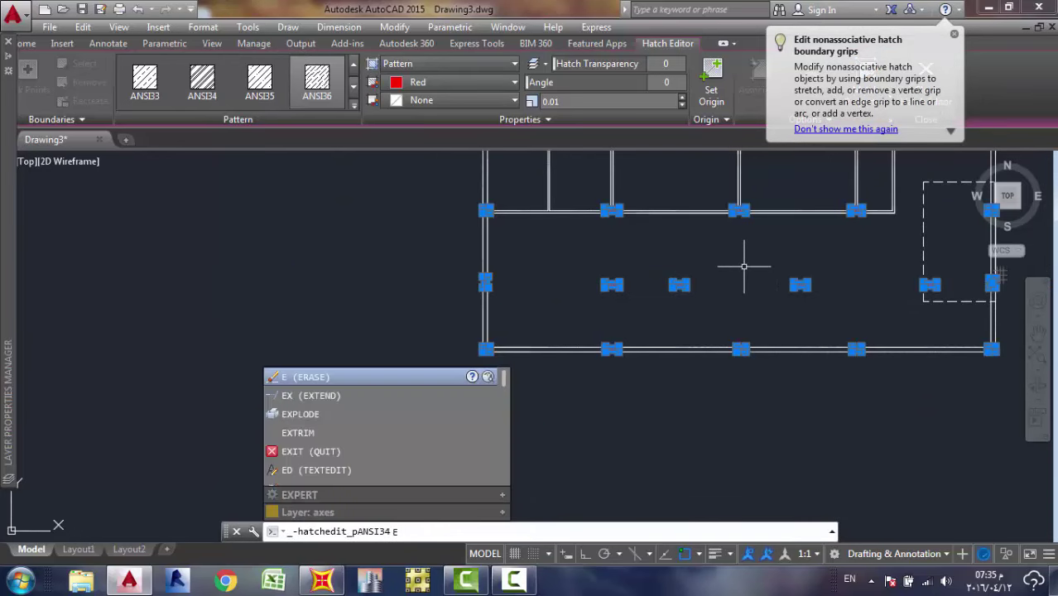
key("Return")
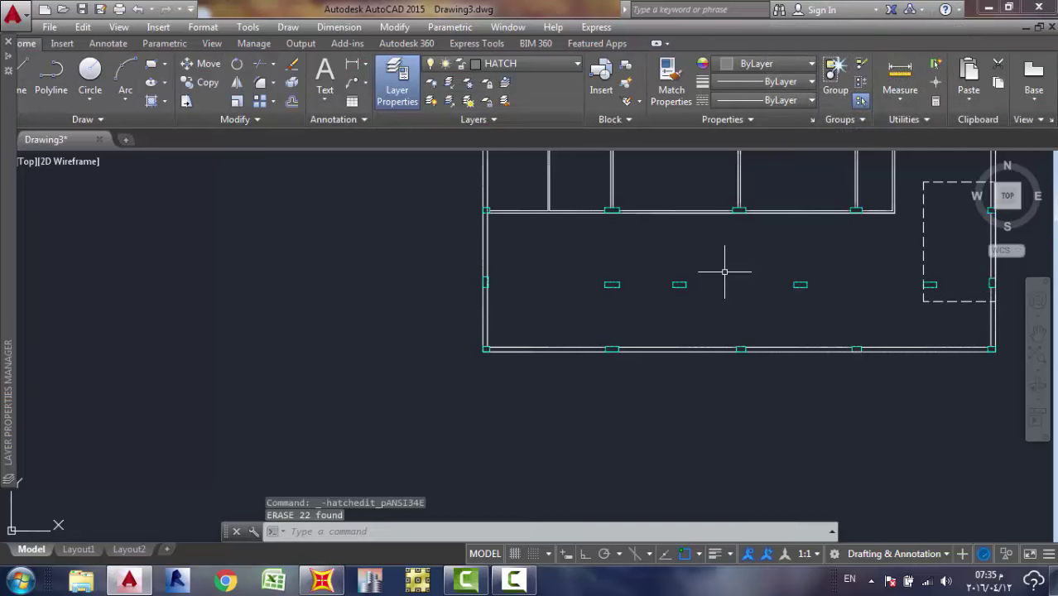
middle_click_drag(661, 292, 424, 390)
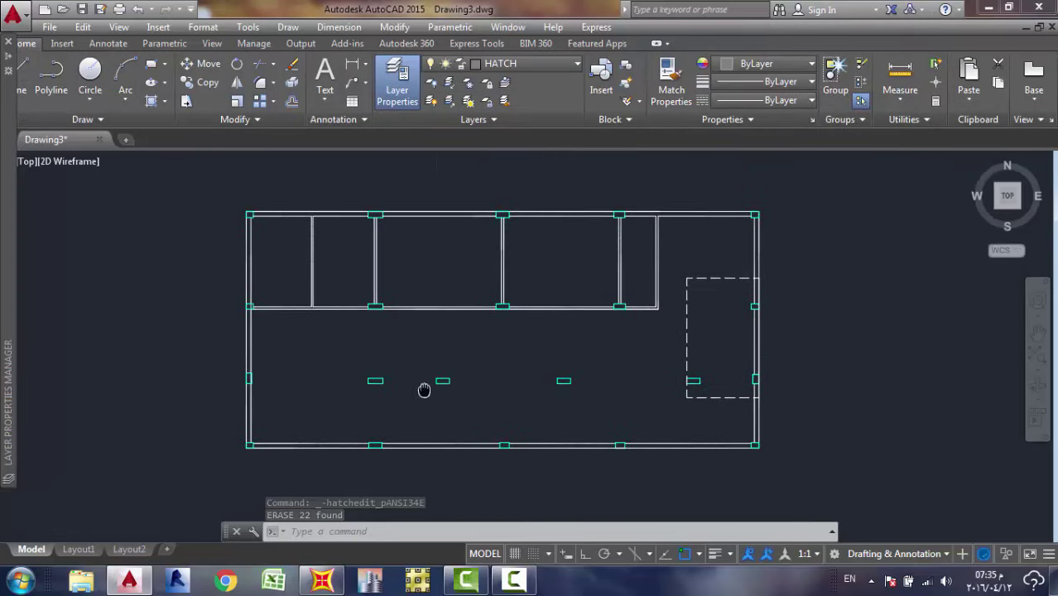
Examine the plan's column outlines and beam lines with the hatches gone, including an interior column.
scroll(498, 355, "up", 2)
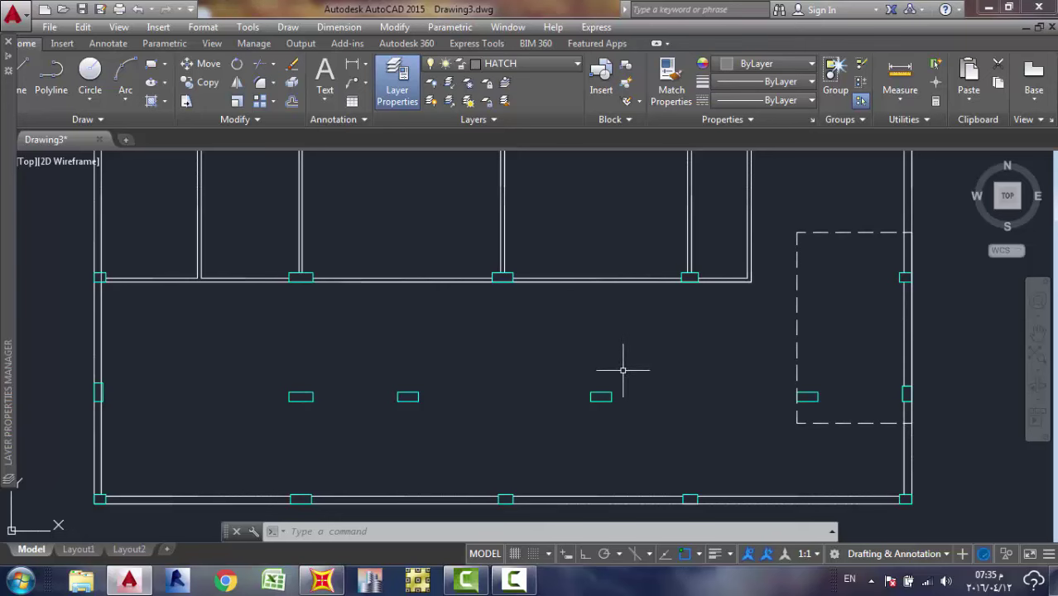
left_click(597, 406)
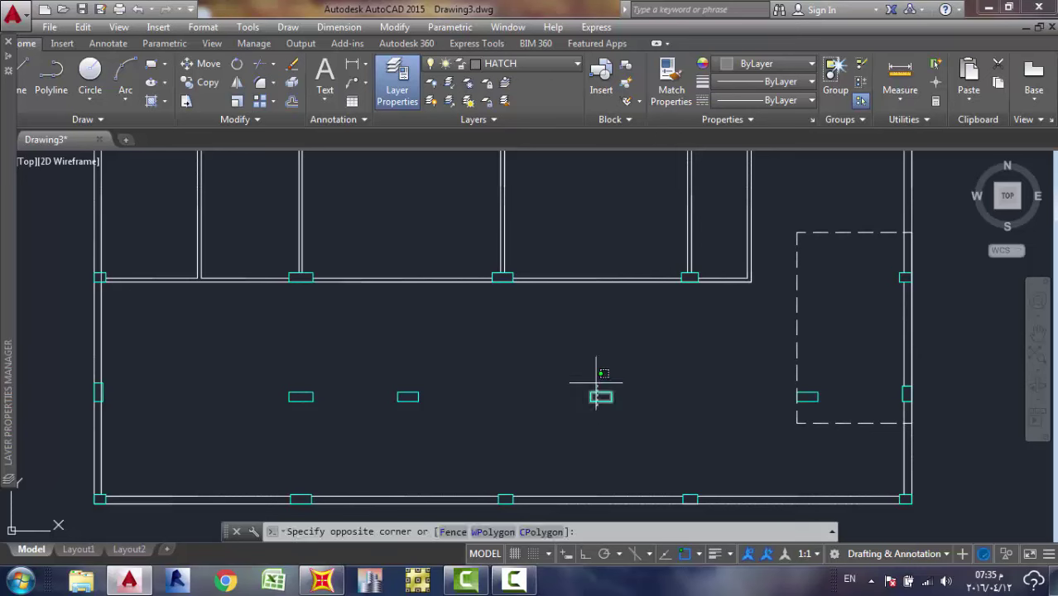
left_click(604, 372)
key("Escape")
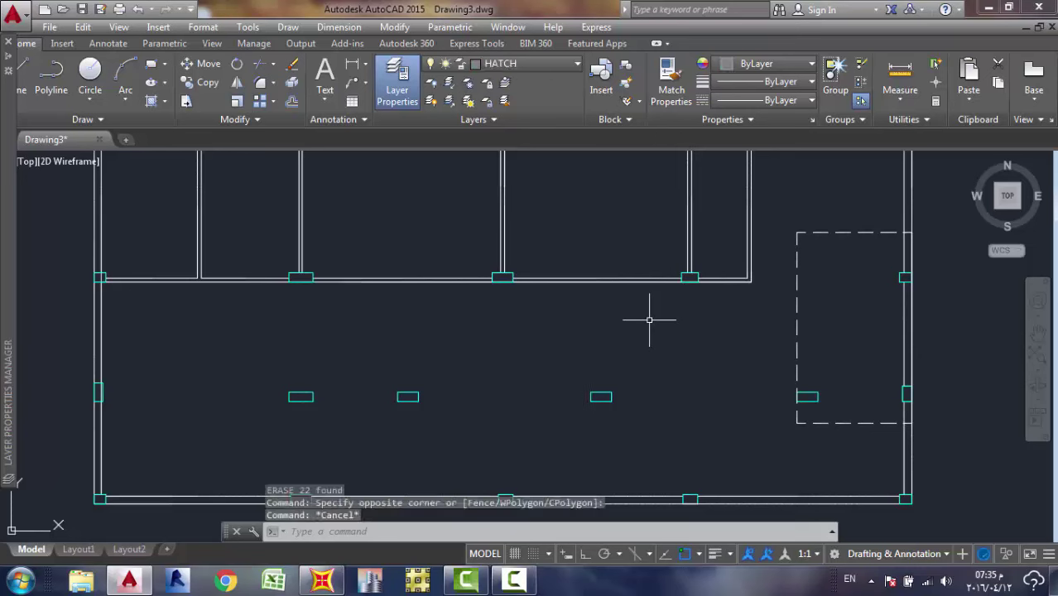
scroll(649, 319, "down", 4)
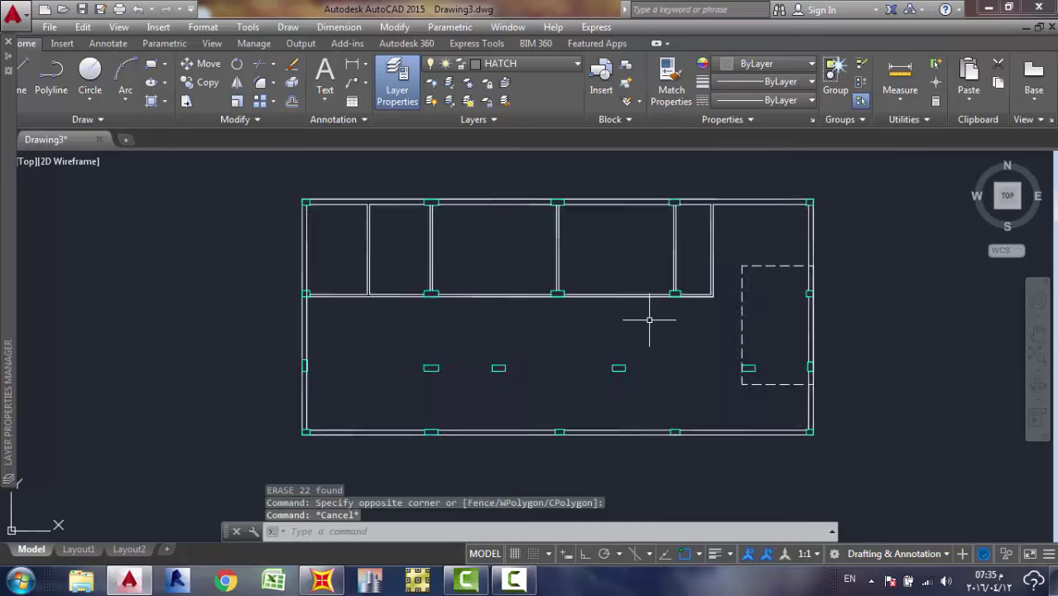
middle_click_drag(652, 309, 582, 314)
scroll(602, 236, "up", 4)
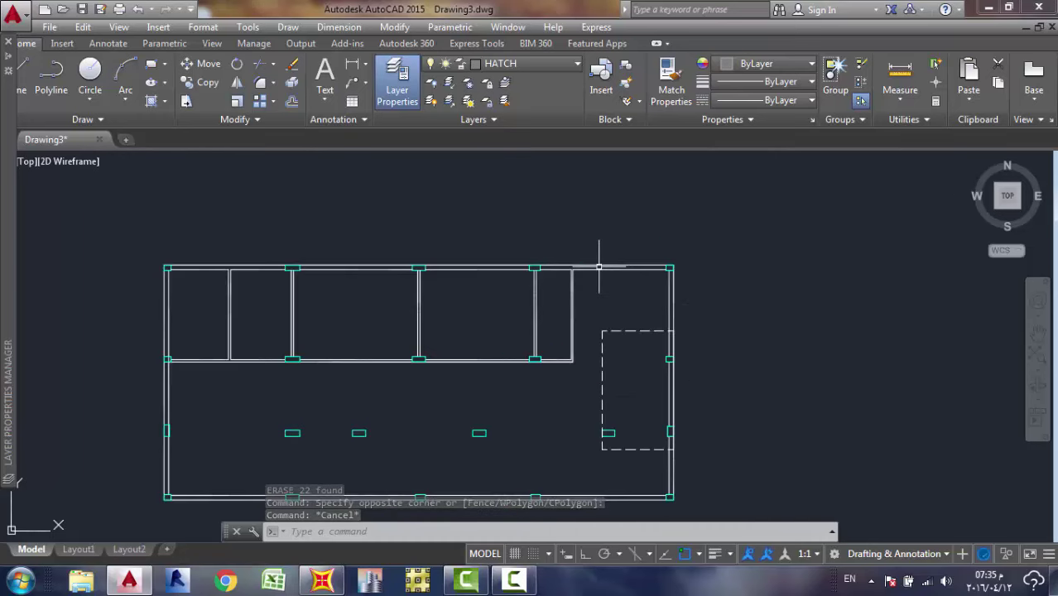
Examine the beam layout across the whole plan and along its upper row of bays.
scroll(571, 282, "down", 6)
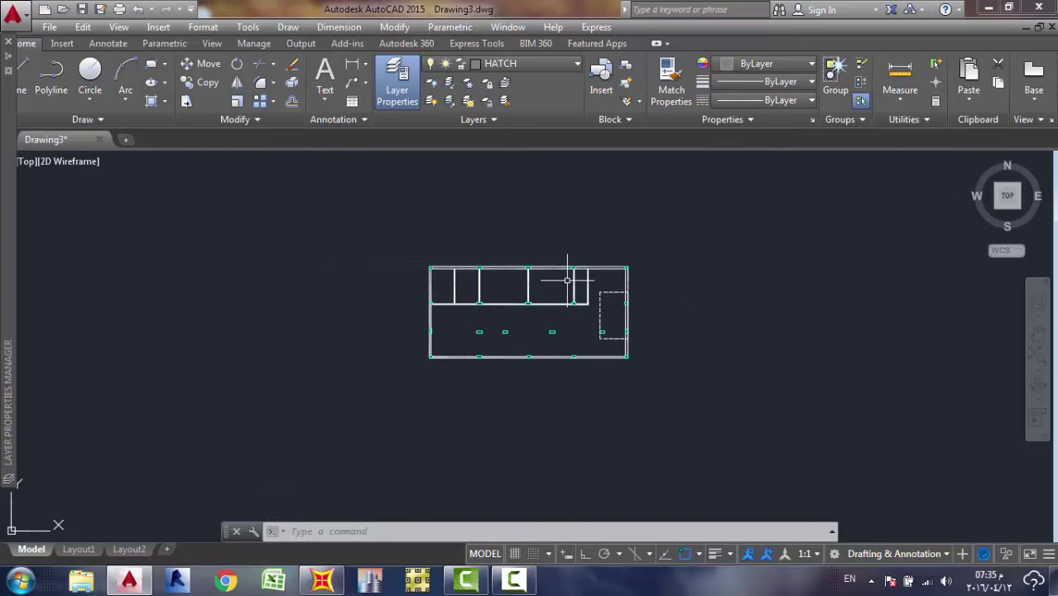
scroll(568, 279, "up", 5)
scroll(568, 280, "down", 4)
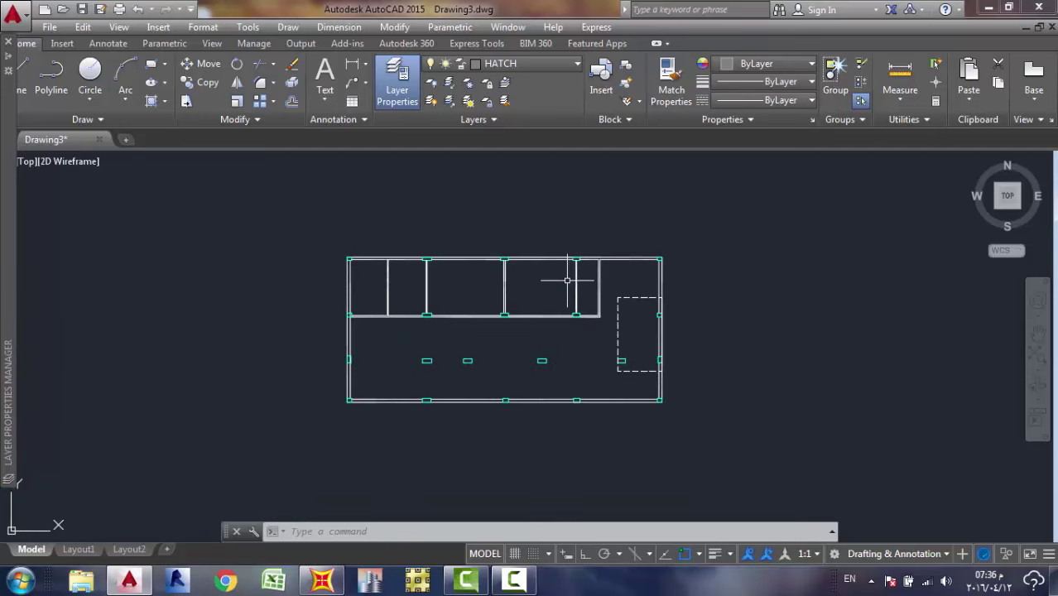
mouse_move(569, 279)
middle_mouse_down()
mouse_move(617, 271)
mouse_move(442, 303)
middle_mouse_up()
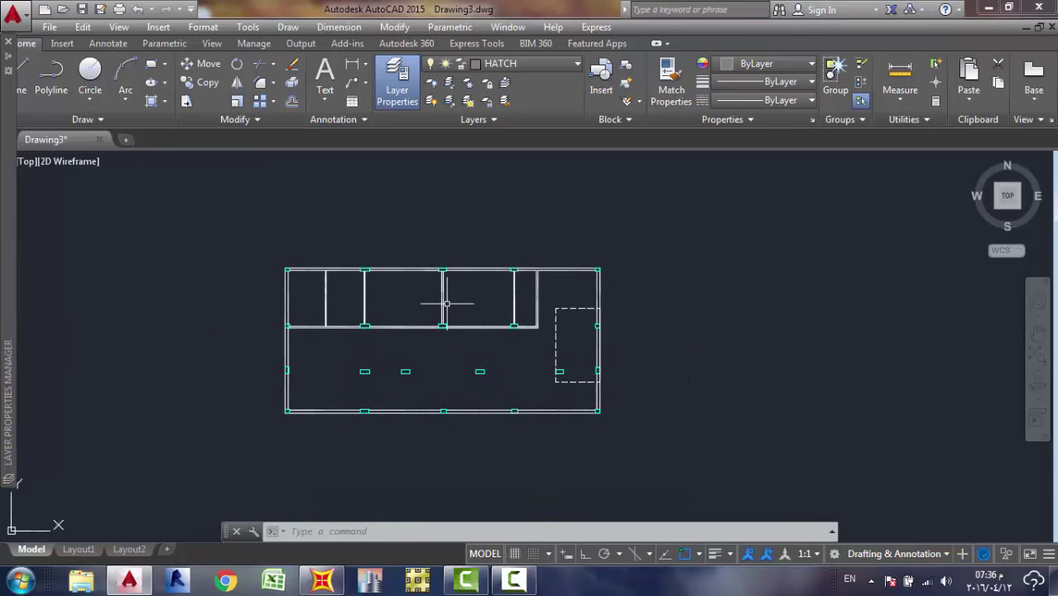
scroll(347, 299, "up", 2)
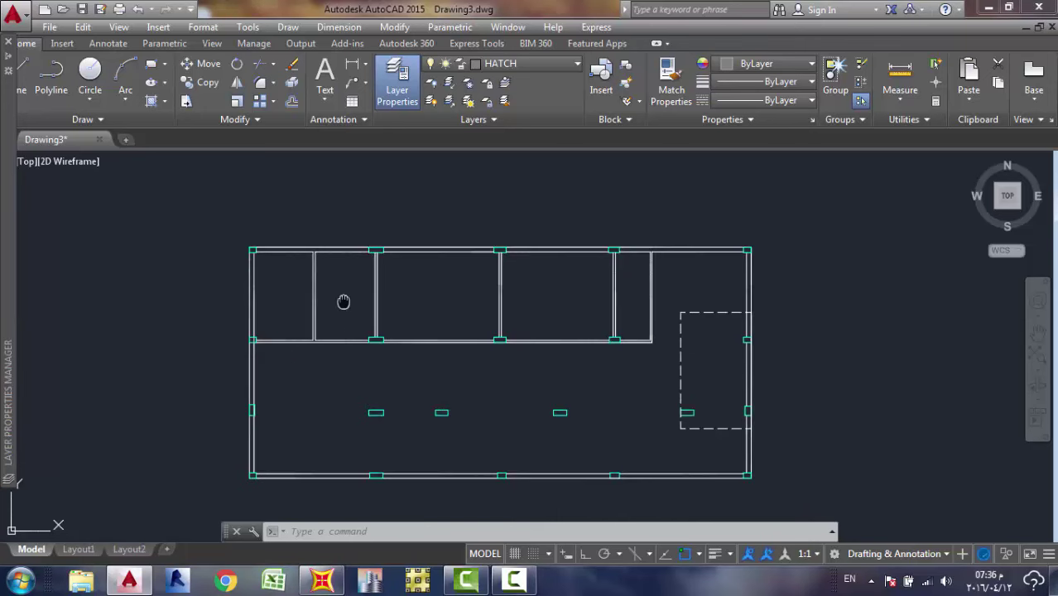
middle_click_drag(346, 300, 296, 328)
scroll(314, 293, "up", 6)
scroll(308, 236, "down", 4)
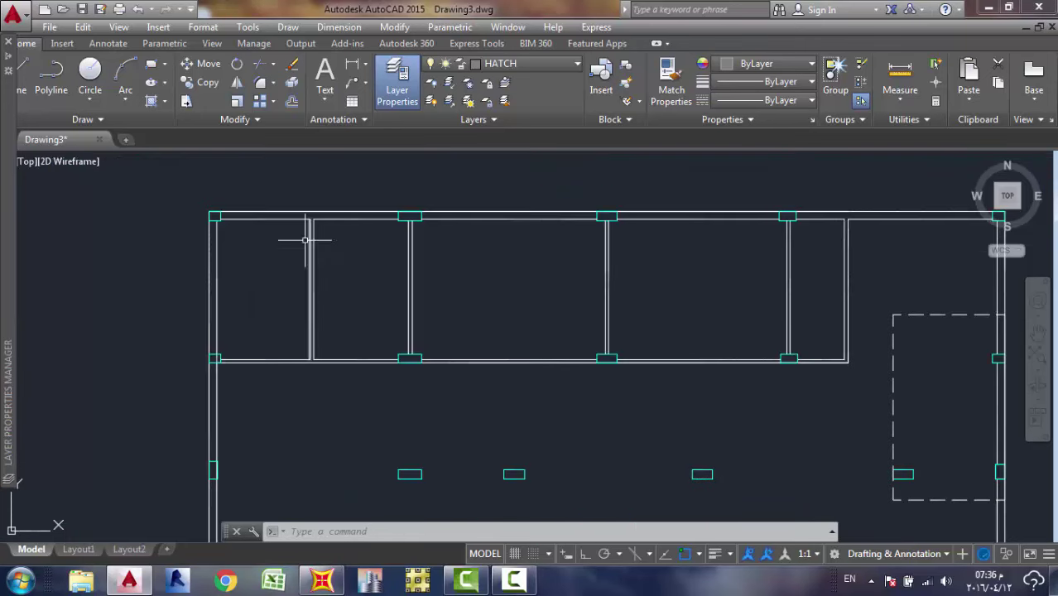
middle_click_drag(864, 255, 761, 241)
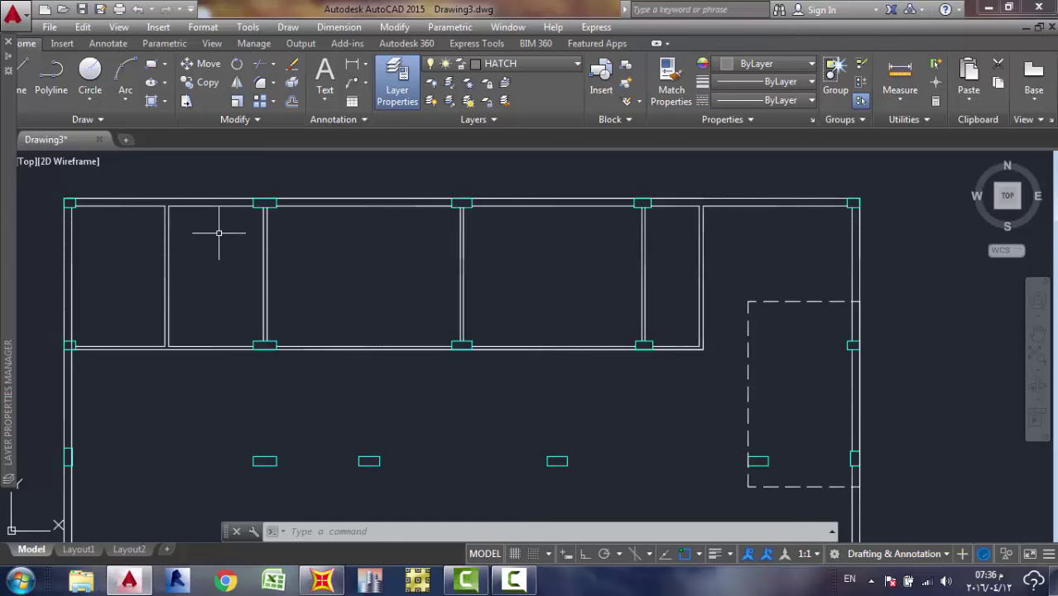
scroll(250, 265, "up", 3)
scroll(231, 327, "up", 4)
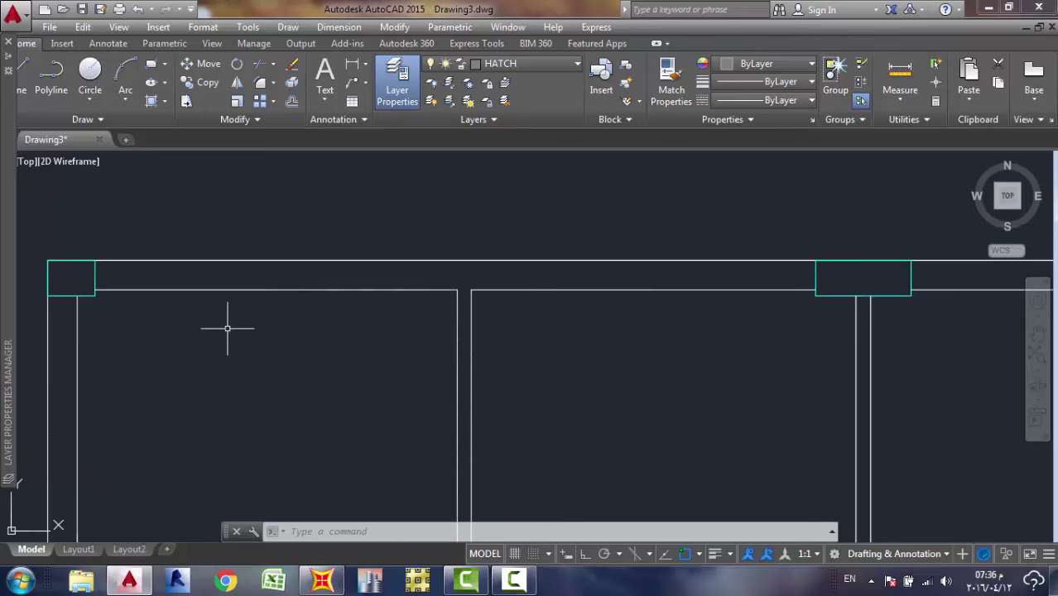
type("l")
key("Return")
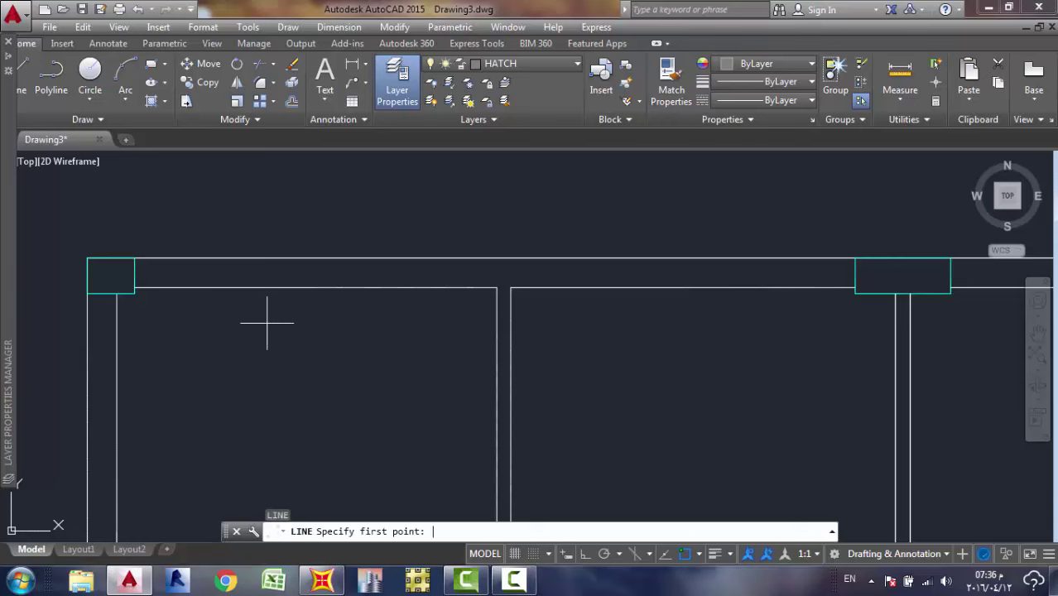
scroll(133, 260, "up", 5)
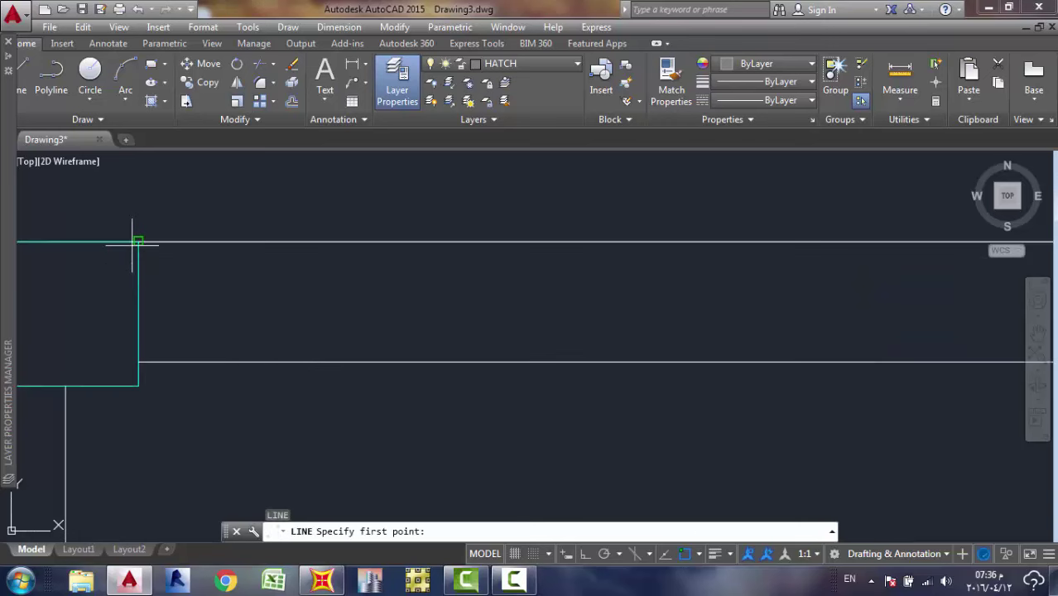
left_click(138, 241)
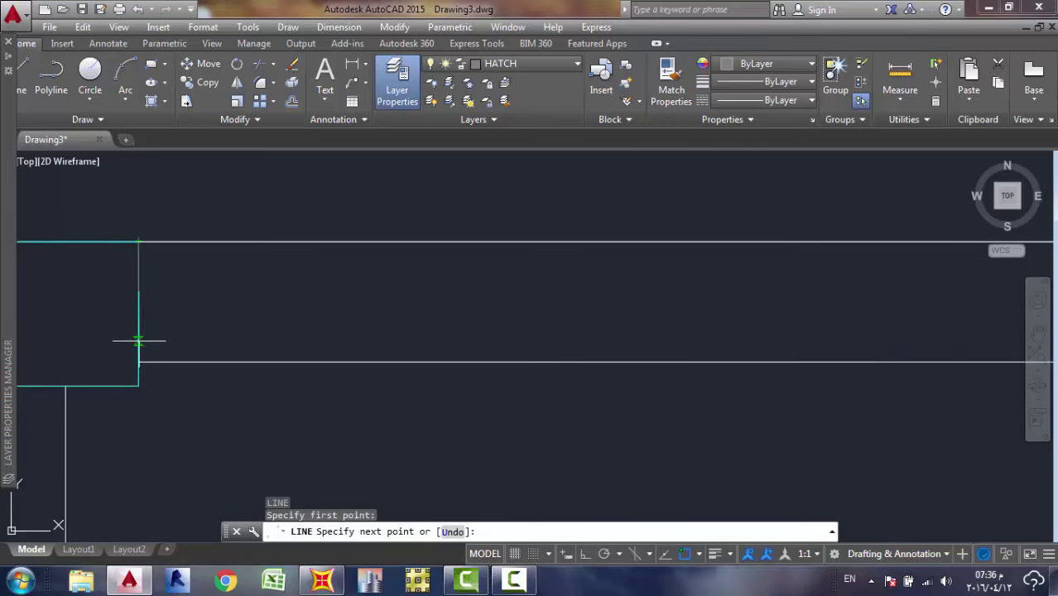
key("Escape")
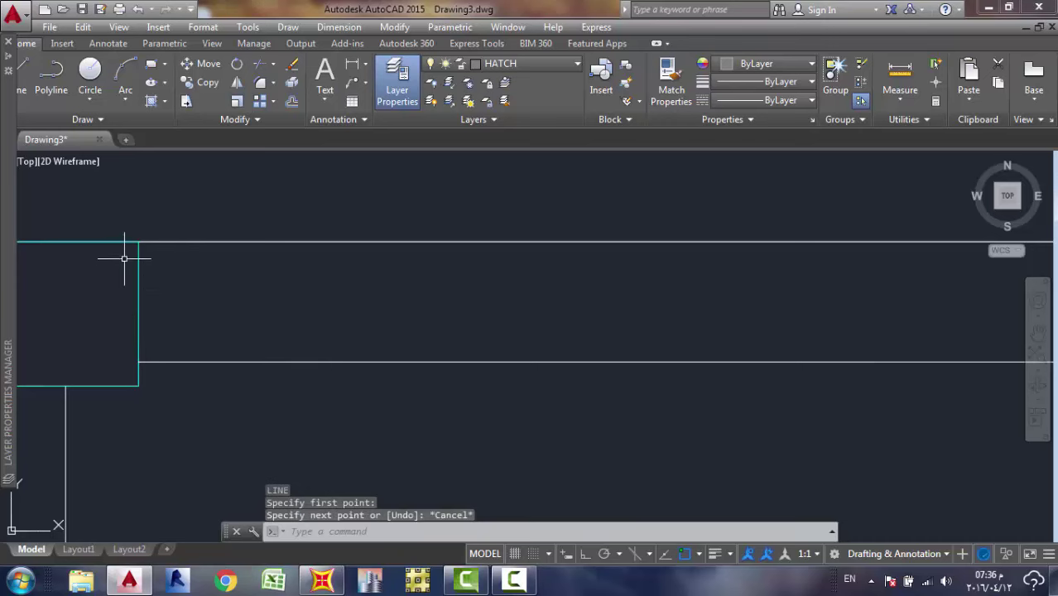
Try to draw a horizontal beam centreline with Ortho on, starting midway between the upper beam's two edges at the upper-left corner column.
type("l")
key("Return")
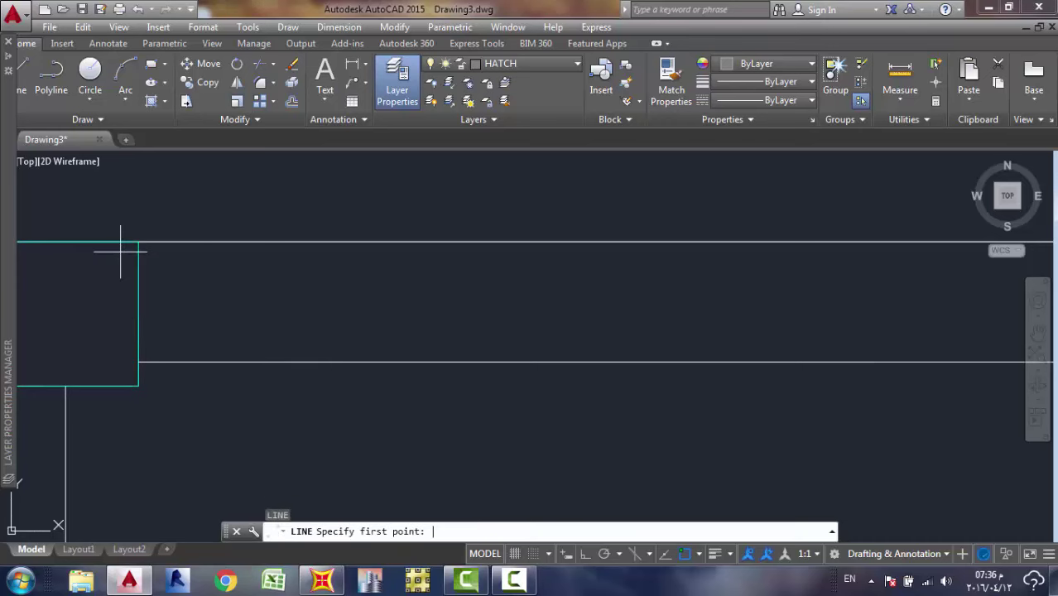
right_click(142, 249, "shift")
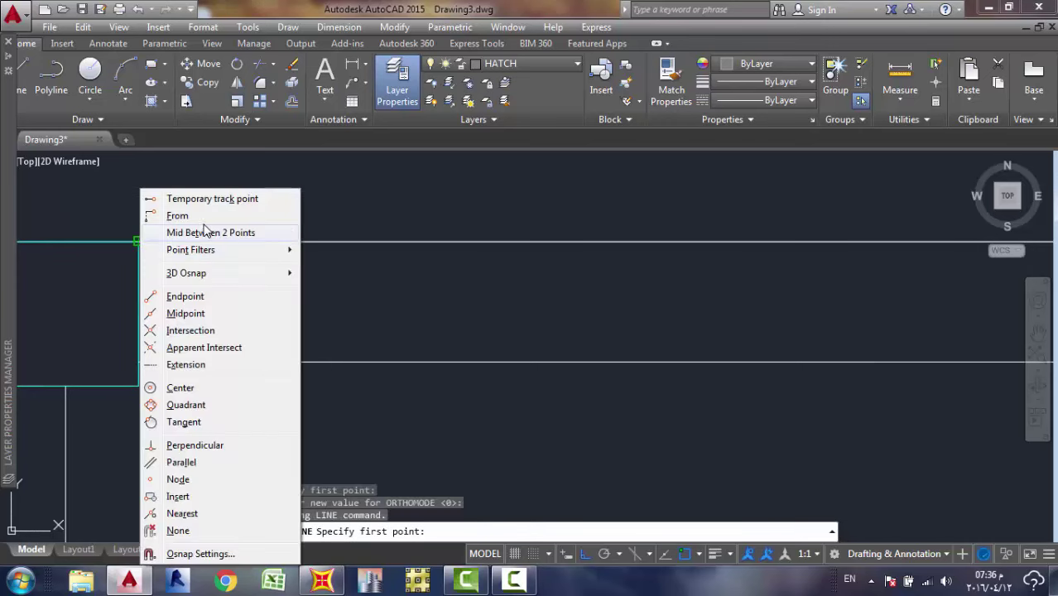
left_click(232, 232)
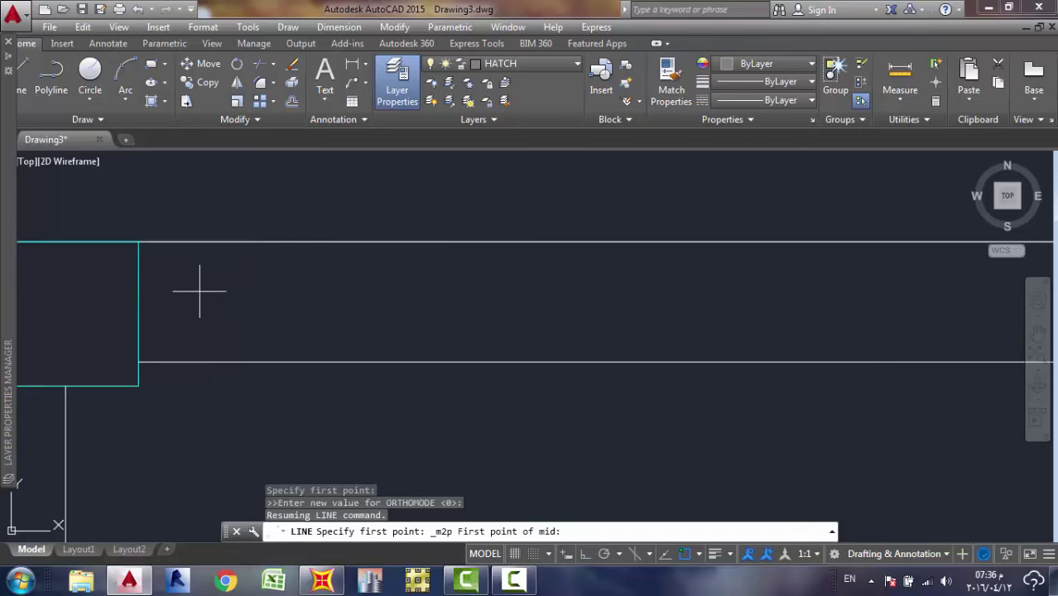
left_click(138, 242)
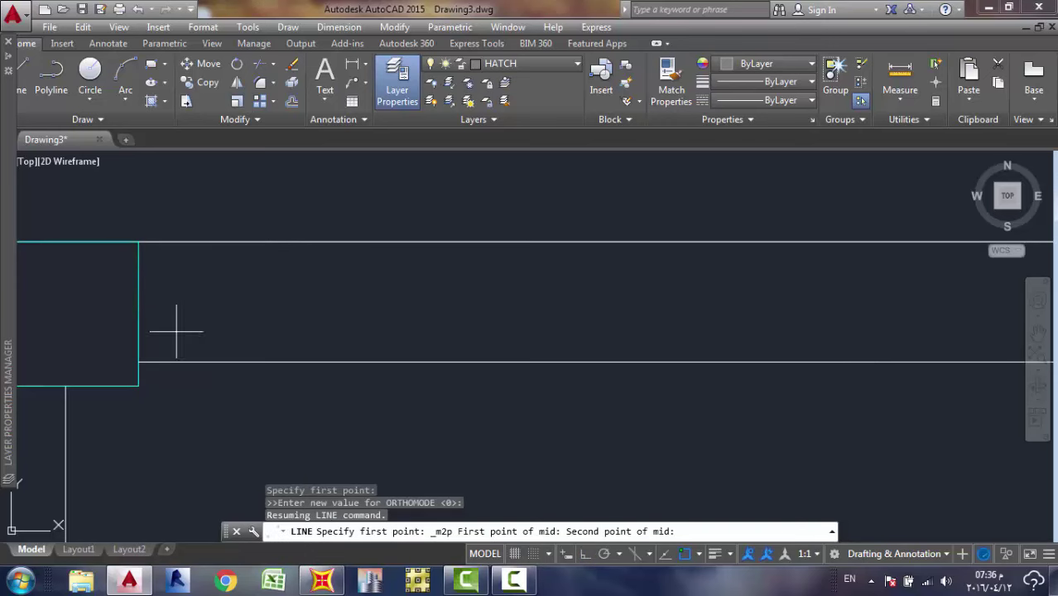
left_click(137, 361)
scroll(503, 284, "down", 3)
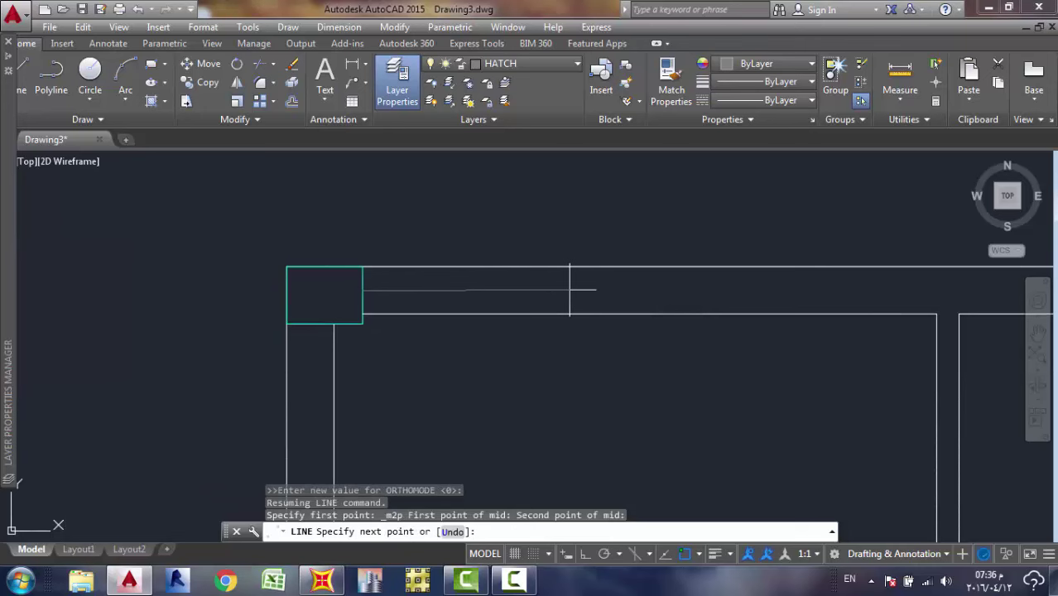
key("F8")
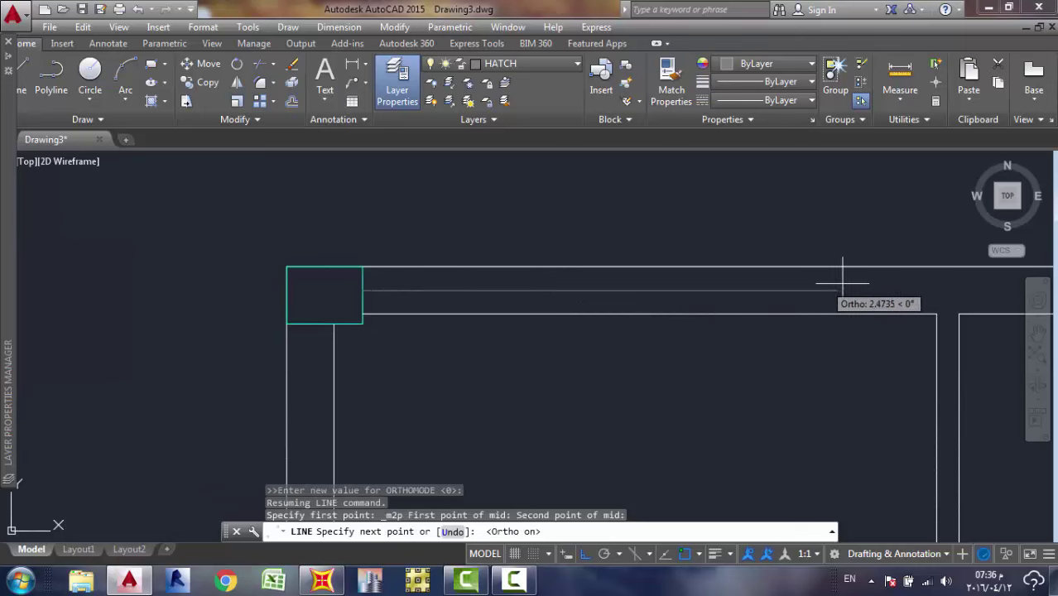
middle_click_drag(914, 292, 634, 296)
scroll(803, 289, "down", 4)
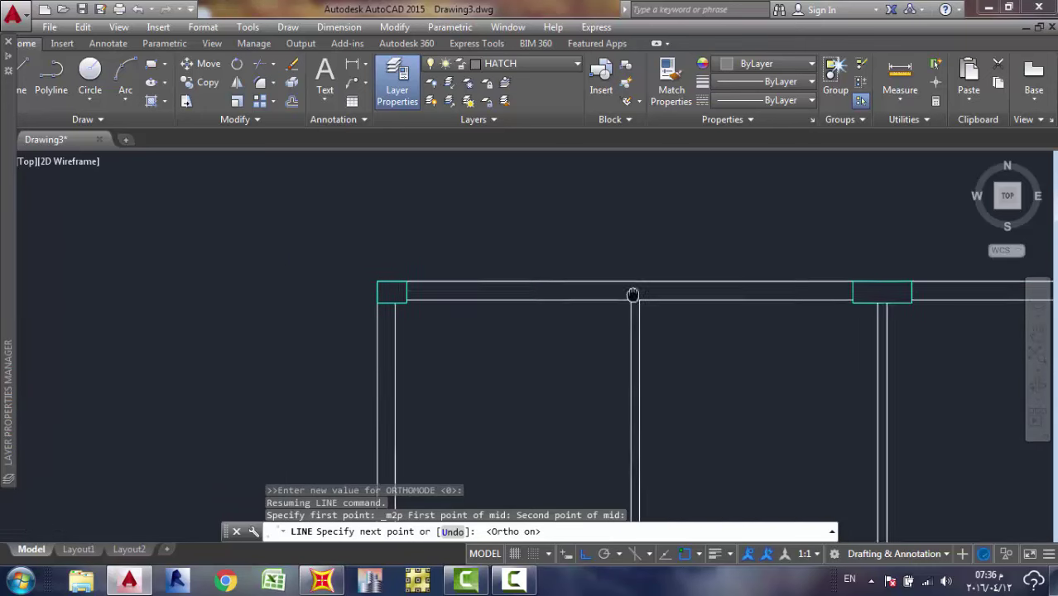
key("Escape")
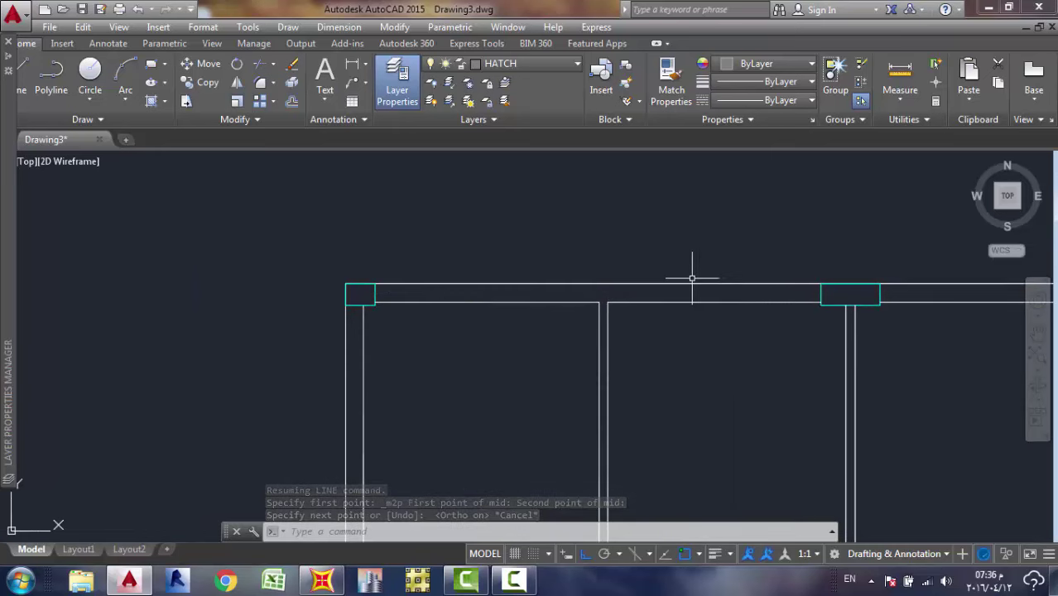
Examine the inner and outer edge lines of the upper beam and how they meet the columns.
scroll(555, 232, "down", 2)
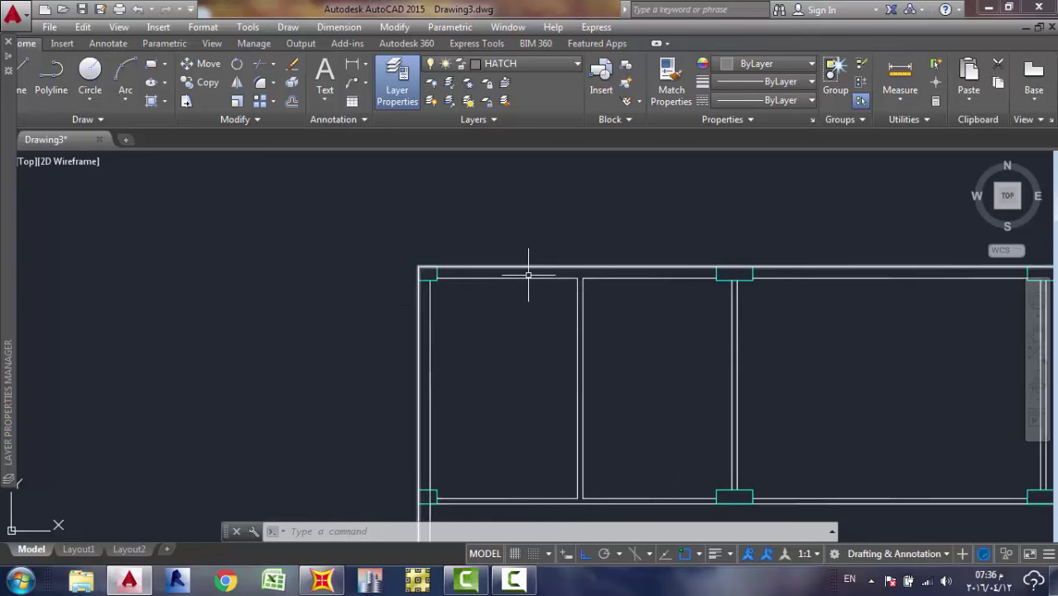
mouse_move(482, 301)
middle_mouse_down()
mouse_move(458, 309)
mouse_move(321, 293)
middle_mouse_up()
scroll(350, 252, "up", 2)
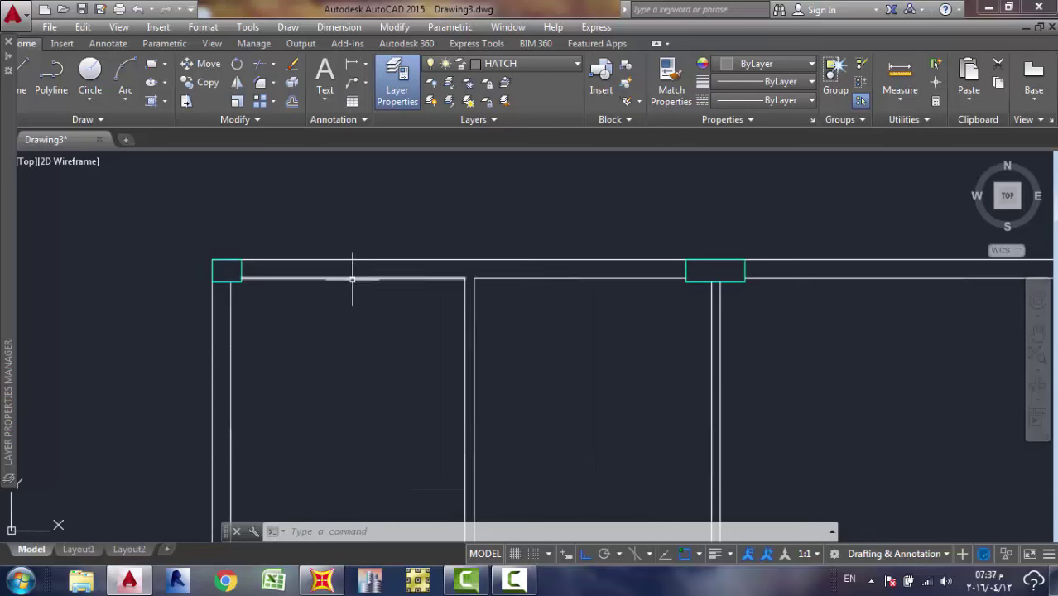
mouse_move(353, 260)
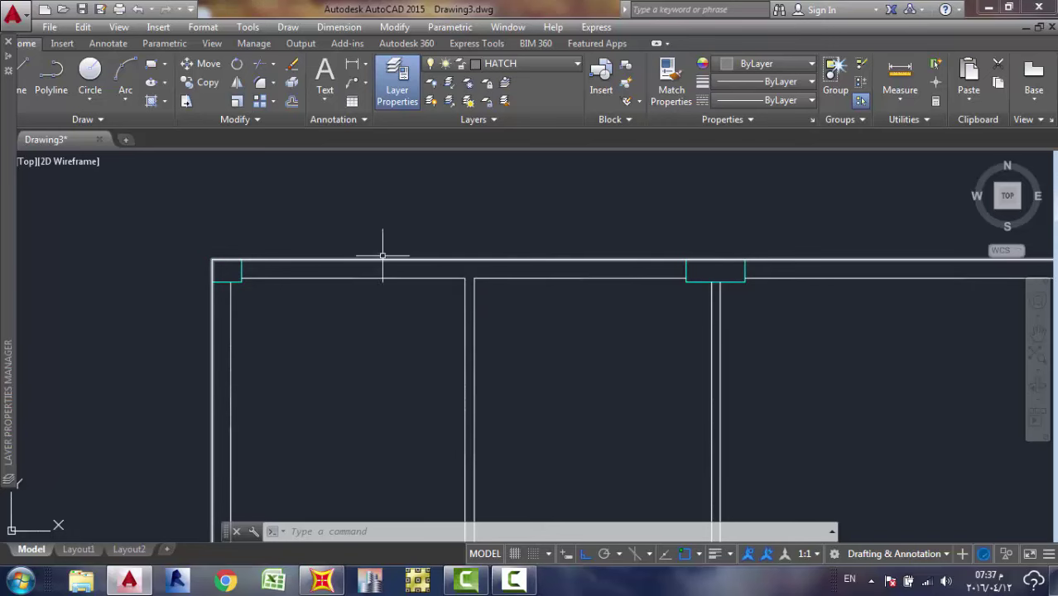
scroll(405, 237, "down", 3)
scroll(455, 240, "up", 6)
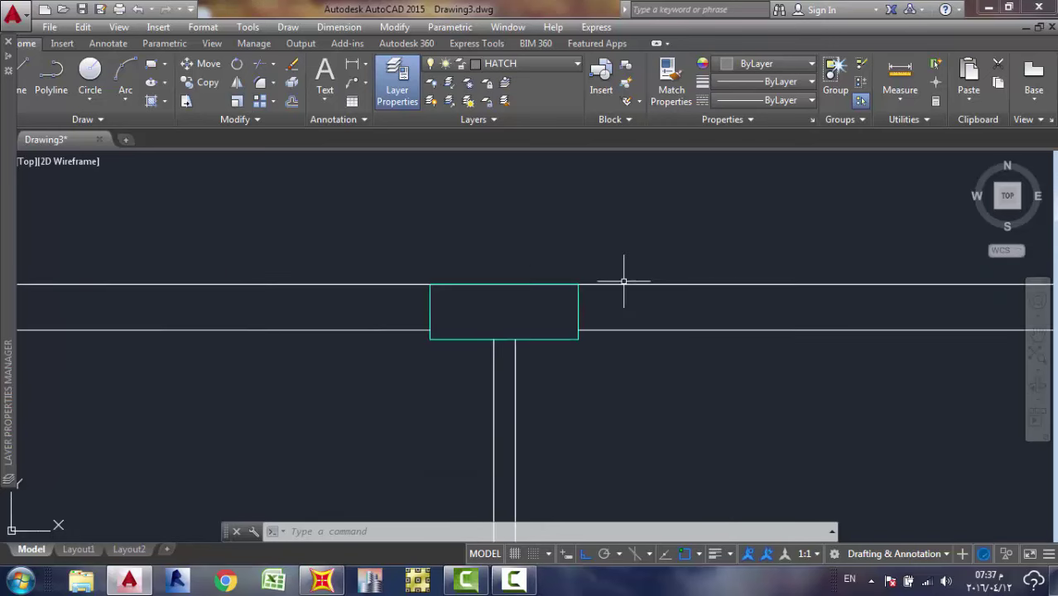
scroll(629, 286, "down", 3)
scroll(631, 284, "down", 4)
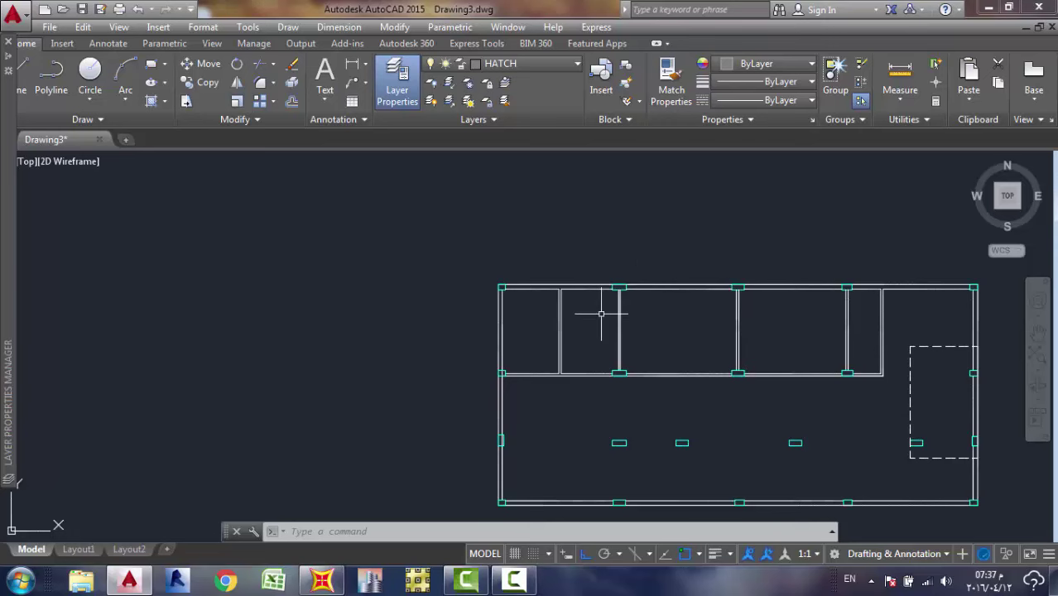
middle_click_drag(610, 308, 336, 280)
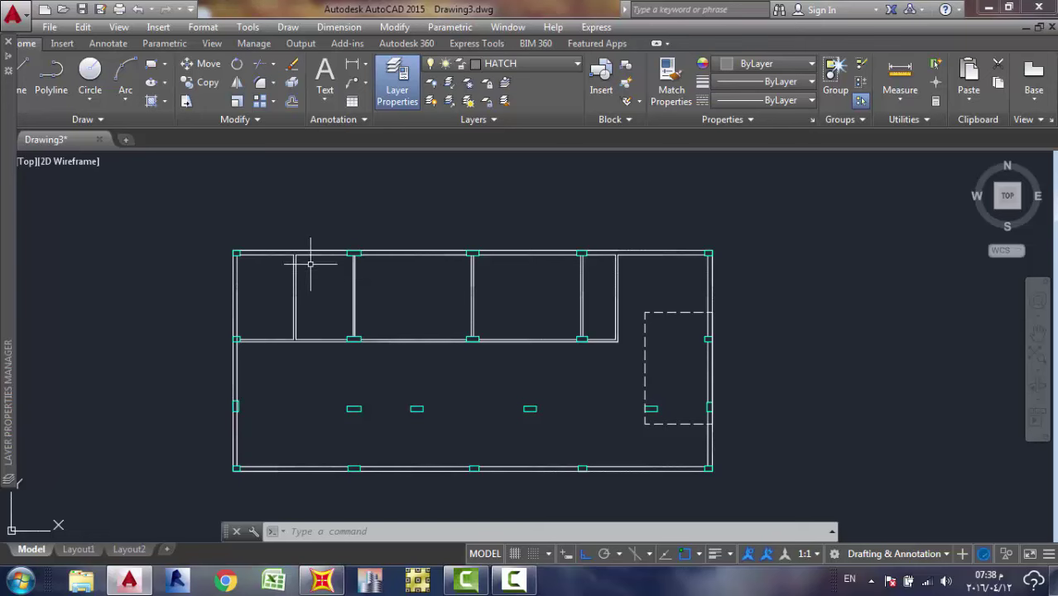
Select the upper beam's inner edge lines in the first two bays and the right-hand line of the vertical beam between them.
scroll(298, 263, "up", 4)
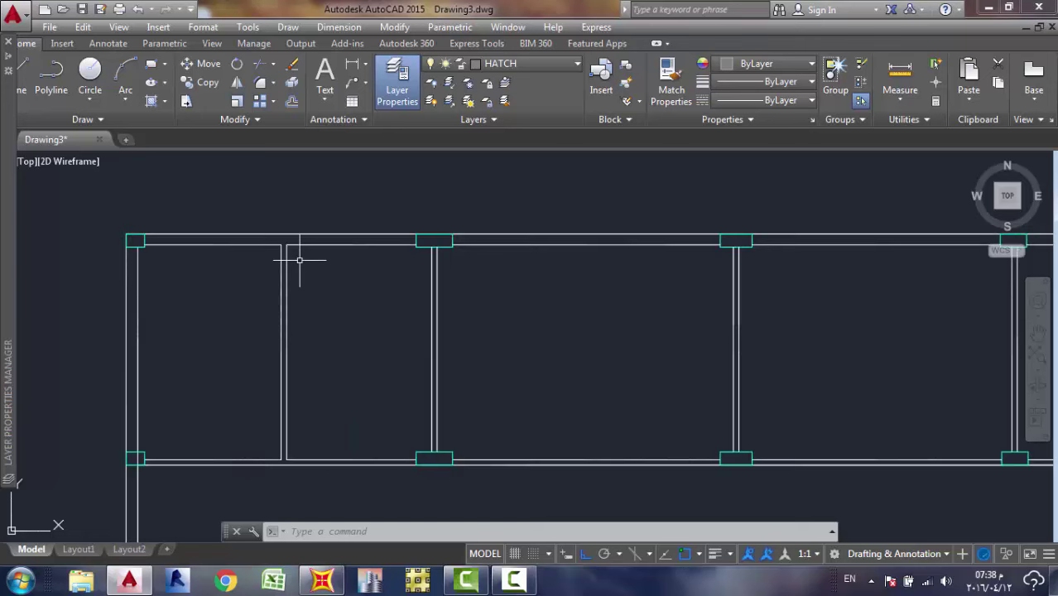
left_click(232, 244)
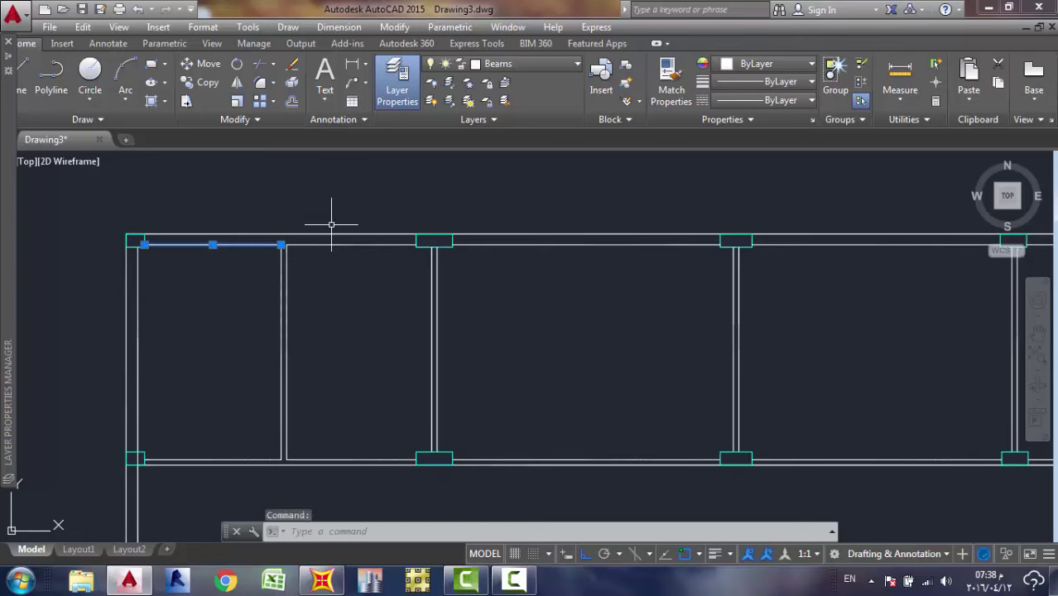
scroll(310, 236, "up", 2)
scroll(297, 254, "up", 2)
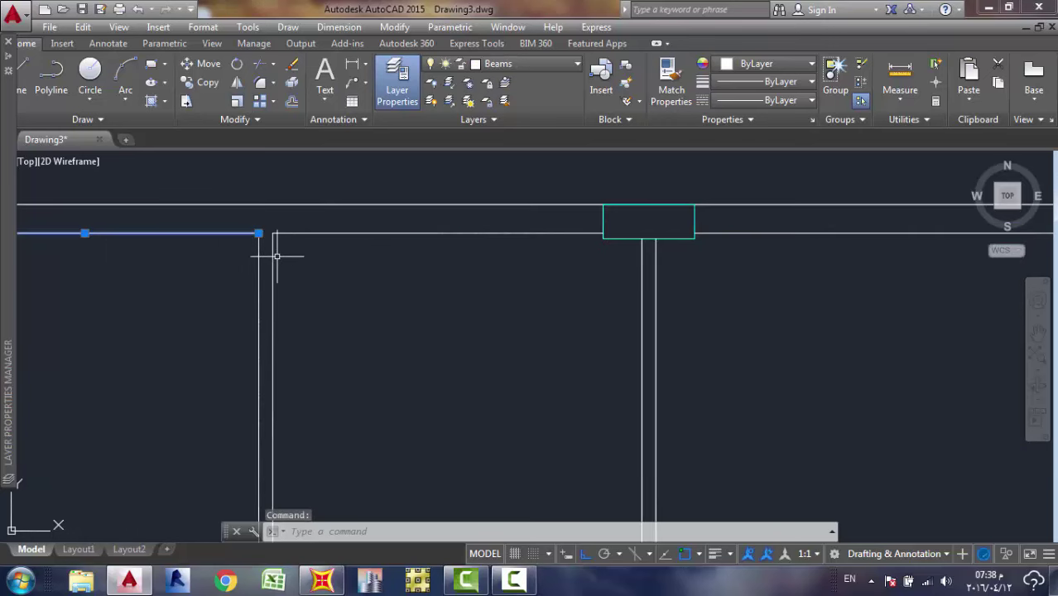
left_click(276, 248)
scroll(485, 225, "down", 5)
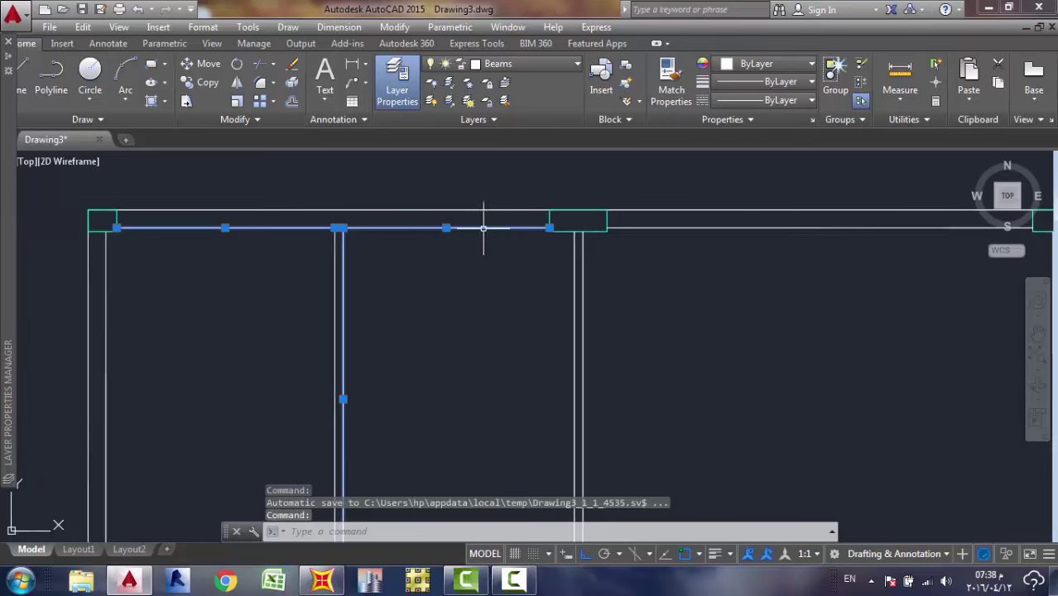
Add the left-hand line of the second interior vertical beam and the upper beam's third-bay inner edge line to the selection.
scroll(609, 243, "up", 3)
scroll(621, 246, "down", 3)
scroll(546, 236, "up", 4)
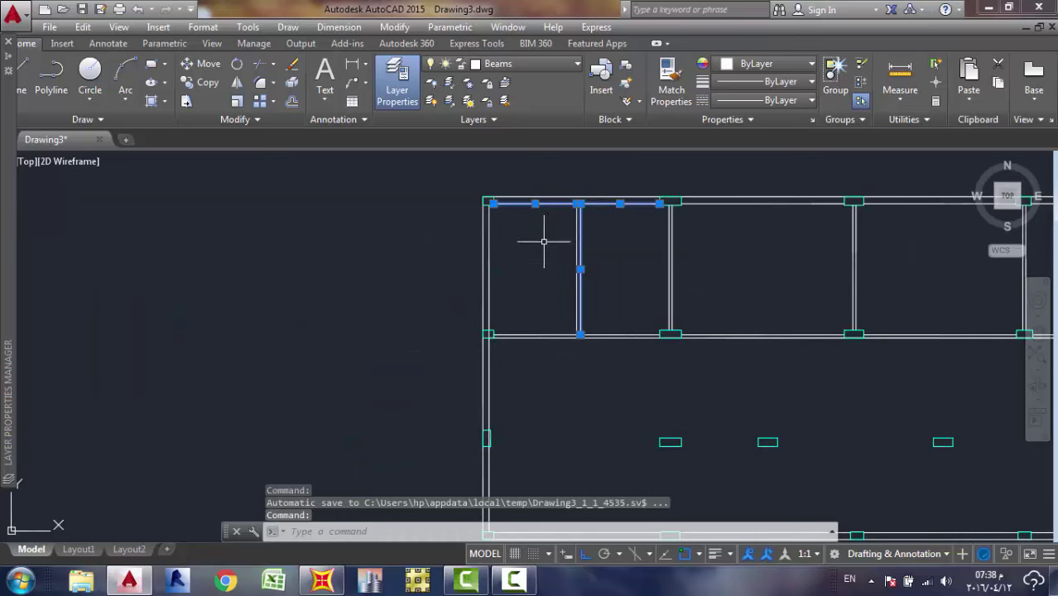
scroll(515, 255, "up", 2)
scroll(492, 249, "up", 2)
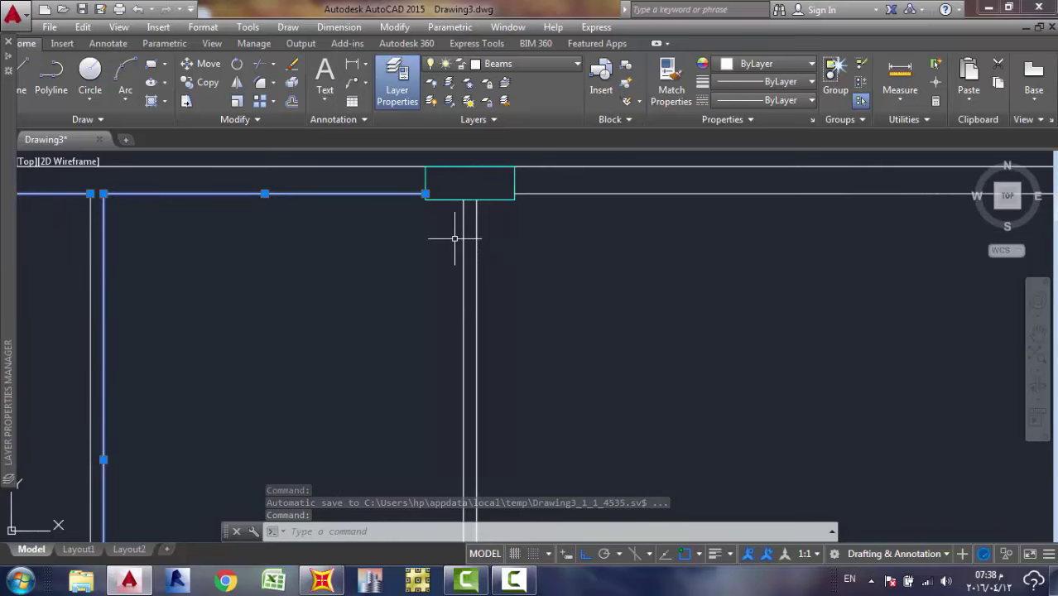
left_click(472, 232)
left_click(455, 232)
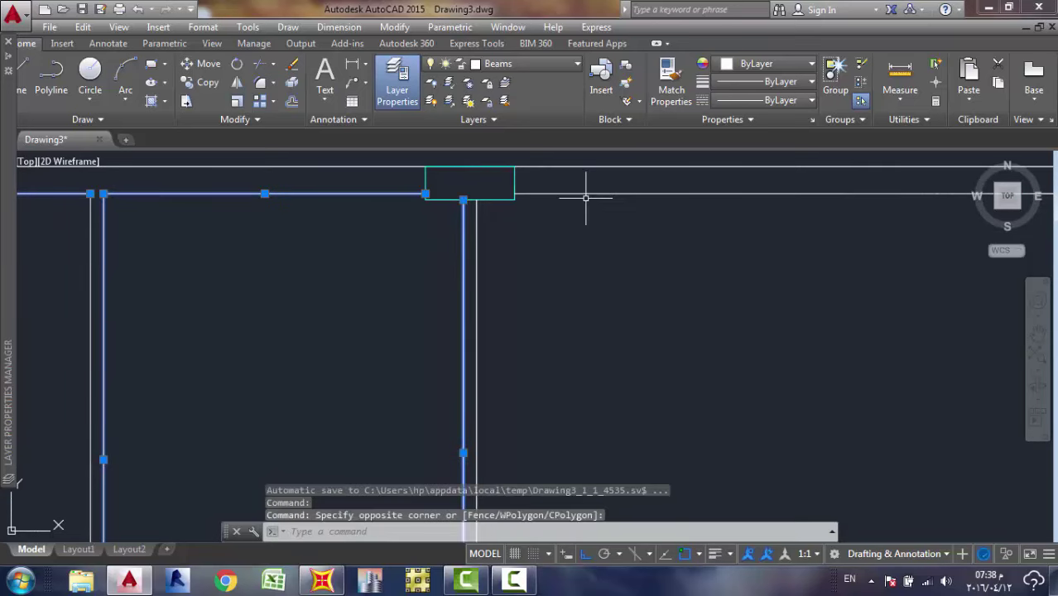
left_click(583, 197)
scroll(591, 201, "down", 8)
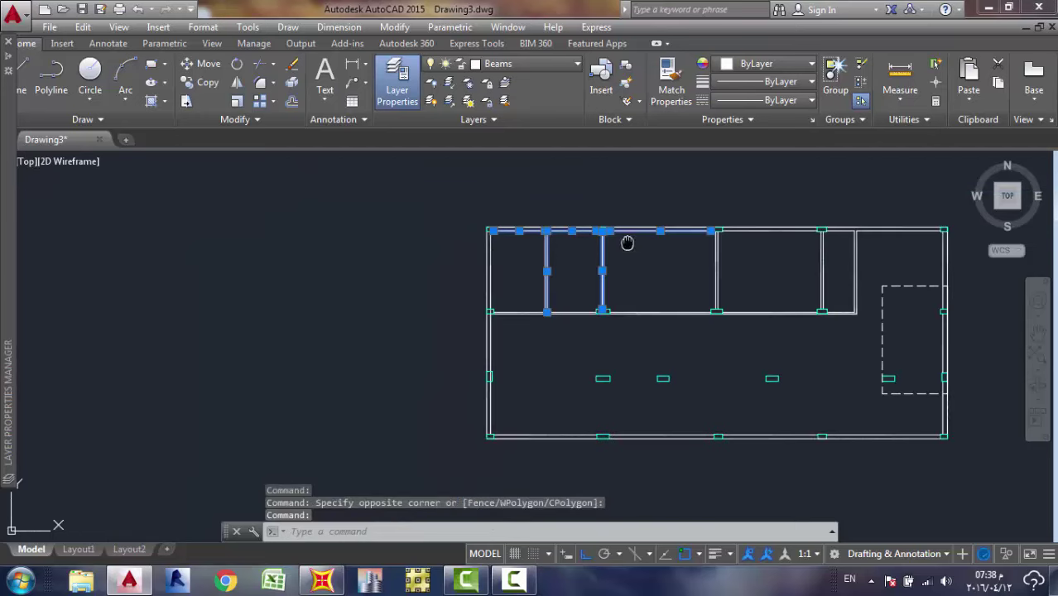
Add the upper beam's remaining inner edge lines, from the fourth bay to the upper-right corner column, to the selection.
scroll(627, 241, "up", 4)
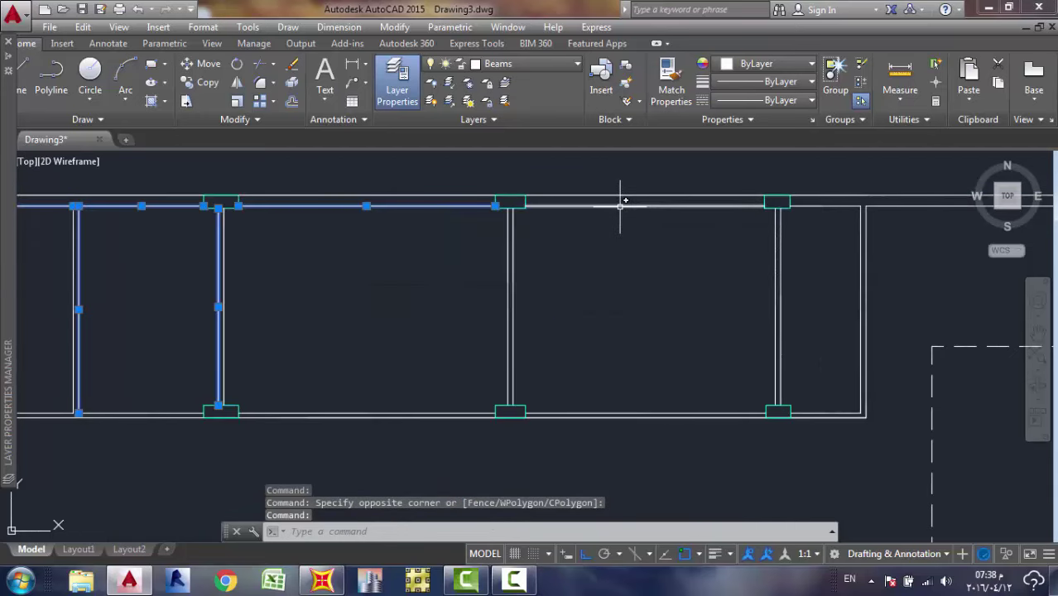
left_click(623, 204)
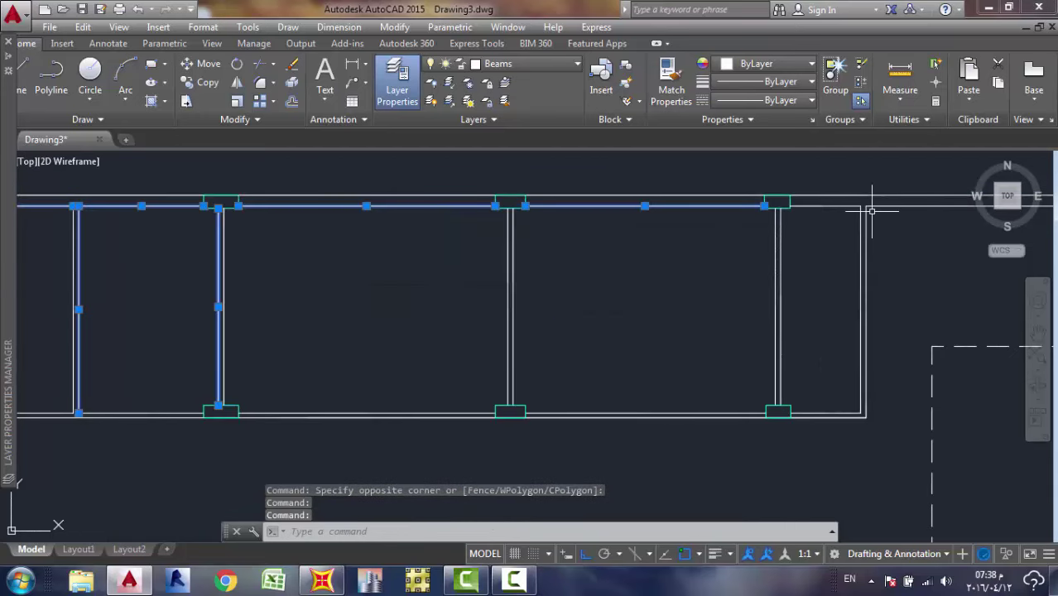
left_click(828, 206)
scroll(828, 235, "down", 6)
scroll(828, 236, "up", 6)
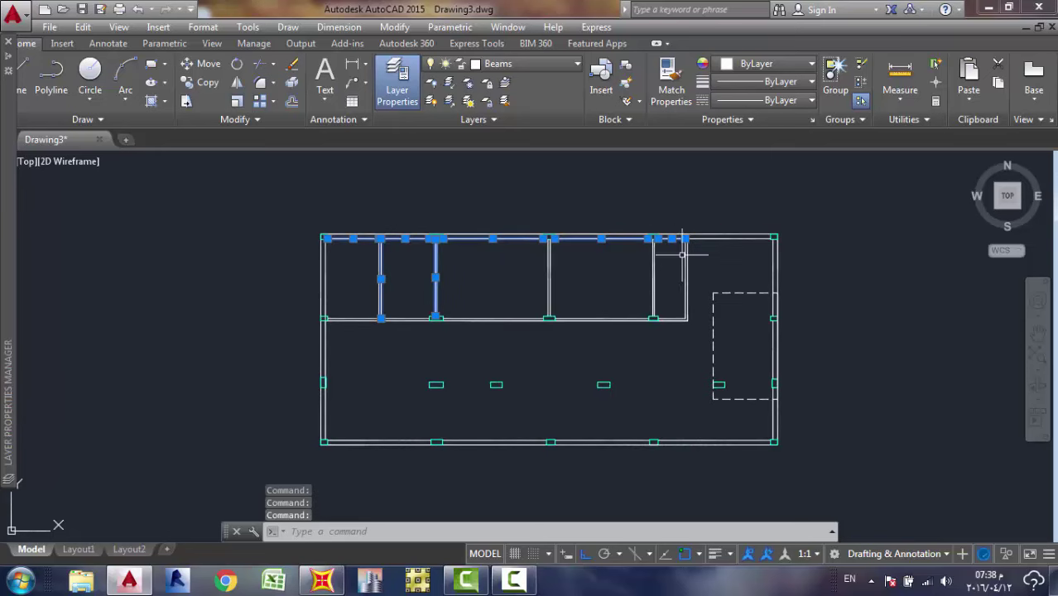
left_click(689, 217)
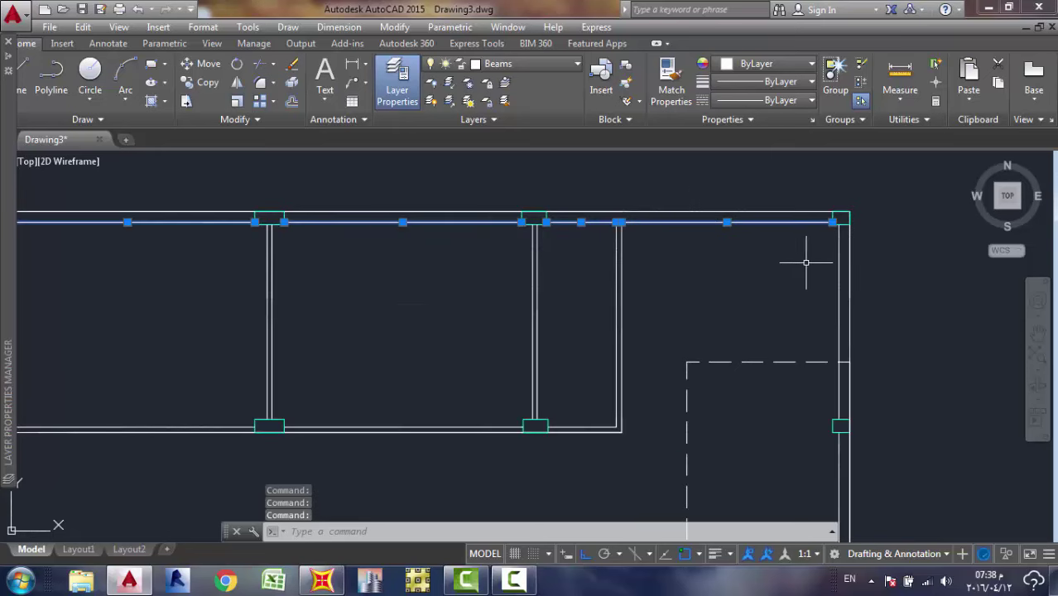
Add the inner edge lines of the right-hand outer beam, down to the lower-right corner column, to the selection.
left_click(838, 271)
scroll(828, 282, "down", 5)
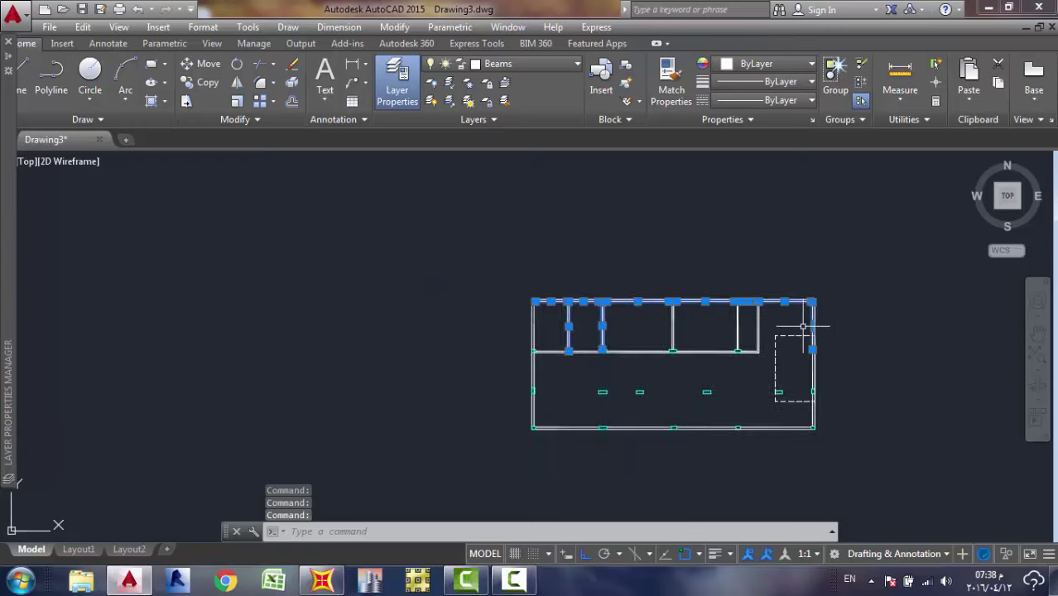
scroll(761, 327, "up", 6)
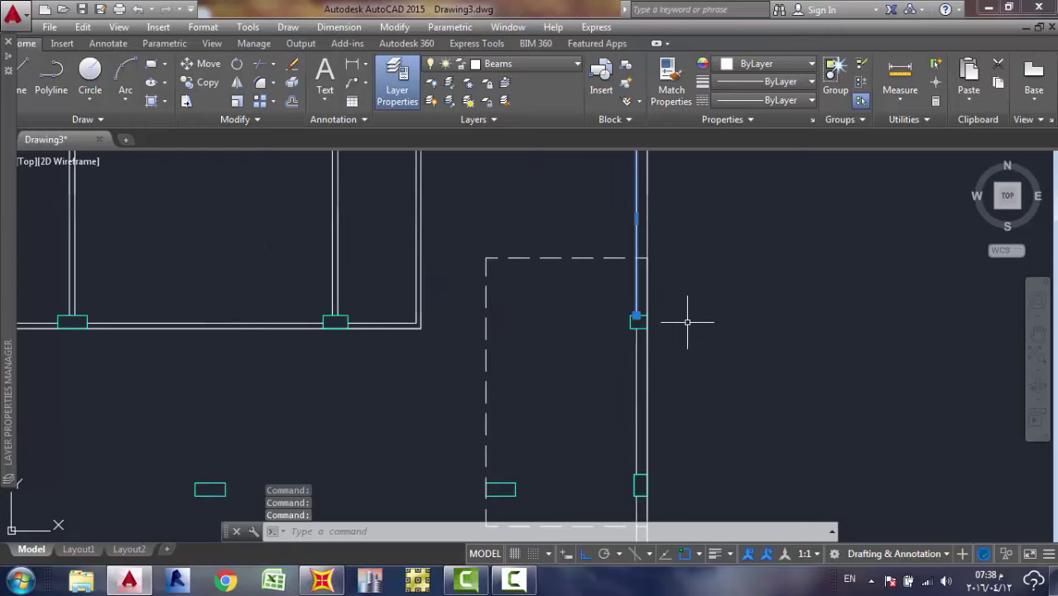
left_click(631, 354)
scroll(629, 357, "down", 5)
middle_click_drag(612, 362, 622, 270)
scroll(621, 298, "up", 7)
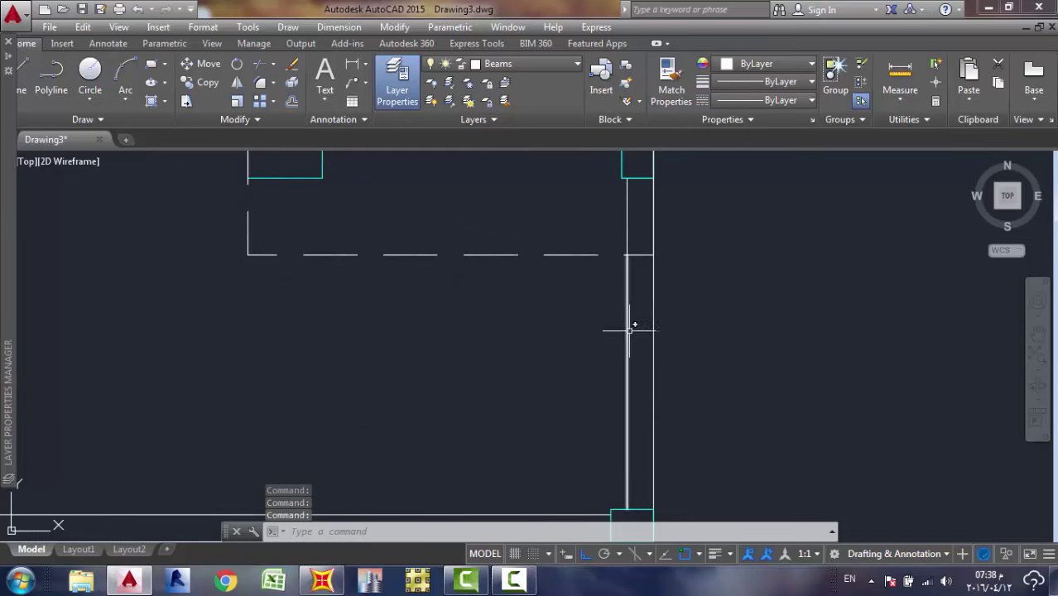
left_click(628, 338)
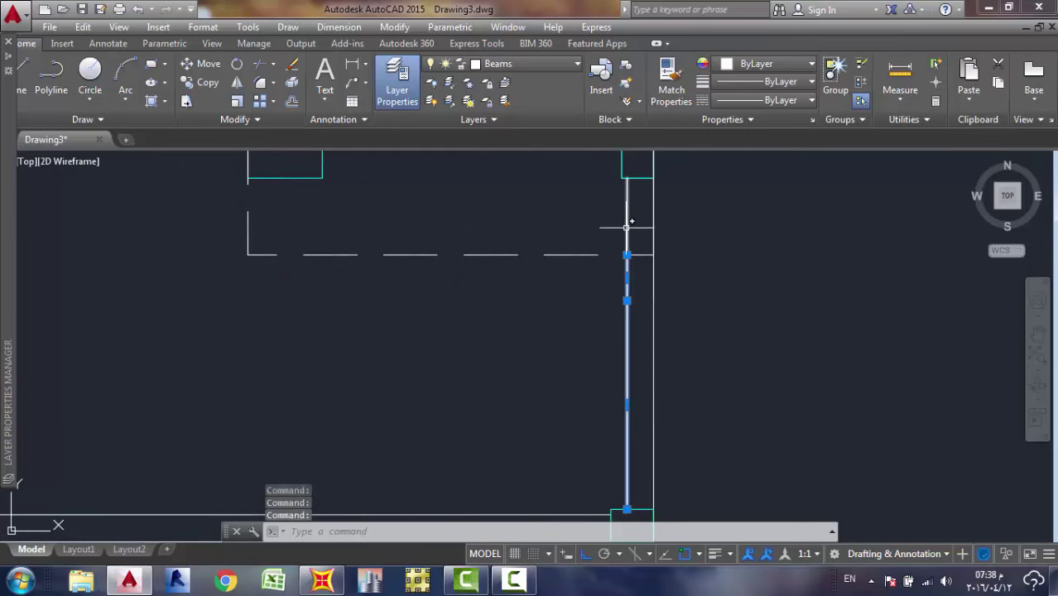
scroll(574, 289, "down", 5)
middle_click_drag(574, 288, 614, 289)
scroll(563, 324, "up", 2)
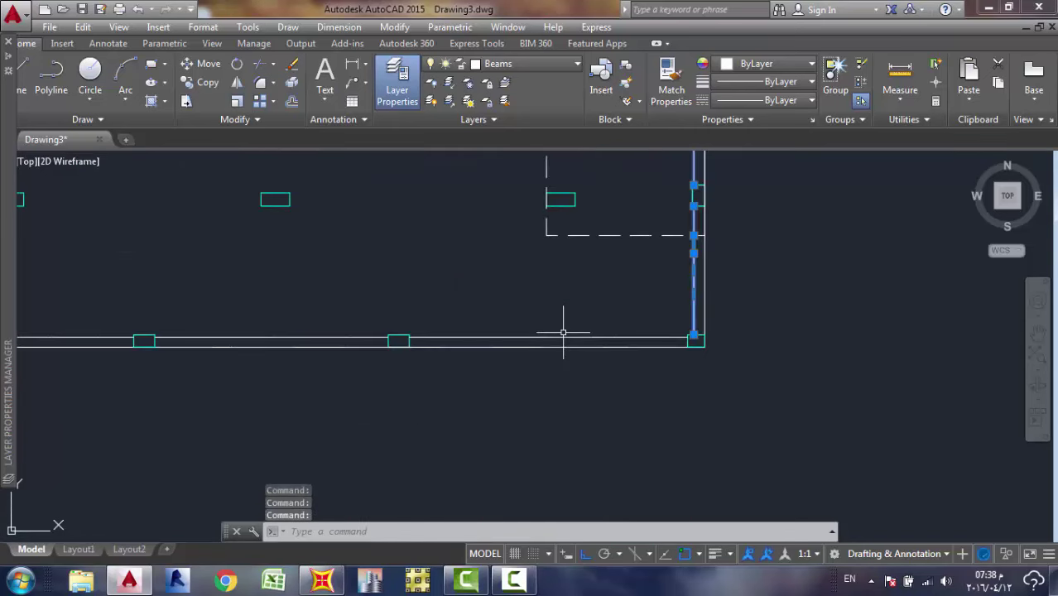
Try to add the lower beam's inner edge lines with a crossing window, and clear the whole selection.
left_click(565, 335)
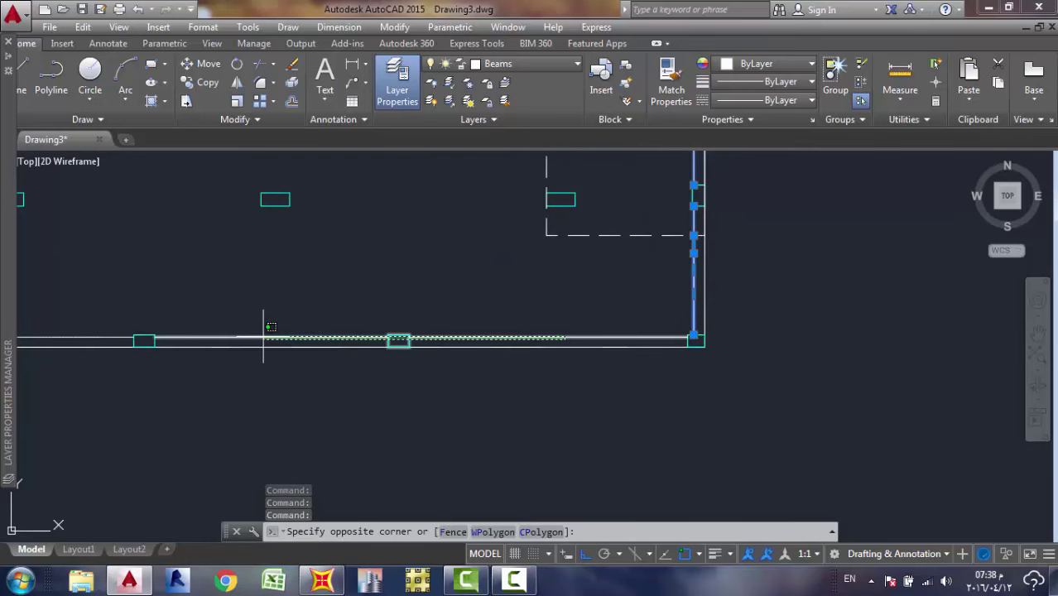
mouse_move(265, 327)
middle_mouse_down()
mouse_move(657, 313)
mouse_move(697, 299)
middle_mouse_up()
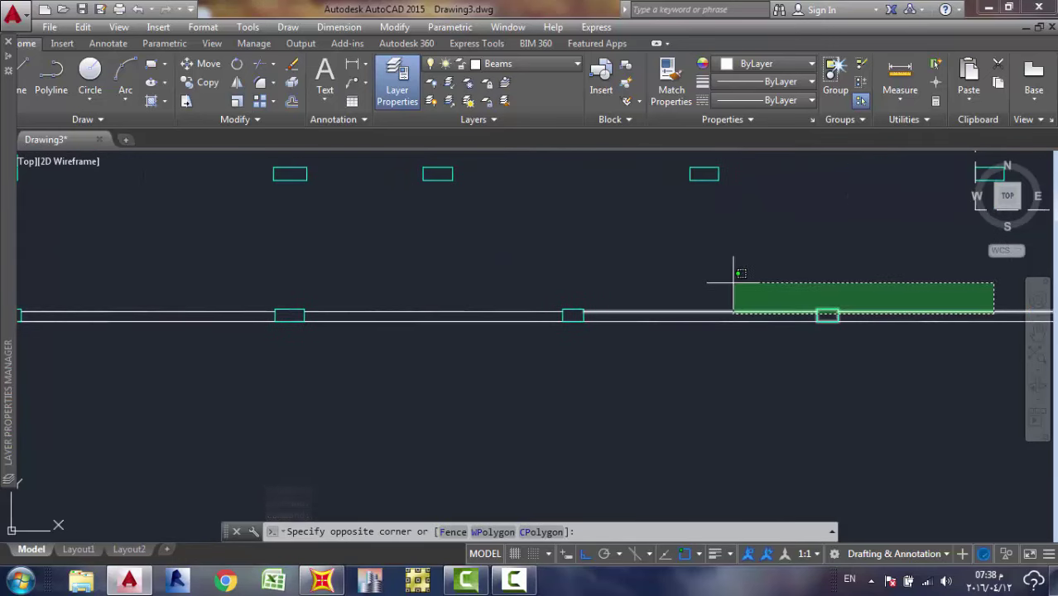
key("Escape")
scroll(746, 260, "down", 6)
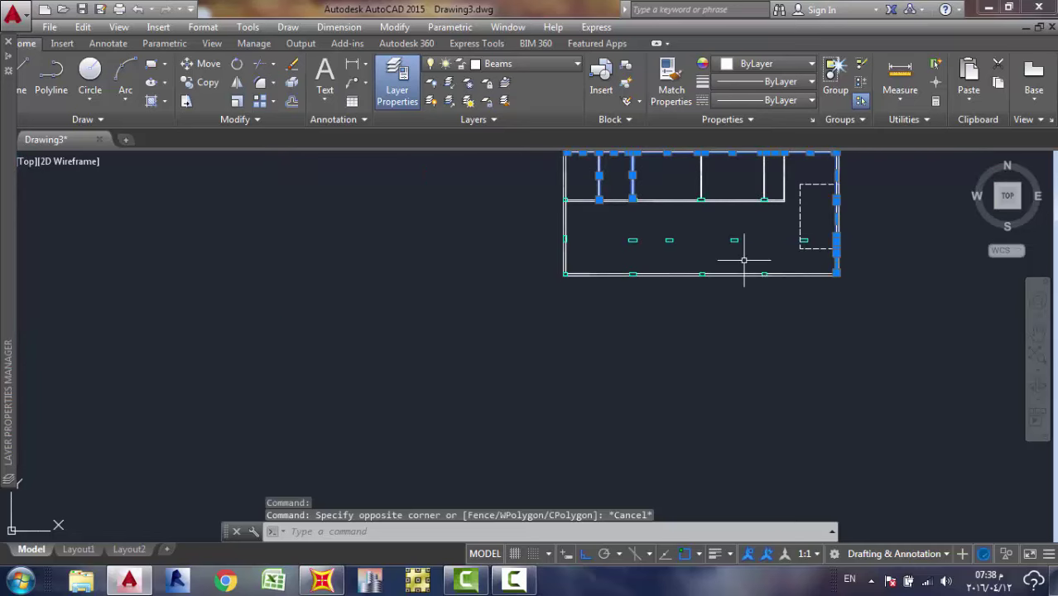
key("Escape")
key("Escape")
Turn off the columns' layer with LAYOFF by picking one of the free-standing column outlines.
scroll(737, 240, "up", 3)
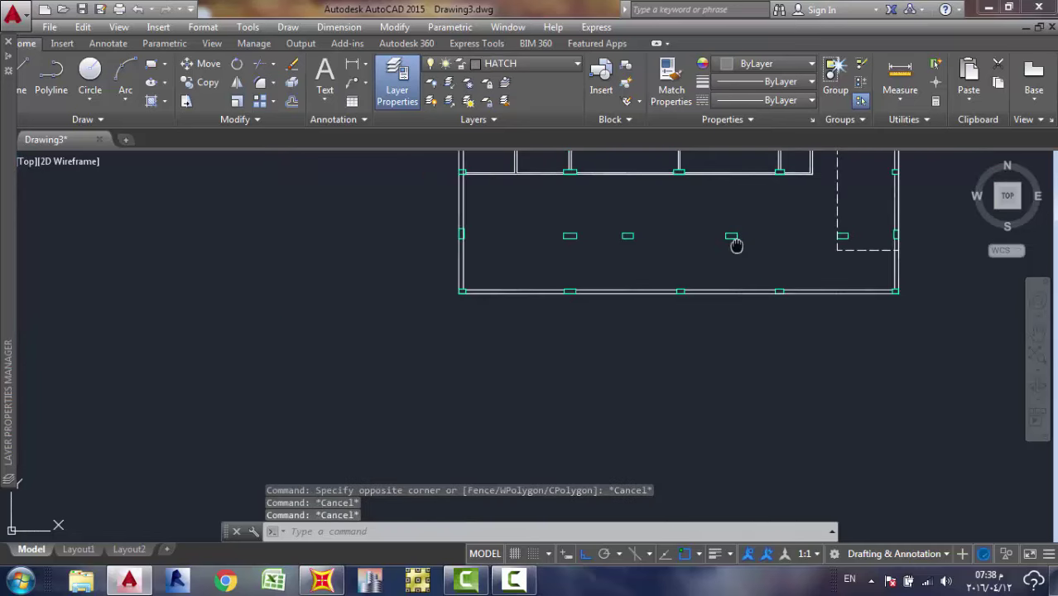
middle_click_drag(735, 241, 681, 274)
scroll(722, 248, "down", 2)
scroll(682, 274, "up", 4)
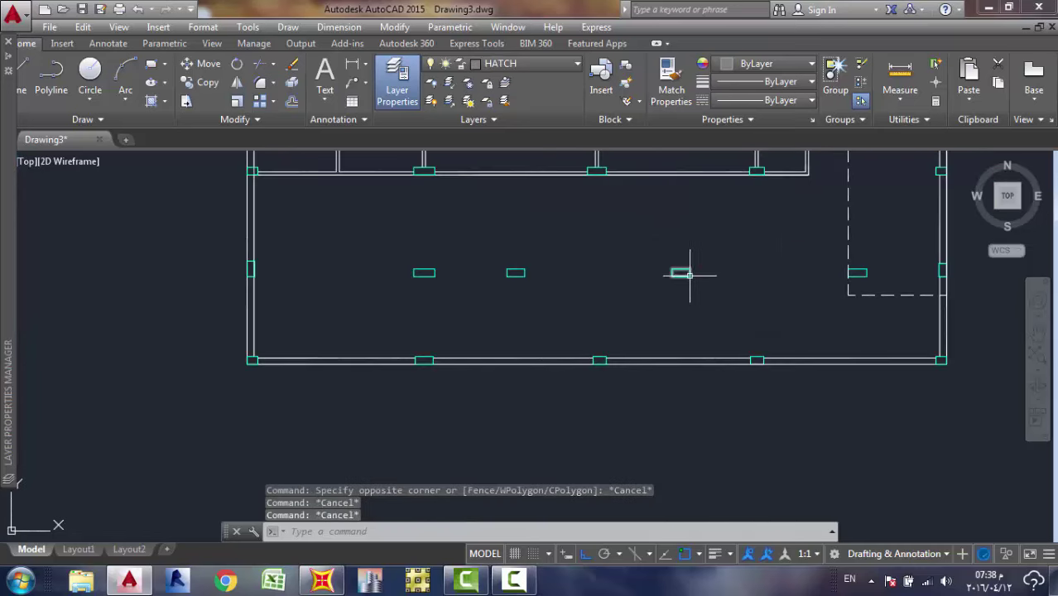
type("la")
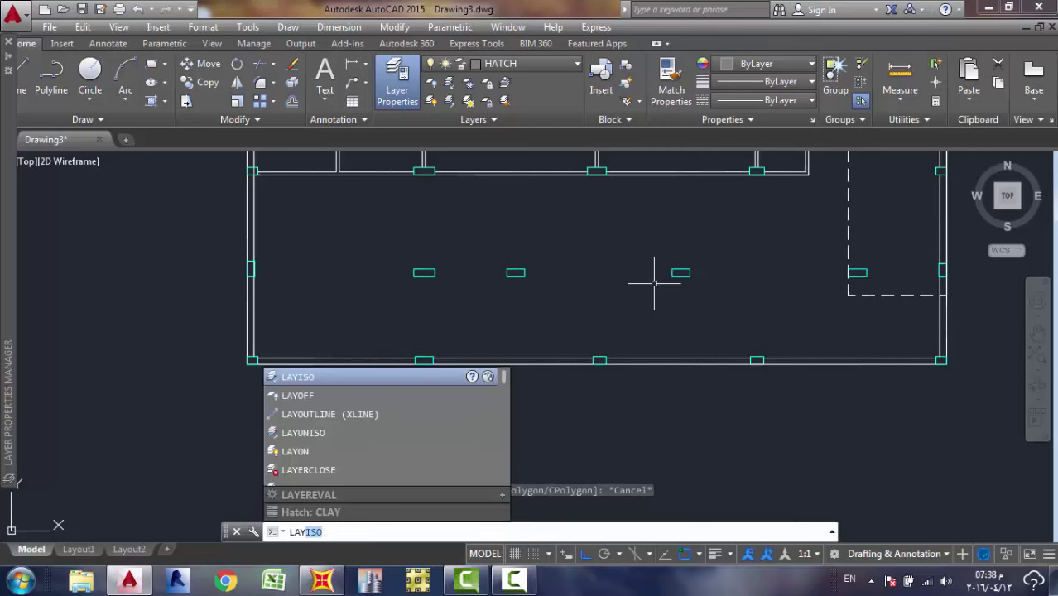
key("Down")
key("Return")
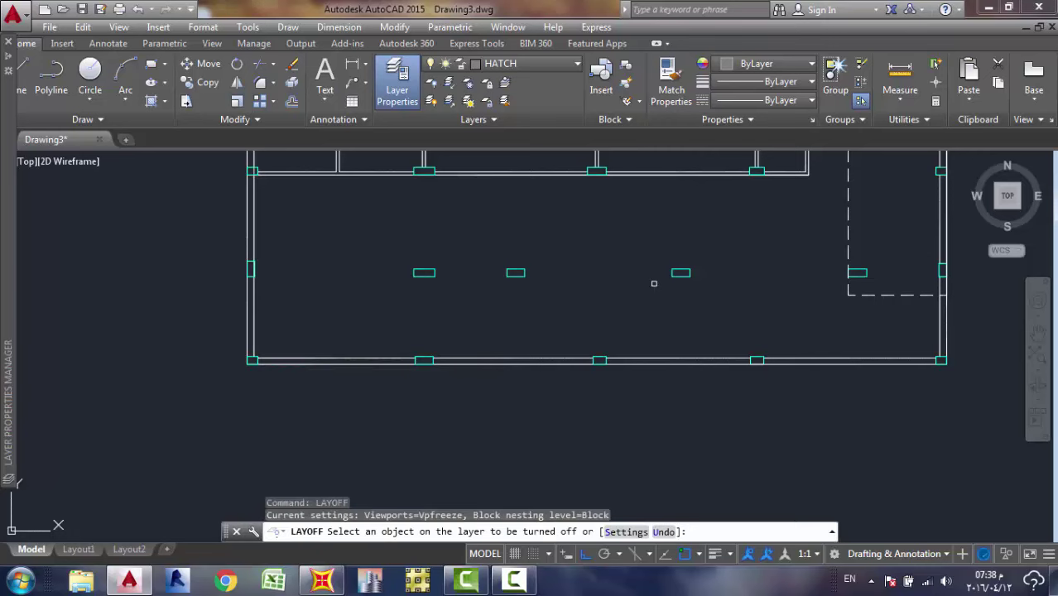
left_click(682, 272)
left_click(684, 271)
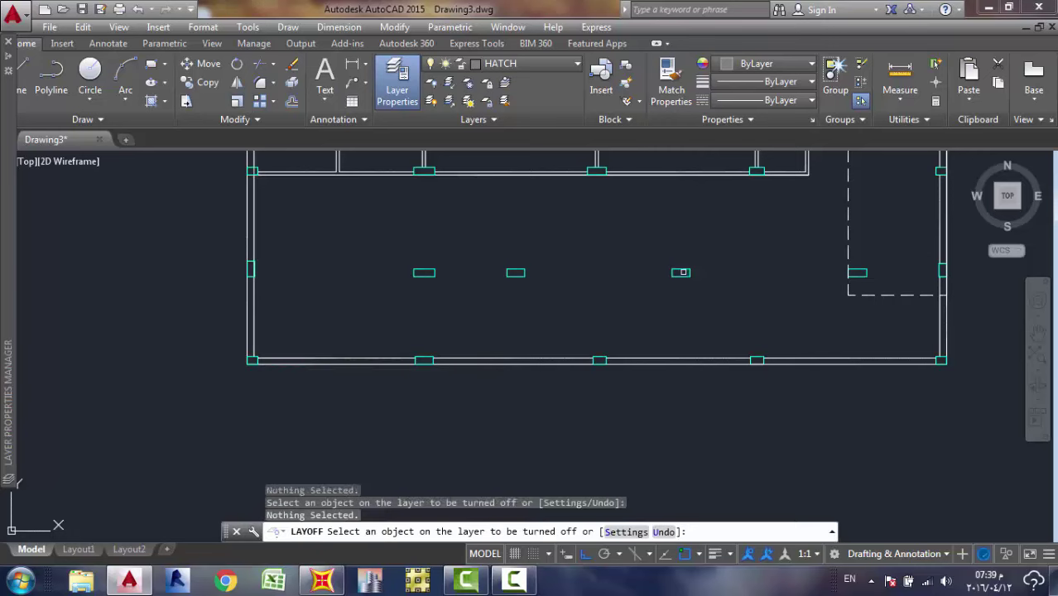
left_click(681, 271)
scroll(669, 267, "down", 3)
key("Escape")
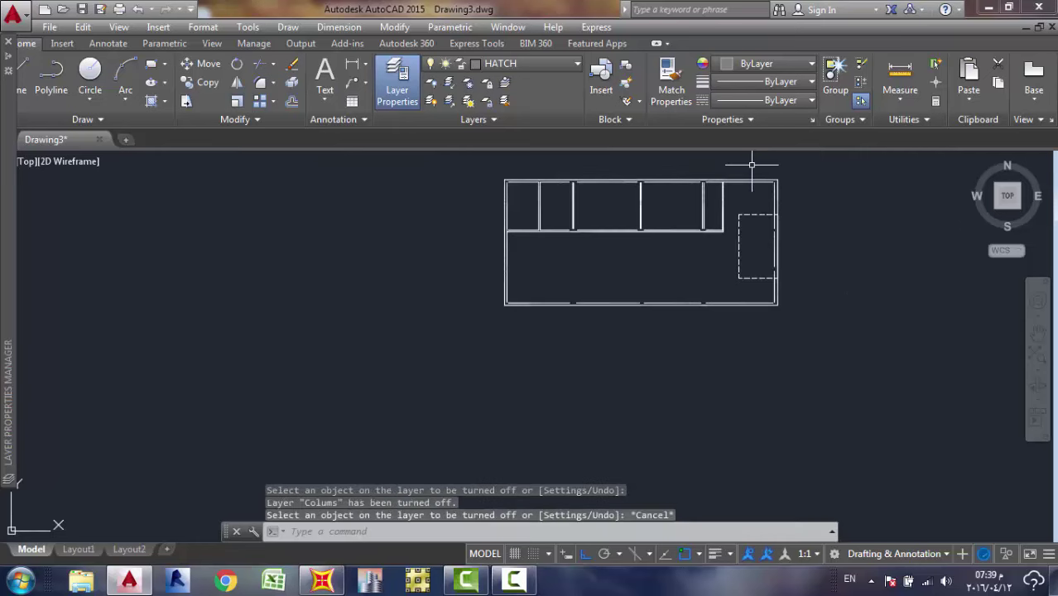
Erase all inner edge lines of the lower outer beam, selected with a crossing window.
scroll(775, 174, "up", 2)
scroll(781, 181, "up", 2)
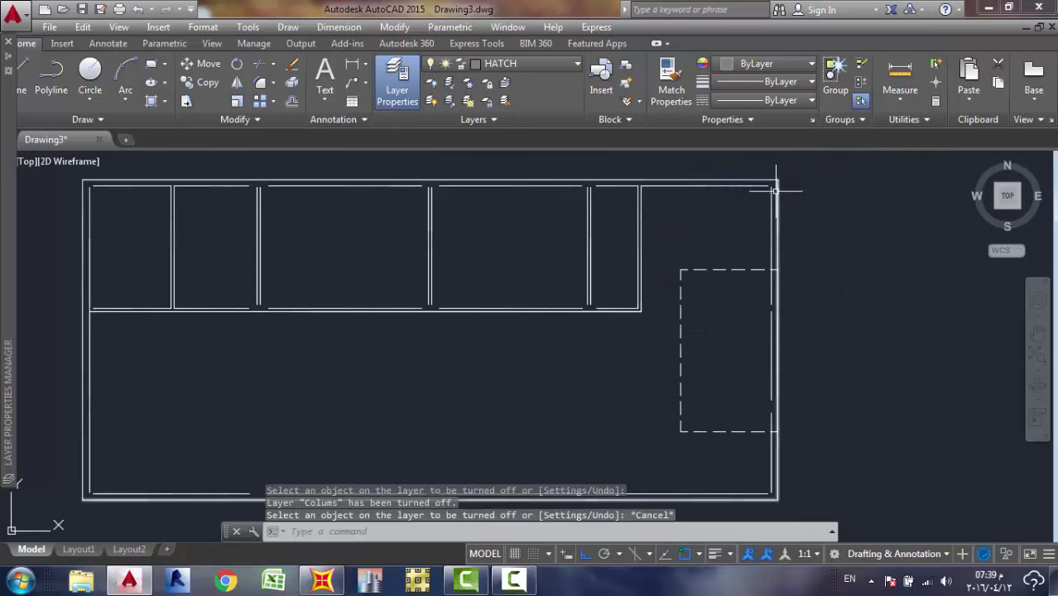
scroll(737, 414, "down", 4)
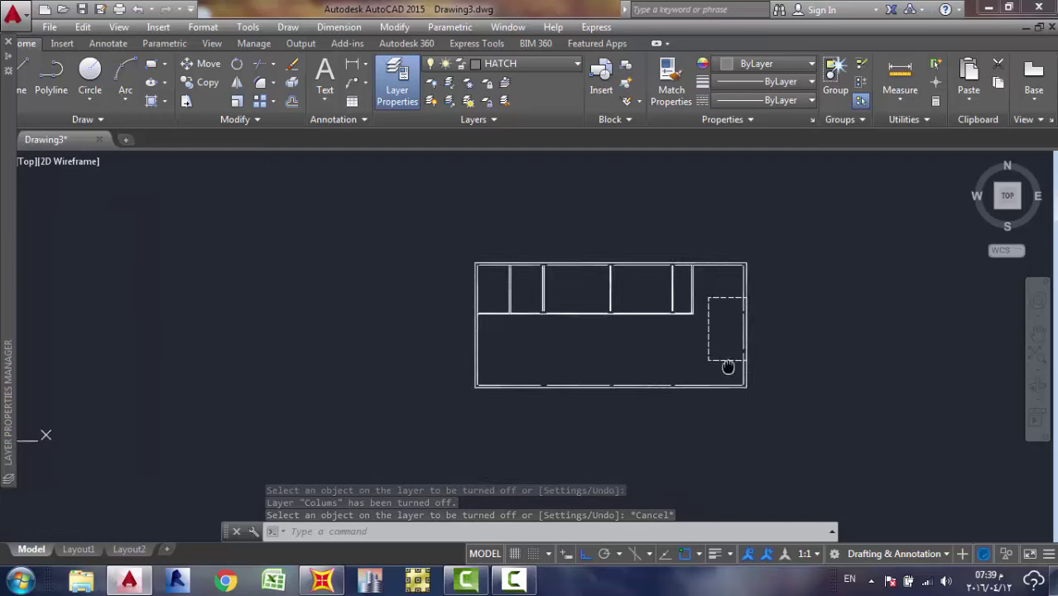
scroll(740, 340, "up", 4)
left_click(746, 342)
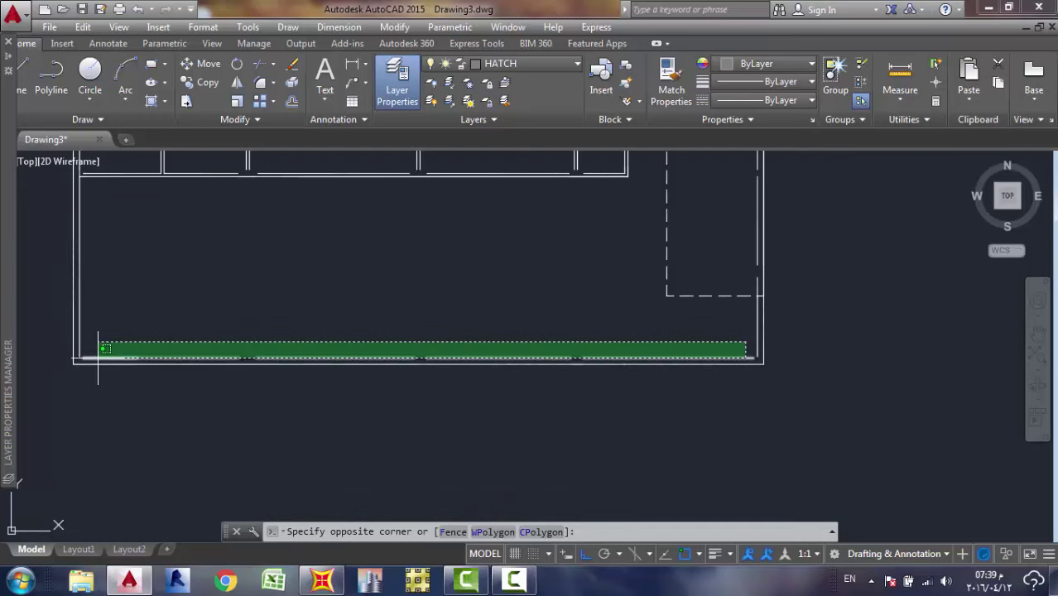
left_click(98, 348)
middle_click_drag(94, 295, 154, 319)
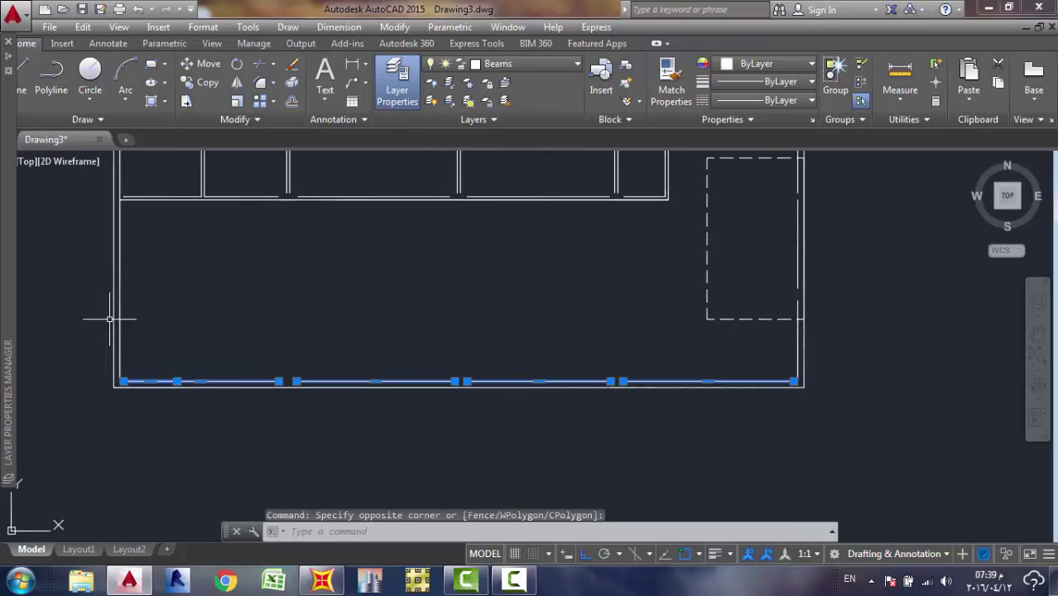
key("Delete")
Erase the four inner edge line segments of the left-hand outer beam.
middle_click_drag(156, 265, 174, 379)
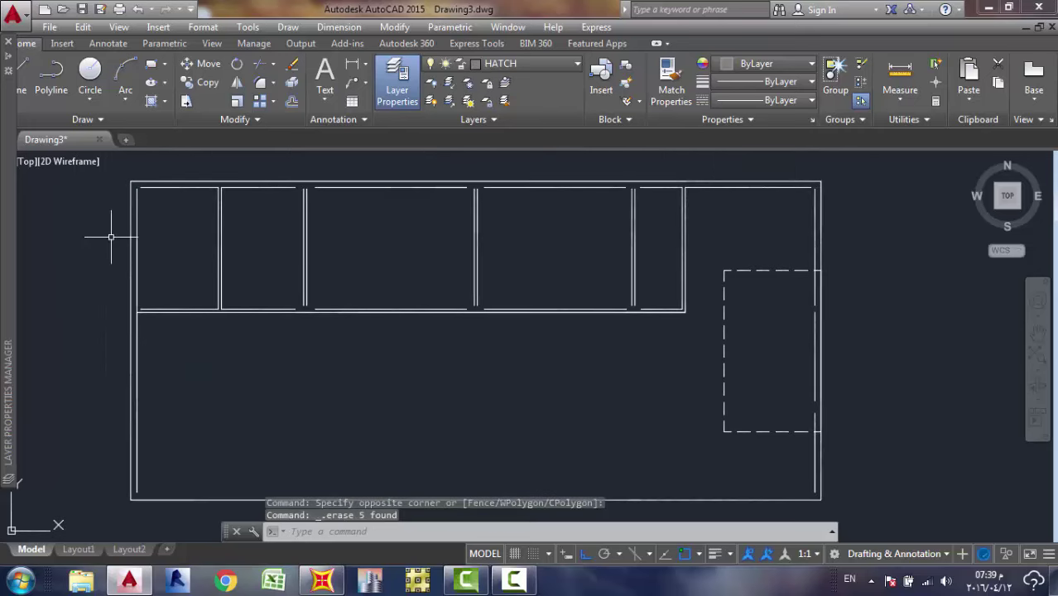
left_click(138, 209)
key("Delete")
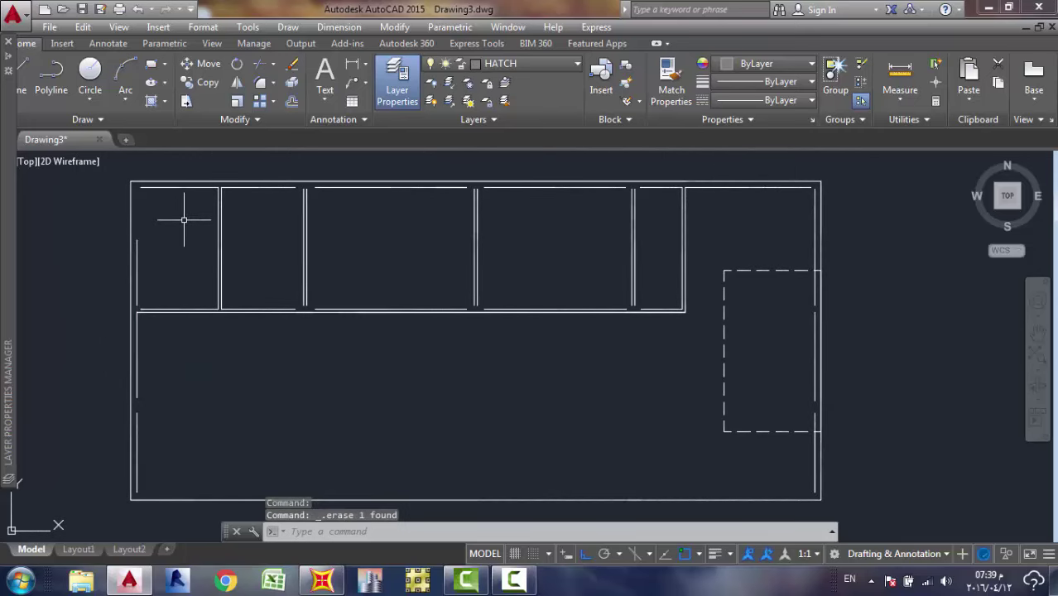
left_click(138, 256)
key("Delete")
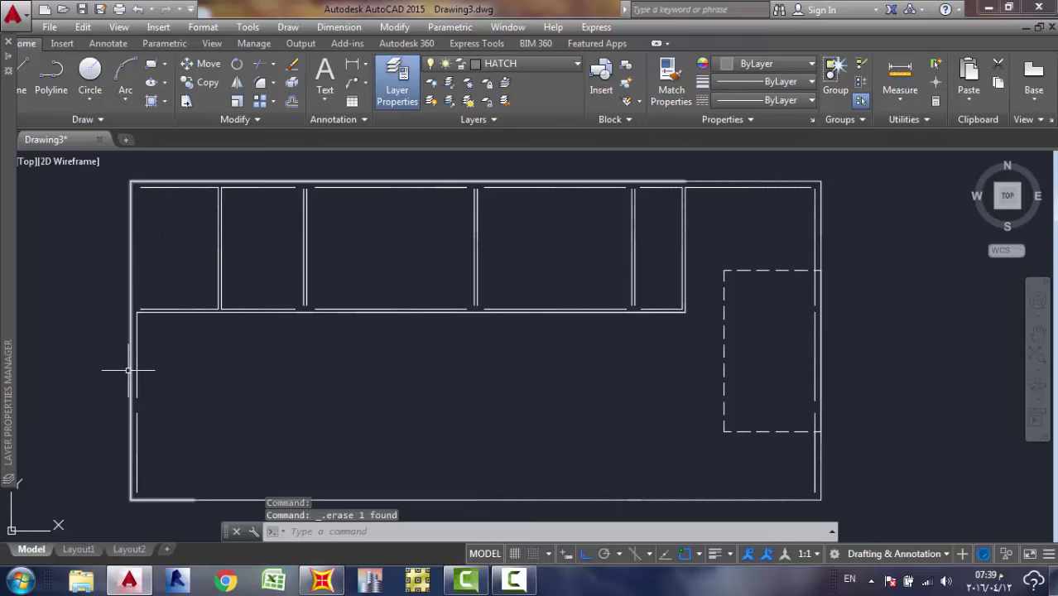
left_click(137, 363)
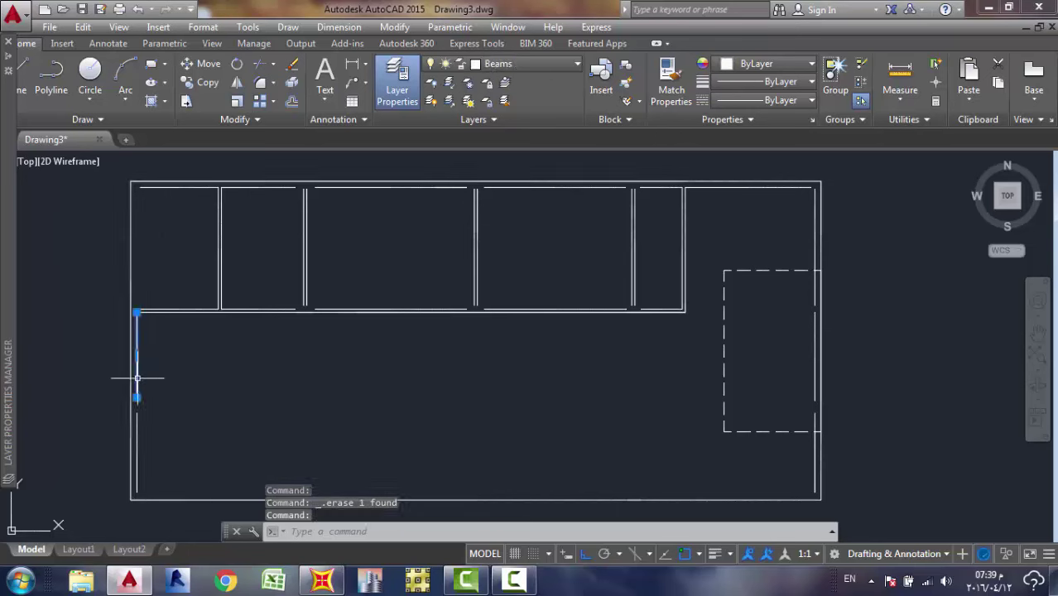
left_click(134, 432)
key("Delete")
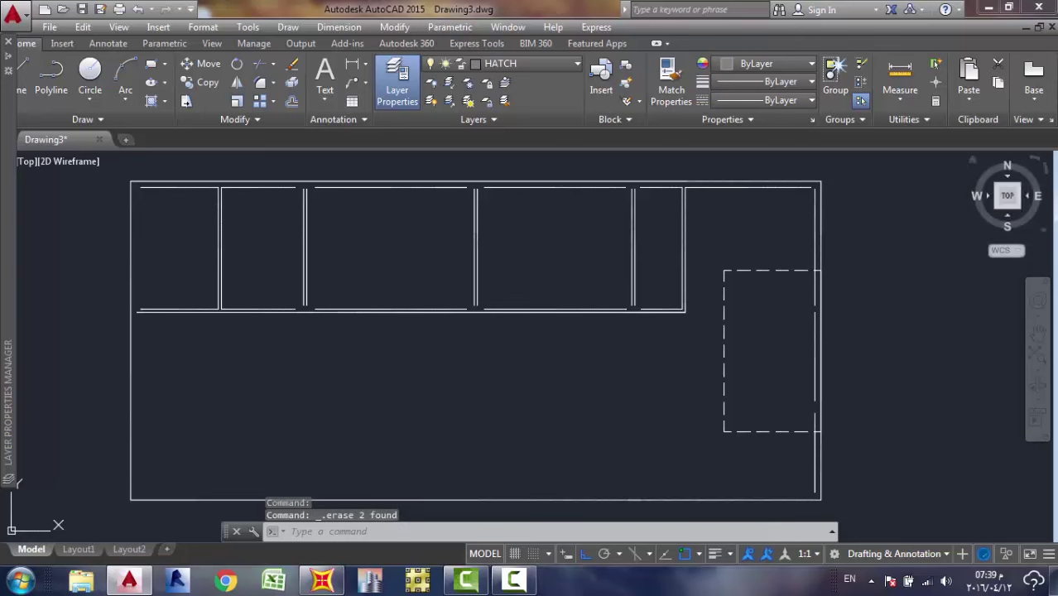
Erase three inner edge line segments of the right-hand outer beam.
left_click(815, 233)
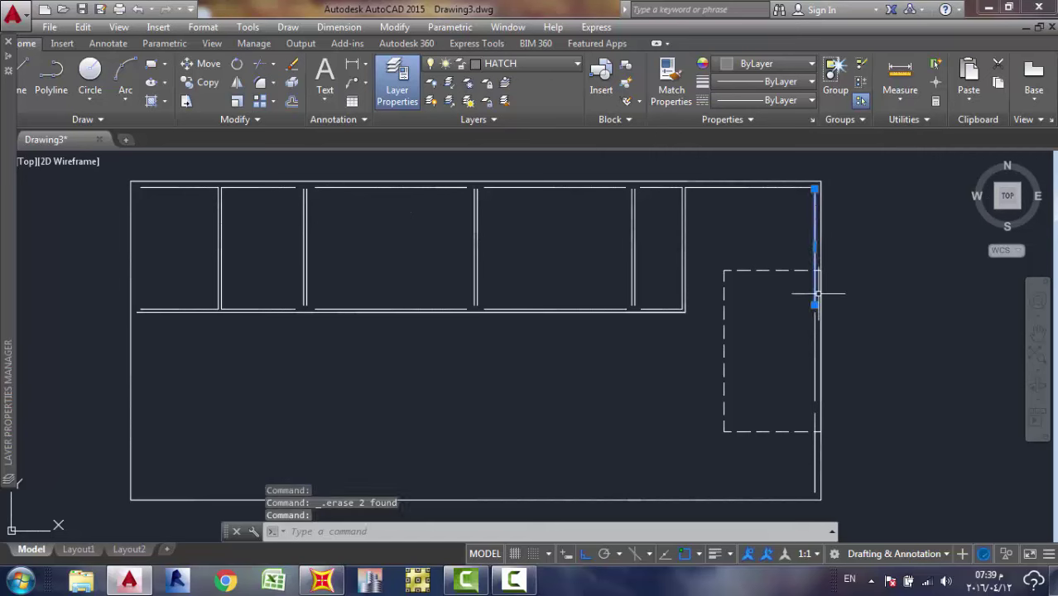
left_click(816, 346)
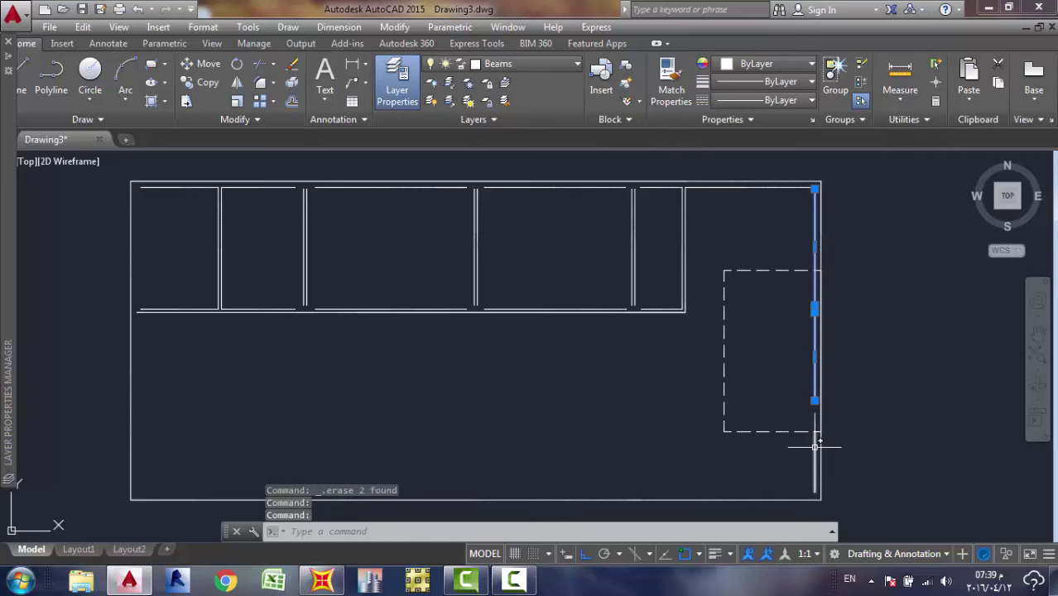
left_click(816, 446)
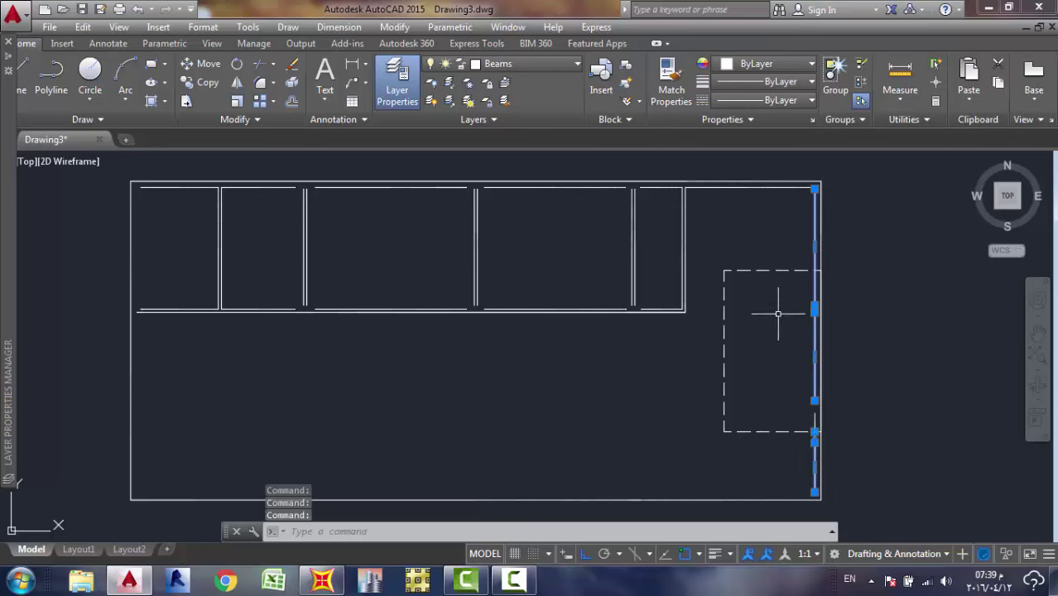
key("Delete")
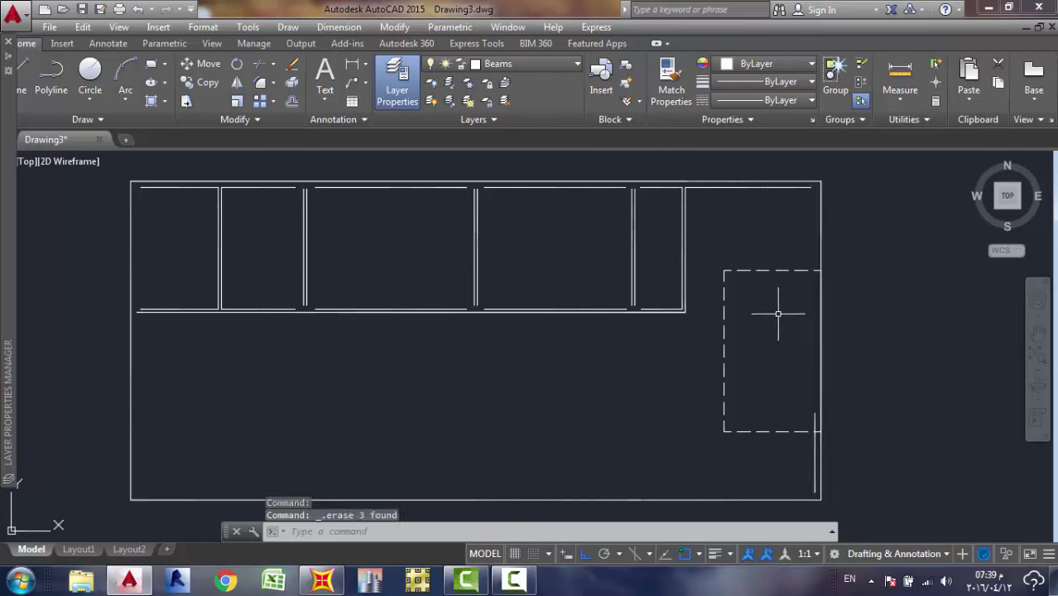
Erase the last inner edge segment of the right-hand outer beam and all inner edge segments of the upper outer beam.
left_click(815, 419)
key("Delete")
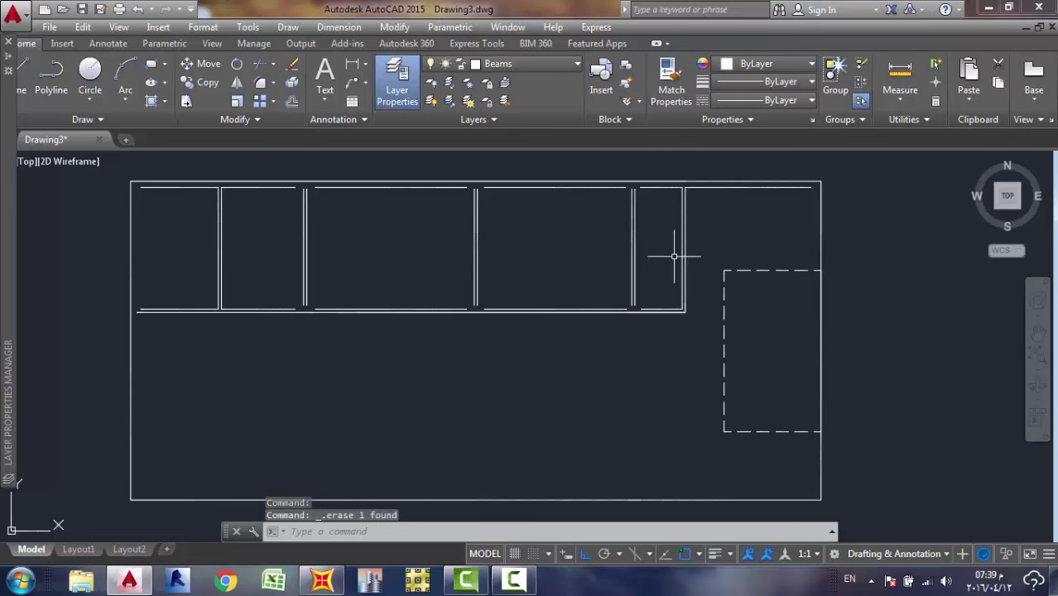
left_click(672, 187)
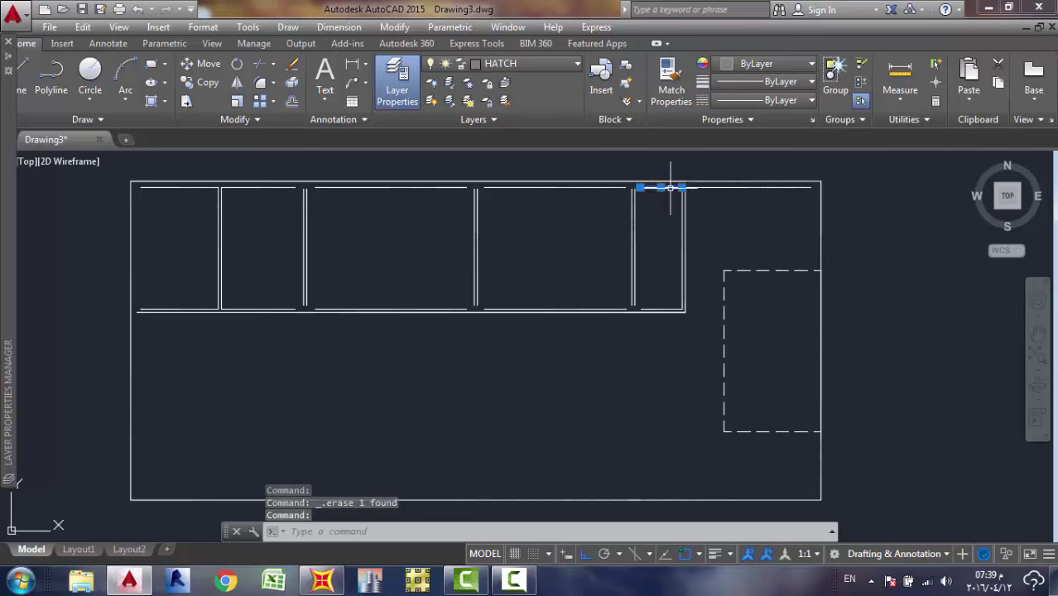
left_click(720, 188)
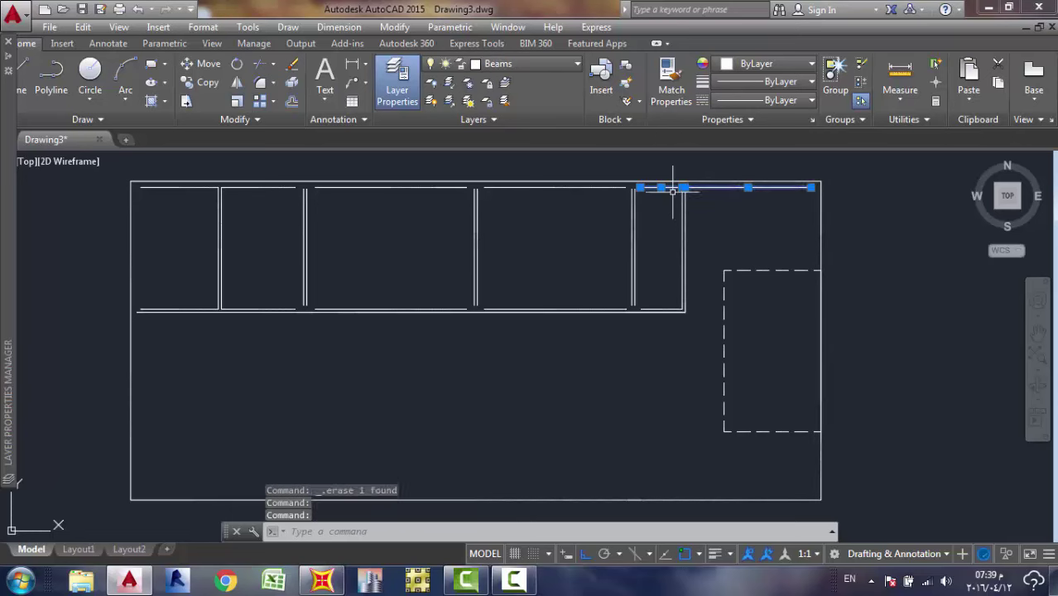
left_click(548, 187)
left_click(439, 184)
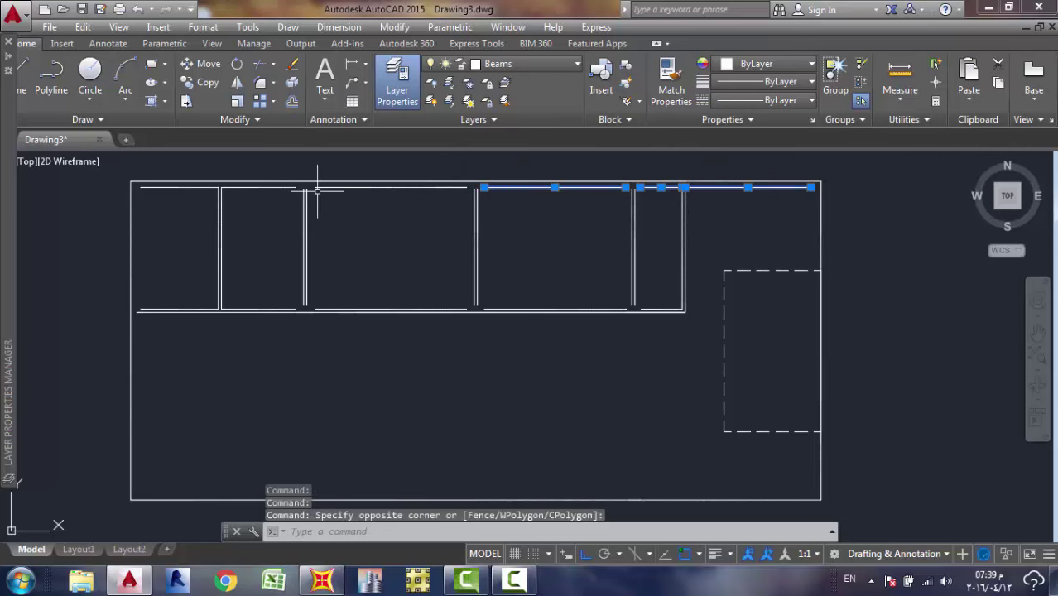
left_click(284, 183)
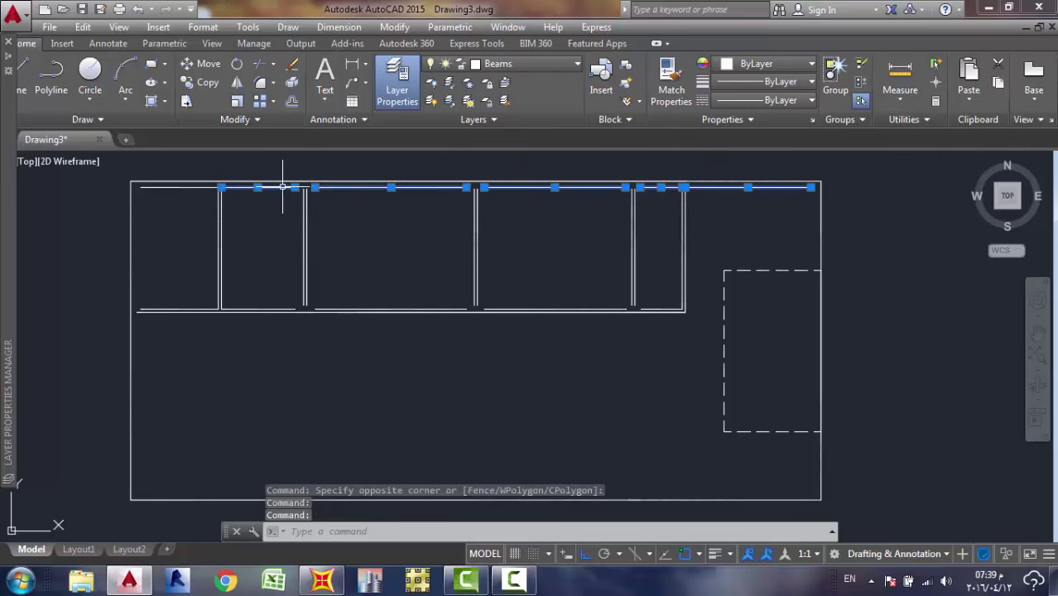
left_click(208, 187)
key("Delete")
left_click(449, 184)
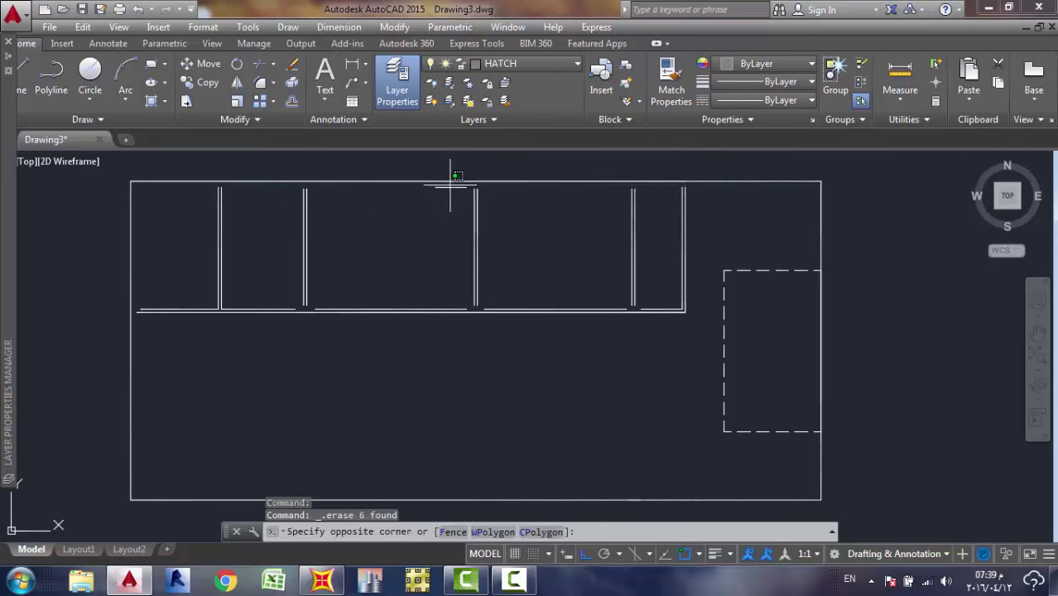
left_click(454, 202)
Erase one edge line from each of the four vertical interior beams between the upper outer beam and the horizontal interior beam.
left_click(479, 196)
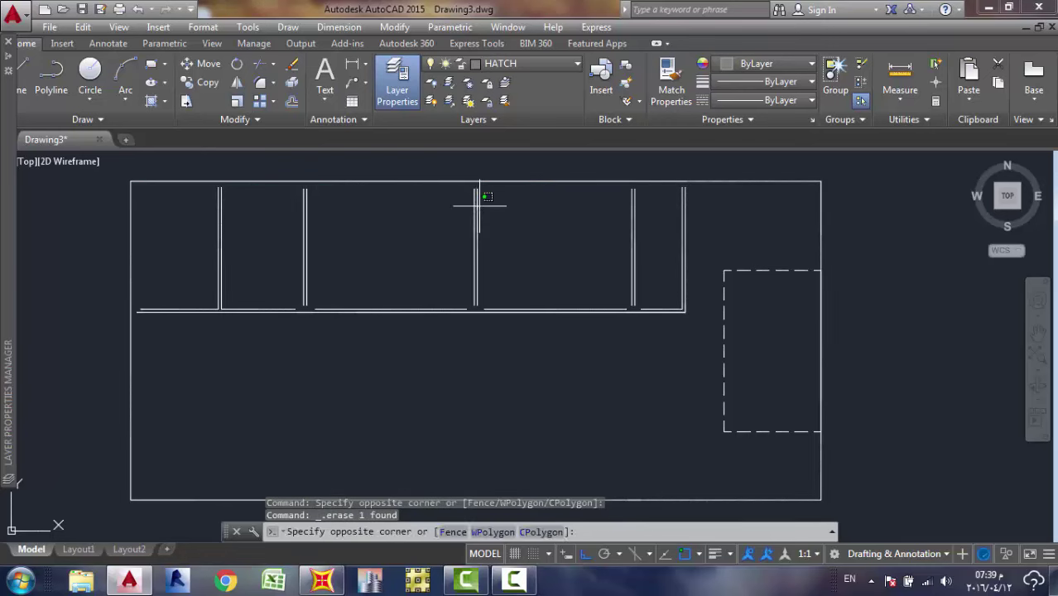
left_click(477, 205)
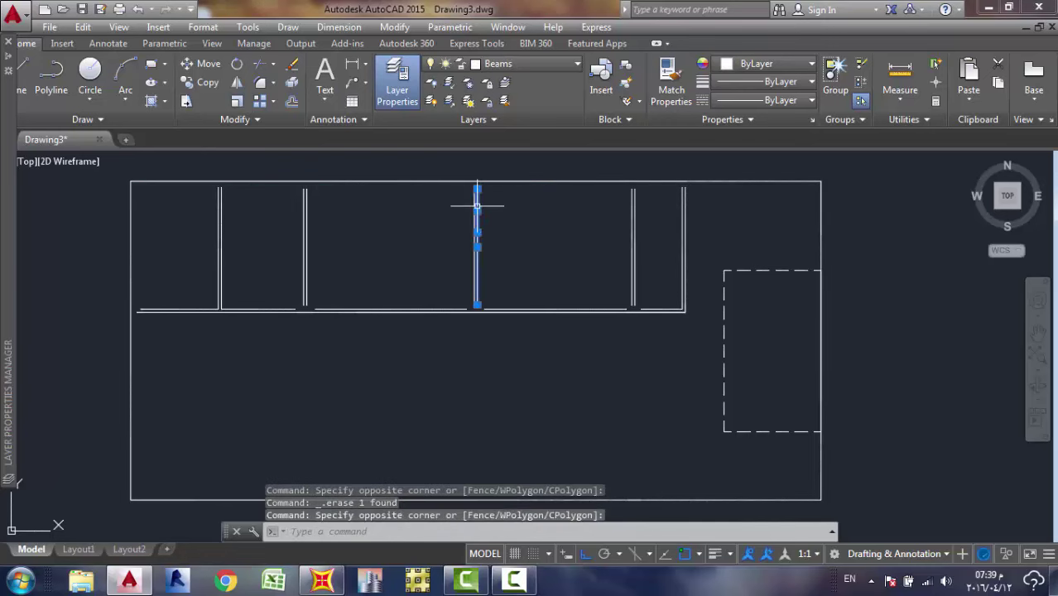
left_click(635, 207)
scroll(638, 200, "up", 5)
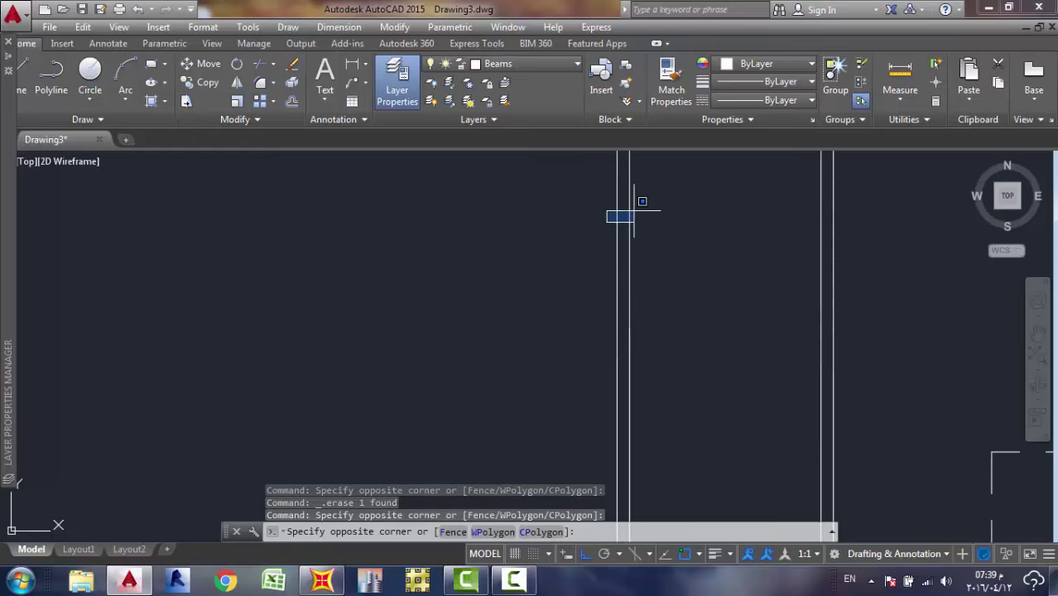
left_click(617, 216)
scroll(518, 252, "down", 8)
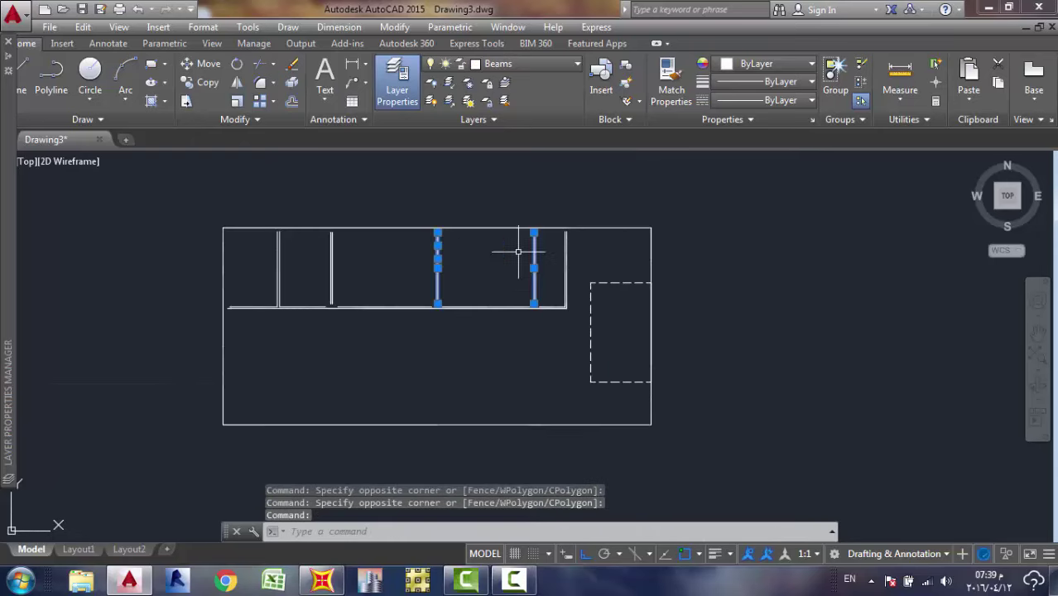
scroll(451, 273, "up", 6)
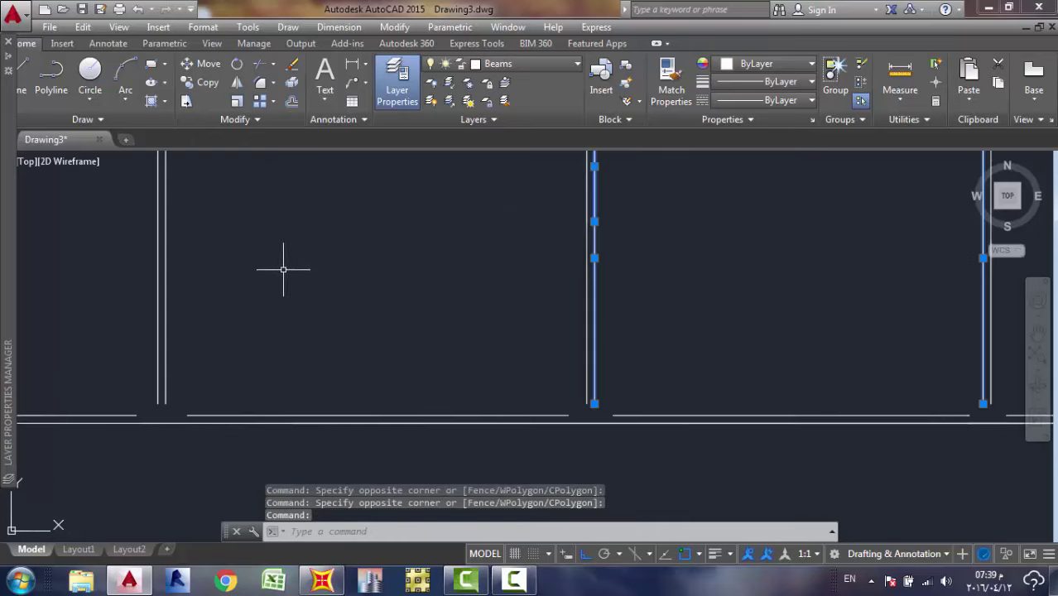
left_click(167, 227)
scroll(240, 267, "down", 4)
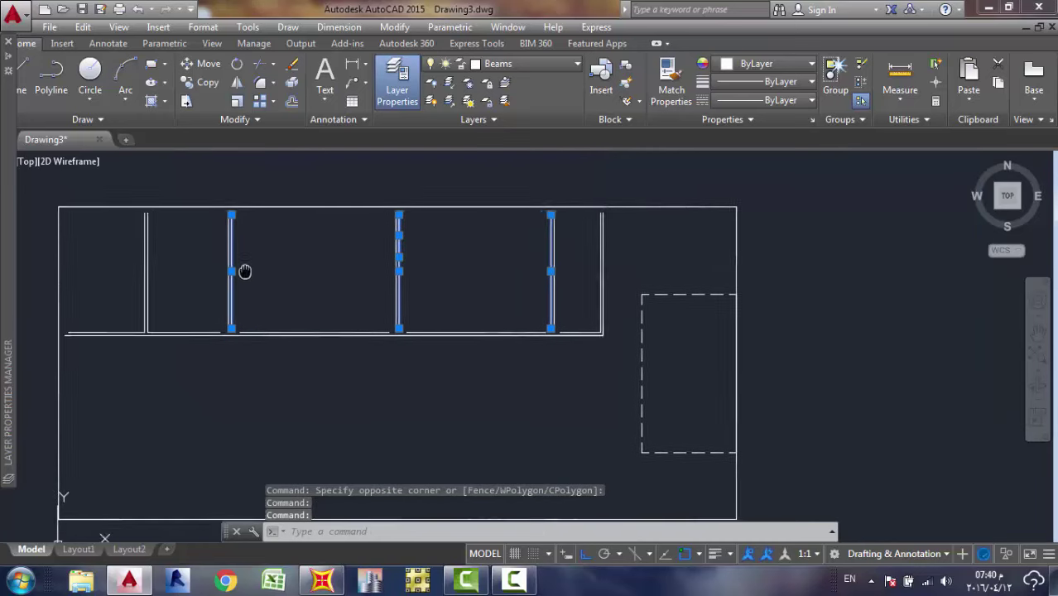
scroll(169, 268, "up", 2)
scroll(169, 268, "up", 2)
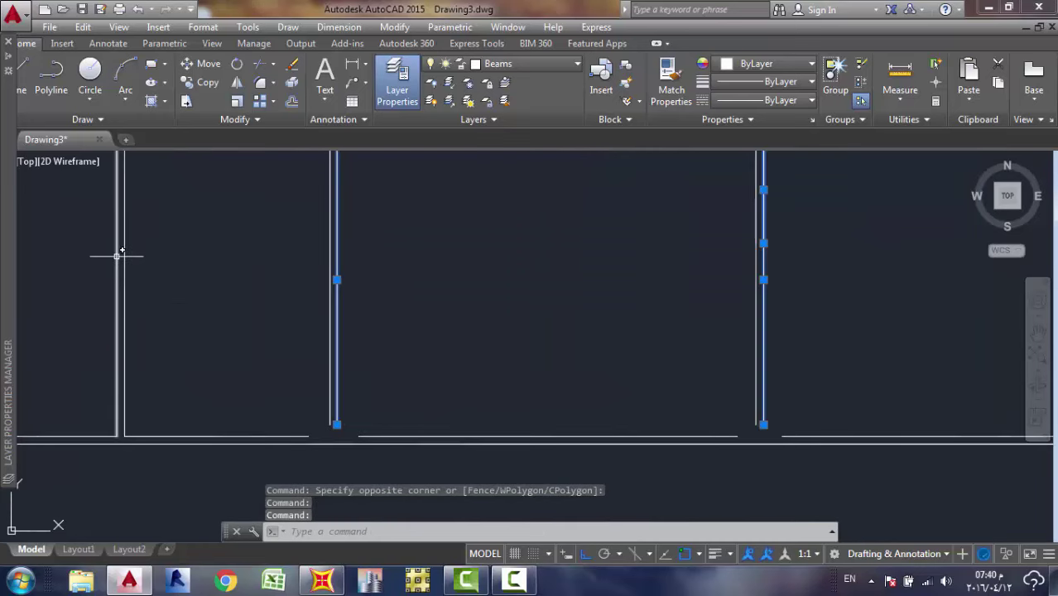
left_click(119, 249)
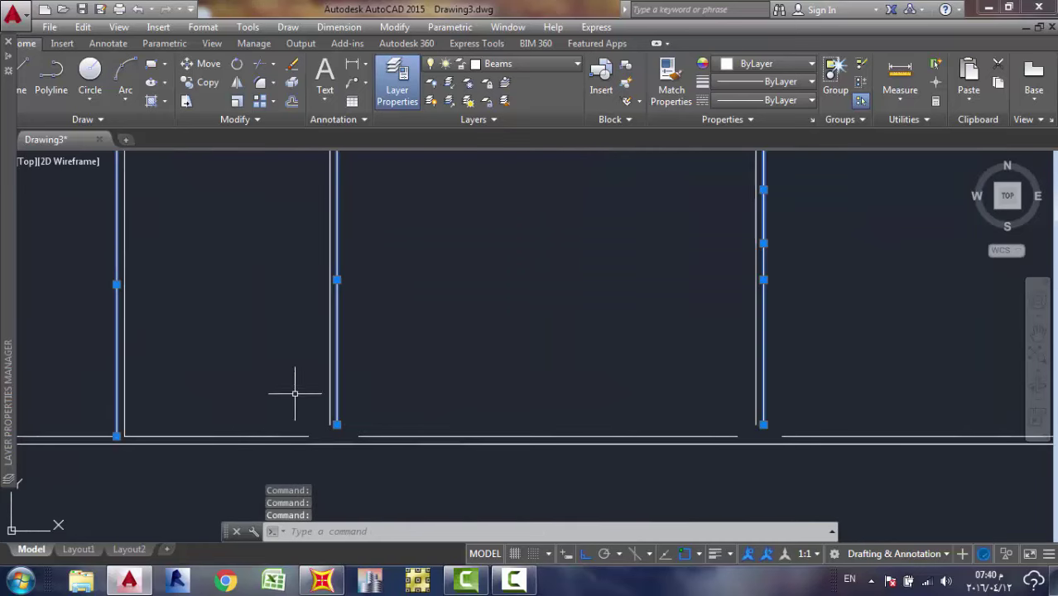
scroll(246, 397, "down", 2)
key("Delete")
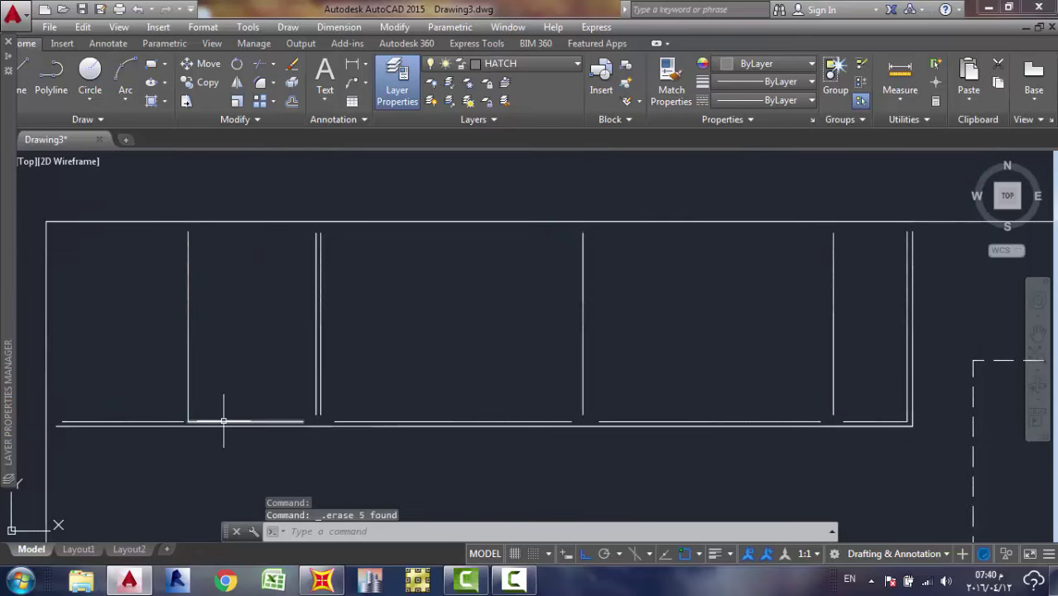
Erase the upper edge segments of the horizontal interior beam, including the short leftover piece, and the inner line of its right-hand end beam.
left_click(225, 423)
left_click(642, 423)
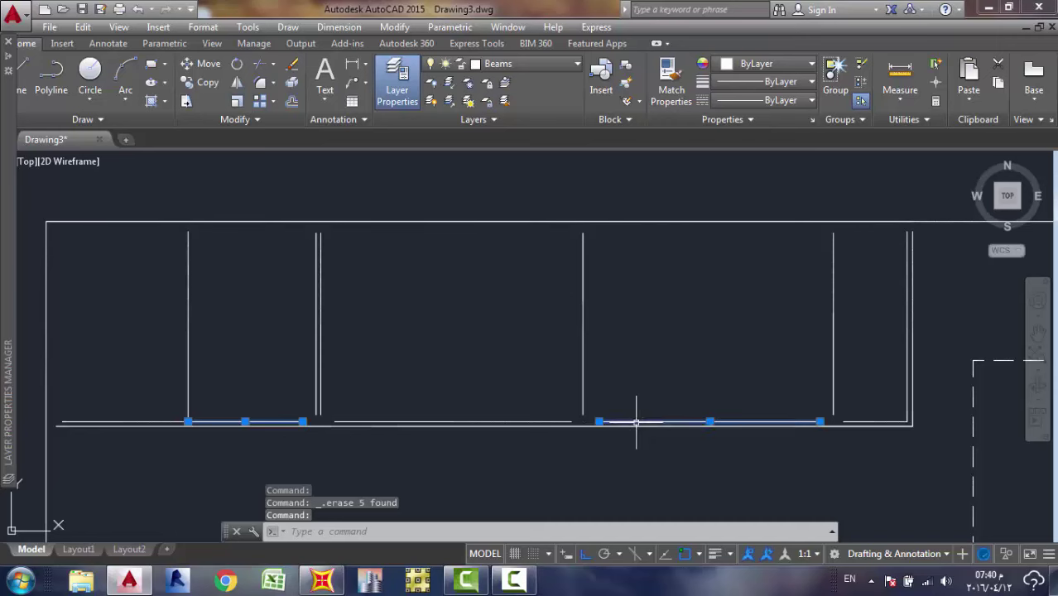
left_click(563, 422)
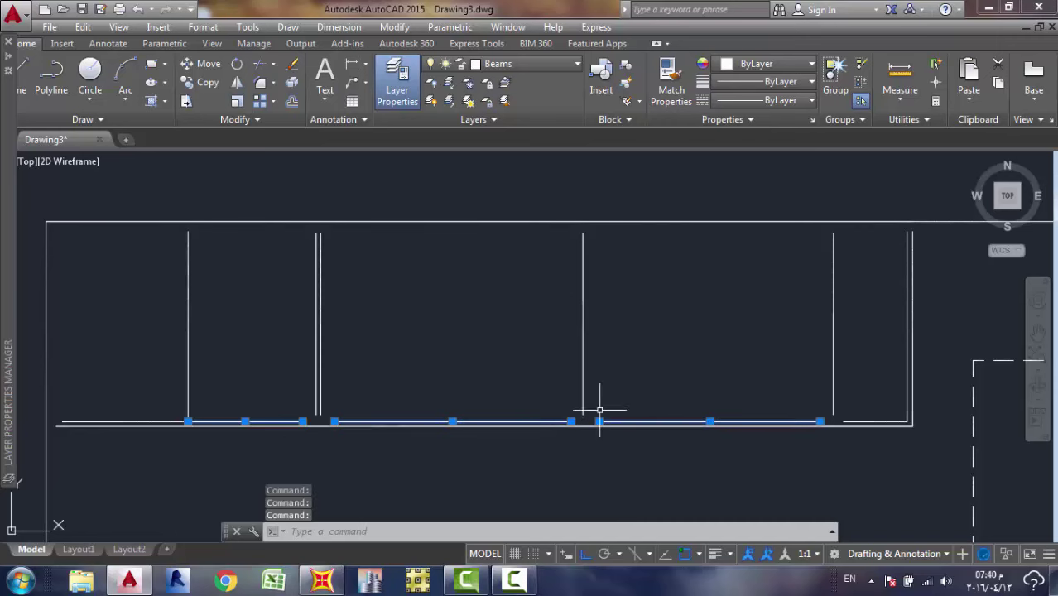
left_click(862, 421)
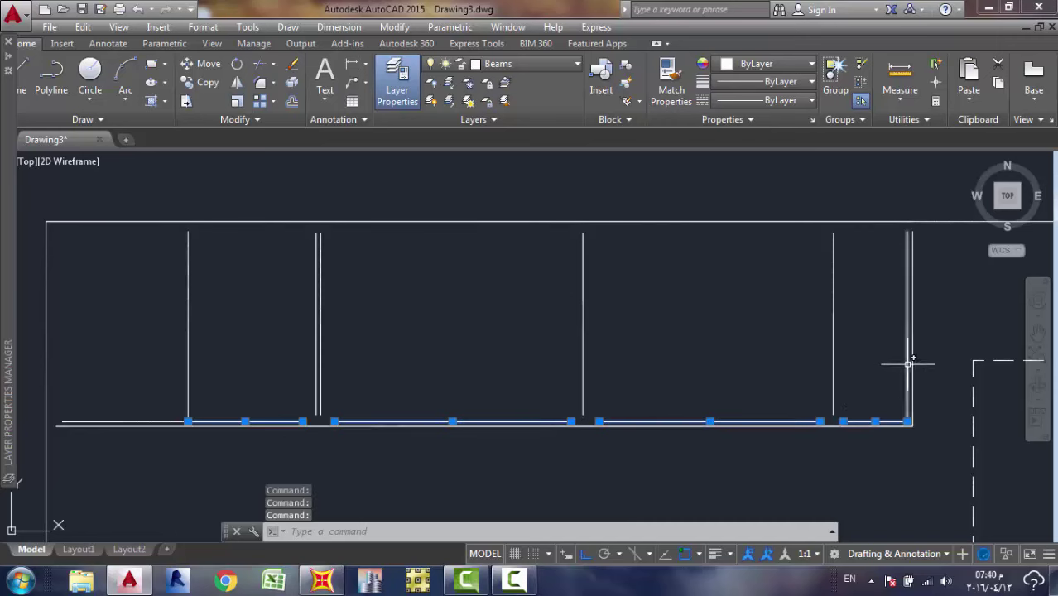
left_click(909, 359)
left_click(93, 421)
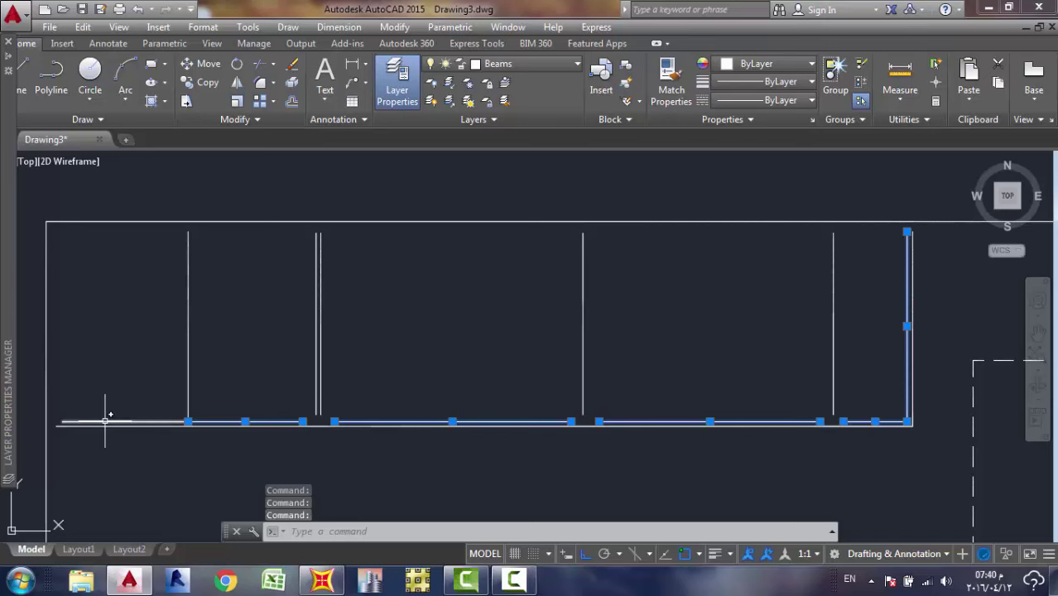
key("Delete")
scroll(83, 406, "up", 2)
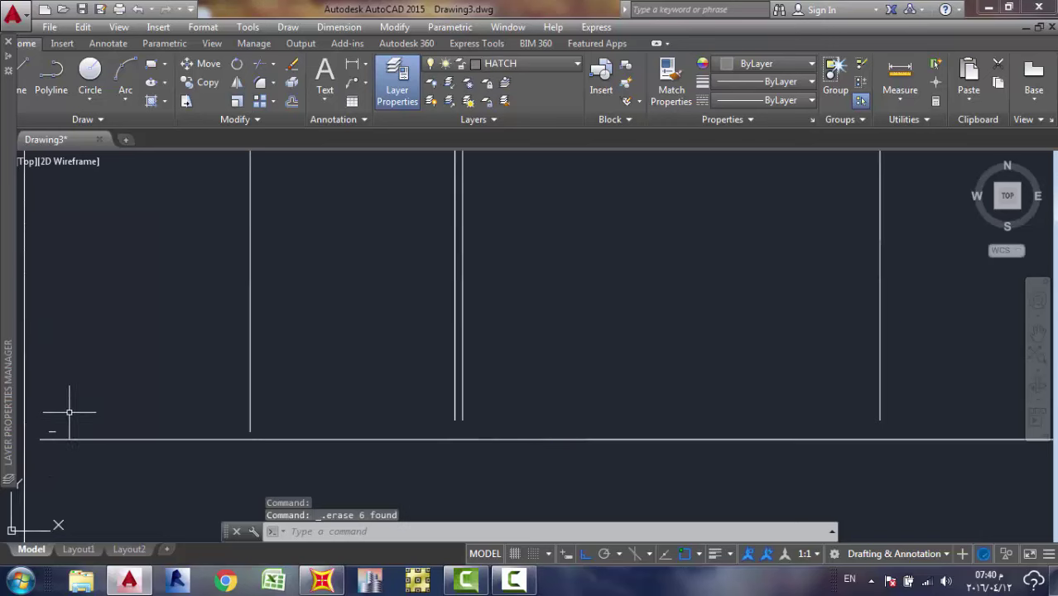
left_click(33, 439)
key("Delete")
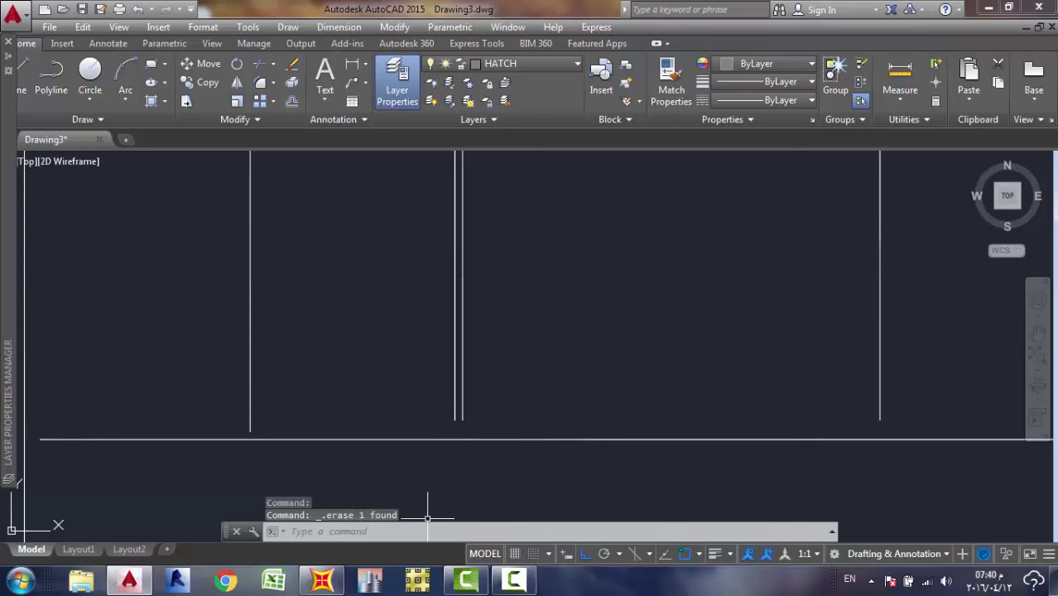
left_click(513, 579)
left_click(990, 506)
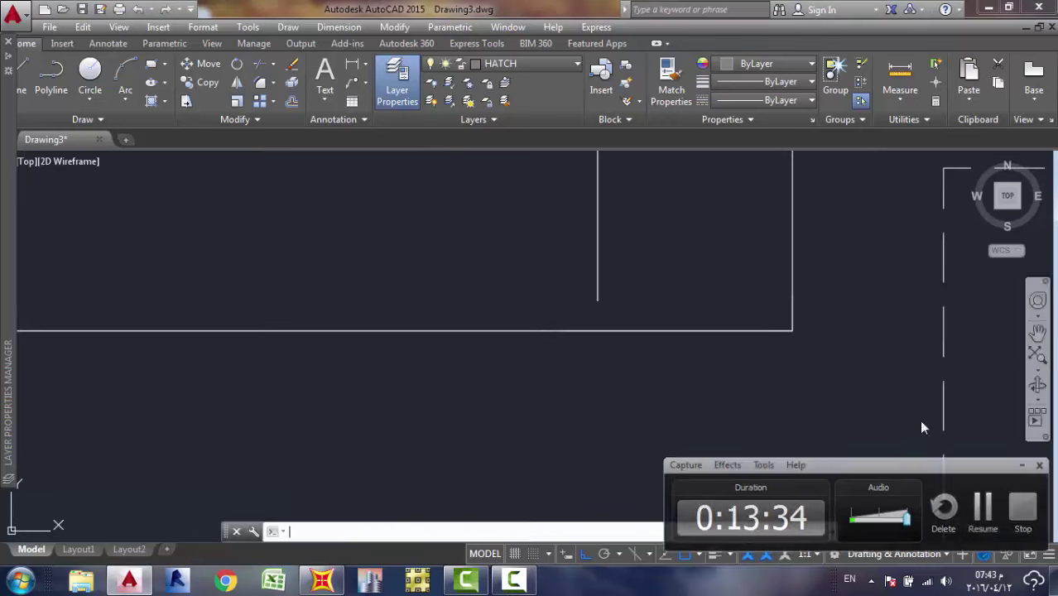
scroll(694, 323, "up", 4)
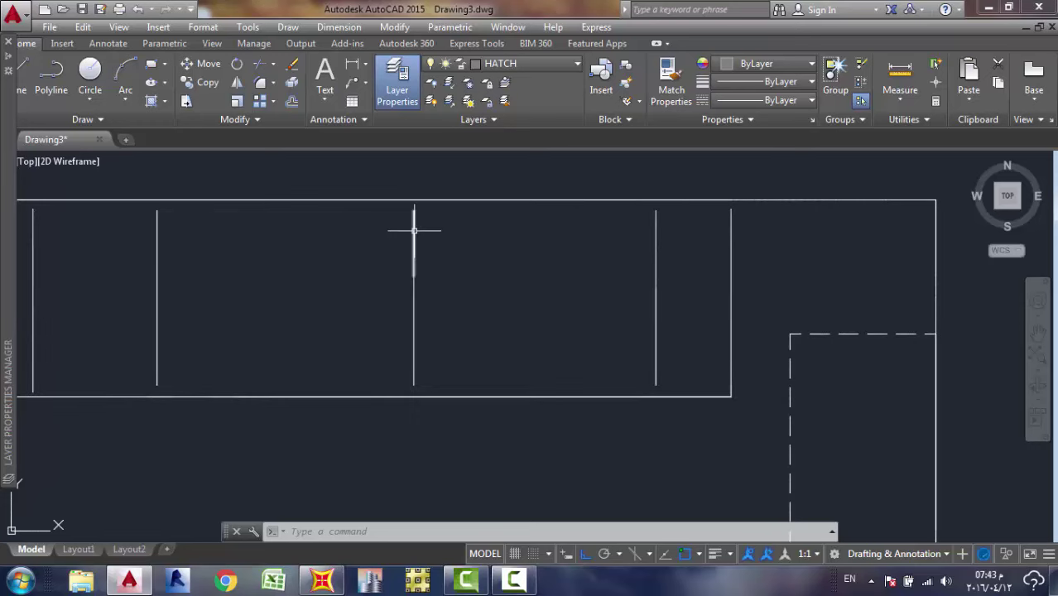
scroll(414, 230, "down", 4)
scroll(300, 275, "up", 6)
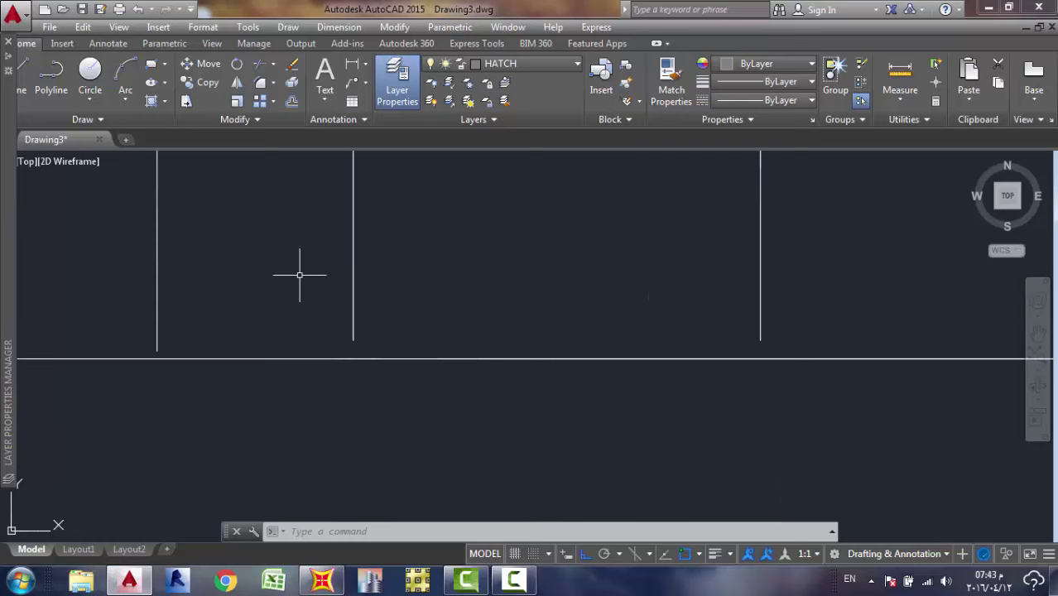
middle_click_drag(276, 296, 370, 306)
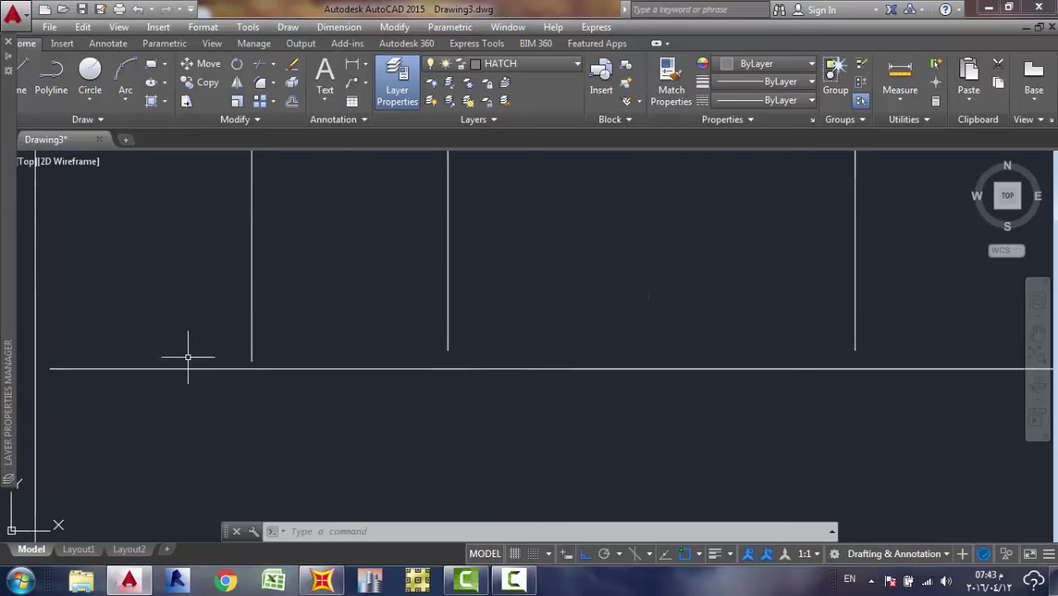
scroll(312, 326, "down", 4)
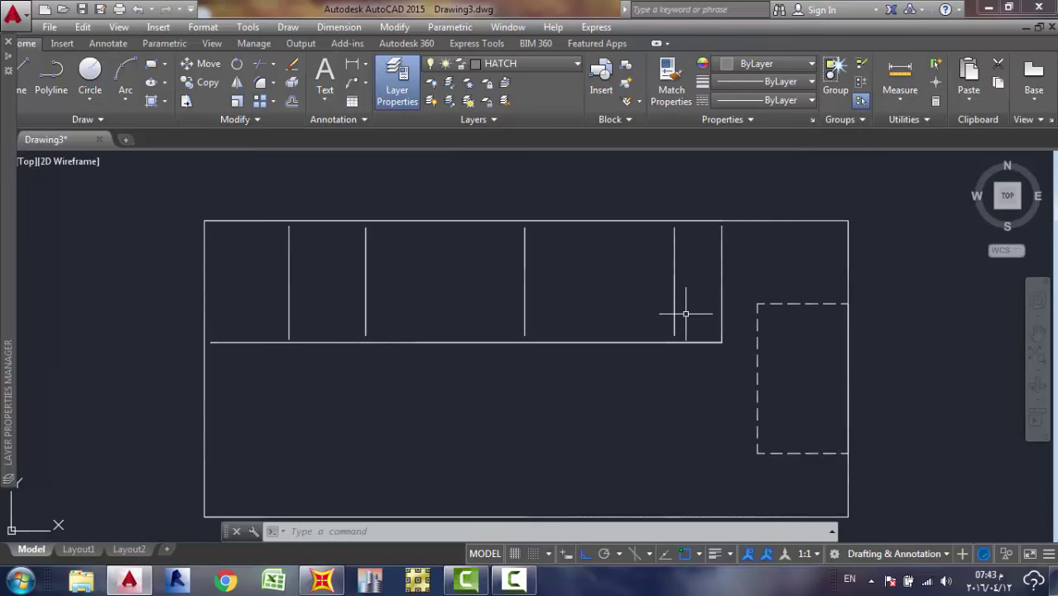
Turn all layers back on with LAYON so the columns are displayed together with the single-line beams.
scroll(744, 295, "down", 5)
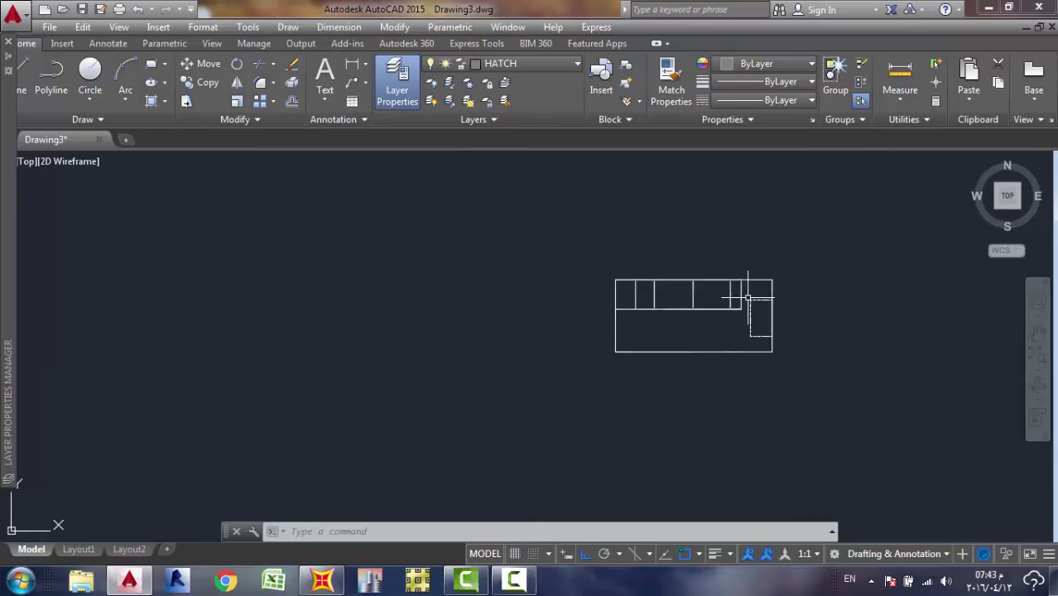
middle_click_drag(745, 296, 590, 296)
key("ctrl+a")
scroll(721, 282, "down", 5)
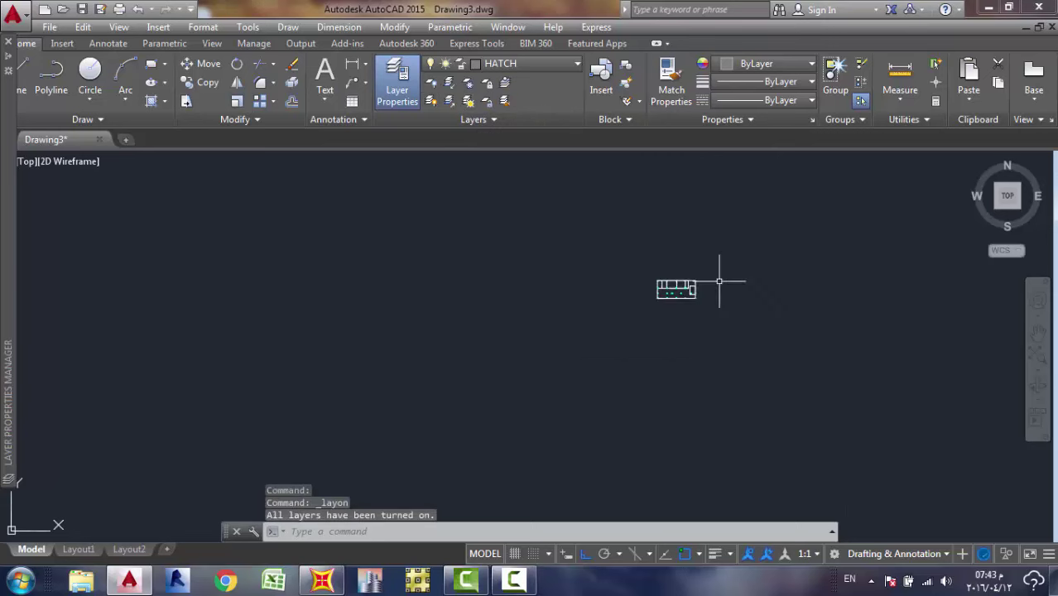
mouse_move(717, 283)
middle_mouse_down()
mouse_move(529, 293)
mouse_move(540, 288)
middle_mouse_up()
scroll(580, 282, "up", 6)
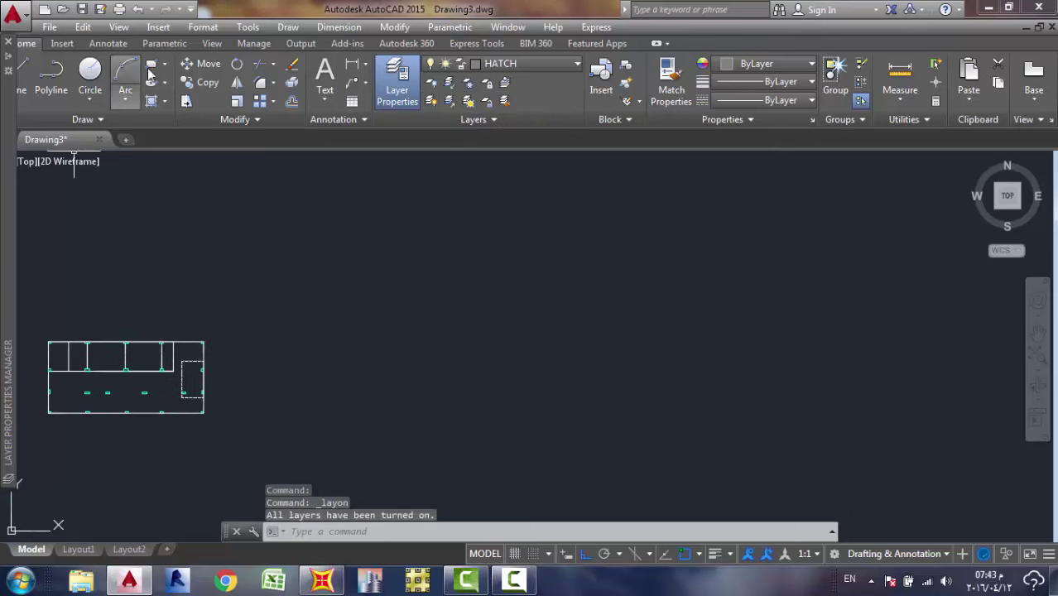
Draw a freehand-sized rectangle in the empty area to the right of the floor plan.
left_click(151, 64)
left_click(449, 265)
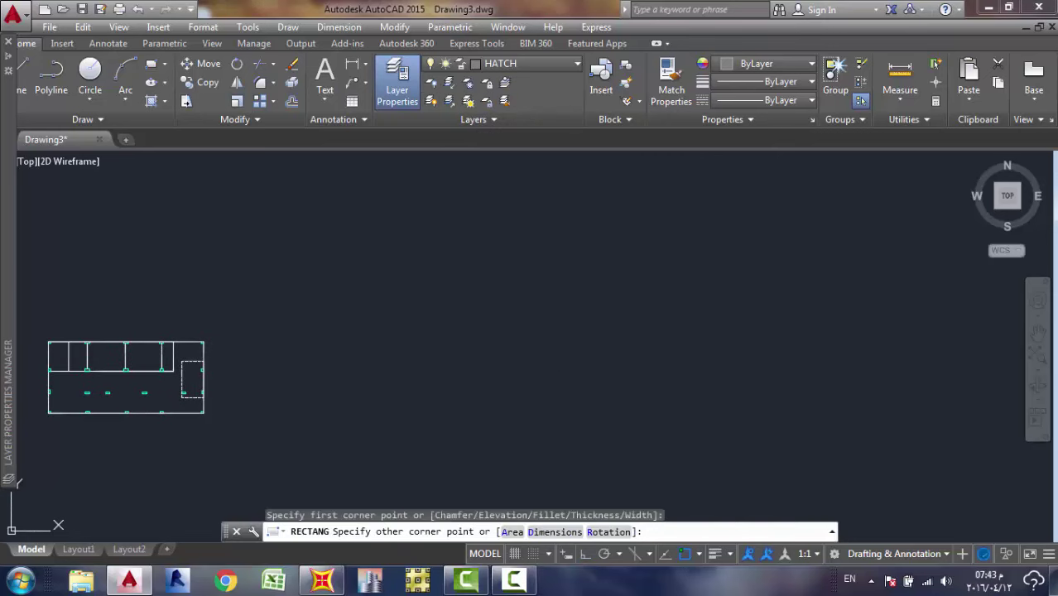
left_click(559, 339)
key("Escape")
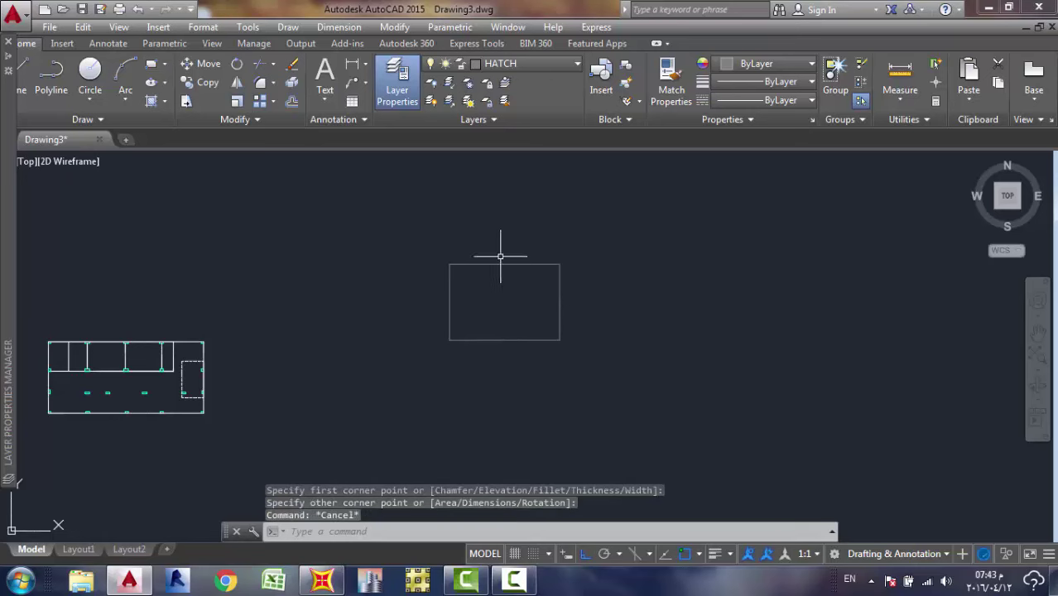
Draw a vertical line through the middle of the rectangle, extending beyond its upper and lower edges.
type("l")
key("Return")
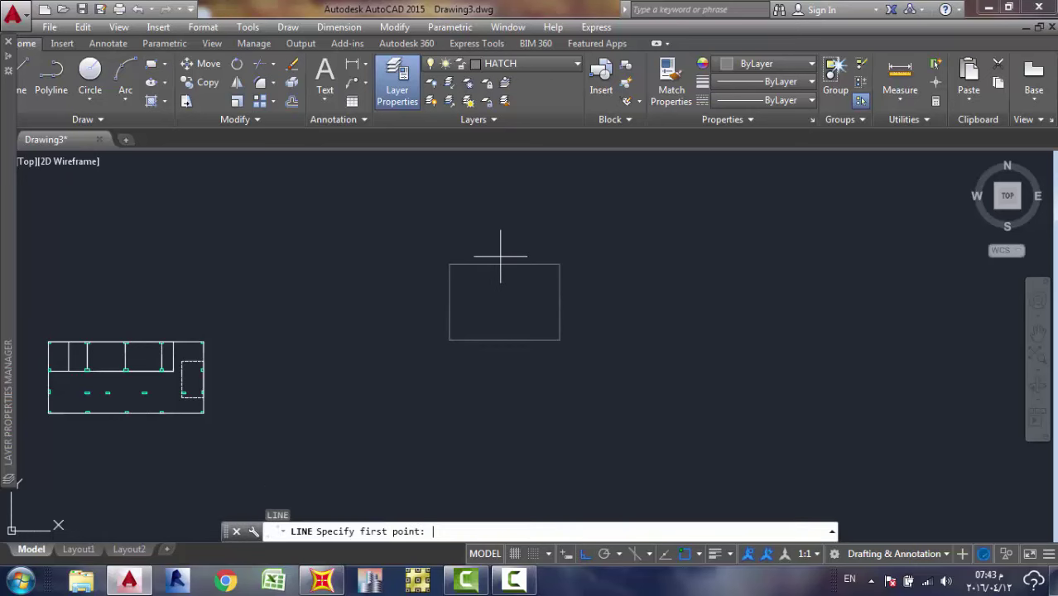
left_click(508, 199)
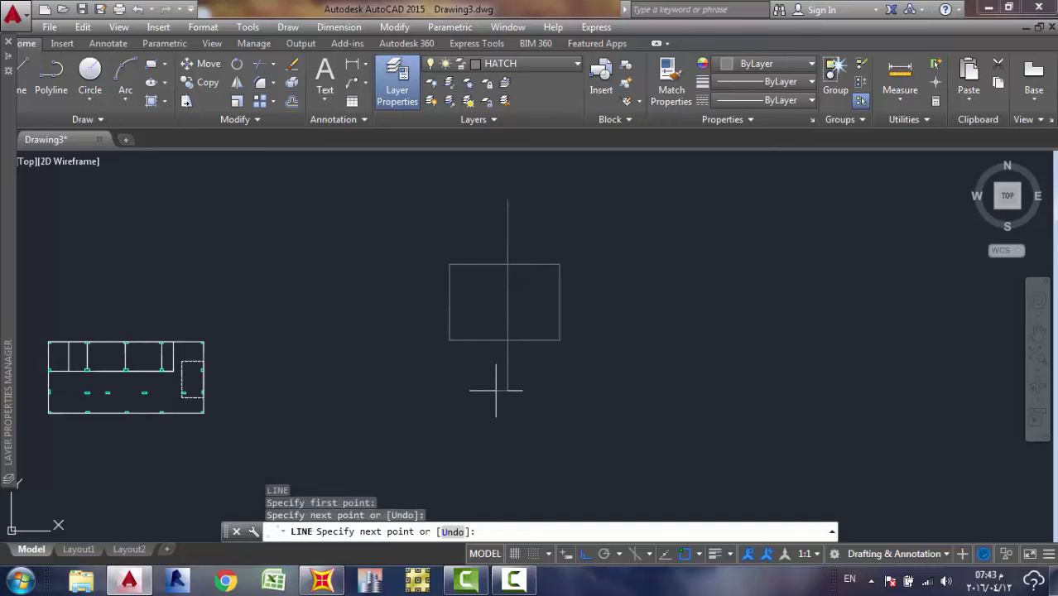
key("Escape")
Draw a horizontal line through the middle of the rectangle, extending beyond its side edges and crossing the vertical line.
type("l")
key("Return")
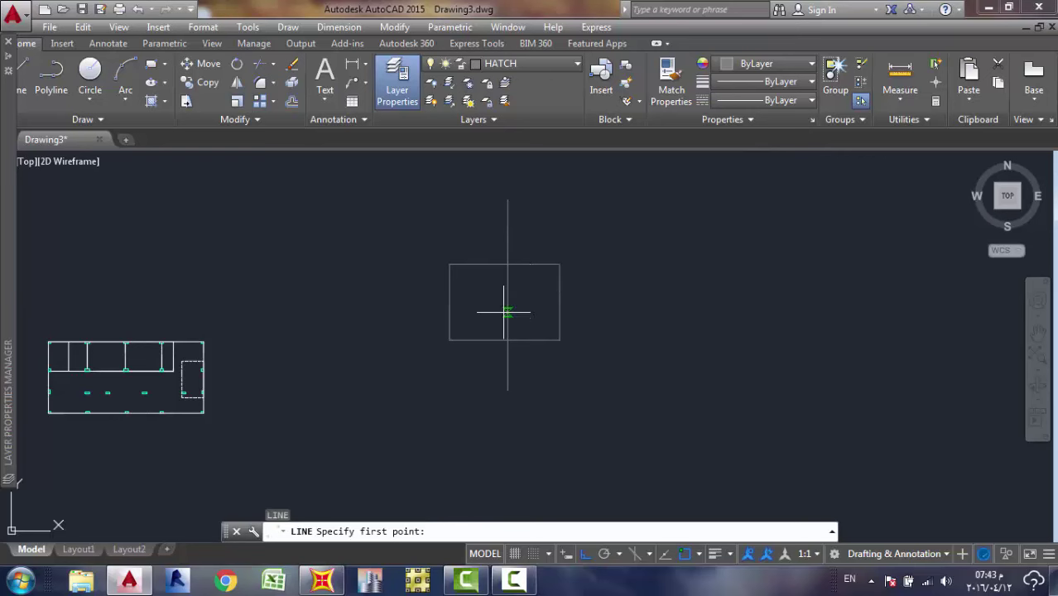
left_click(625, 295)
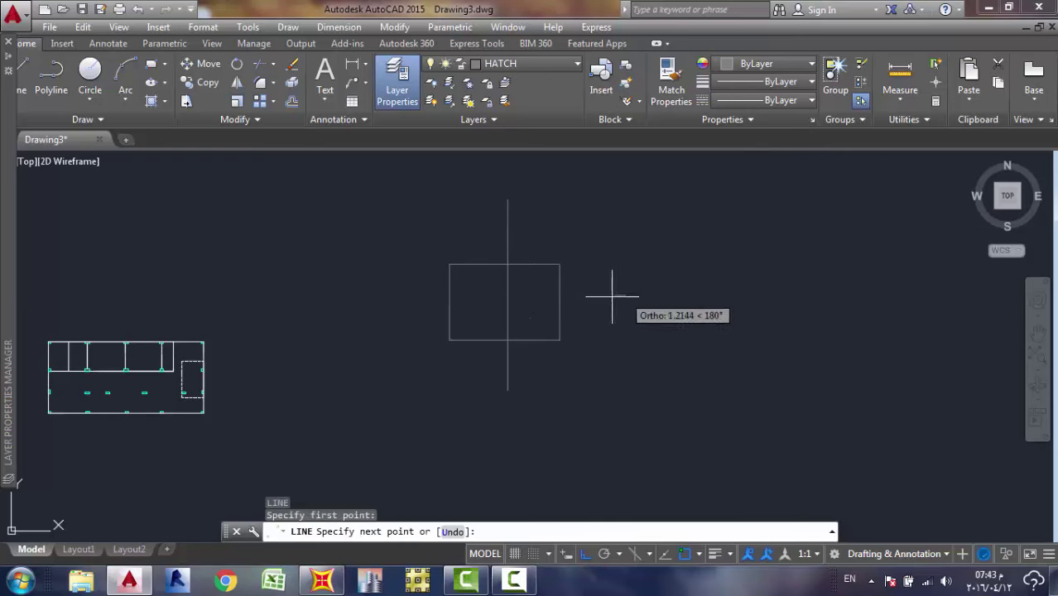
key("Escape")
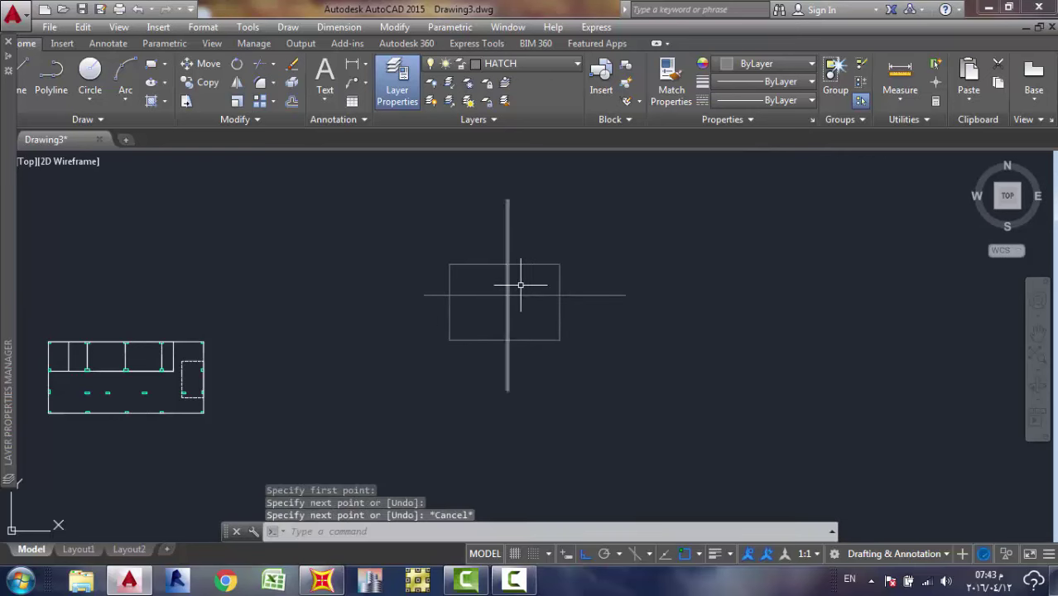
scroll(497, 294, "up", 8)
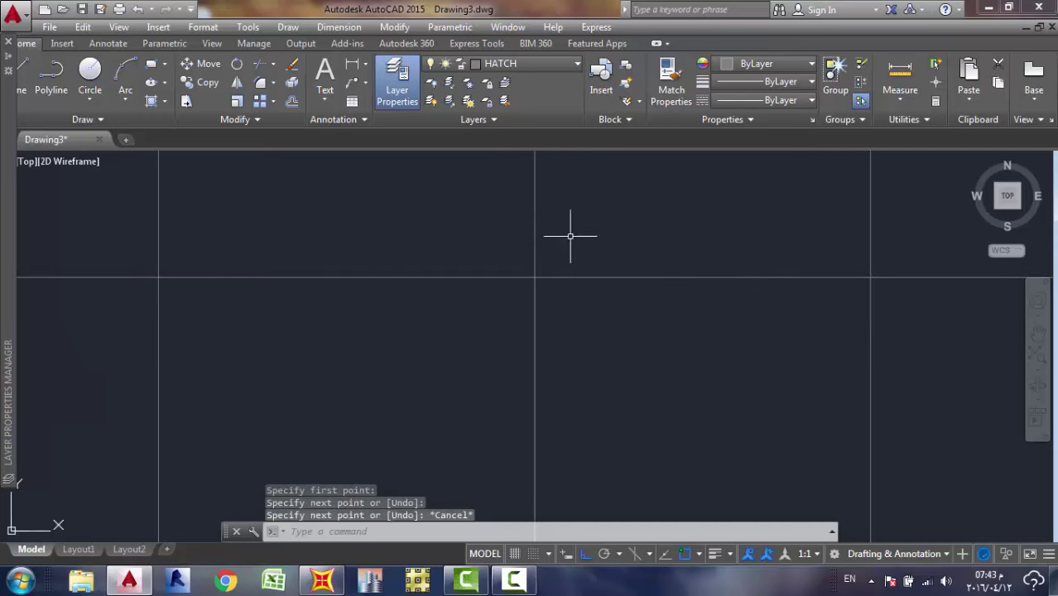
scroll(570, 236, "down", 5)
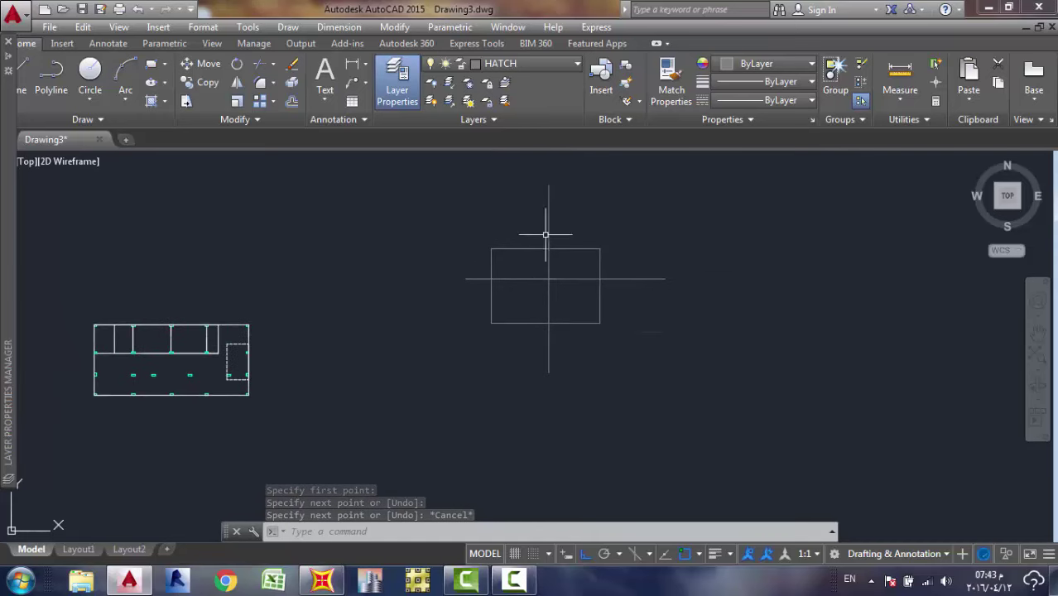
Place a point object at the intersection of the vertical and horizontal lines inside the rectangle.
type("po")
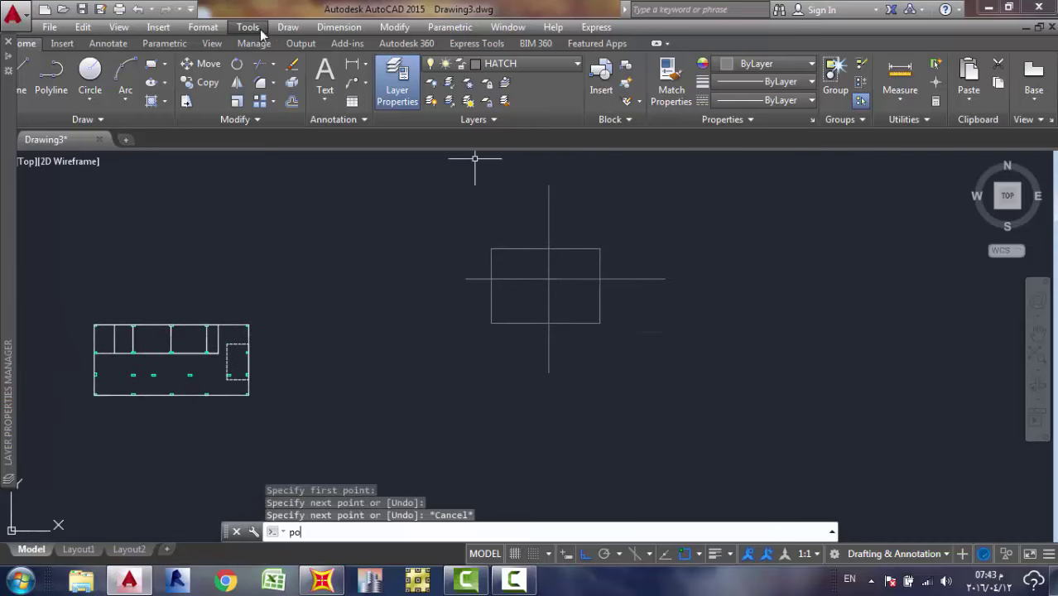
key("Return")
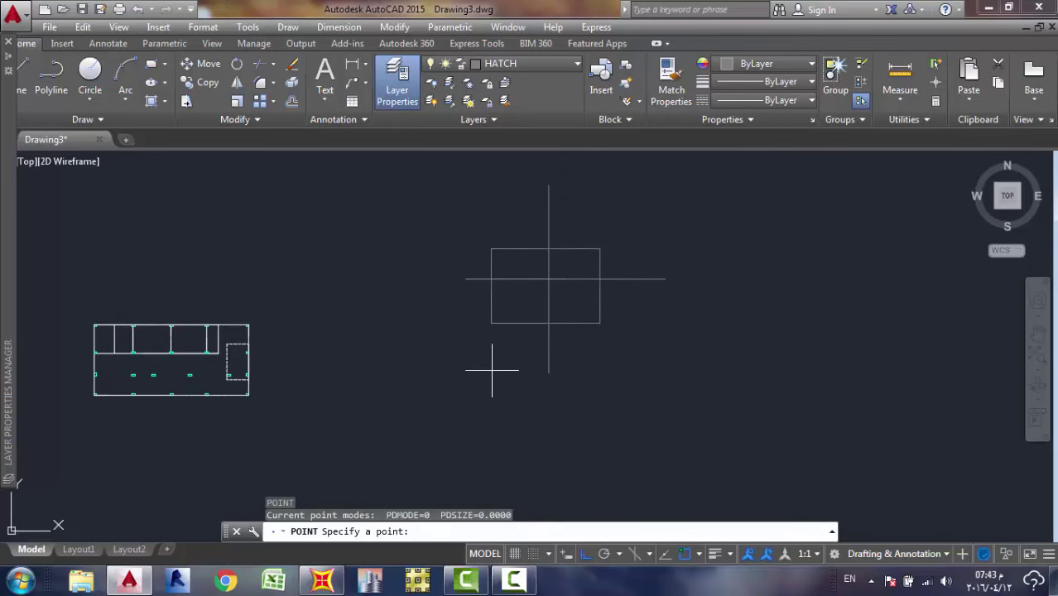
scroll(627, 296, "up", 4)
left_click(435, 251)
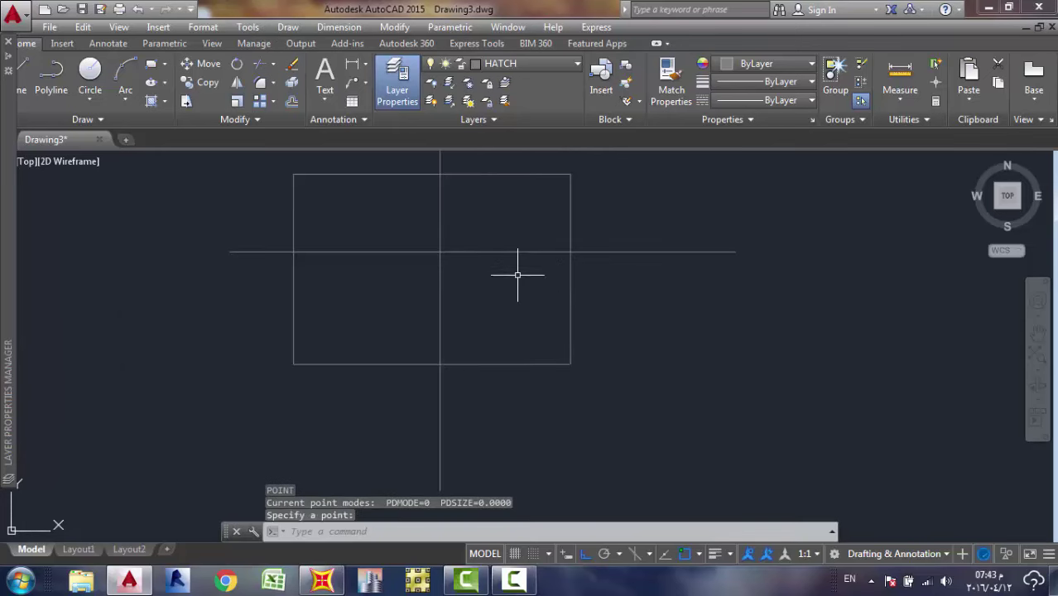
Change the point style to the circle with an X through it, keeping the size relative to the screen.
left_click(211, 26)
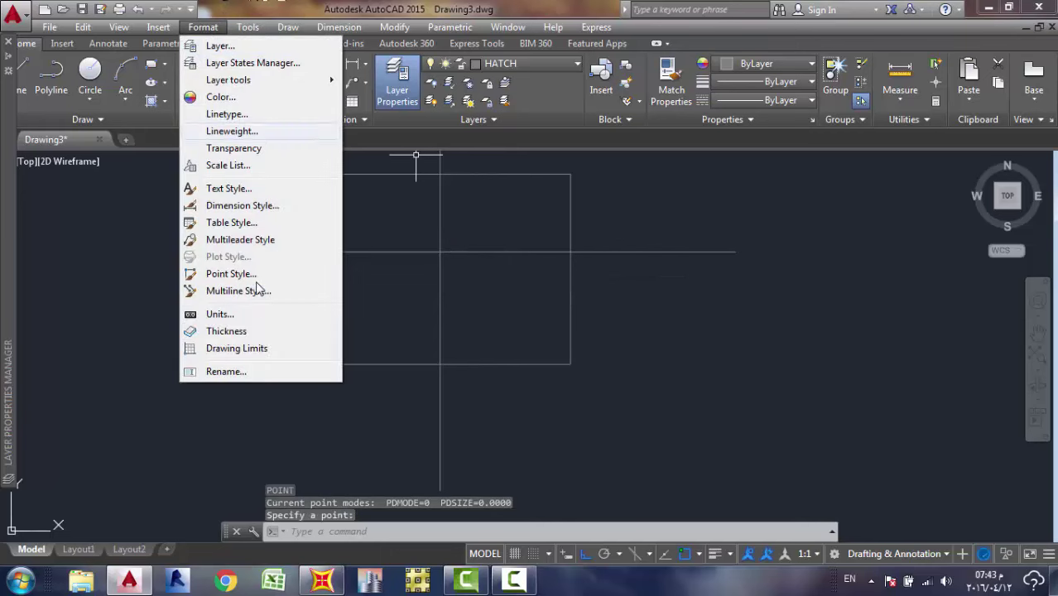
left_click(254, 278)
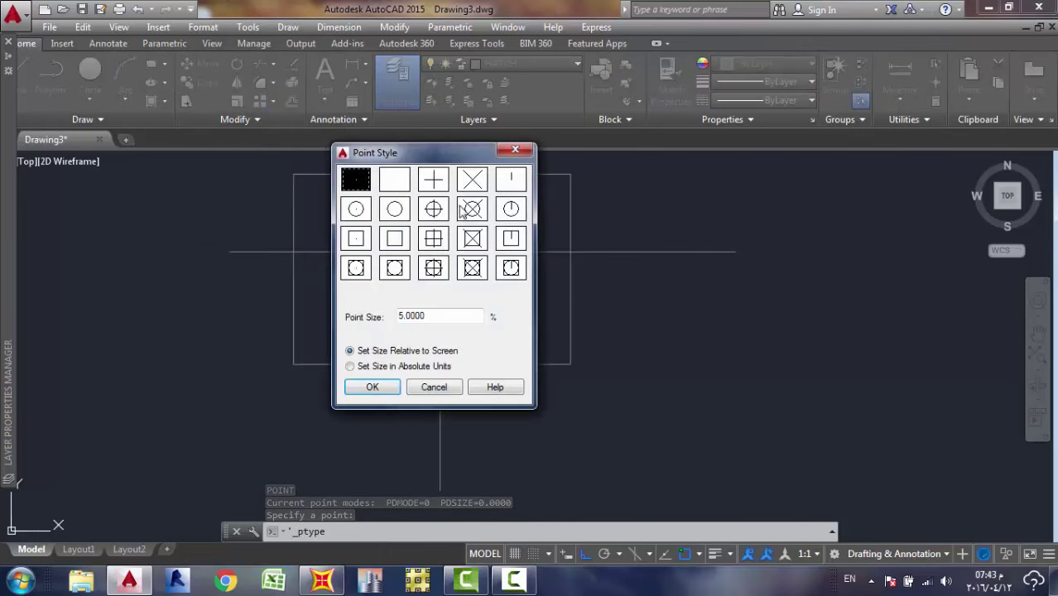
left_click(472, 208)
left_click(372, 391)
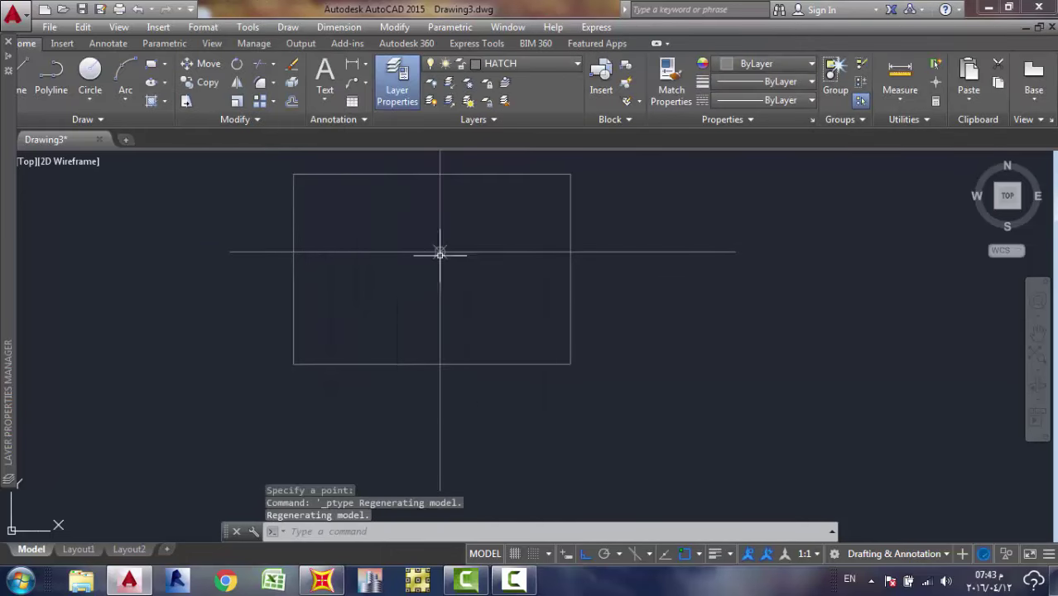
middle_click_drag(453, 258, 508, 387)
scroll(500, 381, "up", 2)
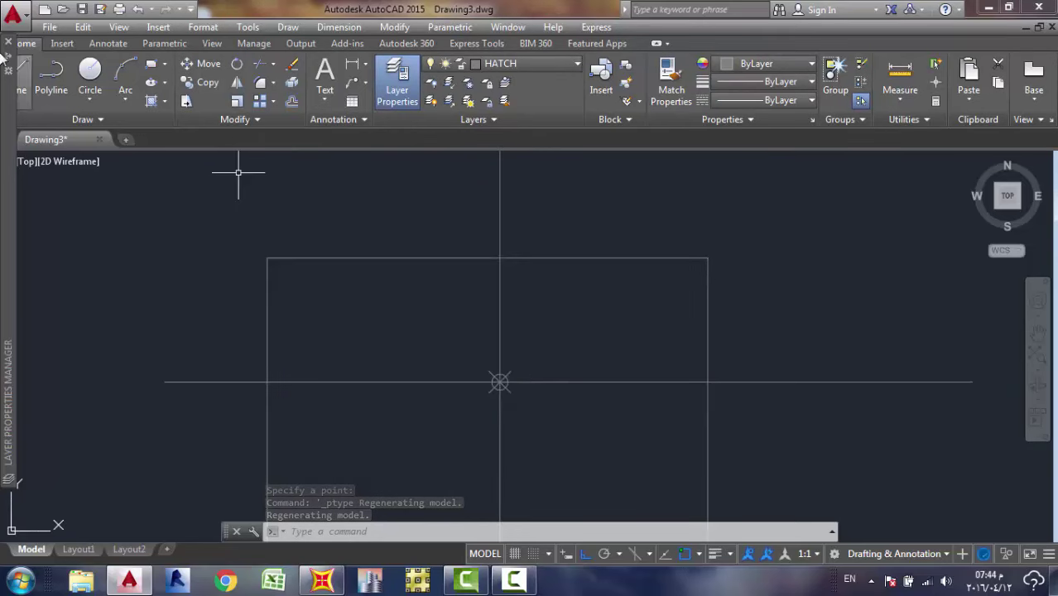
left_click(152, 102)
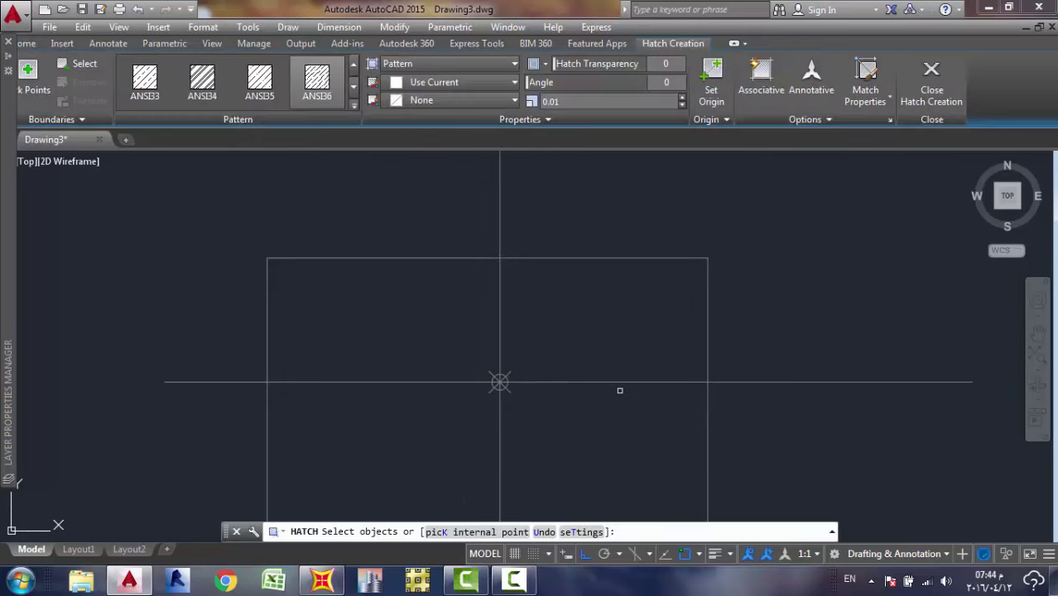
key("Escape")
key("Escape")
key("Escape")
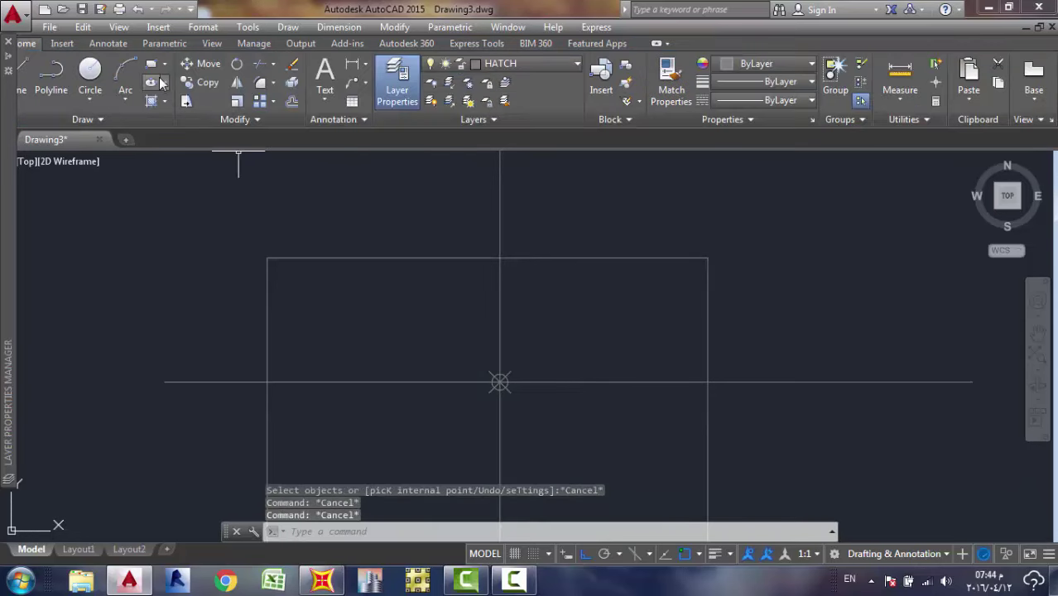
Draw a small rectangle from the point at the line crossing up into the upper-right quadrant.
left_click(151, 64)
scroll(514, 367, "up", 5)
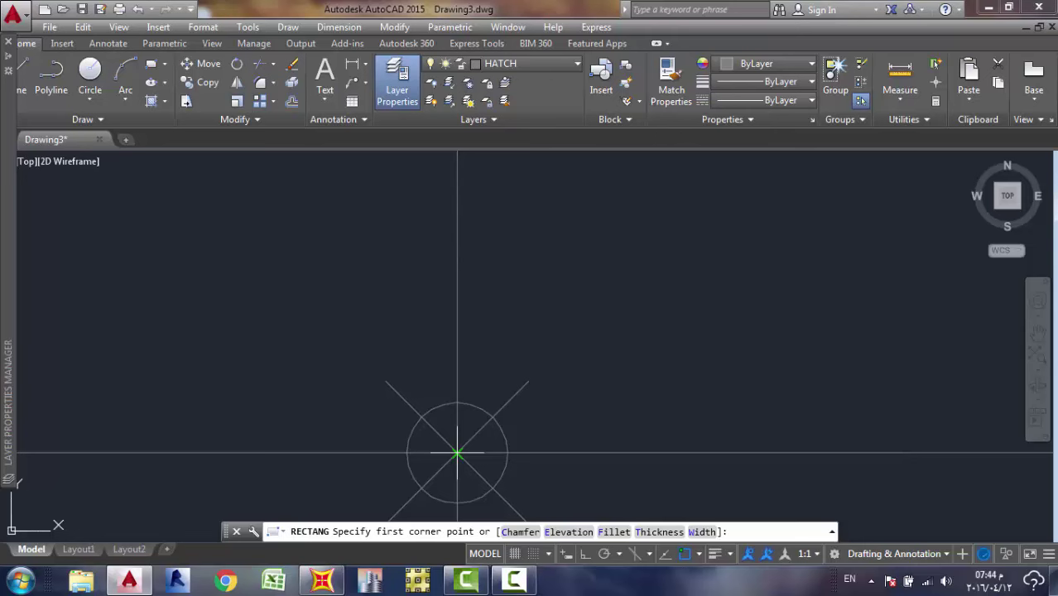
left_click(458, 454)
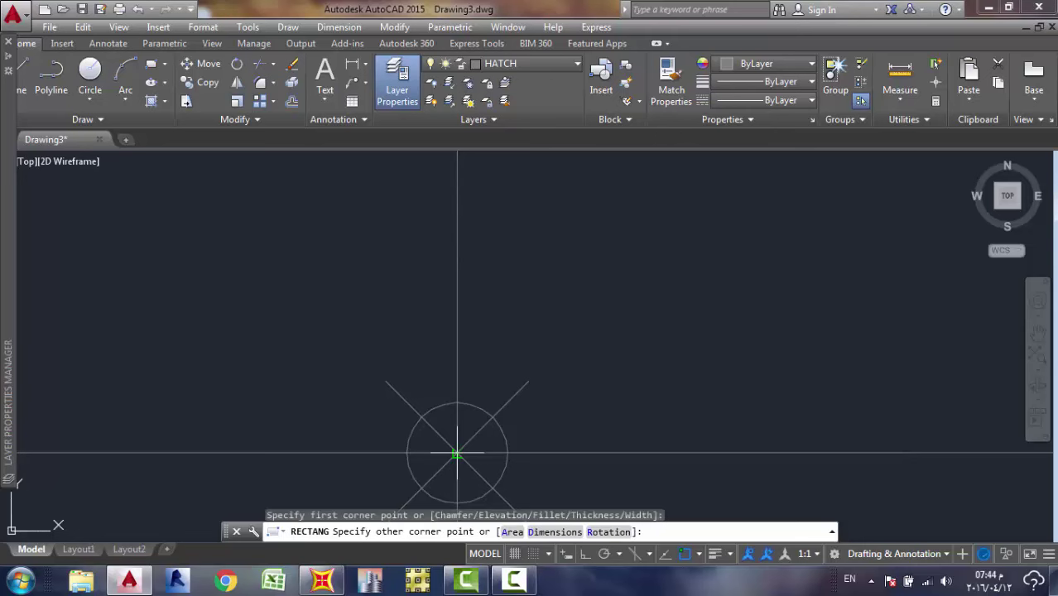
left_click(595, 307)
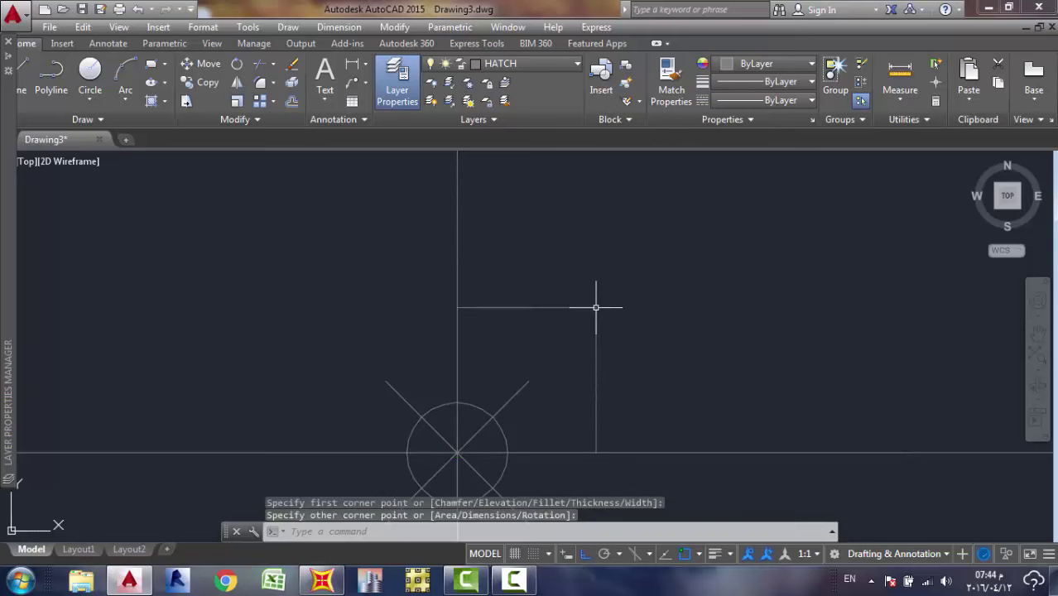
Set the color of the =coloumns layer to green (color 3).
left_click(520, 63)
left_click(487, 143)
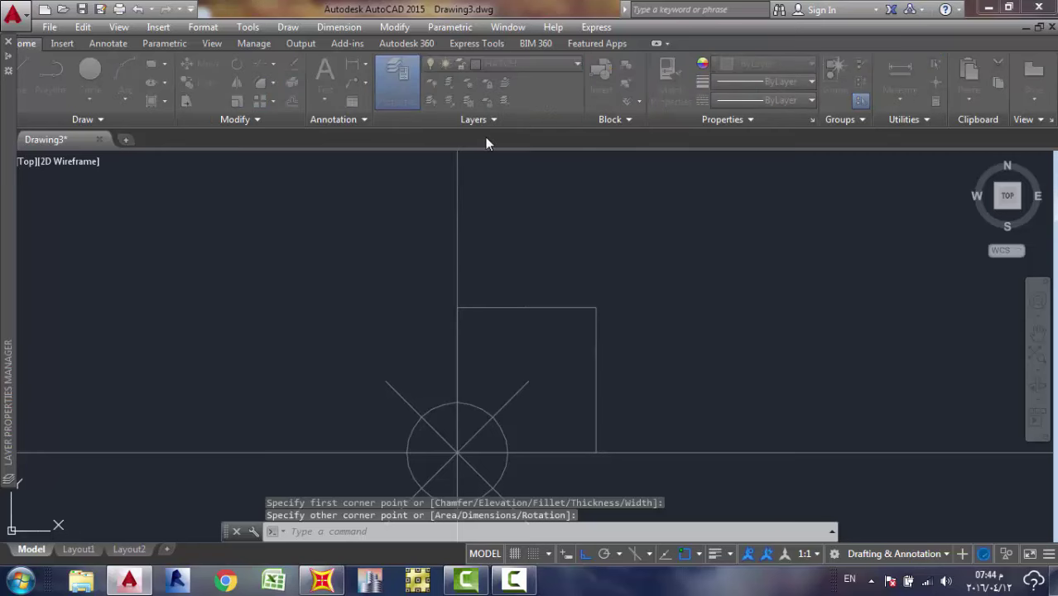
left_click(568, 405)
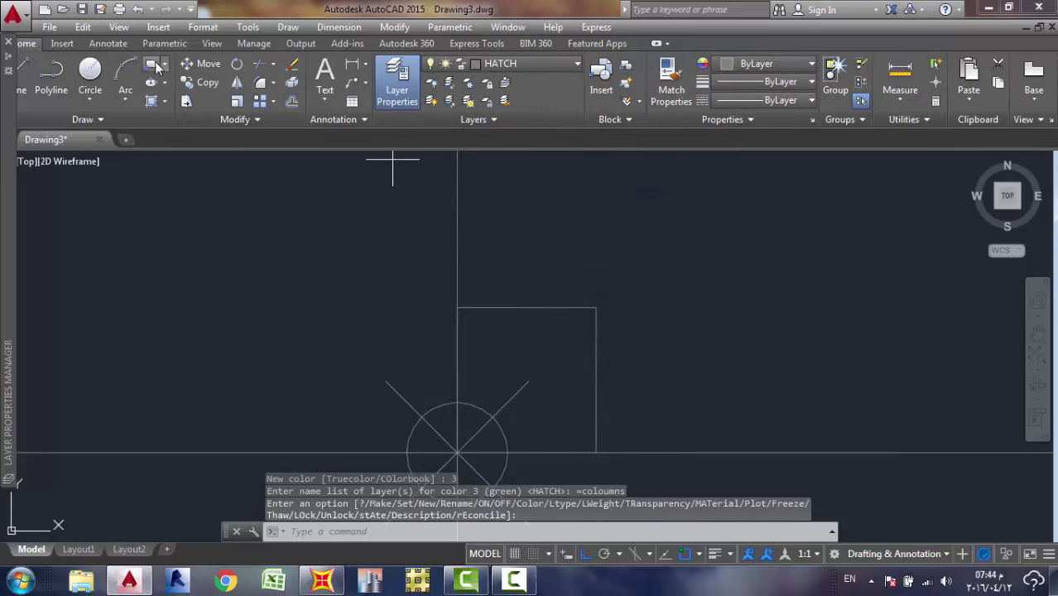
Draw a second small rectangle from the point into the upper-left quadrant, about level with the first one's upper edge.
left_click(153, 65)
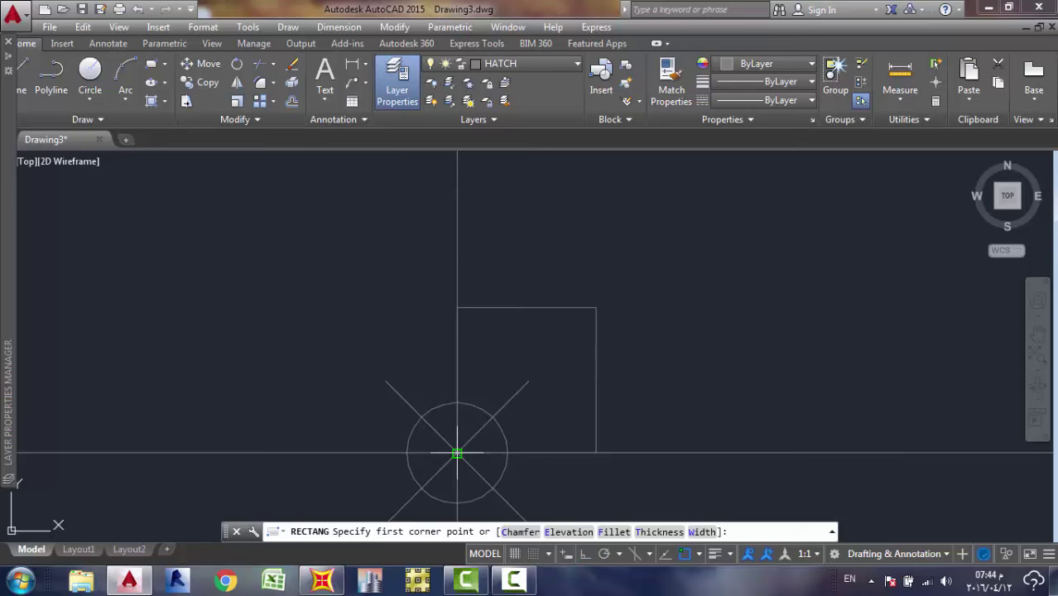
left_click(457, 454)
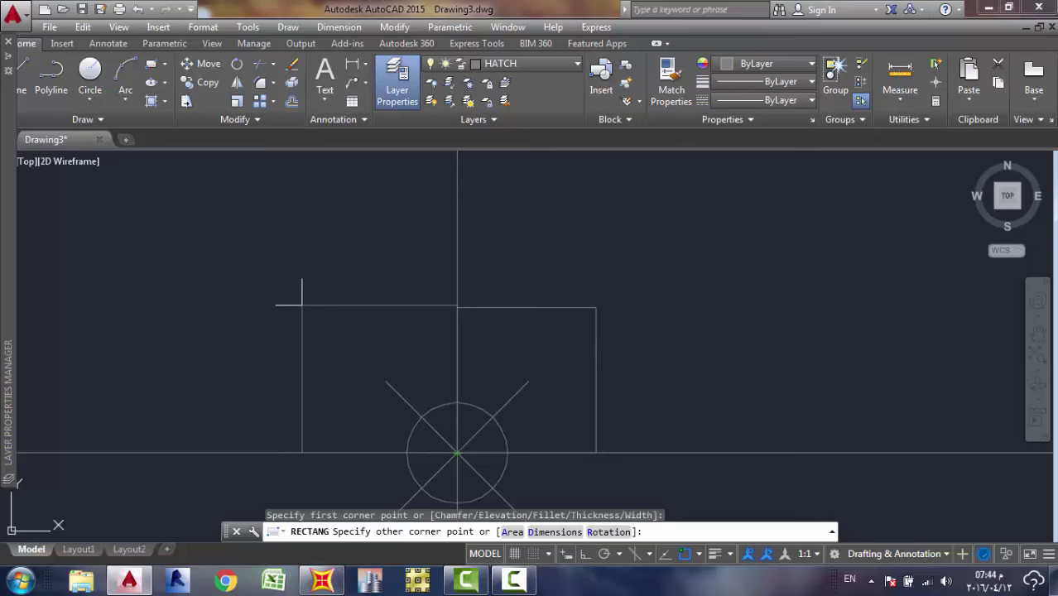
left_click(296, 308)
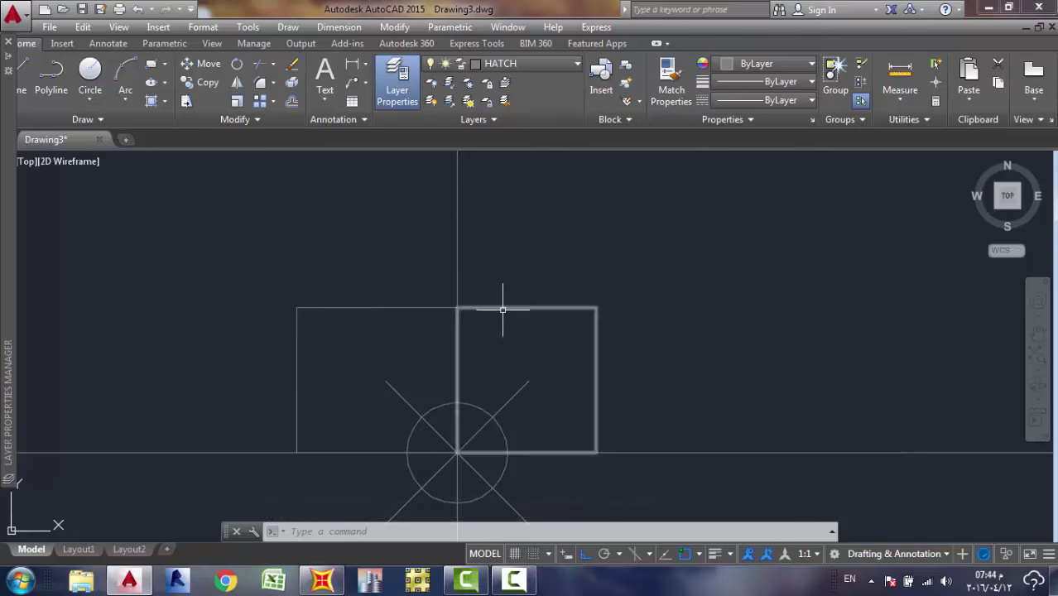
Examine how the two small rectangles meet at the point where the crossing lines intersect, close up and within the large rectangle.
scroll(457, 480, "up", 6)
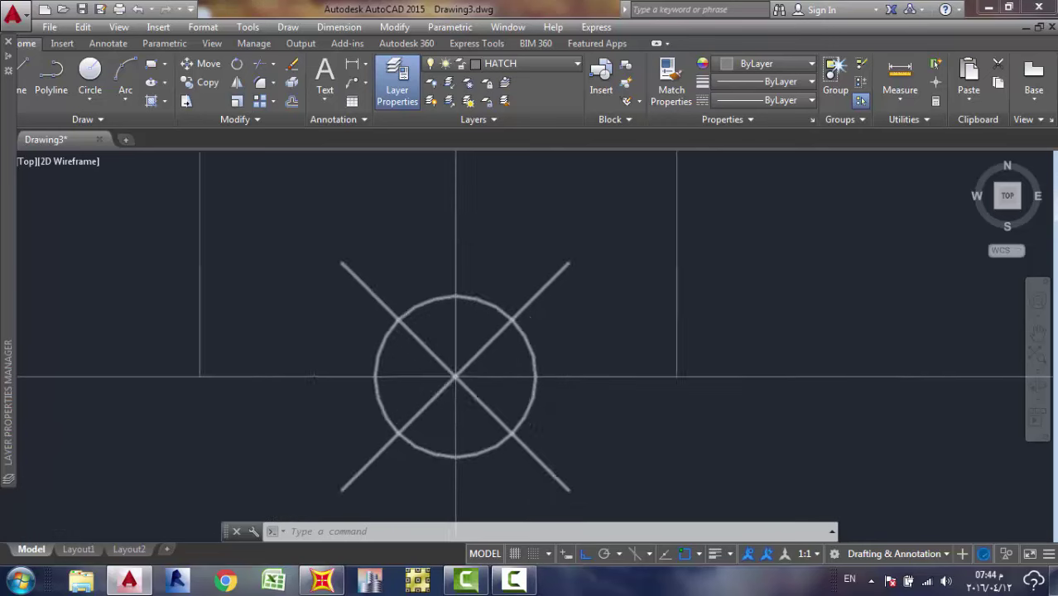
scroll(622, 255, "down", 8)
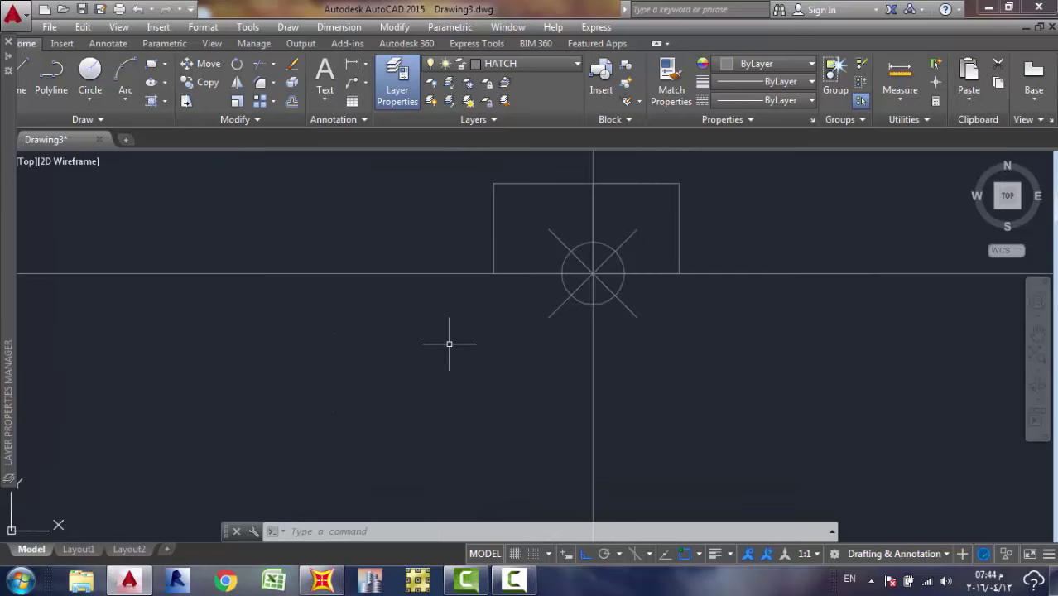
scroll(619, 272, "down", 6)
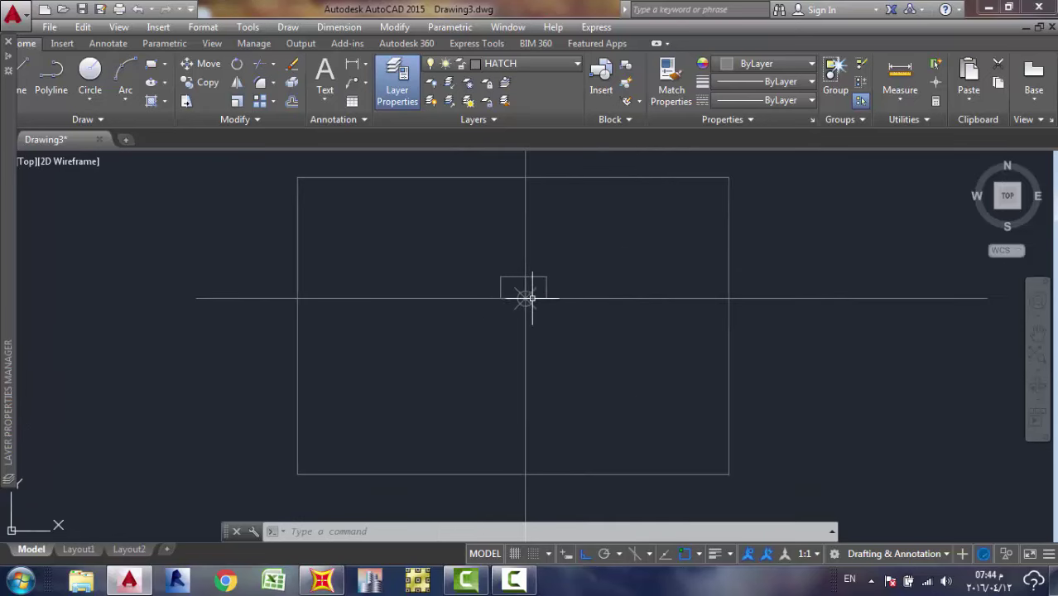
scroll(524, 296, "up", 6)
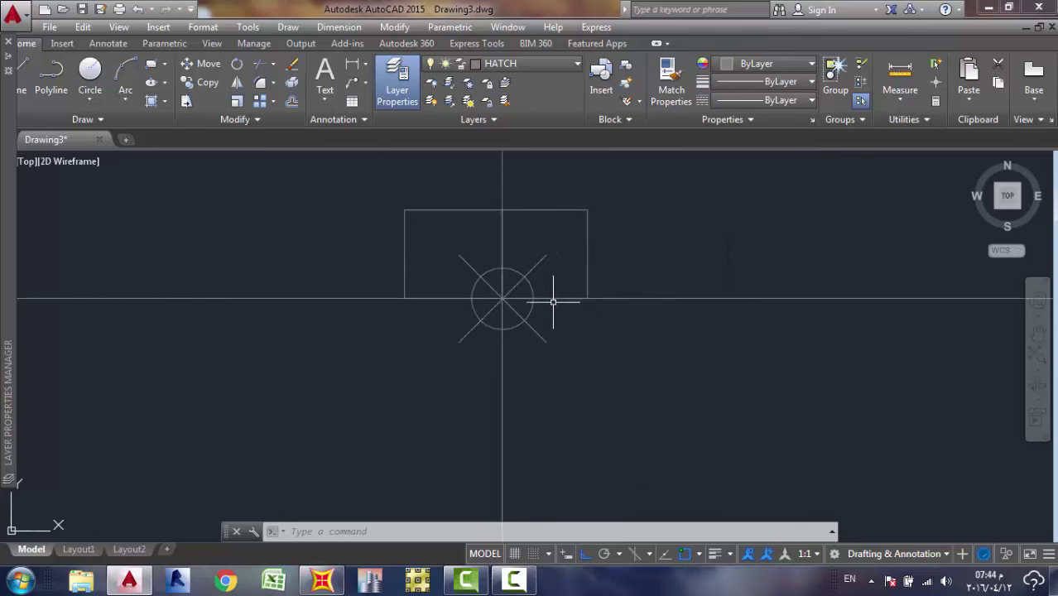
scroll(515, 300, "up", 8)
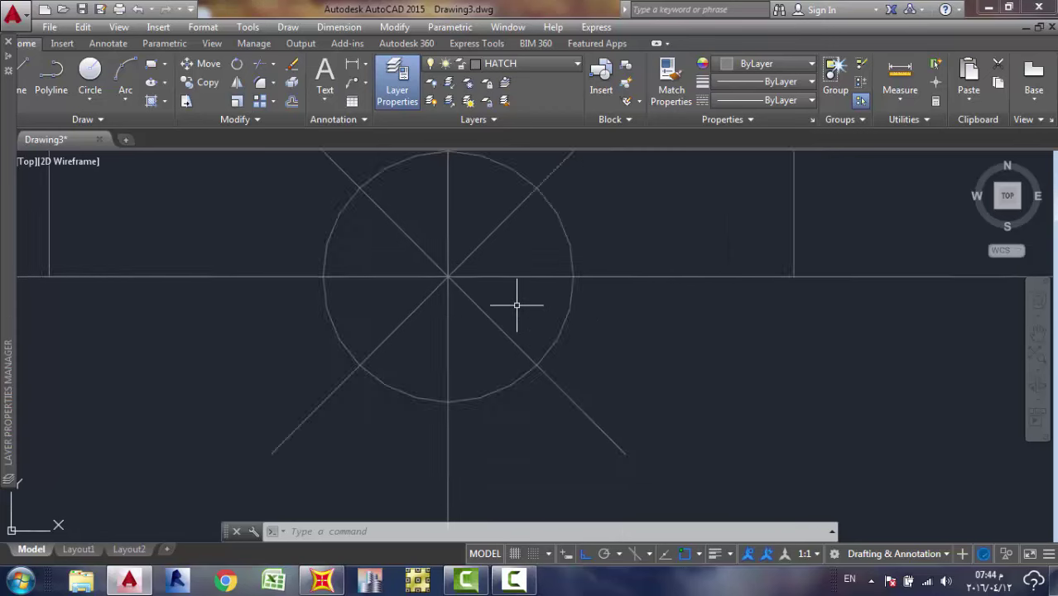
scroll(516, 305, "down", 6)
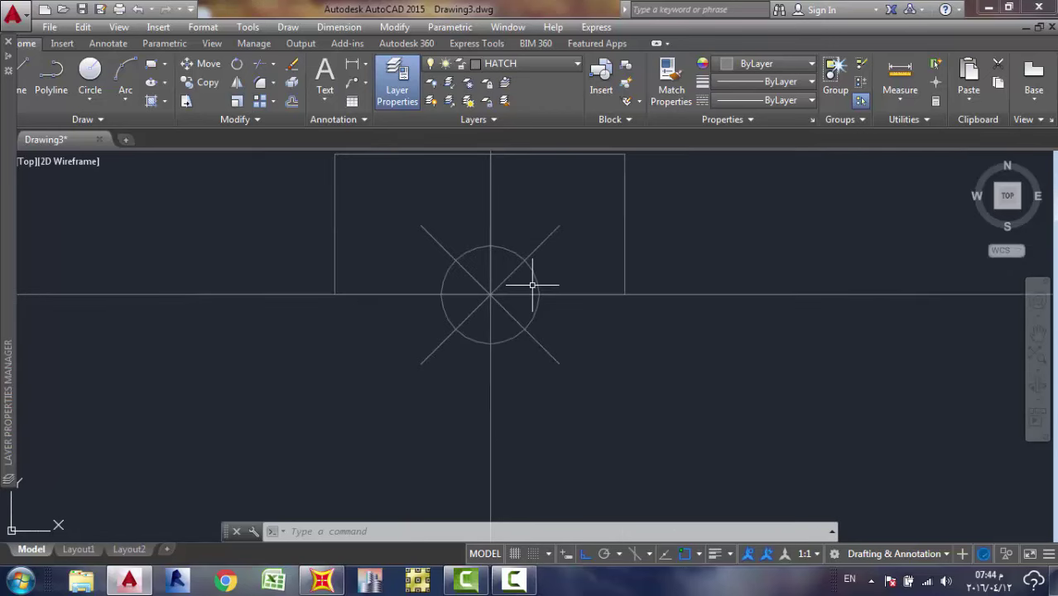
scroll(530, 285, "down", 4)
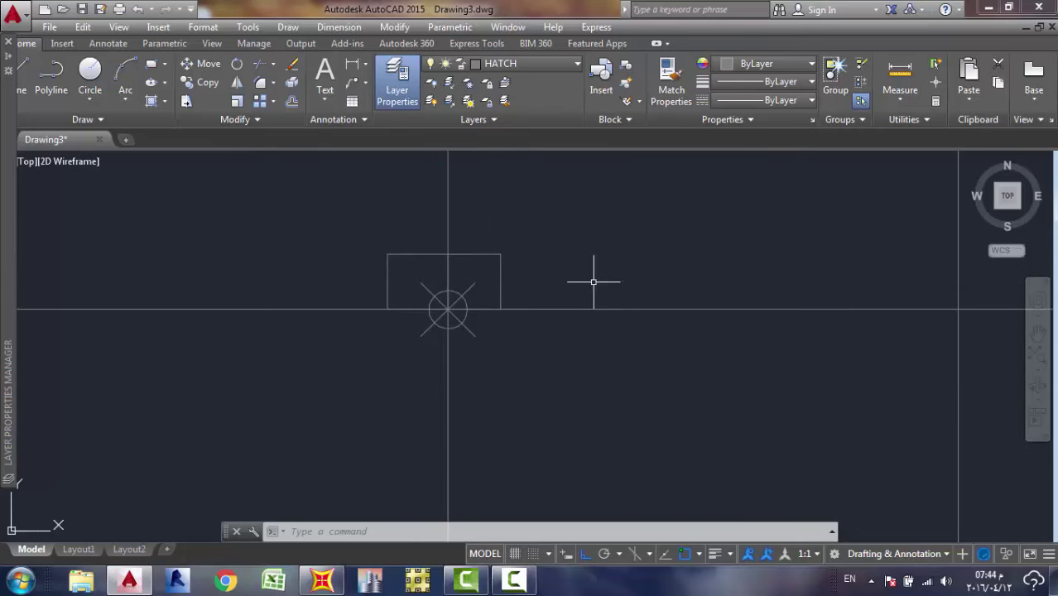
middle_click_drag(522, 297, 537, 352)
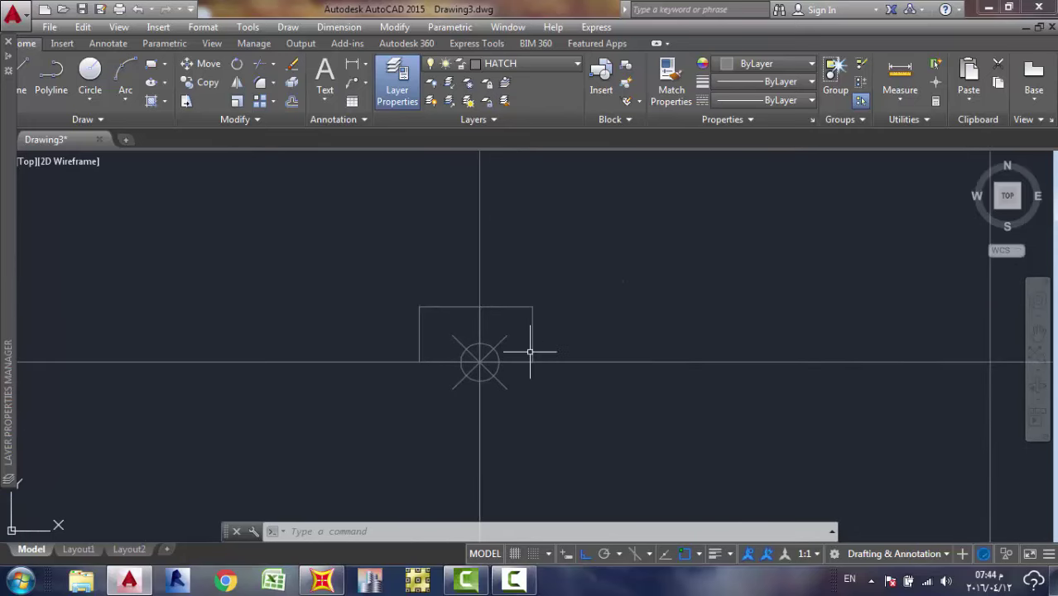
scroll(492, 341, "up", 2)
scroll(560, 283, "up", 2)
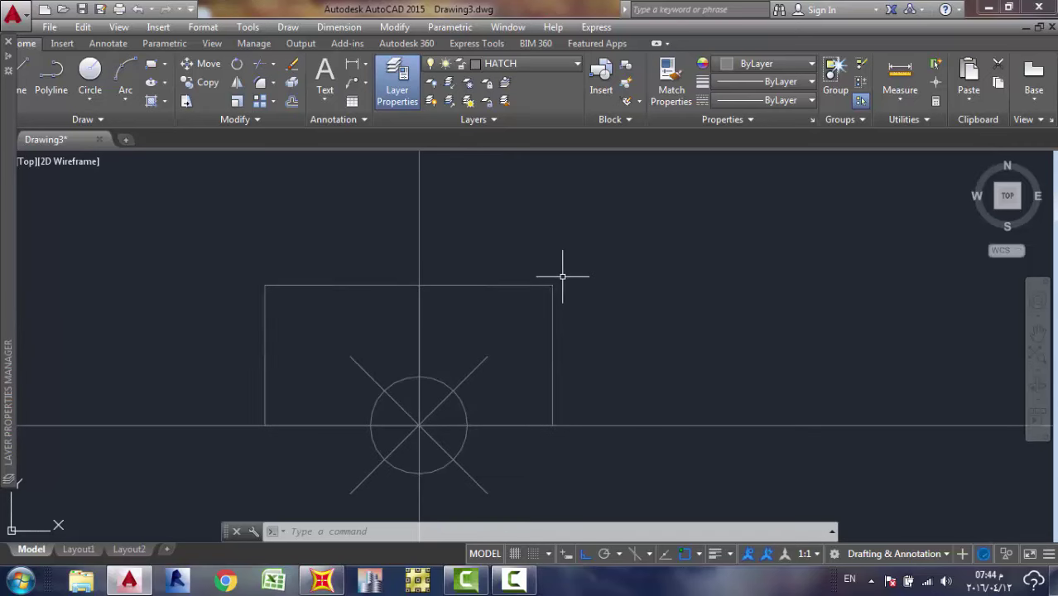
scroll(563, 296, "up", 4)
scroll(571, 296, "down", 6)
Draw a freehand-length horizontal line in the empty area to the upper right of the two small rectangles.
mouse_move(621, 290)
middle_mouse_down()
mouse_move(437, 338)
mouse_move(354, 385)
middle_mouse_up()
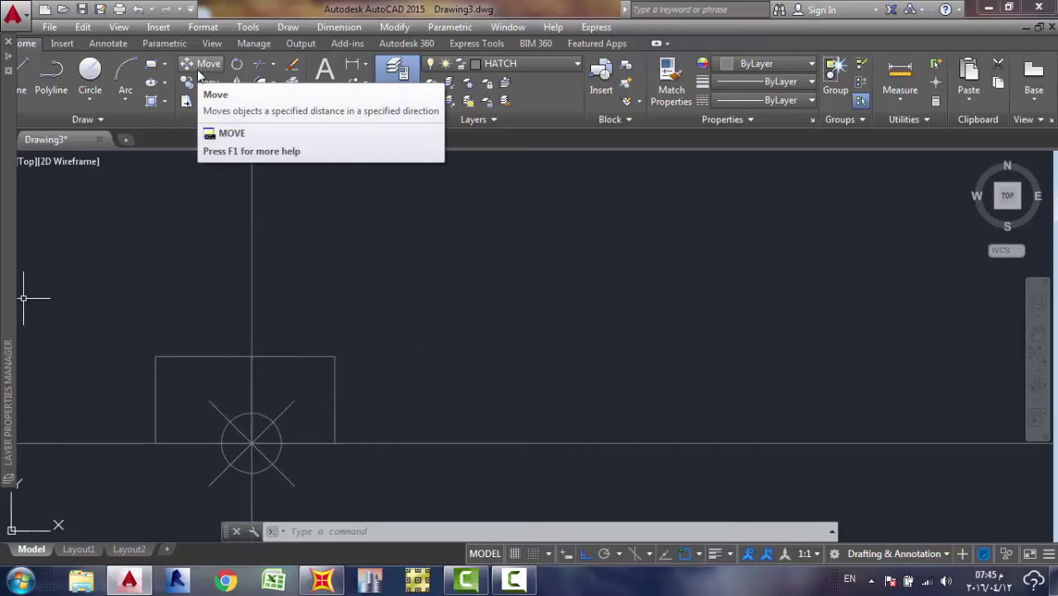
type("l")
key("Return")
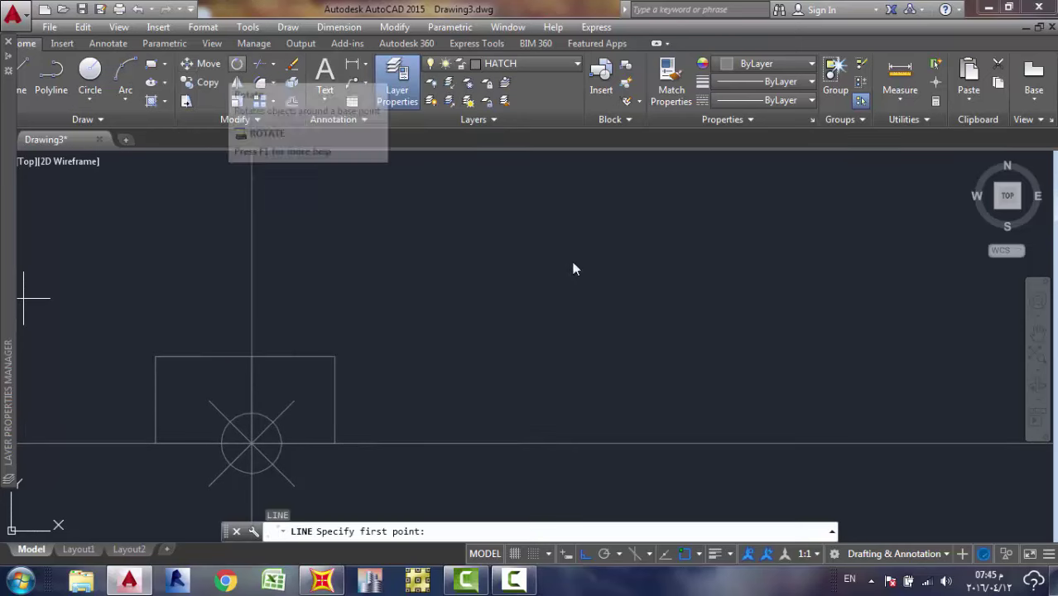
left_click(400, 280)
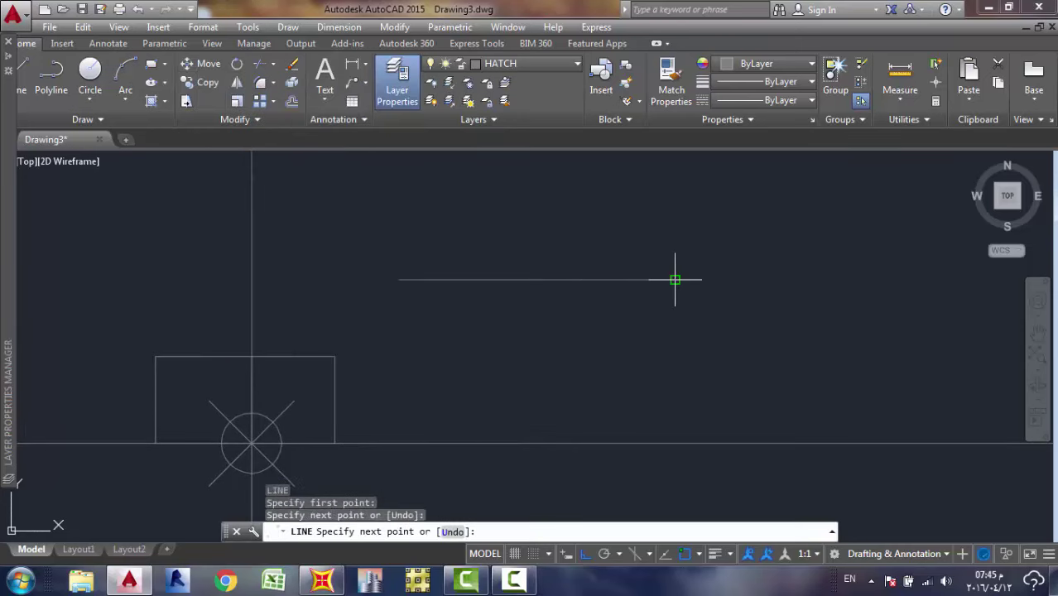
key("Escape")
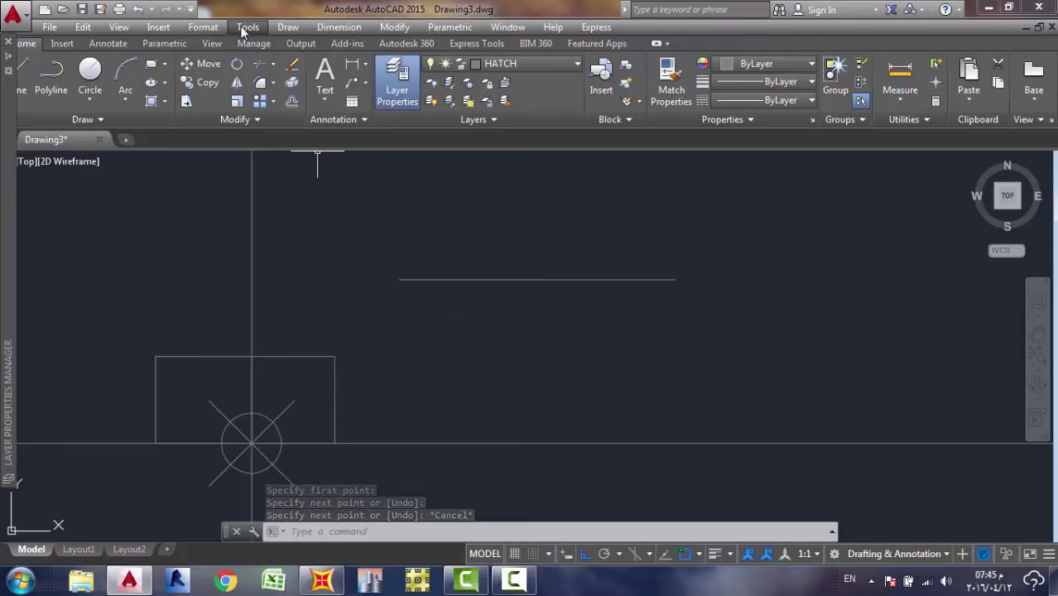
Place three points on the horizontal line: one at each end and one at its midpoint.
left_click(288, 27)
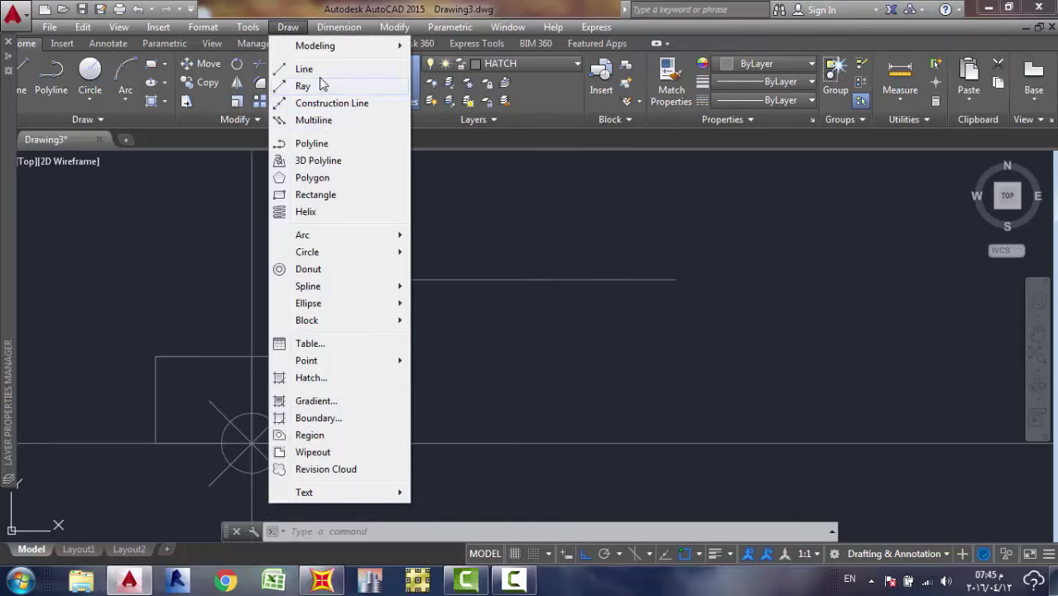
mouse_move(338, 359)
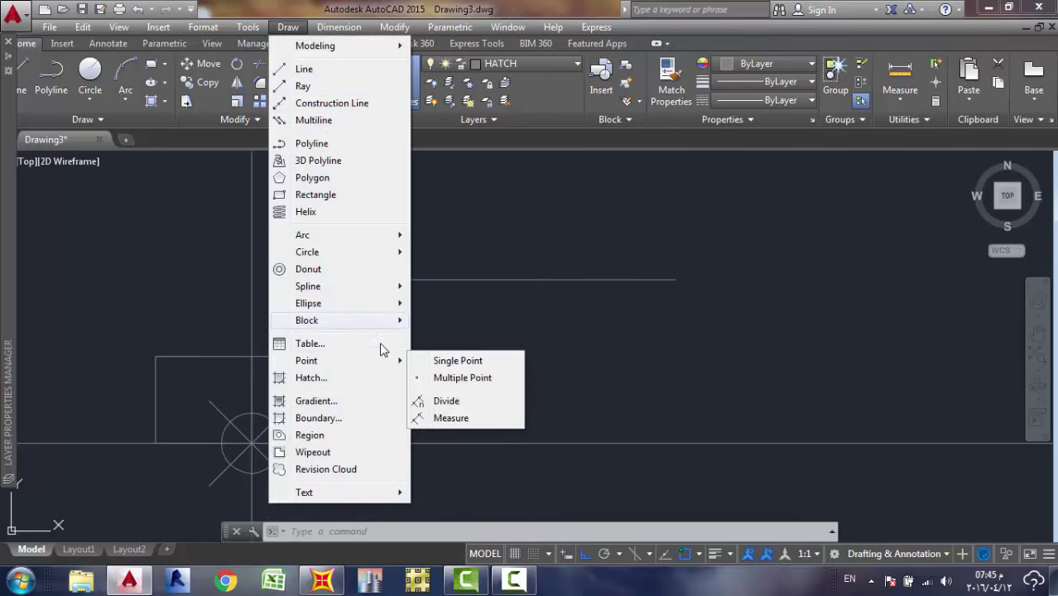
left_click(452, 380)
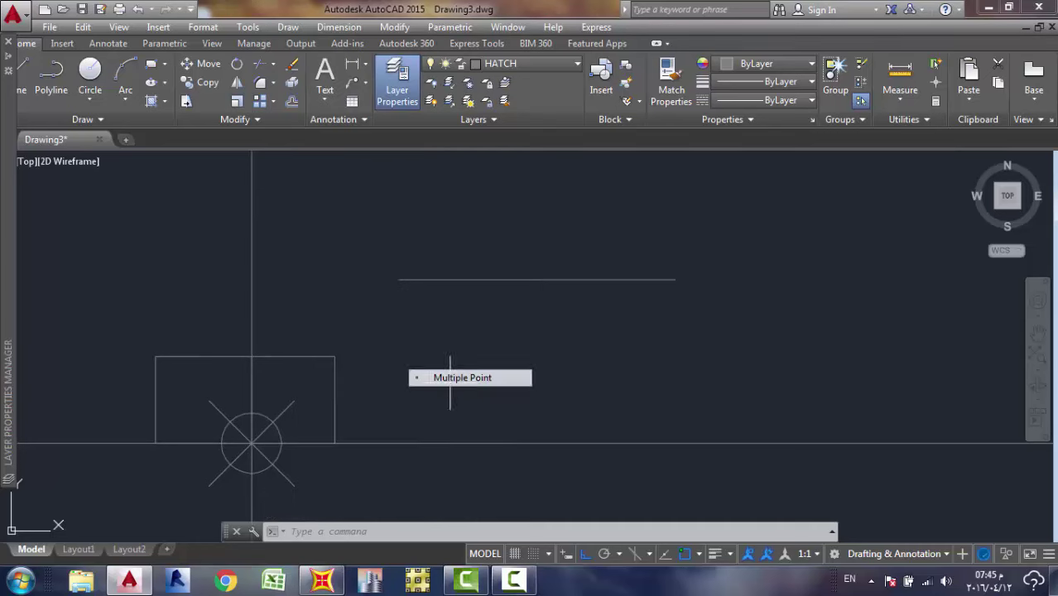
left_click(400, 280)
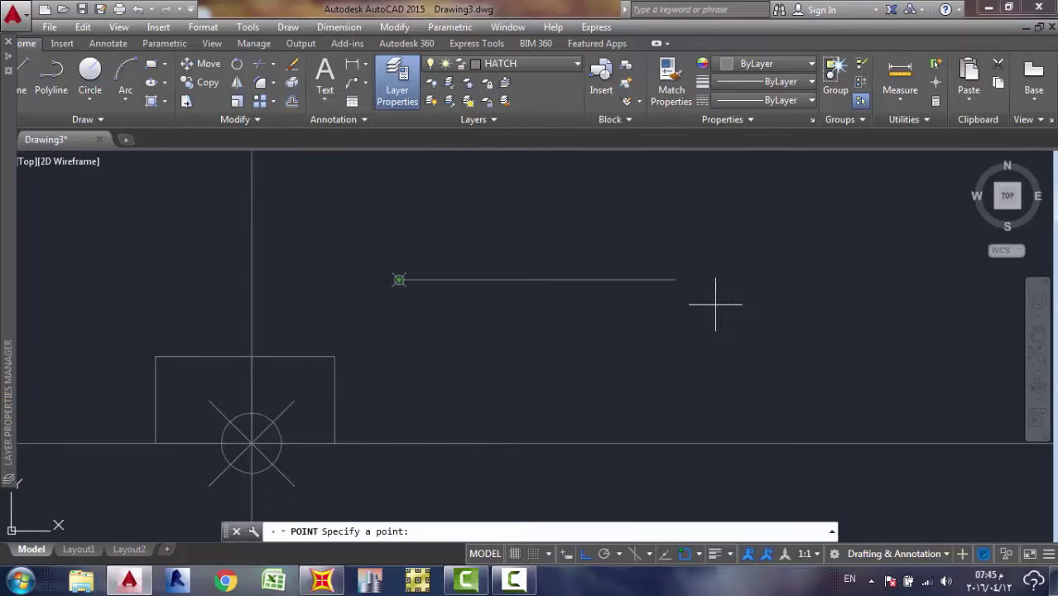
left_click(536, 280)
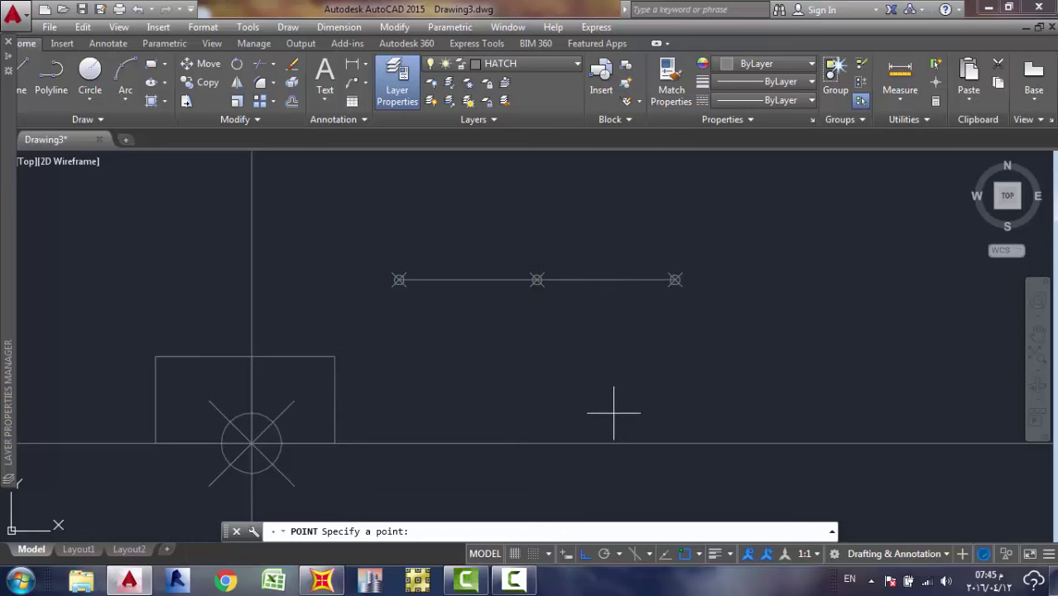
key("Escape")
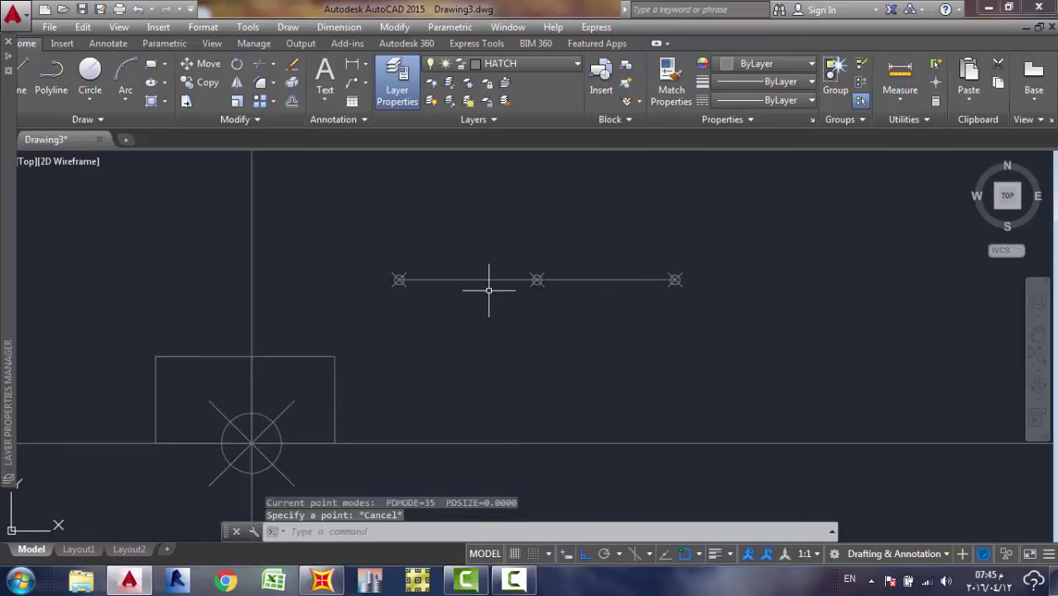
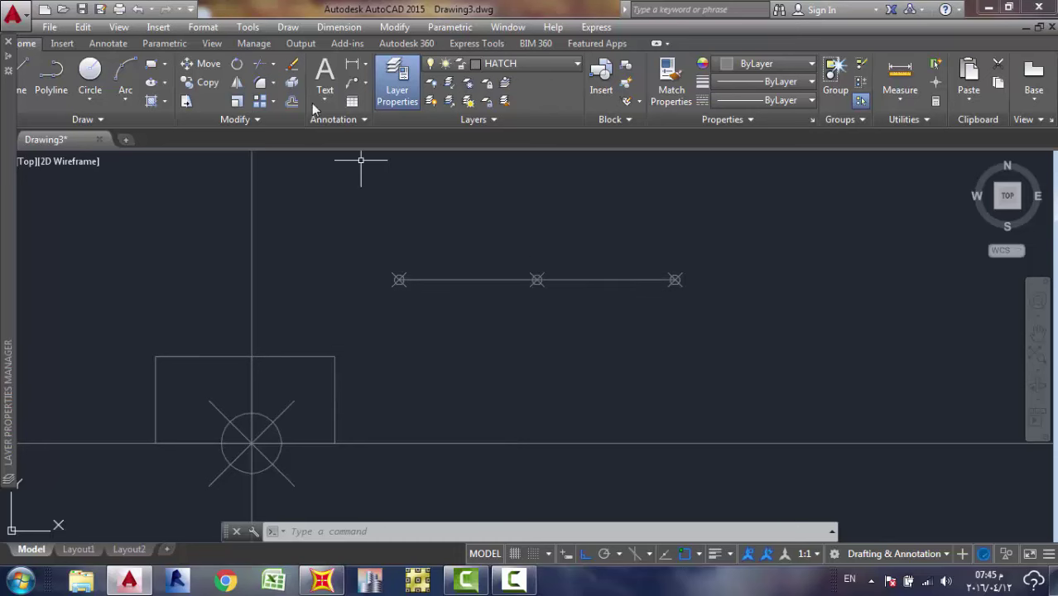
Draw a vertical line straight down from the point at the horizontal line's left end.
type("l")
key("Return")
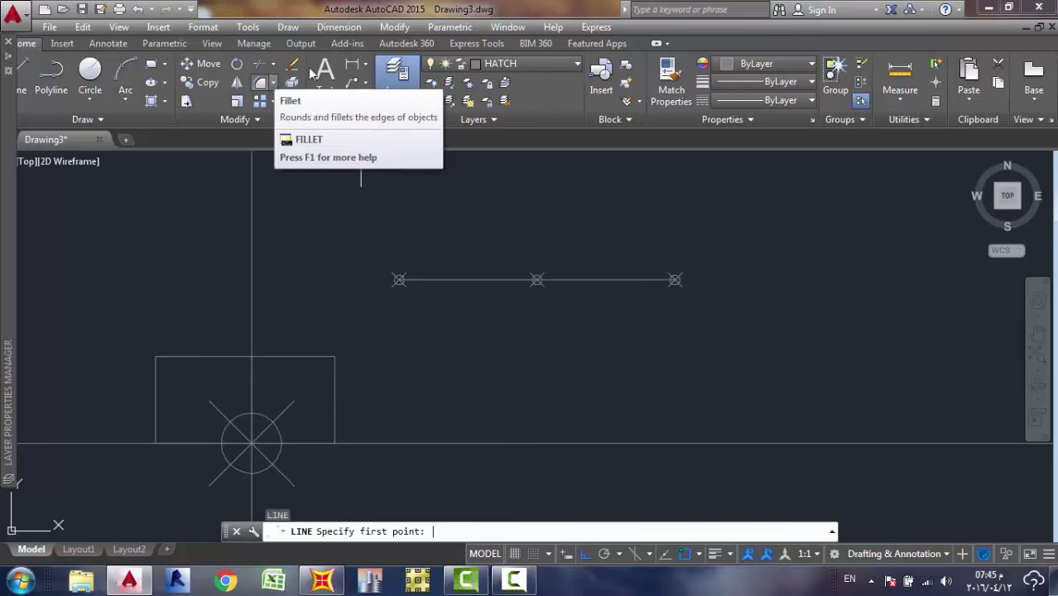
left_click(400, 280)
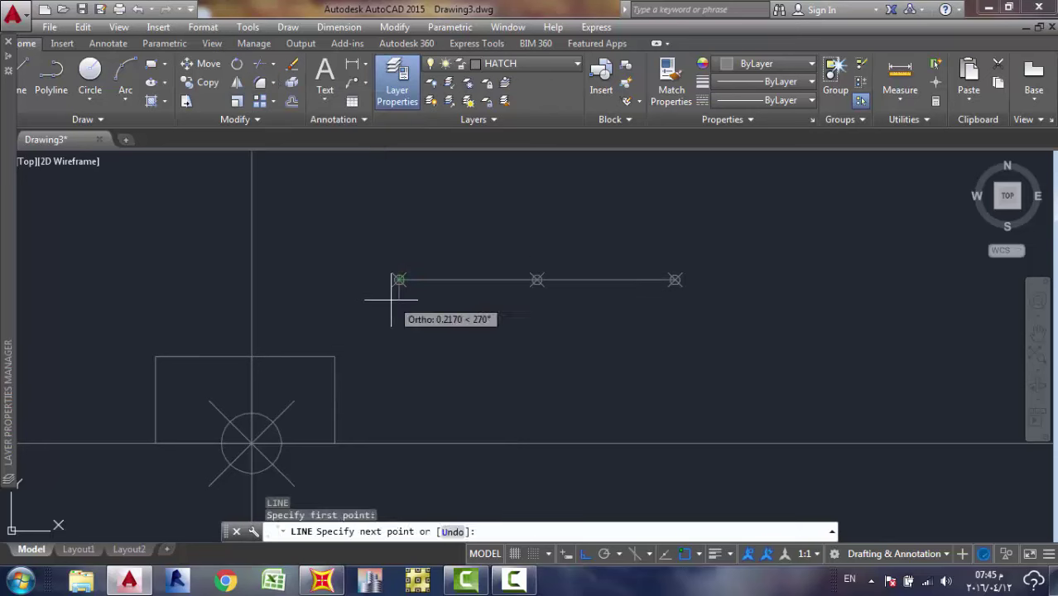
left_click(395, 367)
key("Escape")
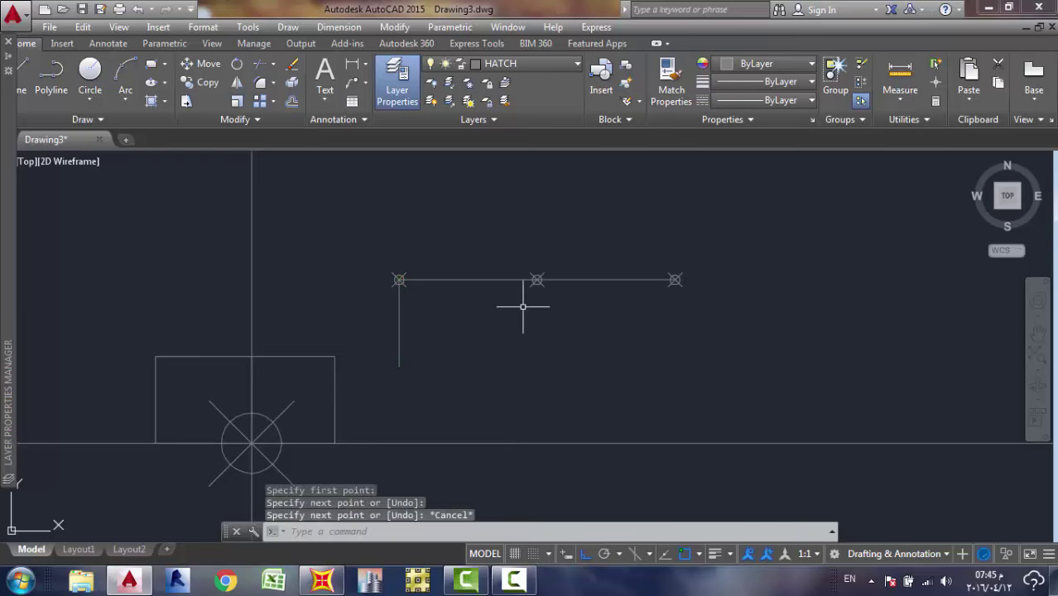
Draw a vertical line down from the midpoint, about as long as the one at the left end.
type("l")
key("Return")
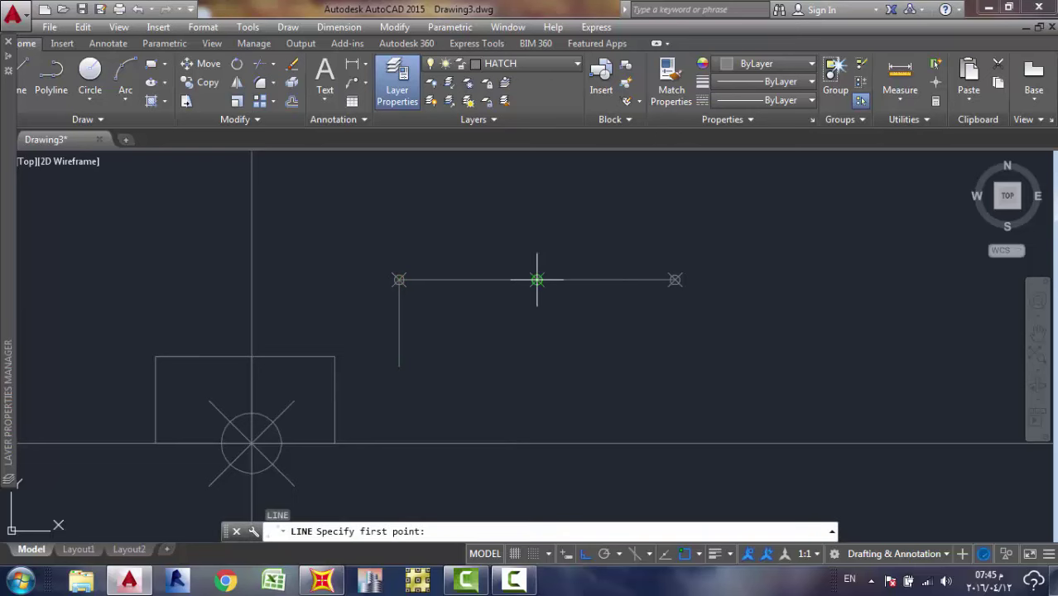
left_click(537, 280)
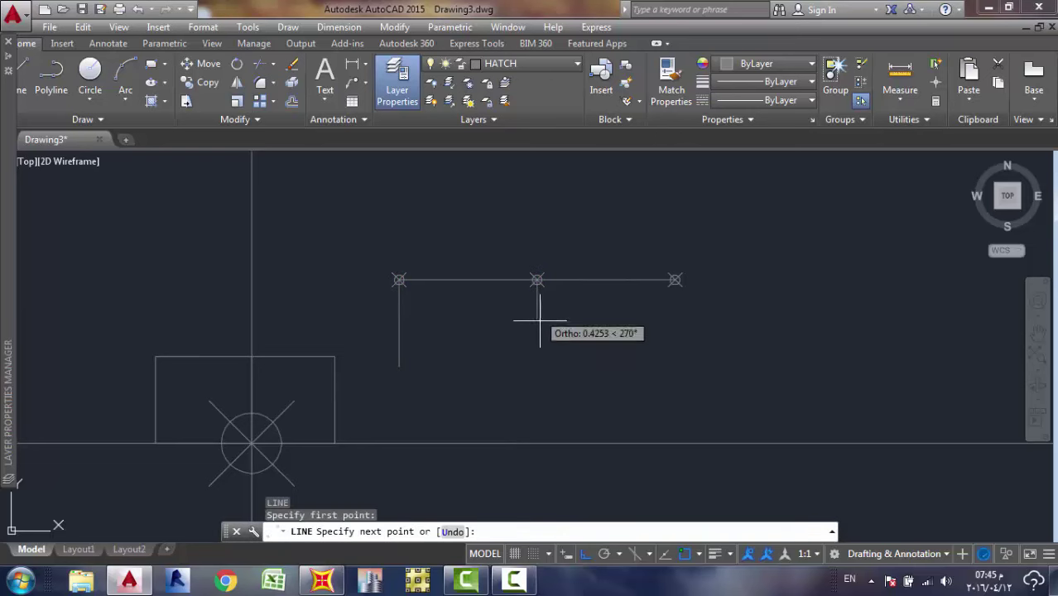
left_click(536, 366)
key("Escape")
Draw a vertical line down from the right-end point, slightly shorter than the other two.
type("l")
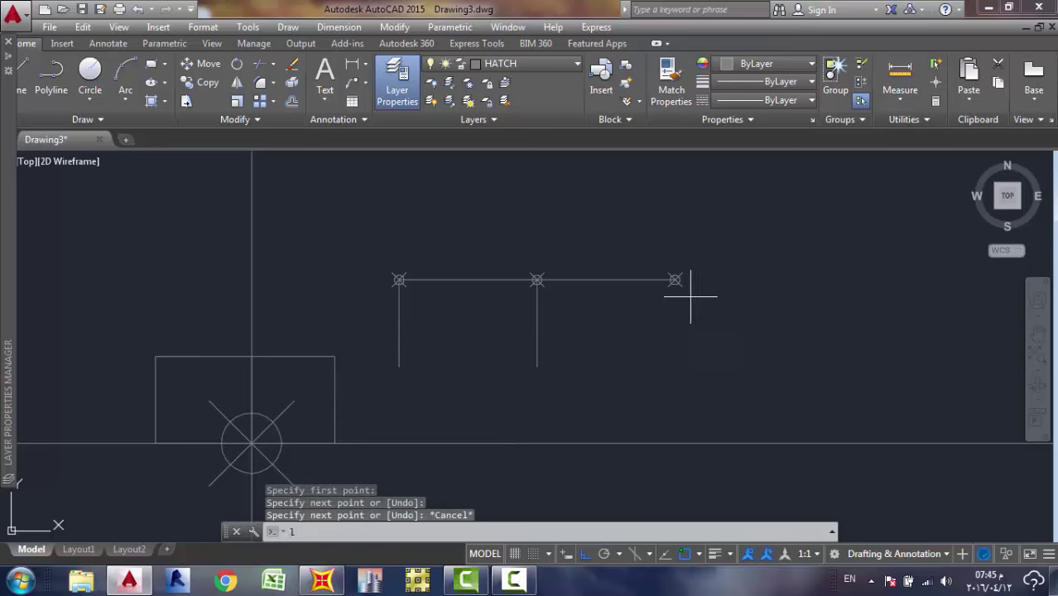
key("Return")
left_click(675, 280)
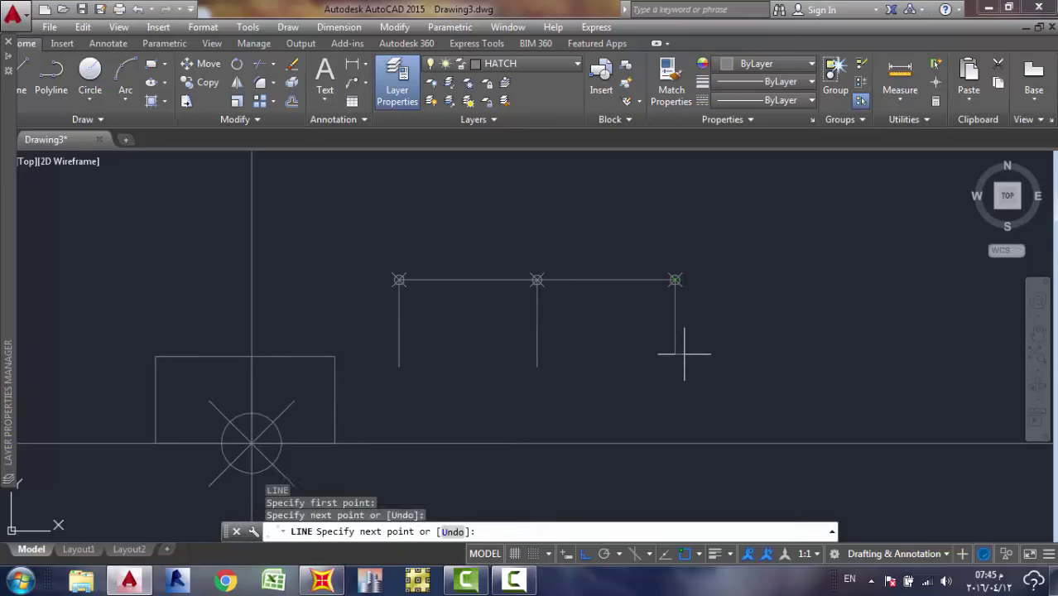
left_click(675, 354)
key("Escape")
Draw a freehand-length vertical line in the empty area above the three-point frame, slightly right of its middle point.
scroll(546, 285, "up", 7)
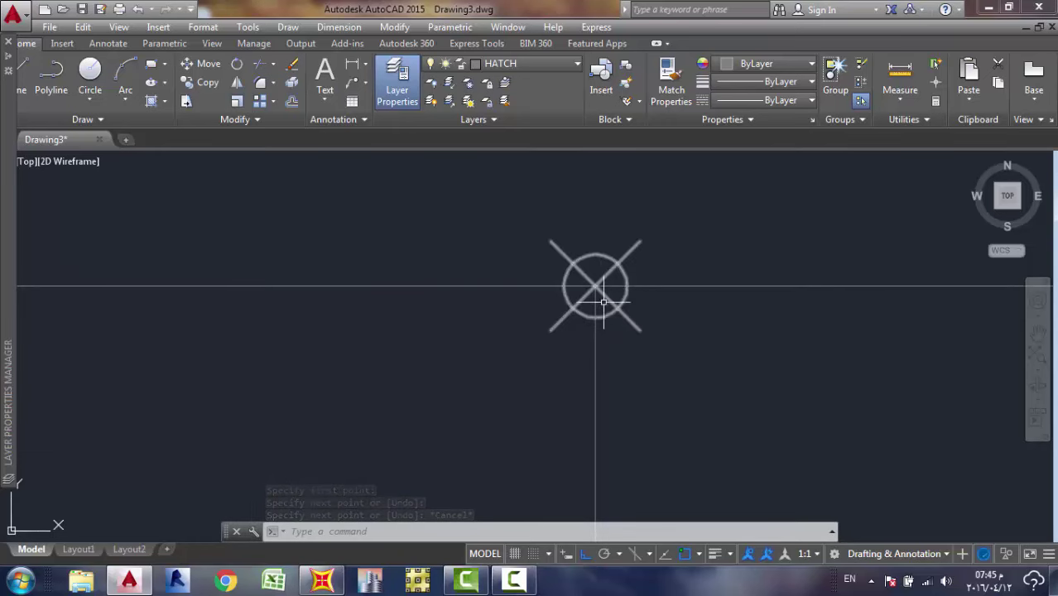
scroll(595, 264, "up", 2)
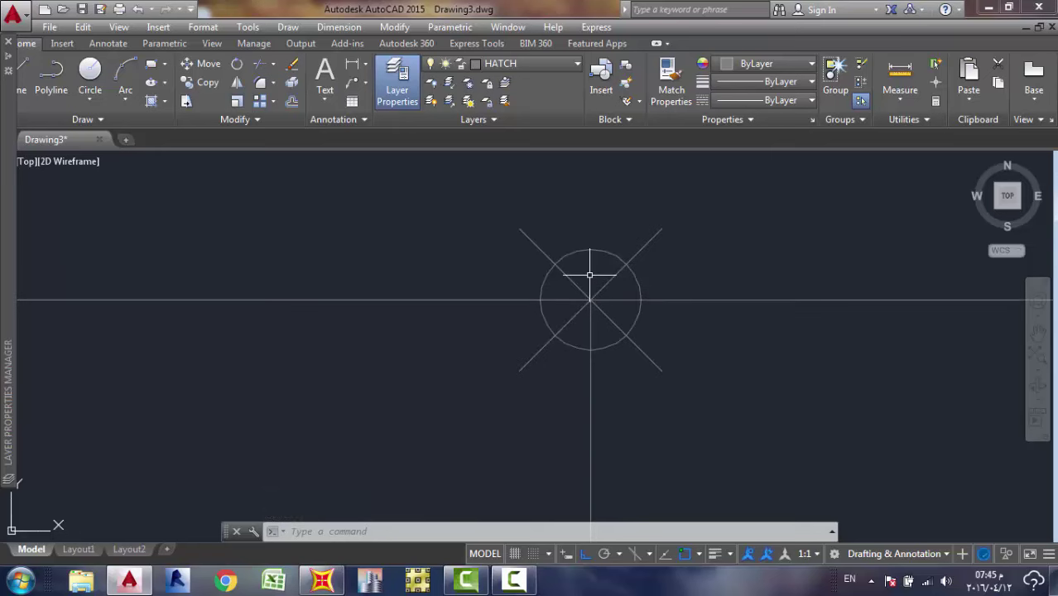
scroll(591, 279, "down", 7)
middle_click_drag(591, 279, 397, 468)
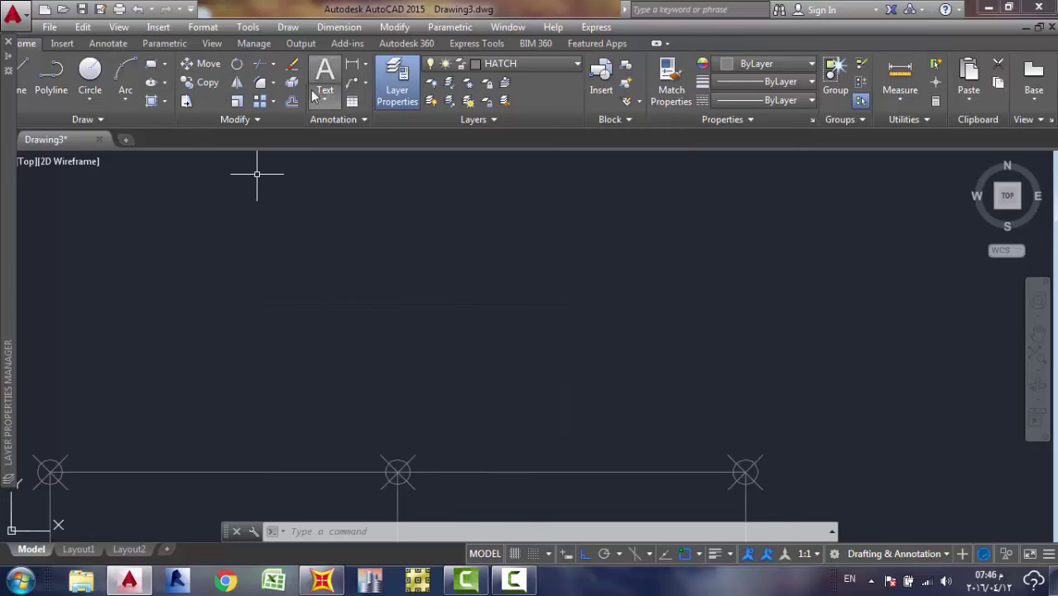
key("Return")
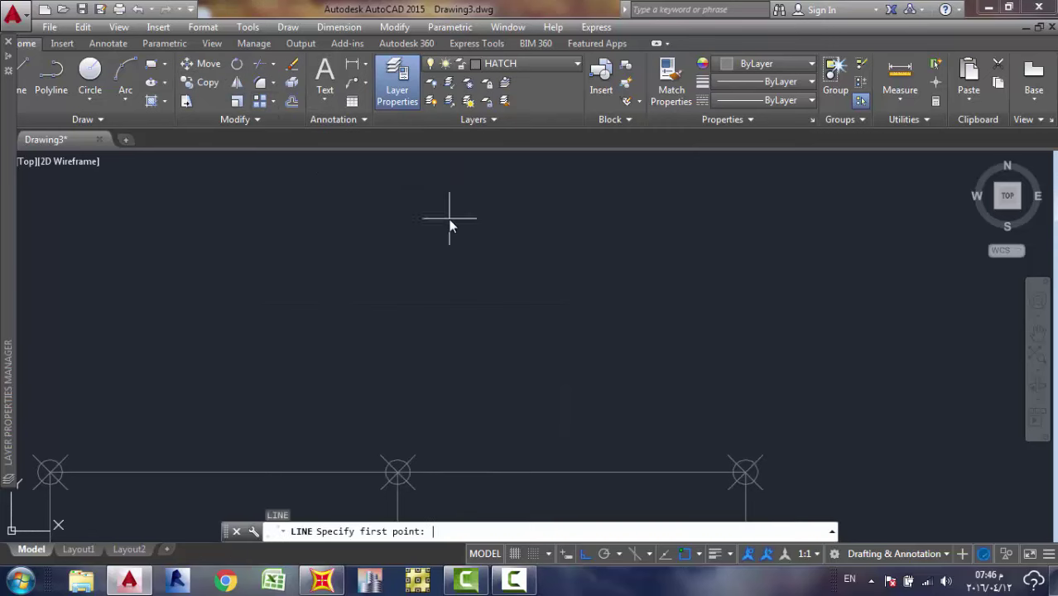
left_click(494, 375)
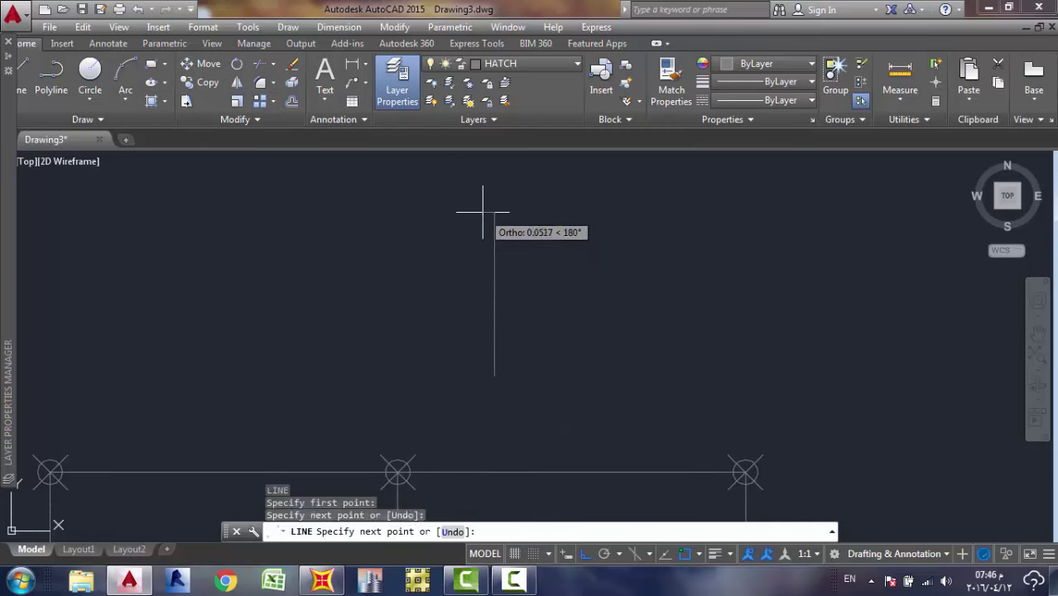
key("Escape")
Draw a horizontal line crossing the new vertical line near its upper end.
type("l")
key("Return")
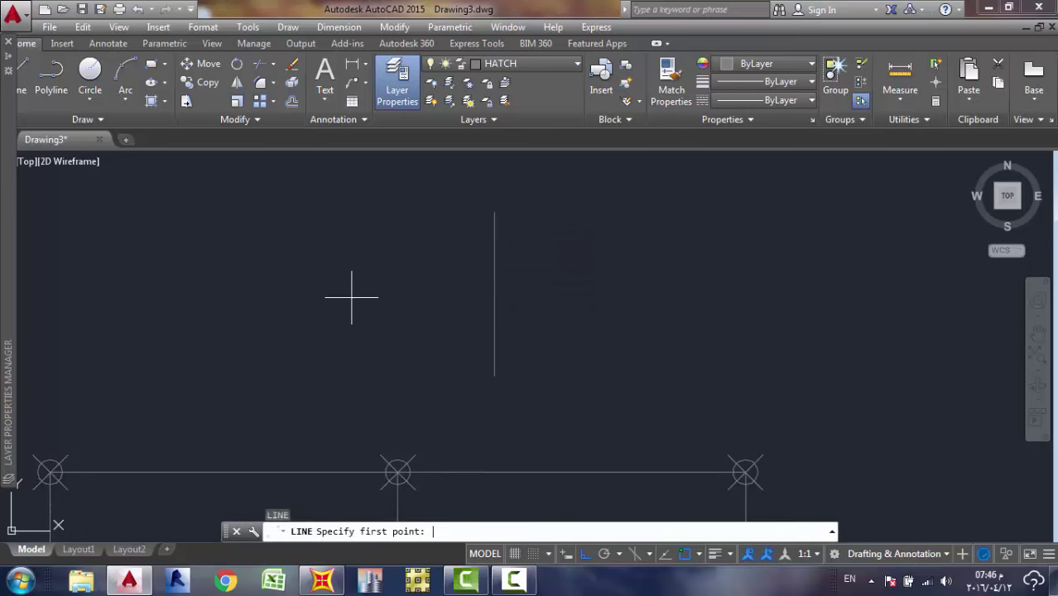
left_click(429, 242)
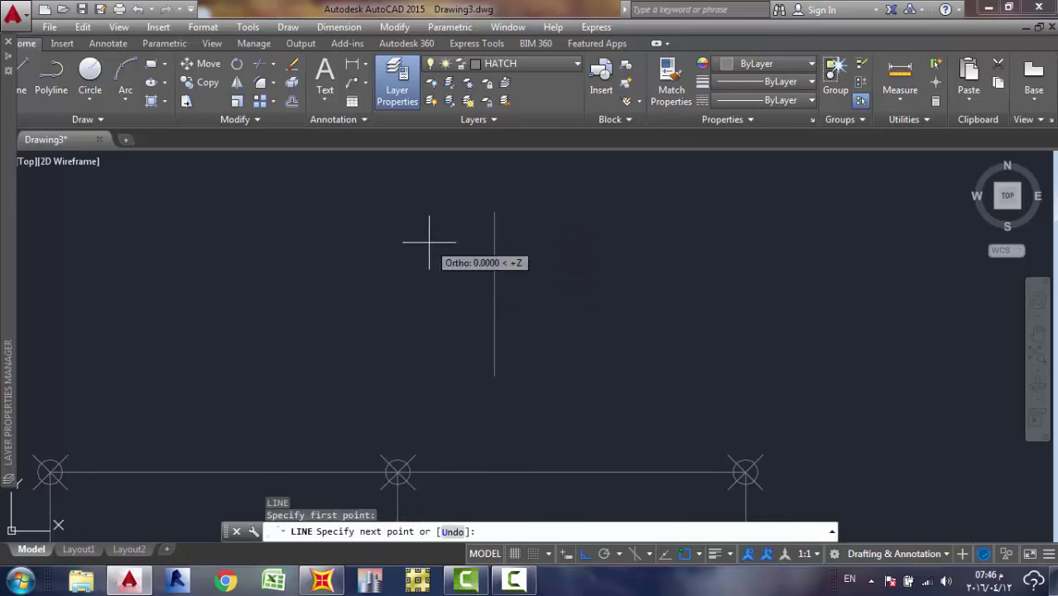
left_click(592, 233)
key("Escape")
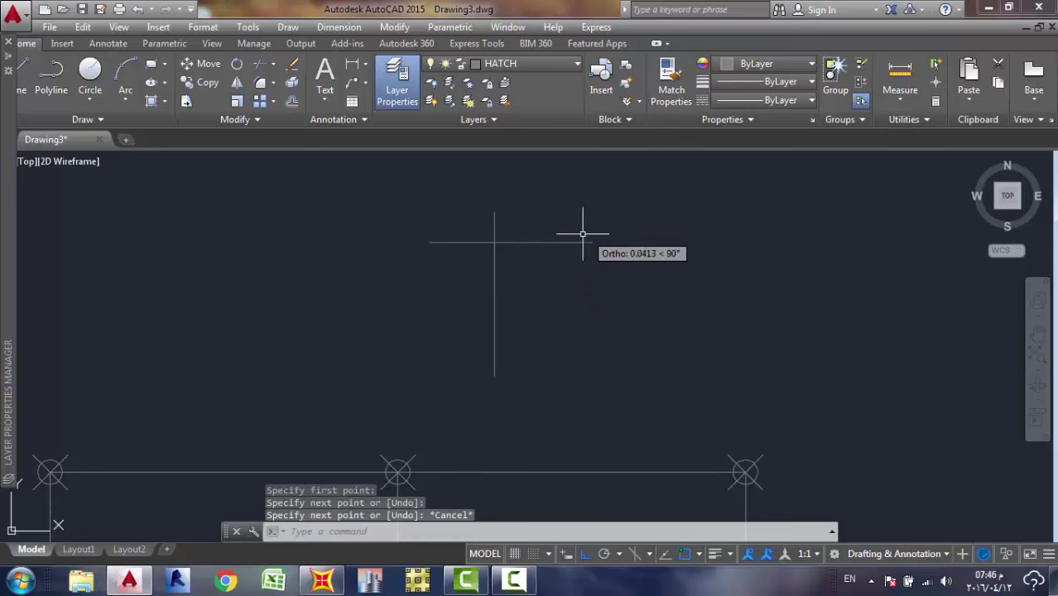
Draw a circle centered on the crossing of the two lines, slightly larger than the vertical line's upper stub.
left_click(89, 70)
left_click(495, 244)
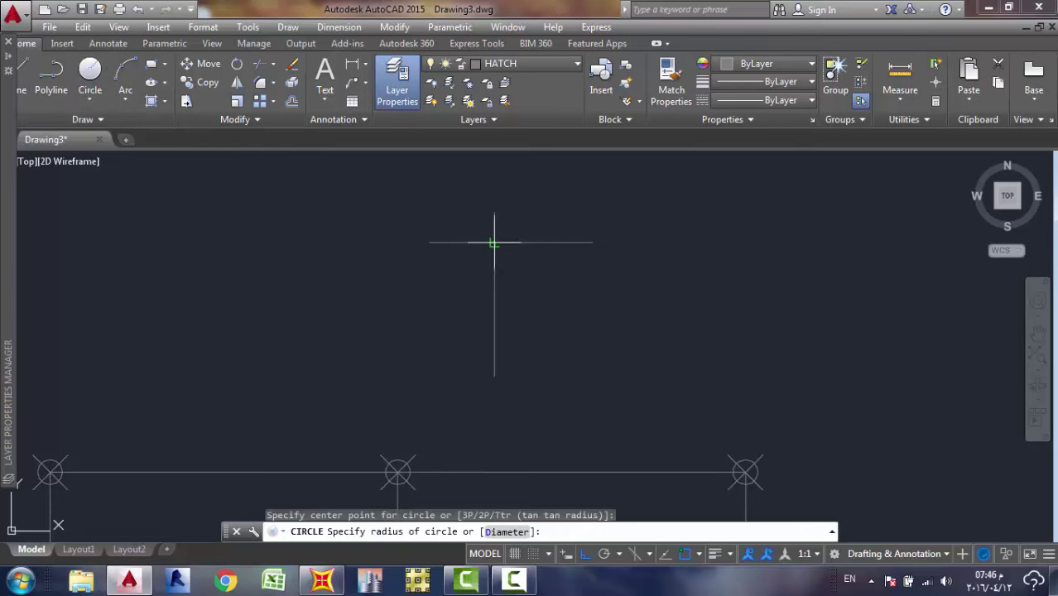
left_click(493, 294)
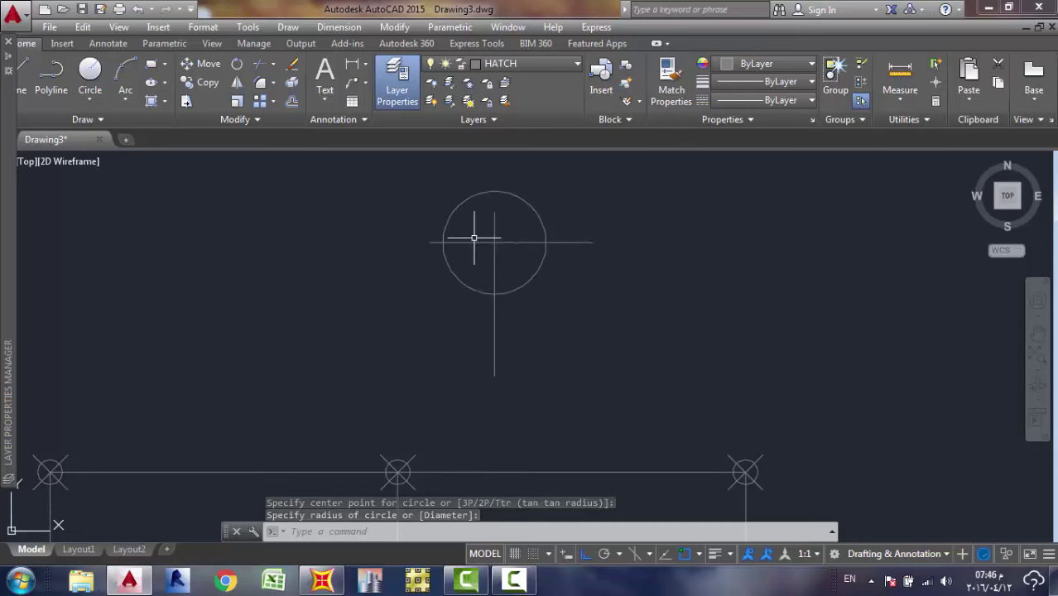
Examine the circled crossing and the frame's middle point, where the horizontal line meets the middle vertical line.
scroll(477, 238, "down", 3)
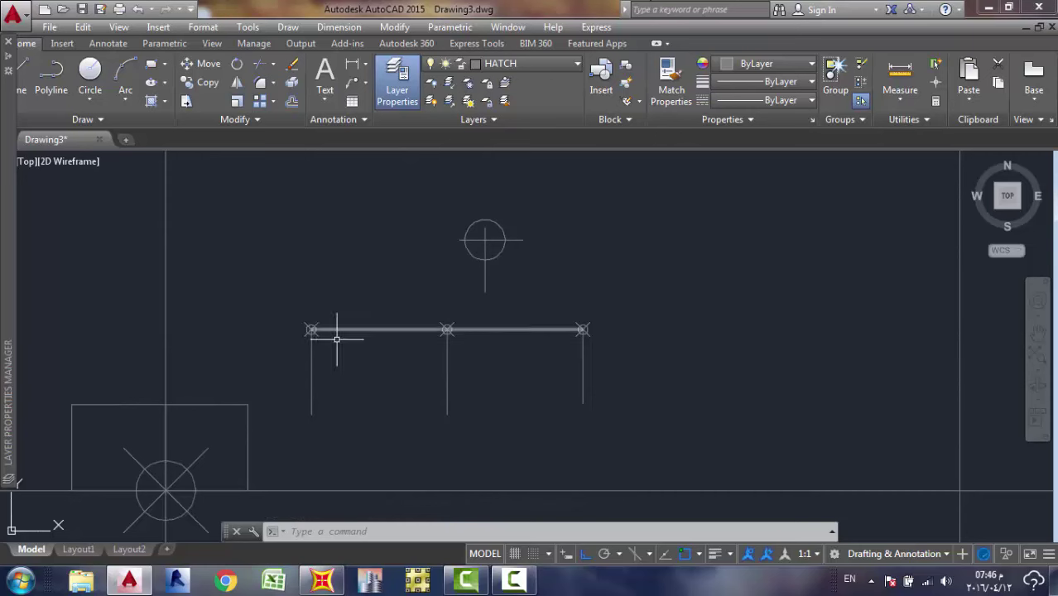
left_click(482, 245)
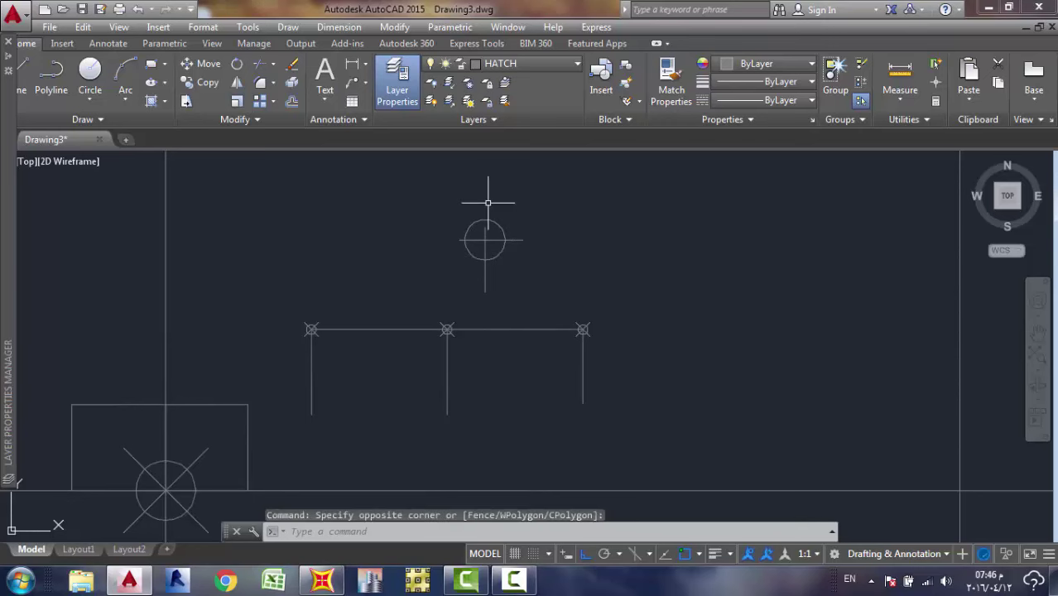
scroll(433, 371, "up", 2)
middle_click_drag(441, 326, 466, 343)
scroll(479, 302, "down", 2)
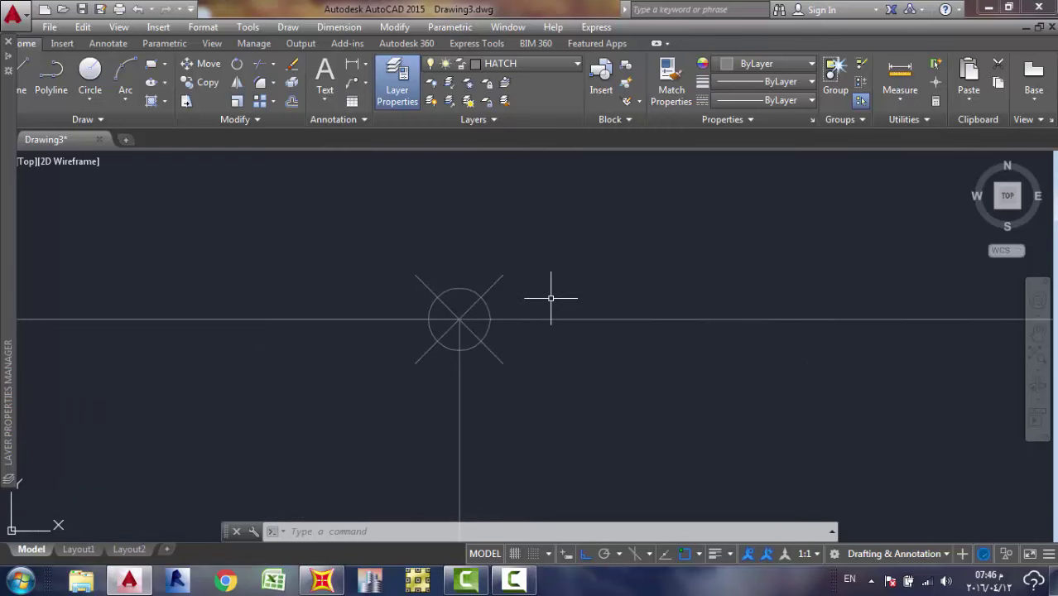
scroll(551, 293, "down", 3)
middle_click_drag(551, 293, 539, 342)
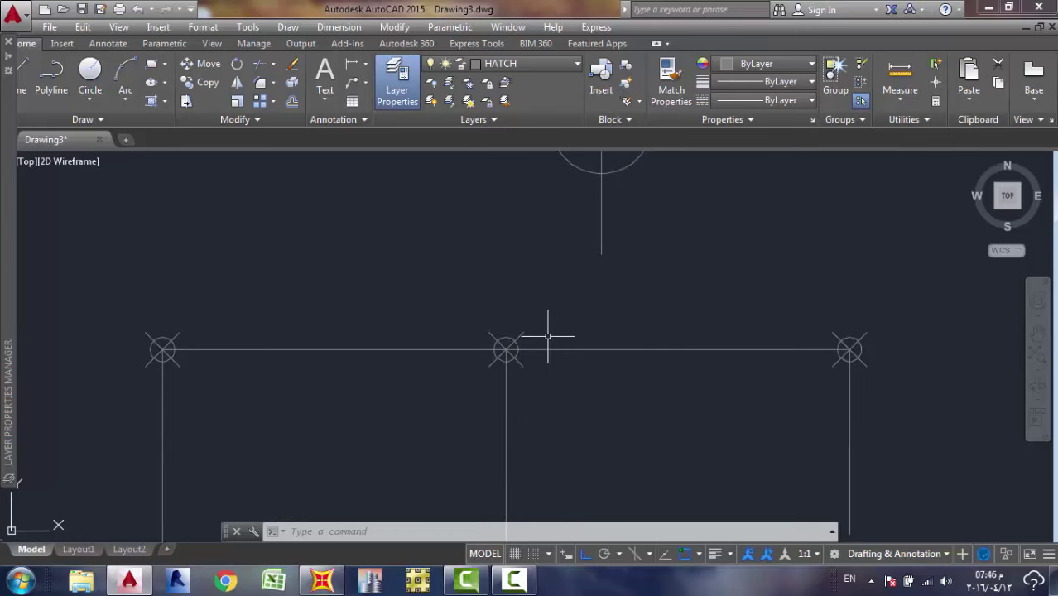
scroll(508, 337, "up", 4)
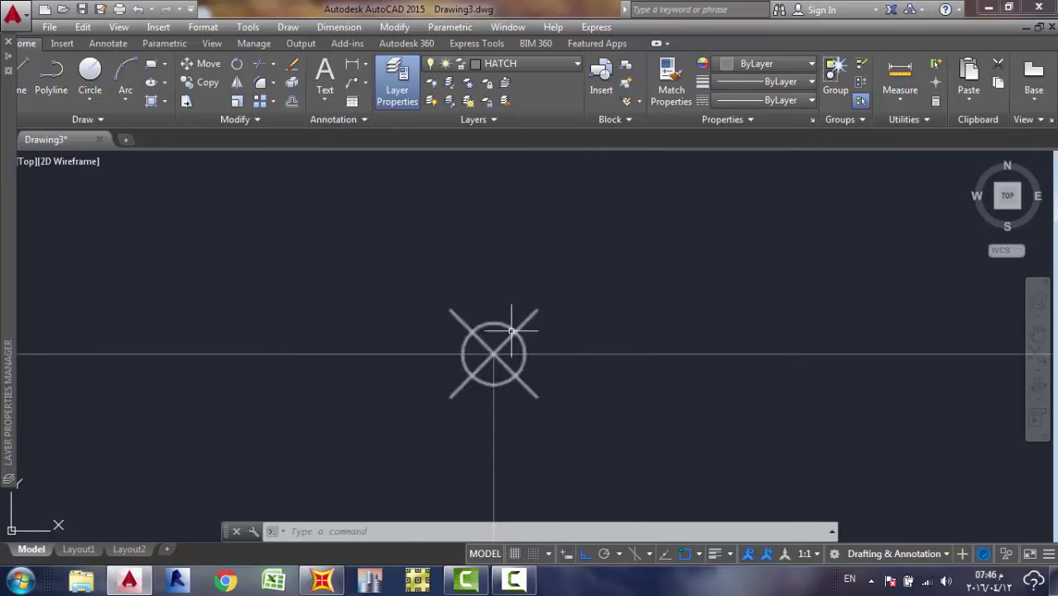
scroll(538, 384, "down", 5)
scroll(539, 384, "up", 4)
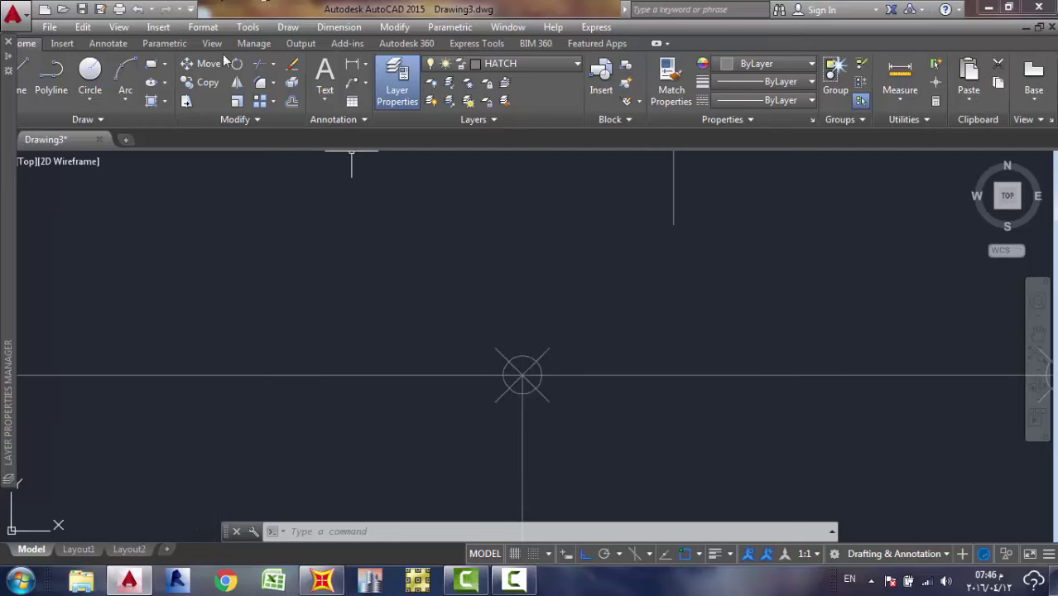
Turn ortho mode off and draw a short diagonal line from the frame's middle point up to the right.
type("l")
key("Return")
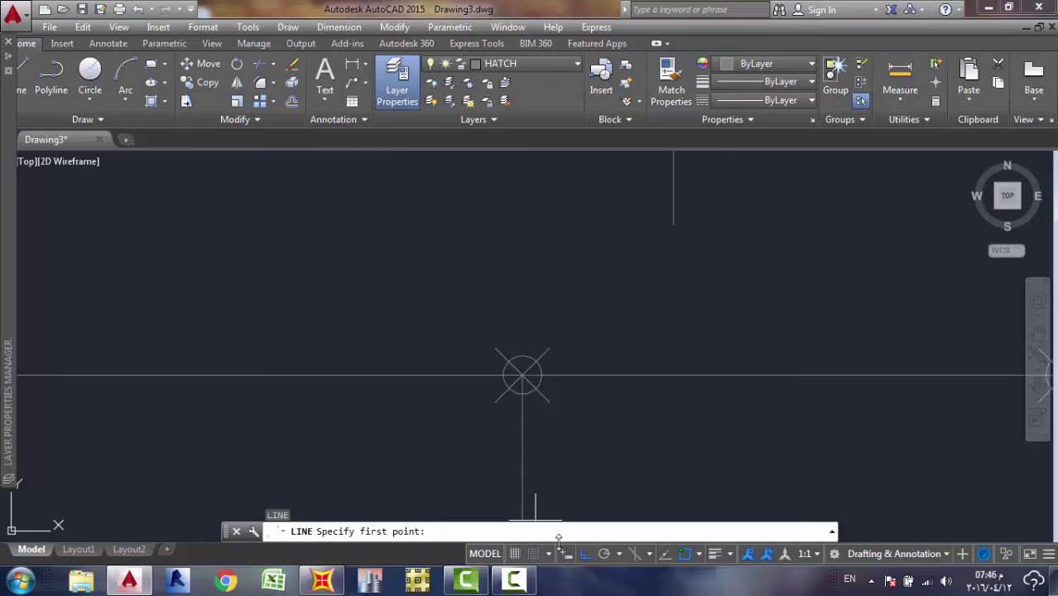
left_click(583, 555)
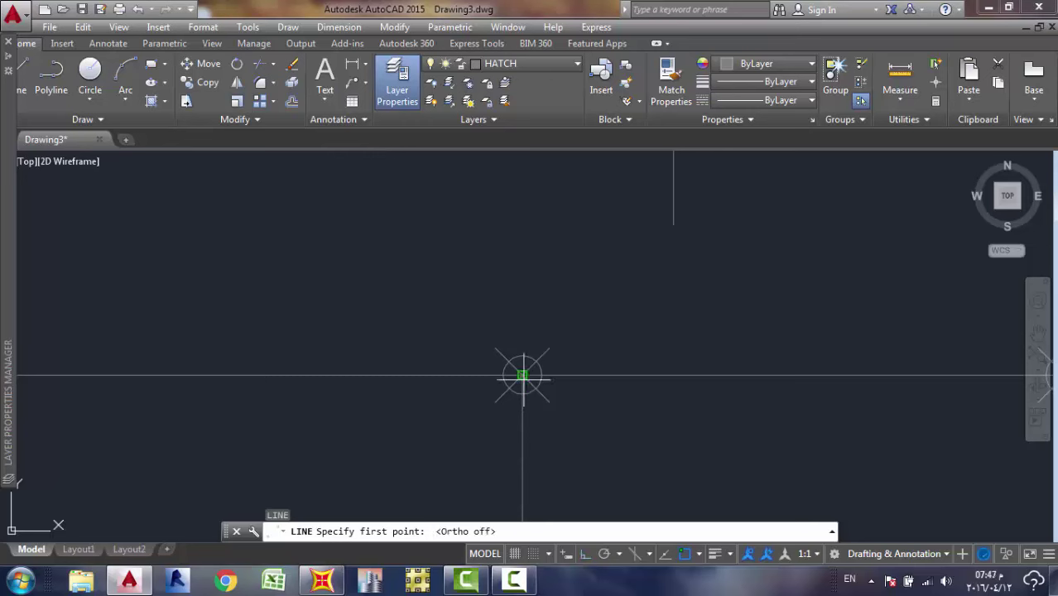
left_click(521, 375)
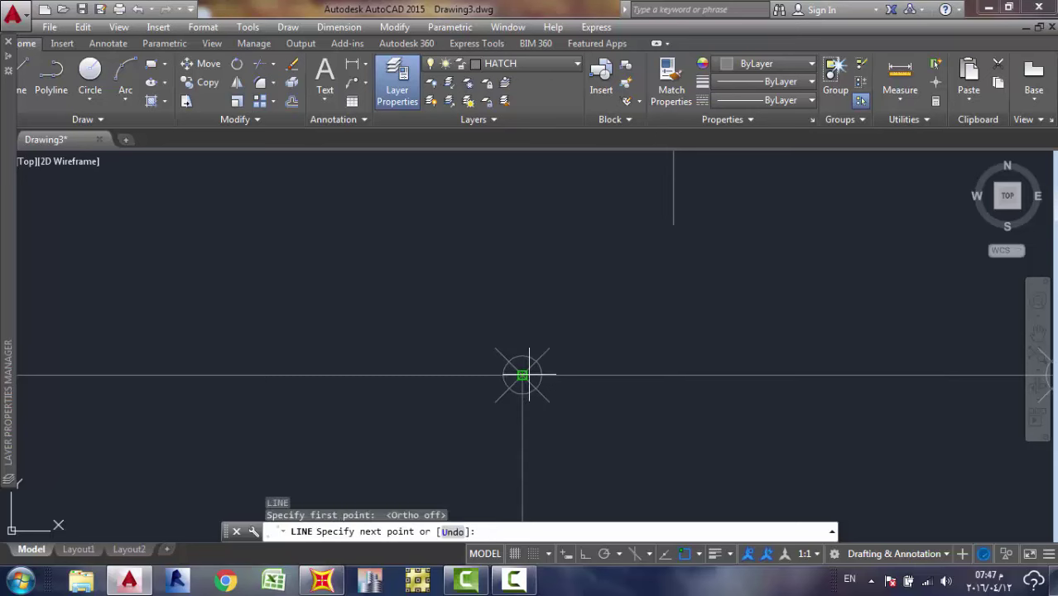
left_click(594, 304)
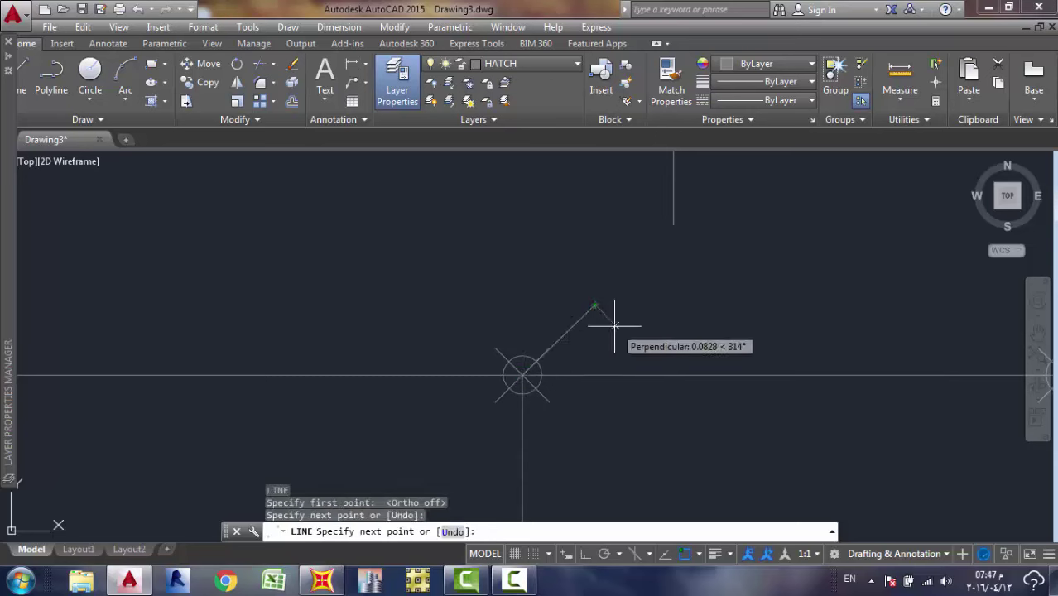
key("Escape")
Draw a second diagonal line from the frame's middle point down to the left, opposite the first one.
type("l")
key("Return")
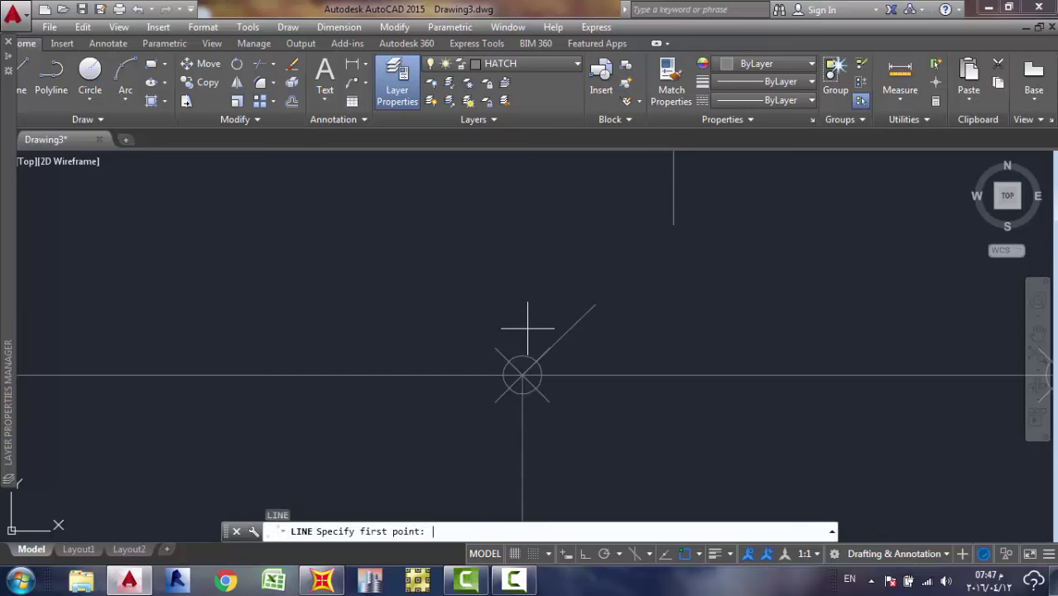
left_click(523, 376)
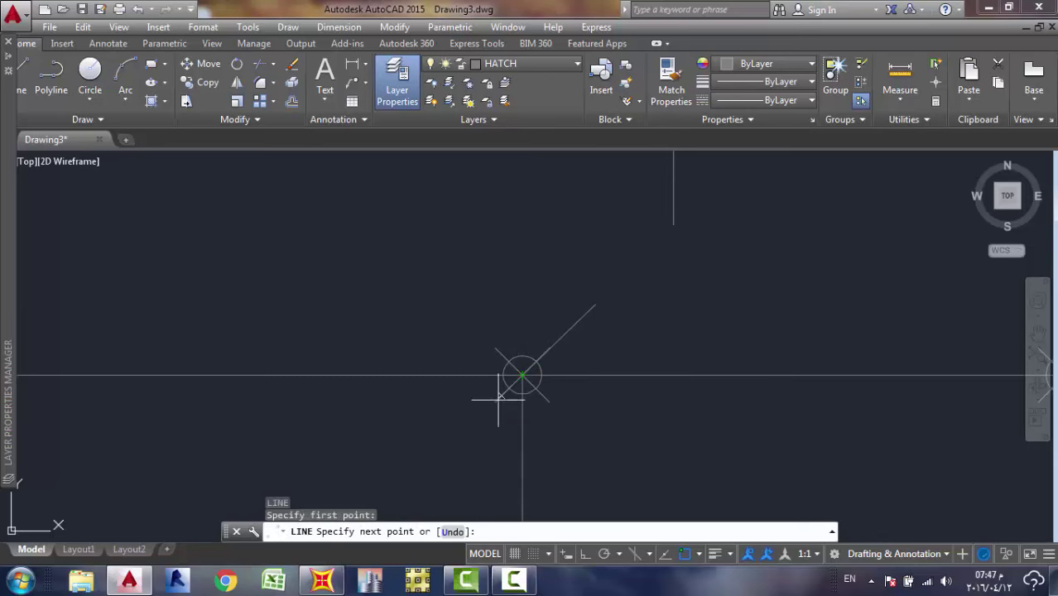
key("Escape")
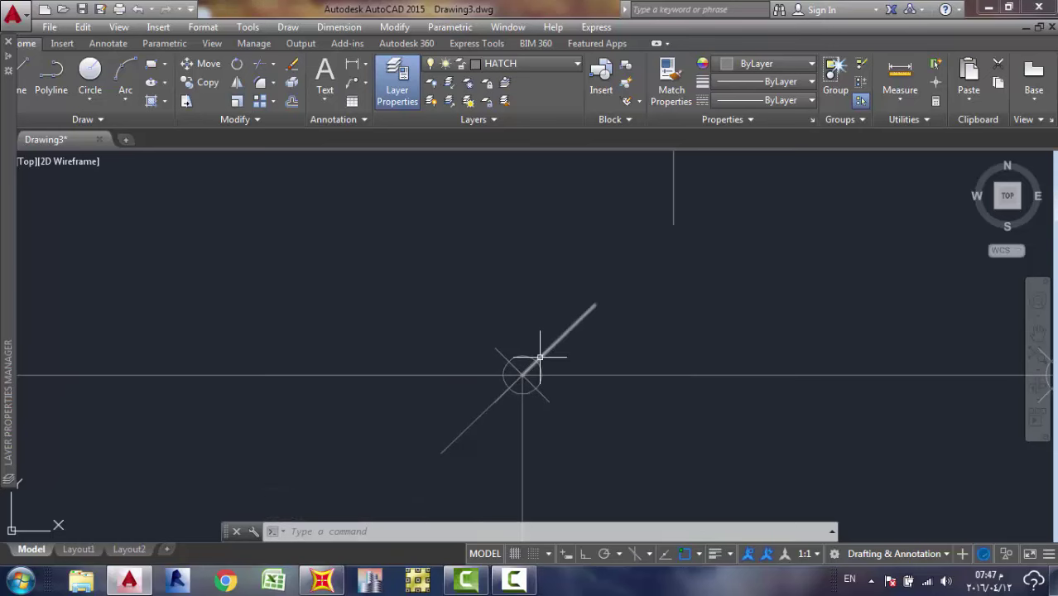
Examine the sketched frame with its marked joints and the circled crossing at the center of the large rectangle.
middle_click_drag(600, 337, 381, 457)
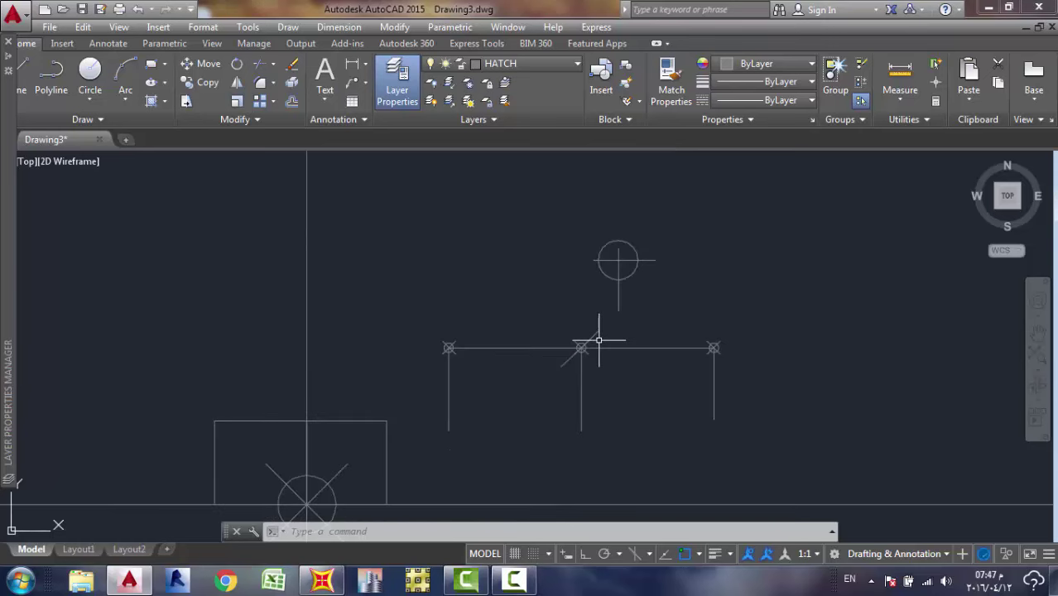
scroll(496, 390, "down", 3)
scroll(496, 390, "up", 3)
middle_click_drag(514, 421, 502, 377)
scroll(502, 377, "up", 4)
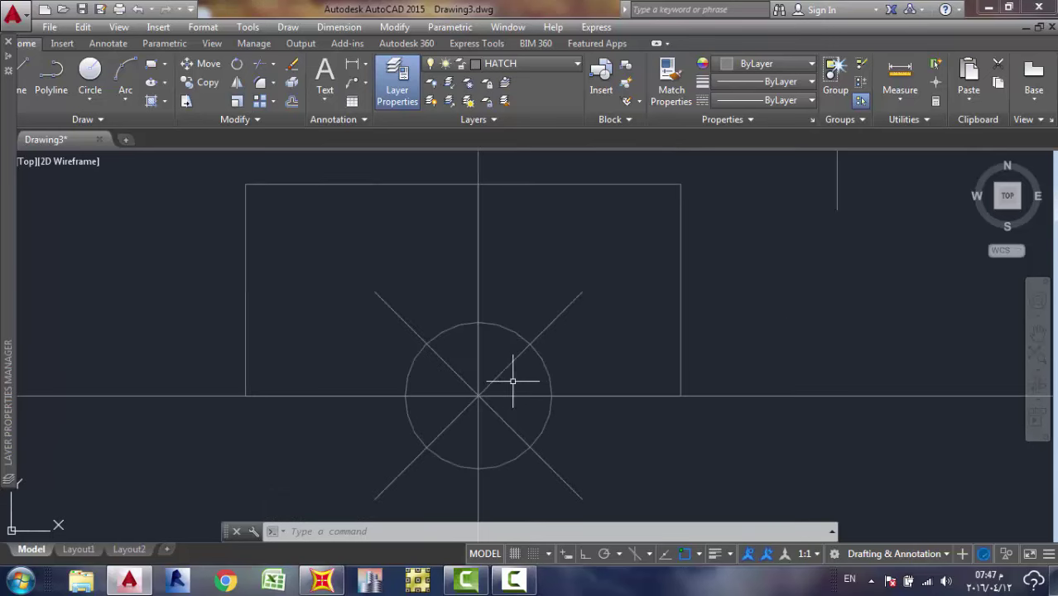
scroll(521, 376, "down", 4)
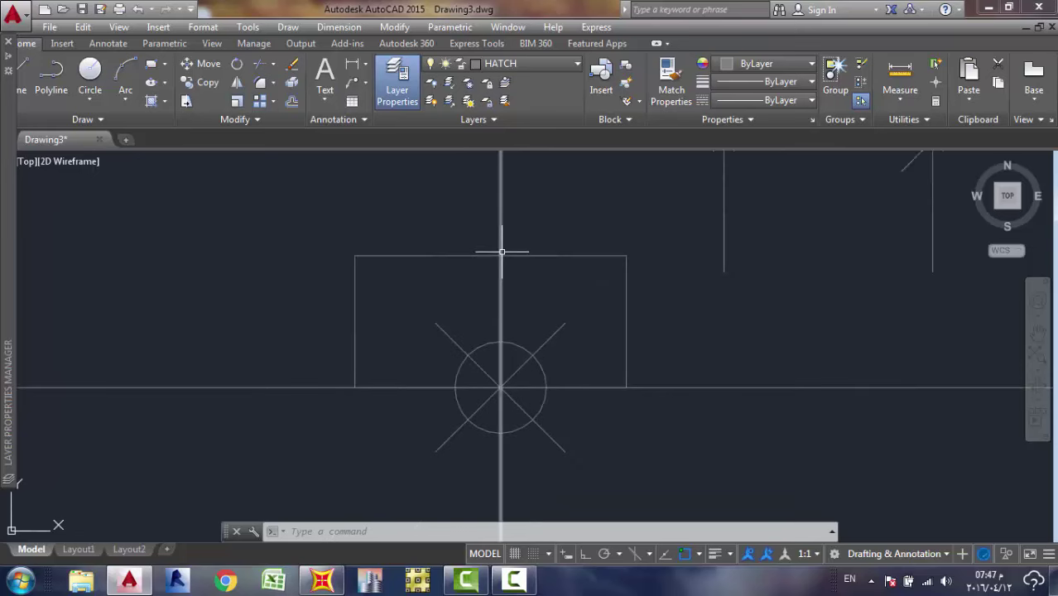
scroll(630, 304, "down", 8)
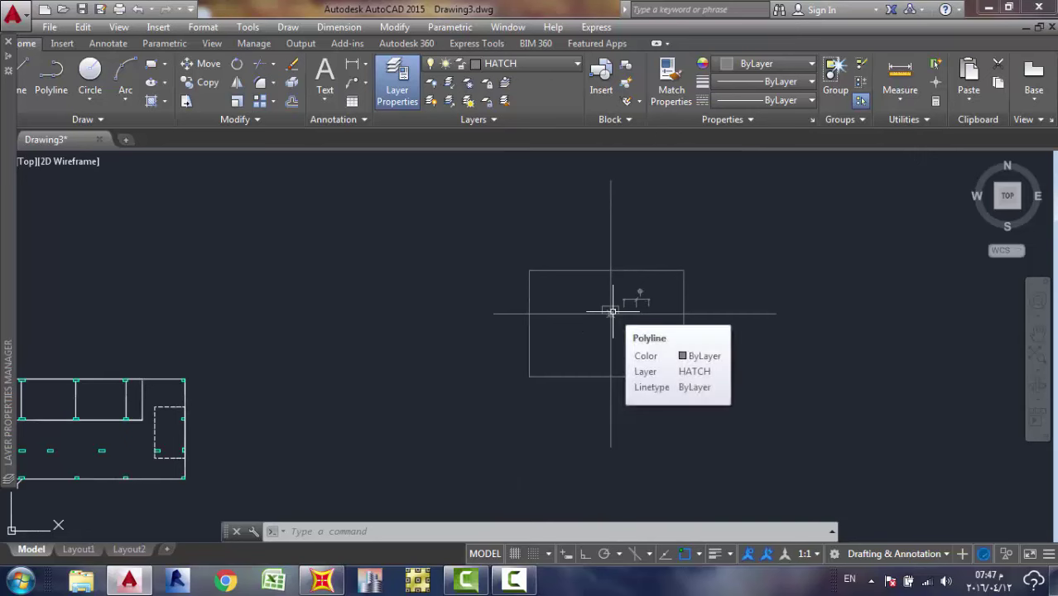
scroll(612, 273, "down", 2)
scroll(613, 273, "up", 8)
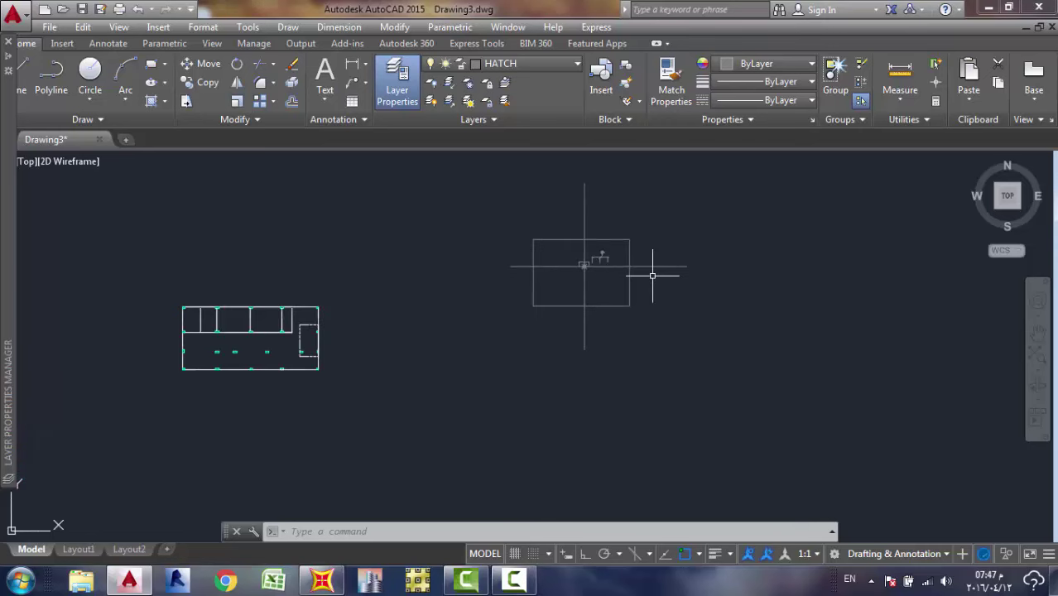
middle_click_drag(548, 238, 554, 315)
scroll(452, 286, "up", 6)
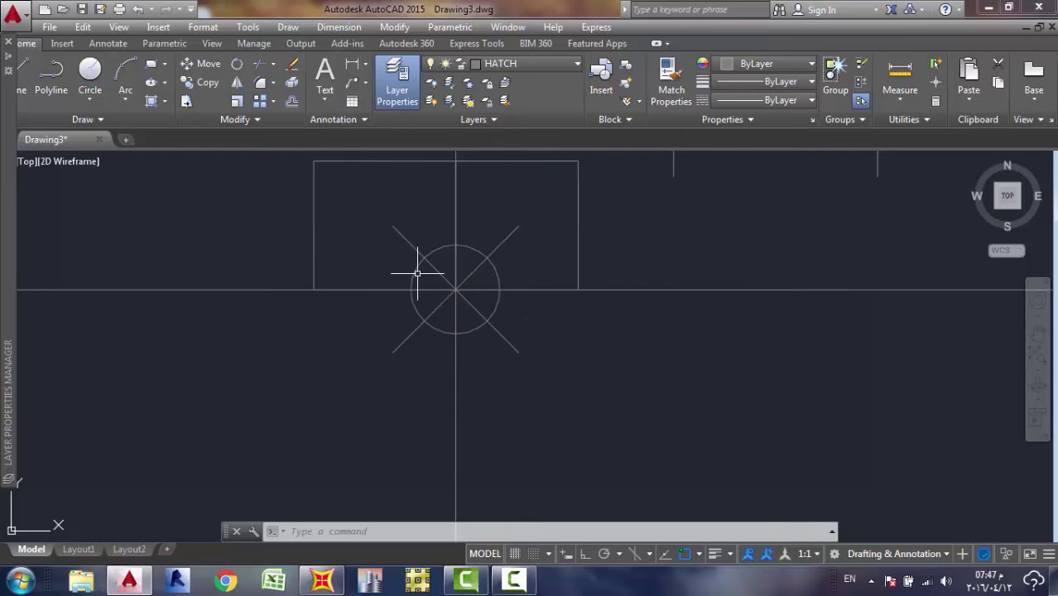
scroll(492, 256, "down", 3)
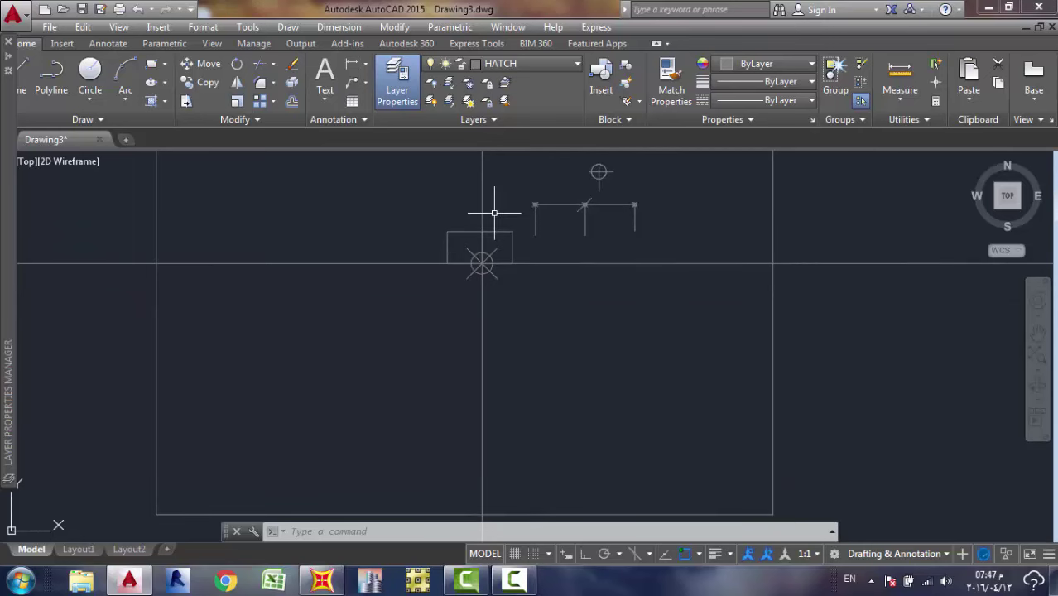
Delete the whole illustration sketch beside the floor plan.
scroll(494, 212, "down", 5)
middle_click_drag(567, 240, 567, 327)
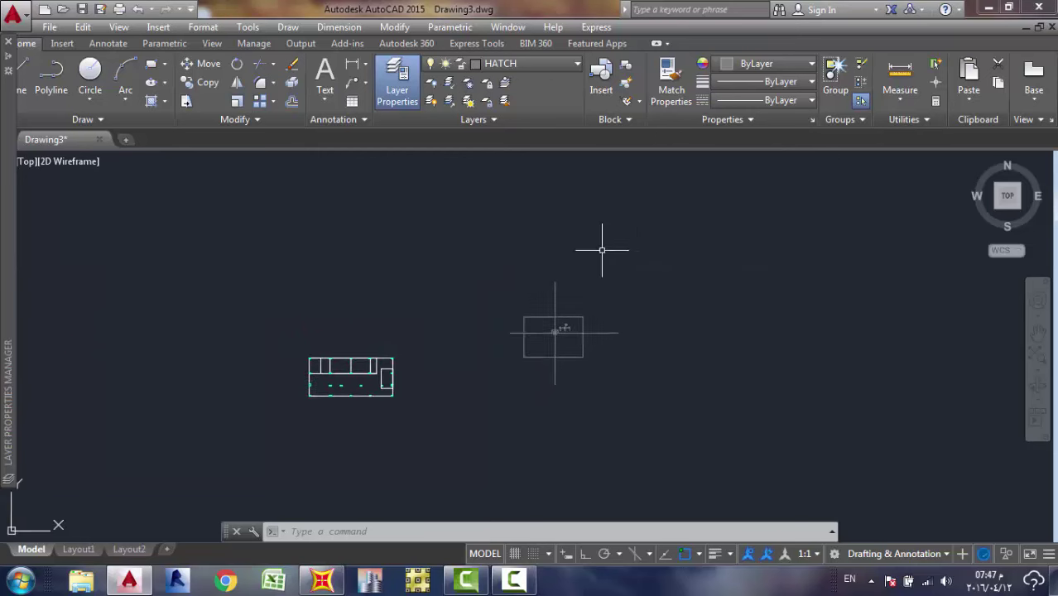
left_click(664, 245)
left_click(477, 383)
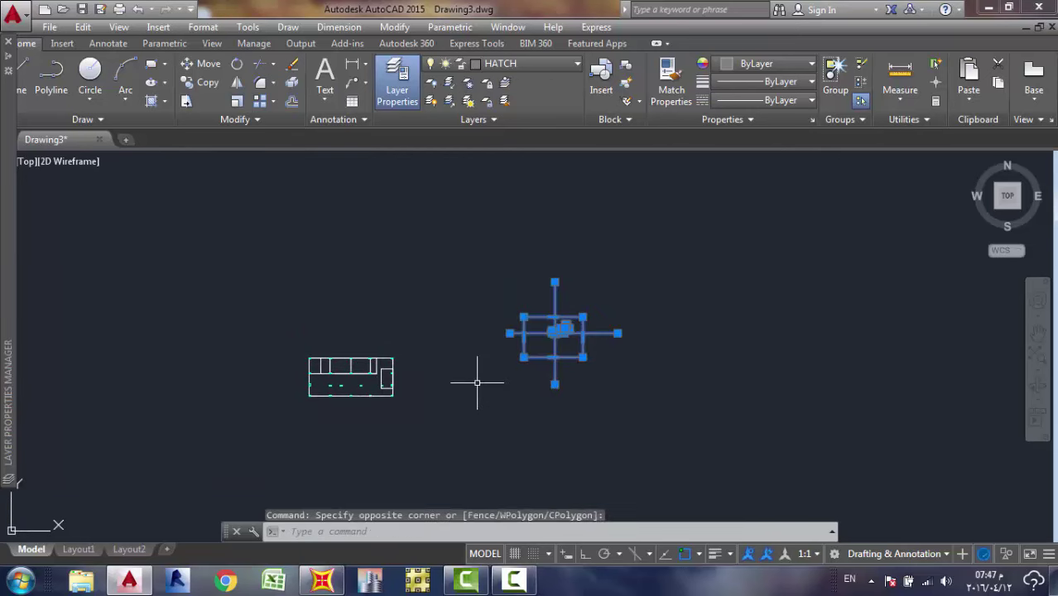
key("Delete")
Extend the short vertical beam lines in the upper bays to the top perimeter line and the inner horizontal beam line.
scroll(475, 378, "down", 2)
scroll(415, 388, "up", 8)
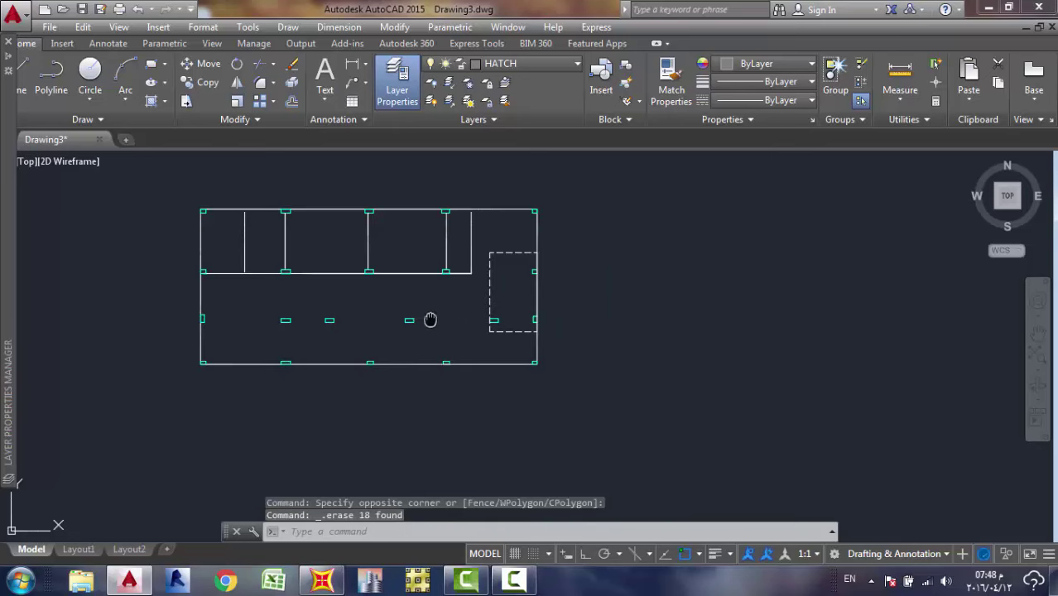
scroll(402, 348, "up", 4)
mouse_move(383, 347)
middle_mouse_down()
mouse_move(378, 336)
mouse_move(382, 349)
middle_mouse_up()
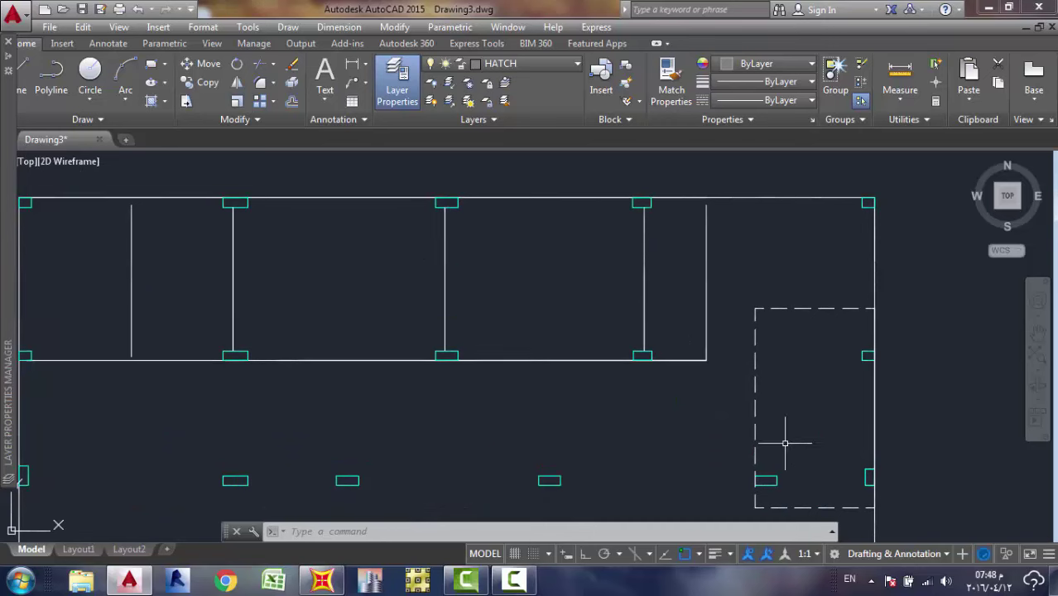
type("ex")
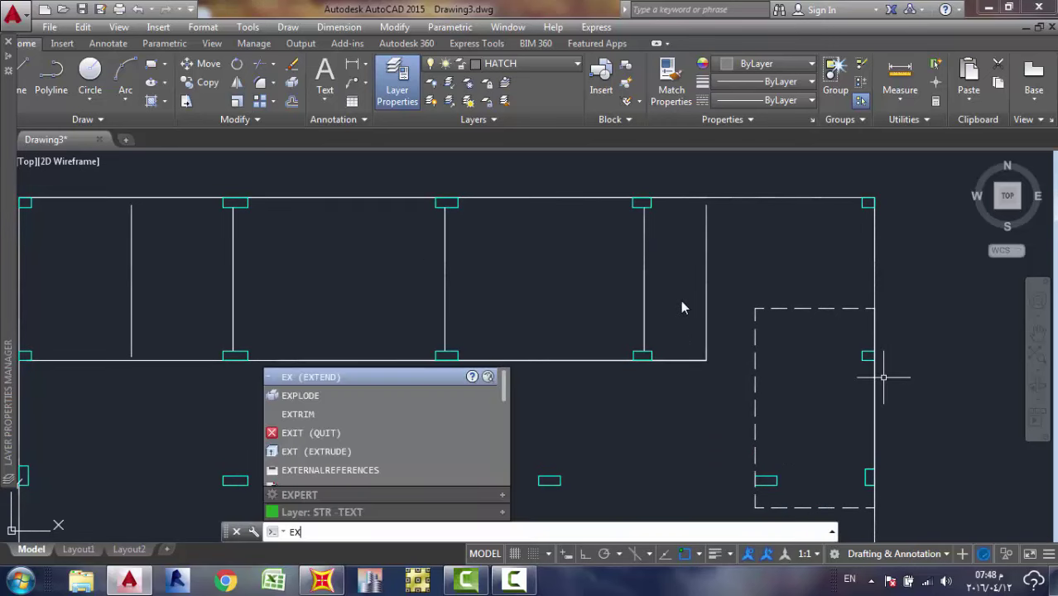
key("Return")
key("Return")
left_click(706, 265)
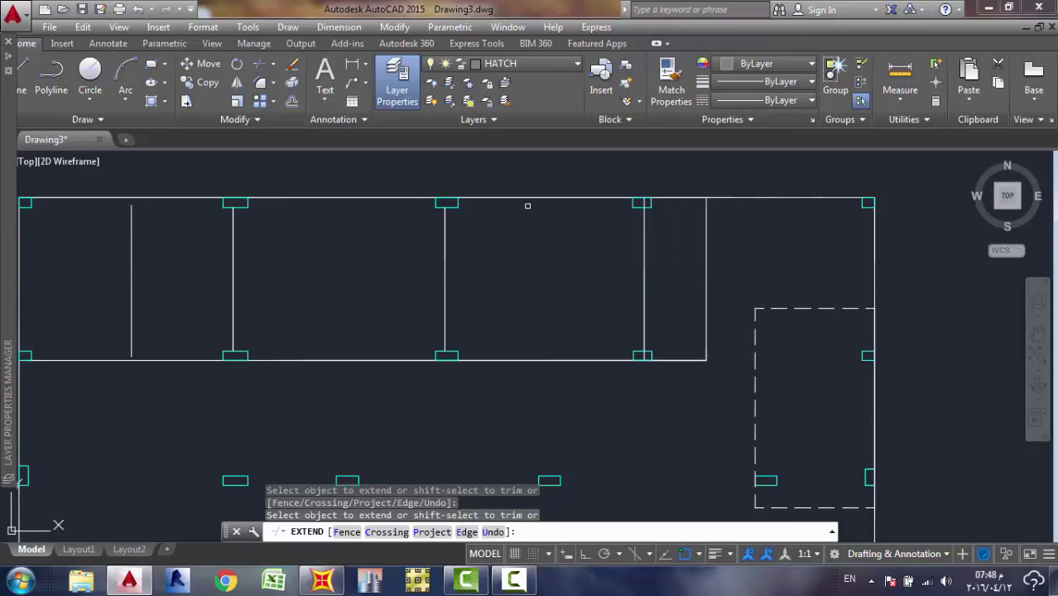
left_click(522, 219)
middle_click_drag(119, 313, 395, 267)
left_click(375, 272)
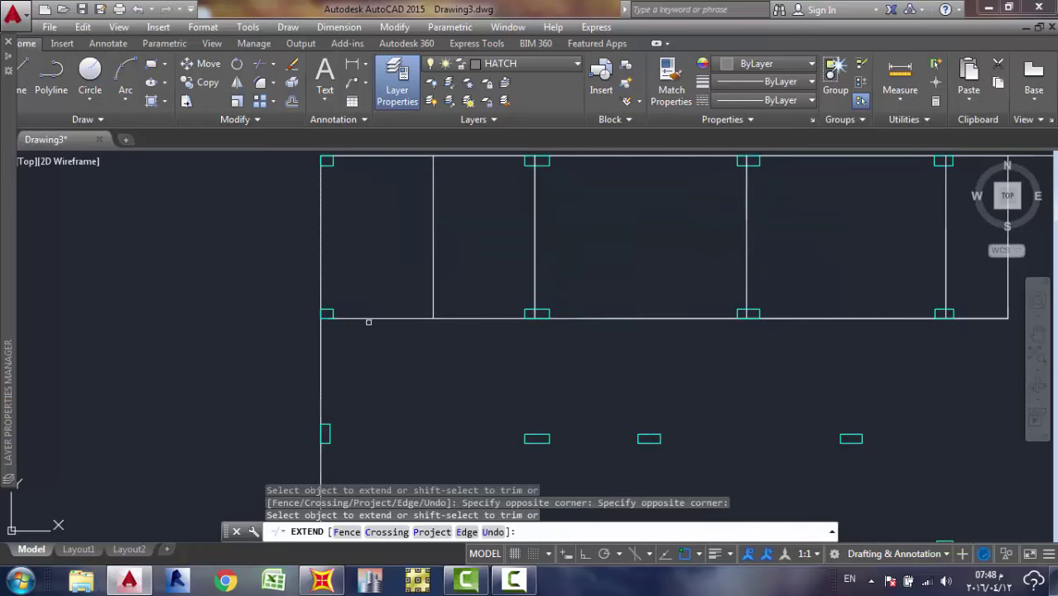
Try to extend the inner horizontal beam line's left end through the column to the left perimeter line.
scroll(285, 313, "up", 4)
scroll(262, 313, "down", 2)
middle_click_drag(209, 314, 287, 328)
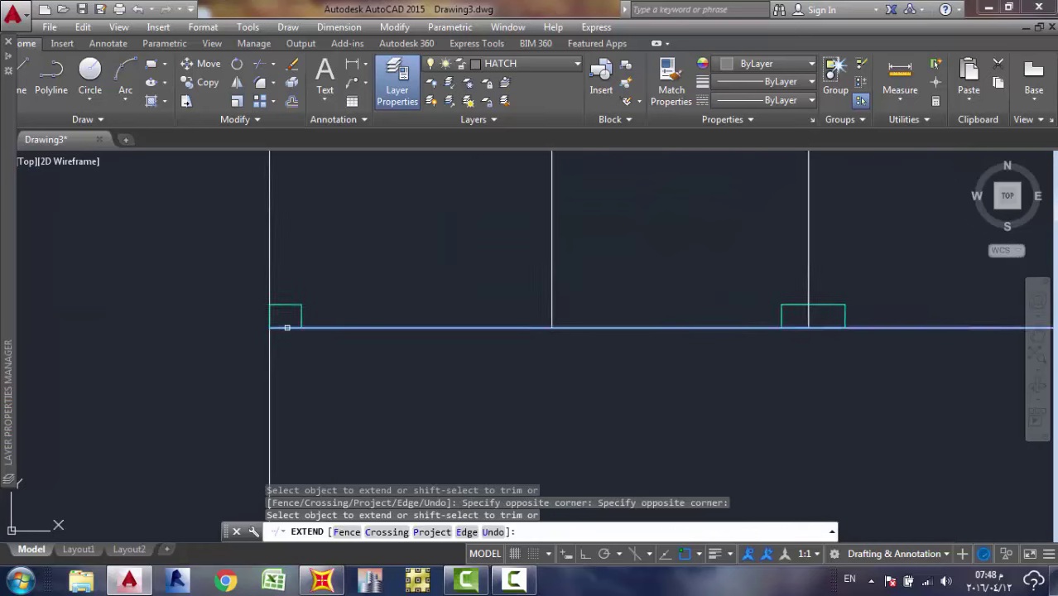
left_click(286, 328)
scroll(284, 328, "up", 5)
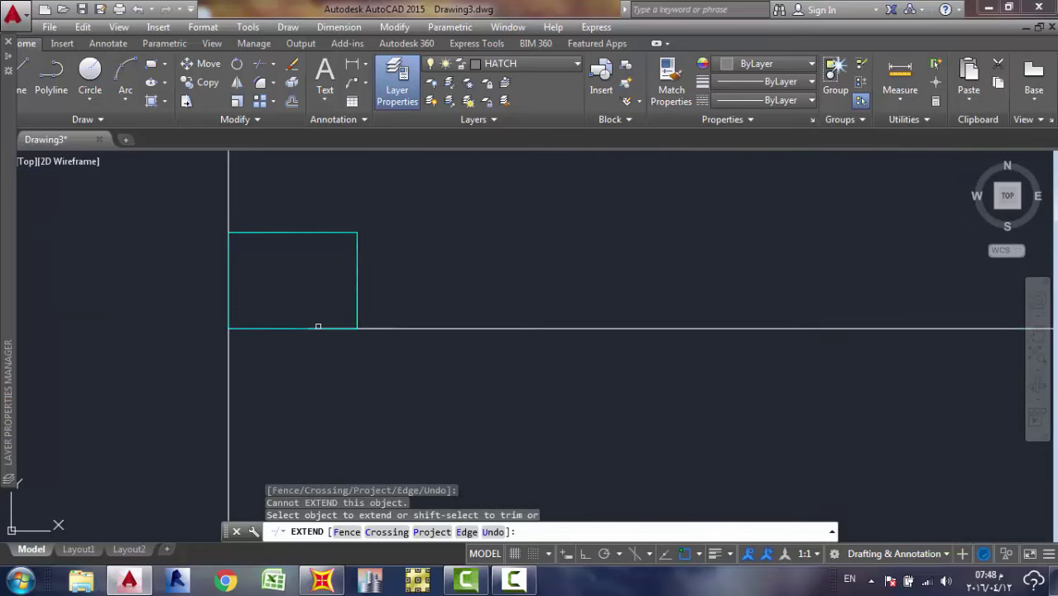
key("Escape")
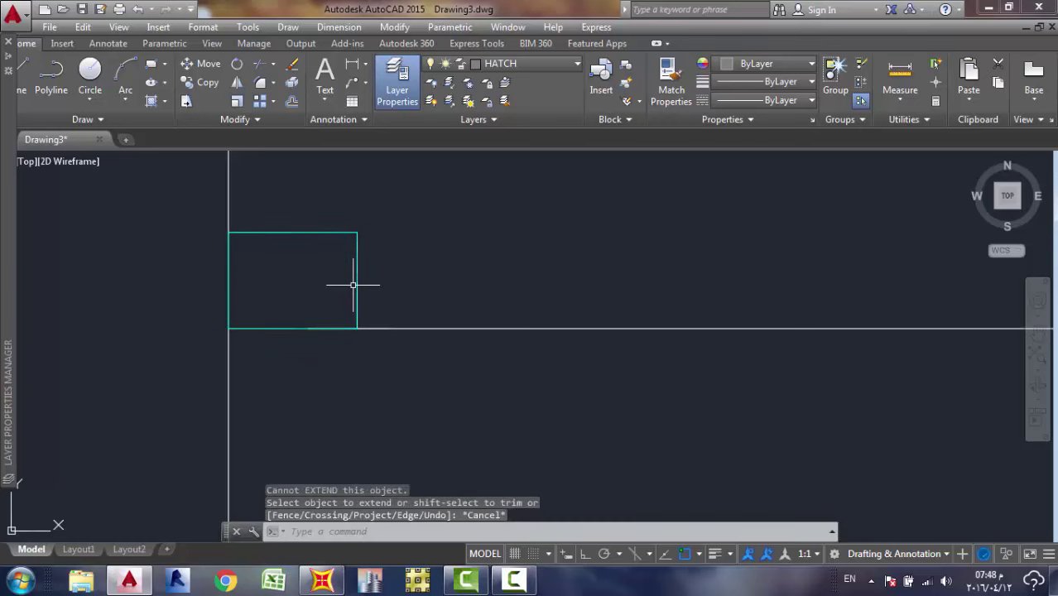
Turn off the Colums layer by picking a column outline with LAYOFF.
left_click(356, 284)
key("Escape")
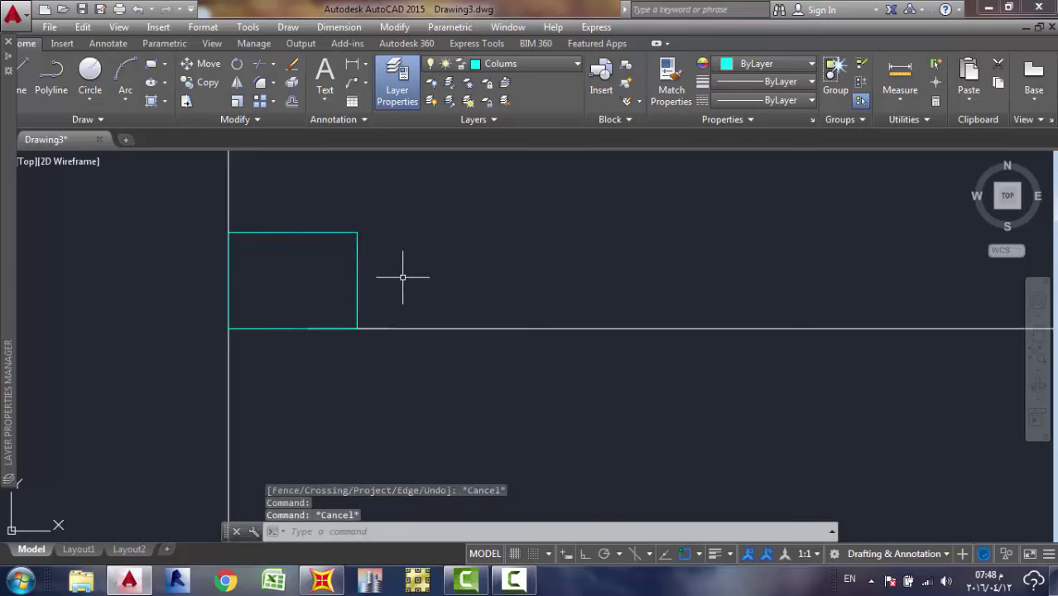
type("l")
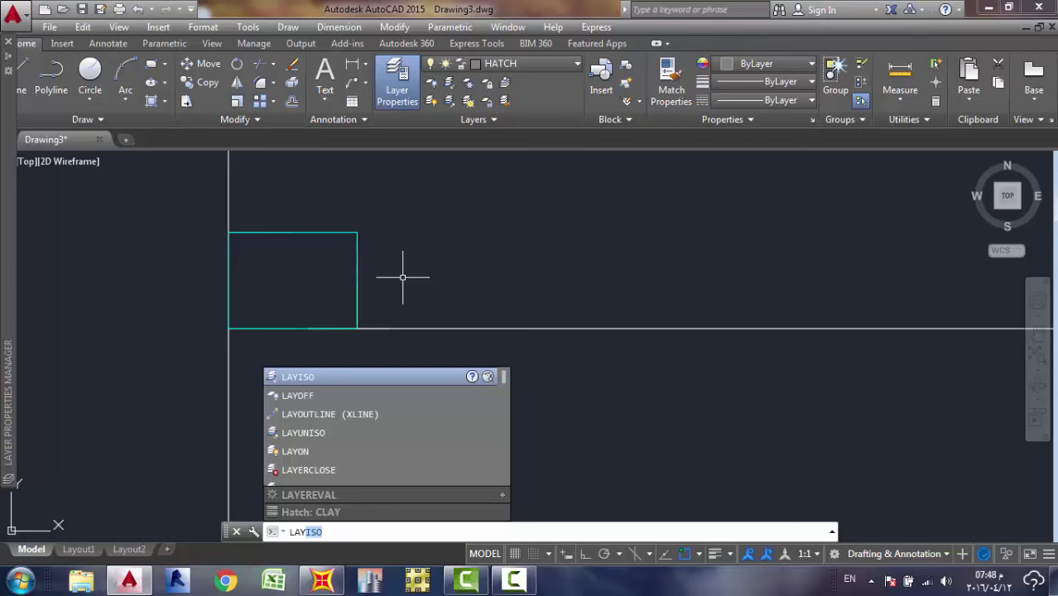
key("Down")
key("Return")
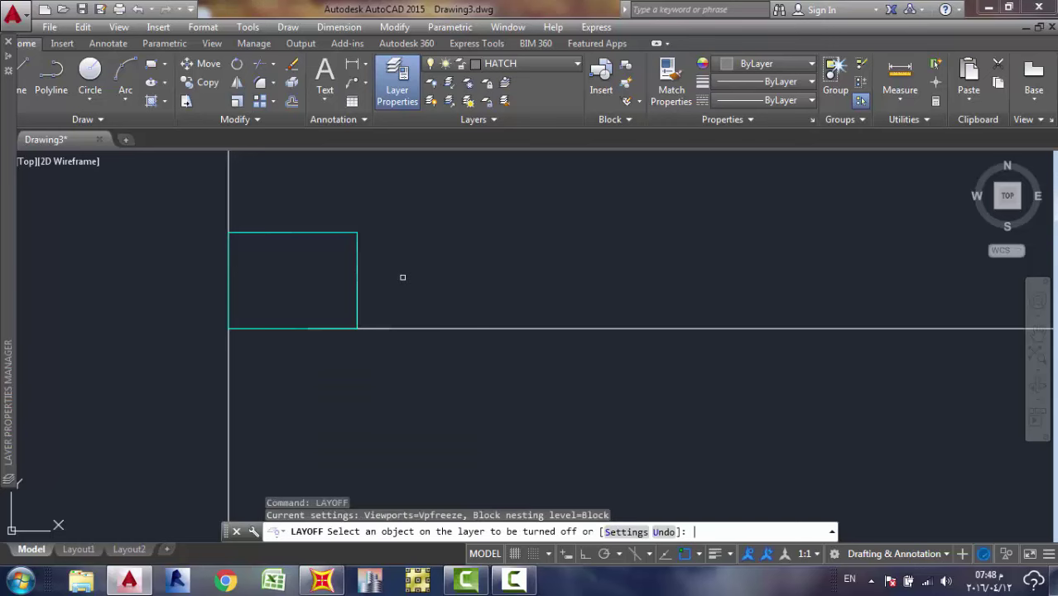
left_click(358, 245)
left_click(311, 235)
key("Escape")
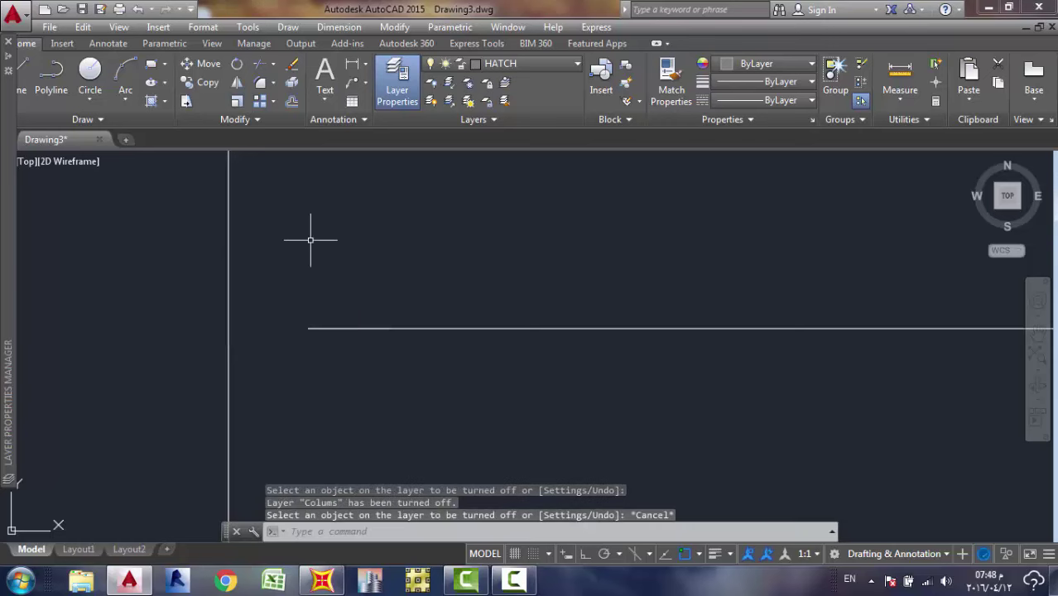
Extend the inner horizontal beam line's left end to the left perimeter line.
type("ex")
key("Return")
key("Return")
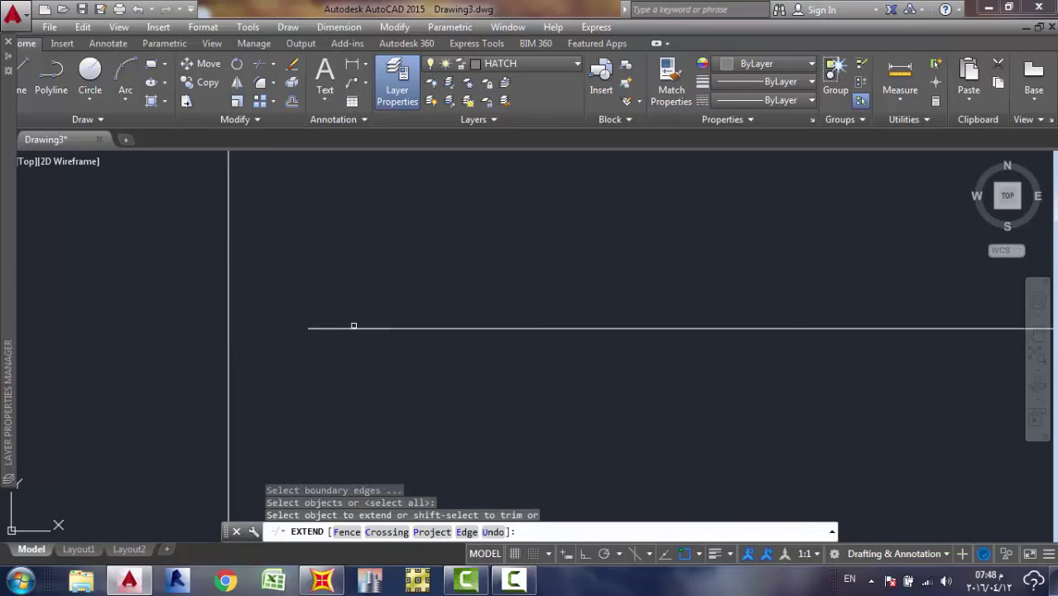
left_click(354, 326)
scroll(582, 339, "down", 6)
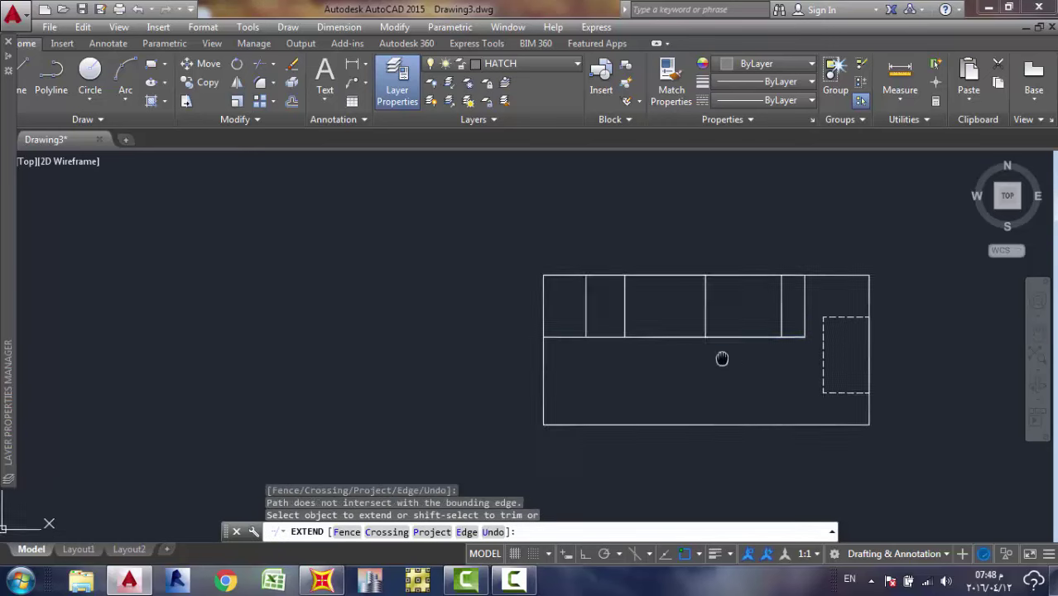
Check the remaining beam ends and try to extend the floor plan's bottom perimeter line.
middle_click_drag(722, 358, 461, 330)
scroll(468, 331, "up", 4)
middle_click_drag(497, 260, 564, 352)
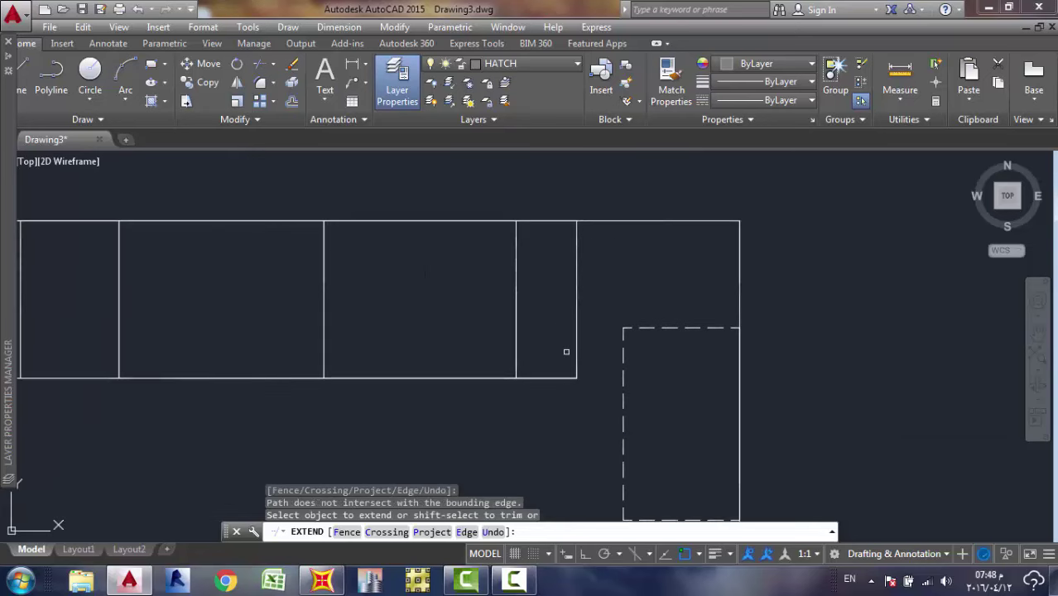
scroll(548, 302, "down", 3)
middle_click_drag(548, 302, 513, 286)
scroll(513, 285, "up", 2)
left_click(406, 338)
scroll(406, 337, "down", 2)
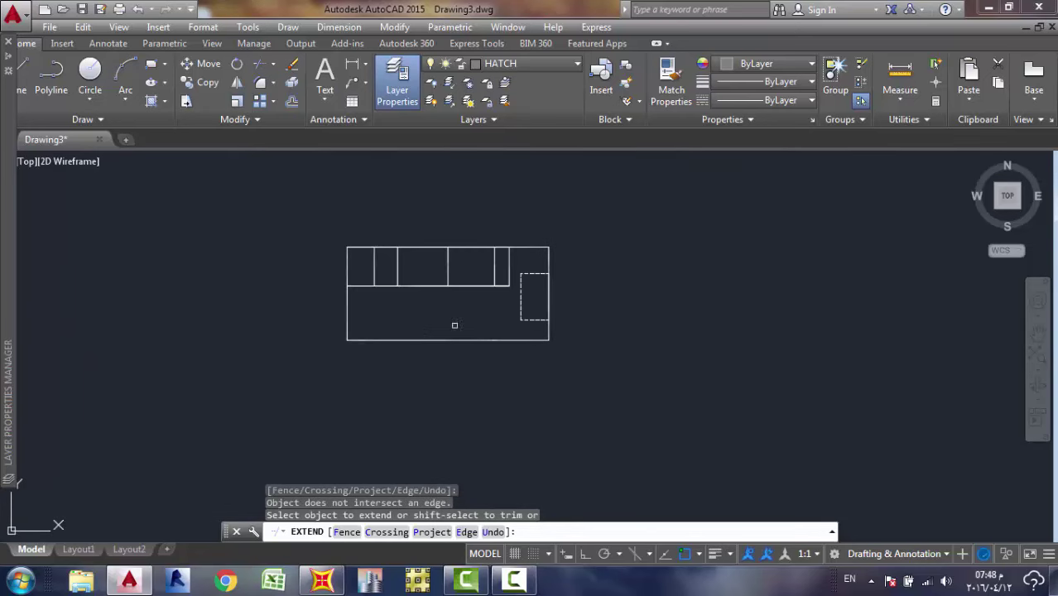
middle_click_drag(454, 324, 460, 364)
key("Escape")
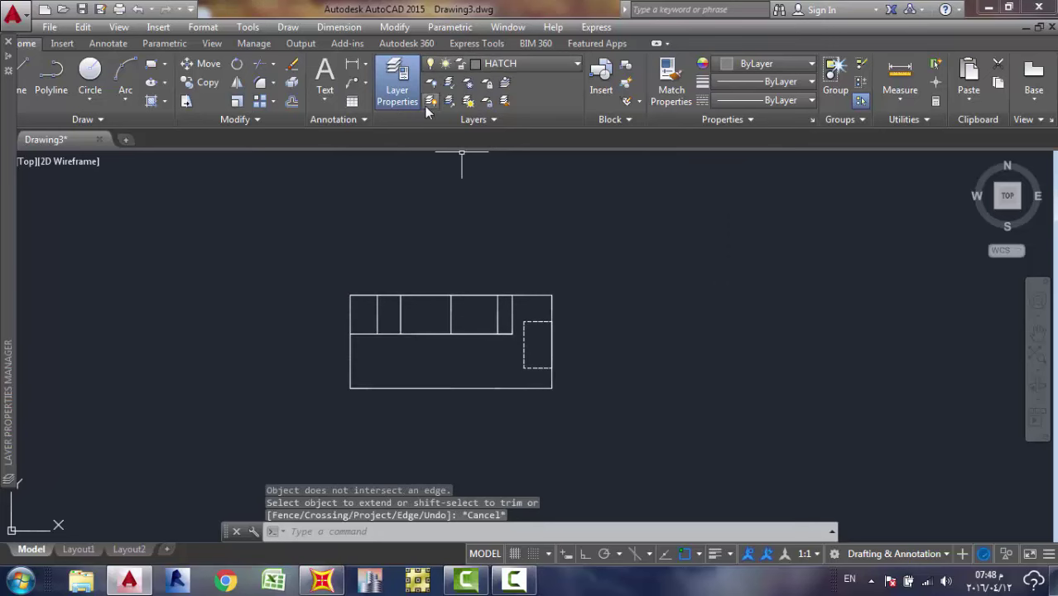
Turn all layers back on so the columns display with the beam lines.
left_click(429, 103)
scroll(390, 364, "up", 4)
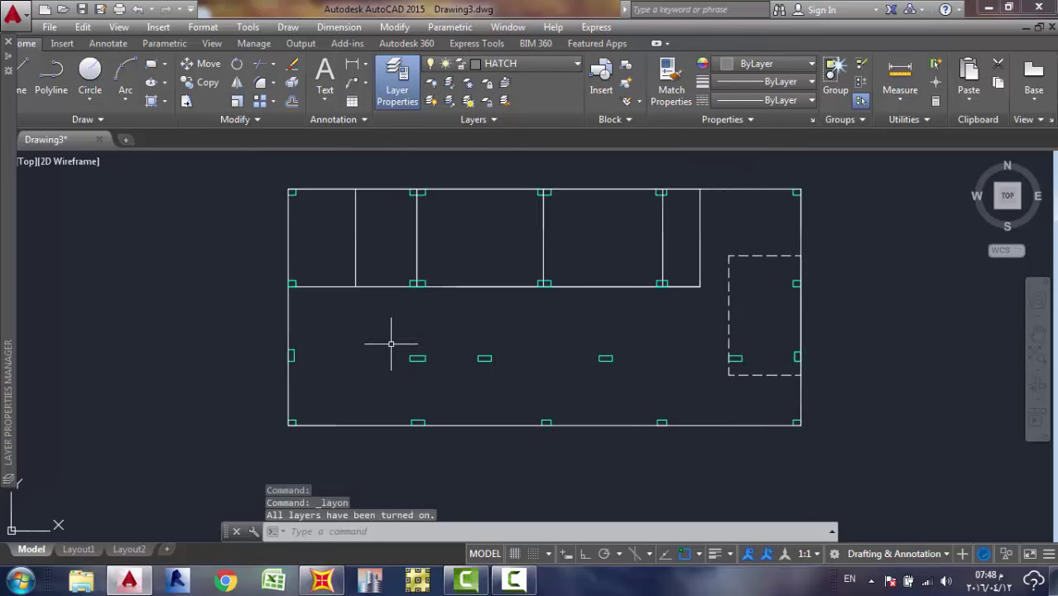
scroll(414, 282, "up", 4)
scroll(414, 283, "down", 4)
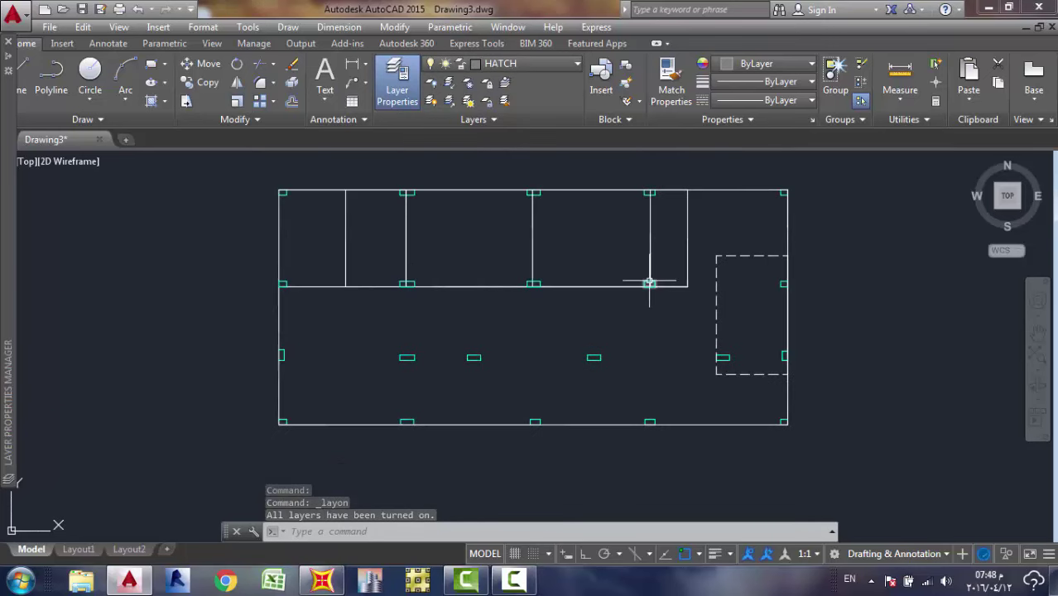
Examine how the beam lines meet each other and the columns along the upper bays of the floor plan.
scroll(683, 290, "down", 2)
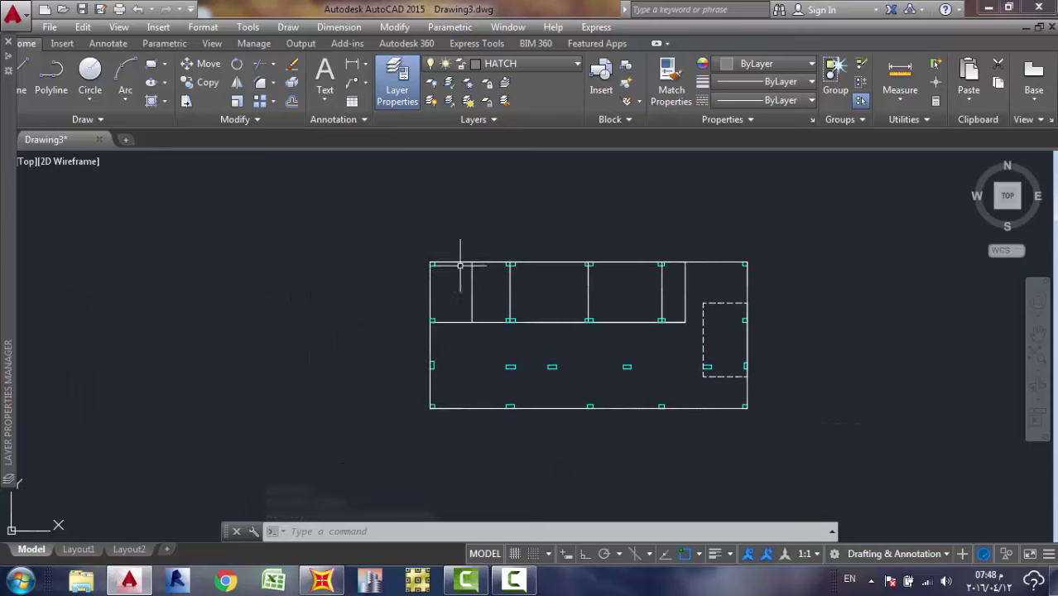
scroll(462, 268, "up", 4)
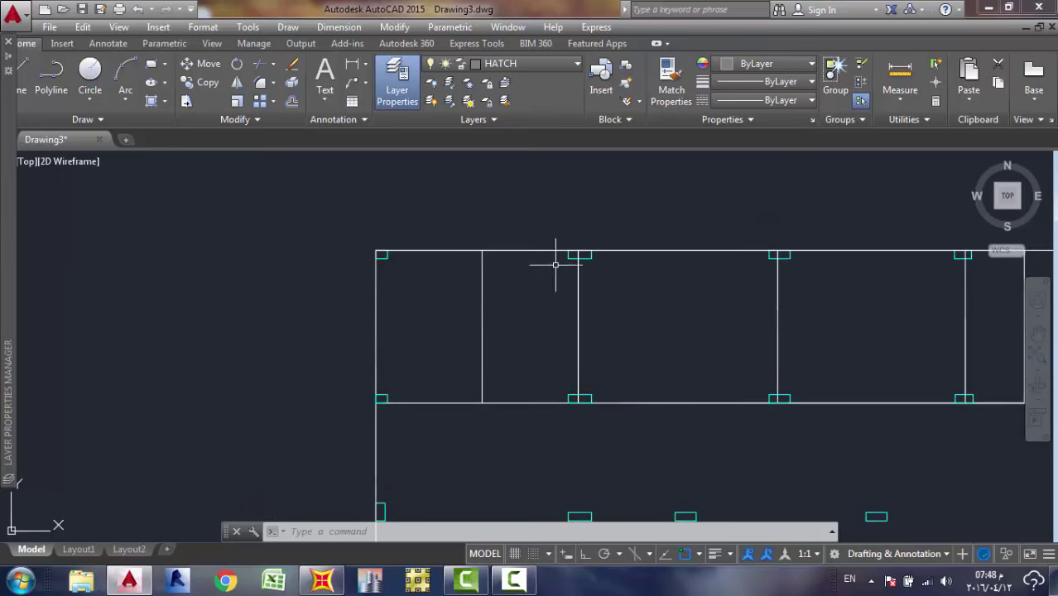
scroll(547, 260, "down", 4)
scroll(515, 273, "up", 2)
scroll(332, 248, "up", 4)
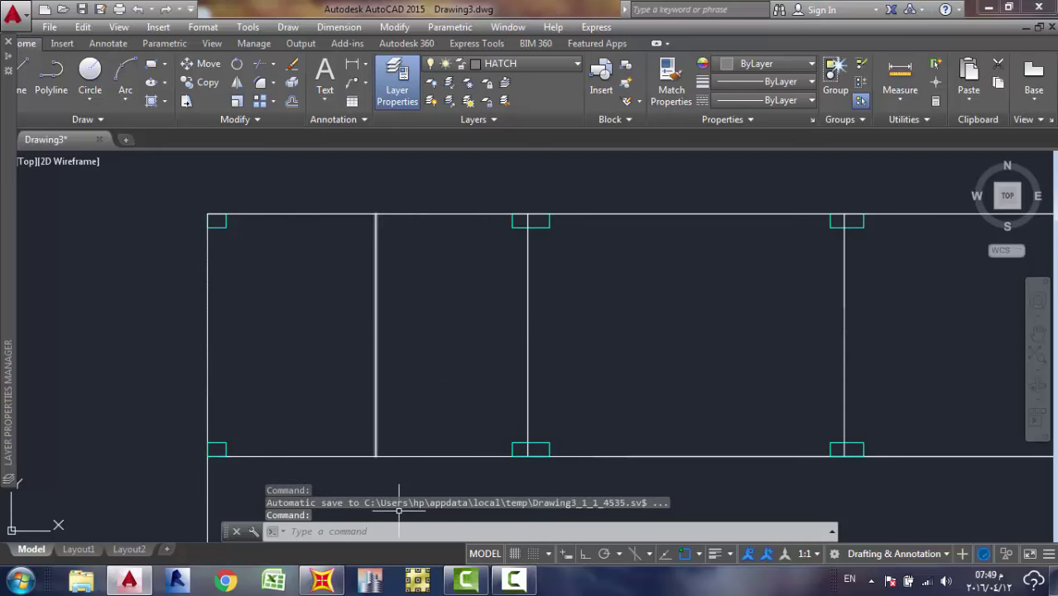
scroll(607, 424, "down", 4)
scroll(709, 418, "up", 4)
mouse_move(709, 418)
middle_mouse_down()
mouse_move(621, 397)
mouse_move(603, 379)
middle_mouse_up()
scroll(598, 408, "up", 2)
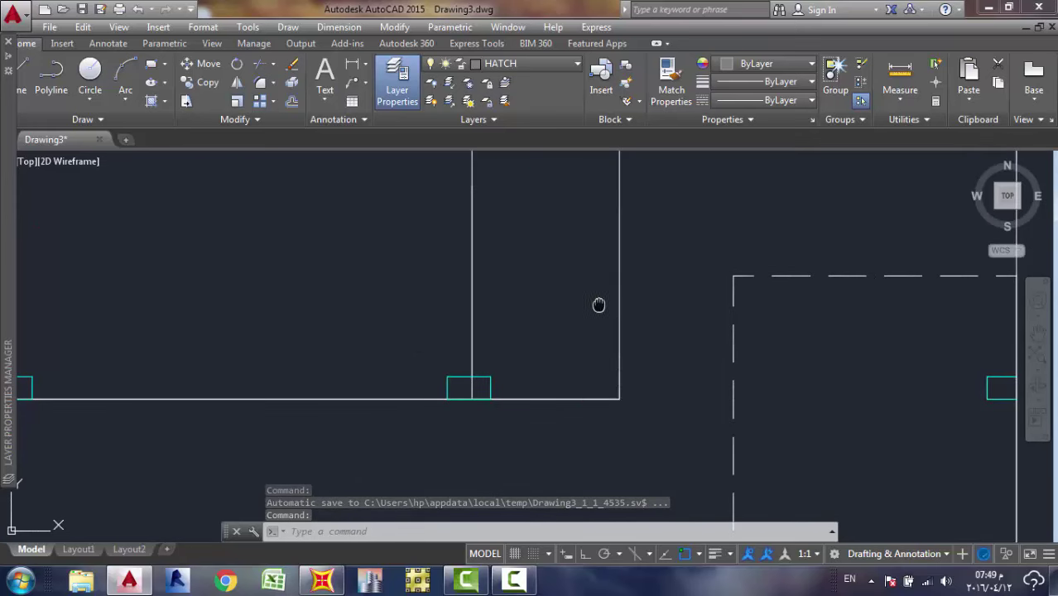
Examine the short vertical beam and its junctions with the horizontal beams beside the dashed rectangle.
middle_click_drag(601, 303, 595, 360)
scroll(595, 360, "down", 3)
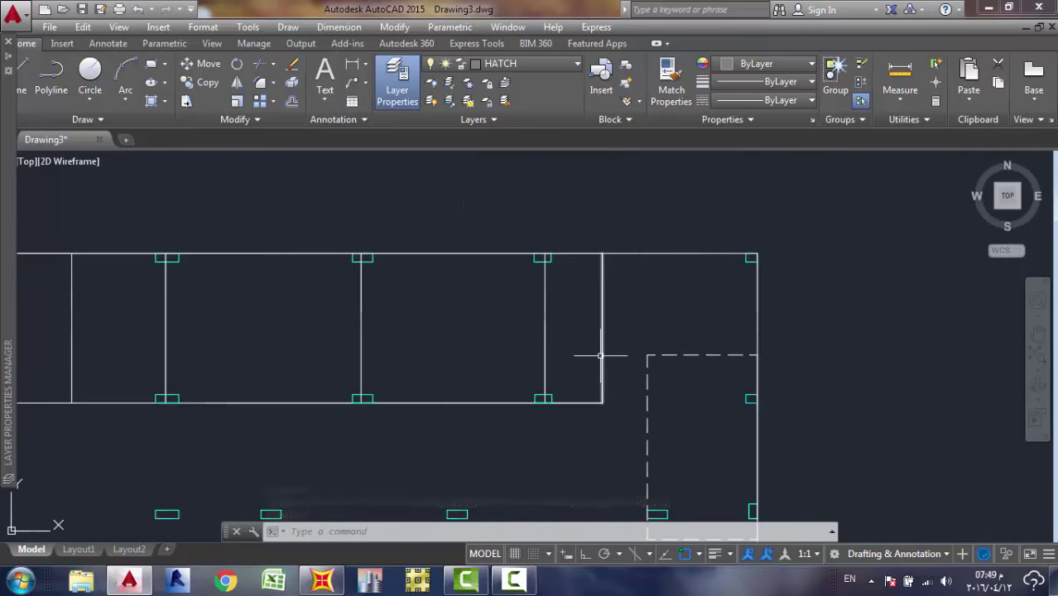
scroll(601, 356, "up", 3)
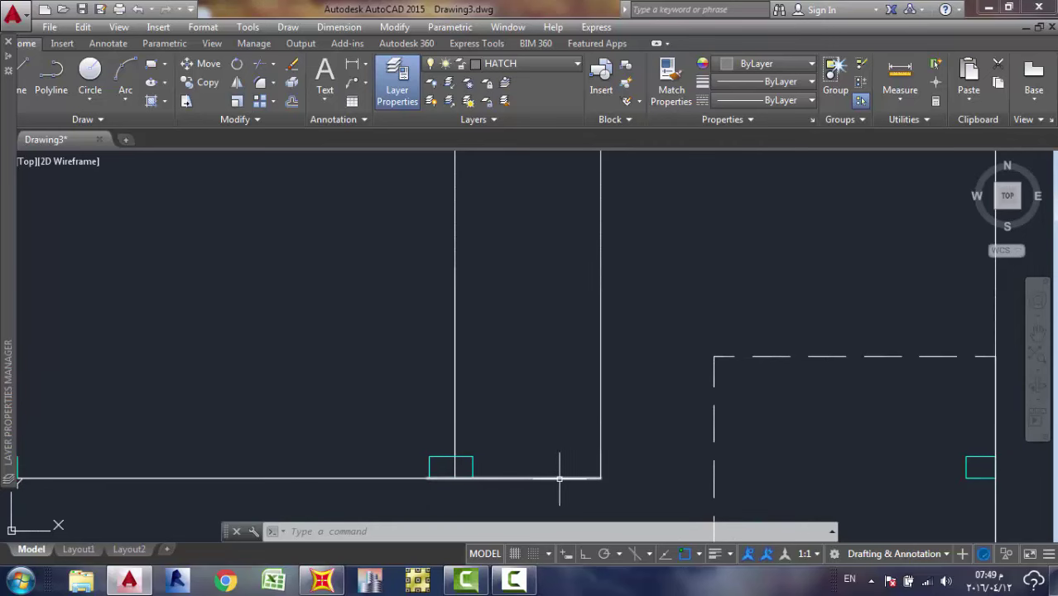
scroll(604, 249, "down", 3)
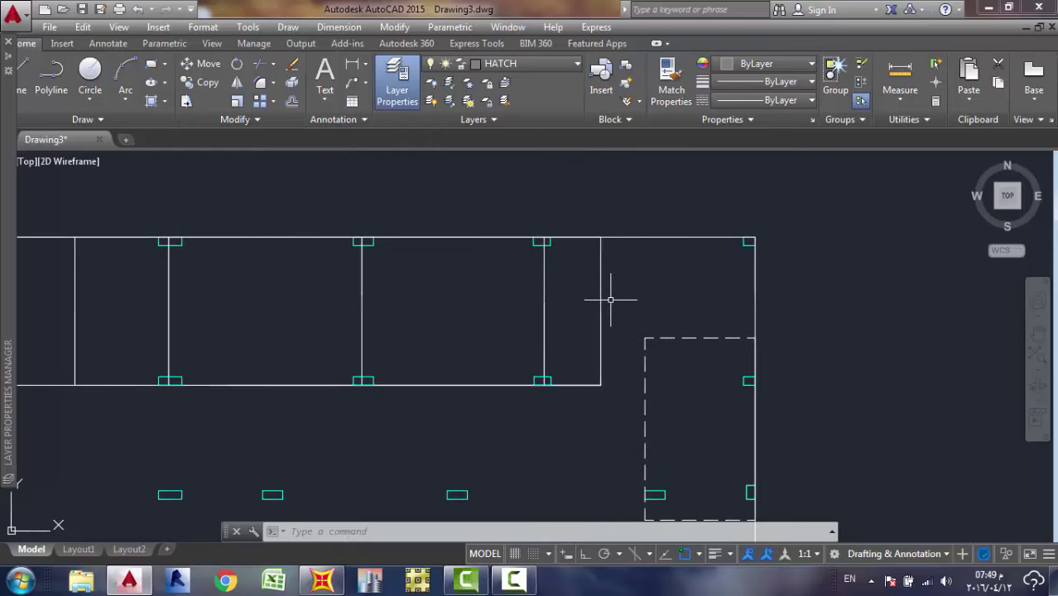
scroll(581, 347, "up", 2)
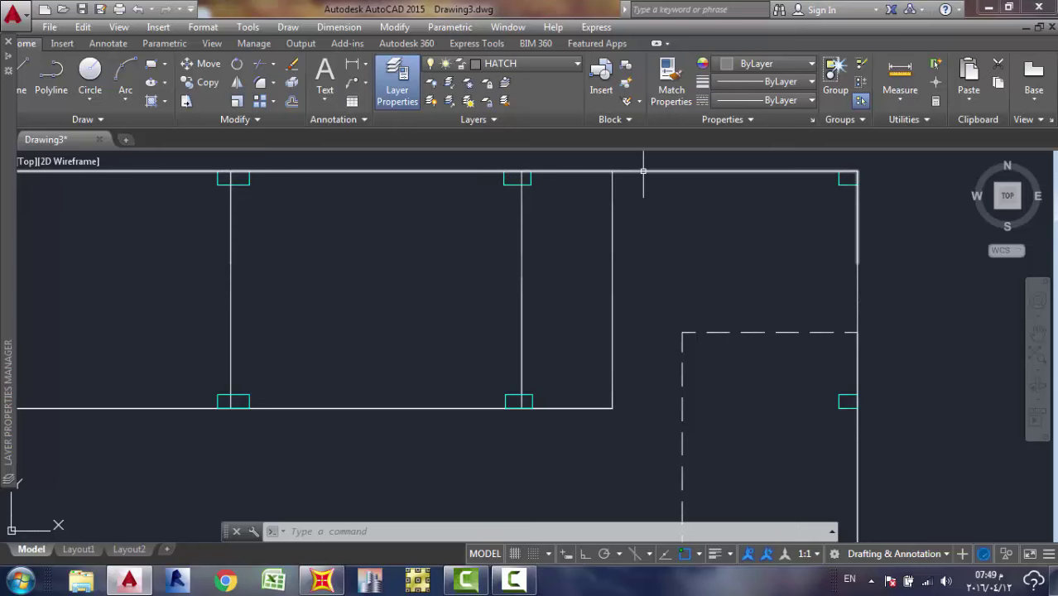
scroll(628, 177, "down", 5)
scroll(627, 177, "up", 5)
middle_click_drag(585, 178, 496, 302)
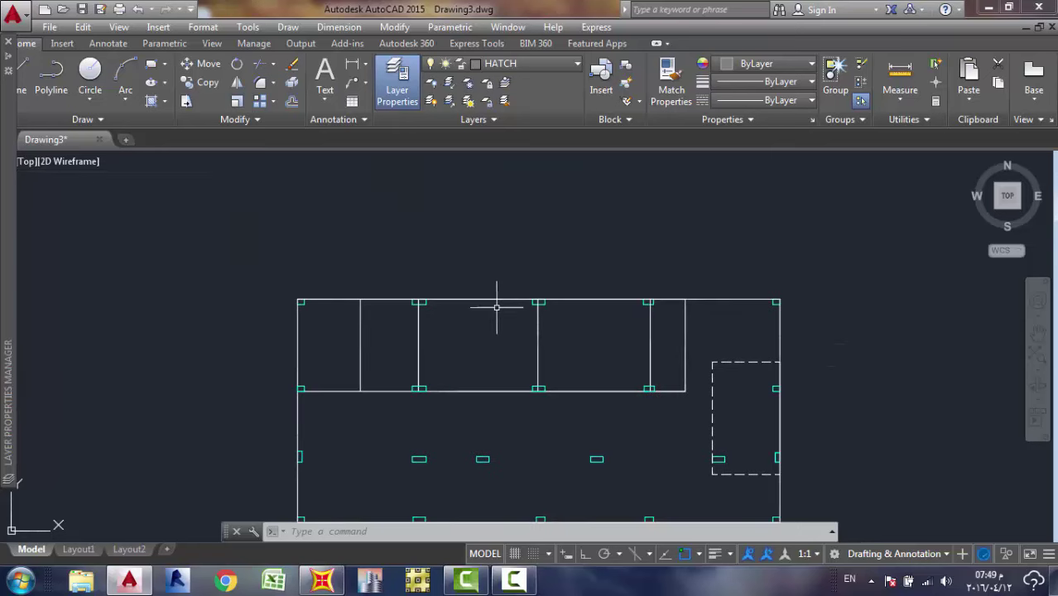
Erase the beam polyline that runs along the floor plan's top edge and turns down its right side.
left_click(746, 301)
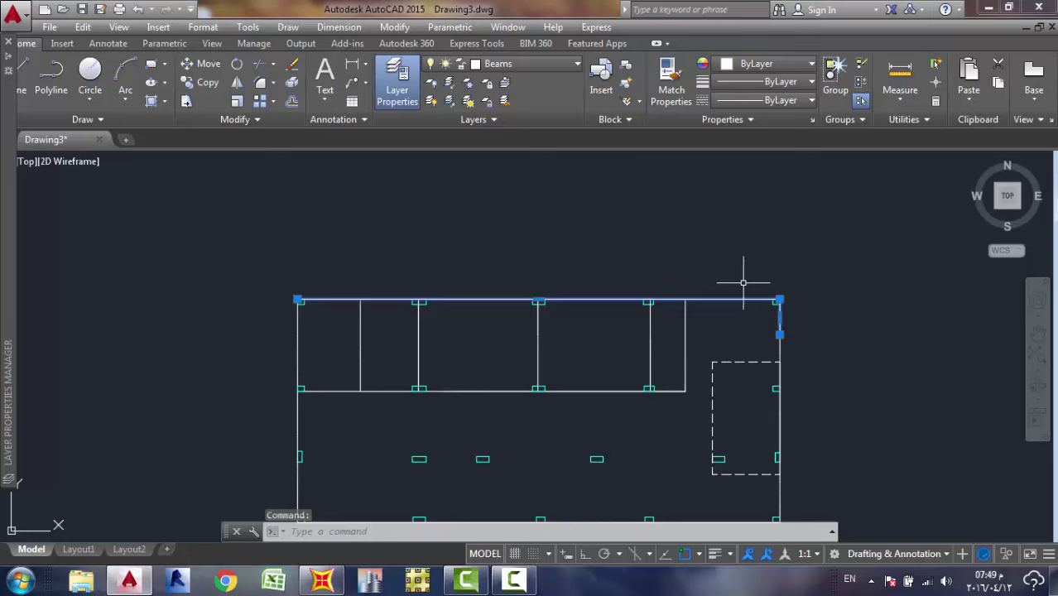
scroll(743, 283, "up", 4)
scroll(742, 280, "down", 4)
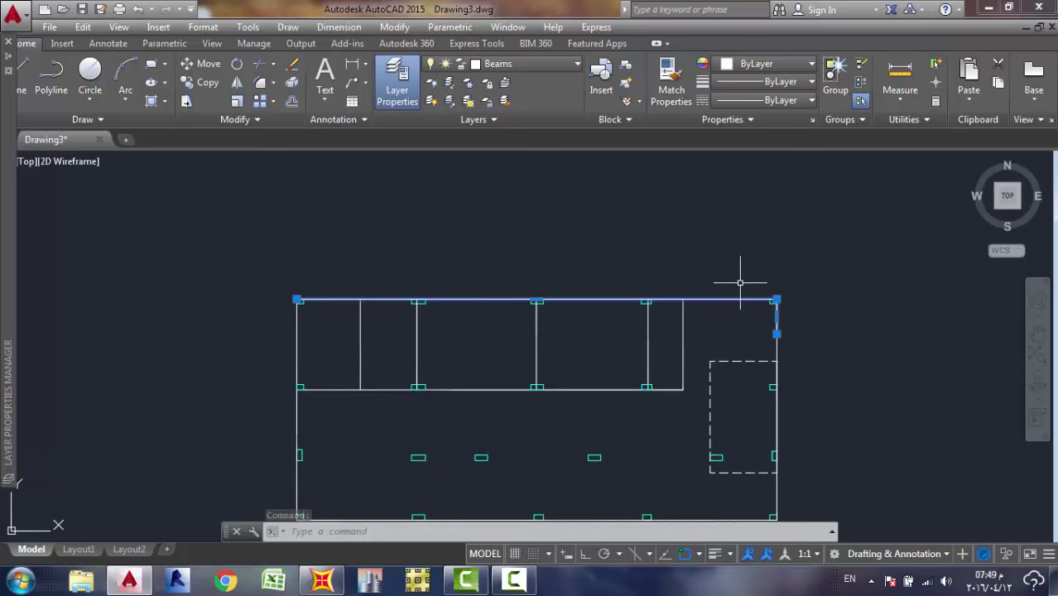
scroll(740, 282, "up", 4)
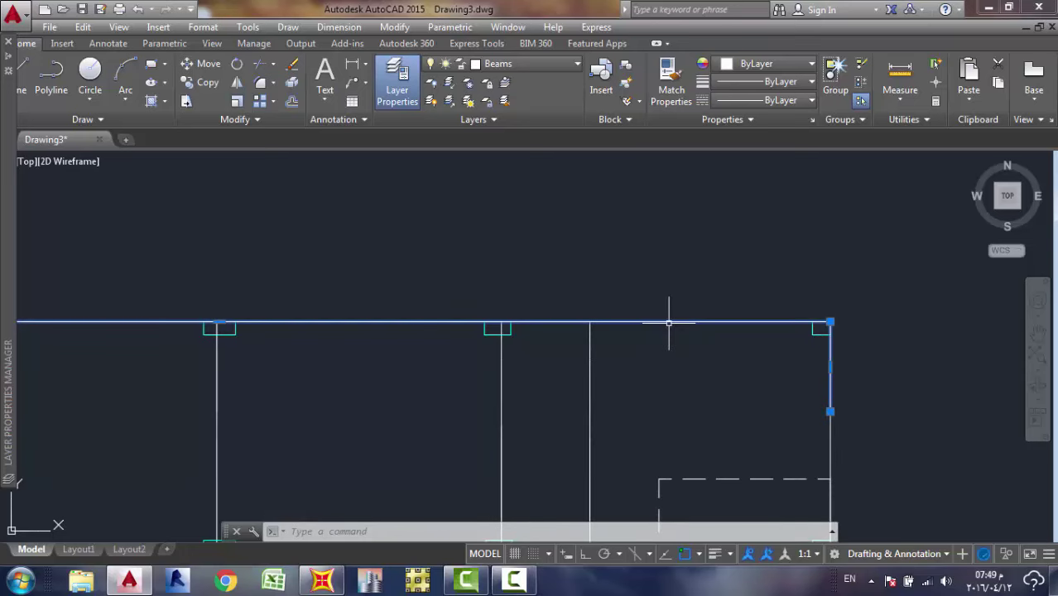
key("Delete")
scroll(668, 323, "down", 4)
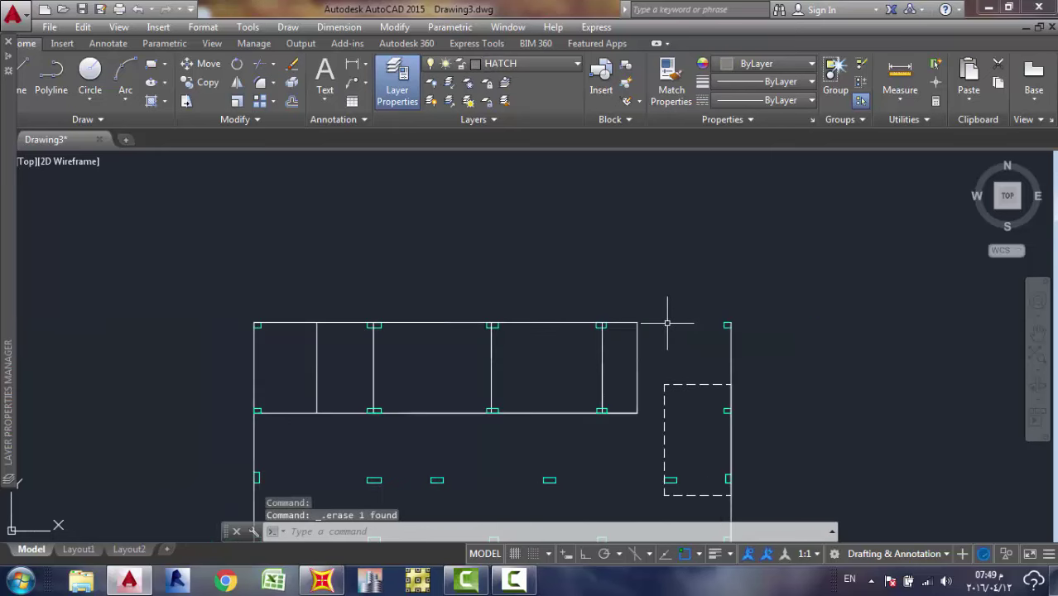
Erase the remaining perimeter polyline along the floor plan's top edge and left side.
left_click(545, 323)
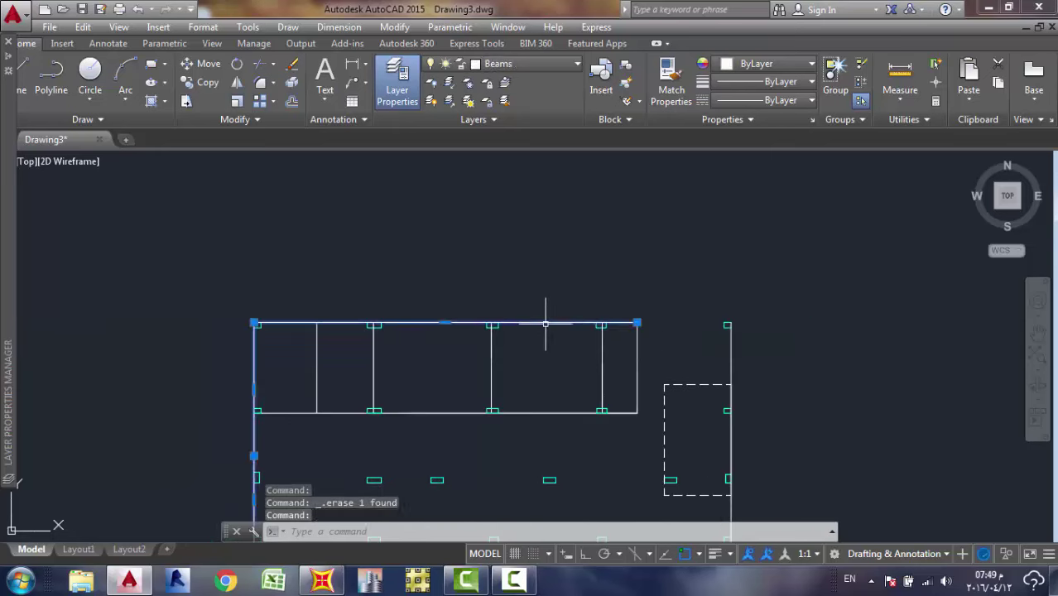
scroll(546, 322, "down", 6)
scroll(540, 314, "up", 6)
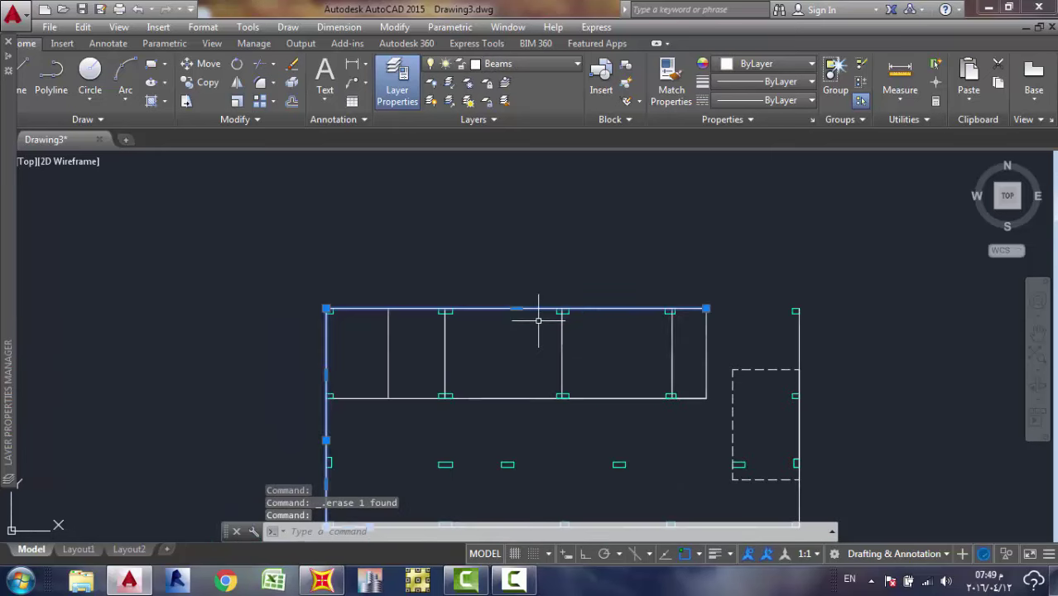
key("Delete")
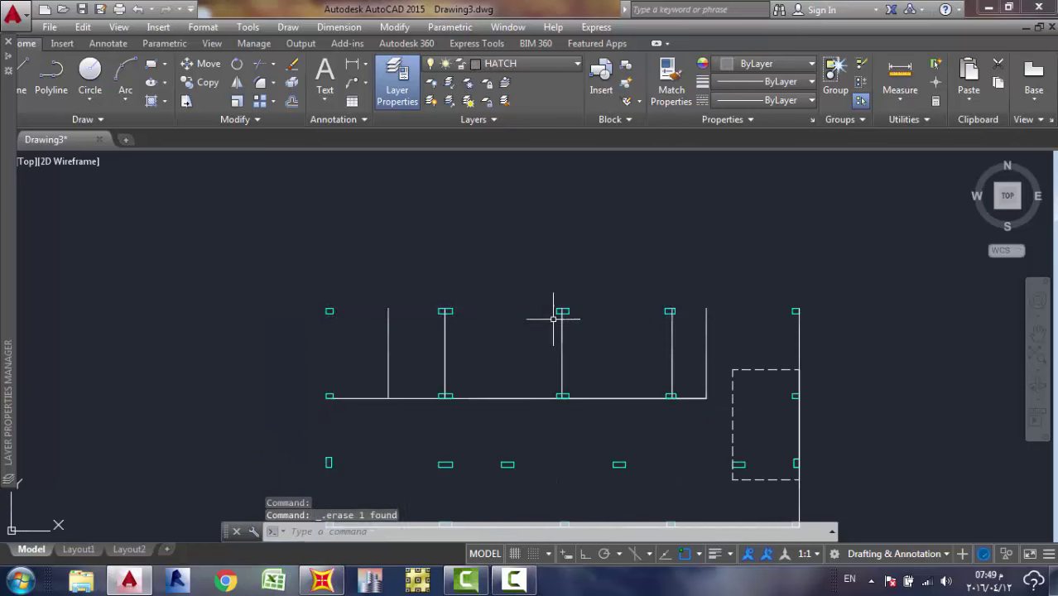
Draw a single line along the plan's top edge, from the top-right column's outer corner to the top-left column's outer corner.
type("l")
key("Return")
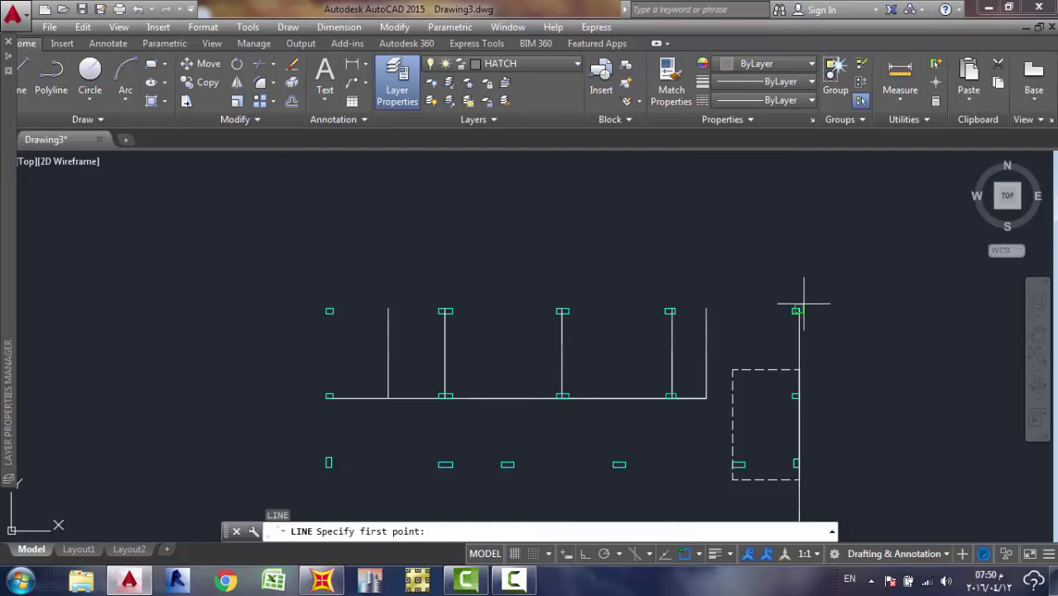
scroll(791, 308, "up", 3)
left_click(779, 318)
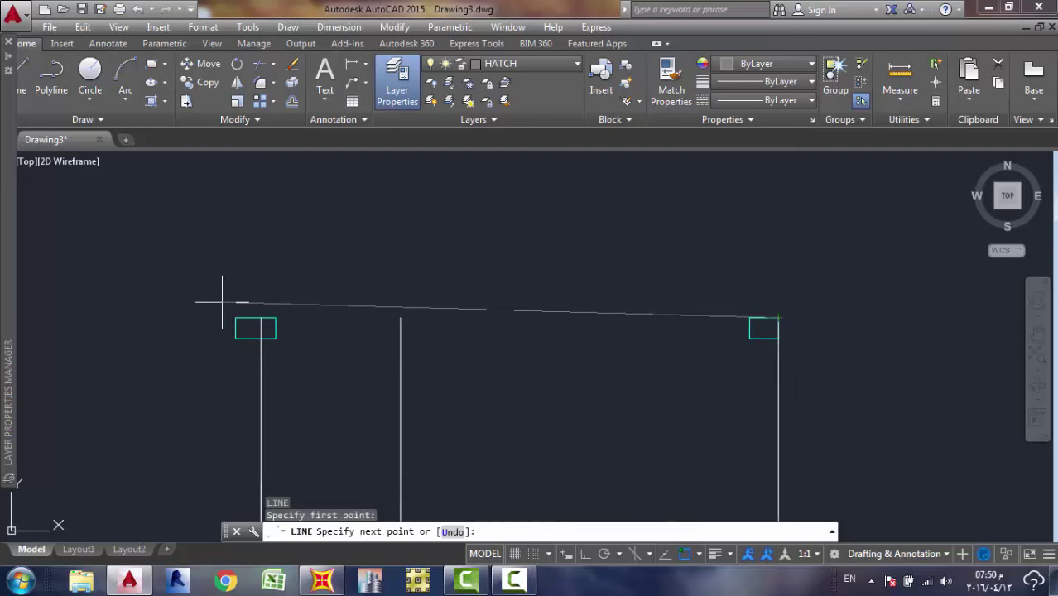
scroll(234, 304, "down", 5)
middle_click_drag(236, 307, 515, 301)
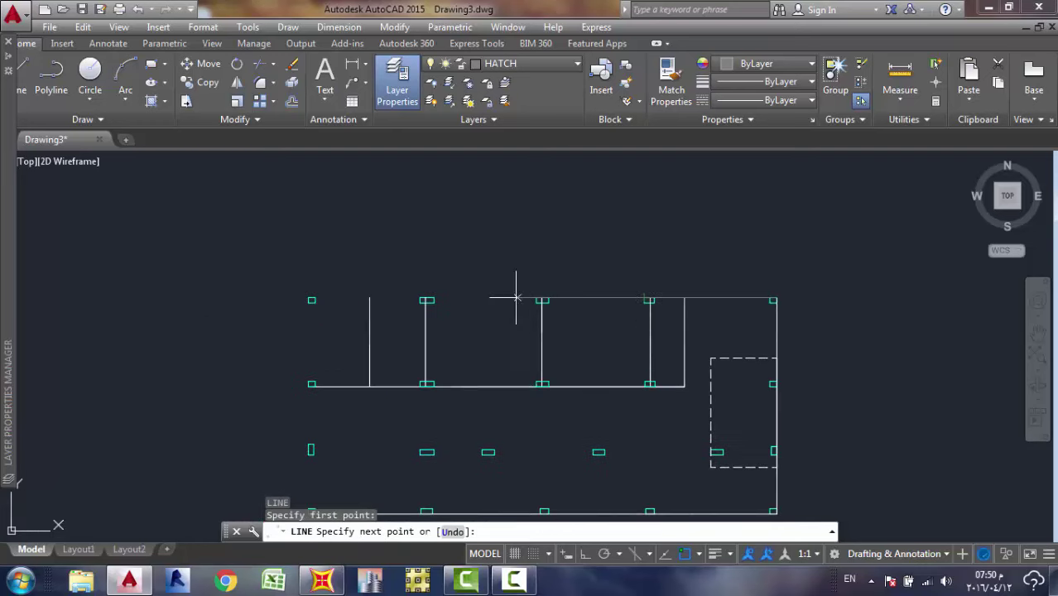
scroll(332, 294, "up", 5)
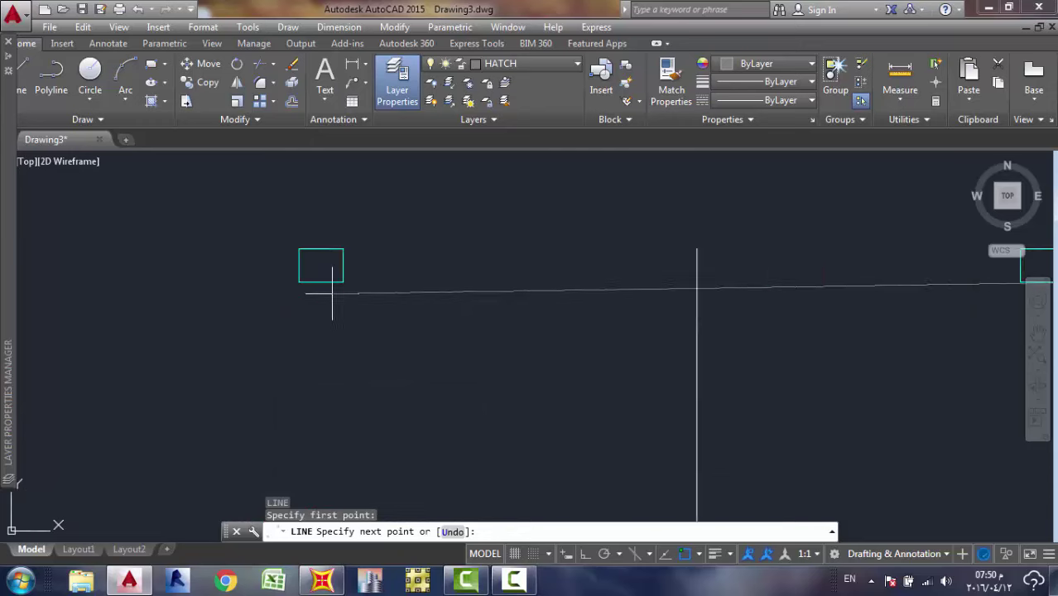
left_click(298, 249)
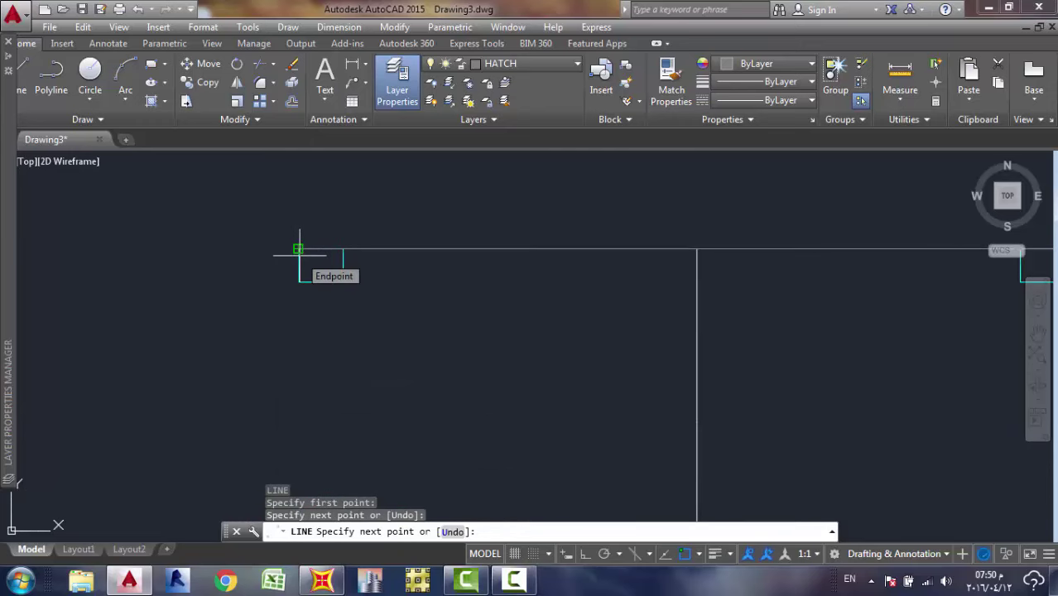
Continue the line down the plan's left side to the bottom-left column's outer corner and end it there.
scroll(298, 247, "down", 5)
mouse_move(300, 244)
middle_mouse_down()
mouse_move(326, 212)
mouse_move(320, 226)
middle_mouse_up()
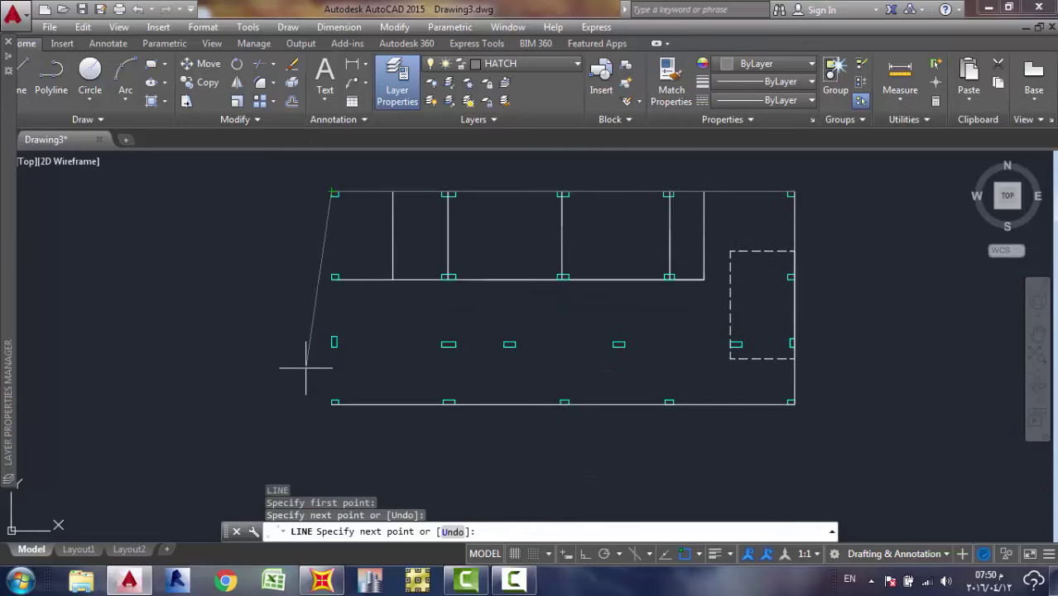
scroll(314, 383, "up", 4)
middle_click_drag(313, 385, 333, 347)
scroll(362, 397, "up", 2)
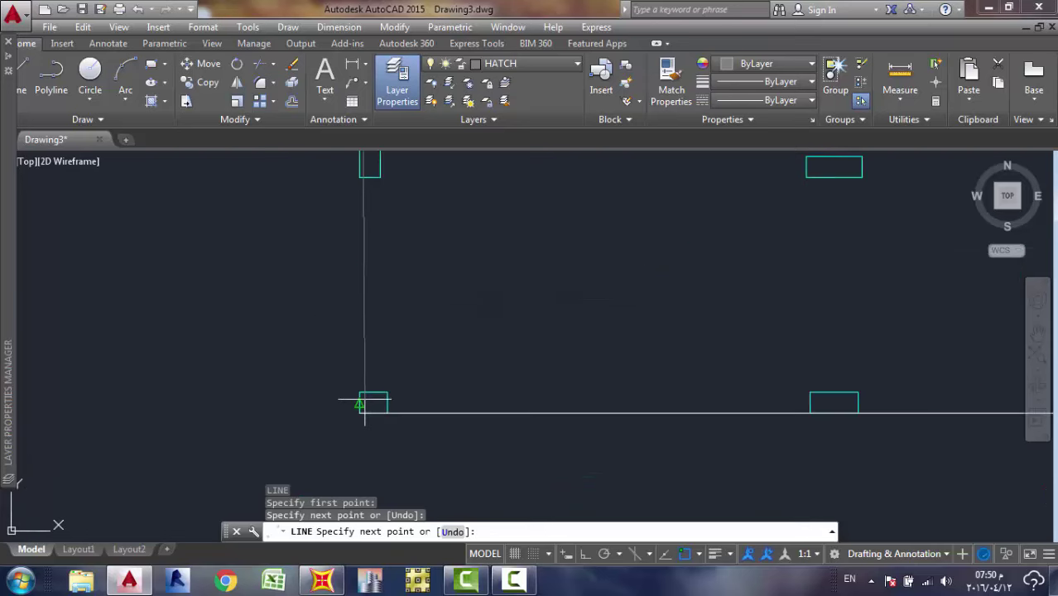
left_click(359, 413)
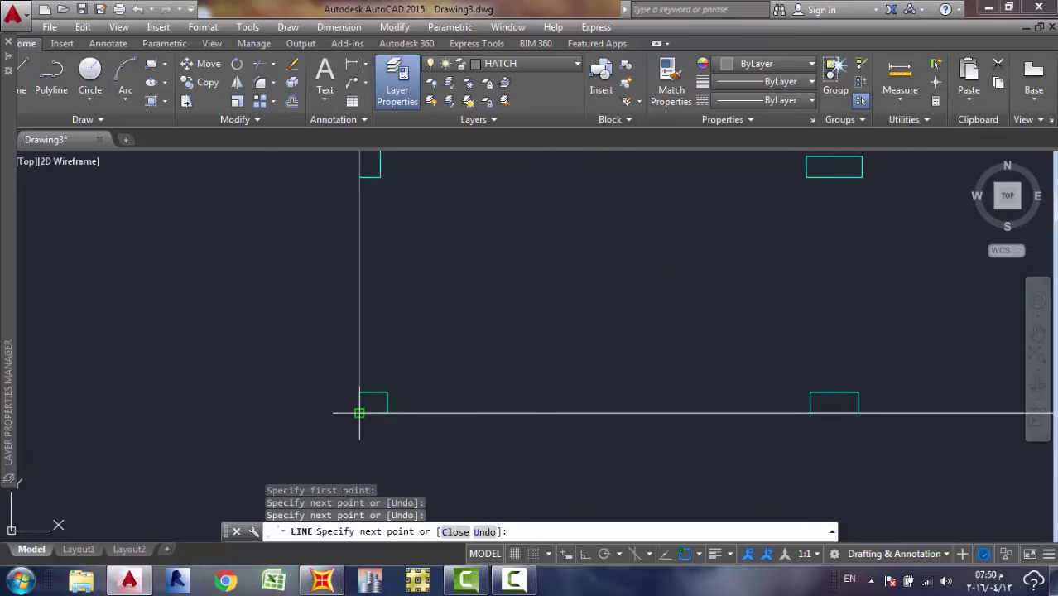
key("Escape")
Erase the old perimeter polyline running along the floor plan's bottom edge and right side.
scroll(466, 335, "down", 3)
mouse_move(465, 336)
middle_mouse_down()
mouse_move(354, 336)
mouse_move(274, 354)
middle_mouse_up()
scroll(352, 351, "up", 2)
scroll(348, 350, "down", 4)
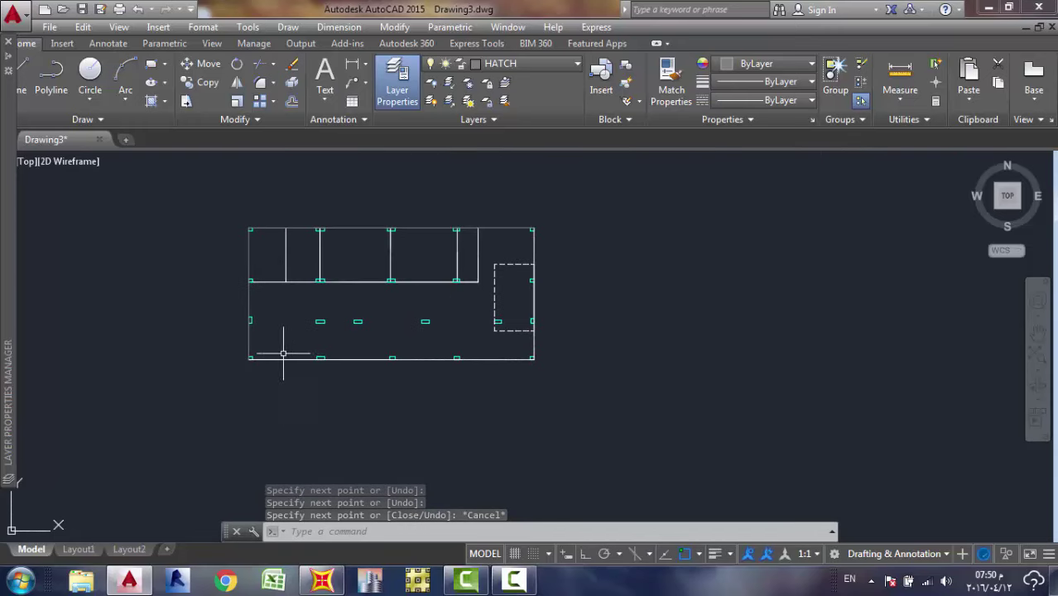
scroll(274, 355, "up", 5)
scroll(274, 354, "down", 4)
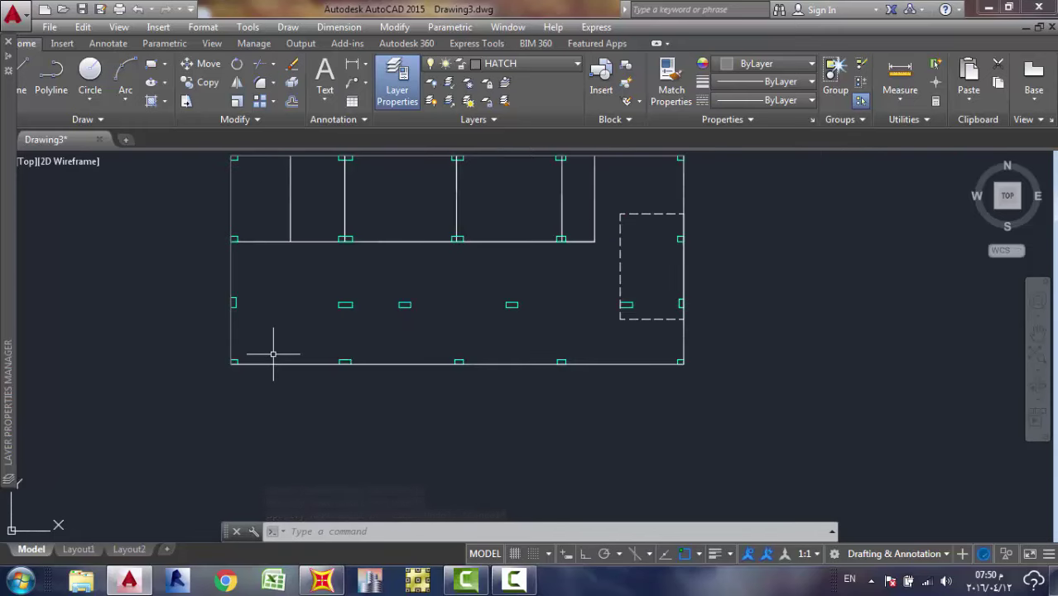
left_click(331, 363)
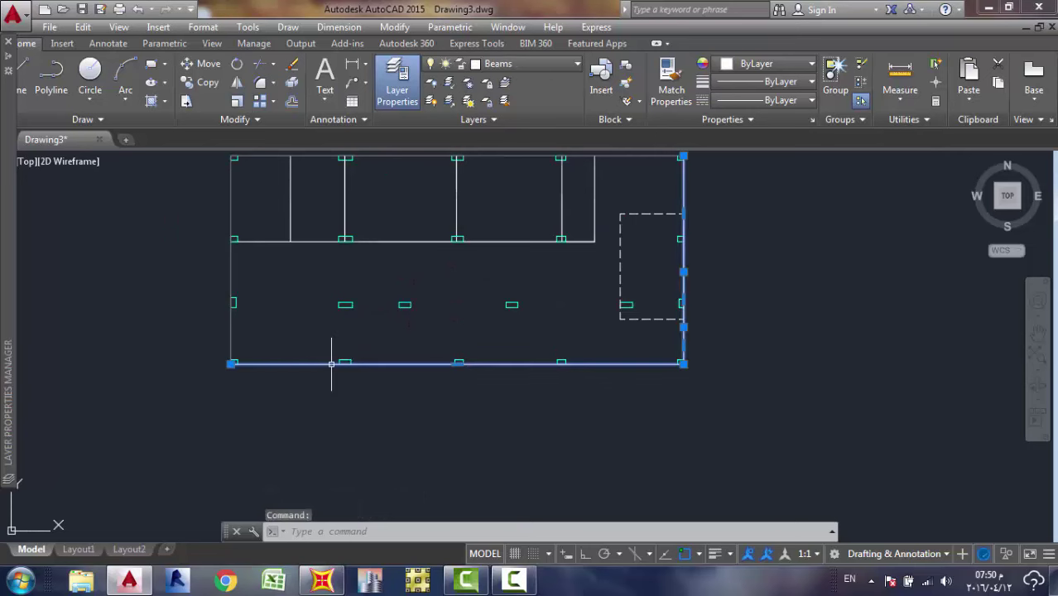
key("Delete")
scroll(331, 363, "down", 2)
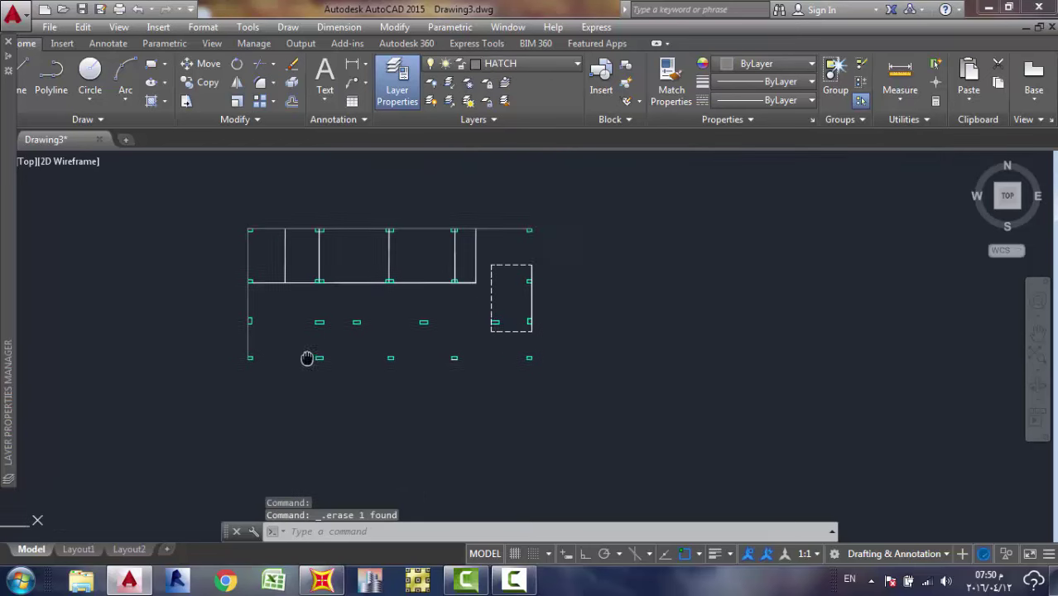
Draw a line along the plan's bottom edge, from the bottom-left column's outer corner to the bottom-right column's outer corner.
type("l")
key("Return")
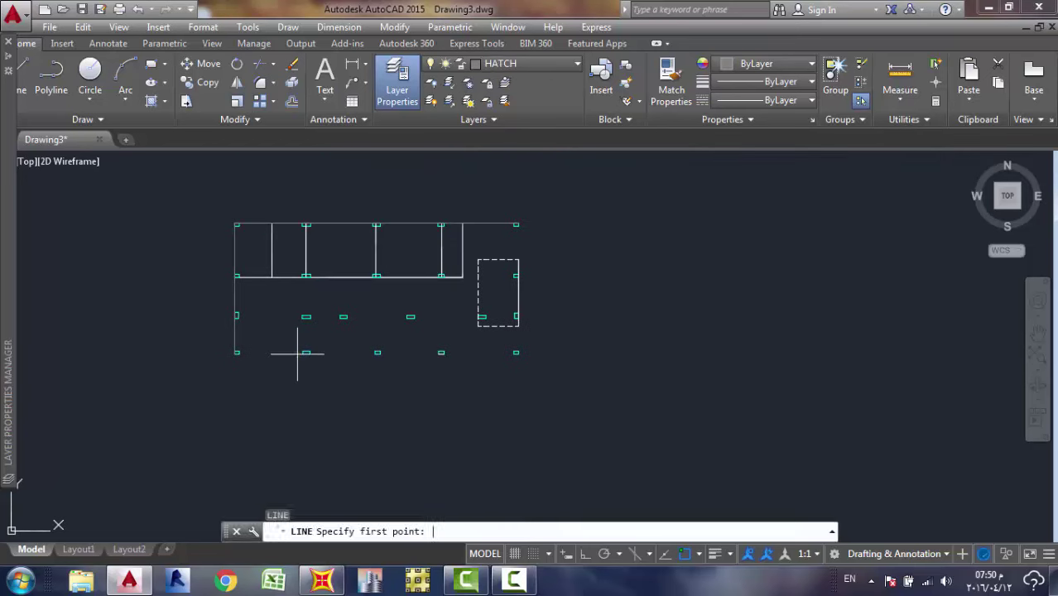
scroll(236, 355, "up", 4)
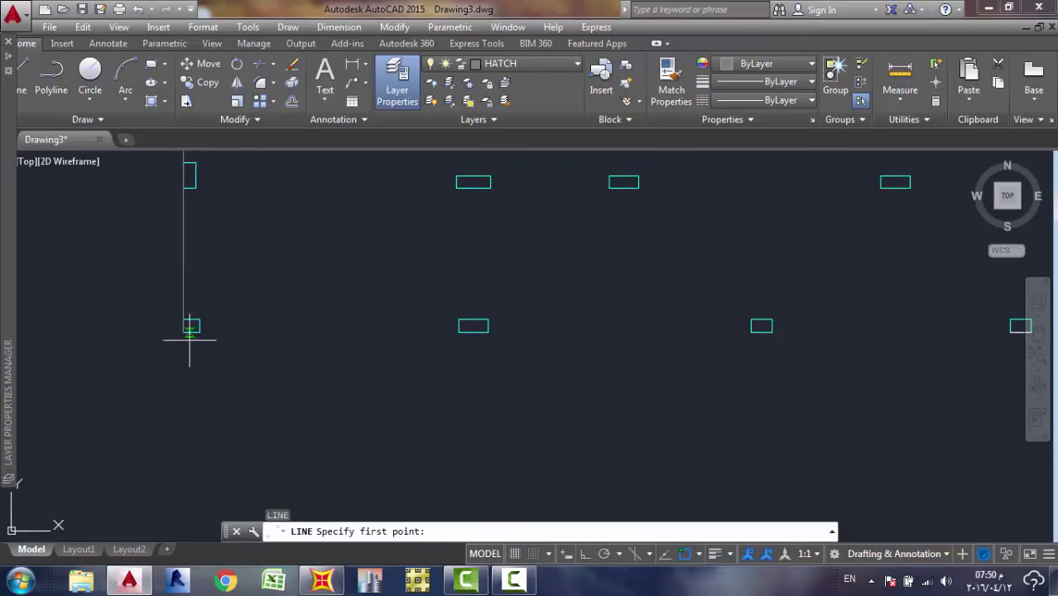
scroll(182, 336, "up", 5)
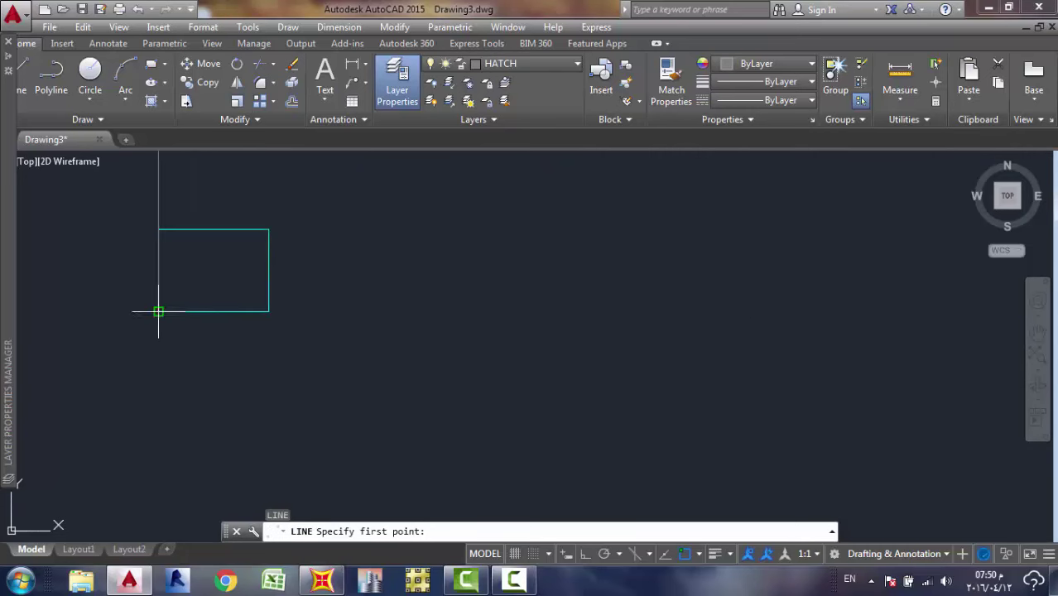
left_click(158, 307)
scroll(640, 323, "down", 5)
middle_click_drag(684, 323, 374, 359)
scroll(414, 350, "down", 4)
scroll(621, 357, "up", 2)
scroll(508, 347, "up", 2)
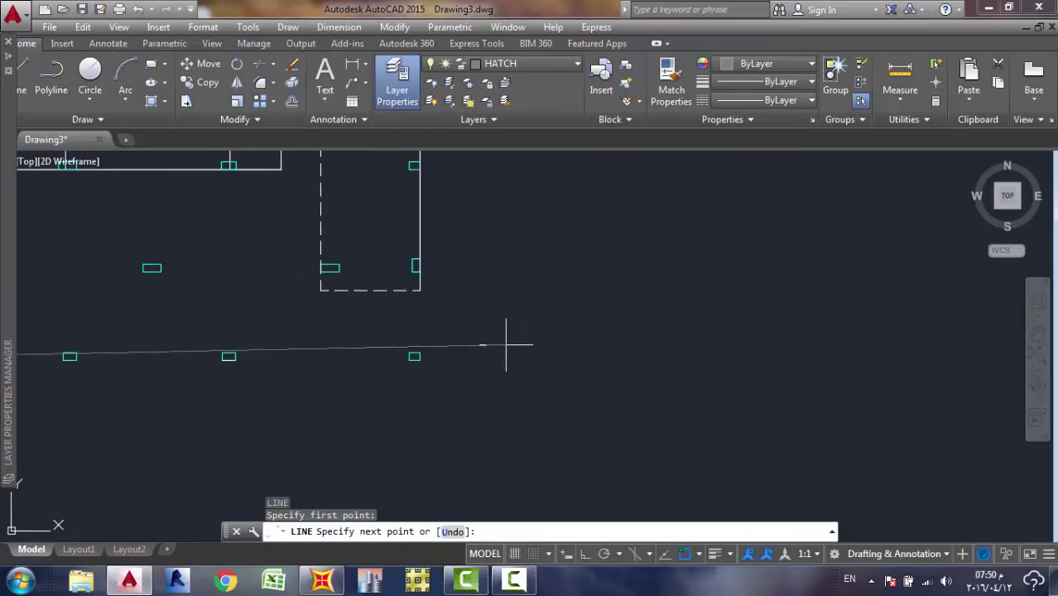
scroll(371, 352, "up", 6)
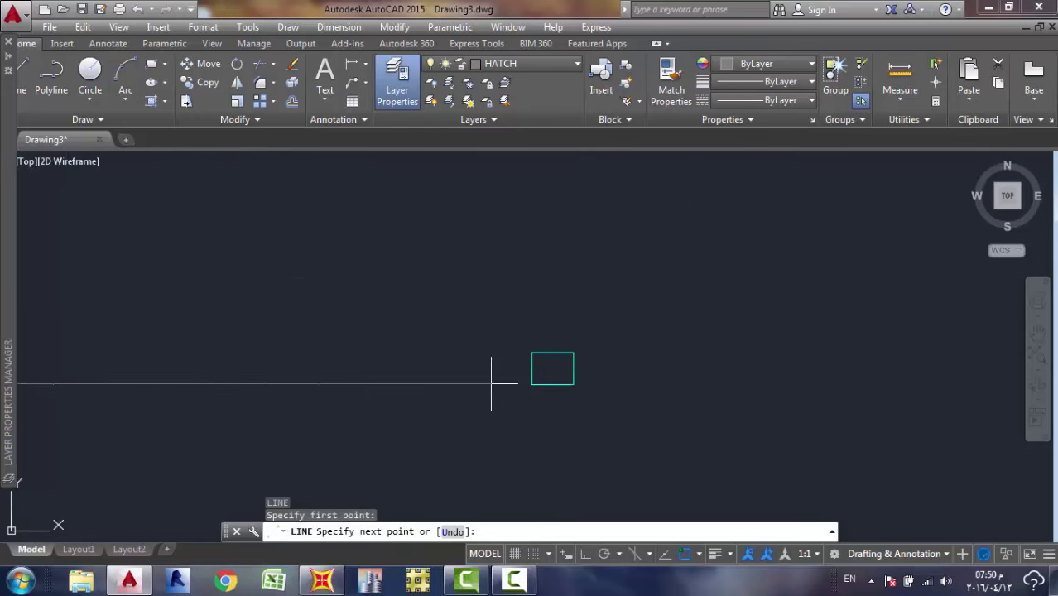
left_click(573, 385)
Continue the line up the plan's right side to the top-right column's outer corner and end it there.
scroll(571, 365, "down", 3)
middle_click_drag(564, 292, 575, 432)
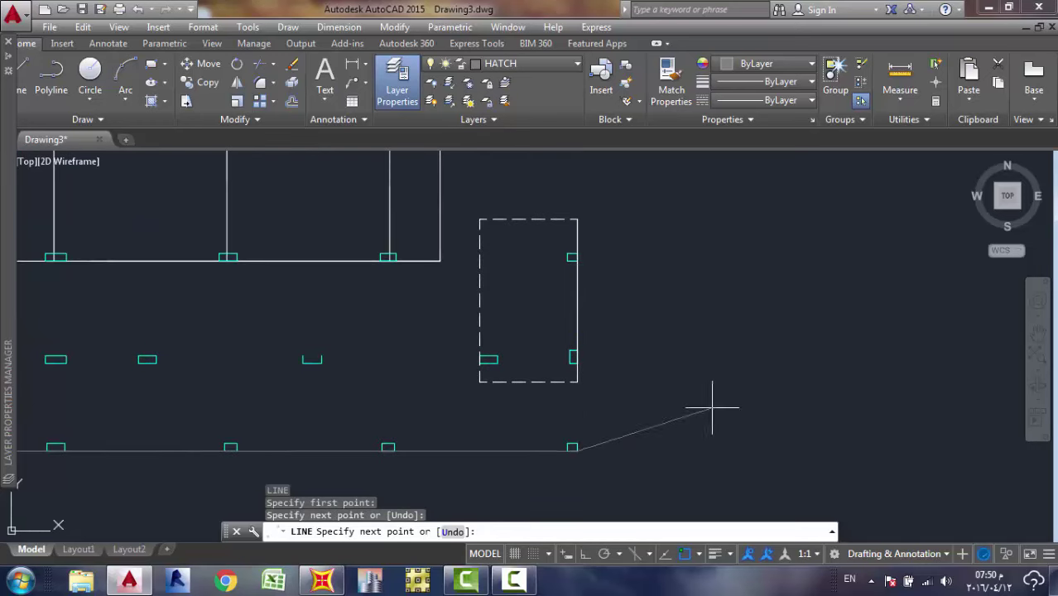
middle_click_drag(568, 217, 553, 387)
scroll(555, 373, "up", 3)
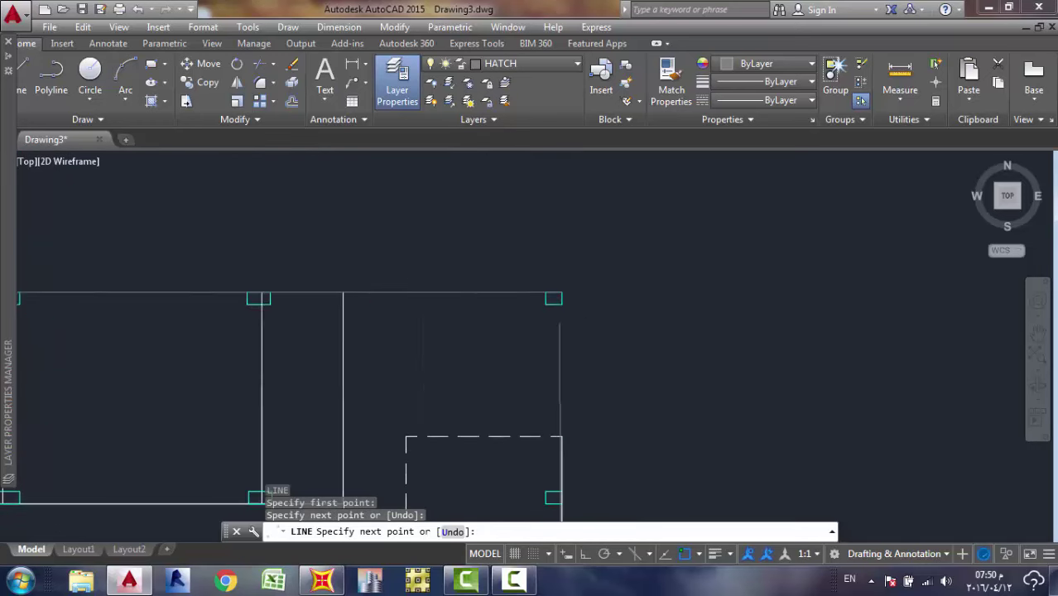
left_click(561, 273)
key("Escape")
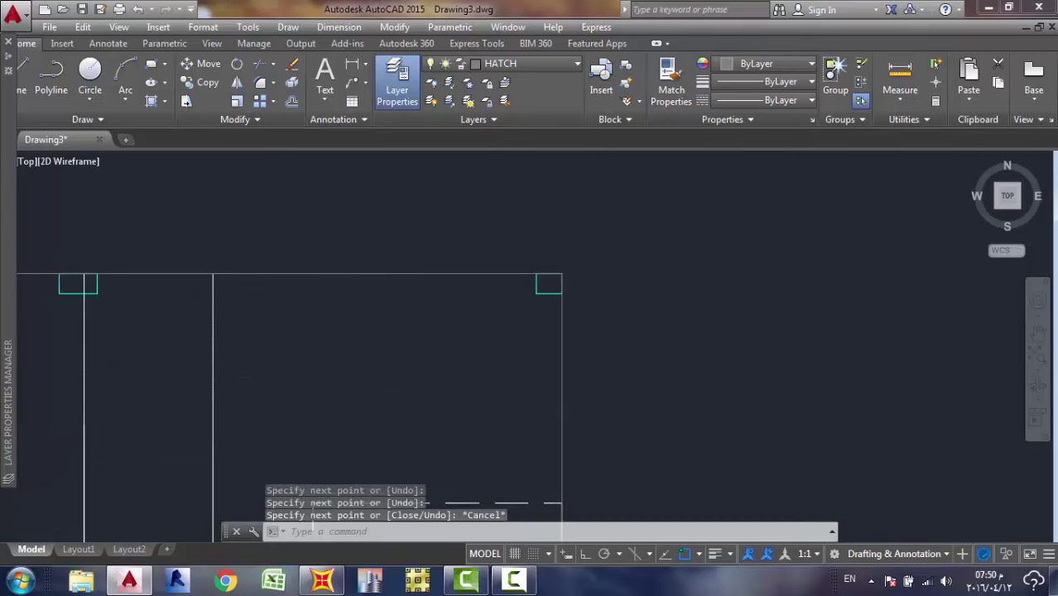
Send the new vertical line on the plan's right side to the back of the draw order.
scroll(561, 269, "down", 5)
scroll(549, 293, "up", 4)
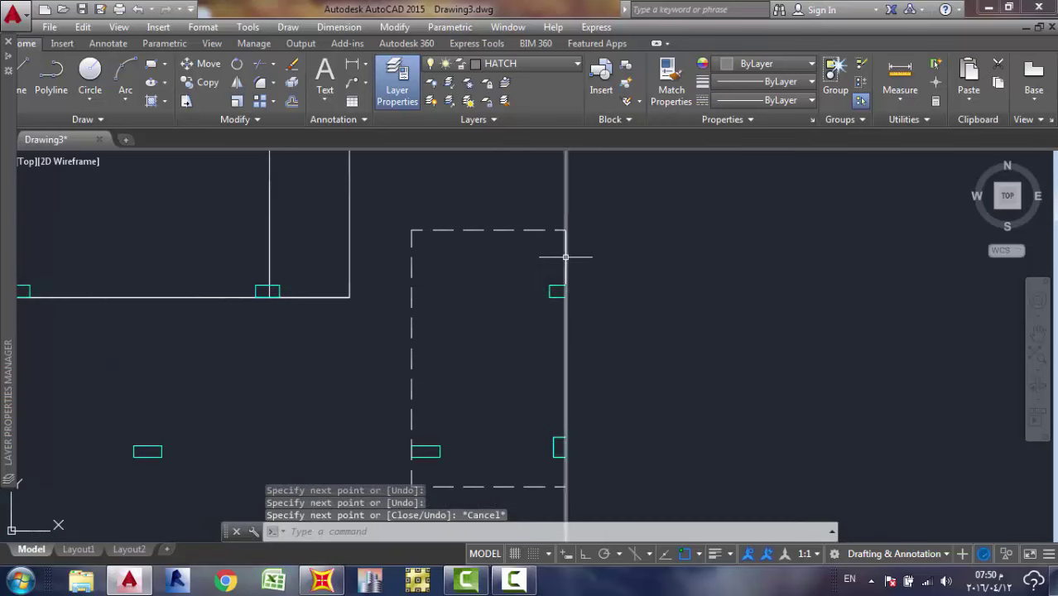
left_click(565, 257)
right_click(565, 257)
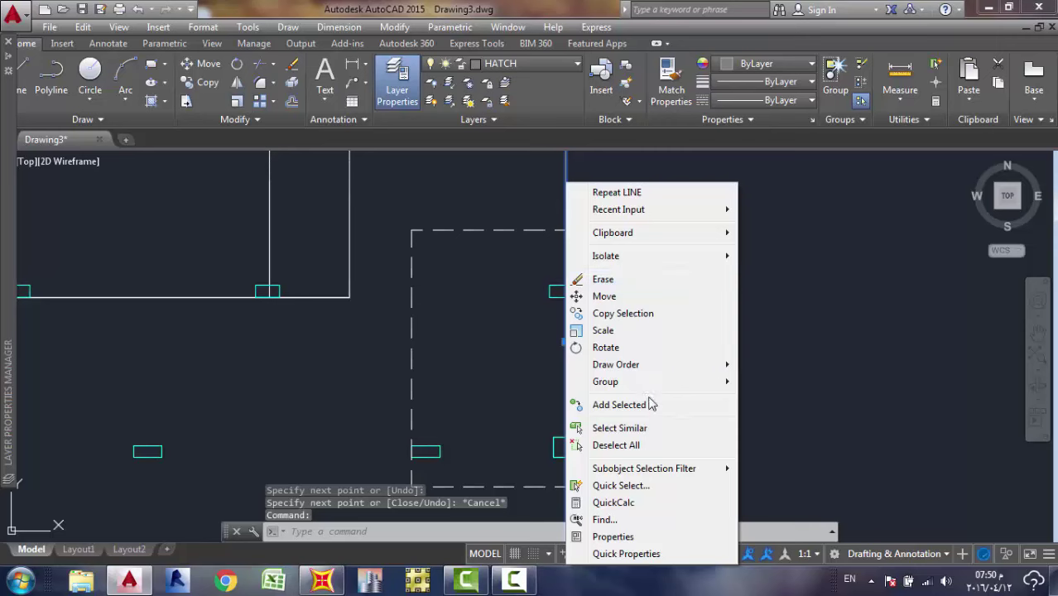
mouse_move(650, 372)
left_click(801, 381)
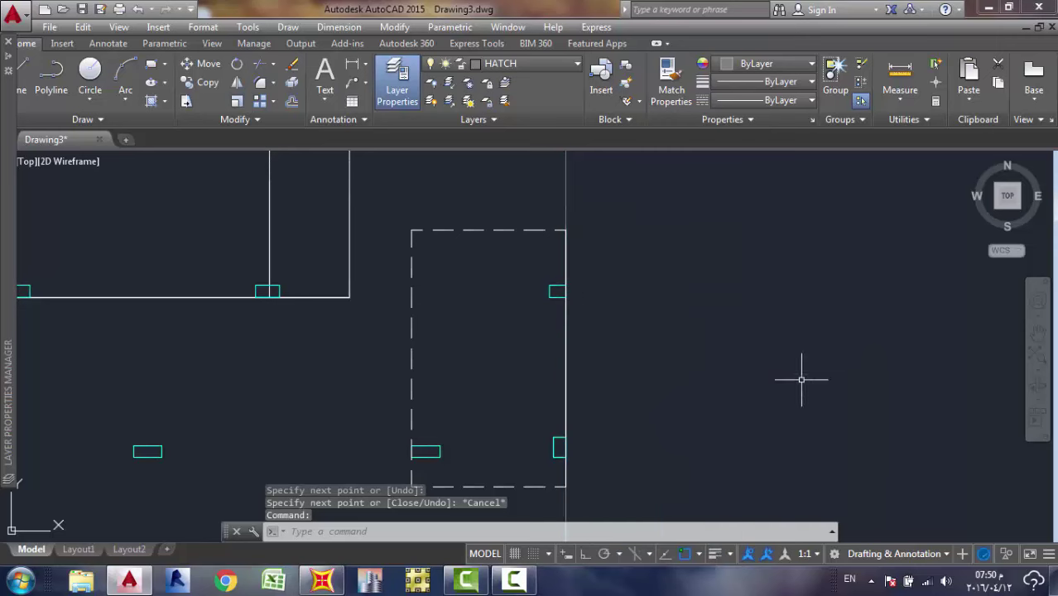
Erase the duplicate line pieces overlapping the plan's right side beside the dashed rectangle.
left_click(573, 311)
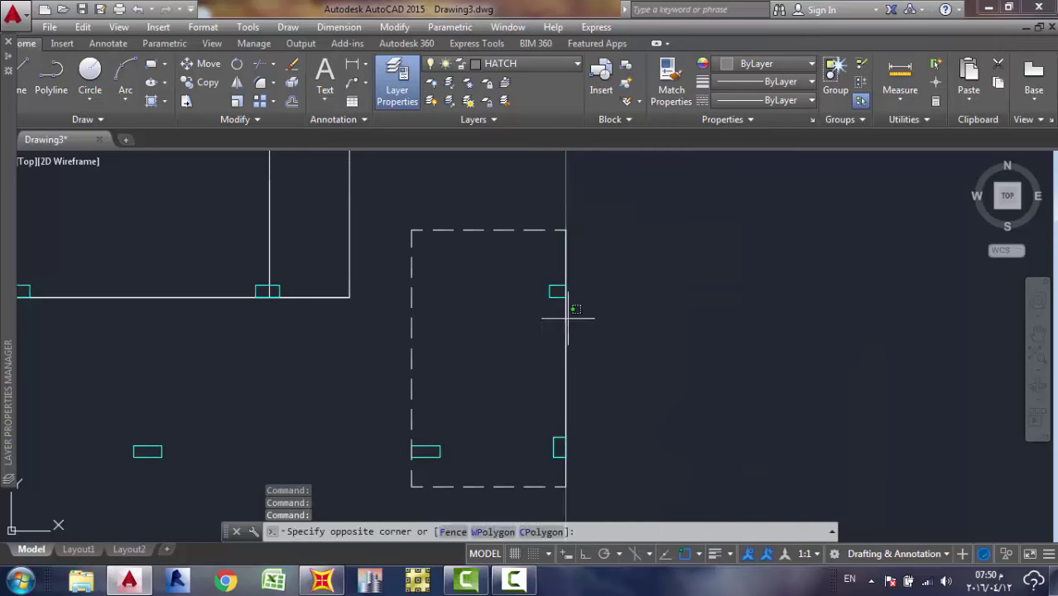
left_click(565, 335)
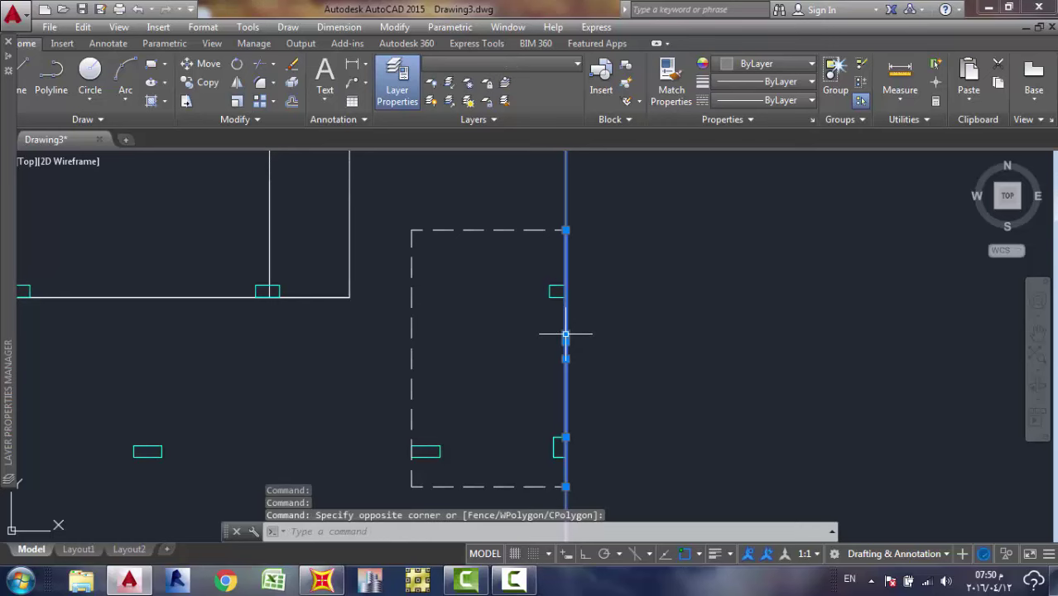
scroll(607, 309, "down", 5)
scroll(607, 308, "up", 7)
key("Escape")
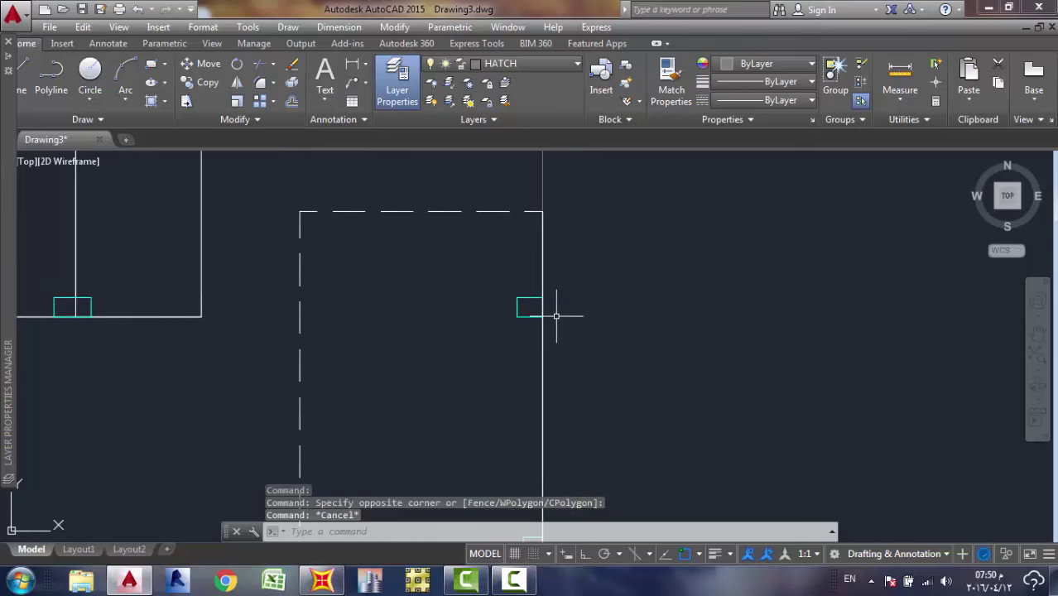
left_click(544, 315)
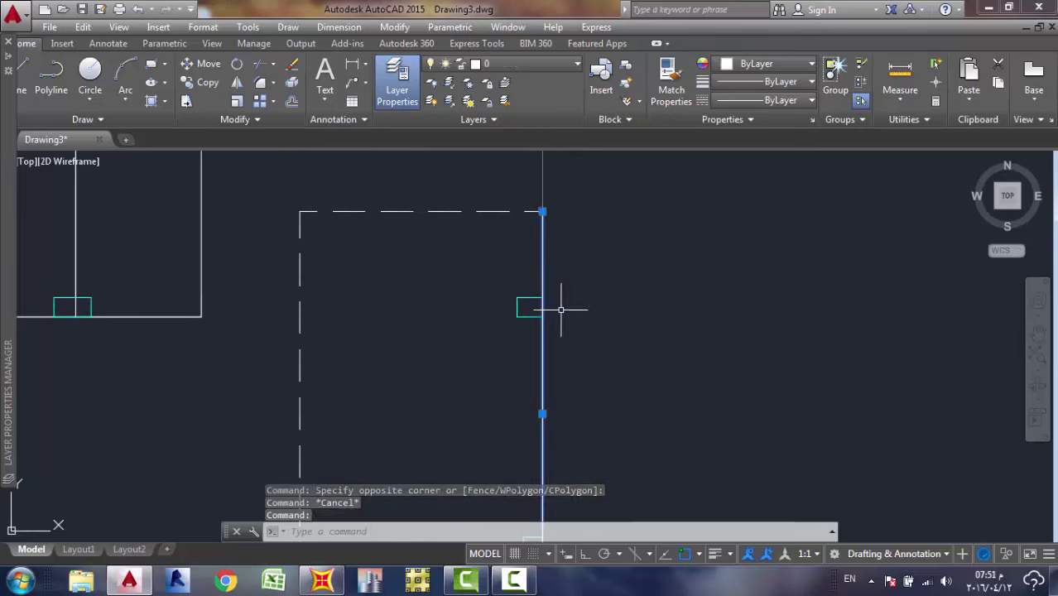
key("Delete")
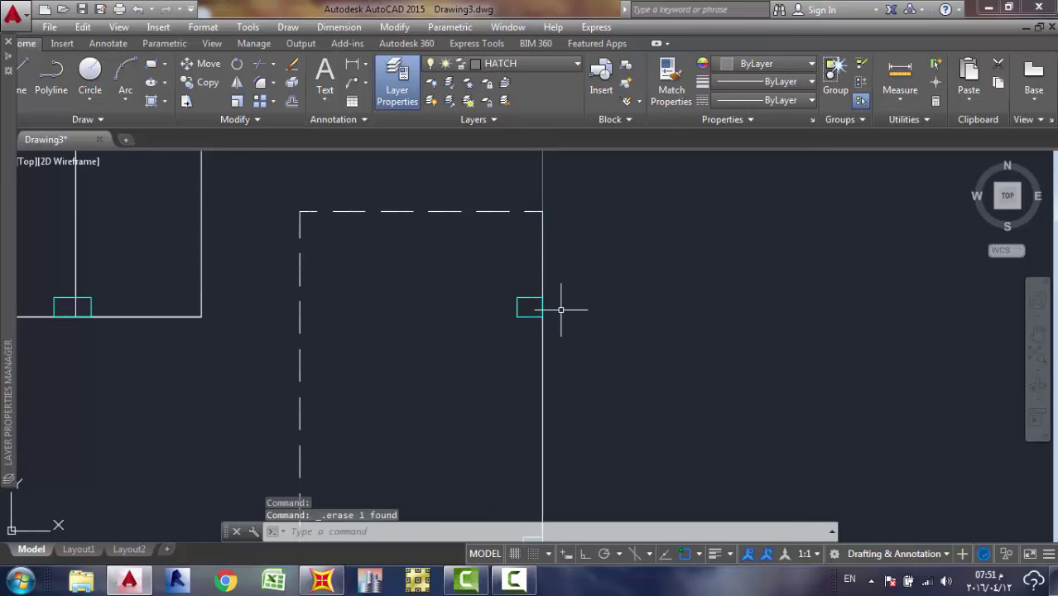
left_click(543, 225)
key("Escape")
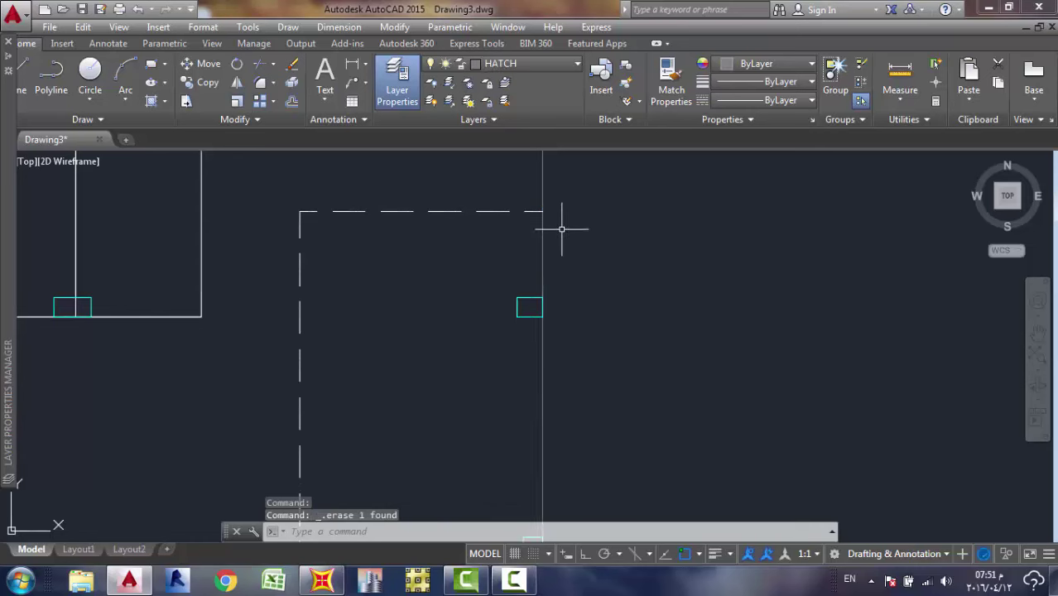
Send the vertical beam line at the top row's fourth column to the back of the draw order and check its extent.
scroll(541, 288, "down", 5)
scroll(502, 241, "up", 3)
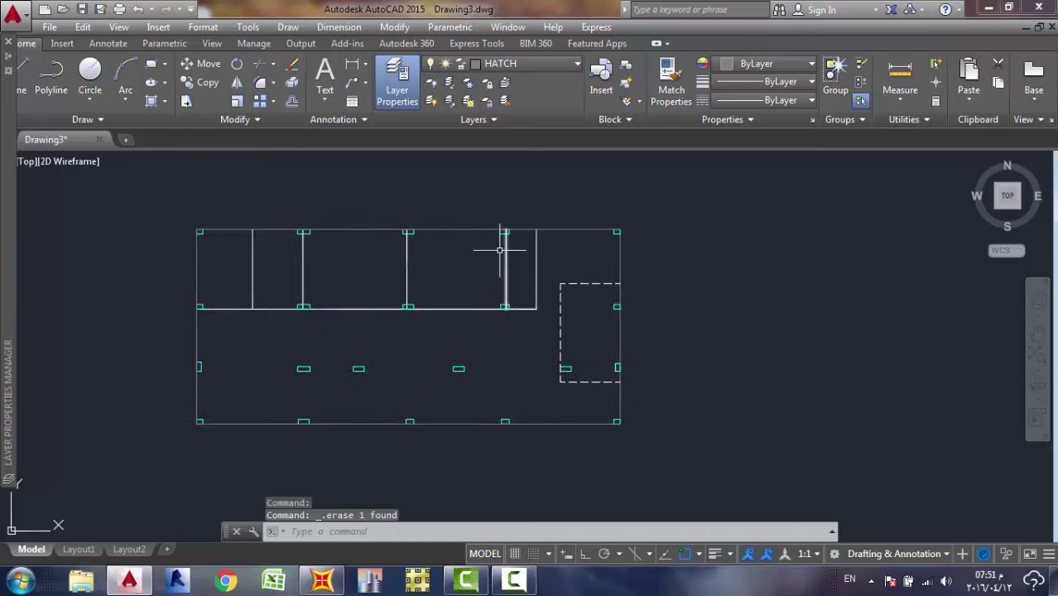
scroll(507, 262, "up", 3)
scroll(510, 264, "up", 2)
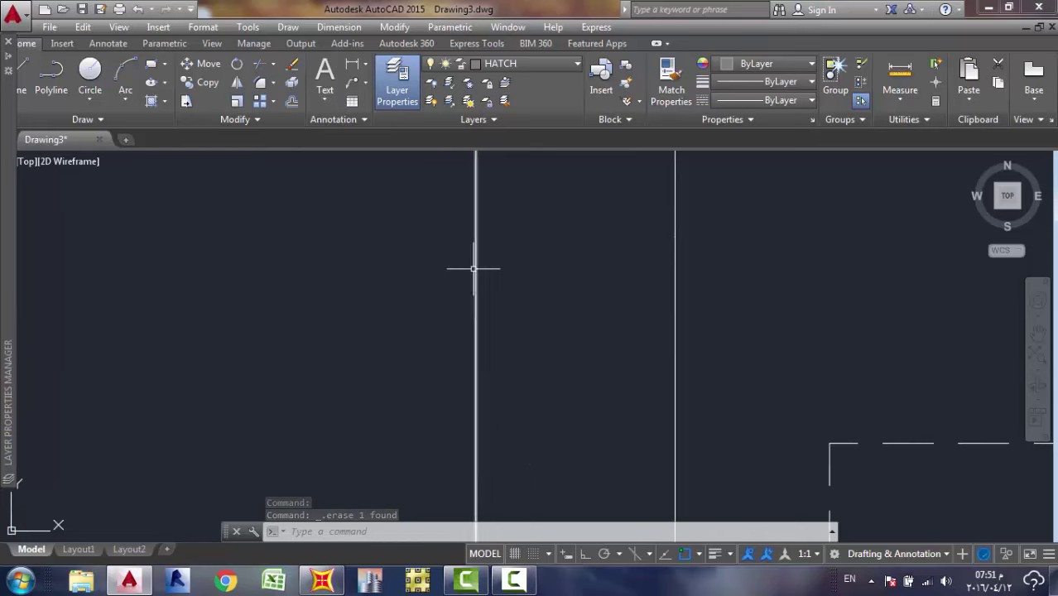
left_click(475, 268)
right_click(478, 267)
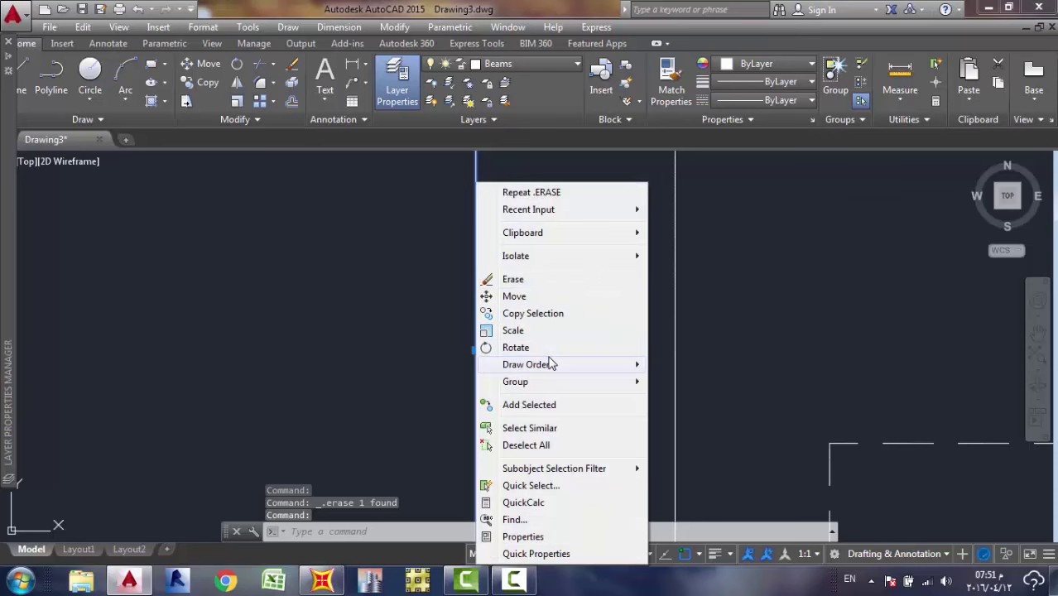
mouse_move(551, 362)
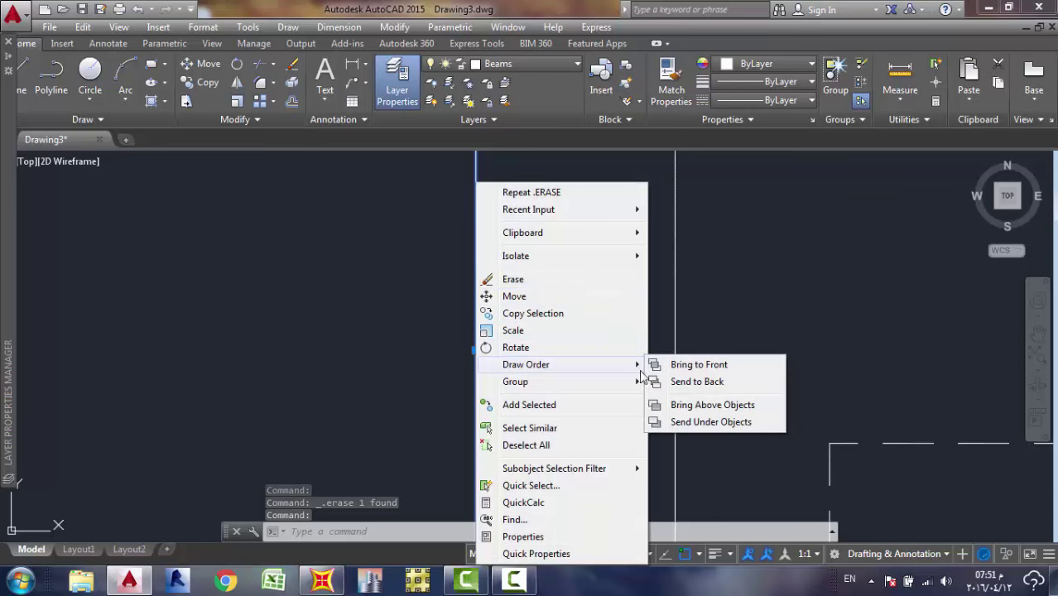
left_click(696, 382)
scroll(539, 248, "down", 3)
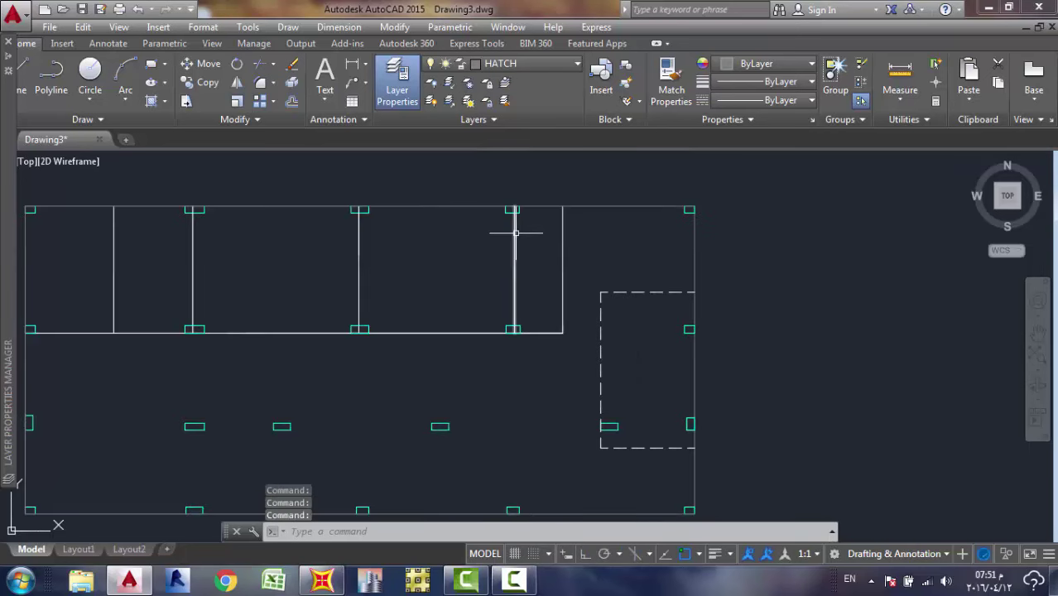
scroll(518, 229, "up", 5)
left_click(495, 232)
scroll(511, 232, "down", 3)
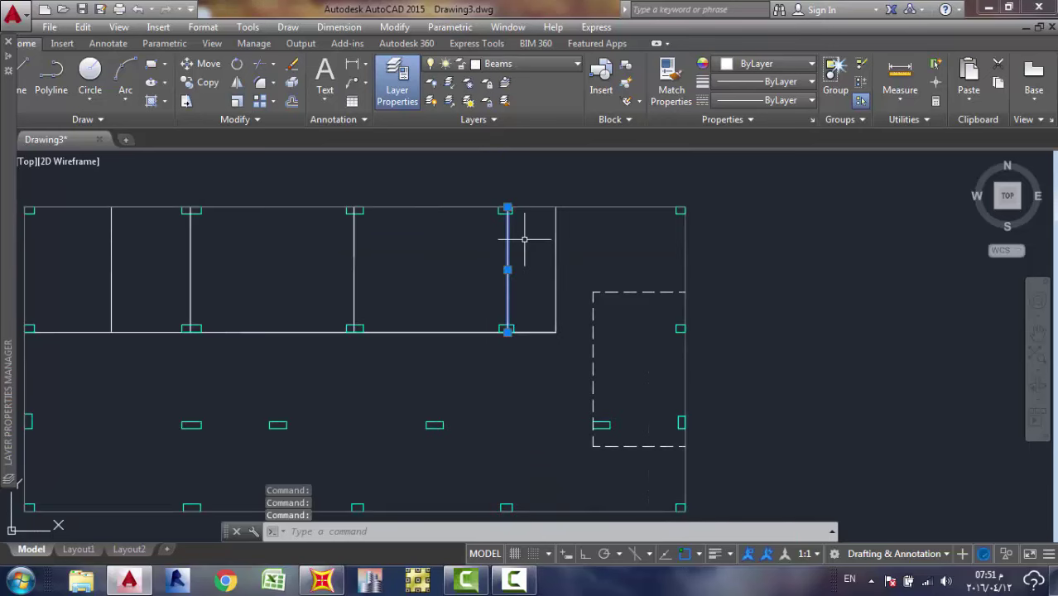
scroll(538, 236, "up", 2)
key("Escape")
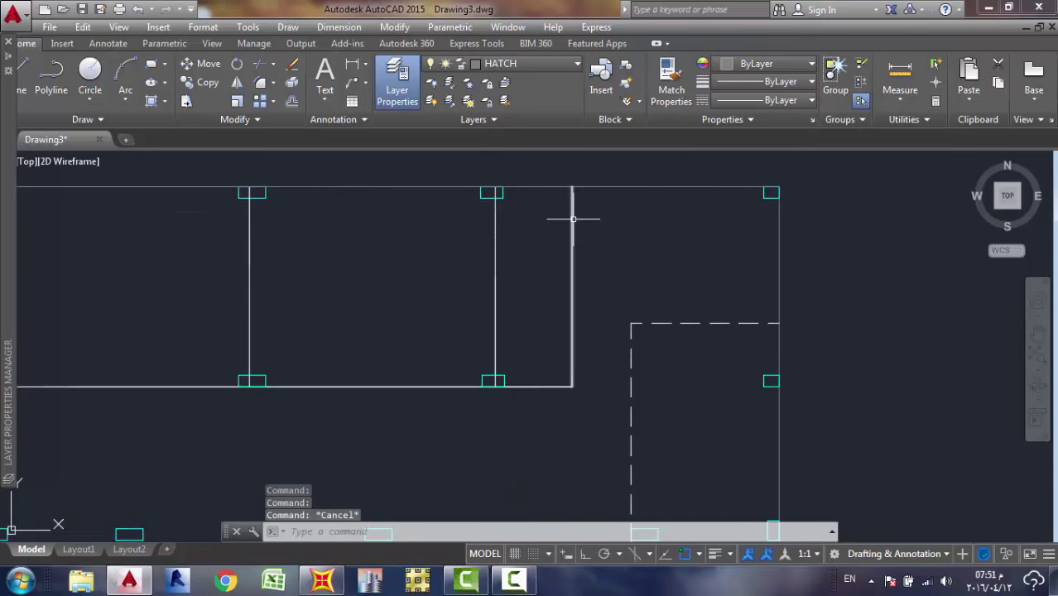
Erase the overlapping horizontal beam segments running along the second row of columns.
left_click(534, 386)
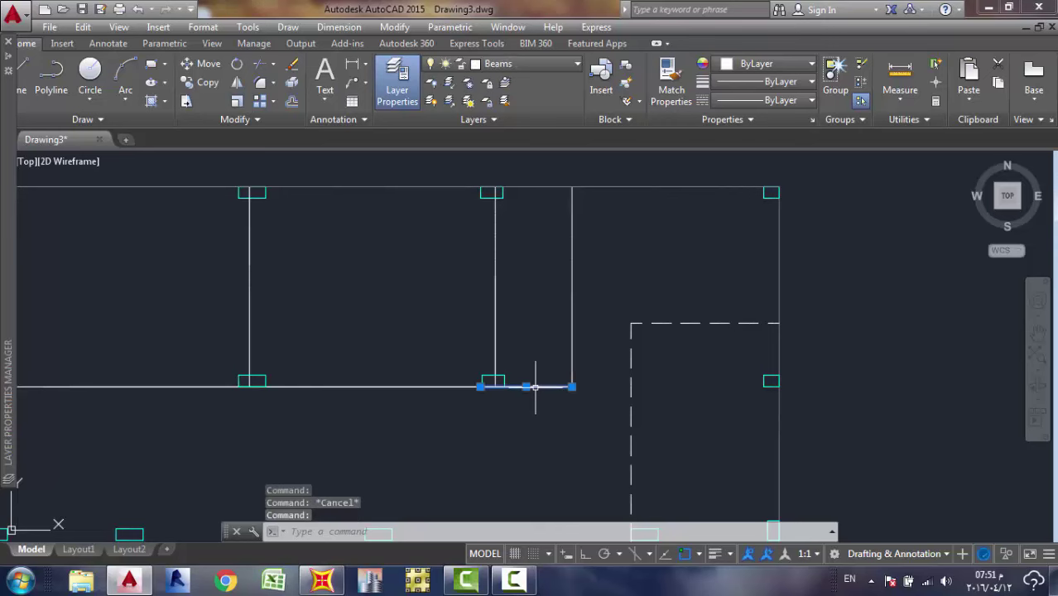
left_click(430, 388)
scroll(437, 383, "down", 4)
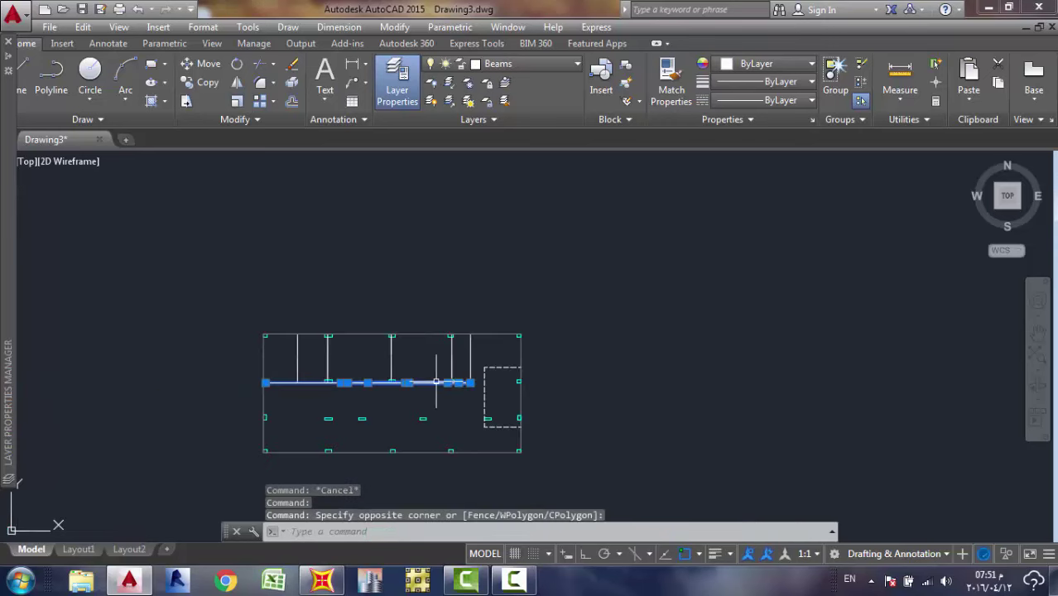
key("Delete")
Erase the short leftover beam piece under the second row's leftmost column.
scroll(451, 380, "up", 8)
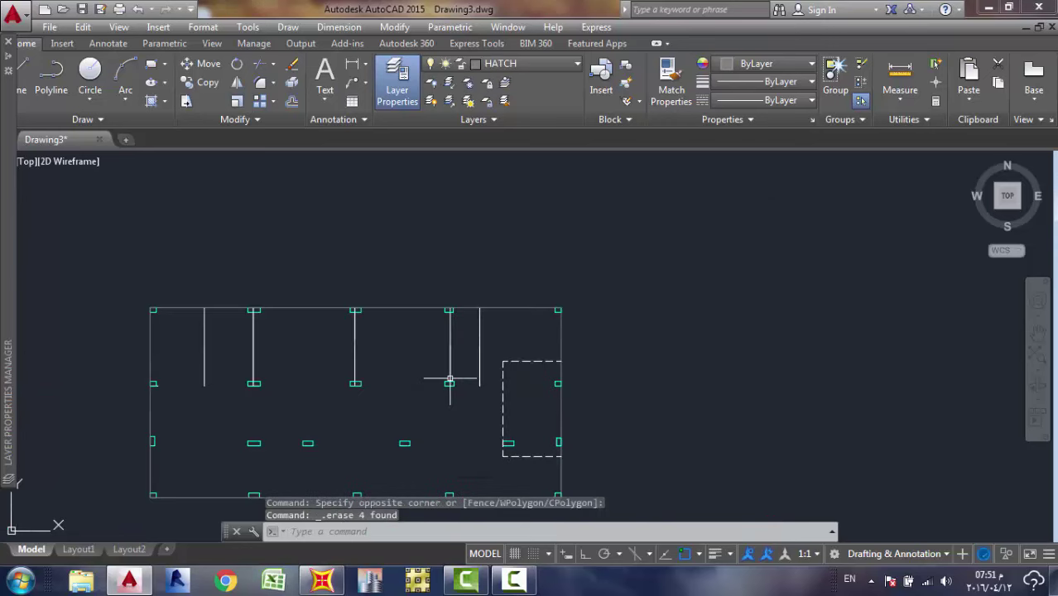
scroll(480, 385, "down", 4)
middle_click_drag(481, 378, 543, 373)
scroll(382, 402, "down", 2)
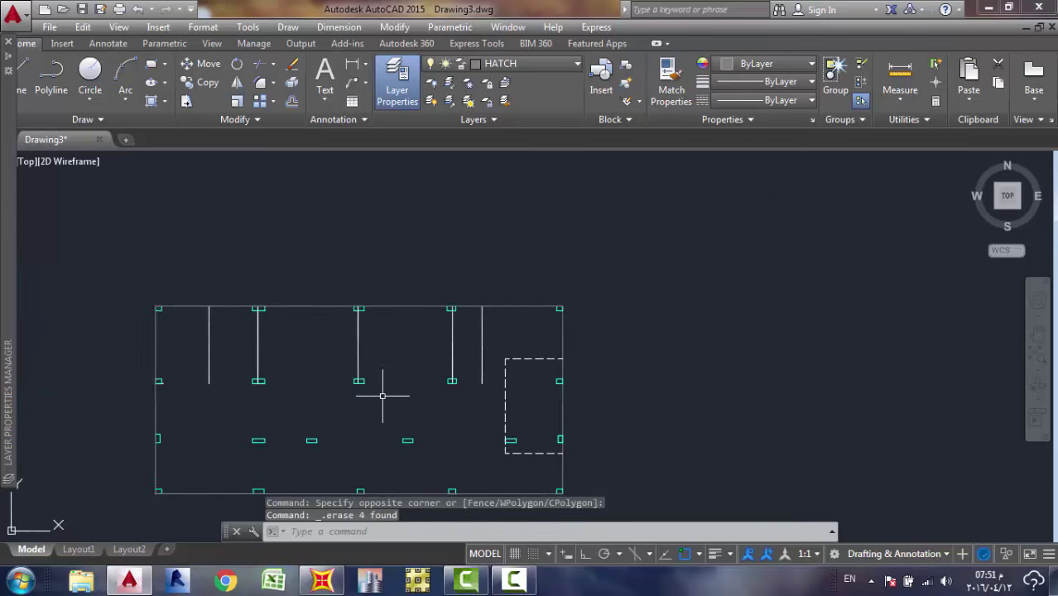
middle_click_drag(383, 403, 452, 394)
scroll(453, 393, "up", 2)
scroll(141, 402, "up", 2)
middle_click_drag(142, 401, 236, 409)
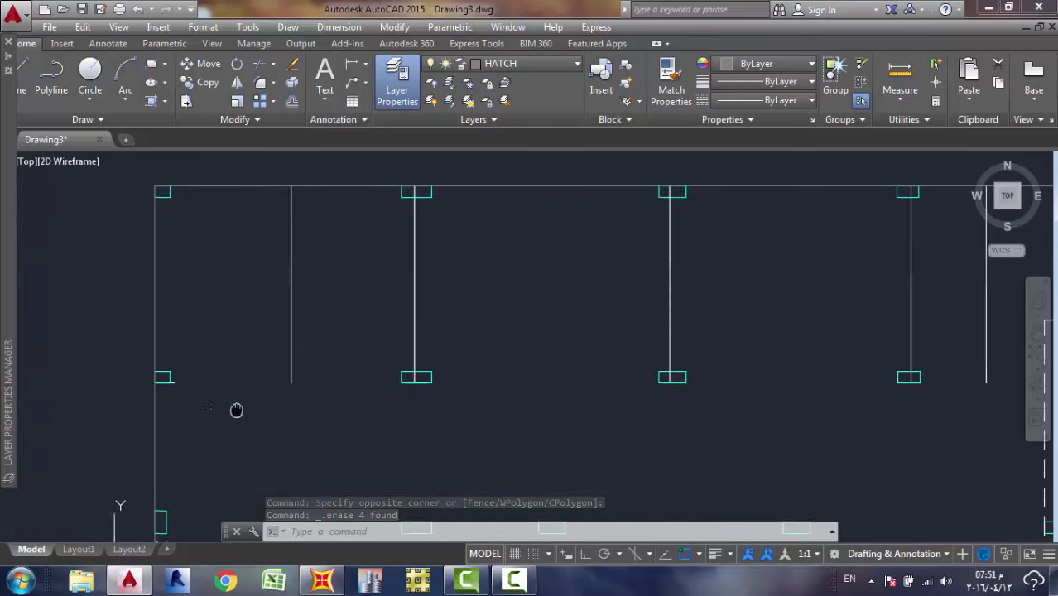
scroll(177, 397, "up", 2)
scroll(177, 397, "up", 2)
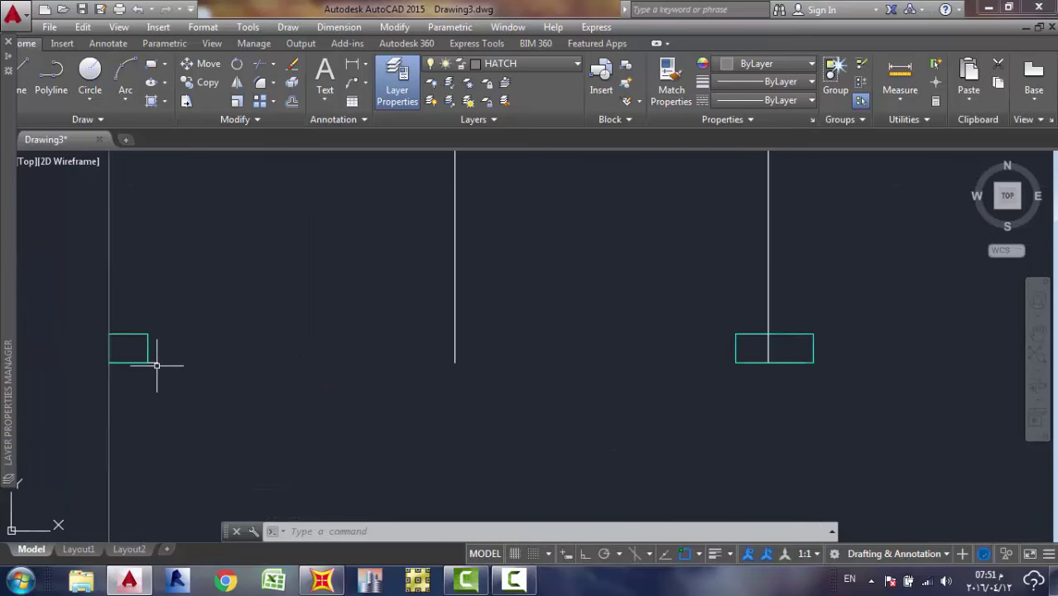
left_click(152, 362)
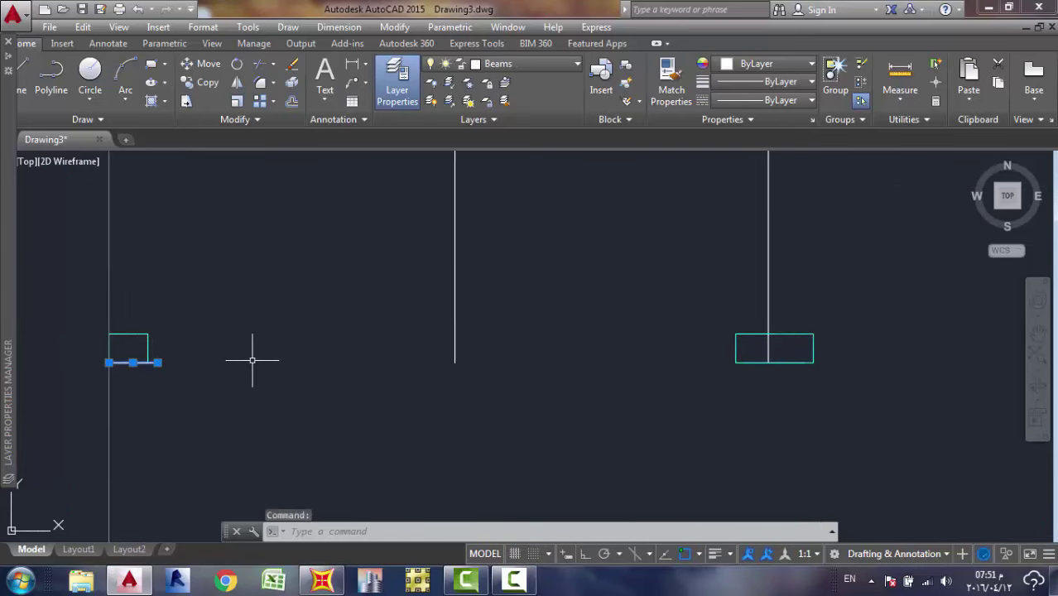
key("Delete")
Draw one horizontal line from the rightmost short vertical beam's lower end to the outer bottom corner of the second row's leftmost column.
scroll(571, 365, "down", 8)
middle_click_drag(585, 371, 518, 352)
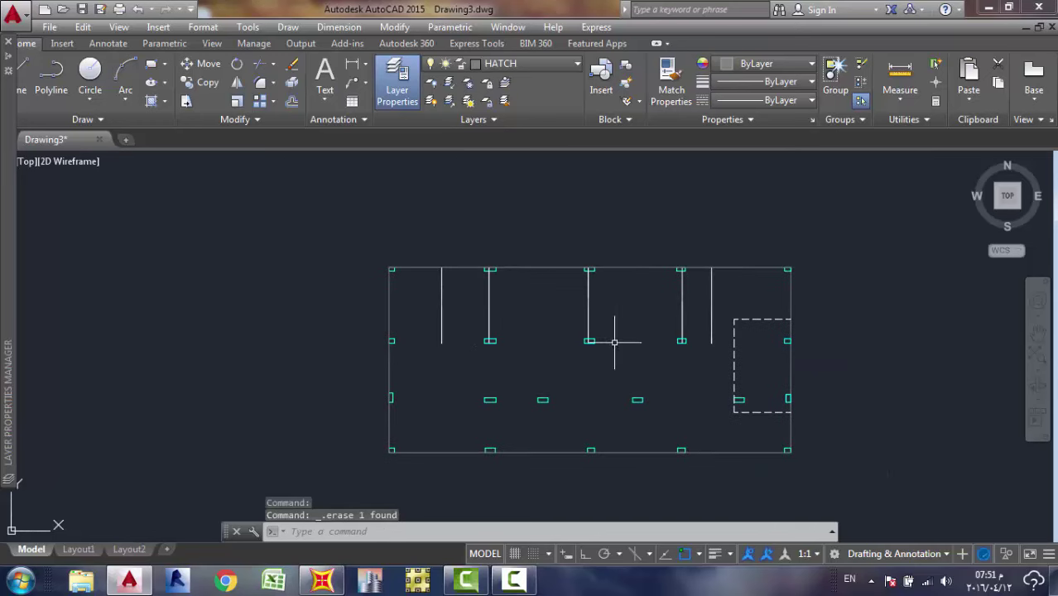
type("l")
key("Return")
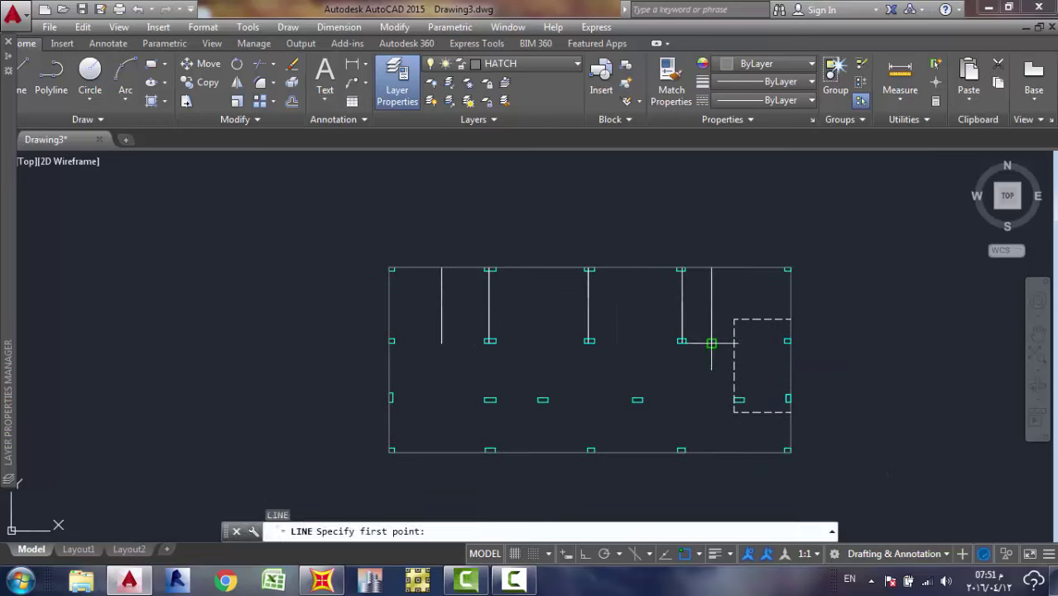
scroll(712, 342, "up", 5)
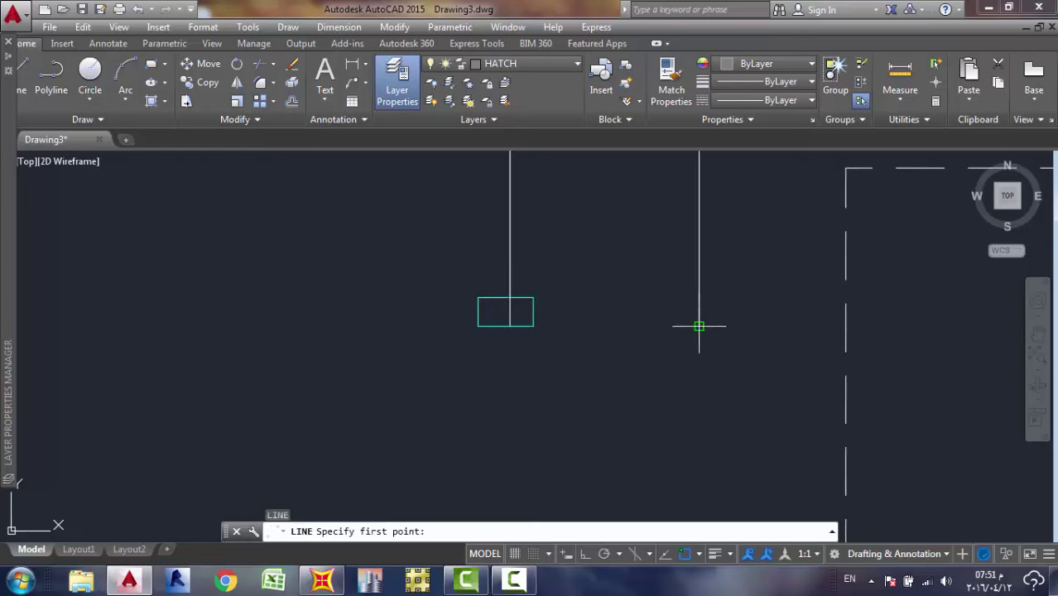
left_click(699, 326)
scroll(338, 345, "down", 8)
middle_click_drag(230, 353, 349, 353)
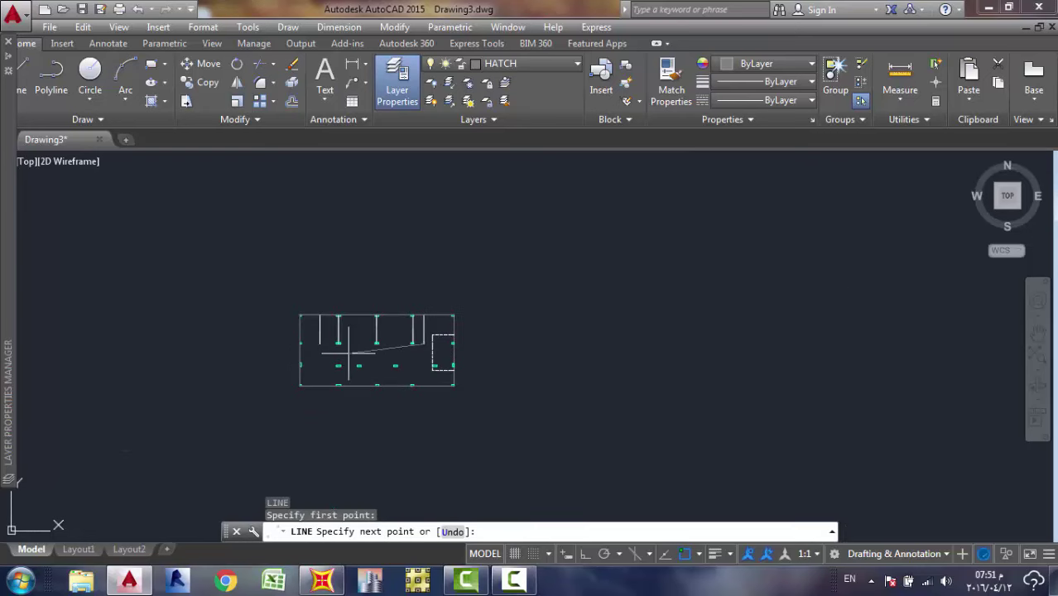
scroll(307, 346, "up", 6)
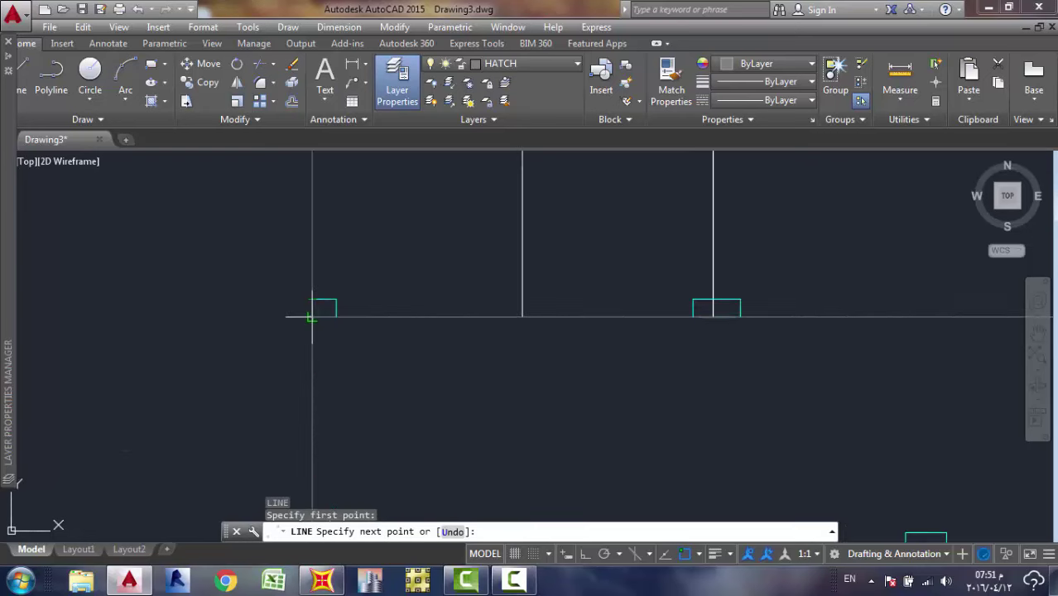
key("Escape")
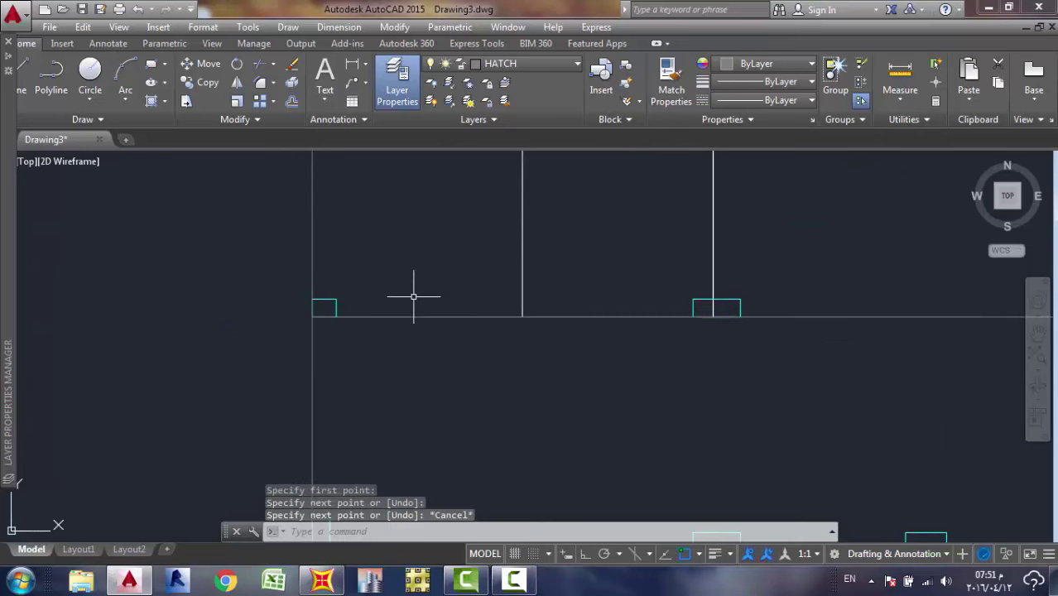
scroll(418, 295, "down", 2)
middle_click_drag(433, 293, 385, 300)
scroll(377, 293, "down", 5)
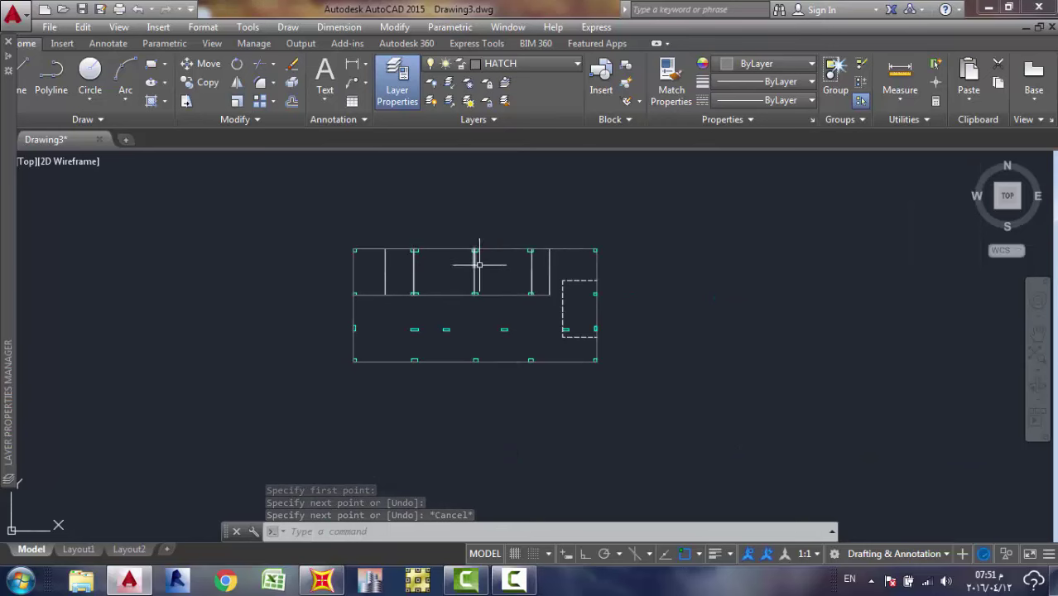
Examine the layer and line properties of the rightmost short beam line and the dashed rectangle's upper edge.
scroll(519, 265, "up", 4)
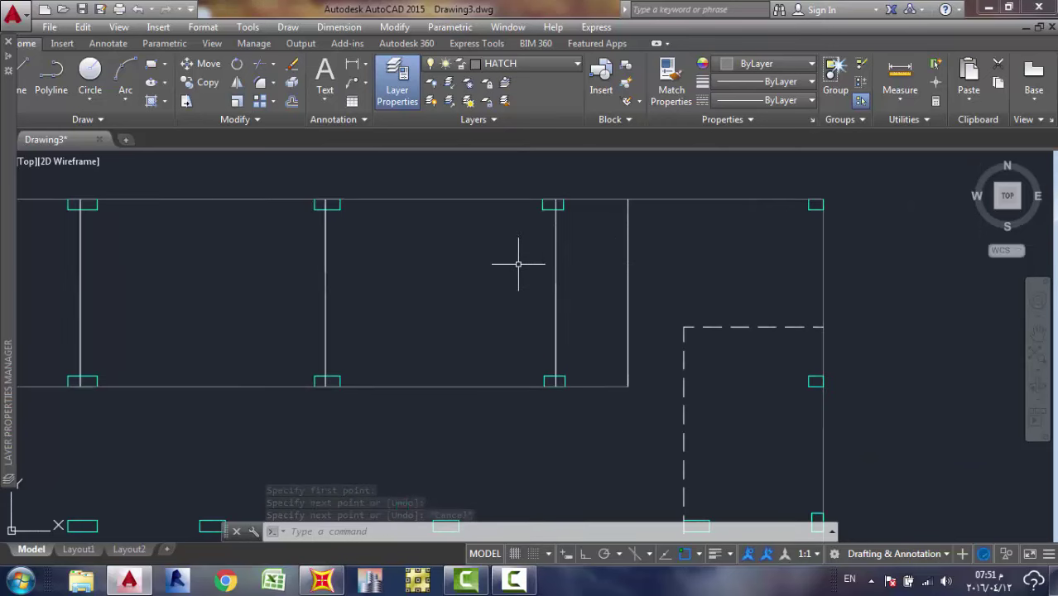
left_click(626, 249)
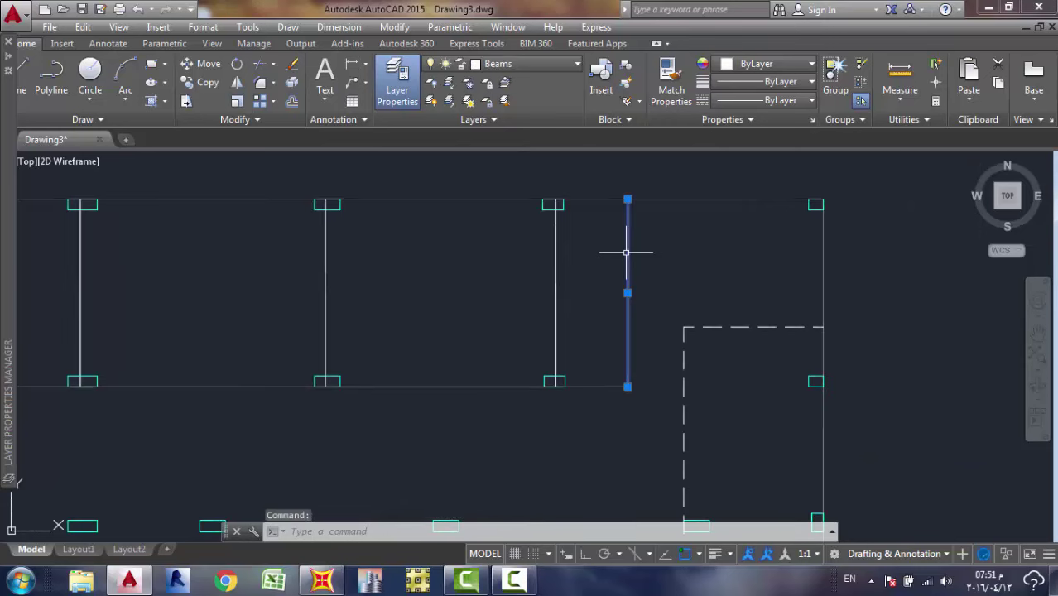
key("Escape")
scroll(626, 252, "down", 4)
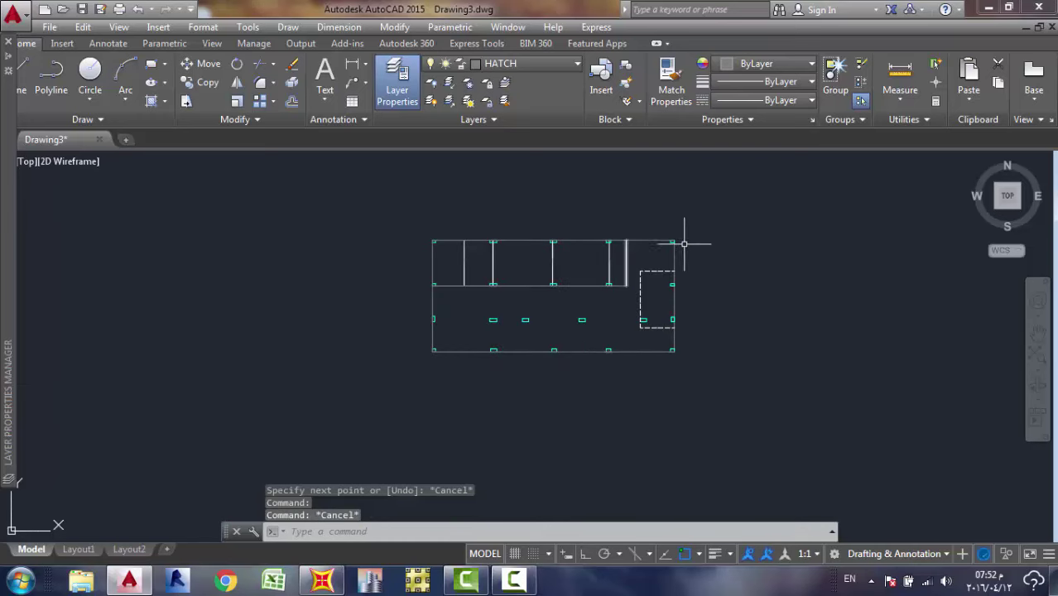
middle_click_drag(684, 240, 473, 240)
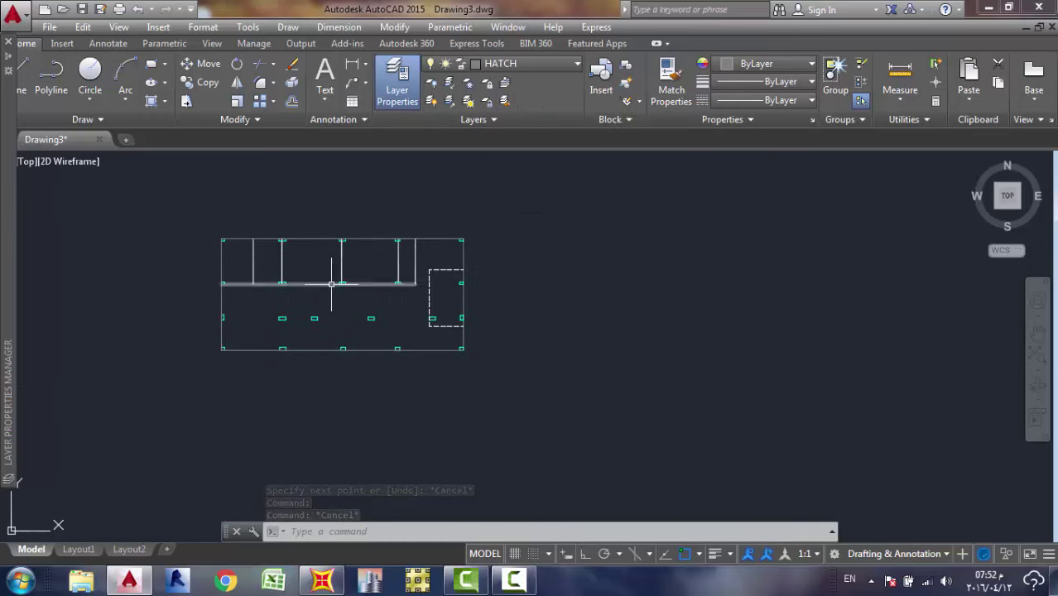
middle_click_drag(433, 266, 453, 304)
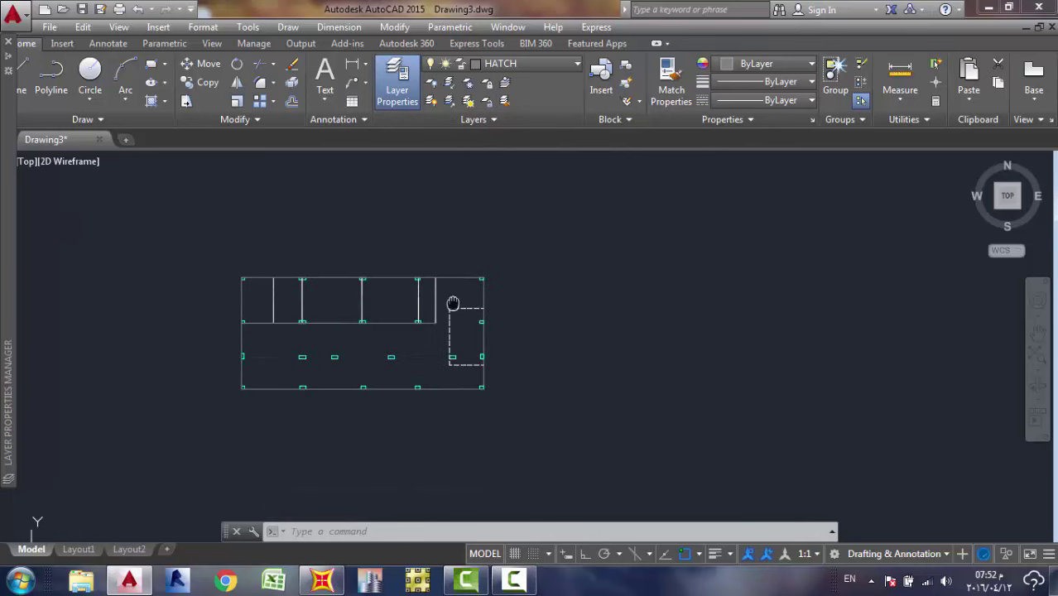
scroll(453, 304, "up", 3)
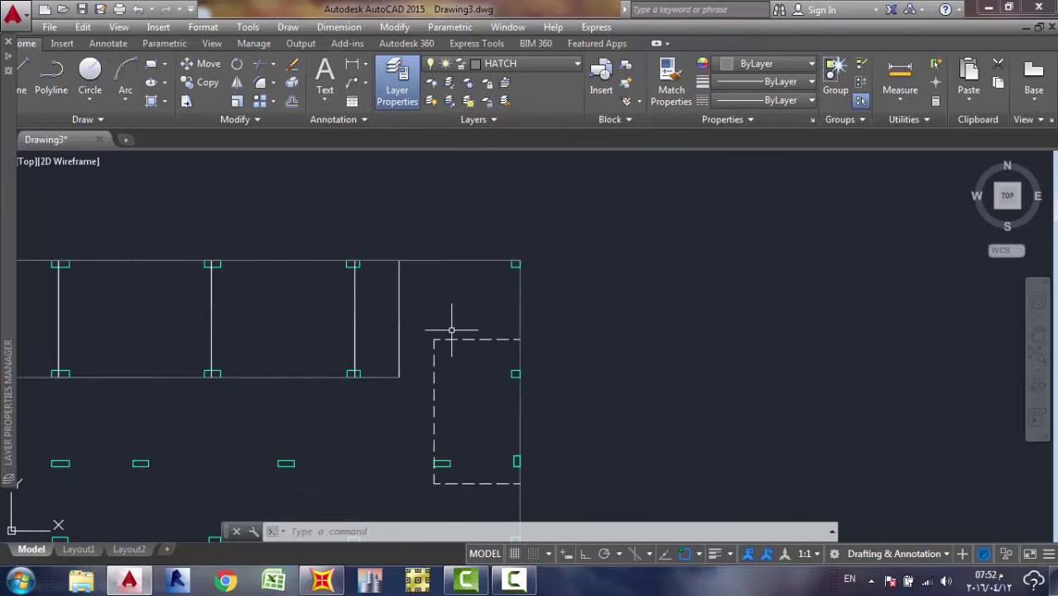
mouse_move(451, 329)
middle_mouse_down()
mouse_move(556, 332)
mouse_move(724, 303)
middle_mouse_up()
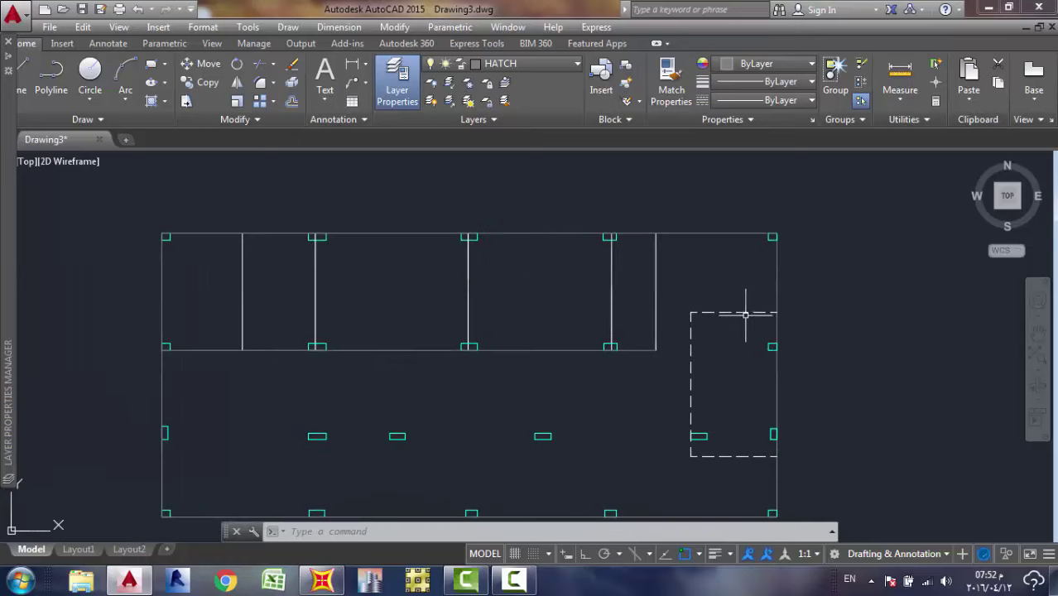
left_click(743, 313)
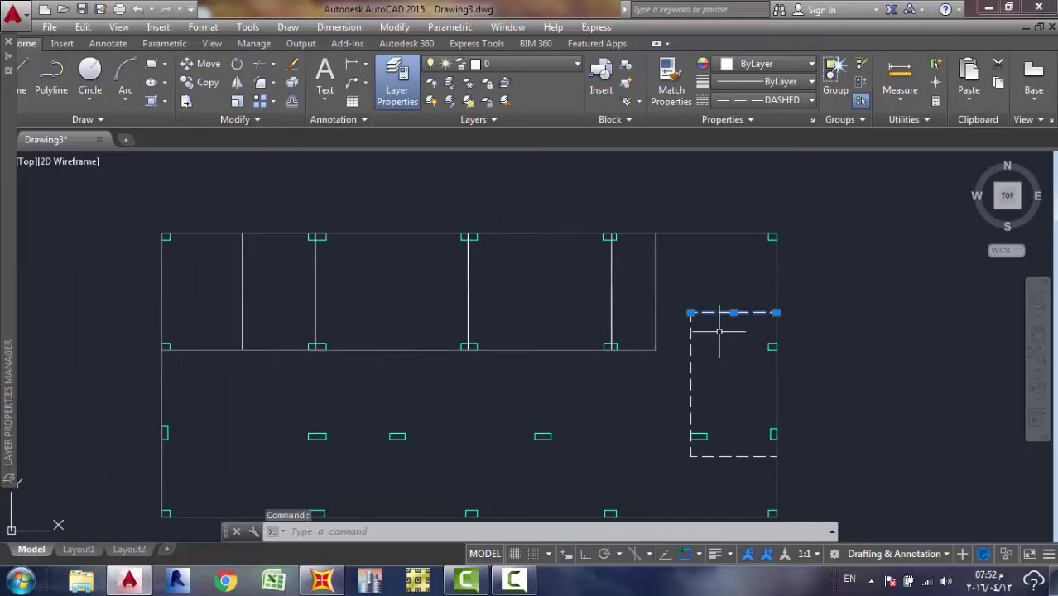
key("Escape")
key("Escape")
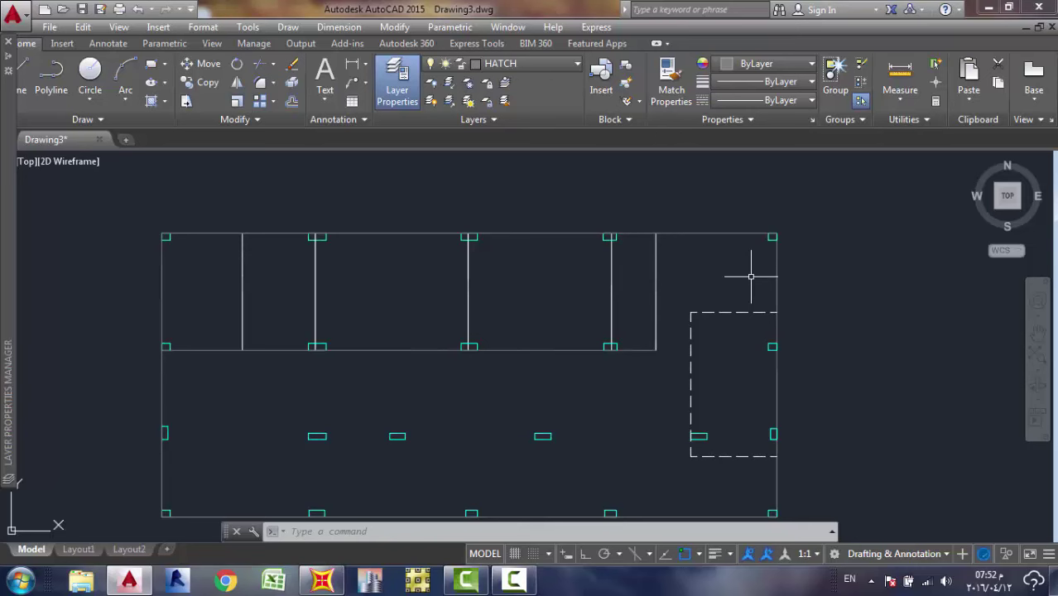
middle_click_drag(720, 328, 705, 372)
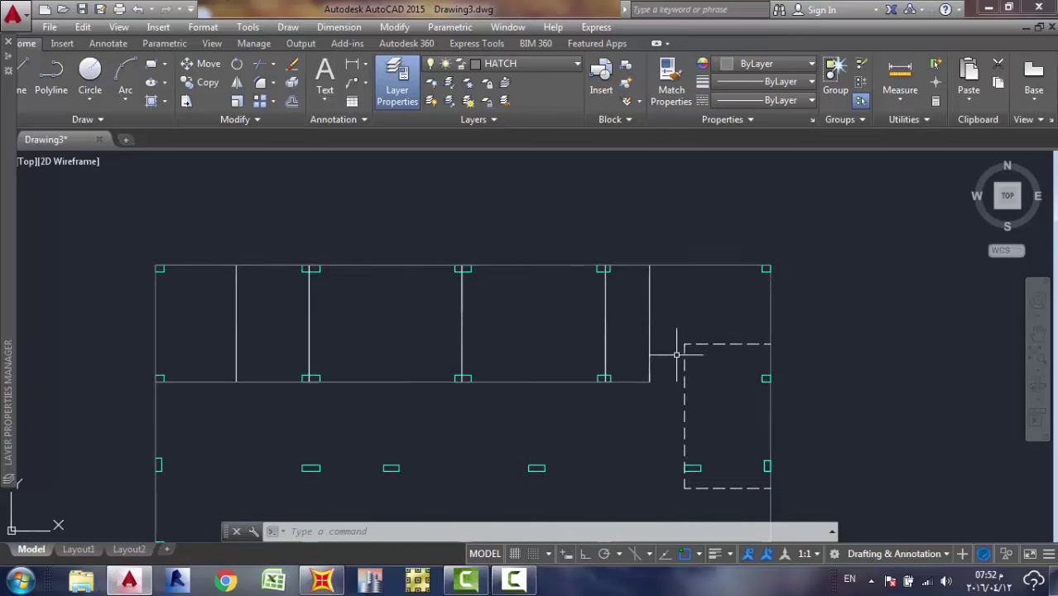
scroll(677, 354, "up", 2)
scroll(631, 314, "down", 3)
middle_click_drag(626, 314, 657, 321)
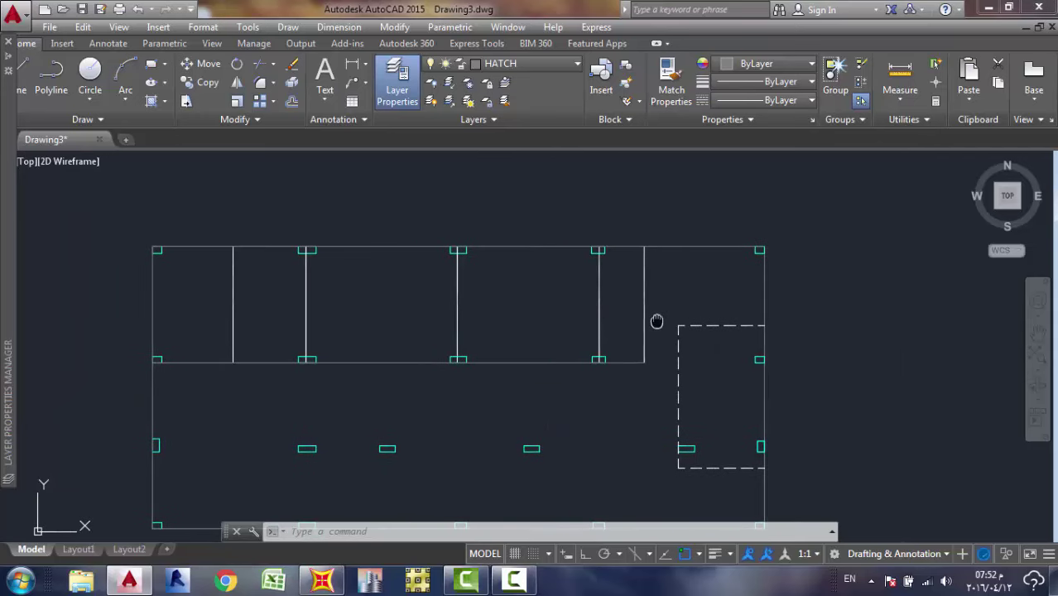
Purge all unused items from the drawing, including nested items, using the PURGE command.
left_click(529, 66)
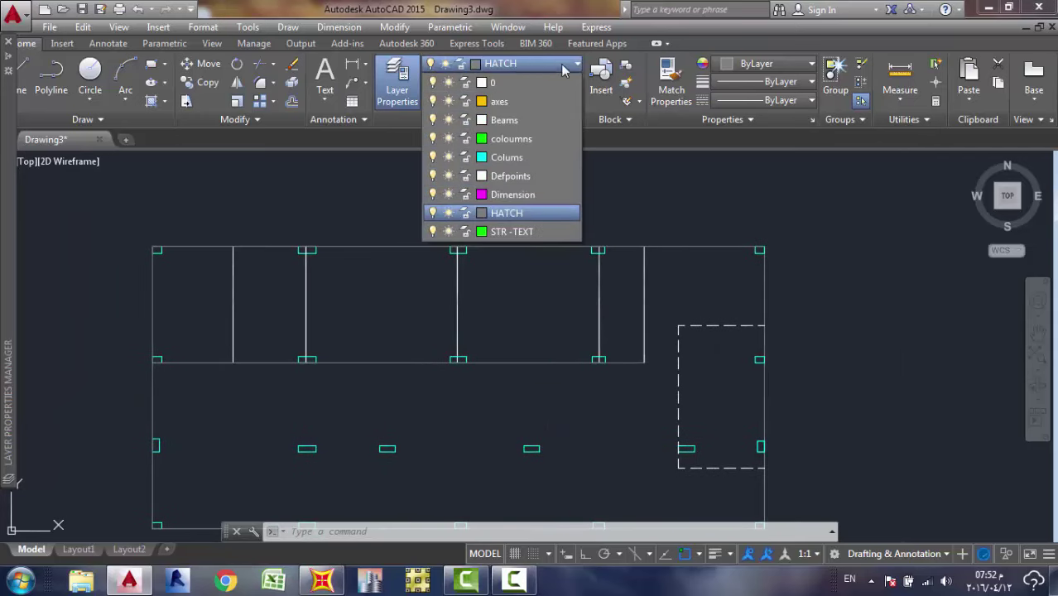
type("p")
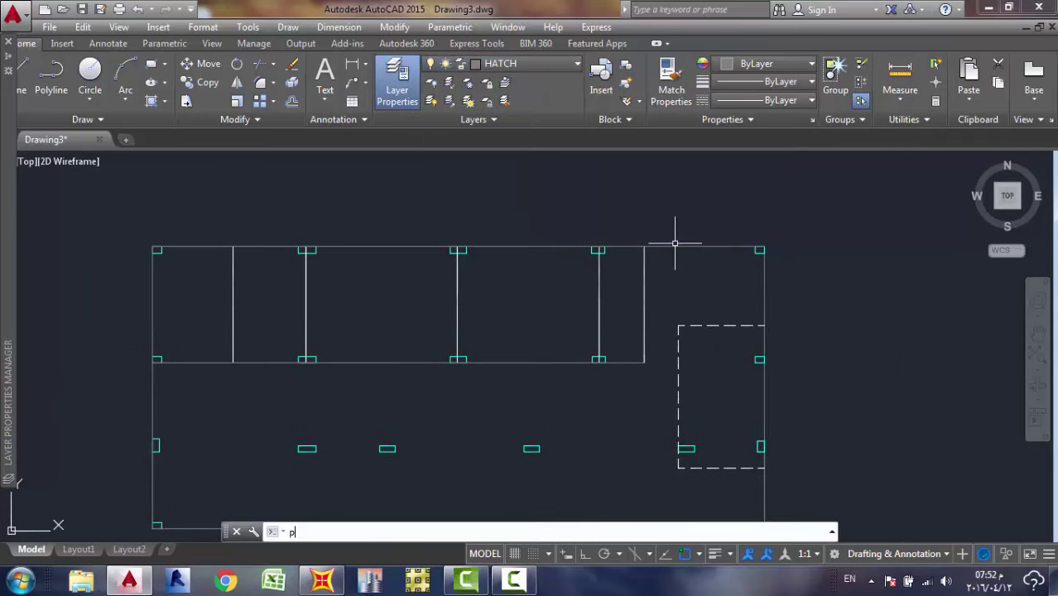
type("urge")
key("Return")
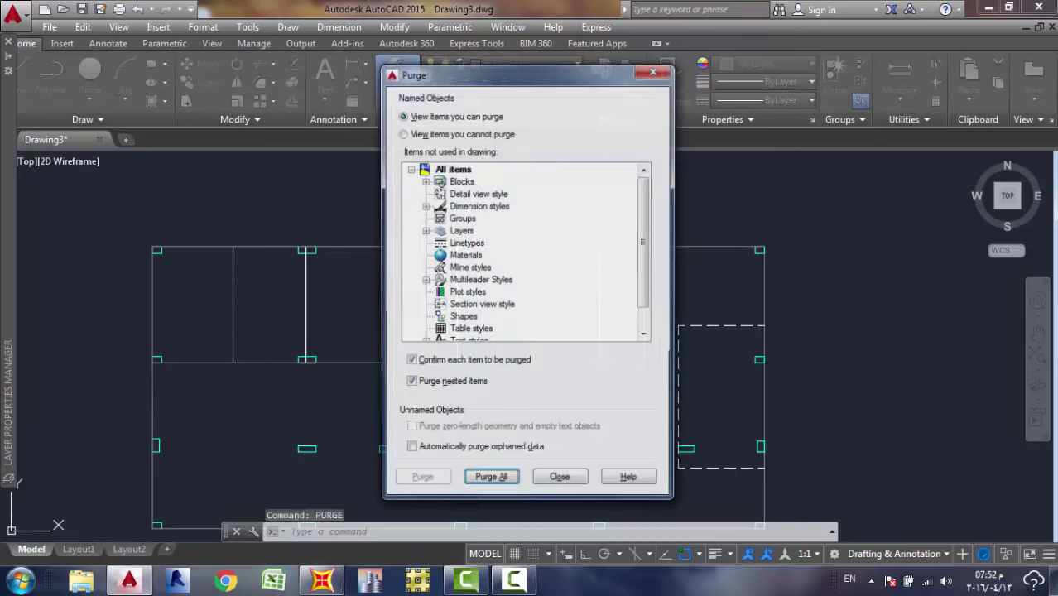
left_click(504, 481)
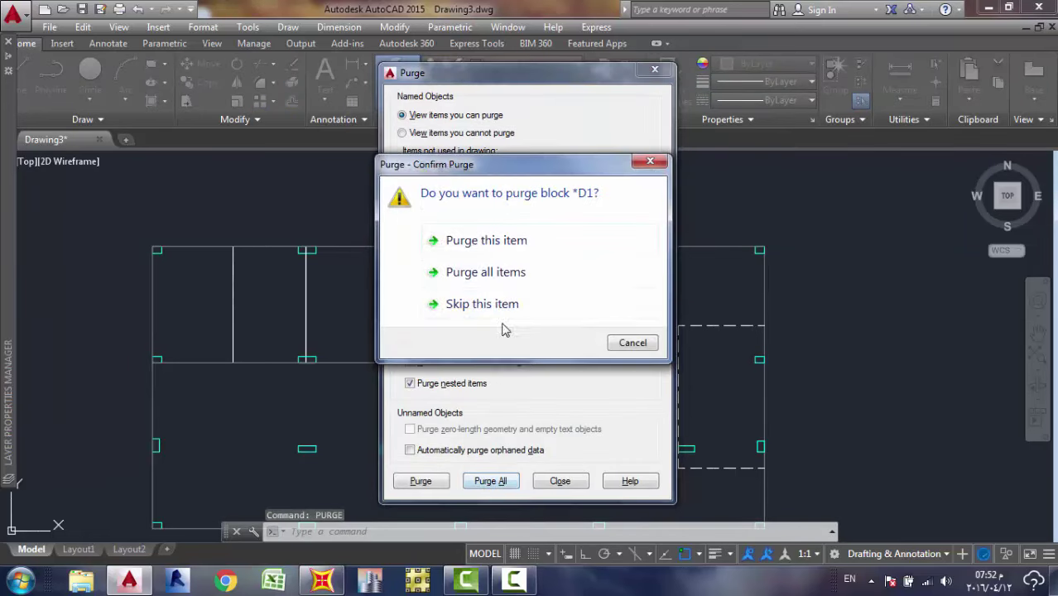
left_click(503, 282)
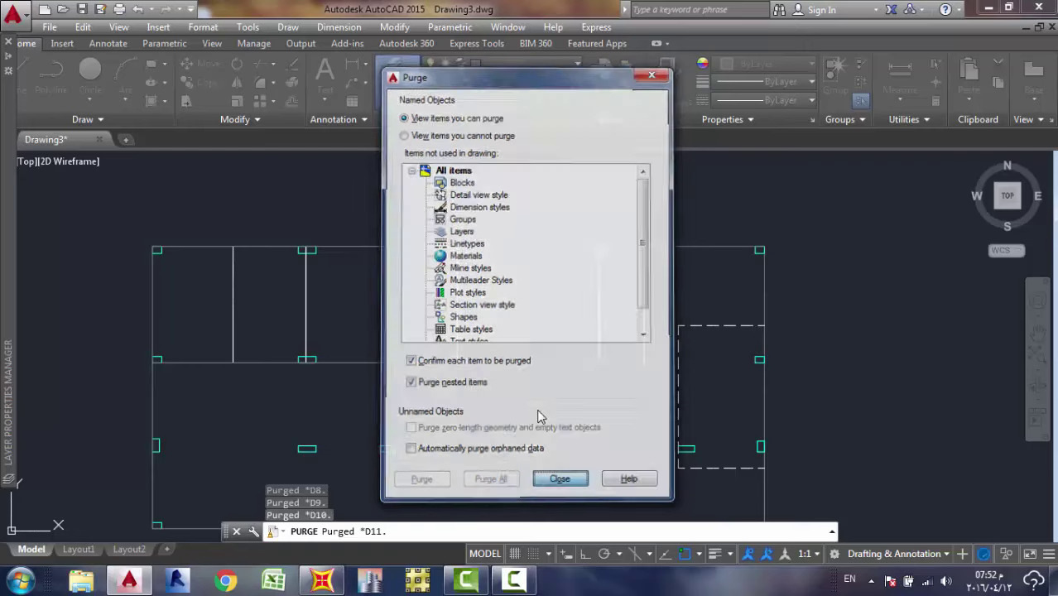
left_click(560, 483)
Regenerate the drawing and review which layers remain in the layer list.
scroll(537, 409, "down", 4)
type("re")
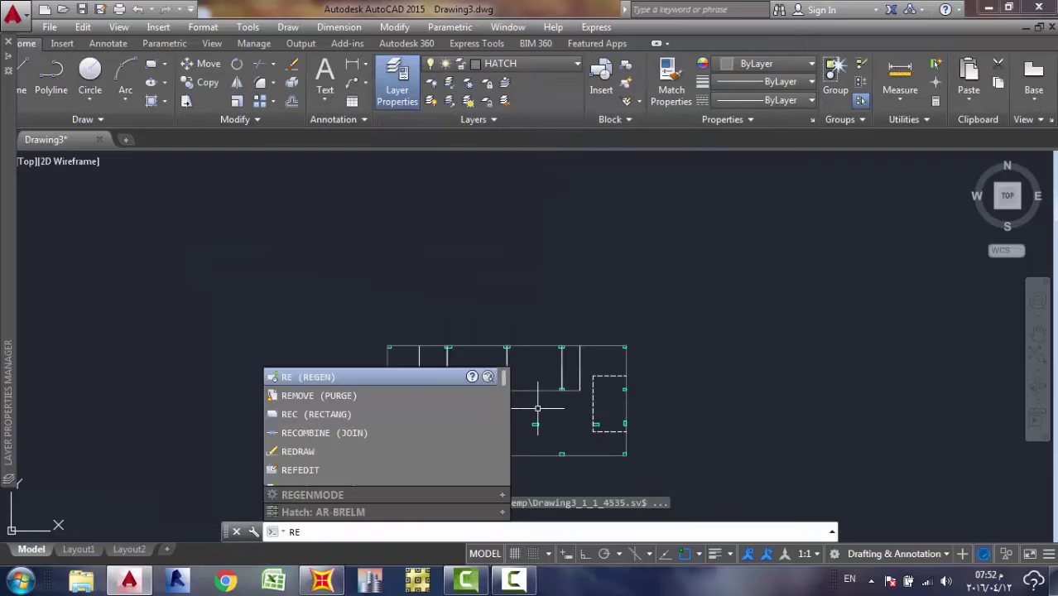
key("Return")
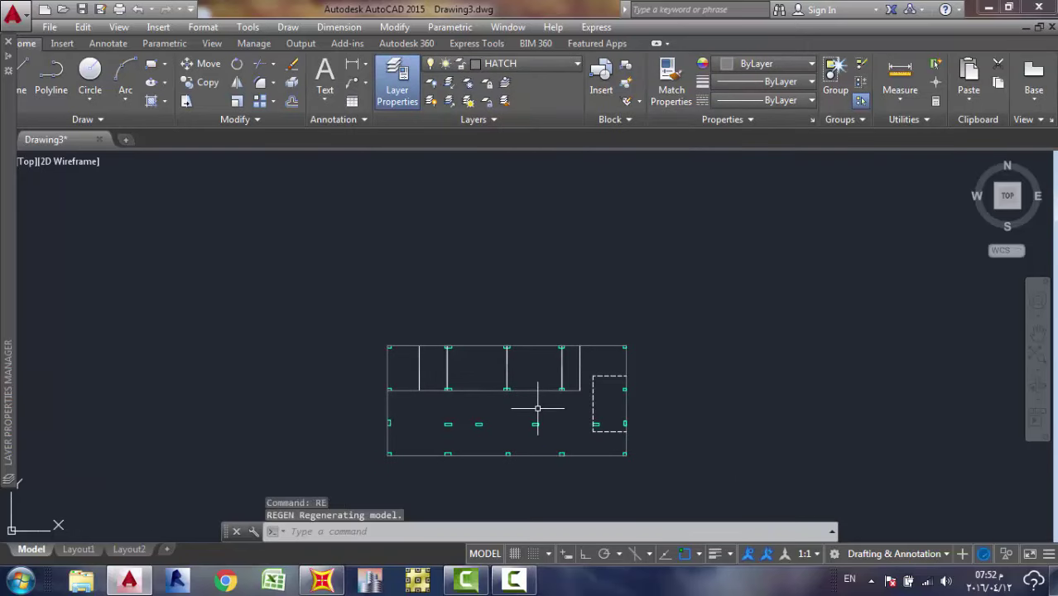
left_click(534, 65)
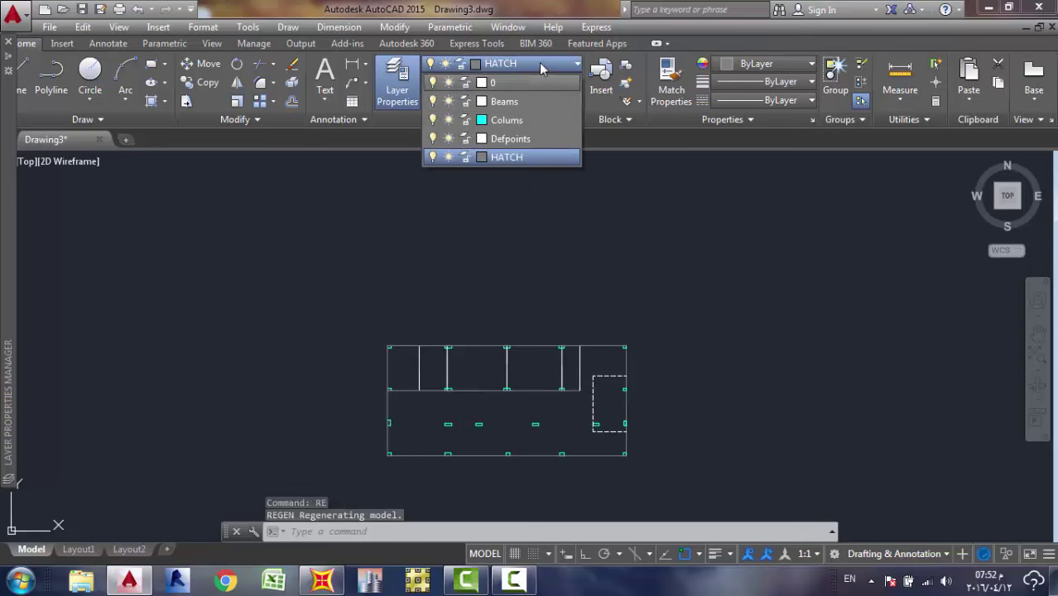
left_click(536, 64)
left_click(536, 63)
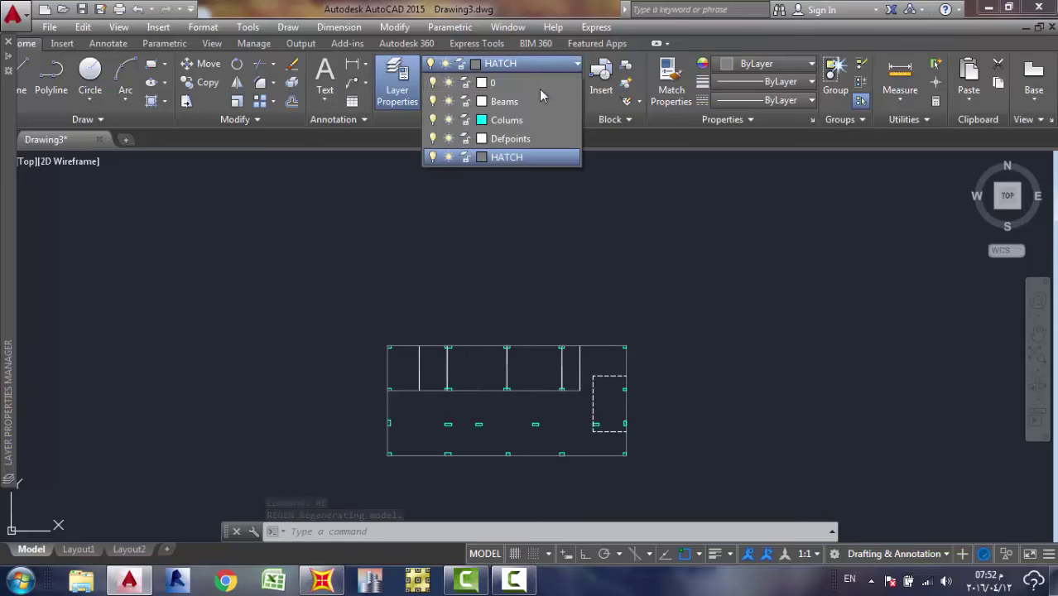
left_click(536, 68)
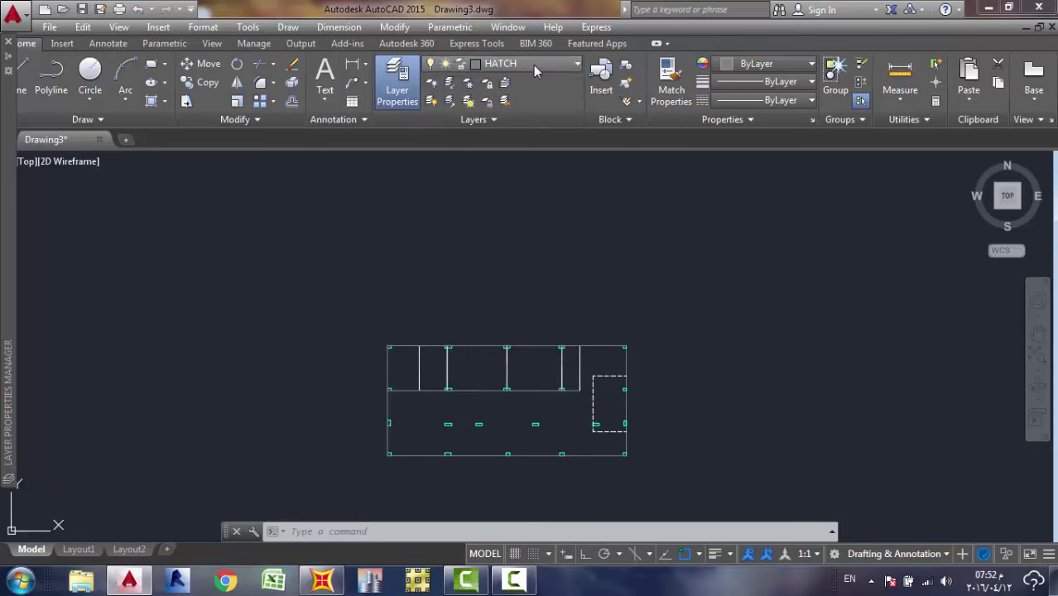
Create a new layer named FE beams and set its colour to blue (index color 5).
left_click(401, 86)
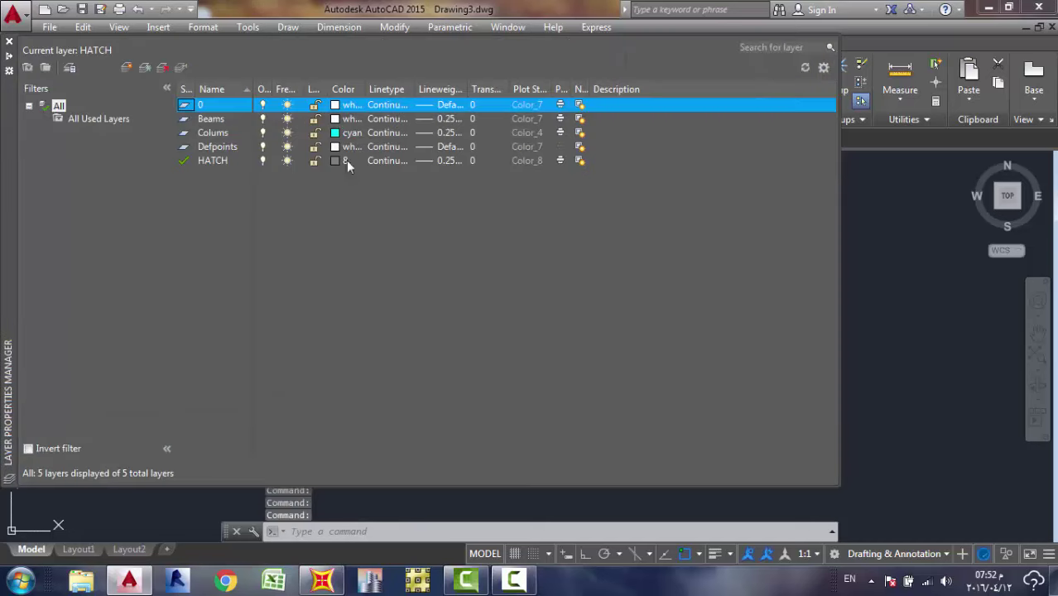
right_click(238, 186)
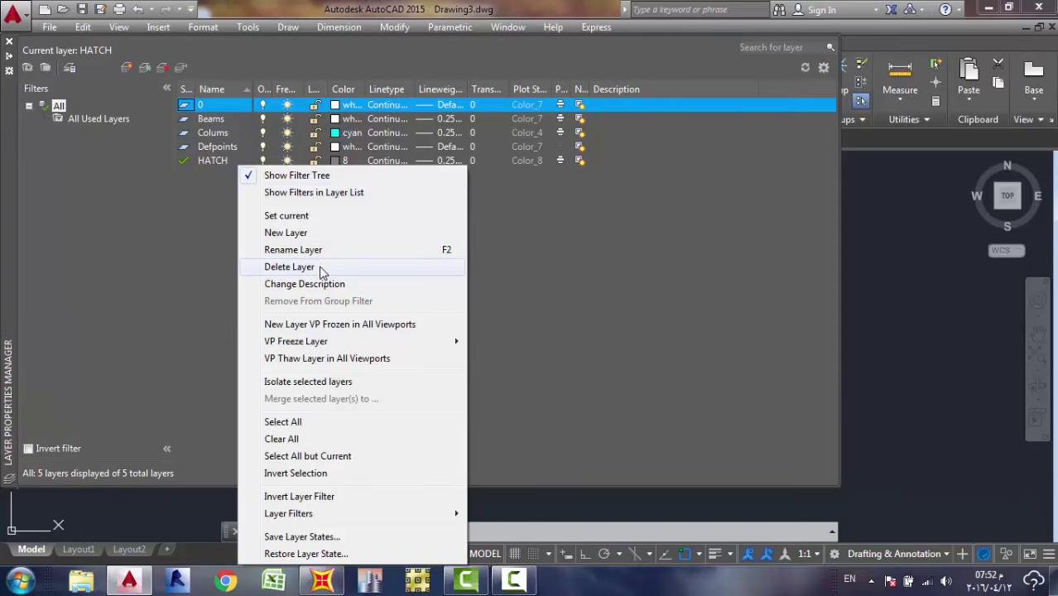
left_click(314, 232)
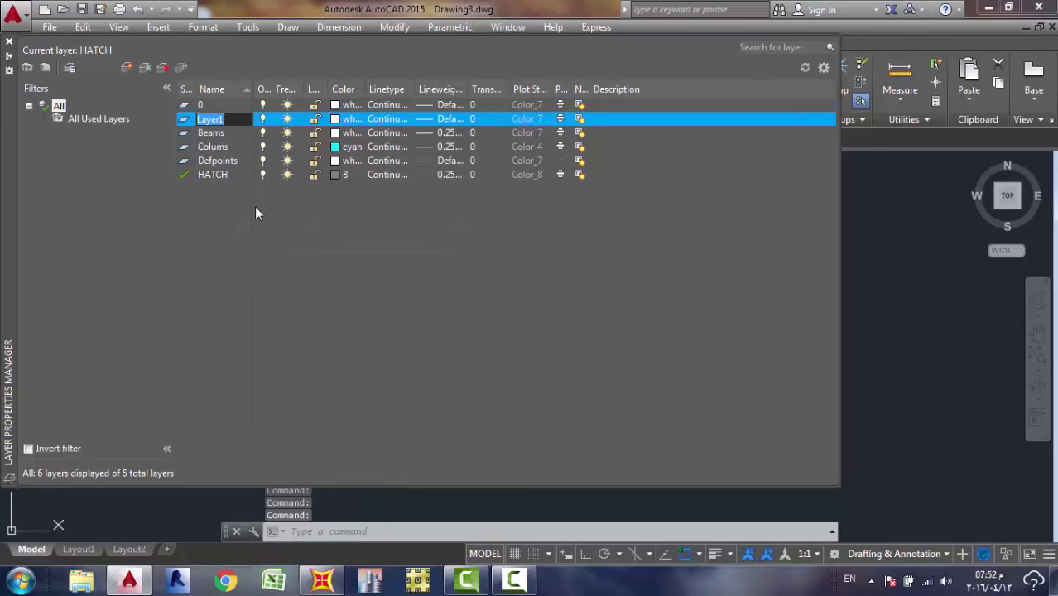
type("FE b")
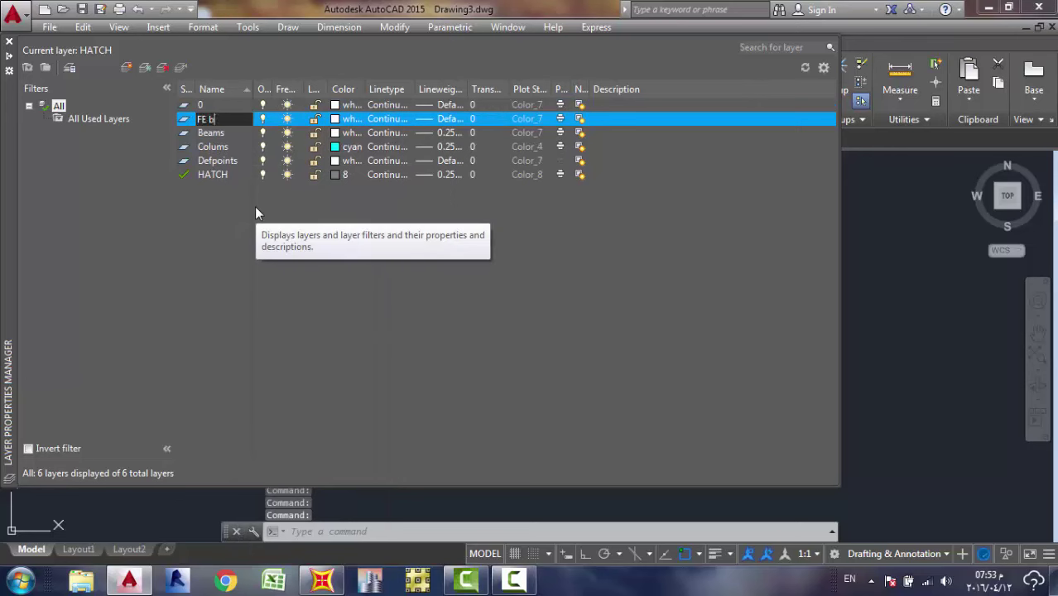
type("eams")
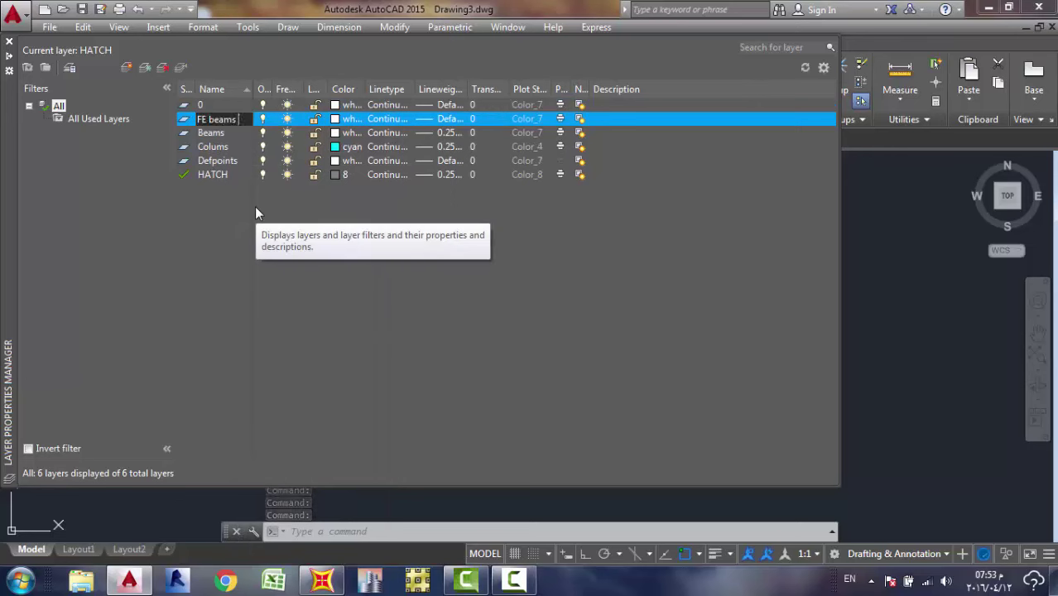
left_click(334, 121)
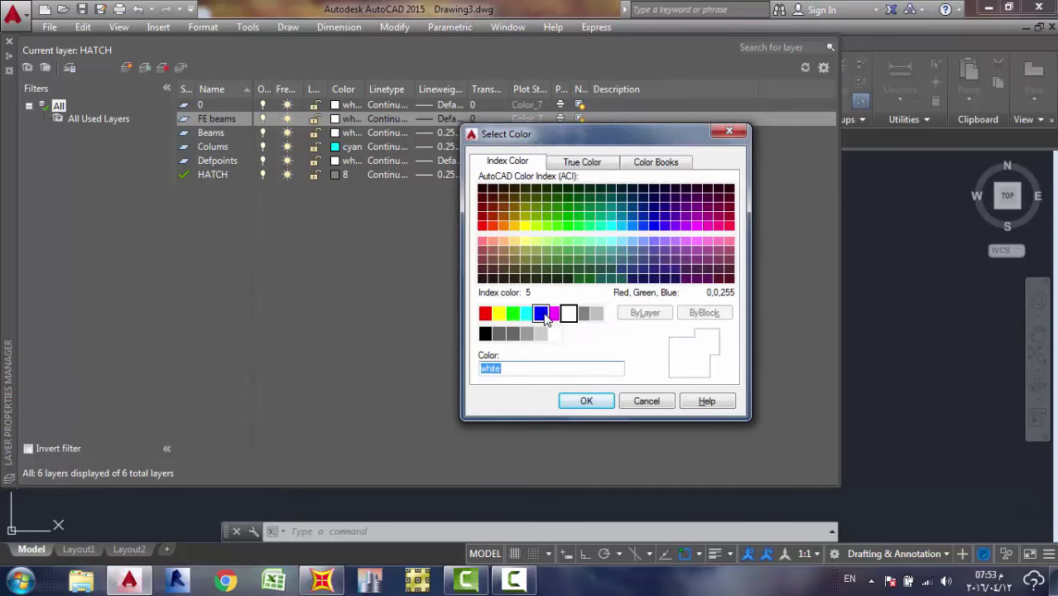
left_click(540, 312)
left_click(582, 405)
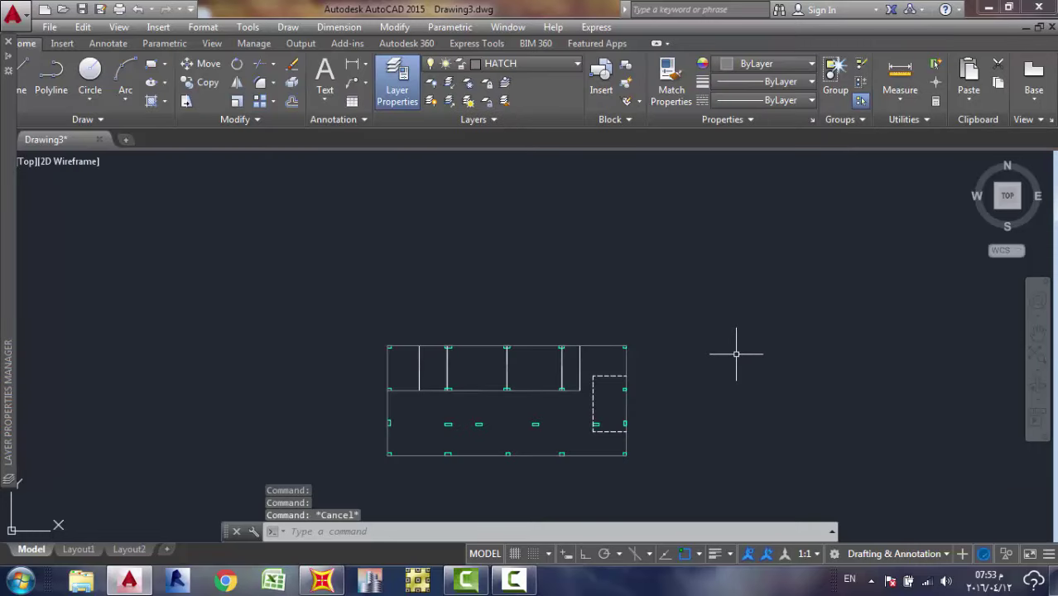
scroll(626, 290, "down", 2)
middle_click_drag(626, 290, 501, 220)
scroll(567, 284, "up", 4)
scroll(502, 226, "down", 3)
scroll(504, 232, "up", 2)
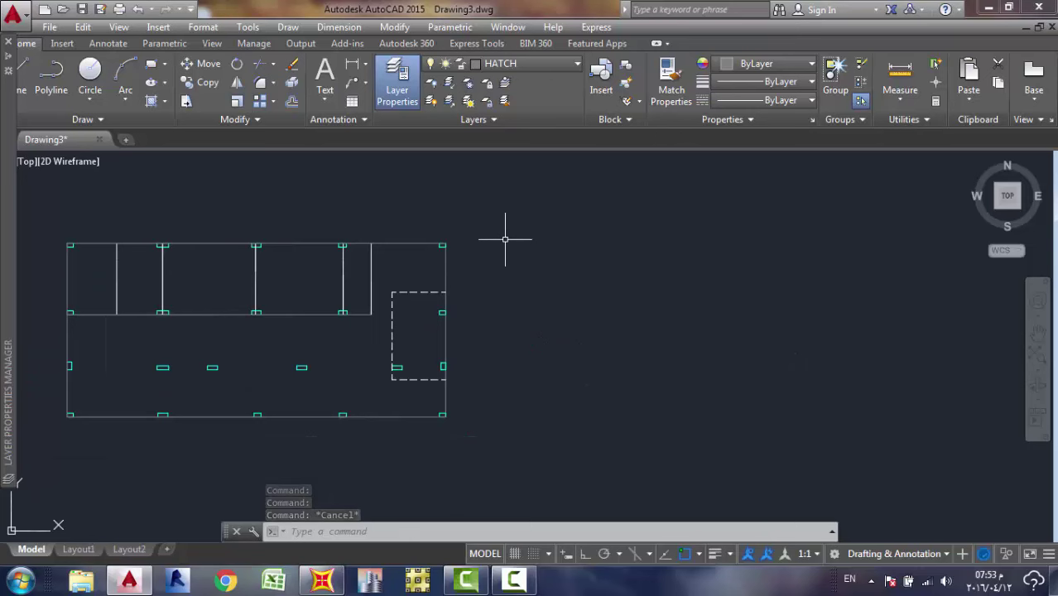
type("l")
key("Return")
left_click(483, 328)
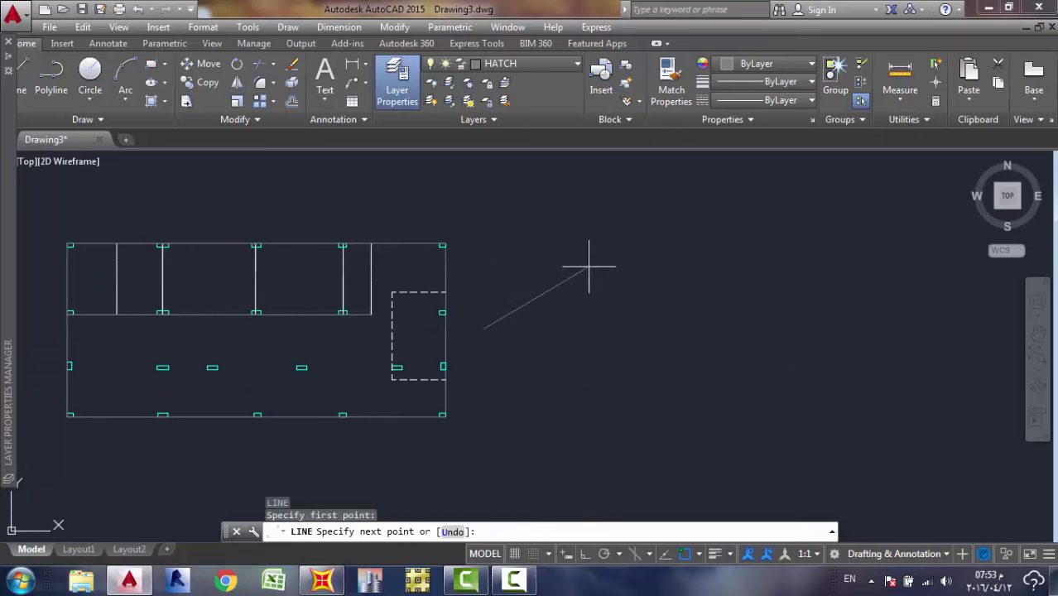
key("Escape")
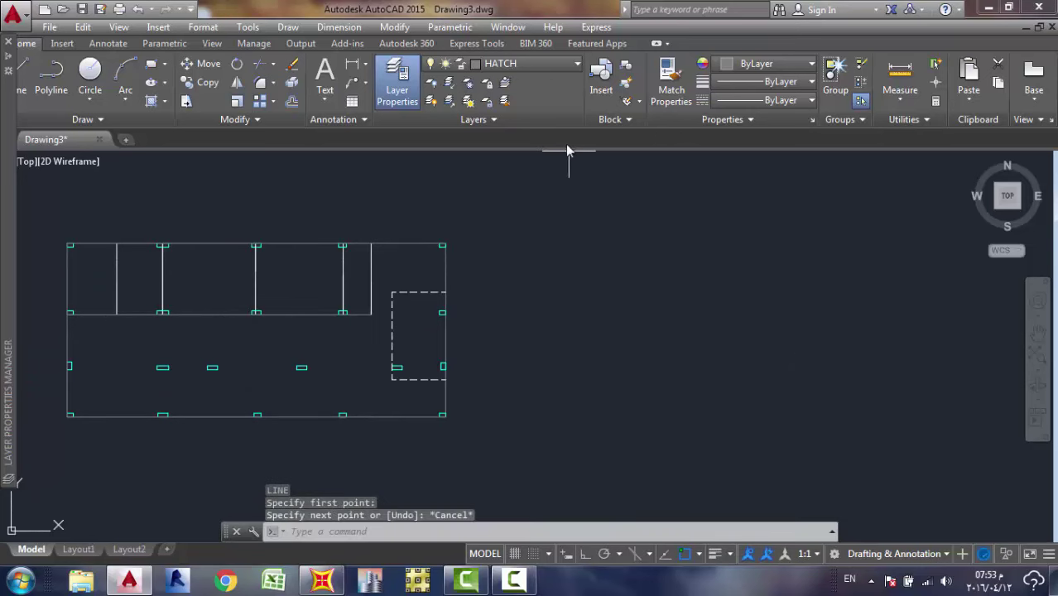
Make FE beams the current layer and turn on all layers.
left_click(539, 63)
left_click(506, 176)
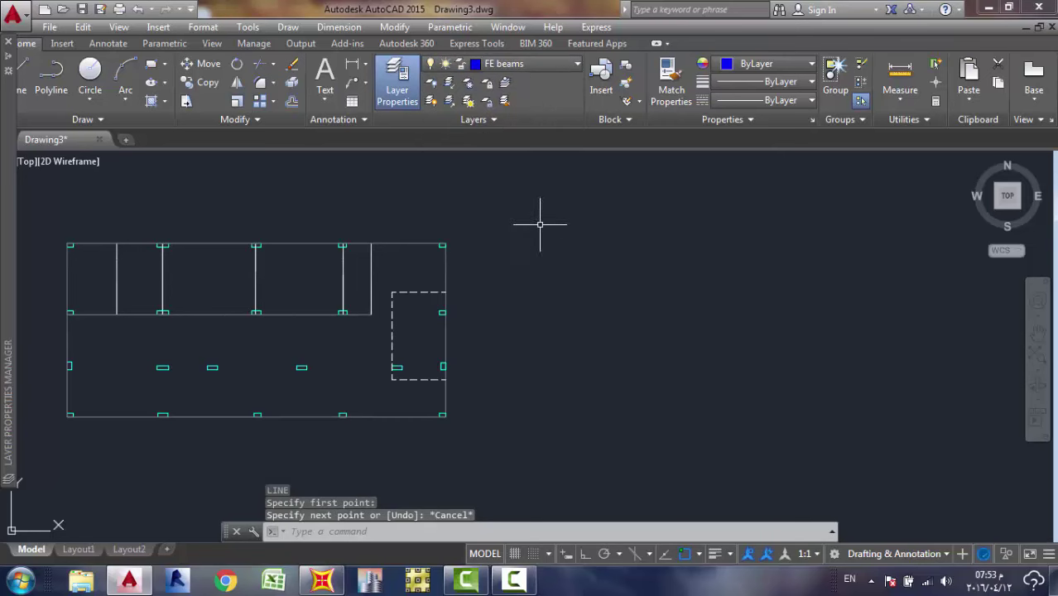
left_click(430, 103)
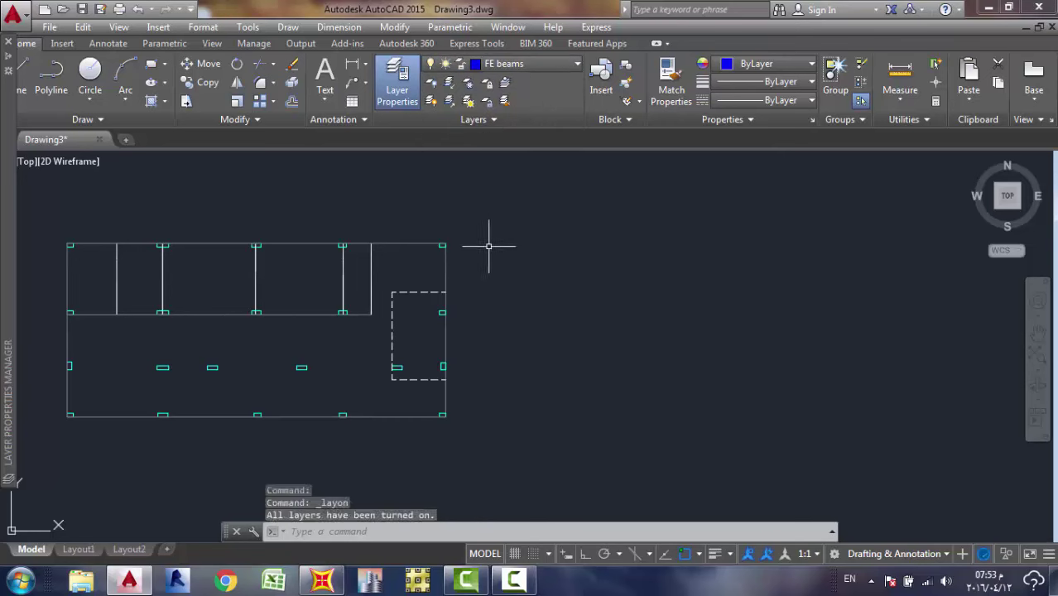
Draw a single diagonal line on the FE beams layer in the empty area east of the floor plan.
type("l")
key("Return")
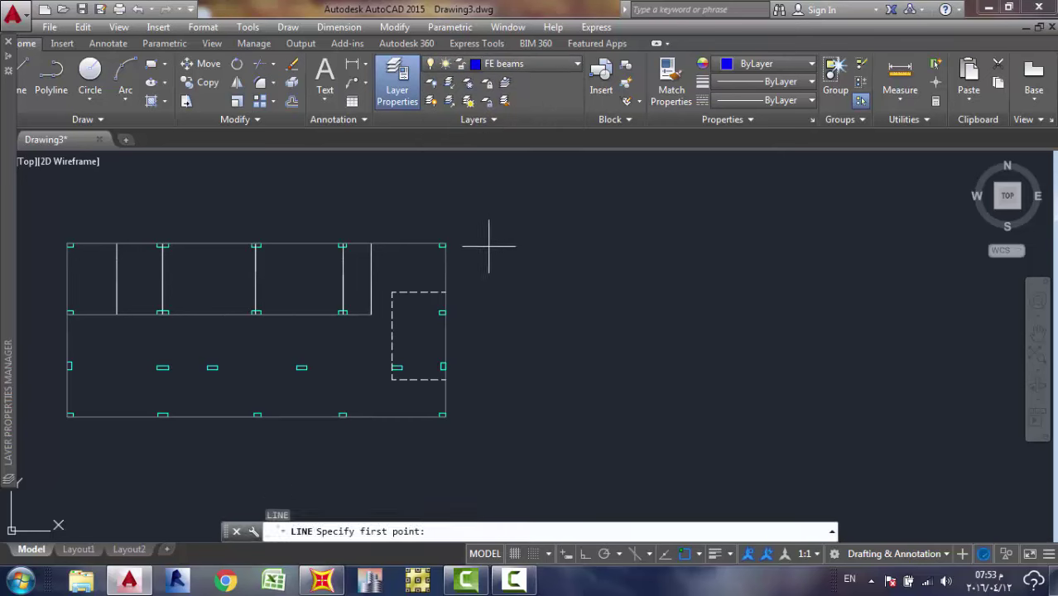
left_click(501, 348)
left_click(606, 270)
key("Escape")
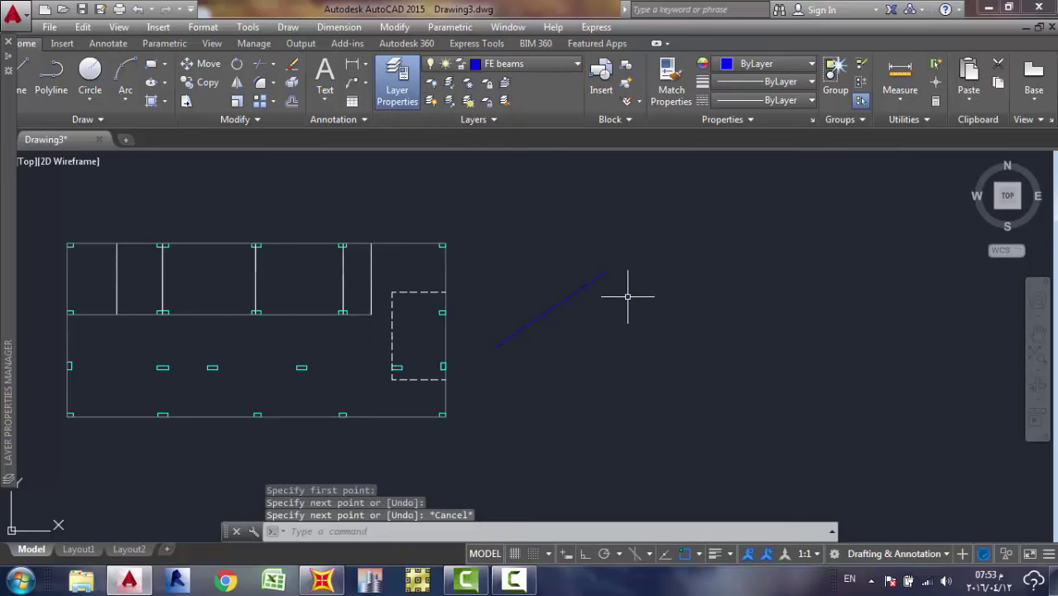
Isolate the layers of the diagonal FE beams line, the plan's east edge, the dashed rectangle and the easternmost inner vertical line.
middle_click_drag(616, 299, 649, 287)
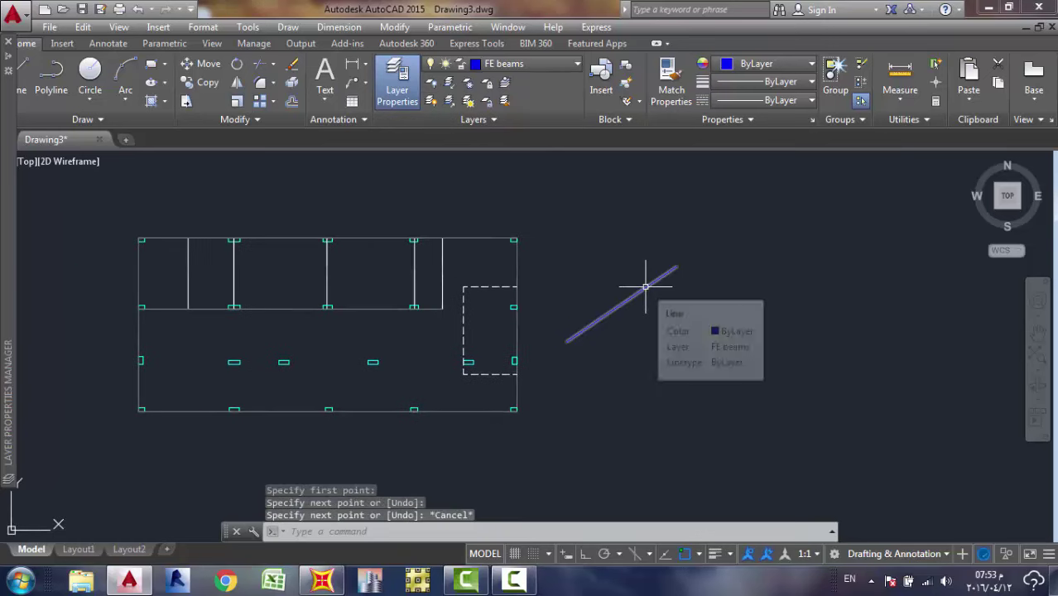
left_click(635, 292)
scroll(582, 273, "up", 2)
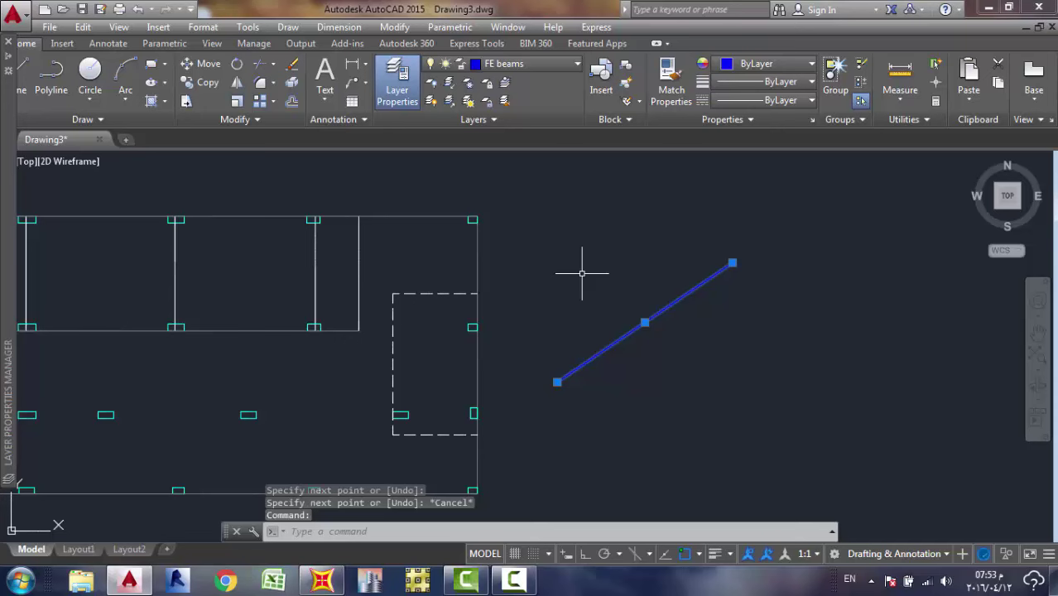
left_click(479, 267)
left_click(437, 293)
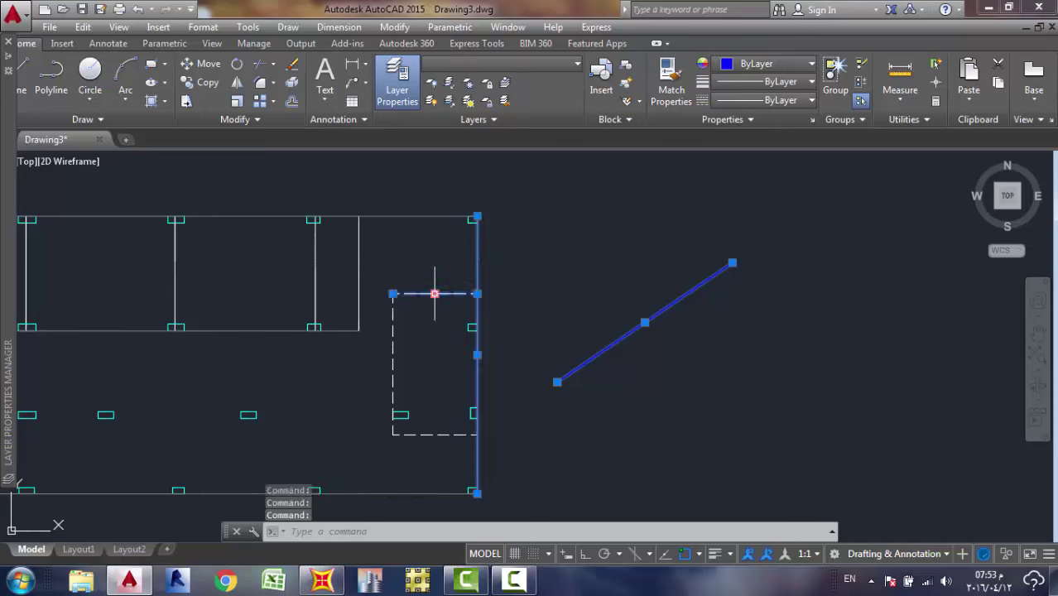
left_click(358, 282)
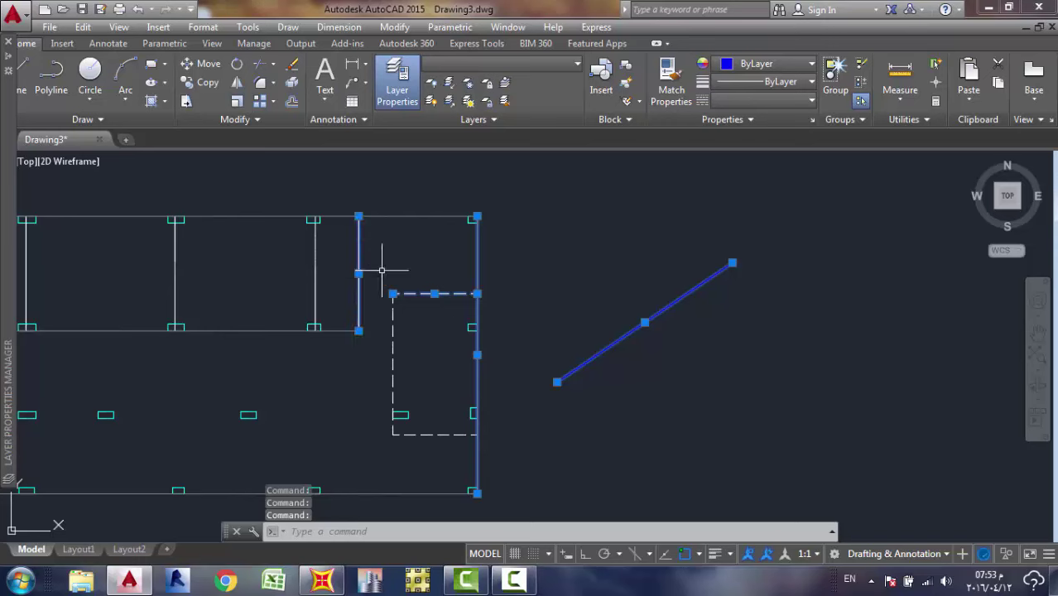
type("la")
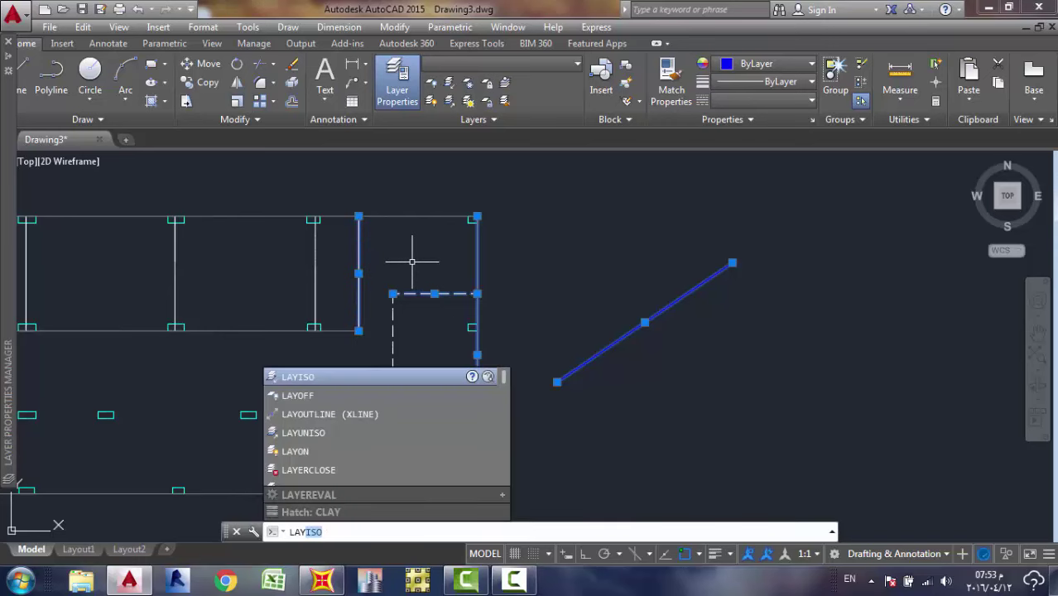
key("Return")
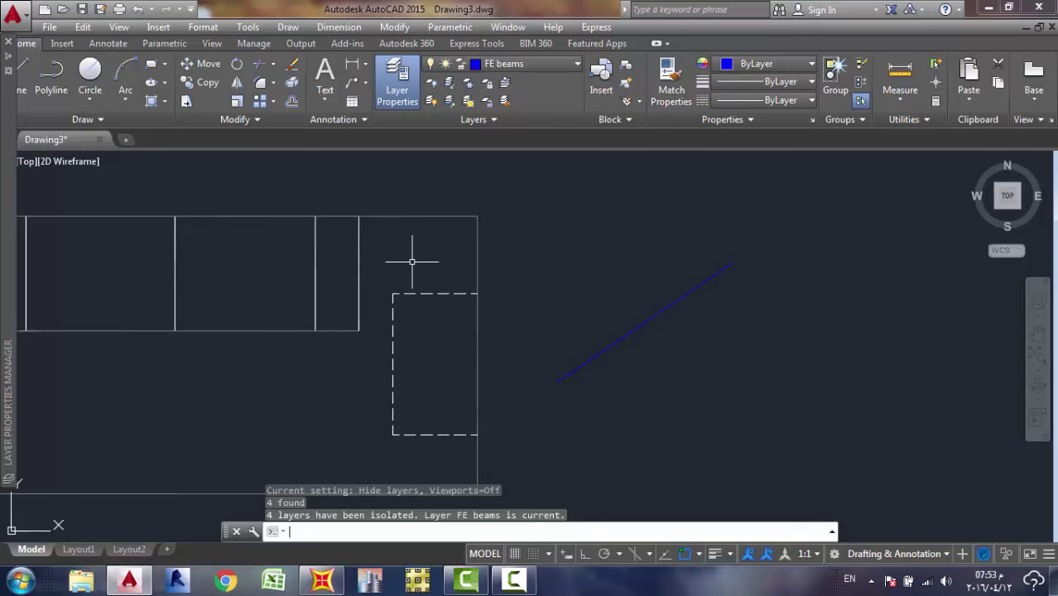
Match the properties of the diagonal FE beams line onto all the lines of the floor plan.
scroll(414, 253, "down", 3)
middle_click_drag(529, 231, 562, 220)
scroll(562, 219, "up", 2)
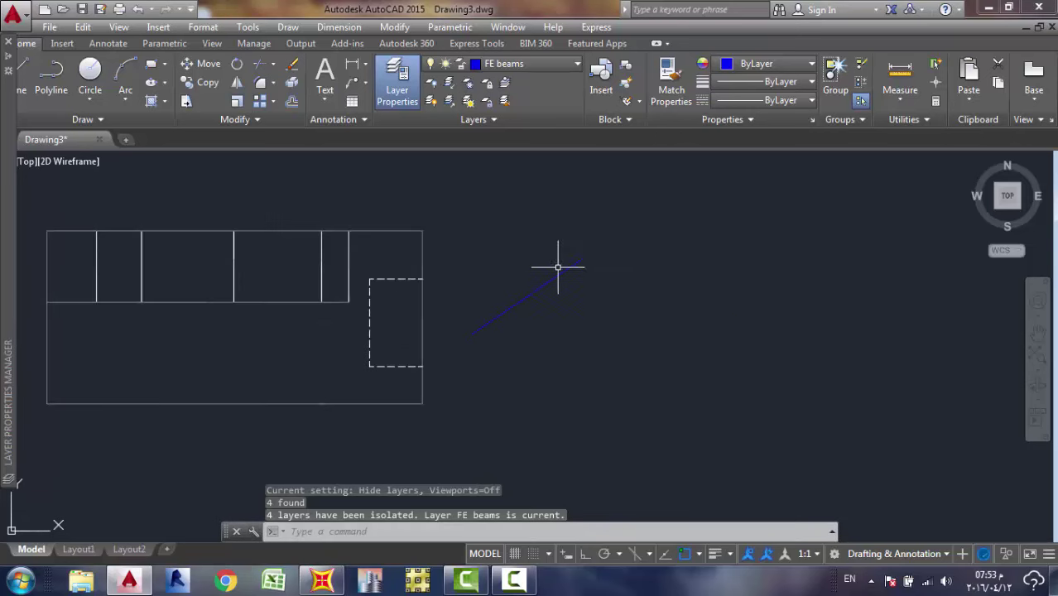
type("m")
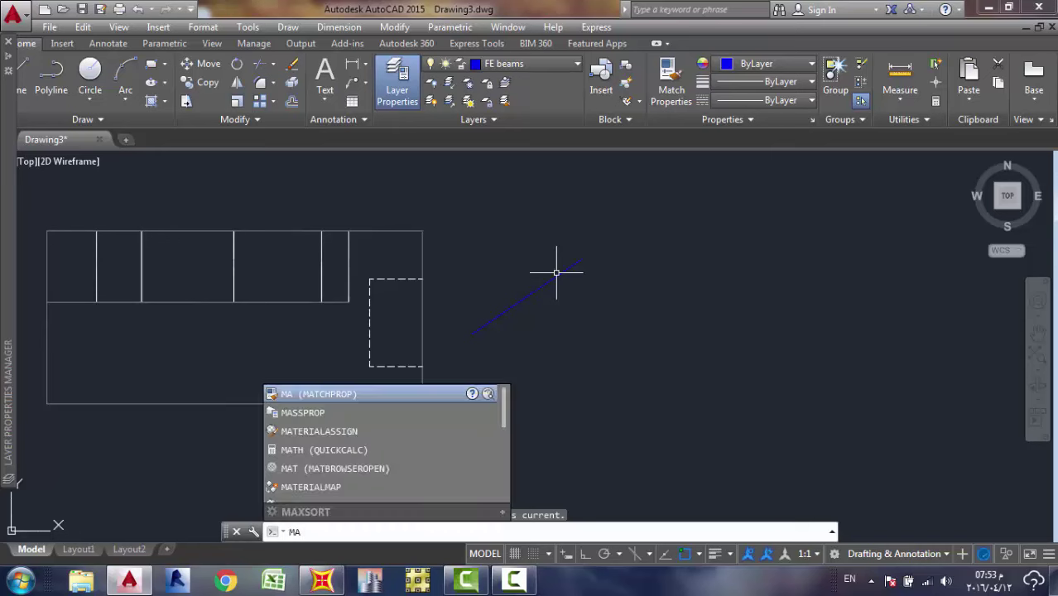
key("Return")
left_click(543, 285)
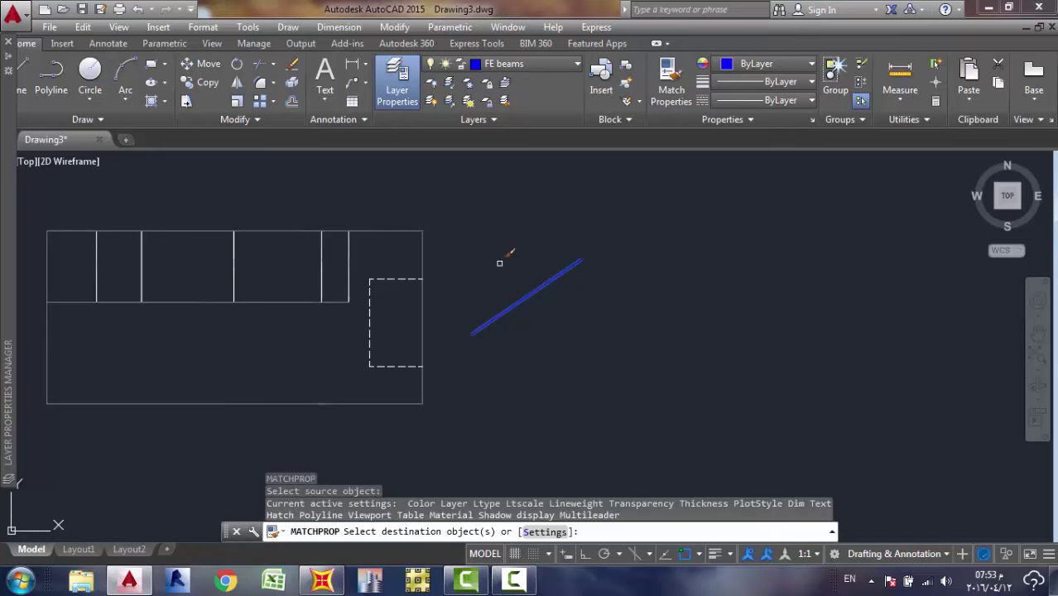
left_click(439, 208)
mouse_move(9, 439)
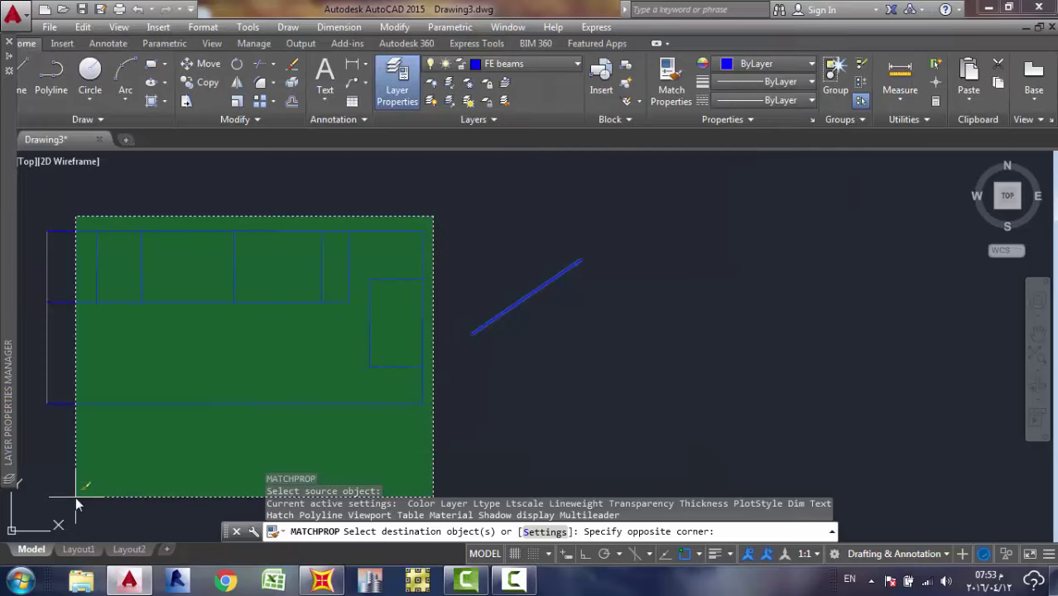
left_click(28, 482)
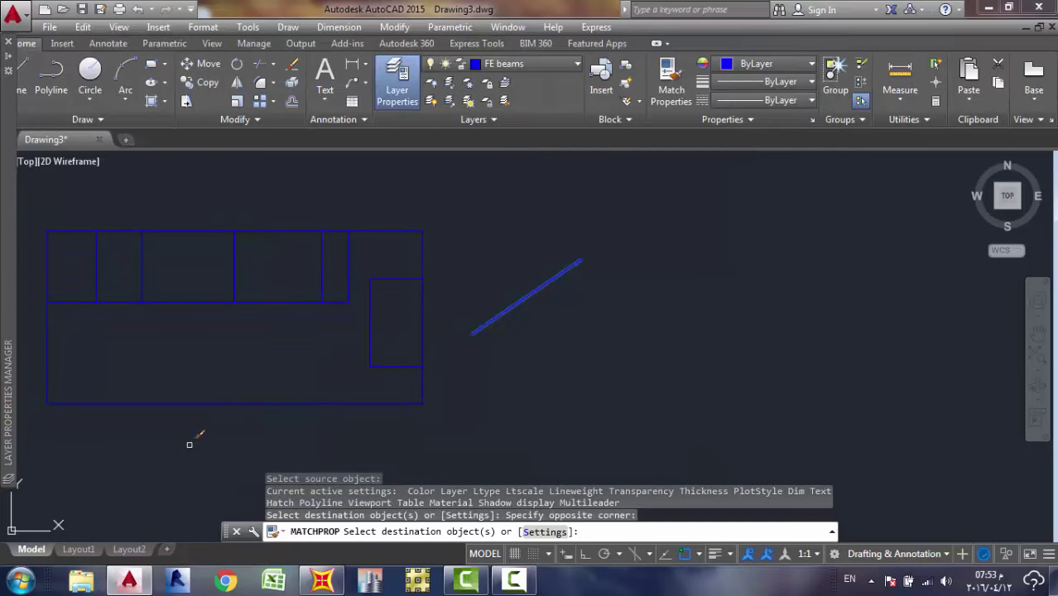
scroll(190, 445, "down", 4)
mouse_move(267, 415)
middle_mouse_down()
mouse_move(432, 406)
mouse_move(597, 364)
middle_mouse_up()
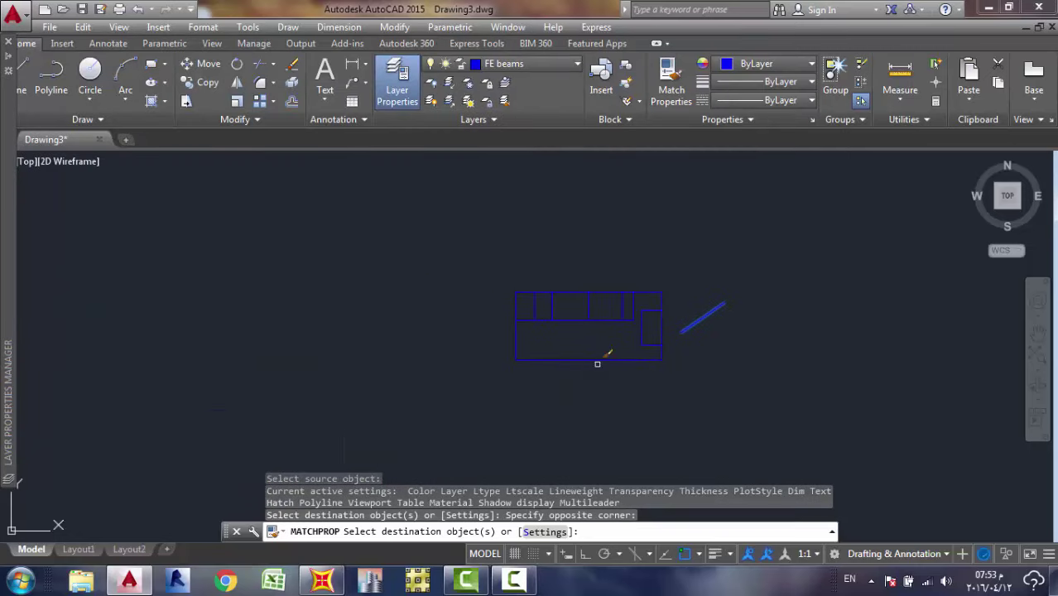
middle_click_drag(602, 323, 491, 286)
key("Escape")
Delete the diagonal sample line east of the plan and turn on all layers.
scroll(574, 283, "up", 5)
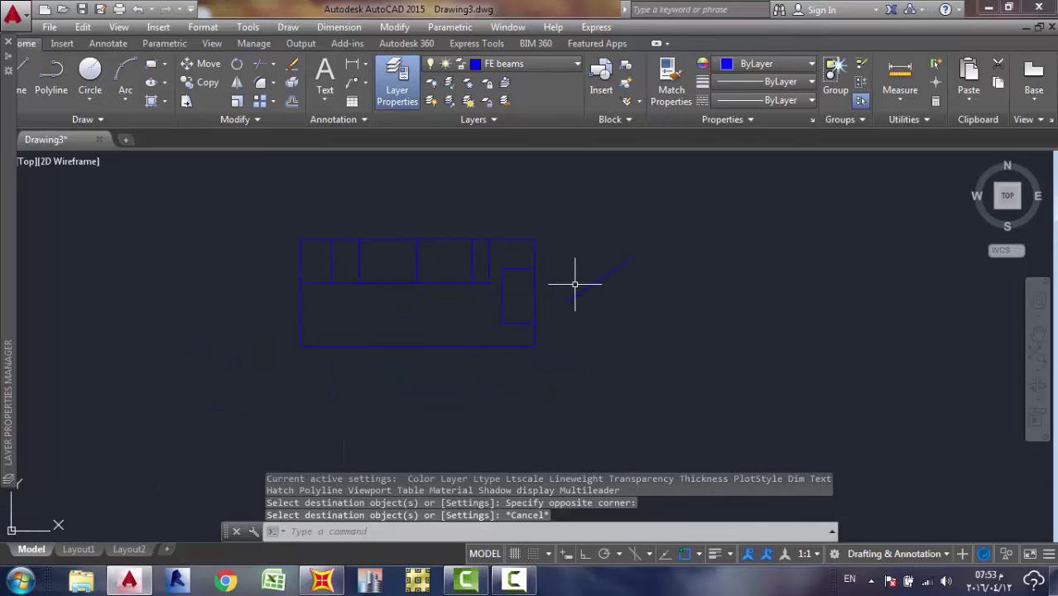
left_click(601, 294)
key("Delete")
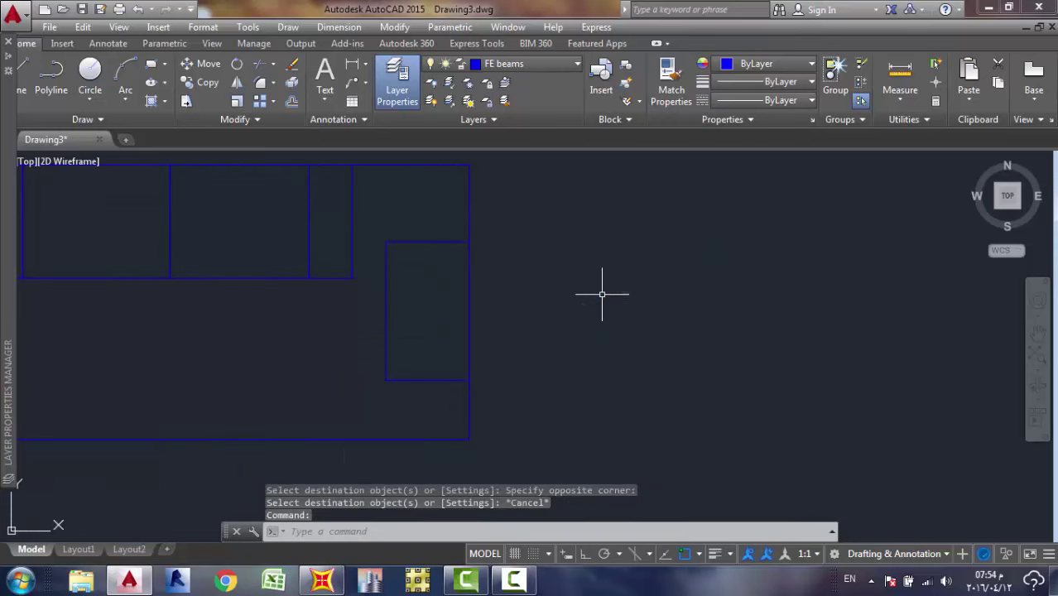
left_click(431, 102)
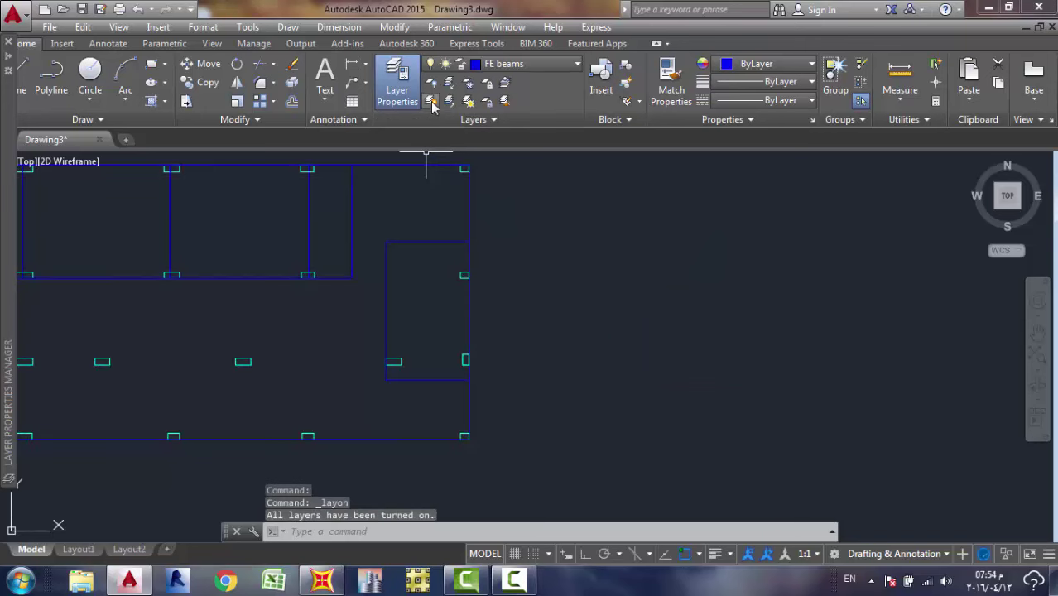
mouse_move(320, 188)
middle_mouse_down()
mouse_move(394, 219)
mouse_move(390, 249)
middle_mouse_up()
scroll(402, 244, "up", 5)
scroll(405, 248, "down", 3)
scroll(405, 249, "down", 5)
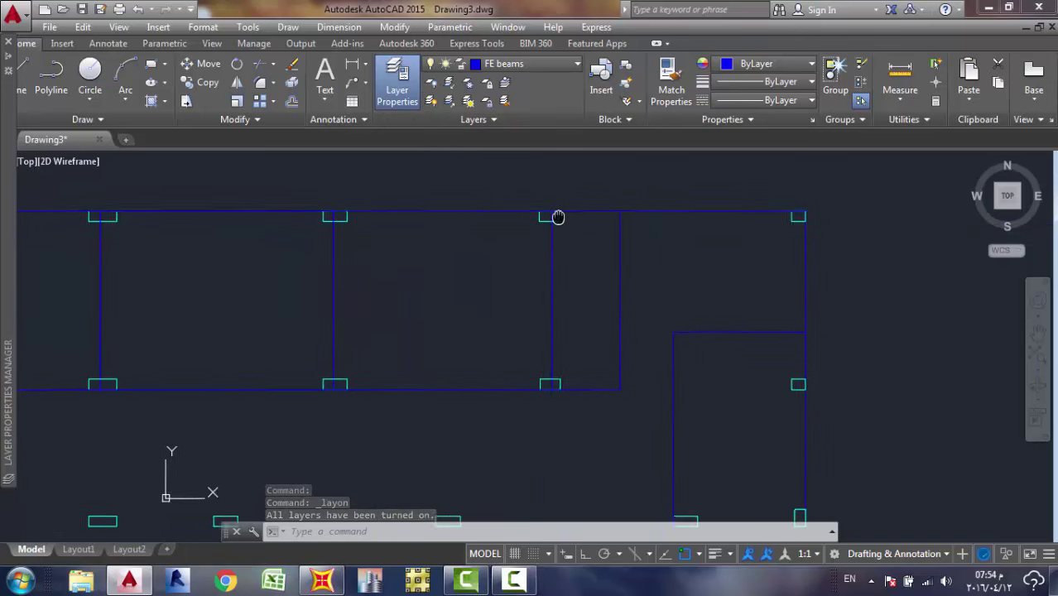
Create a new layer named FE joints.
left_click(530, 64)
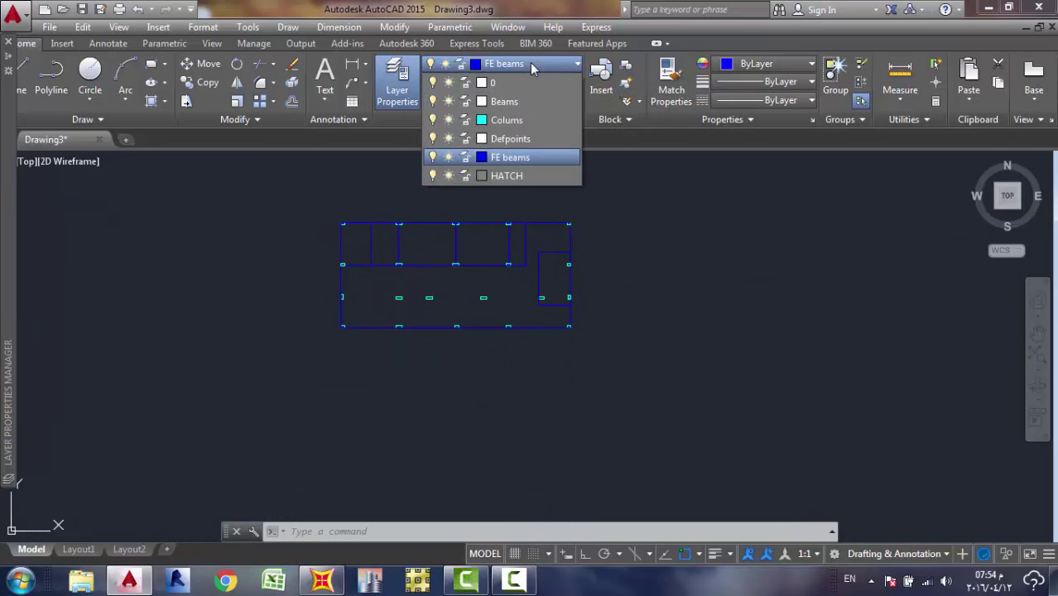
left_click(397, 83)
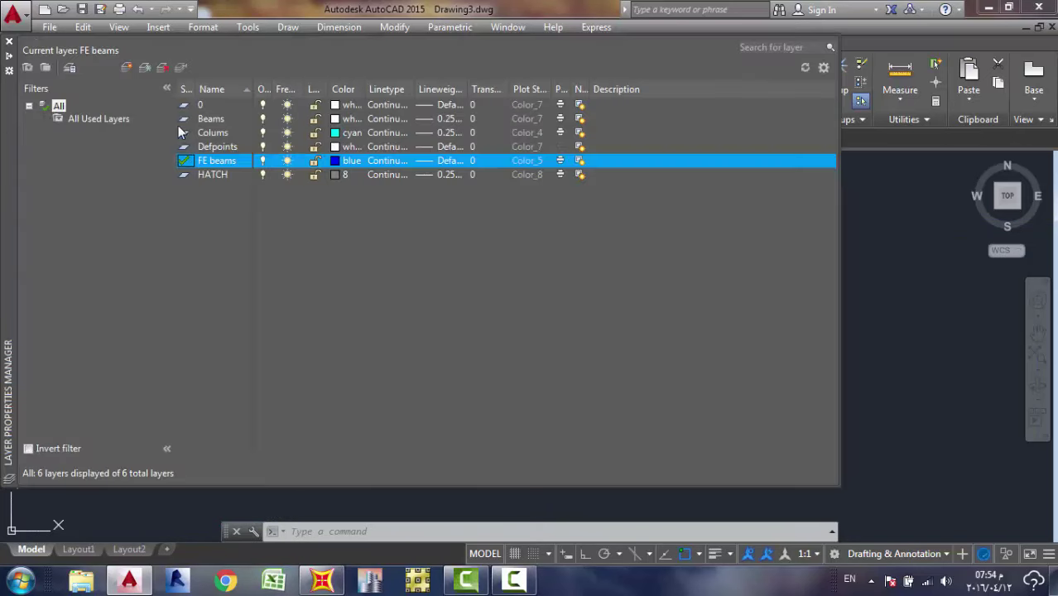
right_click(209, 198)
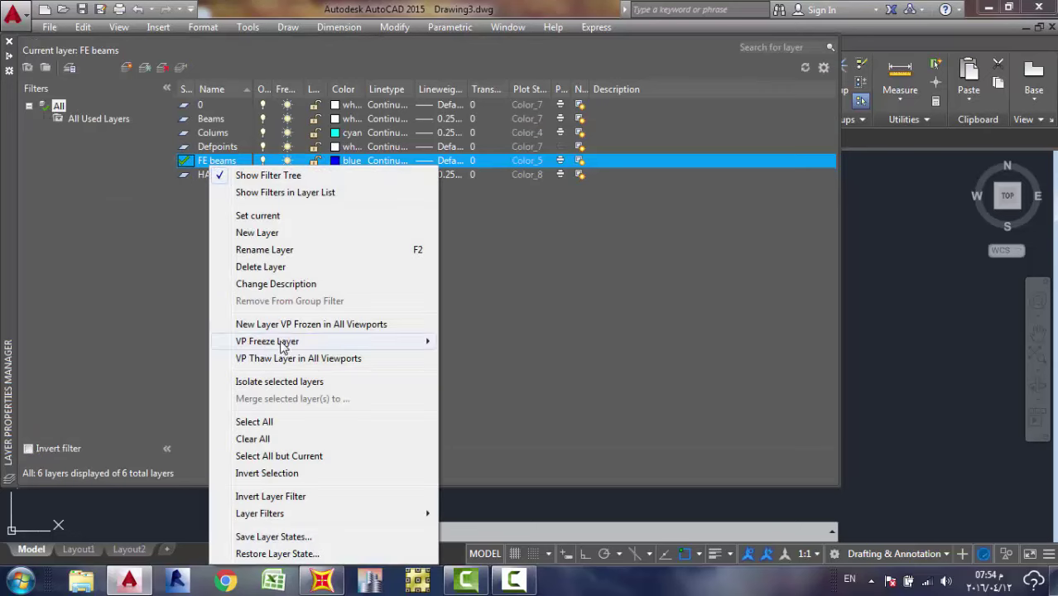
left_click(290, 235)
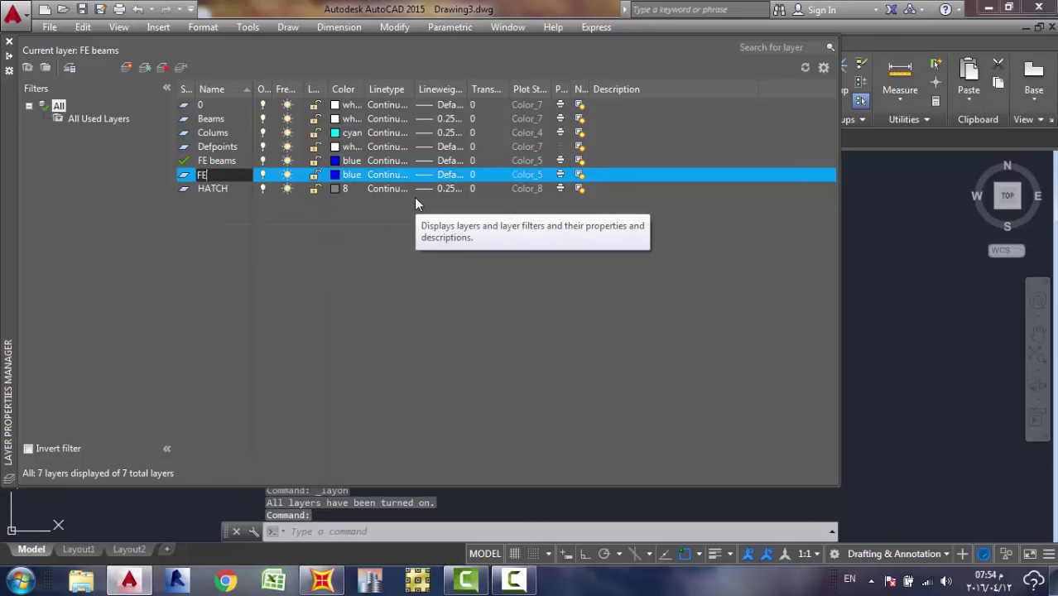
type("FE joi")
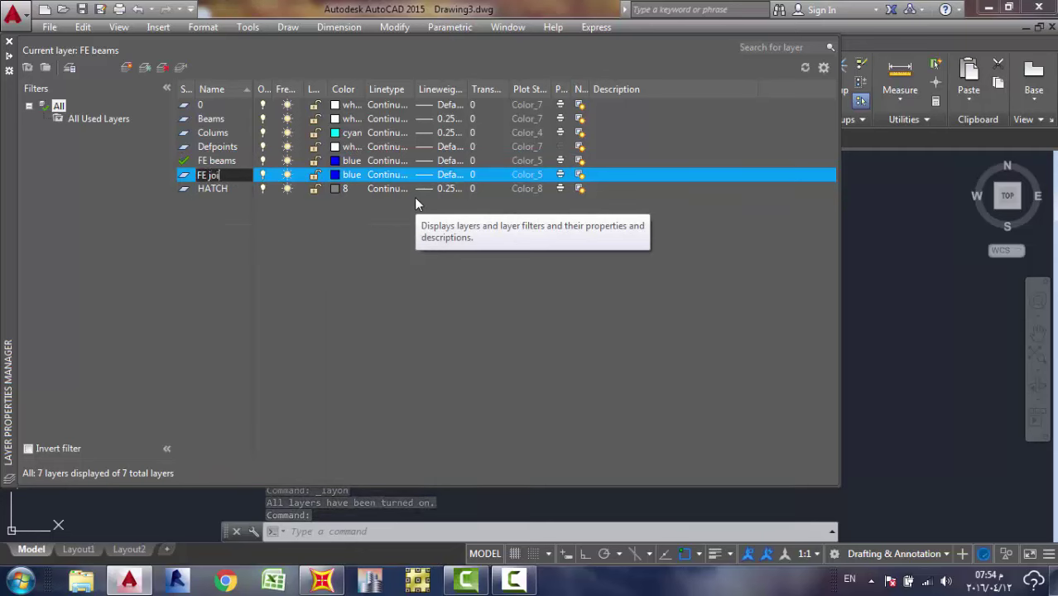
type("nts")
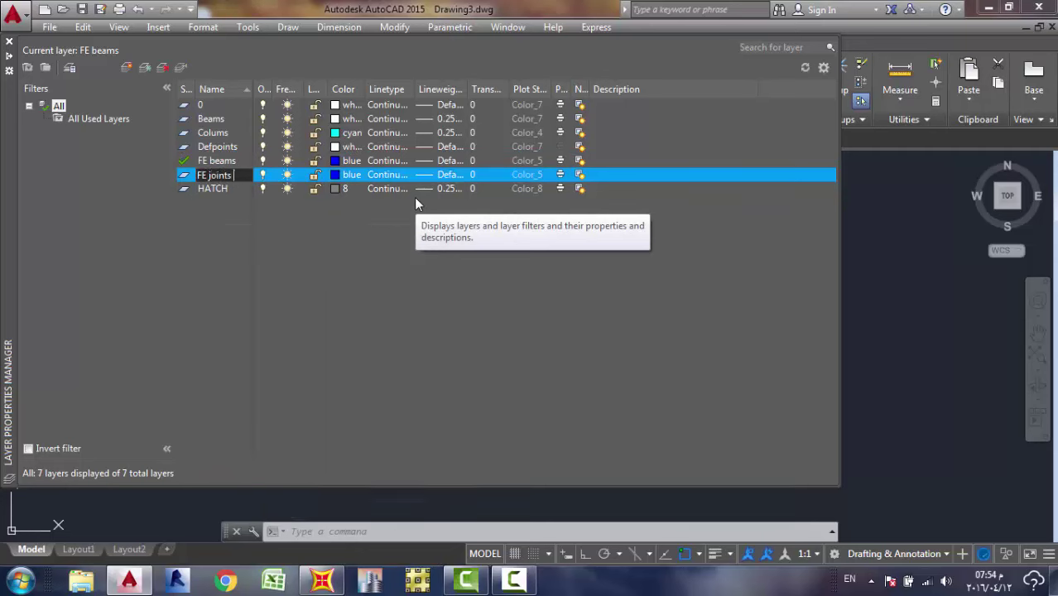
key("Return")
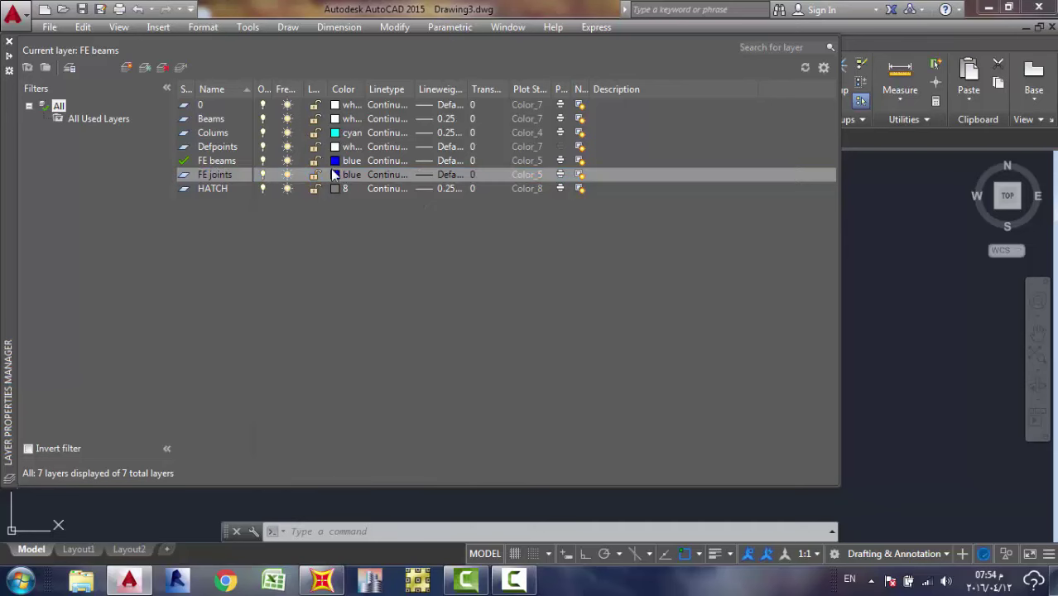
Set the FE joints layer's colour to green and make it the current layer.
left_click(335, 175)
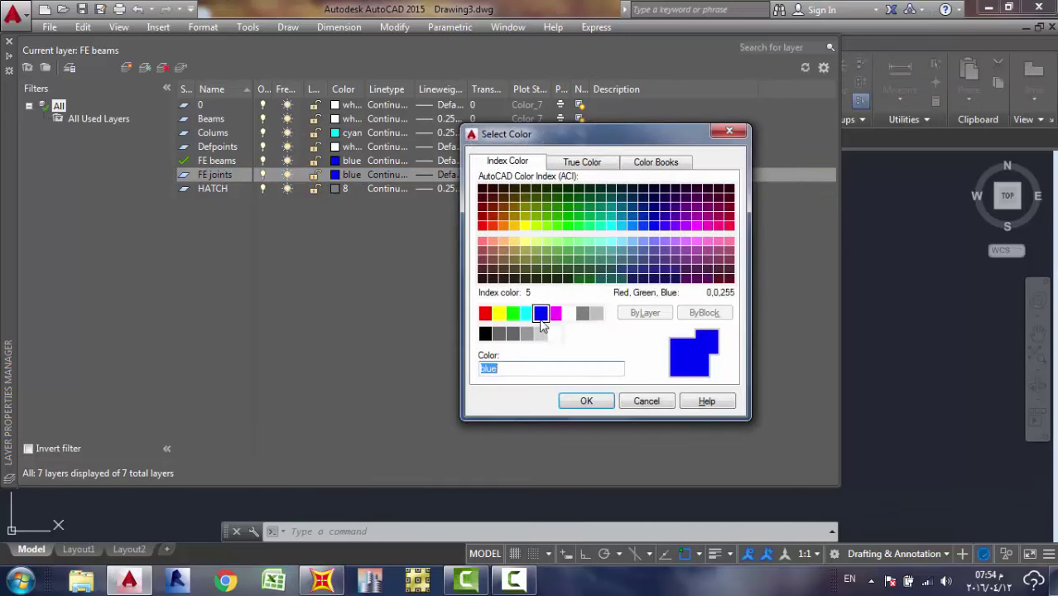
left_click(514, 313)
left_click(607, 402)
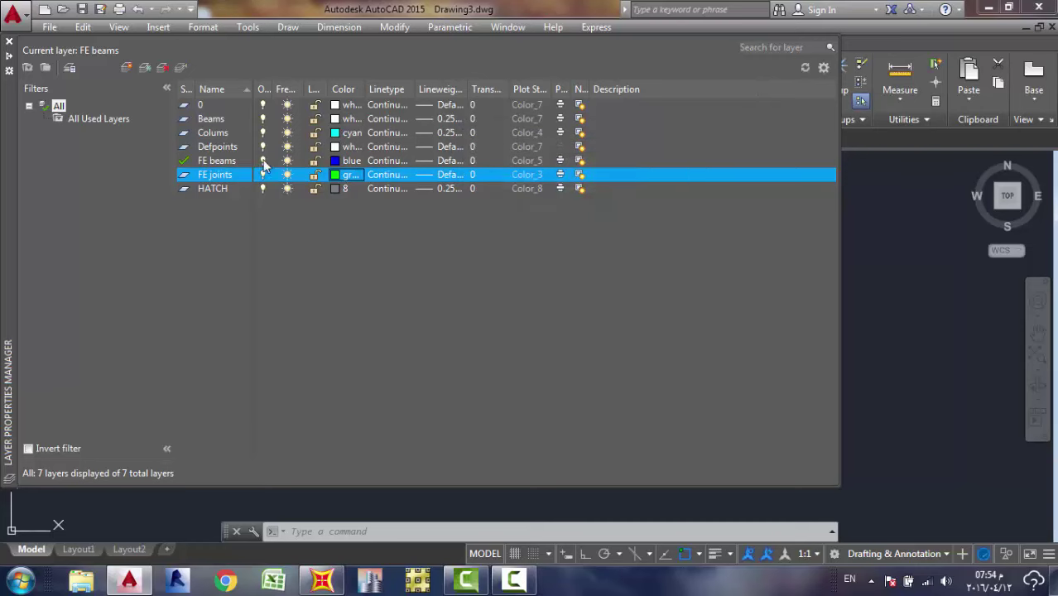
double_click(186, 176)
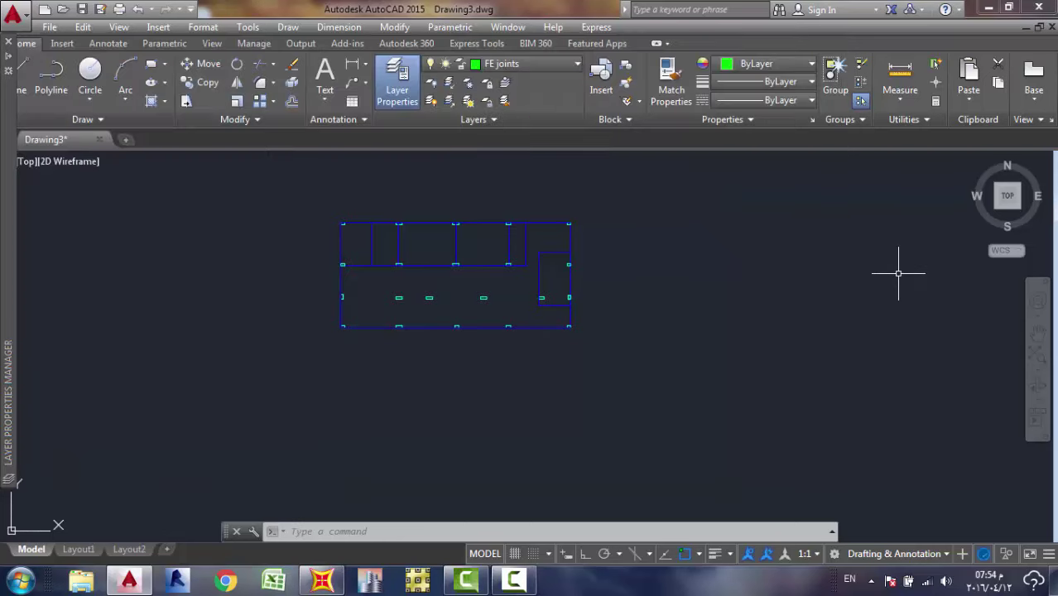
Set the point style to a circle with a diagonal cross and a point size of 8% relative to the screen.
middle_click_drag(461, 232, 471, 269)
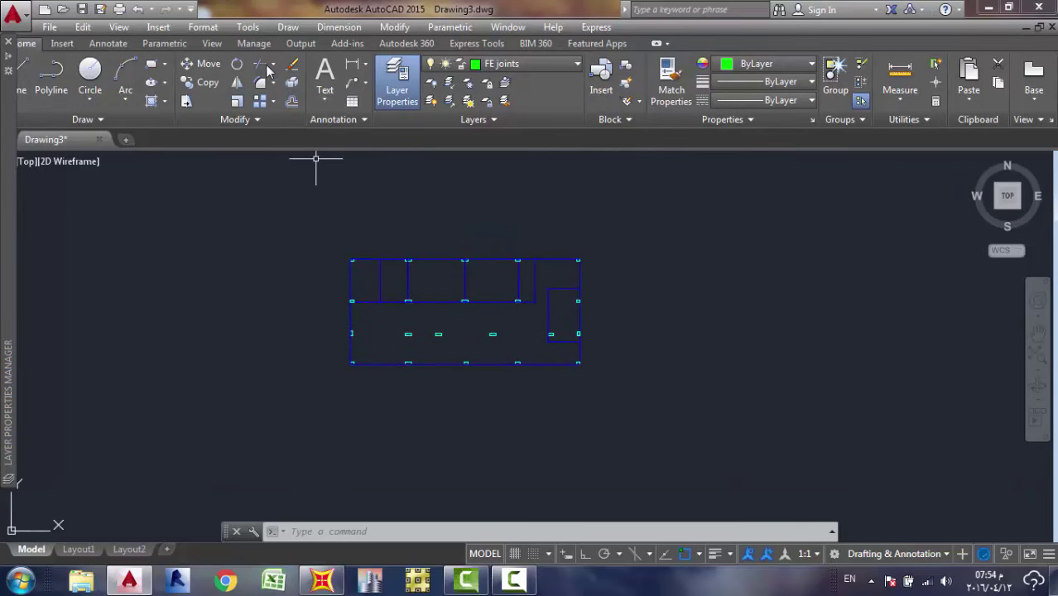
left_click(289, 26)
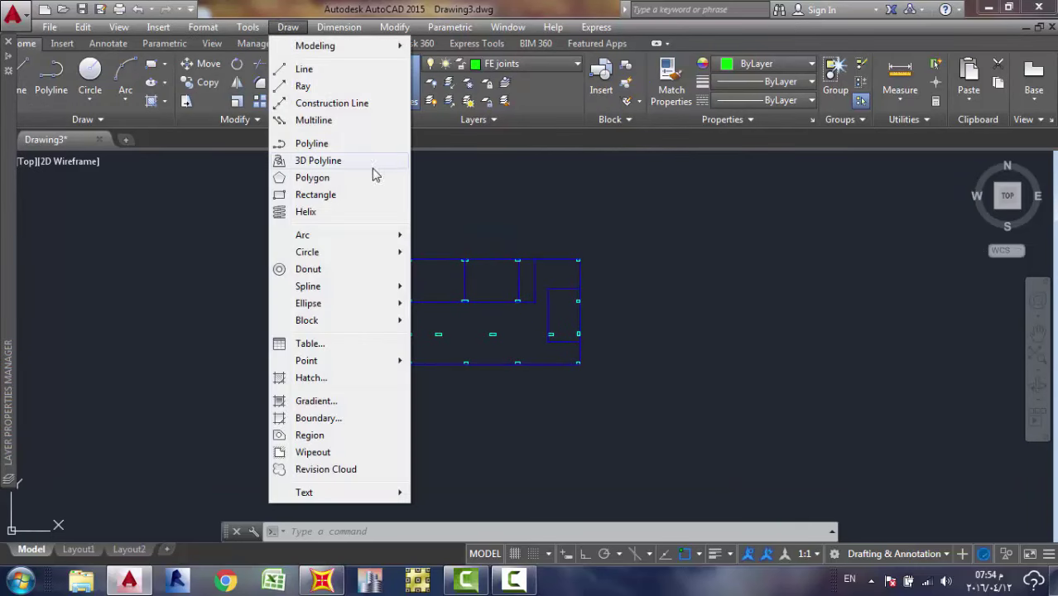
left_click(248, 27)
mouse_move(203, 26)
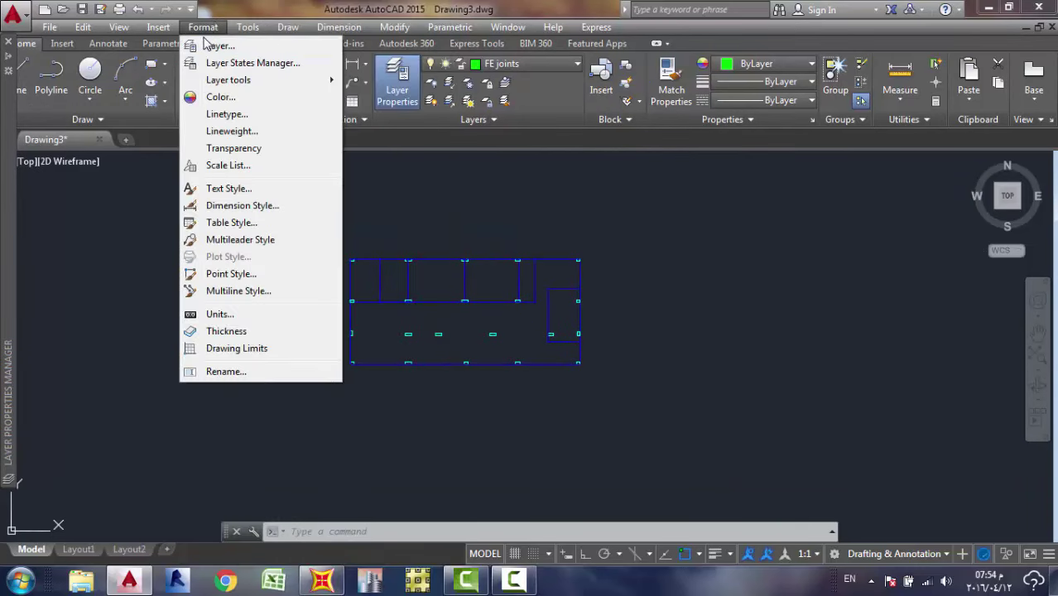
left_click(232, 275)
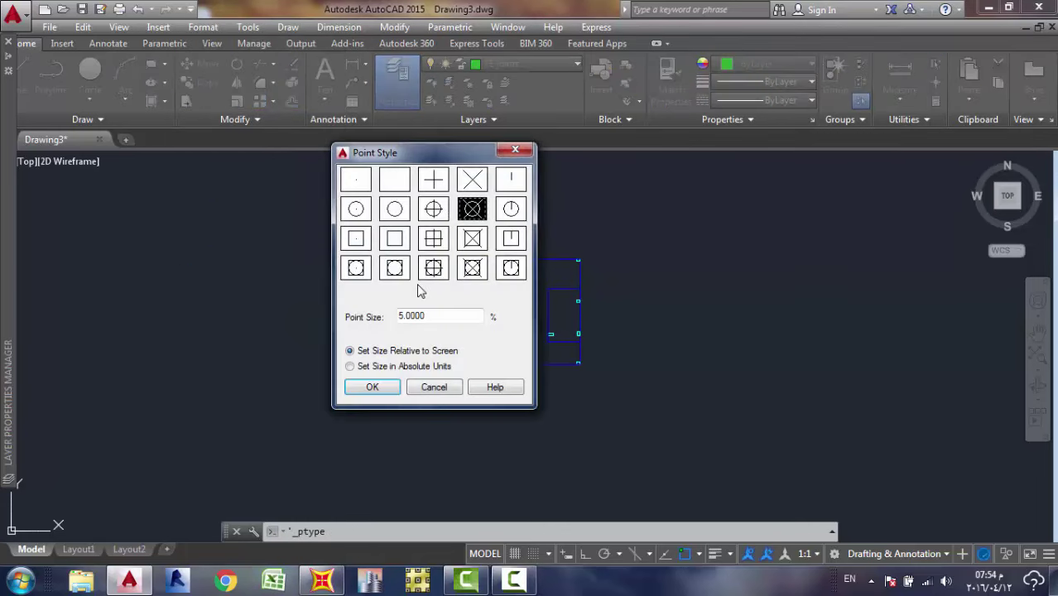
left_click(440, 217)
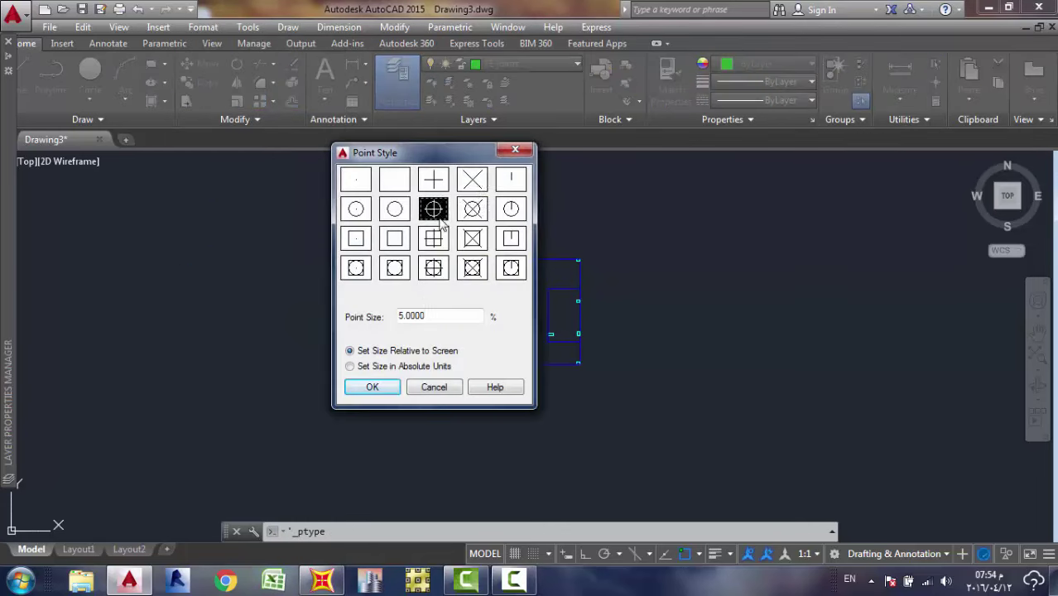
left_click(464, 210)
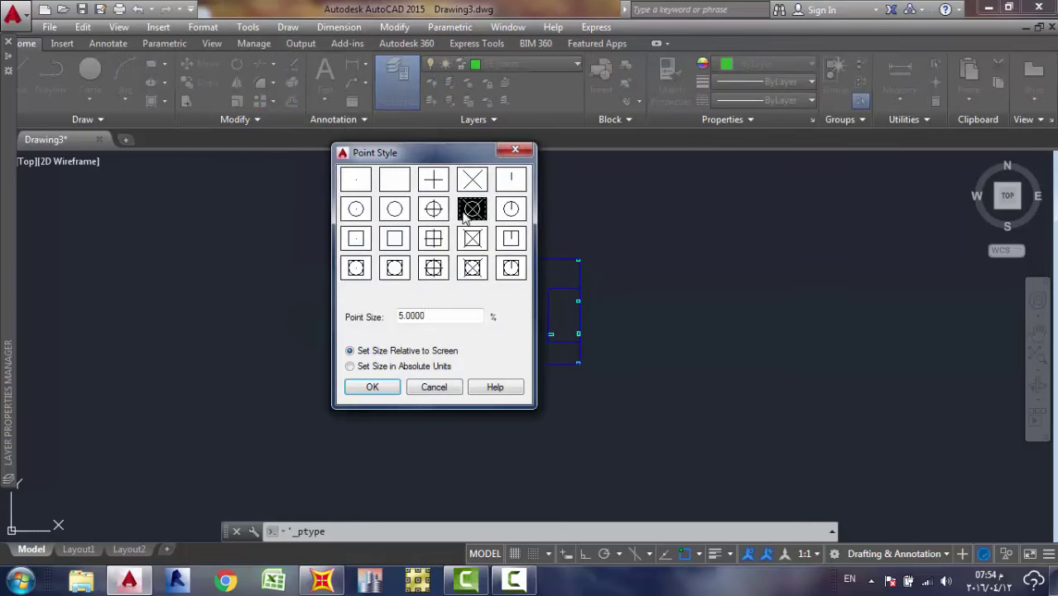
double_click(405, 315)
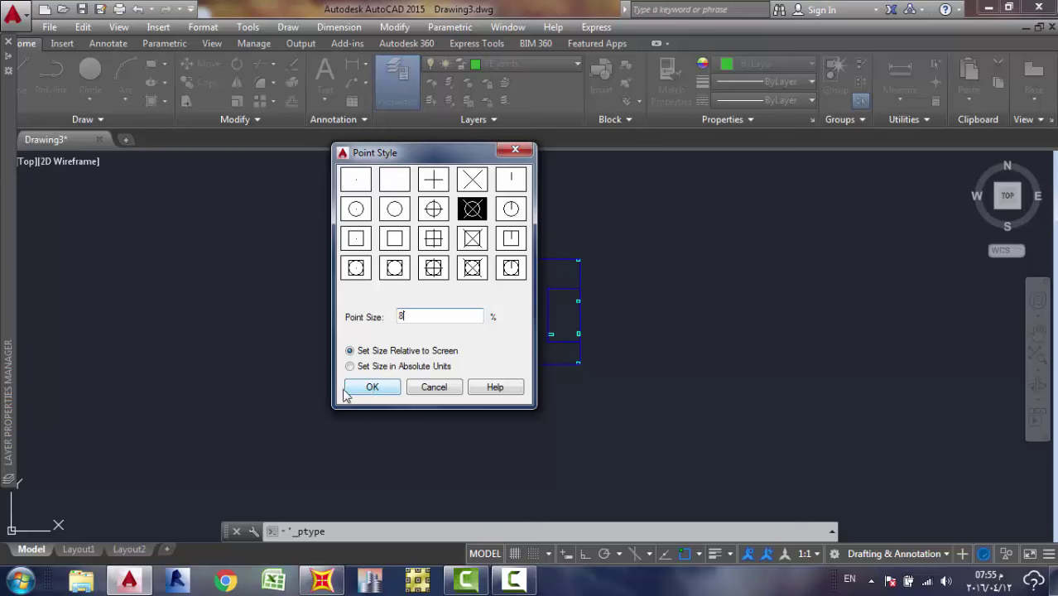
left_click(372, 387)
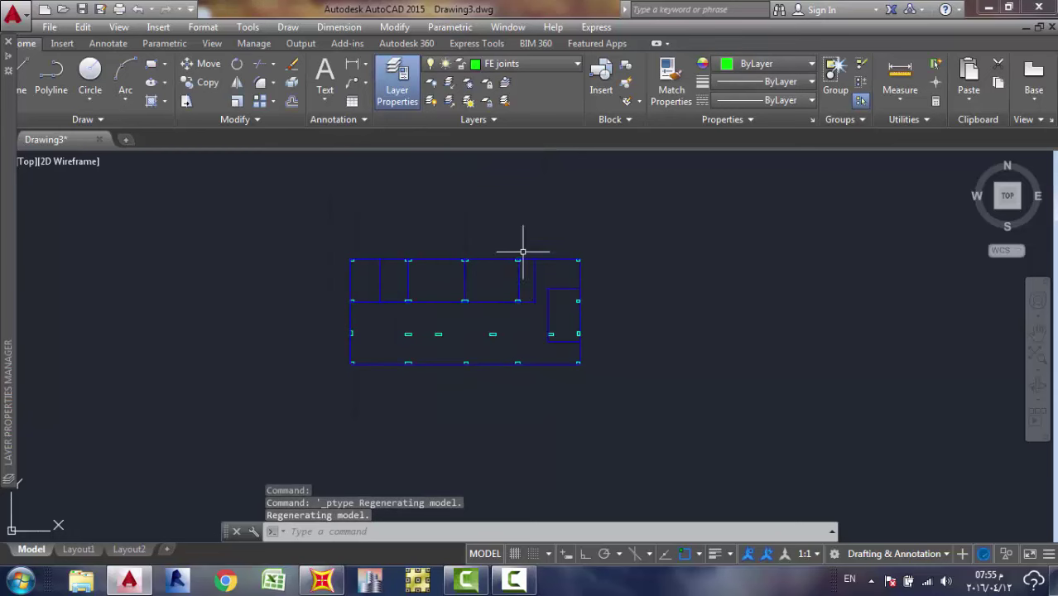
Place a single point at the northwest corner joint of the floor plan.
type("PO")
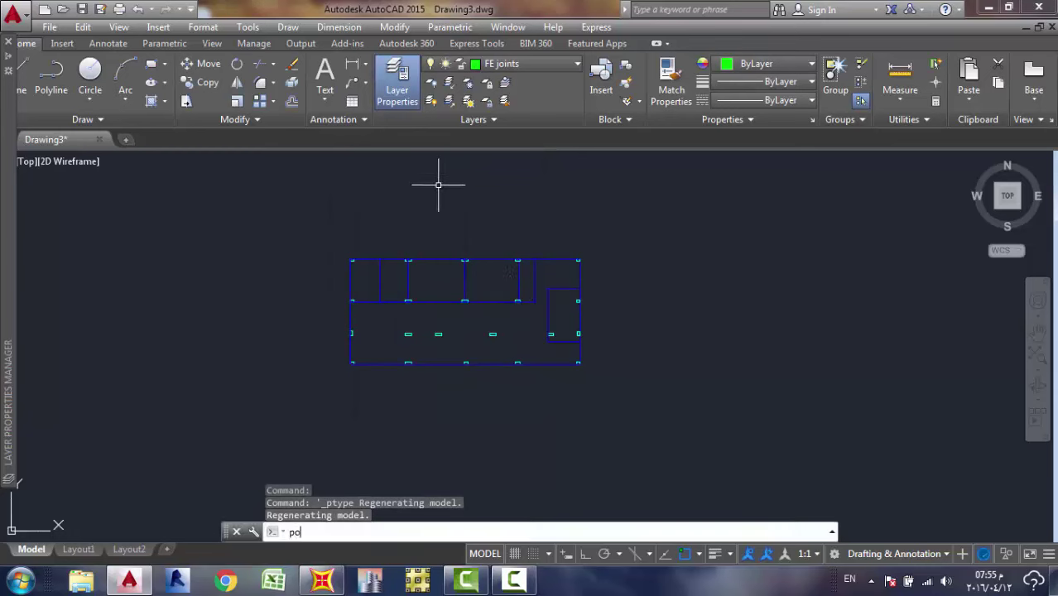
key("Return")
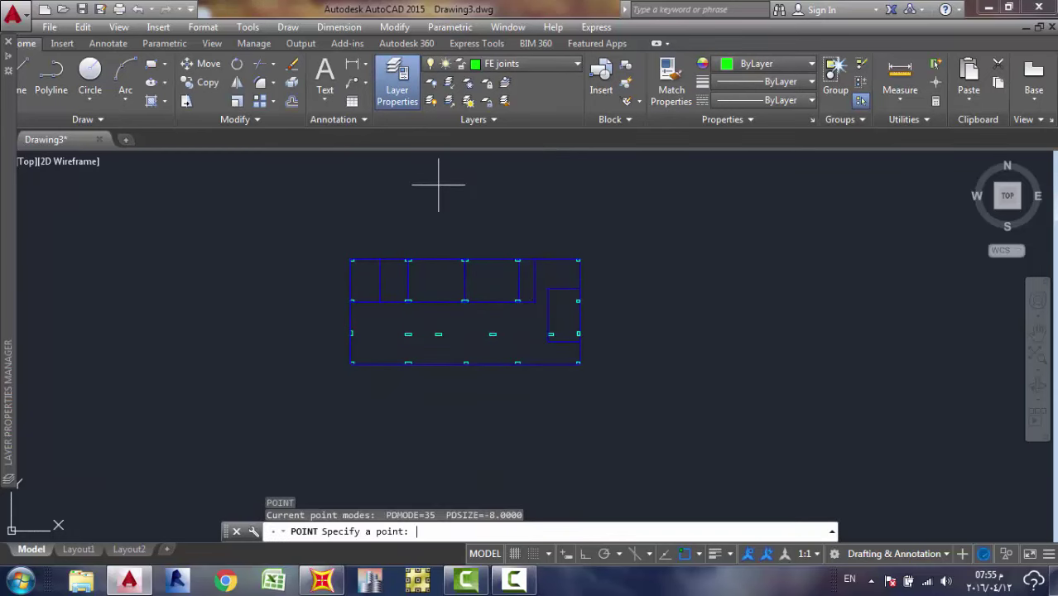
scroll(385, 246, "up", 3)
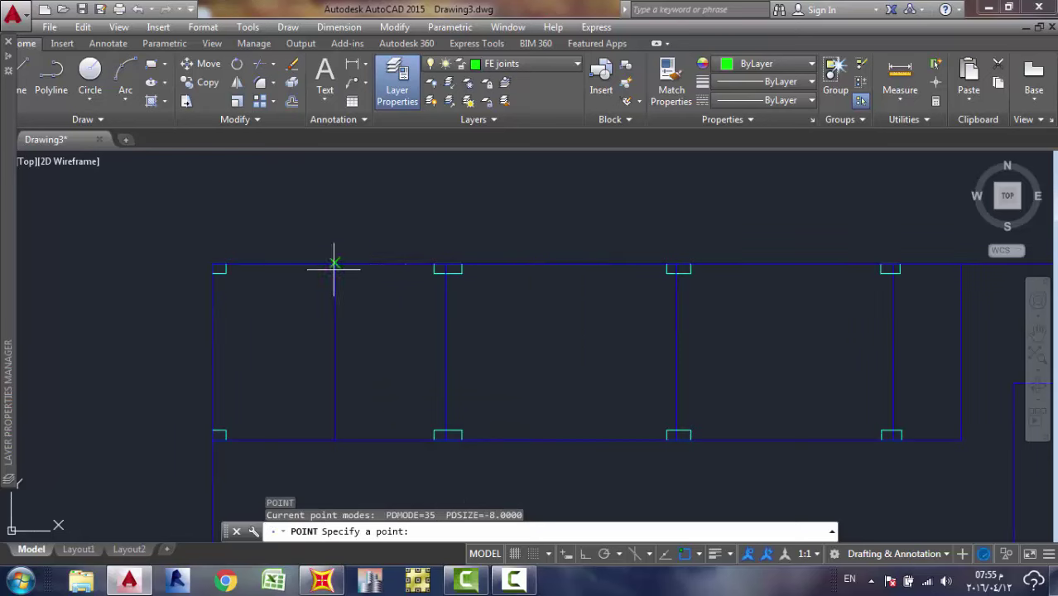
mouse_move(338, 267)
middle_mouse_down()
mouse_move(245, 282)
mouse_move(343, 288)
middle_mouse_up()
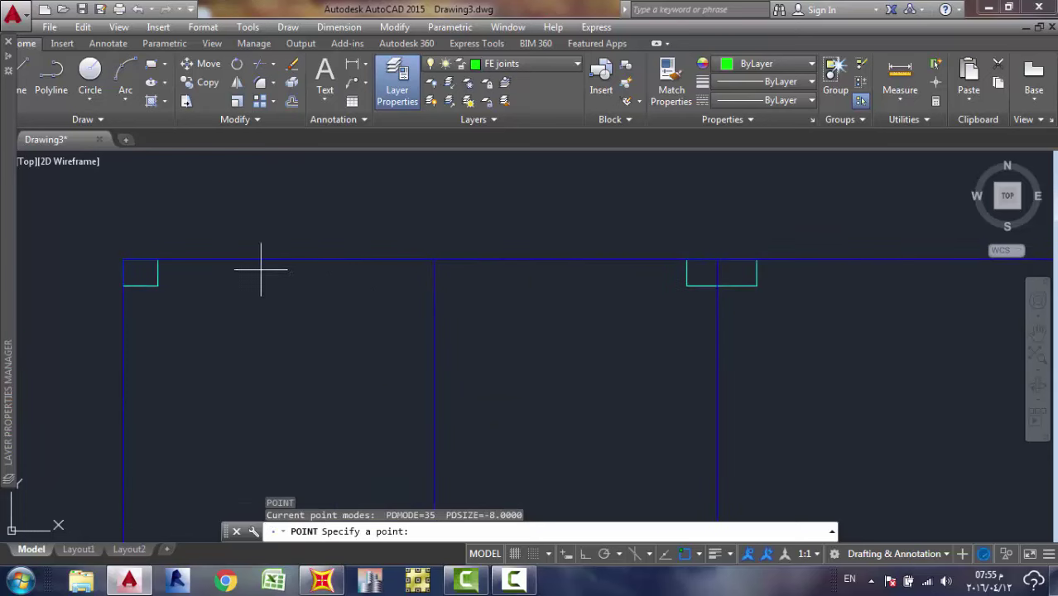
left_click(122, 260)
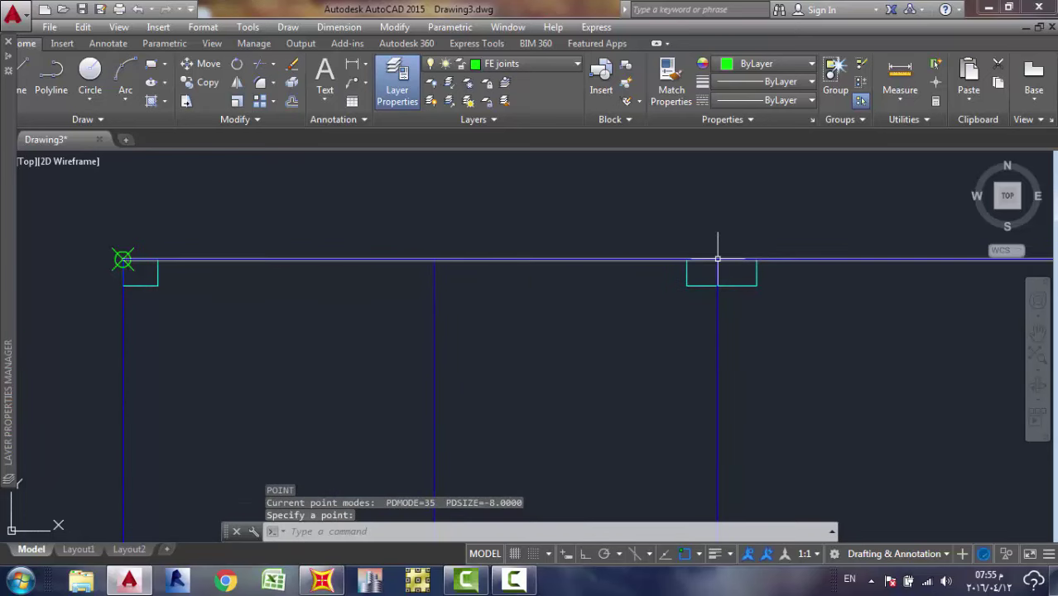
Start multiple point placement and mark the joint at the second column on the north beam.
left_click(282, 25)
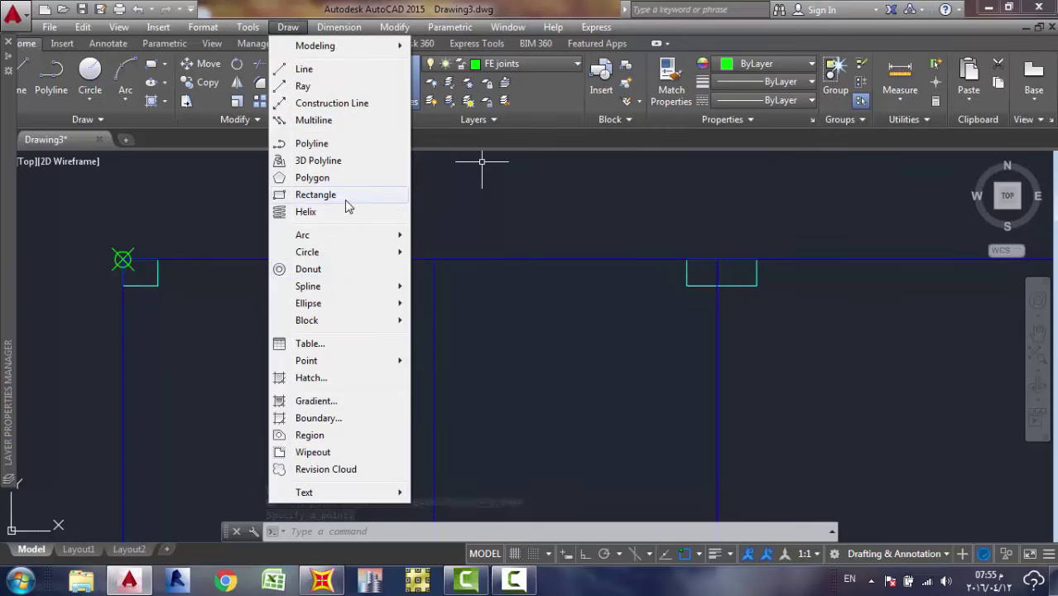
mouse_move(406, 361)
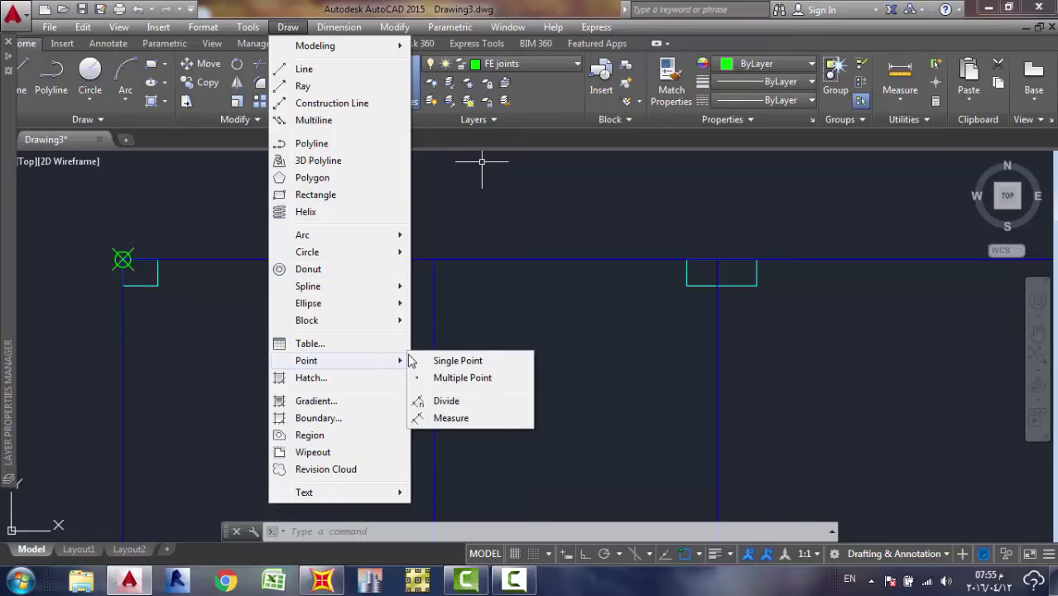
left_click(478, 377)
left_click(717, 259)
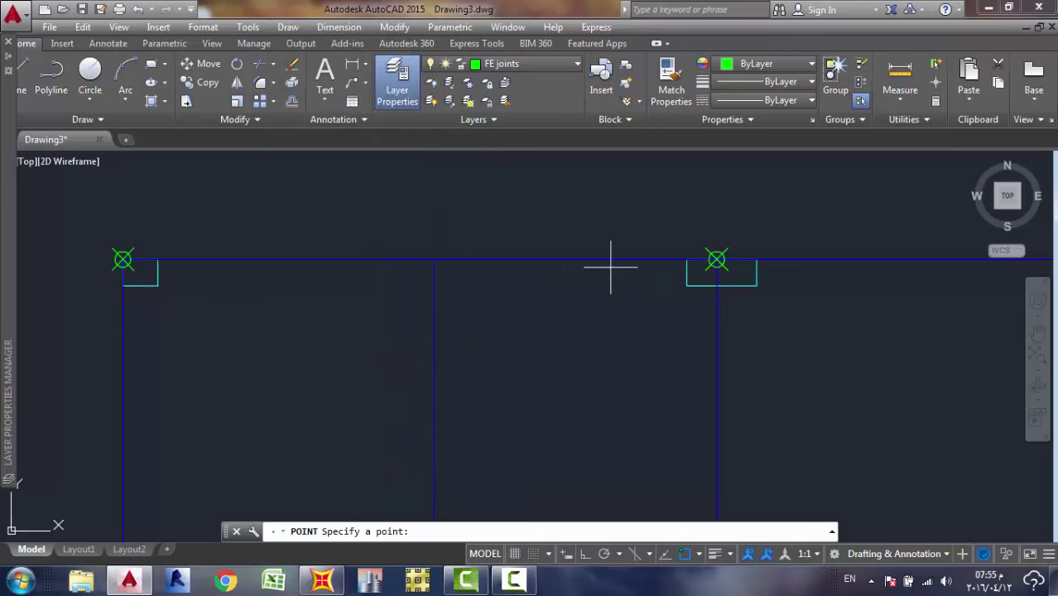
Place a point at the third column joint on the north beam, where the interior vertical beam meets it.
scroll(612, 266, "down", 4)
middle_click_drag(612, 267, 469, 231)
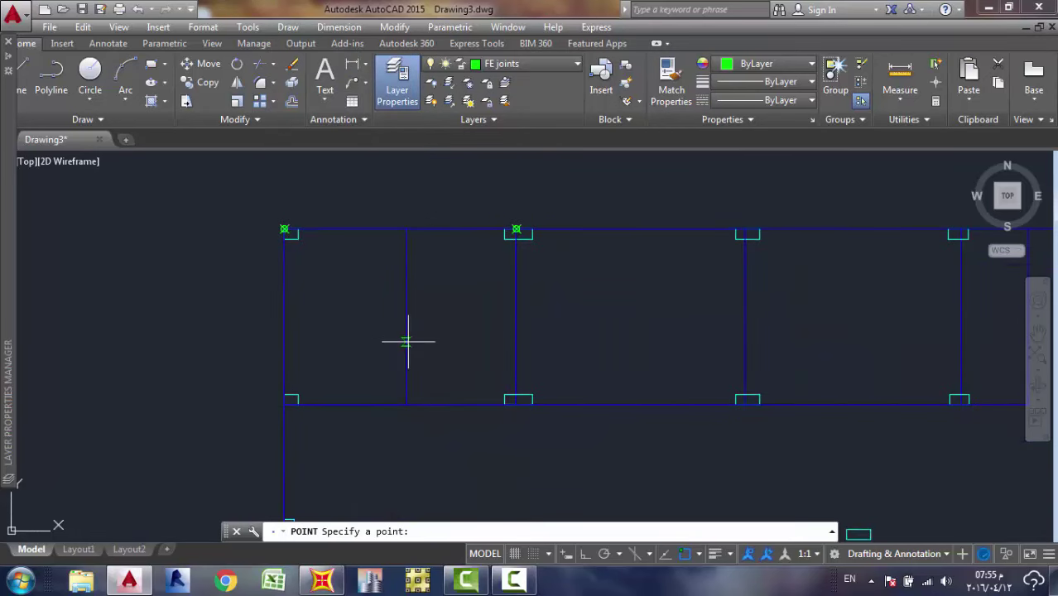
scroll(762, 232, "down", 2)
mouse_move(762, 232)
middle_mouse_down()
mouse_move(692, 250)
mouse_move(565, 240)
middle_mouse_up()
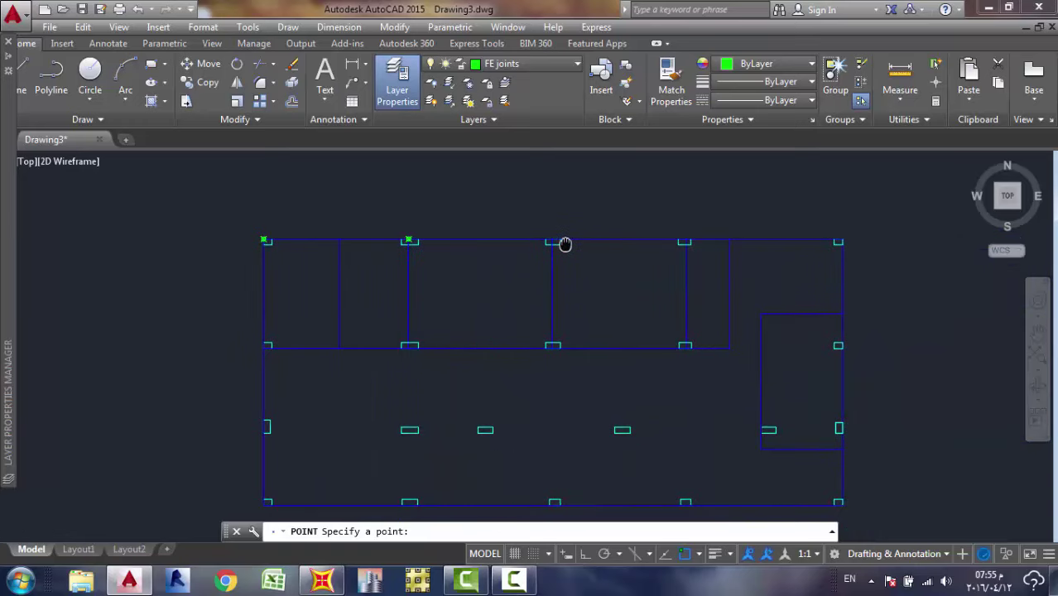
scroll(571, 233, "up", 2)
scroll(571, 233, "up", 4)
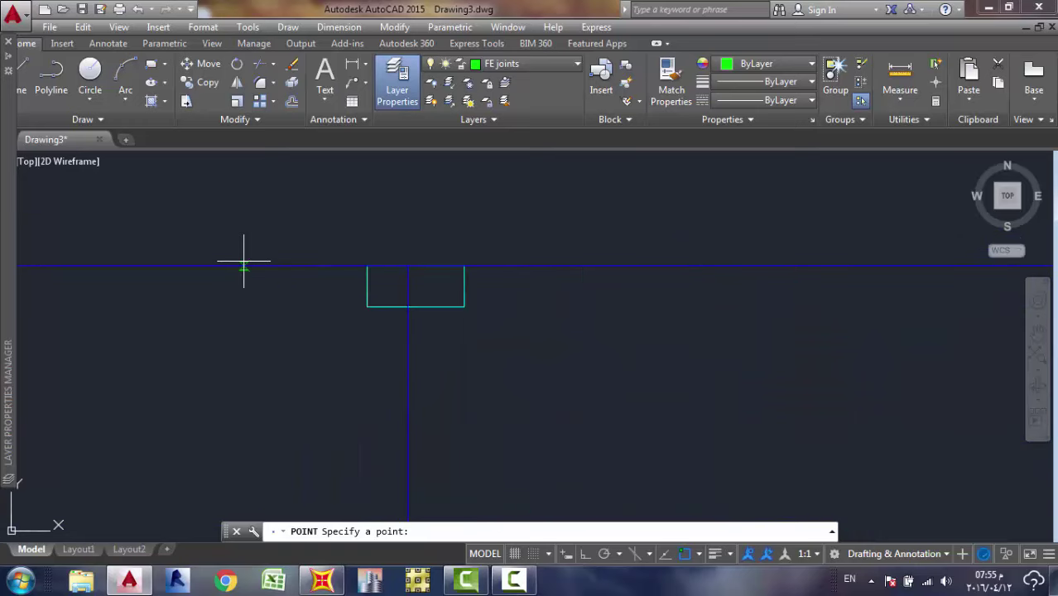
left_click(416, 267)
Place points at the third and fourth column joints on the interior horizontal beam.
scroll(422, 285, "down", 8)
scroll(395, 317, "up", 4)
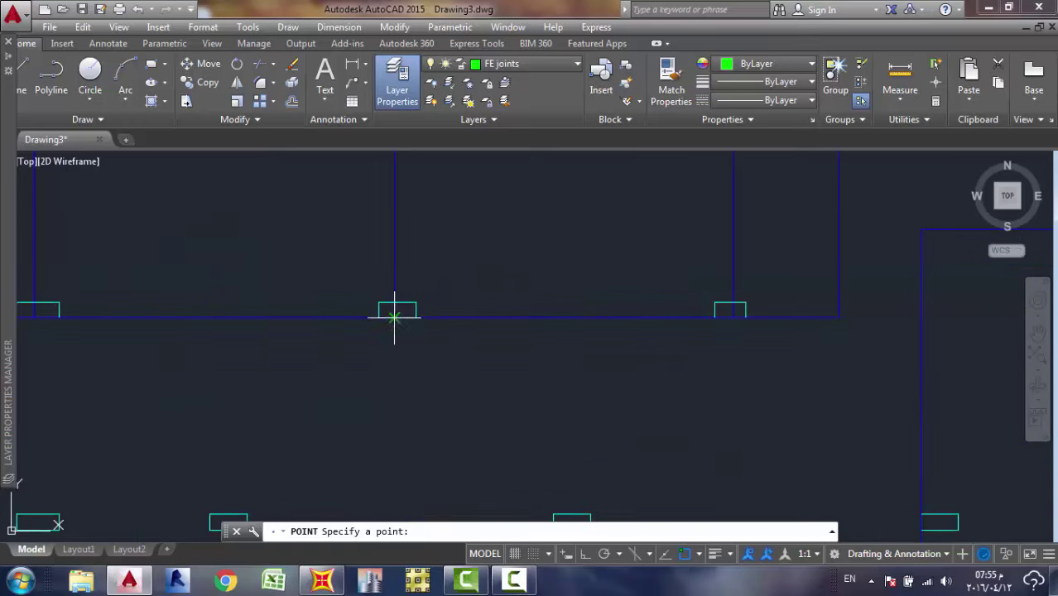
left_click(395, 317)
scroll(480, 332, "down", 5)
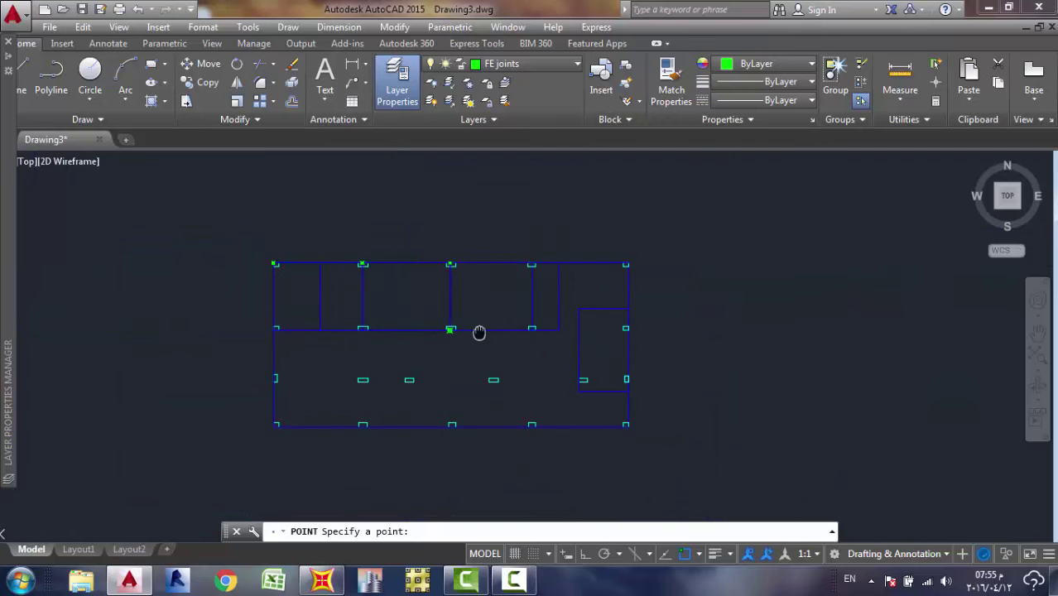
scroll(497, 315, "up", 6)
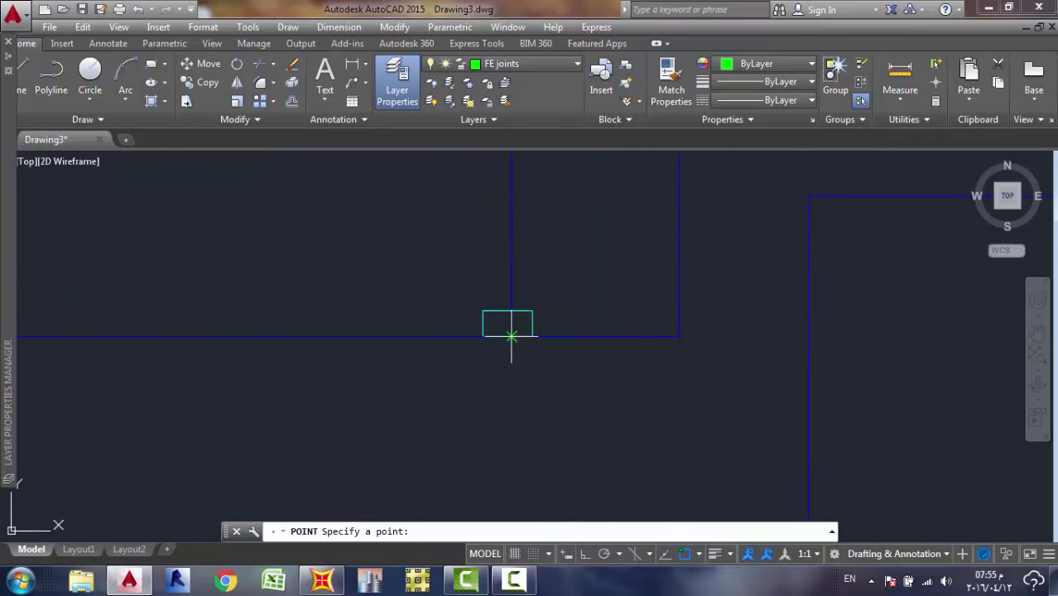
left_click(511, 337)
scroll(538, 249, "down", 5)
Place points at the fourth column joint on the north beam and at the plan's northeast corner.
scroll(512, 236, "up", 5)
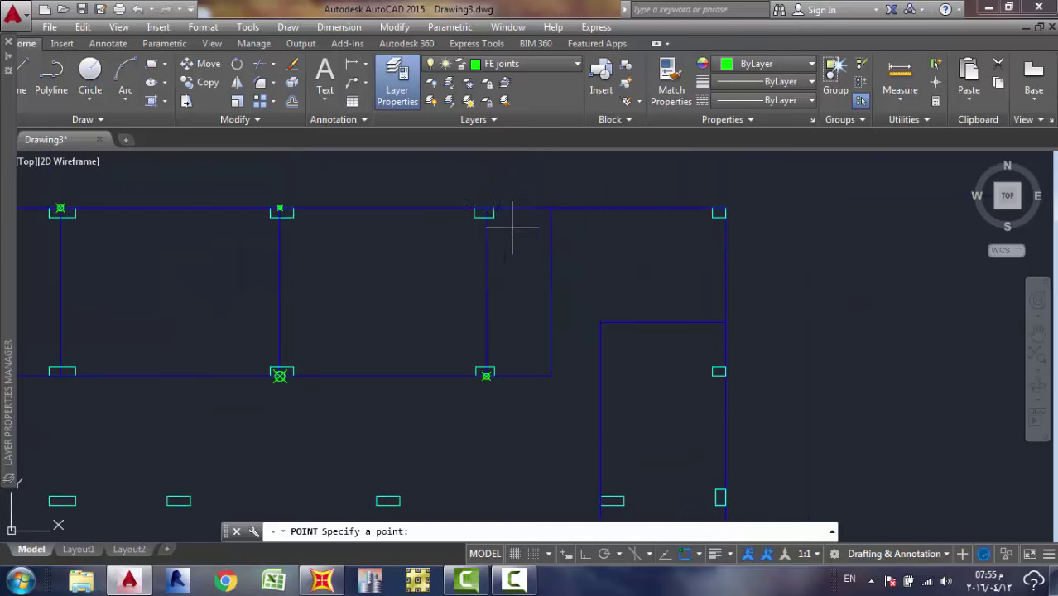
scroll(485, 198, "up", 4)
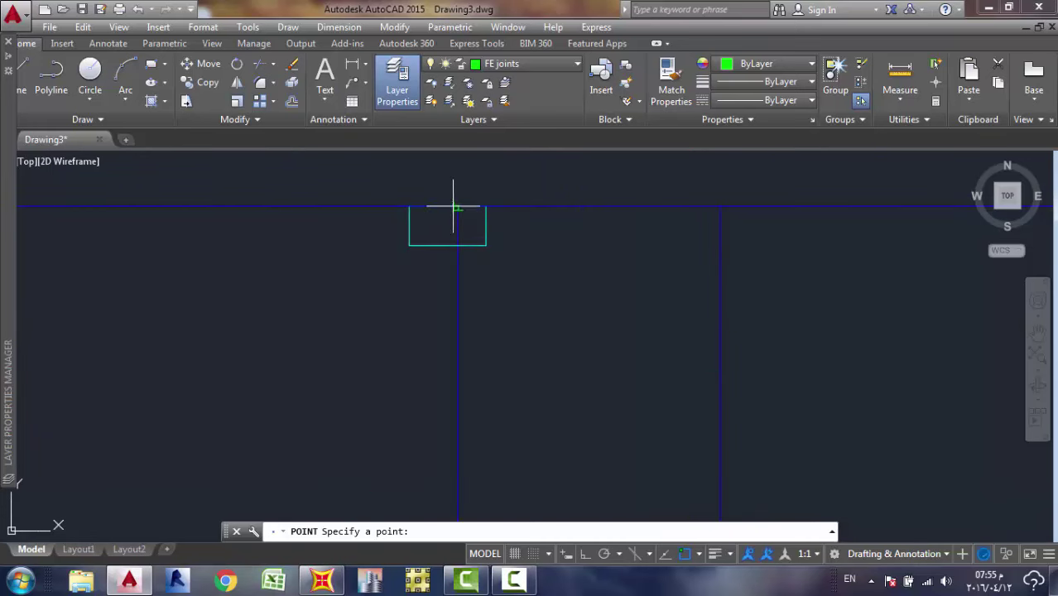
left_click(457, 206)
scroll(526, 243, "down", 5)
middle_click_drag(524, 236, 463, 253)
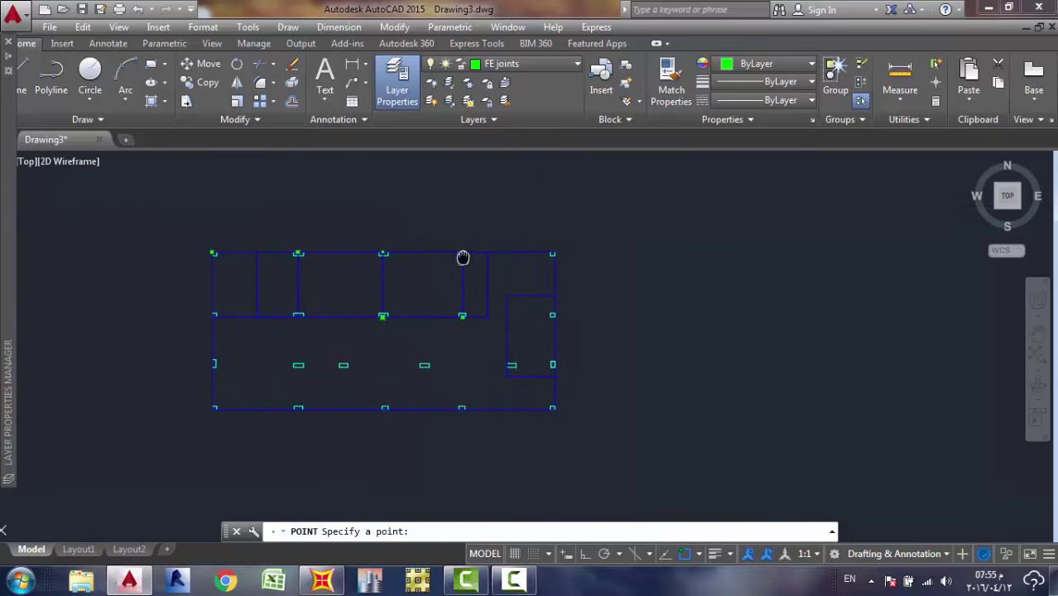
scroll(546, 247, "up", 4)
scroll(547, 253, "up", 2)
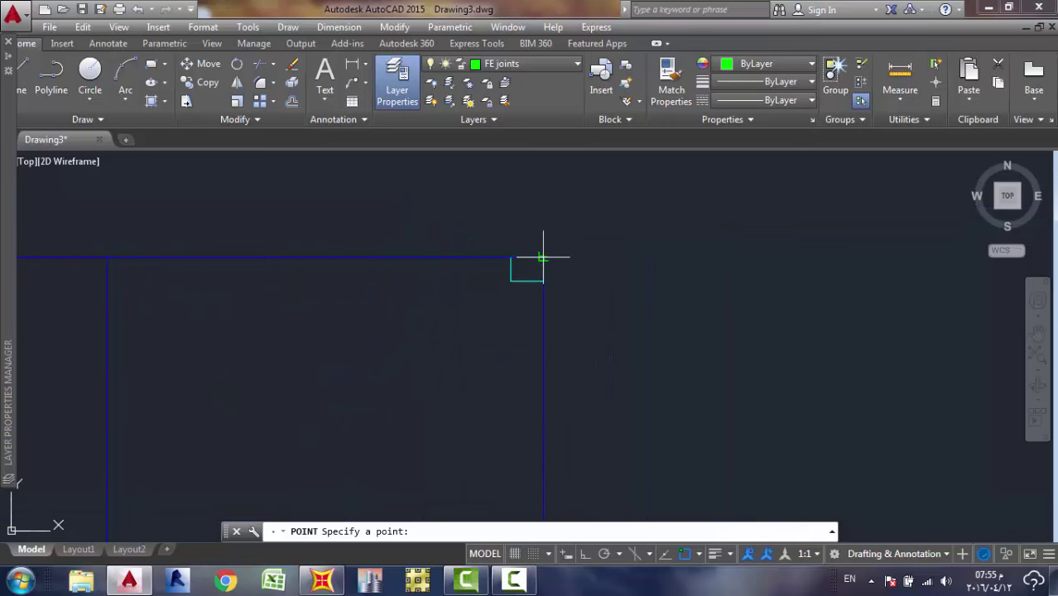
Place points on the east beam at the outer edge midpoints of its two intermediate columns.
scroll(543, 259, "down", 5)
scroll(548, 265, "up", 6)
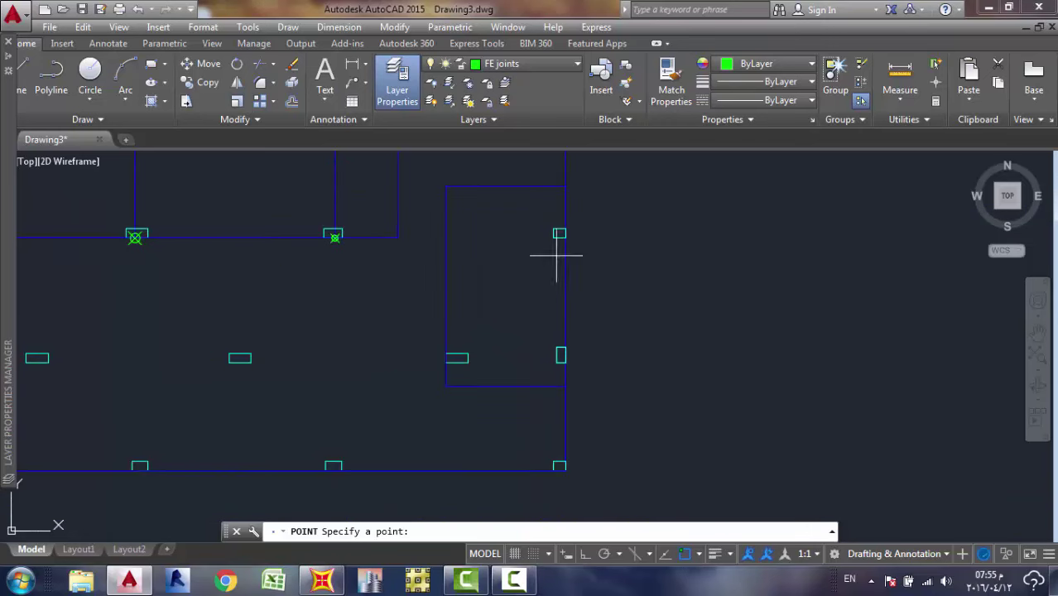
scroll(565, 238, "up", 6)
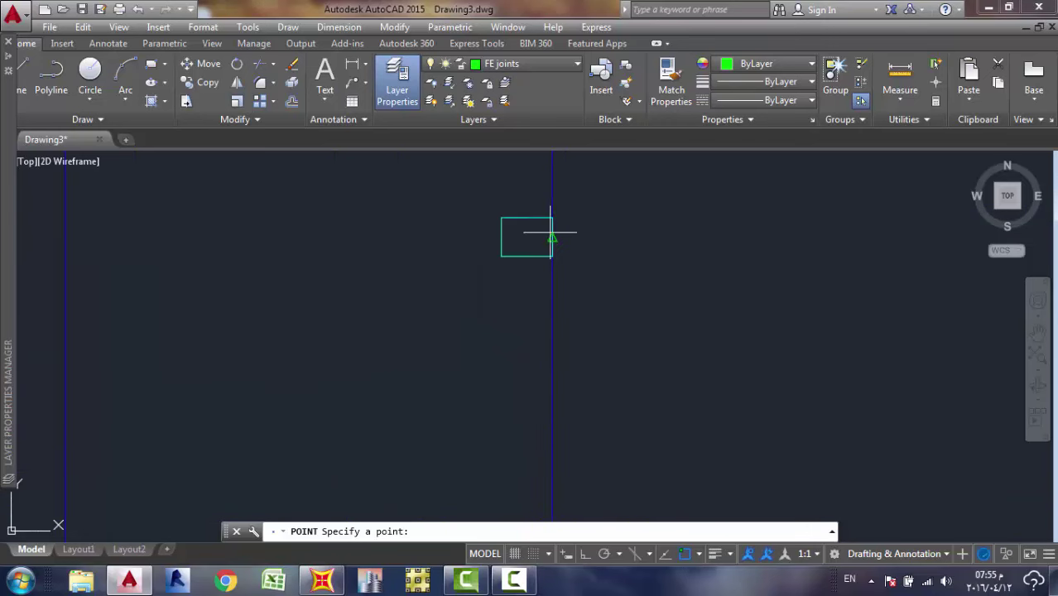
scroll(583, 265, "down", 6)
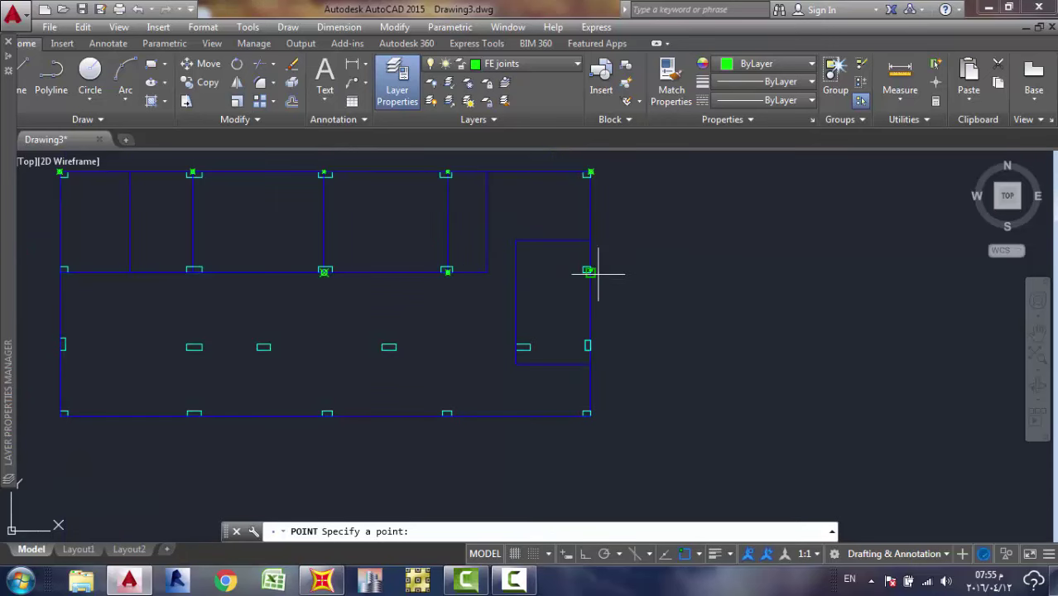
middle_click_drag(593, 274, 582, 283)
scroll(574, 331, "up", 10)
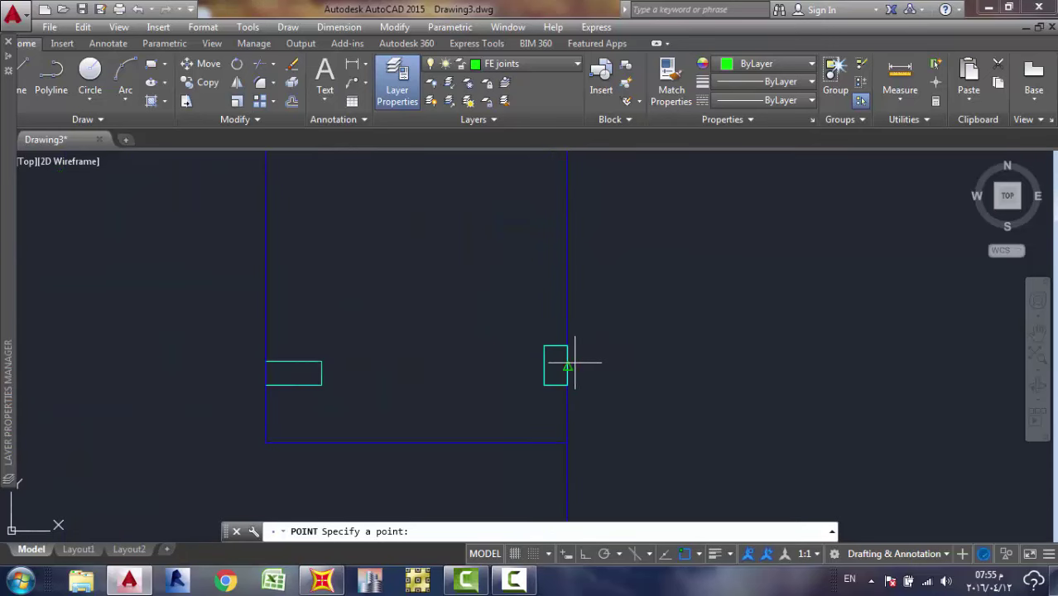
scroll(538, 373, "down", 6)
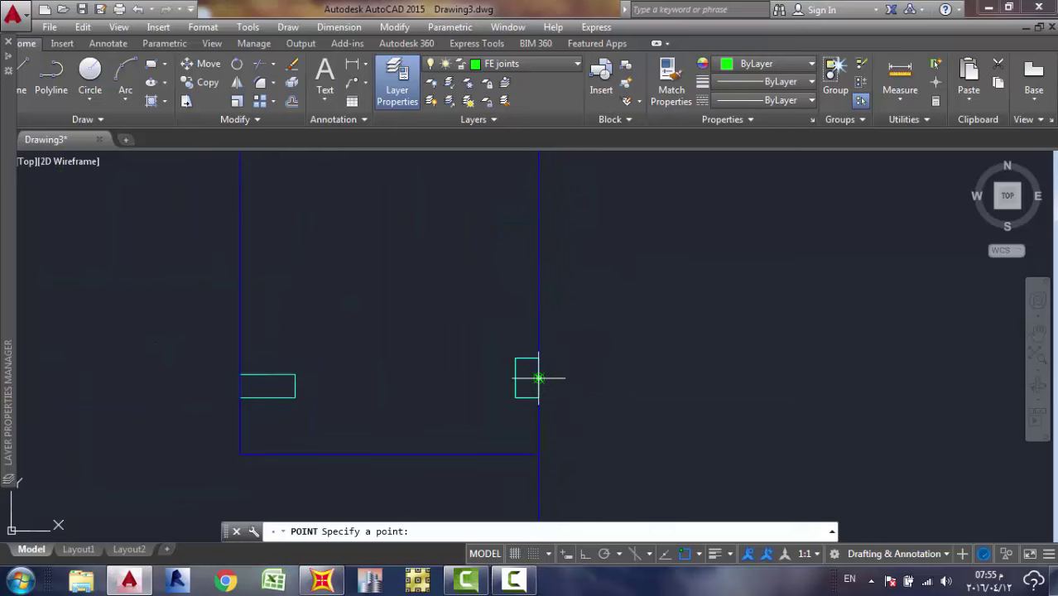
Place points at the column on the west side of the inner rectangular bay and at the plan's southeast corner.
scroll(448, 370, "down", 4)
middle_click_drag(448, 370, 432, 347)
scroll(447, 340, "up", 5)
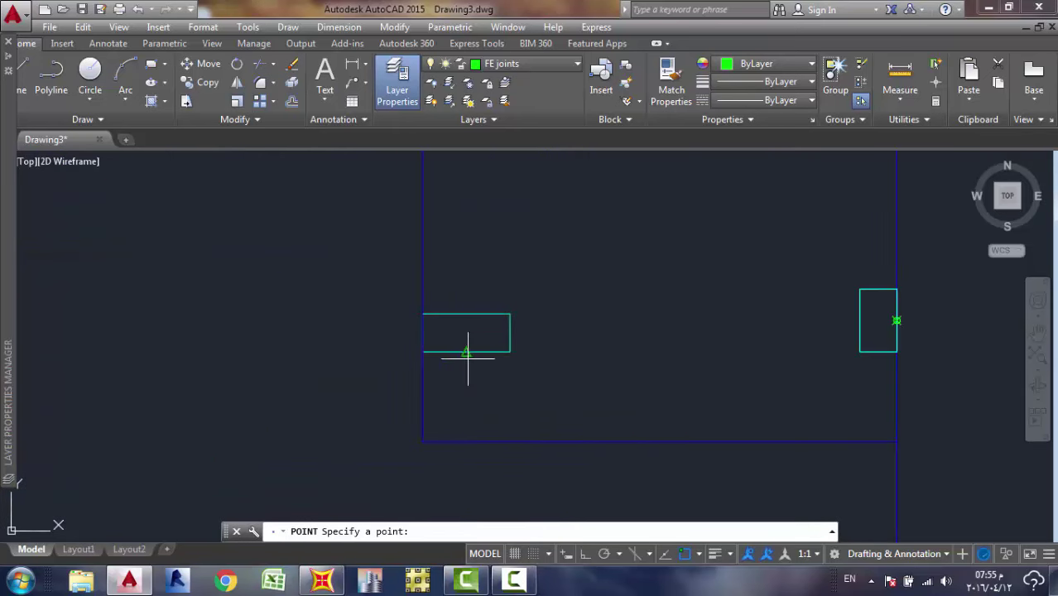
left_click(422, 334)
scroll(464, 299, "down", 5)
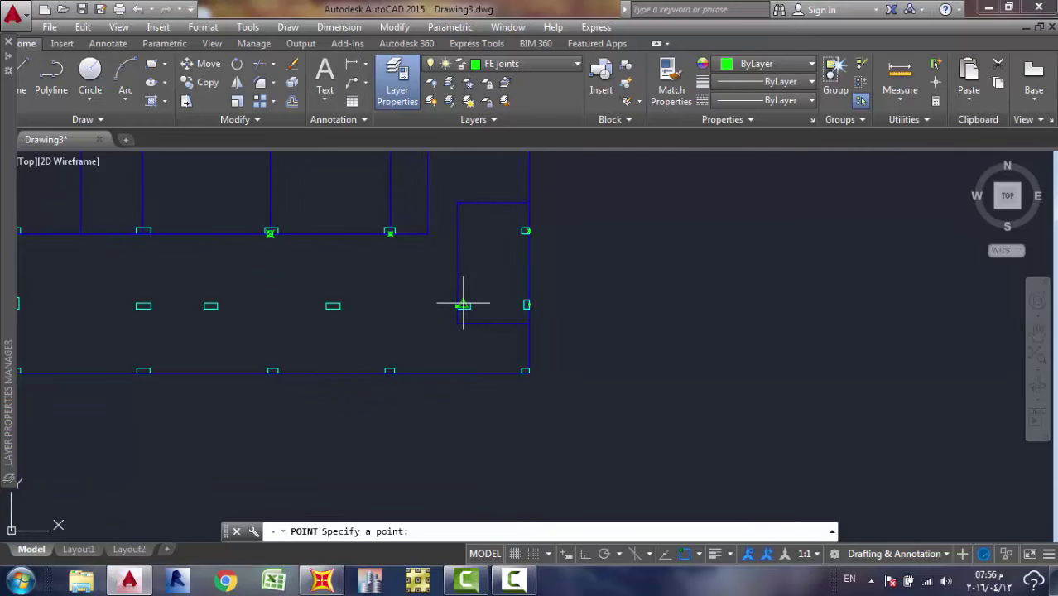
scroll(528, 372, "up", 4)
left_click(535, 356)
Place points on the south beam at the fourth and third columns from the west.
scroll(497, 358, "down", 5)
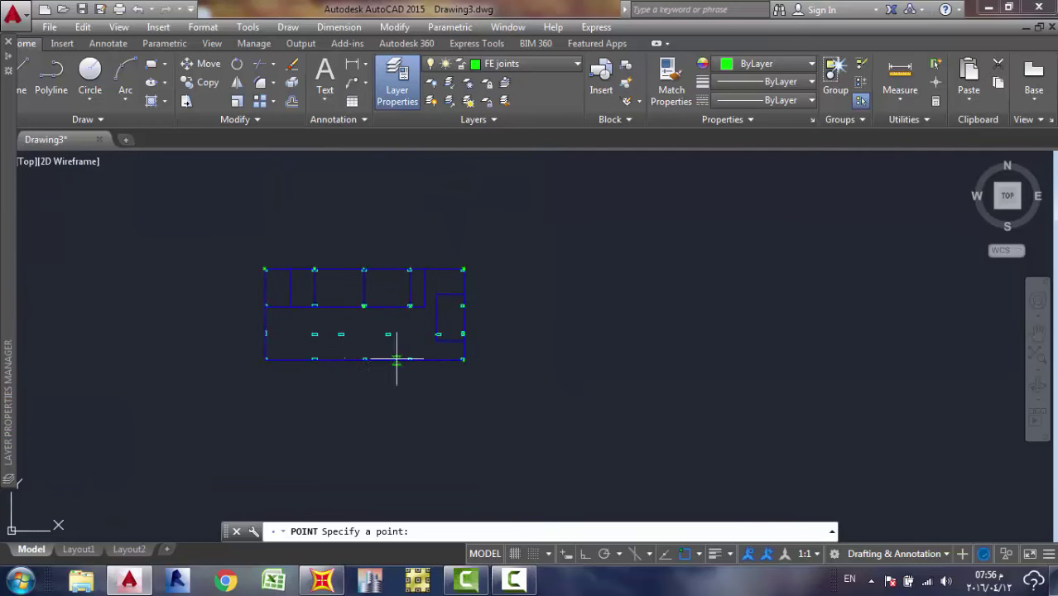
scroll(448, 357, "up", 4)
scroll(459, 360, "up", 5)
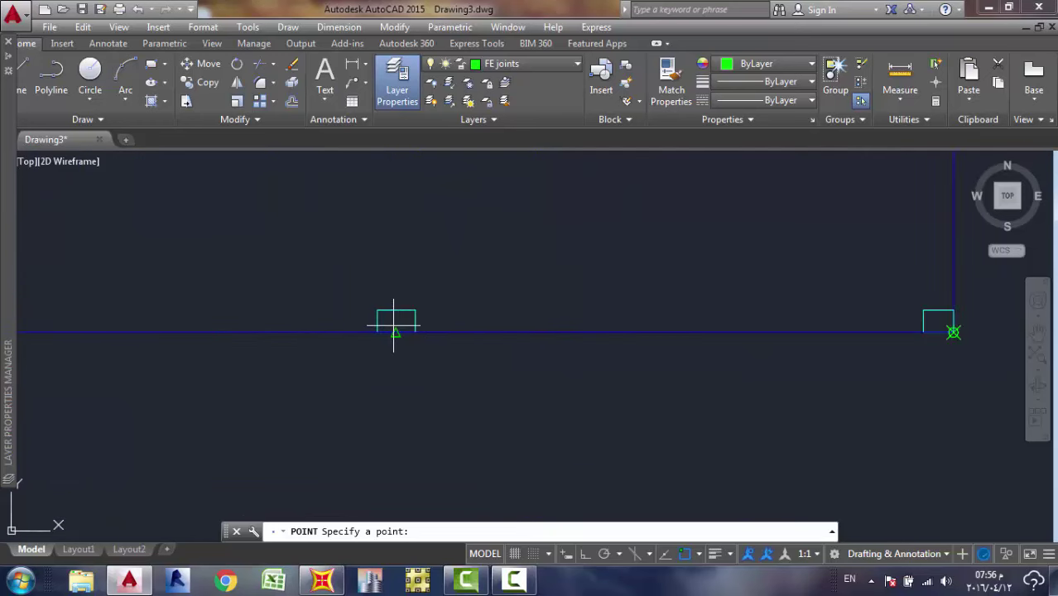
left_click(395, 332)
scroll(416, 338, "down", 5)
scroll(350, 343, "up", 4)
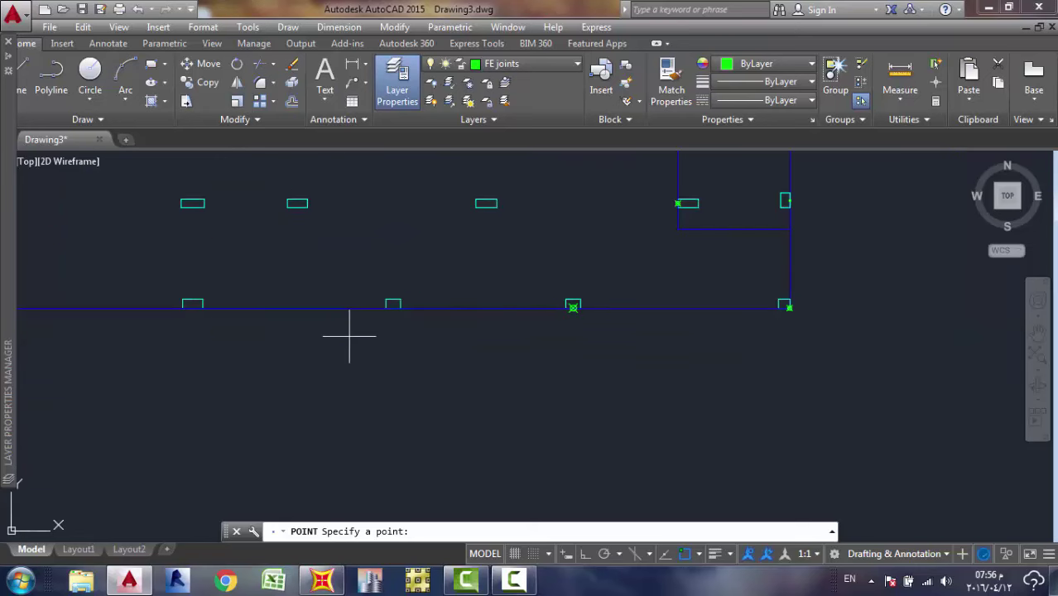
left_click(437, 278)
Place points at the second column from the west on the south beam and at the plan's southwest corner.
scroll(422, 286, "down", 5)
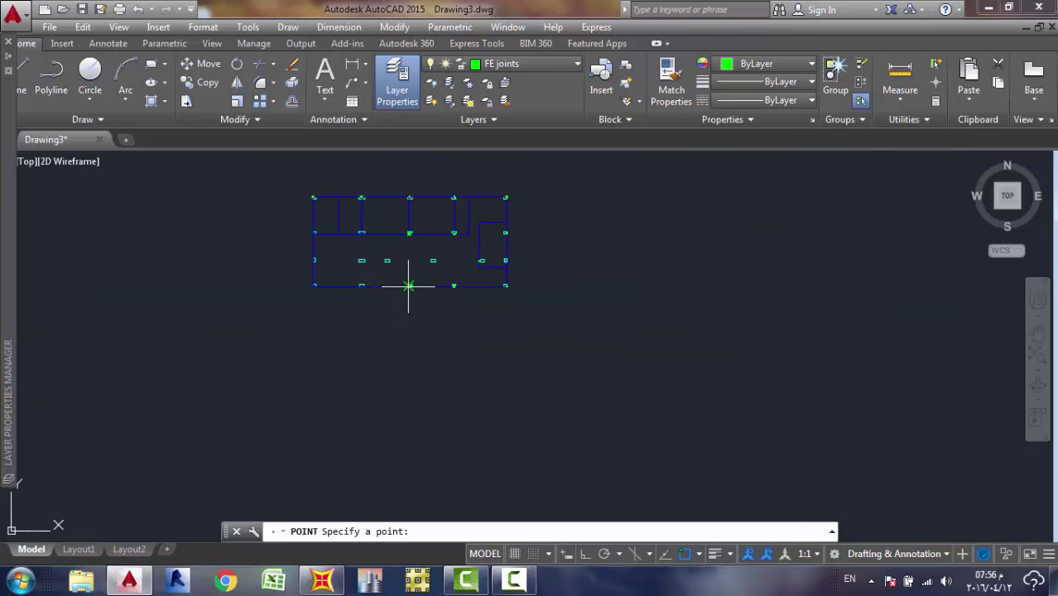
scroll(402, 294, "up", 4)
scroll(397, 292, "up", 2)
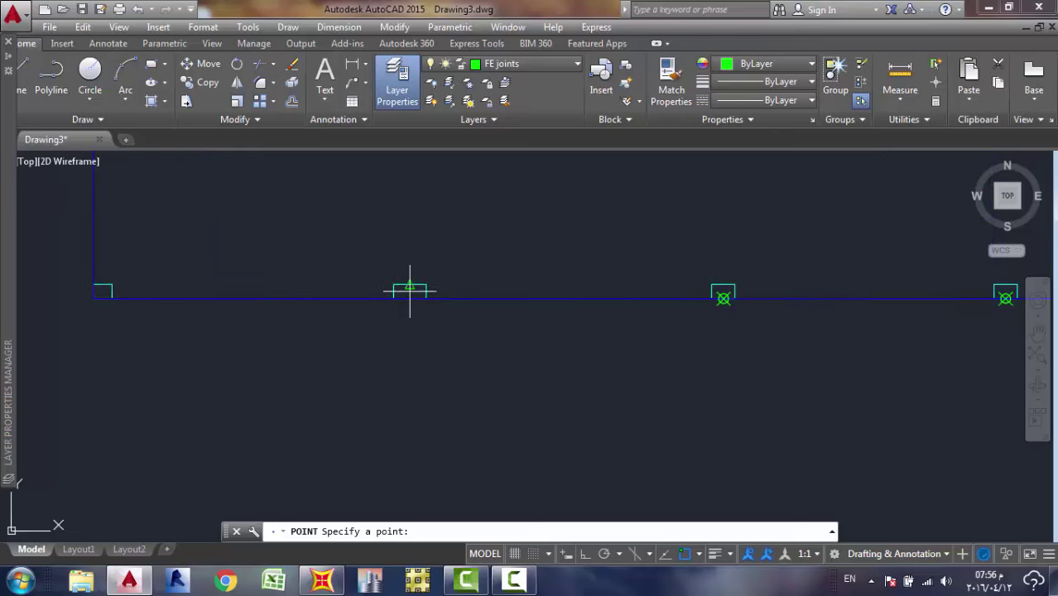
left_click(410, 298)
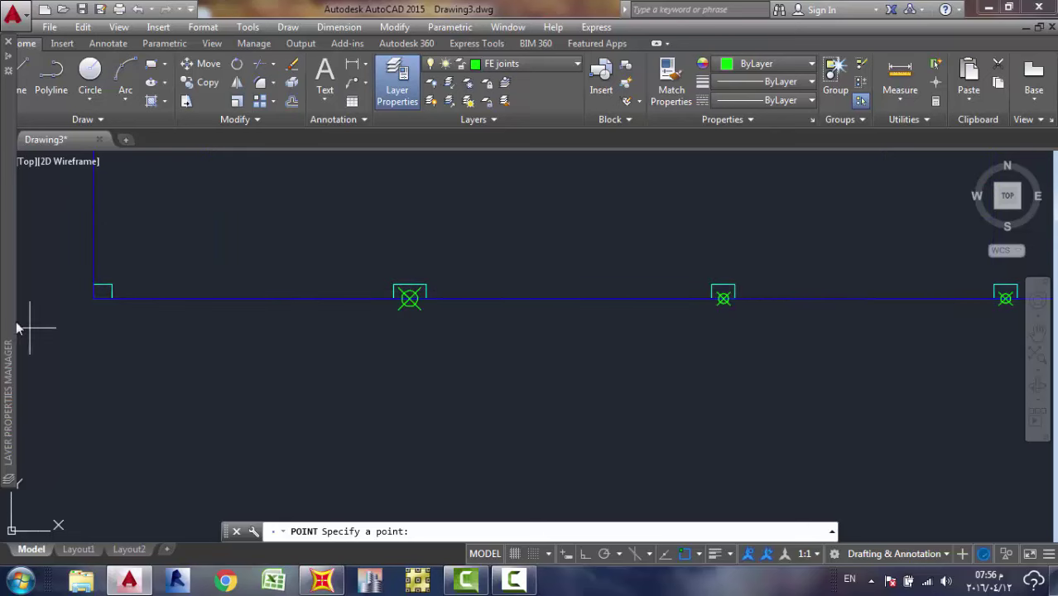
left_click(94, 297)
Place a point on the west beam at the column just north of the southwest corner.
scroll(141, 240, "down", 5)
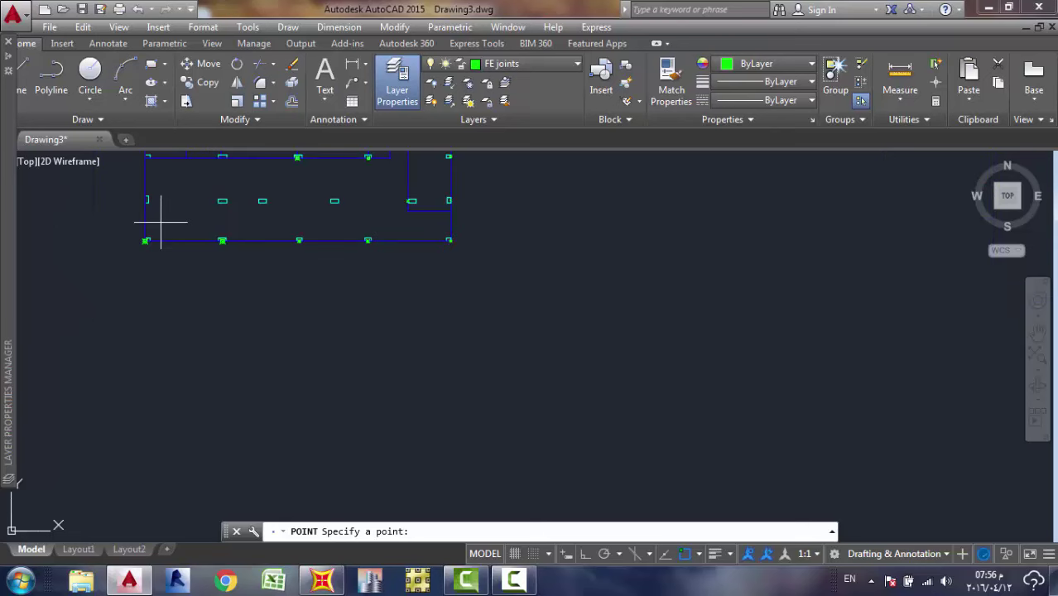
scroll(145, 276, "up", 6)
left_click(197, 240)
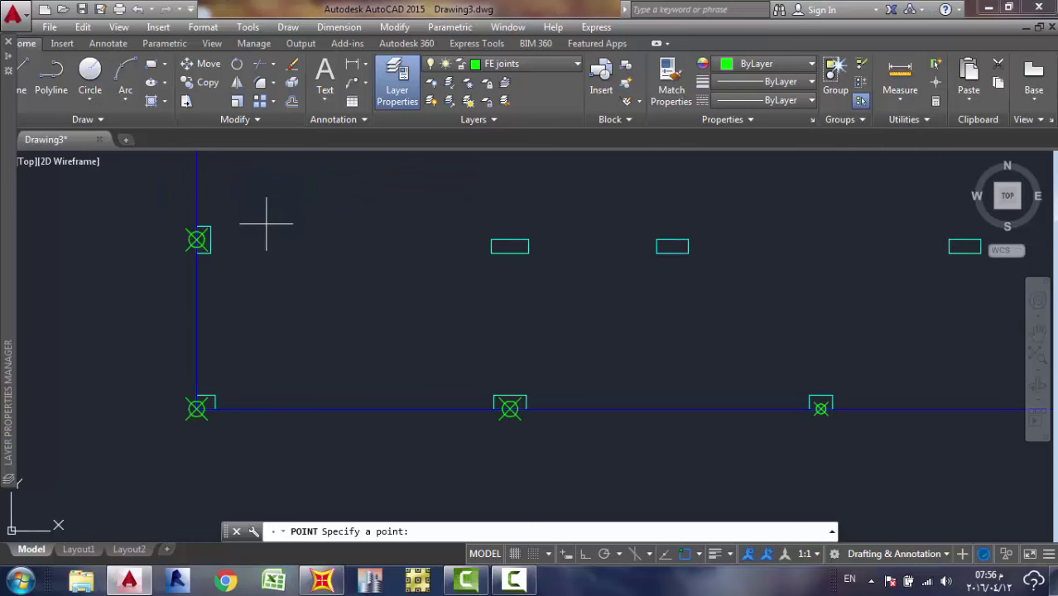
Place points at the lower edge midpoints of the three freestanding interior columns.
left_click(510, 250)
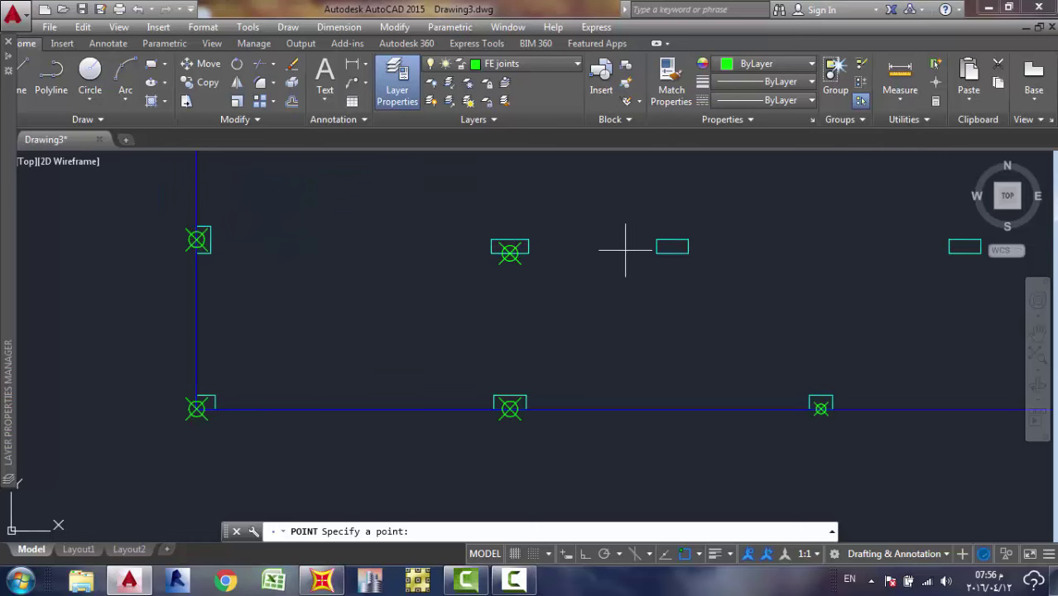
left_click(672, 250)
scroll(749, 246, "down", 4)
scroll(700, 291, "up", 5)
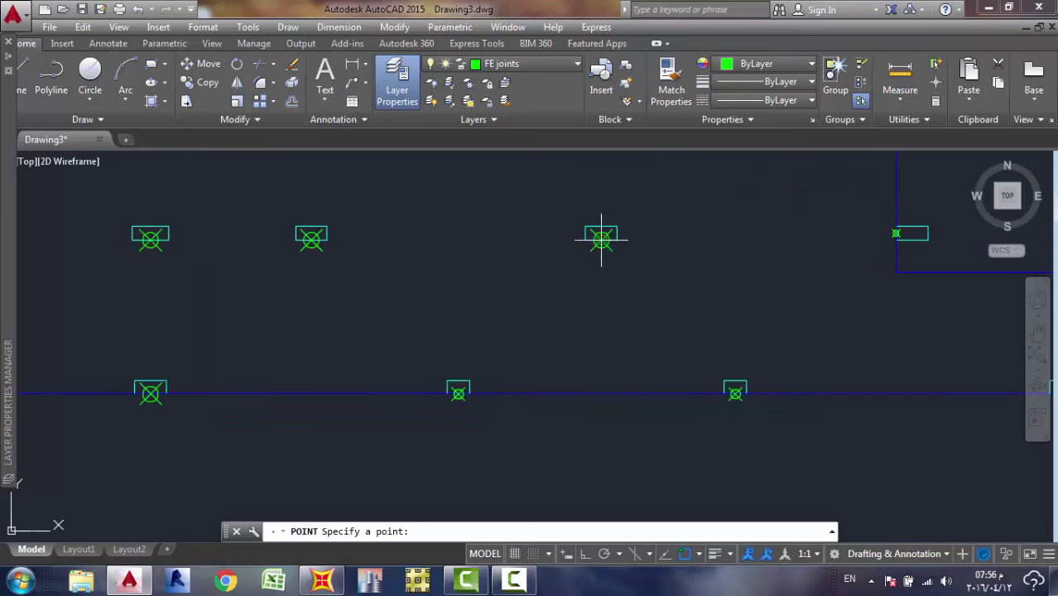
Place points on the middle horizontal beam at the second column from the west and at its west end.
scroll(710, 214, "down", 4)
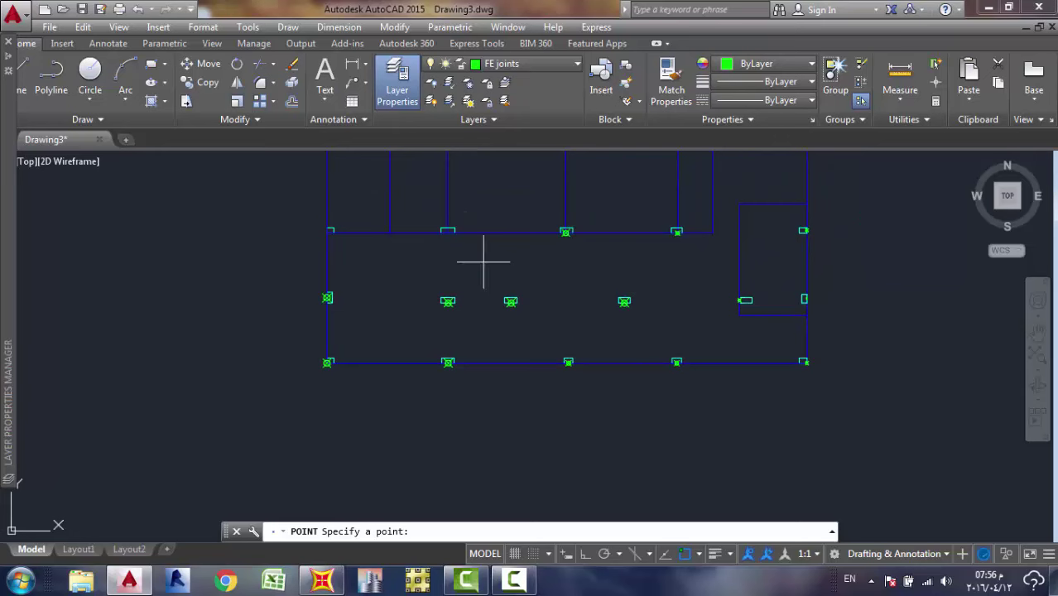
scroll(449, 229, "up", 4)
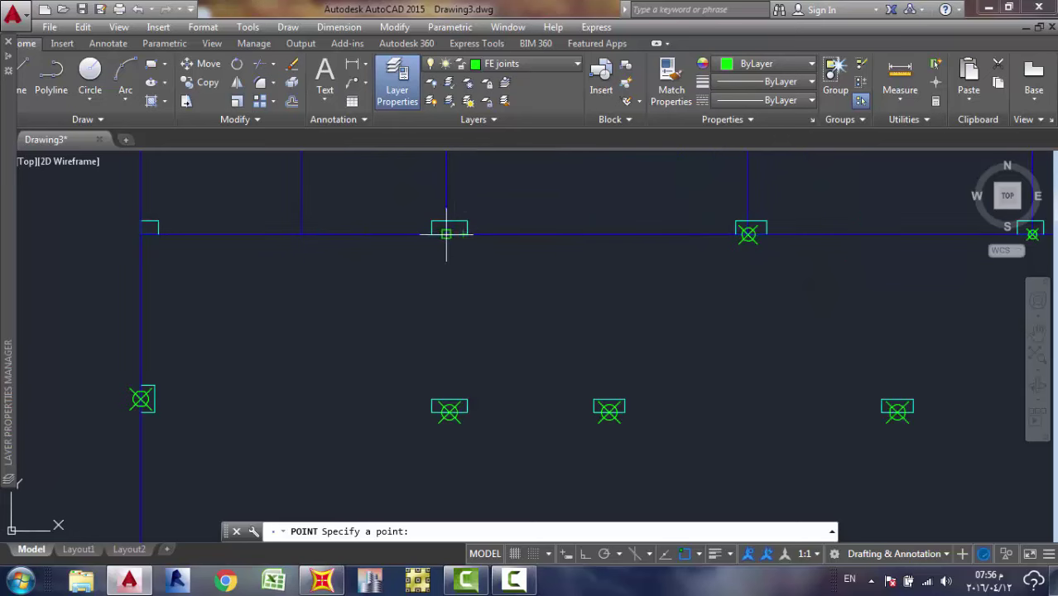
scroll(300, 279, "down", 10)
middle_click_drag(300, 279, 347, 307)
scroll(359, 300, "up", 6)
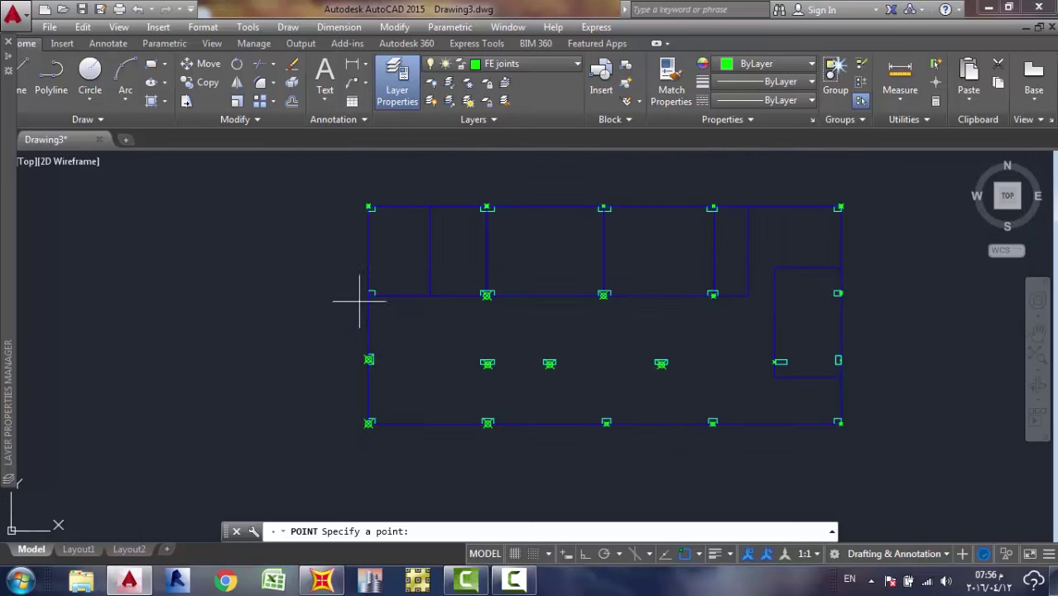
scroll(365, 294, "up", 6)
left_click(385, 279)
scroll(514, 311, "down", 8)
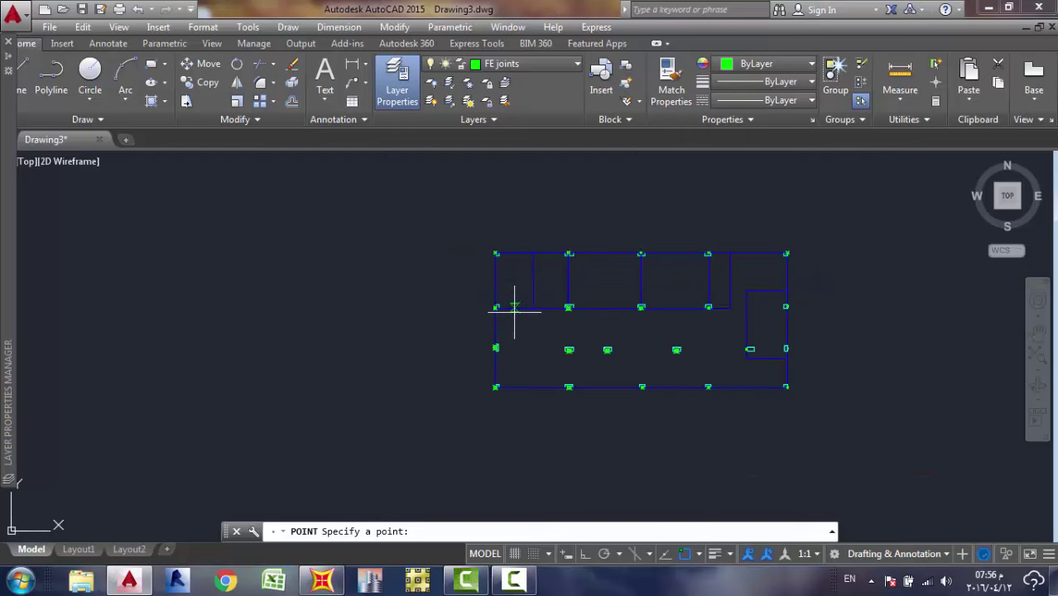
middle_click_drag(515, 311, 360, 308)
scroll(635, 298, "up", 4)
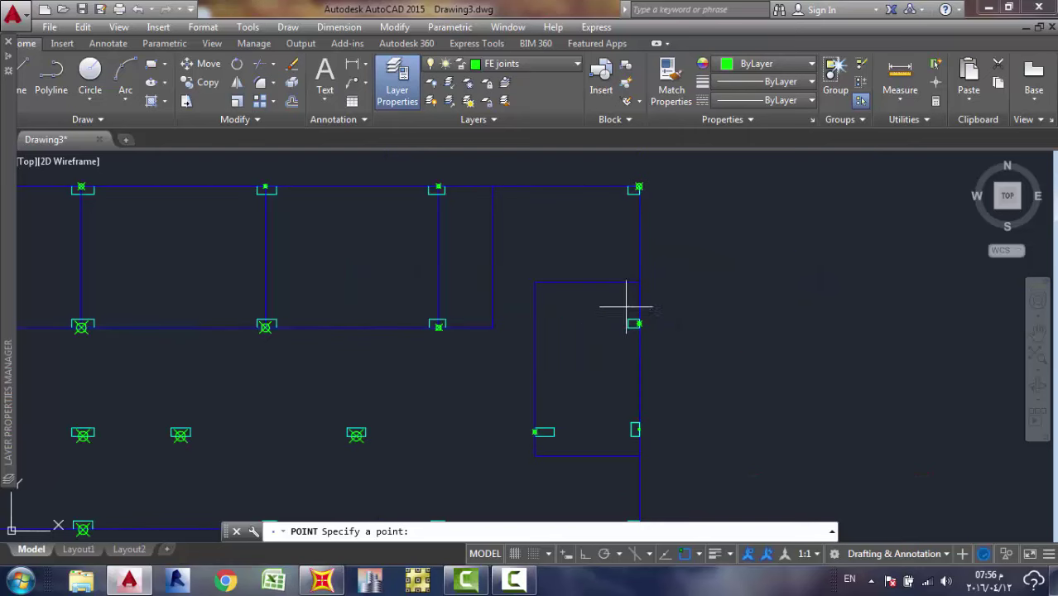
scroll(627, 306, "down", 2)
left_click(635, 351)
mouse_move(4, 78)
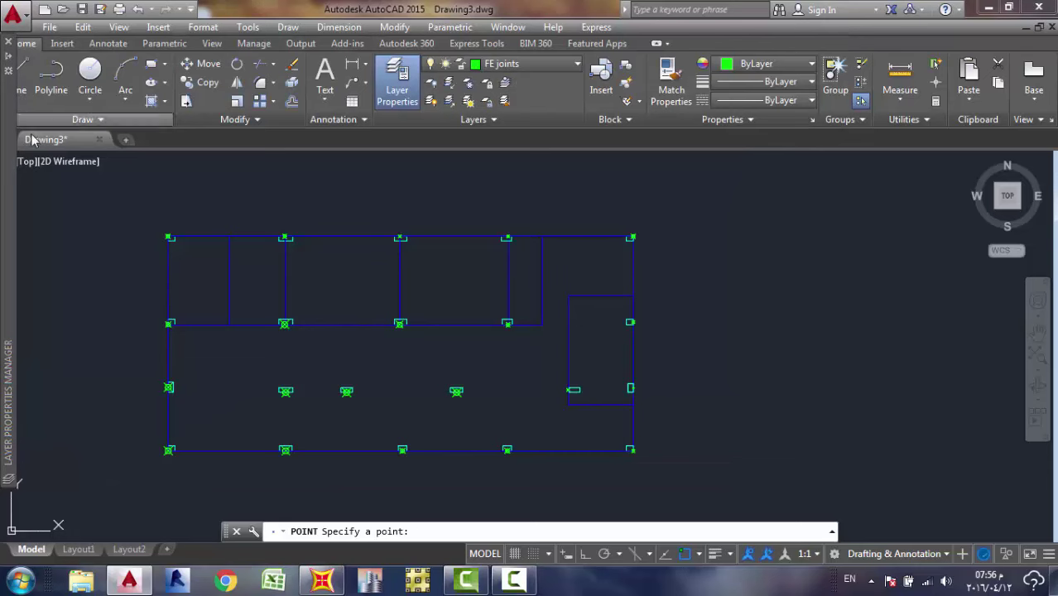
mouse_move(11, 481)
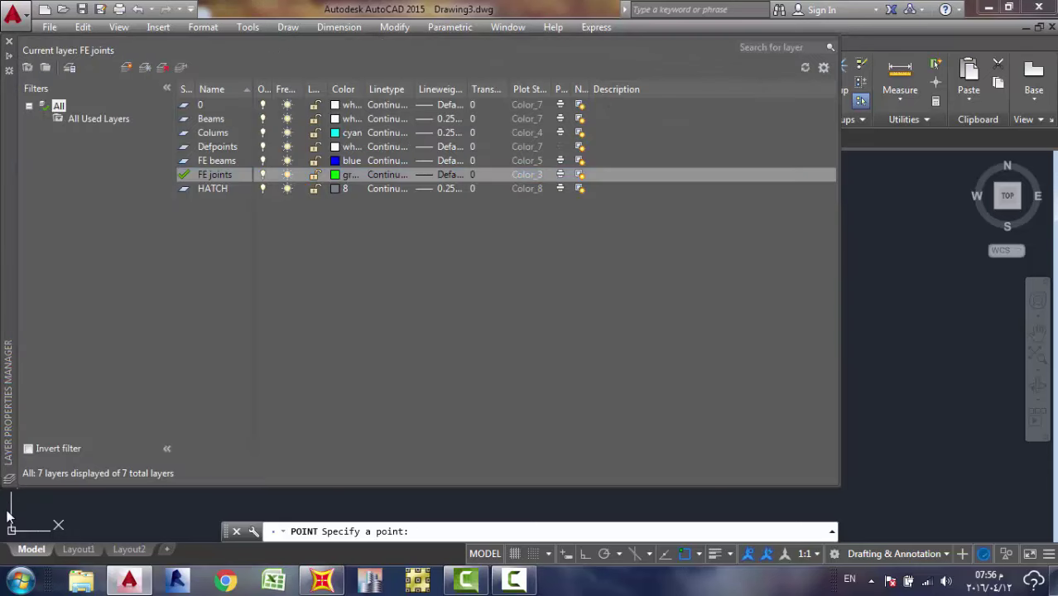
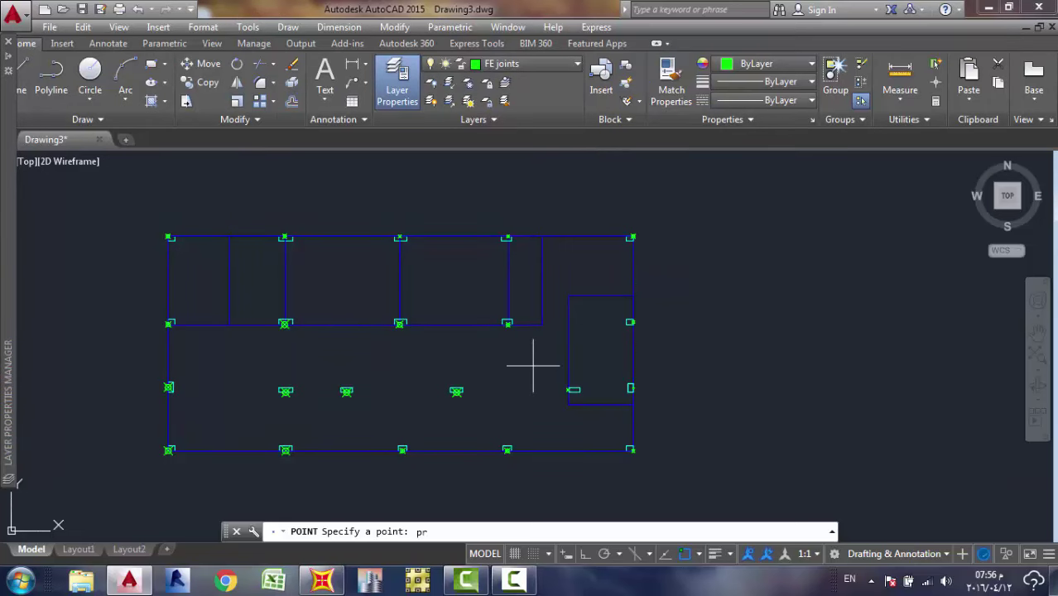
End the point placement and open the object properties with the PROPERTIES command.
key("Escape")
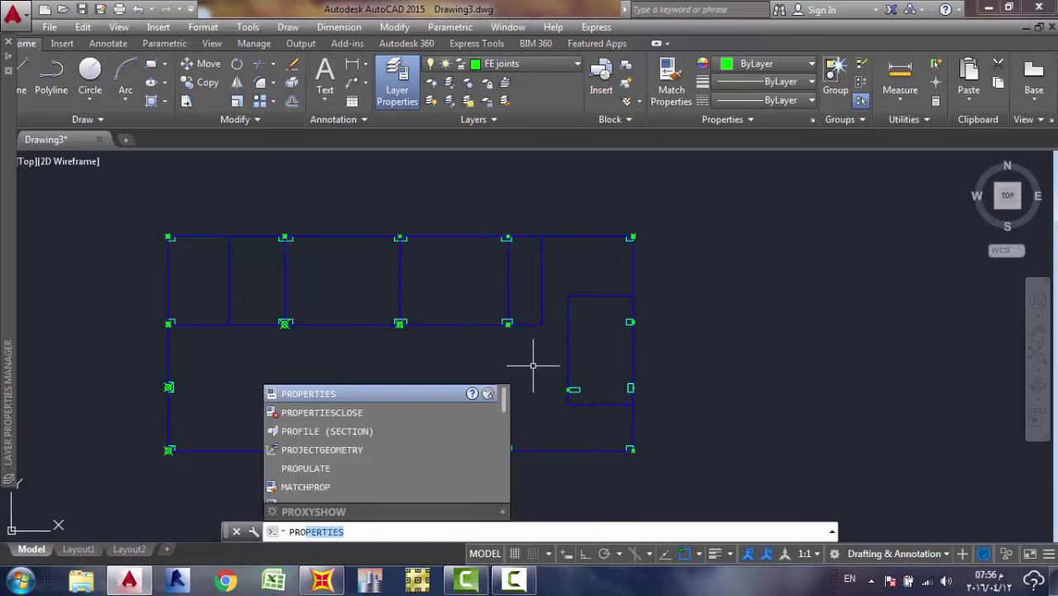
key("Return")
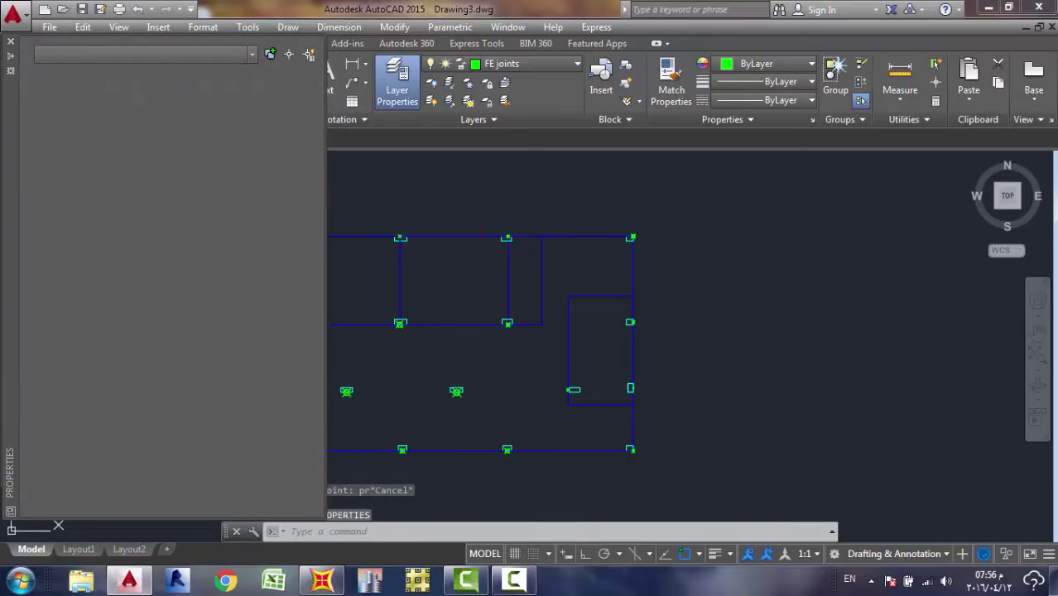
mouse_move(4, 351)
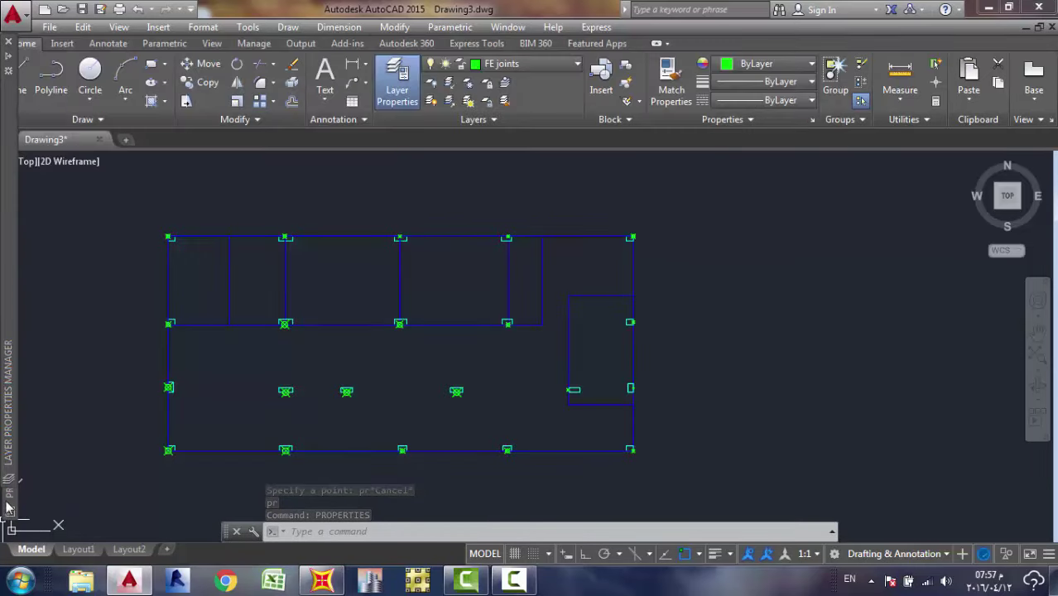
mouse_move(8, 505)
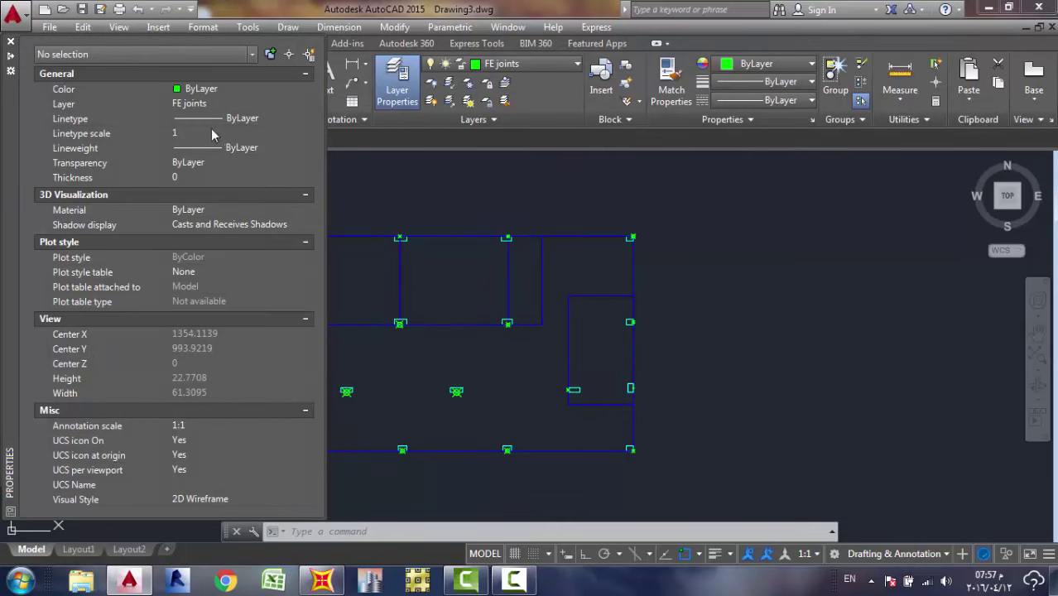
Isolate the FE joints layer using the joint point at the plan's northeast corner.
scroll(616, 220, "down", 2)
scroll(619, 222, "up", 5)
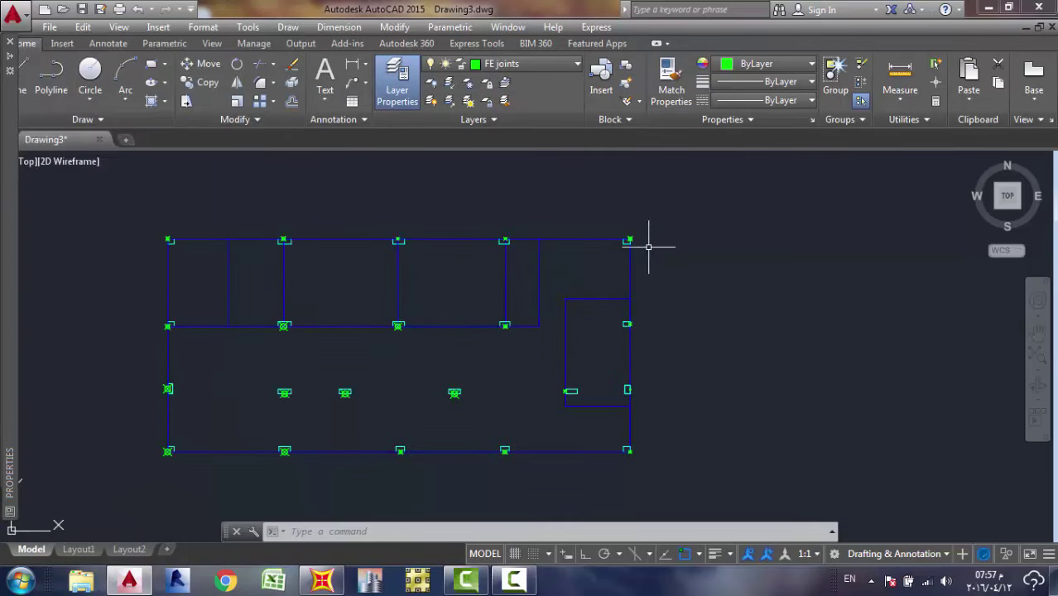
scroll(631, 230, "down", 2)
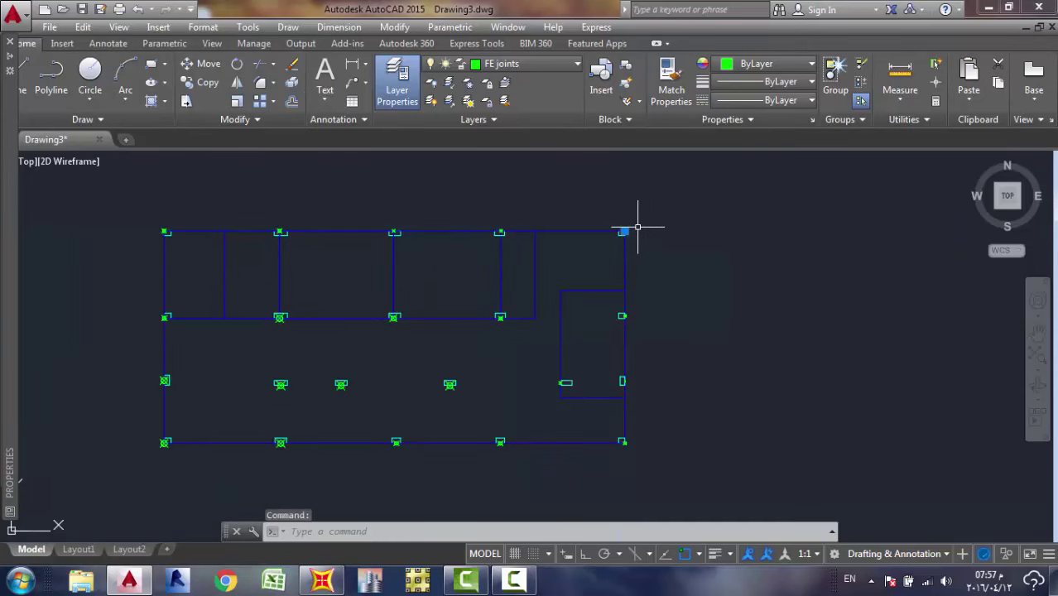
scroll(635, 228, "down", 2)
scroll(622, 219, "up", 4)
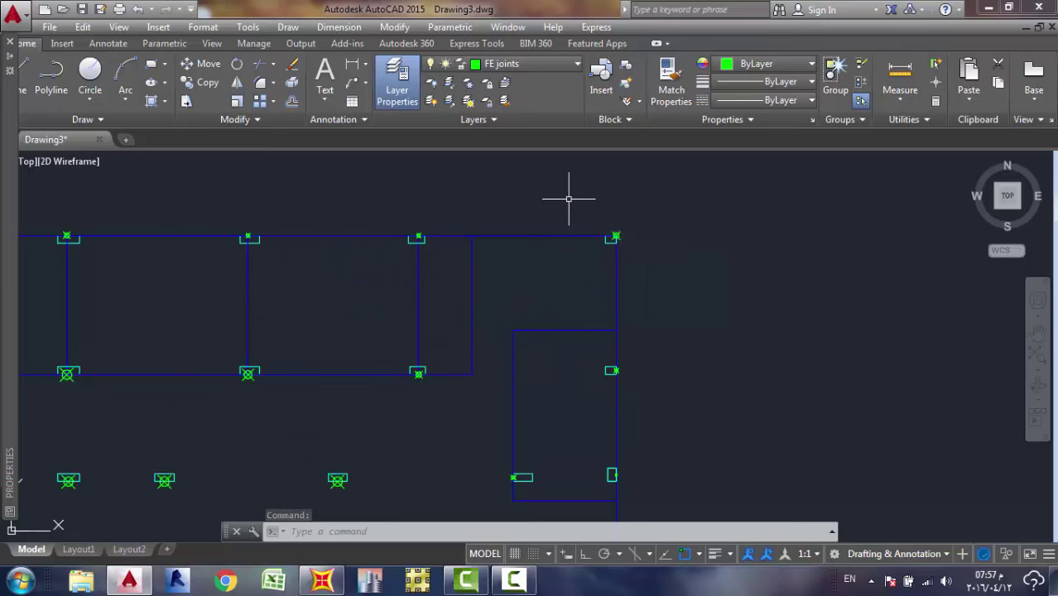
scroll(613, 232, "up", 5)
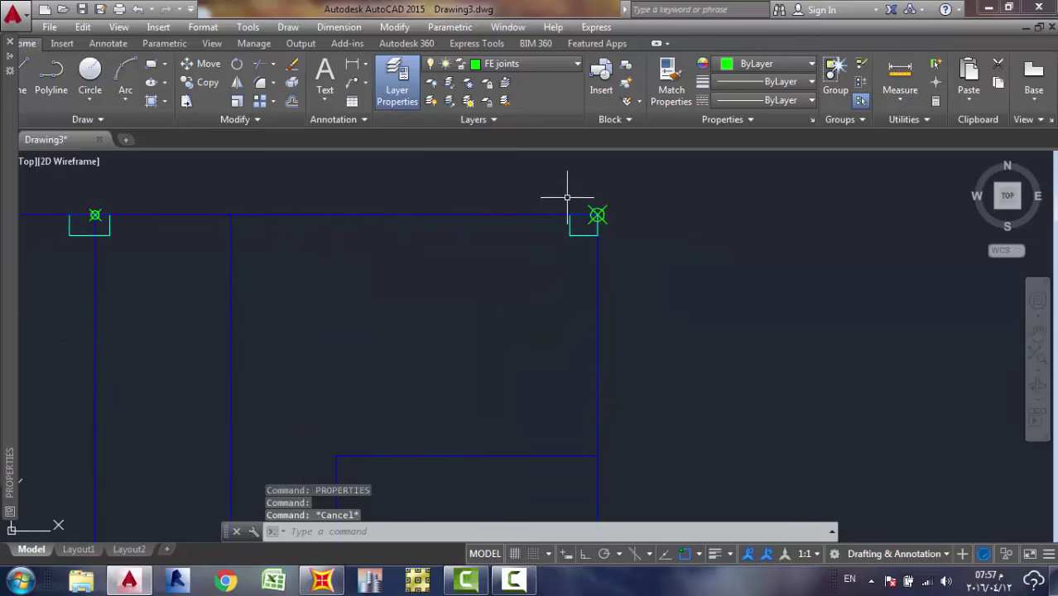
type("l")
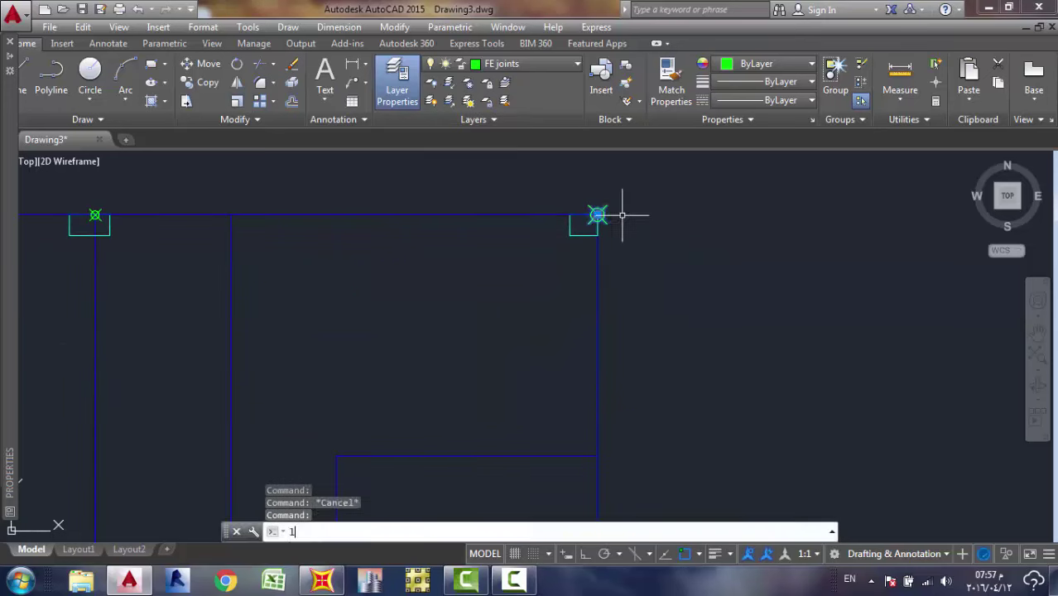
type("ay")
key("Return")
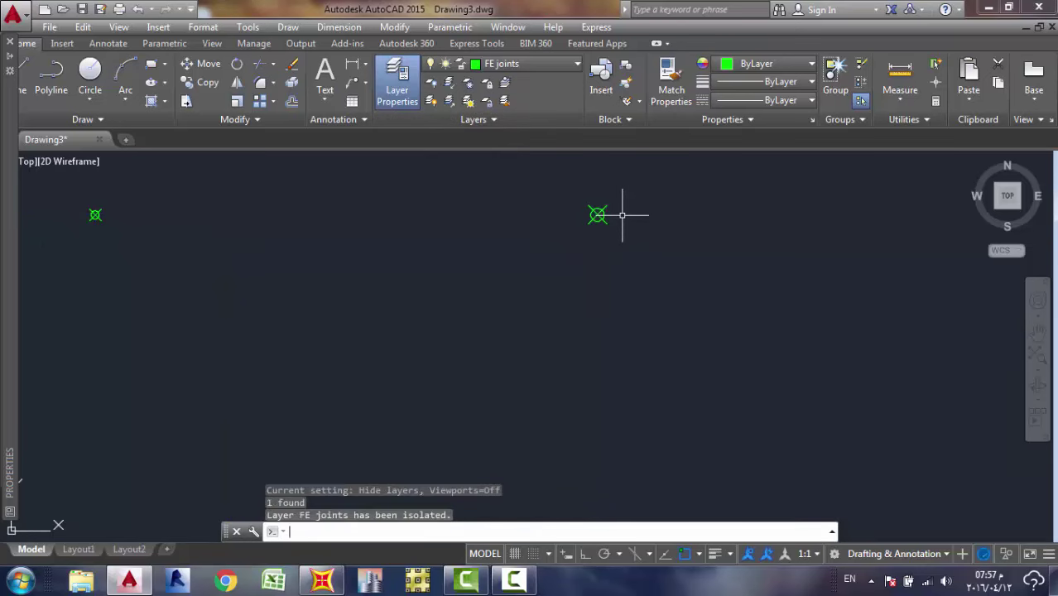
Select all the joint points to check their count in the object properties, clear the selection and turn all layers back on.
scroll(537, 340, "down", 8)
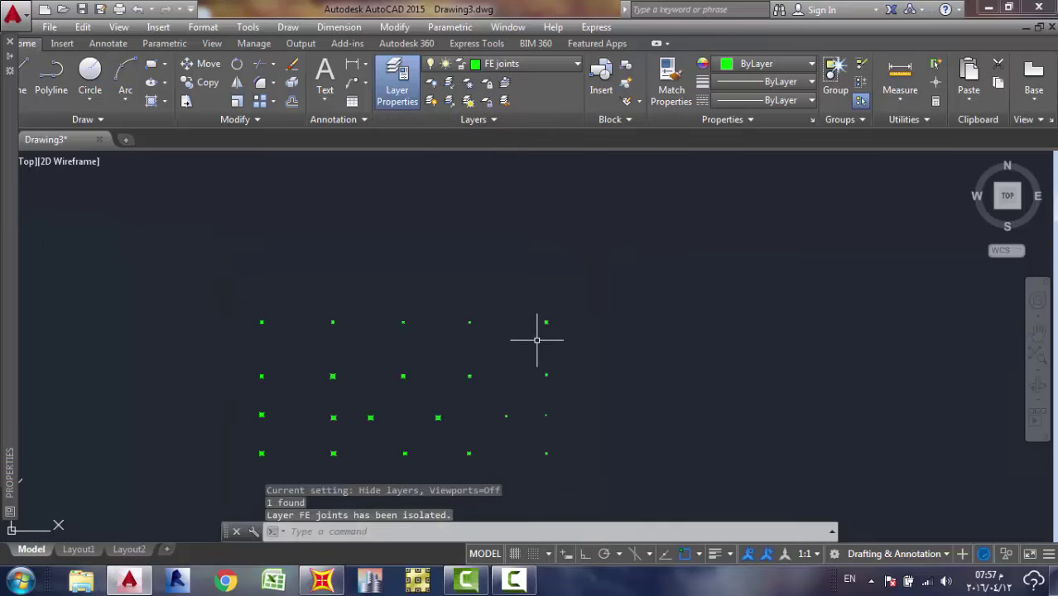
middle_click_drag(535, 340, 561, 284)
left_click(605, 246)
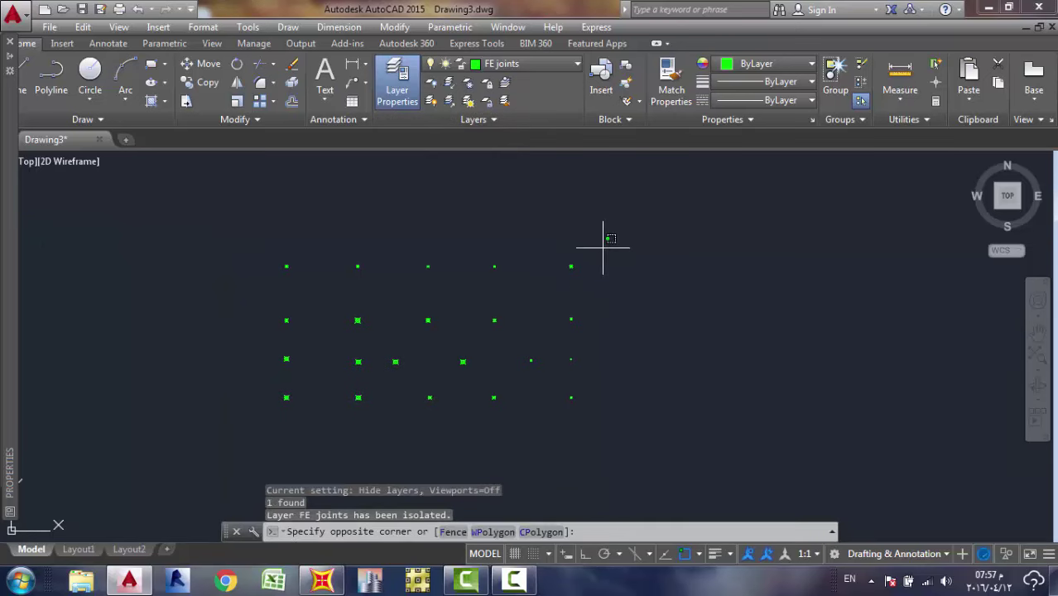
left_click(190, 437)
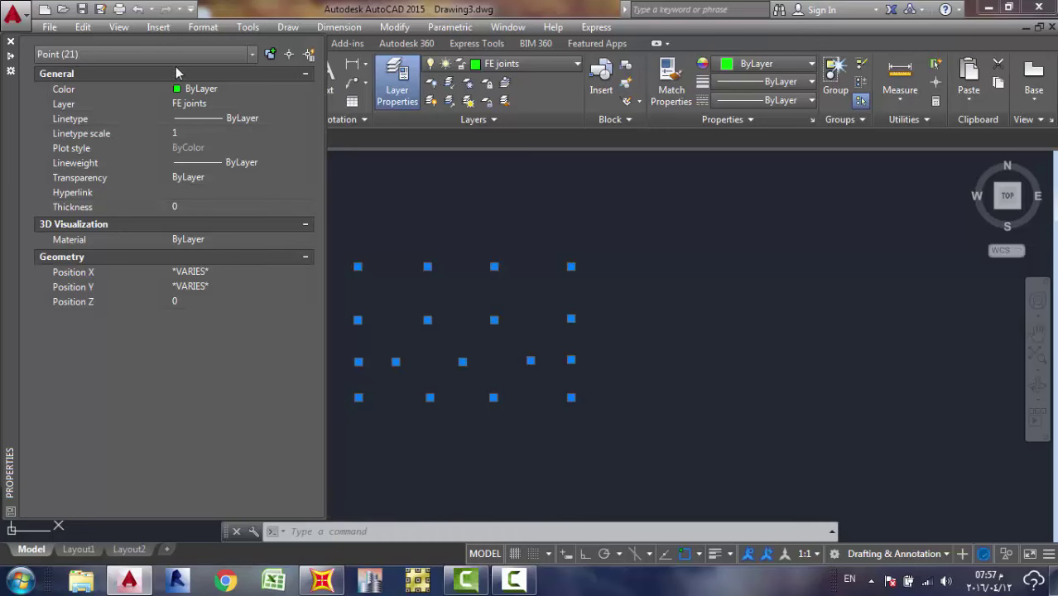
key("Escape")
scroll(501, 236, "down", 2)
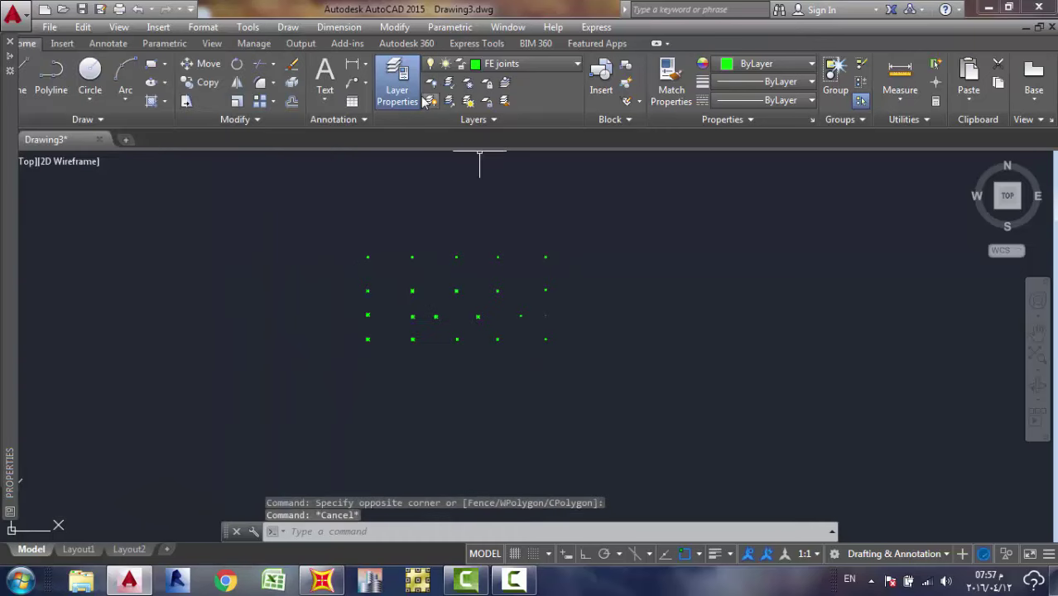
left_click(431, 101)
Isolate the Colums layer with LAYISO, using a column outline on the middle beam.
scroll(453, 294, "up", 5)
scroll(449, 348, "up", 4)
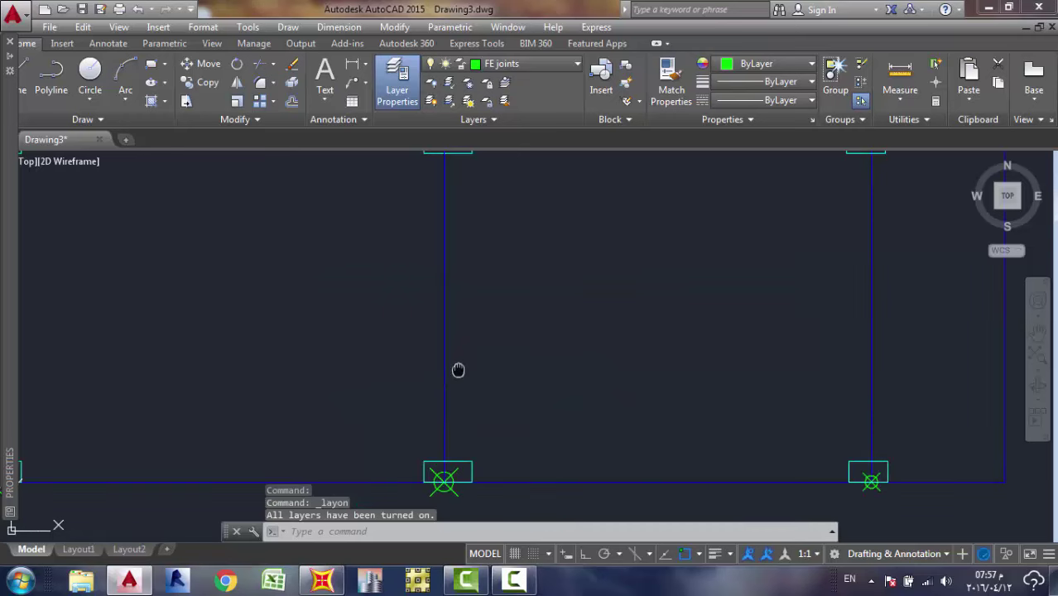
middle_click_drag(458, 370, 437, 333)
scroll(442, 382, "up", 2)
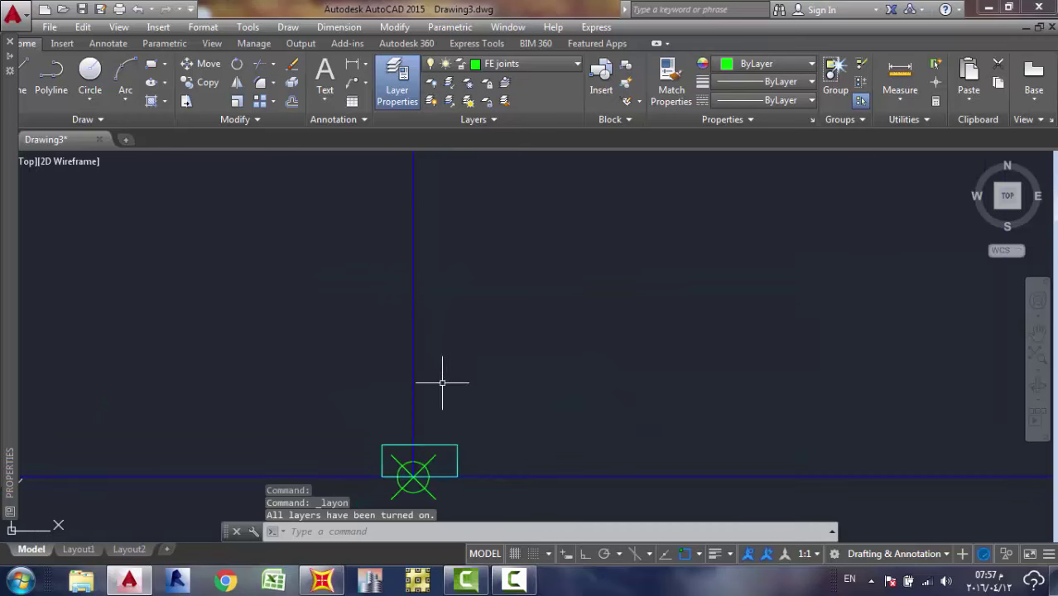
left_click(440, 448)
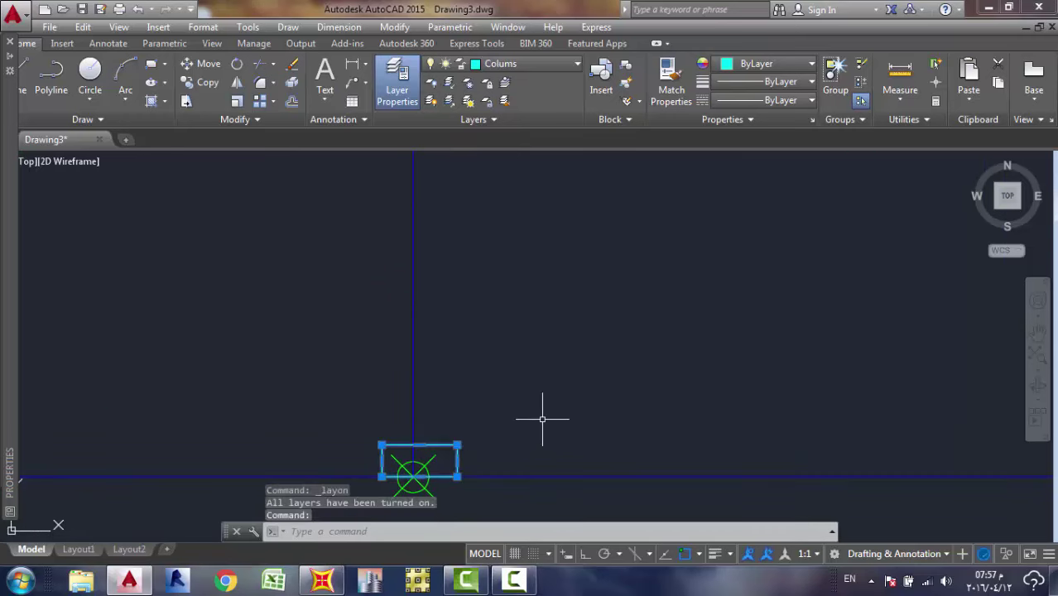
type("LAYISO")
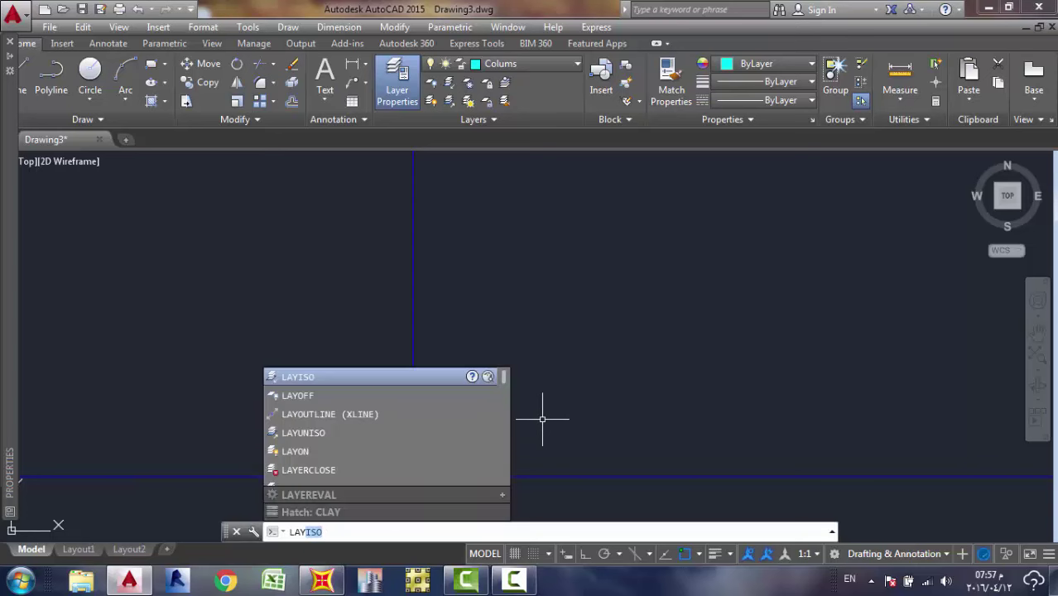
key("Return")
Select all the column outlines to check their count in the object properties, clear the selection and turn all layers back on.
scroll(542, 420, "down", 3)
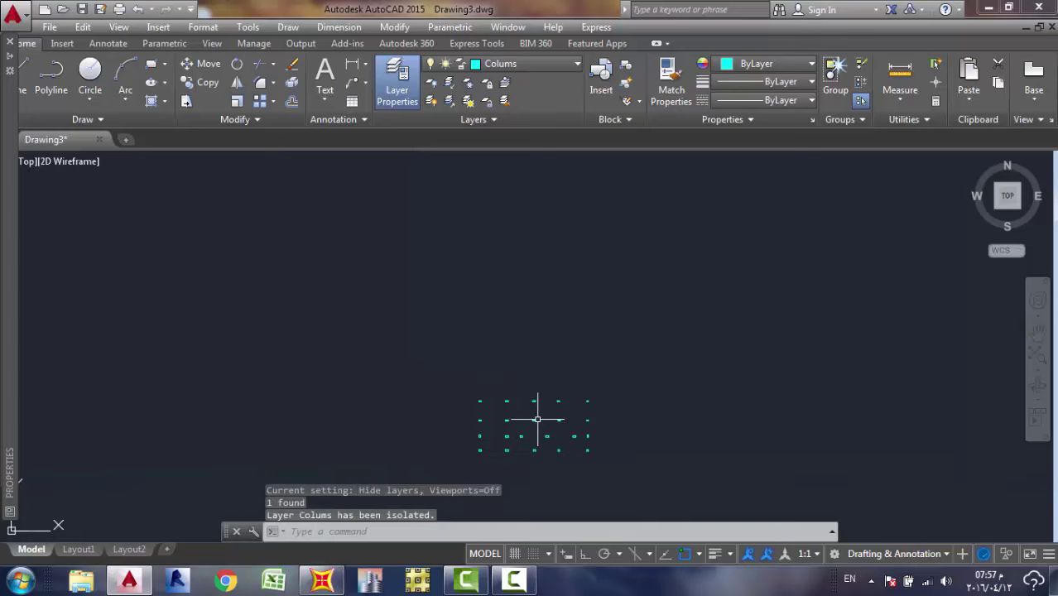
middle_click_drag(544, 407, 608, 264)
scroll(568, 315, "up", 4)
left_click(619, 224)
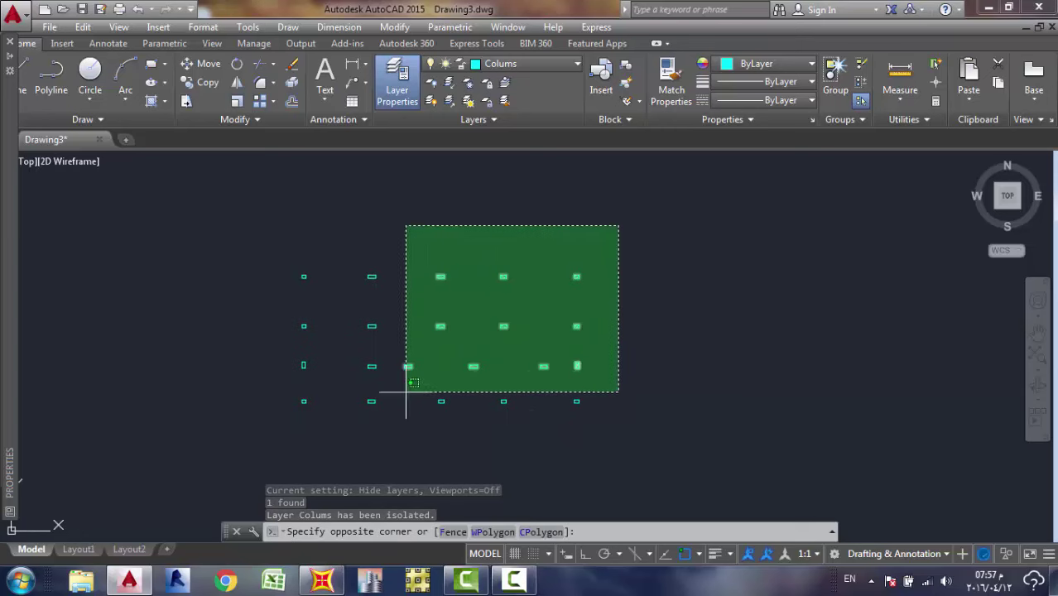
left_click(292, 438)
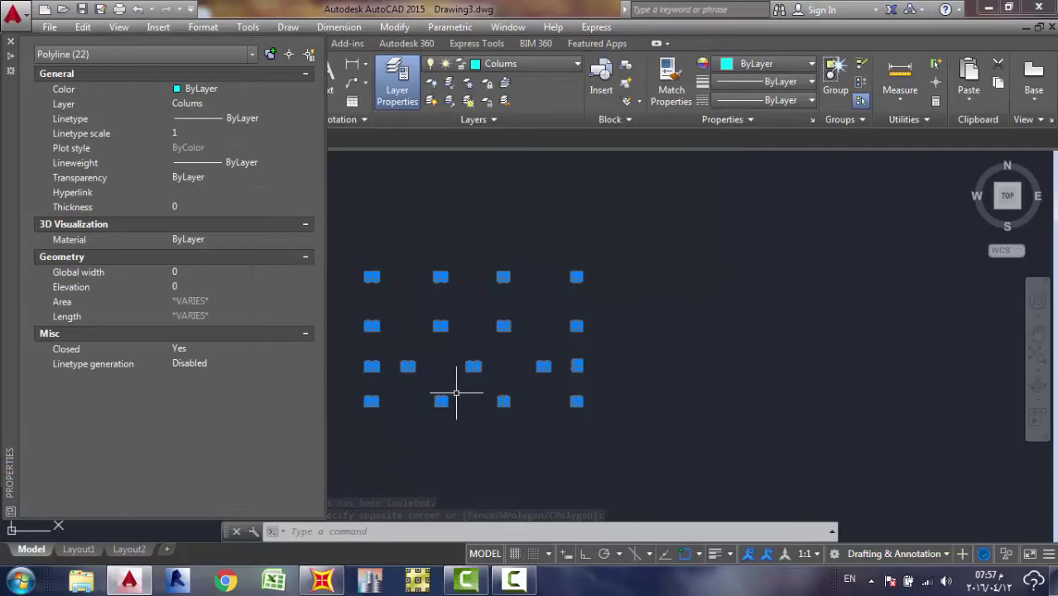
key("Escape")
scroll(454, 380, "up", 3)
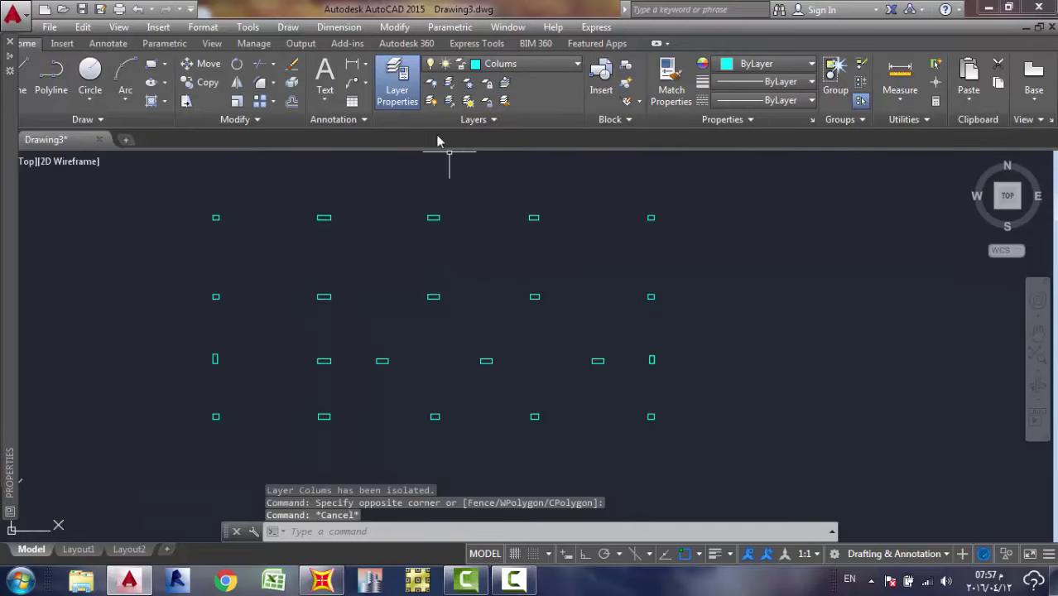
left_click(445, 103)
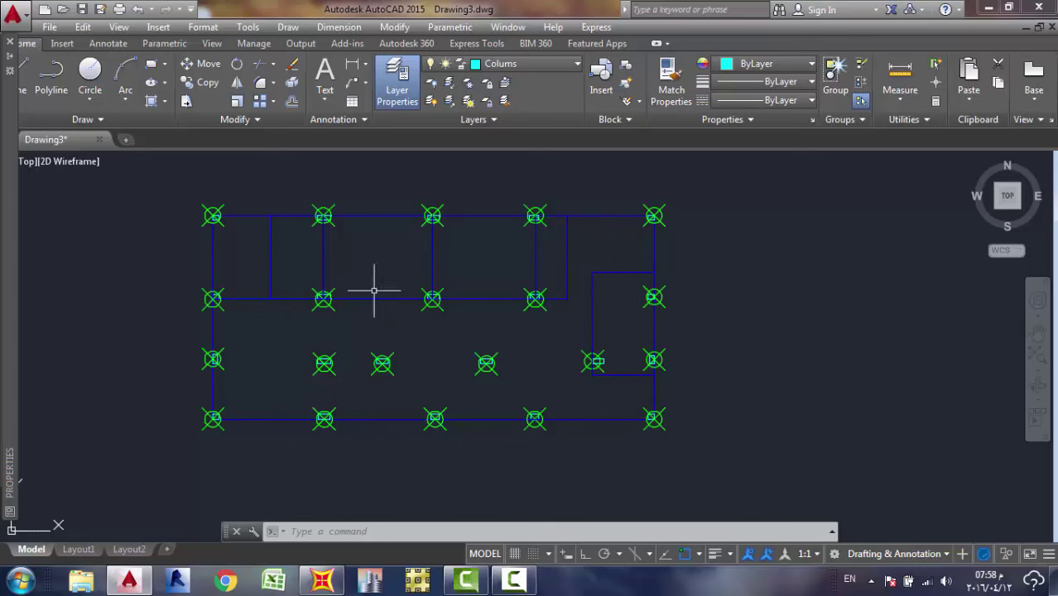
Examine the columns across the whole plan for any that lack their own joint point.
scroll(408, 224, "up", 4)
scroll(420, 220, "down", 5)
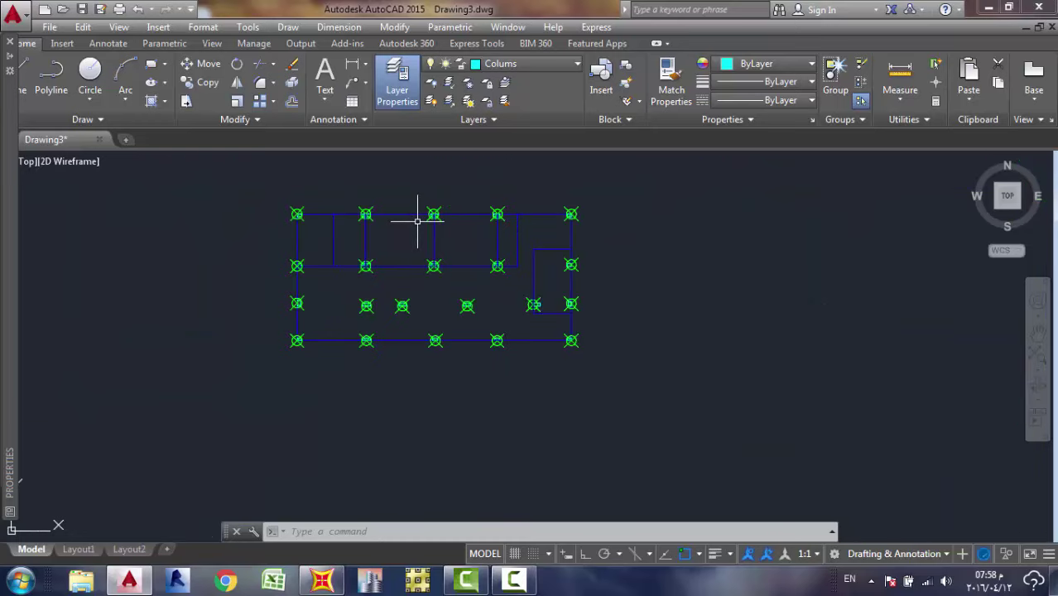
scroll(429, 218, "up", 2)
scroll(421, 229, "down", 2)
scroll(407, 336, "up", 2)
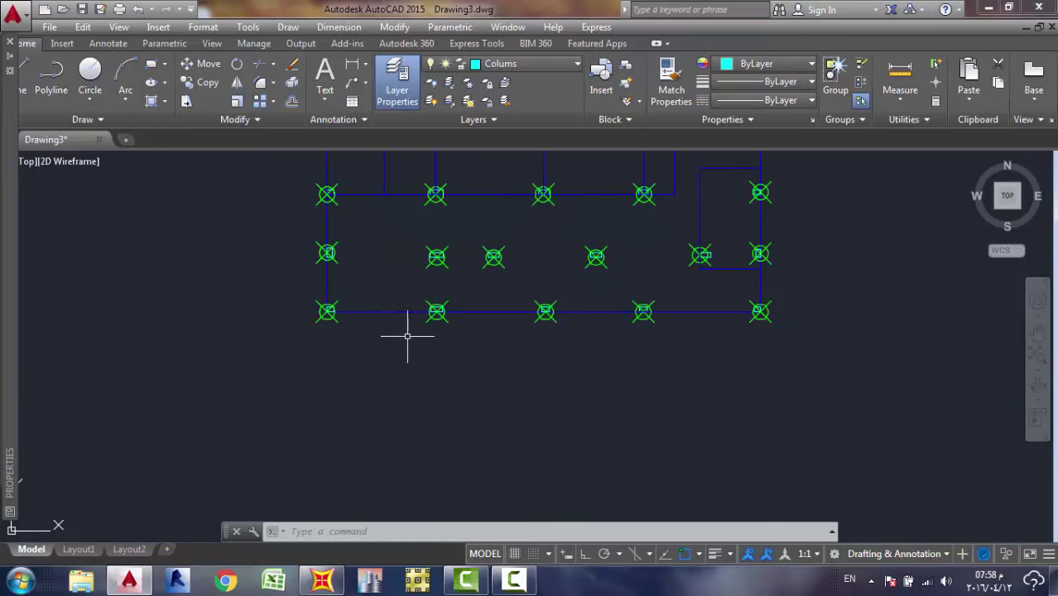
middle_click_drag(412, 334, 426, 456)
scroll(338, 324, "up", 3)
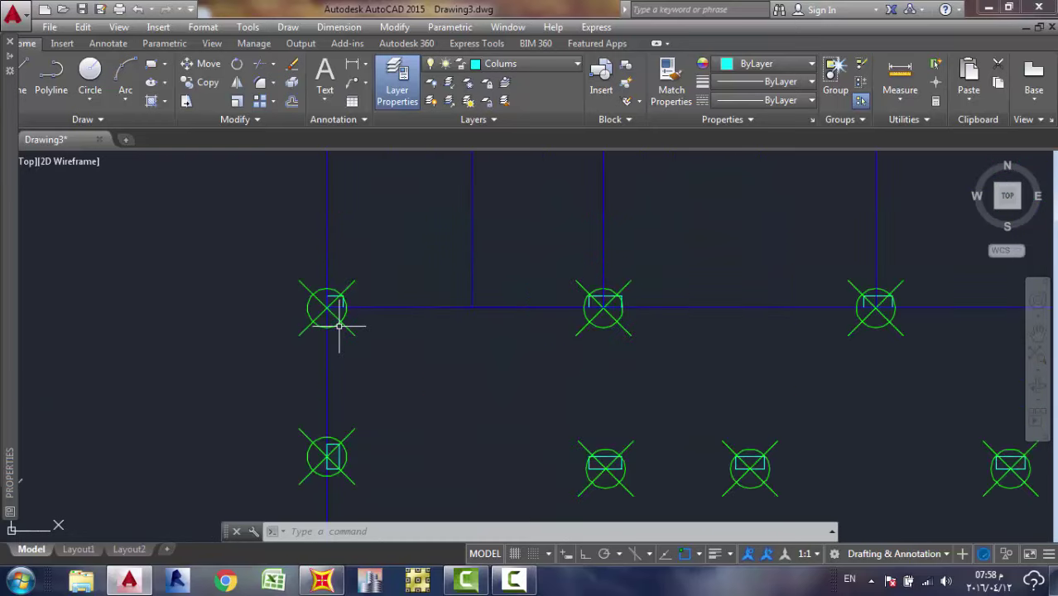
scroll(339, 325, "down", 3)
scroll(339, 324, "down", 2)
scroll(459, 383, "up", 3)
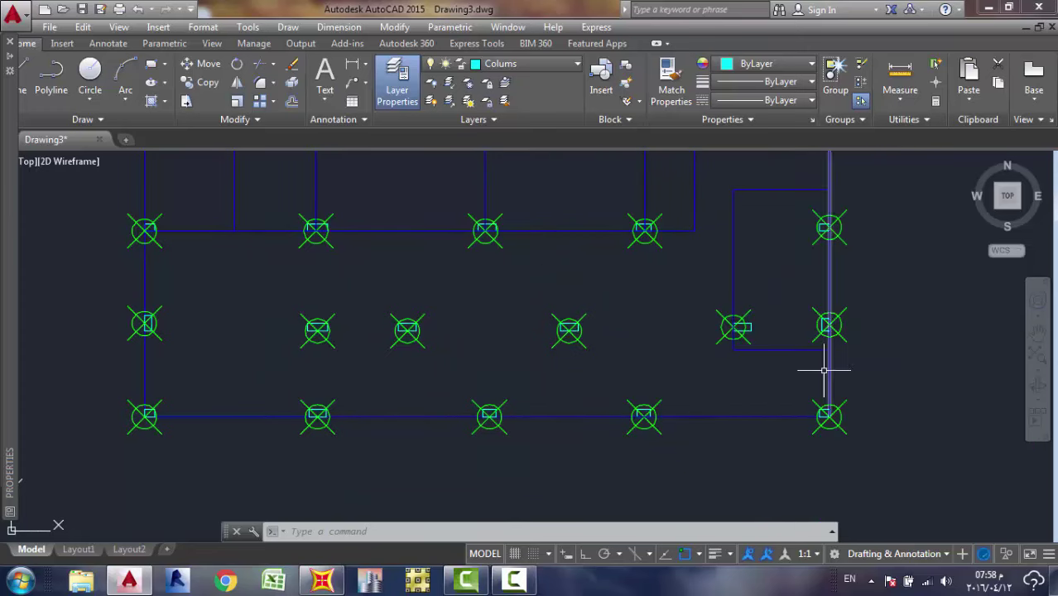
Review each column outline against its joint point and the beam lines, from the lower rows to the upper rows and the right-hand bay.
scroll(820, 371, "down", 3)
scroll(818, 371, "up", 3)
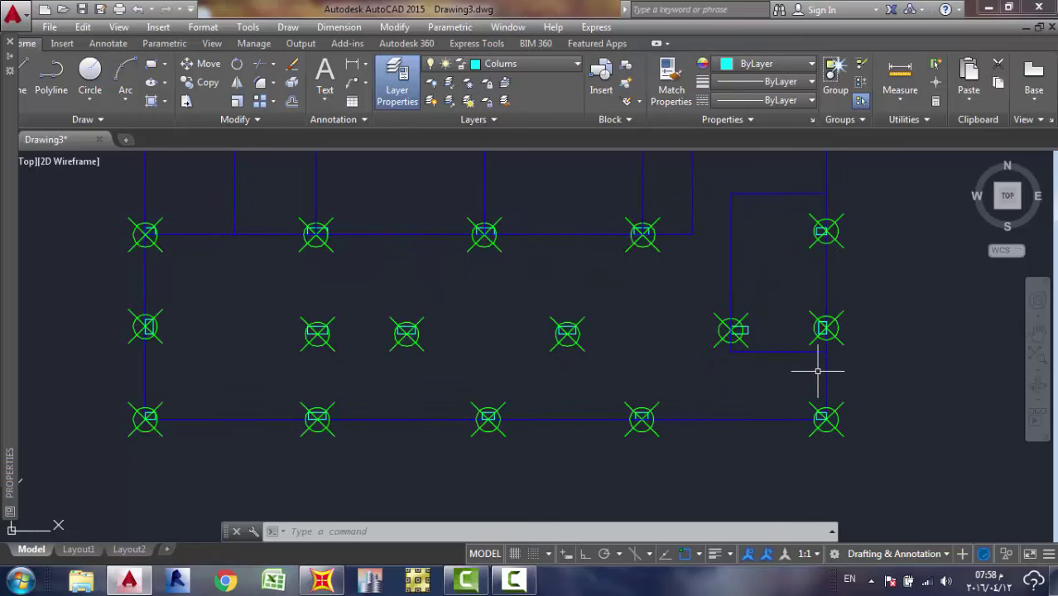
scroll(817, 371, "down", 3)
scroll(702, 311, "up", 3)
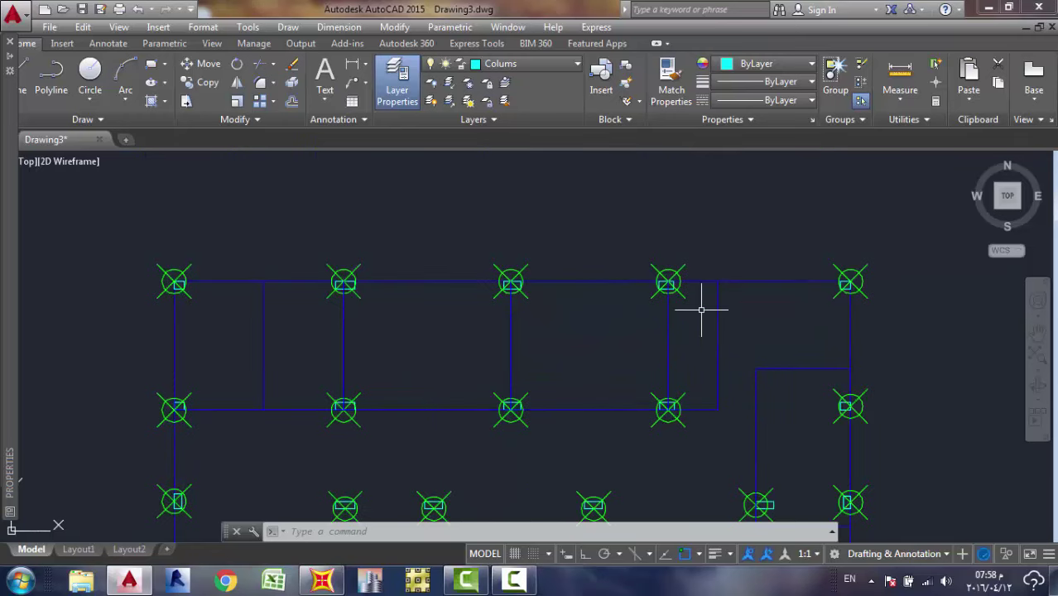
scroll(326, 301, "down", 3)
scroll(324, 303, "up", 2)
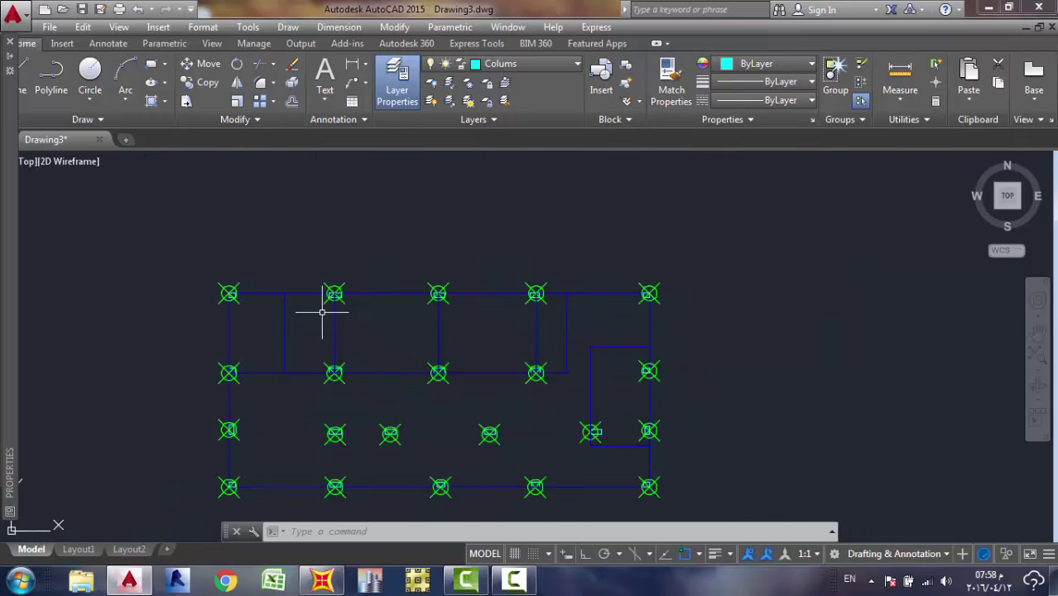
scroll(412, 323, "up", 3)
scroll(420, 321, "down", 2)
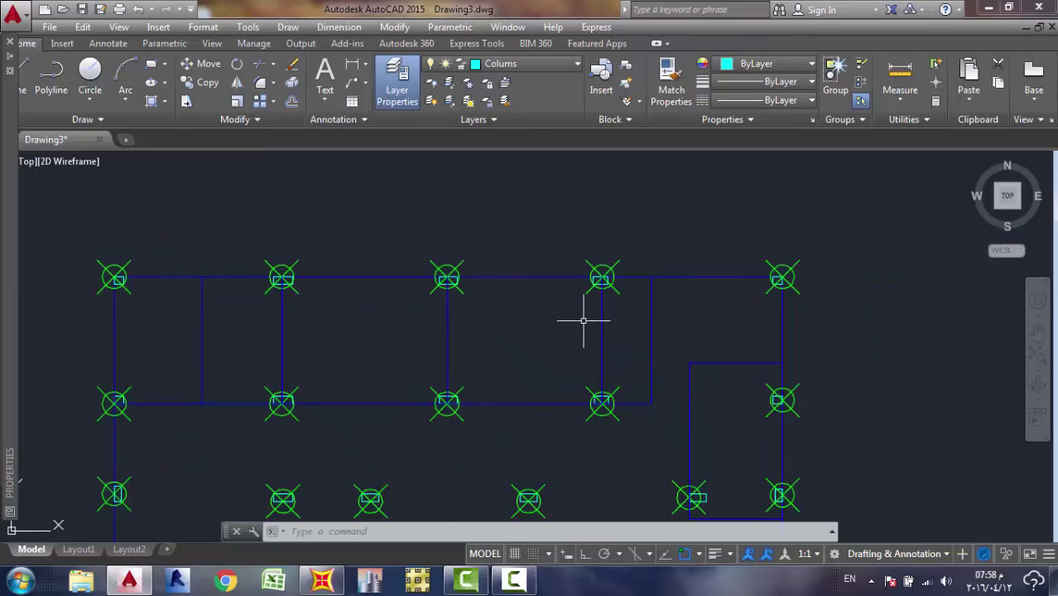
scroll(652, 350, "down", 4)
scroll(569, 317, "up", 6)
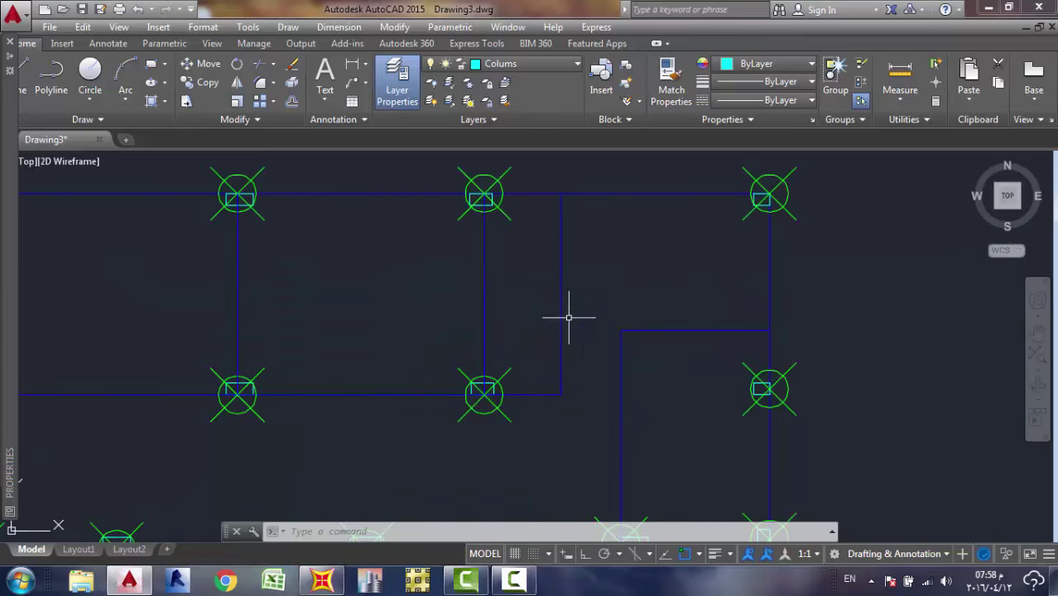
scroll(568, 315, "down", 4)
scroll(617, 331, "up", 3)
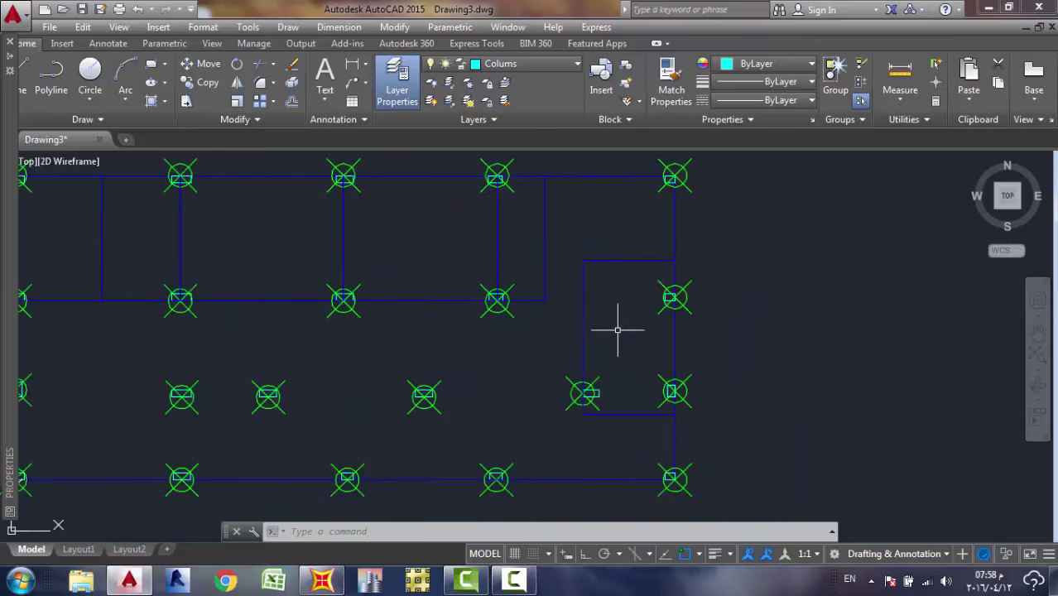
scroll(618, 330, "up", 3)
scroll(609, 338, "down", 3)
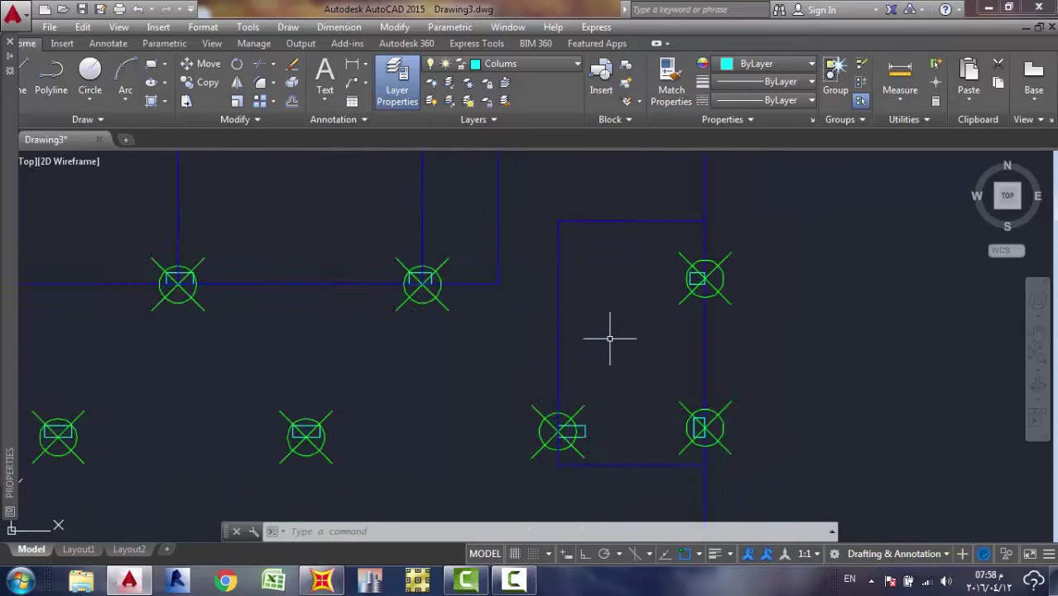
mouse_move(610, 338)
middle_mouse_down()
mouse_move(676, 318)
mouse_move(851, 315)
mouse_move(831, 404)
mouse_move(703, 364)
middle_mouse_up()
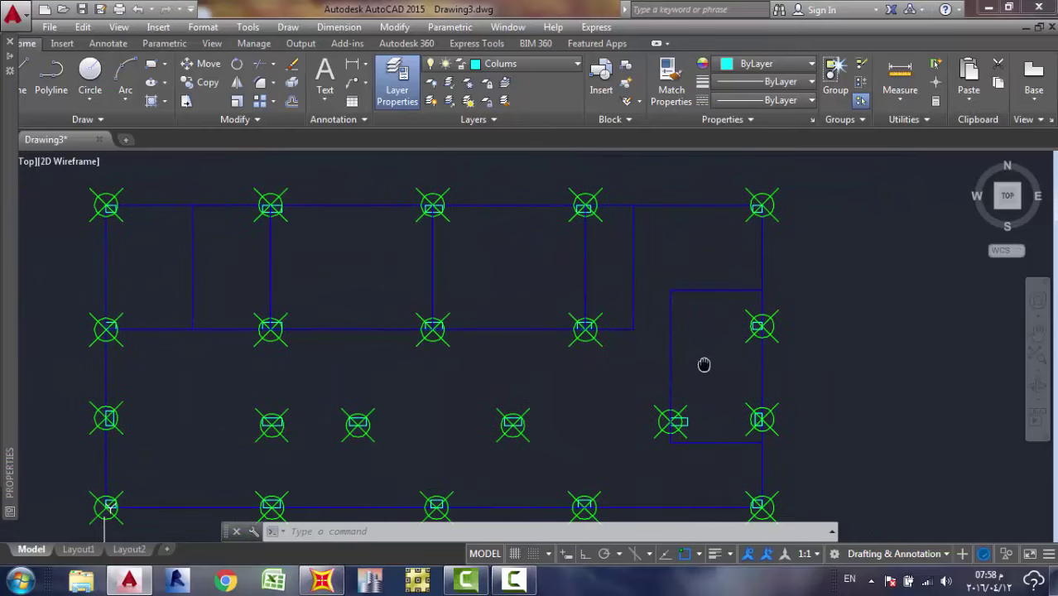
scroll(704, 363, "down", 3)
middle_click_drag(484, 402, 352, 380)
scroll(401, 369, "up", 4)
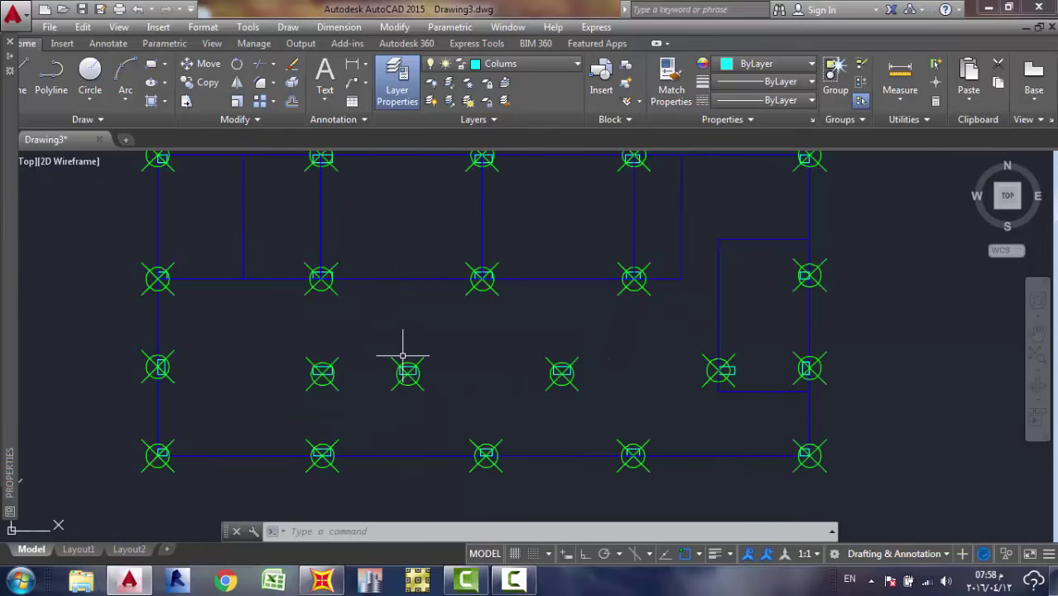
scroll(402, 356, "down", 2)
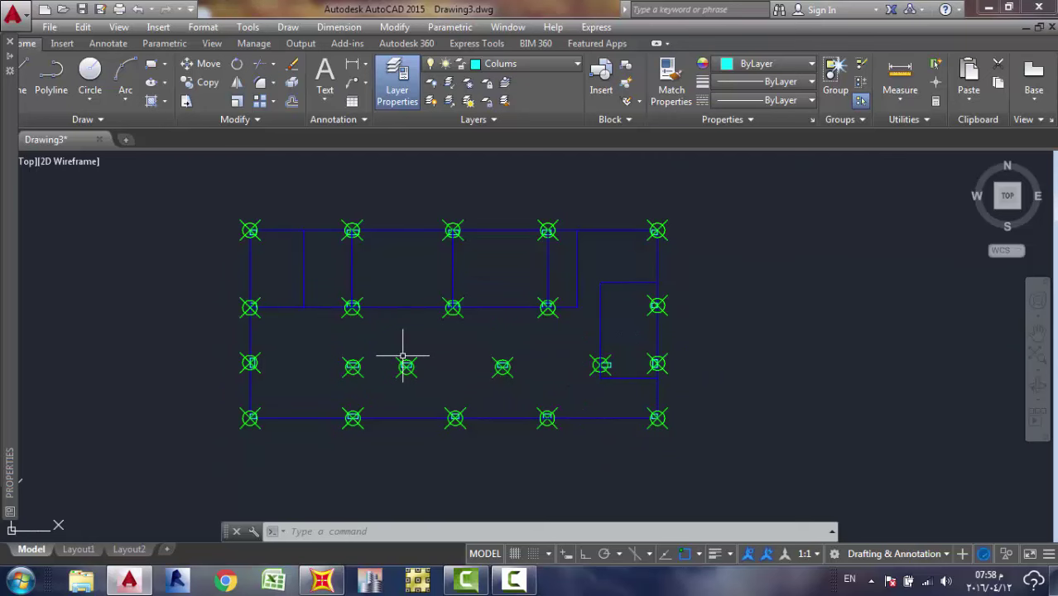
scroll(449, 260, "up", 4)
scroll(453, 264, "down", 2)
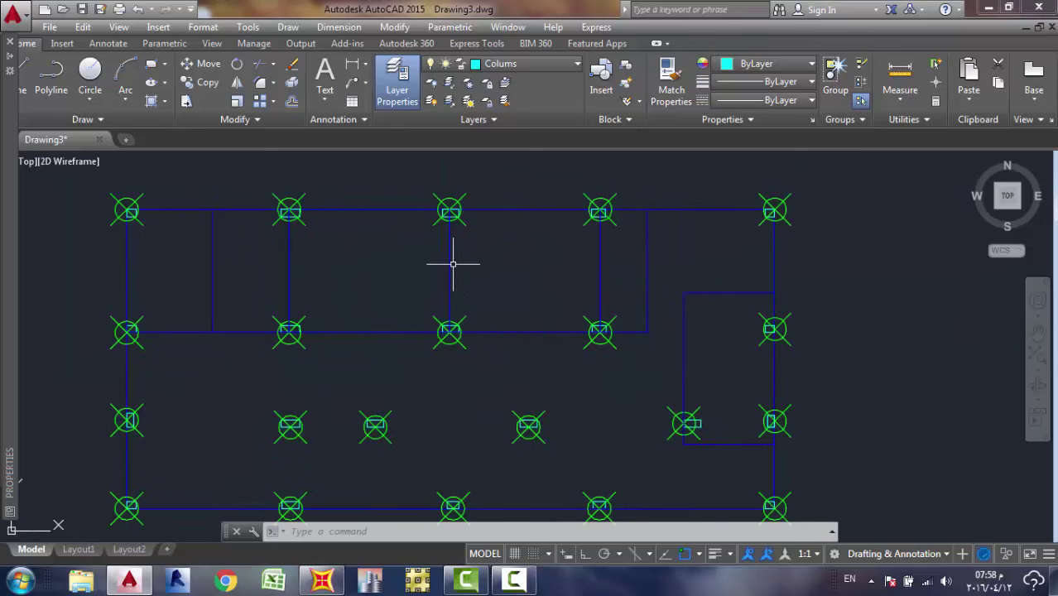
scroll(468, 289, "down", 2)
scroll(466, 290, "up", 4)
scroll(468, 289, "down", 4)
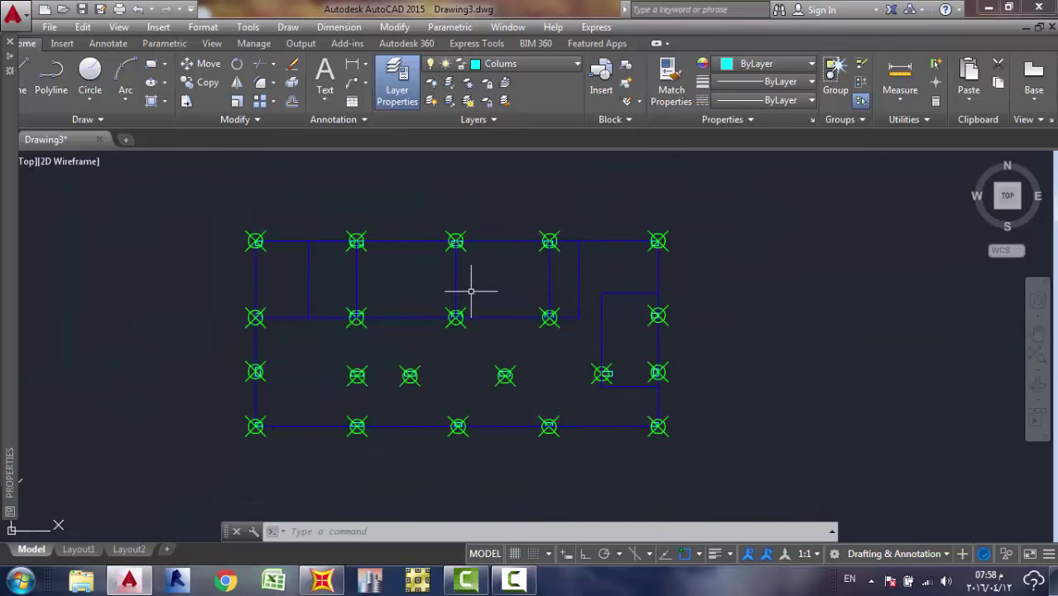
Isolate the Colums layer with LAYISO, using the column outline at a beam junction in the second row.
scroll(472, 288, "up", 2)
scroll(422, 346, "up", 5)
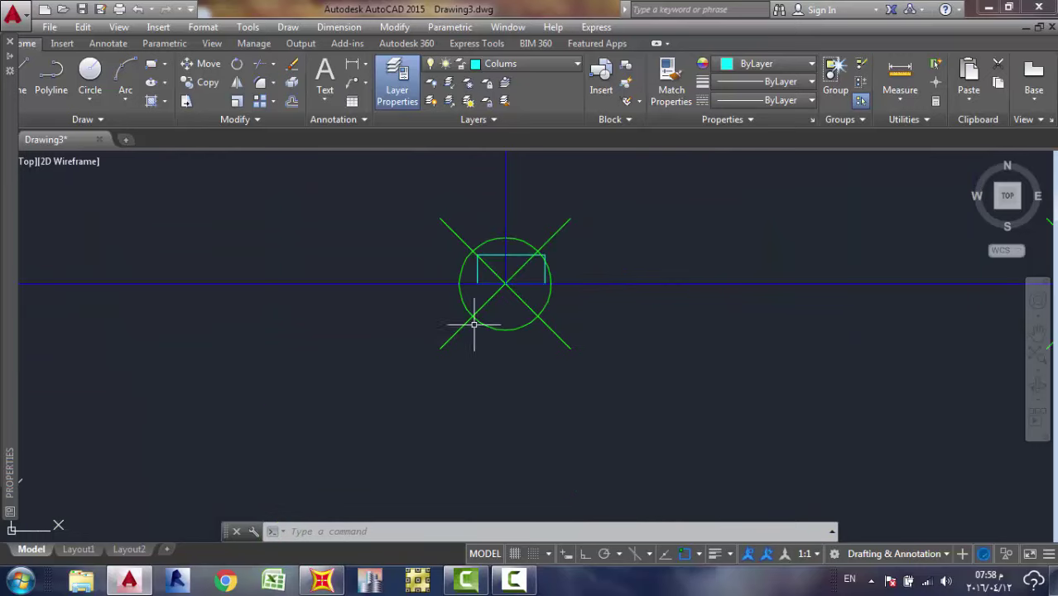
left_click(492, 257)
type("la")
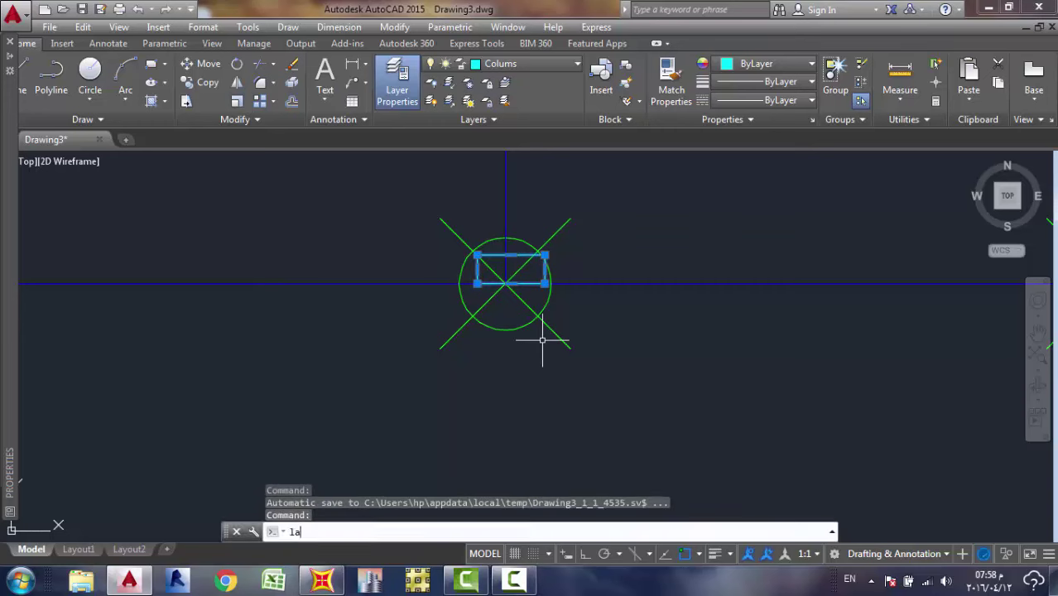
type("yiso")
key("Return")
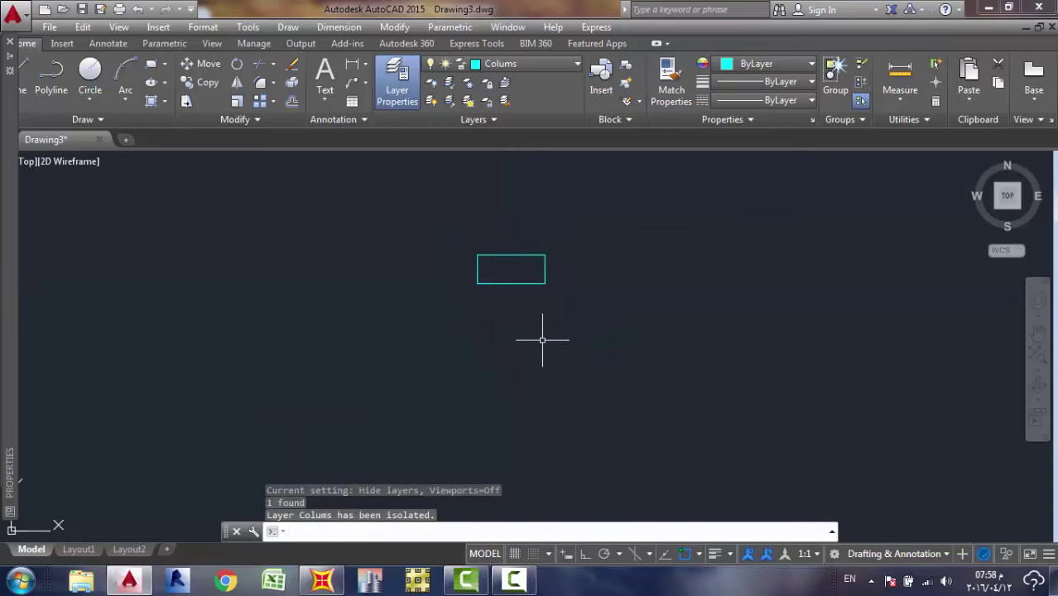
Delete all the column outlines on the isolated layer and turn all layers back on.
scroll(513, 344, "down", 5)
left_click(672, 281)
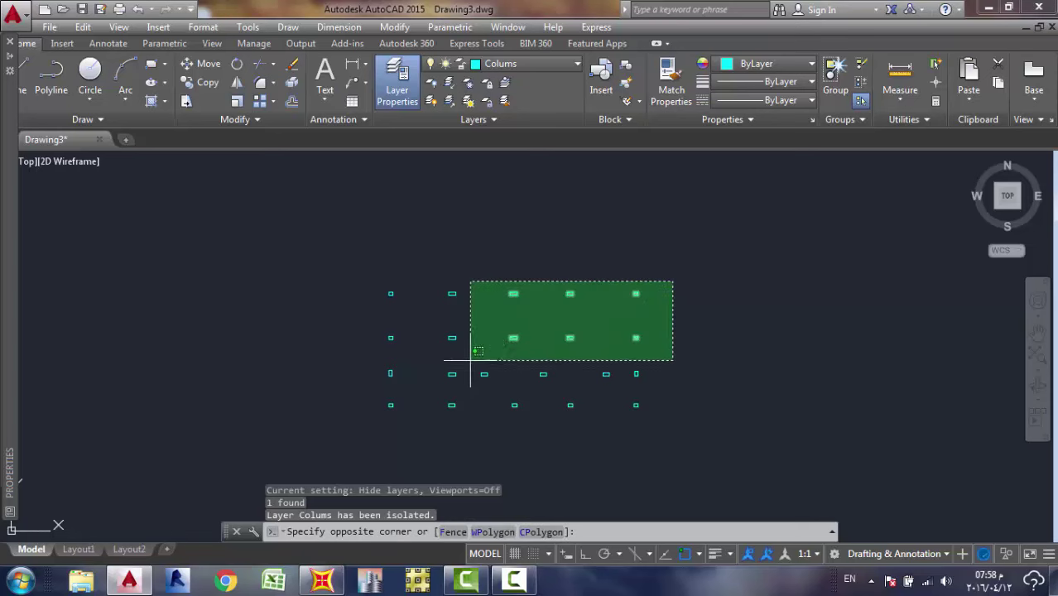
left_click(372, 428)
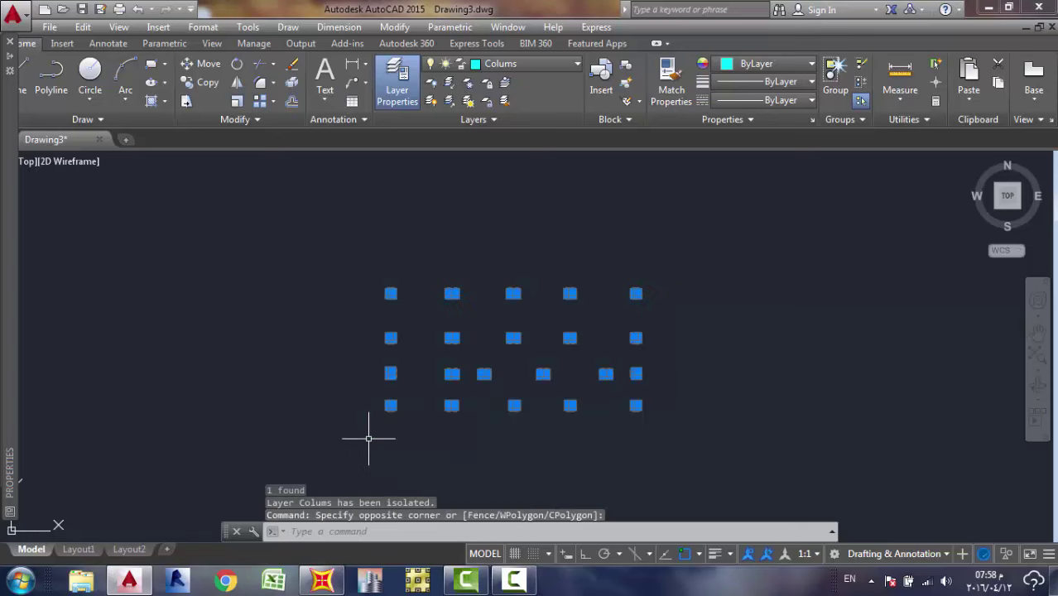
key("Delete")
left_click(431, 101)
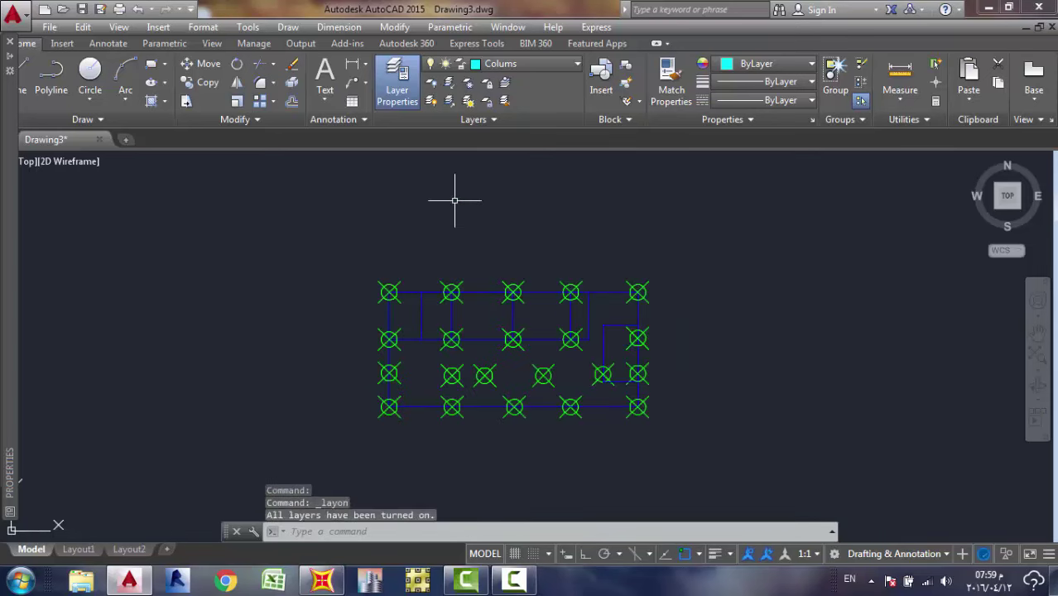
Regenerate the drawing to refresh the display of the joint points and beam lines.
scroll(468, 348, "up", 6)
scroll(467, 348, "down", 4)
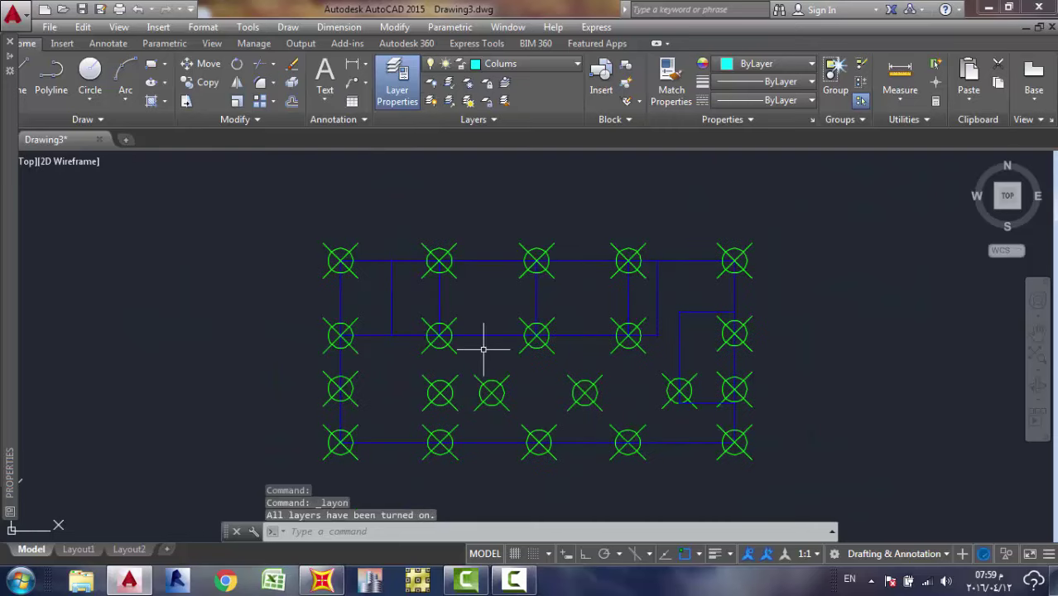
middle_click_drag(483, 349, 441, 293)
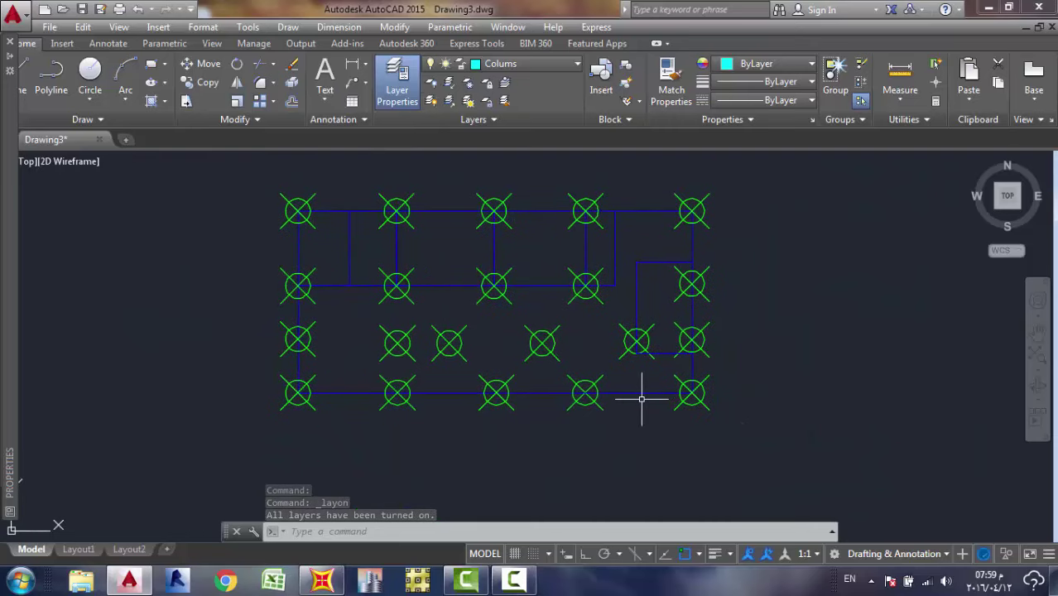
scroll(541, 358, "down", 2)
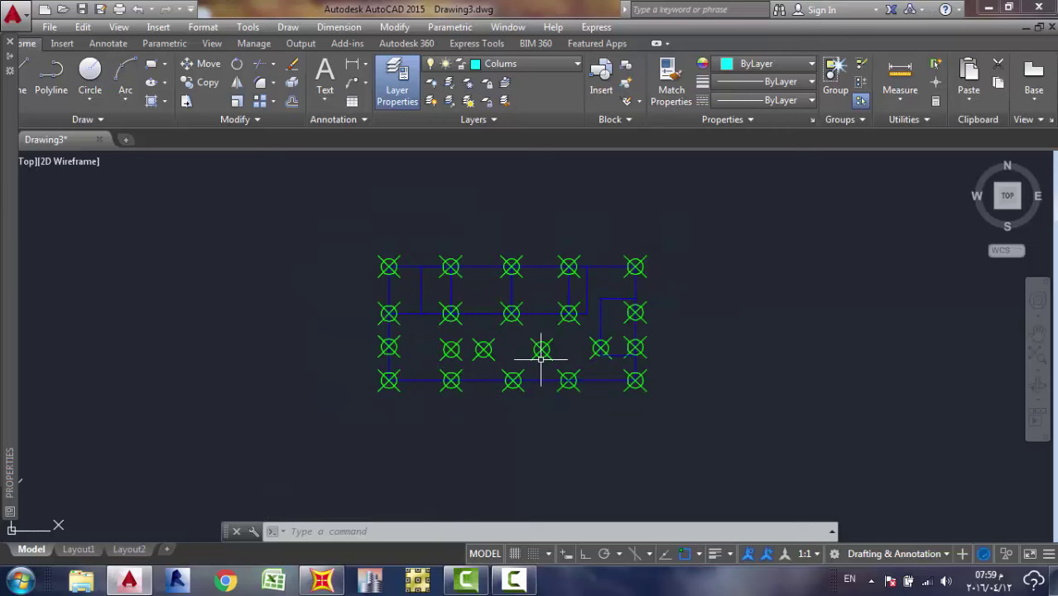
type("re")
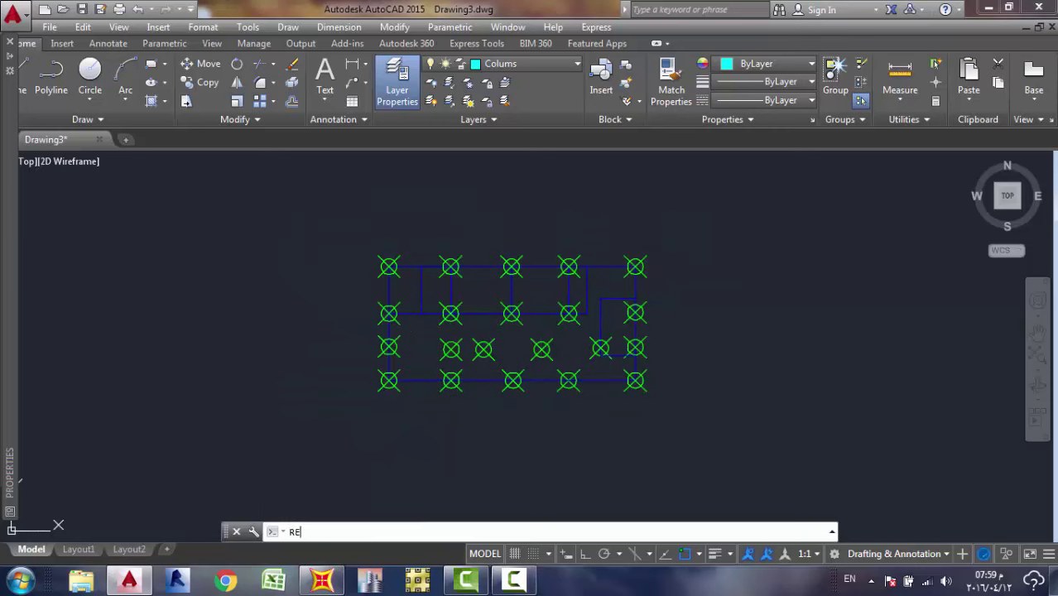
key("Return")
scroll(504, 360, "up", 6)
scroll(508, 356, "down", 10)
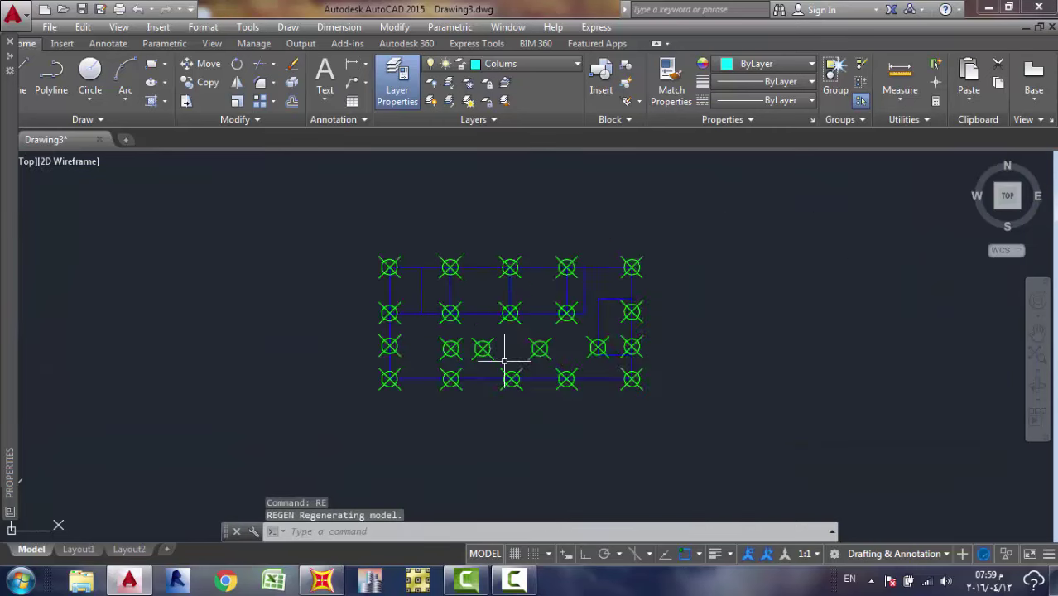
scroll(463, 352, "up", 2)
scroll(390, 331, "up", 6)
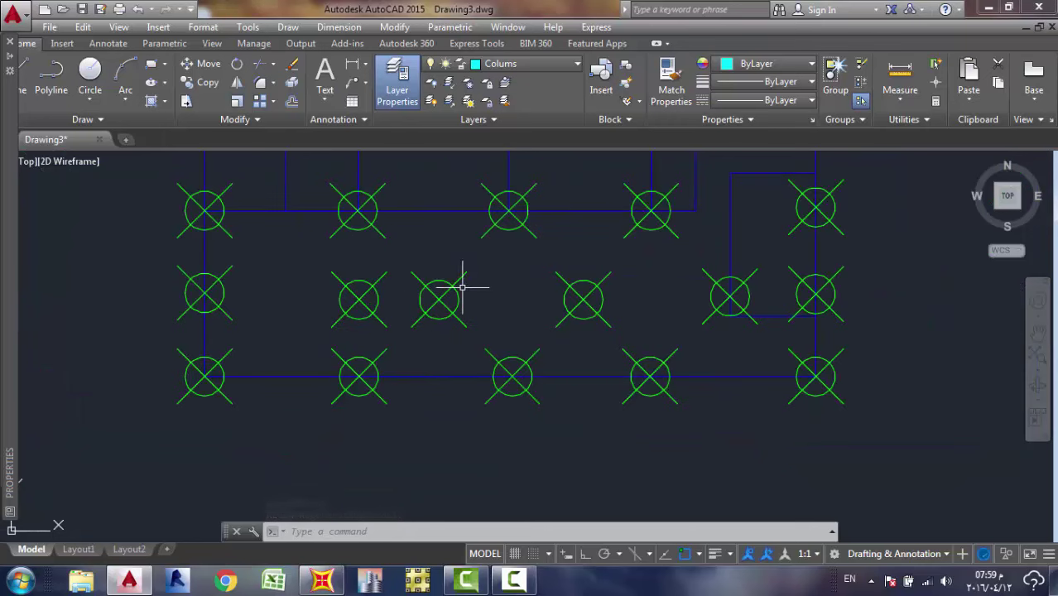
mouse_move(460, 287)
middle_mouse_down()
mouse_move(371, 357)
mouse_move(454, 380)
mouse_move(441, 315)
middle_mouse_up()
scroll(455, 381, "down", 2)
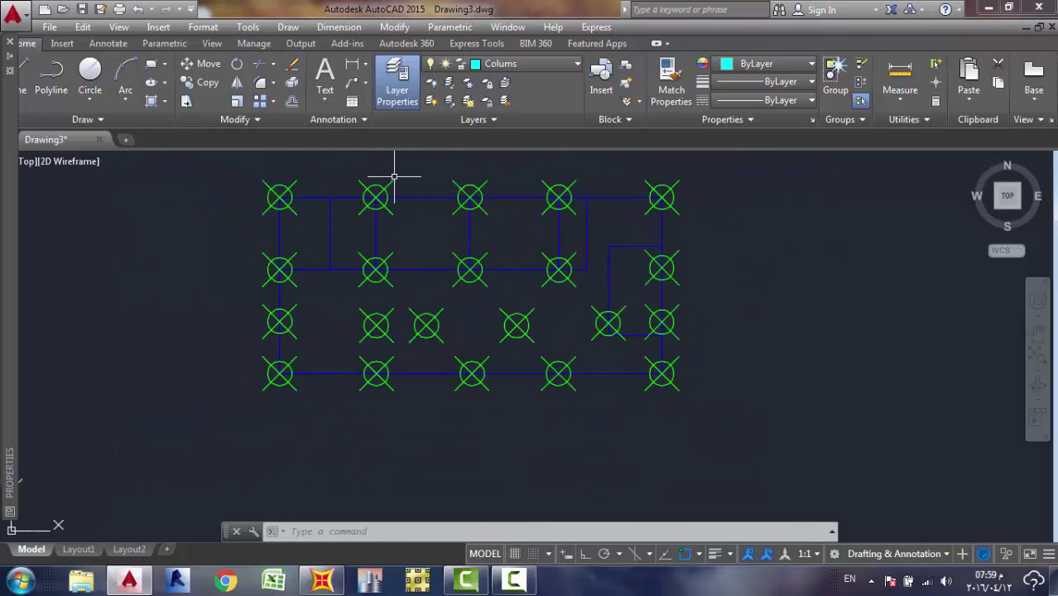
Check the layer of the middle joint point in the upper row, clear the selection and keep Colums as the current layer.
left_click(472, 184)
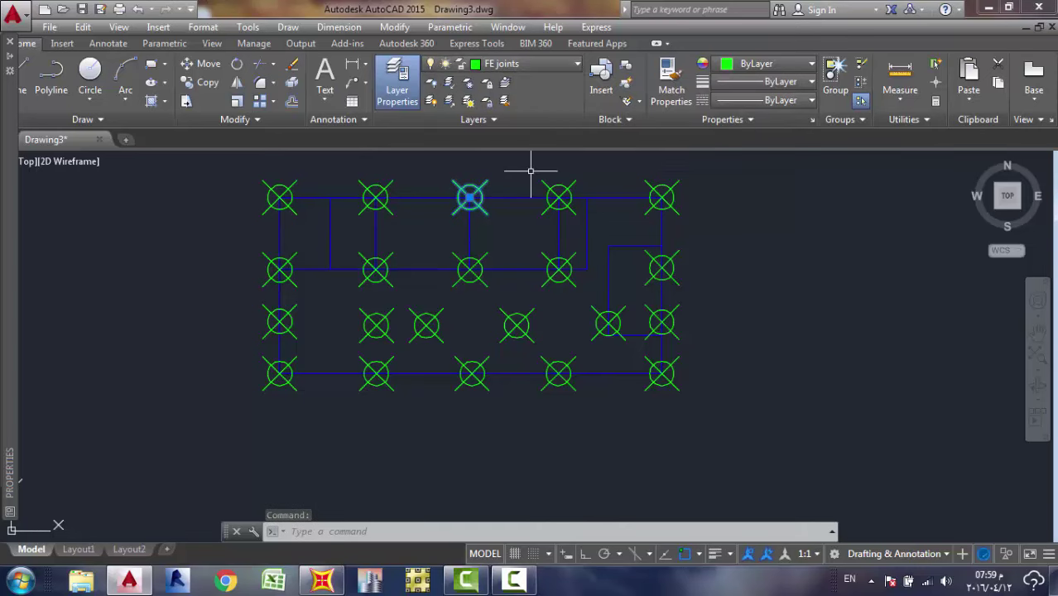
key("Escape")
left_click(518, 70)
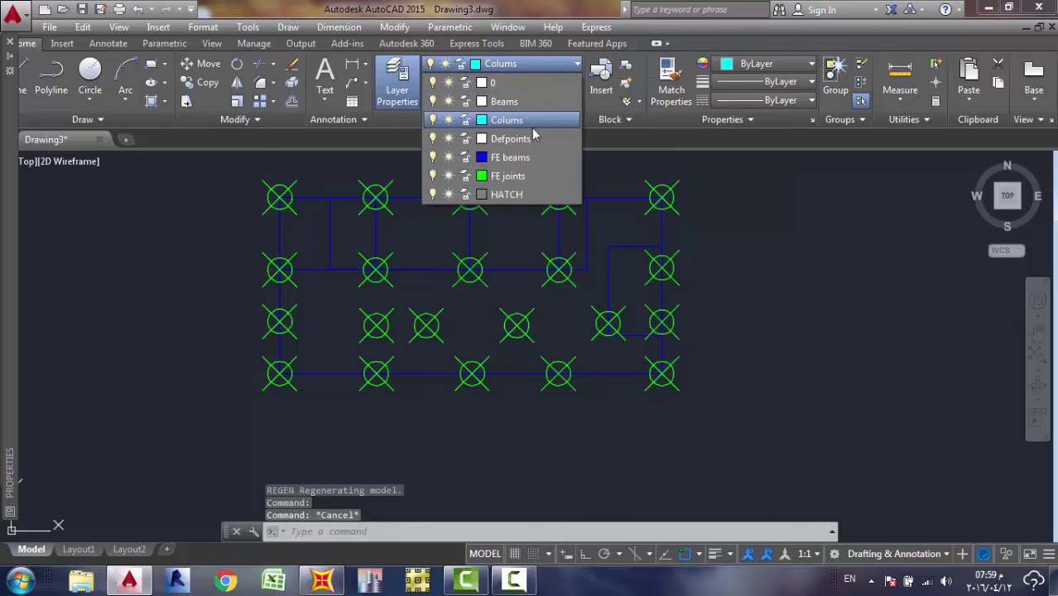
left_click(530, 120)
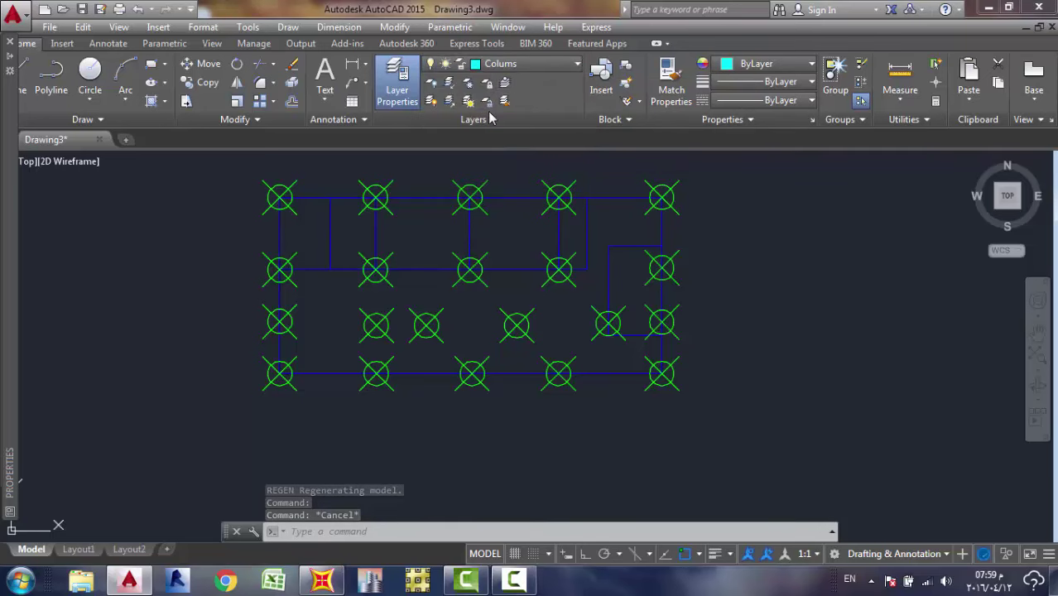
Turn off the FE joints layer with LAYOFF, using the middle joint point in the upper row, and end the command.
scroll(482, 179, "up", 2)
type("la")
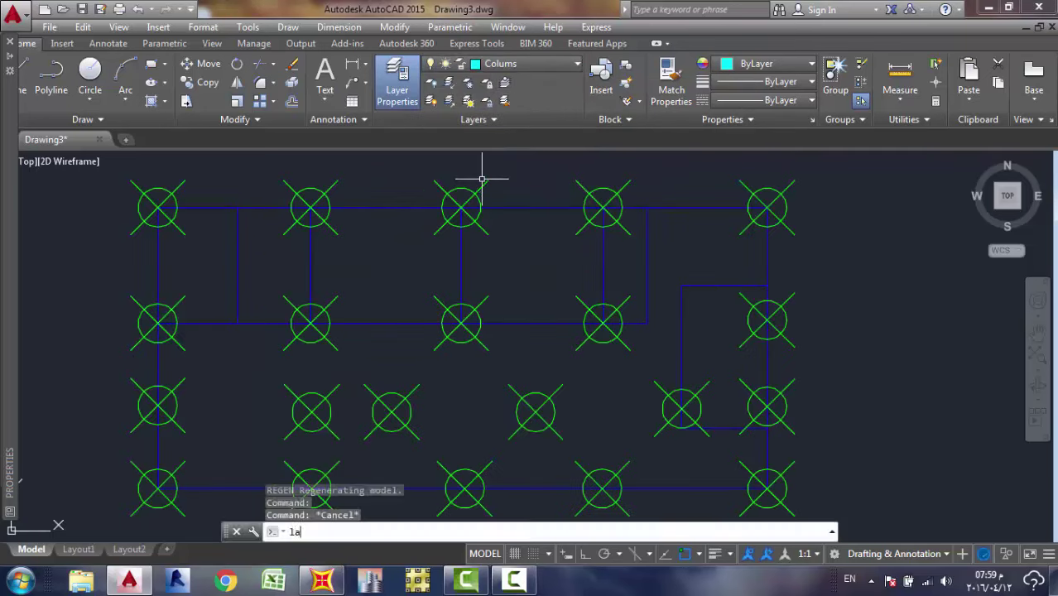
type("yo")
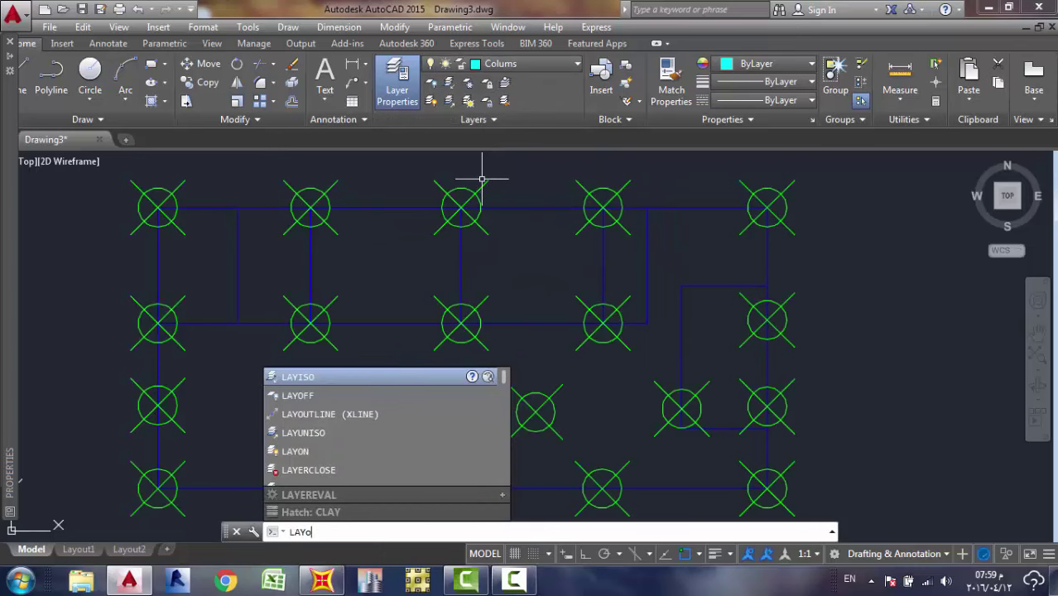
type("f")
key("Return")
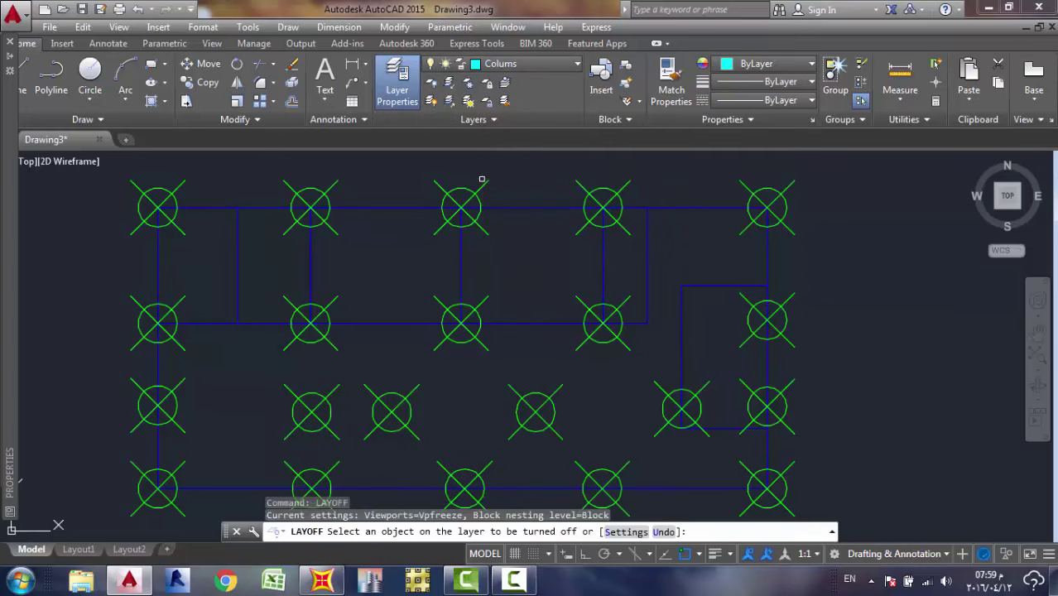
left_click(453, 191)
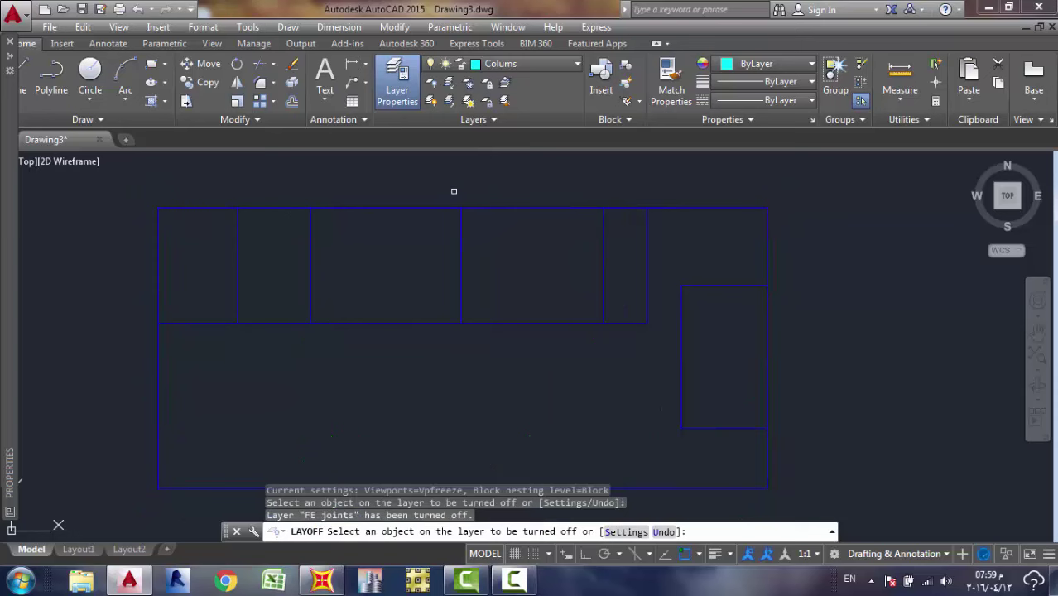
key("Escape")
Modify the ISO-25 dimension style to use an overall scale of 0.2 for its dimension features.
scroll(468, 188, "down", 3)
middle_click_drag(480, 185, 396, 181)
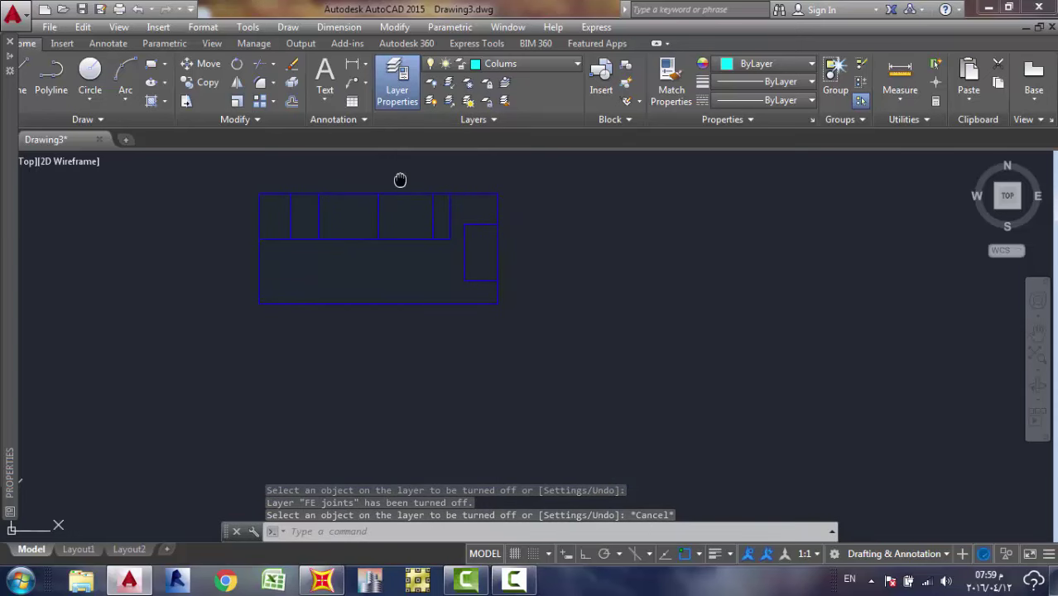
middle_click_drag(402, 180, 384, 248)
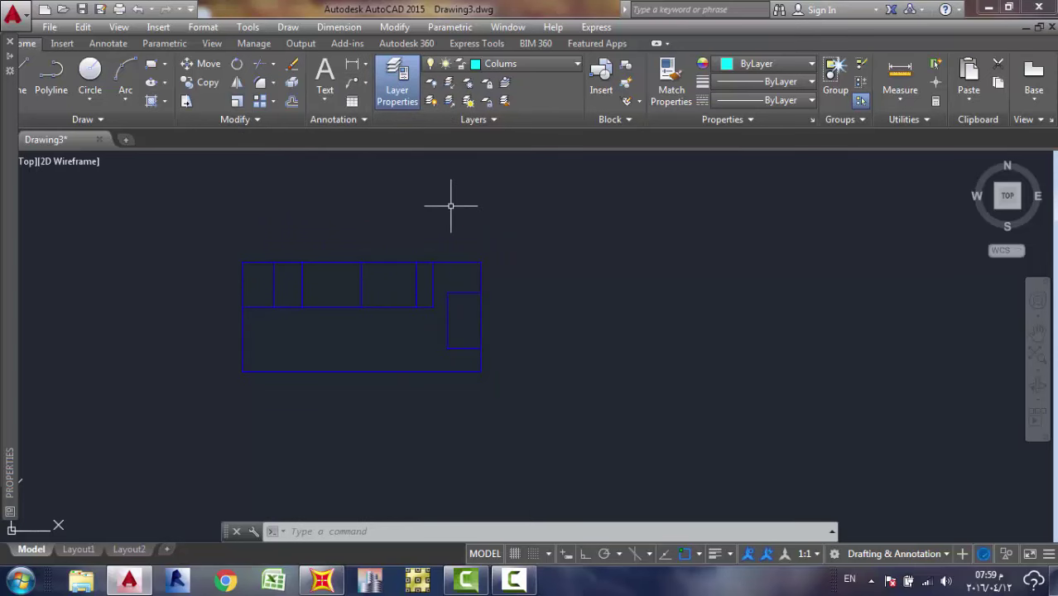
type("di")
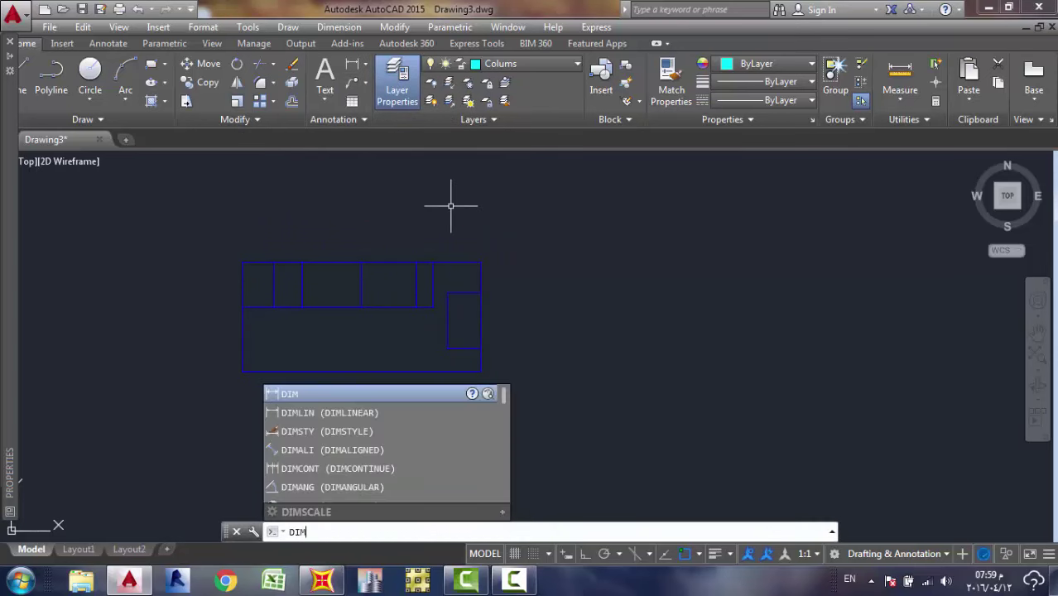
type("m")
key("Down")
key("Down")
key("Return")
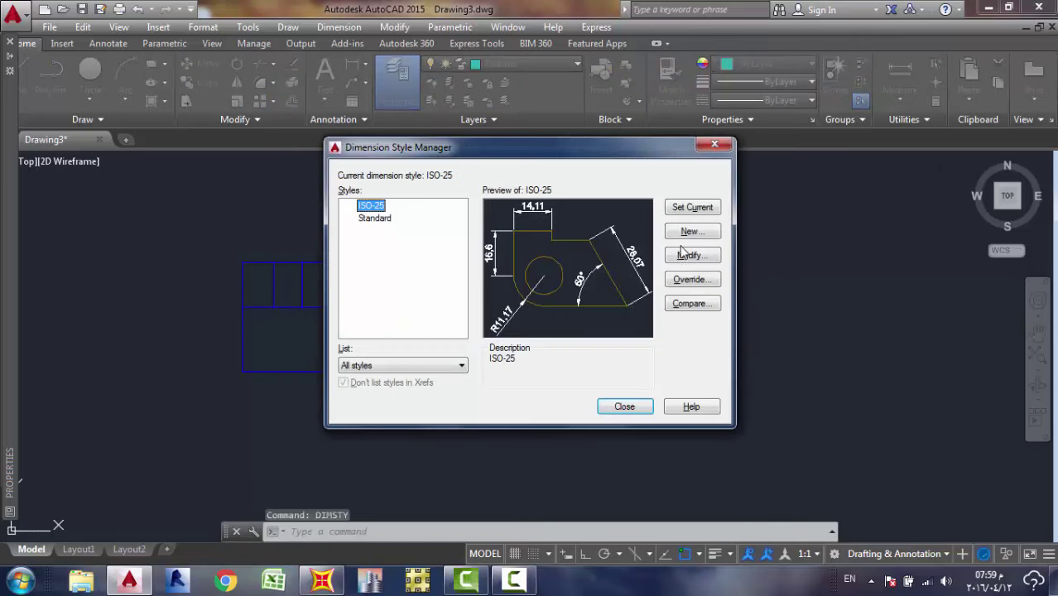
left_click(688, 256)
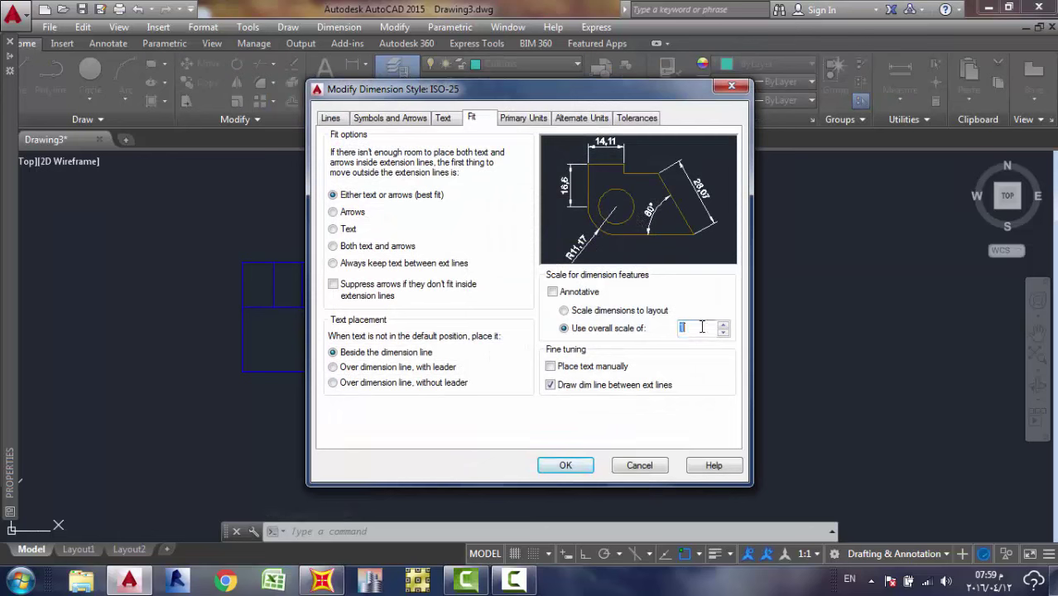
type("2")
left_click(566, 465)
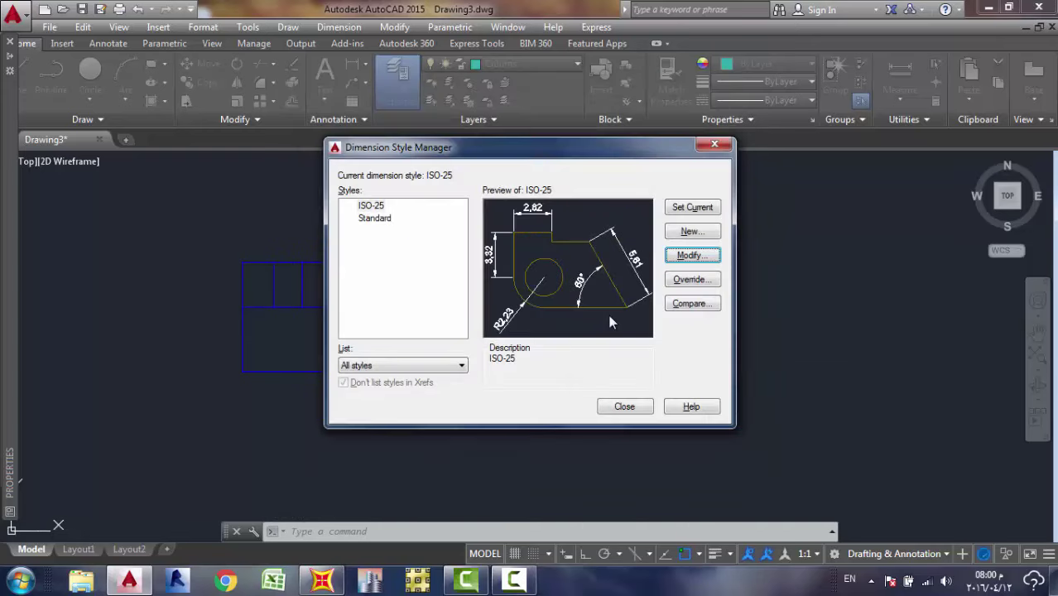
left_click(625, 407)
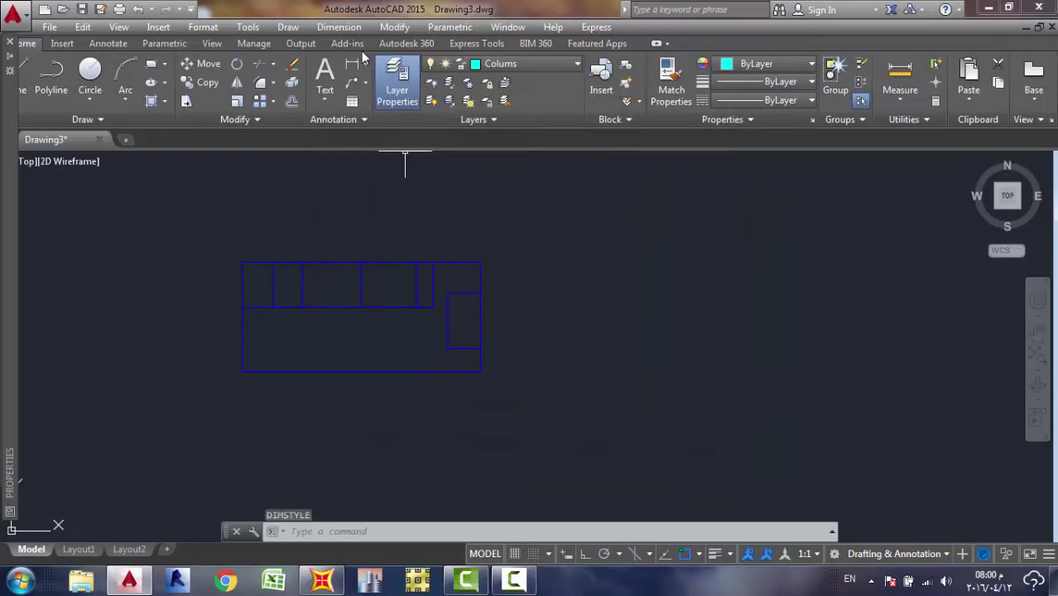
Add a horizontal linear dimension between the plan's two lower corners, placed well below the bottom edge.
left_click(353, 65)
scroll(273, 359, "up", 6)
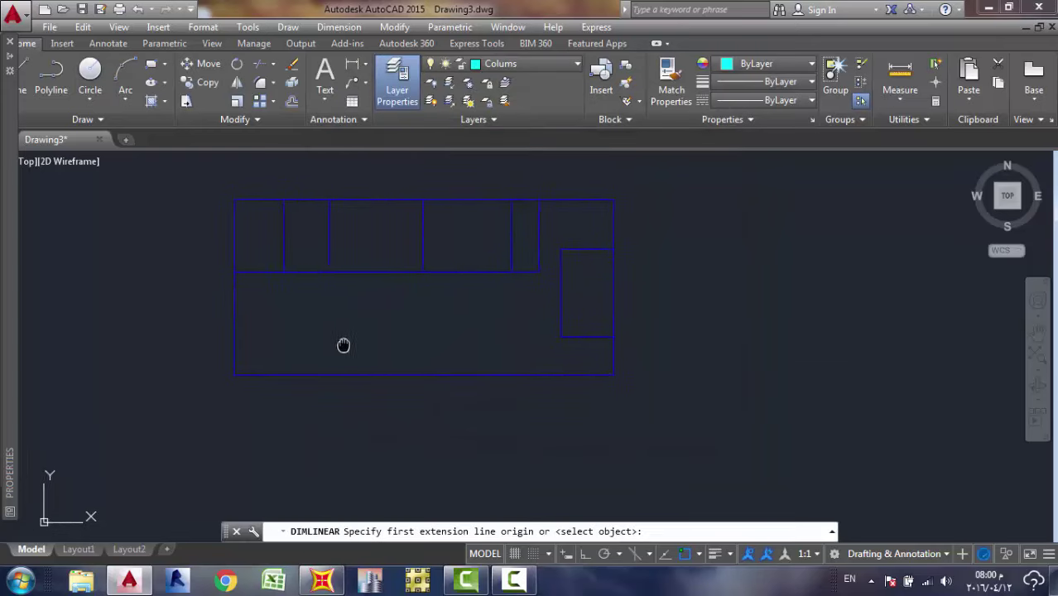
left_click(155, 406)
scroll(482, 407, "down", 8)
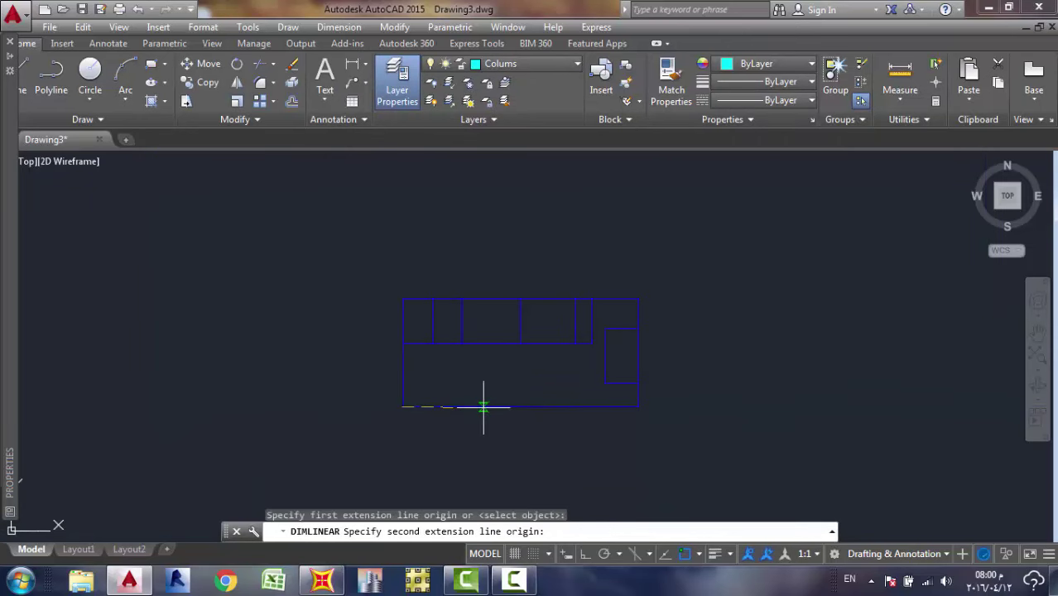
scroll(534, 402, "up", 8)
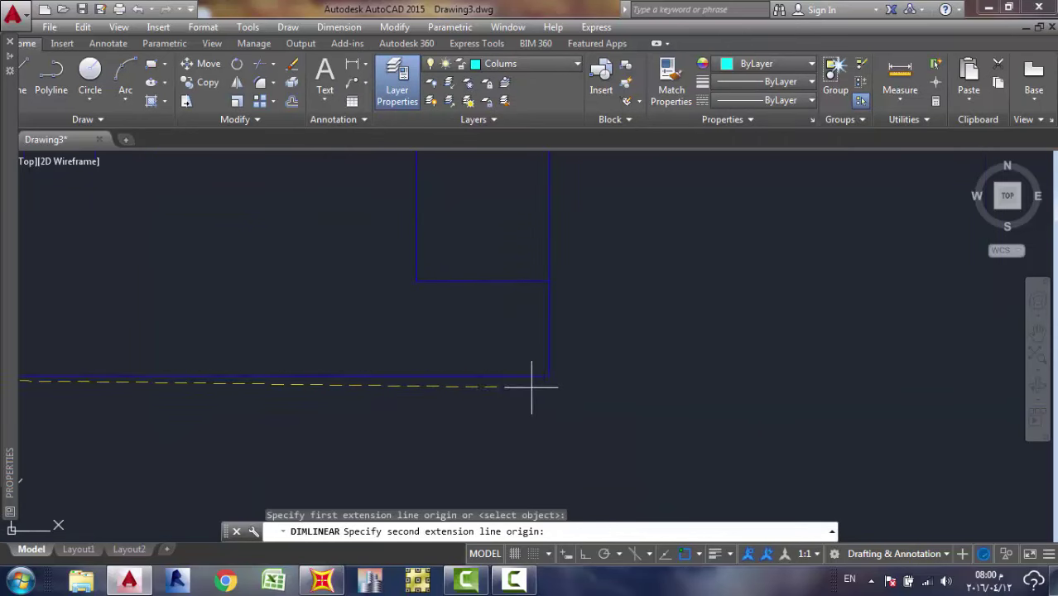
left_click(549, 376)
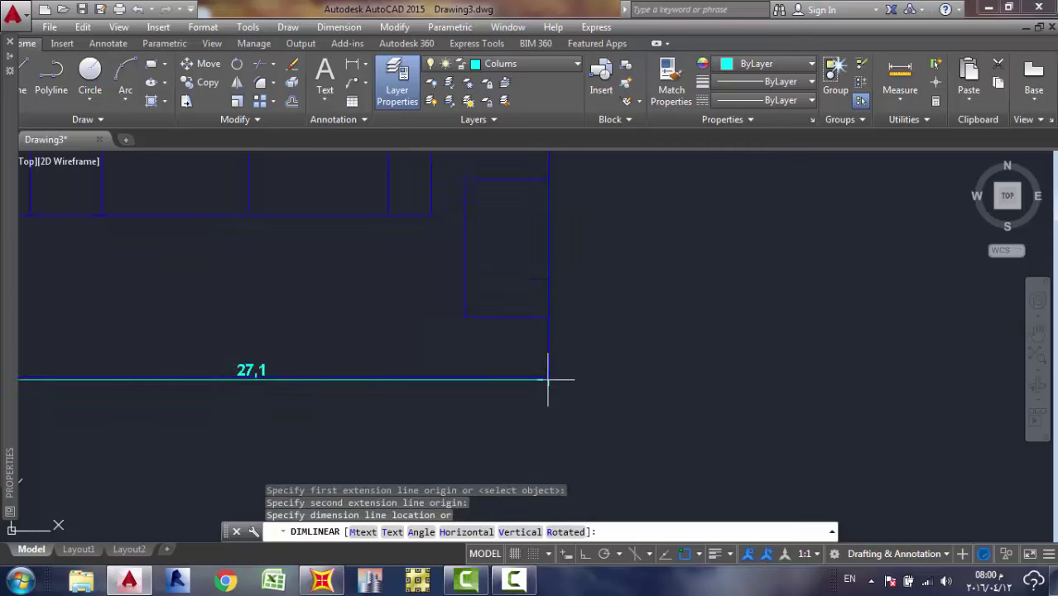
scroll(549, 376, "down", 6)
left_click(546, 452)
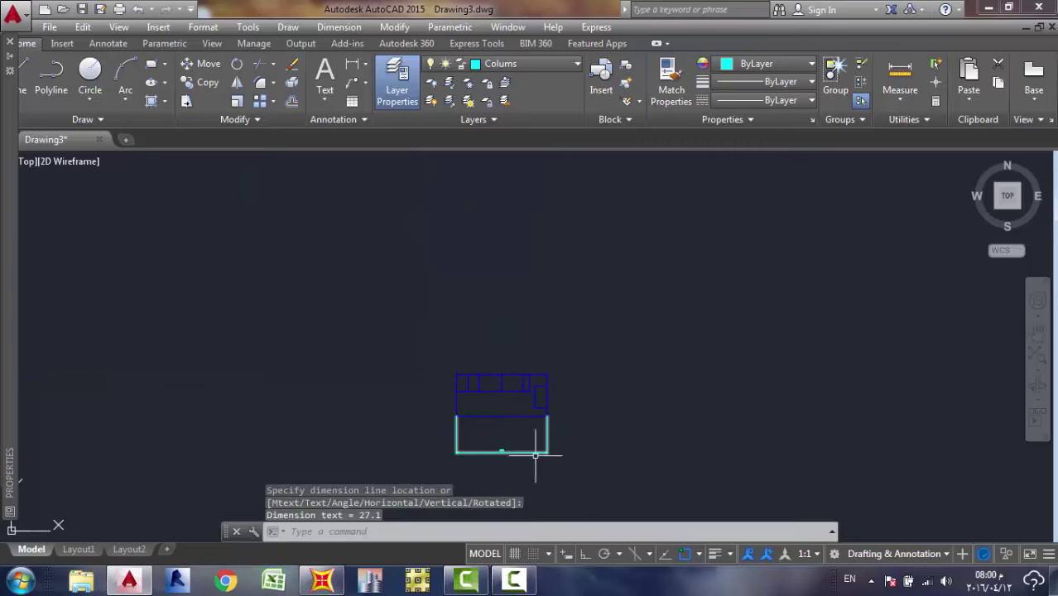
scroll(530, 422, "up", 5)
scroll(539, 410, "down", 4)
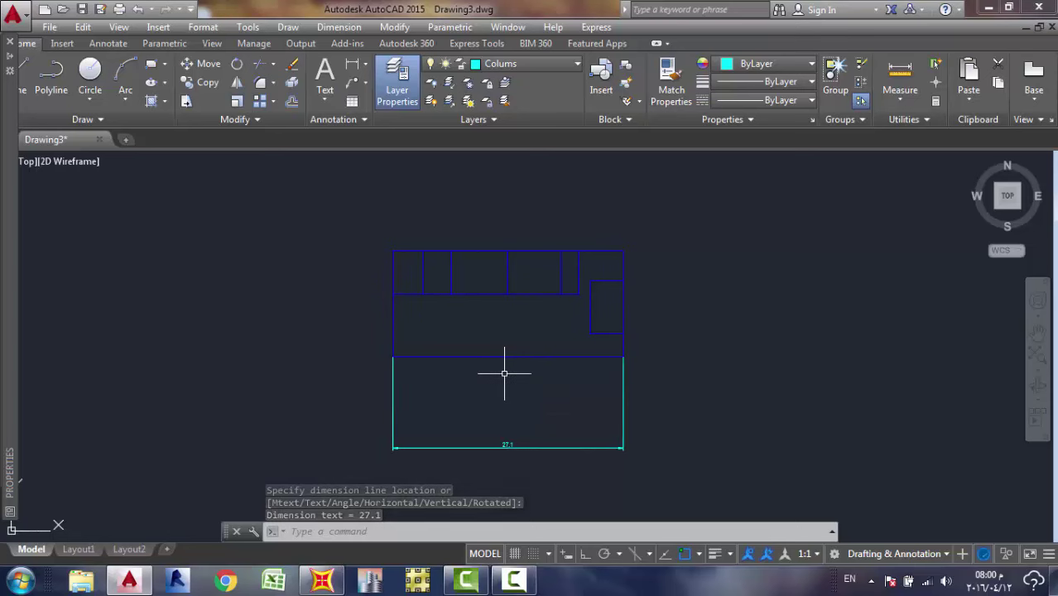
Try a line along the full height of the plan's left edge and delete it.
type("l")
key("Return")
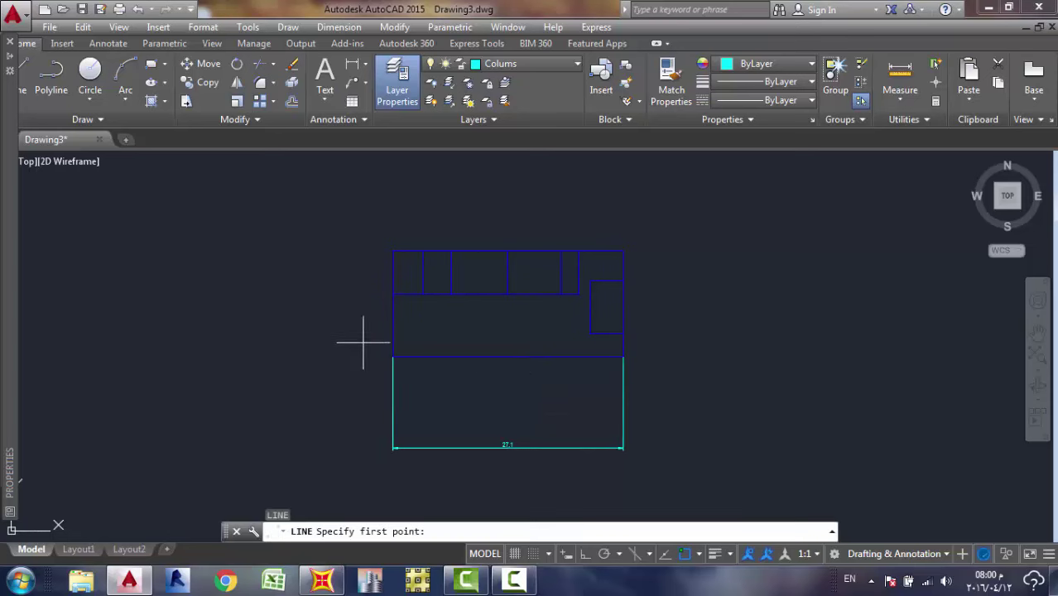
left_click(393, 357)
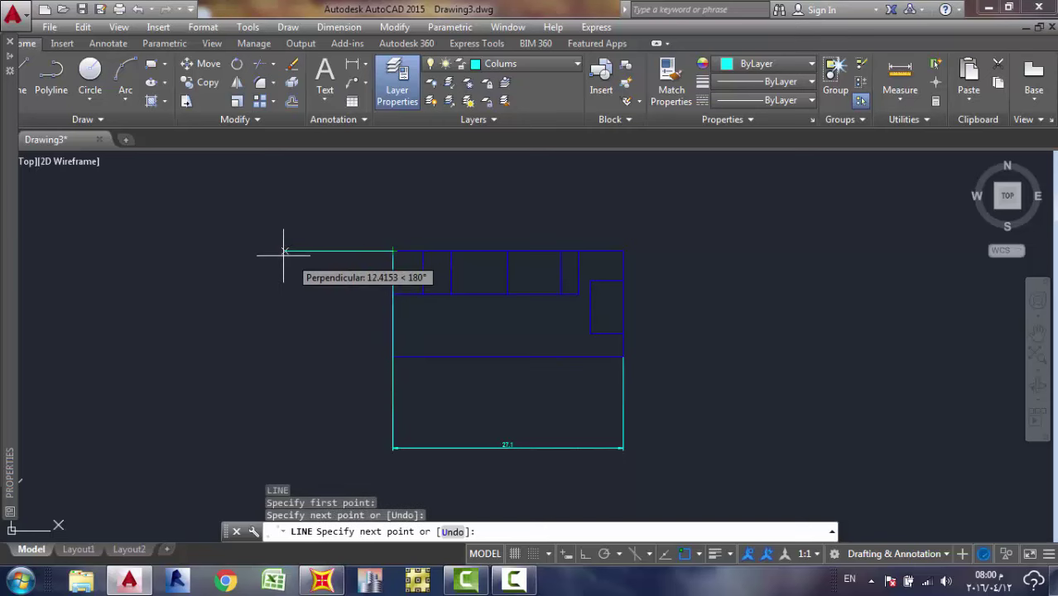
key("Escape")
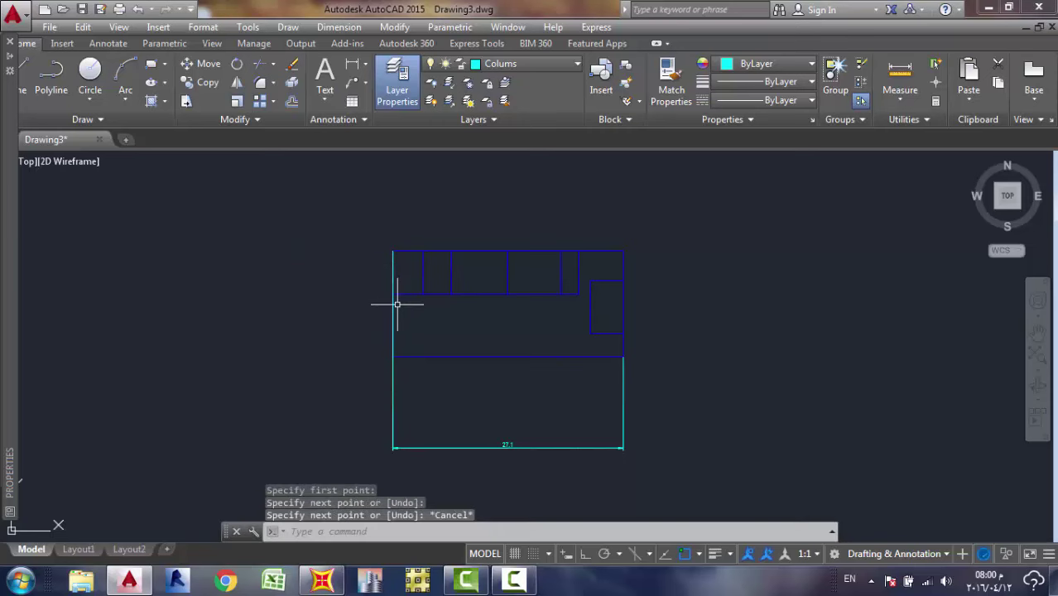
left_click(393, 304)
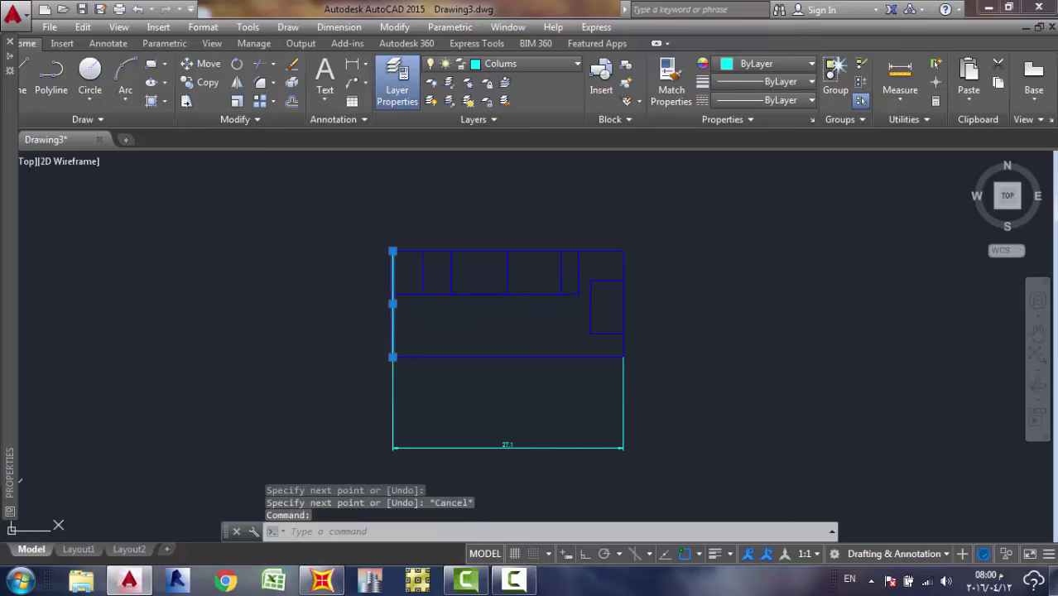
key("Delete")
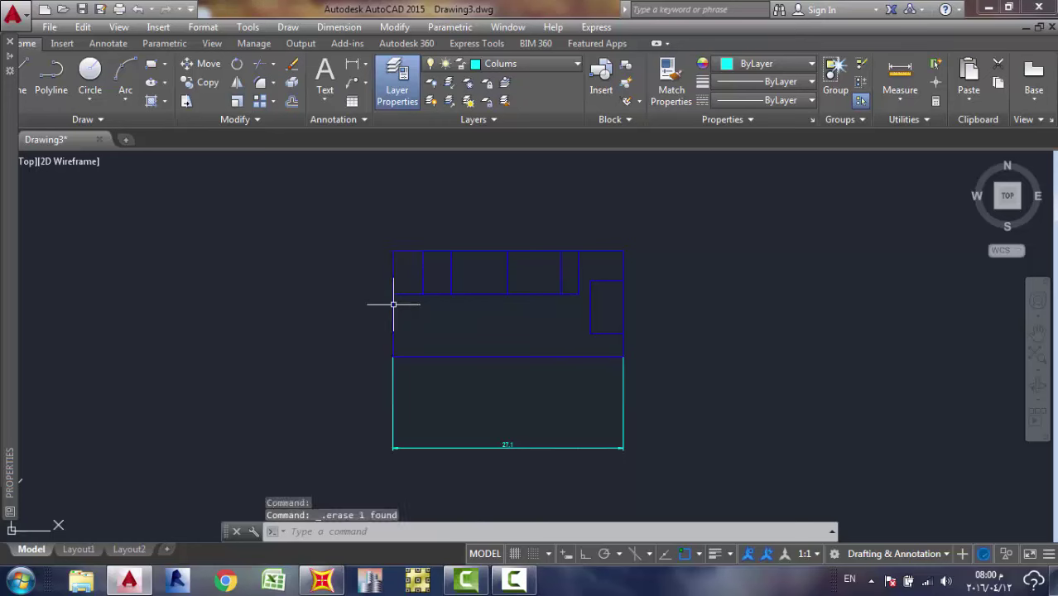
Add a vertical linear dimension for the plan's full left edge, placed to the left of the outline.
left_click(350, 67)
scroll(392, 346, "up", 5)
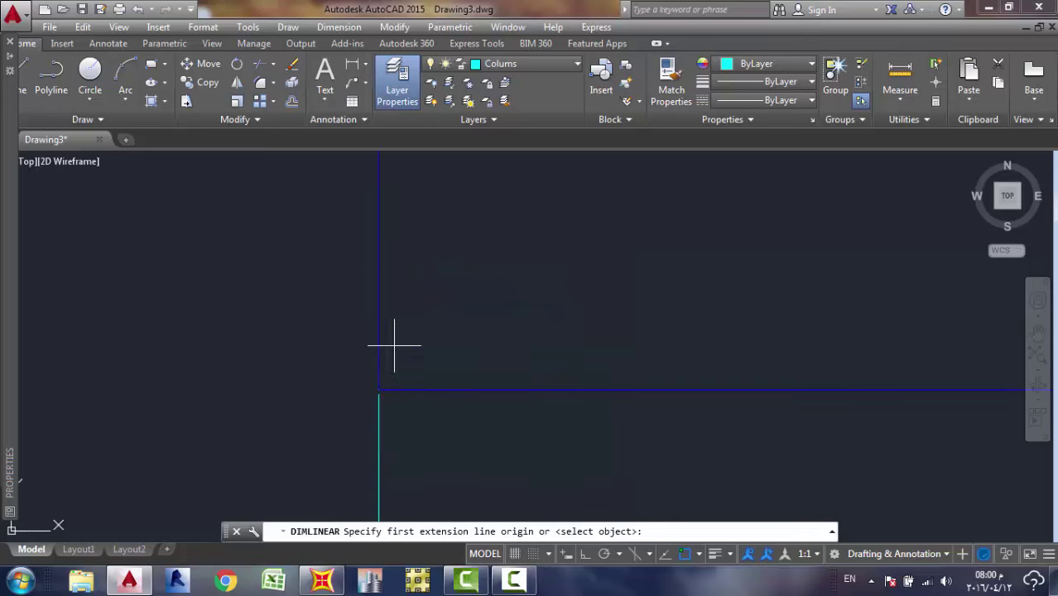
left_click(378, 389)
scroll(378, 332, "down", 3)
scroll(377, 319, "up", 3)
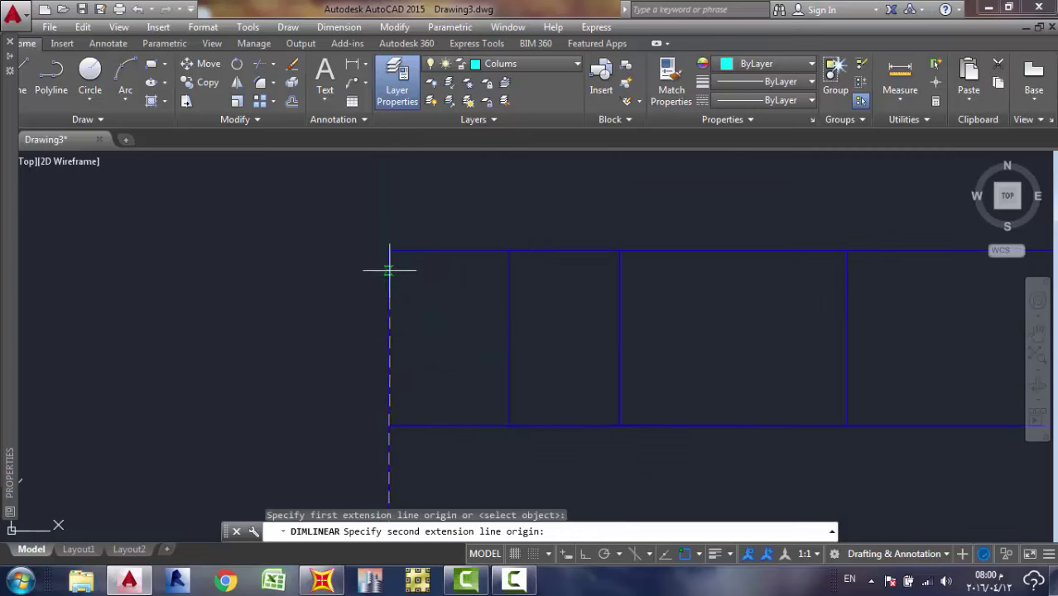
left_click(388, 250)
left_click(196, 267)
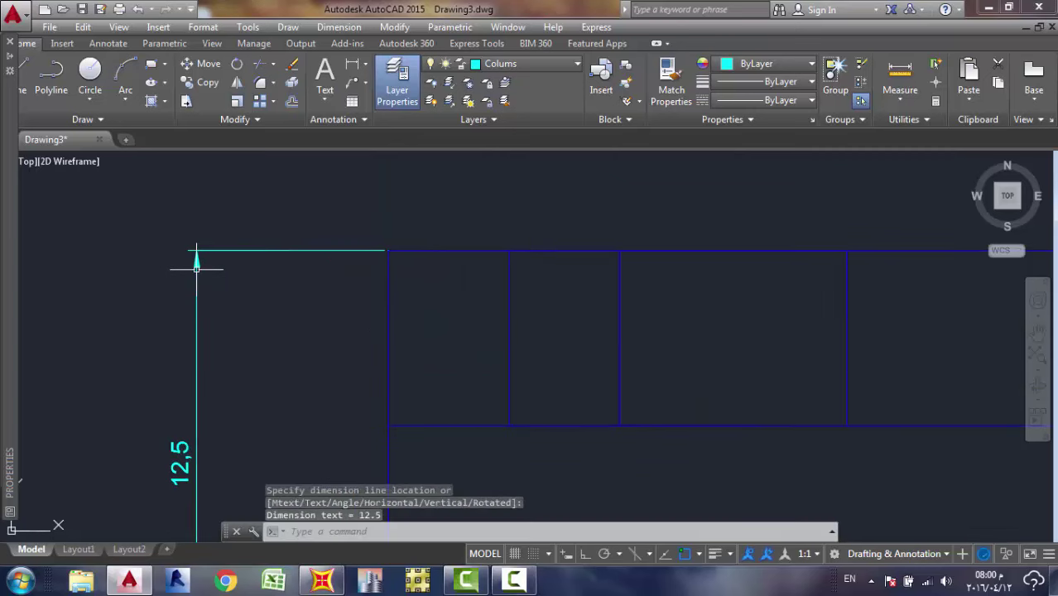
key("Escape")
scroll(272, 288, "down", 5)
scroll(290, 294, "up", 5)
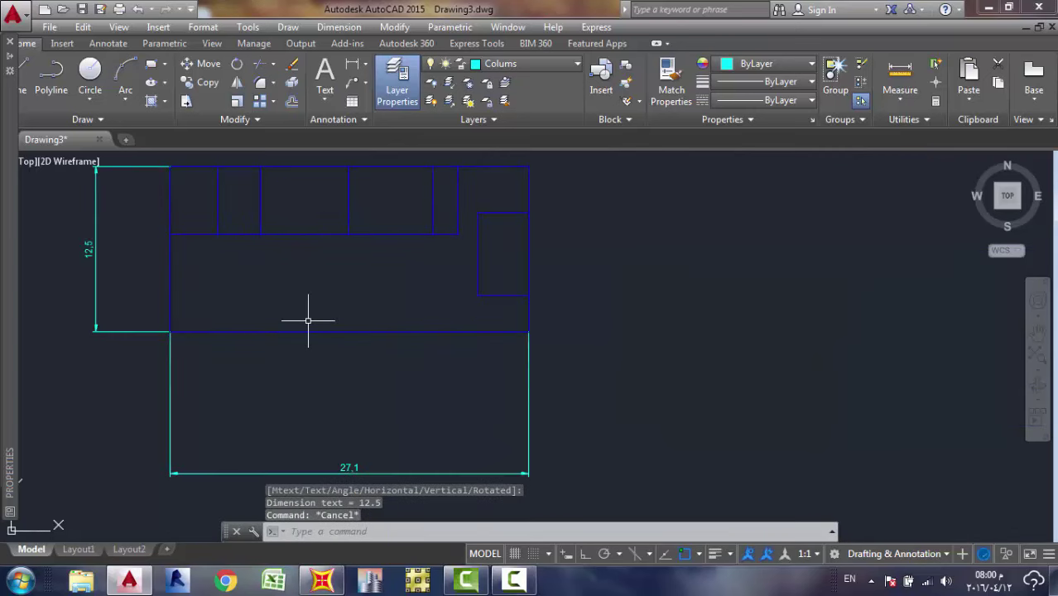
scroll(308, 321, "down", 4)
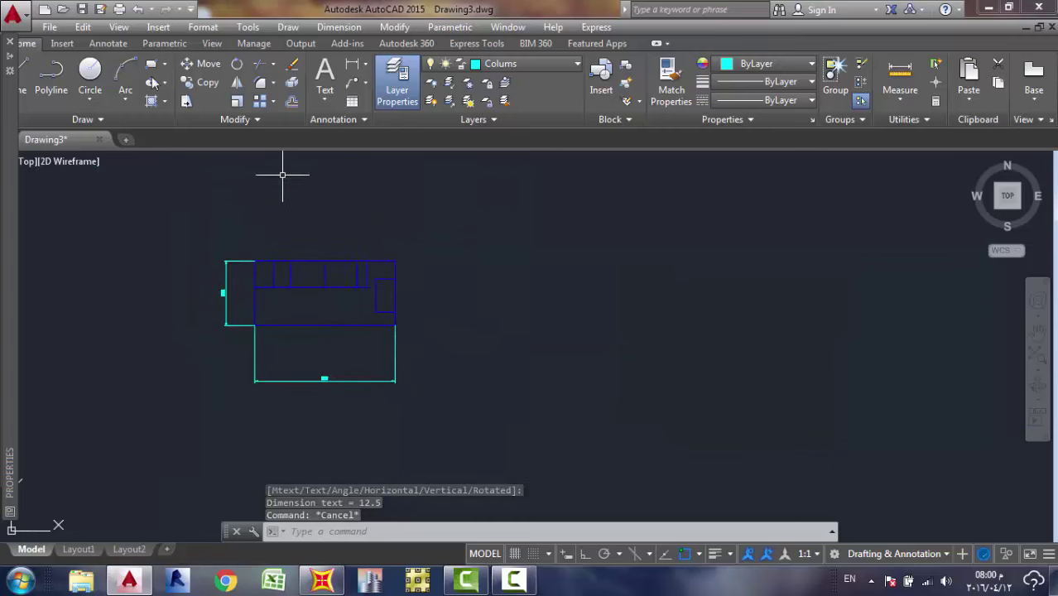
left_click(152, 65)
scroll(408, 305, "down", 3)
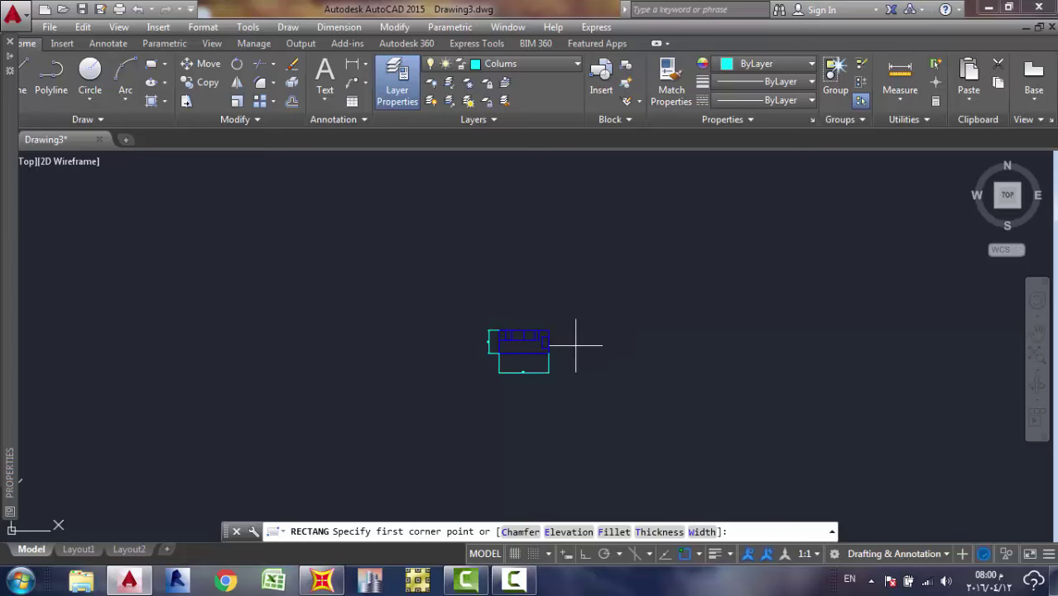
scroll(575, 345, "up", 5)
scroll(576, 345, "down", 8)
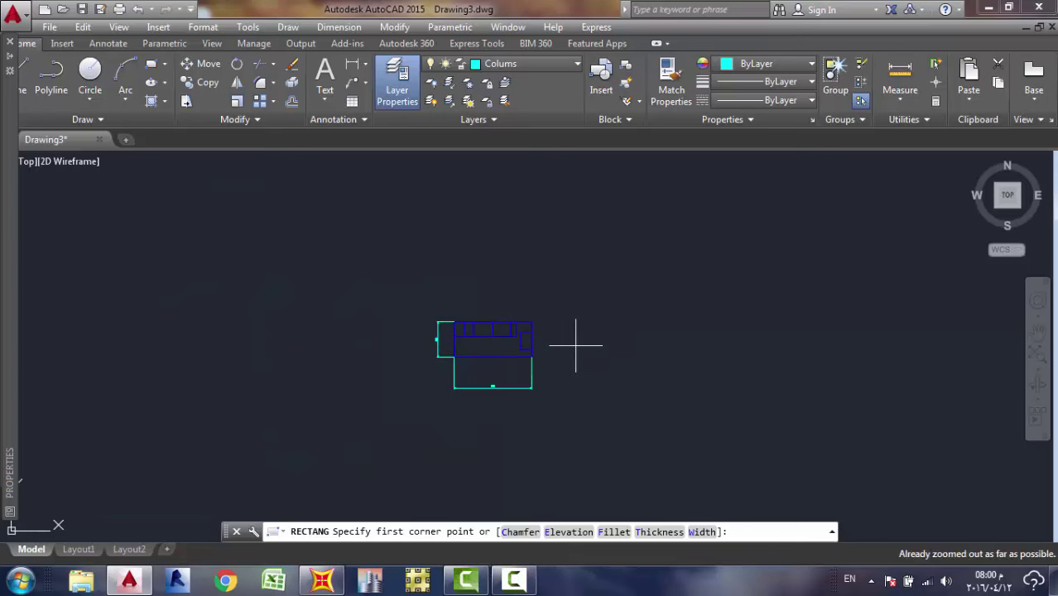
type("re")
key("Escape")
key("Escape")
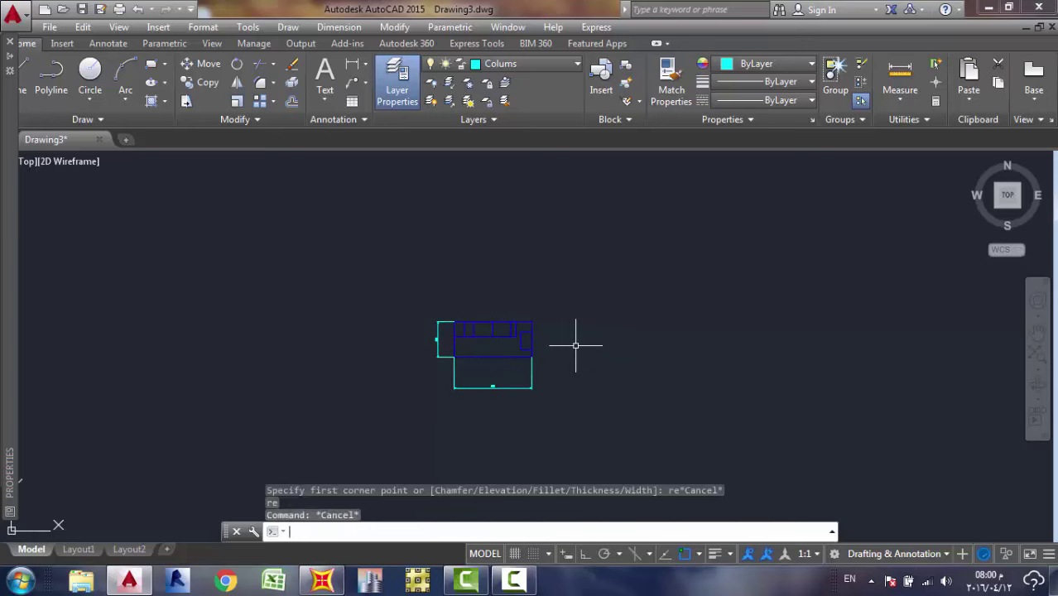
Regenerate the model so the view can zoom out further, leaving free space to the right of the plan.
type("re")
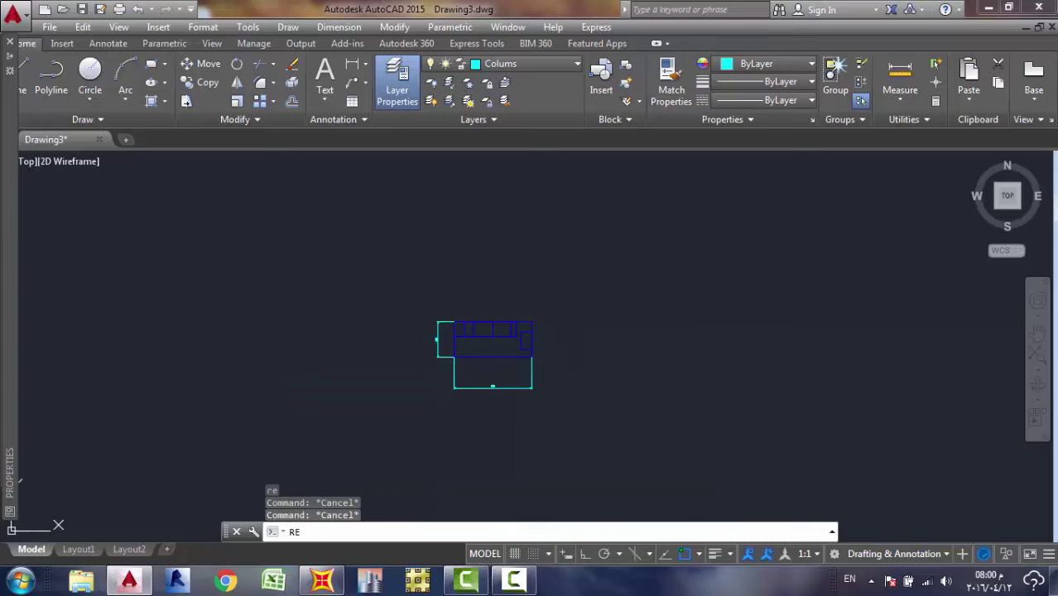
key("Return")
scroll(575, 345, "down", 3)
middle_click_drag(508, 344, 358, 342)
scroll(437, 350, "up", 3)
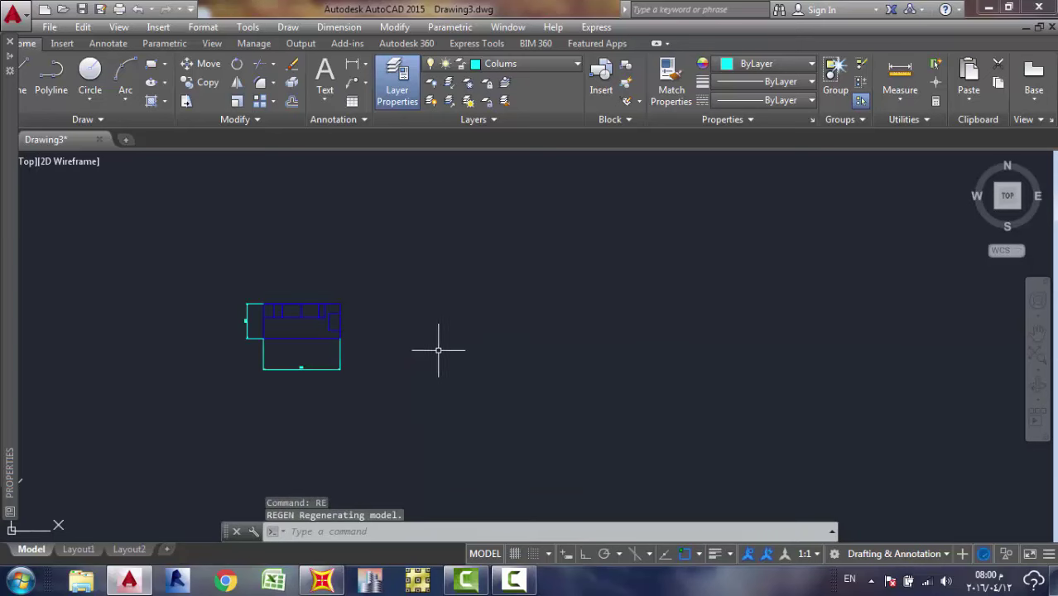
Draw a freehand rectangle in the empty space to the right of the plan, larger than the plan itself.
left_click(153, 64)
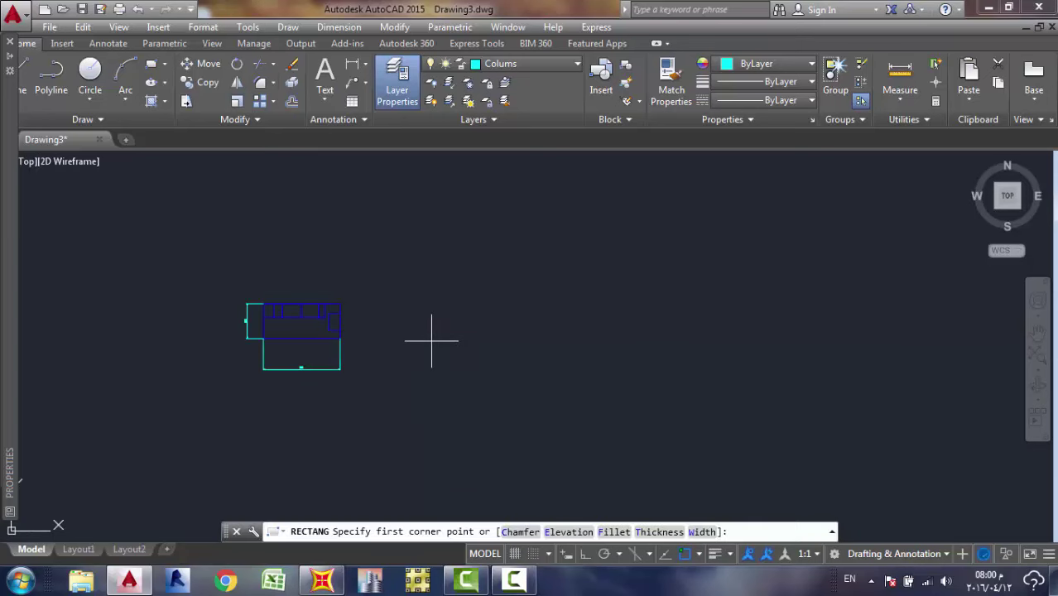
left_click(443, 329)
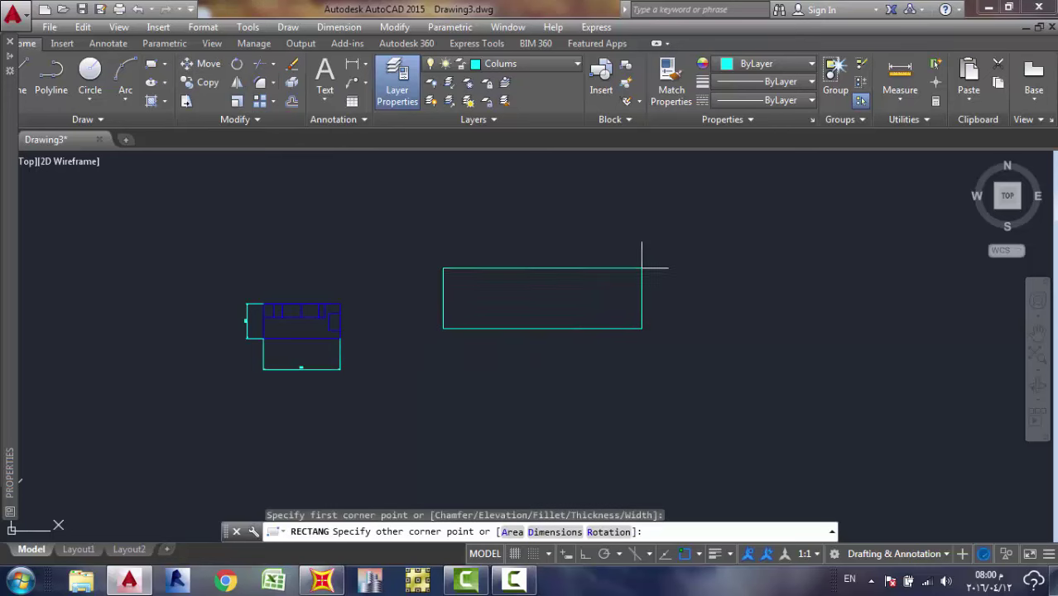
left_click(638, 243)
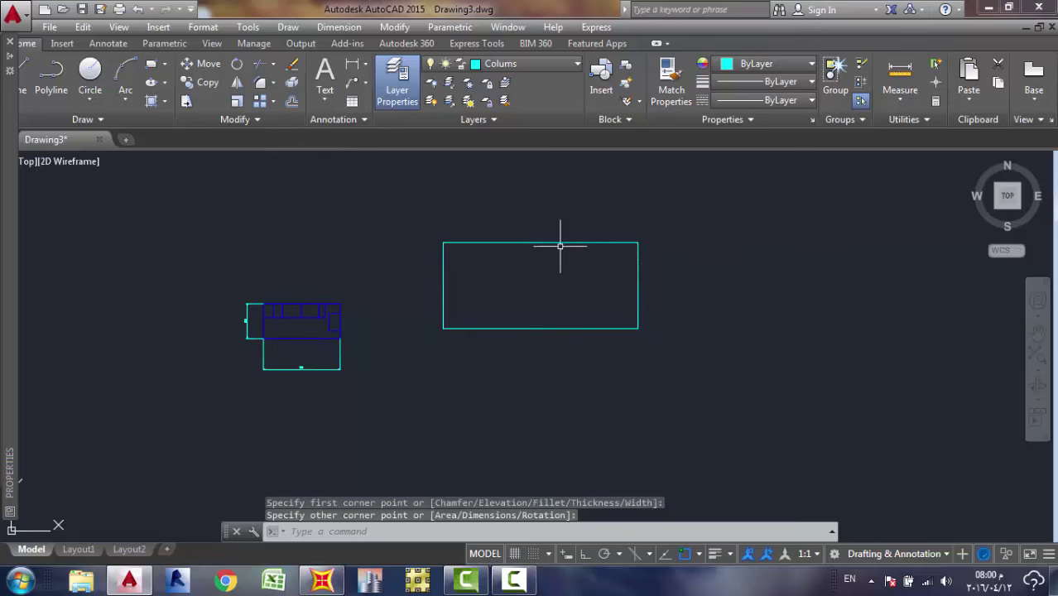
middle_click_drag(532, 247, 477, 279)
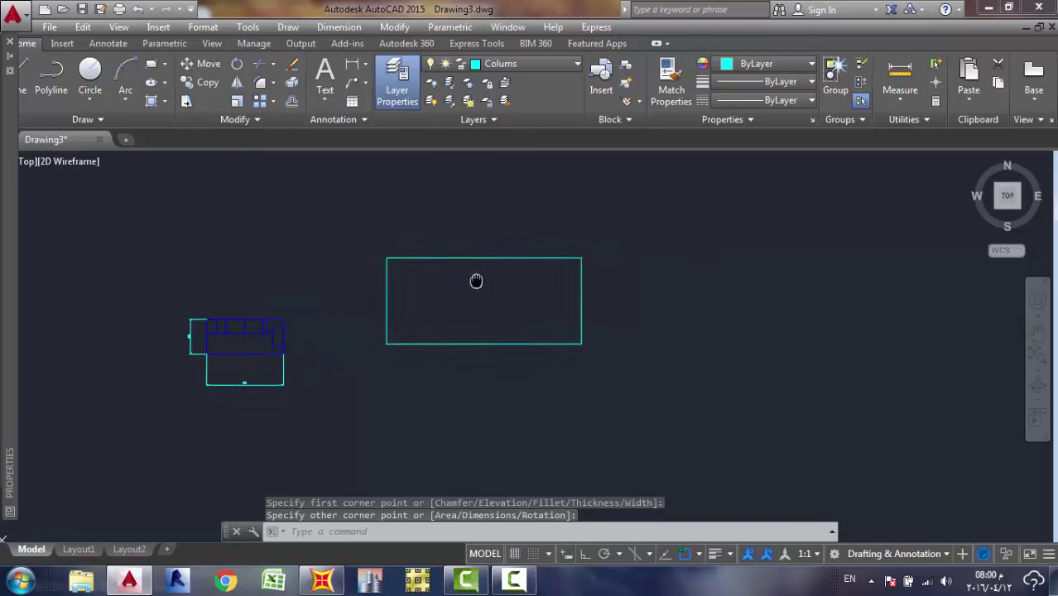
Delete the freehand rectangle and both overall dimensions, leaving only the plan's beam lines.
scroll(520, 255, "up", 4)
scroll(331, 410, "down", 6)
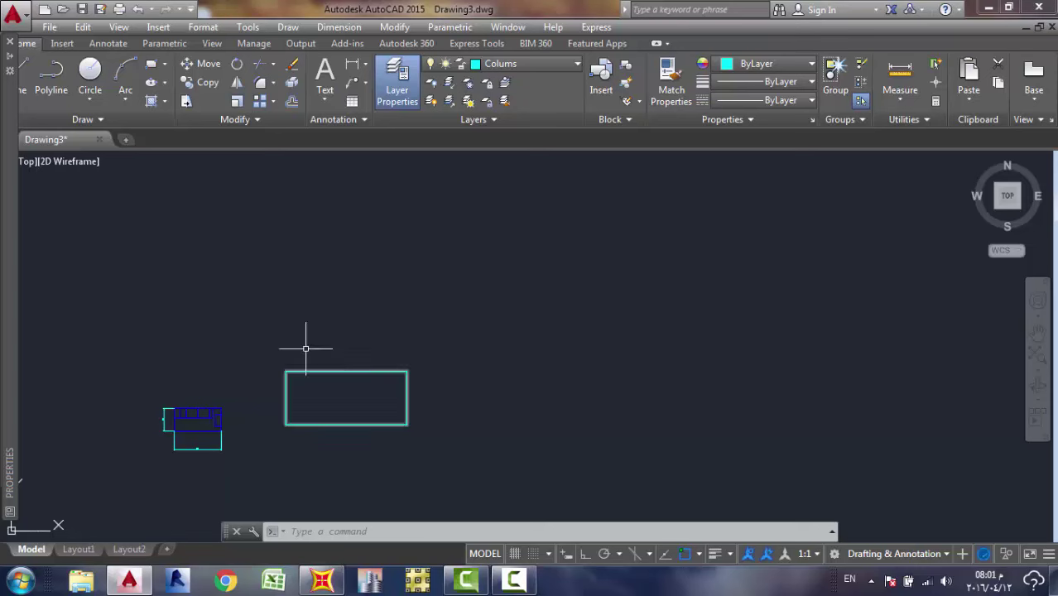
scroll(347, 359, "up", 4)
scroll(345, 362, "down", 4)
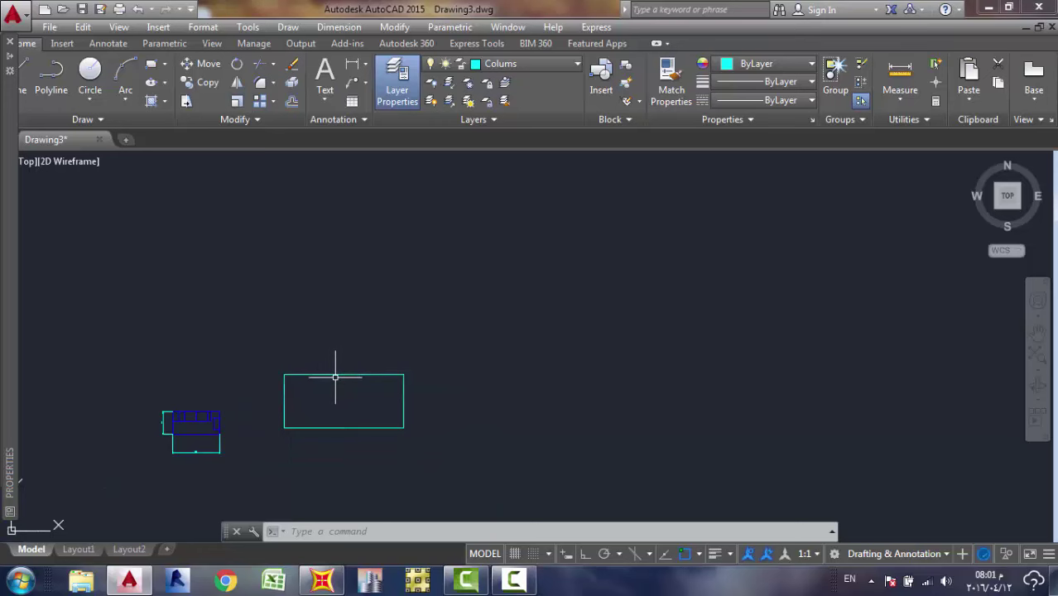
left_click(334, 378)
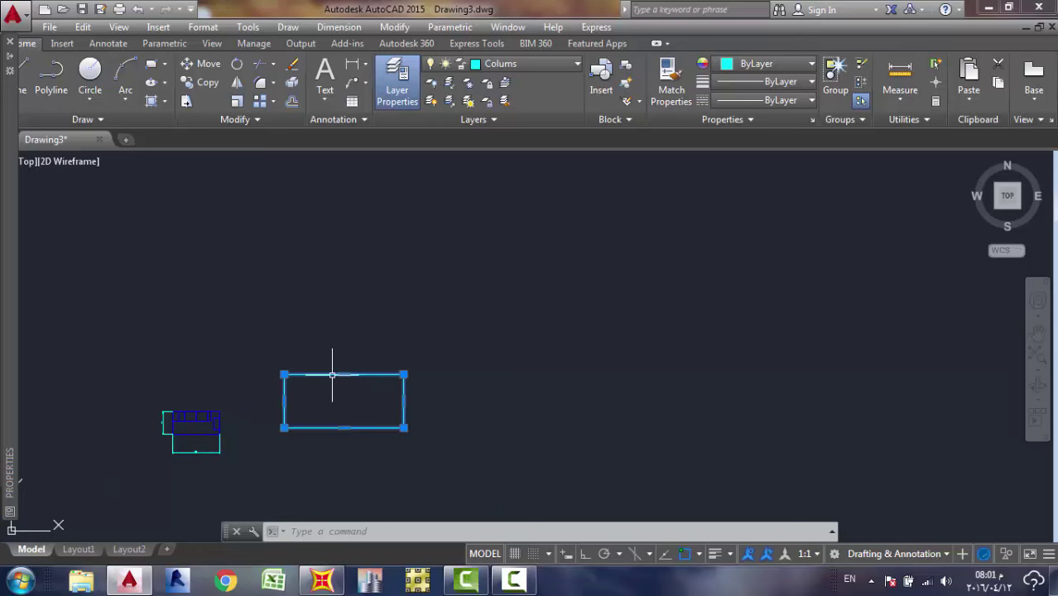
scroll(218, 448, "up", 4)
type("la")
key("Return")
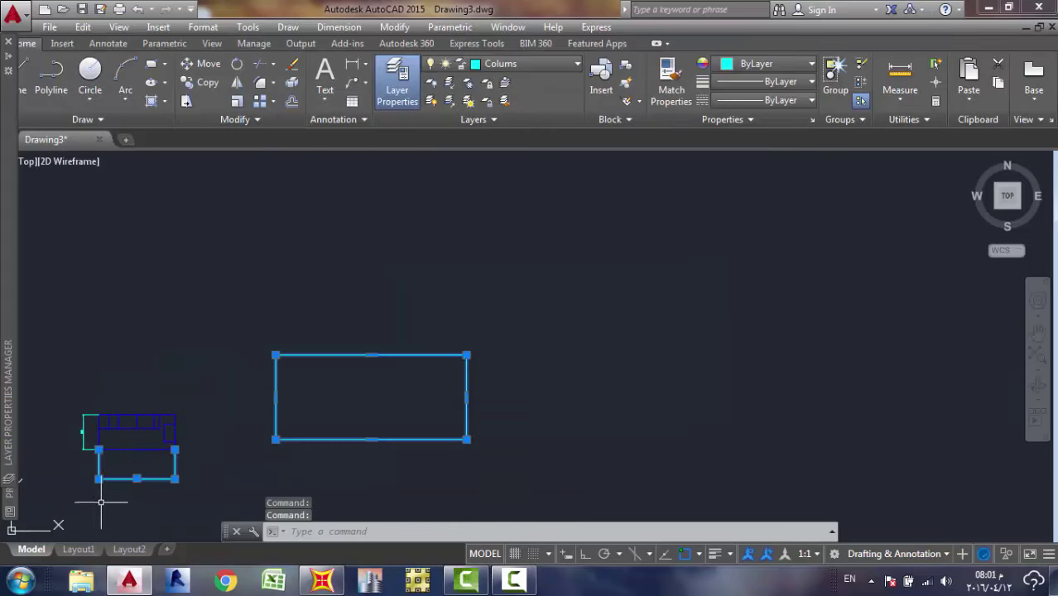
middle_click_drag(104, 447, 633, 384)
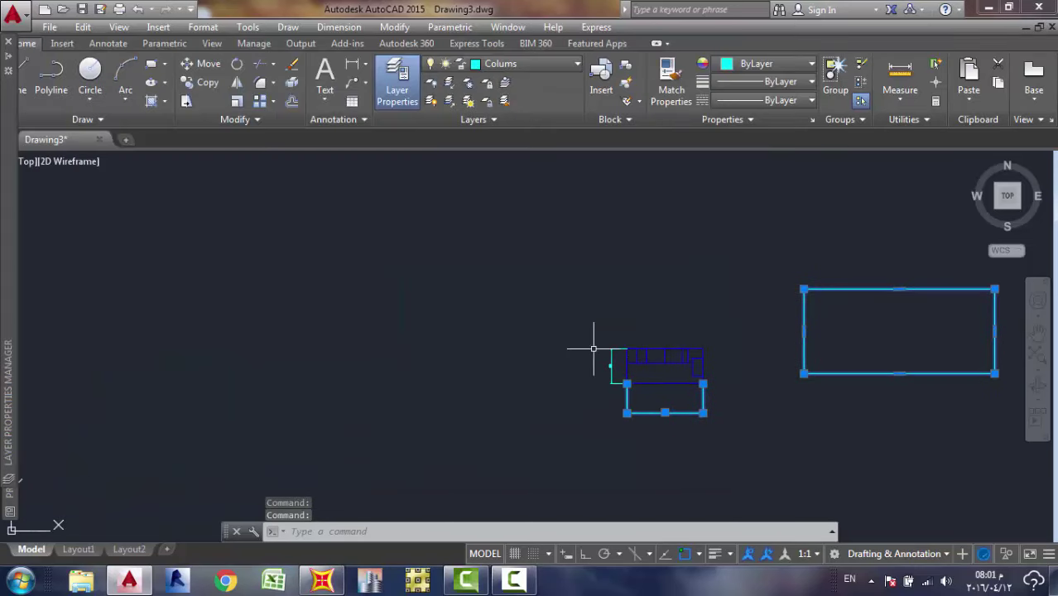
key("Delete")
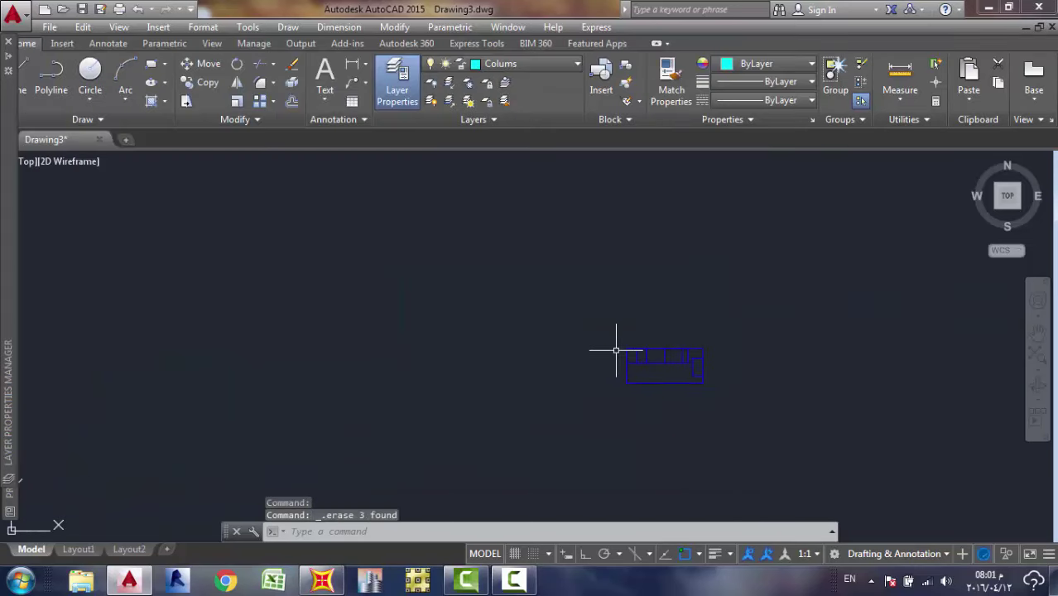
Create a new layer named Shells and set its color to red.
left_click(410, 86)
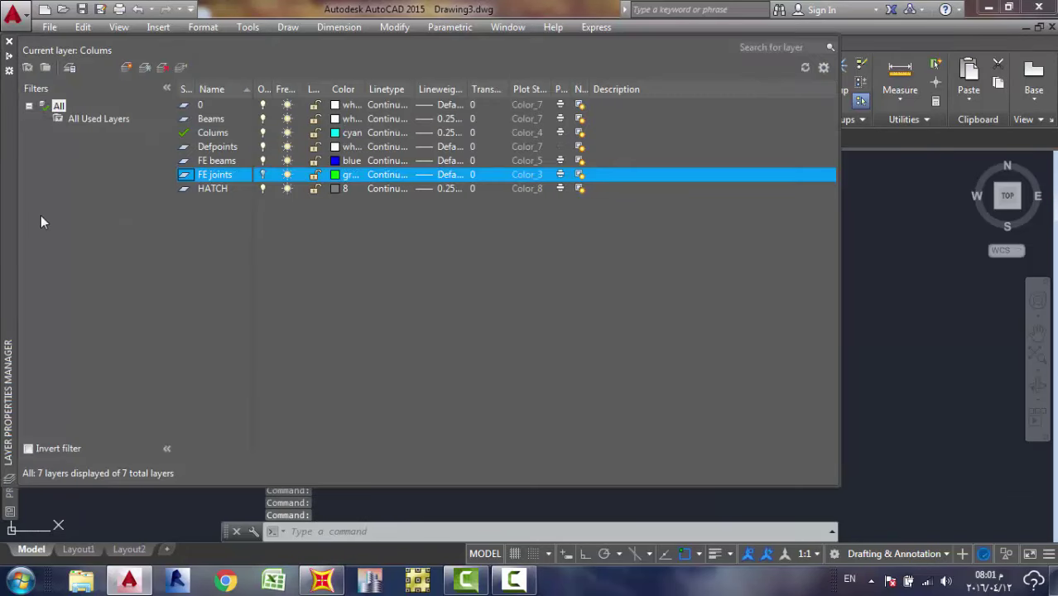
right_click(198, 238)
left_click(318, 232)
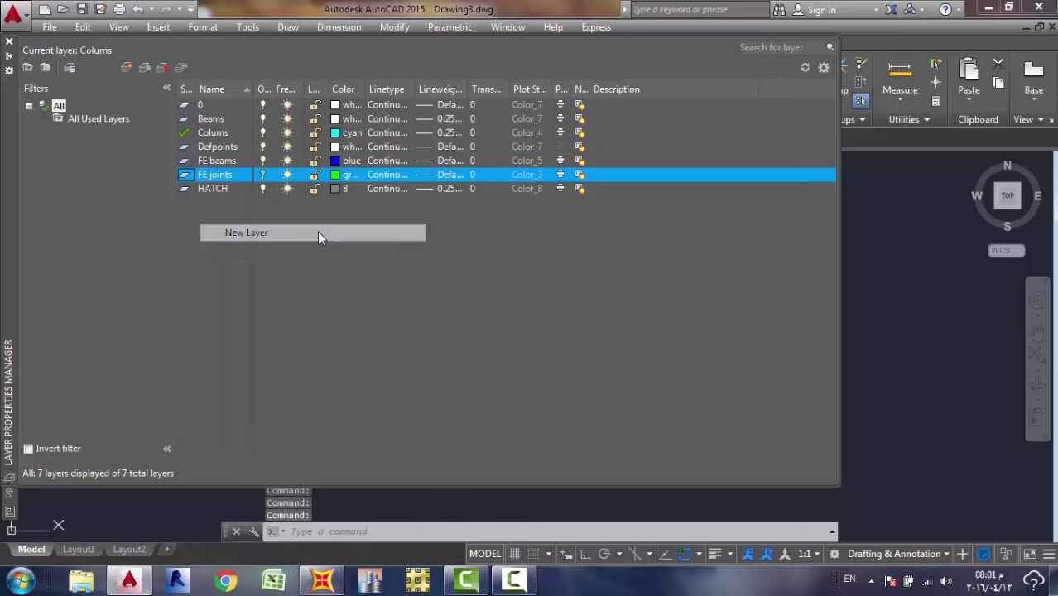
type("Sh")
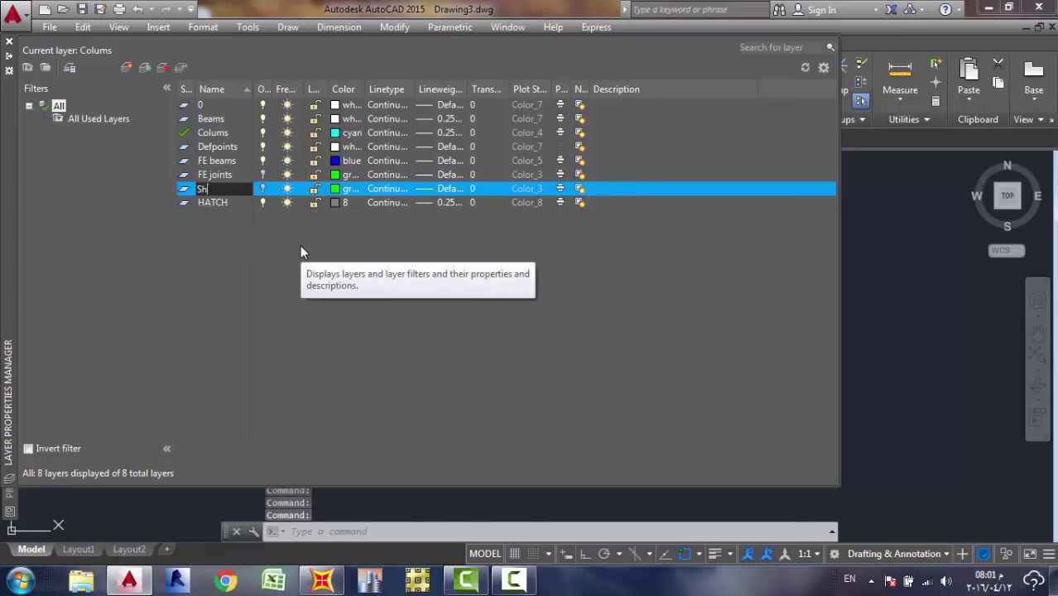
type("ells")
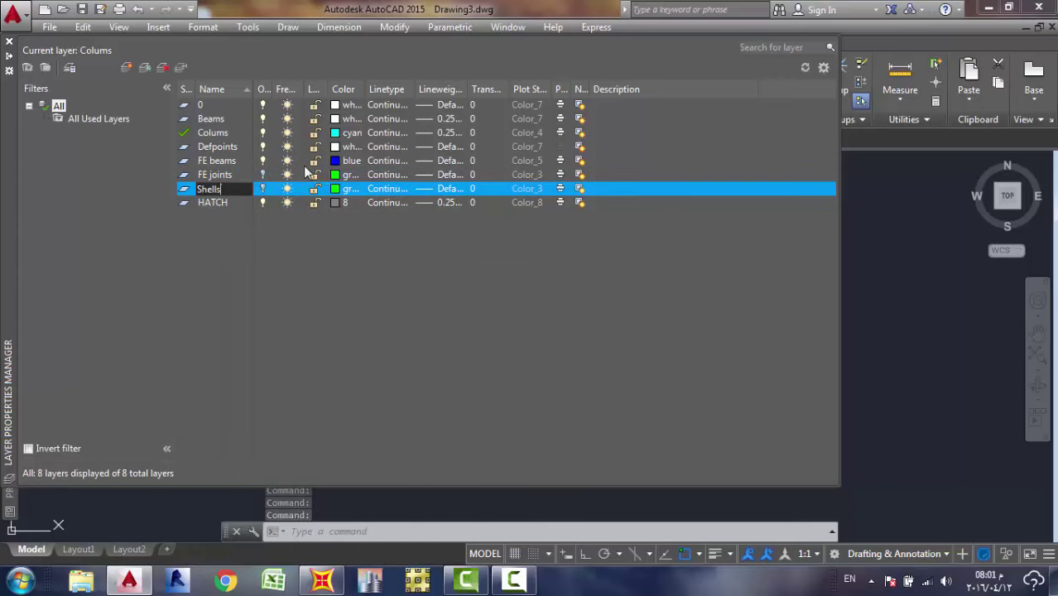
left_click(335, 190)
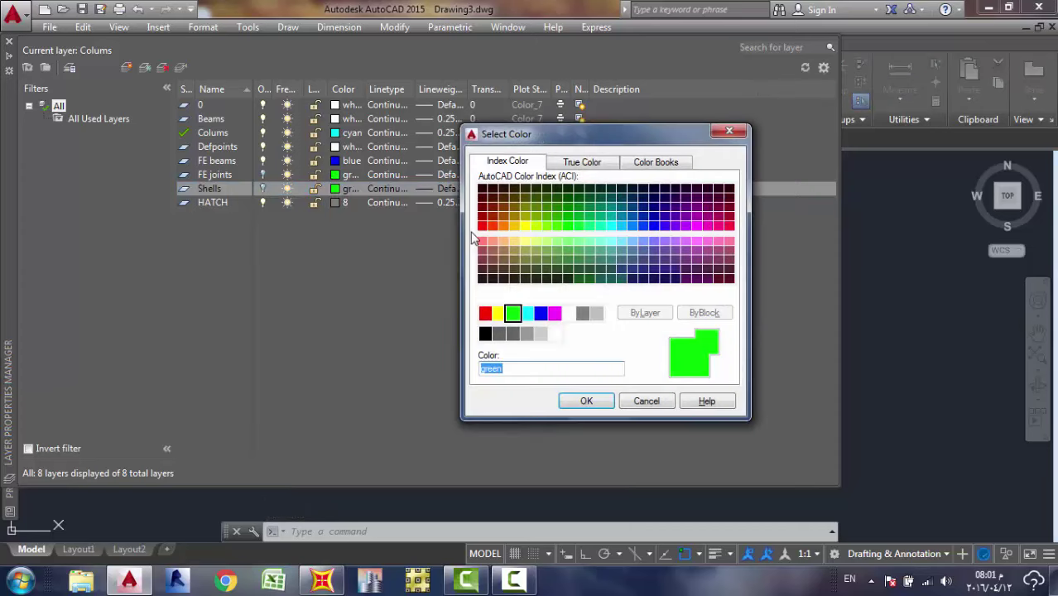
left_click(486, 313)
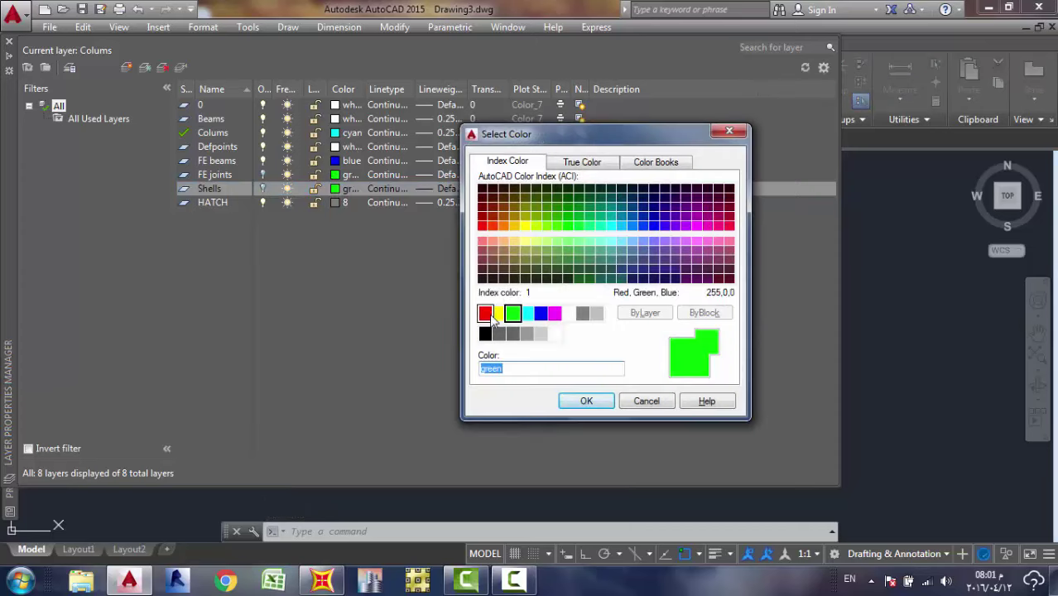
left_click(600, 402)
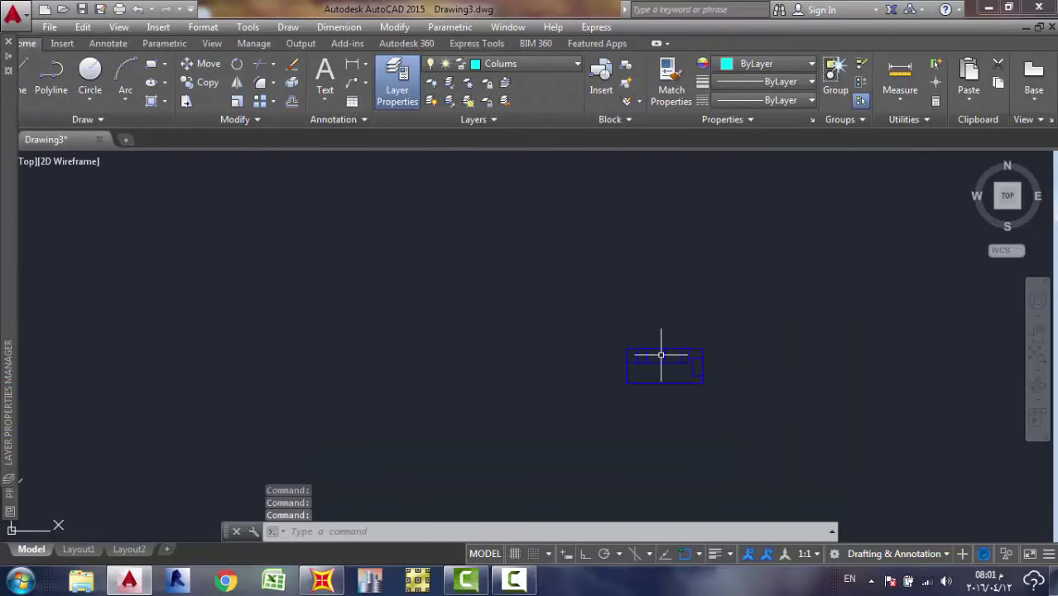
Draw a square 3D face with 0.5 sides in the empty space to the right of the plan, with Ortho on.
mouse_move(661, 356)
middle_mouse_down()
mouse_move(477, 295)
mouse_move(465, 253)
middle_mouse_up()
scroll(466, 253, "up", 5)
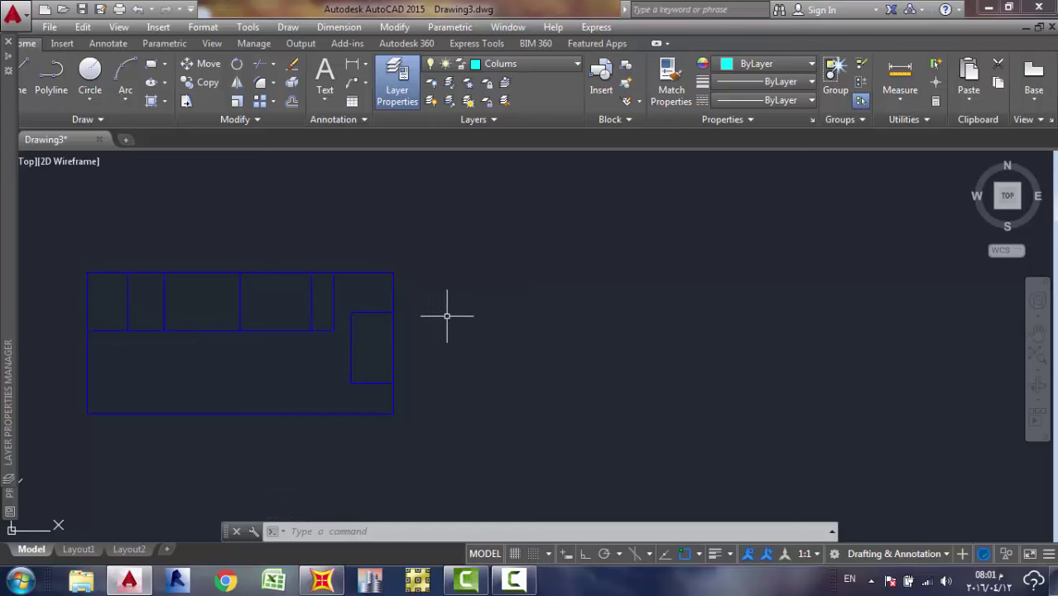
type("3D")
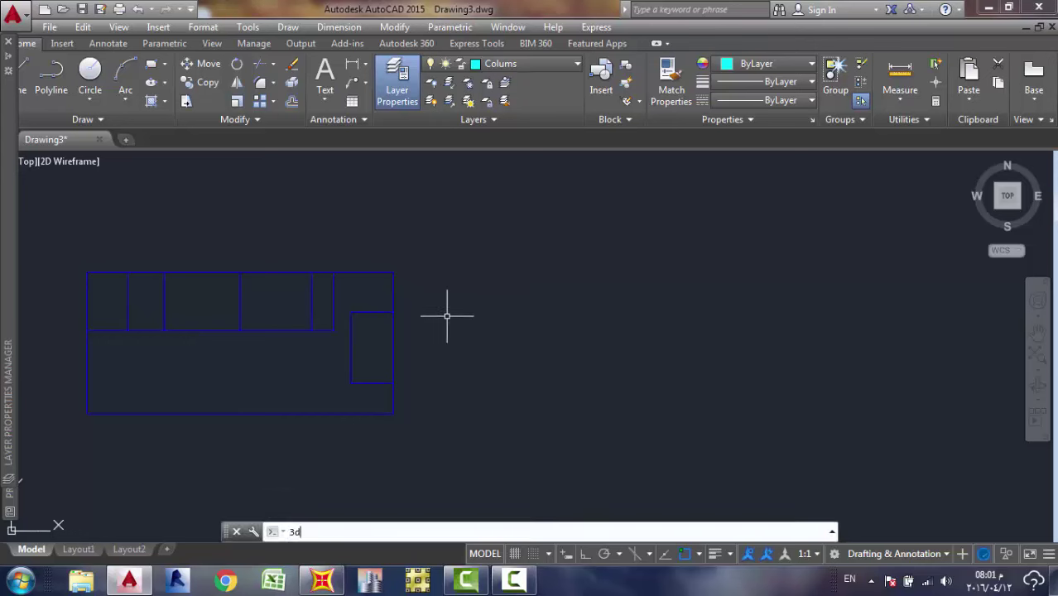
key("Return")
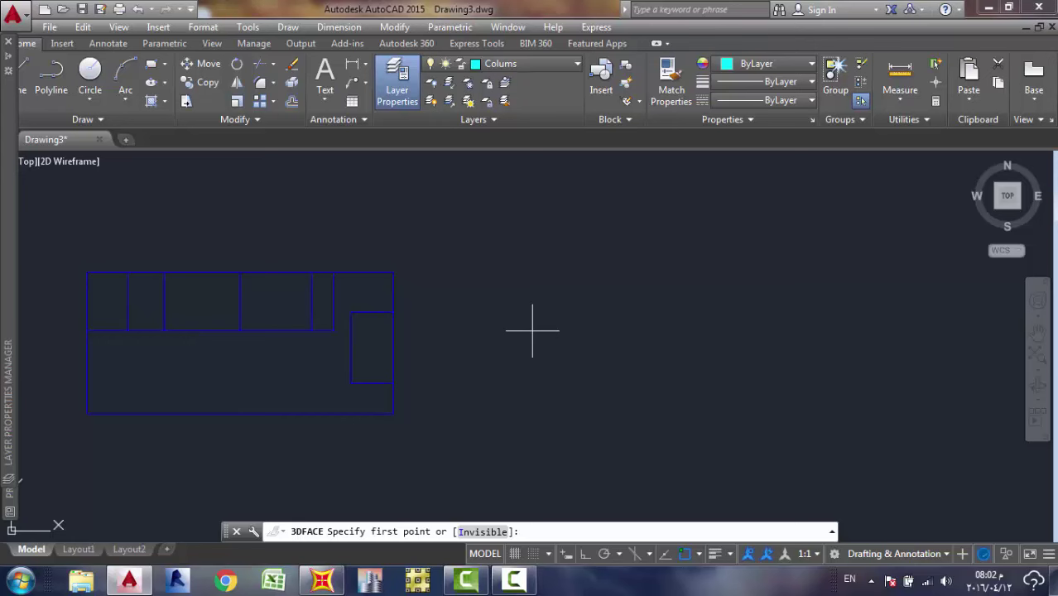
left_click(506, 373)
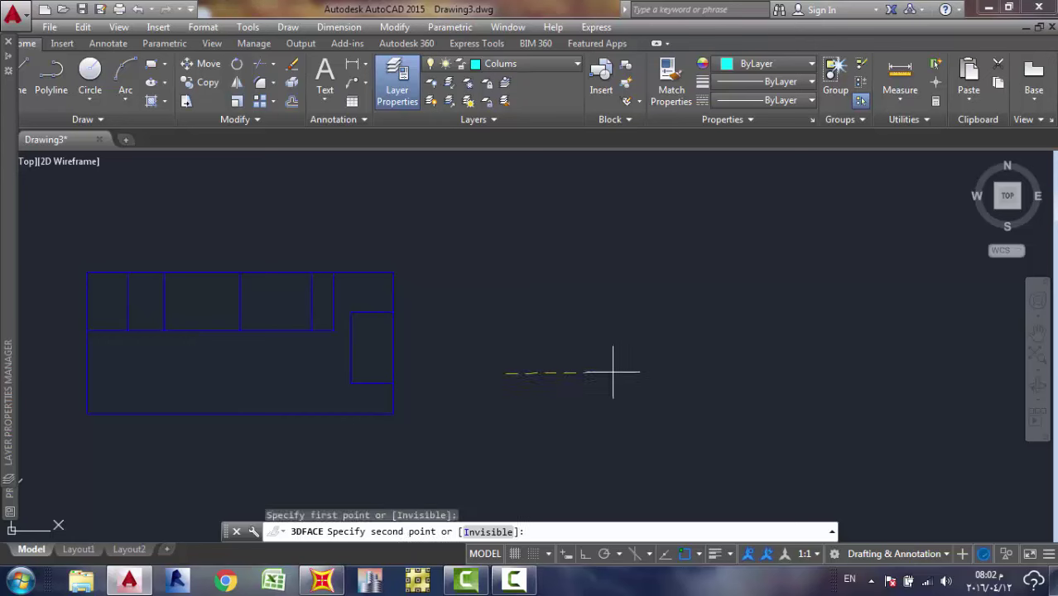
key("F8")
type(".5")
key("Return")
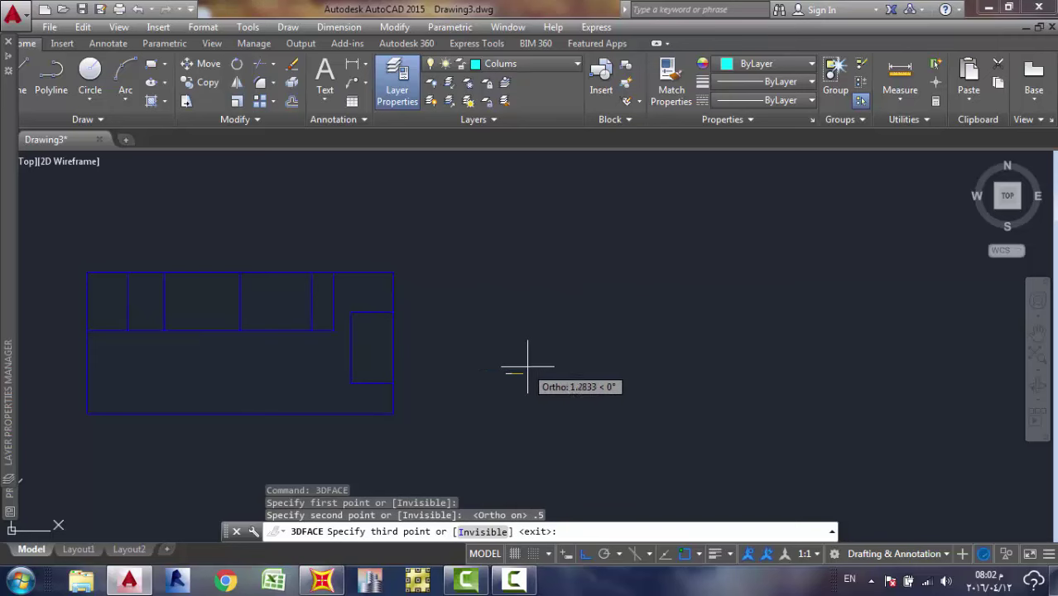
type(".5")
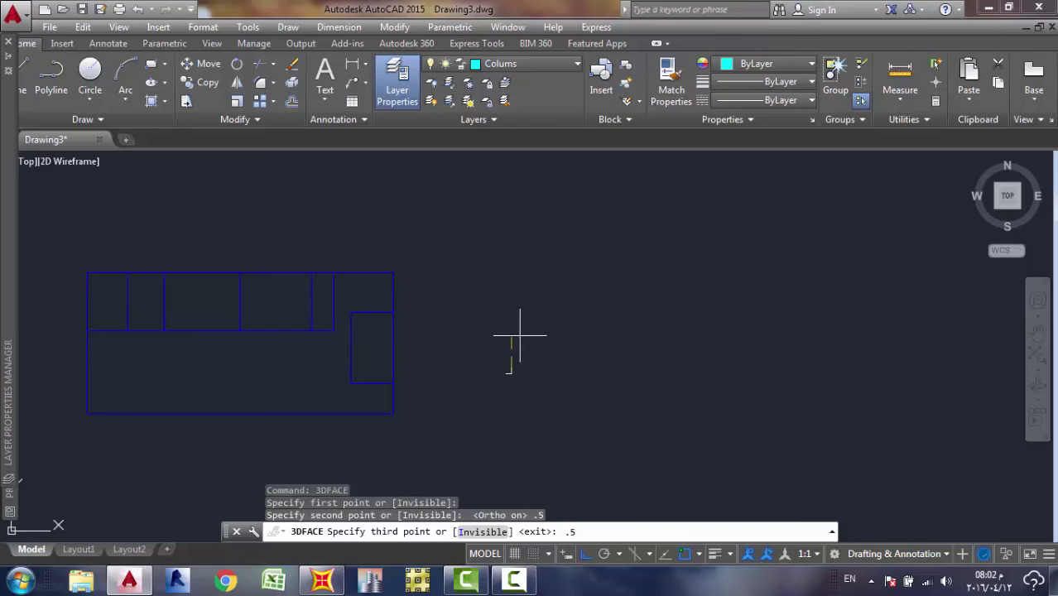
key("Return")
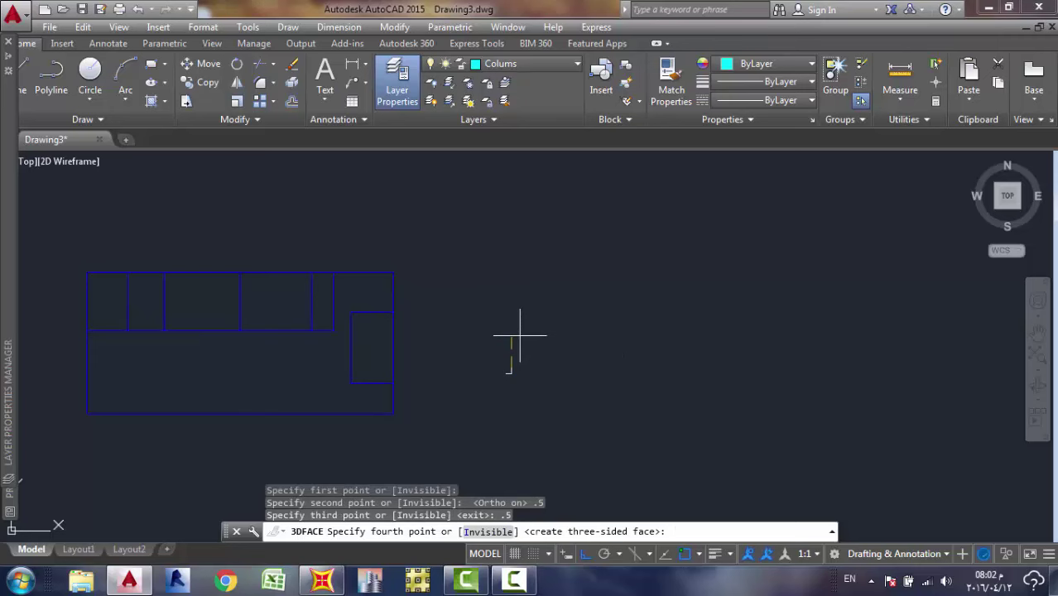
type(".")
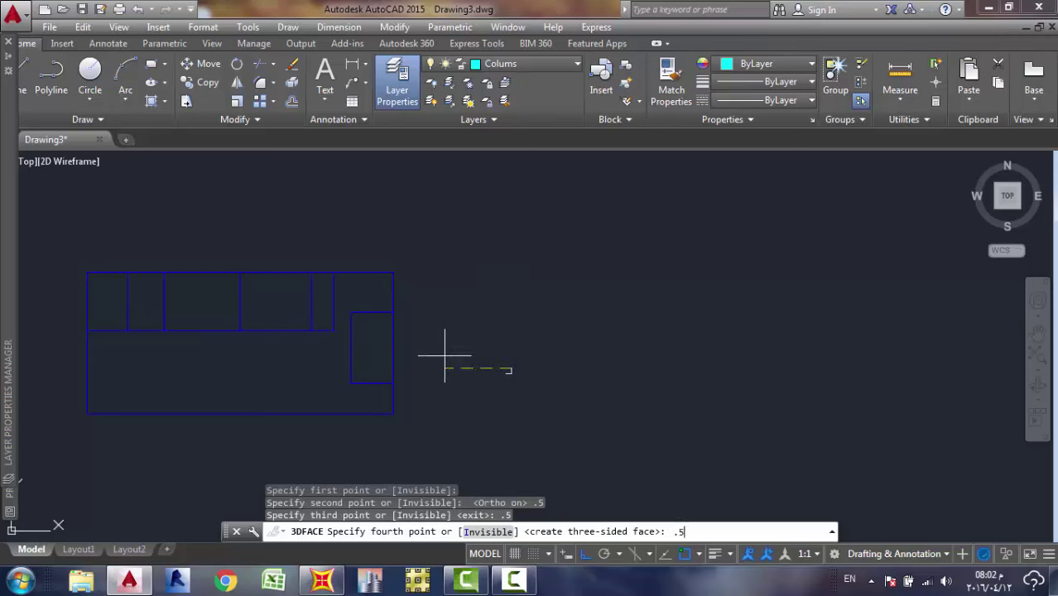
type("5")
key("Return")
key("Escape")
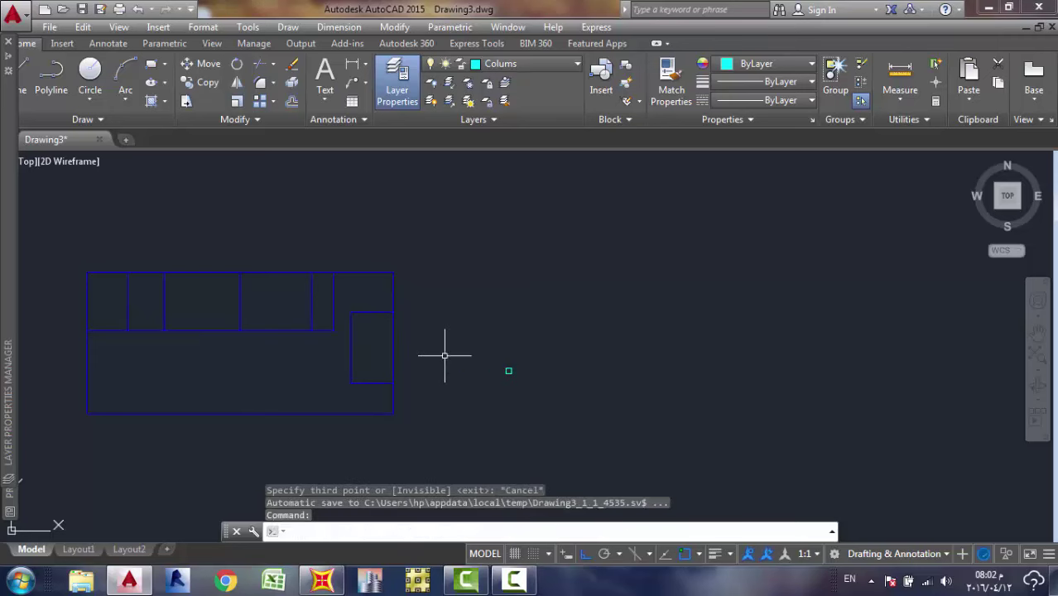
Make Shells the current layer while keeping the Colums layer on.
left_click(546, 66)
left_click(507, 215)
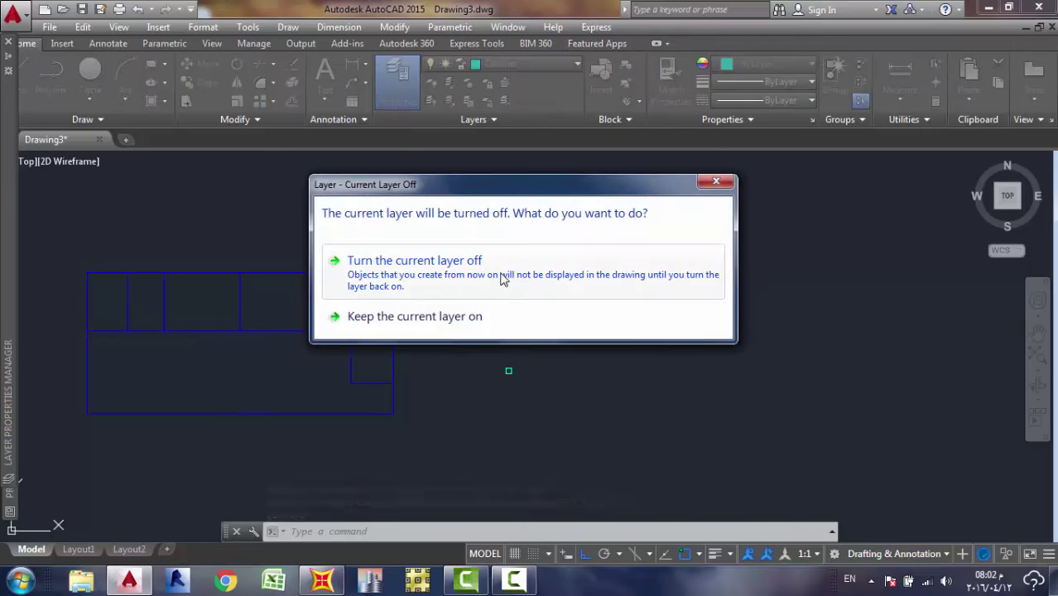
left_click(493, 314)
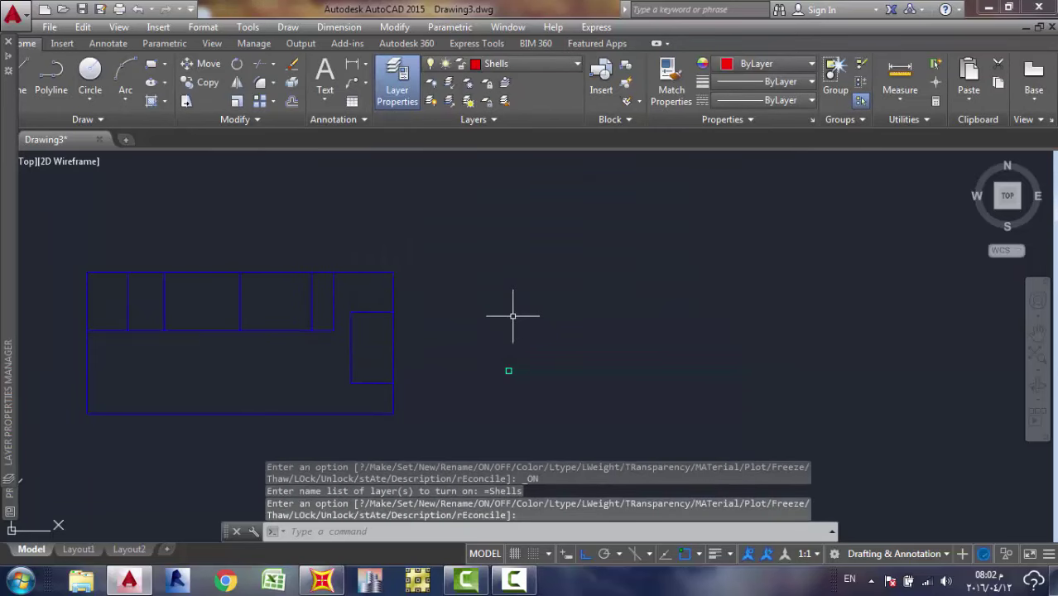
Draw a horizontal helper line on the Shells layer to the right of the small square face.
middle_click_drag(517, 319, 449, 285)
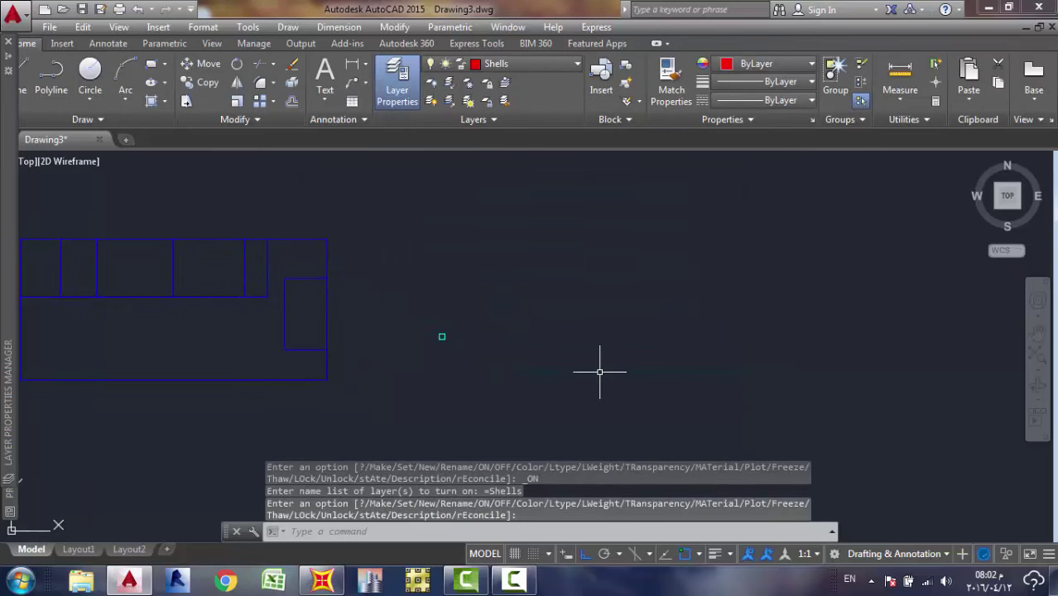
type("l")
key("Return")
left_click(482, 354)
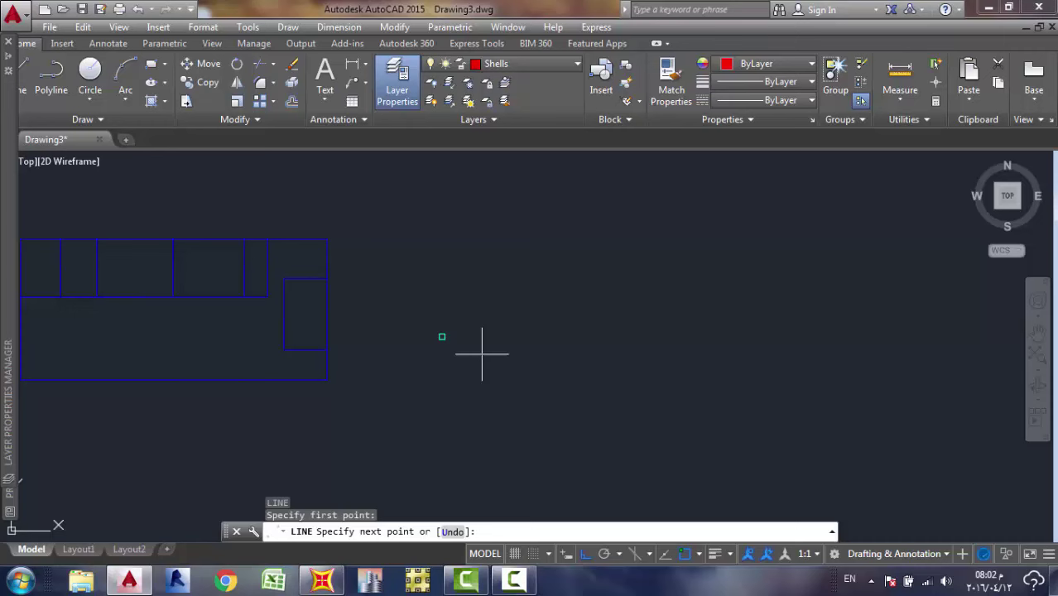
left_click(620, 268)
key("Escape")
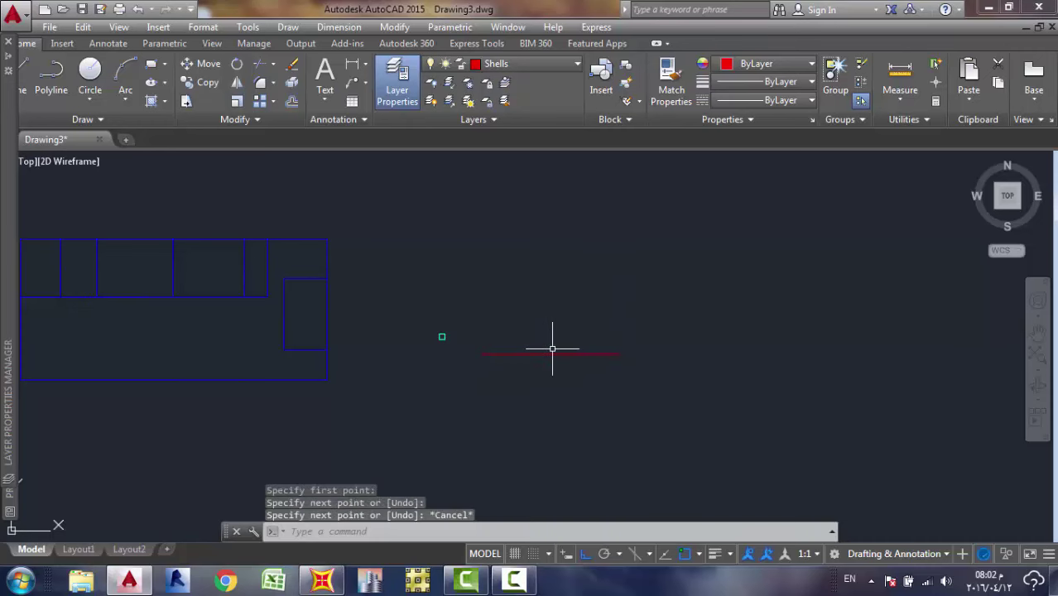
Match the square face's properties to the red helper line, then delete the line.
type("ma")
key("Return")
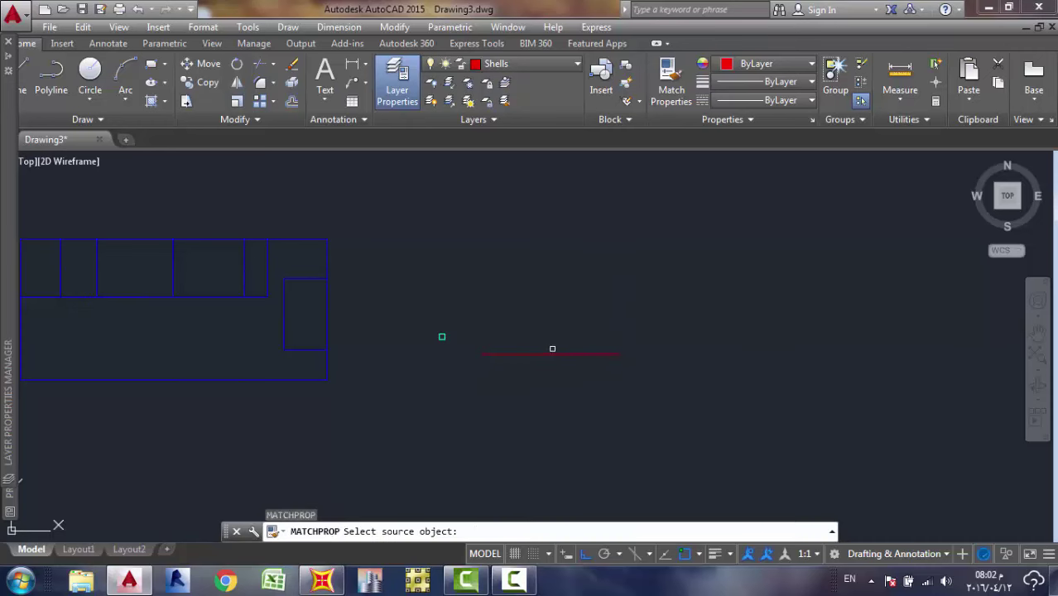
left_click(554, 355)
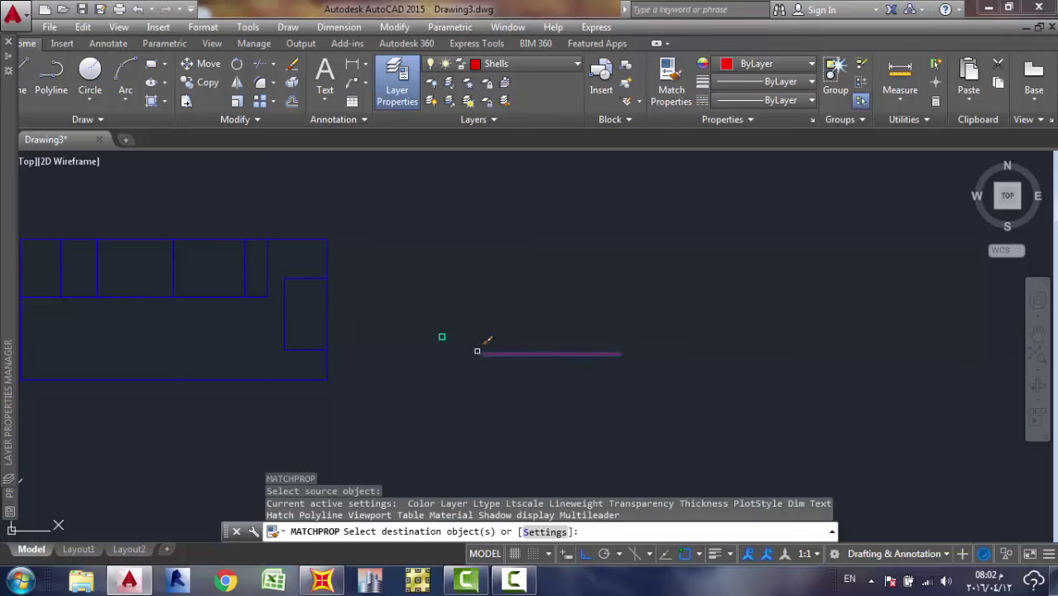
key("Escape")
left_click(523, 354)
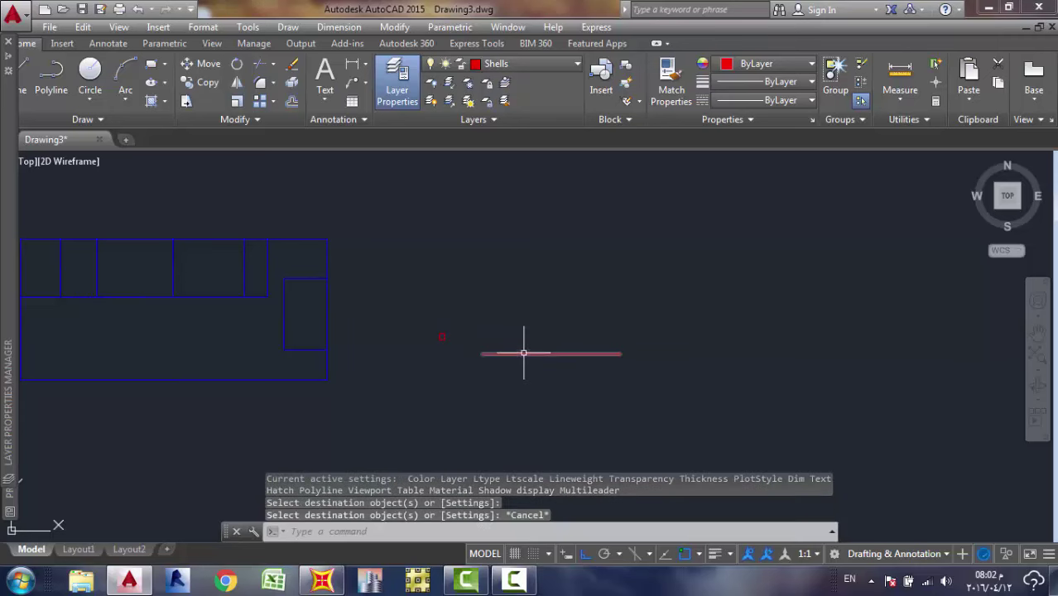
key("Delete")
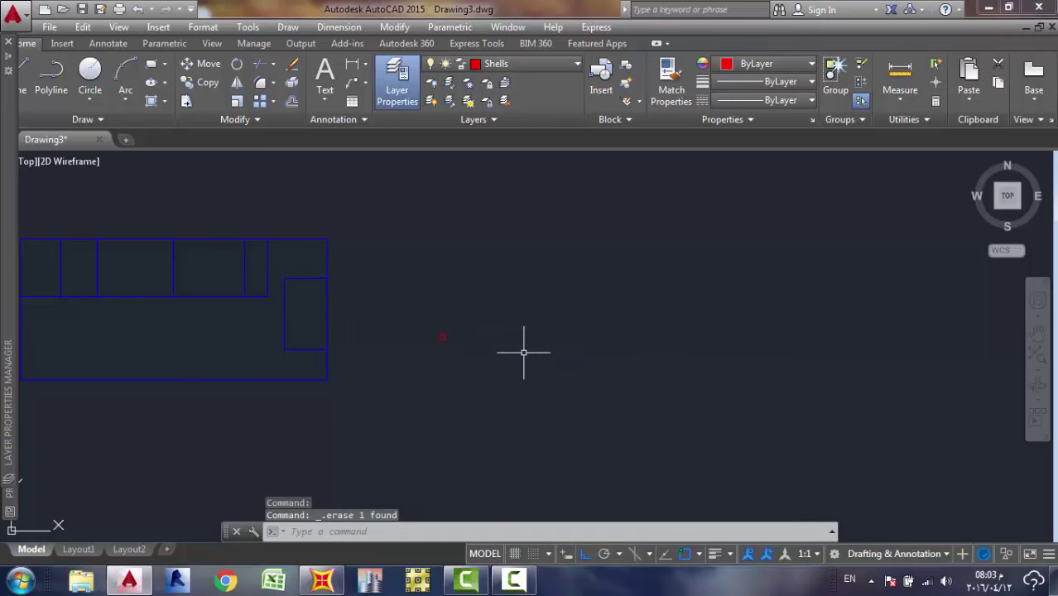
Move the square 3D face with Ortho off so its lower-left corner sits on the plan's lower-left beam corner.
scroll(480, 348, "up", 8)
left_click(574, 352)
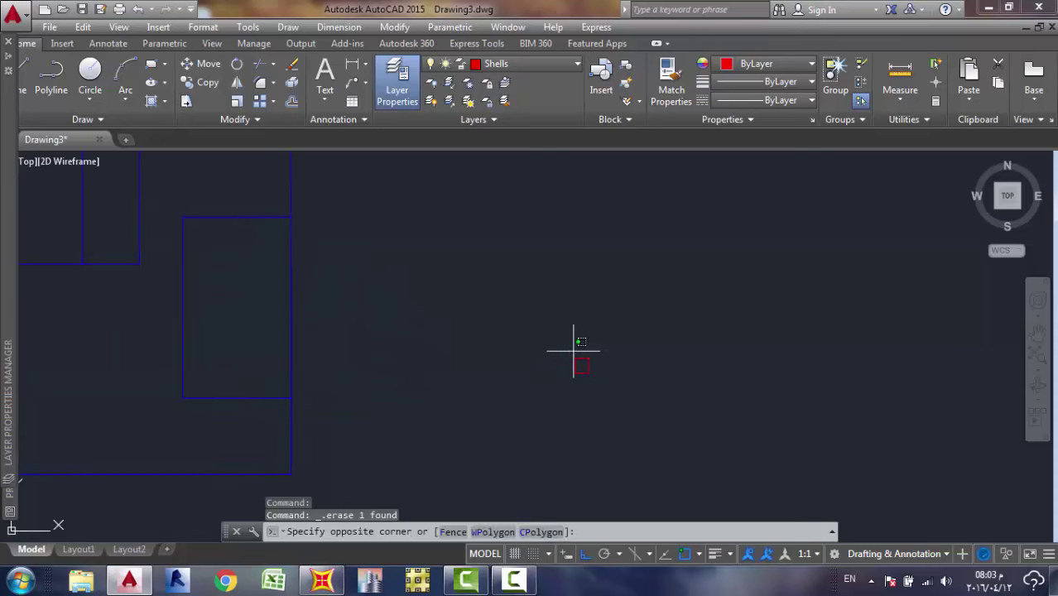
left_click(631, 396)
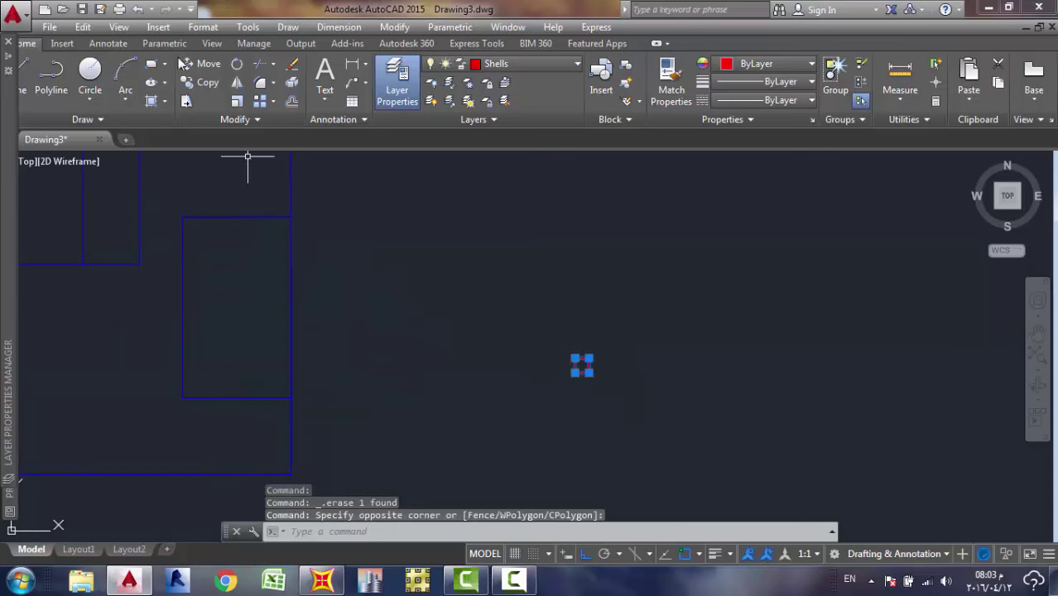
type("m")
key("Return")
scroll(433, 255, "down", 5)
middle_click_drag(514, 256, 590, 248)
scroll(645, 249, "up", 5)
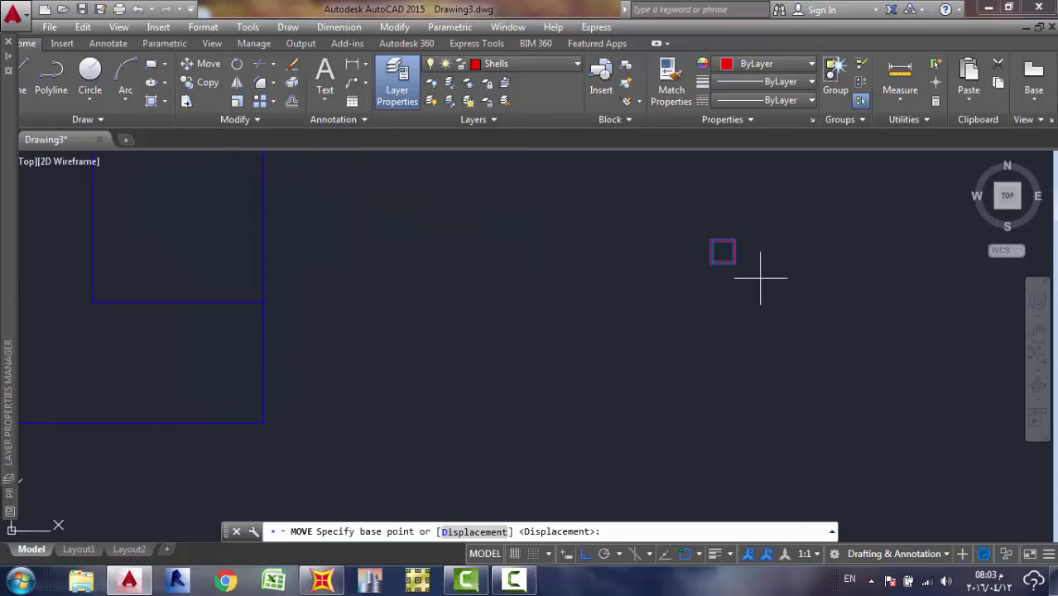
scroll(714, 254, "up", 5)
left_click(716, 255)
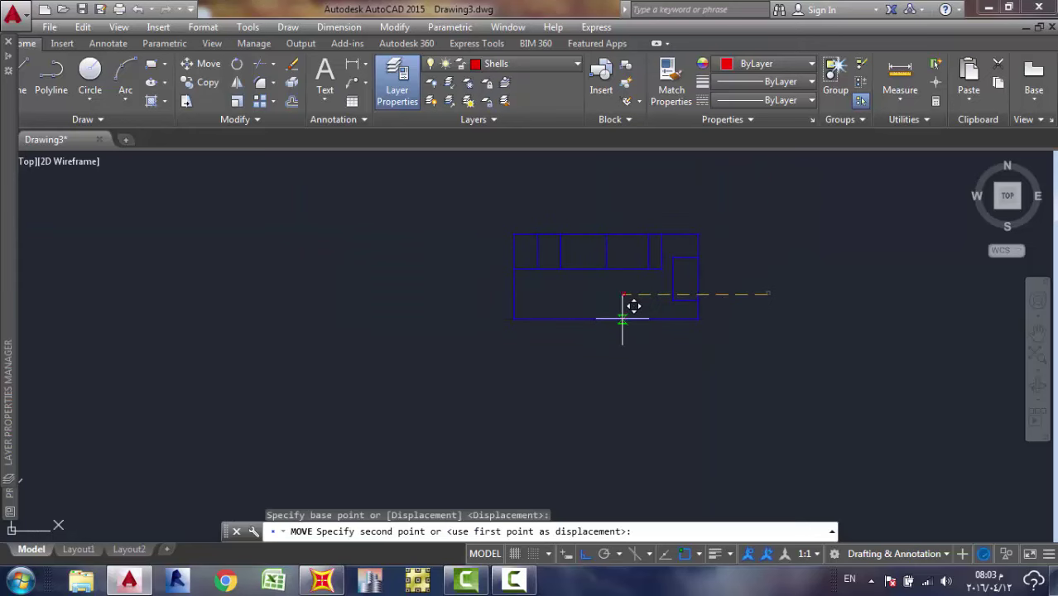
key("F8")
scroll(546, 309, "up", 3)
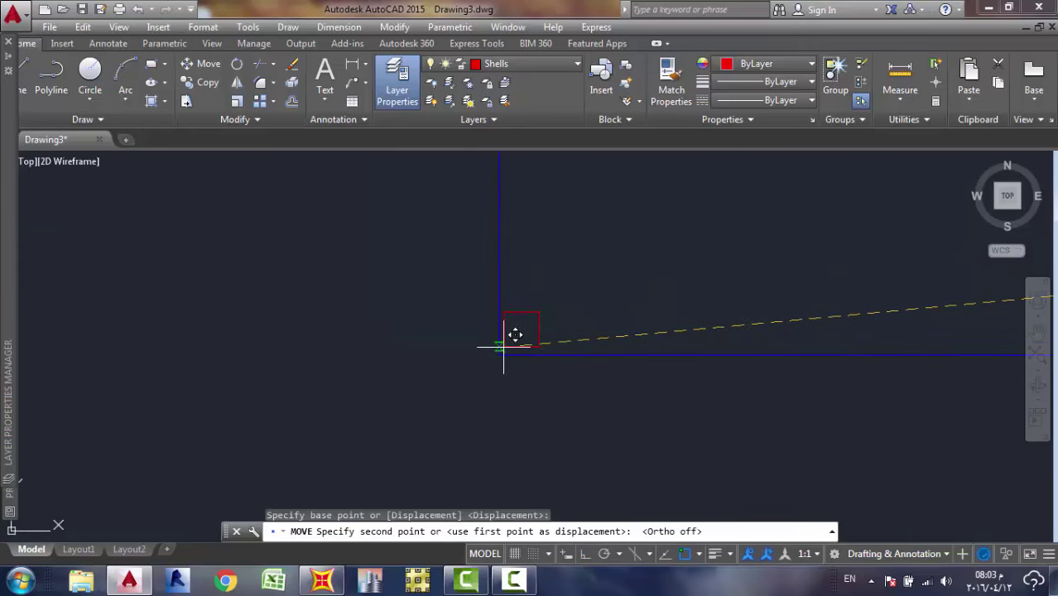
left_click(497, 355)
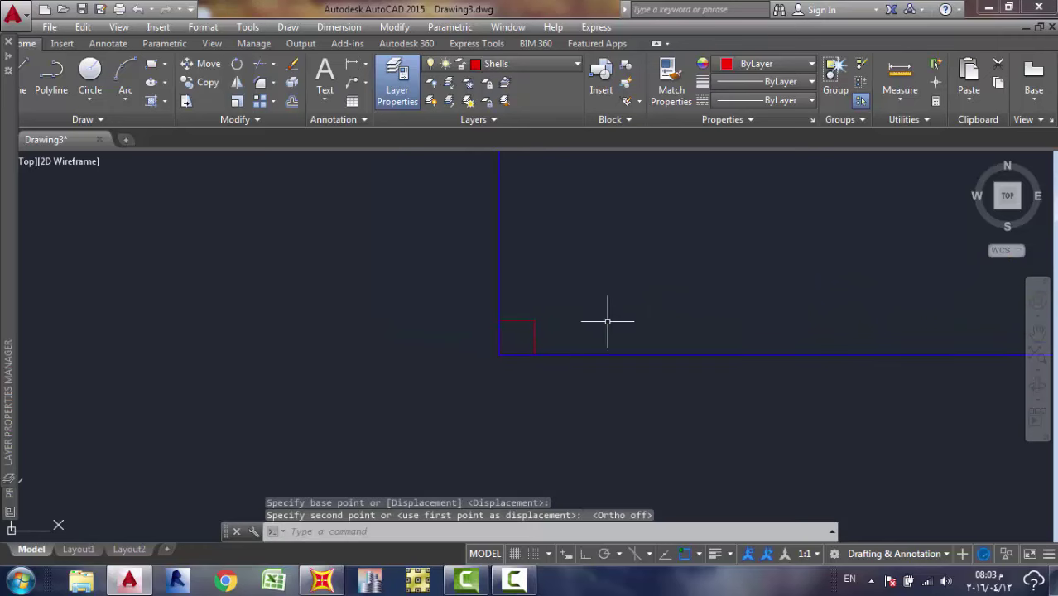
key("Escape")
Start a rectangular array of the corner square face with 54 columns spaced 0.5 apart.
scroll(629, 298, "down", 3)
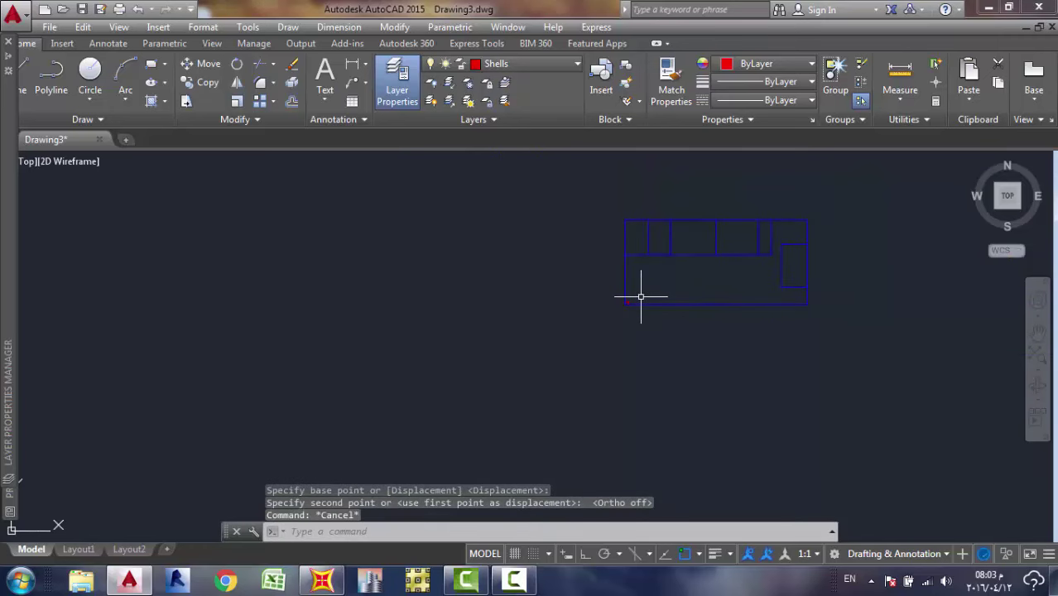
scroll(541, 315, "up", 4)
scroll(551, 318, "up", 4)
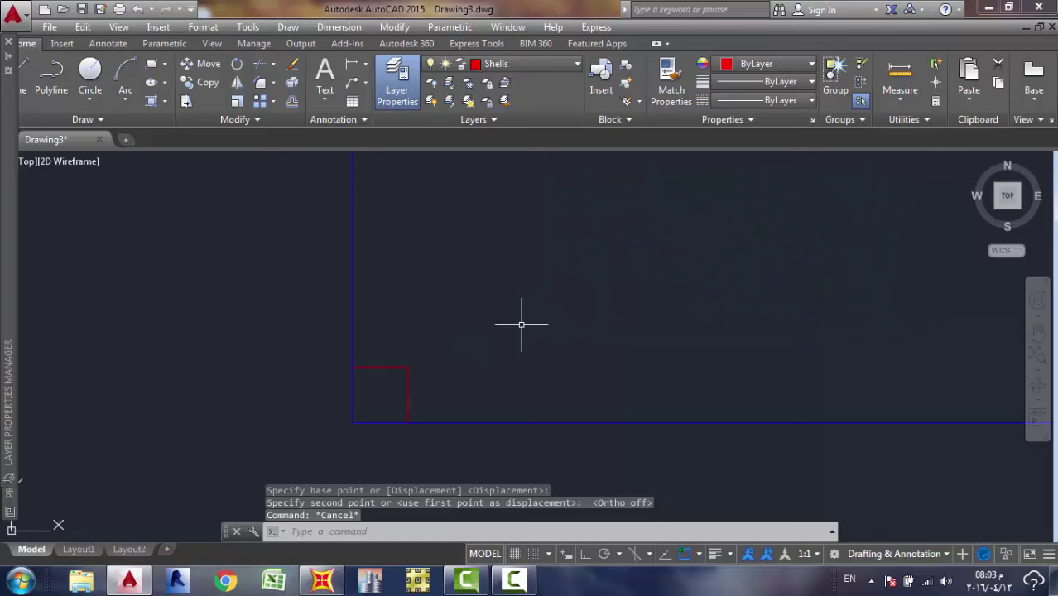
left_click(407, 364)
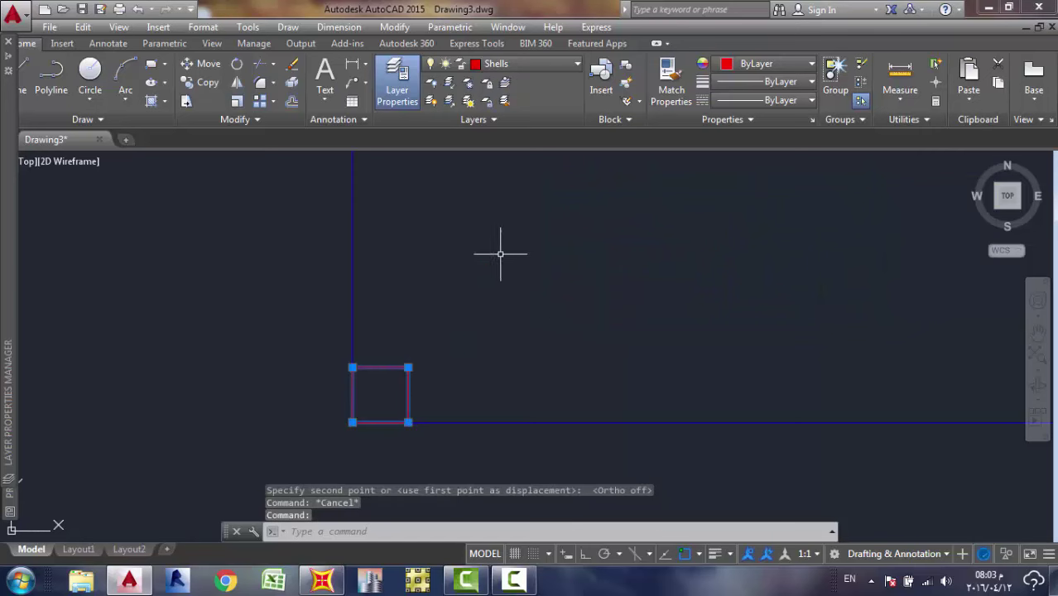
left_click(258, 103)
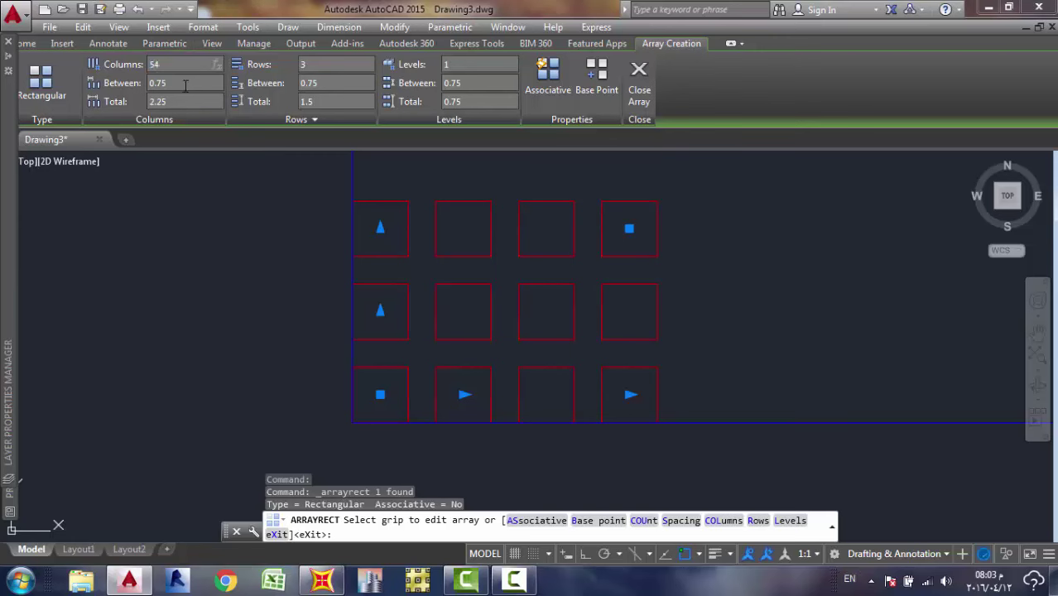
key("Return")
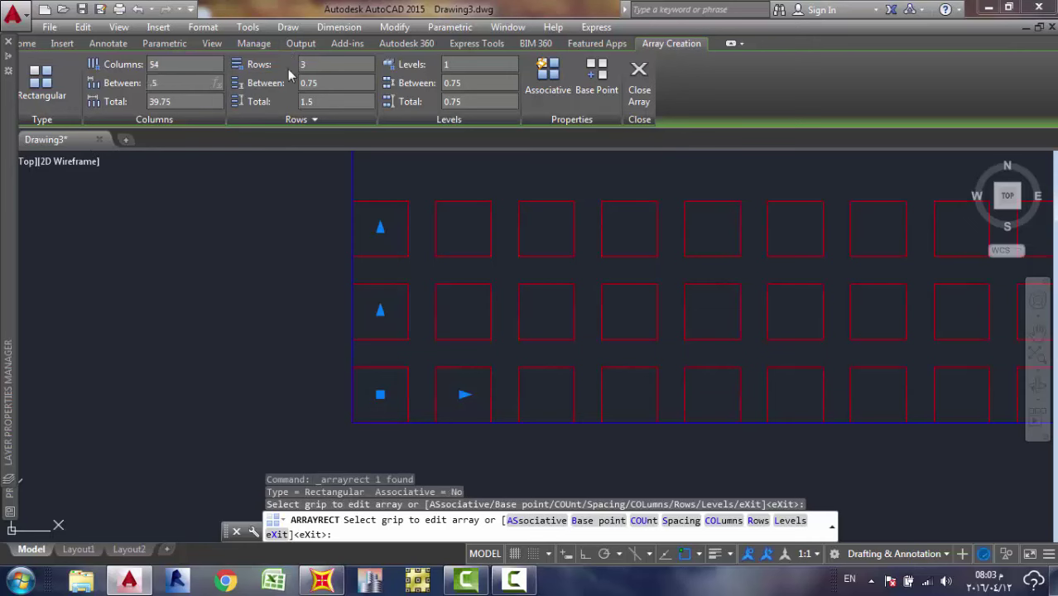
type(".5")
key("Return")
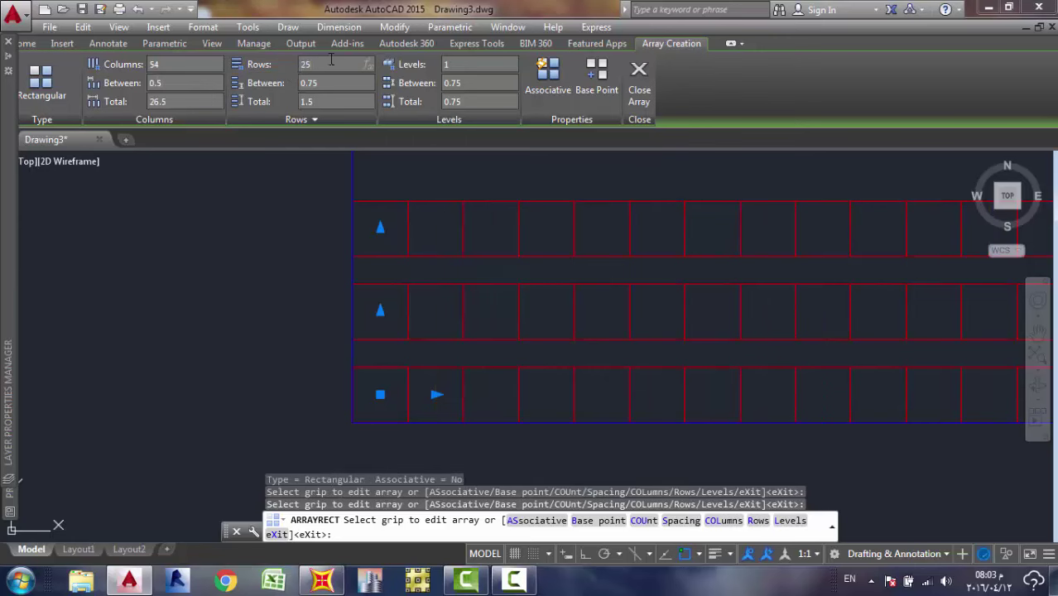
Give the array 25 rows spaced 0.5 apart and finish it.
key("Return")
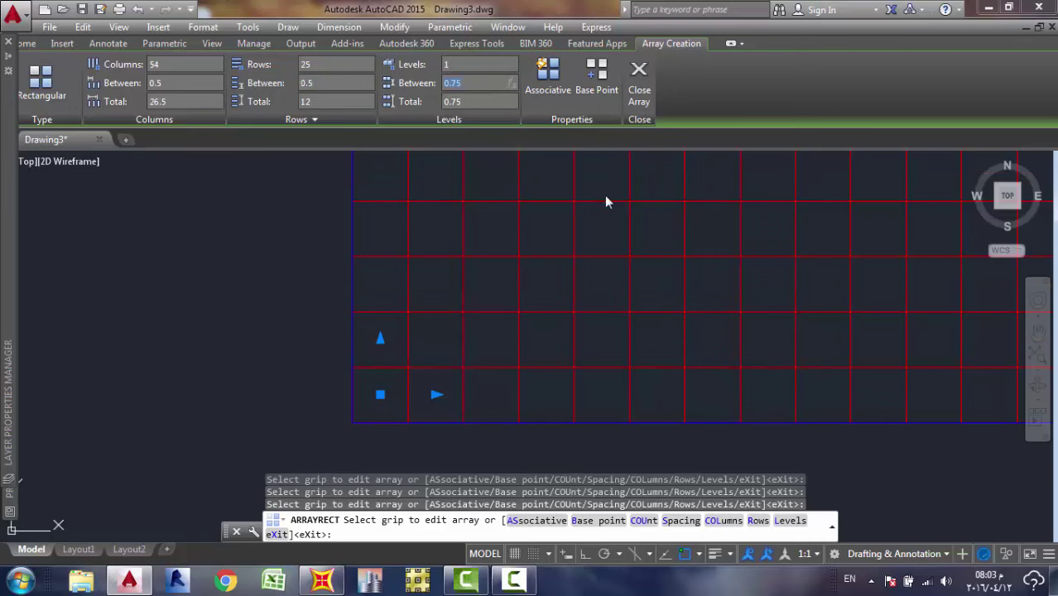
scroll(605, 220, "down", 8)
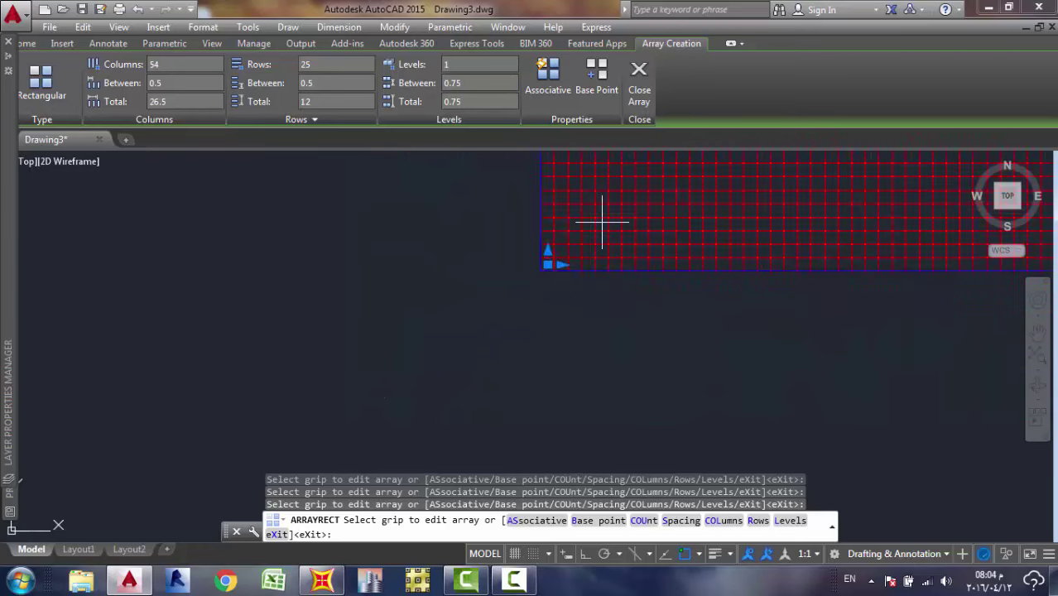
middle_click_drag(654, 217, 574, 271)
middle_click_drag(758, 225, 623, 327)
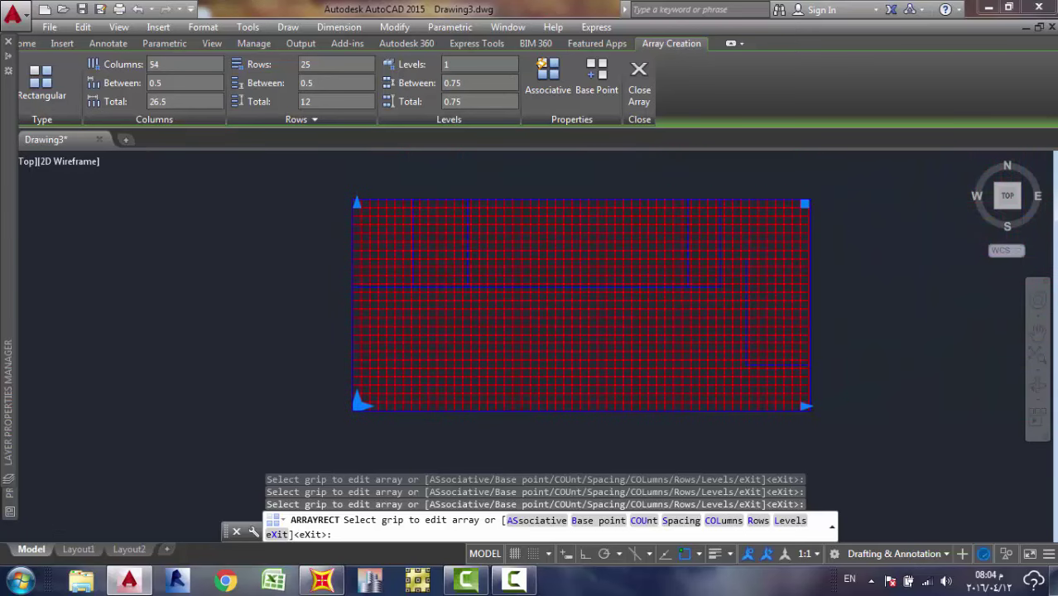
scroll(742, 250, "up", 3)
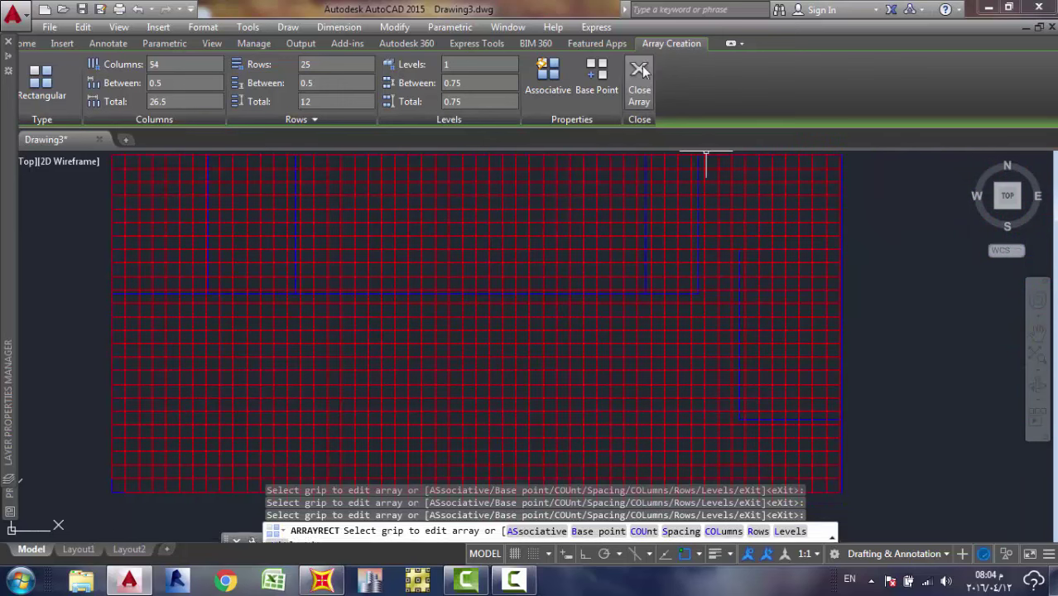
left_click(642, 70)
Examine how the grid of shell faces lines up with the interior beam lines and the plan's outer edges.
middle_click_drag(468, 380, 561, 364)
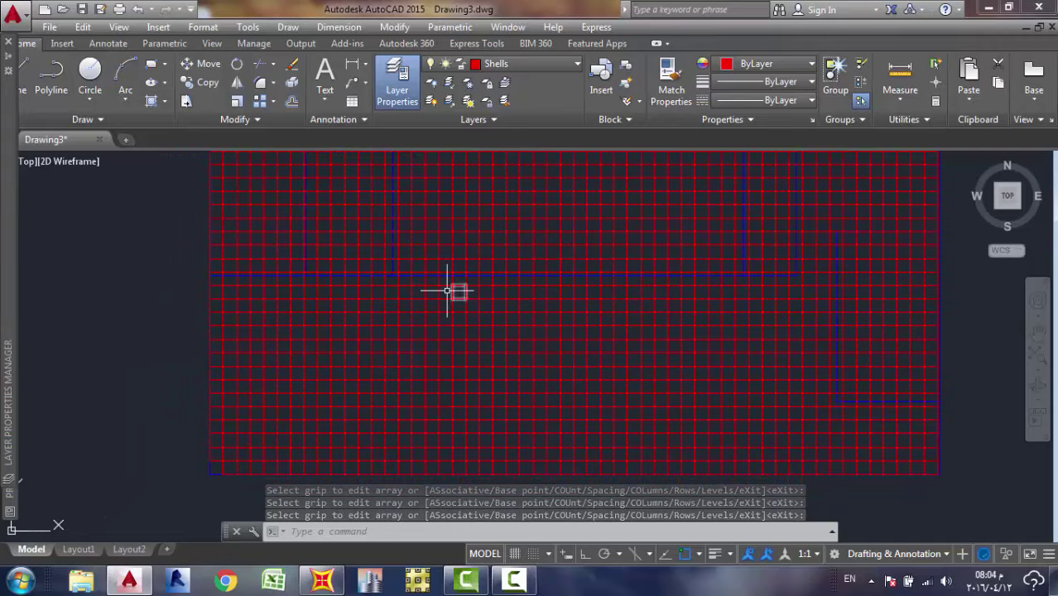
middle_click_drag(729, 352, 595, 380)
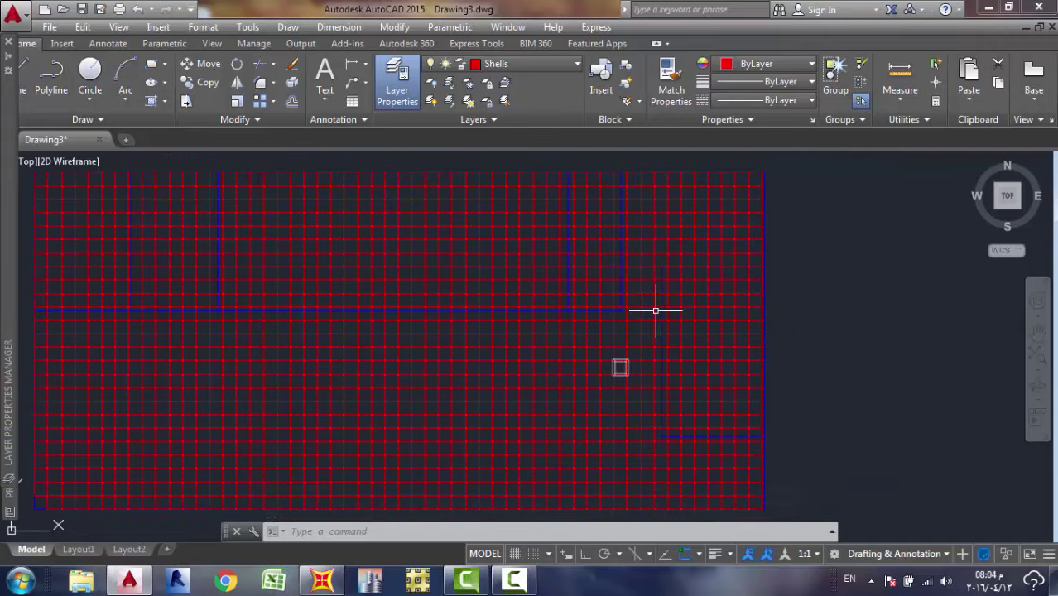
scroll(660, 298, "up", 6)
scroll(655, 220, "down", 8)
scroll(655, 220, "up", 3)
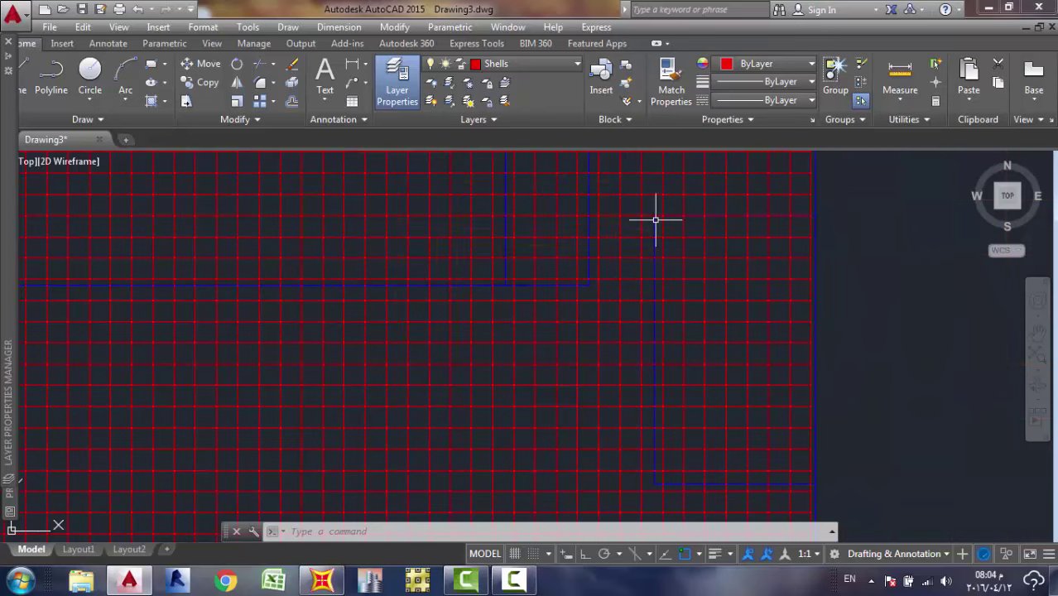
scroll(711, 217, "down", 5)
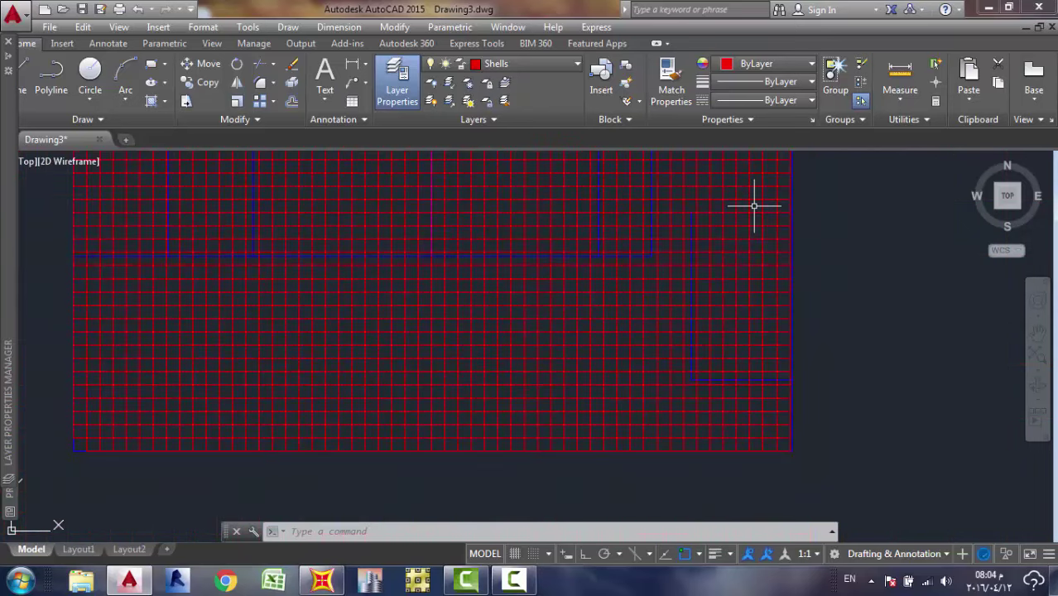
scroll(704, 213, "up", 6)
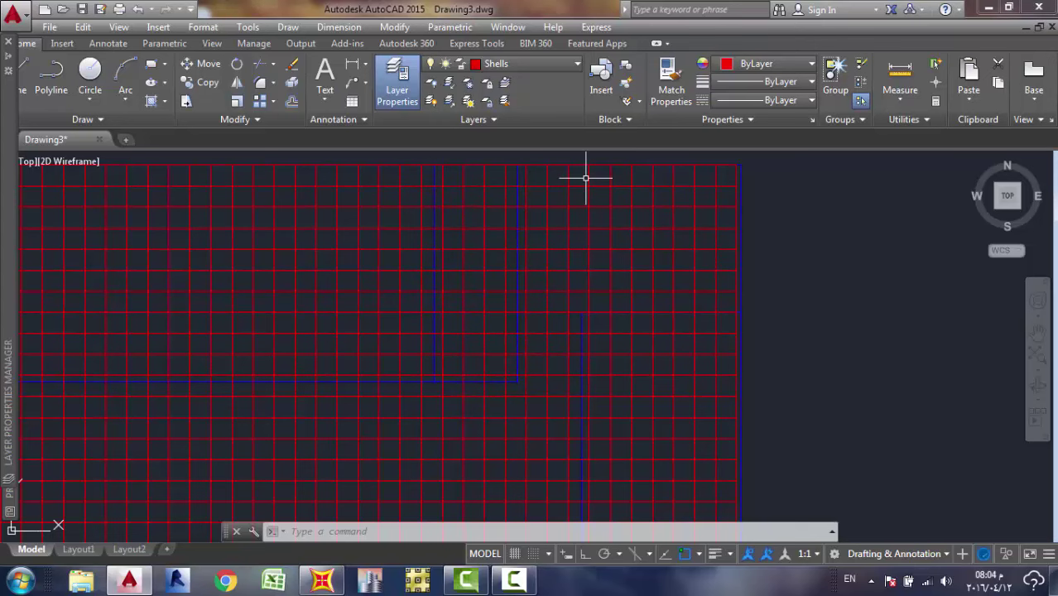
scroll(577, 189, "down", 5)
middle_click_drag(576, 189, 621, 199)
scroll(590, 188, "up", 5)
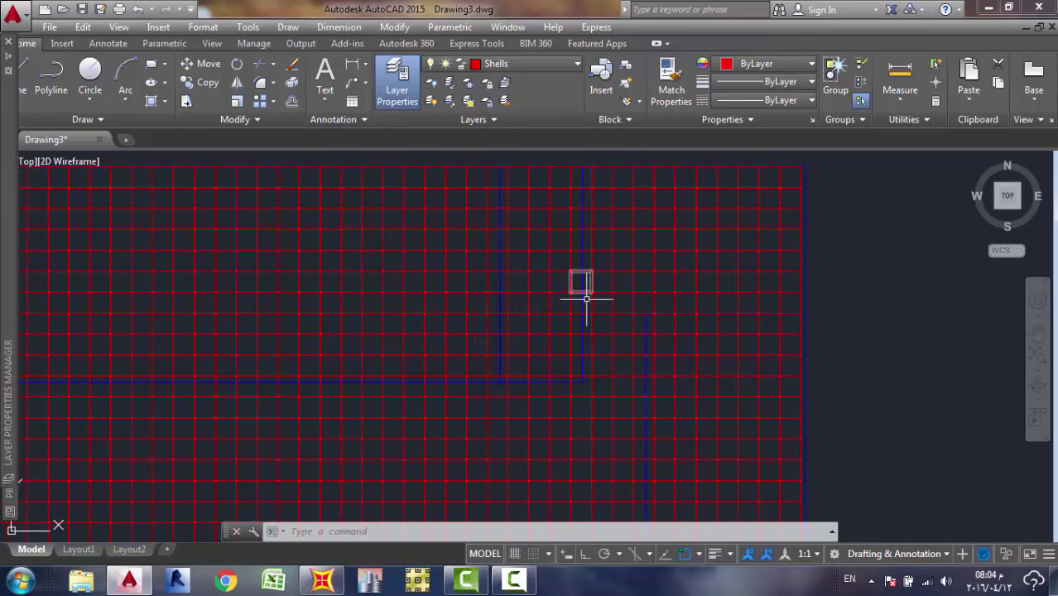
scroll(582, 290, "down", 3)
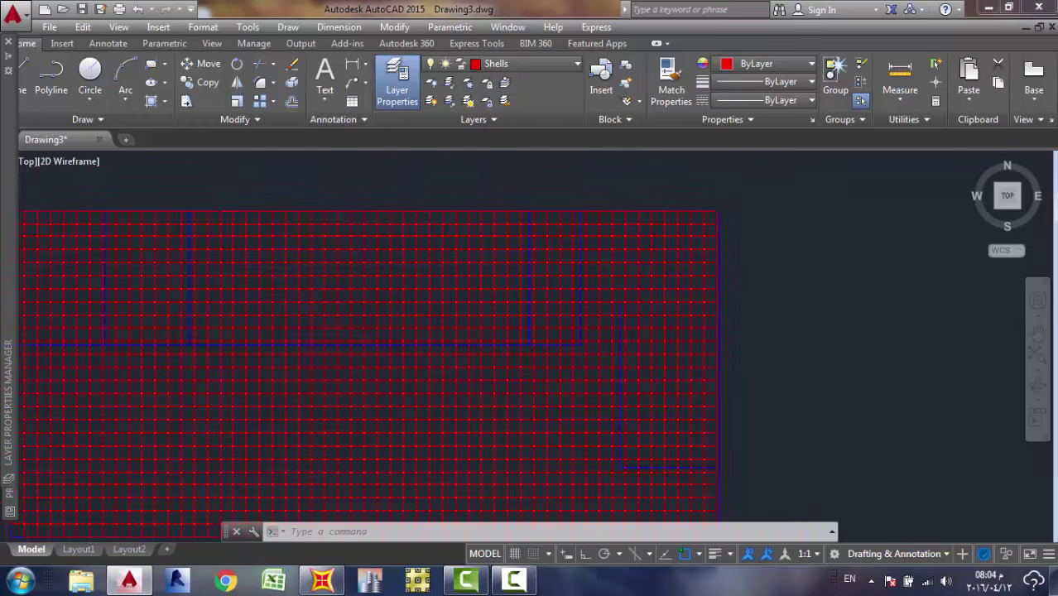
scroll(536, 291, "up", 2)
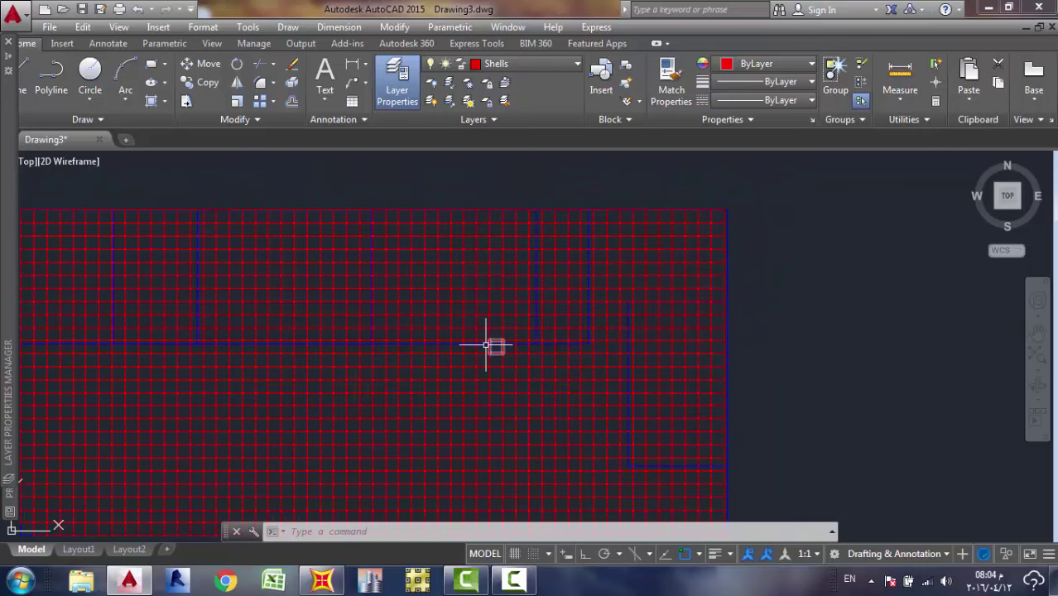
scroll(476, 346, "up", 6)
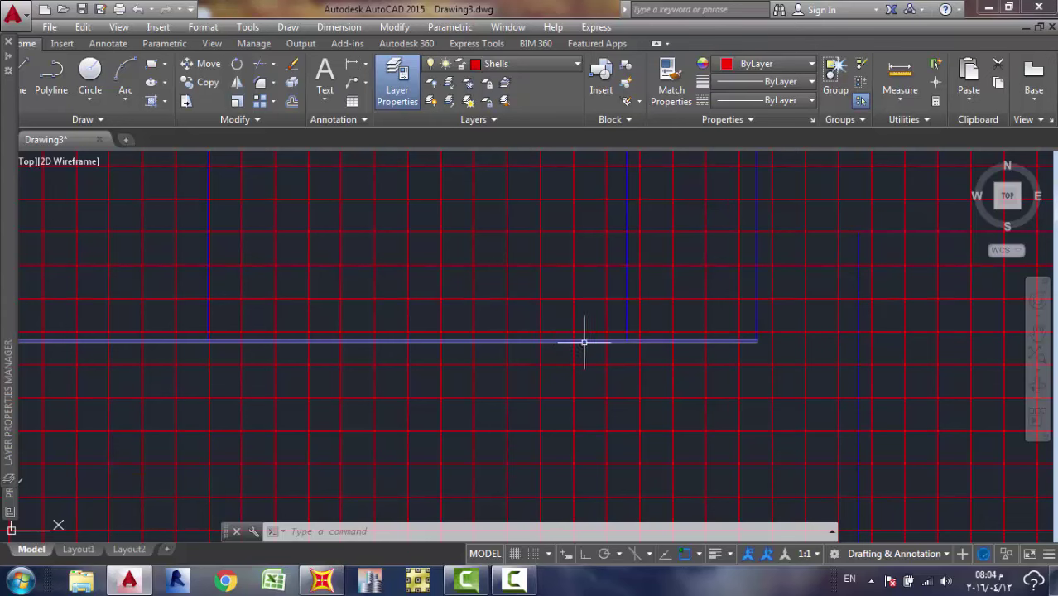
scroll(756, 331, "down", 3)
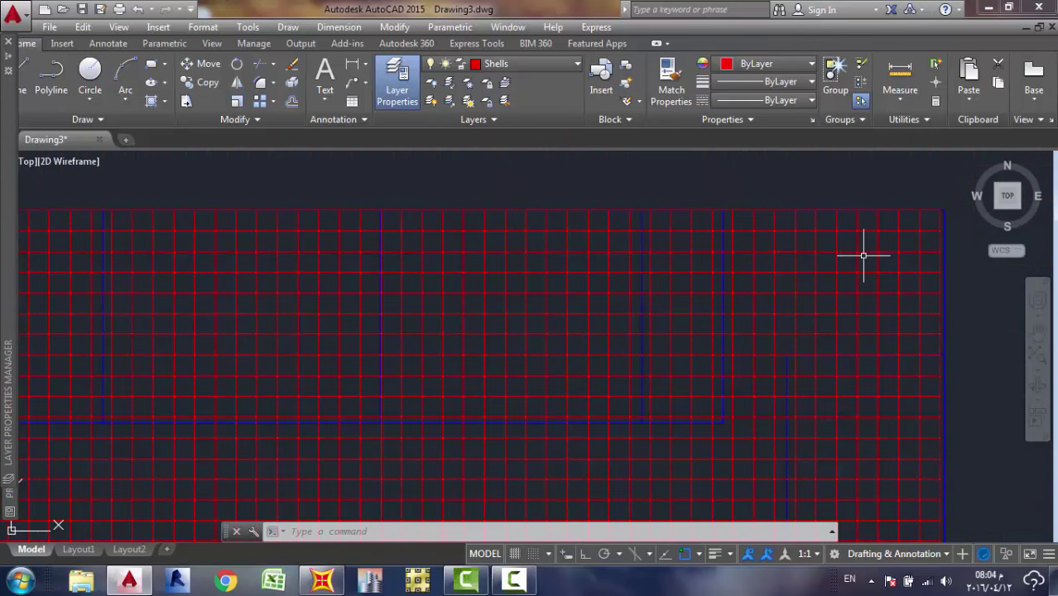
scroll(750, 277, "down", 3)
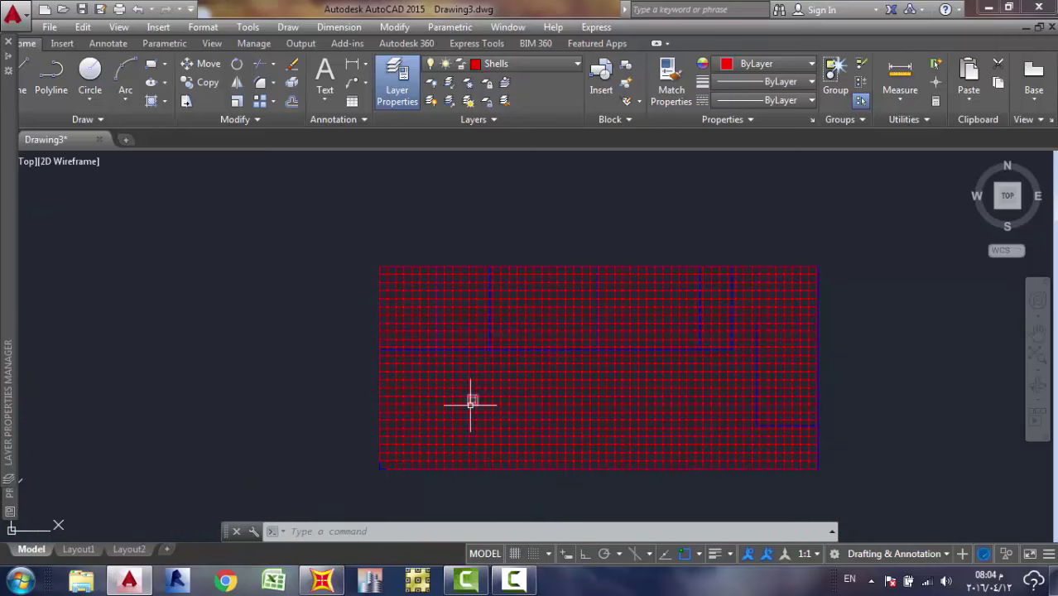
middle_click_drag(471, 397, 504, 314)
middle_click_drag(695, 326, 554, 355)
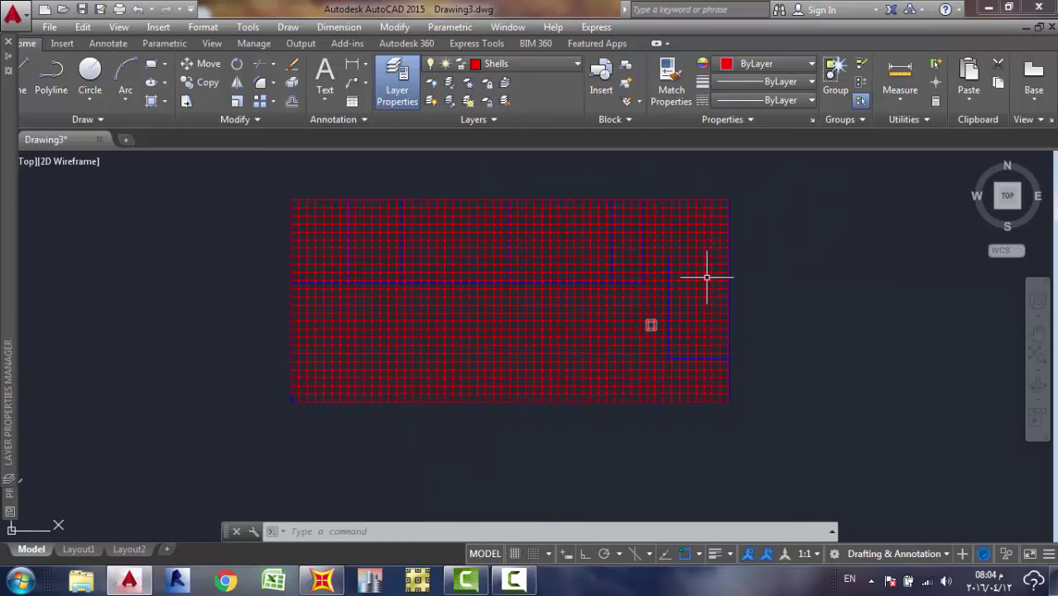
Select the outermost columns of shell faces along the plan's right edge with a crossing window from the upper-right corner to below the plan.
scroll(735, 233, "up", 4)
scroll(650, 222, "down", 5)
middle_click_drag(650, 221, 551, 276)
scroll(551, 276, "up", 5)
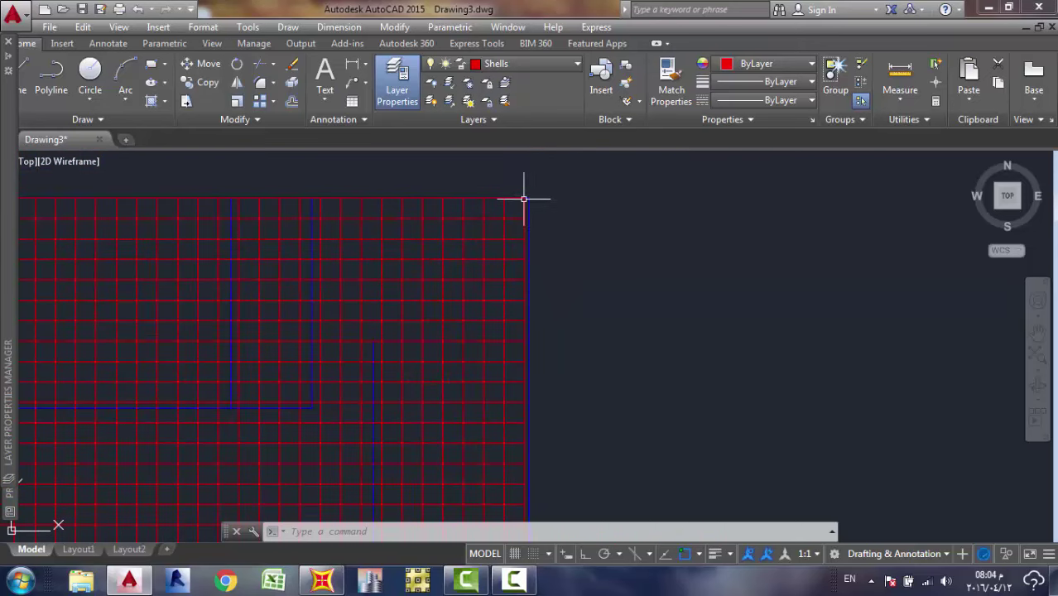
left_click(555, 188)
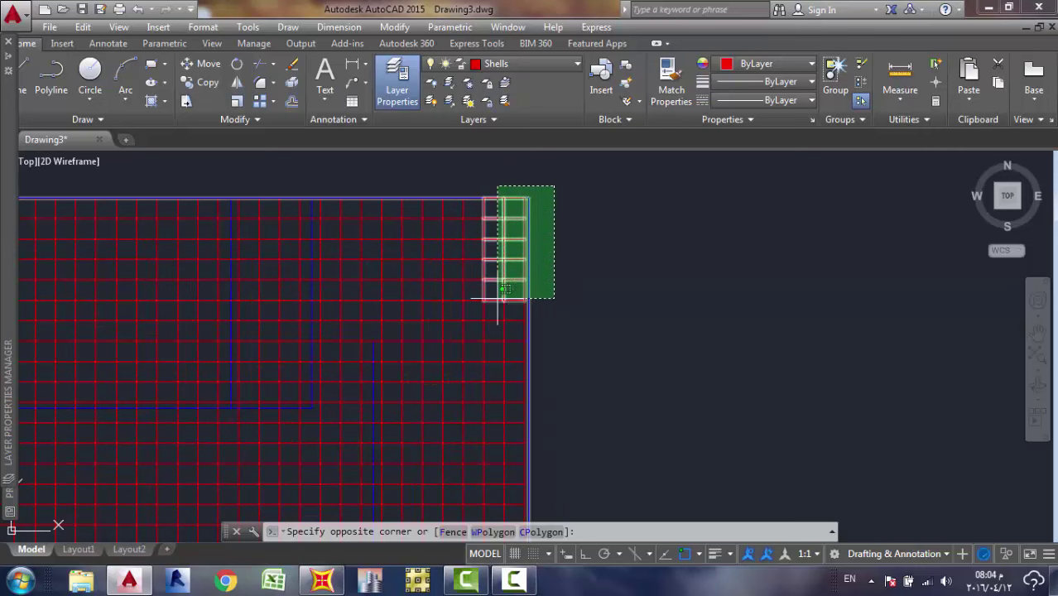
scroll(493, 379, "down", 2)
middle_click_drag(493, 379, 503, 229)
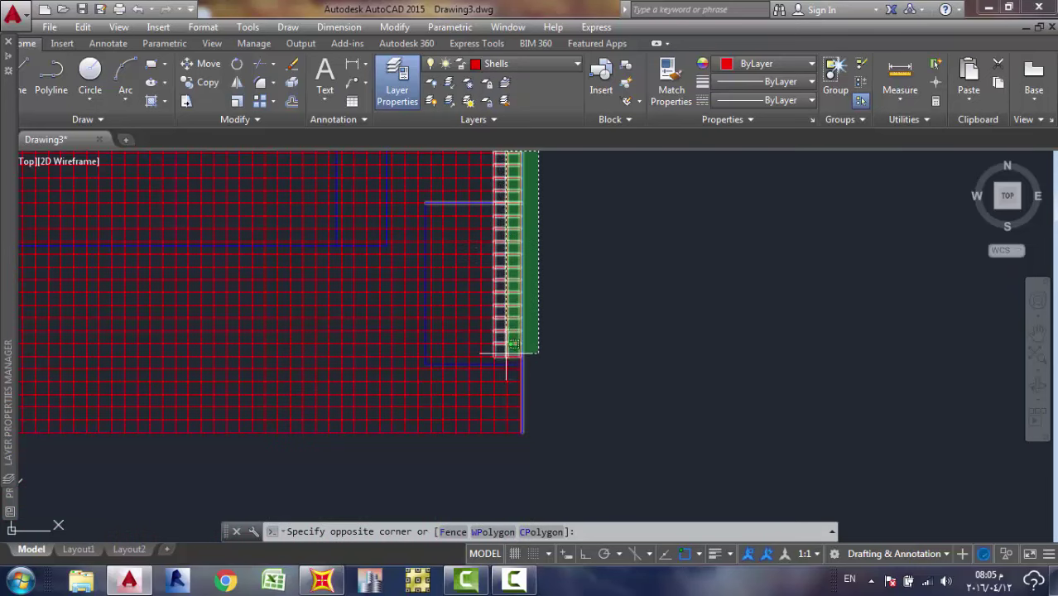
left_click(501, 444)
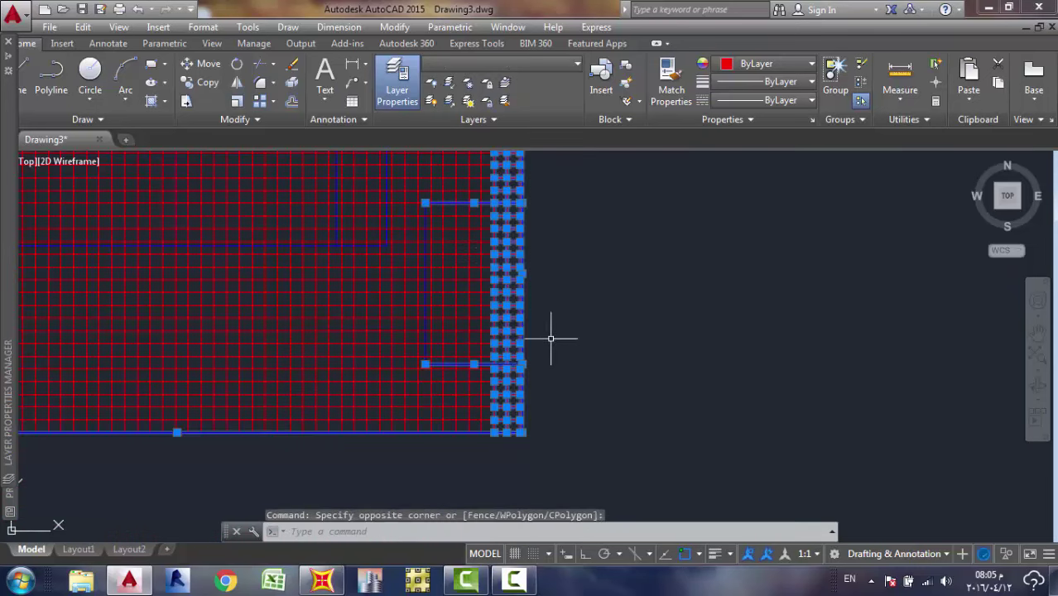
Examine the gap between the selected faces' outer corners and the beam line on the plan's right edge.
middle_click_drag(529, 161, 528, 305)
scroll(528, 305, "up", 6)
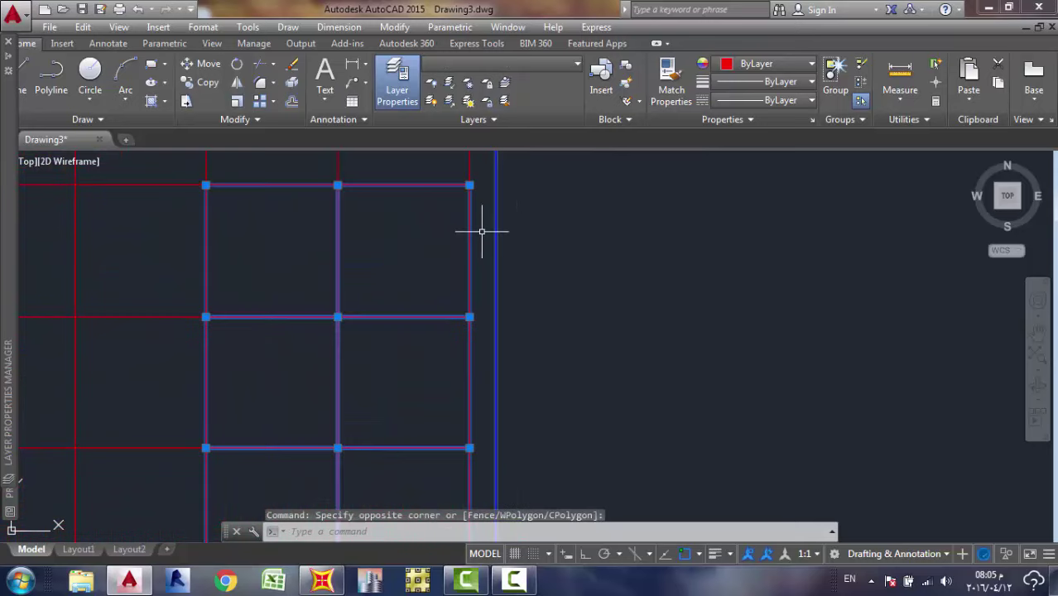
scroll(497, 226, "down", 1)
middle_click_drag(503, 224, 491, 307)
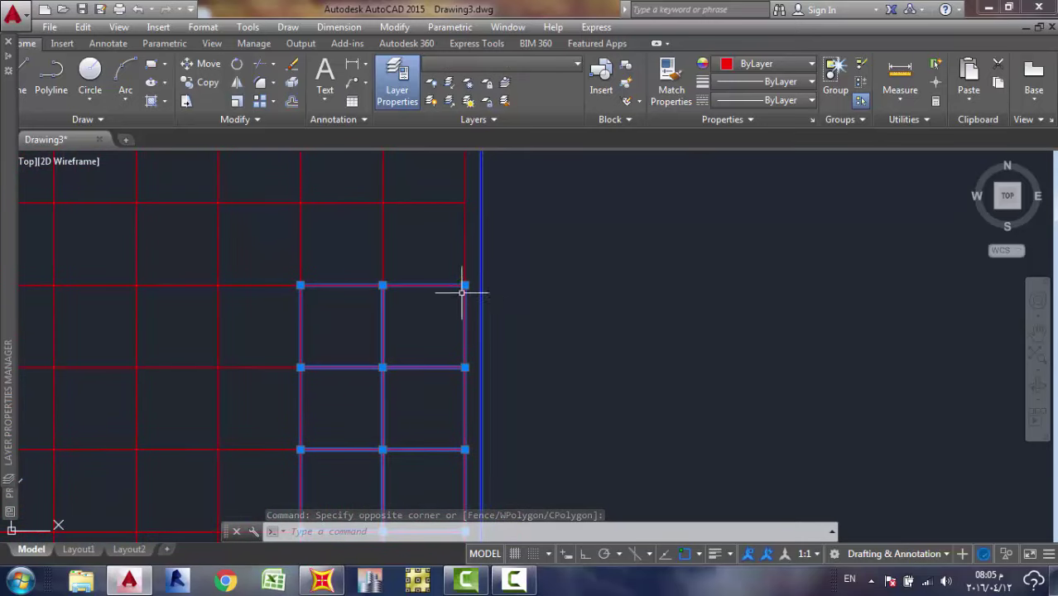
scroll(466, 280, "up", 4)
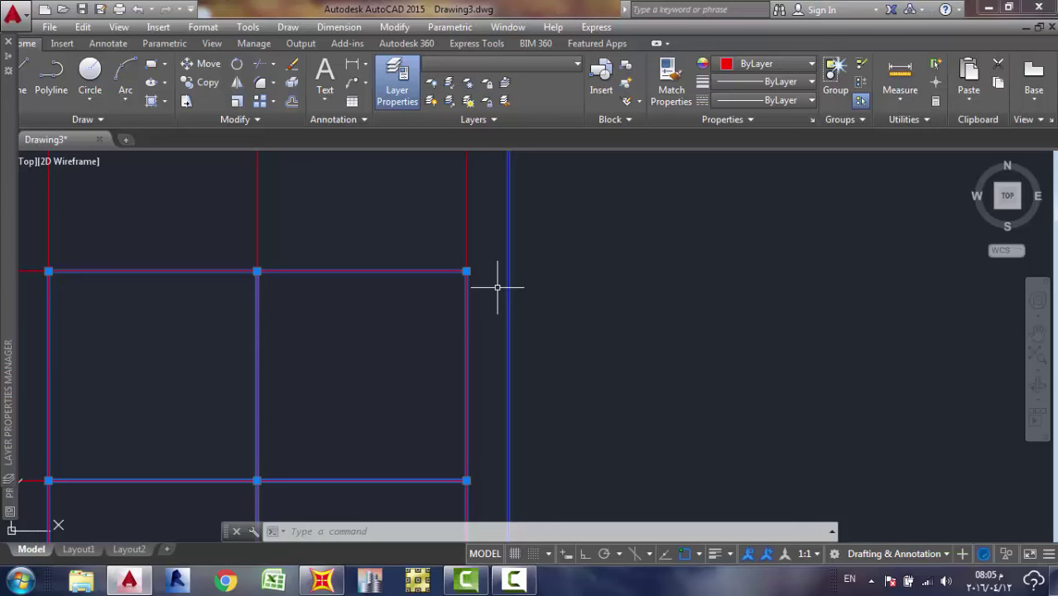
scroll(484, 258, "down", 10)
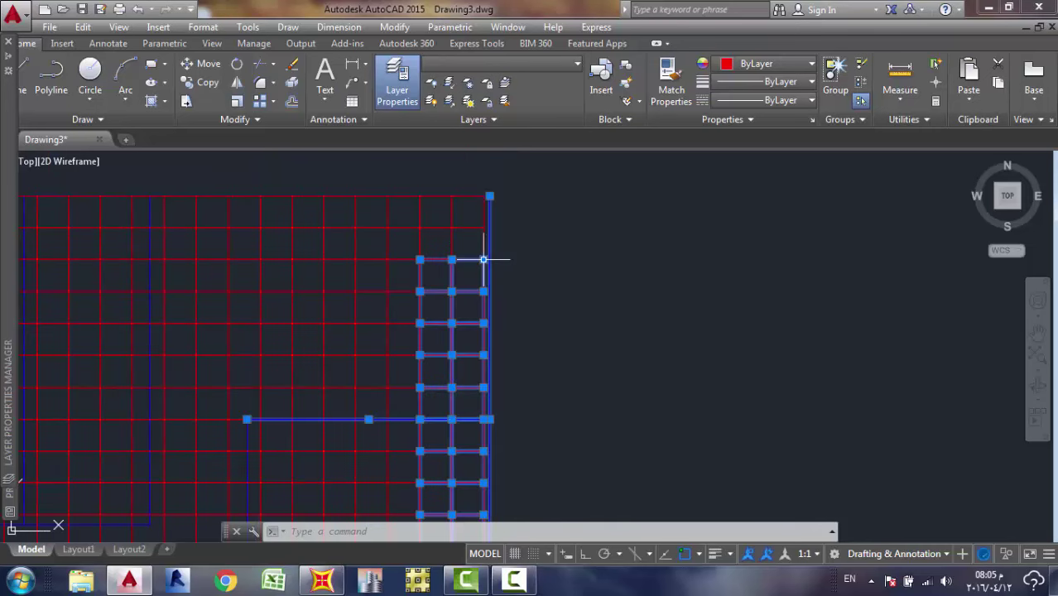
scroll(506, 251, "up", 5)
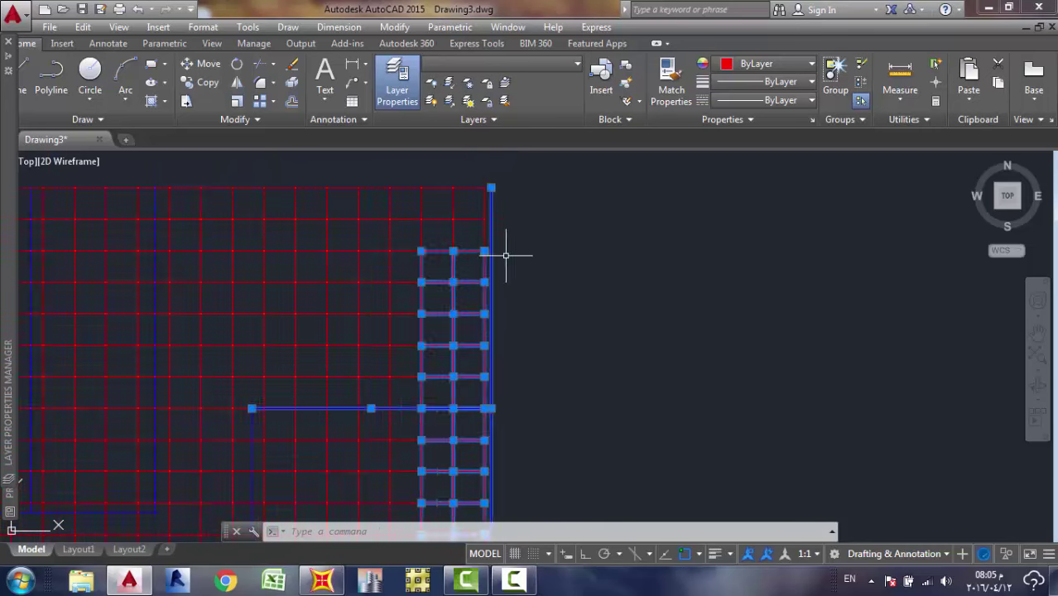
scroll(425, 219, "down", 4)
middle_click_drag(425, 219, 575, 207)
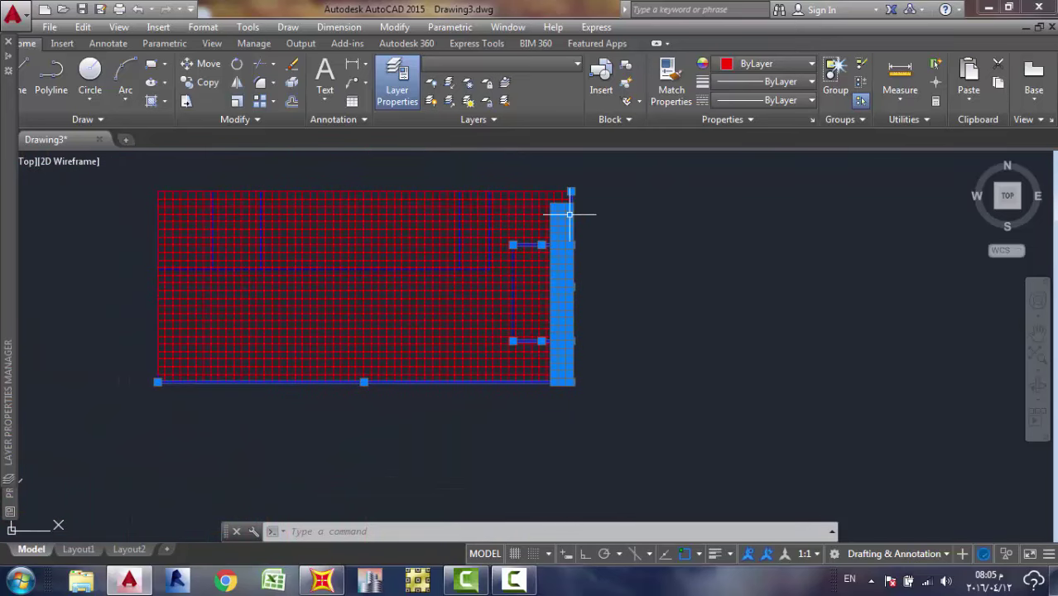
scroll(570, 214, "up", 8)
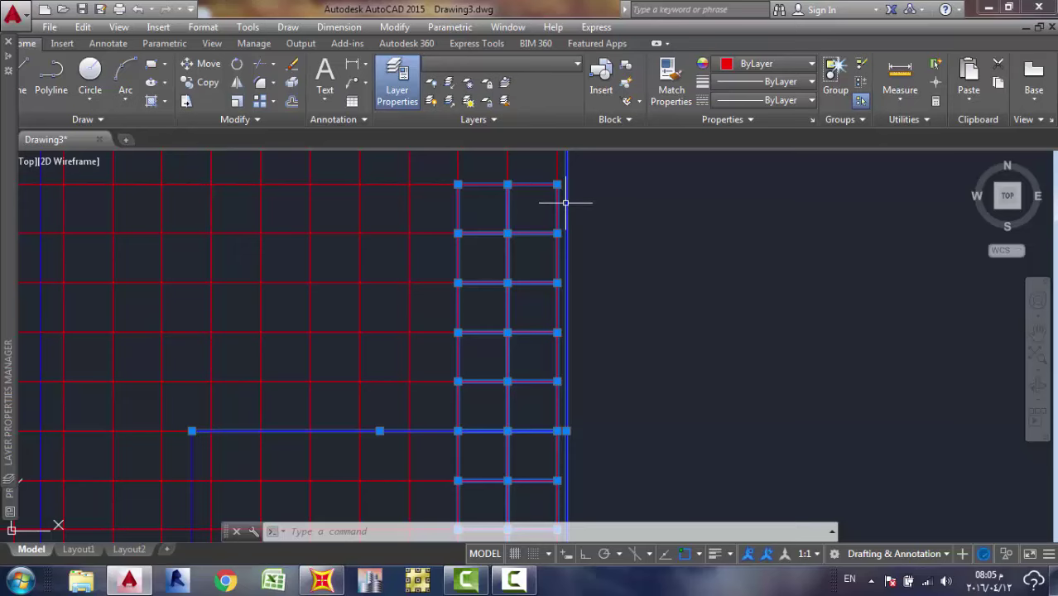
Stretch the topmost selected outer face corner horizontally onto the right-edge beam line.
middle_click_drag(566, 202, 479, 246)
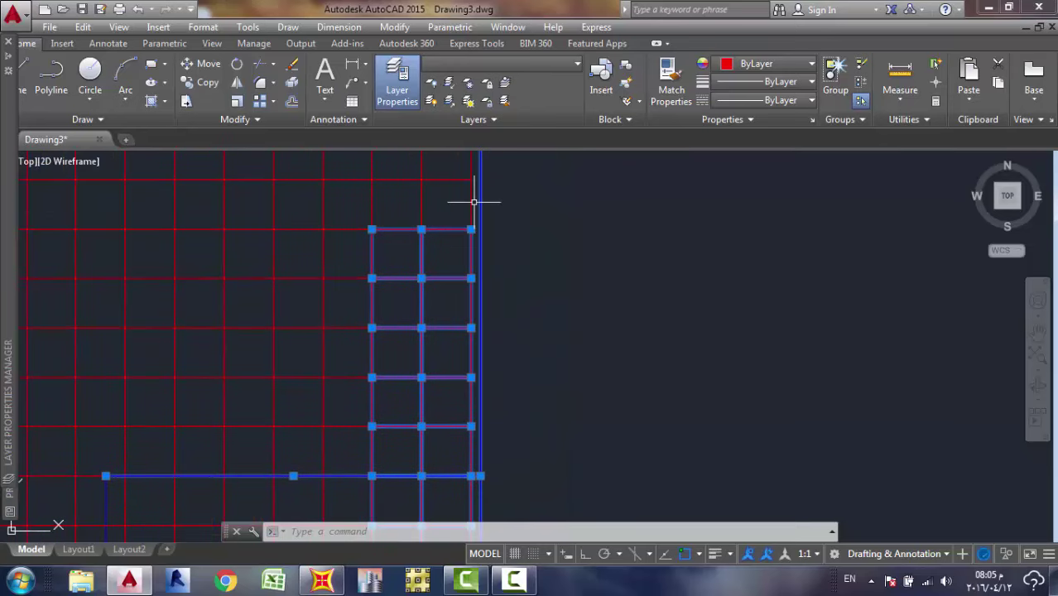
scroll(475, 231, "up", 6)
left_click(465, 224)
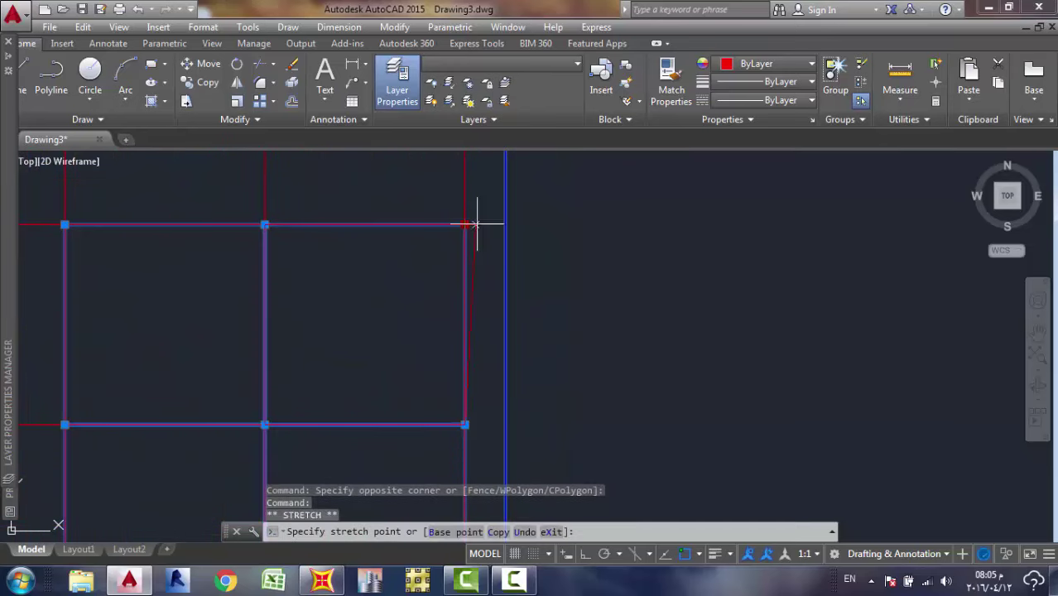
scroll(496, 279, "down", 4)
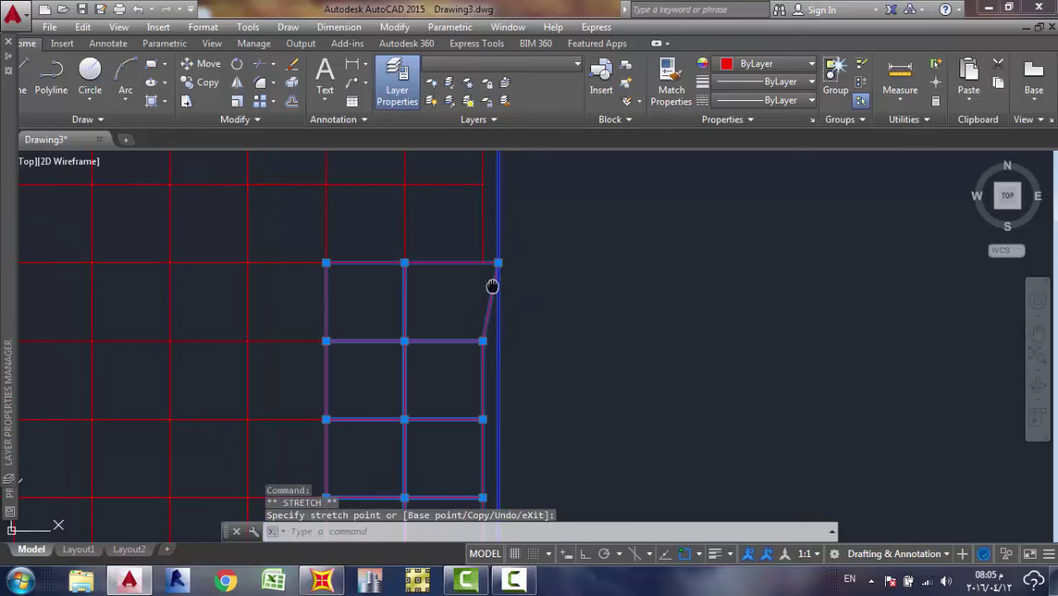
middle_click_drag(491, 283, 460, 267)
Turn Ortho on and stretch the second outer face corner down horizontally onto the right-edge beam line.
scroll(461, 266, "up", 4)
scroll(457, 312, "down", 2)
middle_click_drag(456, 312, 402, 236)
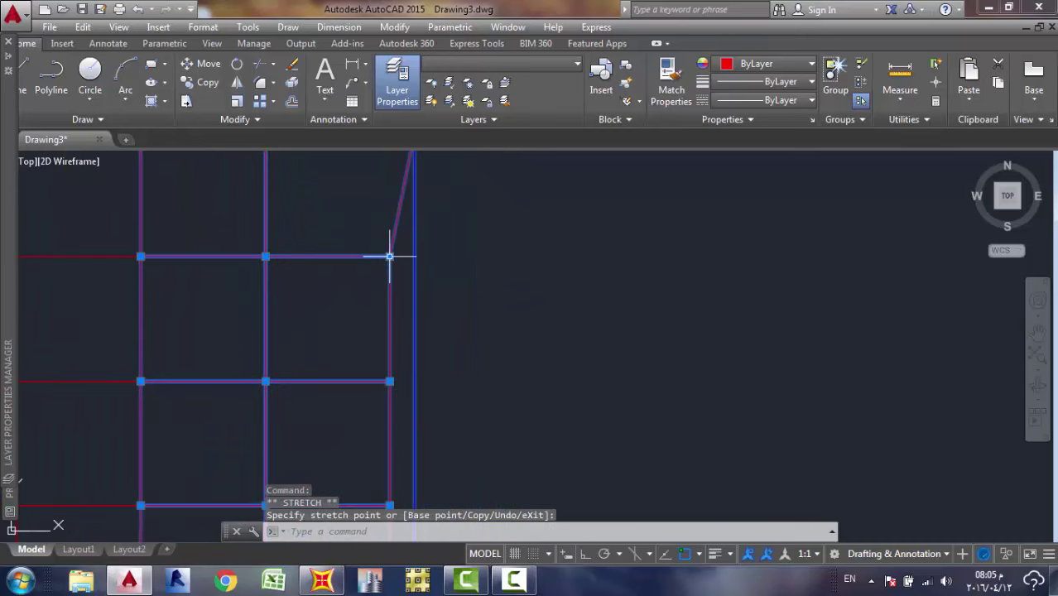
scroll(415, 257, "up", 3)
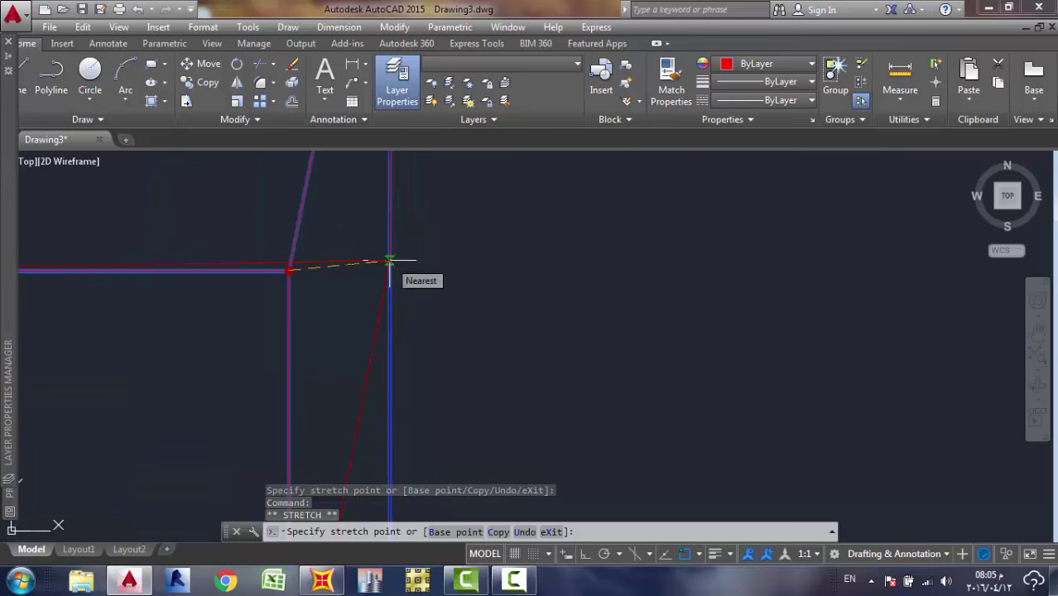
key("F8")
left_click(389, 271)
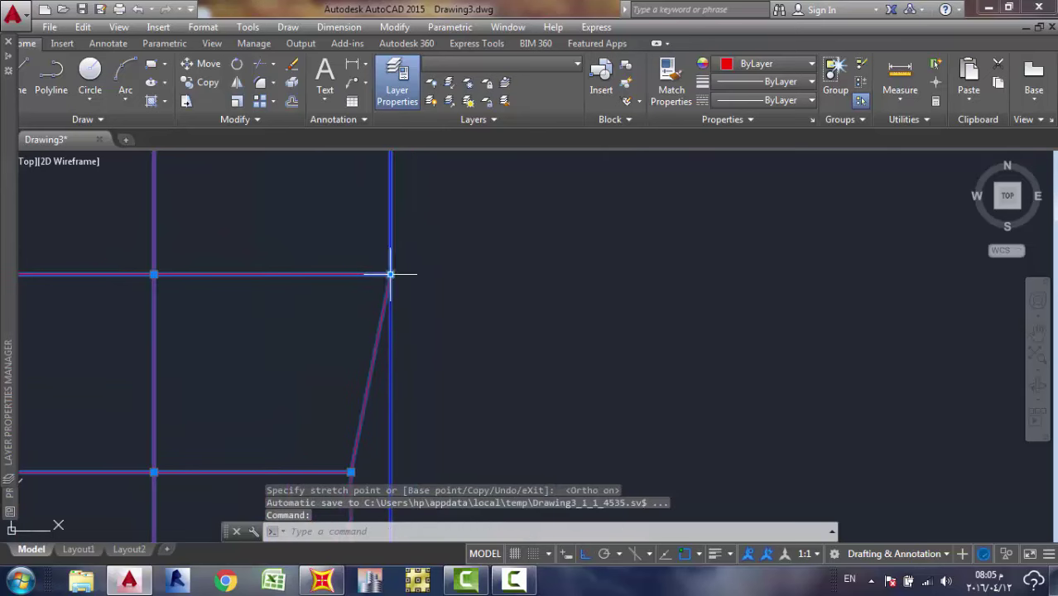
Stretch the third and fourth outer face corners from the top of the selection straight onto the right-edge beam line.
middle_click_drag(389, 271, 402, 189)
left_click(364, 387)
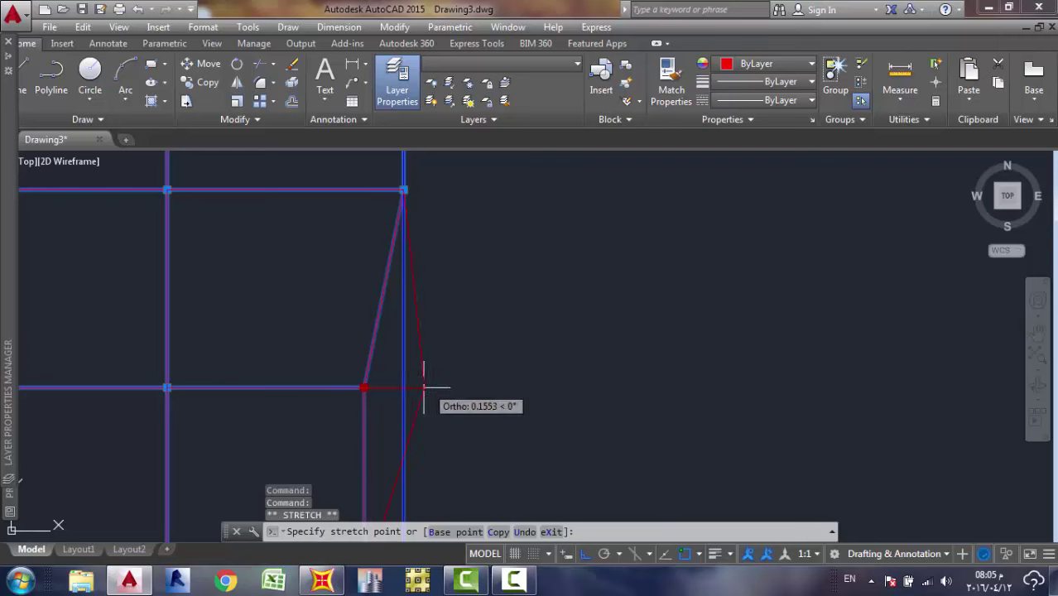
left_click(404, 386)
scroll(399, 381, "down", 5)
scroll(399, 380, "up", 5)
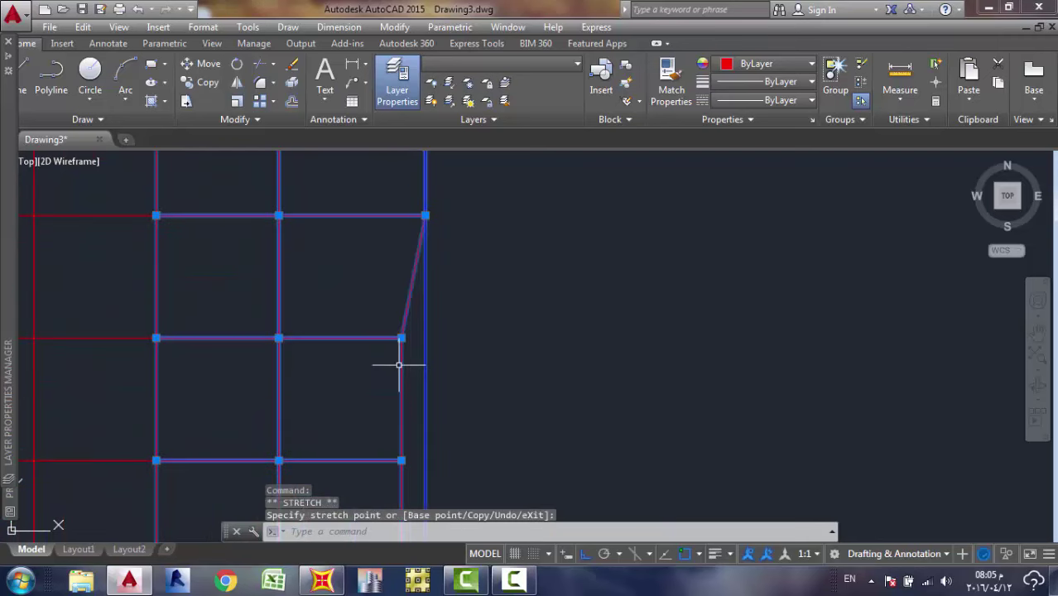
left_click(402, 337)
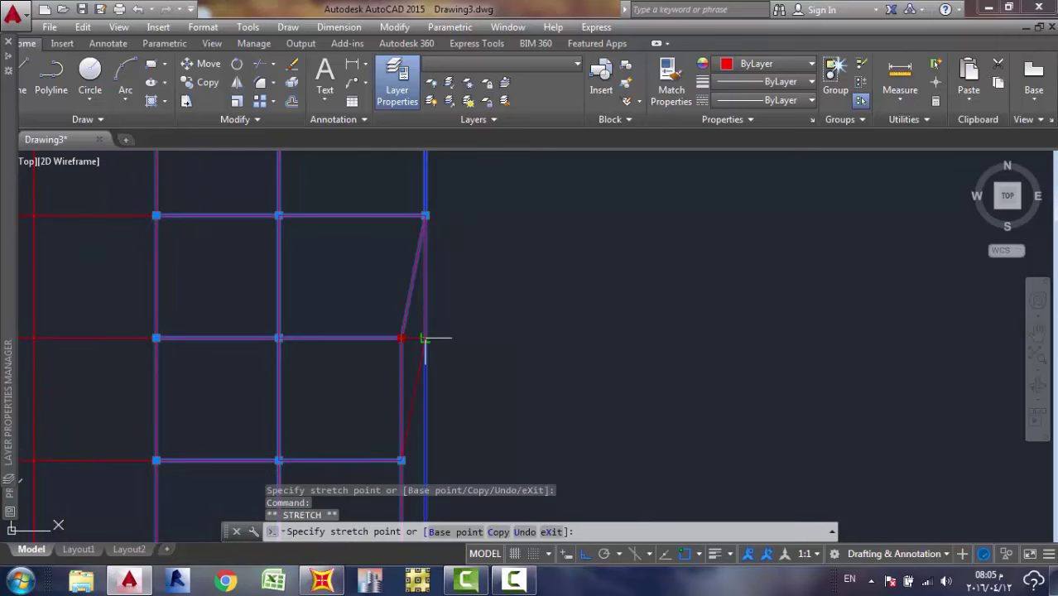
left_click(425, 338)
Stretch the fifth outer face corner and the one at the upper interior beam junction onto the right-edge beam line.
scroll(425, 338, "down", 8)
scroll(431, 281, "up", 6)
left_click(429, 297)
left_click(414, 363)
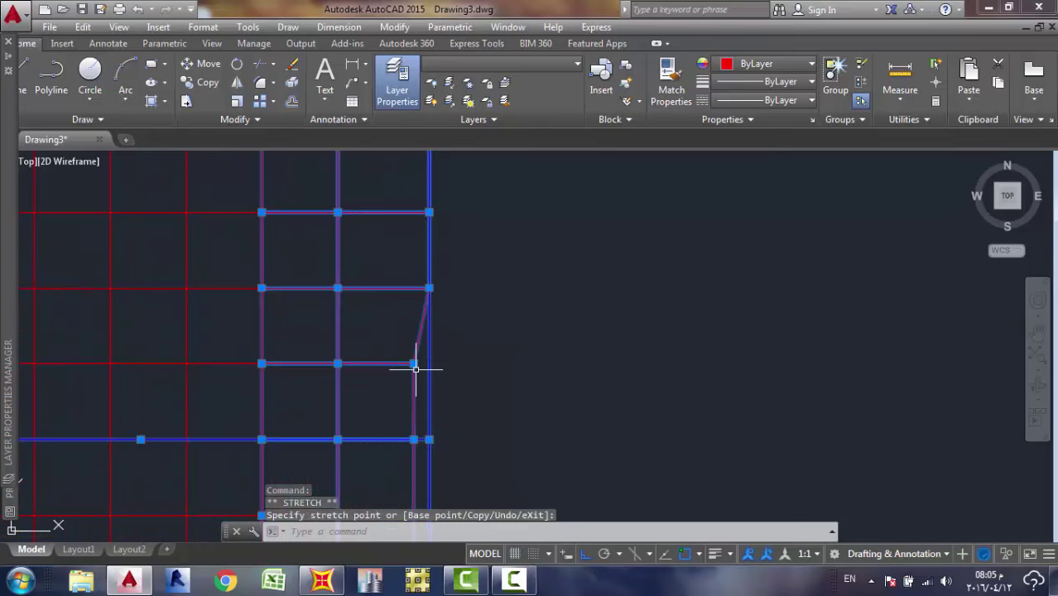
left_click(425, 362)
left_click(427, 362)
scroll(432, 362, "down", 5)
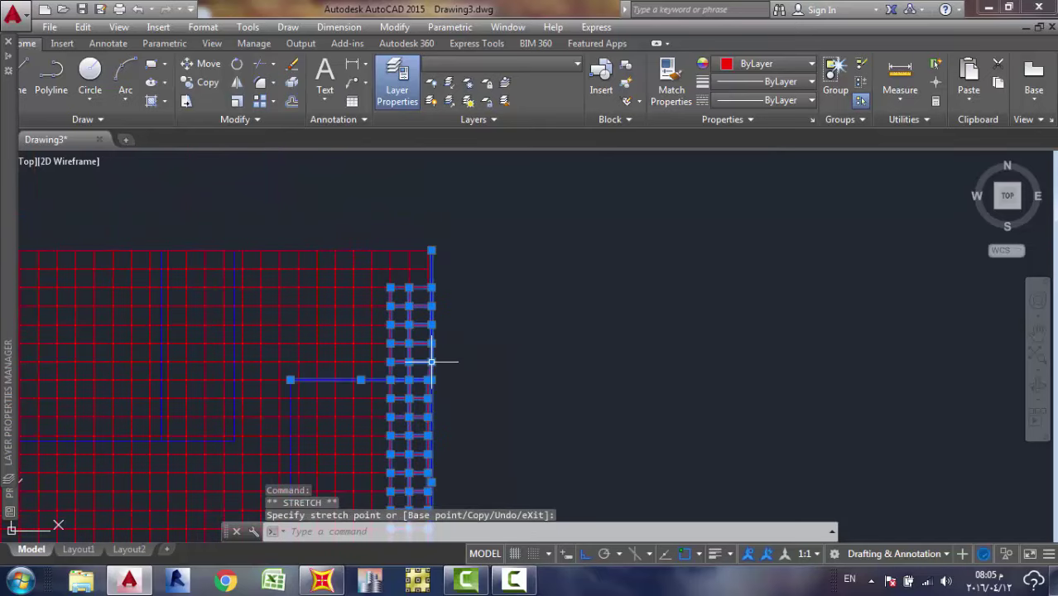
scroll(422, 249, "up", 8)
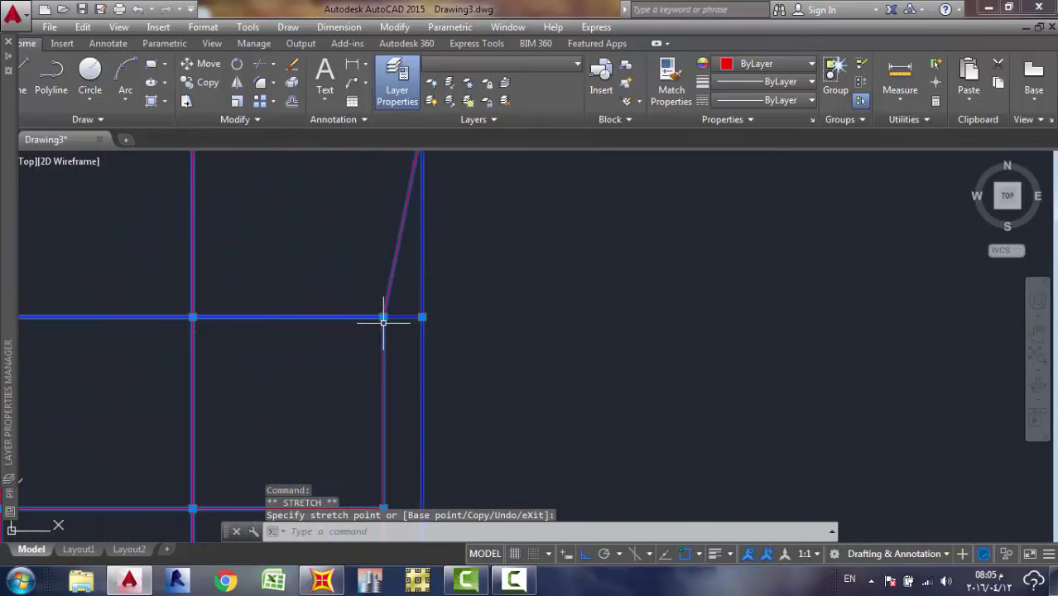
left_click(384, 317)
left_click(421, 317)
scroll(421, 317, "down", 6)
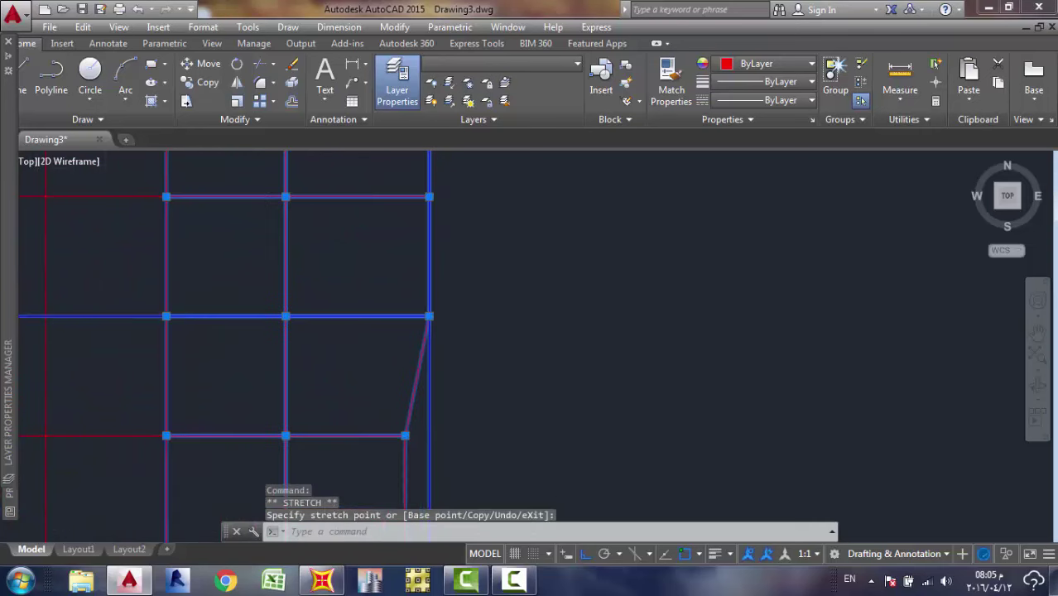
Stretch the three outer face corners directly below the upper interior beam junction onto the right-edge beam line.
middle_click_drag(425, 314, 429, 244)
scroll(419, 286, "up", 5)
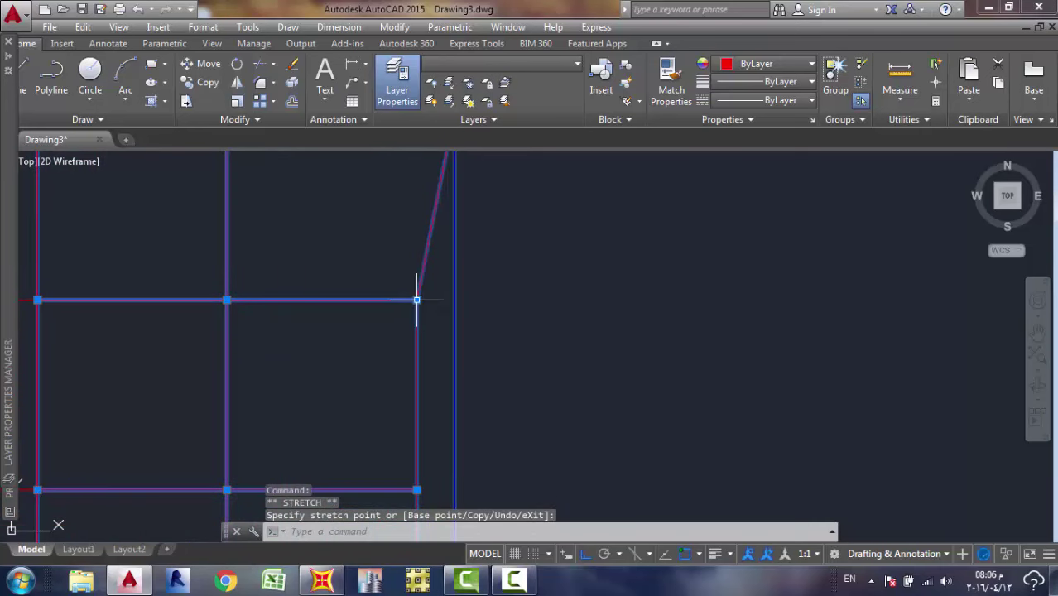
scroll(454, 299, "down", 5)
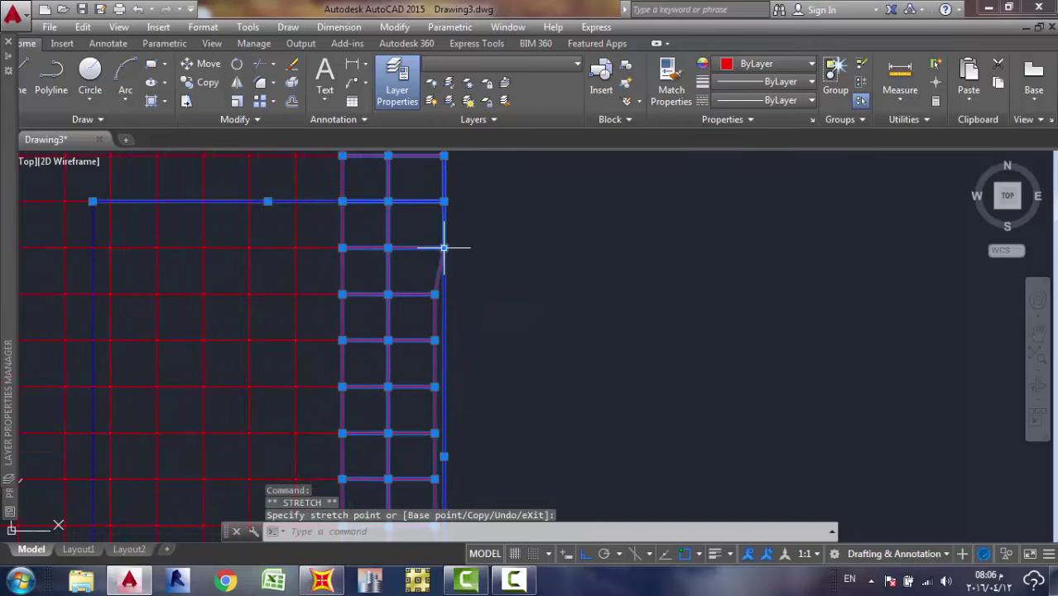
scroll(439, 249, "up", 3)
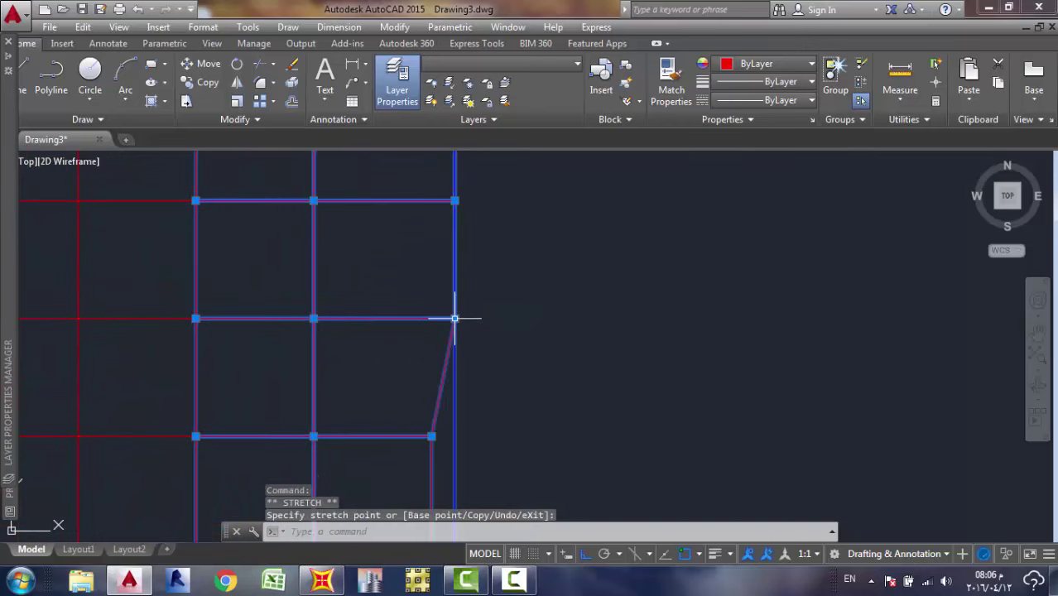
scroll(454, 318, "down", 3)
scroll(429, 303, "up", 3)
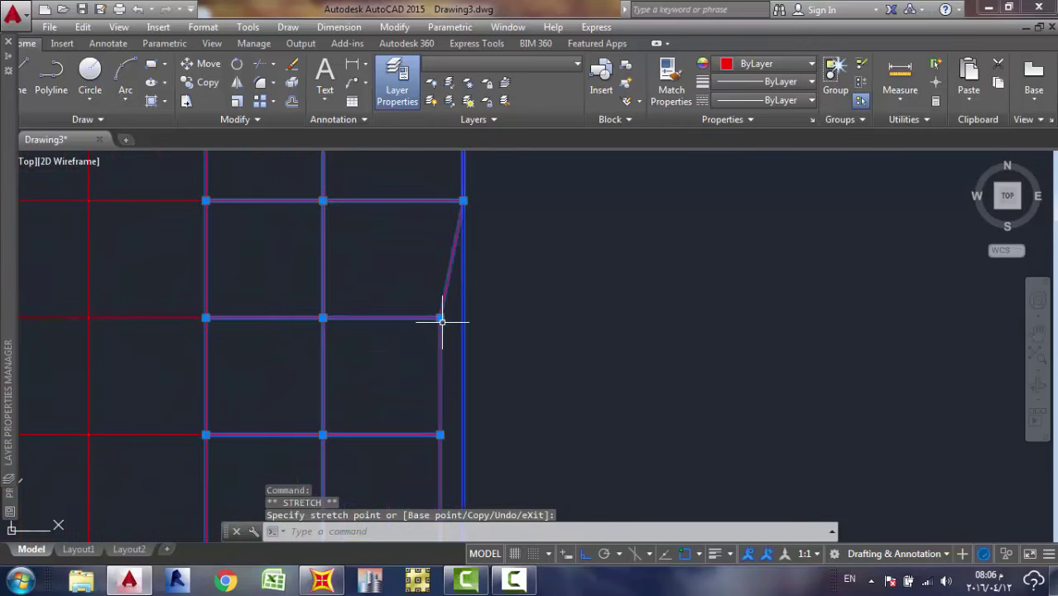
scroll(465, 314, "down", 4)
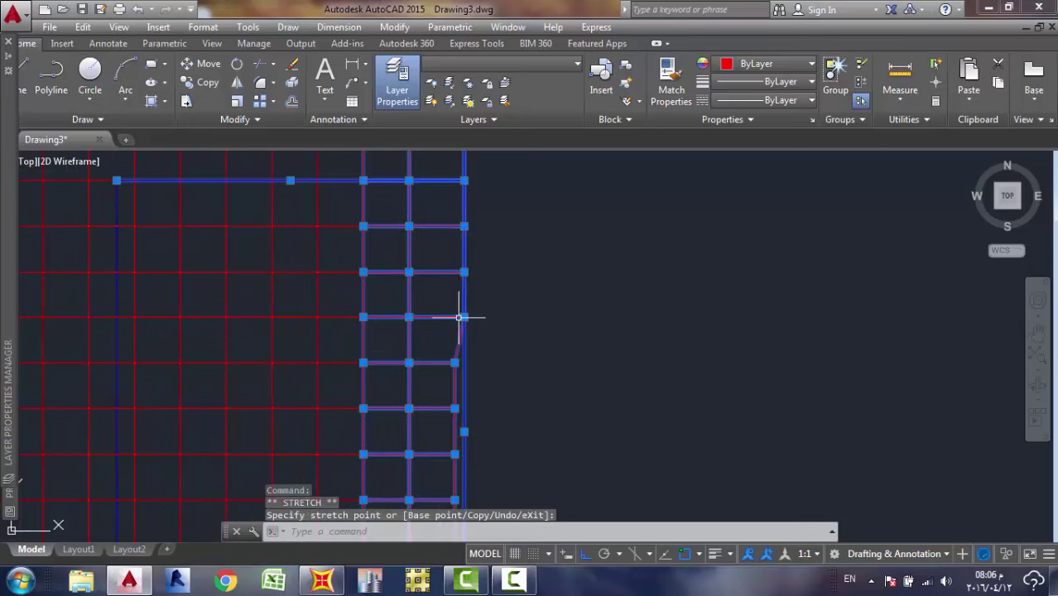
Stretch the fourth and fifth outer face corners below the upper interior beam junction onto the right-edge beam line.
scroll(434, 331, "up", 1)
scroll(433, 331, "up", 3)
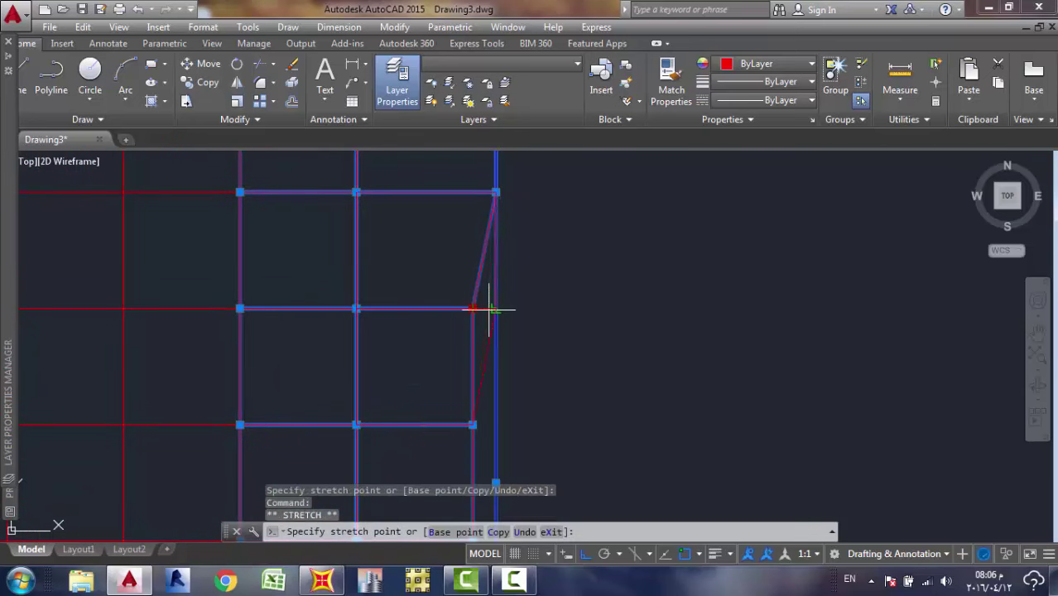
left_click(495, 309)
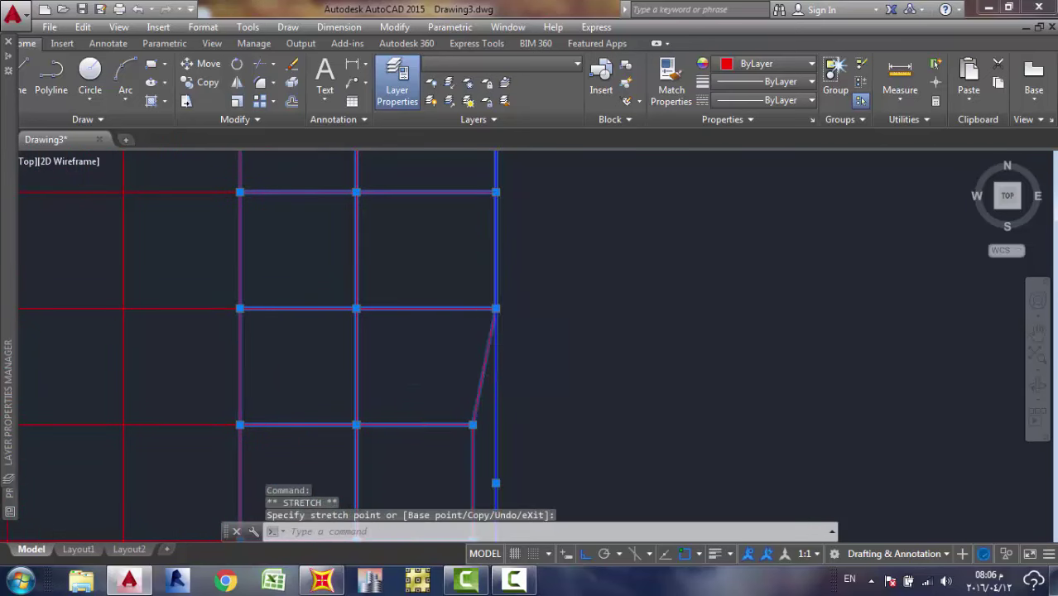
scroll(466, 243, "down", 5)
scroll(466, 279, "up", 4)
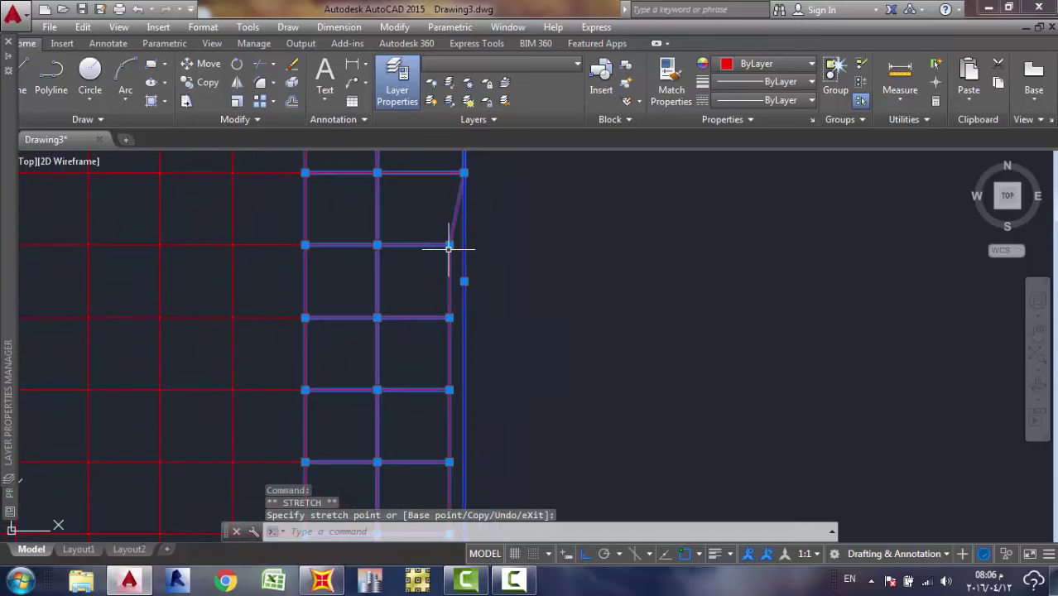
left_click(449, 244)
left_click(464, 245)
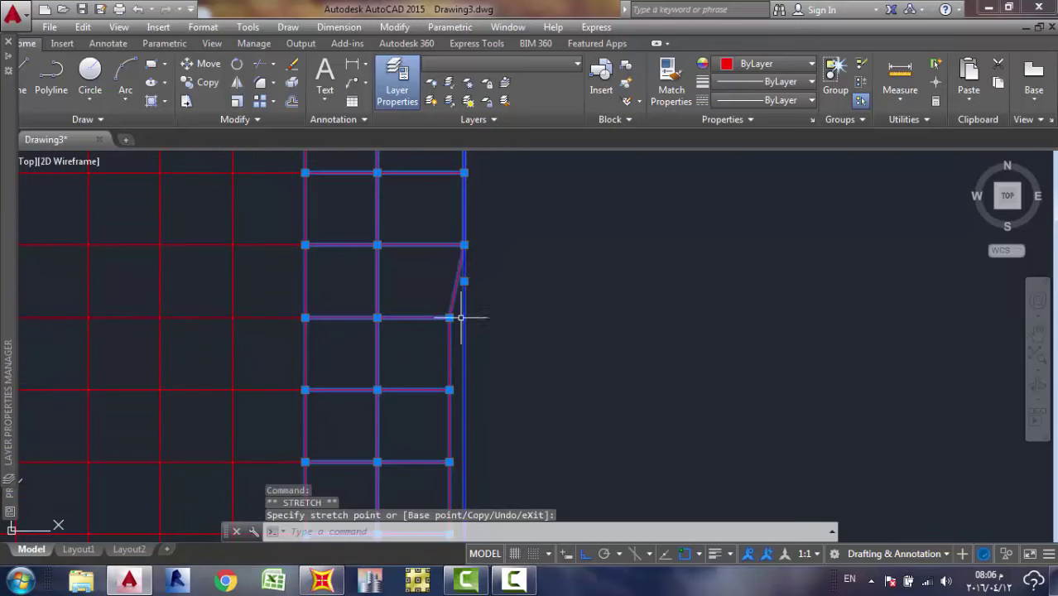
Stretch the next two outer face corners, just below the right-edge beam's midpoint, horizontally onto the beam line.
left_click(449, 318)
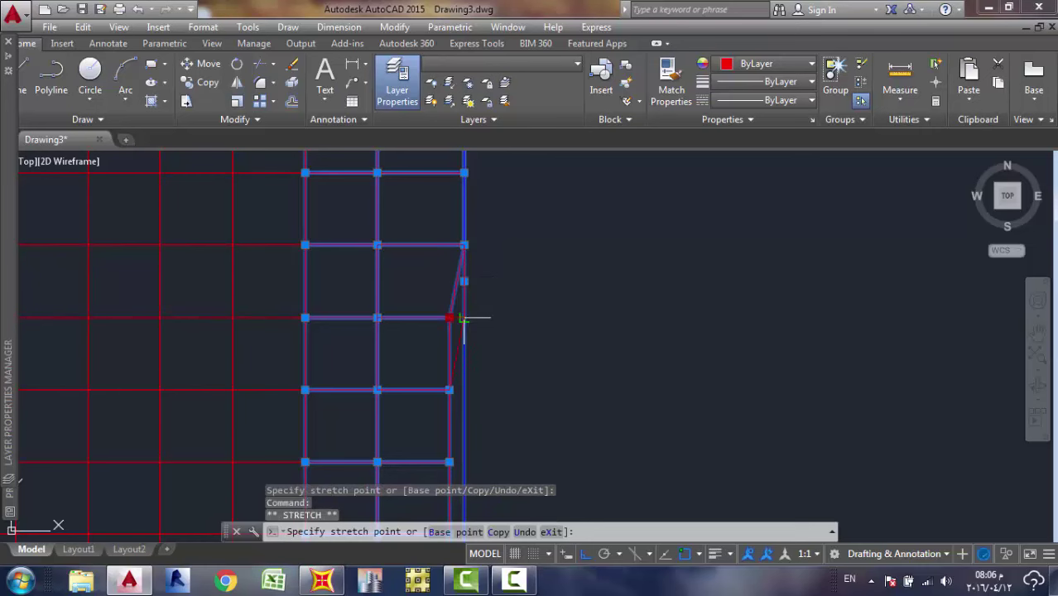
left_click(464, 318)
left_click(448, 390)
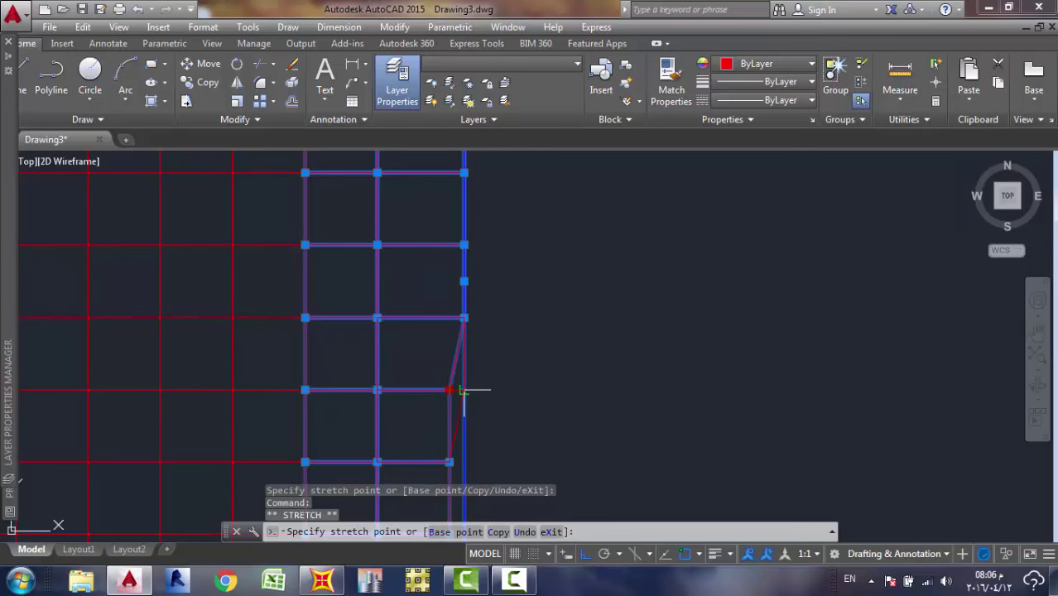
left_click(464, 390)
Stretch the topmost outer face corner still off the right-edge beam line, above the lower interior beam junction, straight onto it.
scroll(482, 362, "down", 5)
mouse_move(464, 371)
middle_mouse_down()
mouse_move(476, 307)
mouse_move(460, 303)
mouse_move(464, 282)
middle_mouse_up()
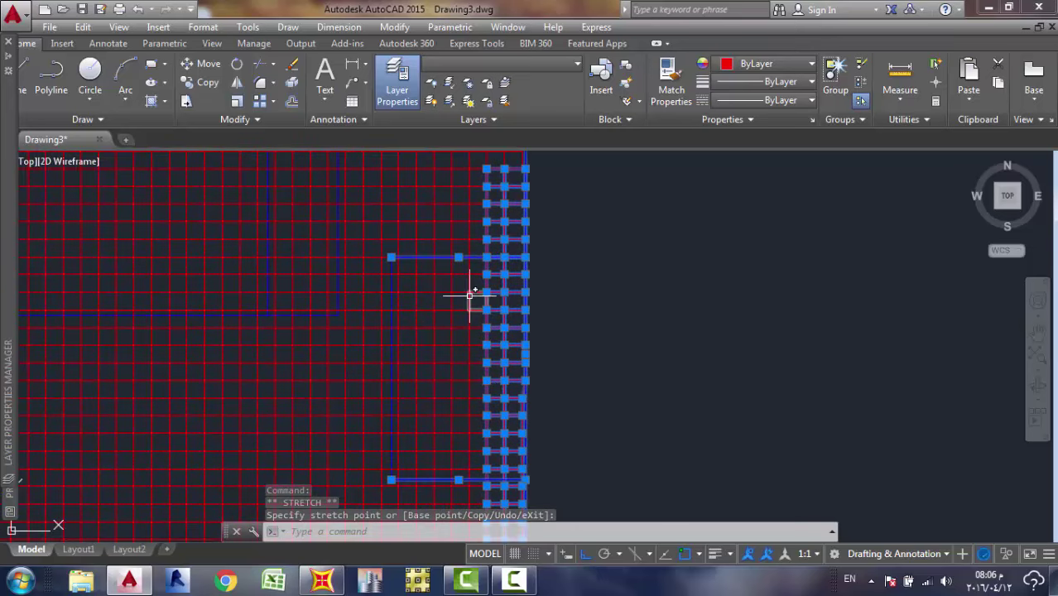
scroll(469, 296, "down", 4)
scroll(468, 295, "up", 5)
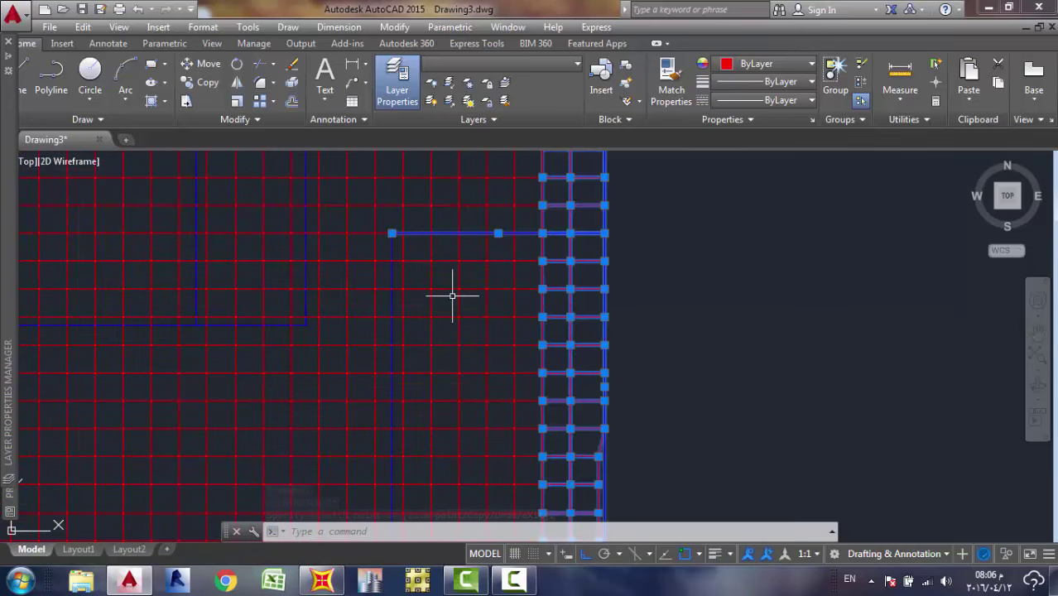
scroll(506, 290, "down", 2)
middle_click_drag(507, 290, 574, 296)
scroll(567, 290, "down", 4)
scroll(580, 351, "up", 2)
scroll(580, 351, "up", 5)
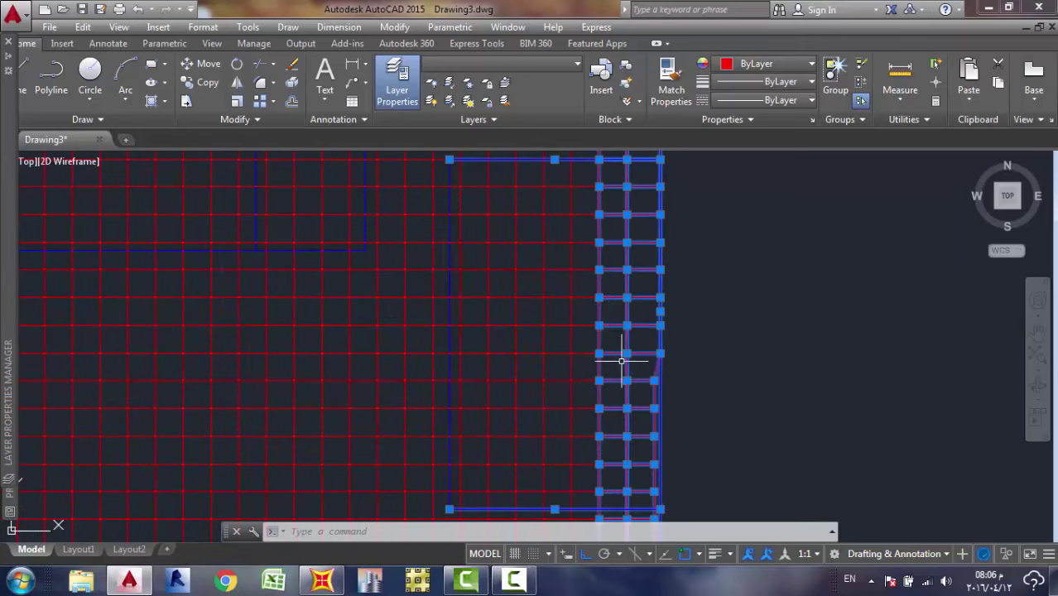
scroll(512, 265, "up", 4)
scroll(612, 301, "up", 2)
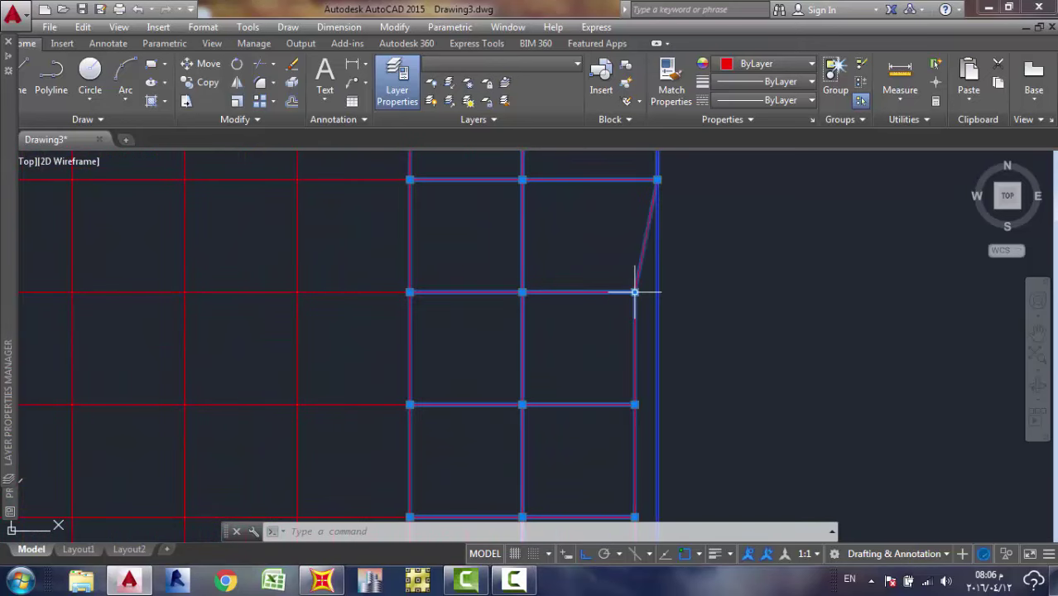
left_click(634, 291)
left_click(657, 292)
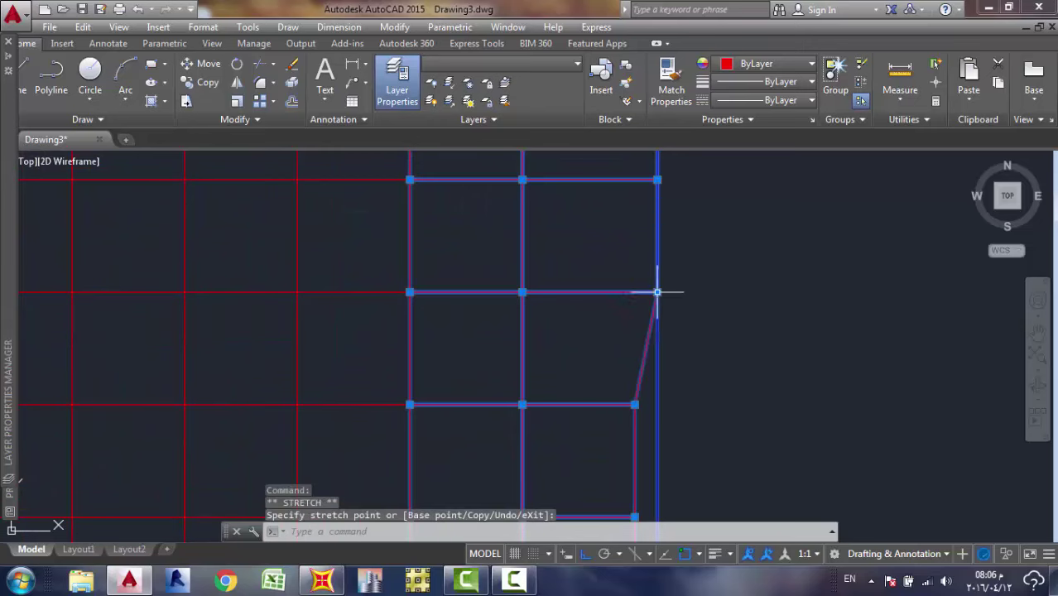
scroll(637, 298, "down", 5)
left_click(519, 583)
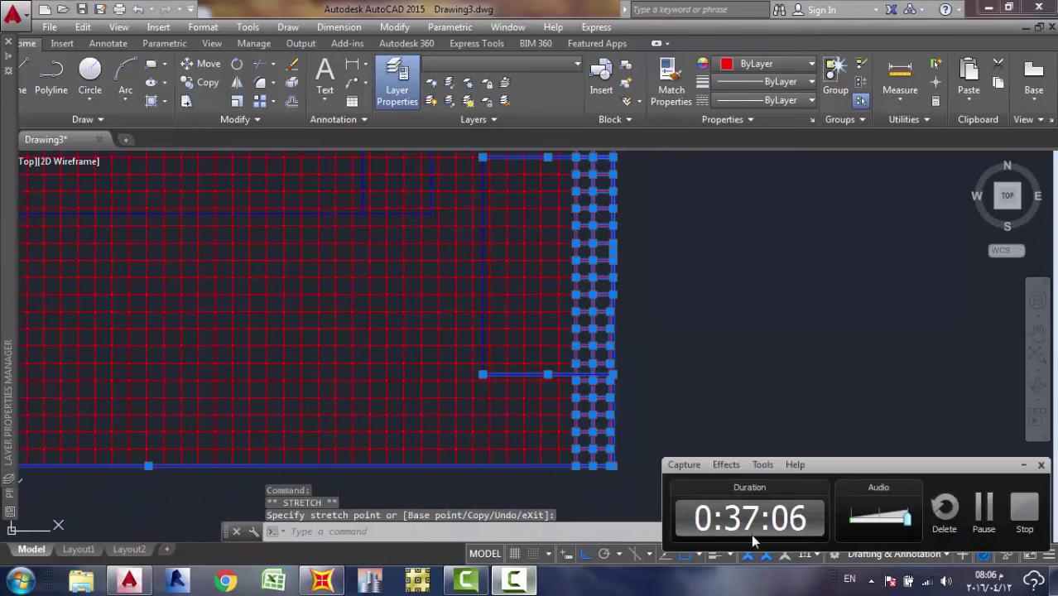
left_click(984, 509)
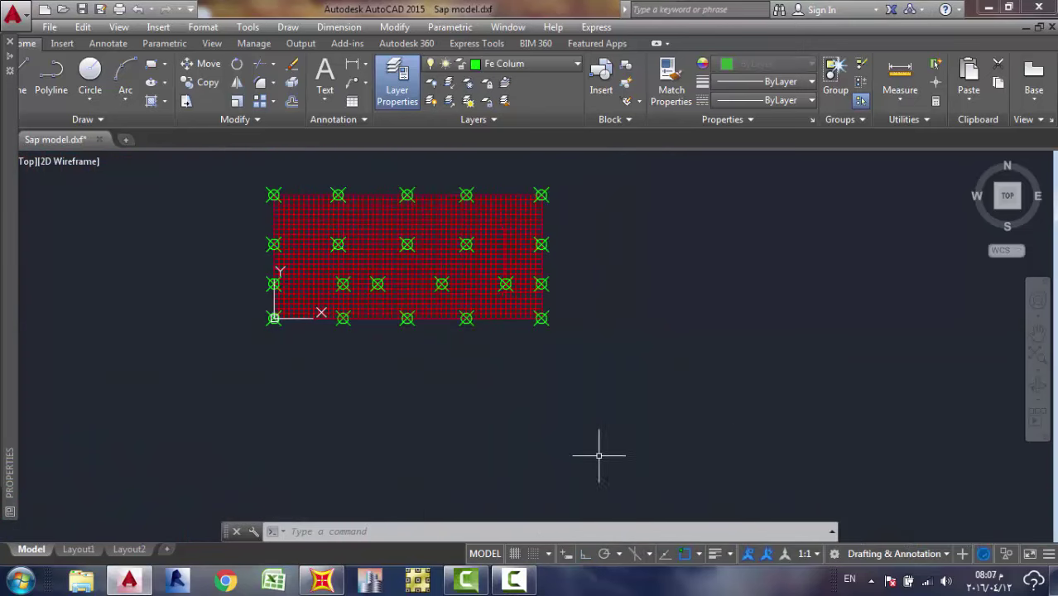
Examine the slab mesh, the column points and the origin corner of the model in Sap model.dxf.
middle_click_drag(530, 282, 596, 402)
scroll(551, 355, "up", 4)
scroll(551, 354, "down", 2)
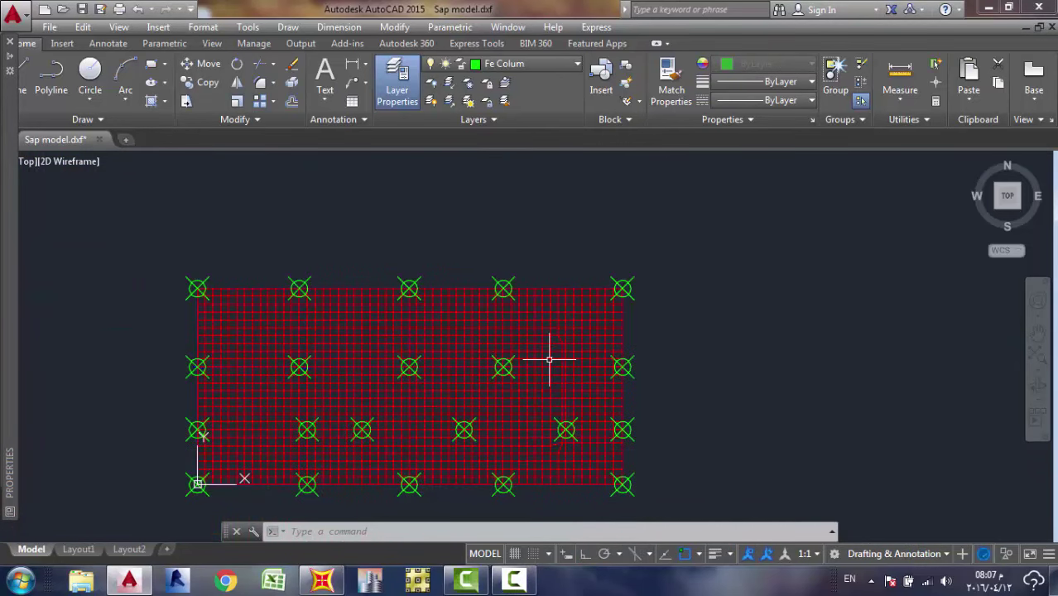
mouse_move(551, 354)
middle_mouse_down()
mouse_move(610, 336)
mouse_move(680, 279)
middle_mouse_up()
scroll(378, 293, "up", 4)
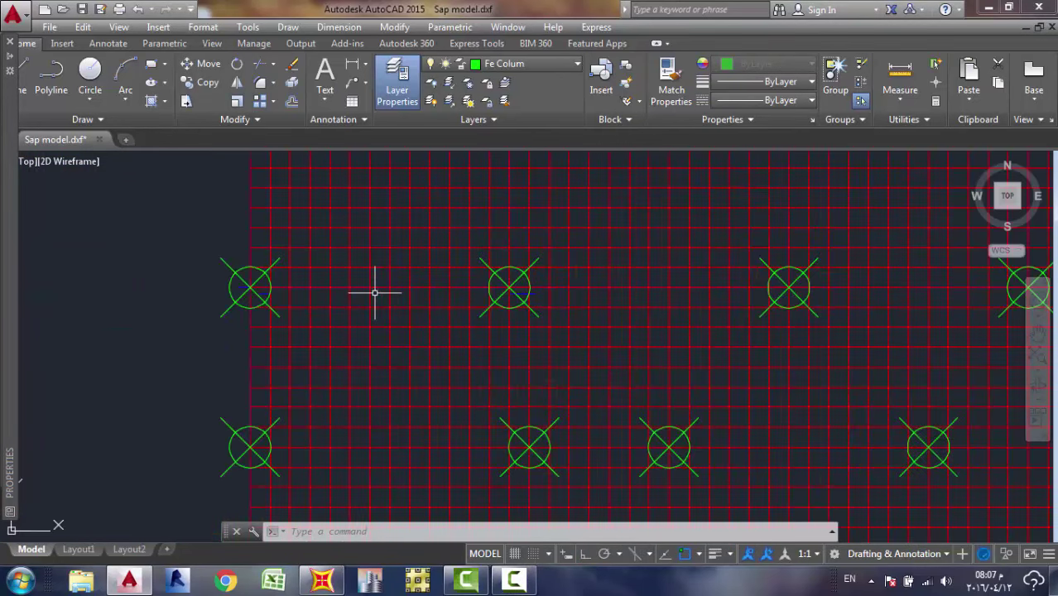
scroll(376, 292, "down", 4)
scroll(371, 392, "up", 4)
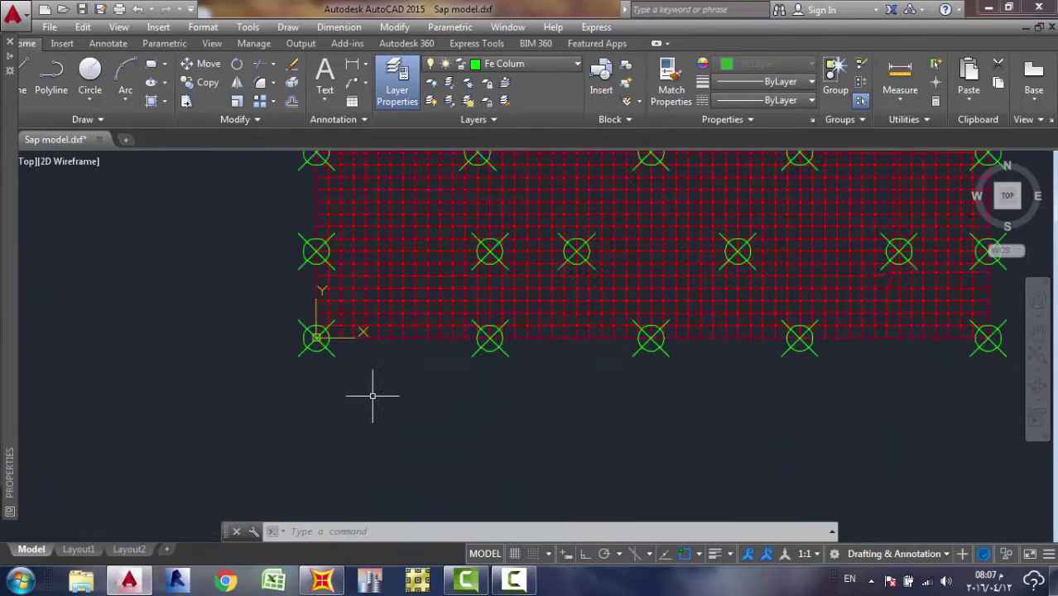
scroll(359, 277, "down", 4)
middle_click_drag(413, 265, 342, 319)
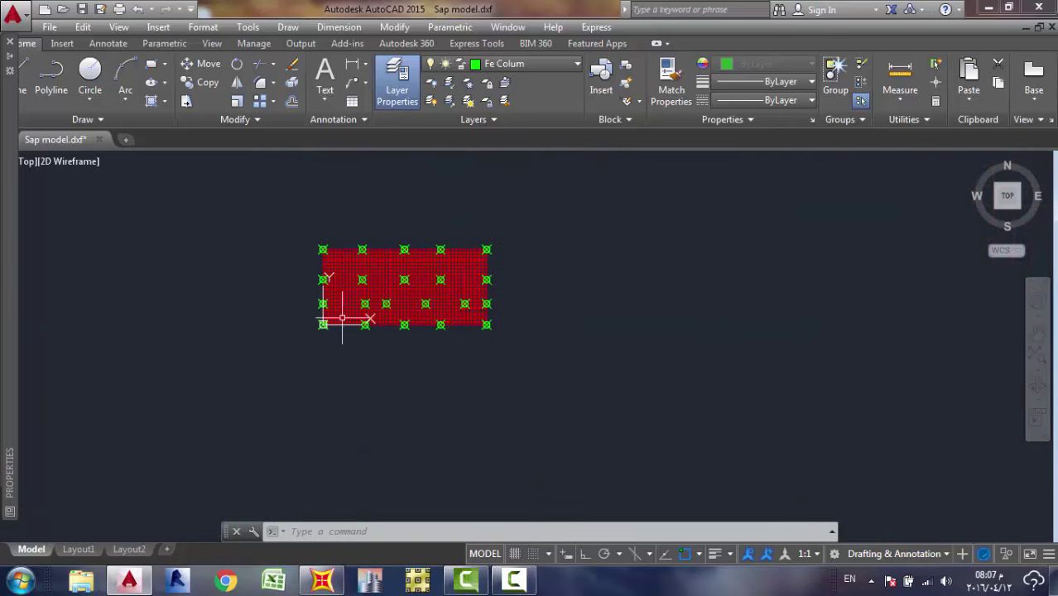
Move the entire model by its lower-left column point from the origin to a point about 37 units along positive X and slightly higher.
left_click(554, 213)
left_click(290, 372)
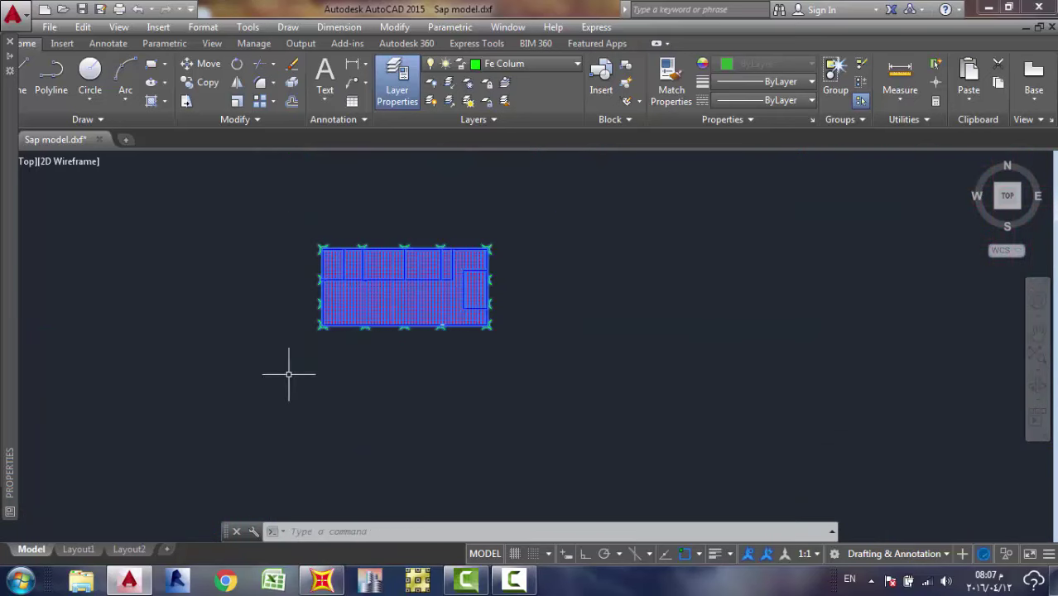
left_click(204, 65)
scroll(302, 290, "up", 5)
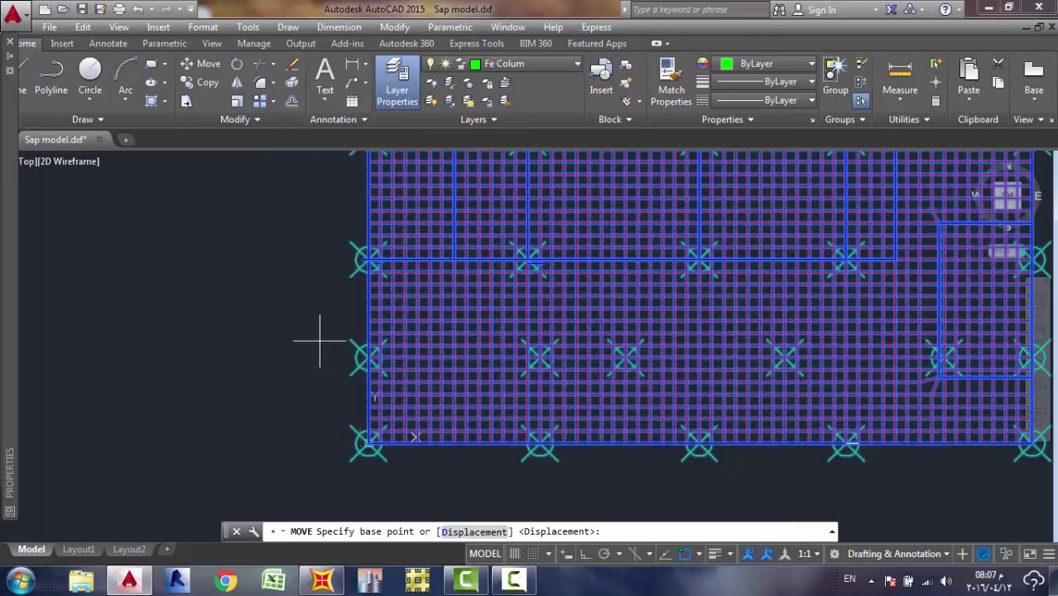
scroll(369, 445, "up", 2)
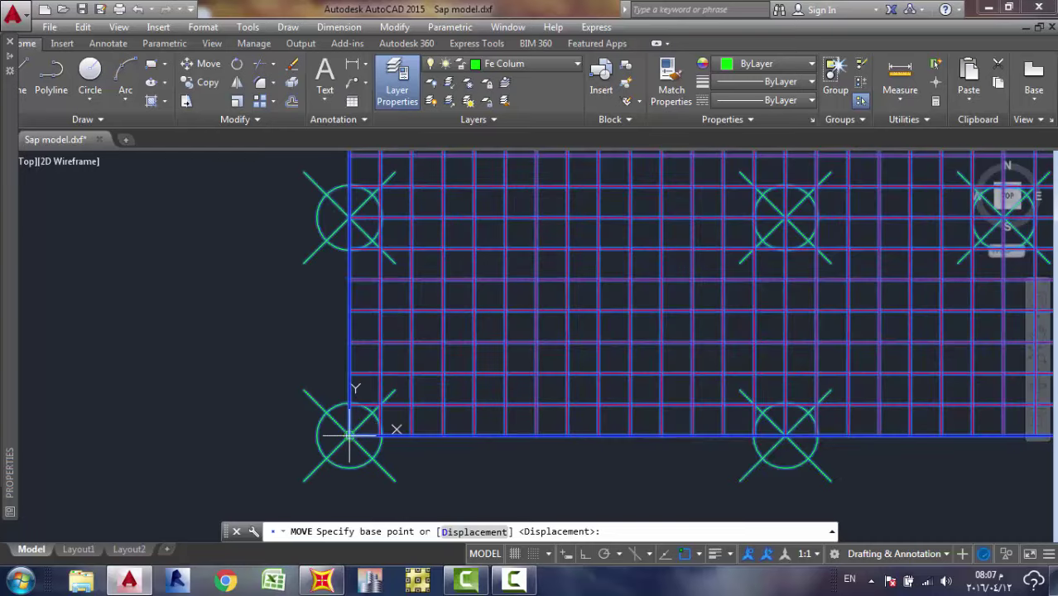
left_click(349, 432)
scroll(414, 399, "down", 5)
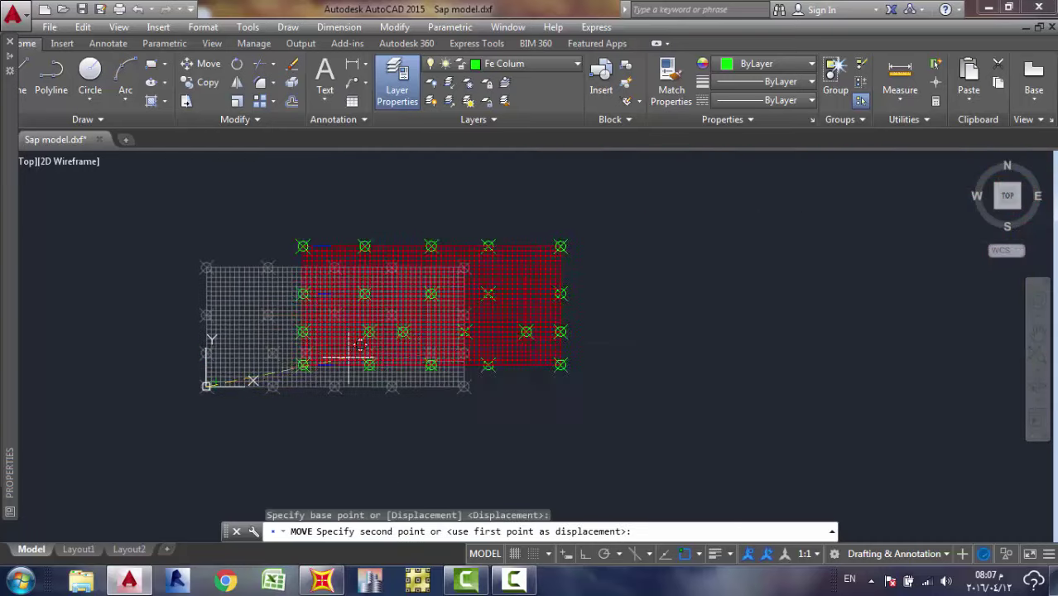
left_click(559, 365)
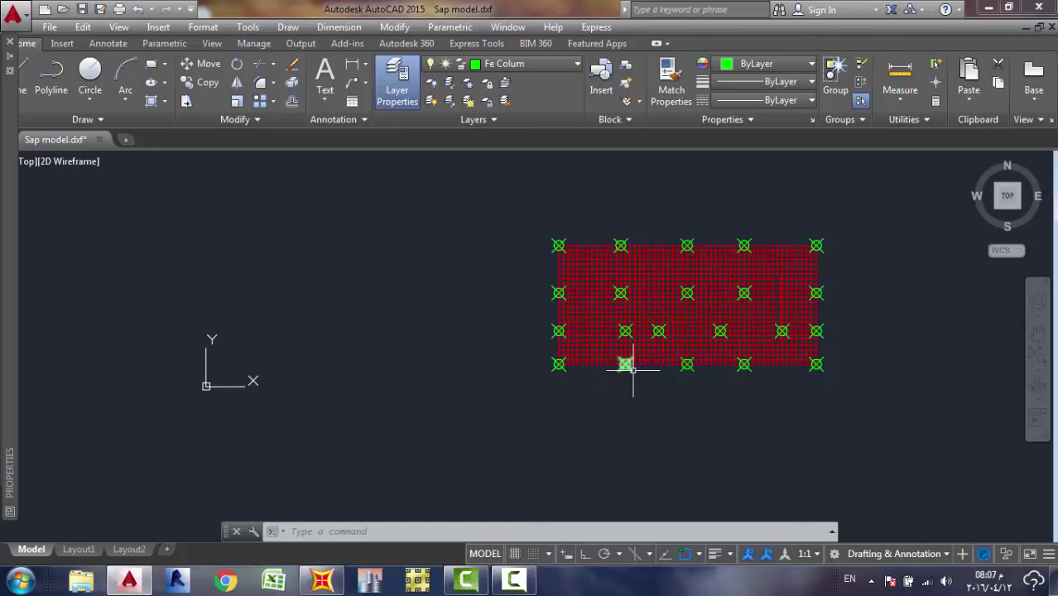
mouse_move(632, 370)
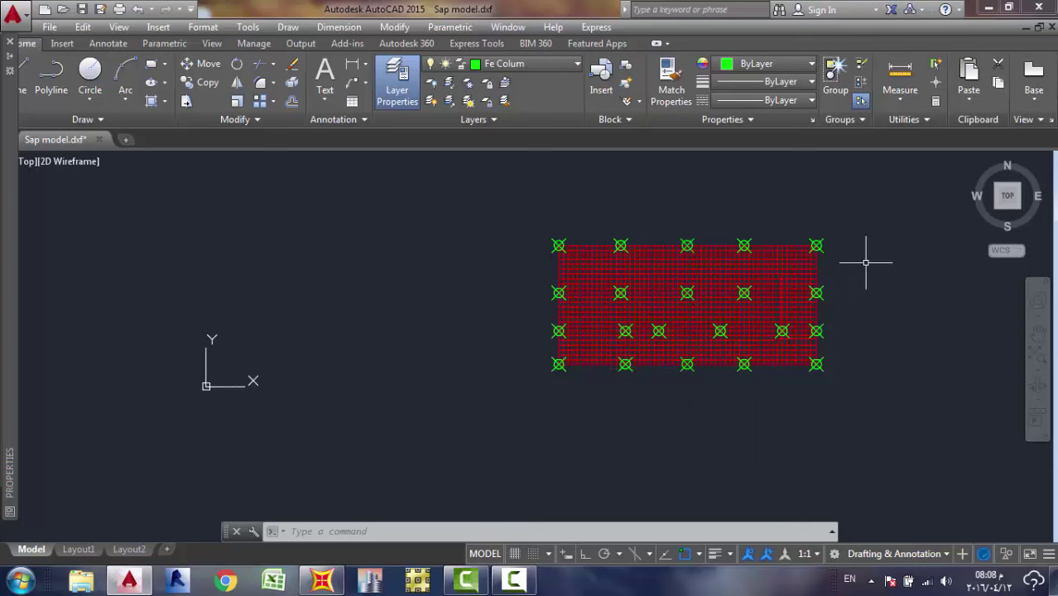
scroll(782, 277, "up", 4)
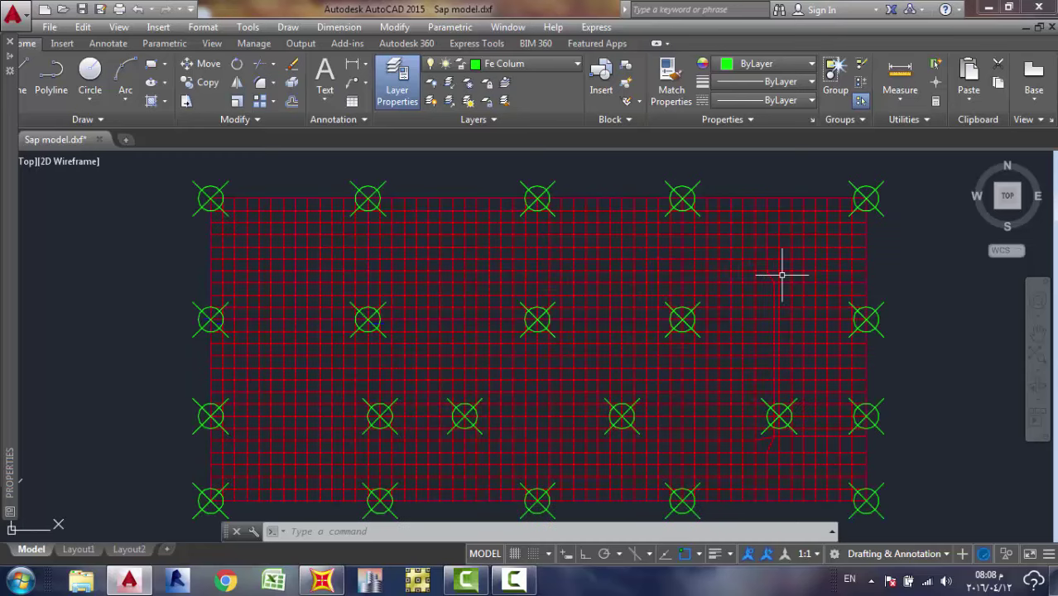
scroll(781, 276, "down", 8)
mouse_move(782, 275)
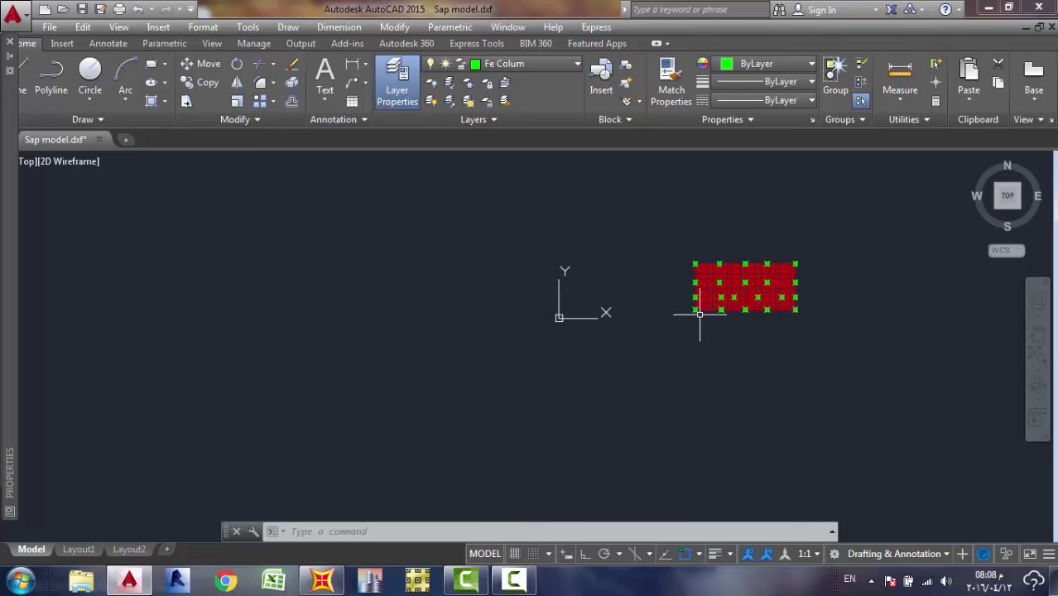
Draw a line from just below the origin to just below the model's lower-left column point.
scroll(700, 315, "up", 1)
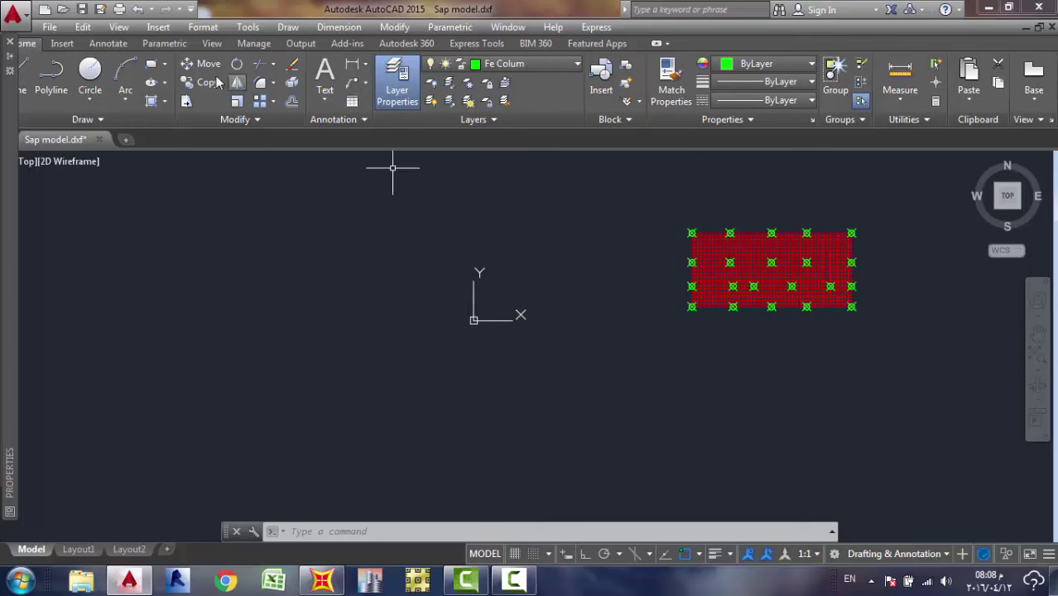
type("l")
key("Return")
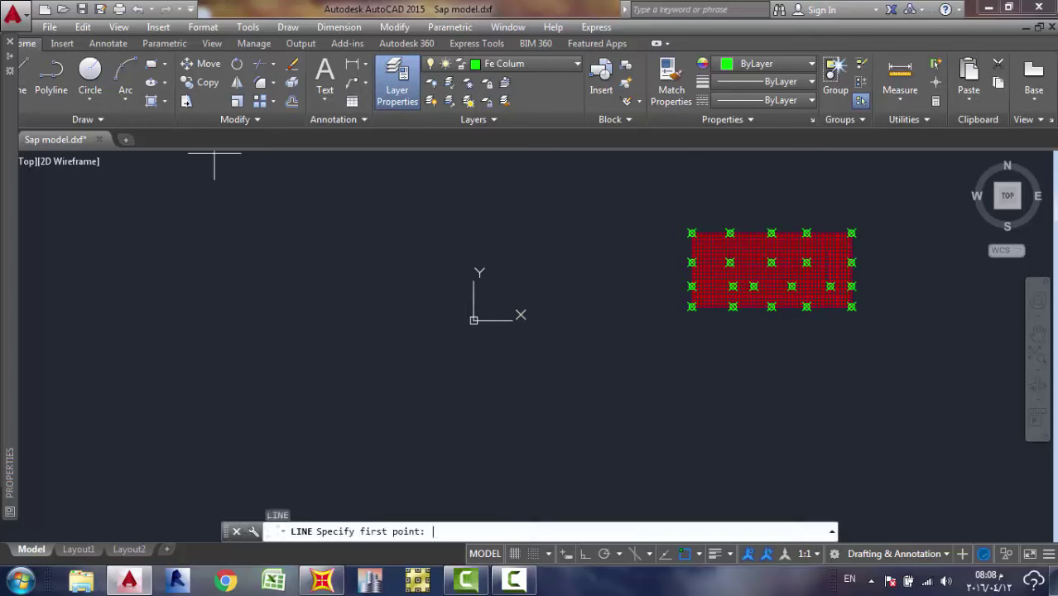
left_click(474, 339)
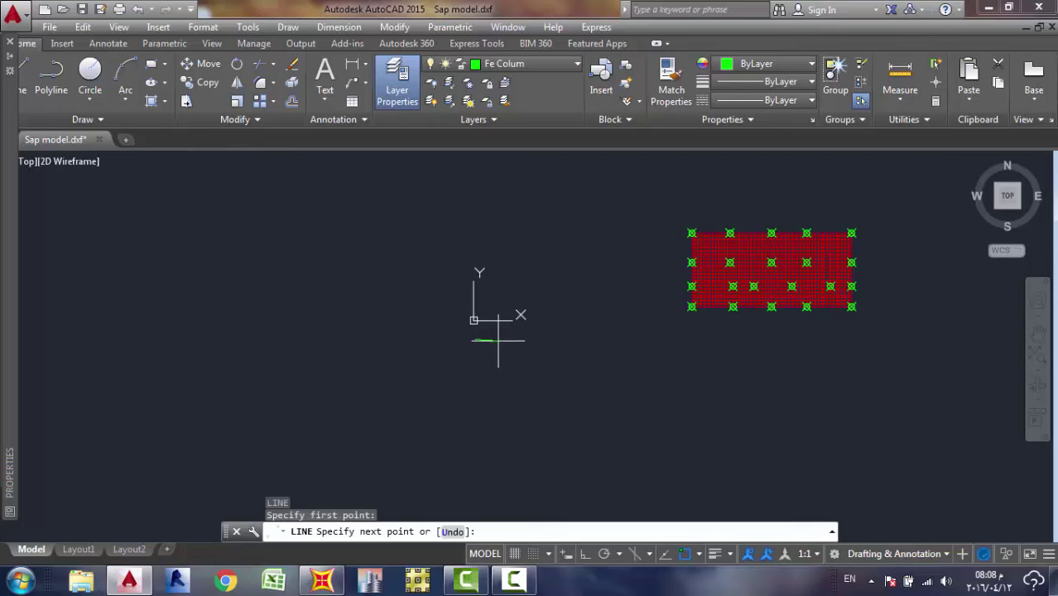
left_click(692, 330)
key("Escape")
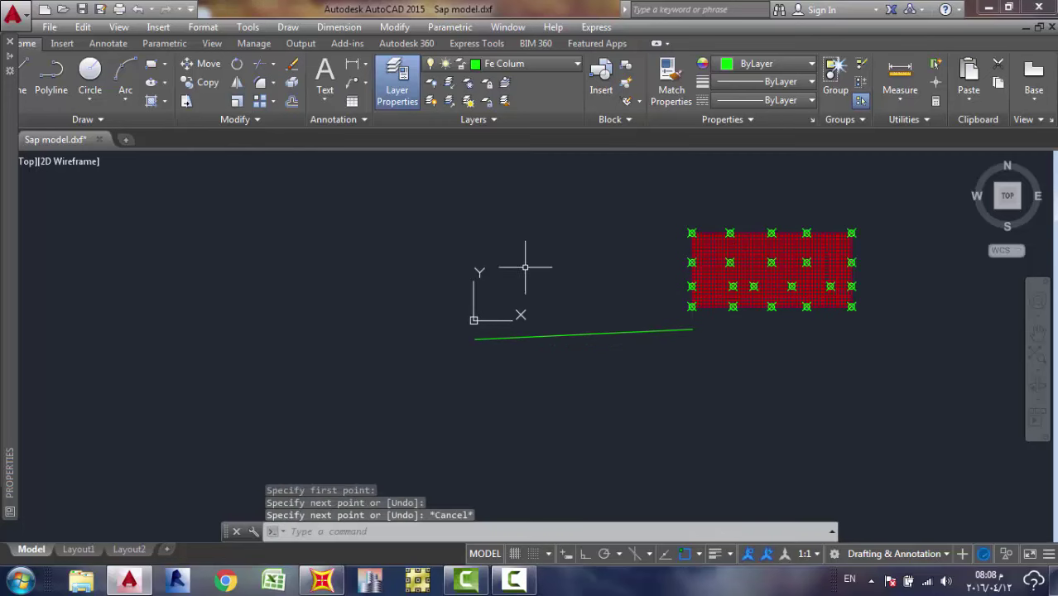
Measure the line's horizontal extent with a linear dimension without placing it, and erase the line.
left_click(351, 64)
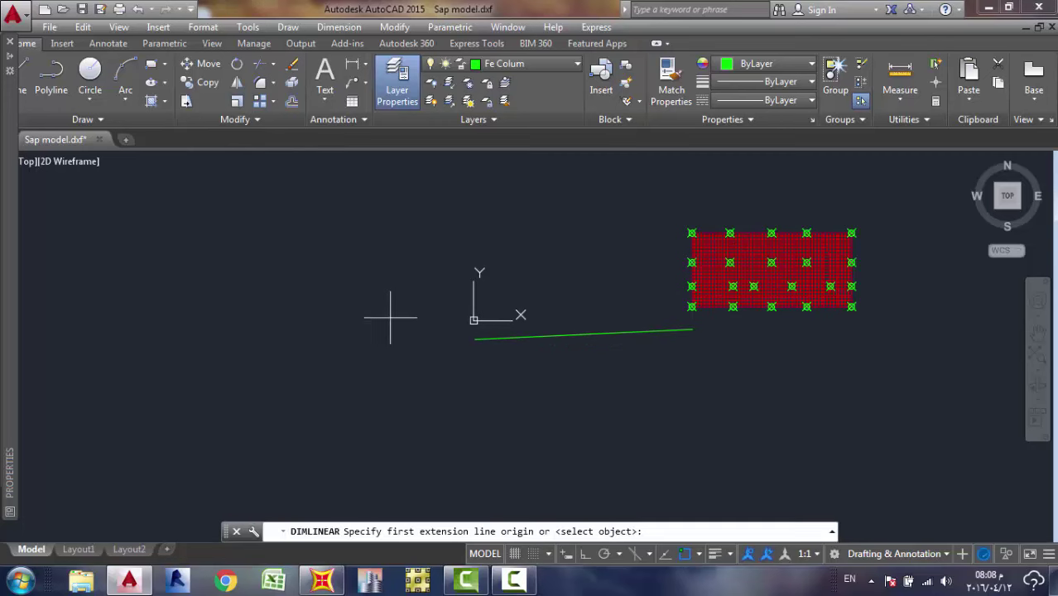
left_click(475, 339)
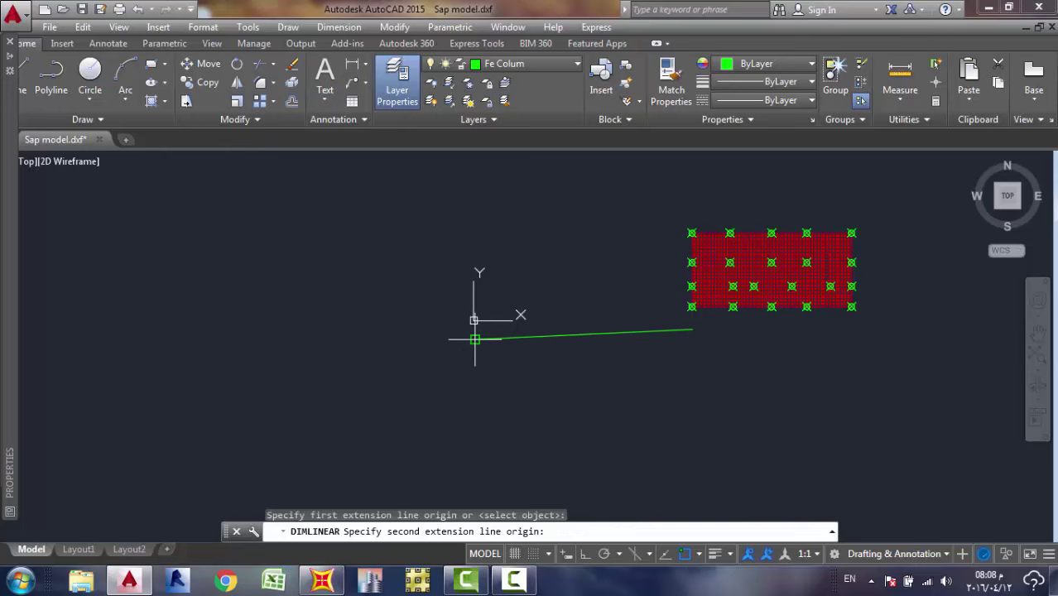
left_click(693, 330)
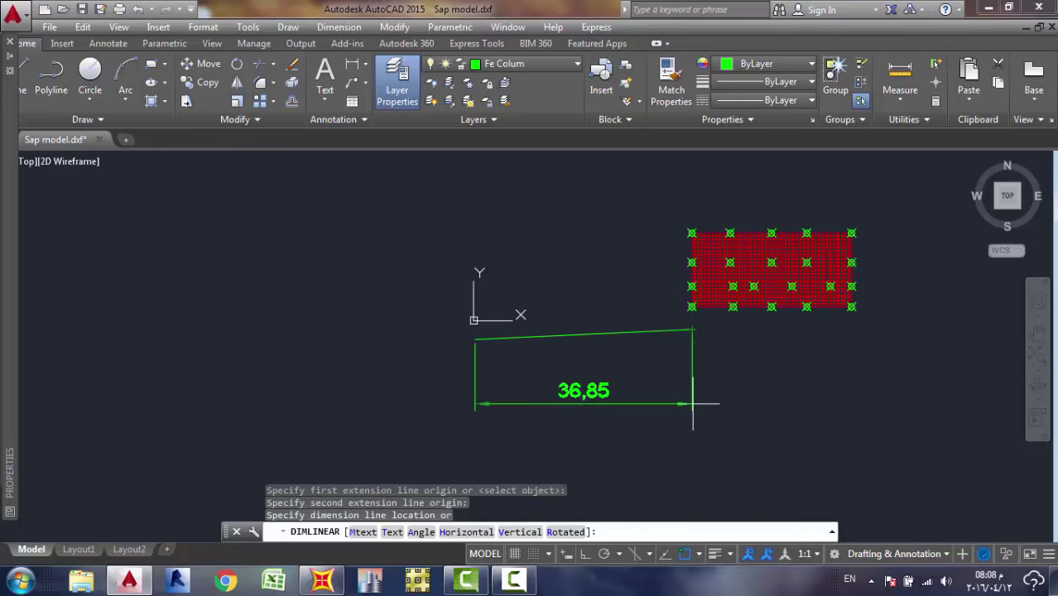
key("Escape")
left_click(662, 333)
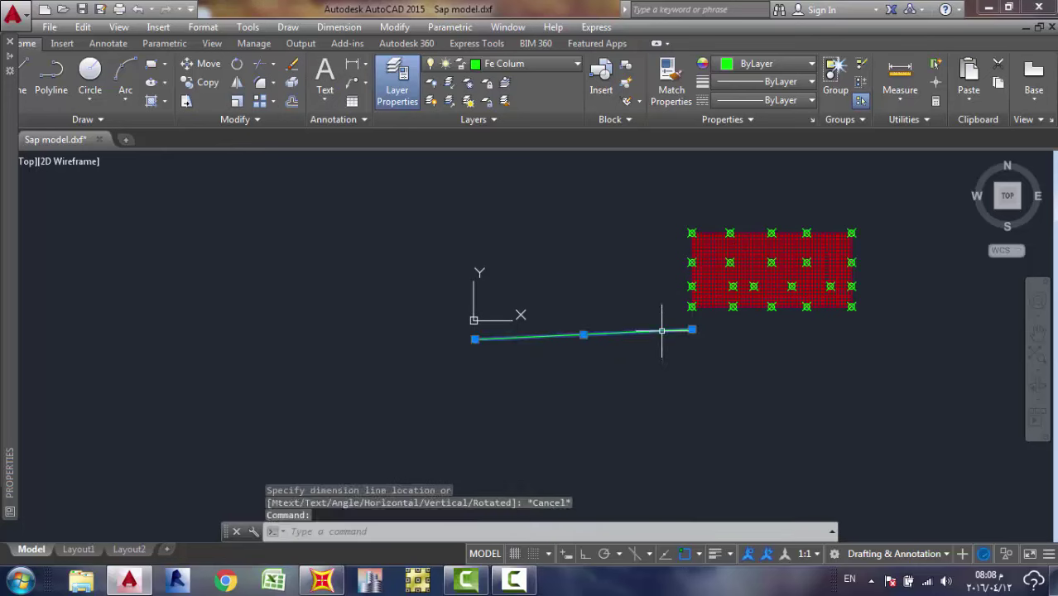
key("Delete")
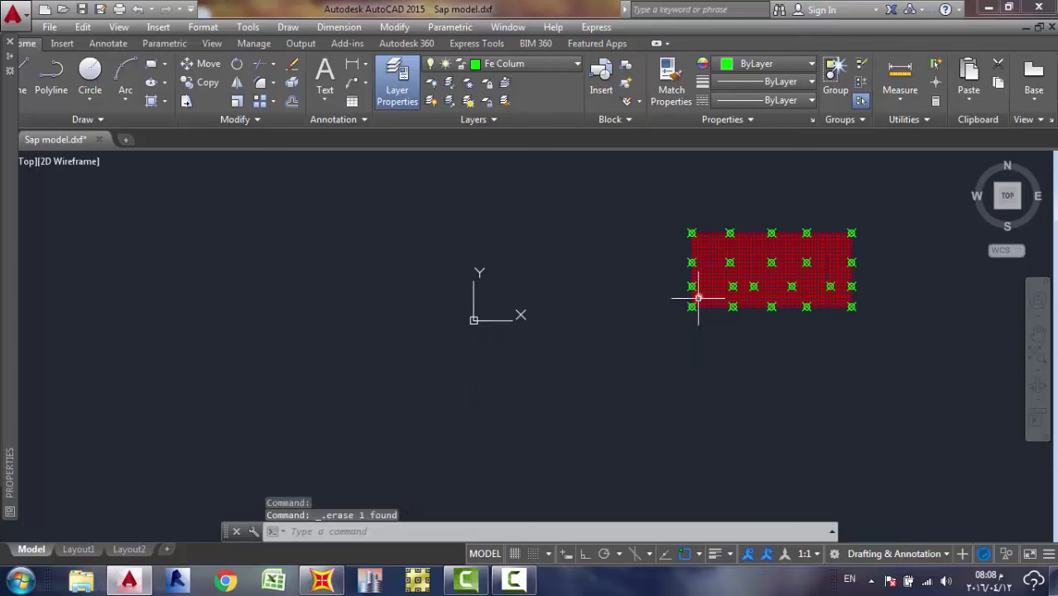
mouse_move(687, 309)
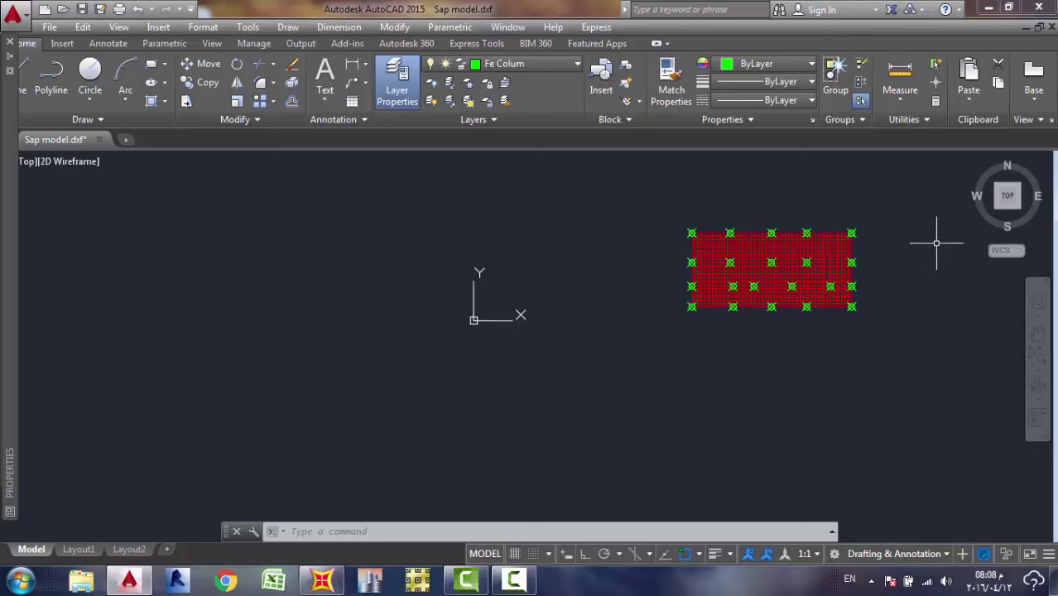
Move the entire model by its lower-left column point to the coordinates 0,0.
middle_click_drag(937, 243, 851, 260)
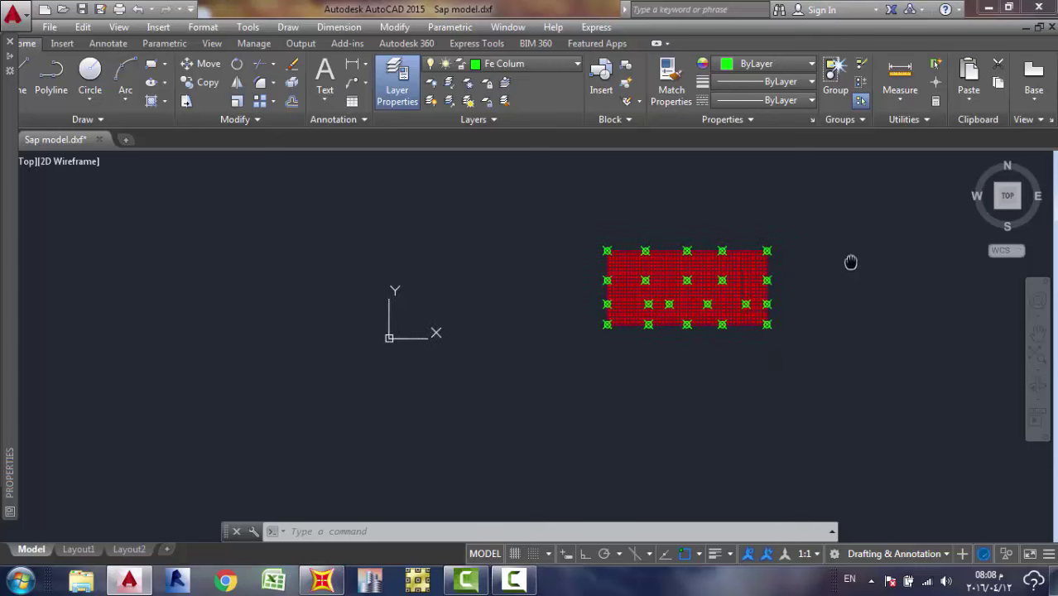
scroll(844, 267, "up", 2)
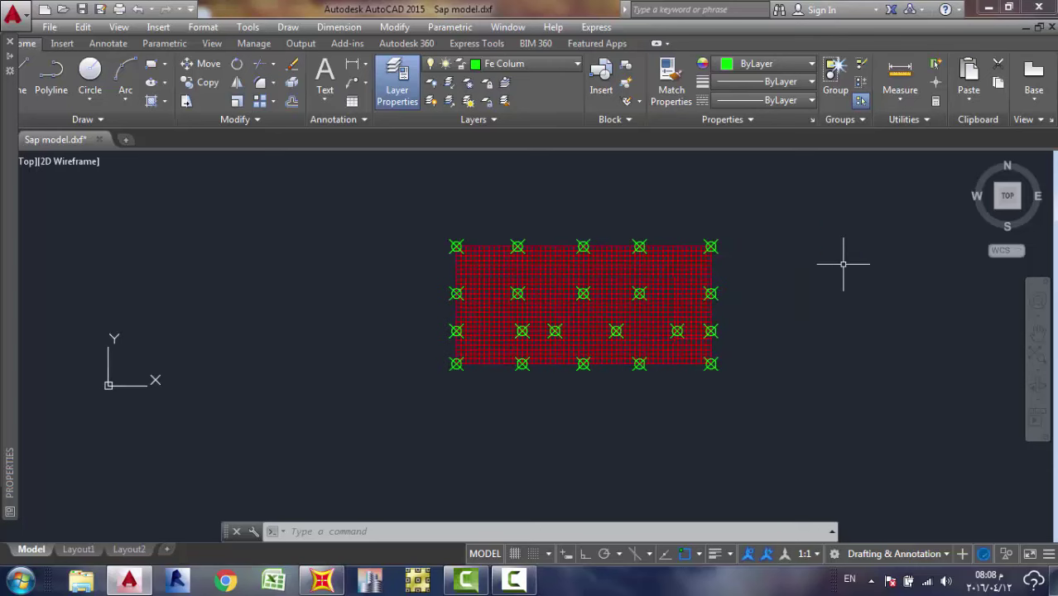
left_click(745, 207)
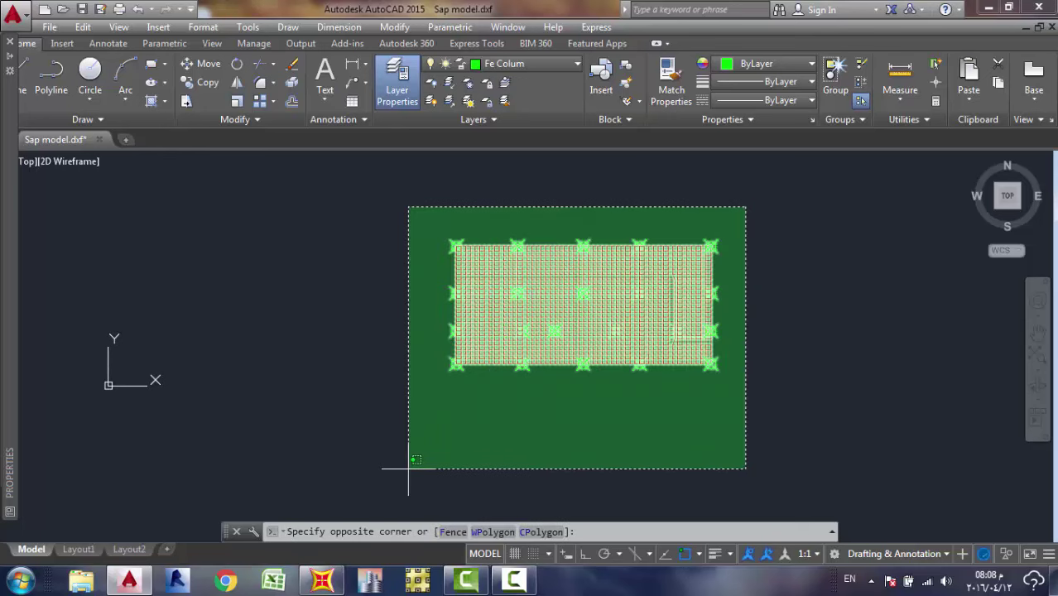
left_click(406, 495)
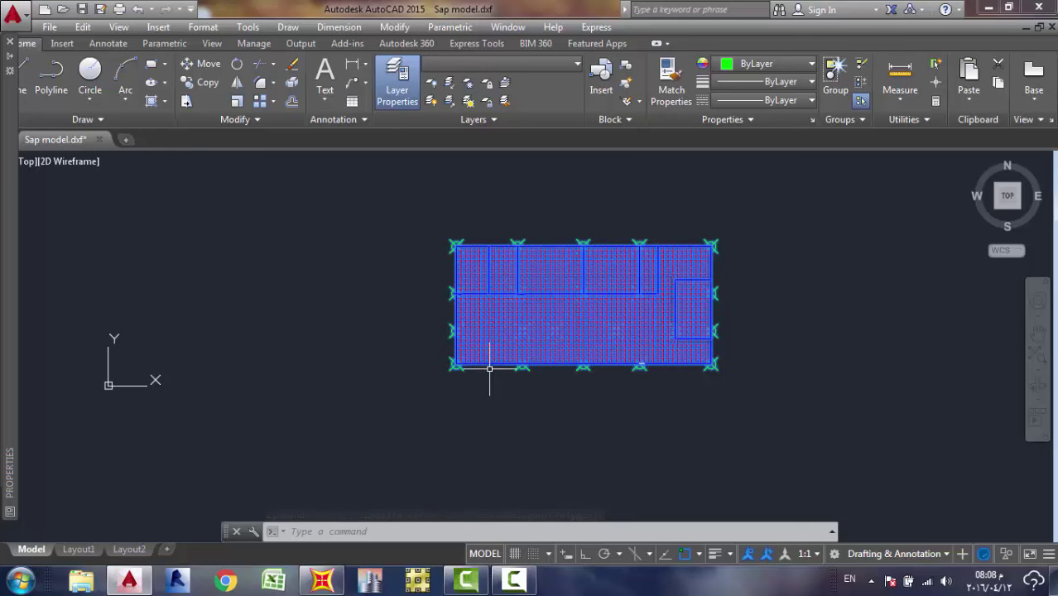
left_click(207, 64)
scroll(455, 366, "up", 8)
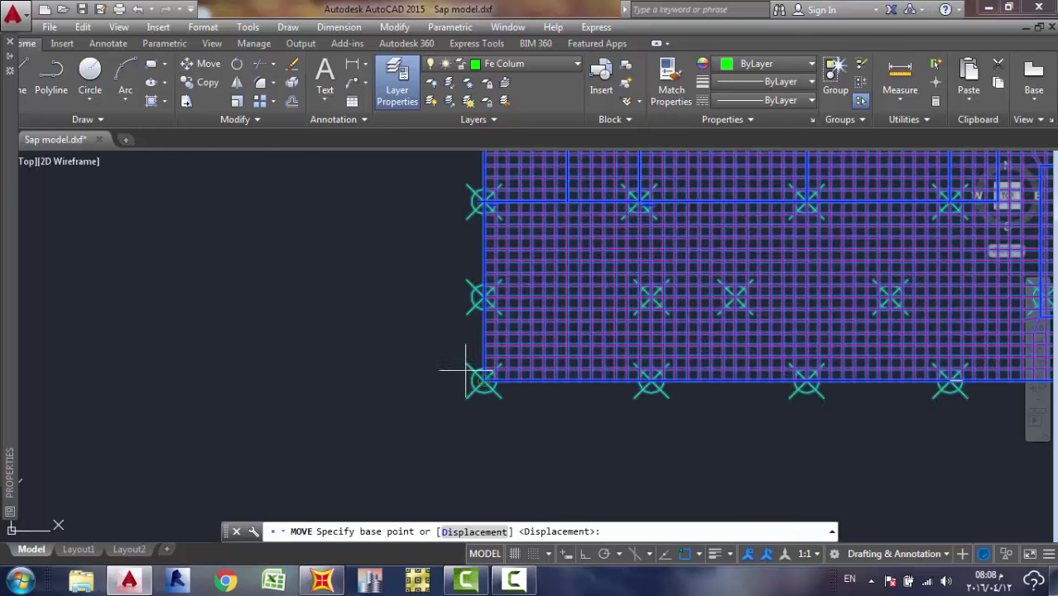
left_click(464, 365)
scroll(359, 359, "down", 4)
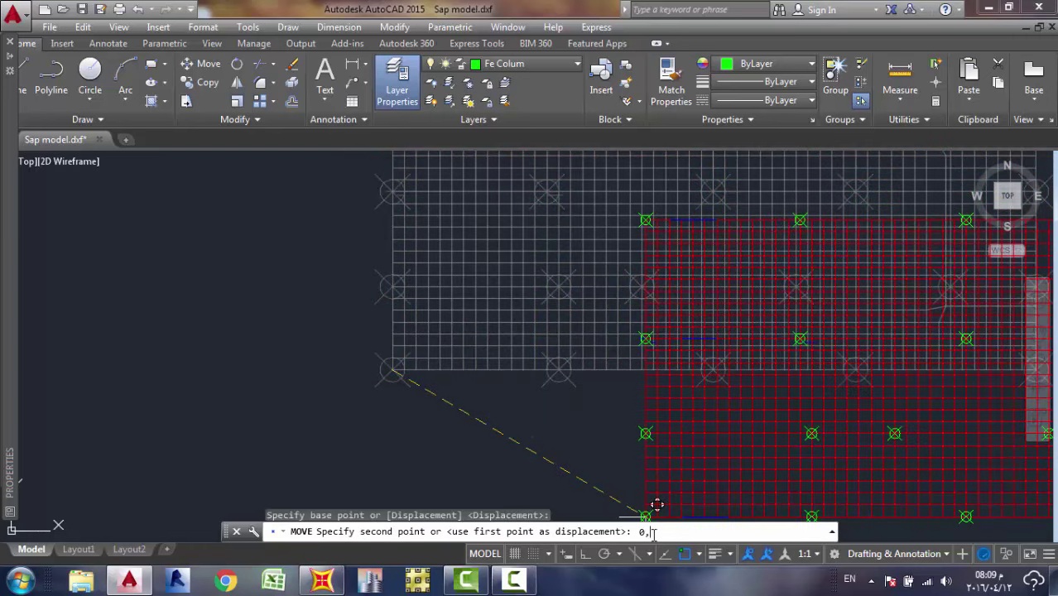
type("0,0")
key("Return")
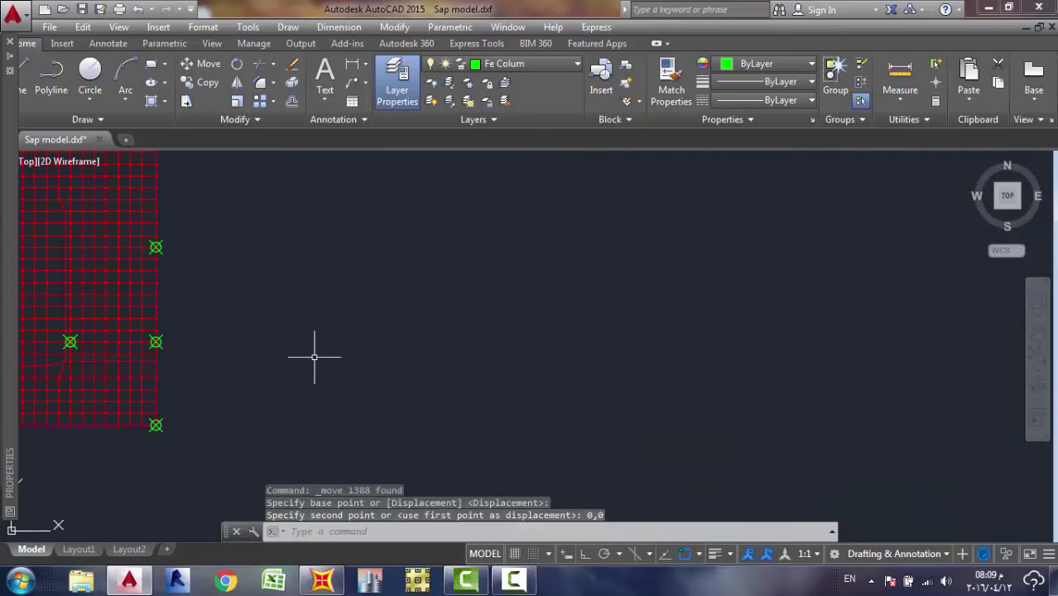
scroll(314, 354, "down", 4)
scroll(114, 379, "up", 4)
middle_click_drag(155, 391, 332, 402)
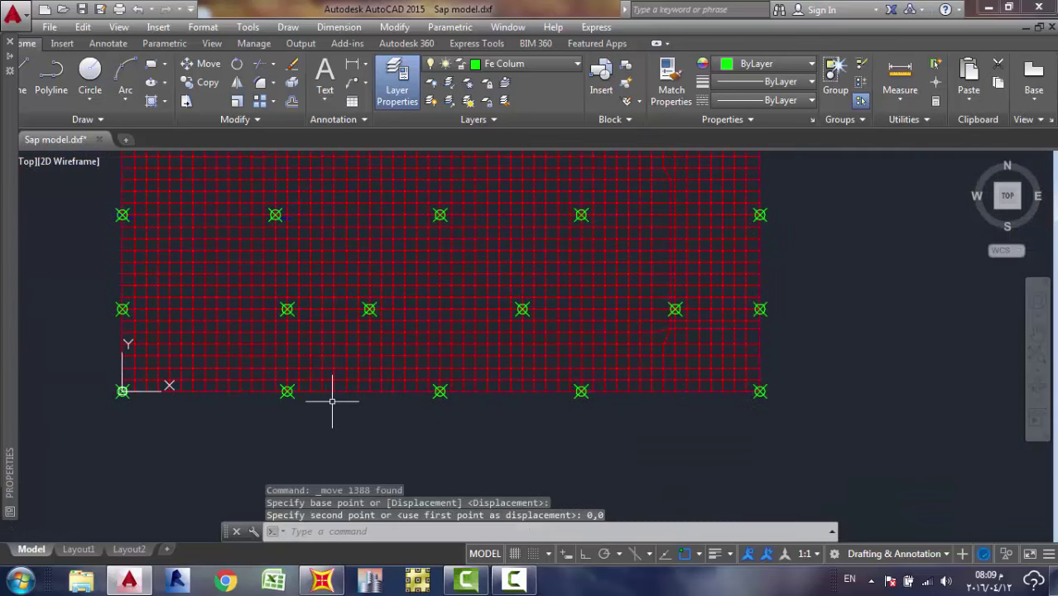
scroll(497, 340, "down", 4)
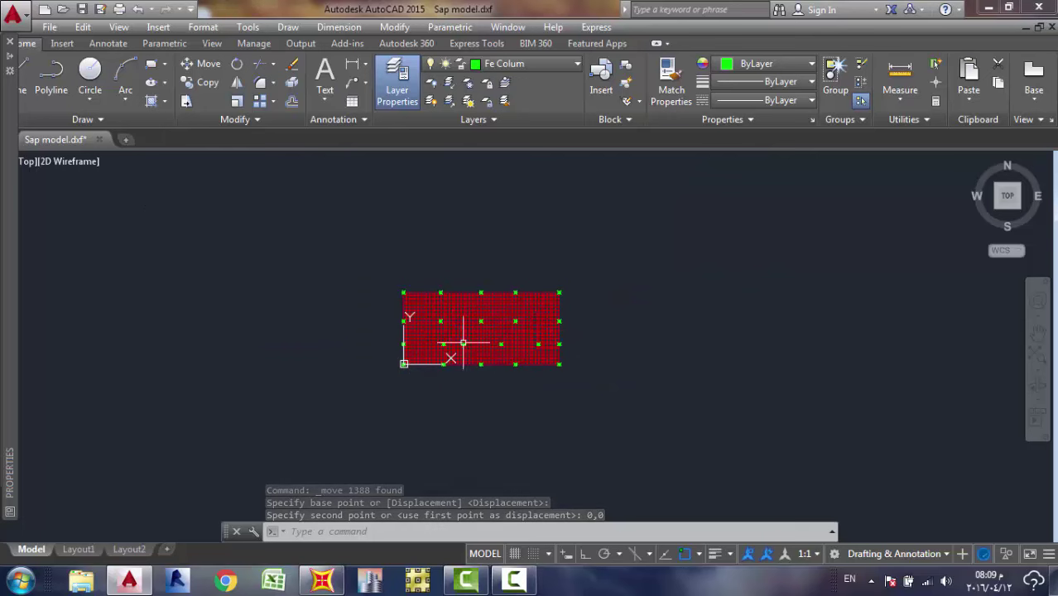
Erase the short stray beam line beside the interior column point.
scroll(454, 335, "up", 7)
scroll(294, 219, "up", 4)
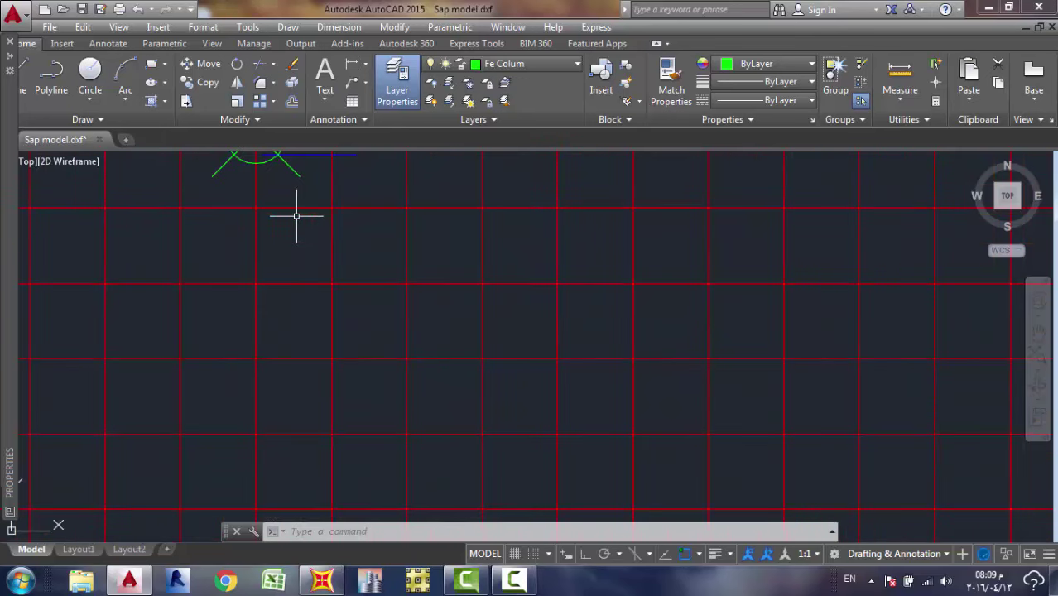
middle_click_drag(293, 216, 303, 222)
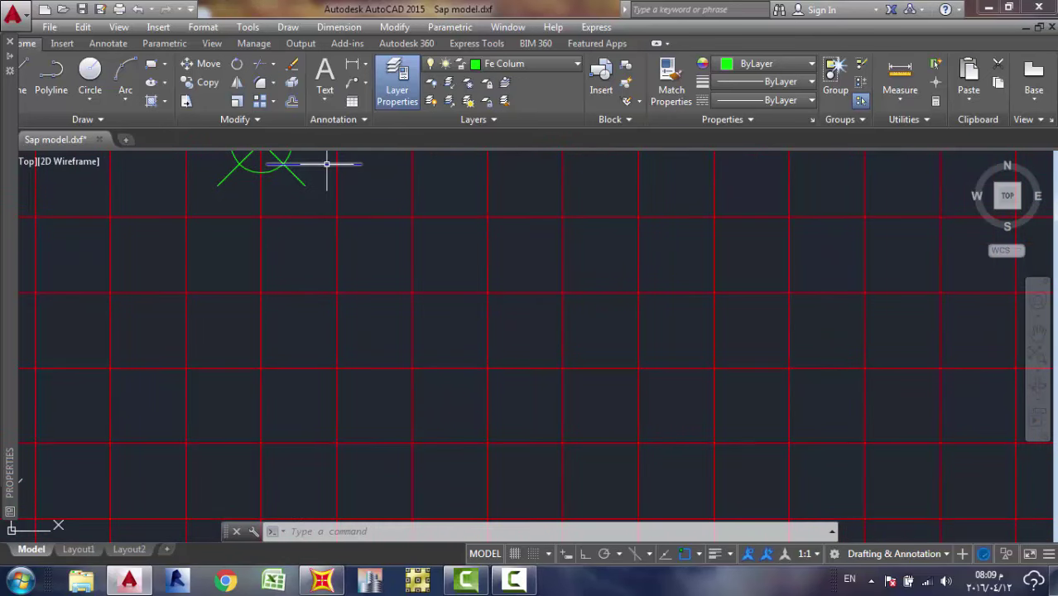
scroll(364, 207, "down", 5)
scroll(382, 253, "up", 7)
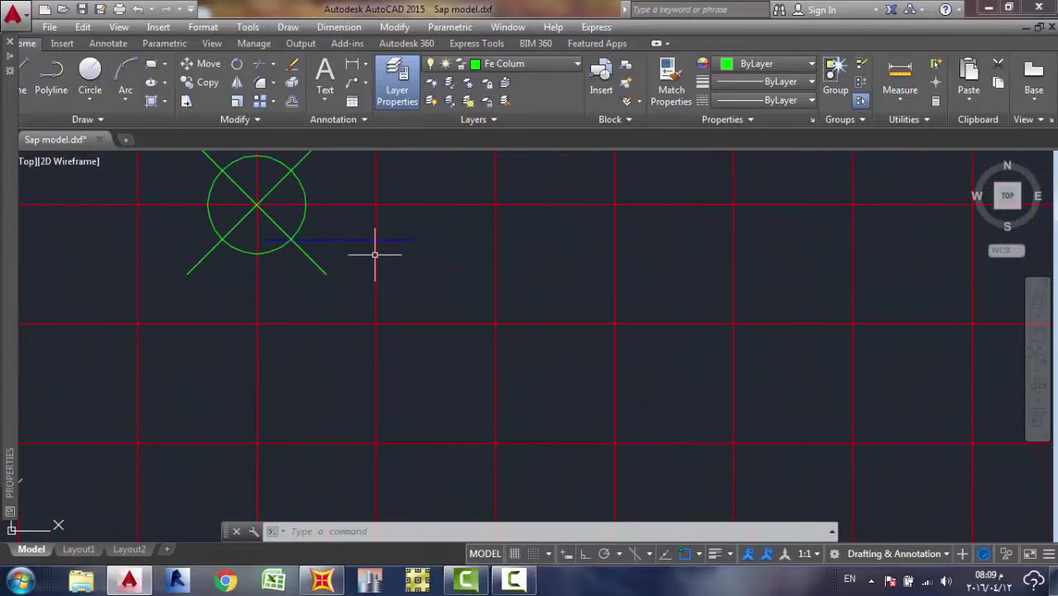
left_click(341, 241)
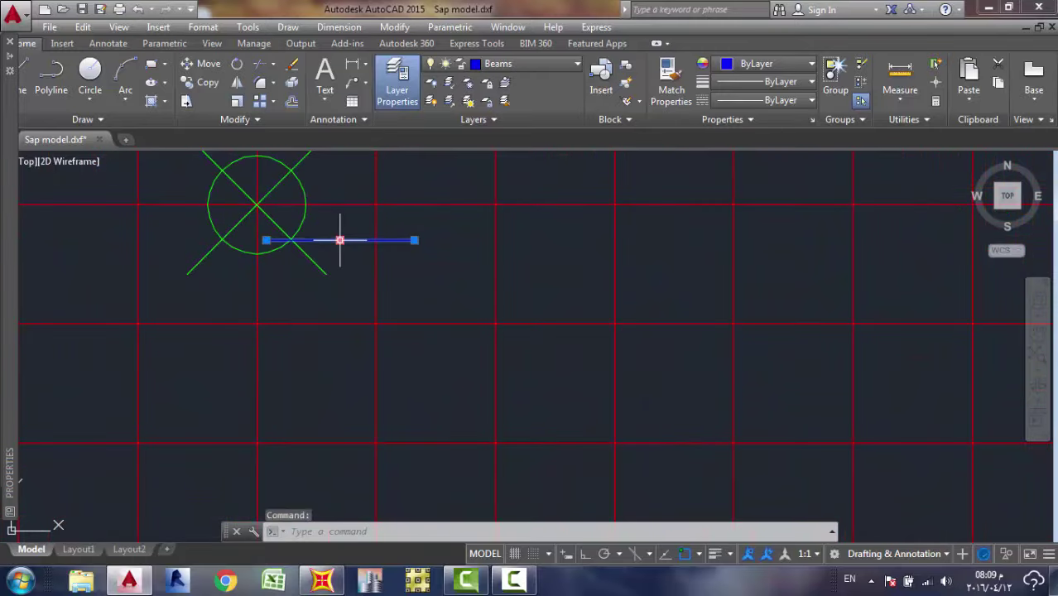
key("Delete")
scroll(431, 154, "down", 7)
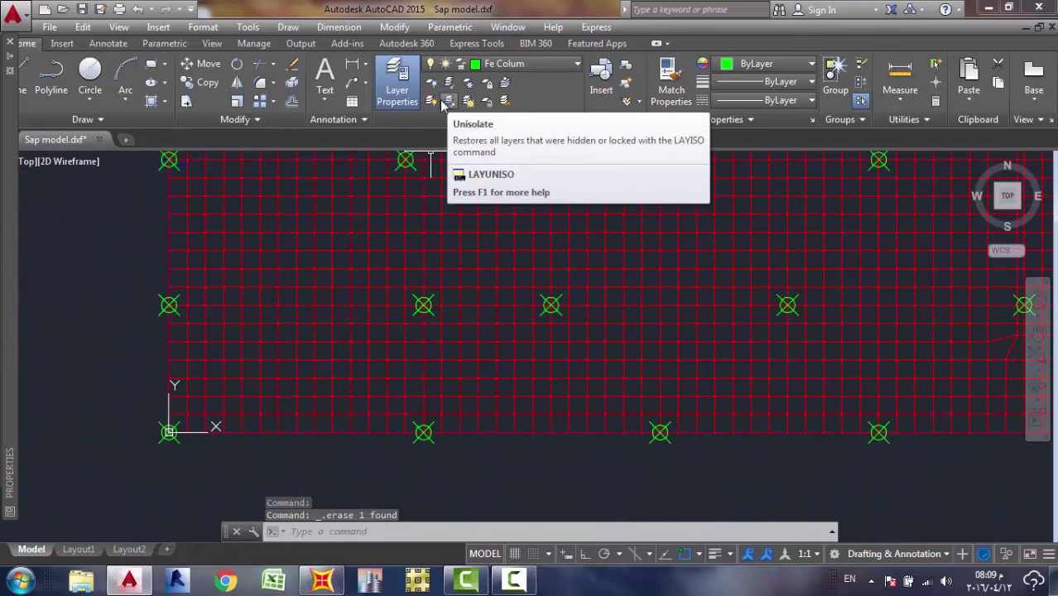
Turn off the Shells layer with LAYOFF by picking one of the red mesh lines.
scroll(439, 99, "up", 5)
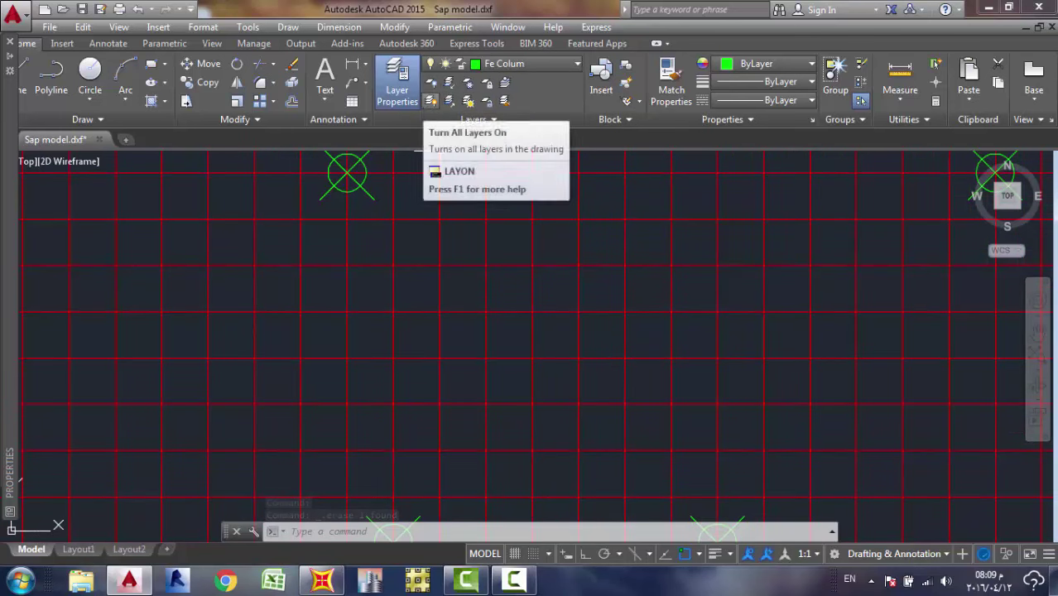
middle_click_drag(429, 190, 560, 287)
scroll(560, 287, "down", 5)
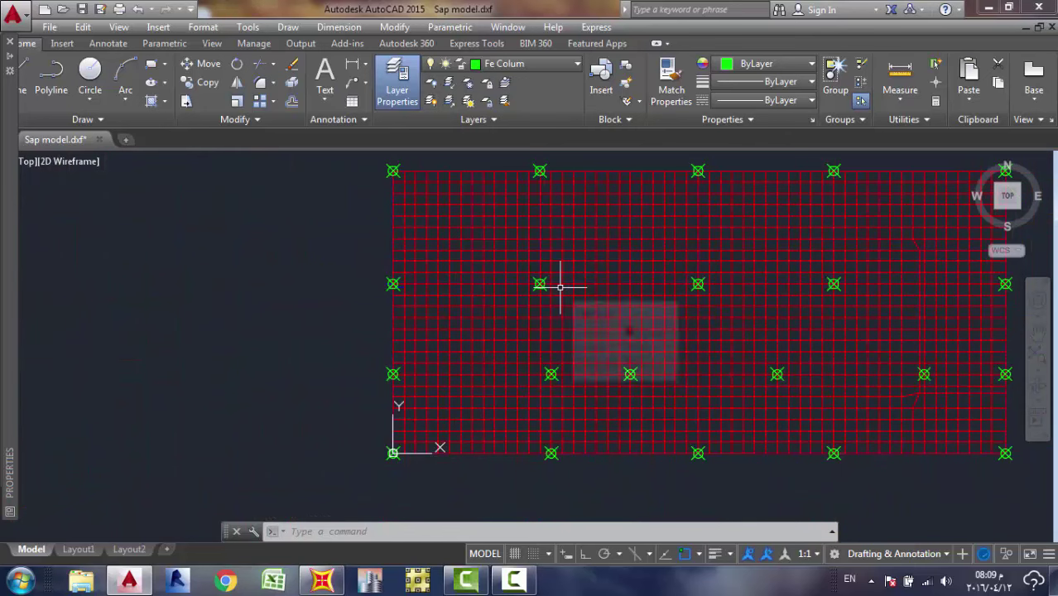
type("1")
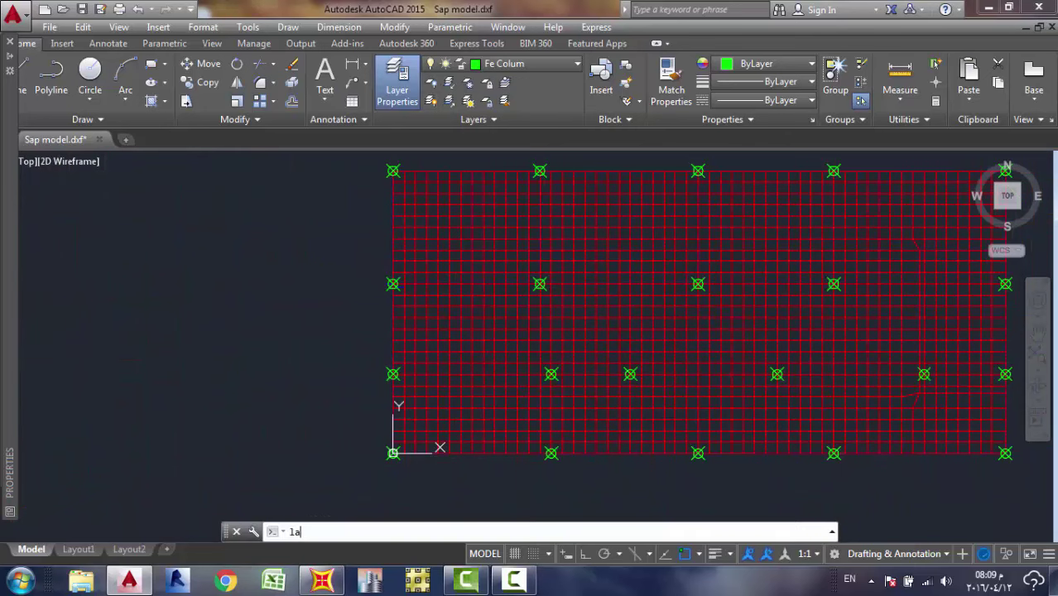
type("A")
key("Down")
key("Down")
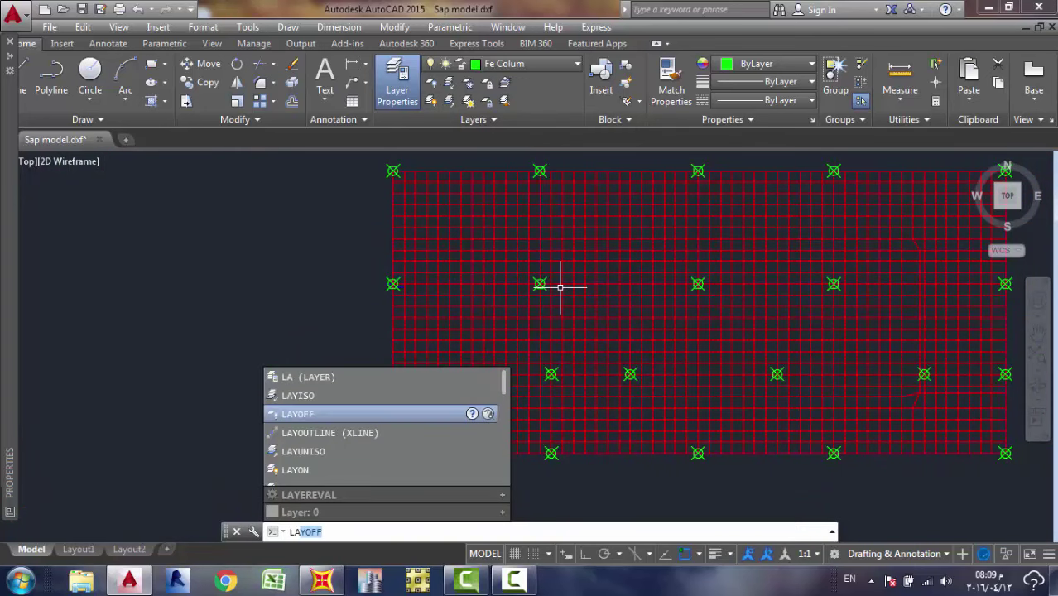
key("Return")
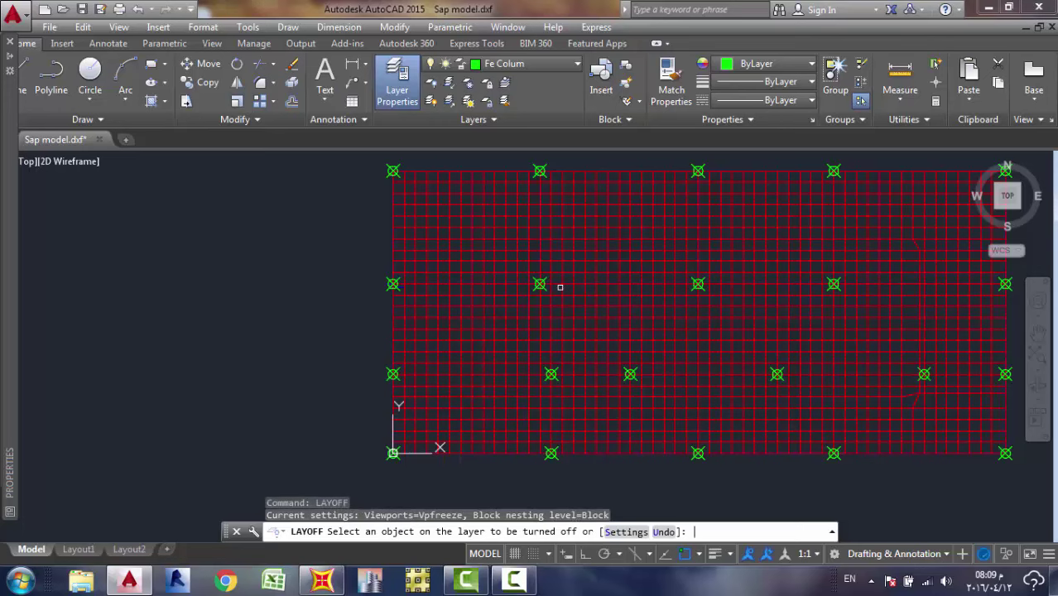
scroll(529, 313, "up", 4)
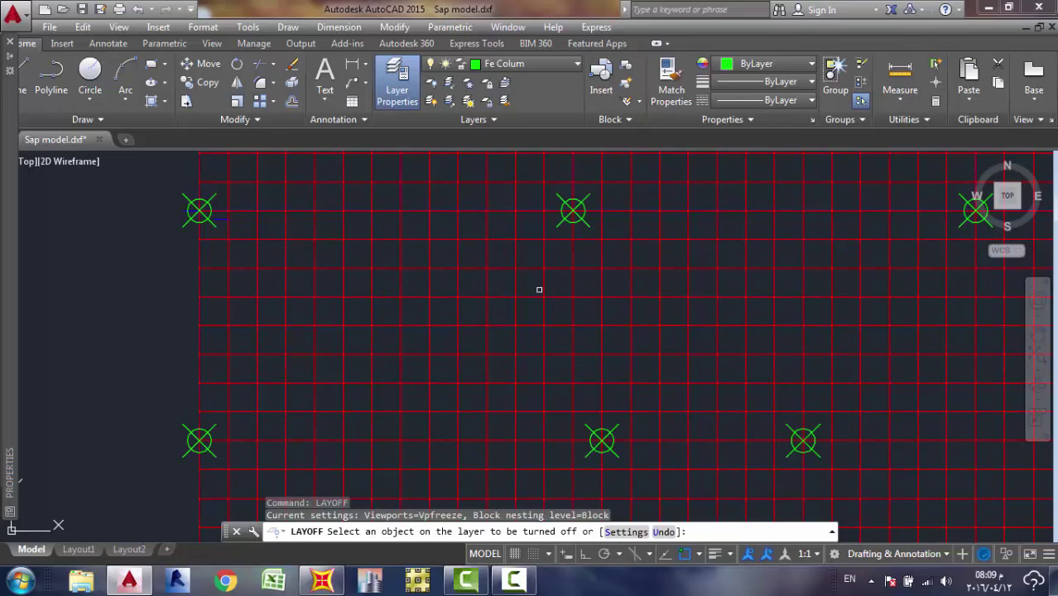
left_click(543, 281)
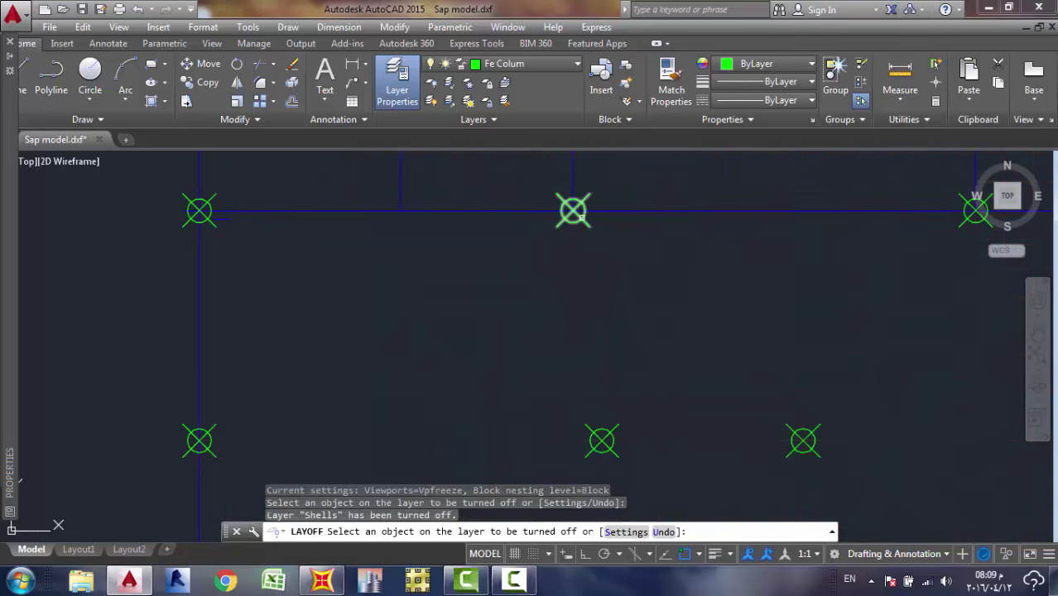
scroll(188, 207, "up", 9)
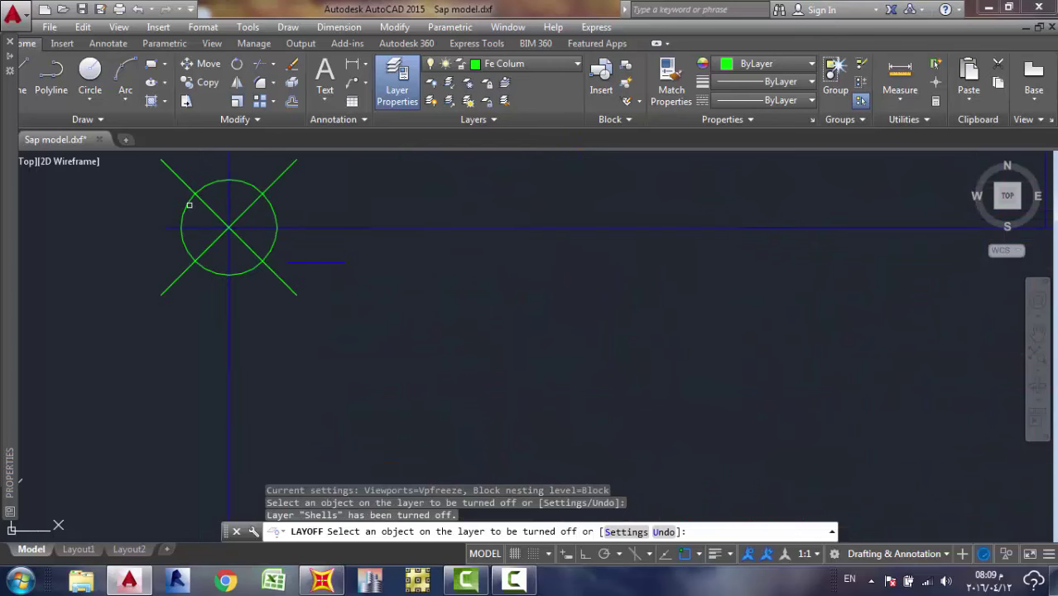
key("Escape")
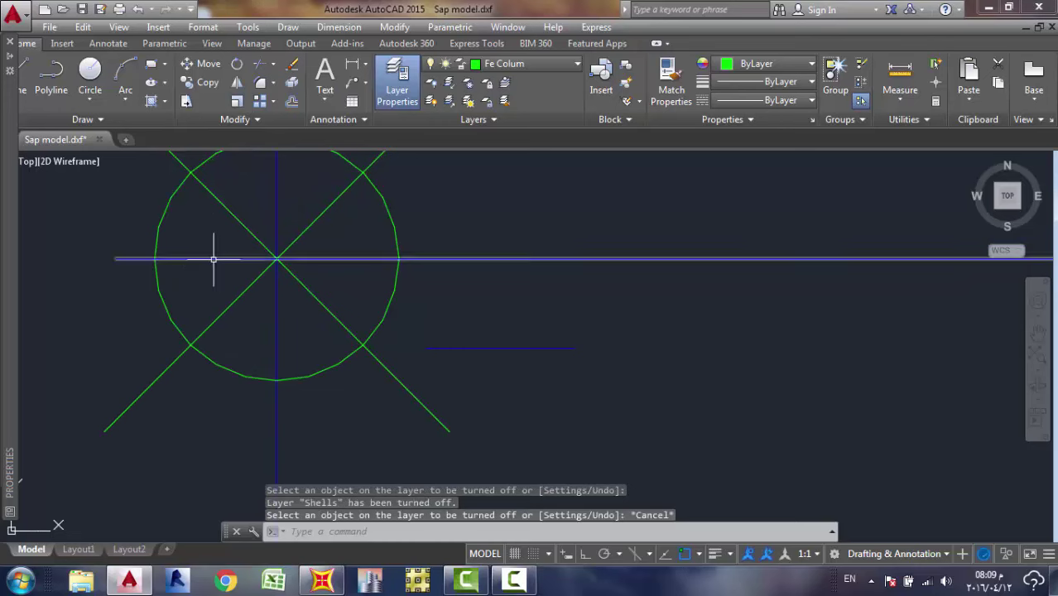
Trim the interior horizontal beam's overhang beyond the left-edge column point, and erase the short stray beam line just below that beam.
type("tr")
key("Return")
key("Return")
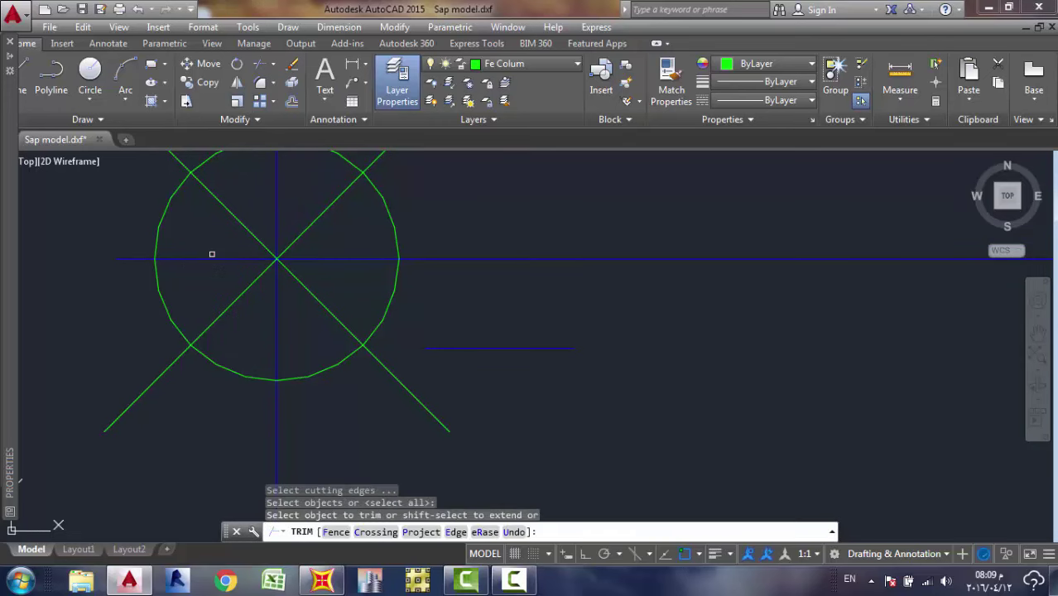
left_click(212, 257)
left_click(174, 277)
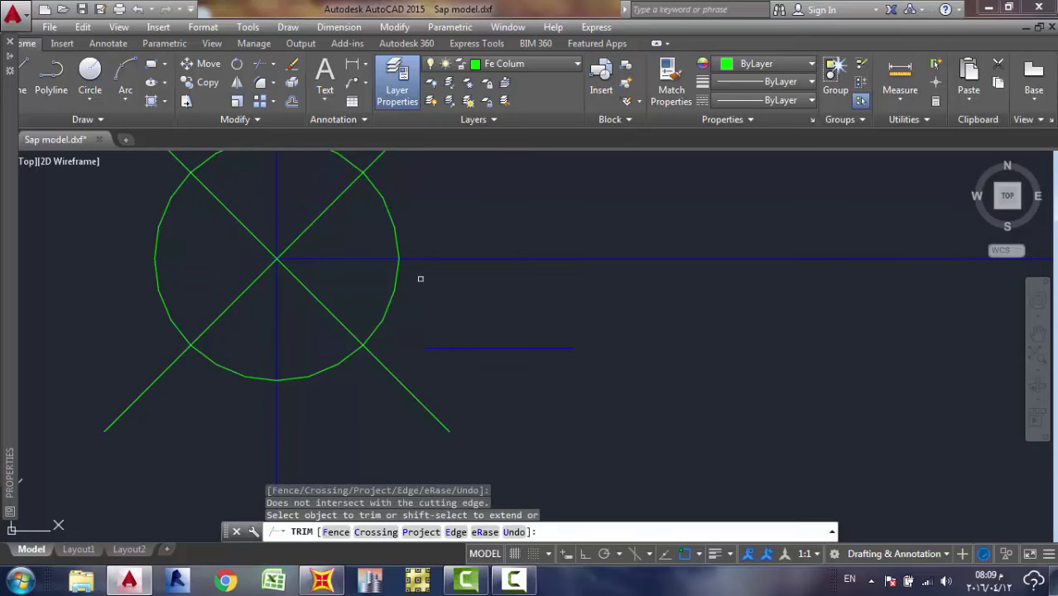
key("Escape")
left_click(478, 348)
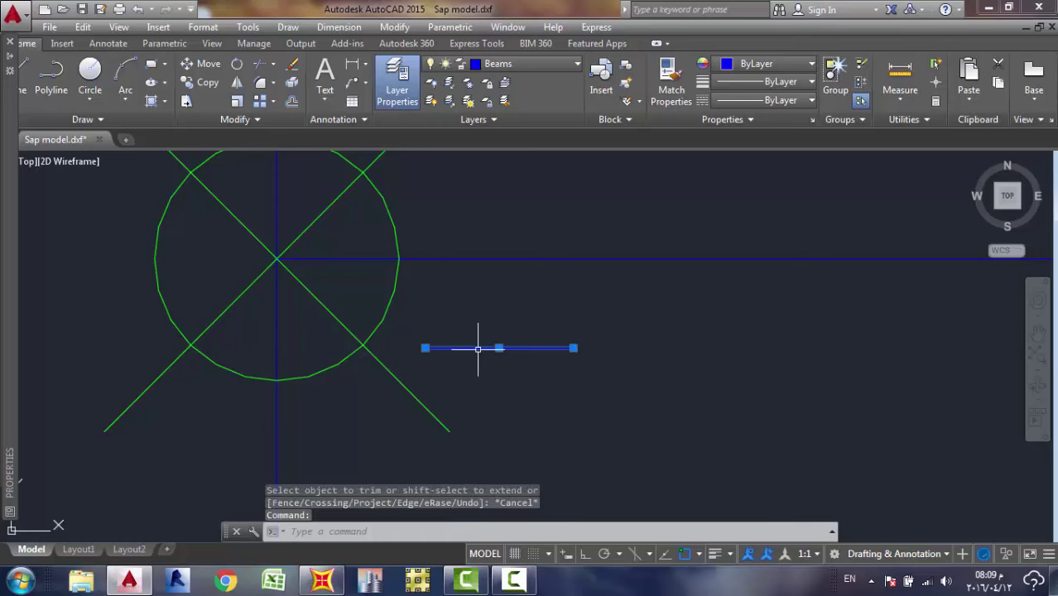
key("Delete")
Examine the beam lines and column points across the whole plan for stray segments, overhangs and connections.
scroll(477, 348, "down", 6)
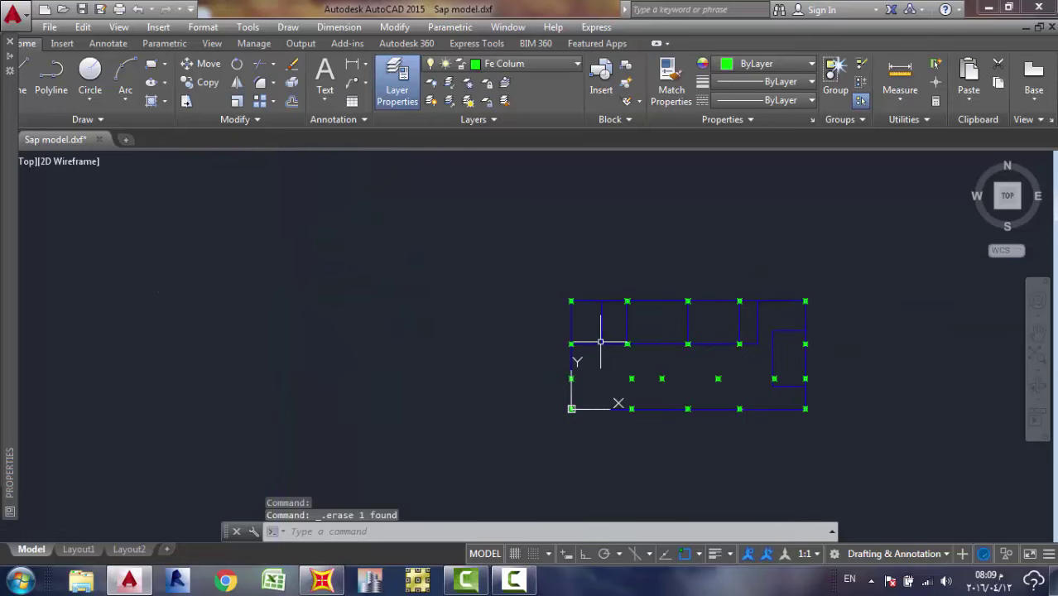
scroll(529, 306, "up", 5)
scroll(528, 306, "down", 6)
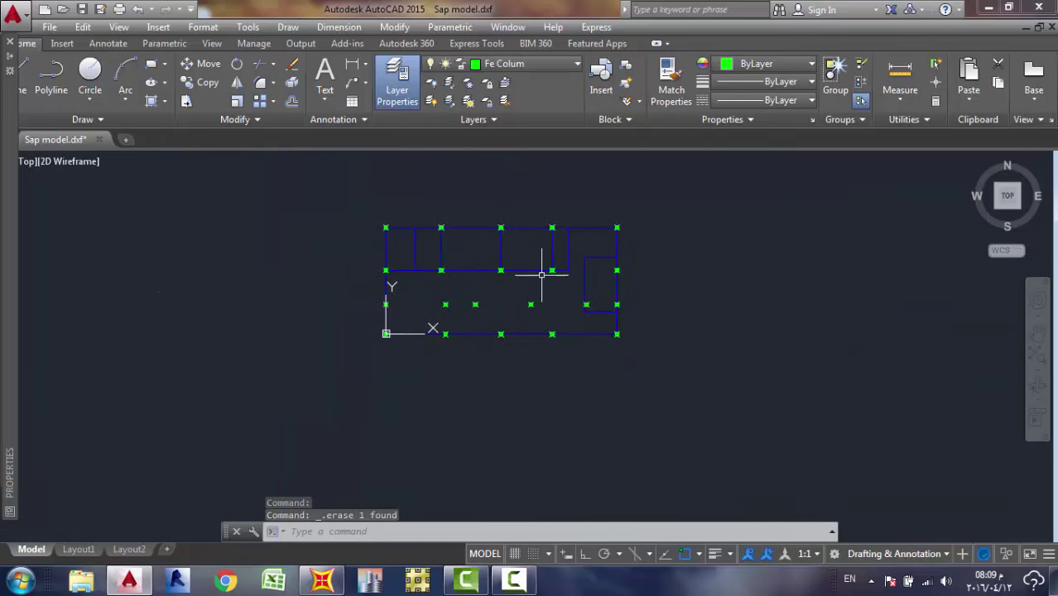
scroll(407, 230, "up", 5)
scroll(679, 269, "up", 2)
scroll(679, 269, "down", 4)
scroll(629, 278, "up", 2)
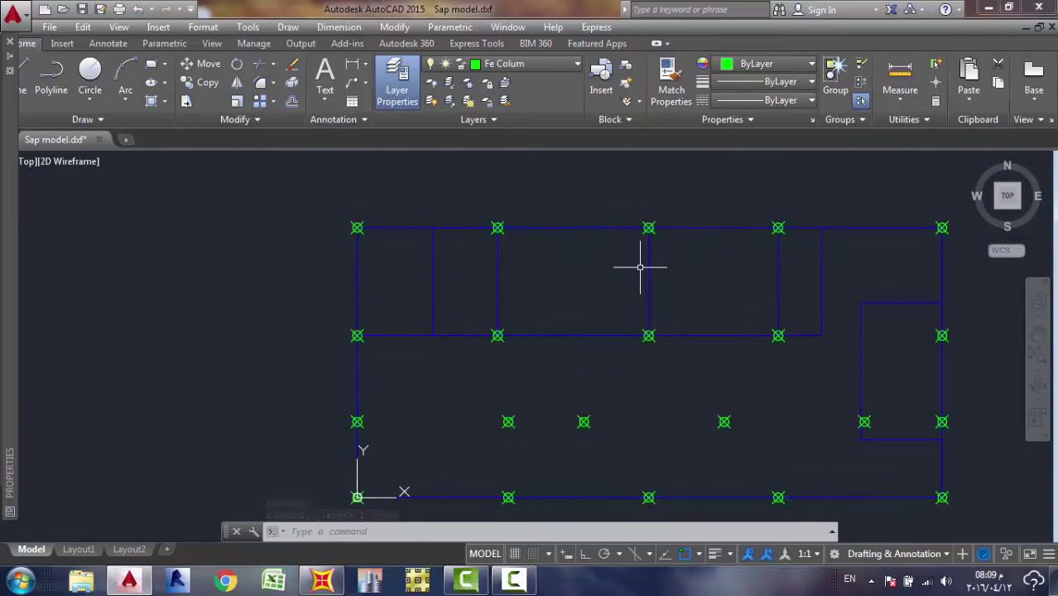
middle_click_drag(886, 320, 780, 248)
scroll(779, 249, "up", 2)
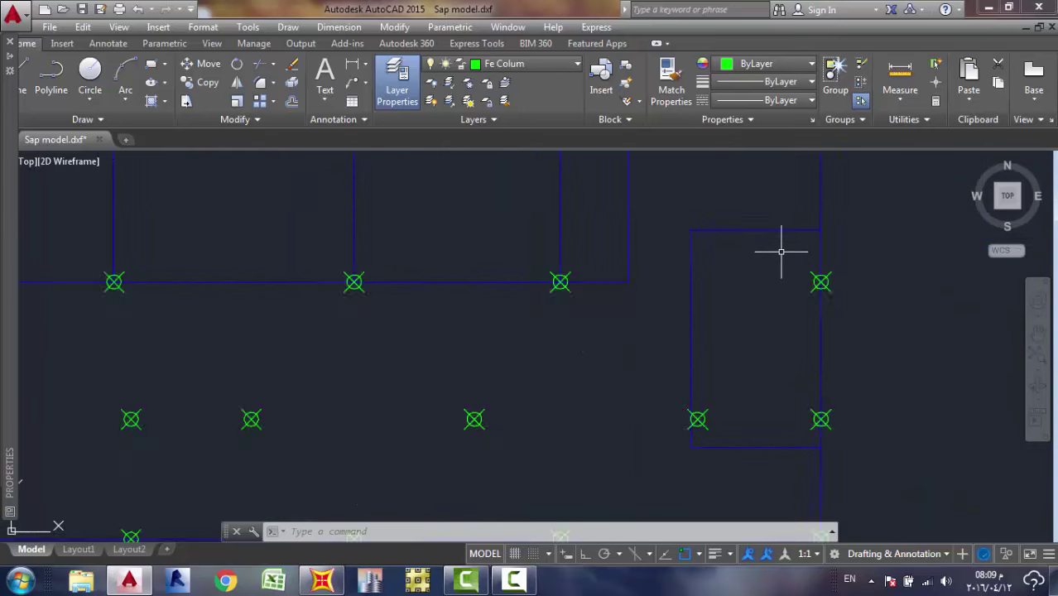
scroll(764, 177, "down", 2)
middle_click_drag(293, 322, 407, 350)
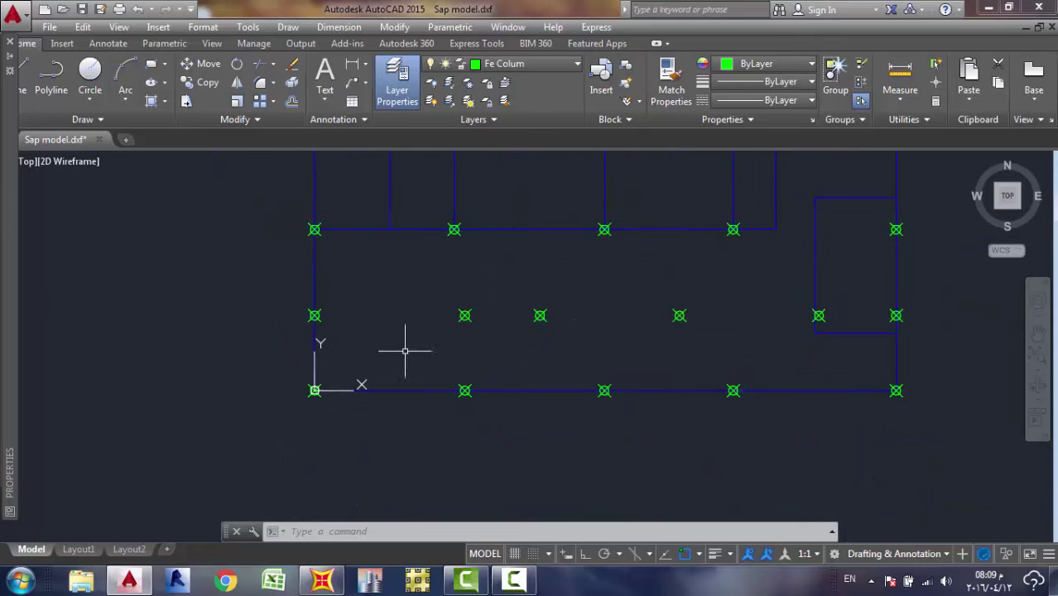
scroll(407, 250, "down", 3)
middle_click_drag(408, 250, 398, 281)
scroll(497, 245, "up", 5)
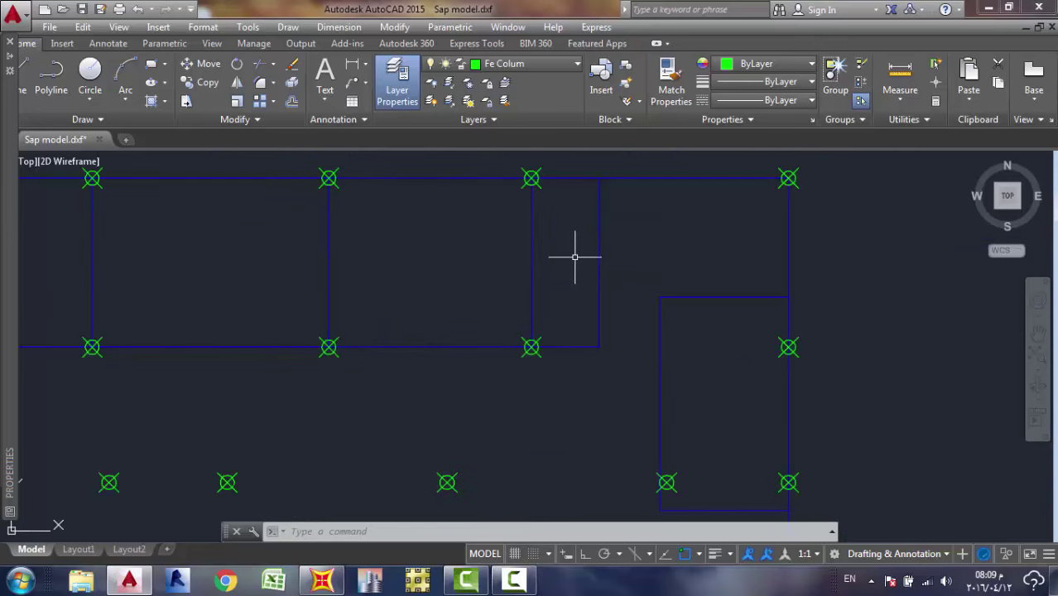
scroll(681, 260, "up", 2)
scroll(655, 268, "down", 3)
middle_click_drag(655, 268, 678, 217)
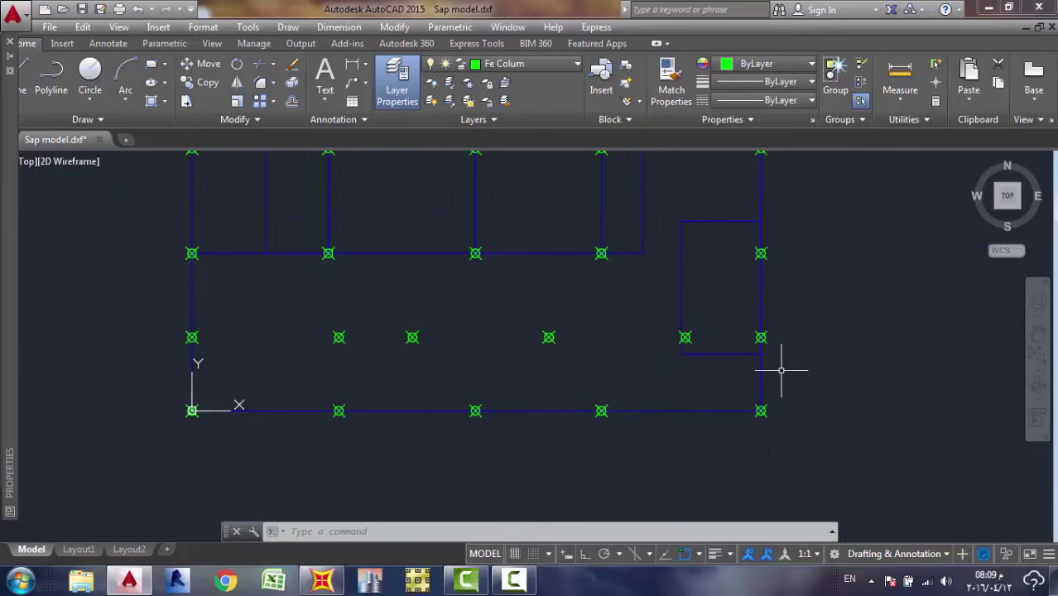
scroll(779, 366, "up", 2)
scroll(655, 331, "down", 4)
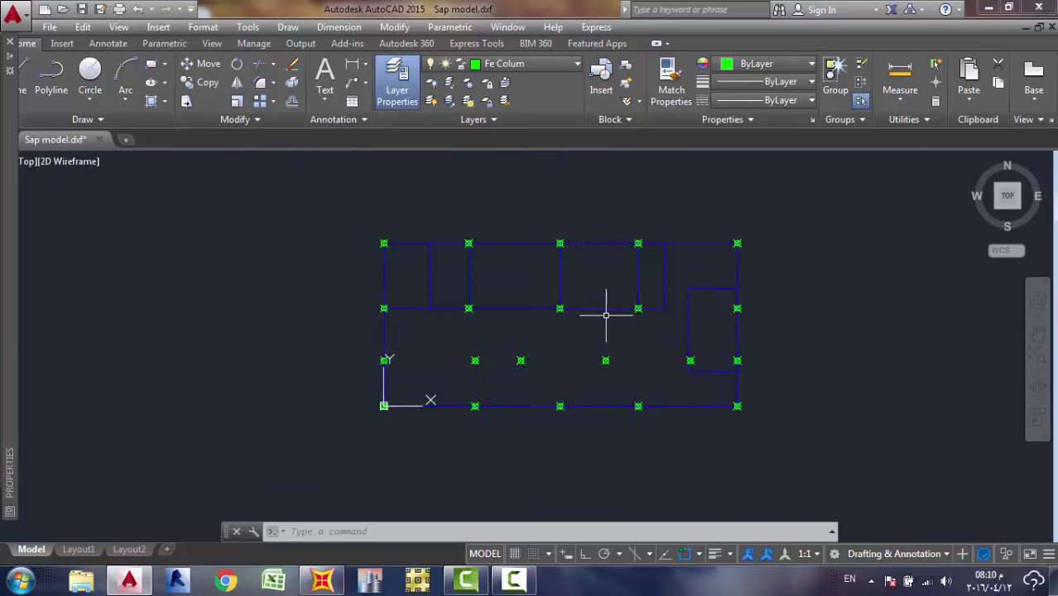
scroll(609, 312, "up", 2)
left_click(399, 74)
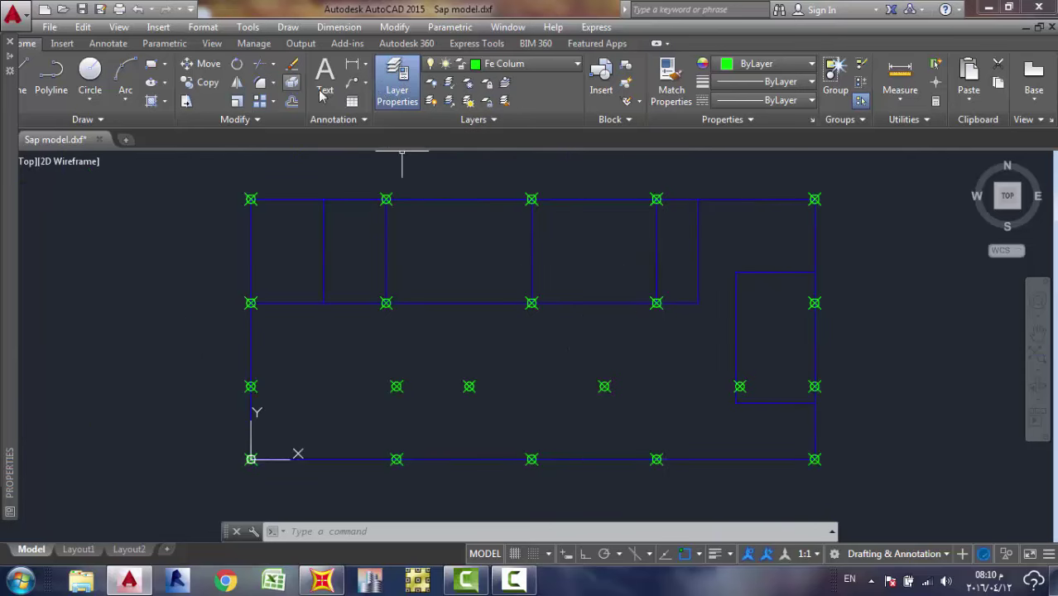
Turn all layers back on and examine the mesh lines where they meet an interior column point.
left_click(431, 101)
scroll(420, 291, "up", 3)
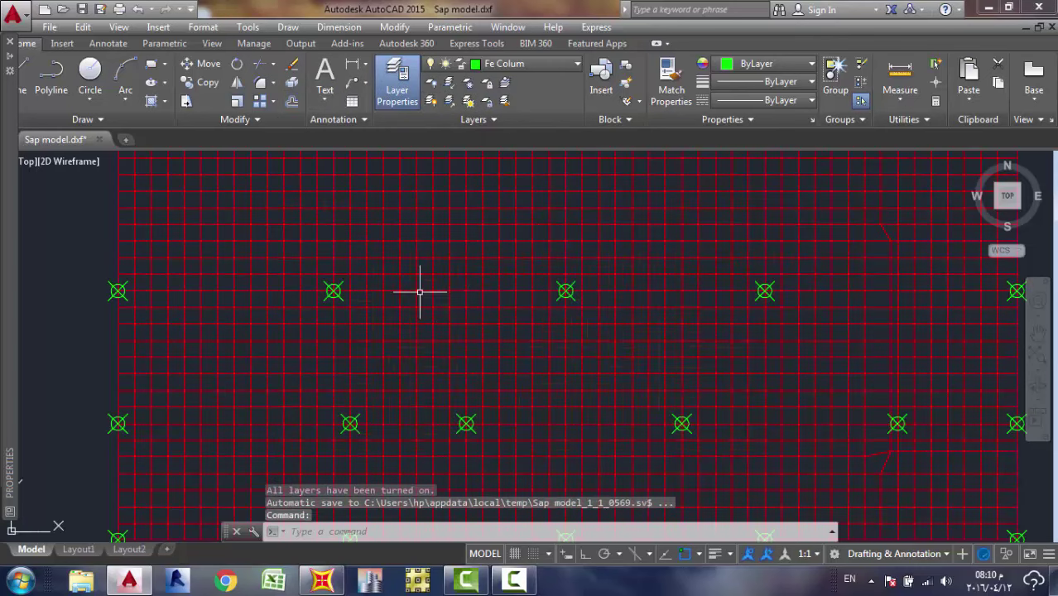
scroll(290, 290, "up", 10)
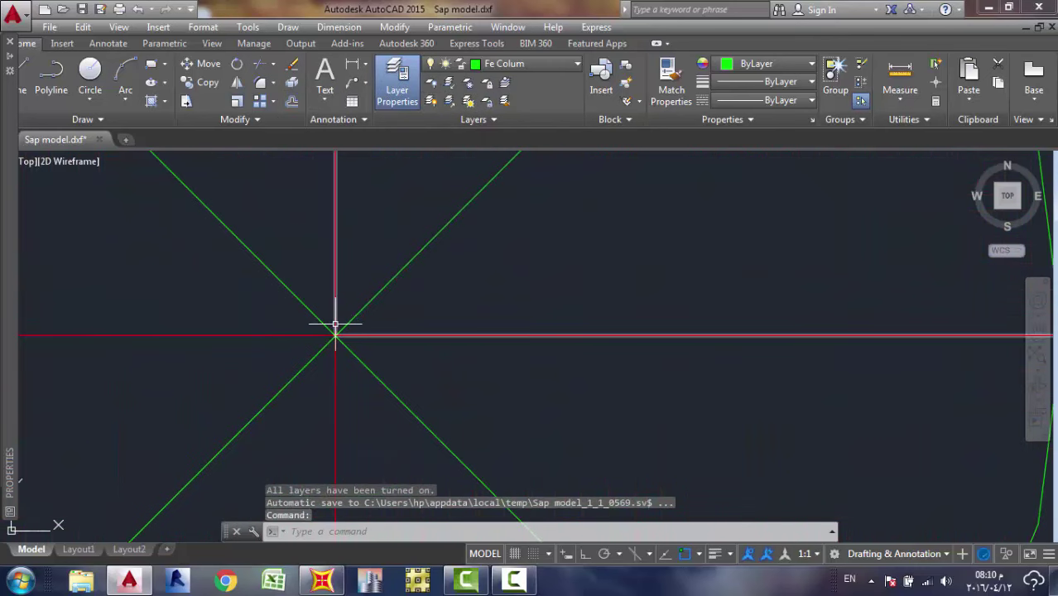
middle_click_drag(335, 324, 354, 293)
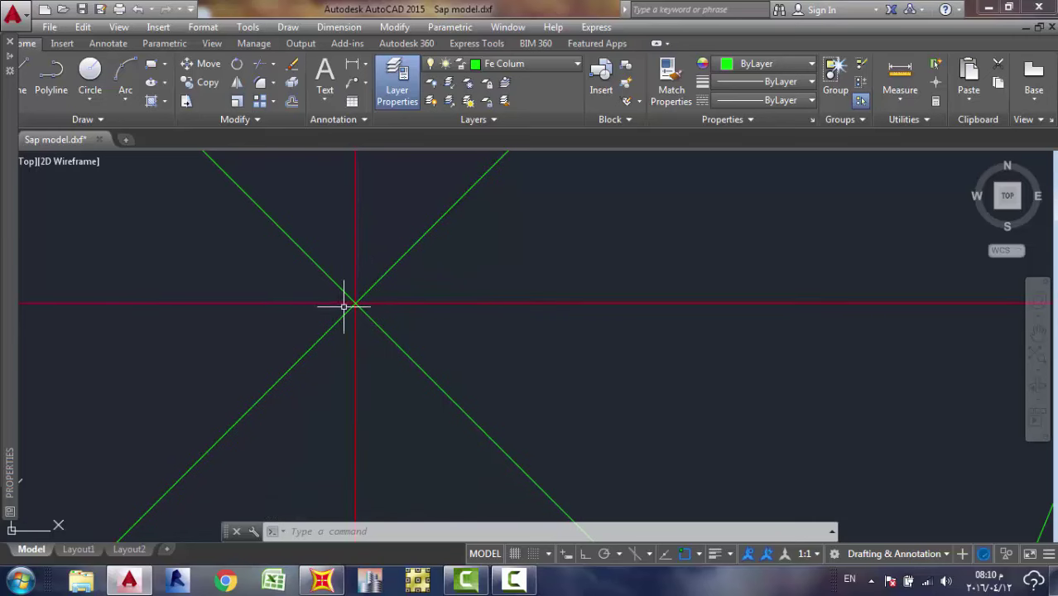
scroll(354, 301, "down", 6)
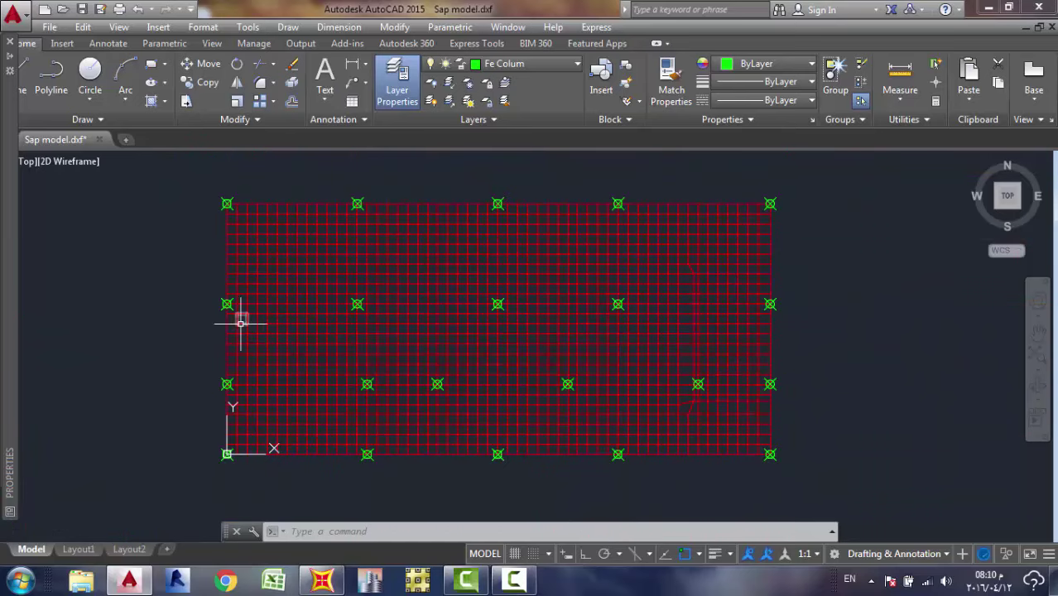
Examine the column points along the left and upper slab edges for alignment with the mesh intersections.
scroll(241, 322, "up", 5)
middle_click_drag(213, 249, 232, 266)
scroll(275, 377, "down", 3)
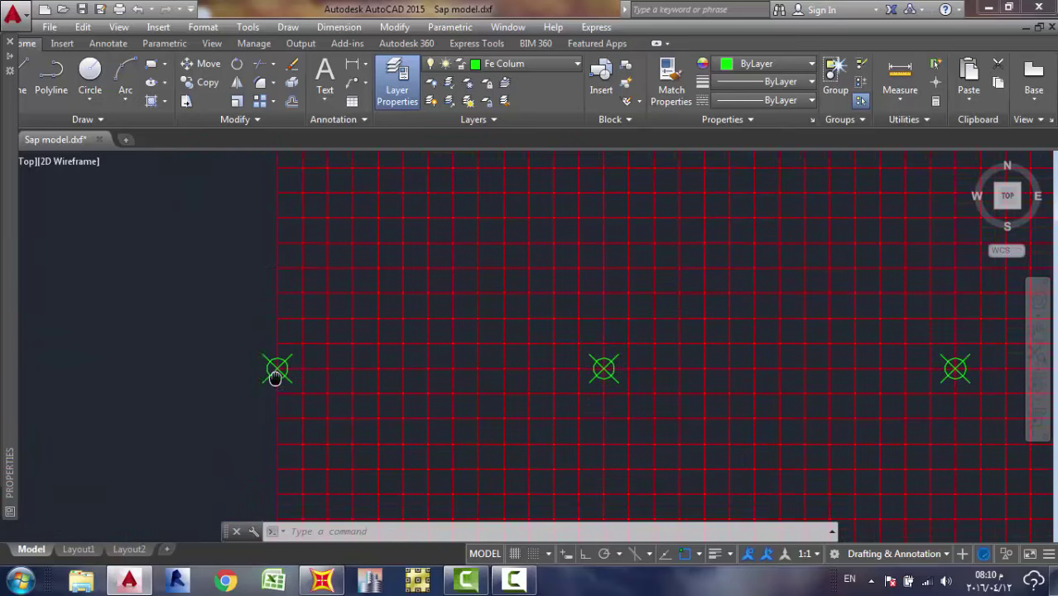
scroll(275, 377, "down", 8)
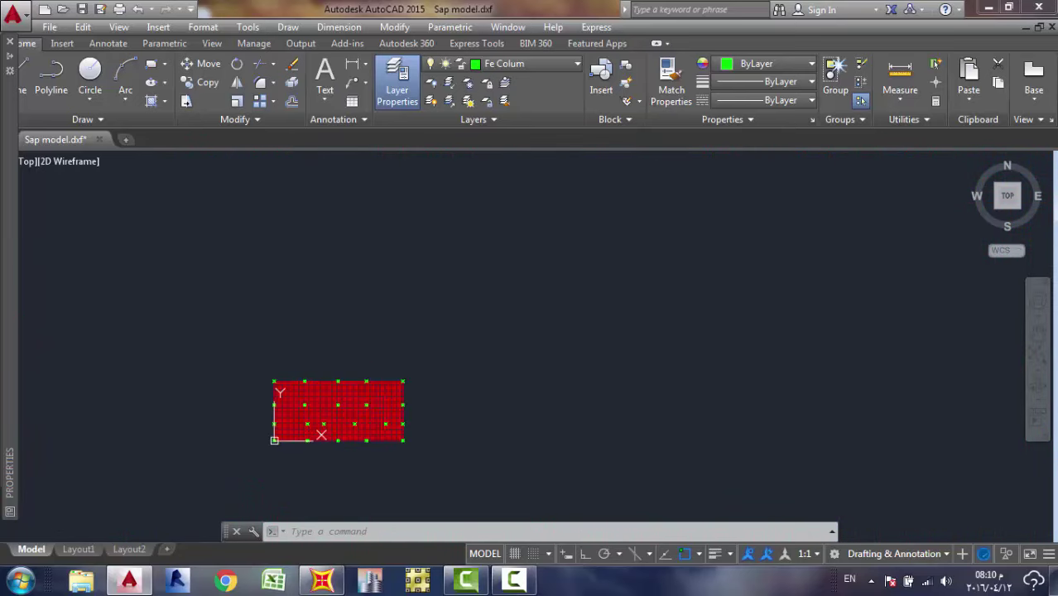
scroll(273, 443, "up", 10)
middle_click_drag(282, 497, 294, 374)
scroll(286, 364, "up", 1)
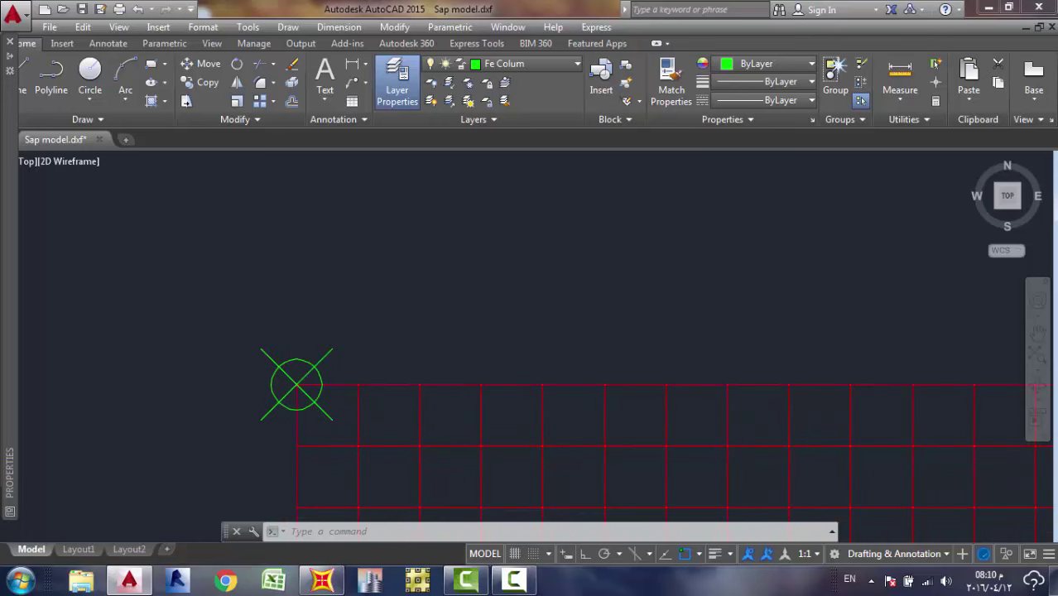
scroll(290, 390, "up", 2)
scroll(310, 397, "down", 6)
scroll(662, 399, "up", 5)
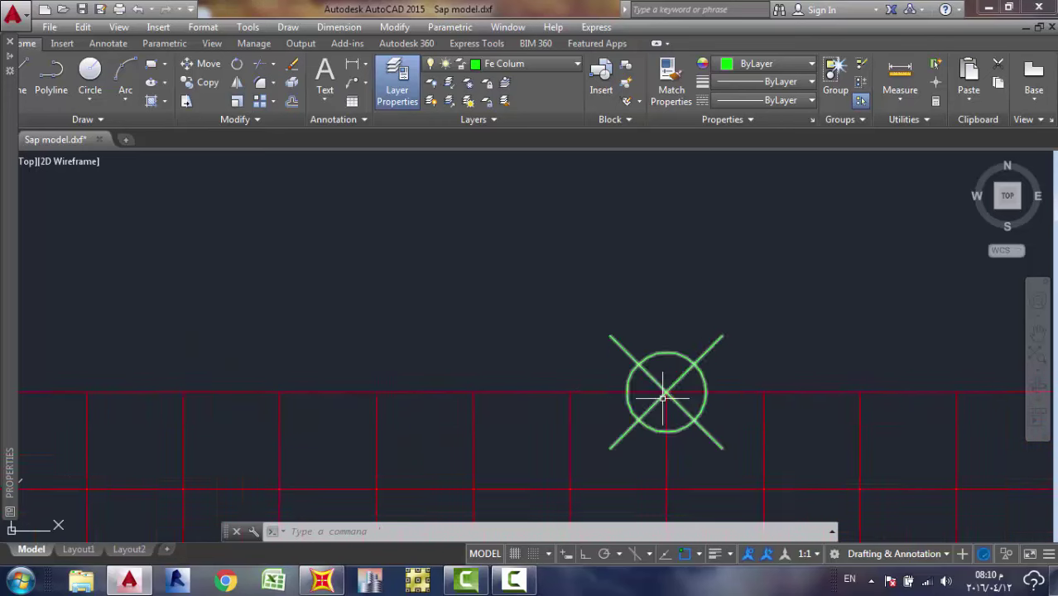
scroll(663, 398, "down", 4)
middle_click_drag(640, 402, 498, 402)
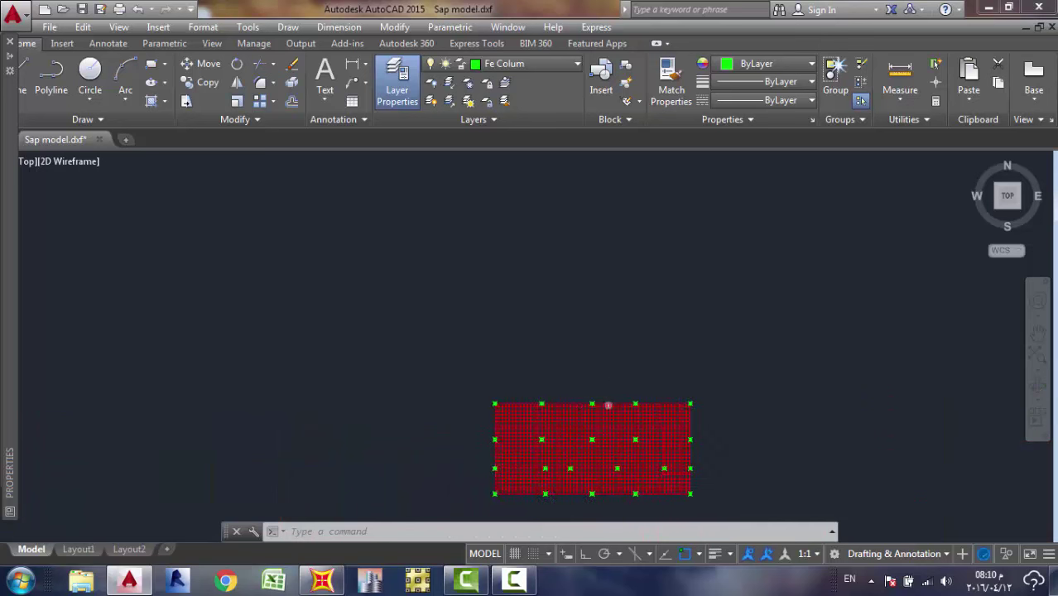
scroll(567, 390, "up", 8)
scroll(838, 379, "down", 8)
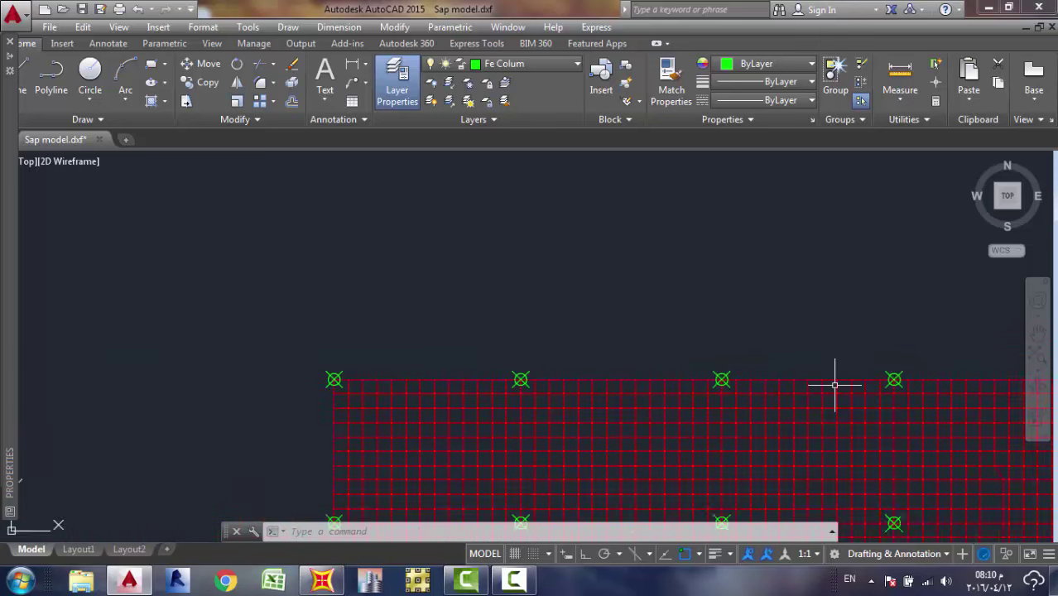
middle_click_drag(839, 379, 638, 373)
scroll(704, 378, "up", 6)
scroll(710, 380, "down", 2)
scroll(710, 380, "down", 5)
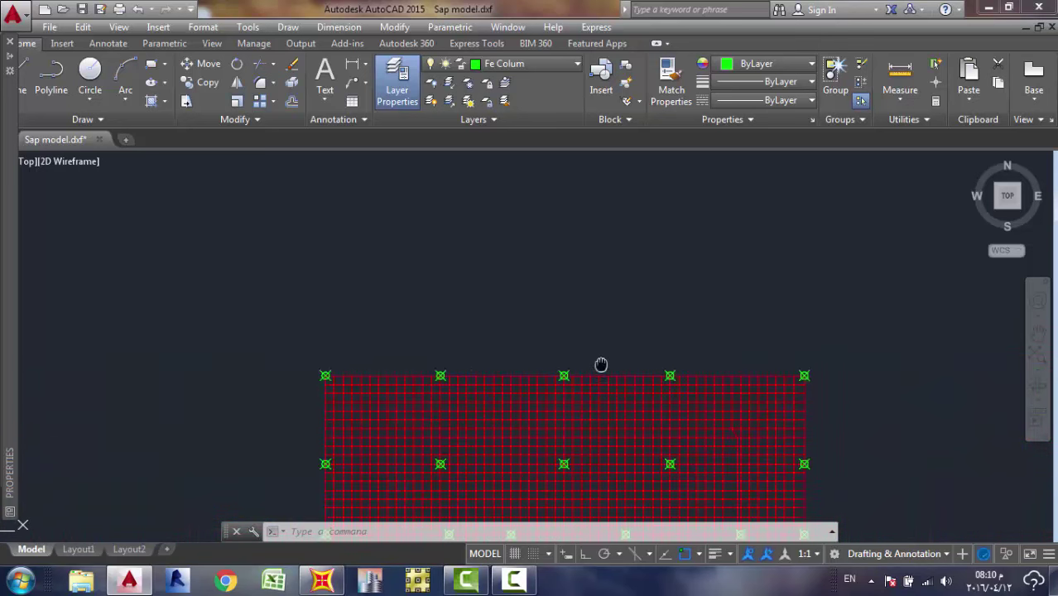
scroll(602, 364, "up", 5)
scroll(795, 306, "down", 6)
scroll(795, 348, "down", 4)
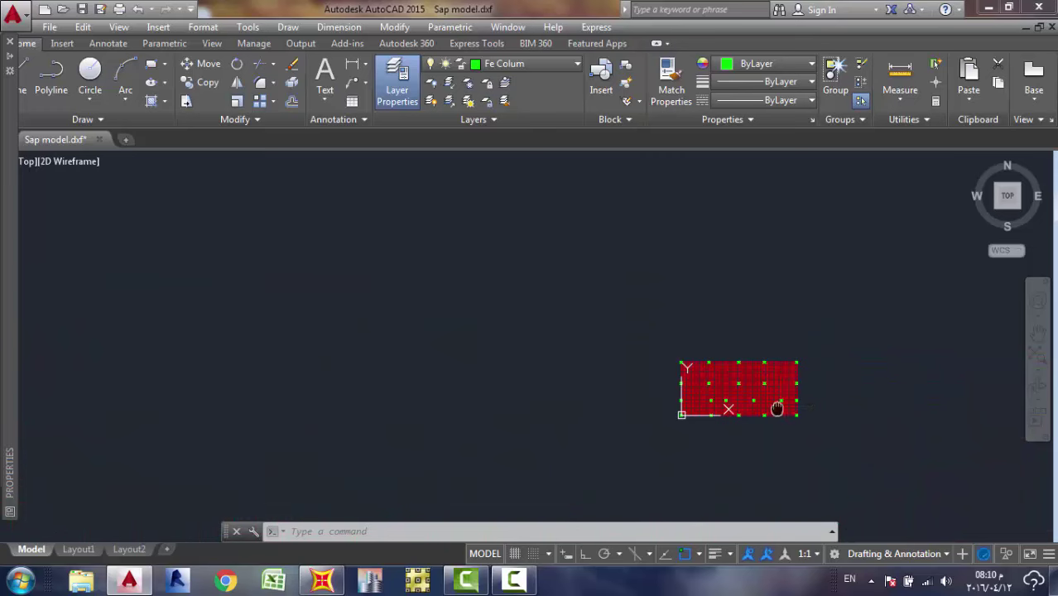
Examine the column points along the right and lower slab edges and the mesh around the skewed lines near the lower-right interior column.
scroll(770, 406, "up", 10)
scroll(482, 266, "down", 4)
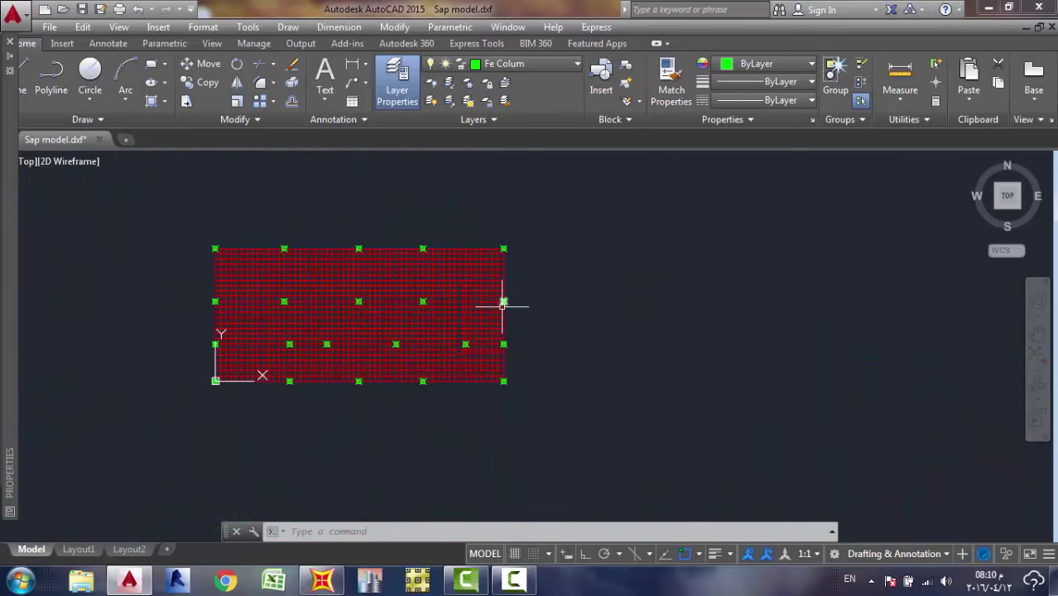
scroll(501, 300, "up", 2)
scroll(449, 244, "up", 3)
scroll(449, 244, "down", 4)
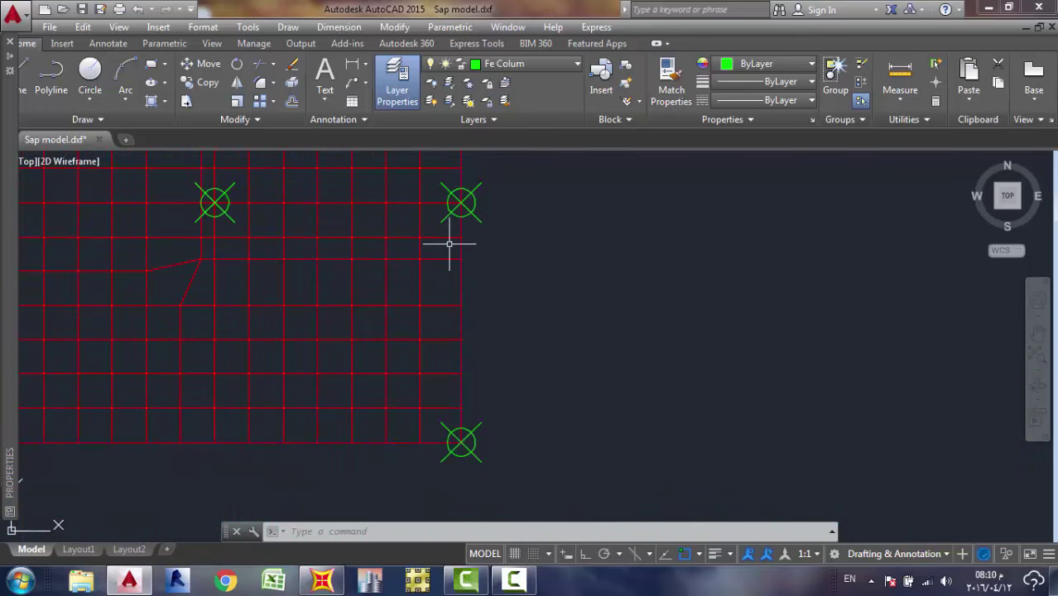
scroll(434, 248, "down", 4)
scroll(473, 236, "up", 4)
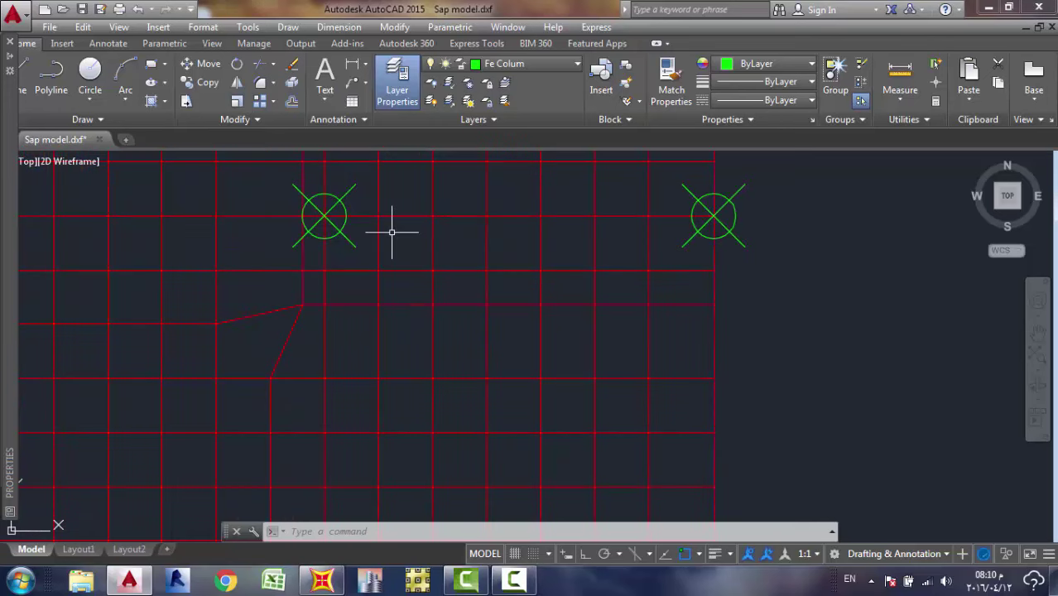
scroll(364, 224, "down", 5)
scroll(314, 218, "up", 5)
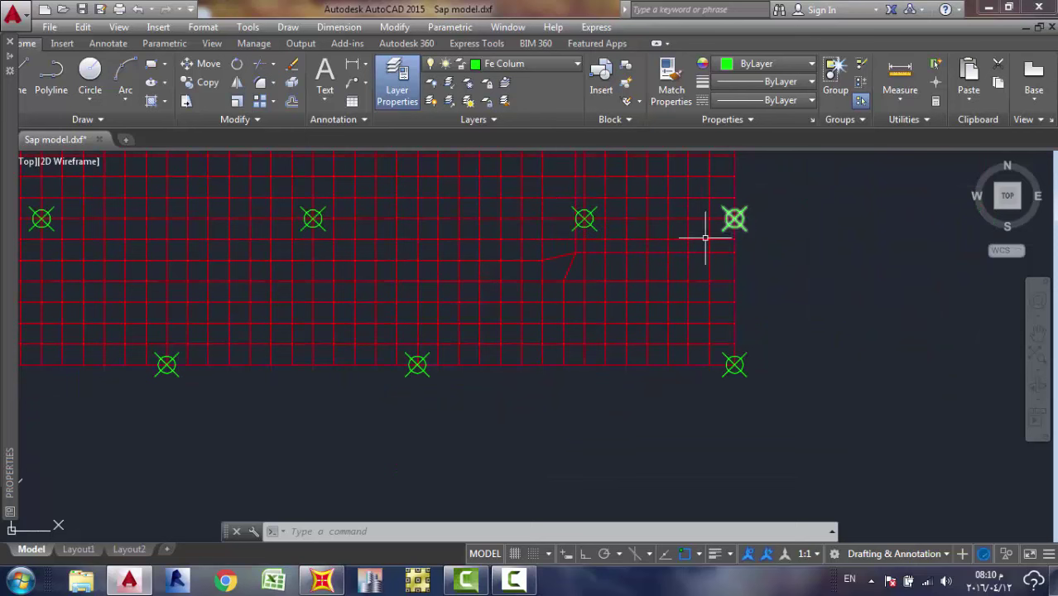
scroll(530, 282, "down", 4)
scroll(503, 274, "up", 8)
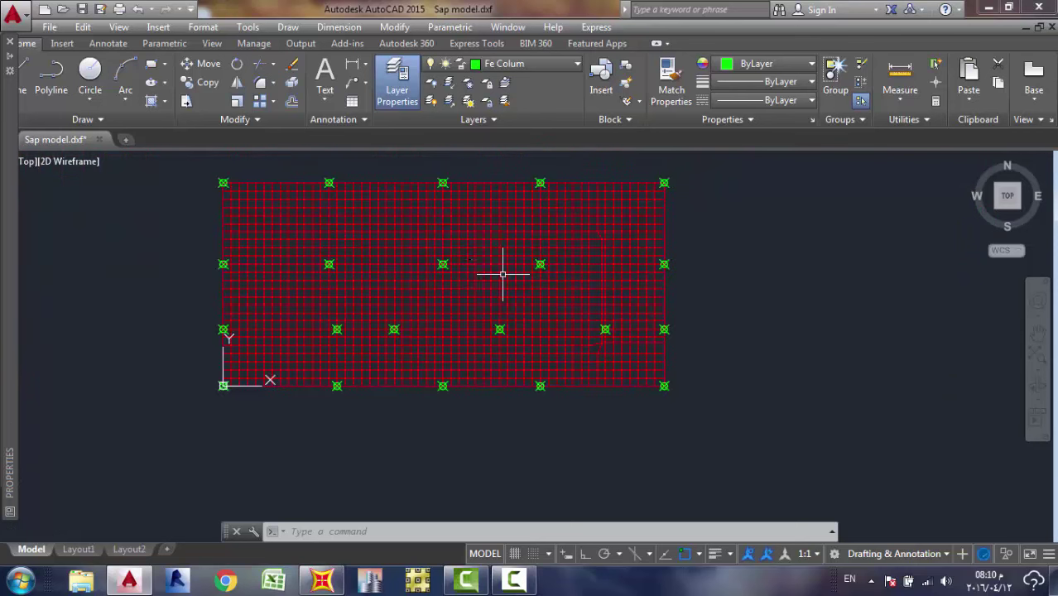
scroll(530, 248, "down", 6)
middle_click_drag(518, 238, 519, 284)
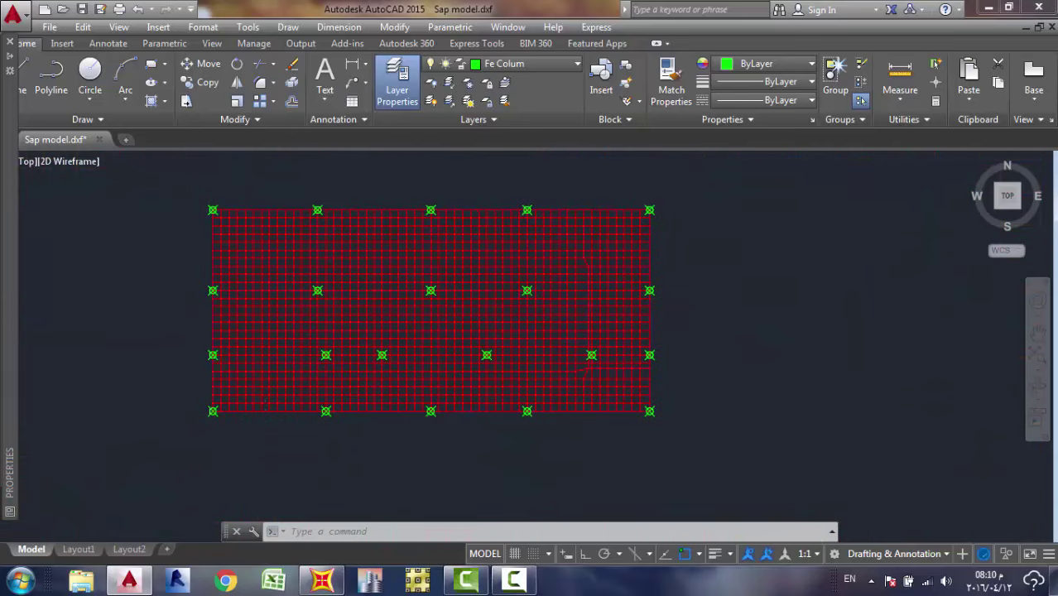
scroll(525, 237, "up", 6)
scroll(536, 240, "down", 4)
scroll(537, 240, "down", 5)
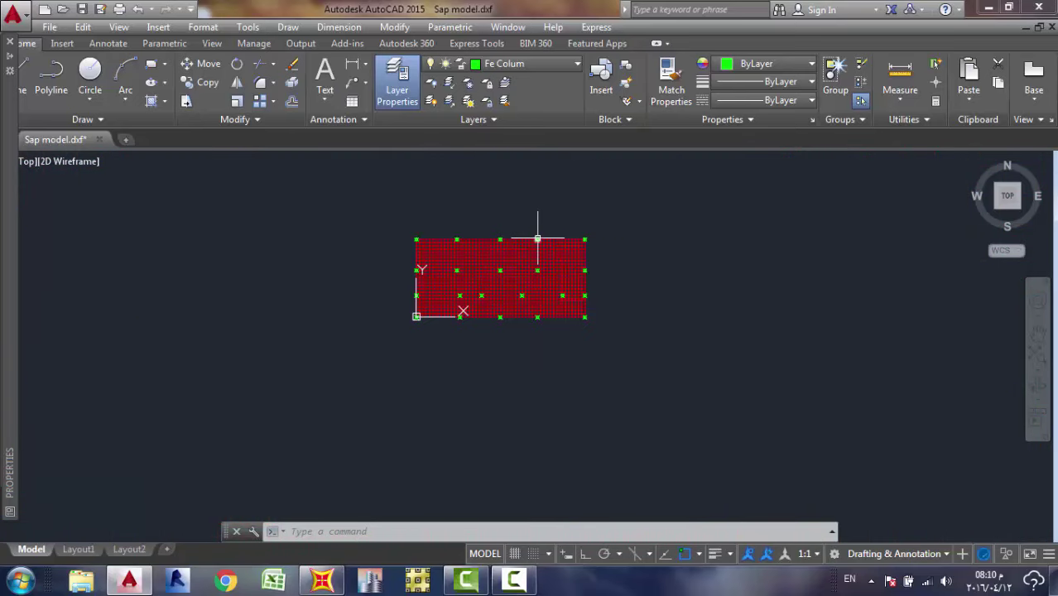
middle_click_drag(515, 241, 415, 291)
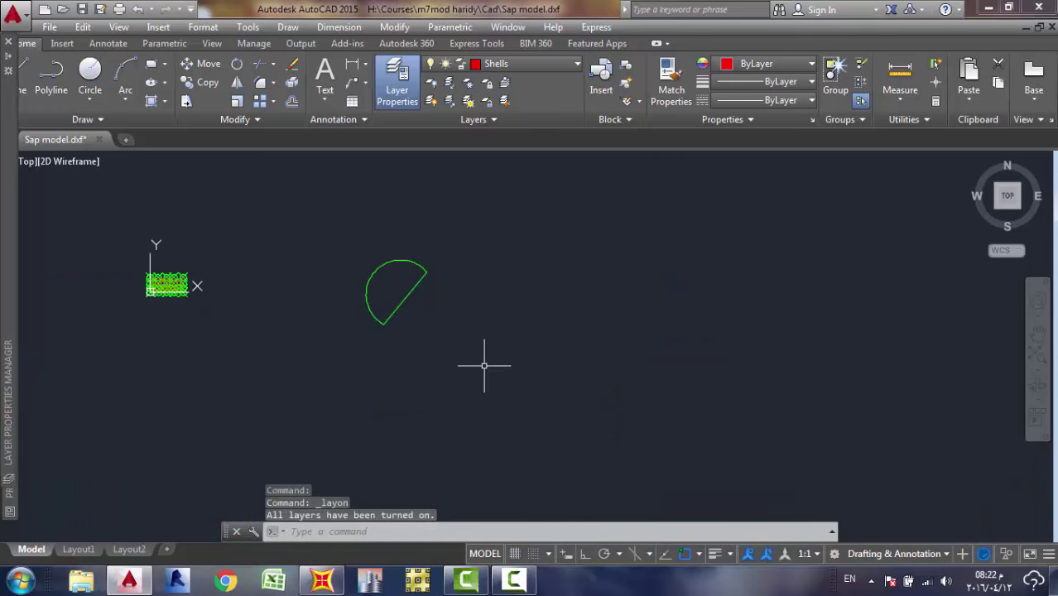
Examine the green arc and its closing chord beside the slab model, including their lower endpoint.
middle_click_drag(484, 365, 522, 380)
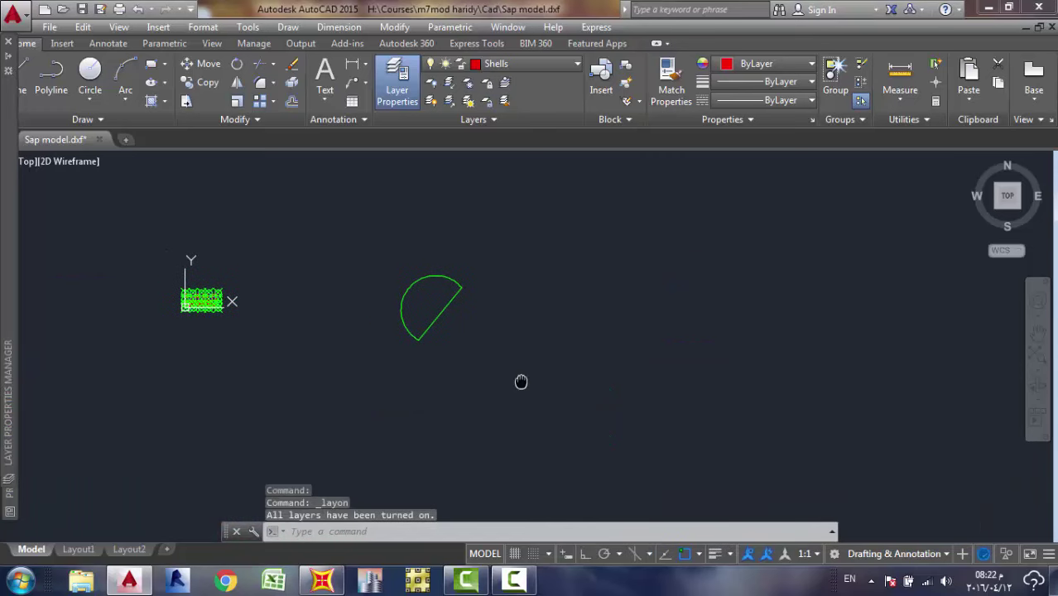
scroll(432, 307, "up", 6)
middle_click_drag(433, 307, 507, 323)
scroll(403, 308, "down", 4)
middle_click_drag(403, 308, 483, 323)
scroll(482, 330, "up", 5)
scroll(457, 313, "down", 5)
scroll(460, 305, "up", 2)
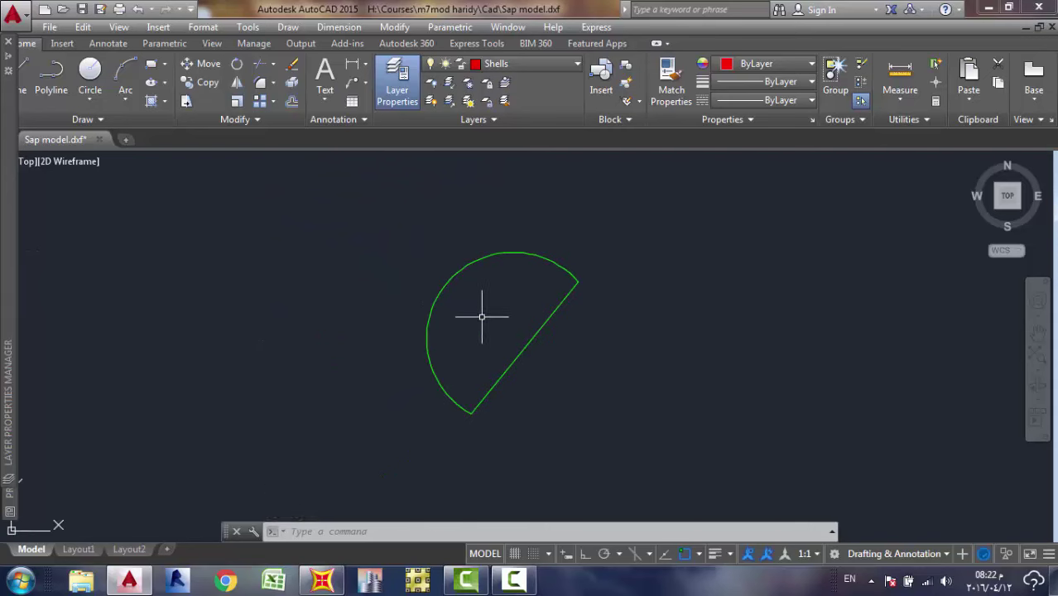
scroll(449, 383, "up", 2)
mouse_move(449, 382)
middle_mouse_down()
mouse_move(633, 307)
mouse_move(615, 333)
middle_mouse_up()
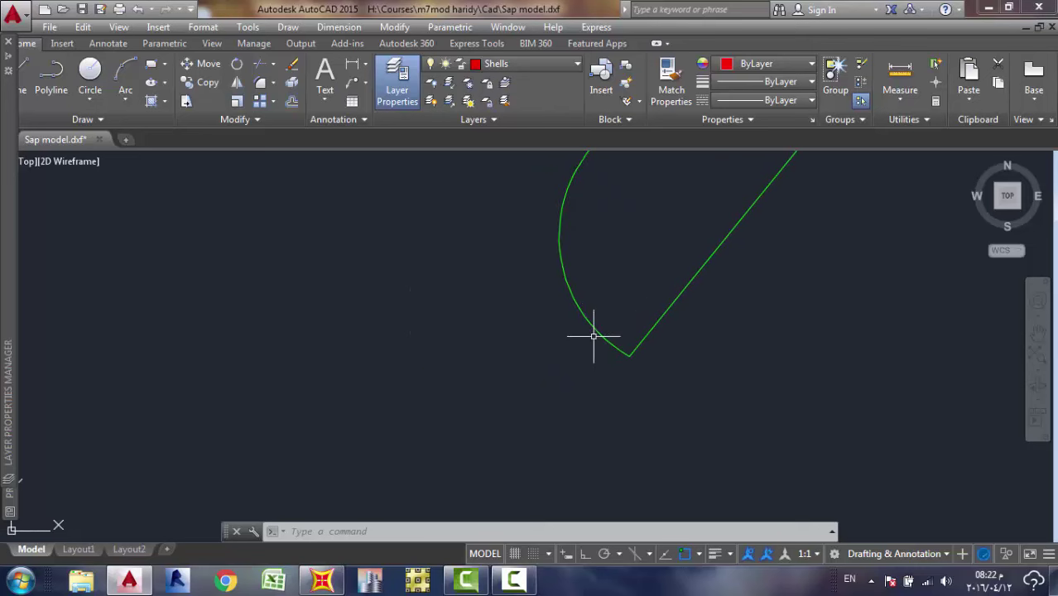
Make layer 0 the current layer, leaving its color setting as it is.
left_click(533, 69)
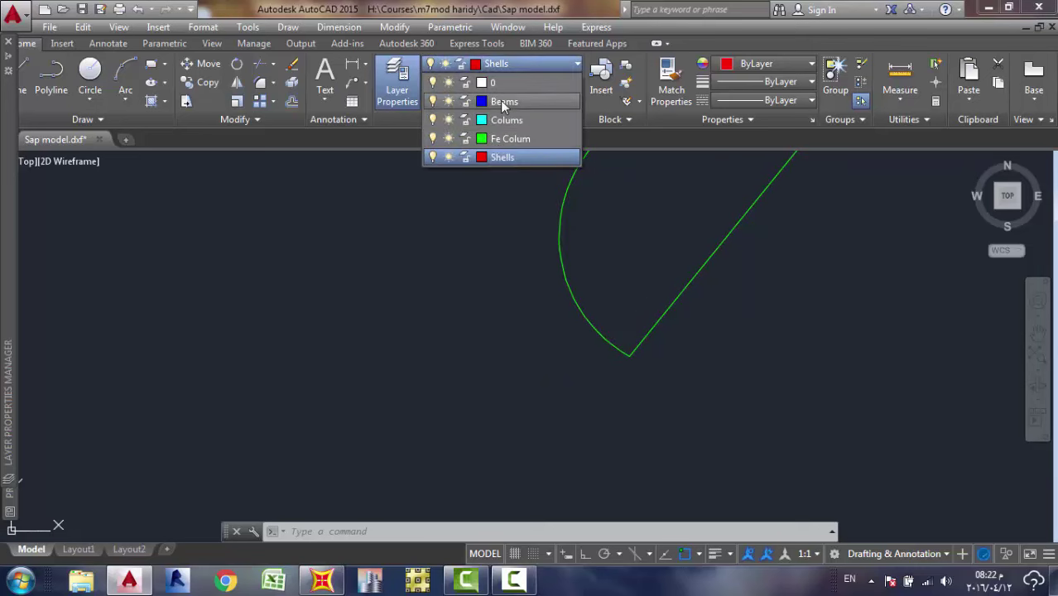
left_click(481, 82)
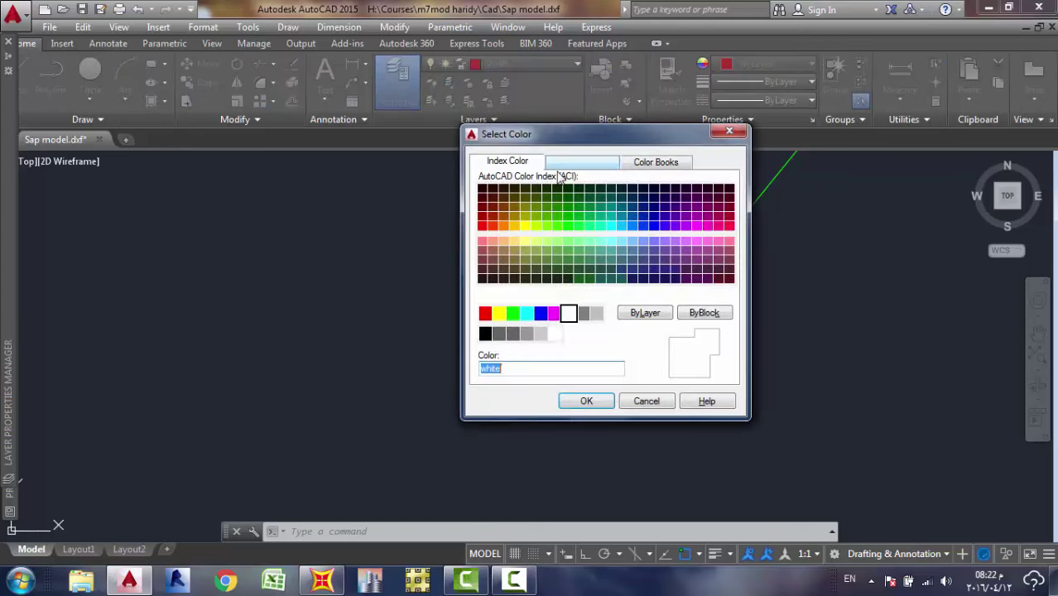
left_click(646, 402)
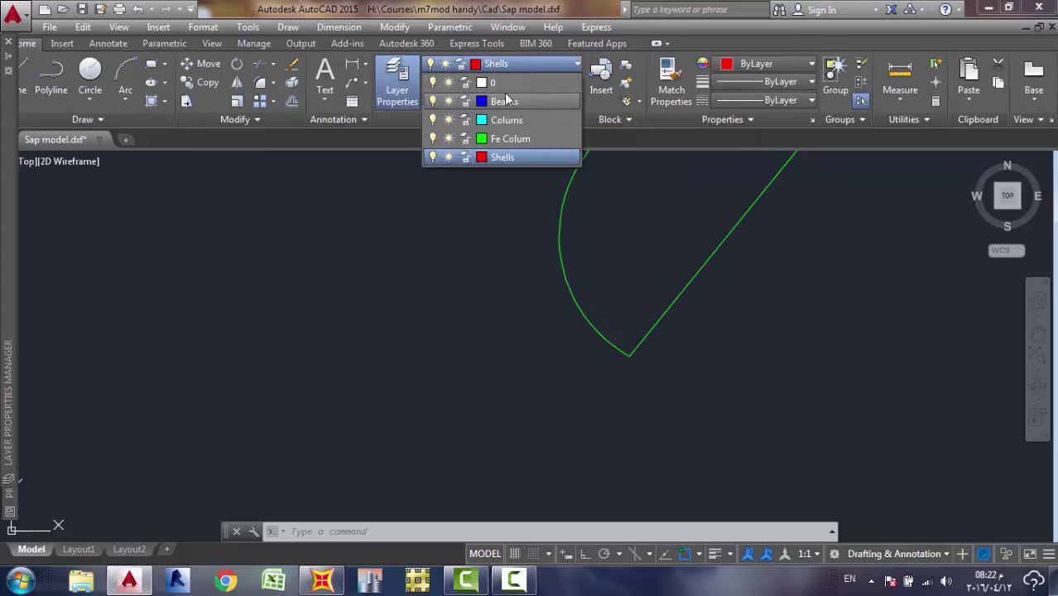
scroll(590, 217, "down", 5)
mouse_move(590, 217)
middle_mouse_down()
mouse_move(538, 255)
mouse_move(522, 339)
mouse_move(494, 340)
middle_mouse_up()
scroll(534, 258, "up", 5)
Draw a horizontal line leftward from the arc's lower endpoint with Ortho mode on.
type("l")
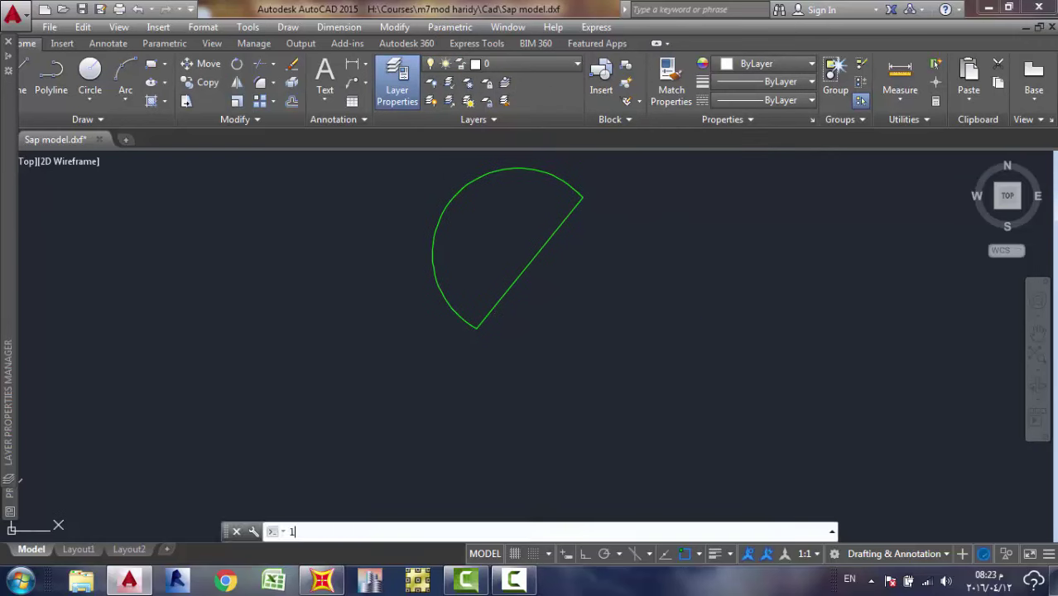
key("Return")
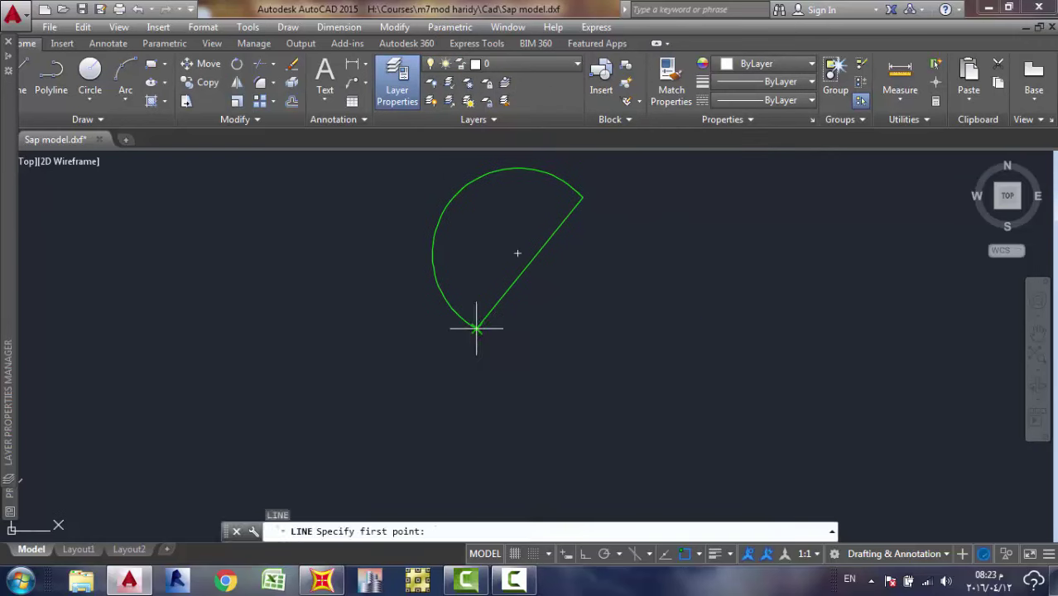
left_click(476, 328)
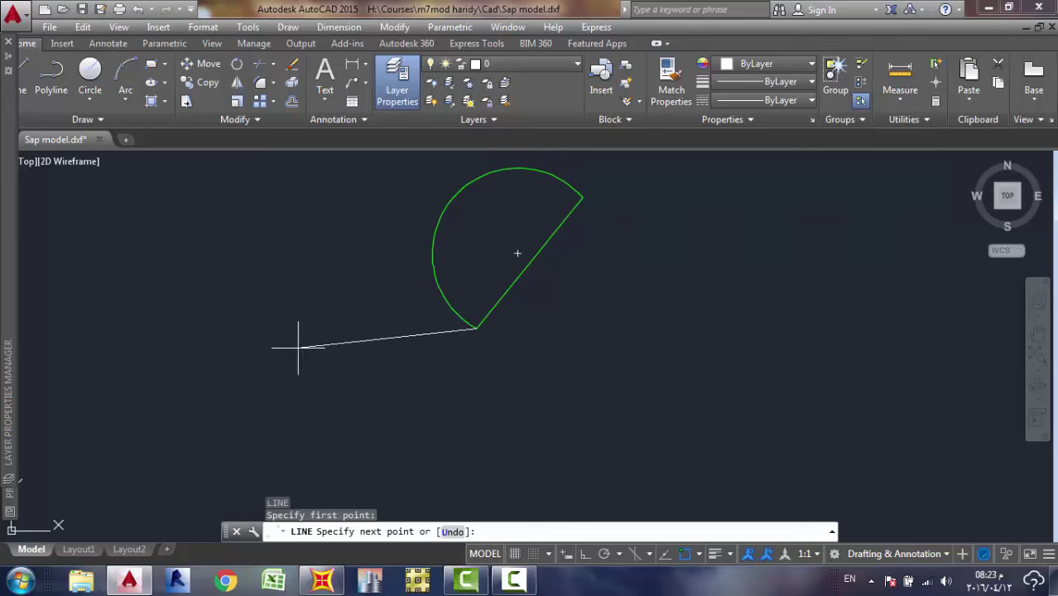
key("F8")
left_click(269, 348)
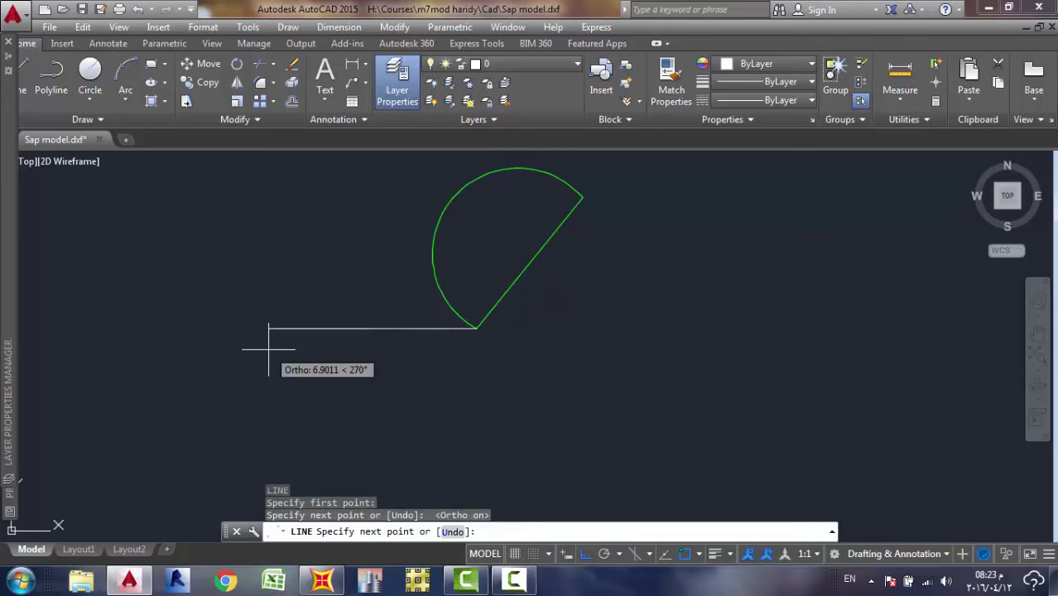
key("Escape")
middle_click_drag(377, 230, 416, 299)
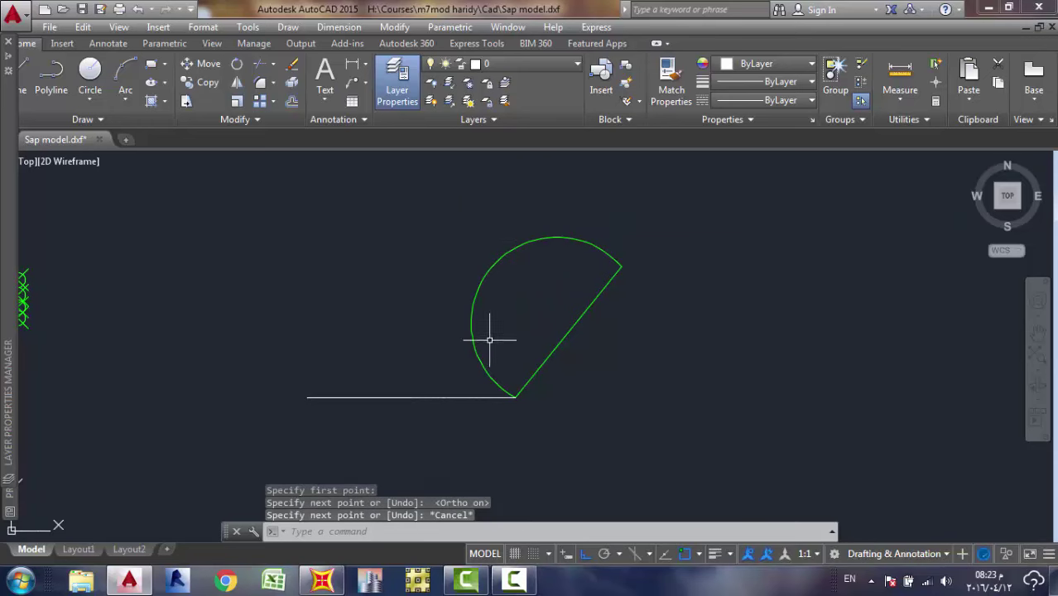
Draw a second horizontal line leftward, starting from the midpoint of the arc.
scroll(490, 340, "up", 5)
scroll(520, 158, "down", 8)
middle_click_drag(520, 158, 498, 230)
scroll(527, 219, "up", 4)
scroll(529, 213, "up", 3)
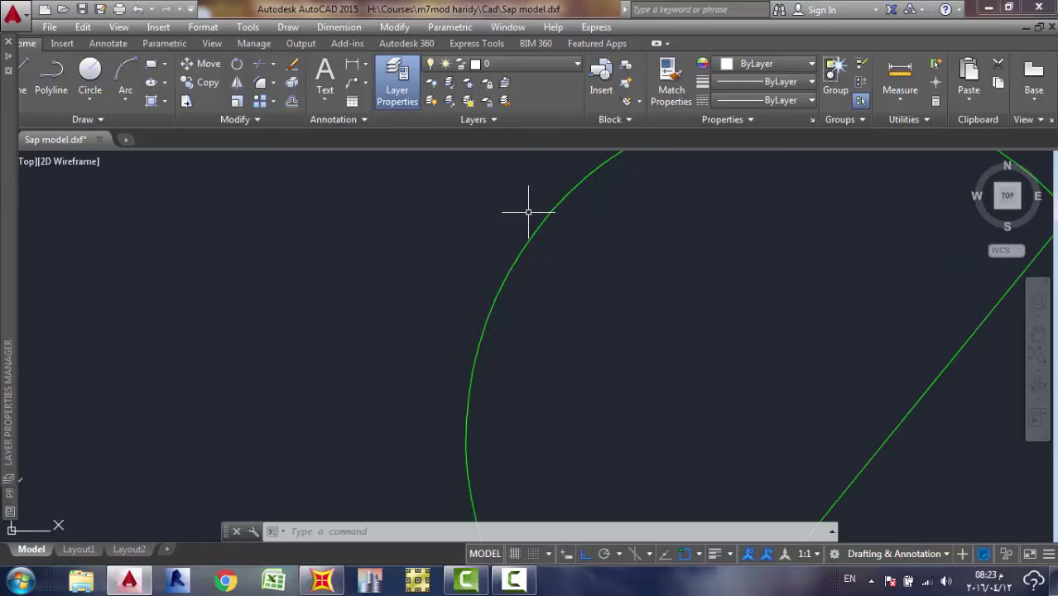
scroll(528, 213, "down", 3)
type("l")
key("Return")
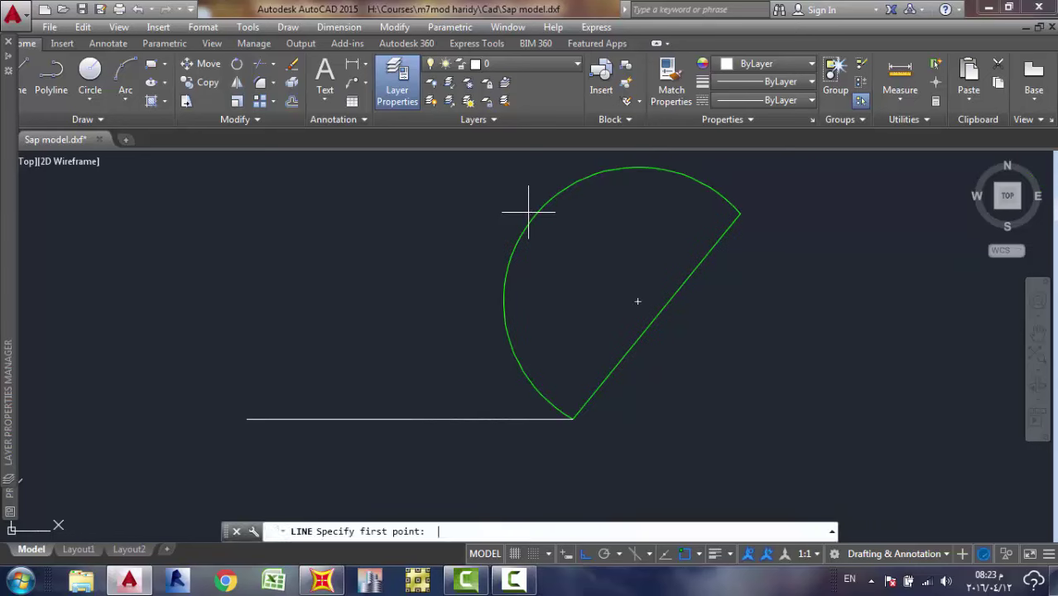
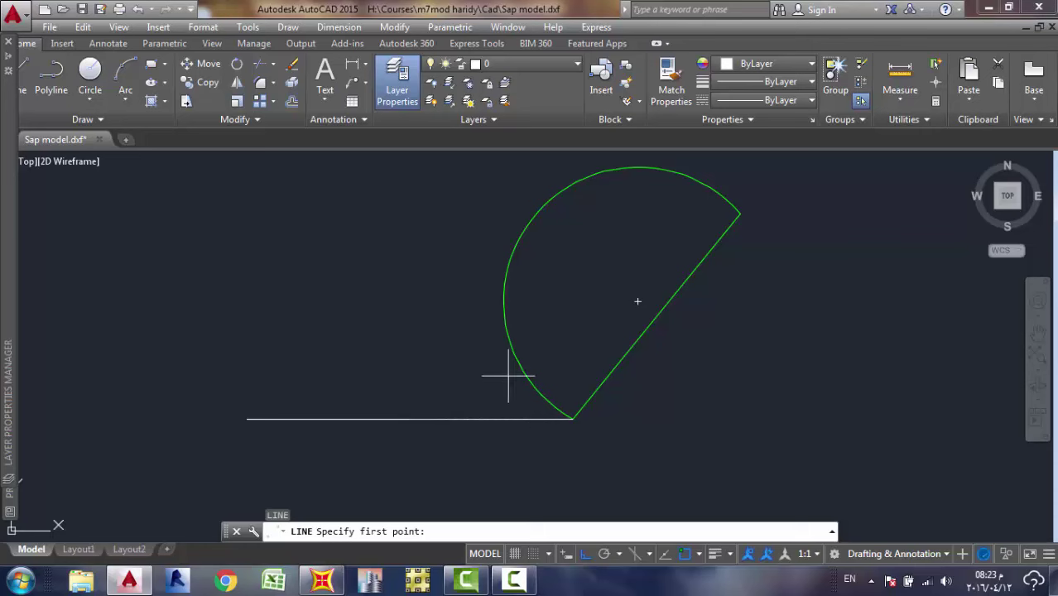
scroll(492, 229, "down", 1)
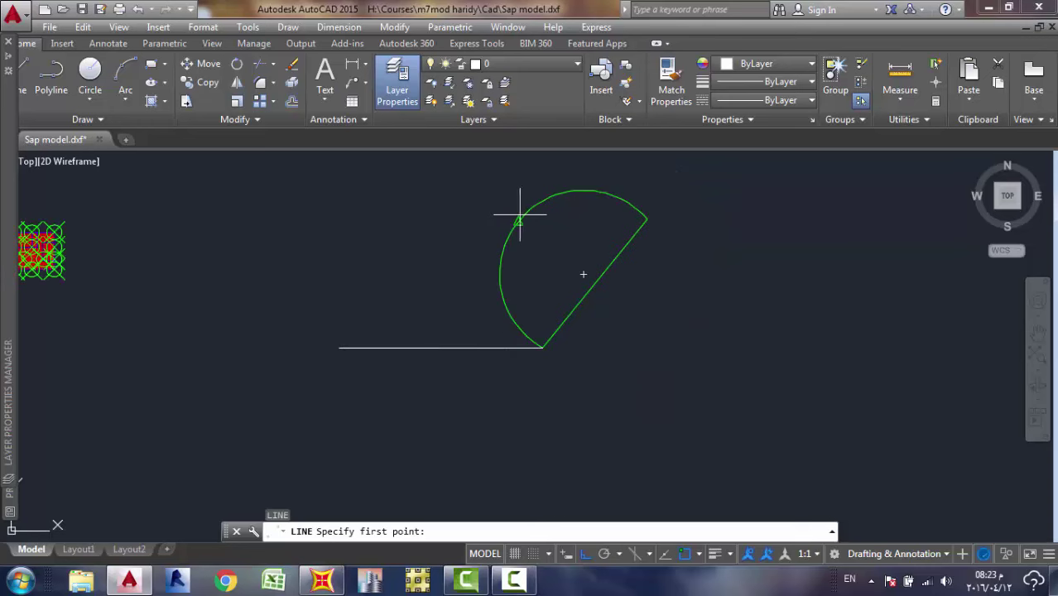
left_click(518, 221)
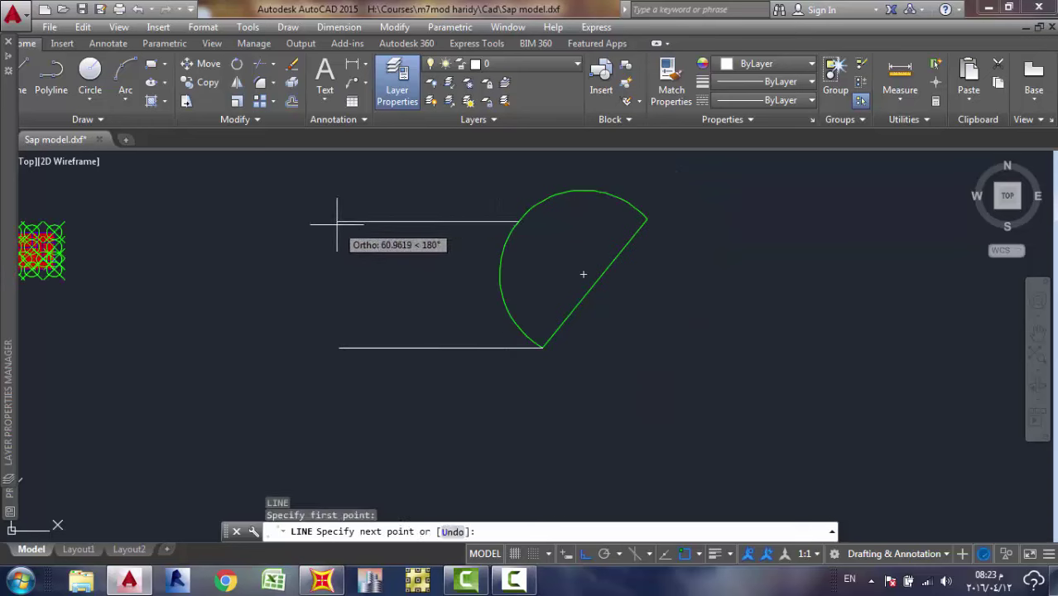
Finish the upper horizontal guide line that runs outward from the green arc.
key("Escape")
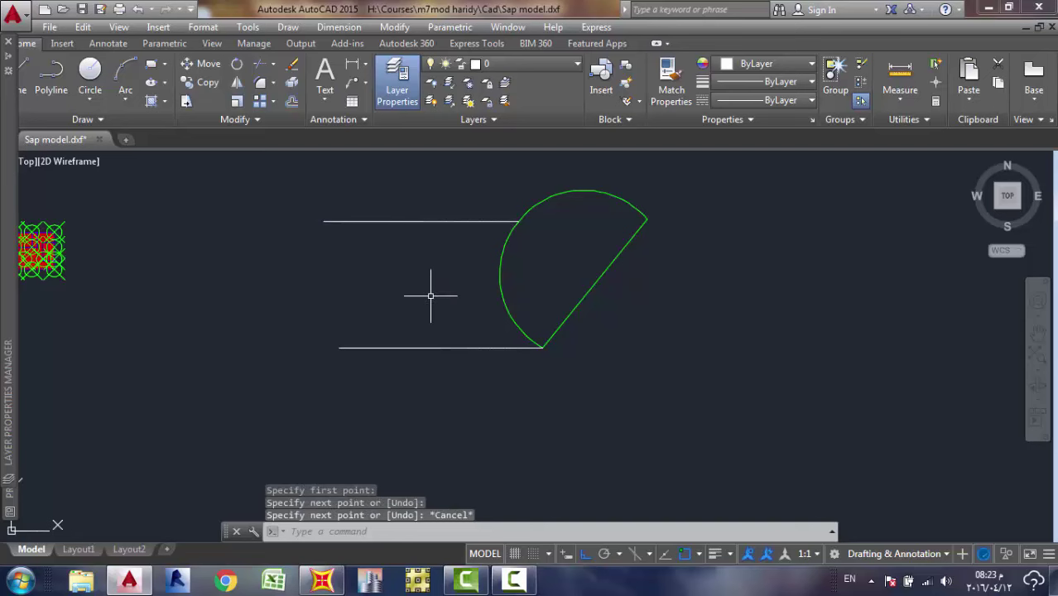
middle_click_drag(433, 296, 352, 295)
type("l")
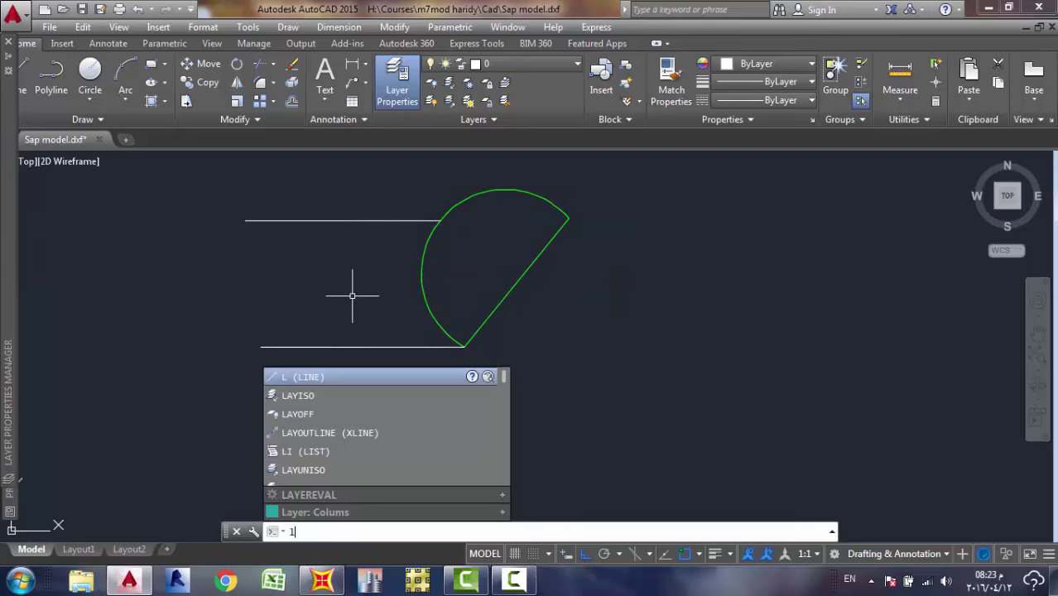
key("BackSpace")
left_click(513, 579)
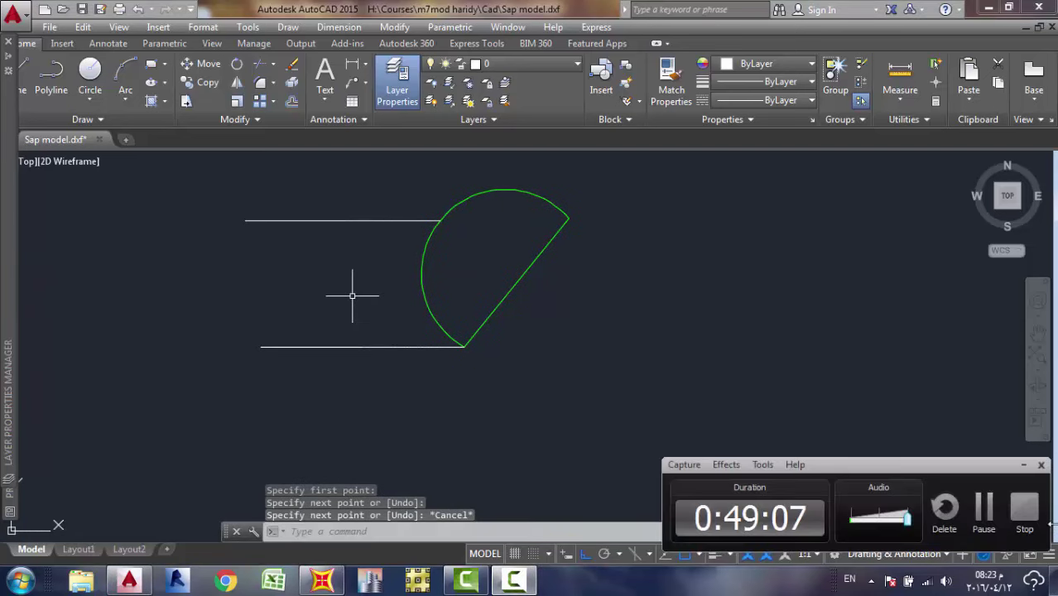
Draw a vertical line through the arc's leftmost quadrant point, reaching the upper and the lower horizontal guide lines.
scroll(489, 299, "up", 2)
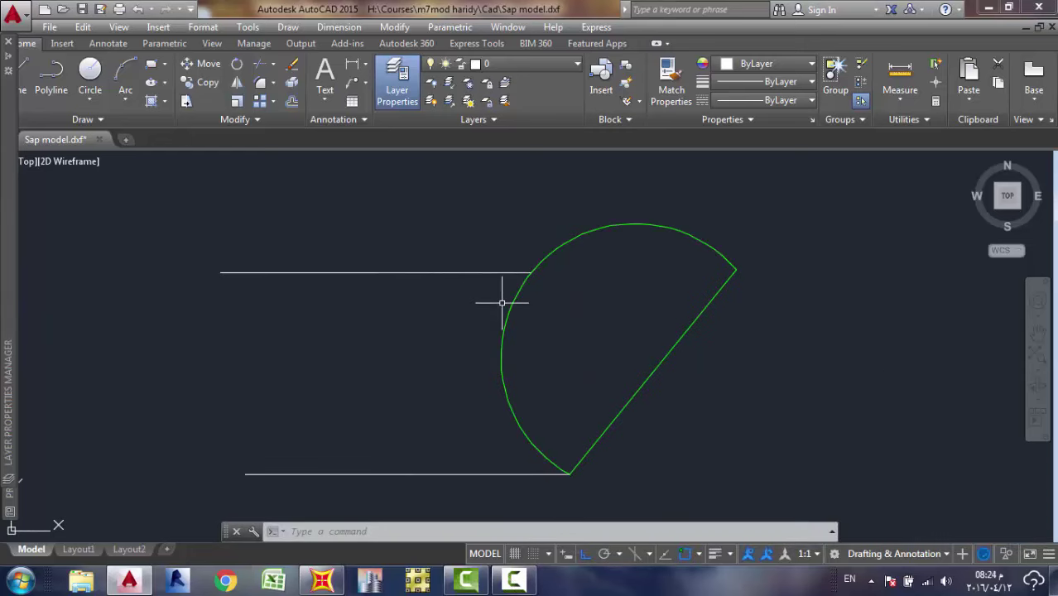
type("l")
key("Return")
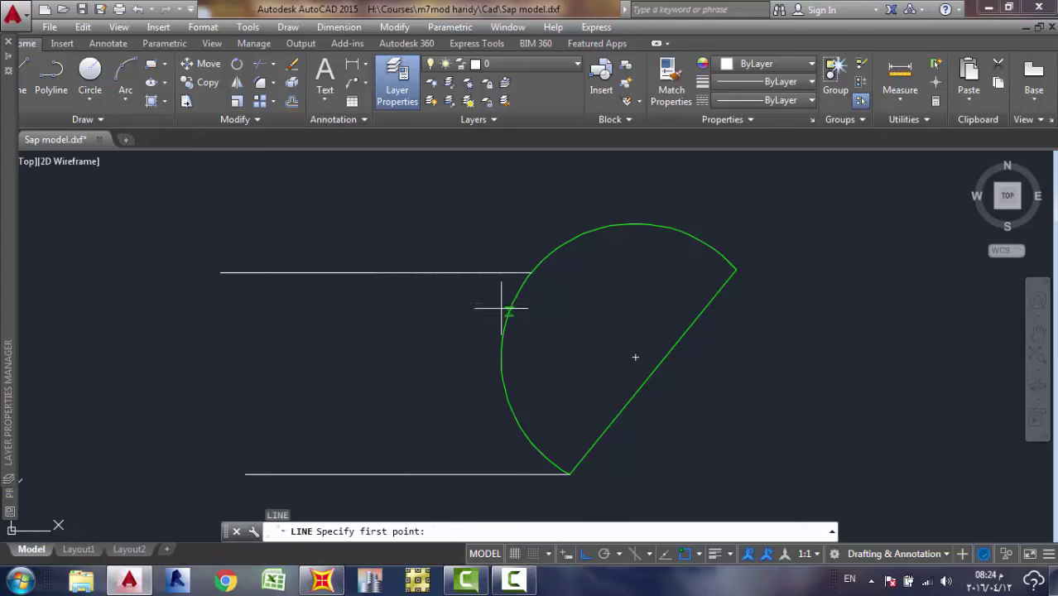
left_click(501, 357)
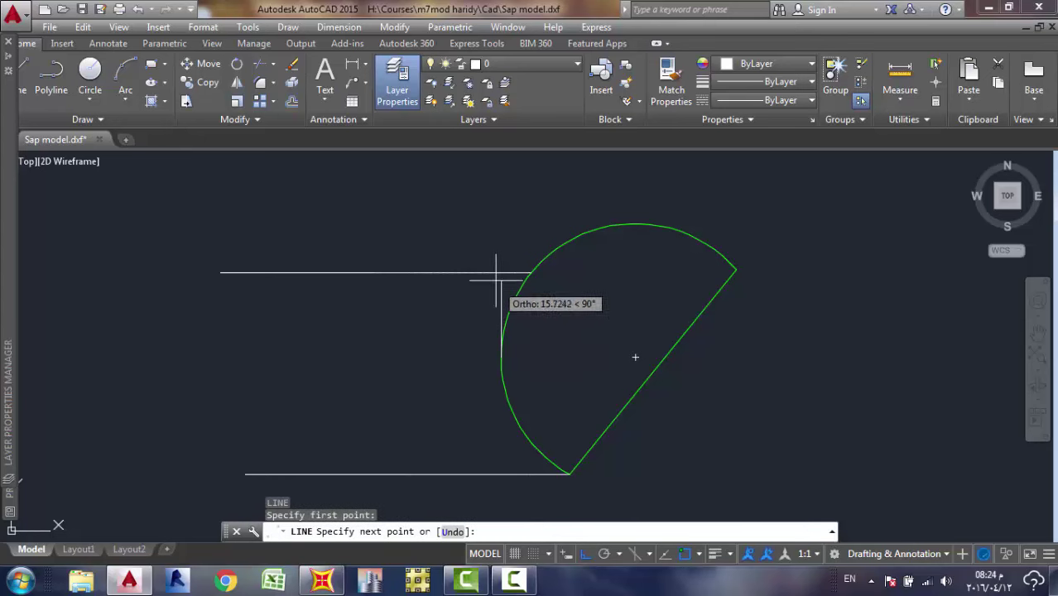
left_click(501, 272)
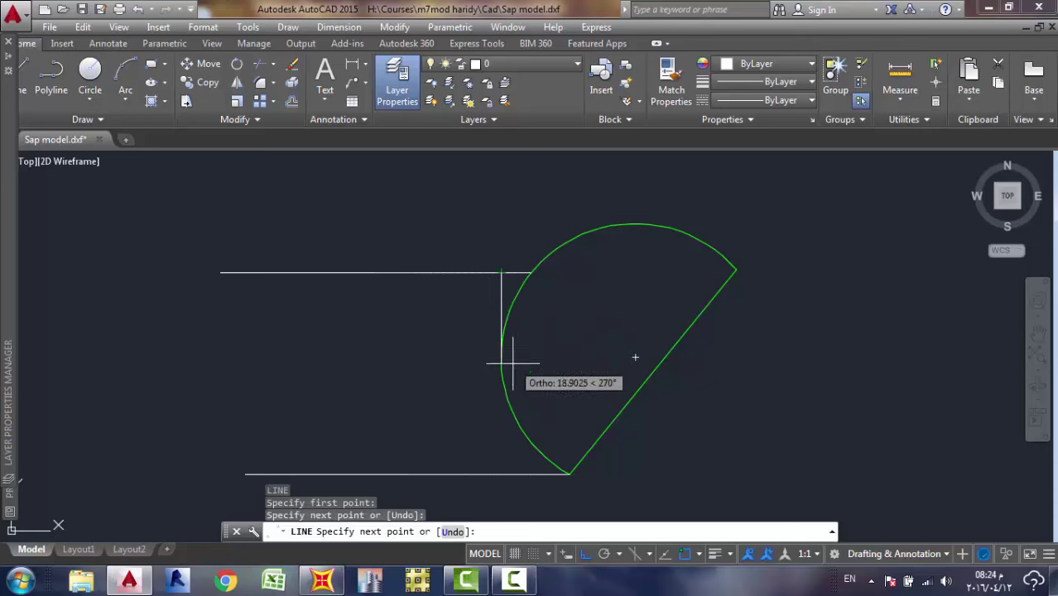
left_click(501, 475)
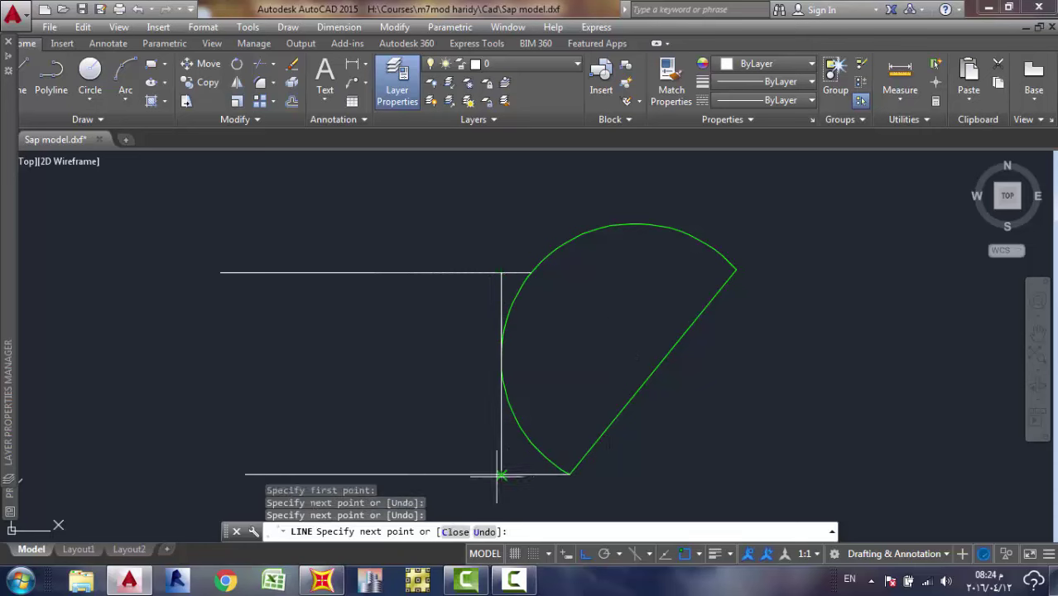
key("Escape")
Make Shells the current layer.
mouse_move(551, 402)
middle_mouse_down()
mouse_move(484, 376)
mouse_move(480, 357)
middle_mouse_up()
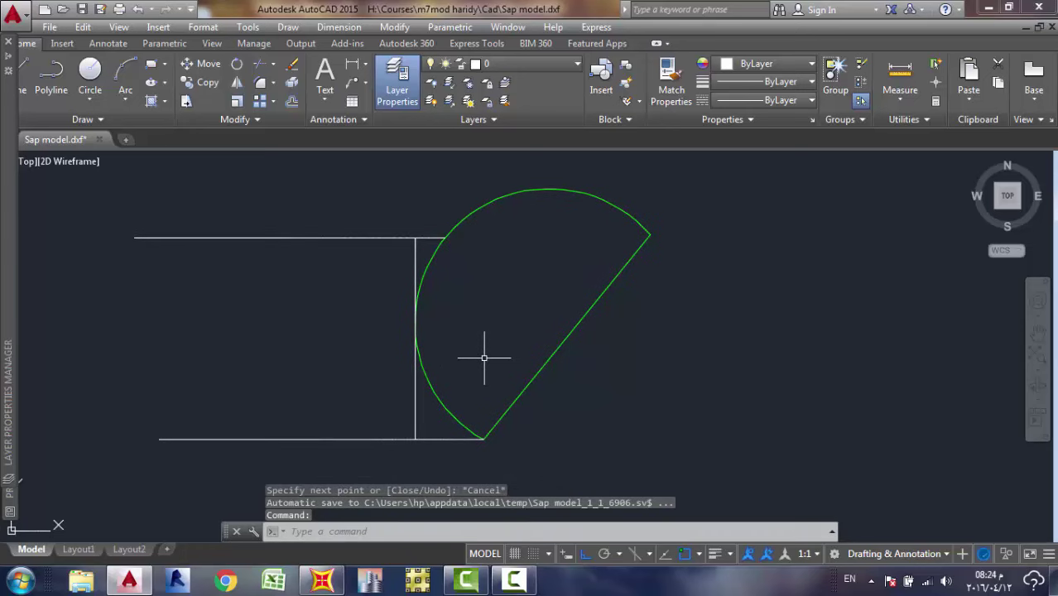
left_click(534, 65)
left_click(502, 157)
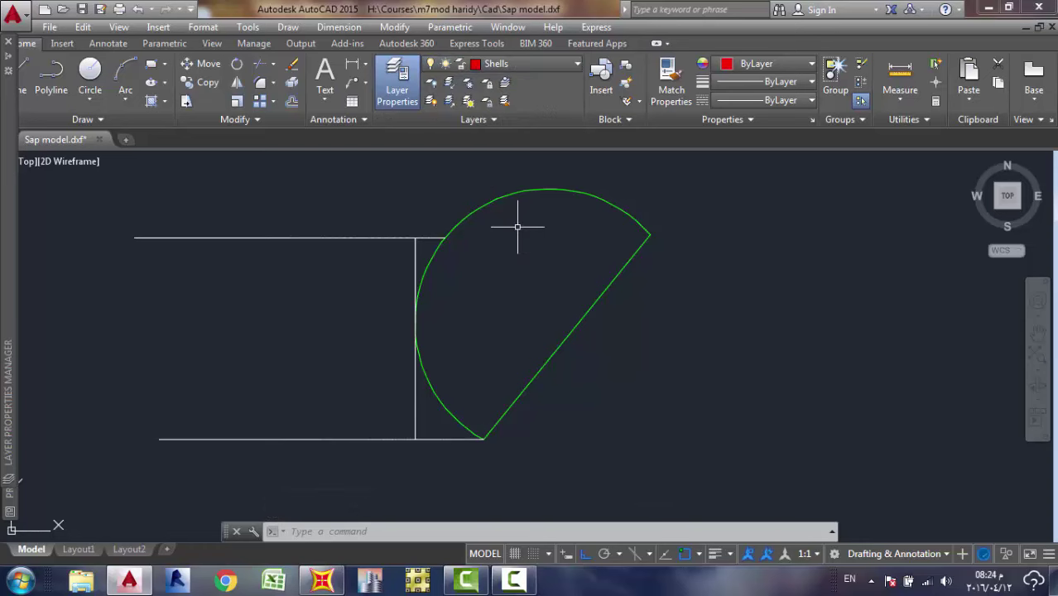
Create a 1 by 1 square 3D face starting at the intersection of the vertical line and the lower guide line.
scroll(518, 229, "down", 3)
middle_click_drag(539, 243, 473, 246)
scroll(470, 249, "up", 2)
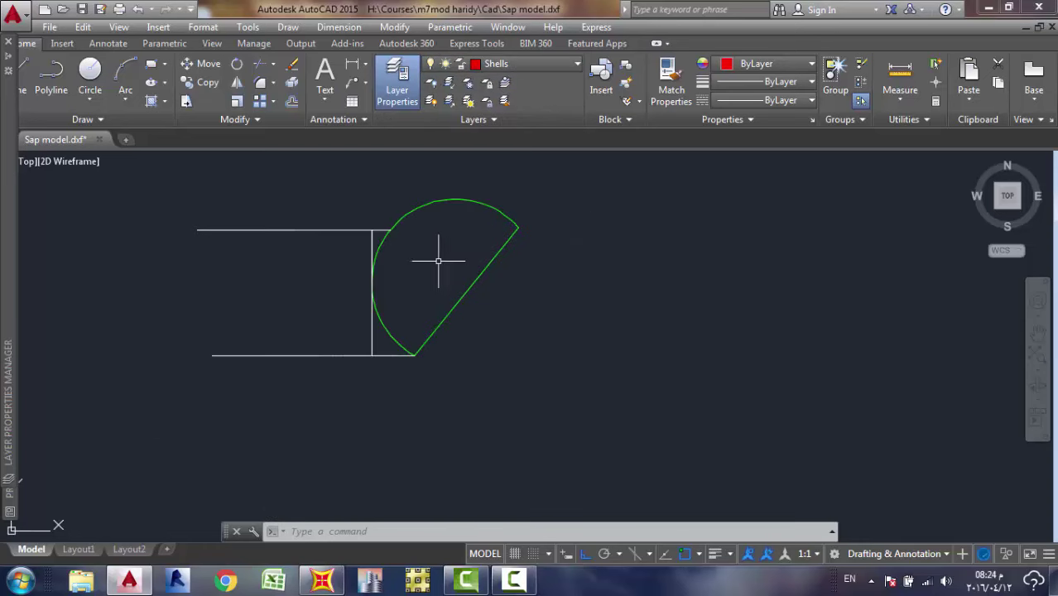
type("3d")
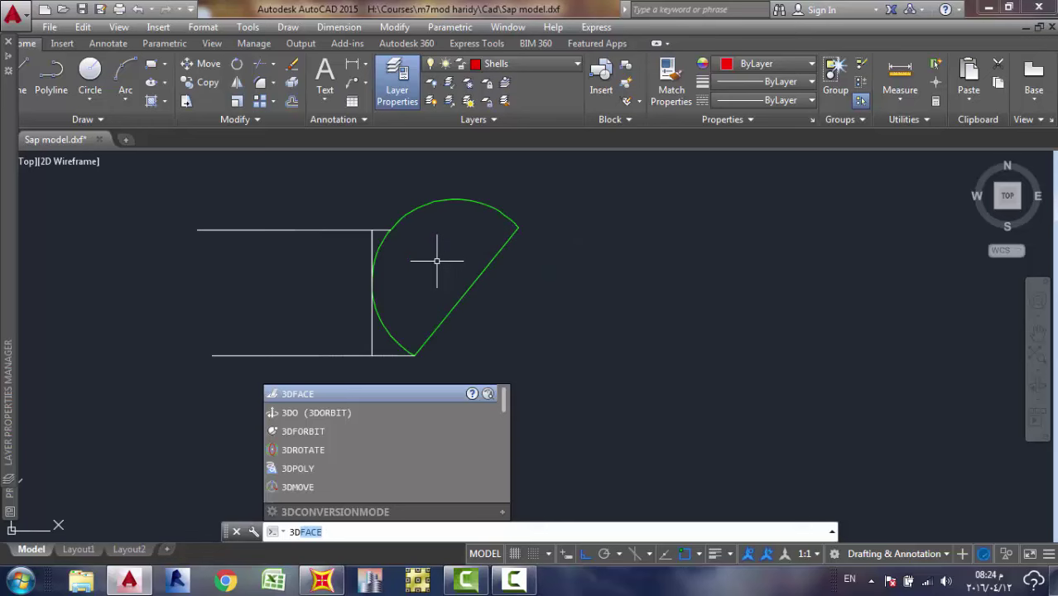
key("Return")
scroll(437, 261, "up", 3)
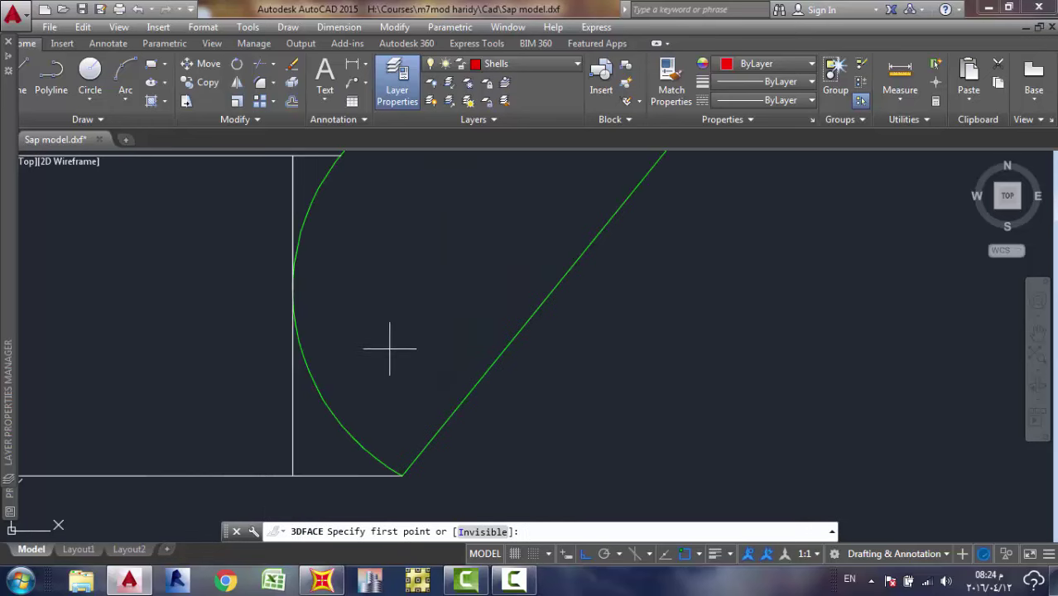
middle_click_drag(420, 341, 413, 307)
scroll(302, 428, "up", 2)
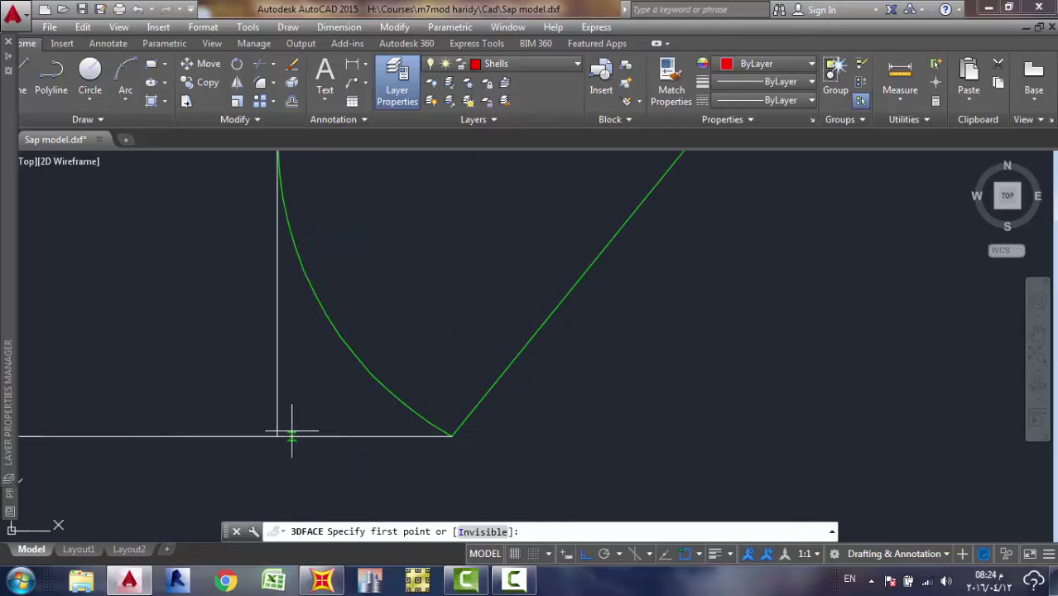
scroll(282, 431, "up", 3)
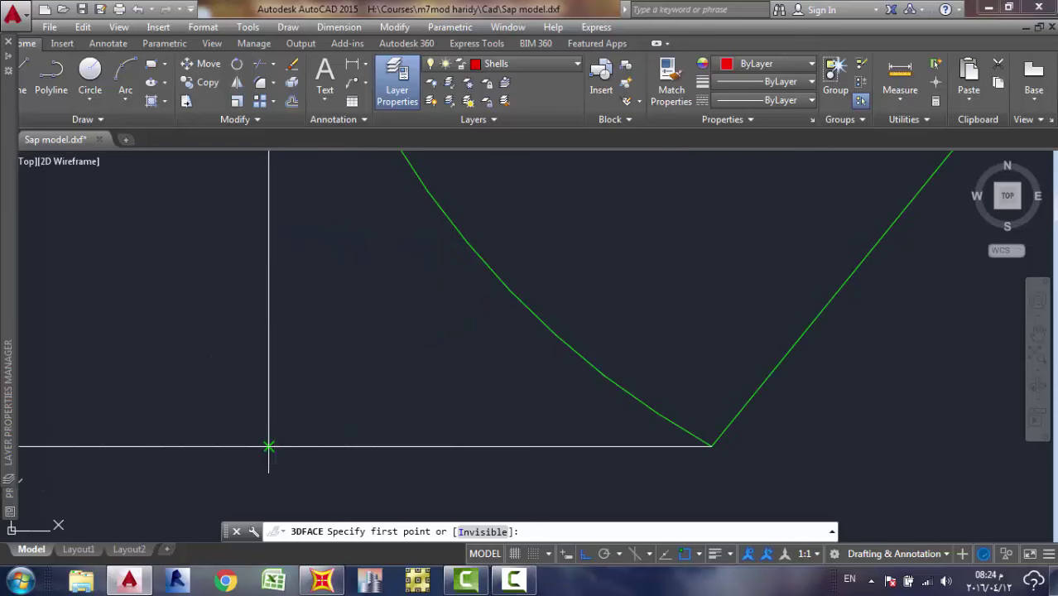
left_click(269, 447)
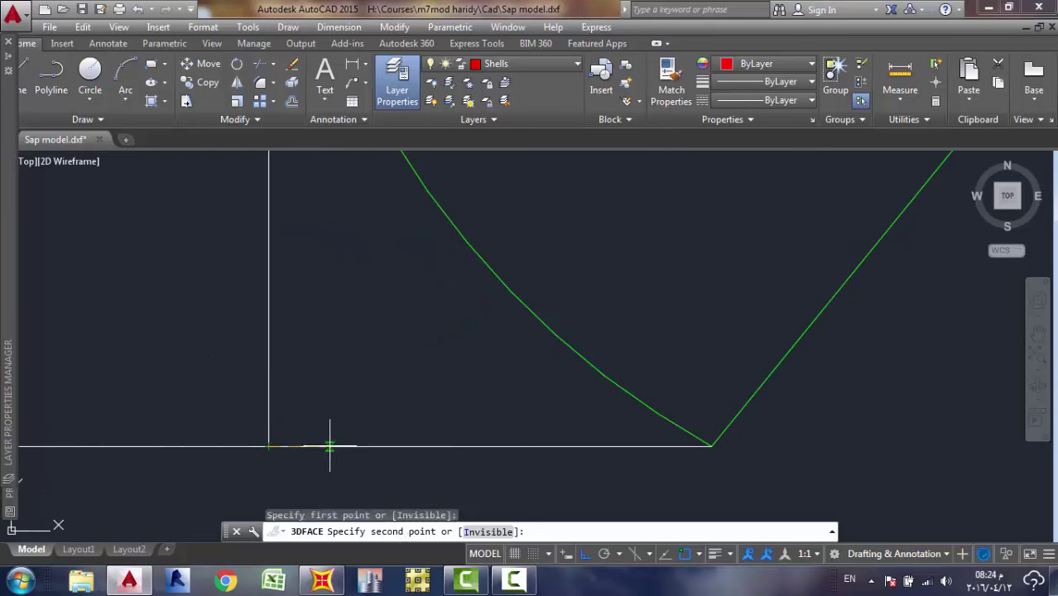
type("1")
key("Return")
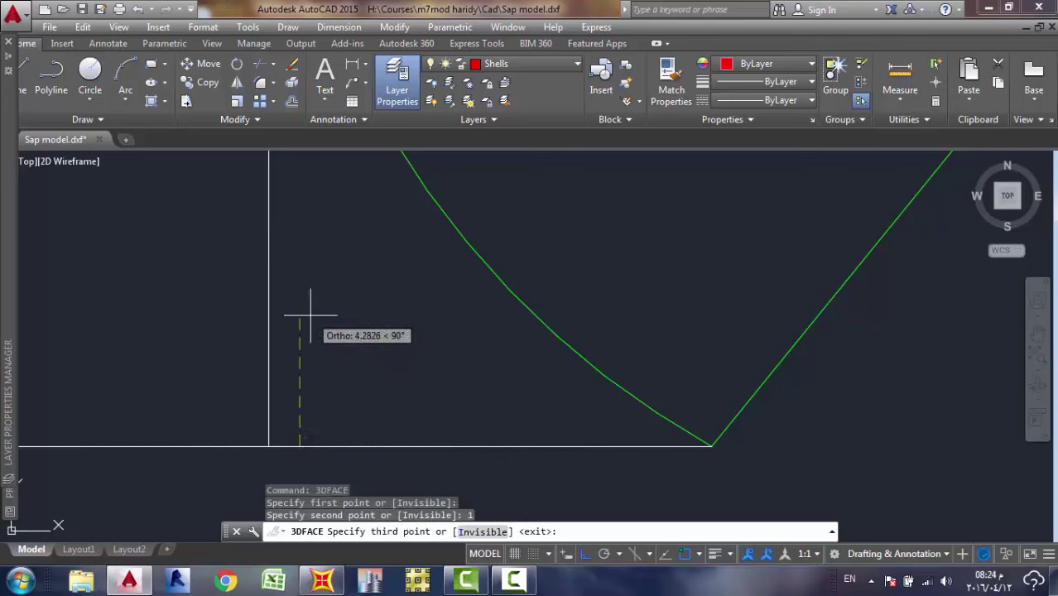
type("1")
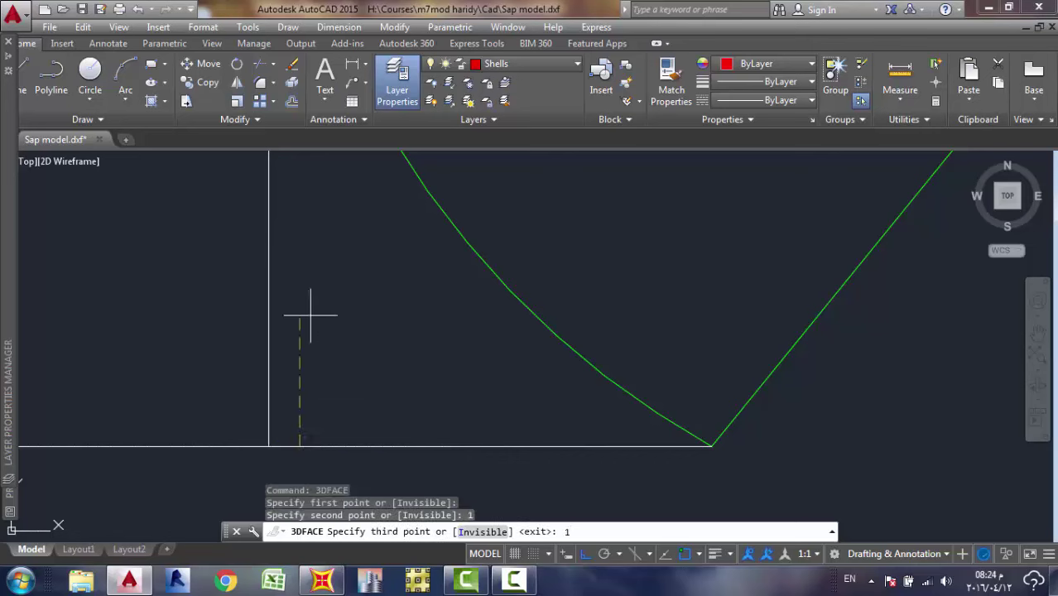
key("Return")
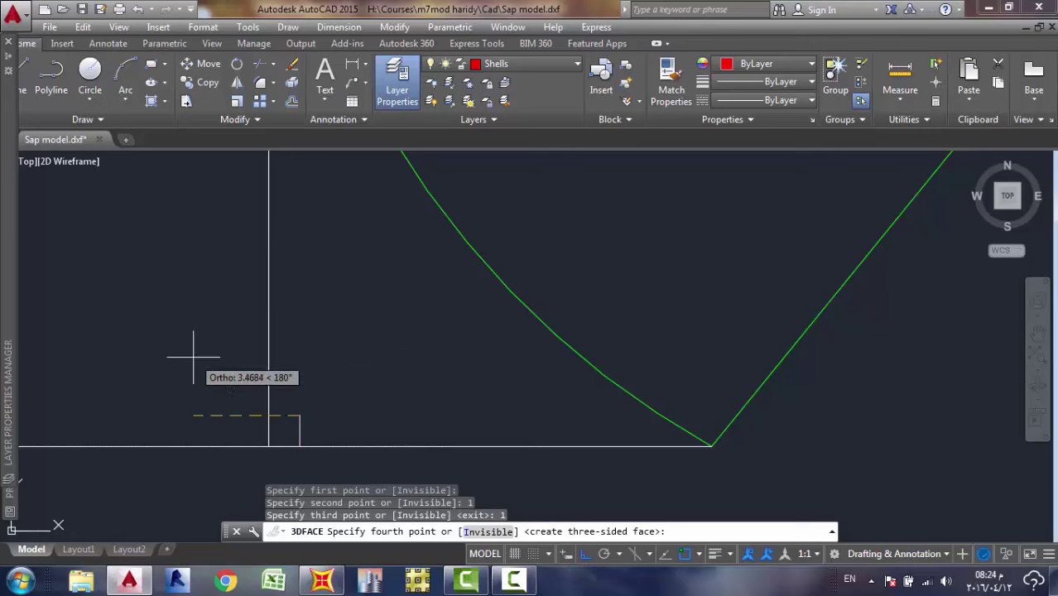
type("1")
key("Return")
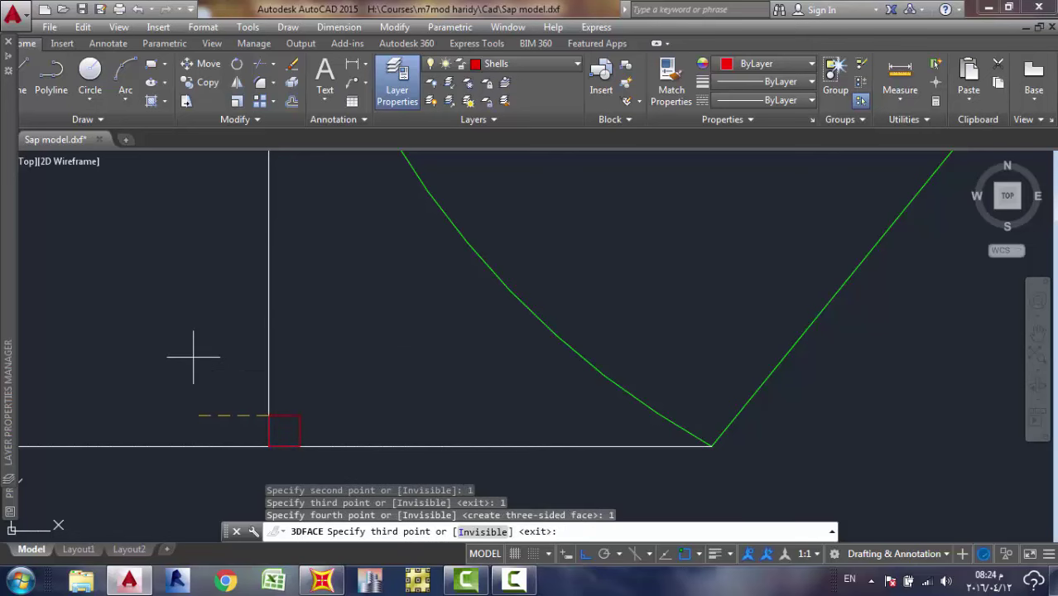
key("Escape")
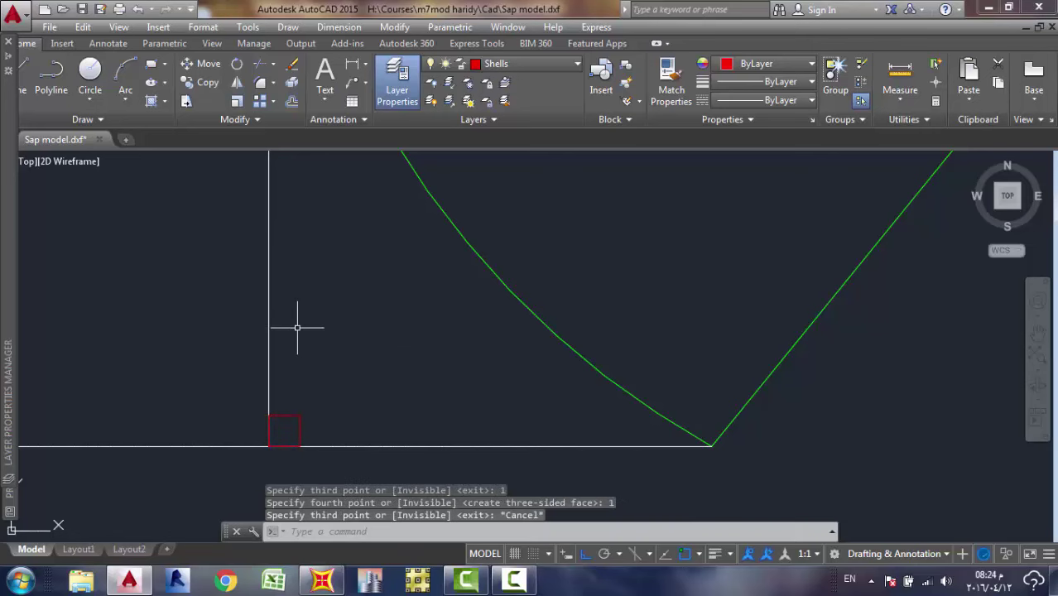
Turn ortho off and start a rectangular array of the square face with column and row spacing of 1.
key("F8")
left_click(300, 427)
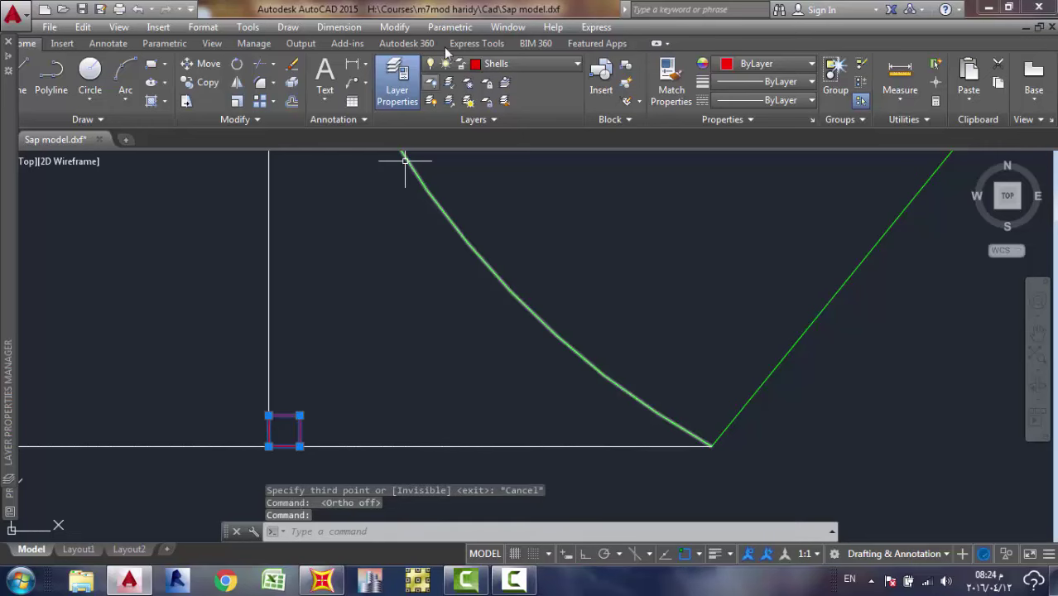
left_click(260, 101)
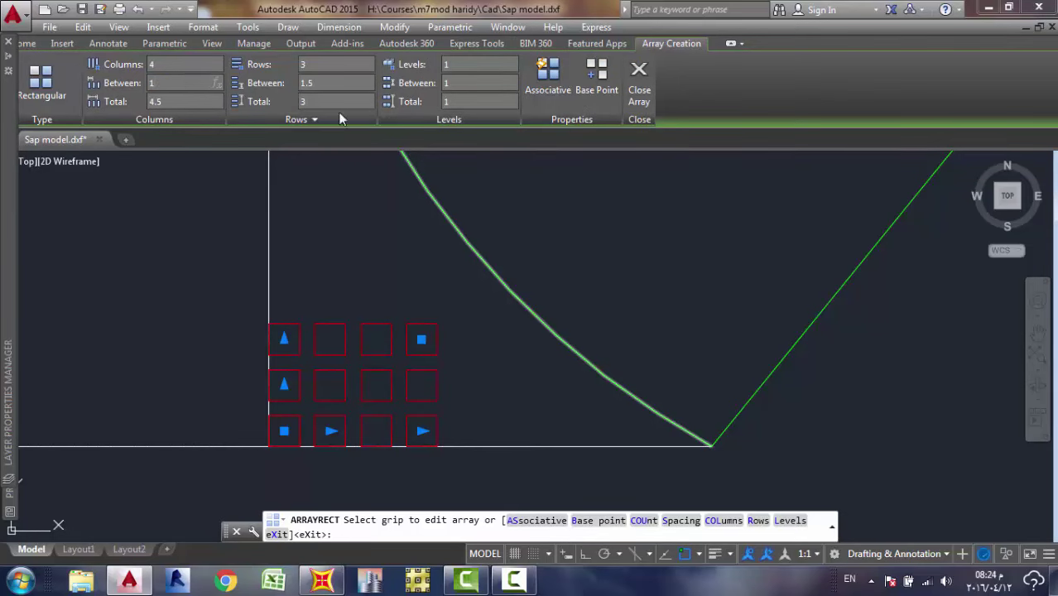
key("Return")
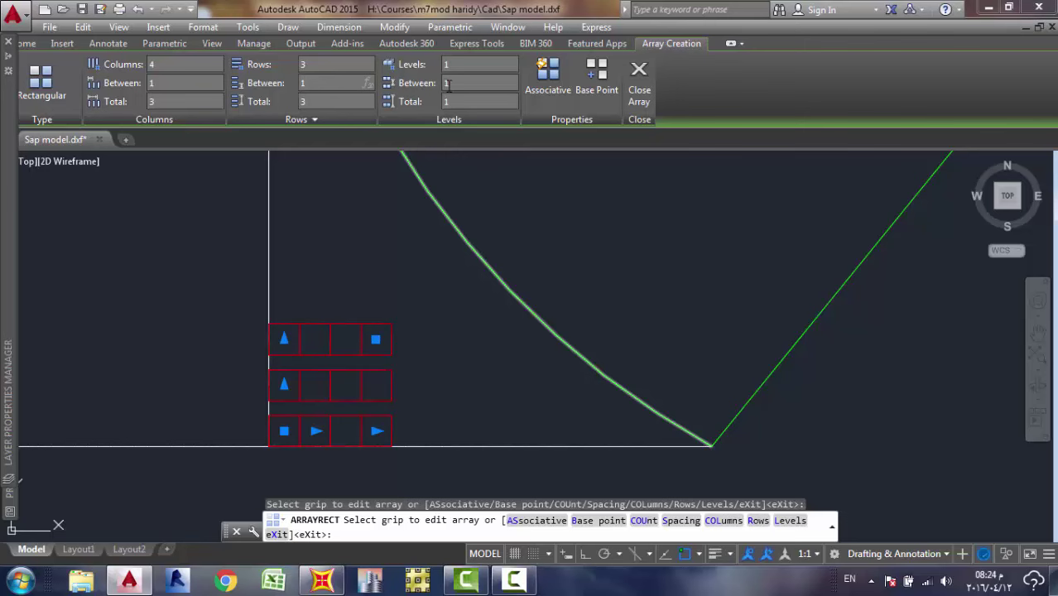
Extend the array to 50 columns and 57 rows so it covers the whole arc segment, and close the array.
scroll(534, 232, "down", 2)
scroll(535, 236, "down", 4)
middle_click_drag(534, 236, 428, 288)
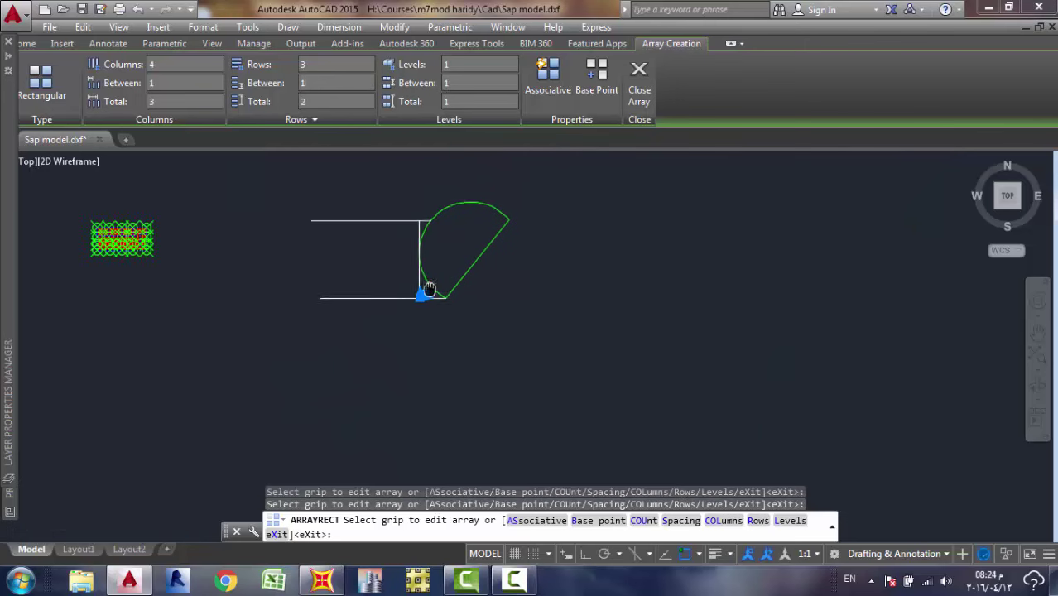
scroll(422, 293, "up", 5)
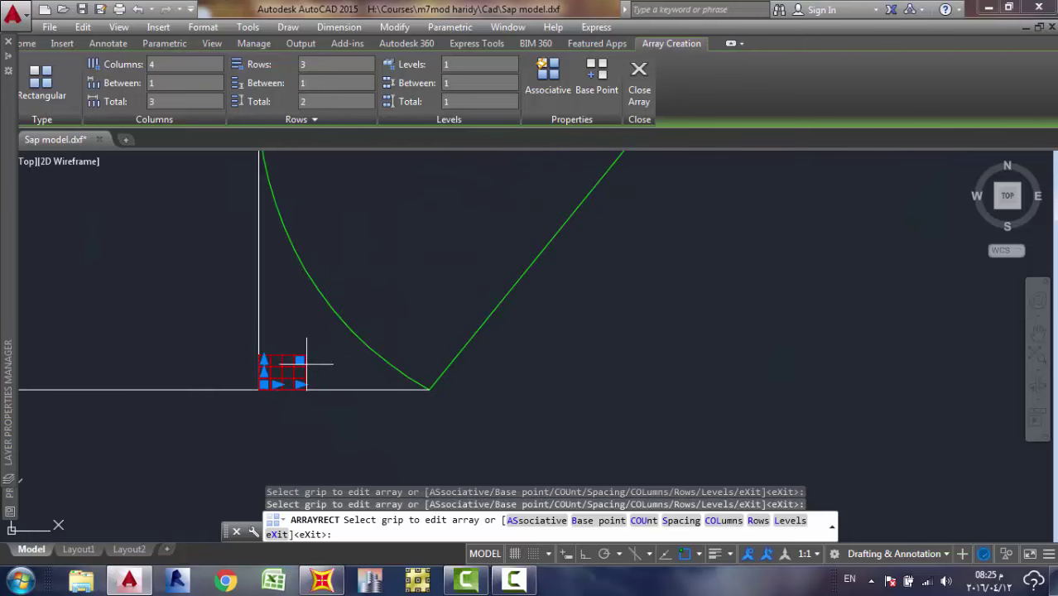
left_click(299, 360)
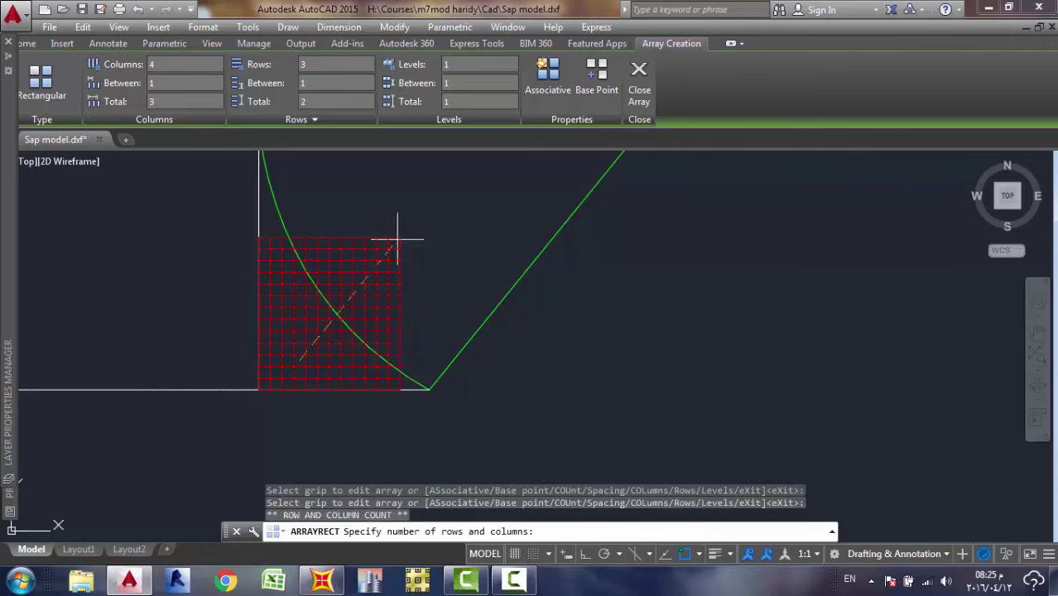
scroll(456, 191, "down", 3)
scroll(290, 490, "up", 4)
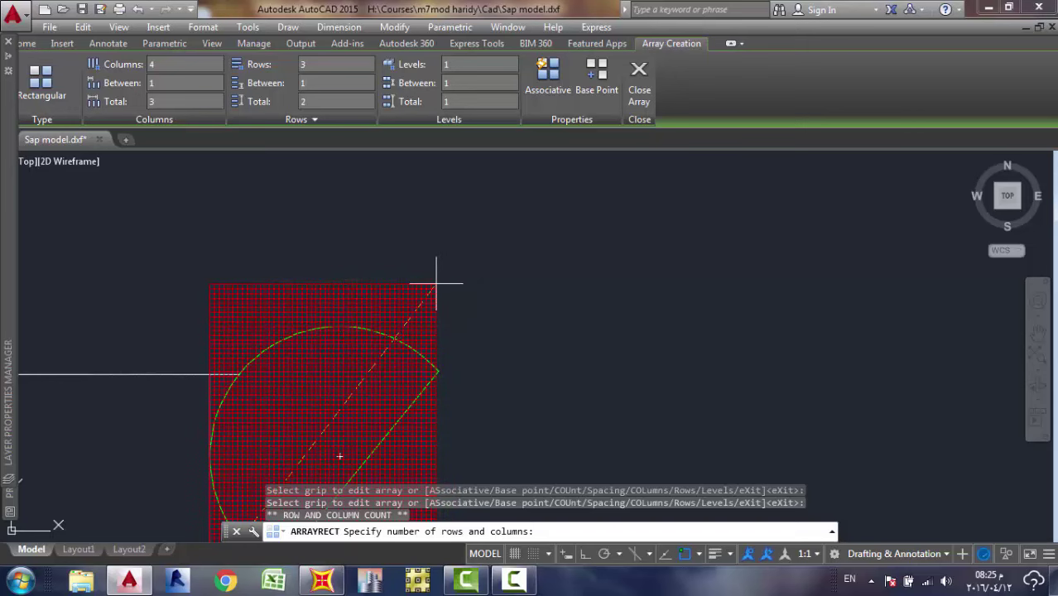
scroll(438, 278, "down", 1)
scroll(448, 215, "up", 3)
scroll(462, 163, "down", 1)
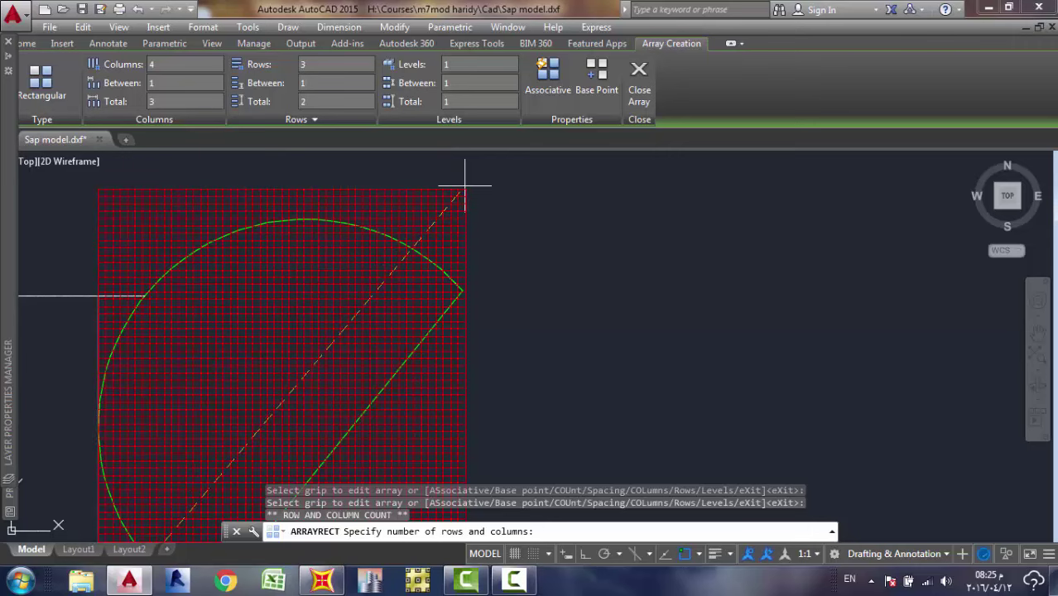
left_click(465, 187)
scroll(514, 224, "down", 4)
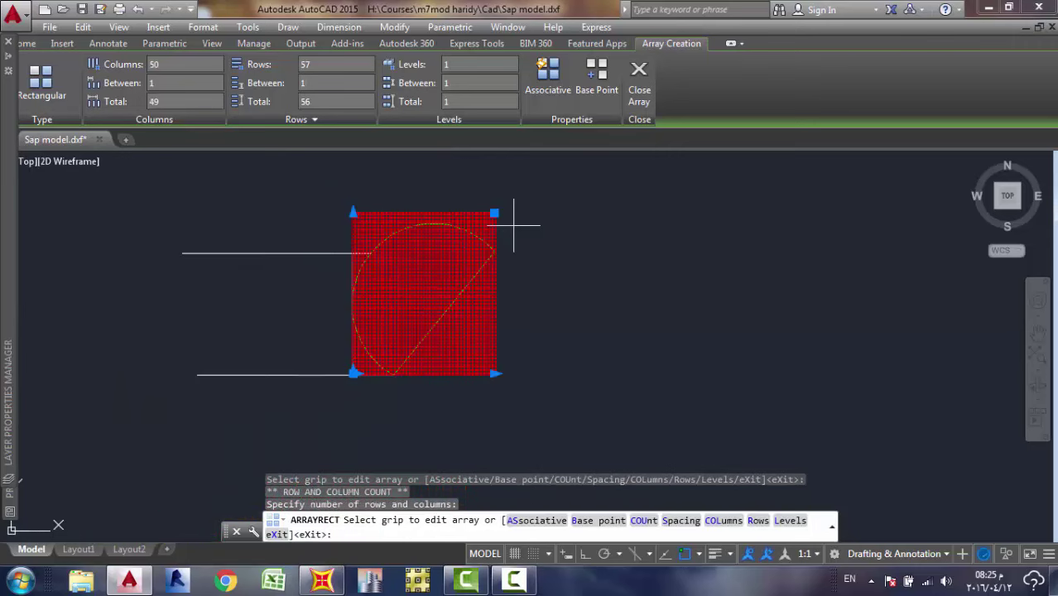
scroll(338, 240, "up", 4)
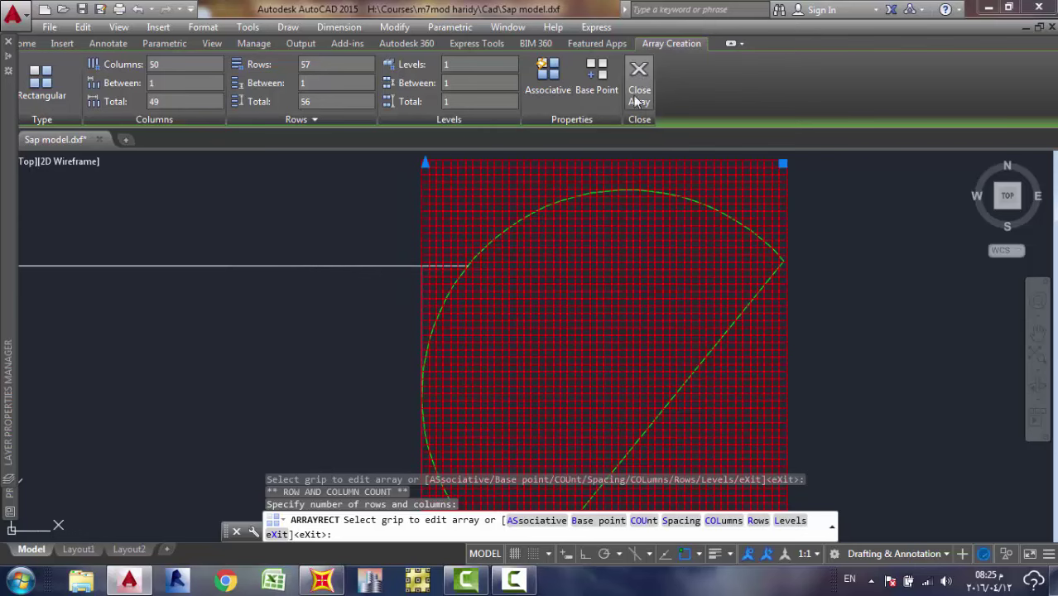
left_click(636, 100)
Delete the upper and lower horizontal guide lines.
scroll(579, 232, "down", 6)
scroll(521, 256, "up", 2)
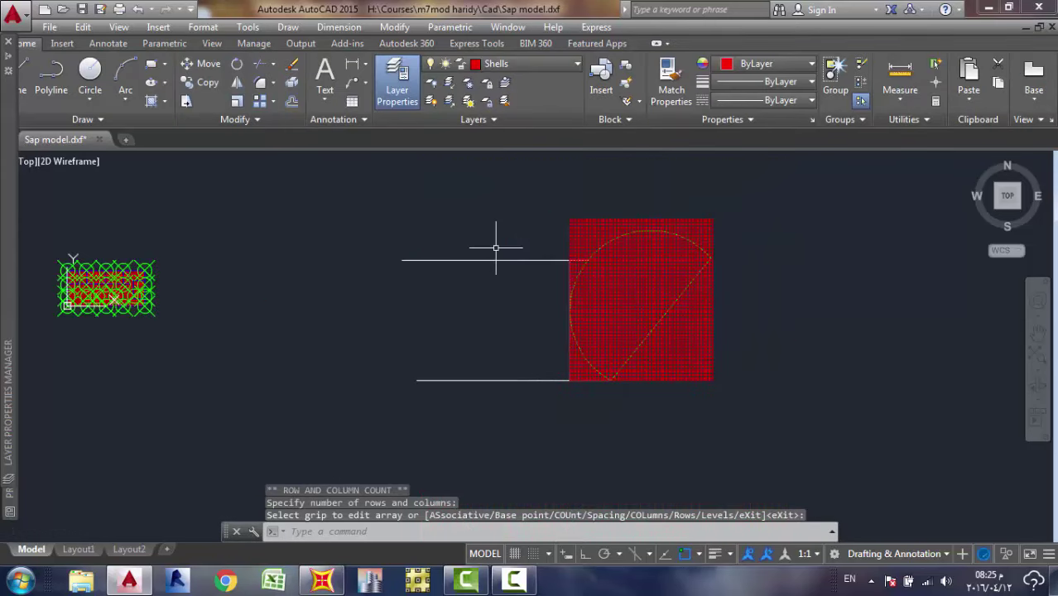
left_click(525, 261)
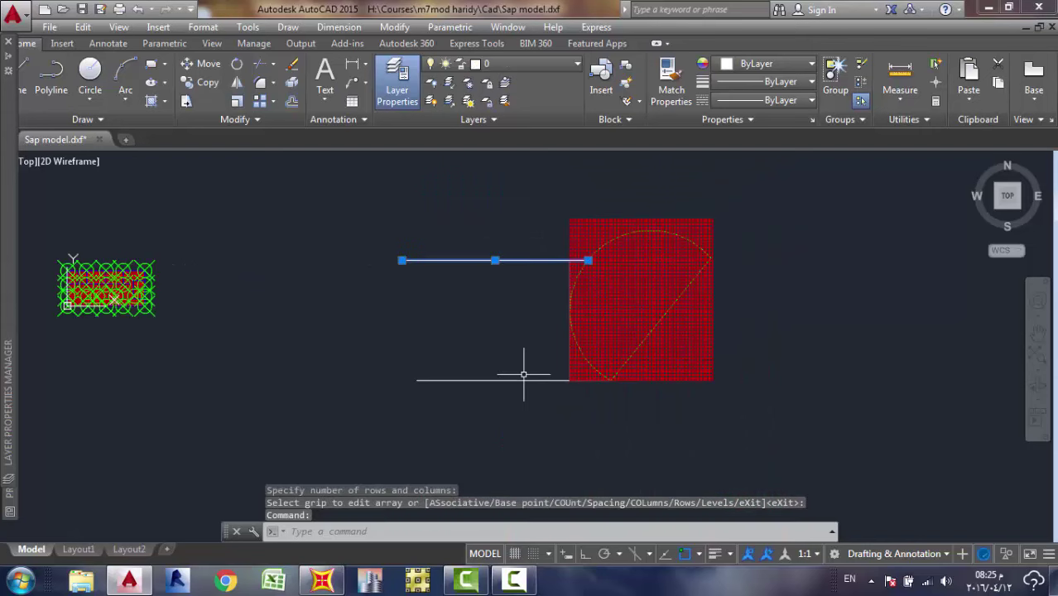
left_click(528, 381)
key("Delete")
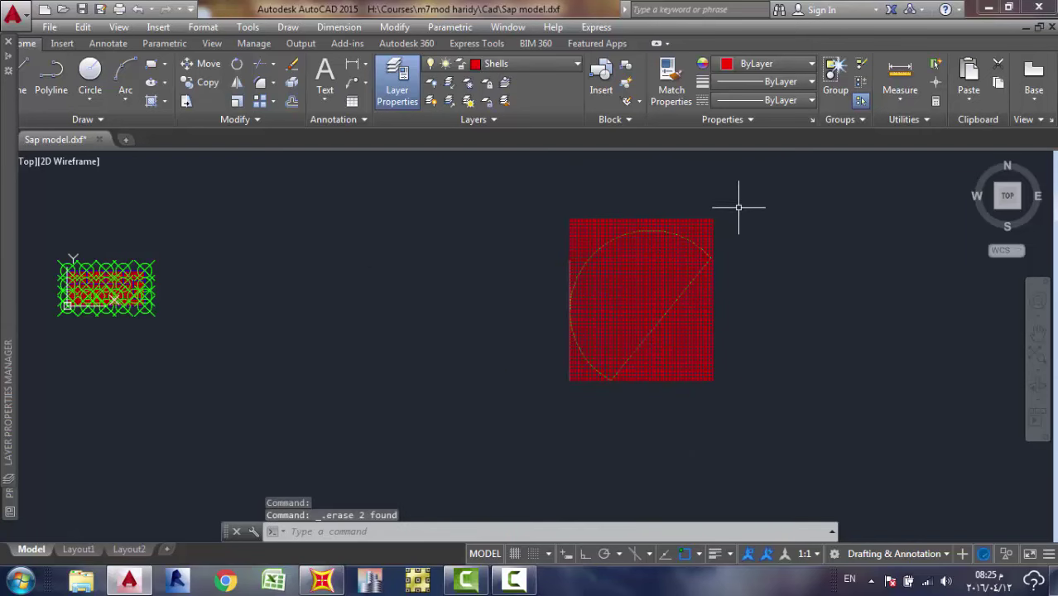
Delete the narrow strip of mesh faces along the slab's right edge and the large block in the lower-right corner outside the chord.
scroll(708, 235, "up", 4)
mouse_move(716, 305)
middle_mouse_down()
mouse_move(650, 238)
mouse_move(658, 170)
middle_mouse_up()
left_click(707, 192)
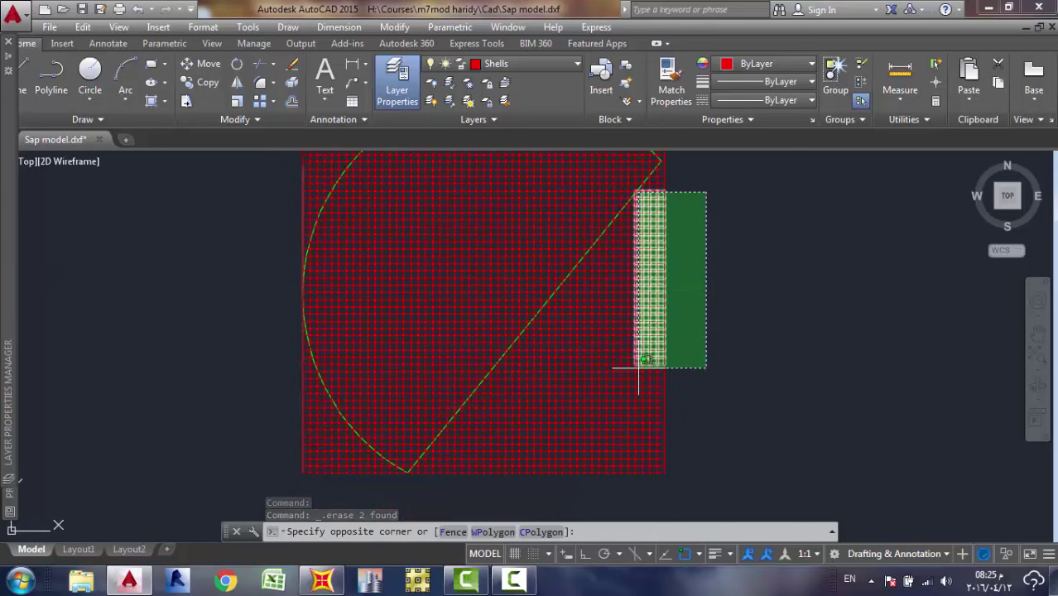
left_click(656, 495)
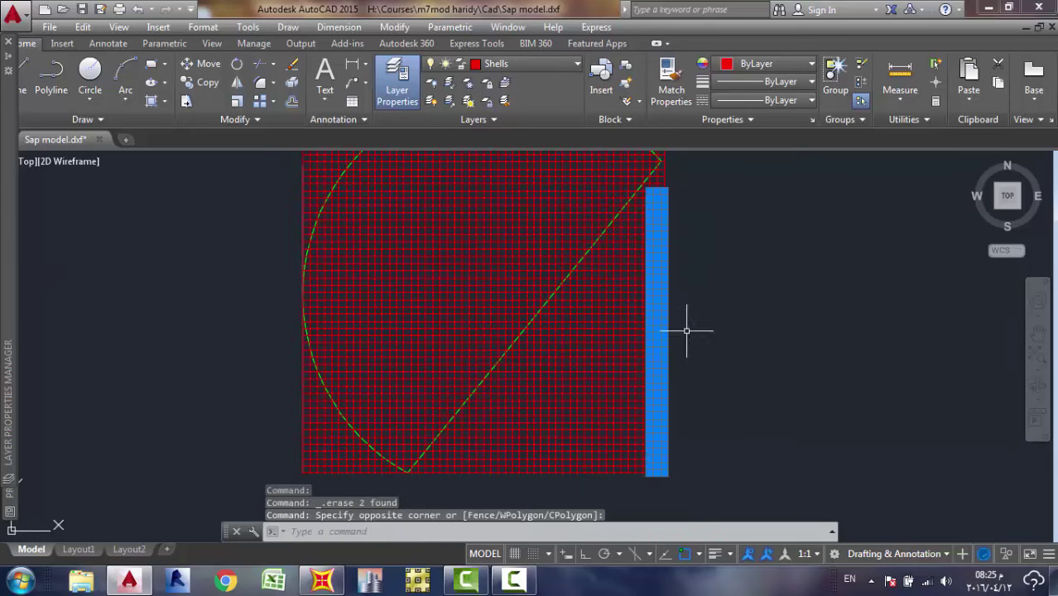
left_click(699, 388)
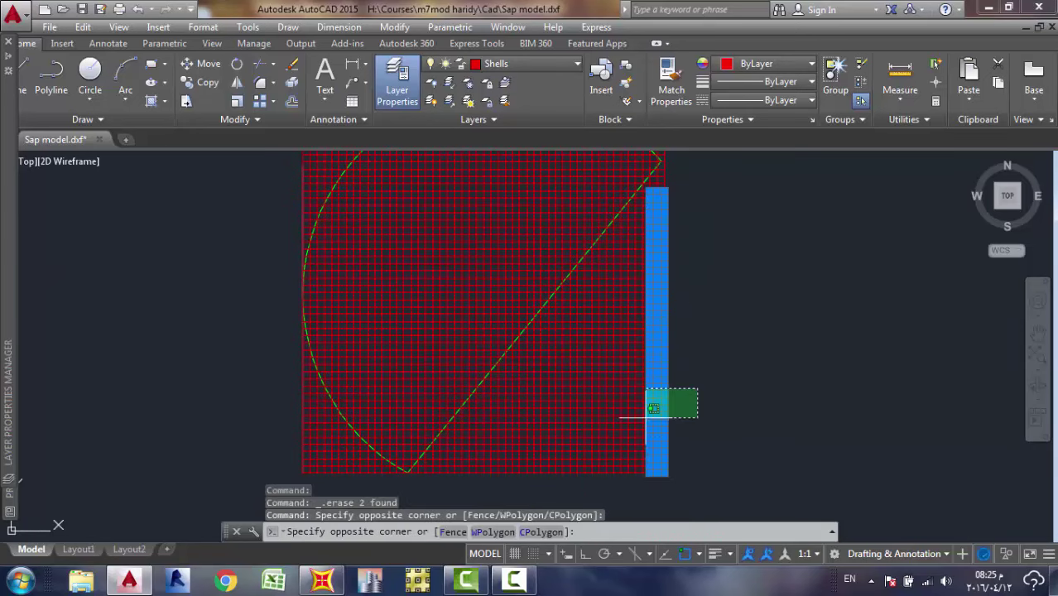
left_click(489, 490)
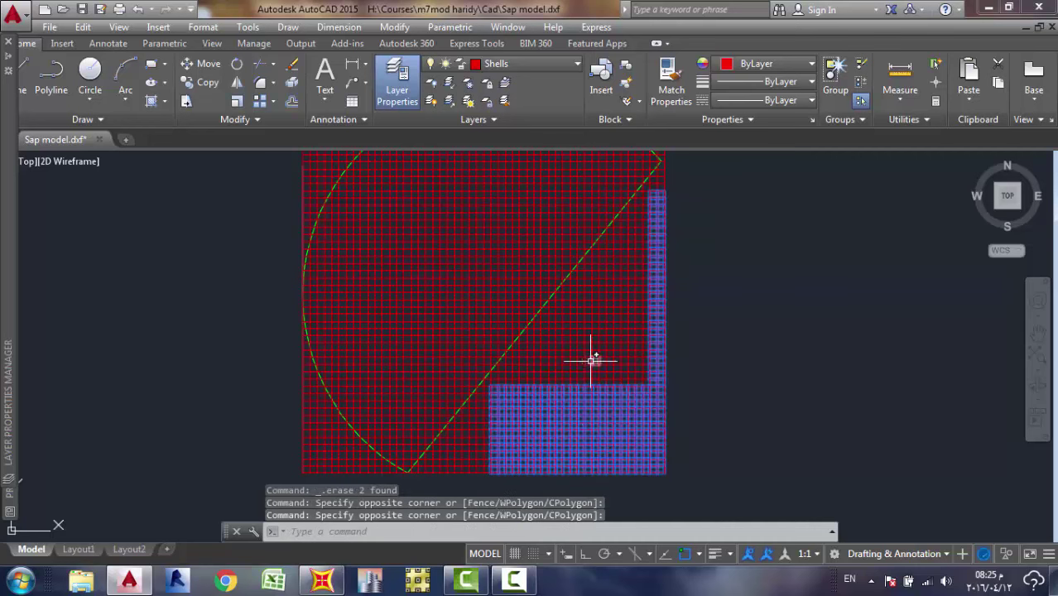
key("Delete")
Delete the remaining blocks of mesh faces outside the upper and middle parts of the sloping chord.
left_click(668, 217)
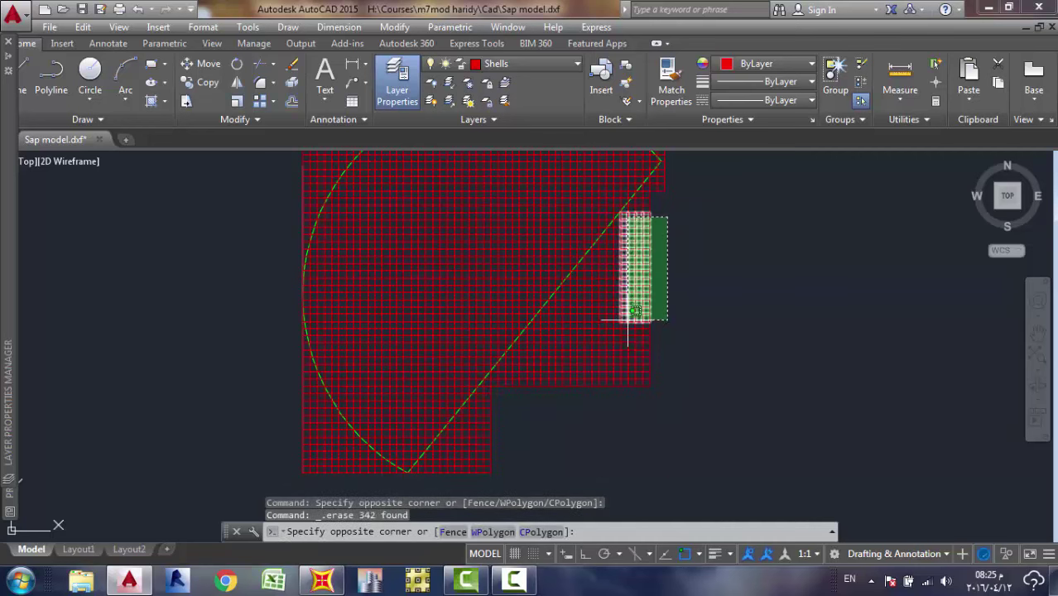
left_click(637, 389)
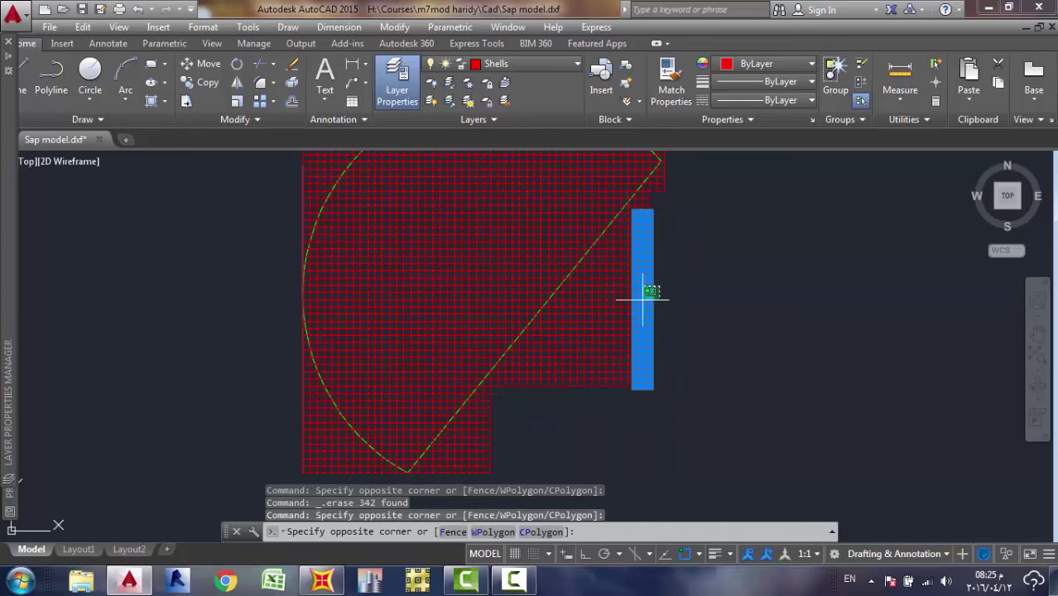
left_click(577, 391)
key("Delete")
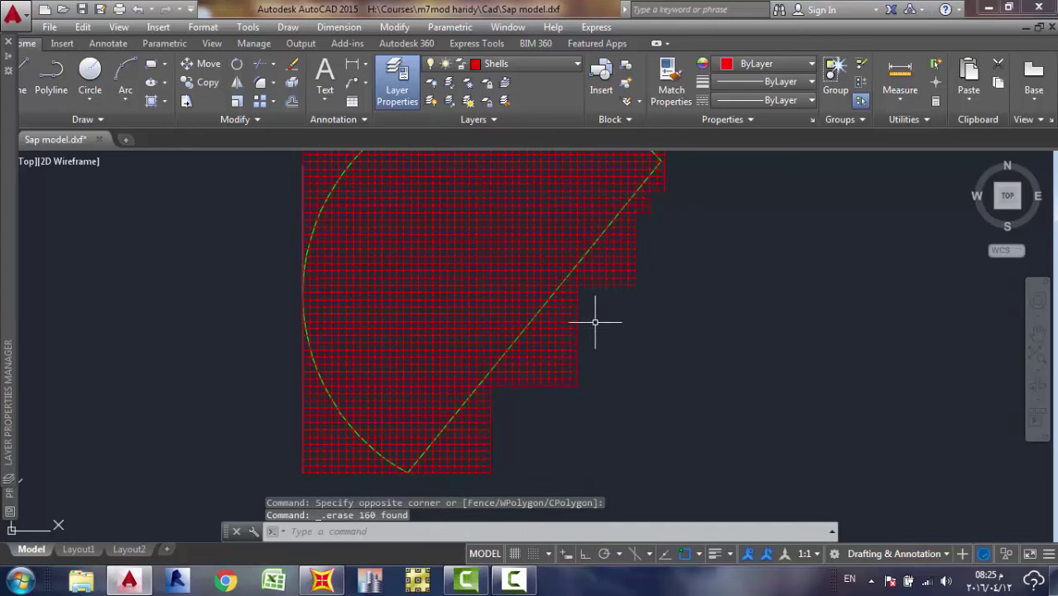
left_click(592, 323)
left_click(540, 387)
key("Delete")
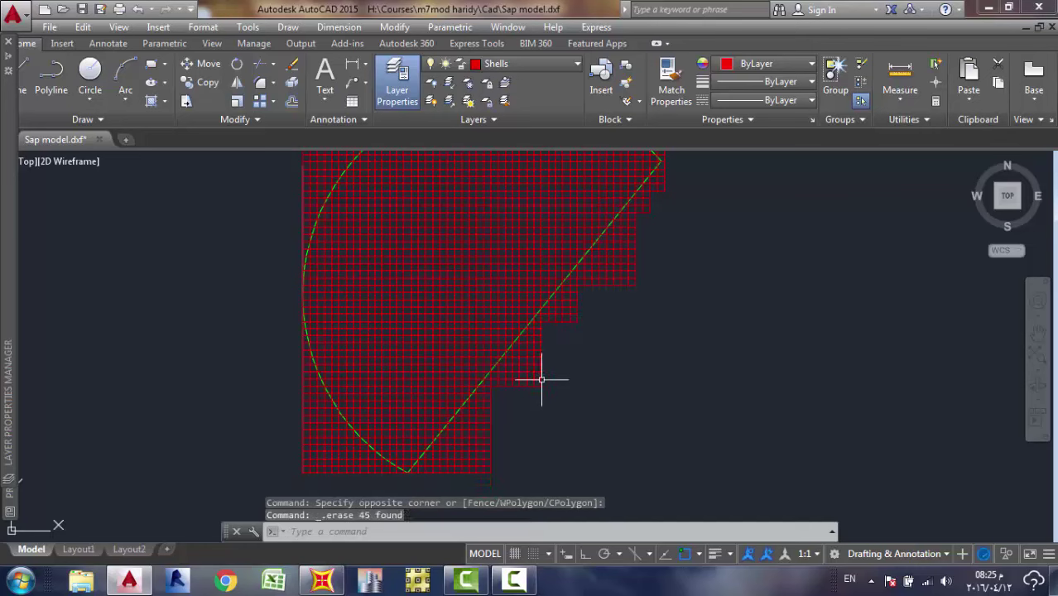
Delete the two small groups of mesh faces just outside the chord, slightly below its midpoint.
left_click(551, 333)
left_click(524, 410)
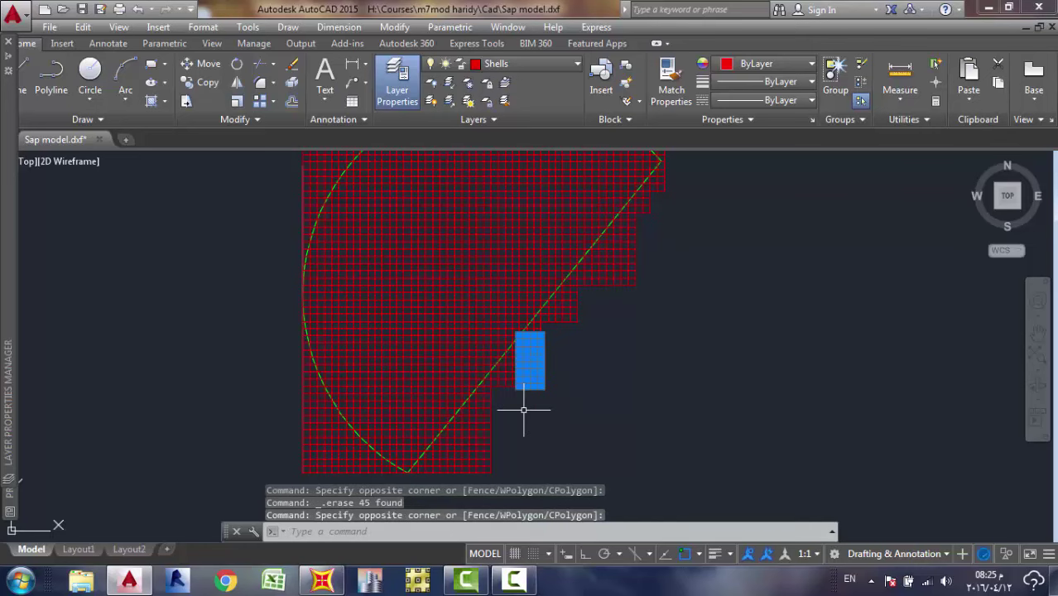
key("Delete")
left_click(529, 348)
left_click(515, 407)
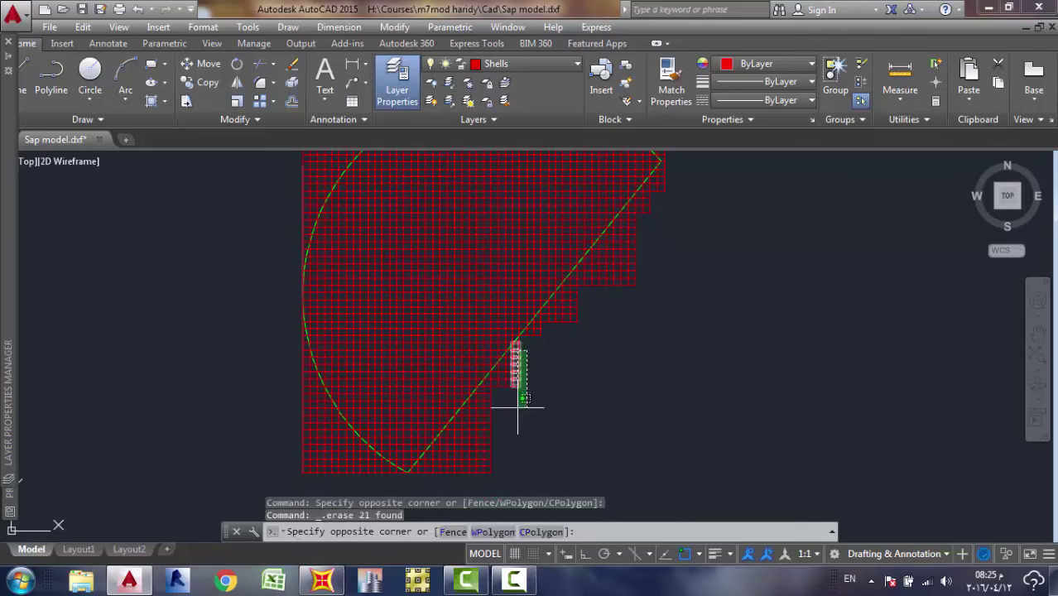
key("Delete")
Delete the block of mesh faces outside the chord near its lower end.
left_click(512, 421)
left_click(490, 450)
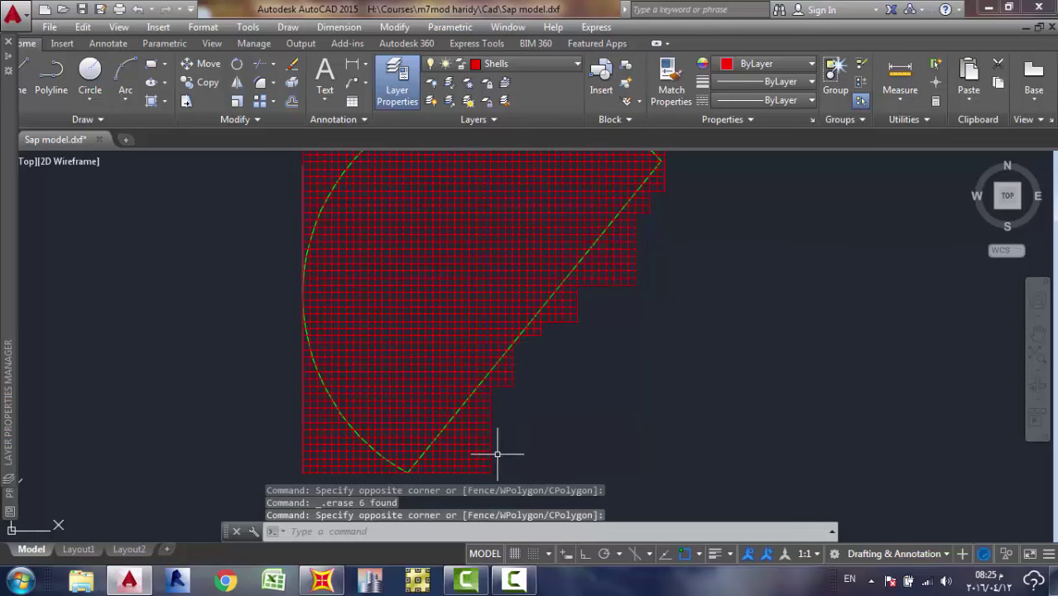
left_click(510, 407)
left_click(464, 479)
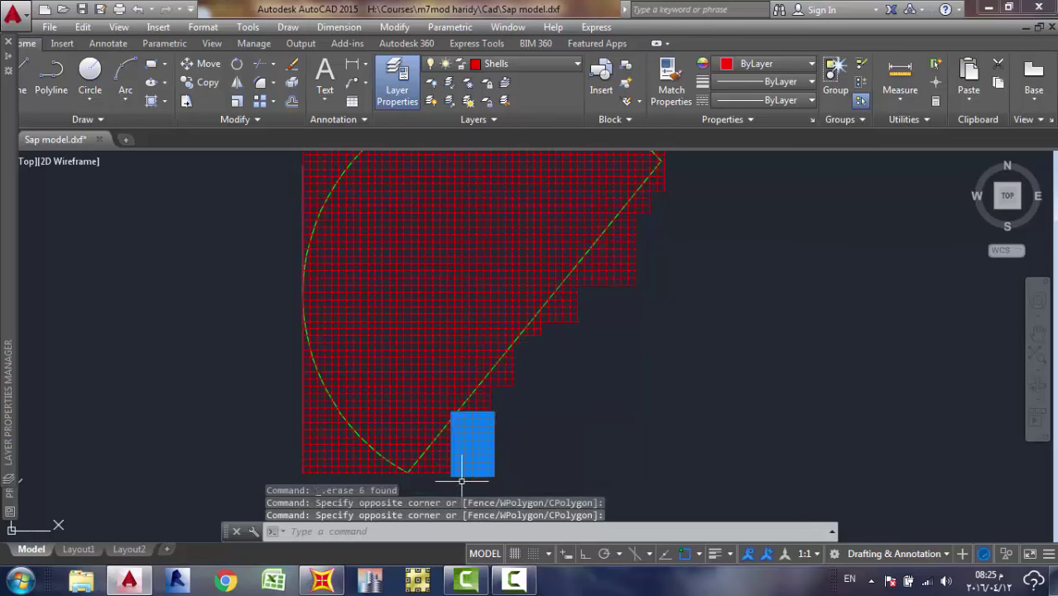
key("Delete")
Delete the three full-width mesh rows lying above the top of the arc.
scroll(487, 406, "down", 4)
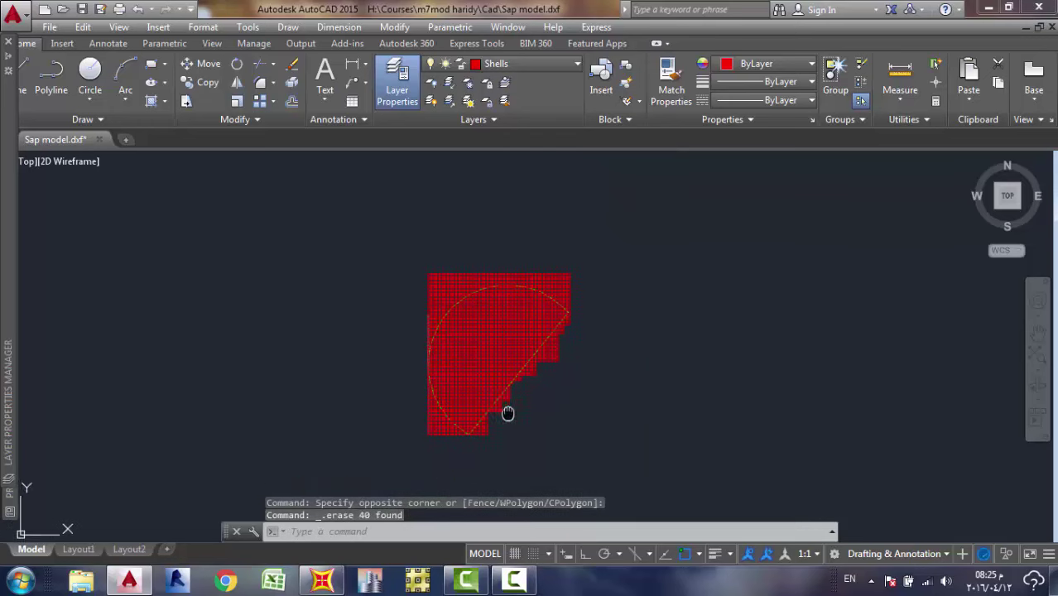
scroll(450, 274, "up", 4)
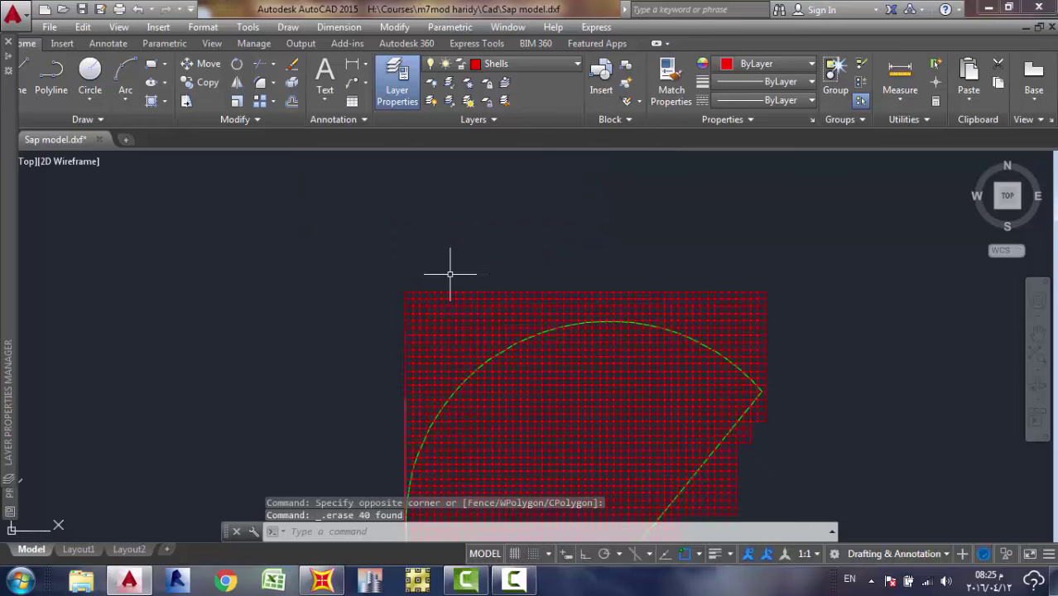
left_click(786, 283)
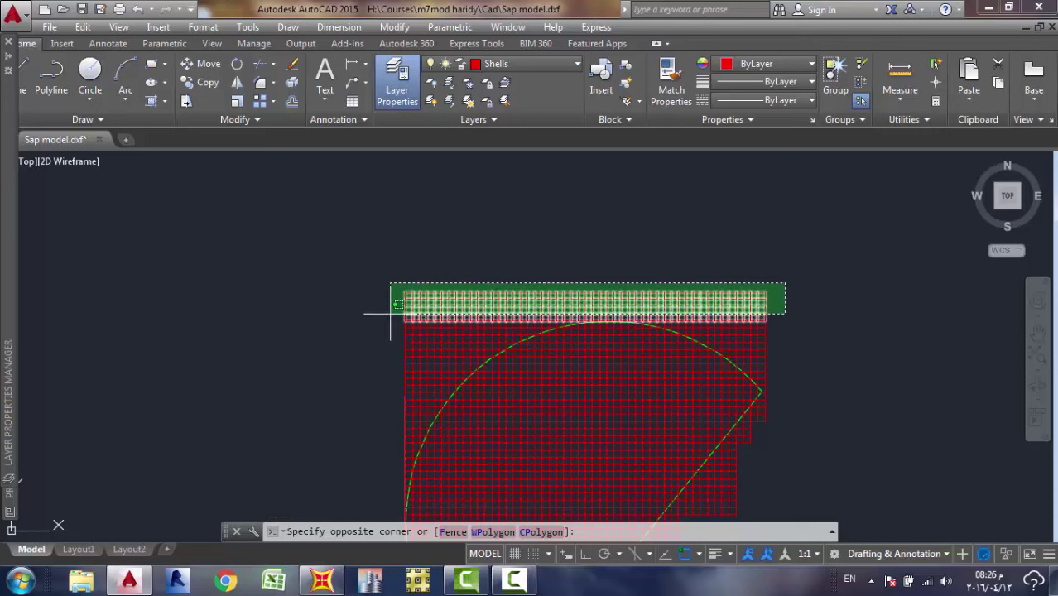
left_click(385, 310)
key("Delete")
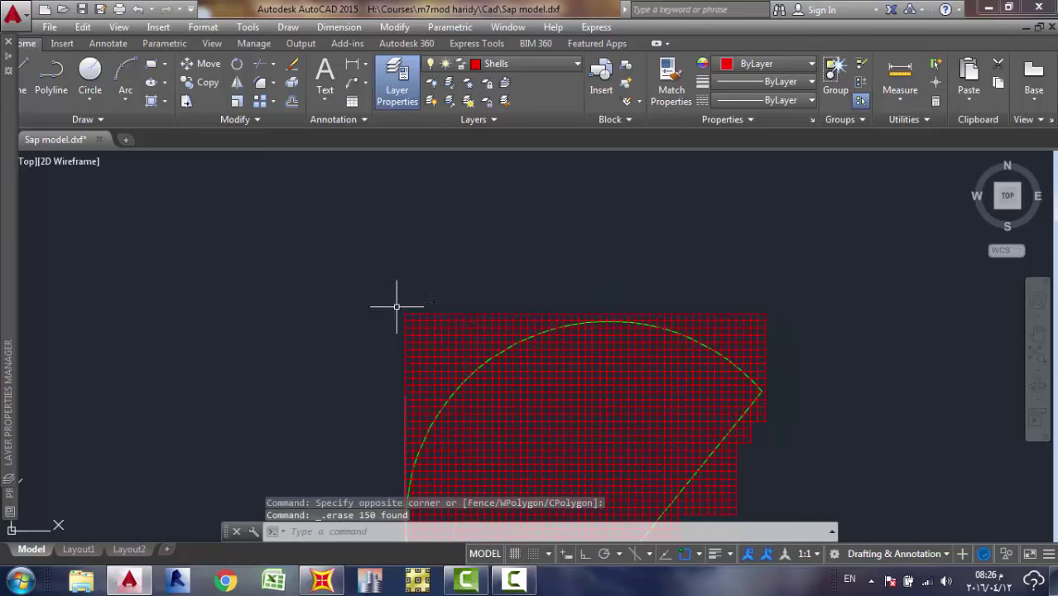
Delete the 8 by 8 block of faces in the mesh's upper-left corner and the two short rows directly below it.
left_click(387, 294)
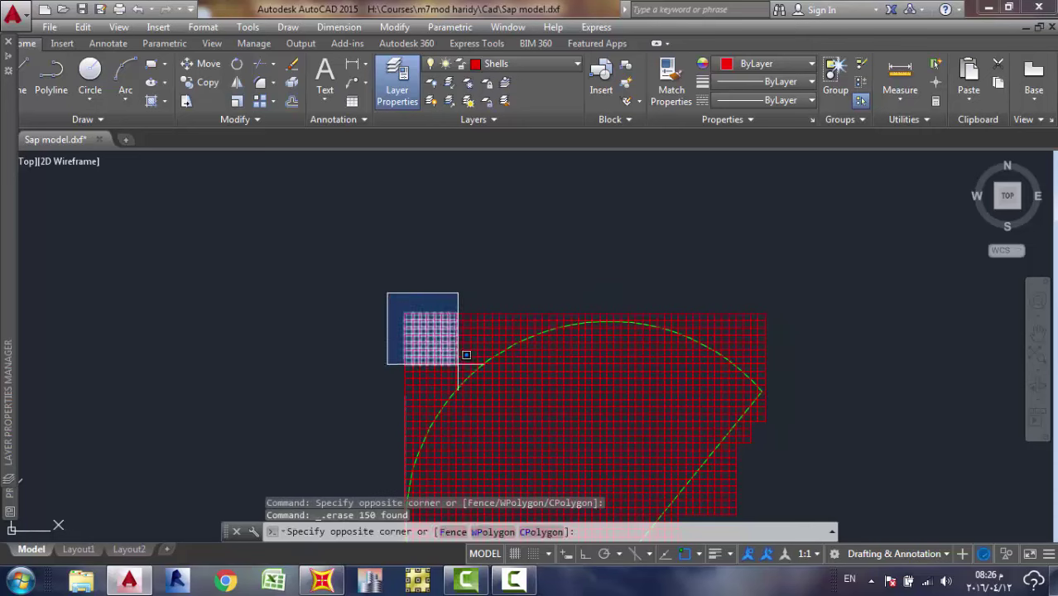
left_click(464, 373)
key("Delete")
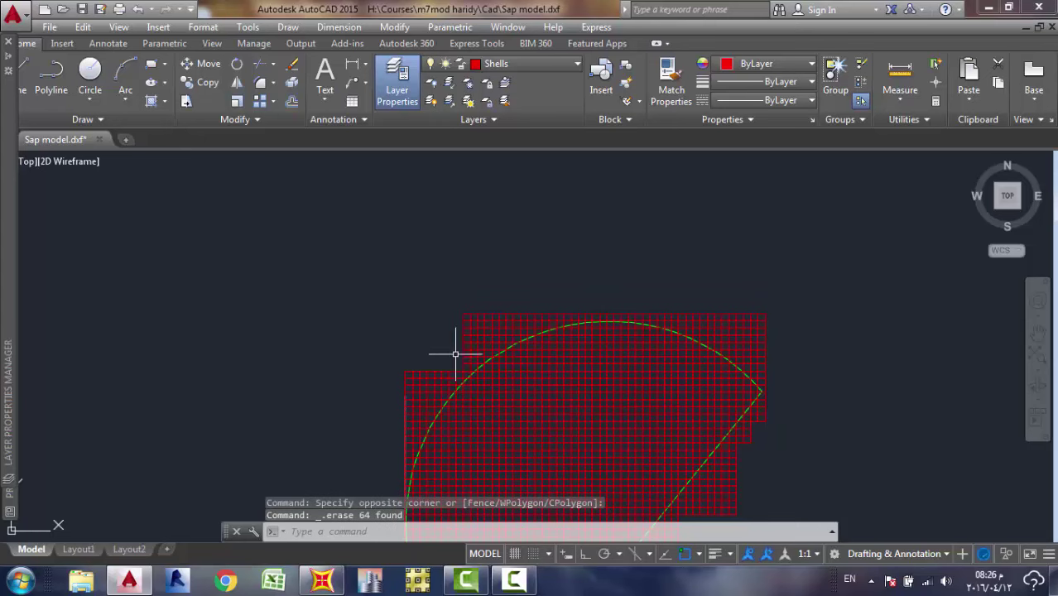
left_click(455, 355)
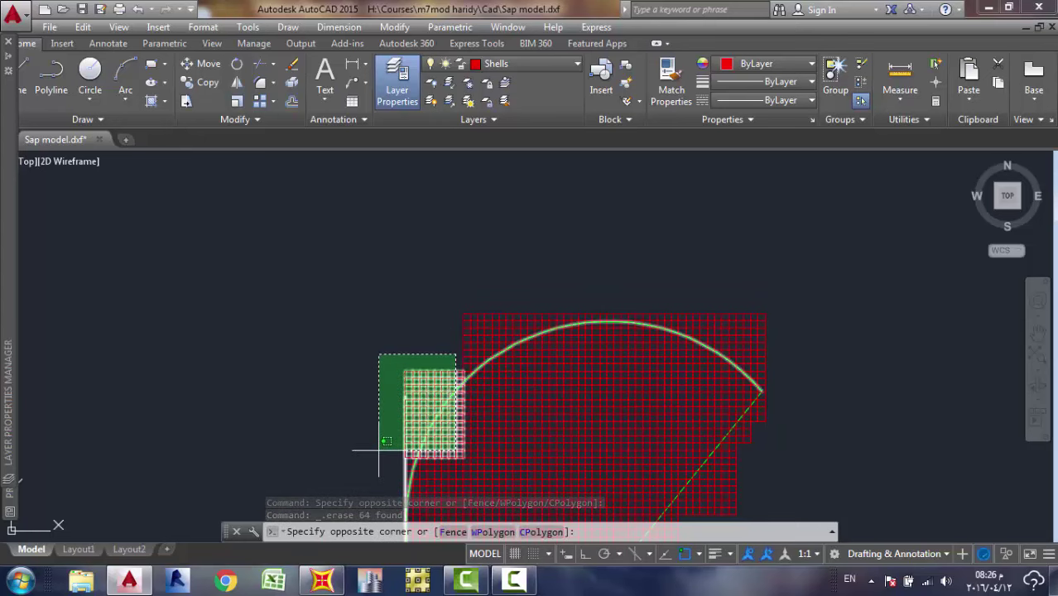
left_click(361, 386)
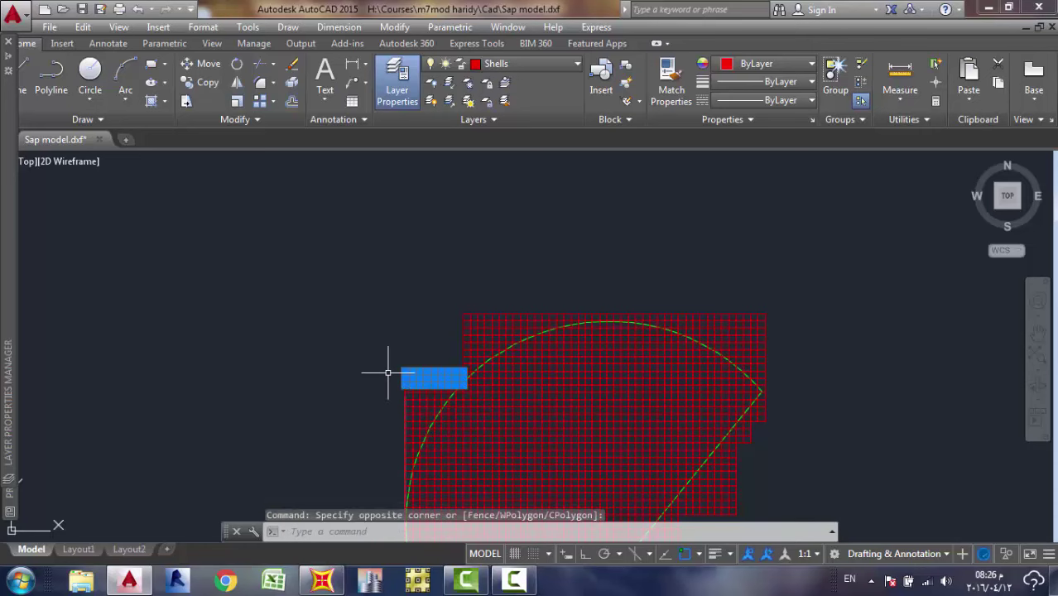
key("Delete")
Delete the block of faces three columns wide and six rows high at the mesh's left edge, outside the arc.
scroll(426, 307, "up", 4)
left_click(385, 289)
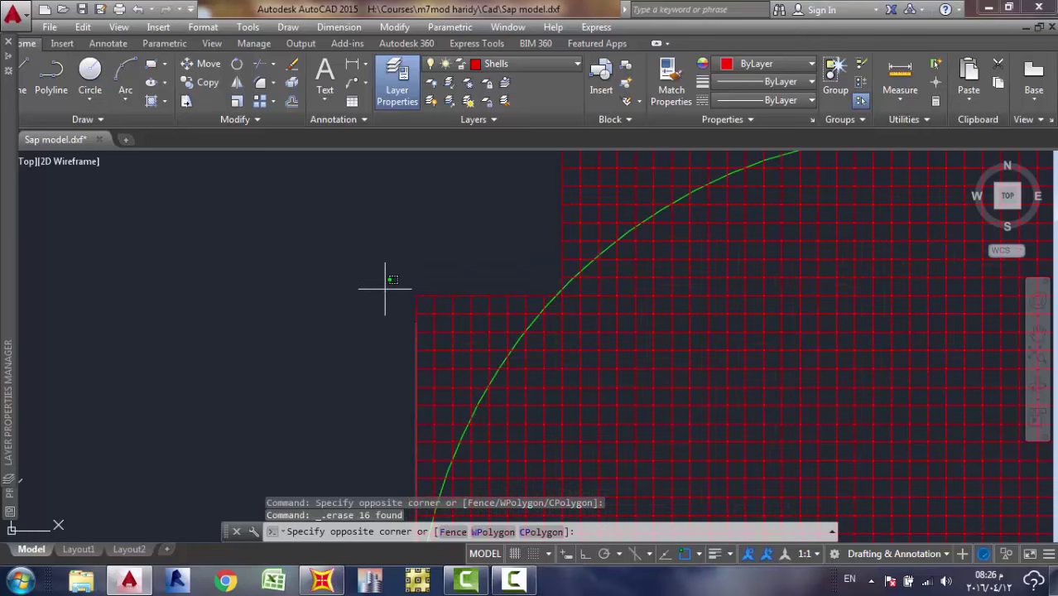
left_click(472, 421)
key("Delete")
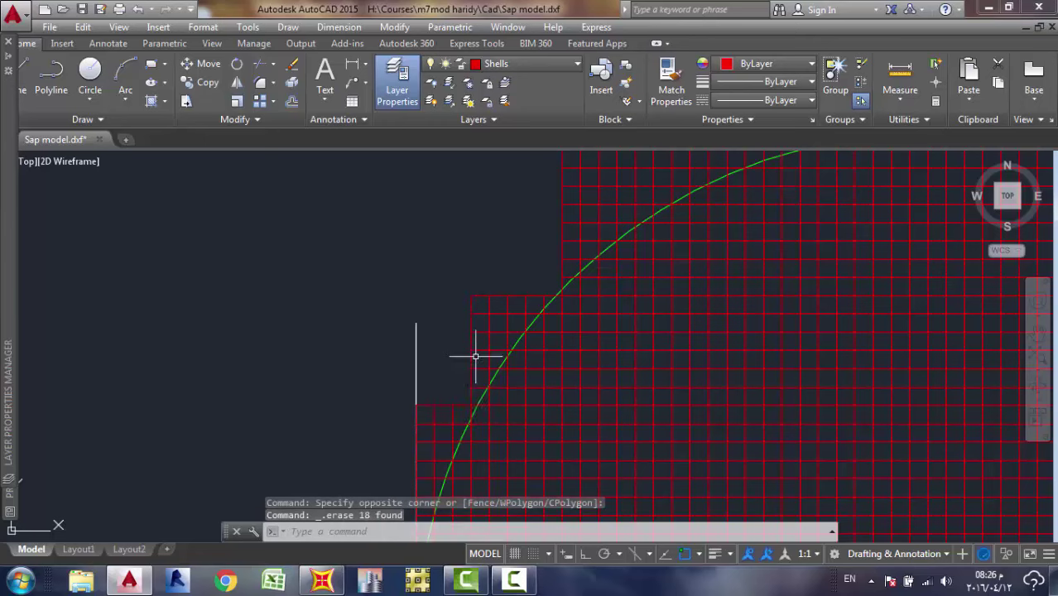
Delete the leftover vertical guide line at the mesh's left edge.
scroll(475, 356, "down", 6)
scroll(427, 314, "up", 4)
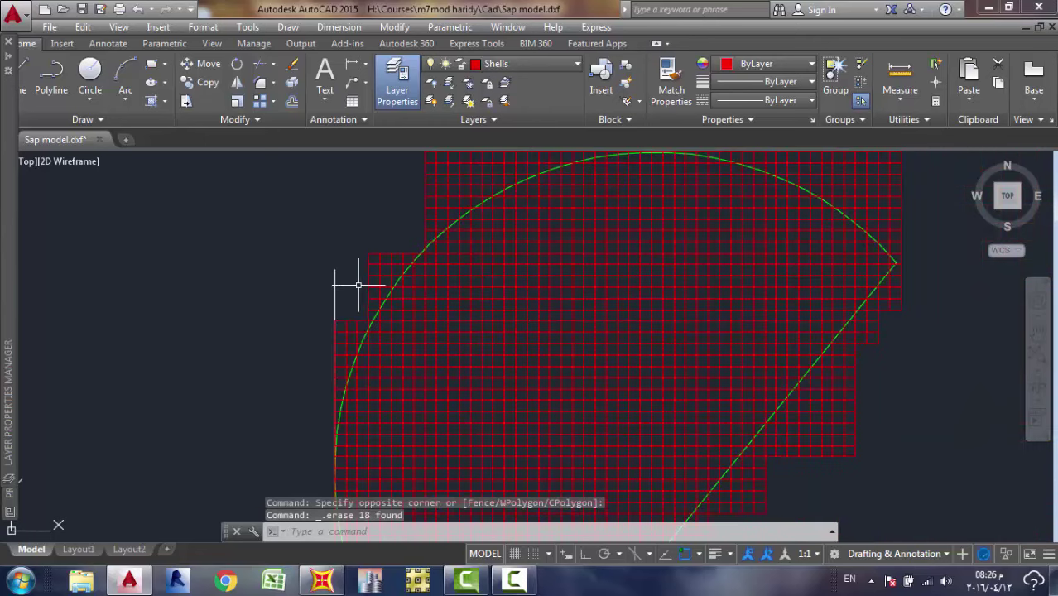
left_click(336, 281)
key("Delete")
scroll(451, 321, "down", 3)
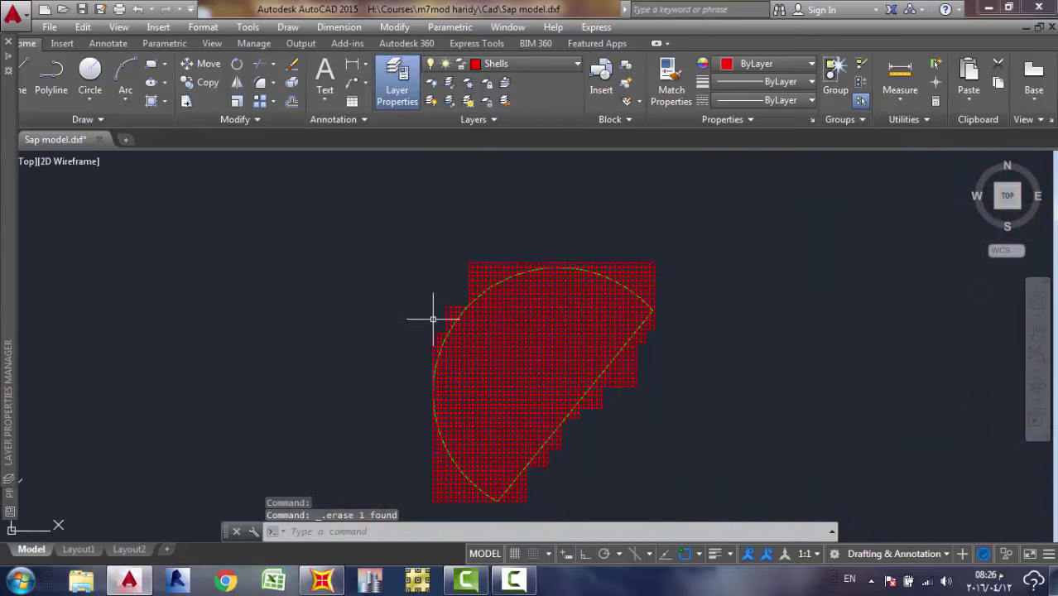
Select a 4 by 4 block of faces crossing the arc's upper-left part and stretch its upper-left corner node onto the arc.
scroll(414, 313, "up", 2)
scroll(402, 308, "up", 5)
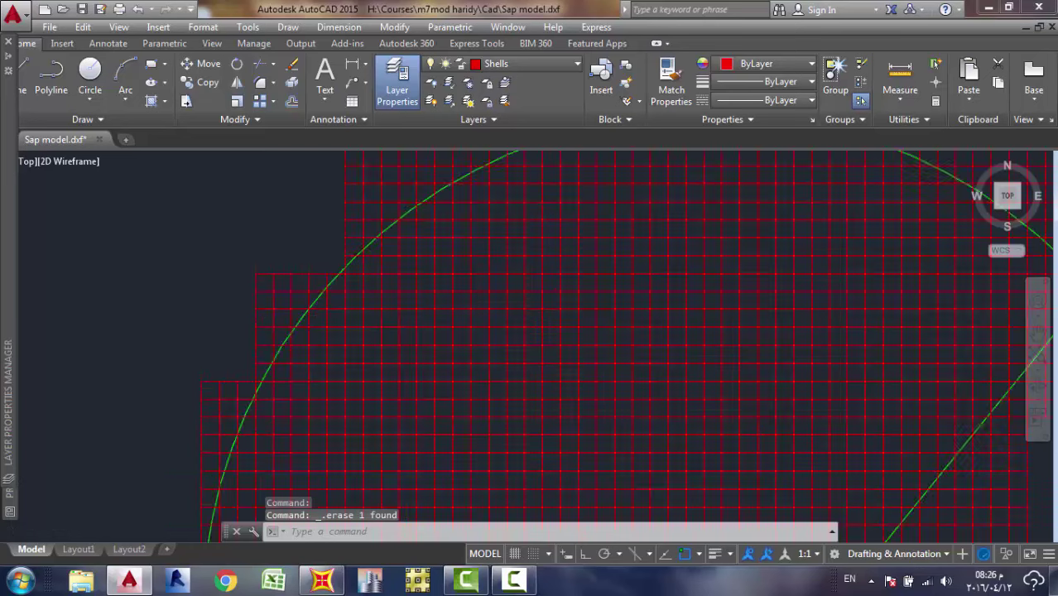
scroll(481, 249, "up", 2)
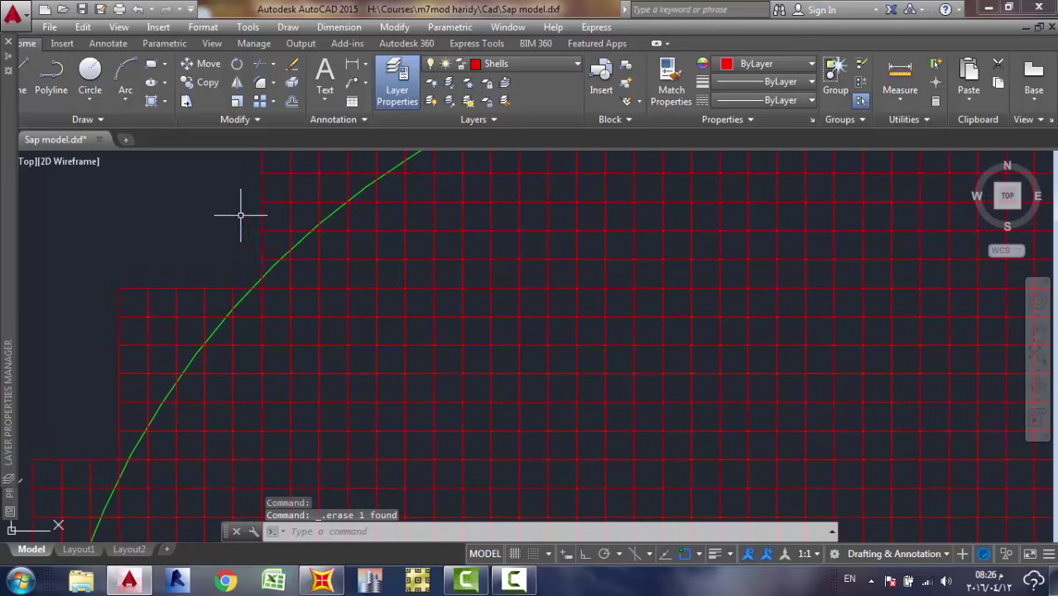
left_click(256, 179)
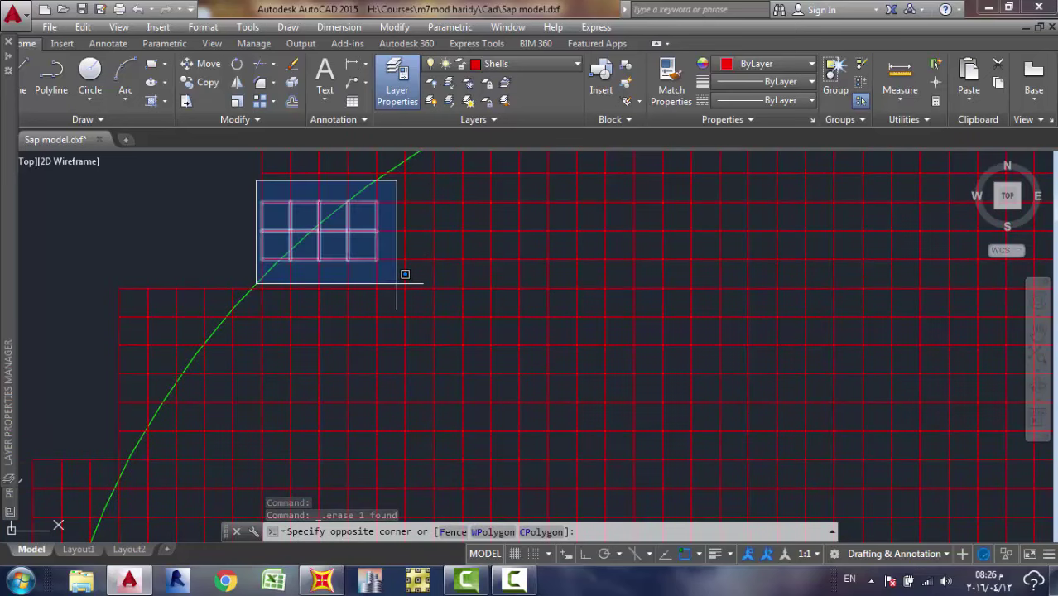
left_click(404, 321)
scroll(343, 229, "up", 4)
scroll(343, 229, "down", 2)
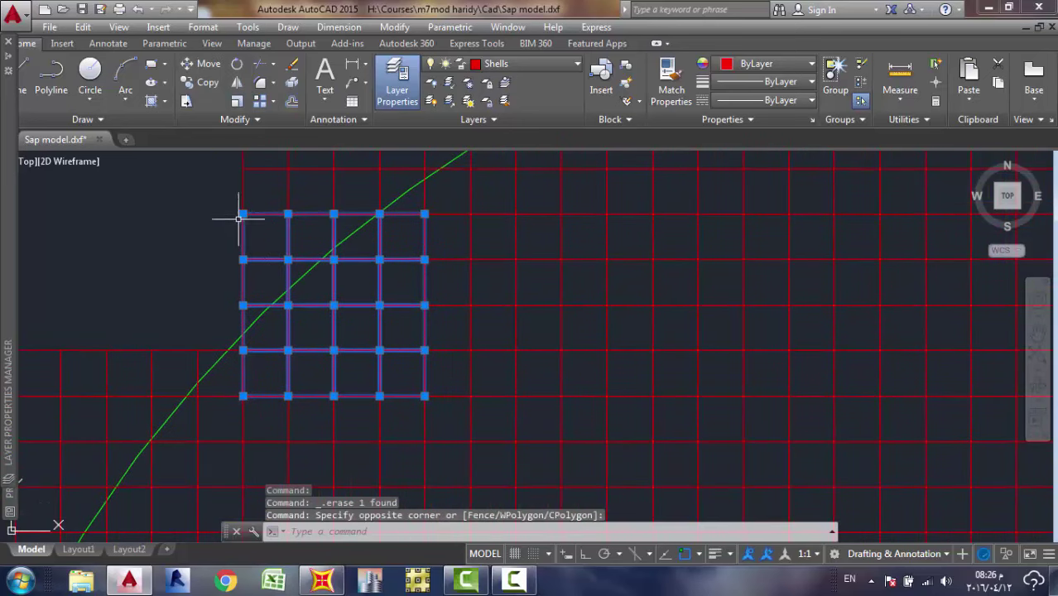
left_click(242, 214)
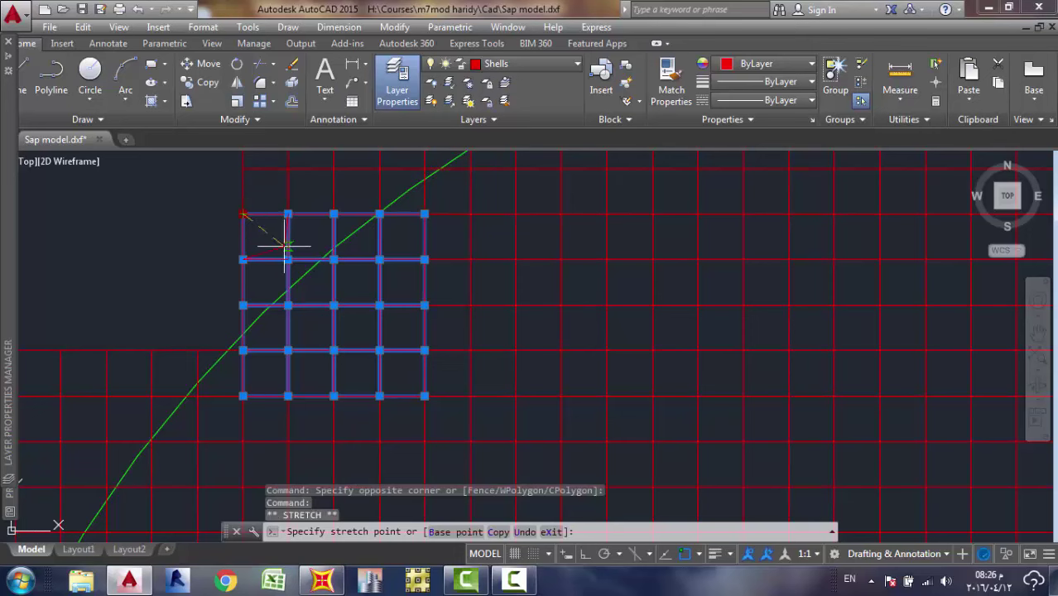
left_click(301, 275)
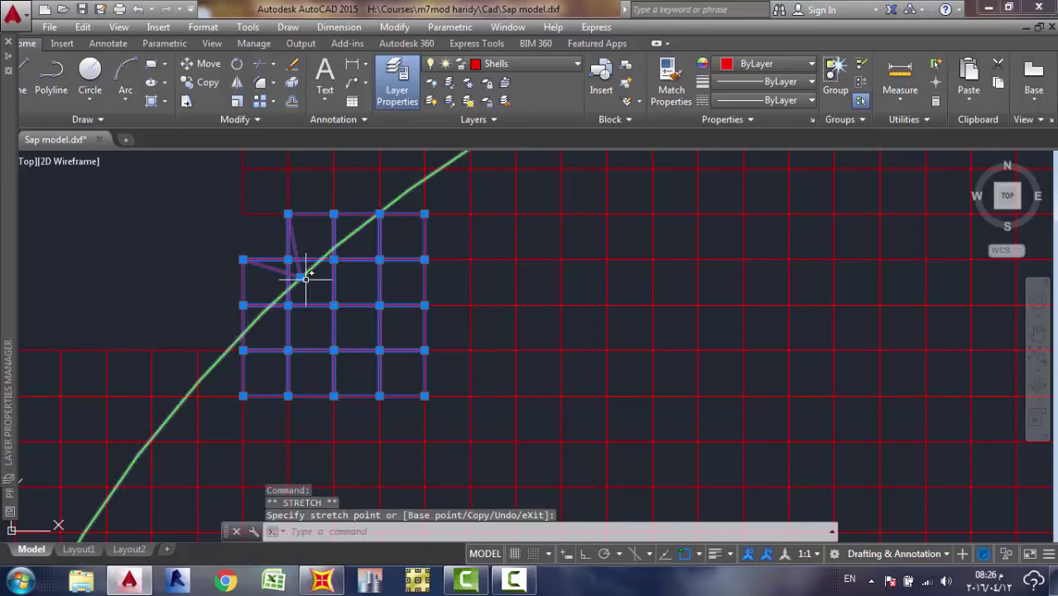
Stretch the two leftmost nodes in the selected block's second row onto the arc, at the point of the moved corner node.
left_click(243, 260)
left_click(299, 277)
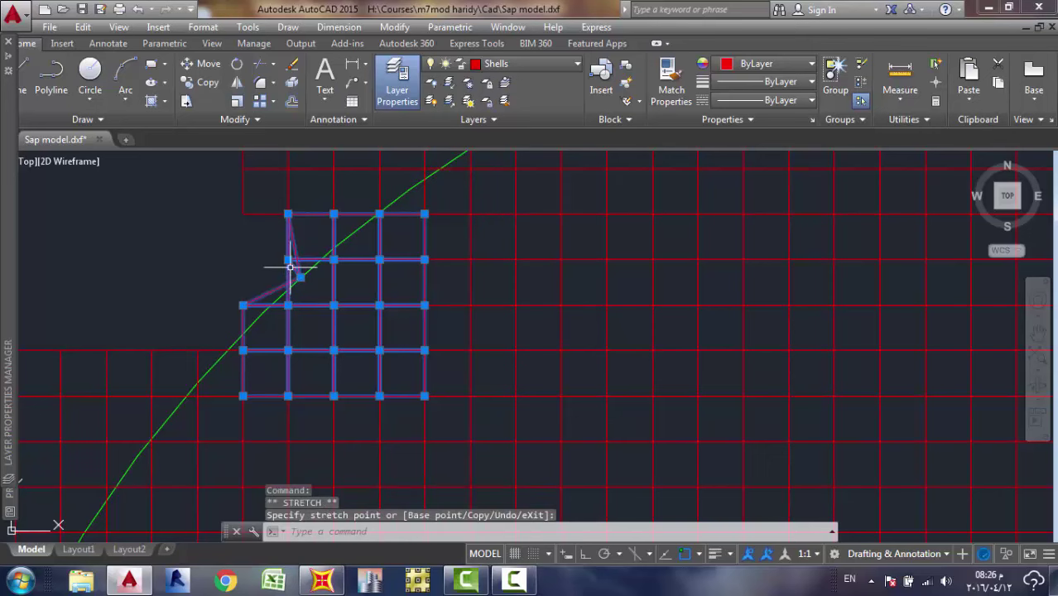
left_click(287, 260)
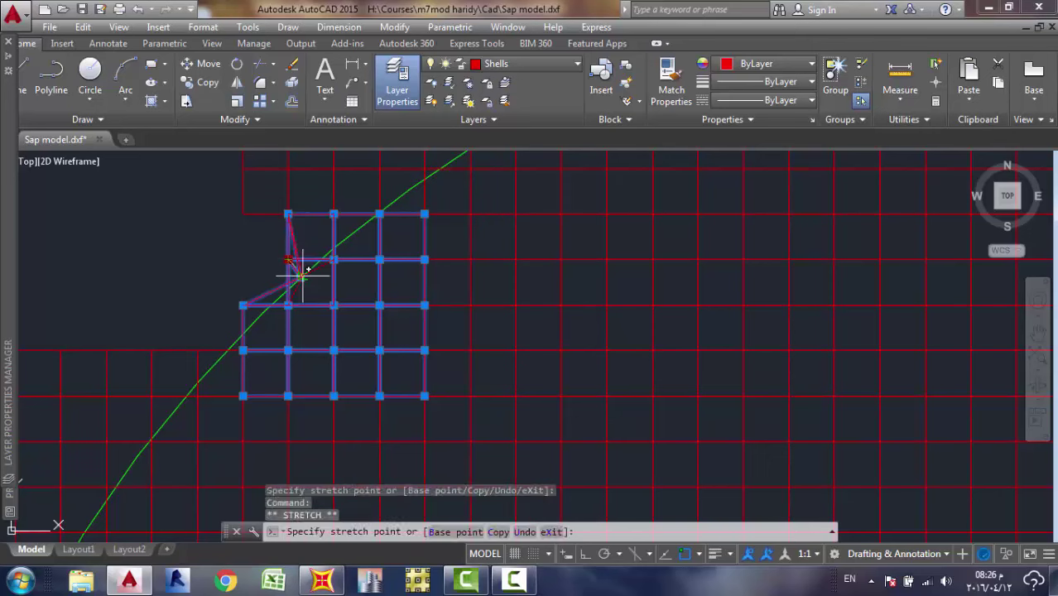
left_click(302, 276)
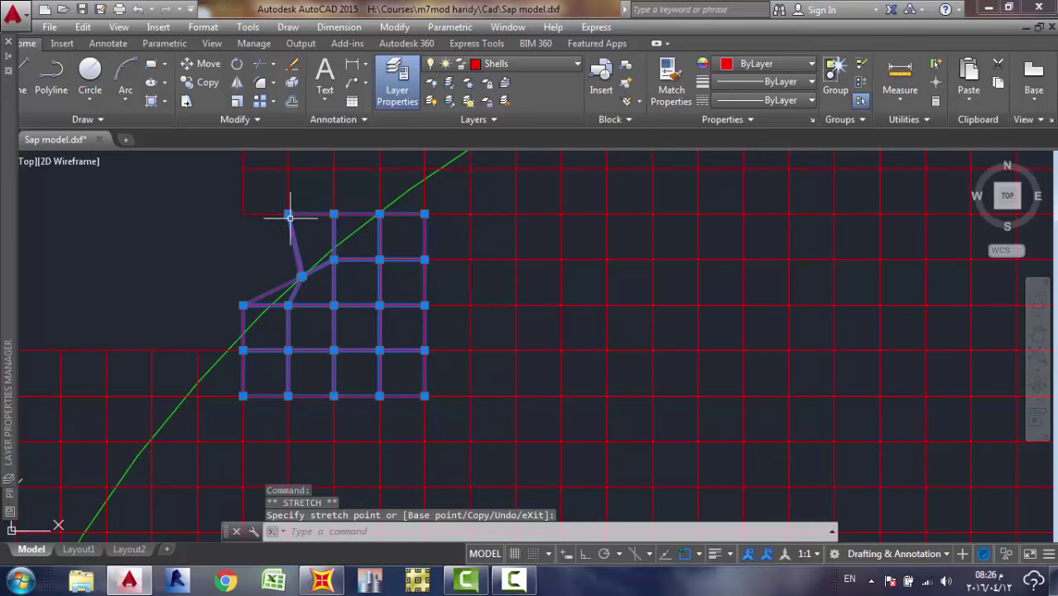
Stretch the second and third nodes of the block's top row onto the arc.
left_click(288, 213)
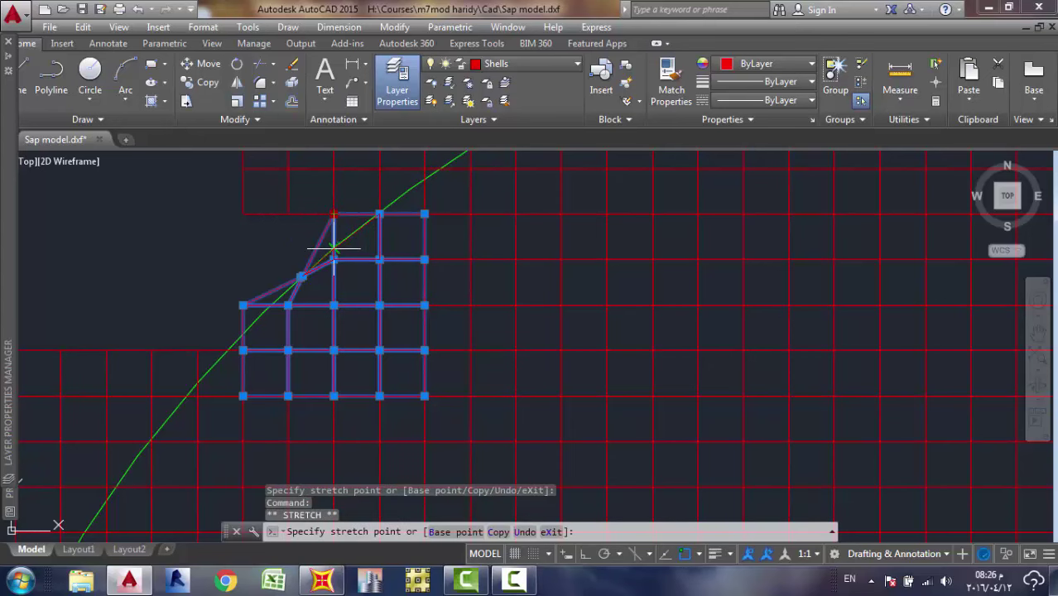
scroll(333, 248, "up", 5)
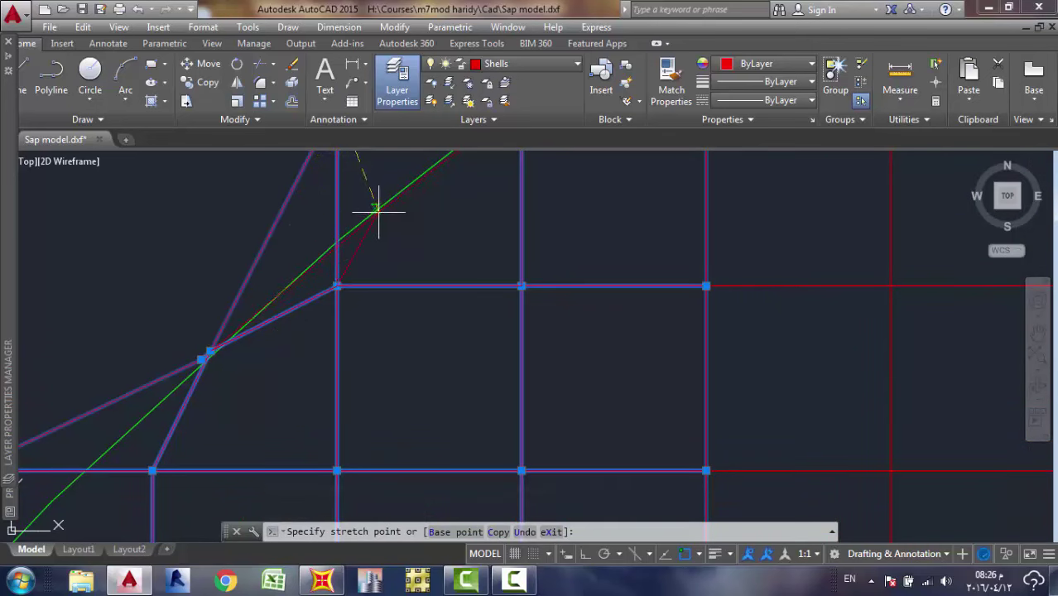
scroll(402, 187, "down", 5)
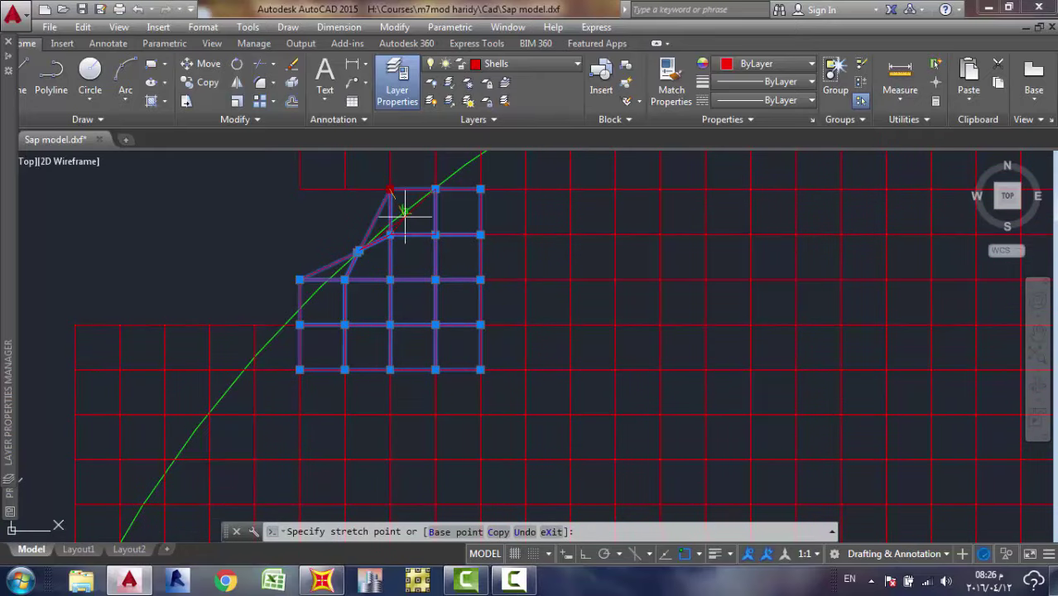
left_click(405, 209)
scroll(406, 224, "down", 3)
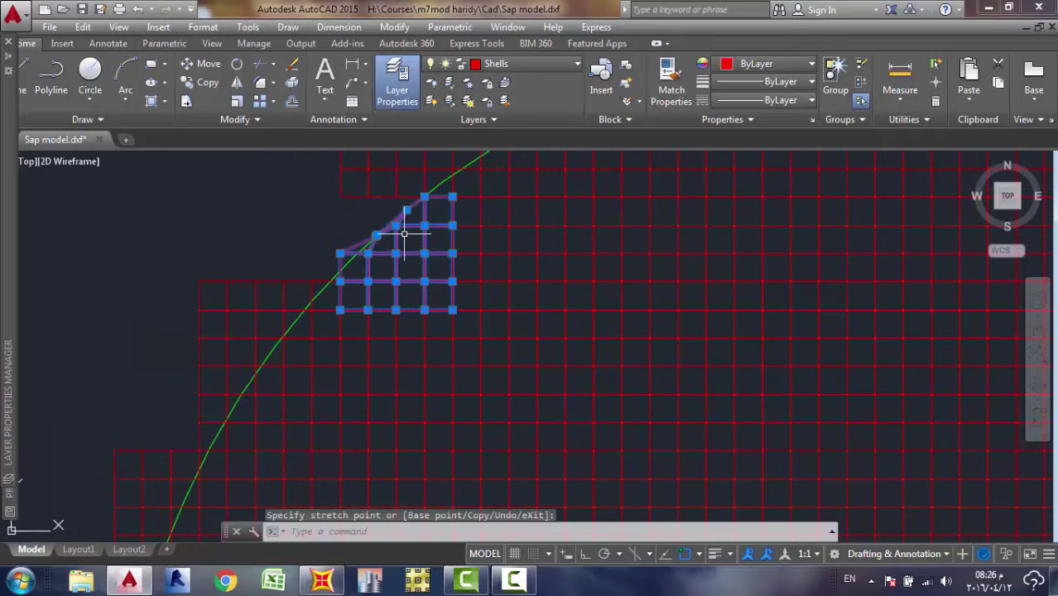
Stretch the middle node of the block's left edge onto the arc.
scroll(398, 253, "up", 6)
scroll(406, 250, "down", 2)
scroll(314, 267, "up", 2)
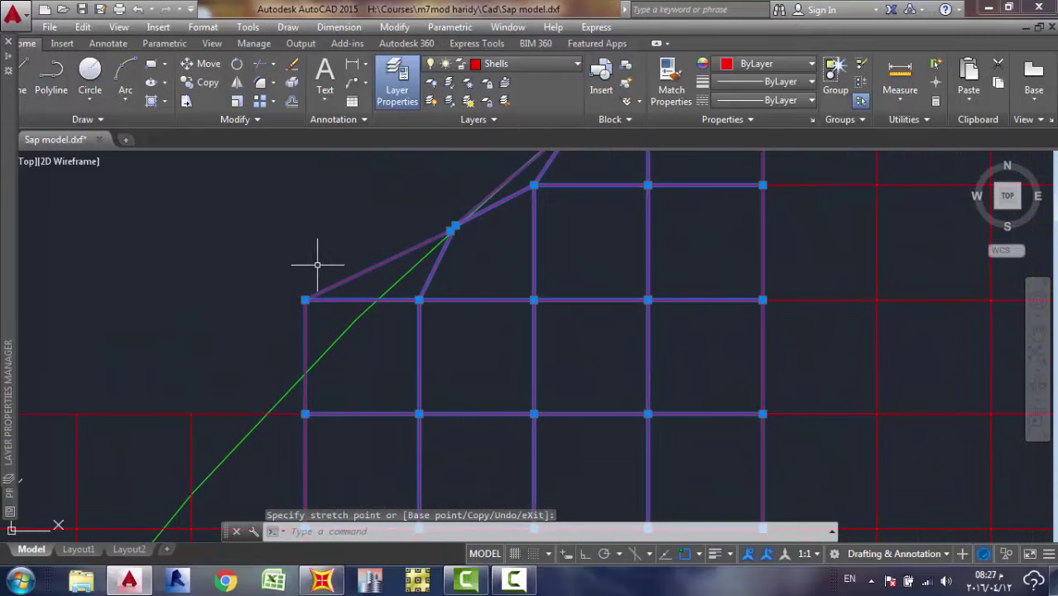
left_click(305, 299)
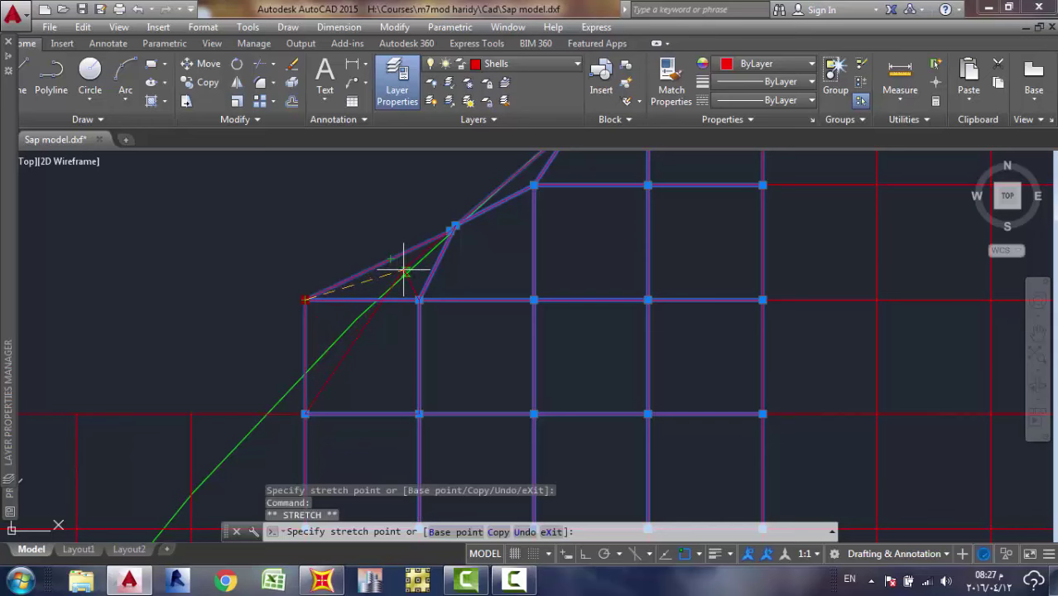
left_click(343, 333)
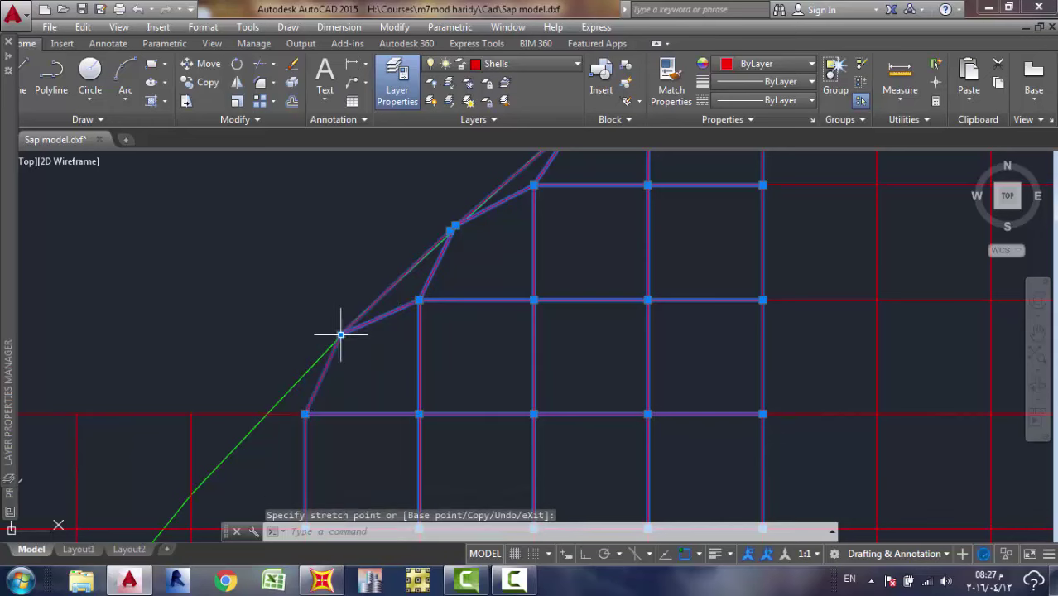
Stretch the left-edge node directly below, in the block's fourth row of nodes, onto the arc.
scroll(347, 333, "up", 5)
scroll(351, 333, "down", 5)
middle_click_drag(355, 331, 414, 295)
scroll(409, 317, "up", 4)
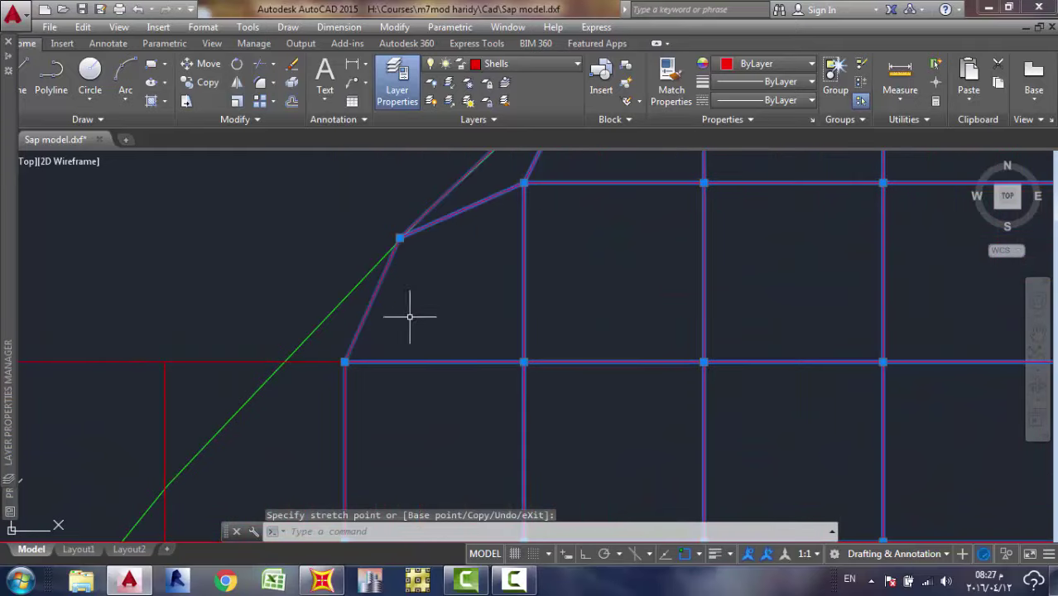
left_click(344, 362)
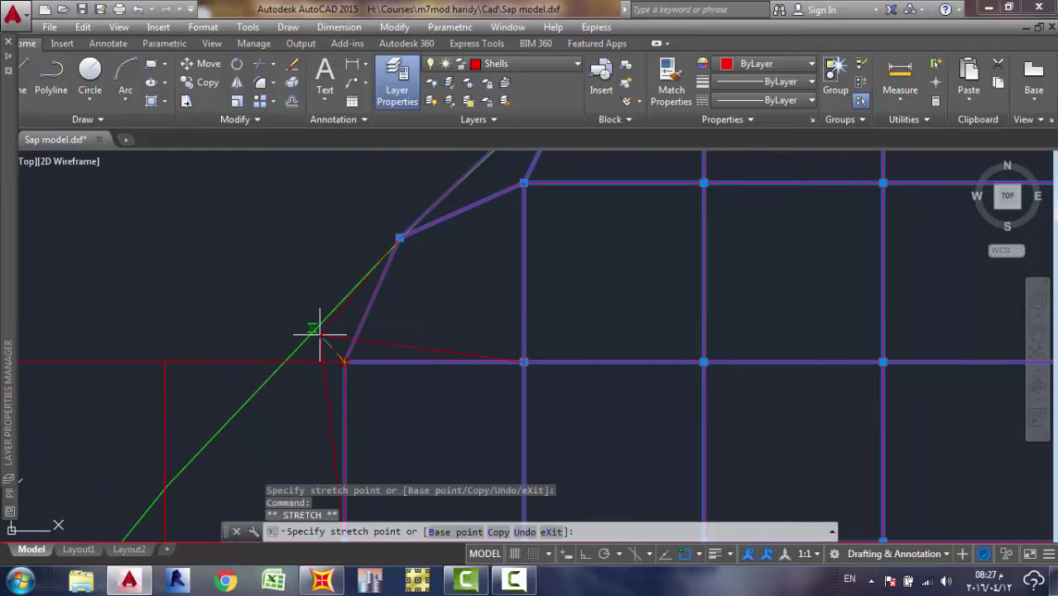
left_click(310, 328)
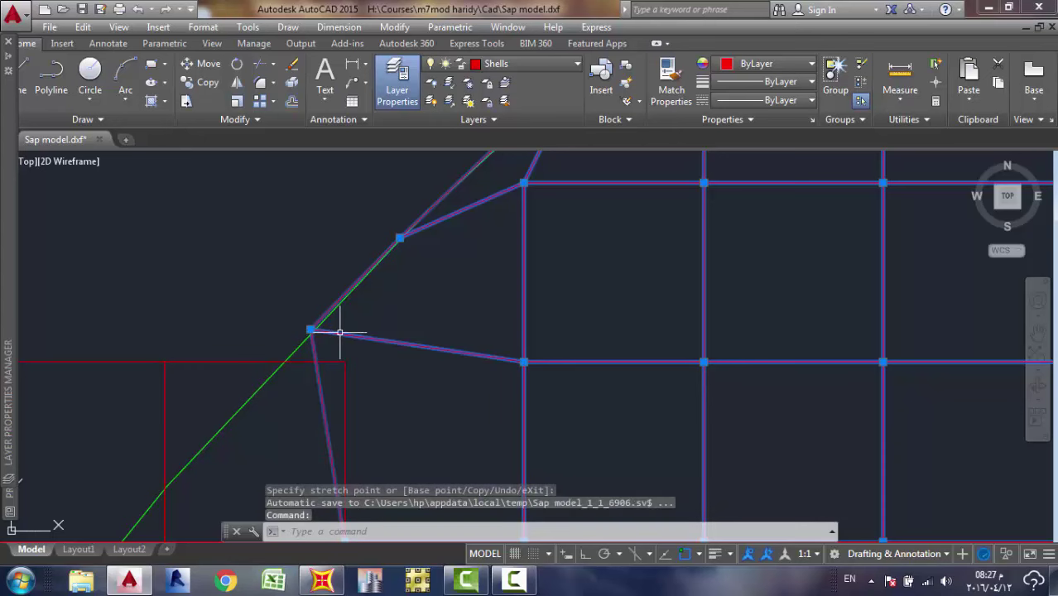
scroll(342, 336, "down", 3)
scroll(365, 352, "up", 6)
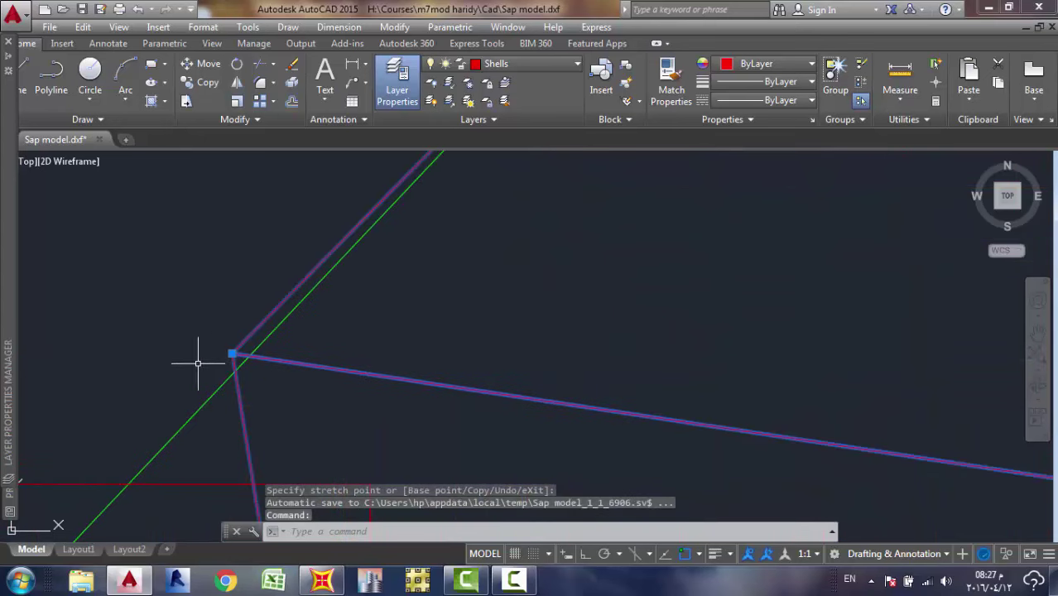
left_click(235, 354)
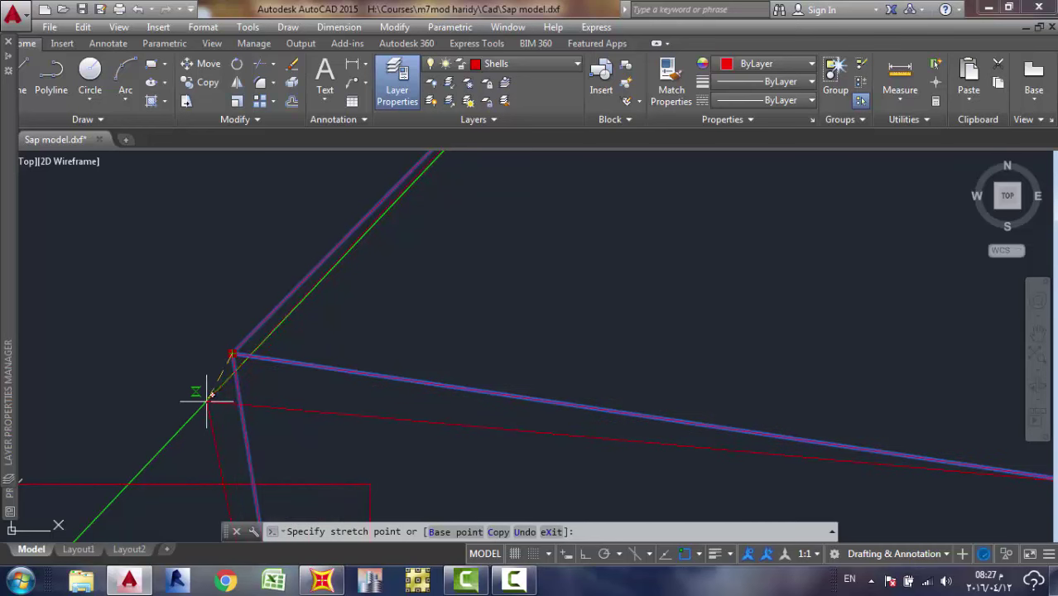
scroll(210, 396, "down", 2)
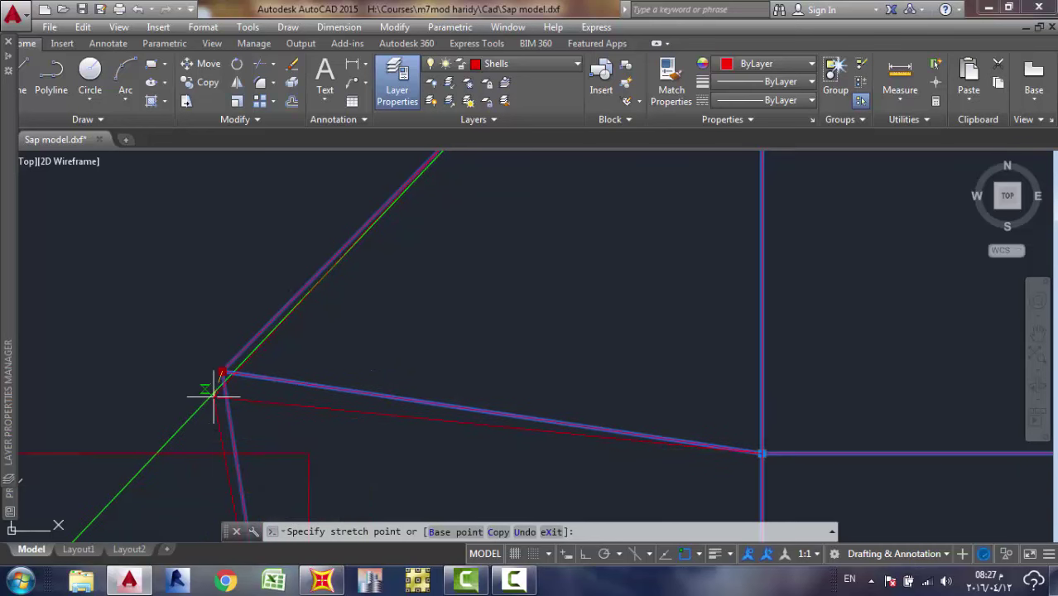
scroll(355, 326, "down", 4)
key("Escape")
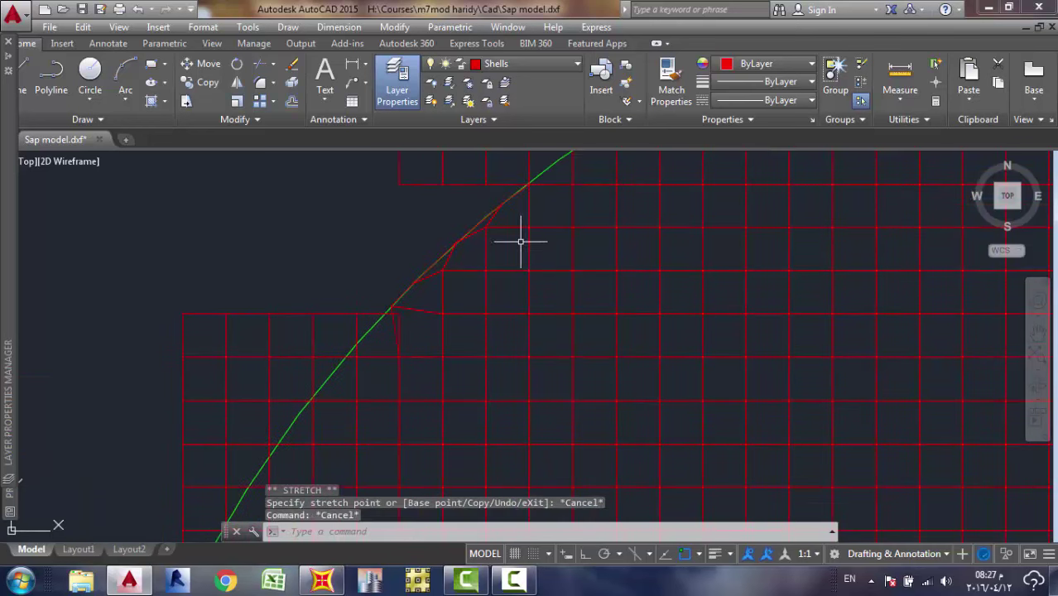
Delete the block of faces two columns wide and three rows high outside the arc and the two stacked faces to its right.
scroll(473, 238, "up", 3)
scroll(480, 271, "down", 8)
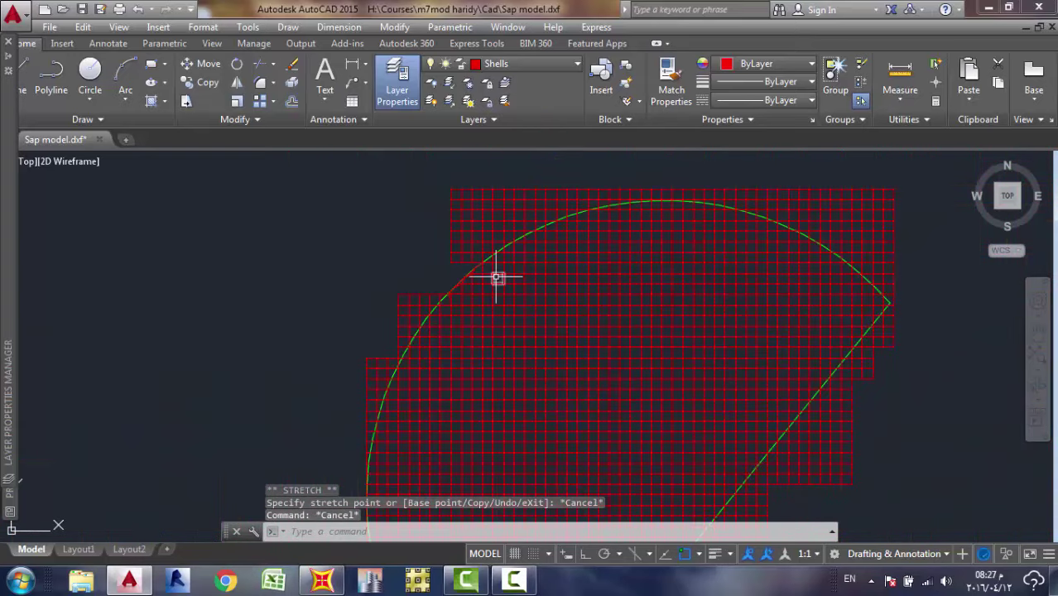
scroll(432, 314, "up", 8)
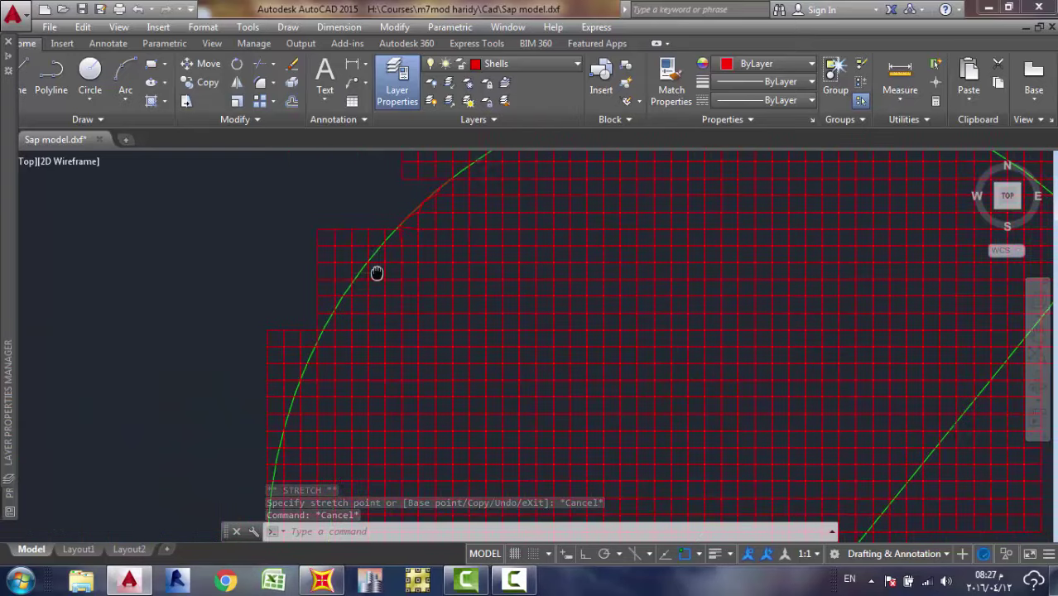
scroll(383, 269, "down", 6)
left_click(297, 216)
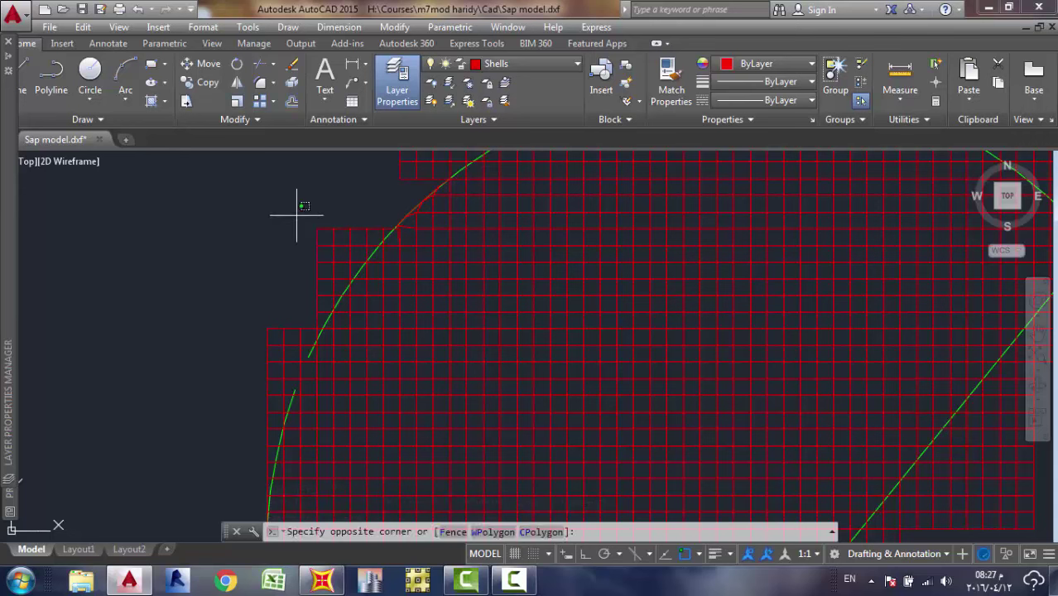
left_click(367, 286)
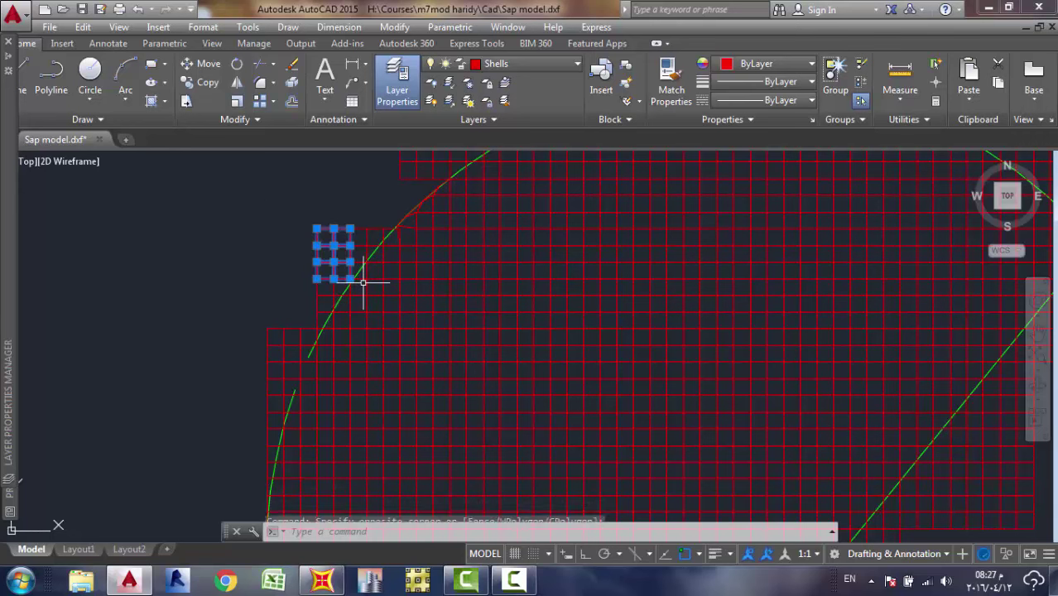
key("Delete")
left_click(338, 222)
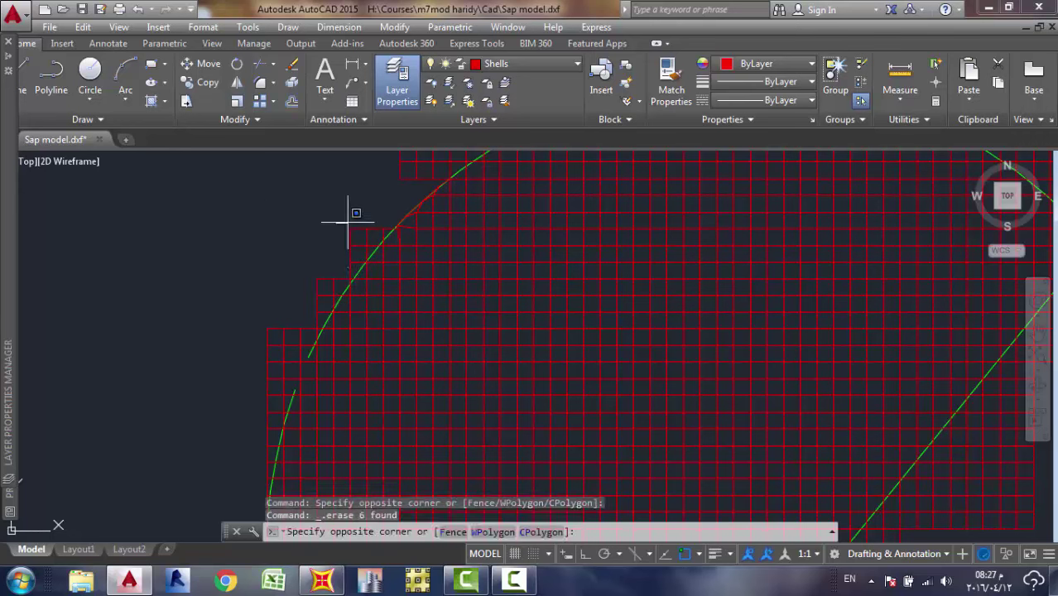
left_click(378, 264)
key("Delete")
Select the 2 by 2 block of faces crossing the arc below the fitted section and stretch its upper-right node onto the neighbouring fitted node.
scroll(369, 236, "up", 3)
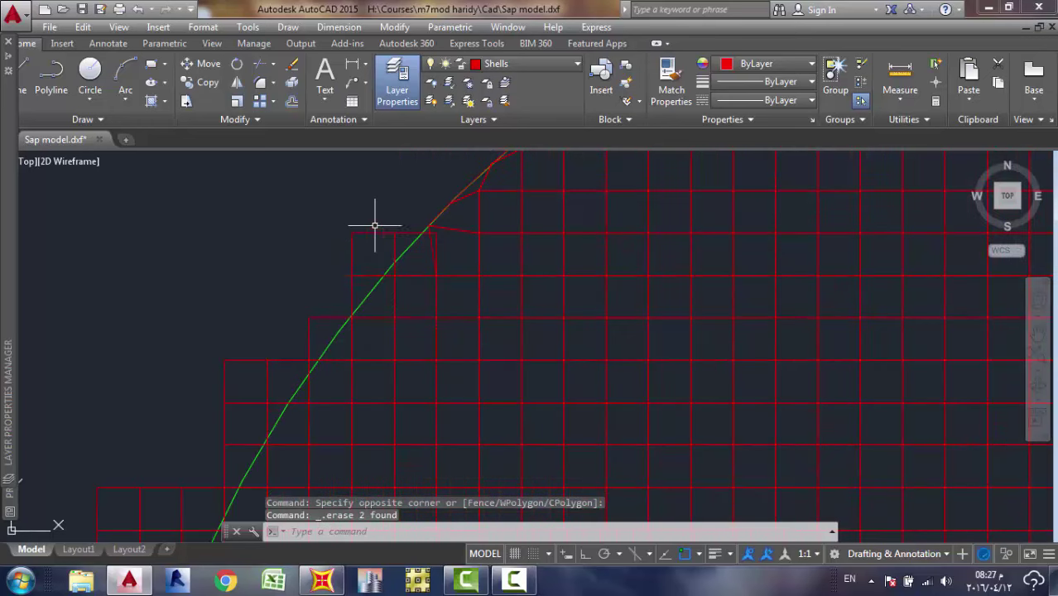
scroll(360, 225, "down", 2)
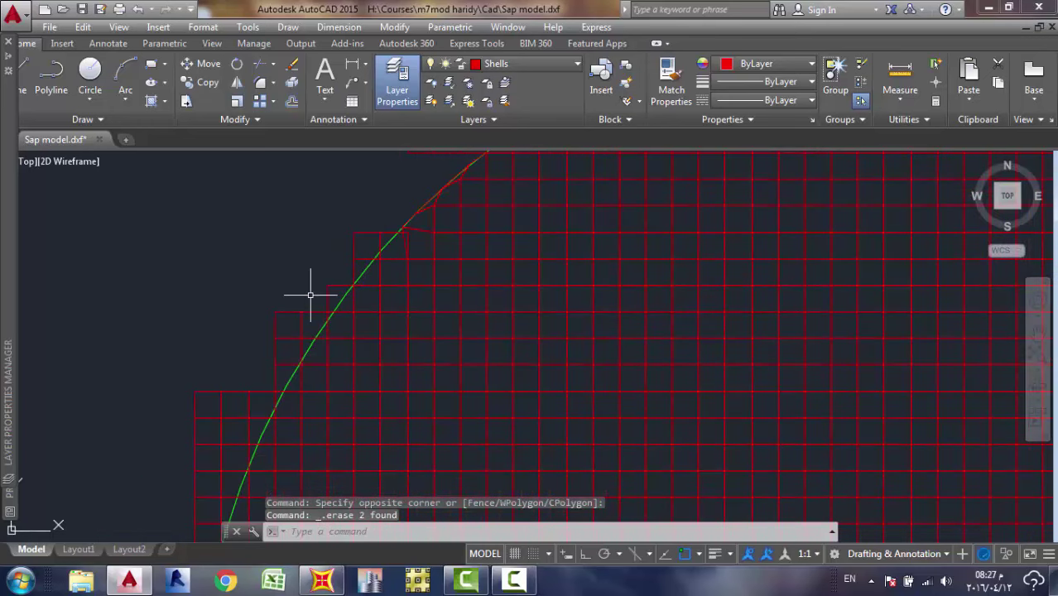
left_click(340, 225)
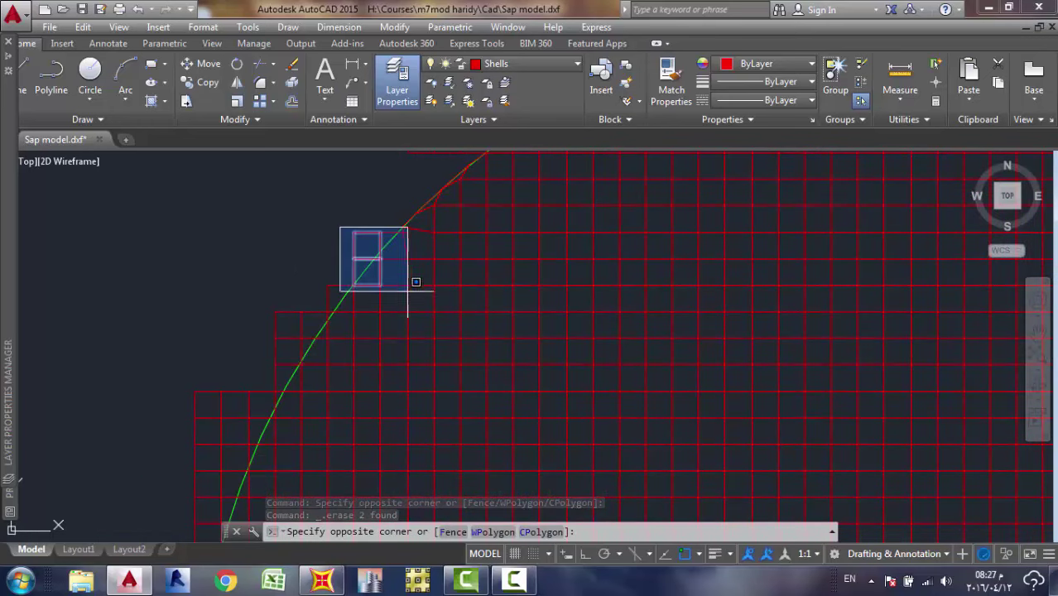
left_click(432, 310)
scroll(405, 240, "up", 6)
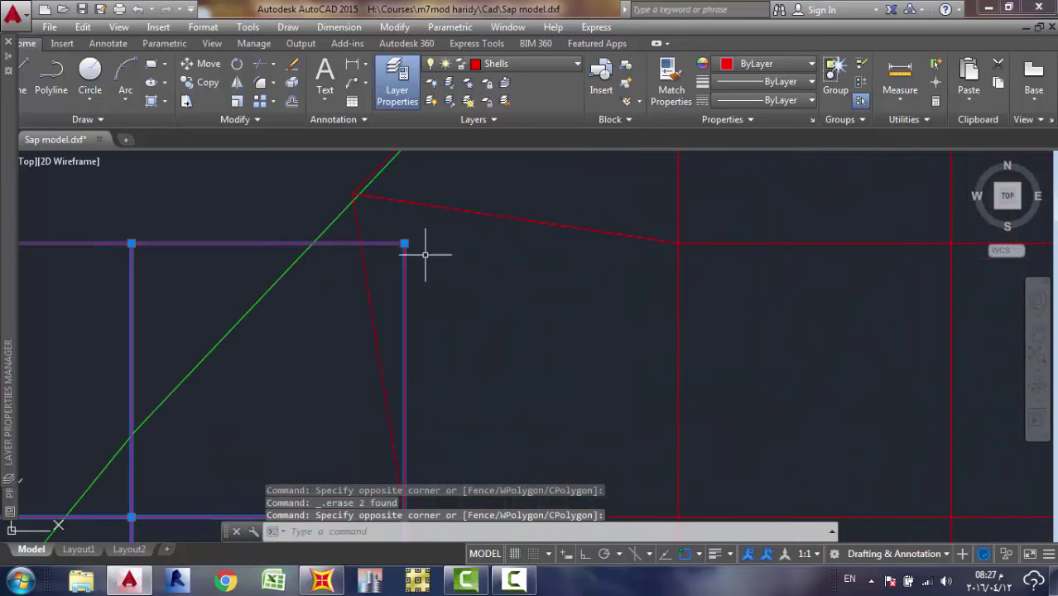
left_click(405, 243)
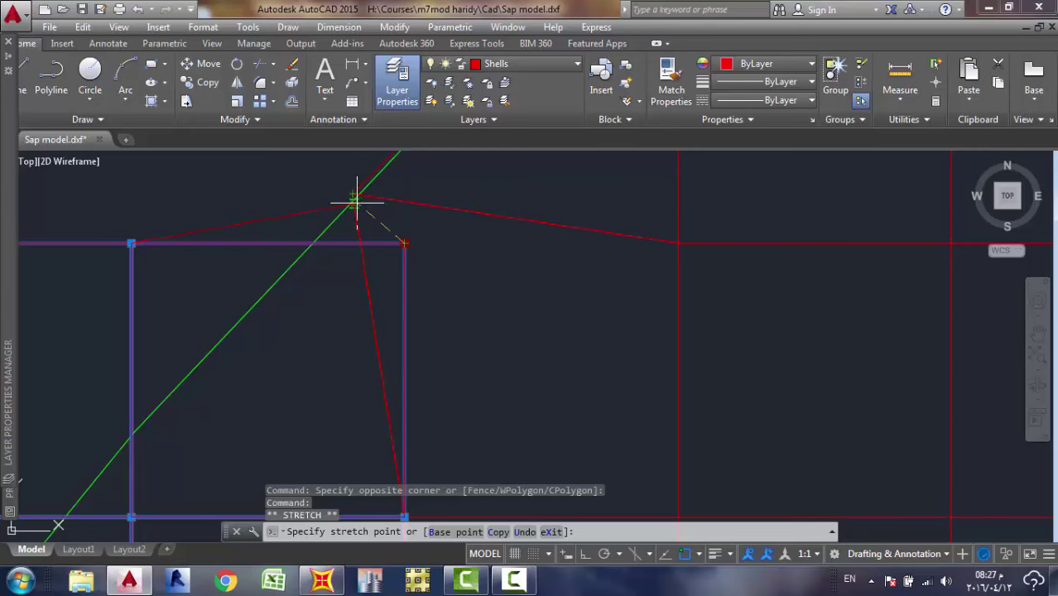
scroll(358, 201, "up", 6)
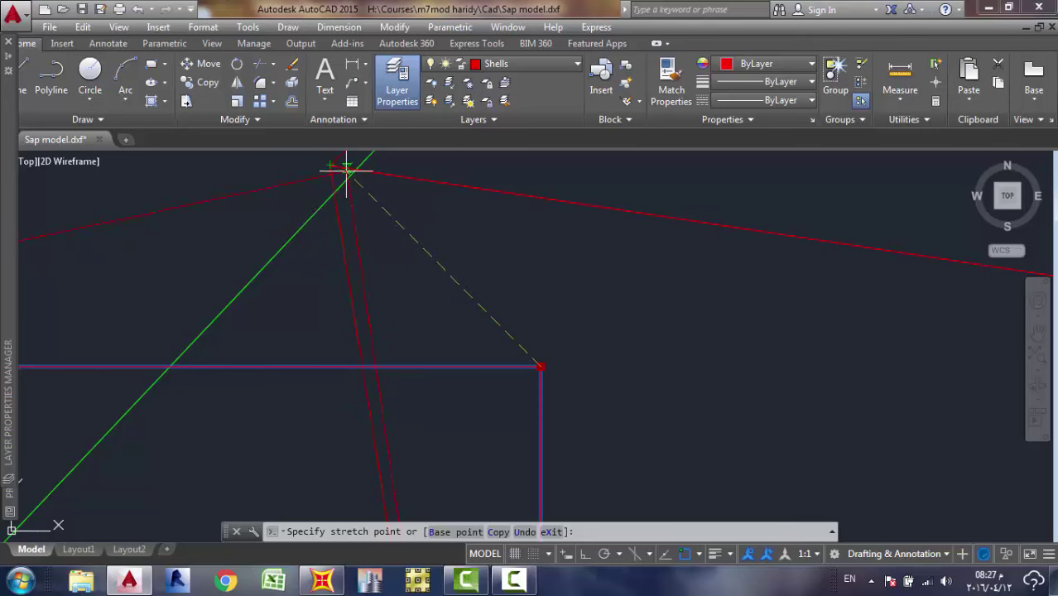
scroll(348, 175, "up", 2)
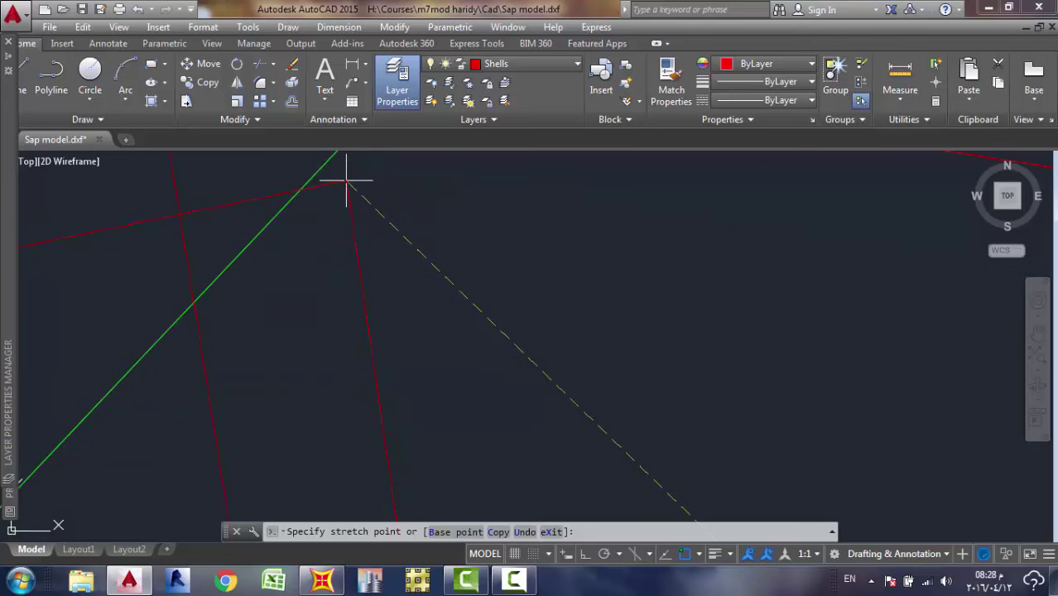
mouse_move(347, 177)
middle_mouse_down()
mouse_move(404, 229)
mouse_move(456, 346)
middle_mouse_up()
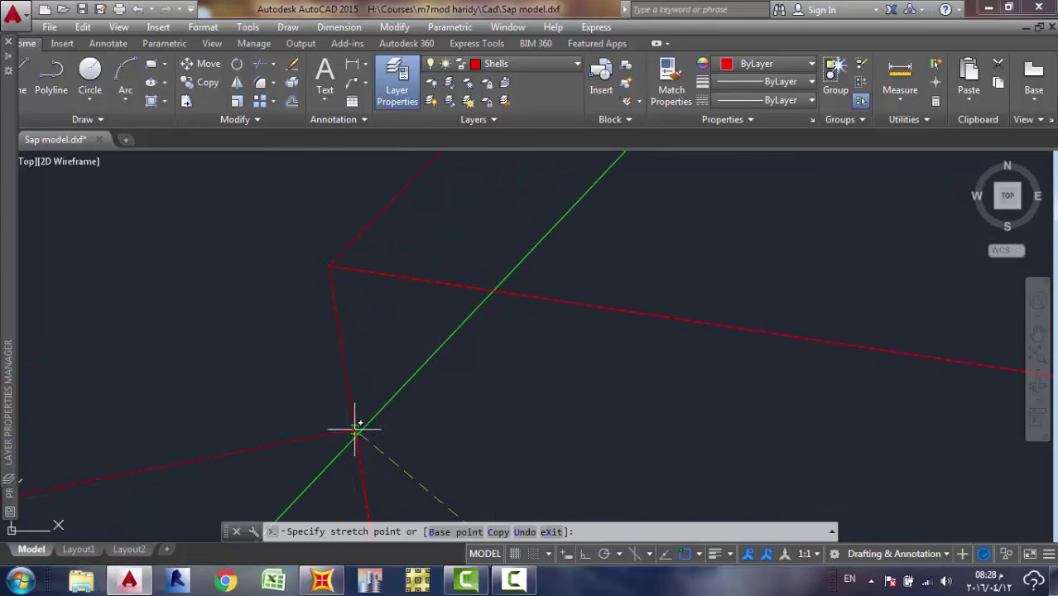
left_click(329, 266)
scroll(355, 279, "down", 10)
middle_click_drag(390, 300, 421, 298)
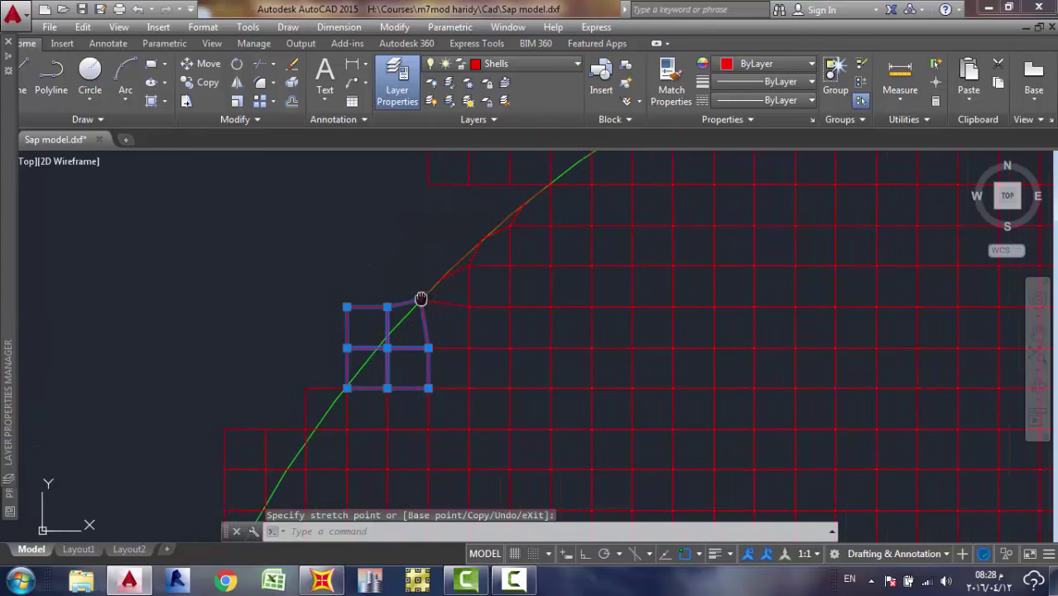
Stretch the middle node of the 2 by 2 block's top edge onto the arc.
scroll(402, 303, "up", 4)
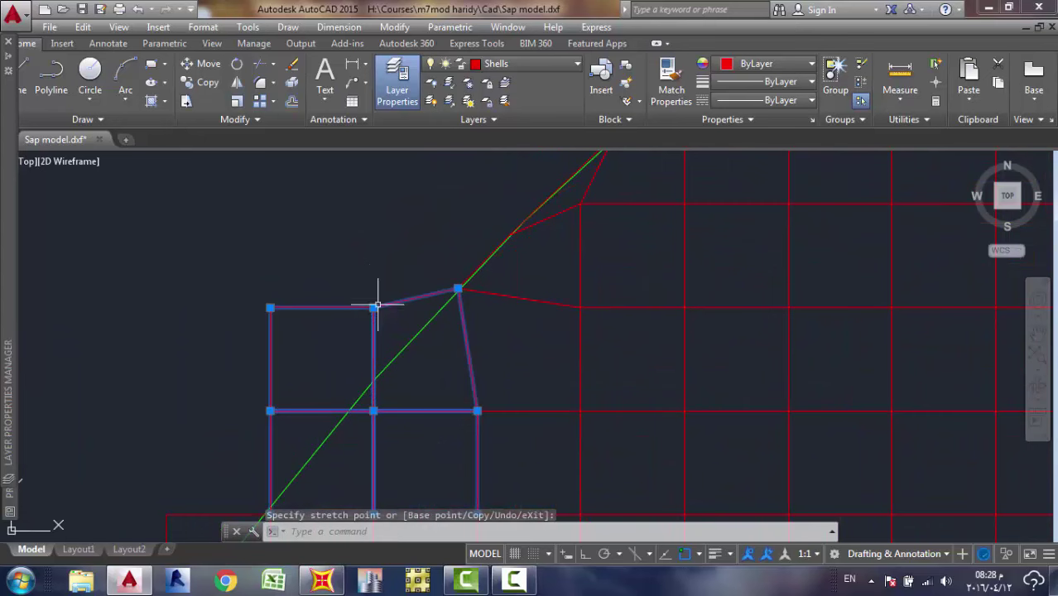
left_click(374, 307)
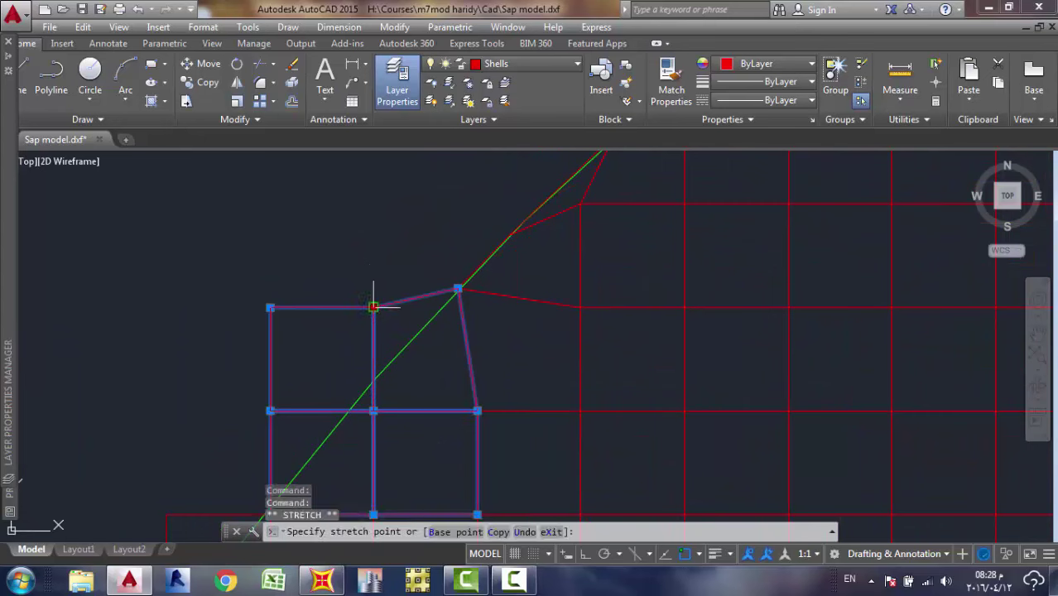
left_click(410, 338)
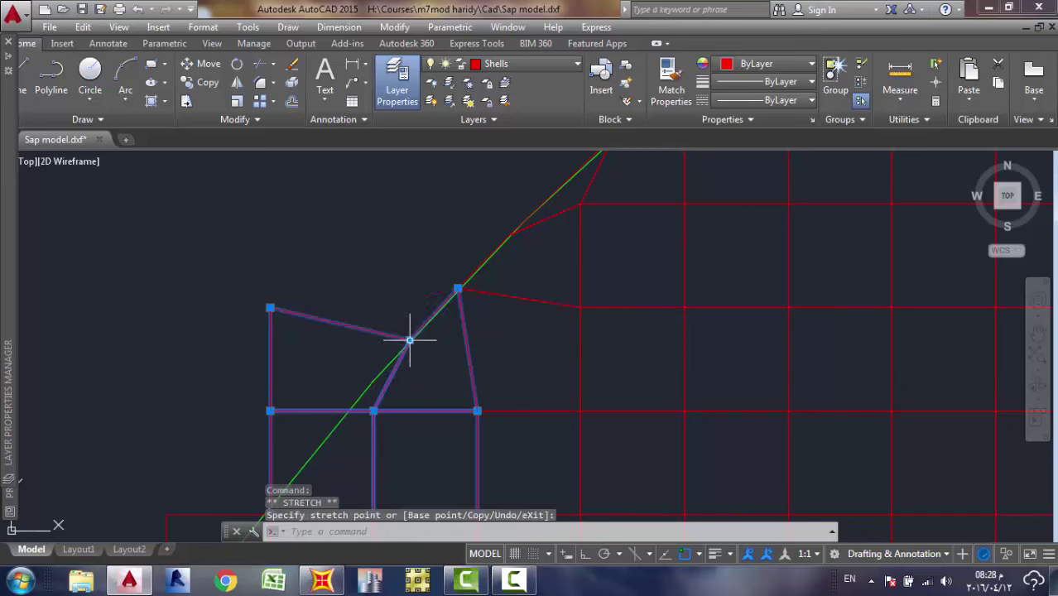
Make Perpendicular the only active object snap mode and stretch the block's upper-left node onto the arc.
left_click(269, 307)
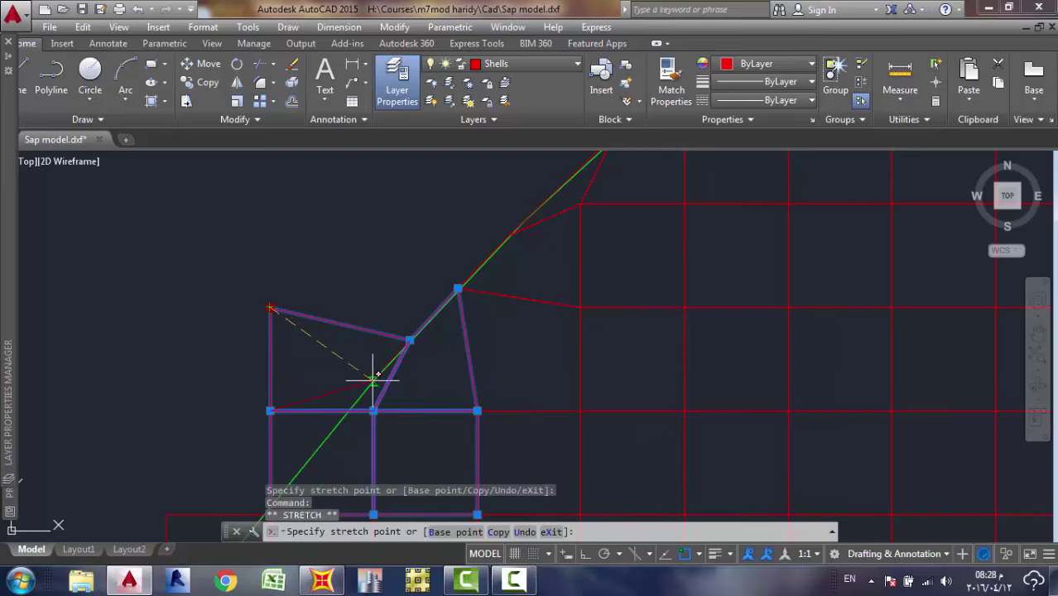
scroll(383, 385, "up", 4)
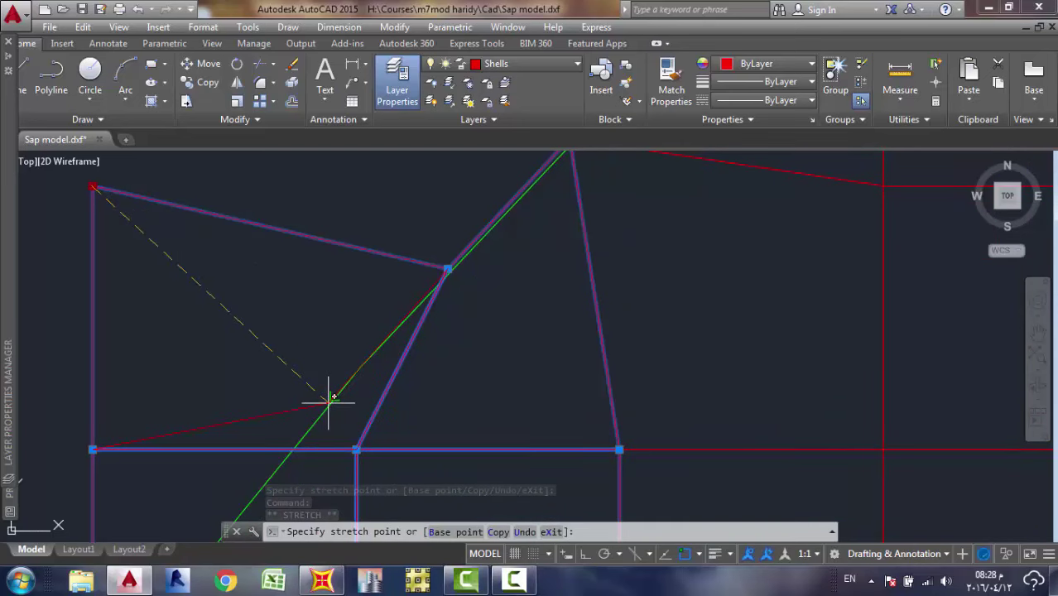
scroll(329, 401, "up", 4)
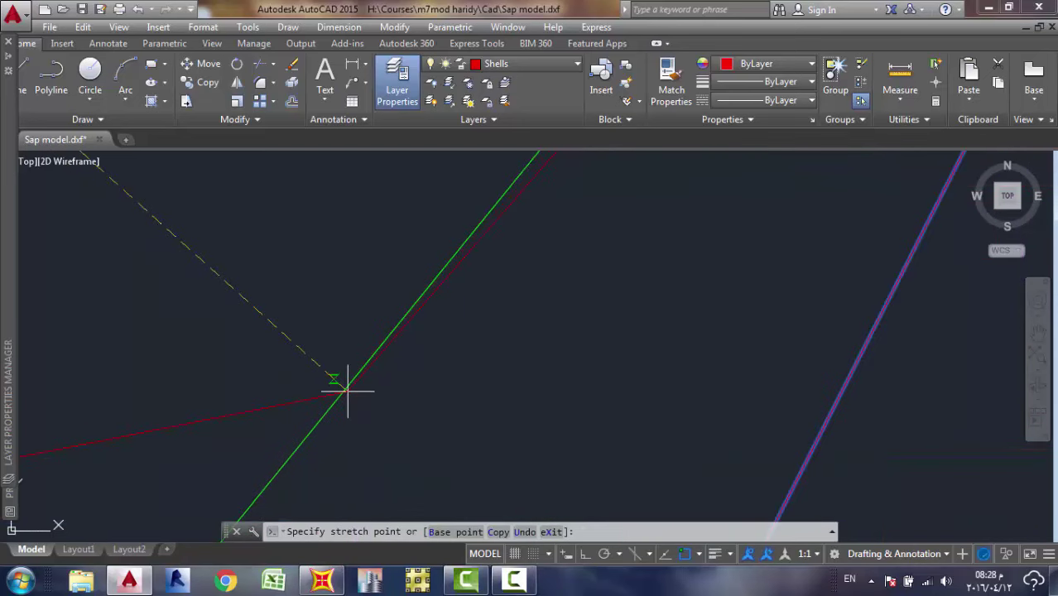
left_click(698, 555)
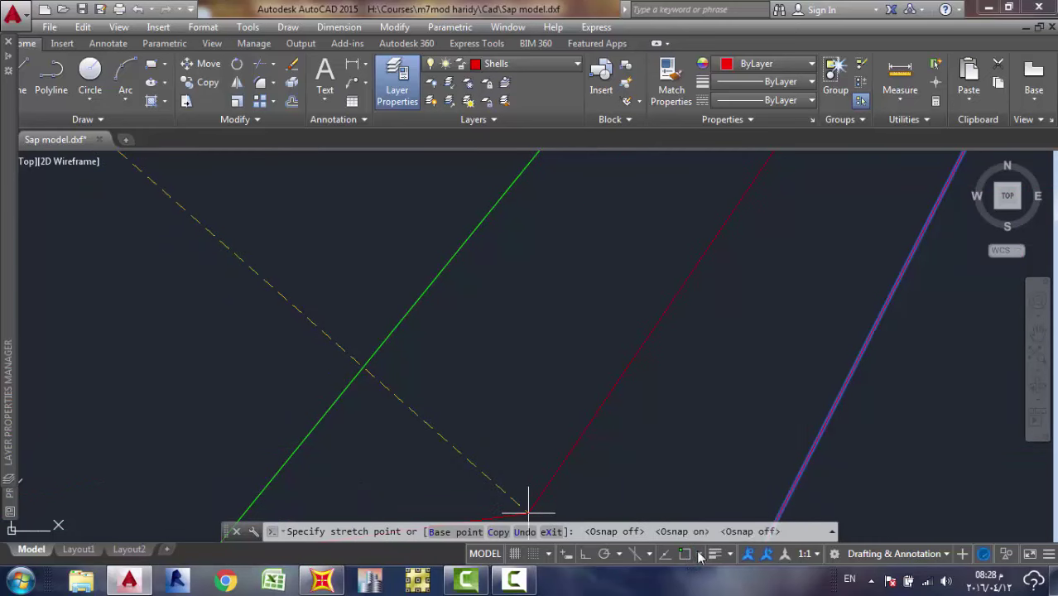
left_click(699, 555)
left_click(707, 536)
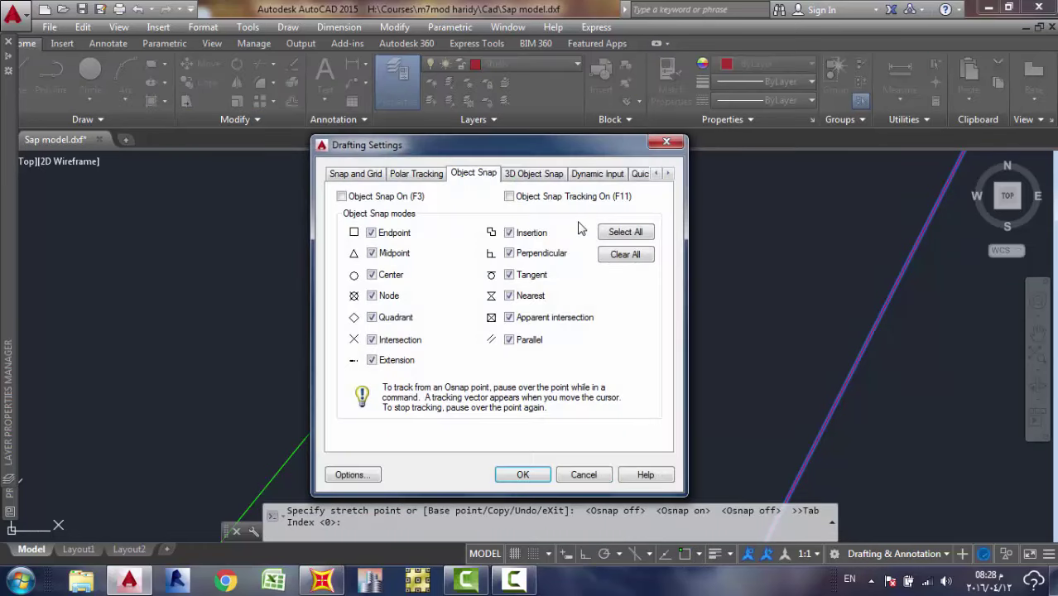
left_click(623, 255)
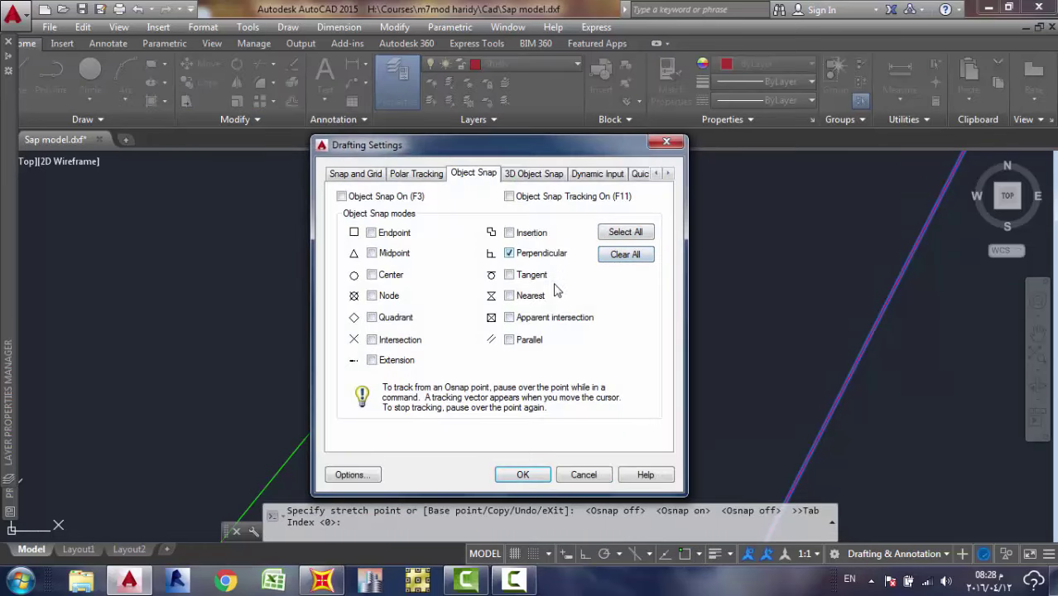
left_click(523, 475)
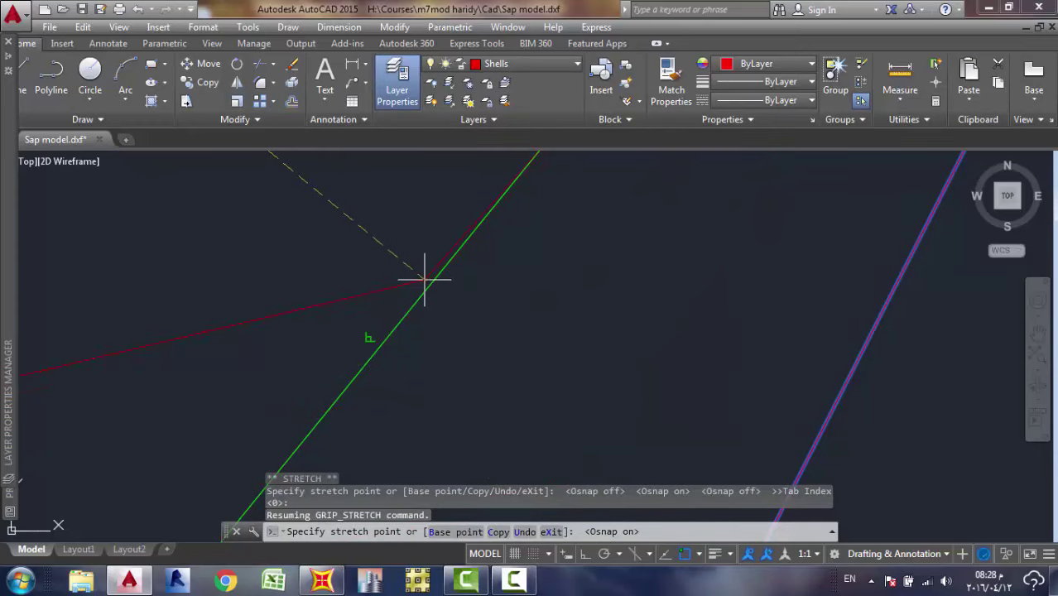
left_click(366, 343)
scroll(407, 347, "down", 10)
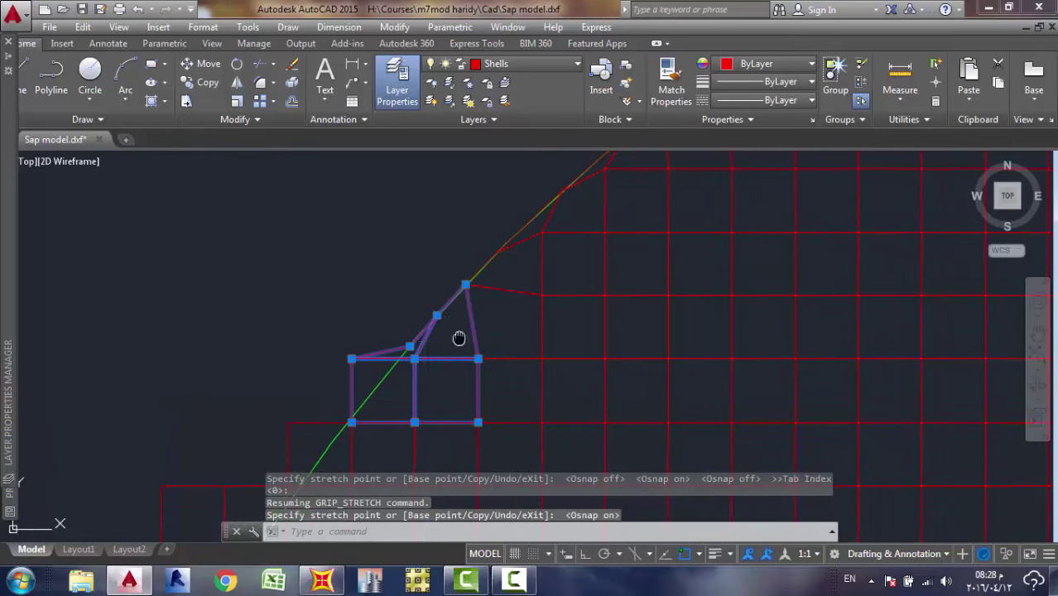
Stretch the middle node of the block's left edge perpendicularly onto the arc.
middle_click_drag(459, 338, 451, 240)
scroll(385, 257, "up", 4)
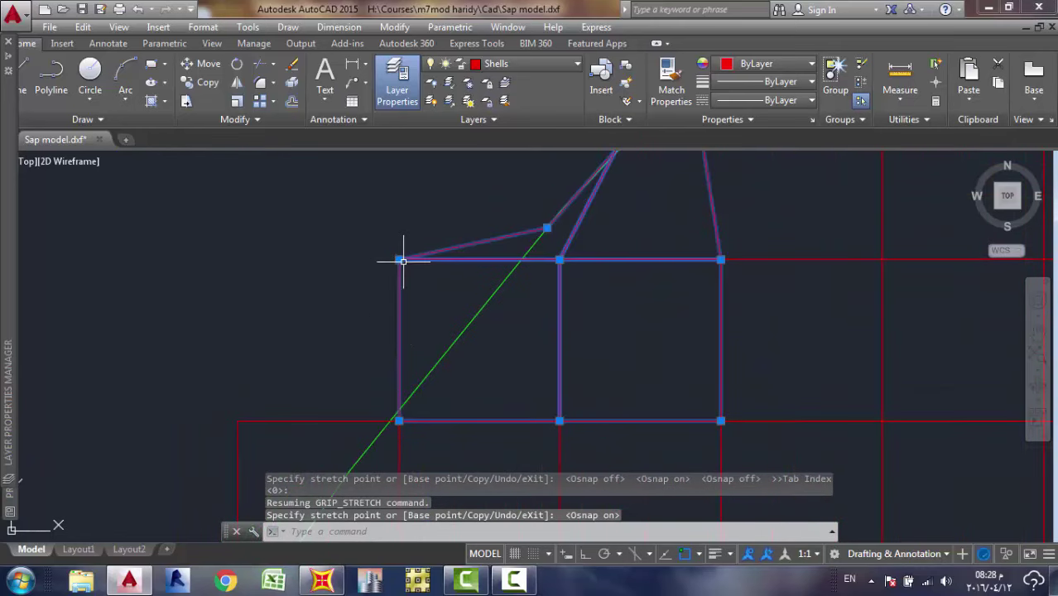
left_click(400, 261)
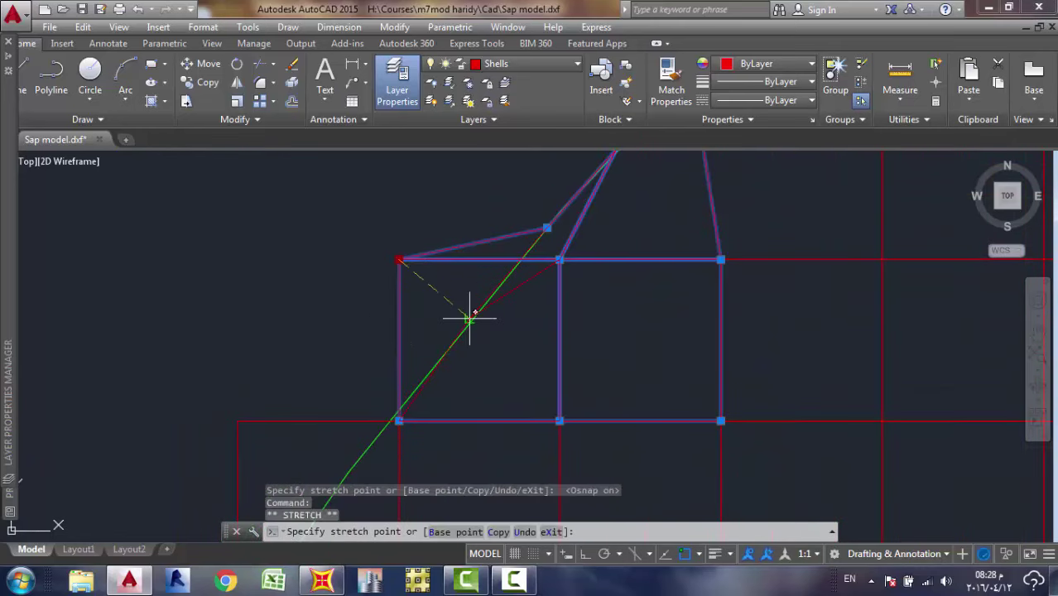
left_click(470, 316)
scroll(473, 331, "down", 2)
Stretch the block's lower-left node onto the arc and clear the selection.
scroll(406, 323, "up", 4)
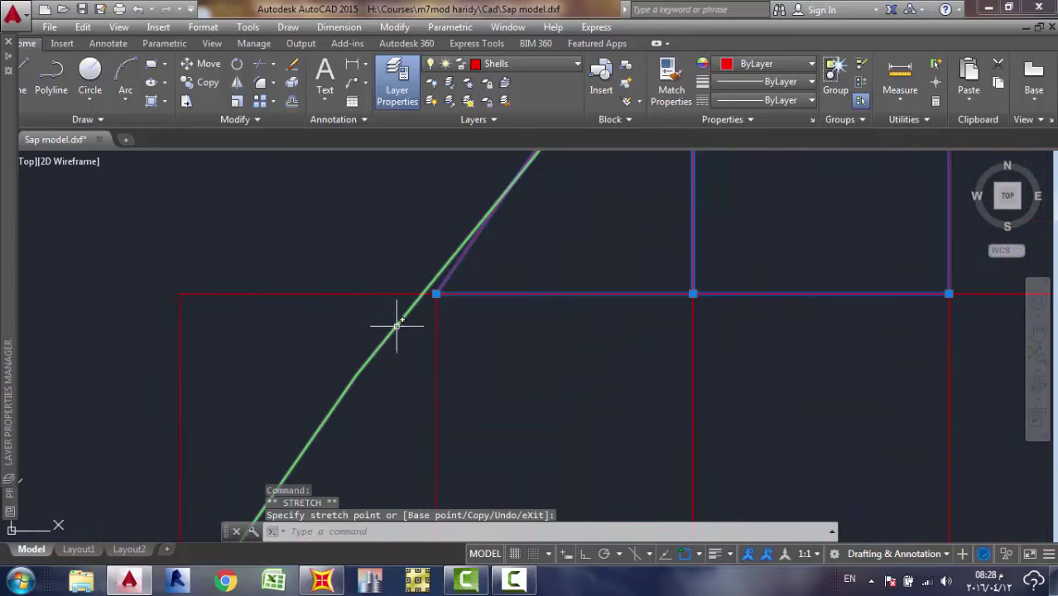
scroll(385, 314, "down", 10)
scroll(349, 310, "up", 7)
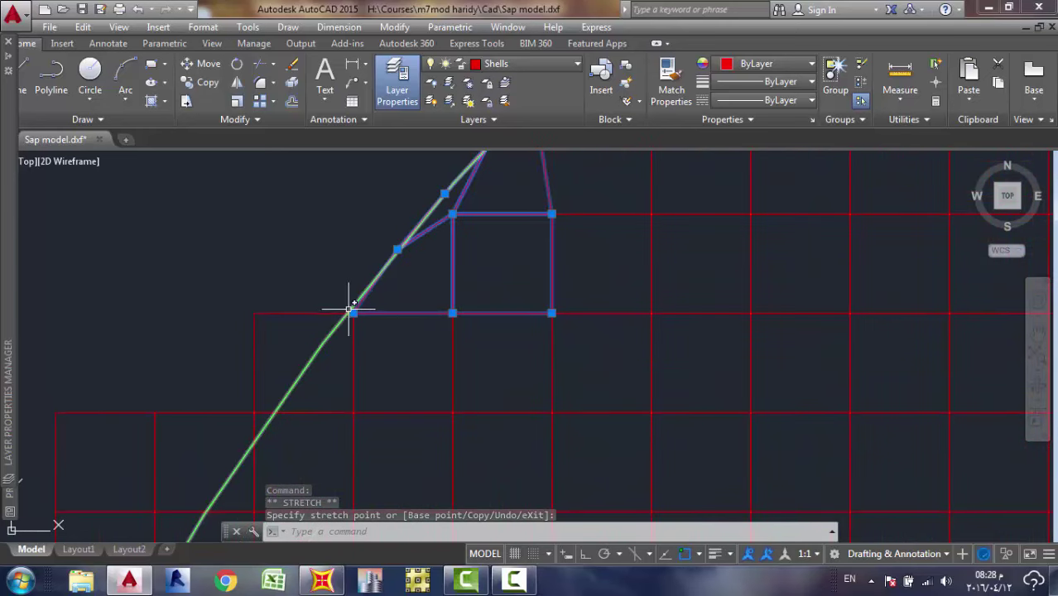
scroll(349, 310, "up", 6)
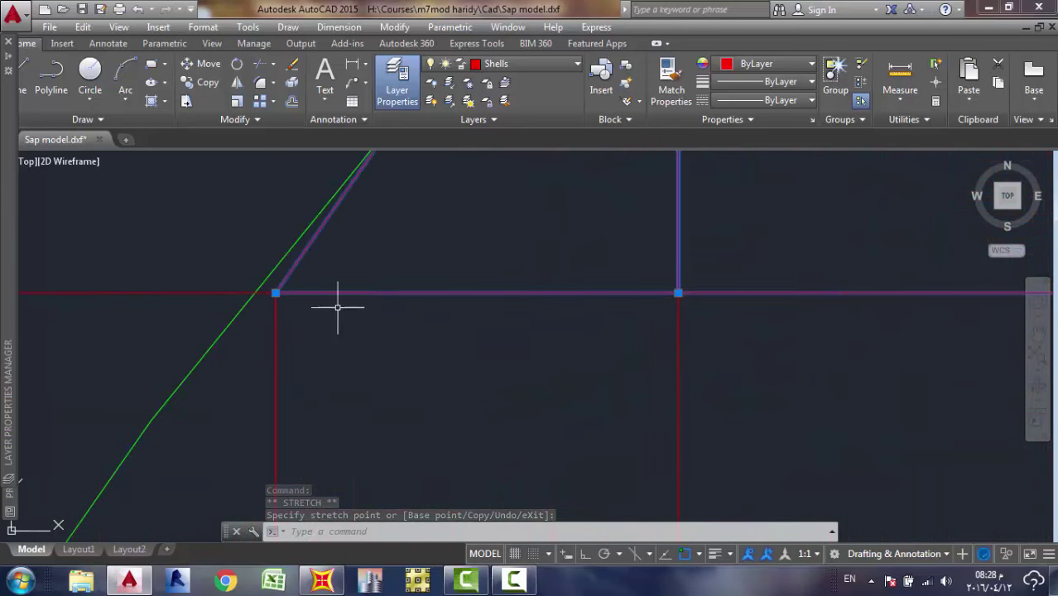
left_click(276, 292)
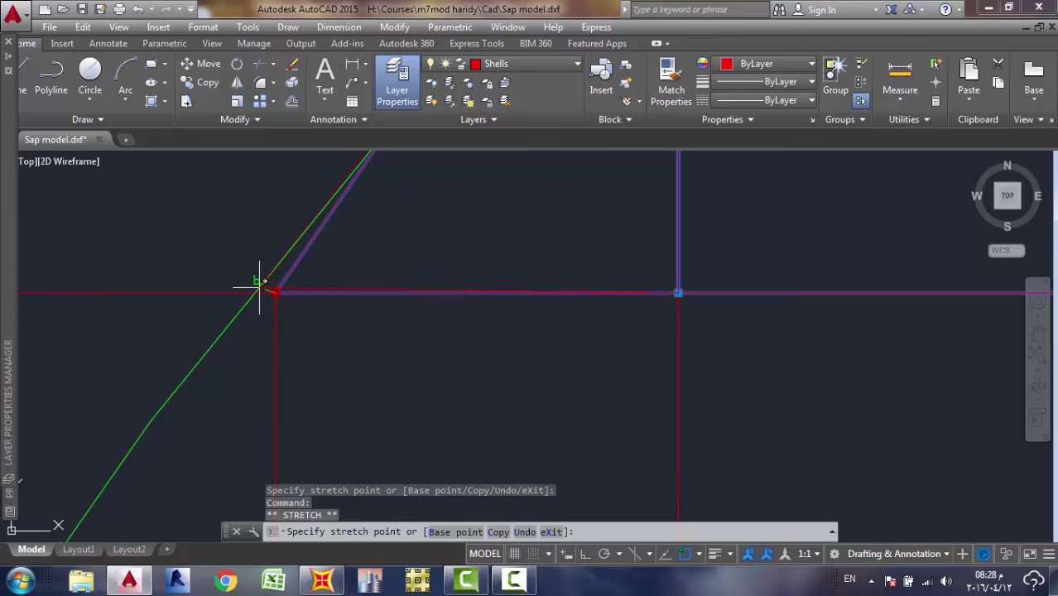
left_click(259, 282)
scroll(262, 284, "down", 3)
key("Escape")
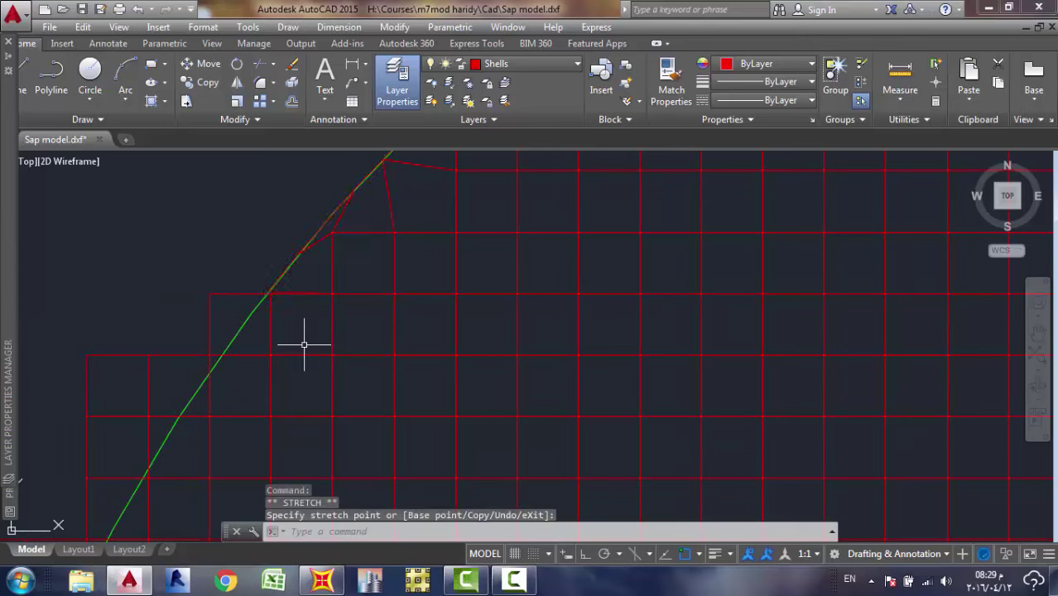
key("Escape")
Select the next 2 by 2 block of faces crossing the arc below and stretch its upper-left node onto the arc.
left_click(200, 305)
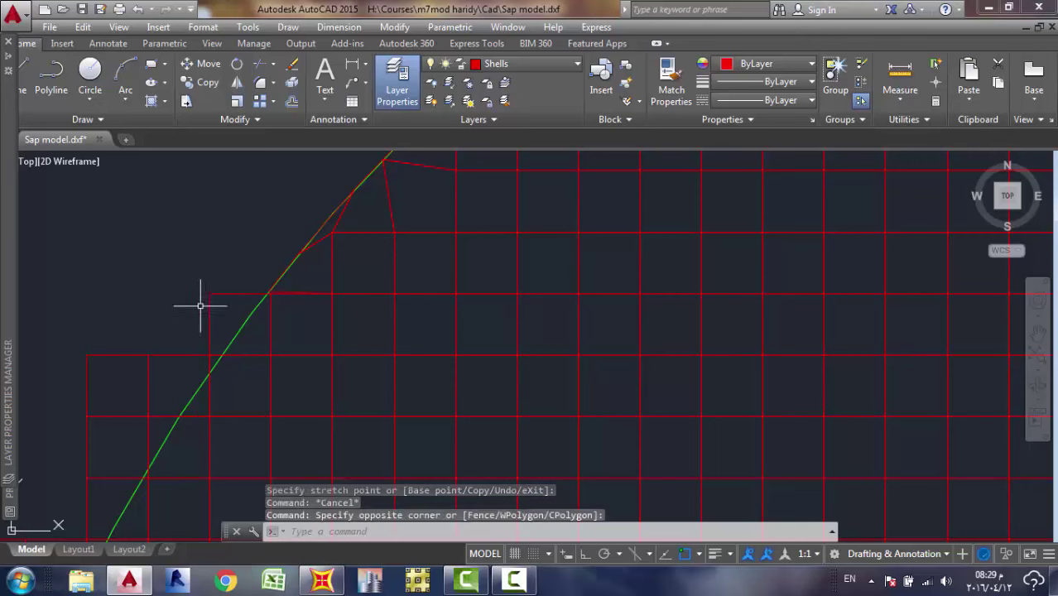
left_click(170, 276)
left_click(350, 440)
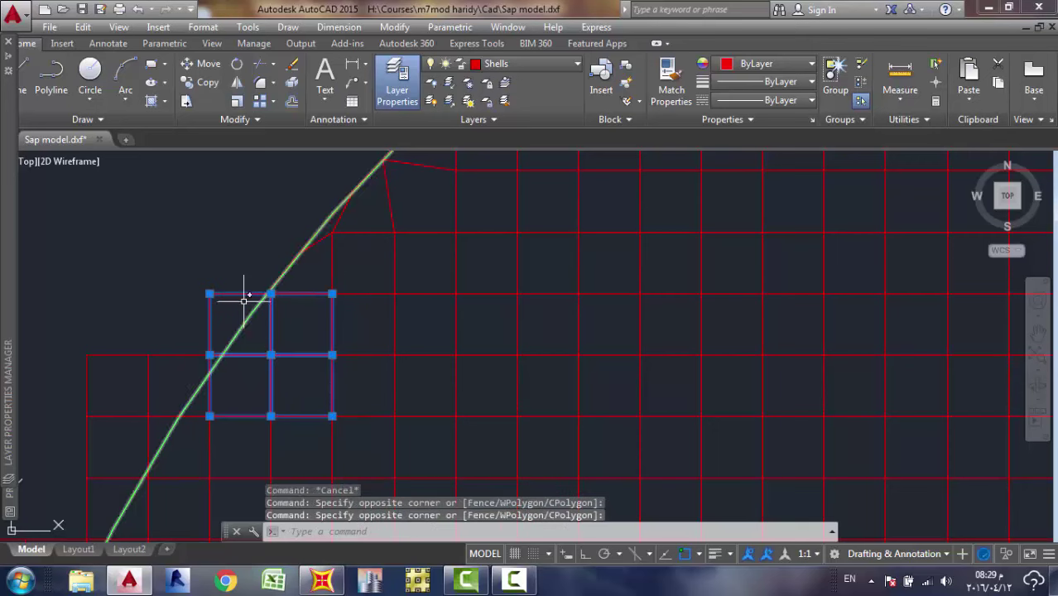
scroll(246, 298, "up", 4)
left_click(161, 282)
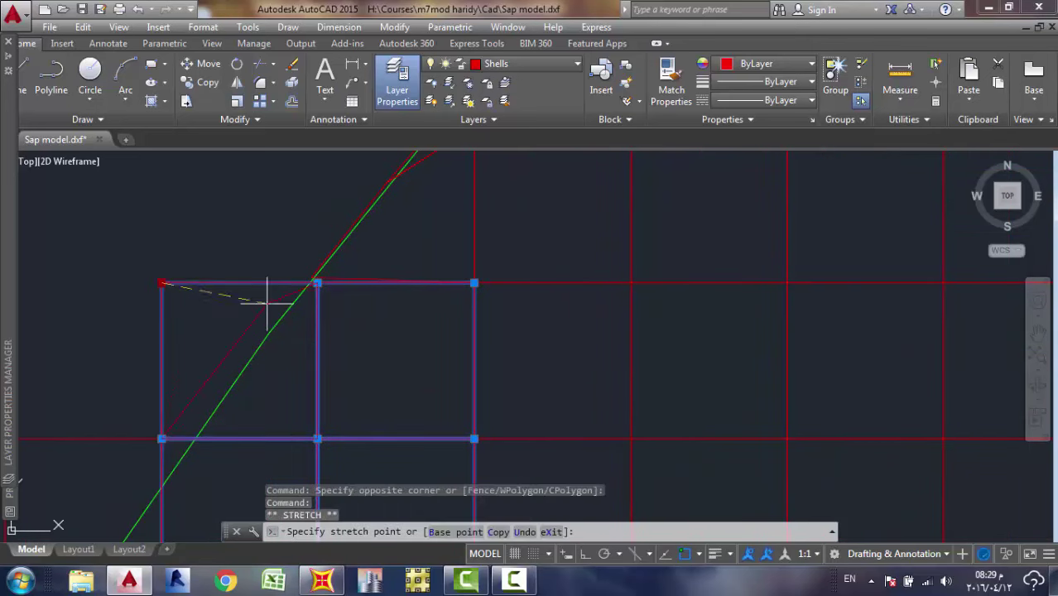
left_click(254, 352)
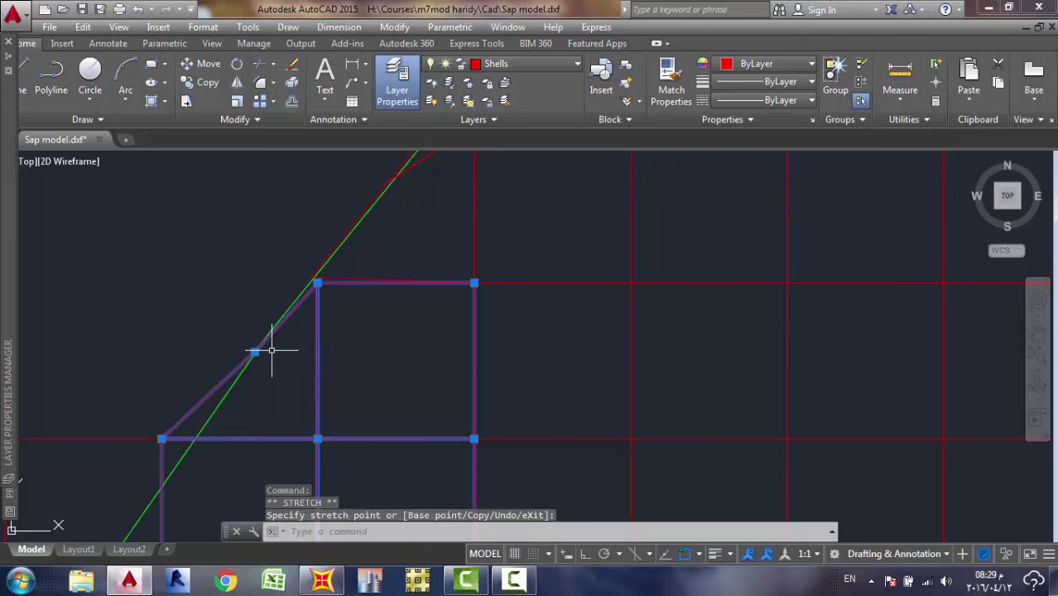
Stretch the new block's top-middle node onto the neighbouring fitted node on the arc.
scroll(289, 346, "up", 2)
left_click(334, 246)
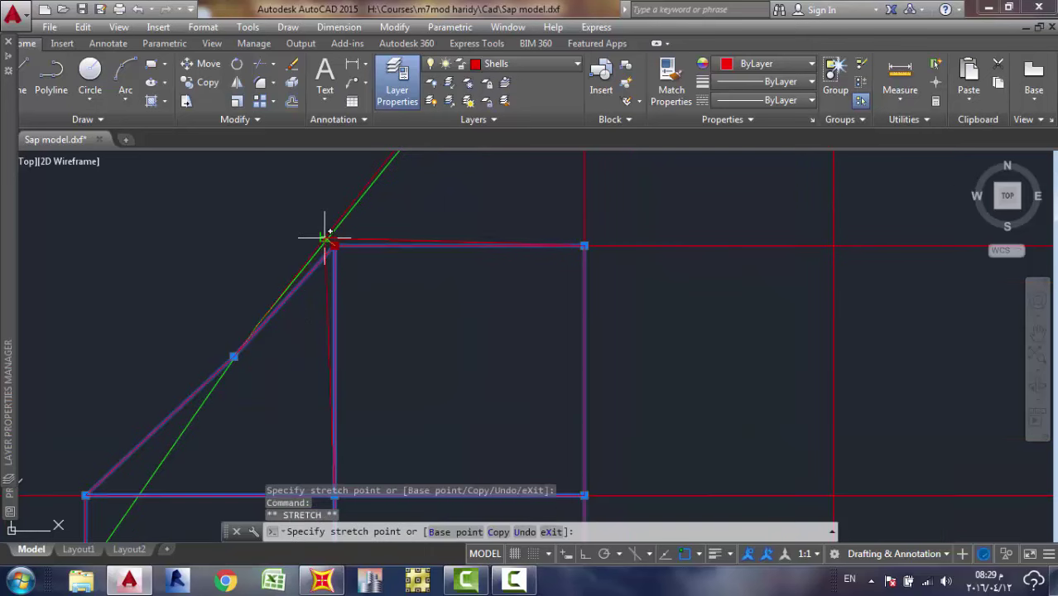
left_click(325, 238)
scroll(347, 263, "down", 4)
Stretch the middle node of the new block's left edge onto the arc and clear the selection.
scroll(311, 306, "up", 4)
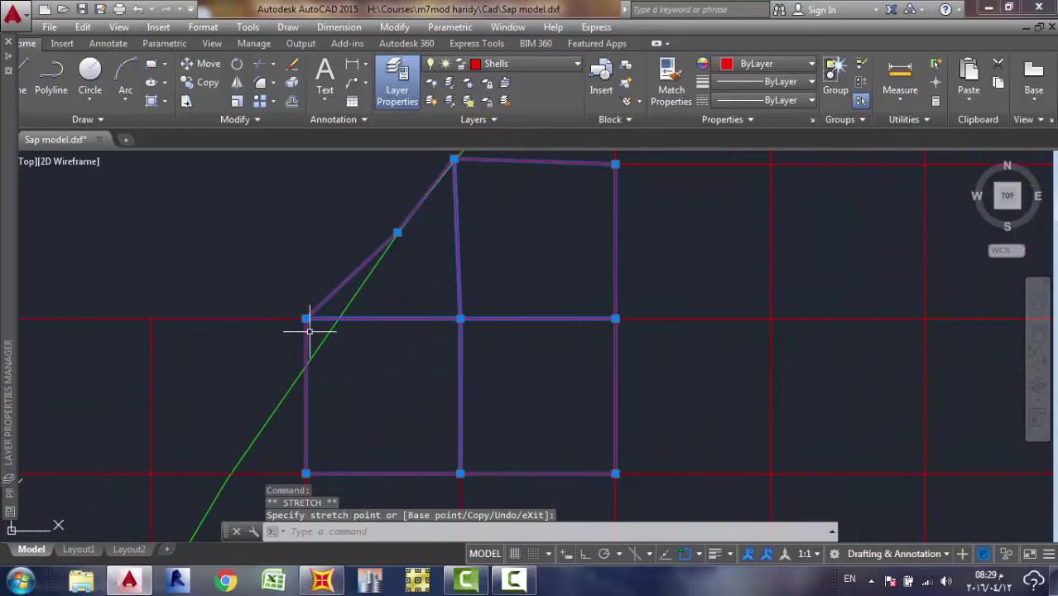
left_click(305, 318)
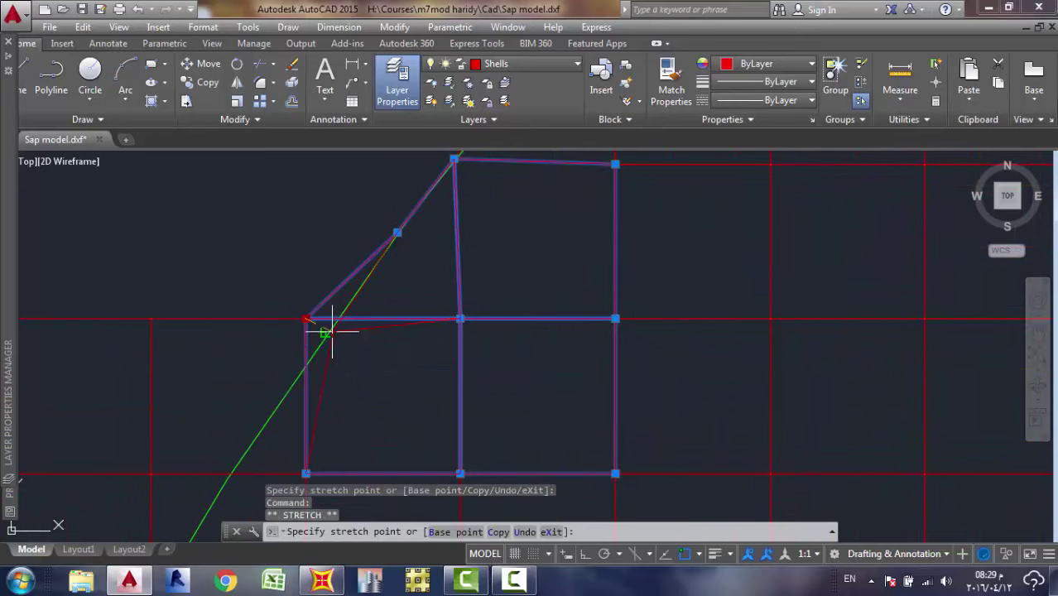
left_click(326, 330)
scroll(343, 331, "down", 8)
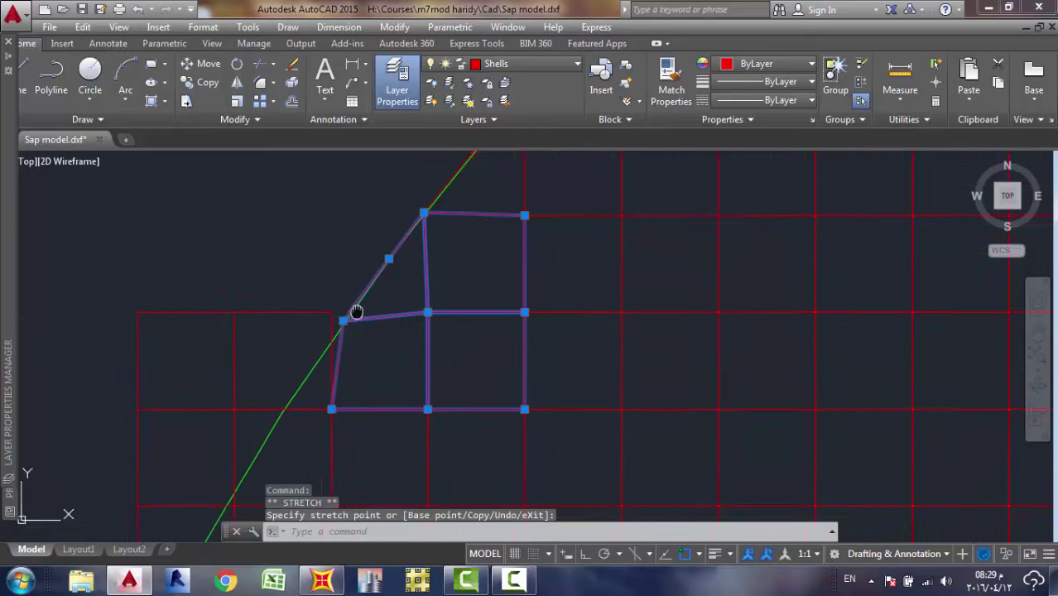
scroll(407, 251, "down", 4)
key("Escape")
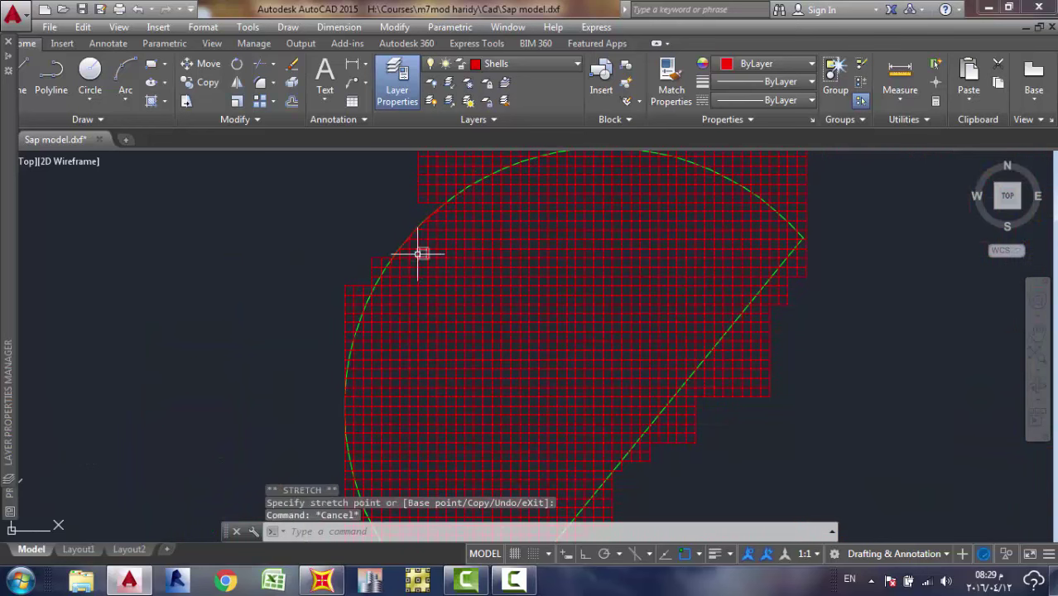
scroll(462, 206, "down", 2)
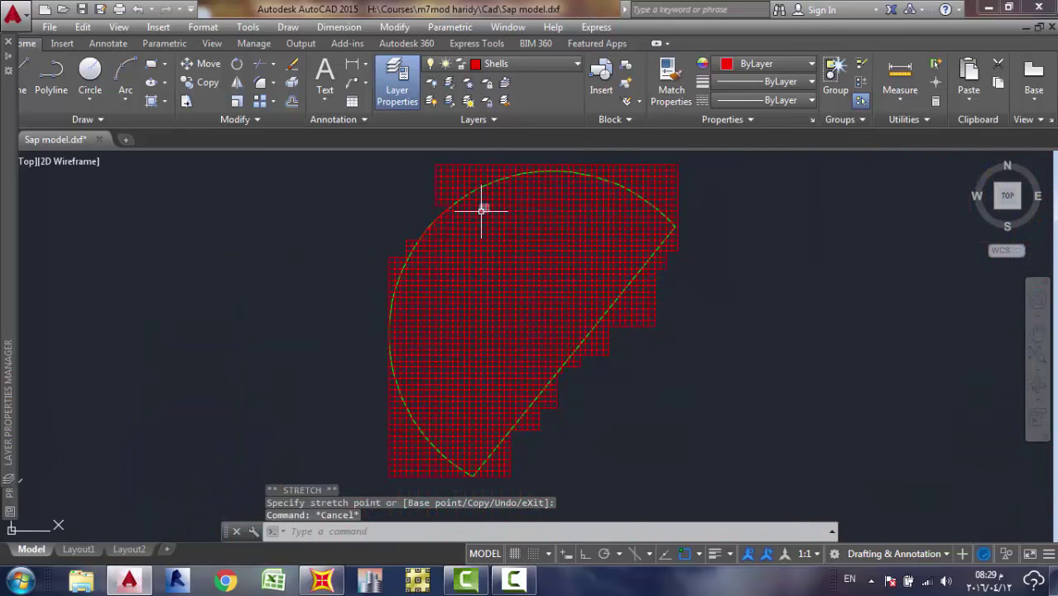
scroll(451, 217, "up", 5)
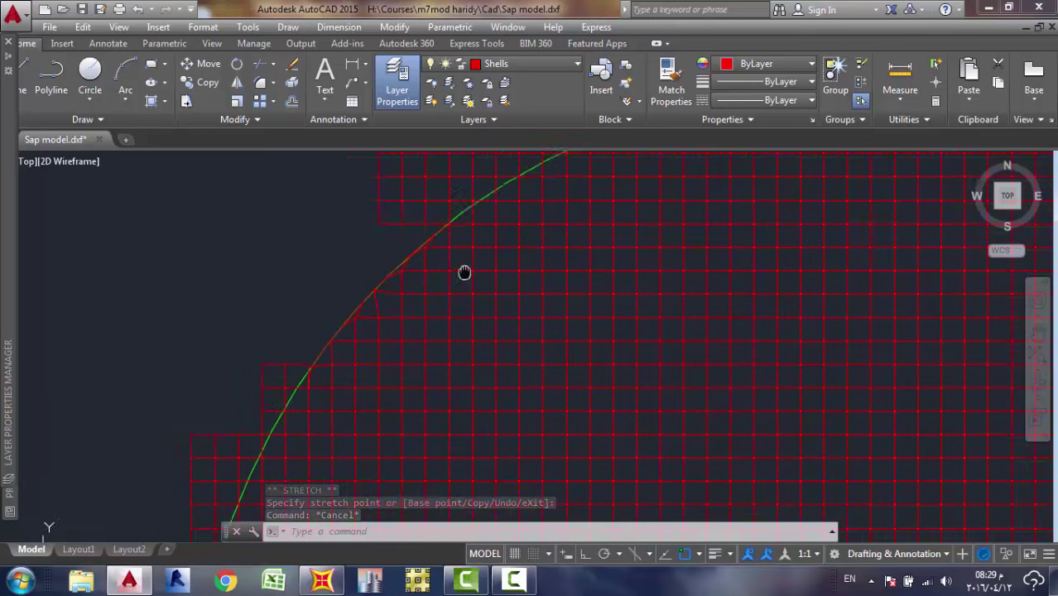
scroll(448, 282, "down", 7)
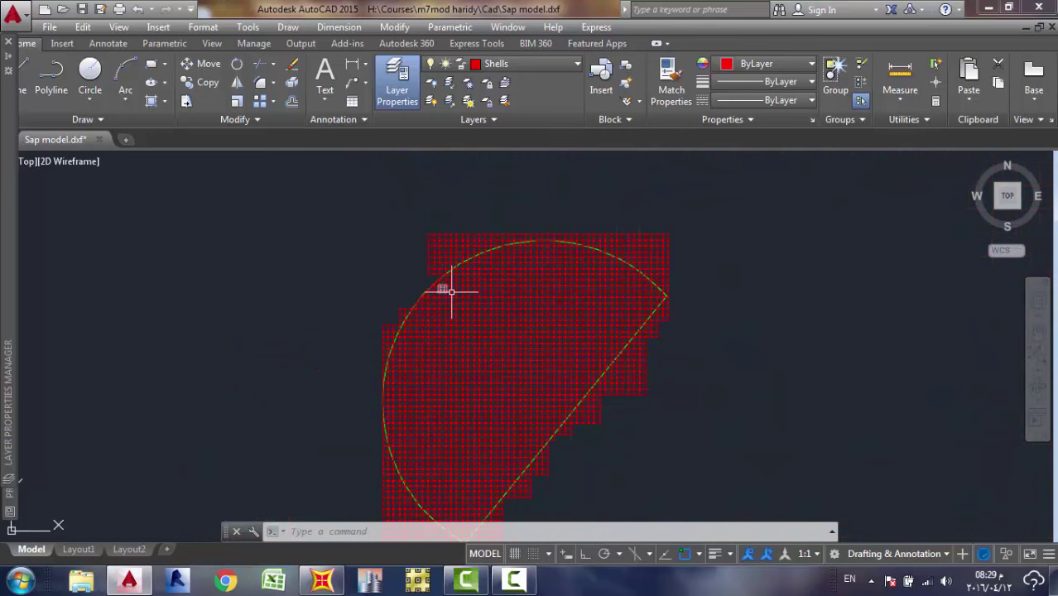
scroll(501, 286, "up", 6)
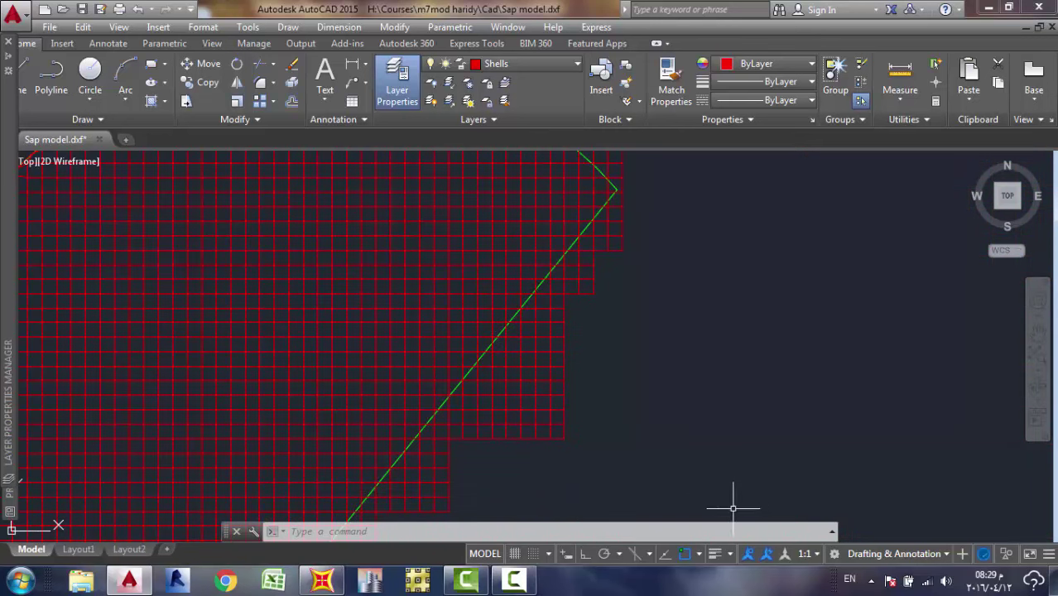
left_click(539, 577)
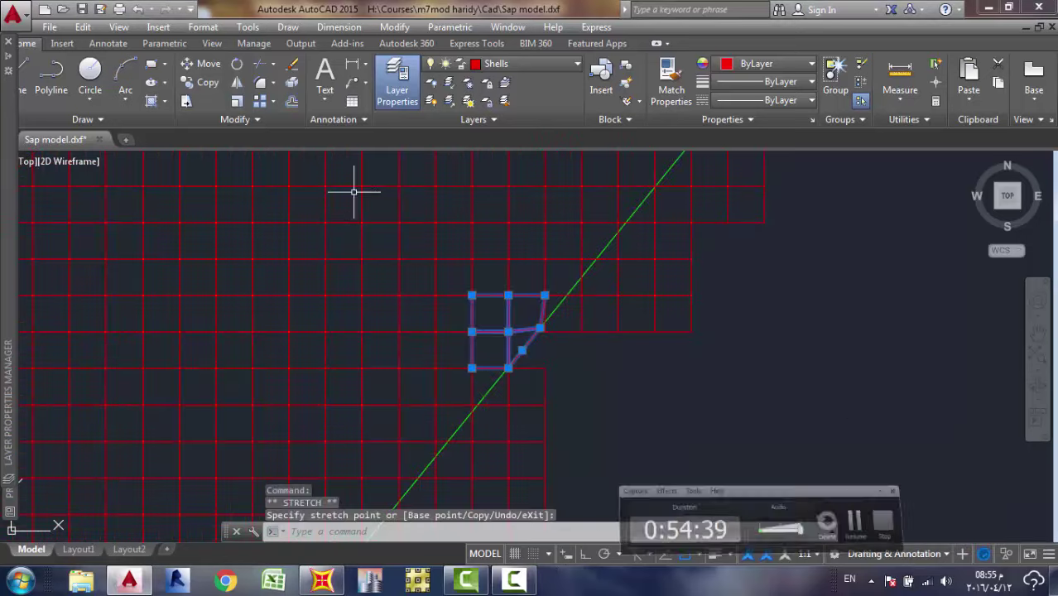
Select the face beside the fitted block and stretch its lower-left node onto the block's fitted corner on the slanted slab edge.
scroll(481, 331, "up", 6)
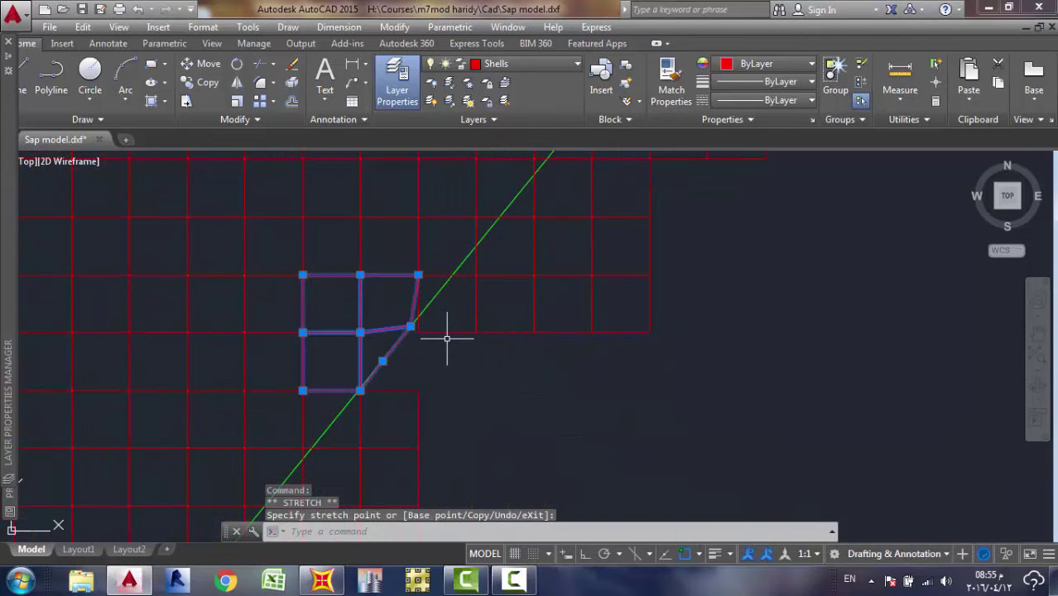
scroll(507, 364, "up", 5)
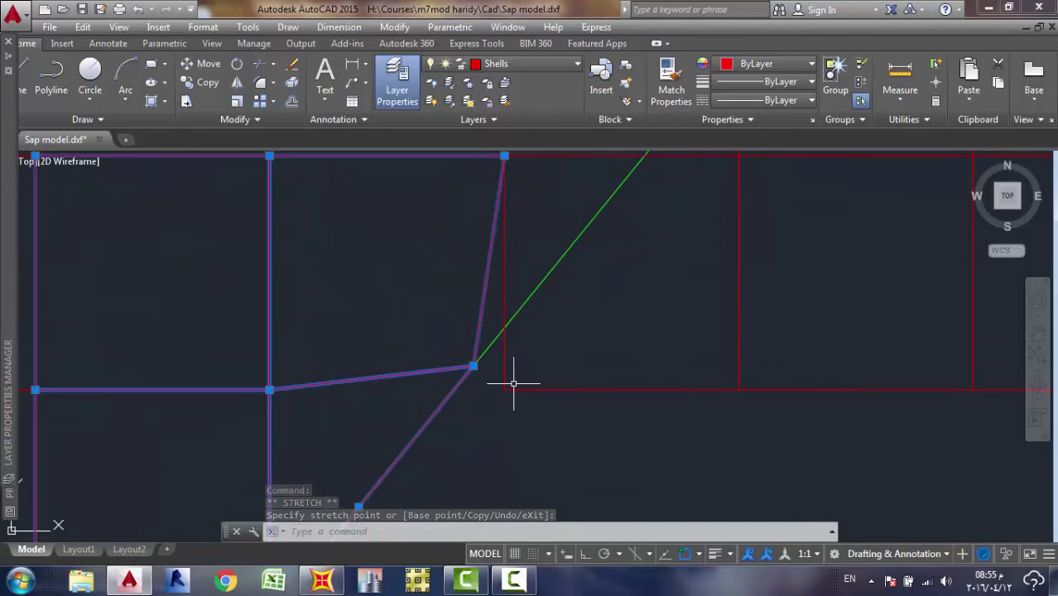
left_click(504, 387)
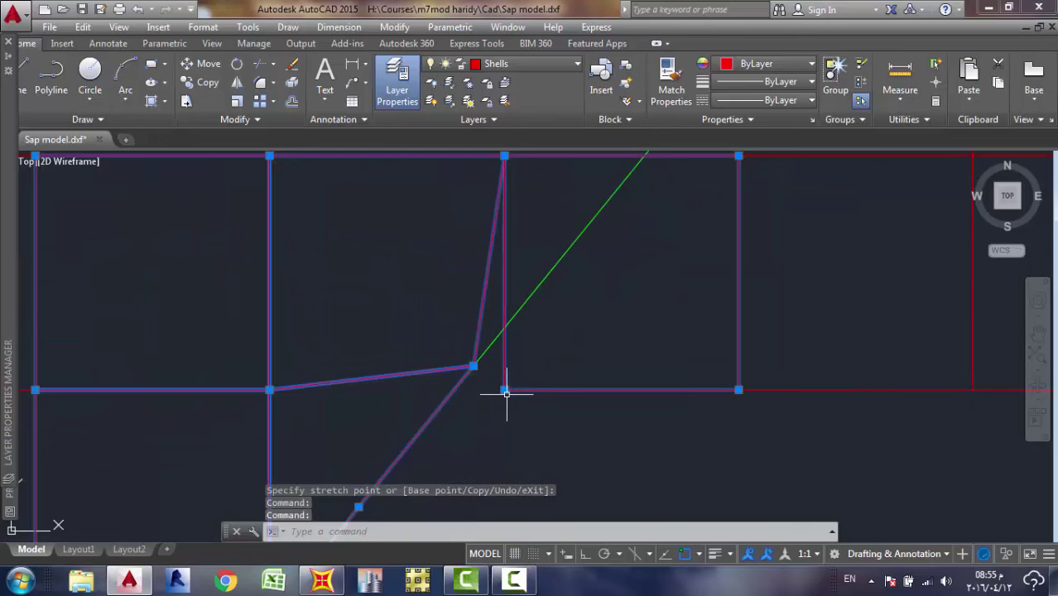
left_click(473, 366)
scroll(473, 366, "down", 8)
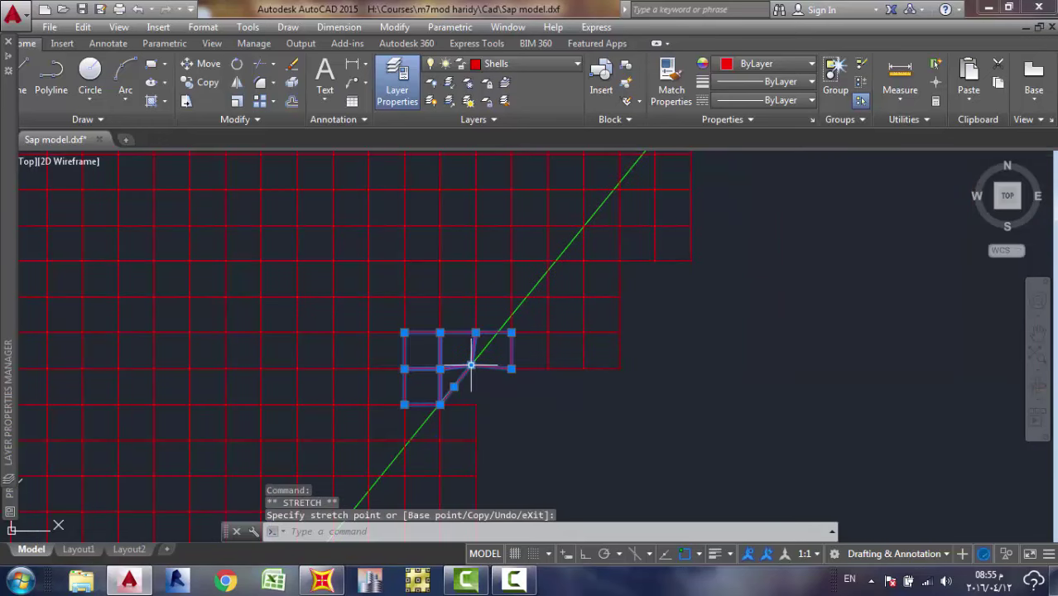
Stretch the same face's lower-right node onto the slanted slab edge, a little above its fitted lower-left node.
scroll(484, 364, "up", 2)
scroll(500, 359, "up", 2)
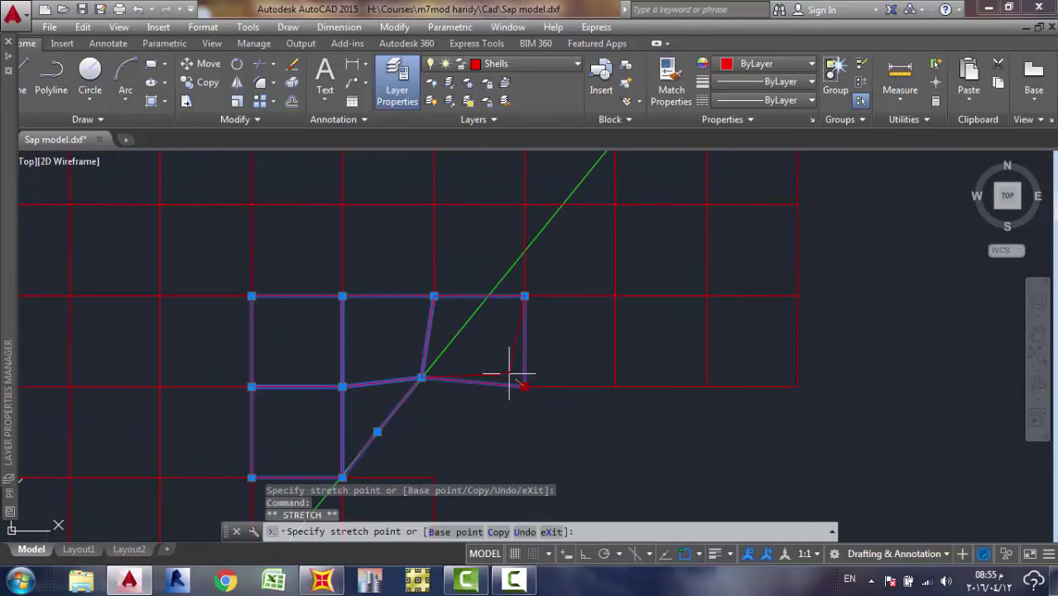
left_click(458, 332)
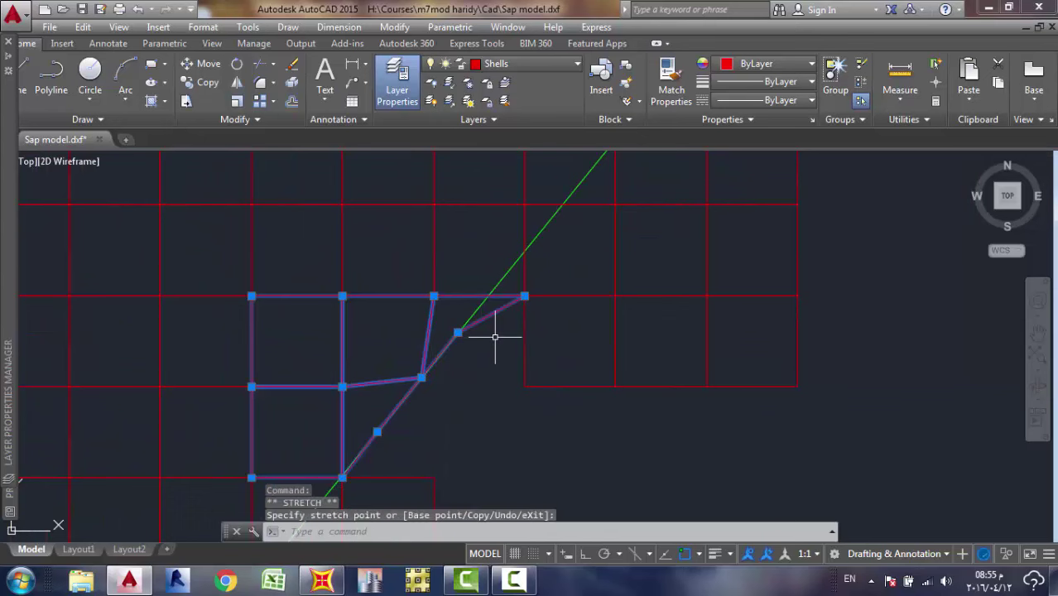
Stretch the same face's upper-right node onto the slanted slab edge.
scroll(522, 293, "up", 5)
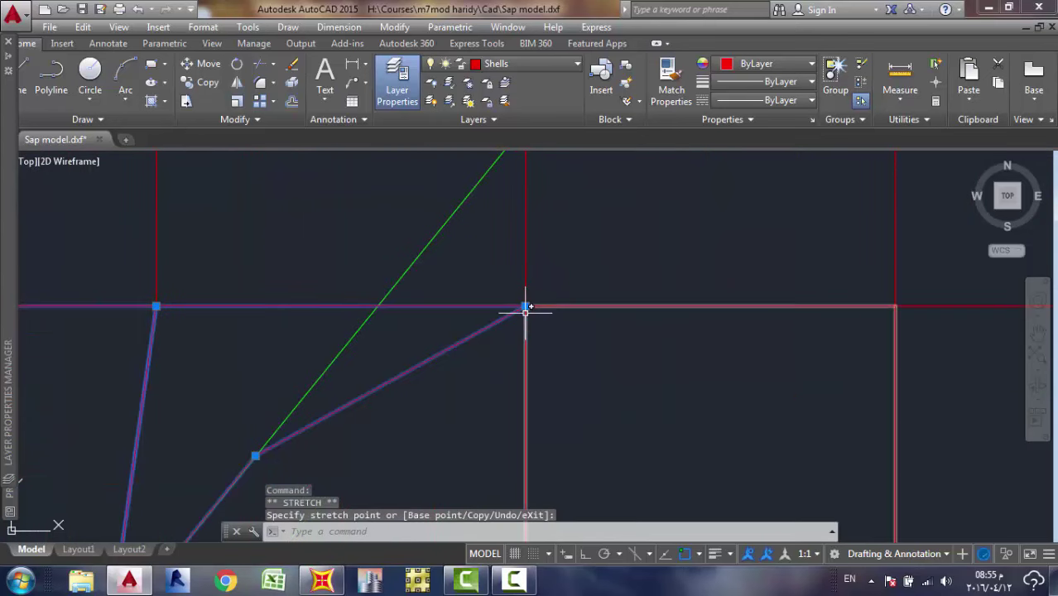
left_click(523, 296)
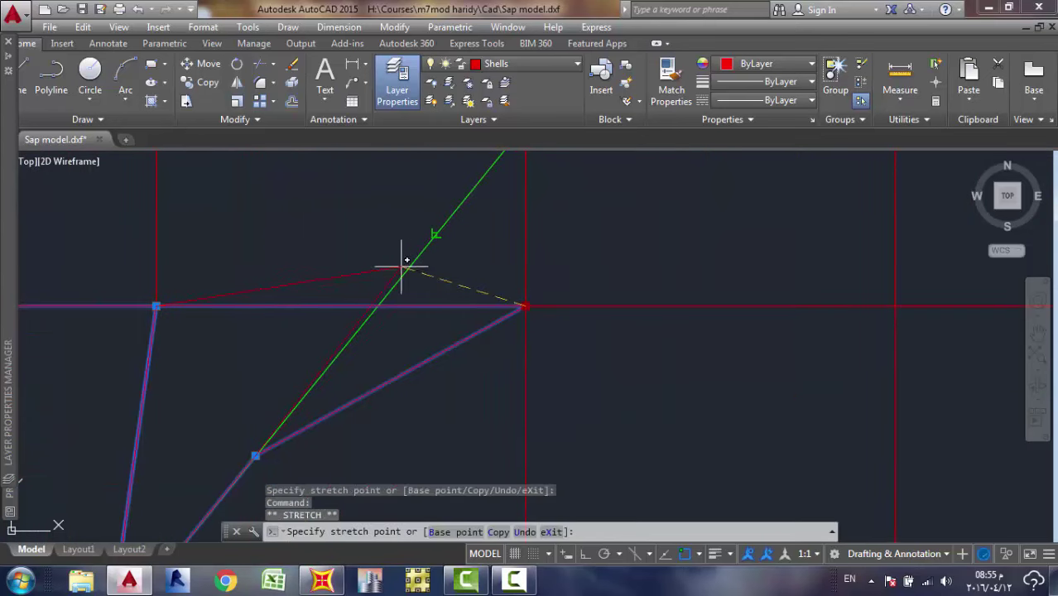
left_click(436, 236)
scroll(458, 281, "down", 5)
scroll(459, 283, "down", 4)
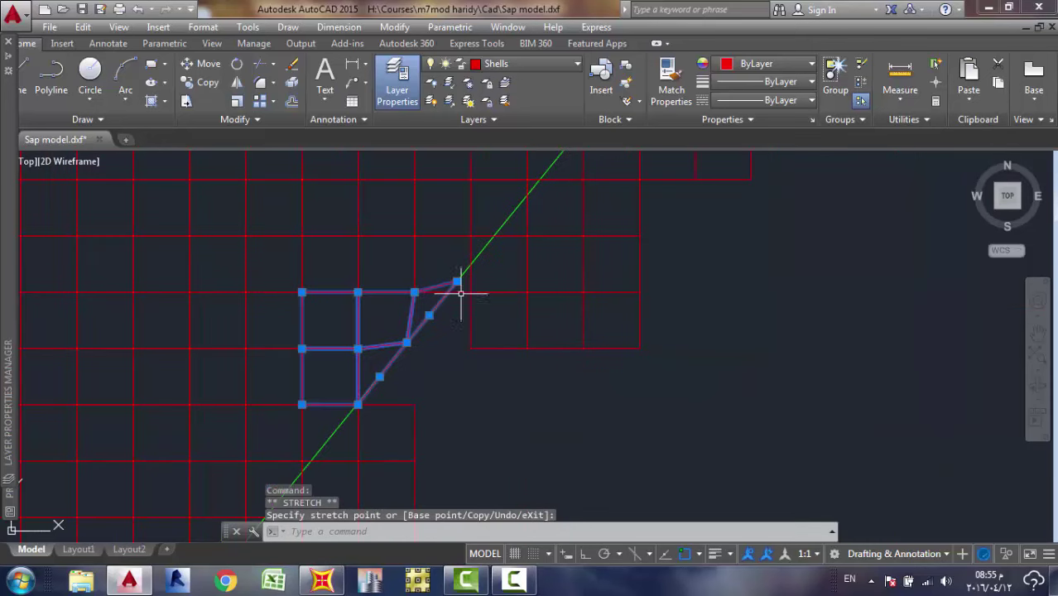
Select the faces diagonally adjacent at the node's original grid position and stretch their shared corner onto the newly fitted edge node.
scroll(461, 284, "up", 5)
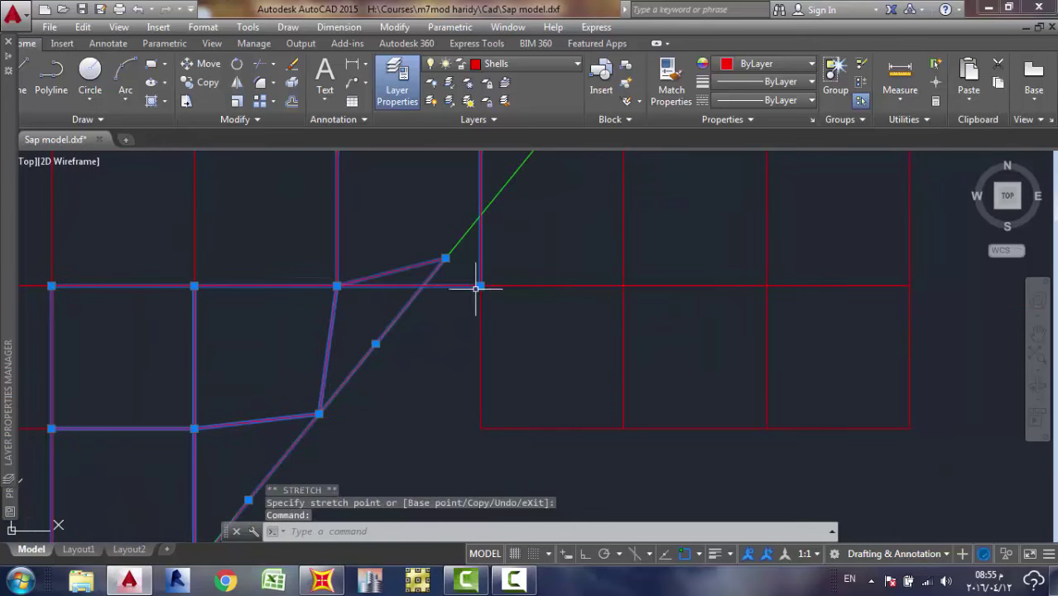
left_click(480, 287)
left_click(480, 286)
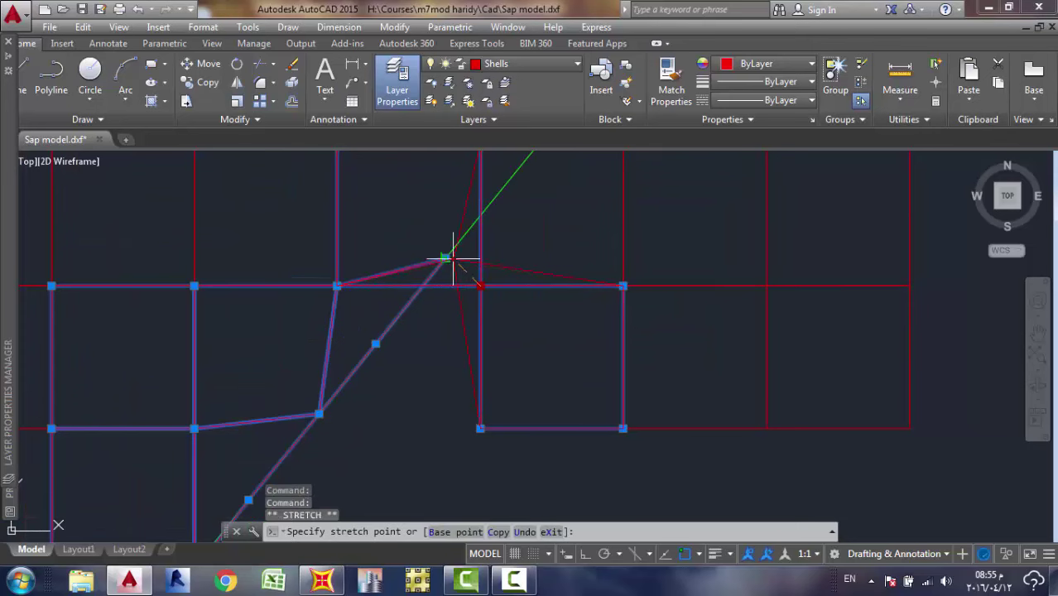
left_click(445, 259)
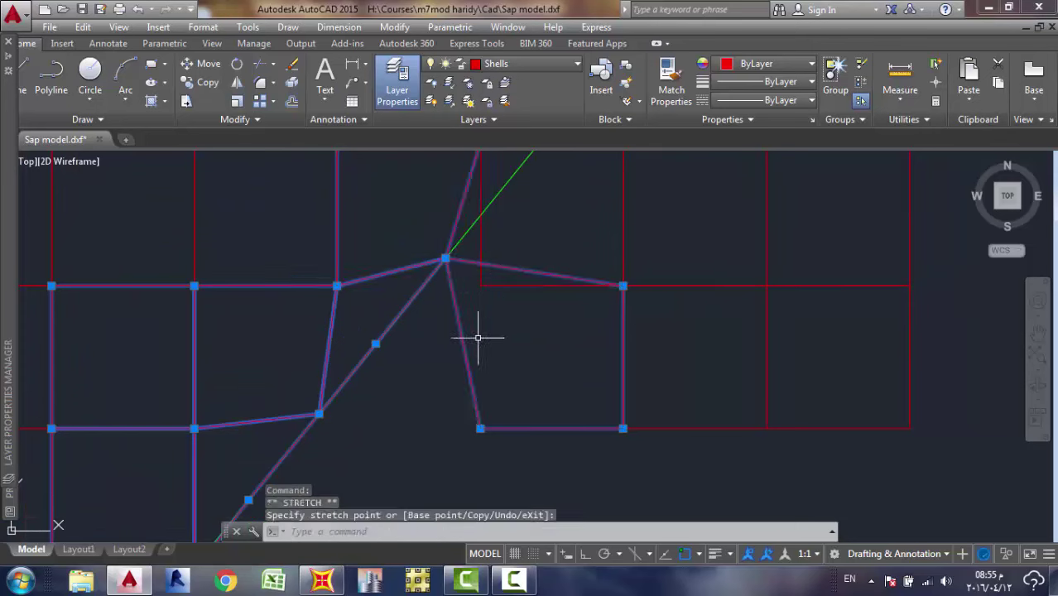
Stretch the matching corner of the remaining face crossing the edge onto the same fitted node and clear the selection.
left_click(487, 287)
left_click(480, 286)
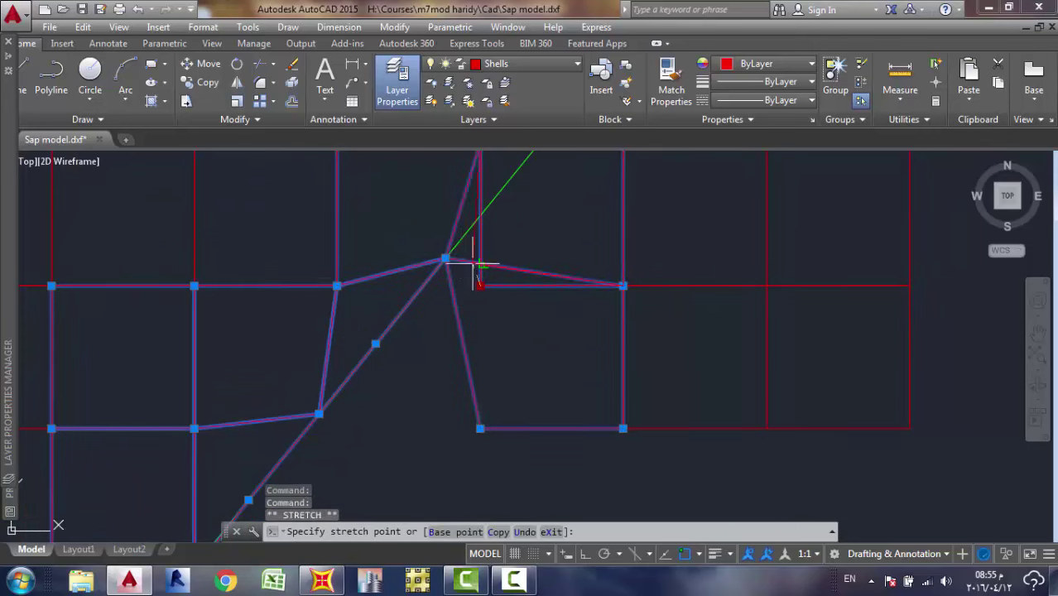
left_click(445, 258)
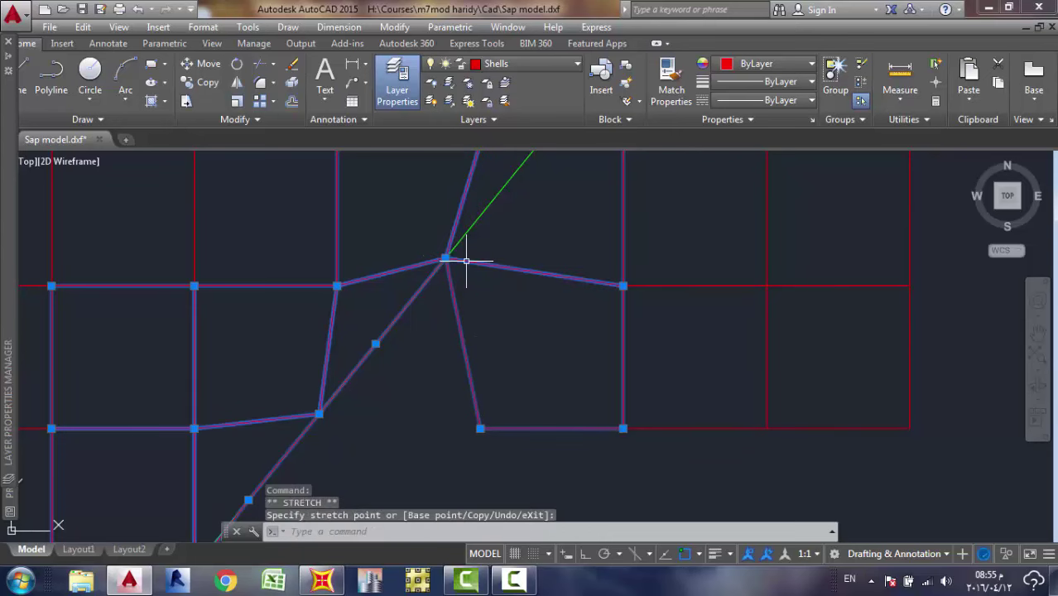
scroll(465, 261, "down", 4)
scroll(467, 309, "up", 4)
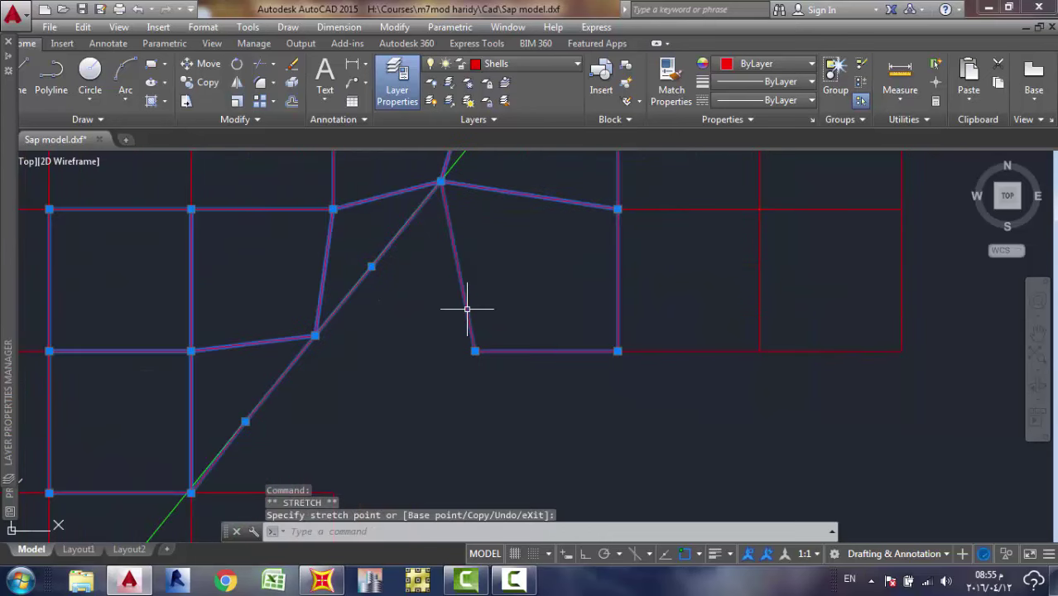
left_click(543, 288)
scroll(538, 279, "down", 5)
scroll(542, 281, "up", 2)
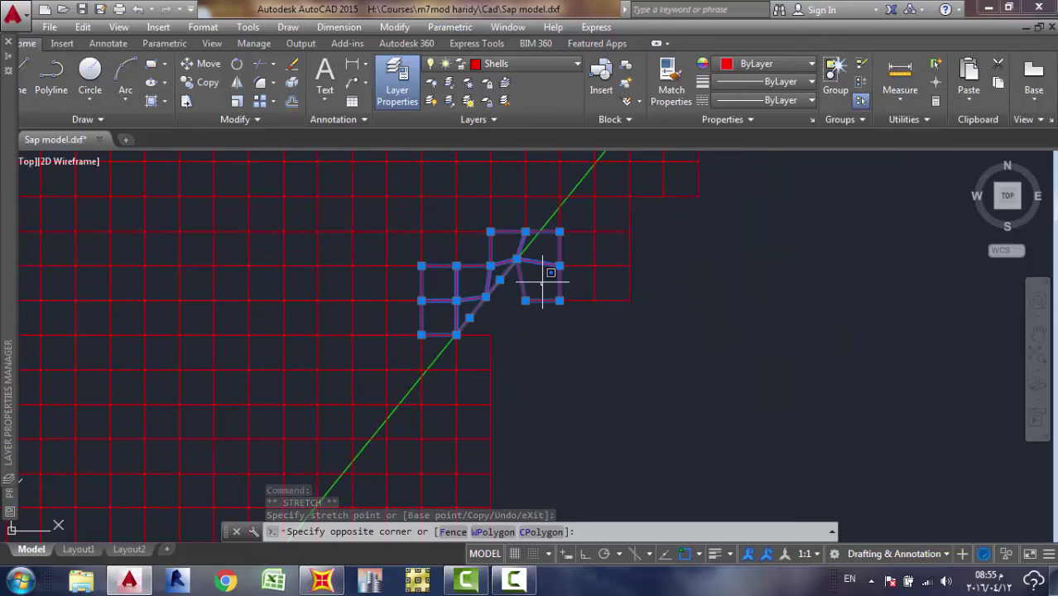
key("Escape")
key("Escape")
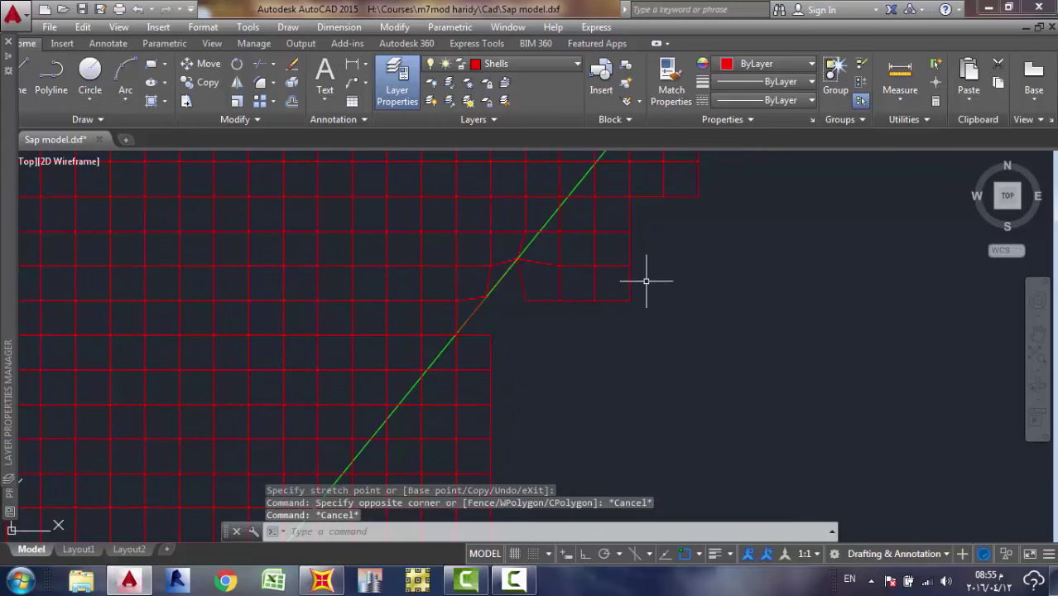
Delete the three leftover faces in the lowest row outside the slanted slab edge, beside the fitted nodes.
left_click(646, 281)
left_click(548, 299)
key("Delete")
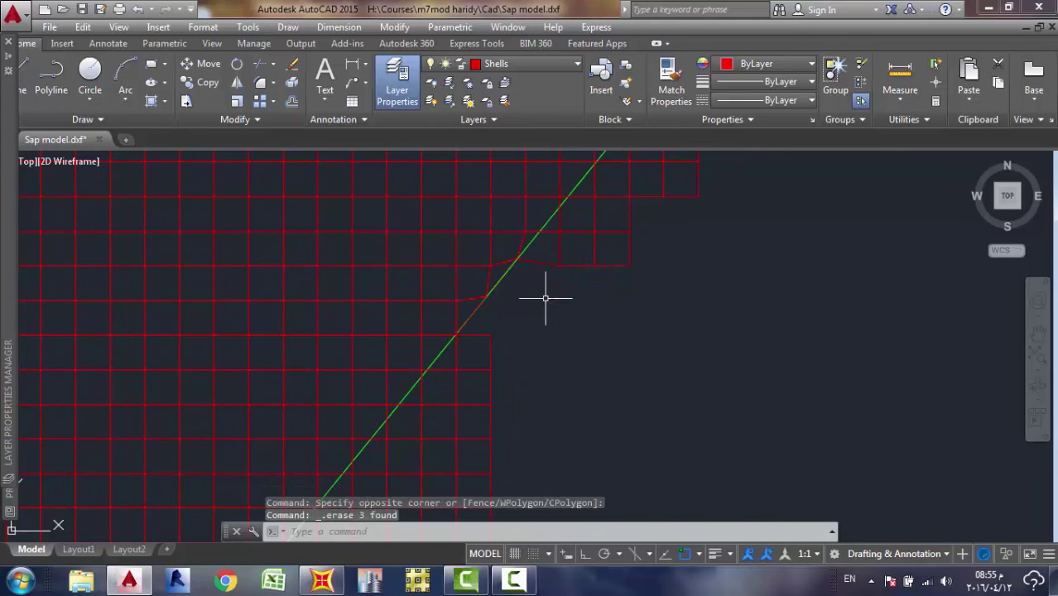
Delete the next row's three faces outside the slab edge, including the distorted one touching the fitted node.
scroll(570, 340, "up", 3)
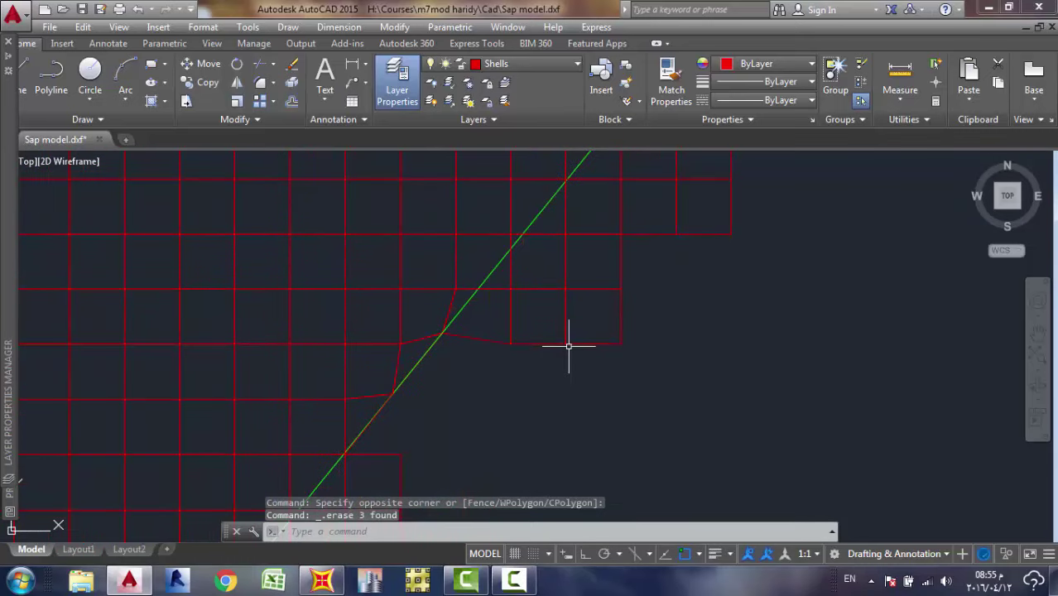
left_click(649, 289)
left_click(524, 341)
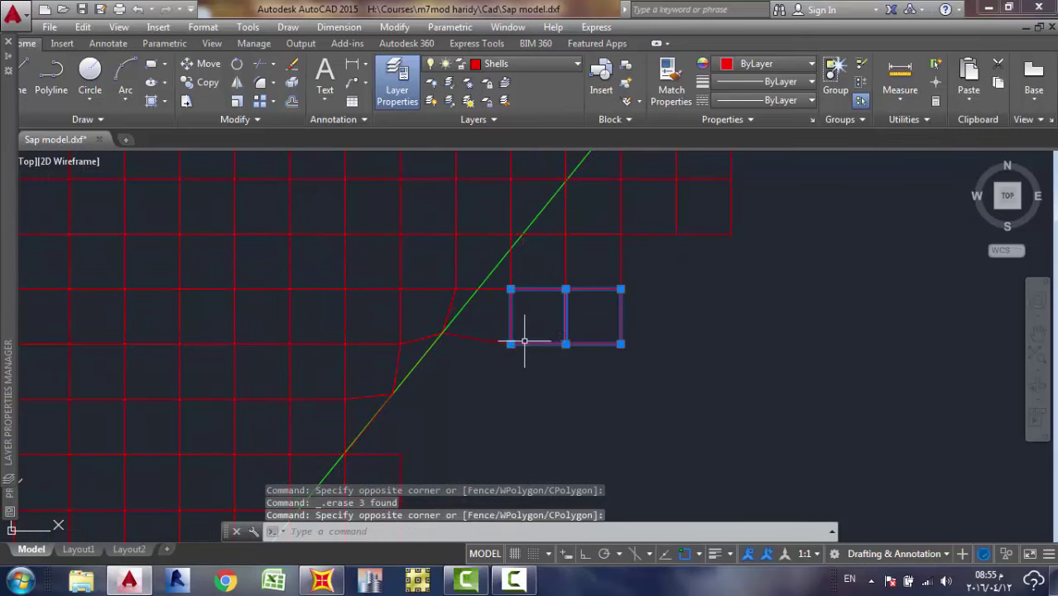
left_click(490, 342)
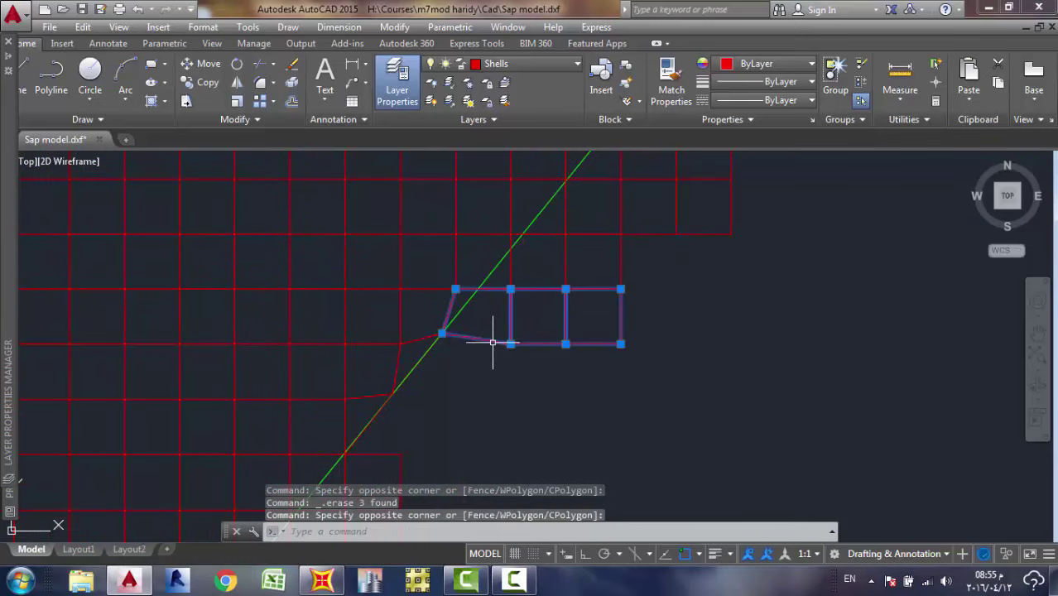
key("Delete")
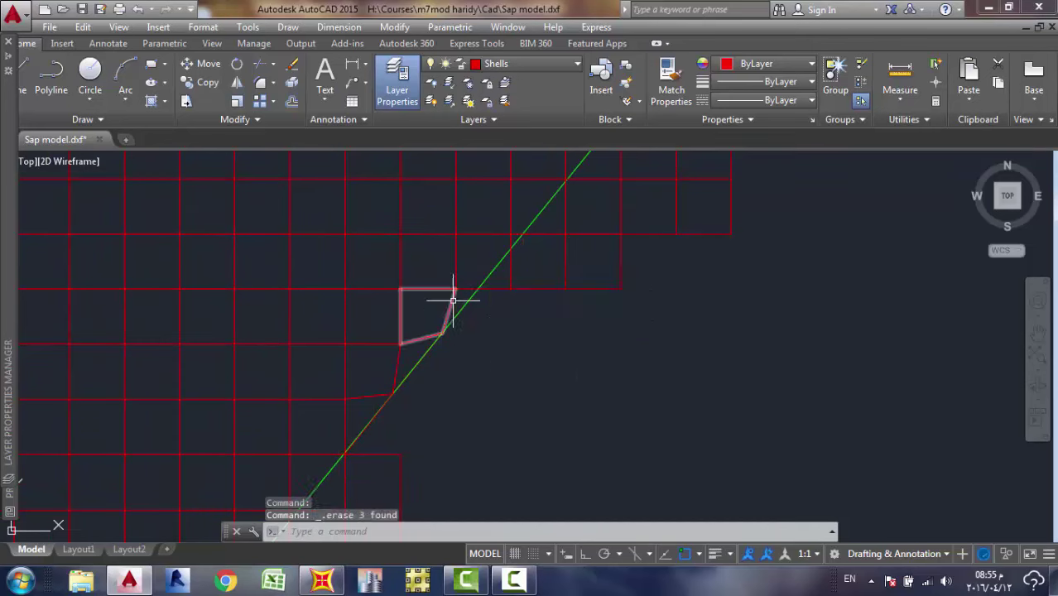
Select the three faces meeting just above the last fitted node and stretch their shared node onto the slanted slab edge.
left_click(432, 255)
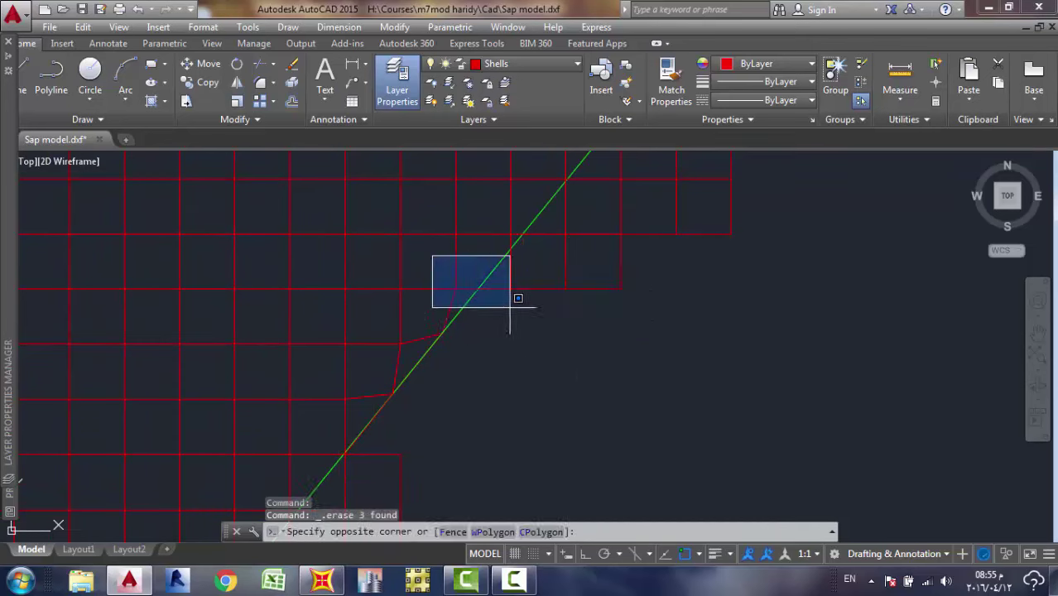
left_click(439, 265)
scroll(460, 266, "up", 3)
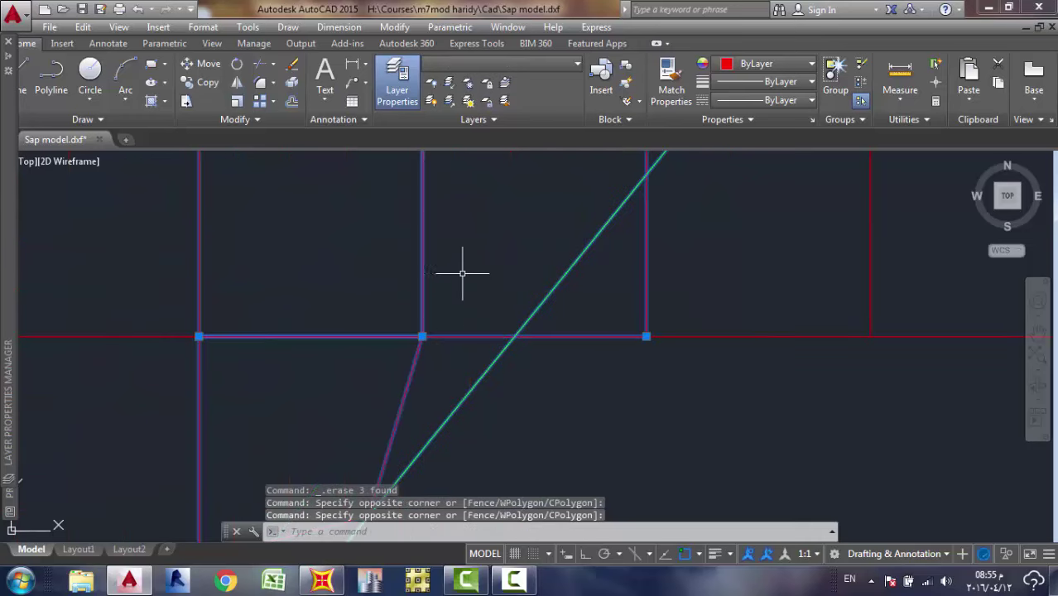
middle_click_drag(460, 314, 465, 228)
scroll(452, 242, "up", 2)
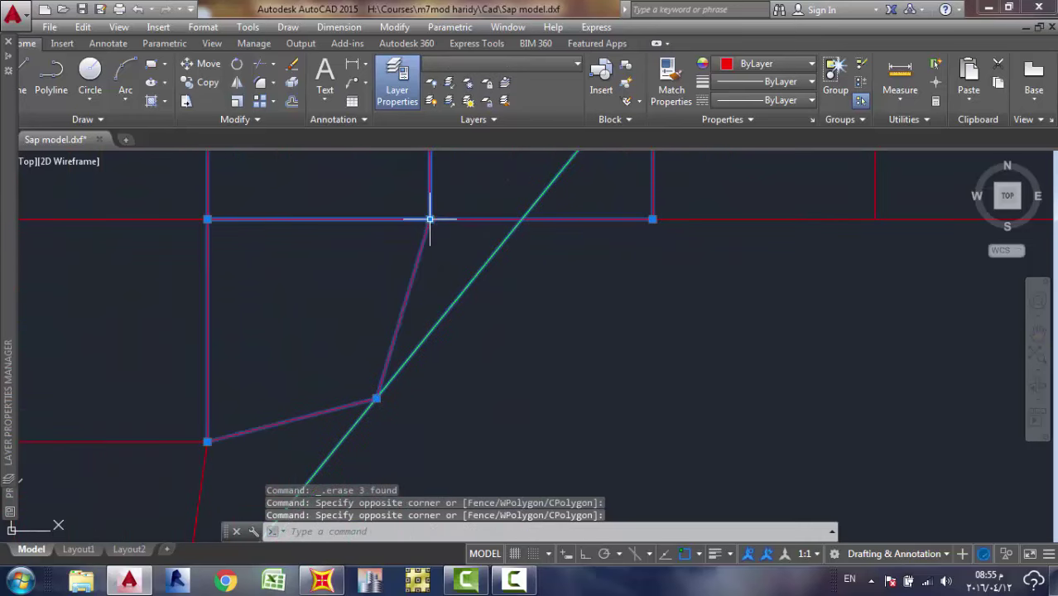
left_click(429, 220)
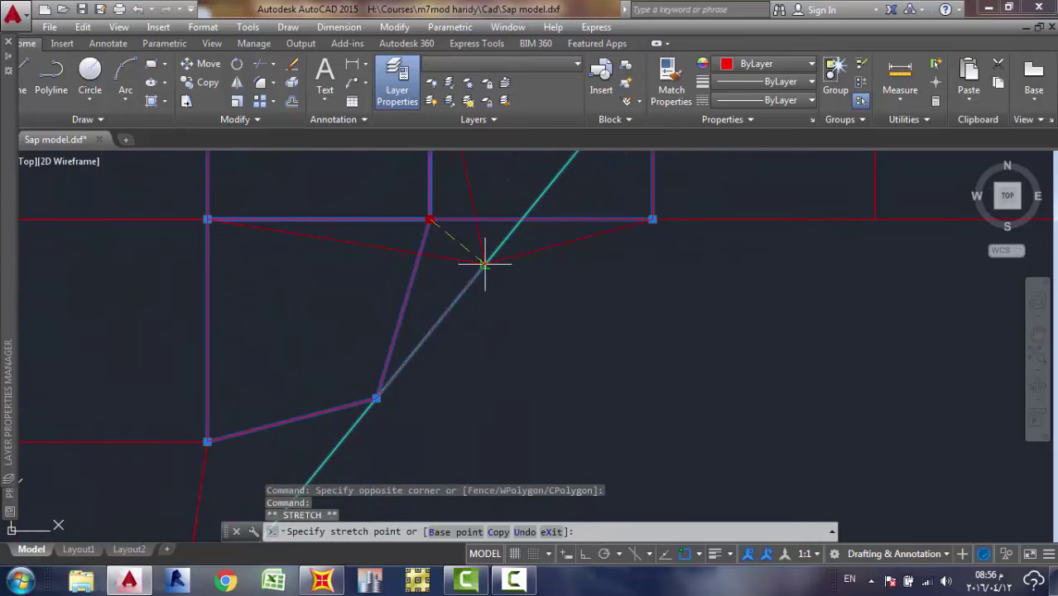
left_click(484, 263)
scroll(514, 248, "down", 5)
scroll(534, 291, "up", 3)
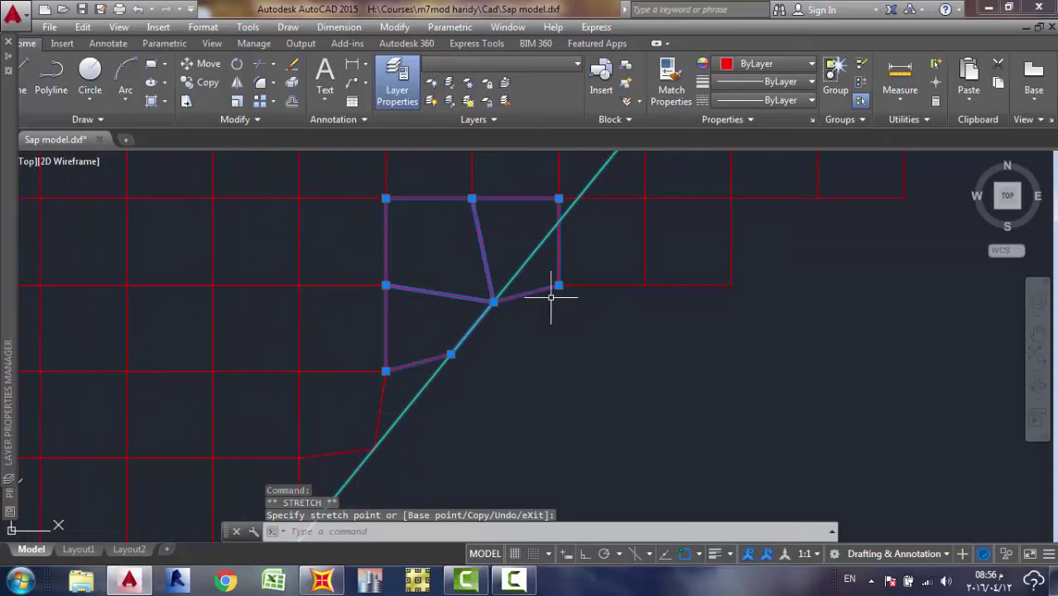
Stretch the lower-right node of the face crossing the edge onto the slab edge and clear the selection.
left_click(558, 286)
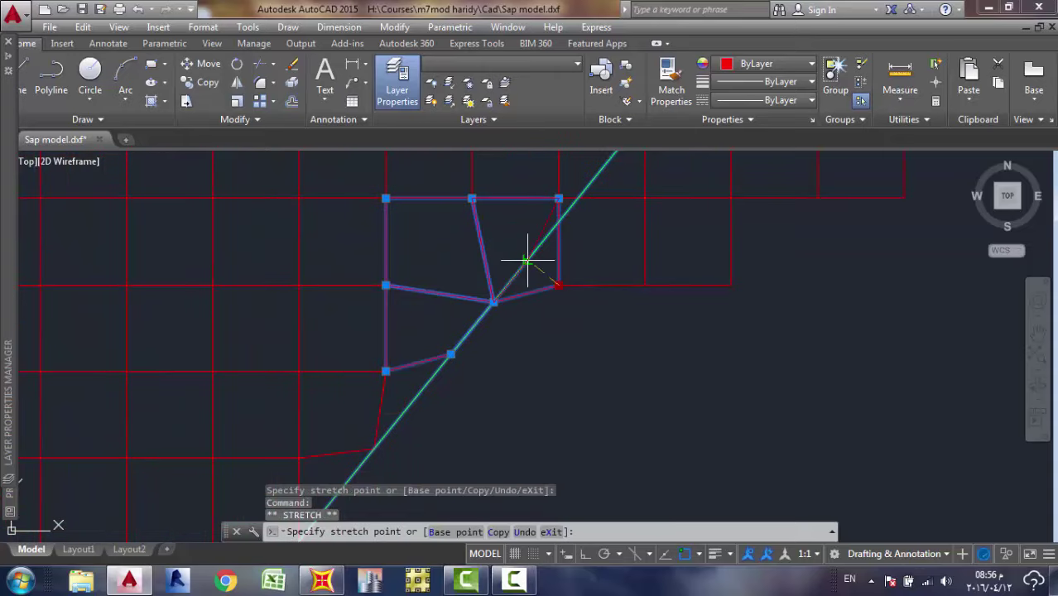
left_click(527, 262)
scroll(555, 267, "up", 4)
scroll(695, 290, "down", 6)
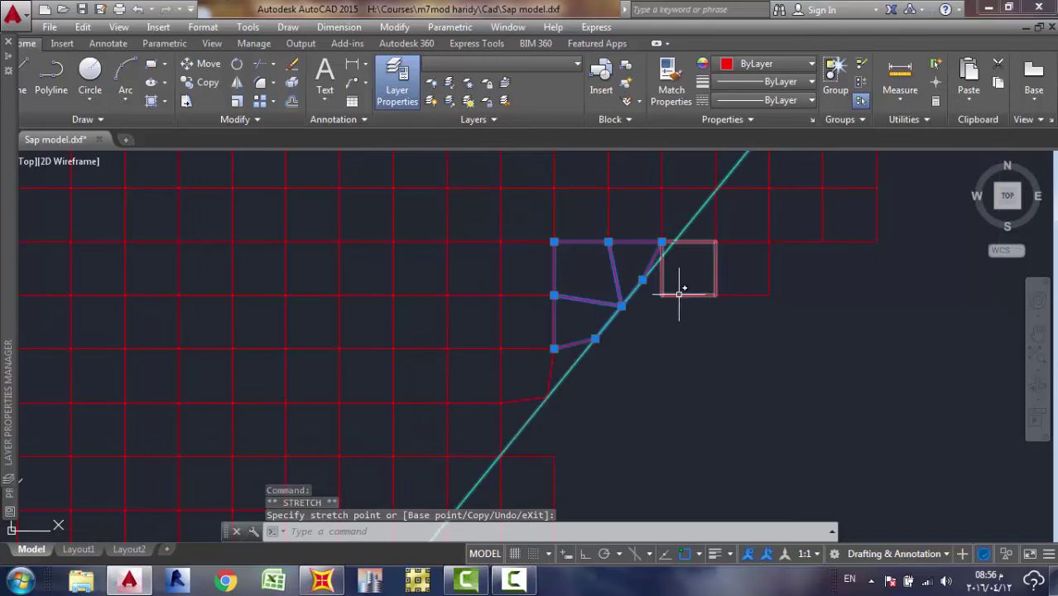
key("Escape")
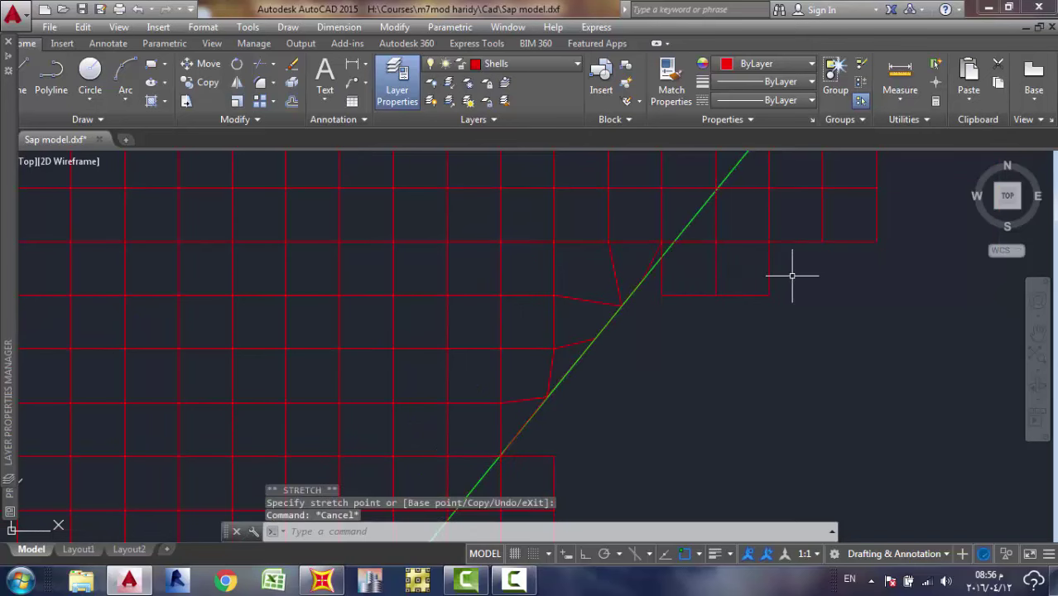
Delete the two leftover faces outside the slab edge in the row just fitted.
left_click(751, 279)
left_click(785, 277)
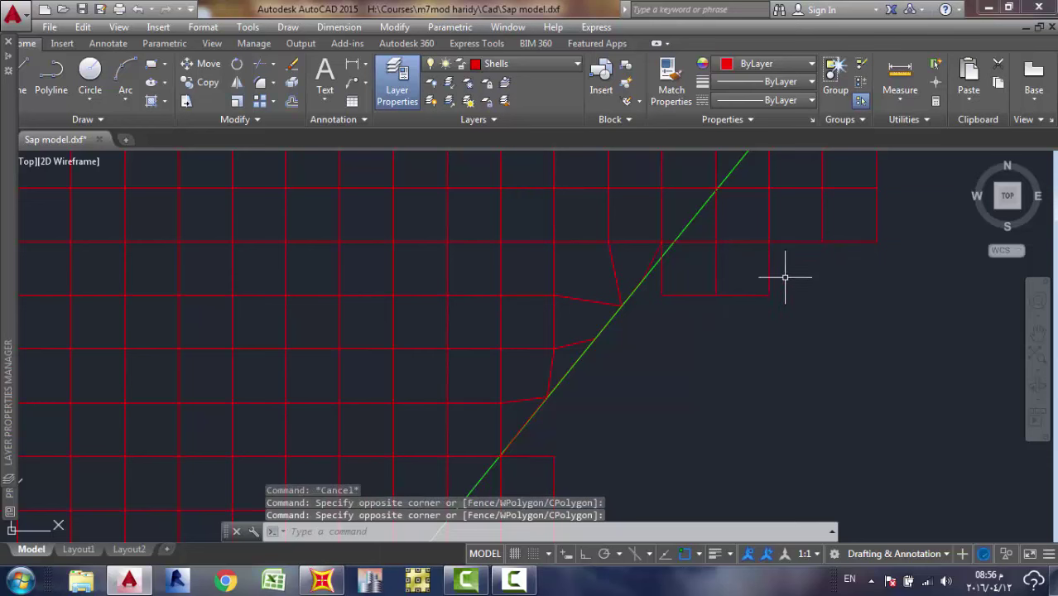
left_click(817, 247)
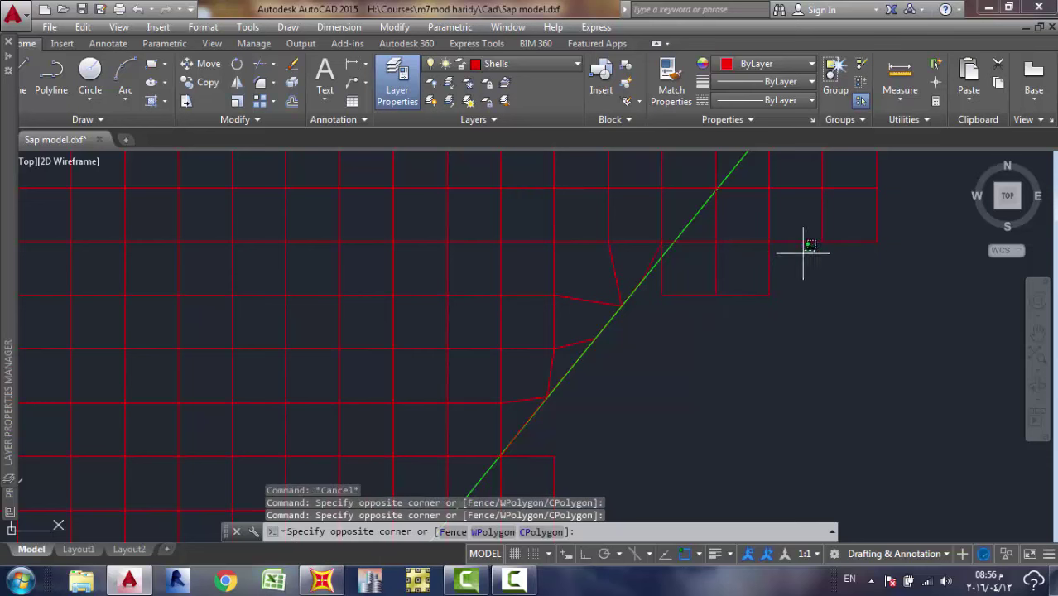
left_click(708, 307)
key("Delete")
scroll(726, 294, "down", 3)
scroll(663, 260, "up", 2)
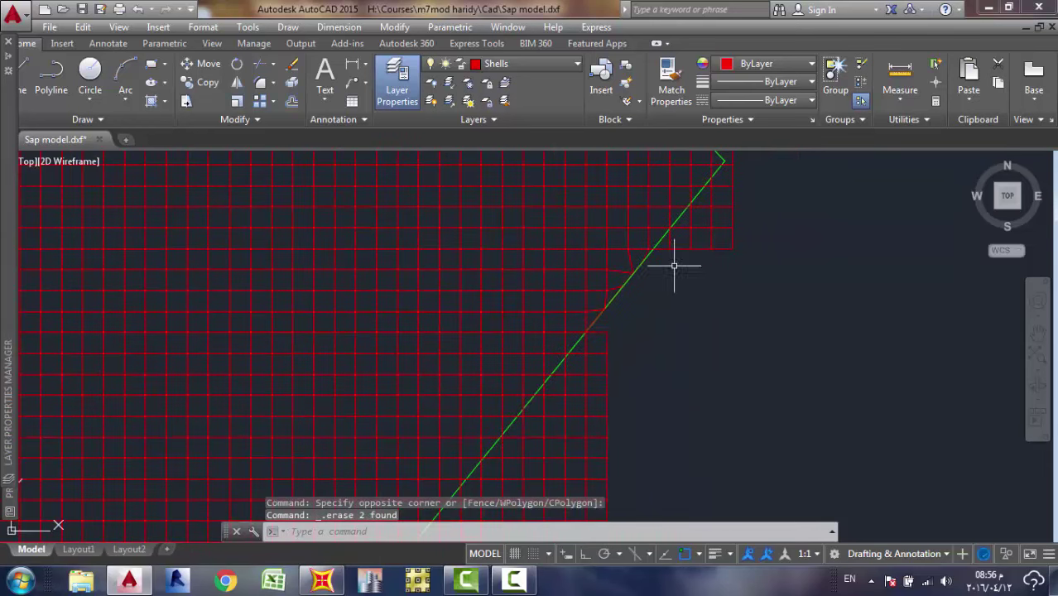
Select the three faces meeting just above the last fitted node and stretch their shared node onto the slanted slab edge.
scroll(647, 256, "up", 4)
left_click(614, 225)
left_click(620, 218)
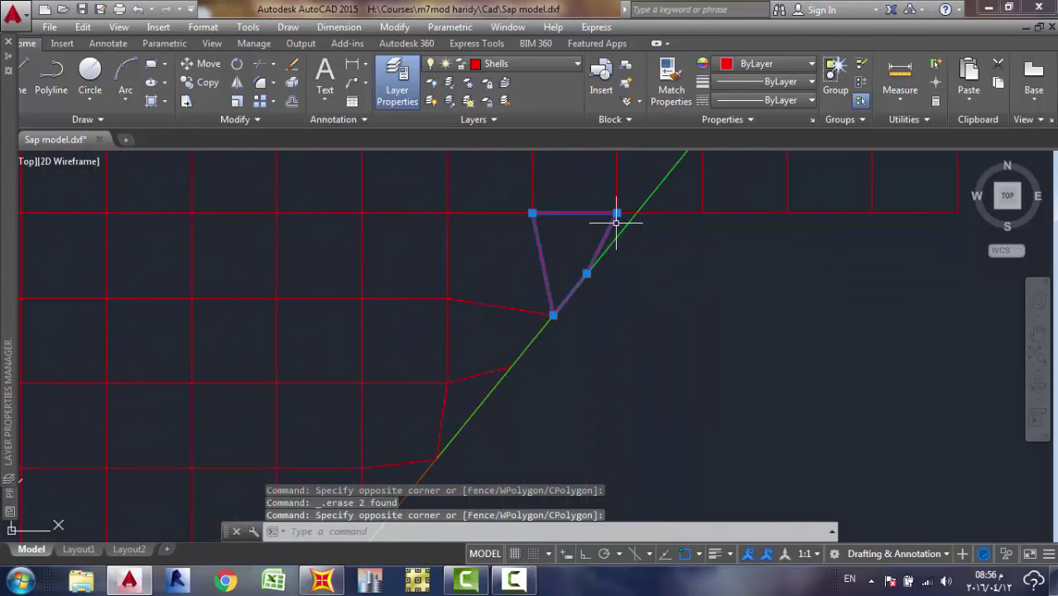
left_click(626, 213)
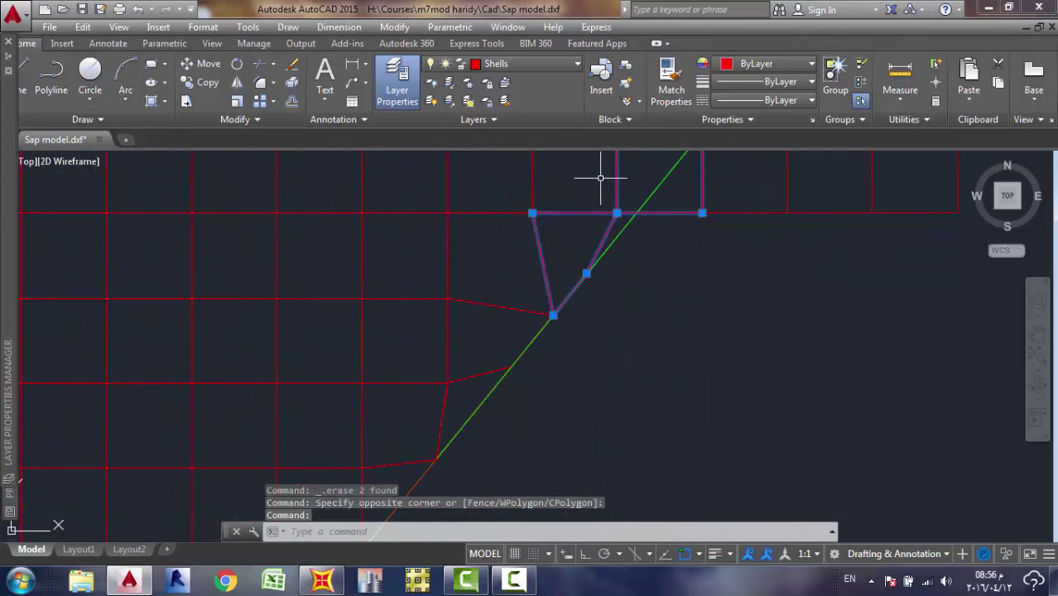
mouse_move(600, 177)
middle_mouse_down()
mouse_move(601, 265)
mouse_move(549, 269)
middle_mouse_up()
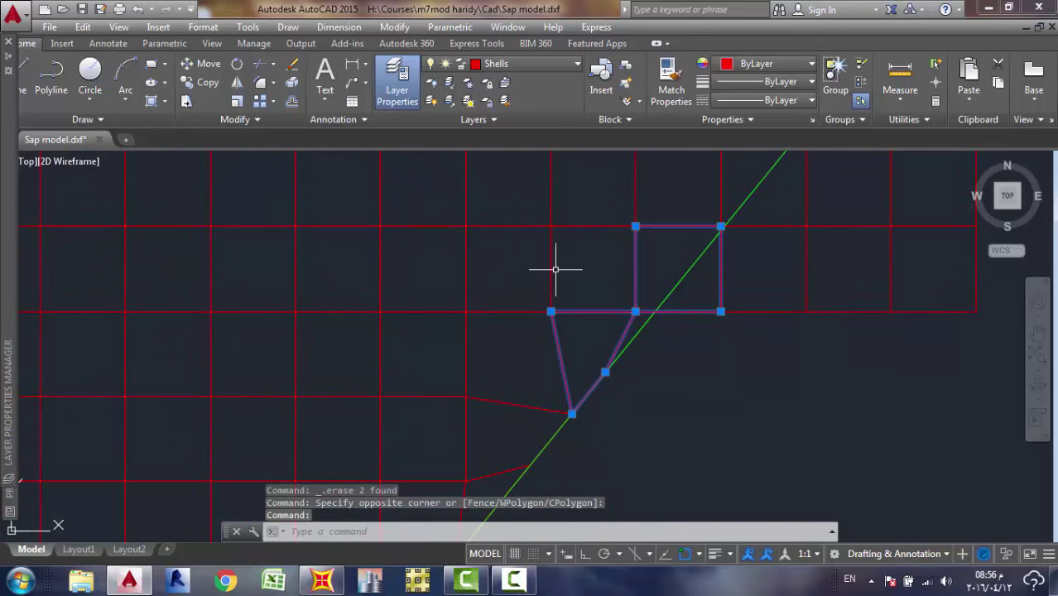
left_click(552, 266)
scroll(634, 298, "up", 4)
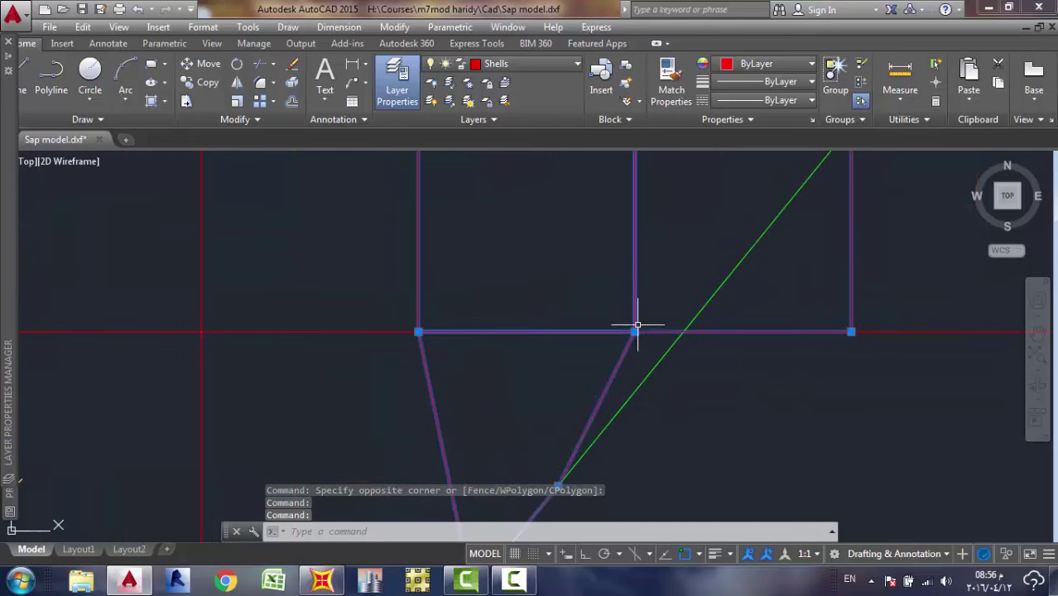
left_click(634, 332)
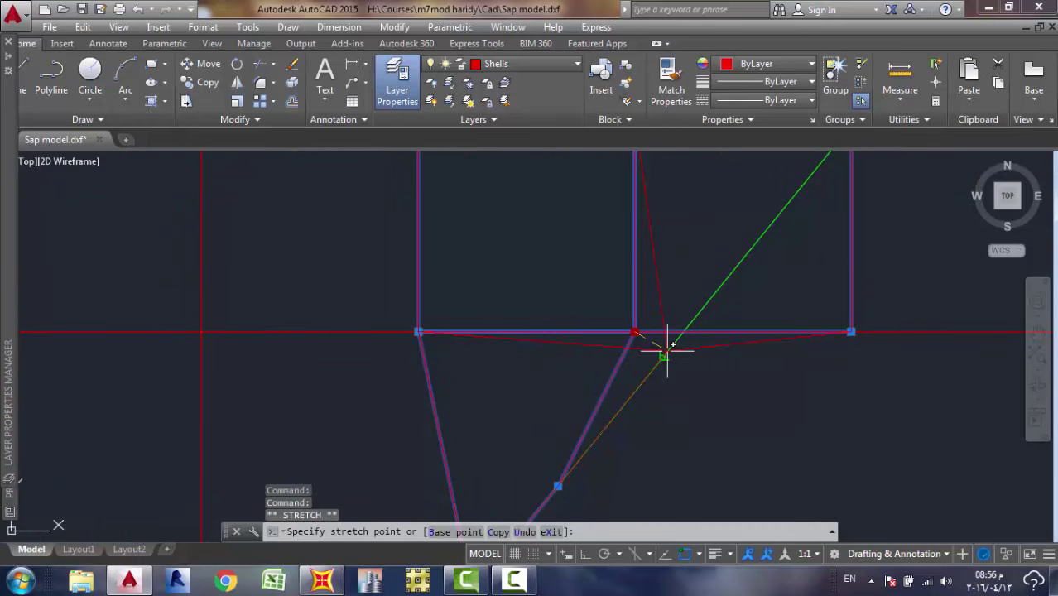
left_click(664, 354)
scroll(750, 338, "down", 4)
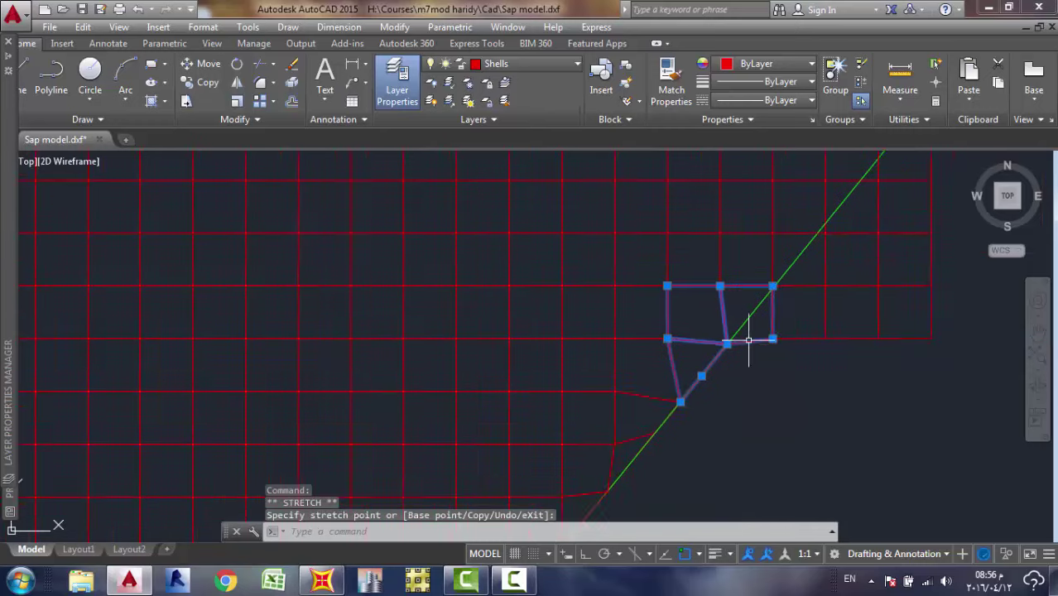
Stretch the lower-right node of the right-hand selected face onto the slab edge and clear the selection.
left_click(785, 336)
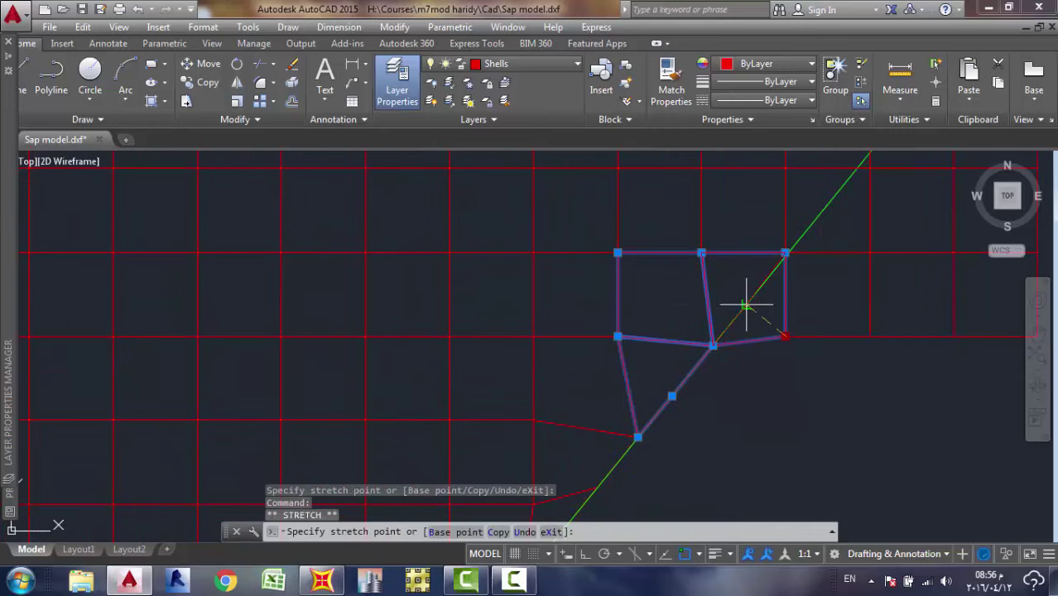
left_click(746, 305)
scroll(746, 306, "down", 4)
scroll(885, 305, "up", 3)
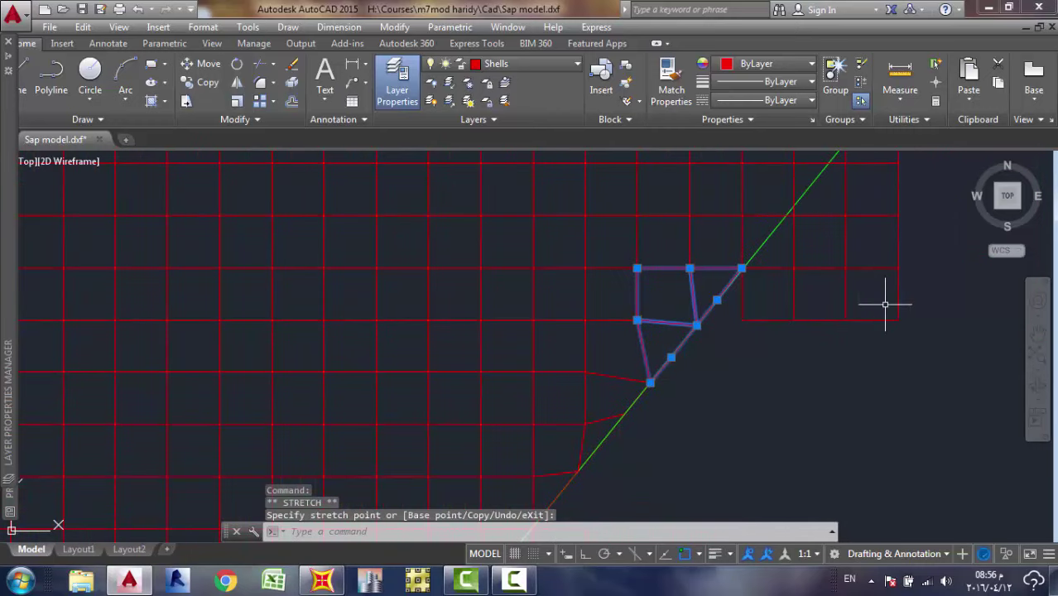
key("Escape")
Delete the three leftover faces outside the slab edge in the lowest row of the upper mesh block.
left_click(930, 300)
left_click(750, 335)
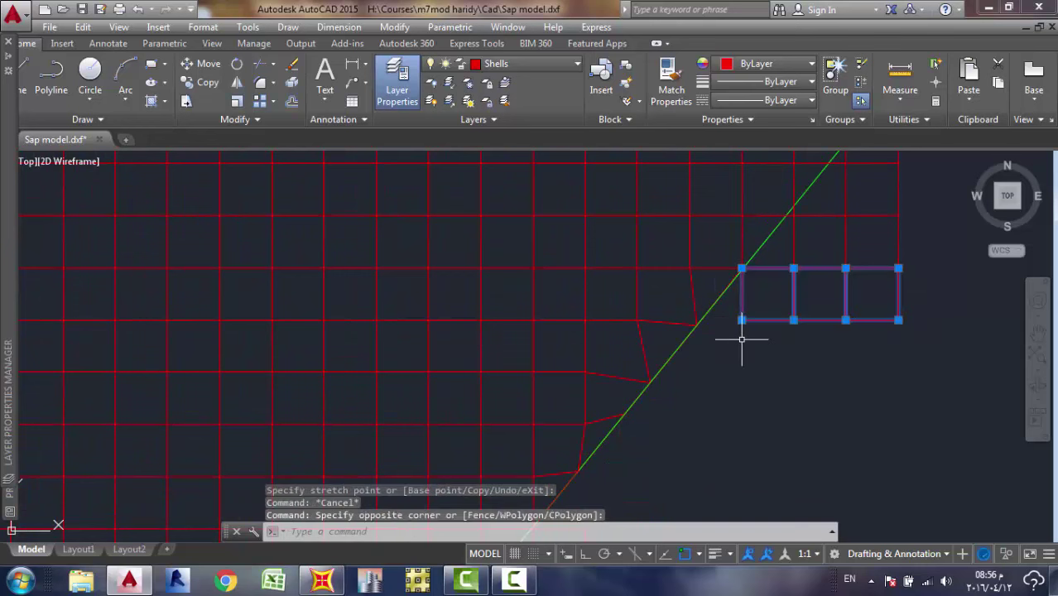
key("Delete")
Delete the faces outside the slanted edge below the slab's corner: three in the outermost column and two in the next one.
scroll(839, 290, "down", 5)
scroll(833, 313, "up", 3)
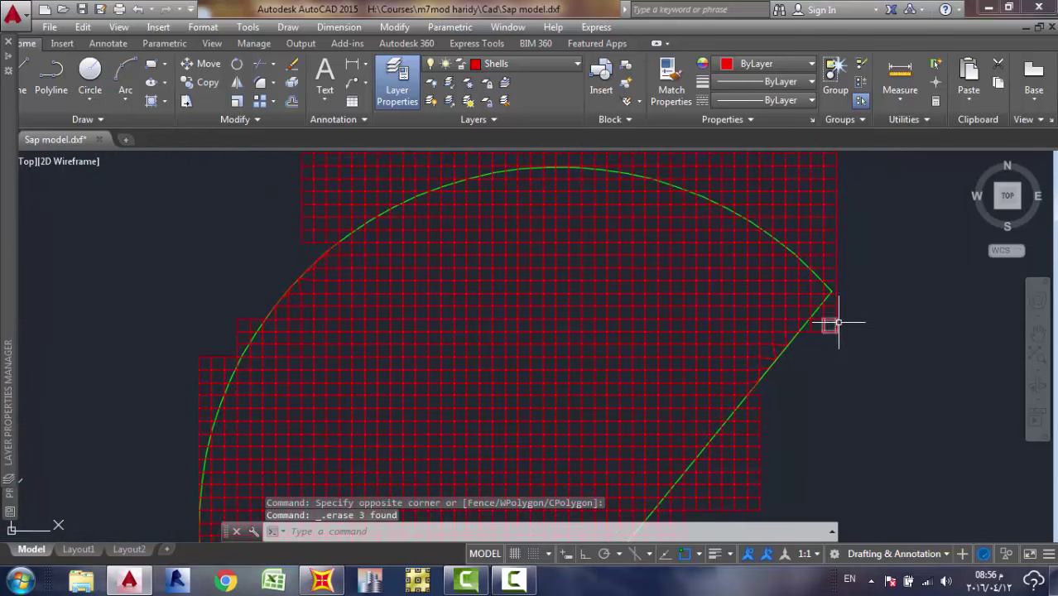
left_click(829, 286)
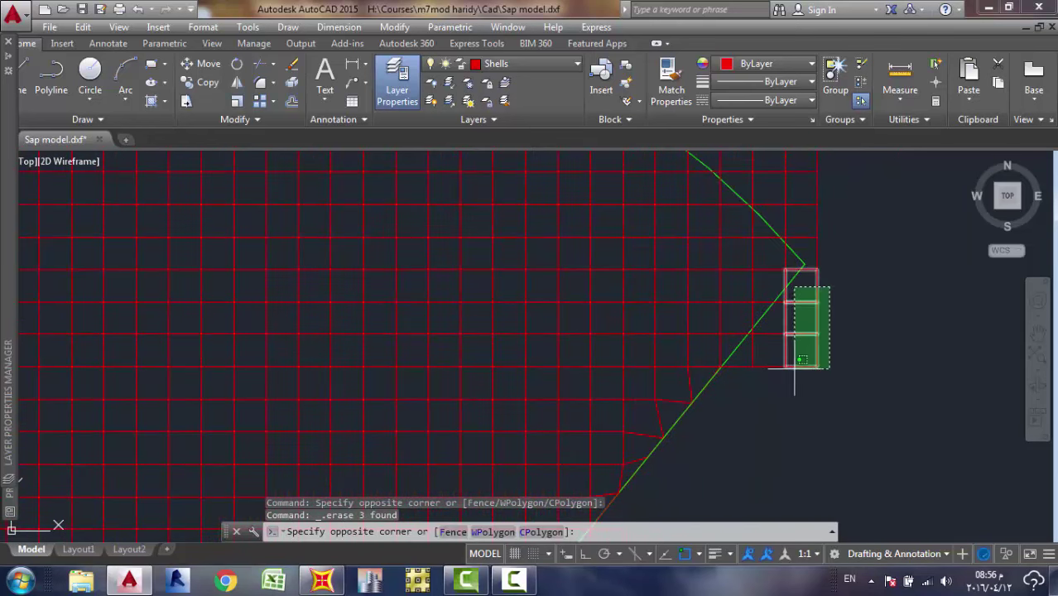
left_click(793, 356)
key("Delete")
left_click(802, 302)
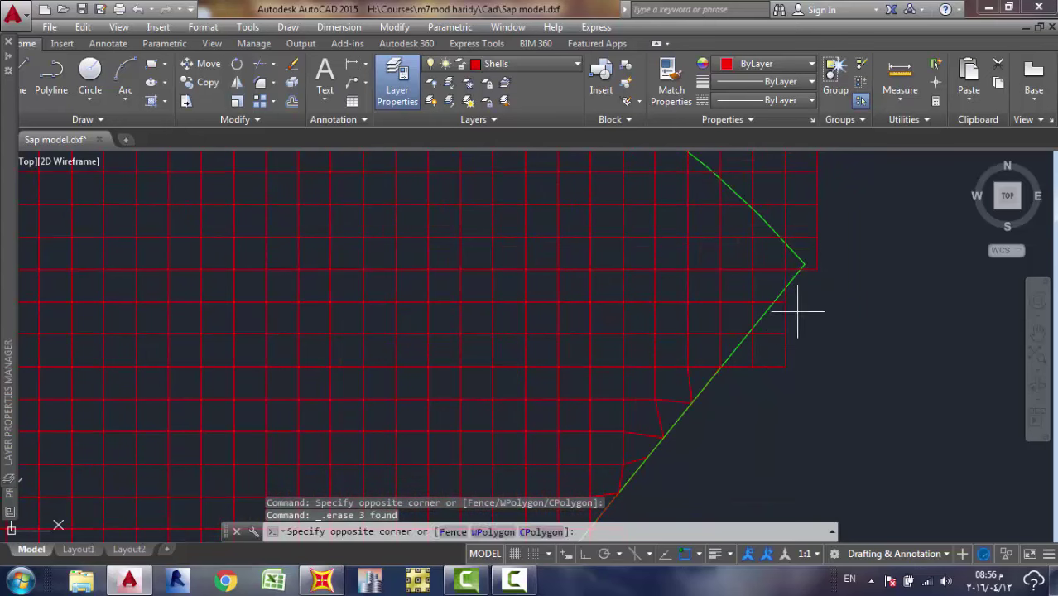
left_click(766, 374)
key("Delete")
left_click(770, 354)
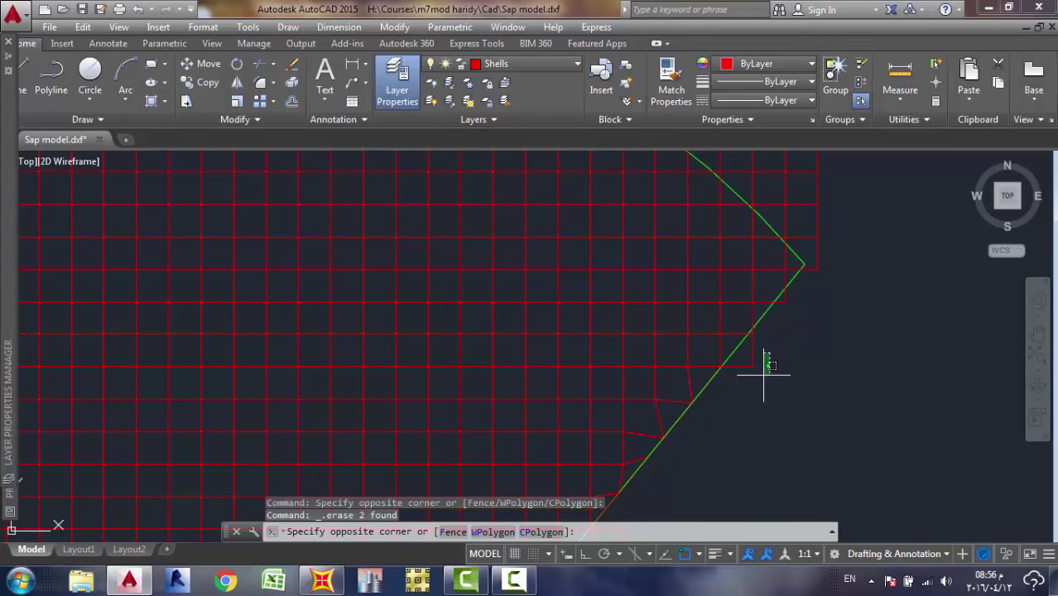
key("Escape")
Select the faces crossing the slab edge below the corner and stretch their two lowest outer nodes onto the edge.
left_click(820, 295)
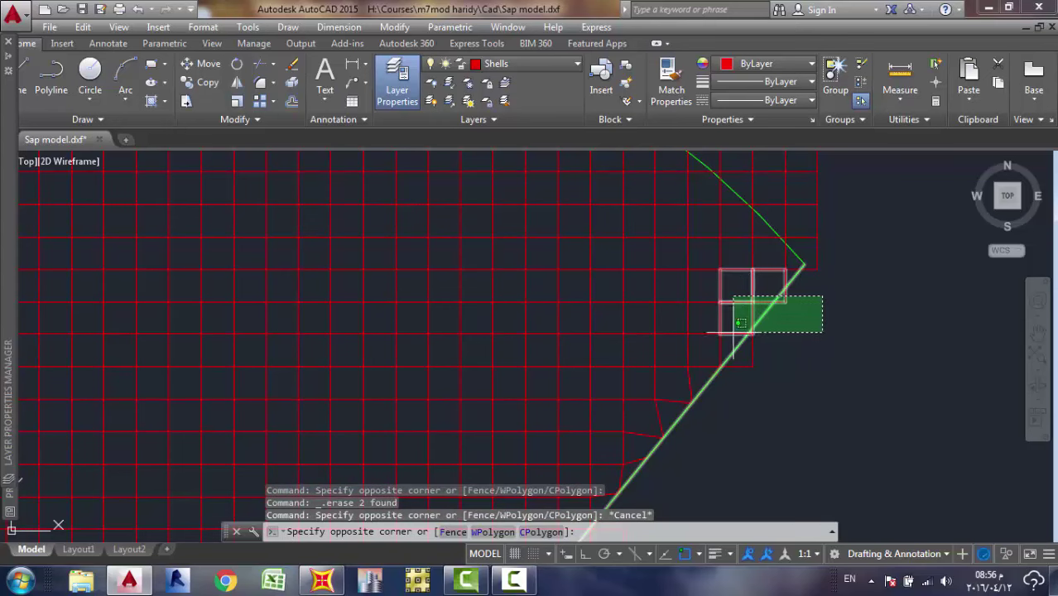
left_click(732, 356)
scroll(767, 340, "up", 4)
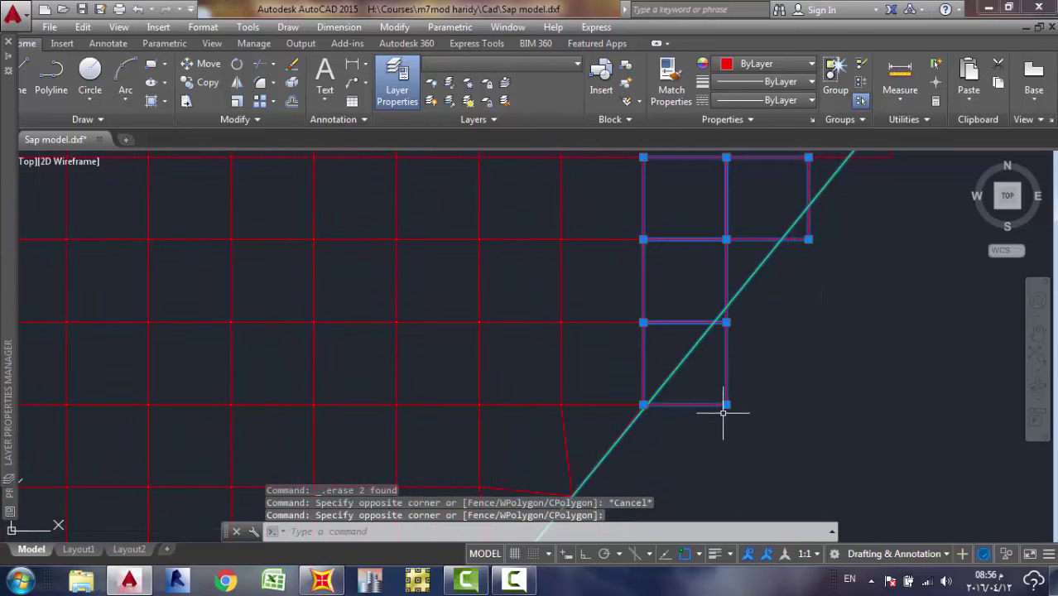
left_click(726, 404)
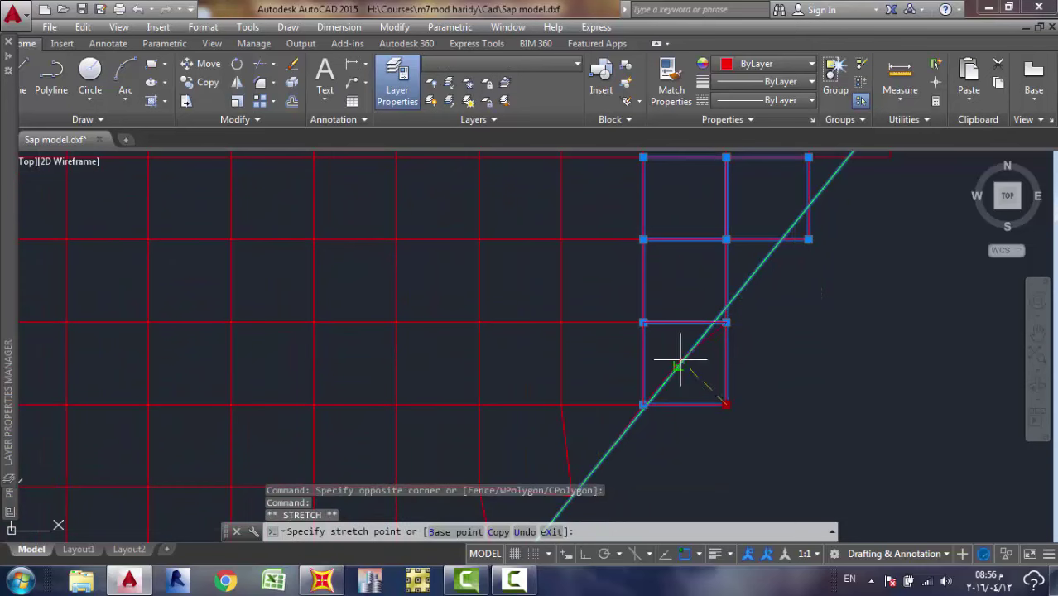
left_click(721, 322)
left_click(721, 320)
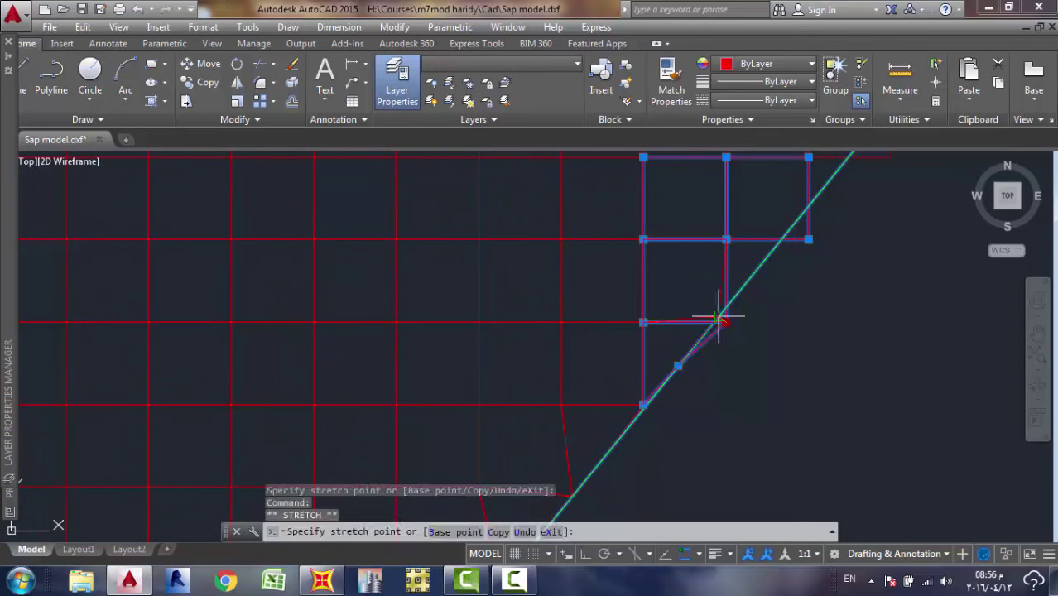
left_click(718, 317)
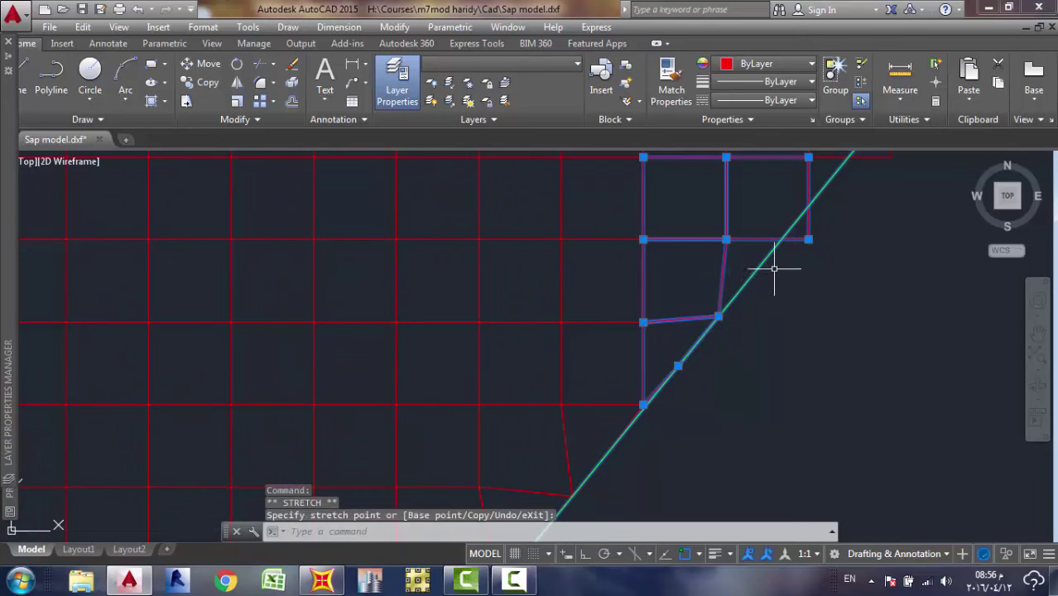
Stretch the node shared by the upper selected faces onto the slab edge and close the quick properties.
left_click(727, 239)
left_click(726, 239)
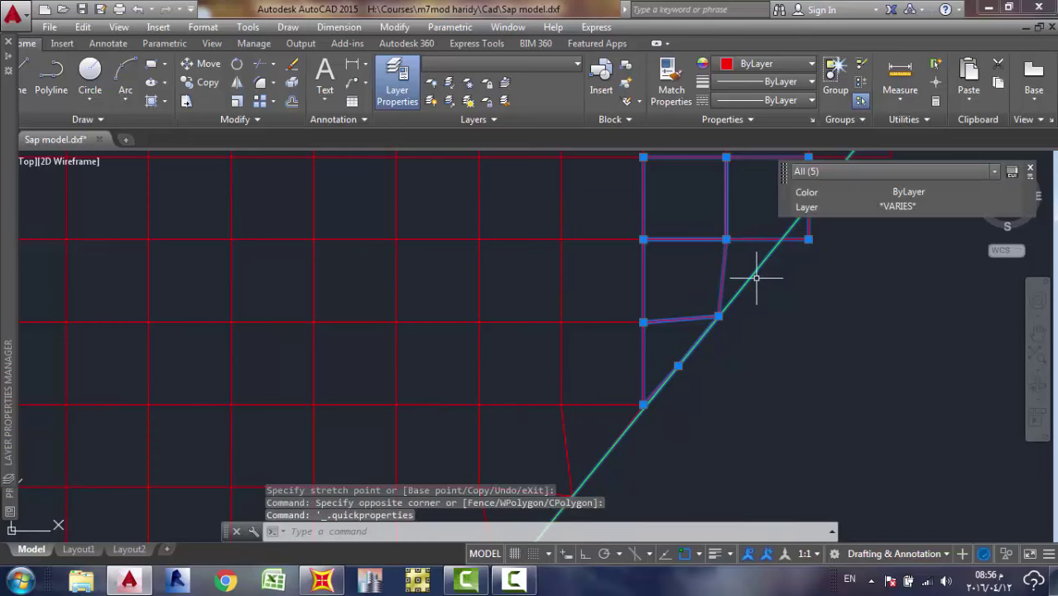
left_click(726, 240)
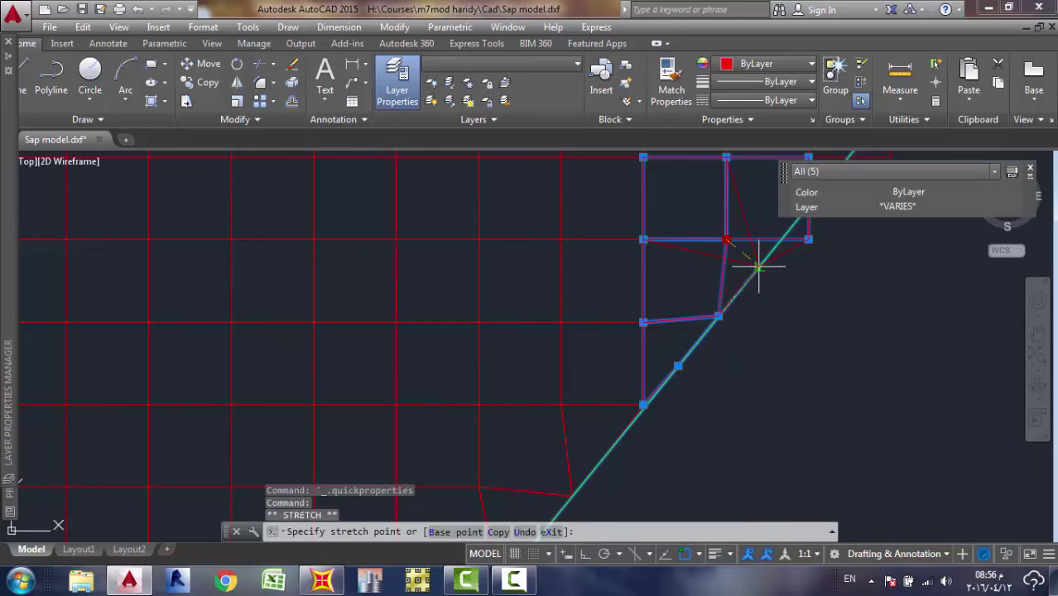
left_click(758, 265)
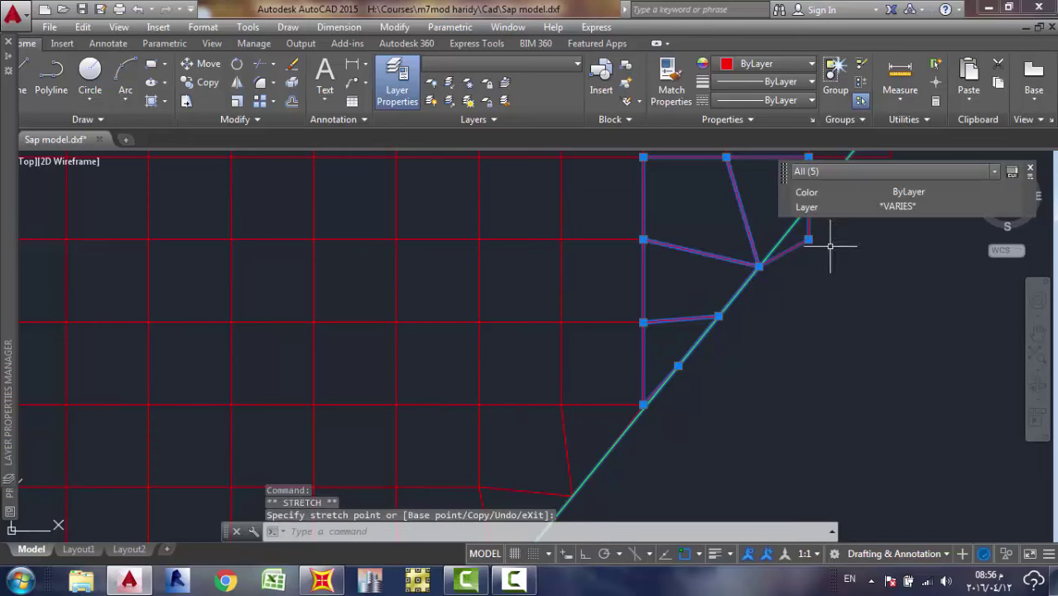
left_click(1031, 171)
Stretch the lower-right node of the uppermost selected face onto the slanted slab edge.
scroll(786, 201, "up", 2)
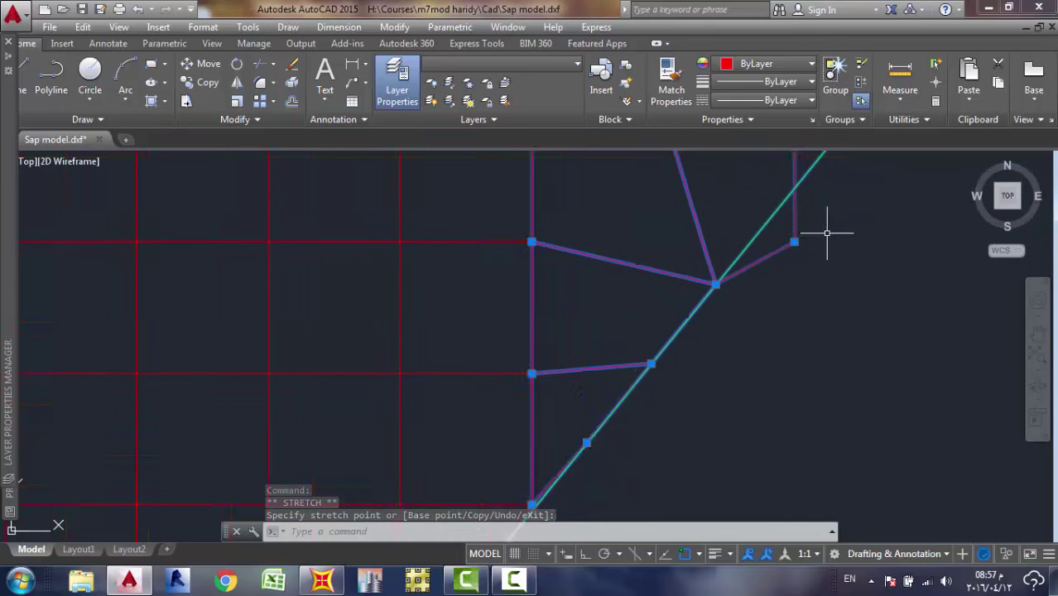
scroll(822, 229, "down", 3)
middle_click_drag(826, 240, 798, 300)
scroll(775, 301, "up", 4)
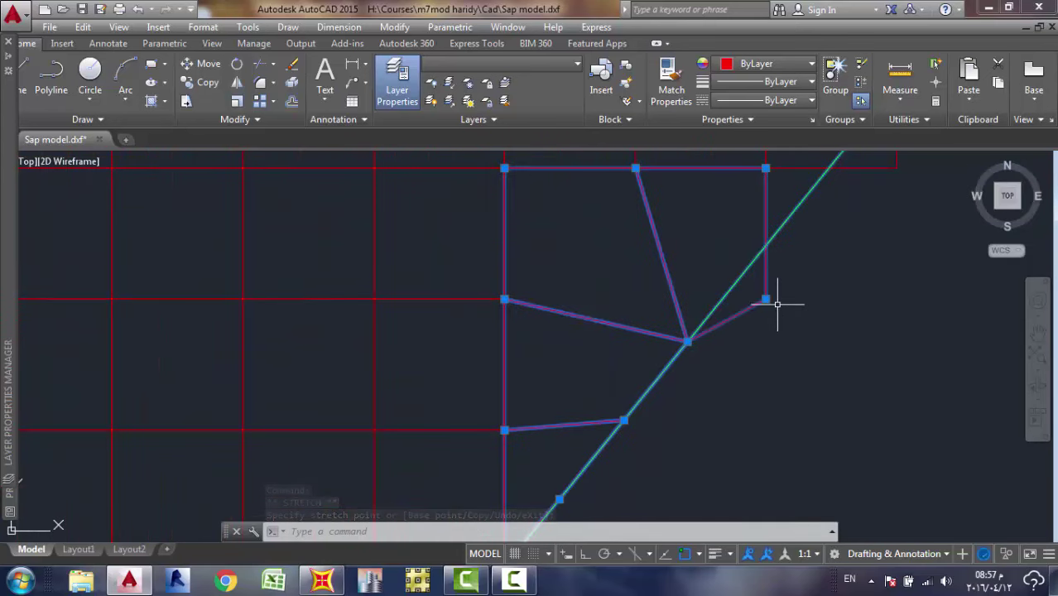
left_click(738, 279)
scroll(838, 170, "down", 5)
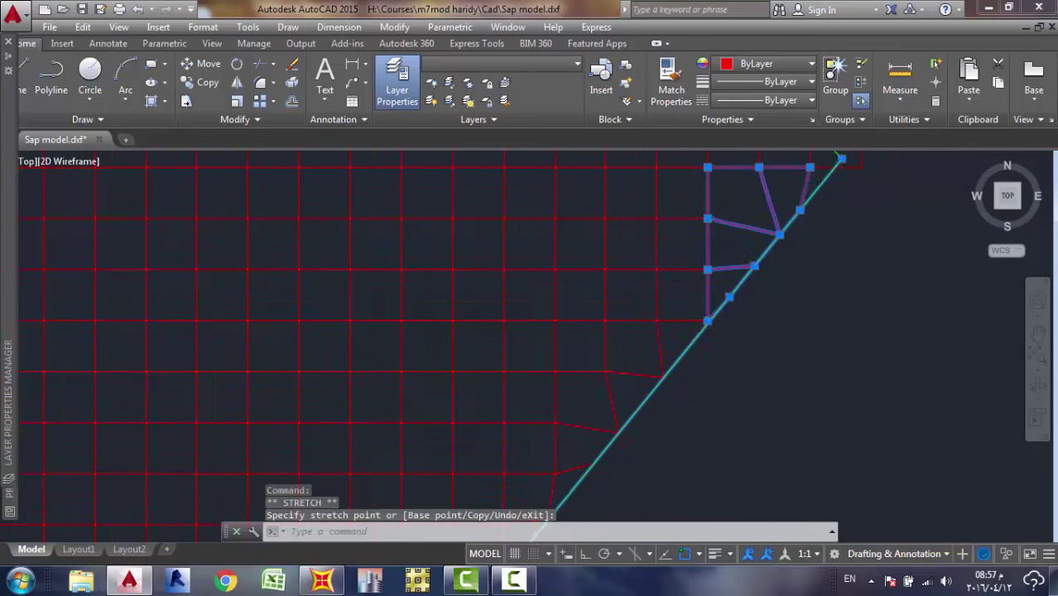
Add the face at the slab's corner to the selection, stretch the shared node onto the slab edge and clear the selection.
middle_click_drag(838, 182, 779, 246)
scroll(782, 250, "up", 4)
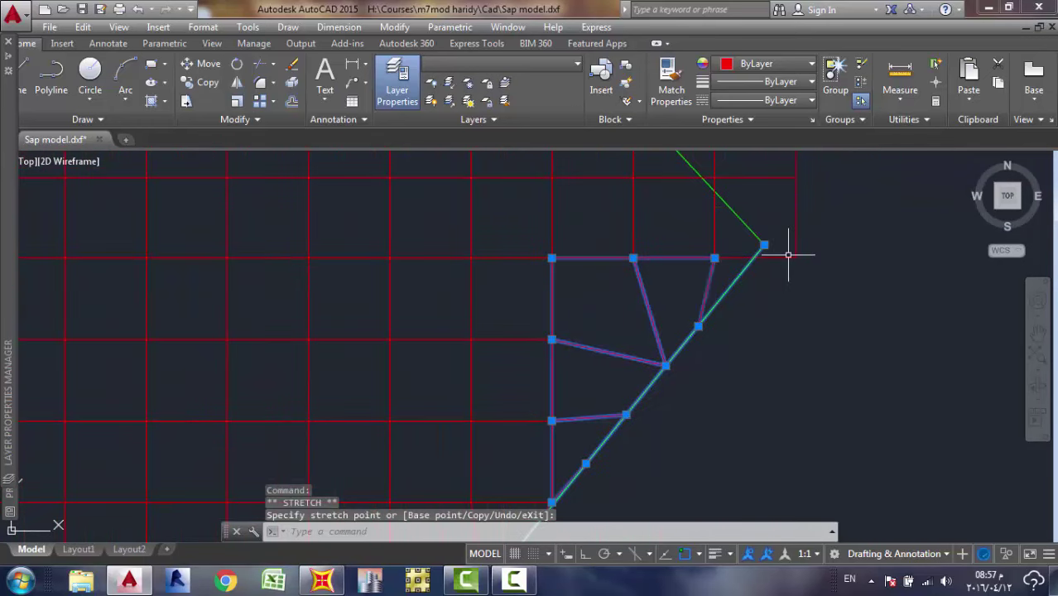
left_click(764, 248)
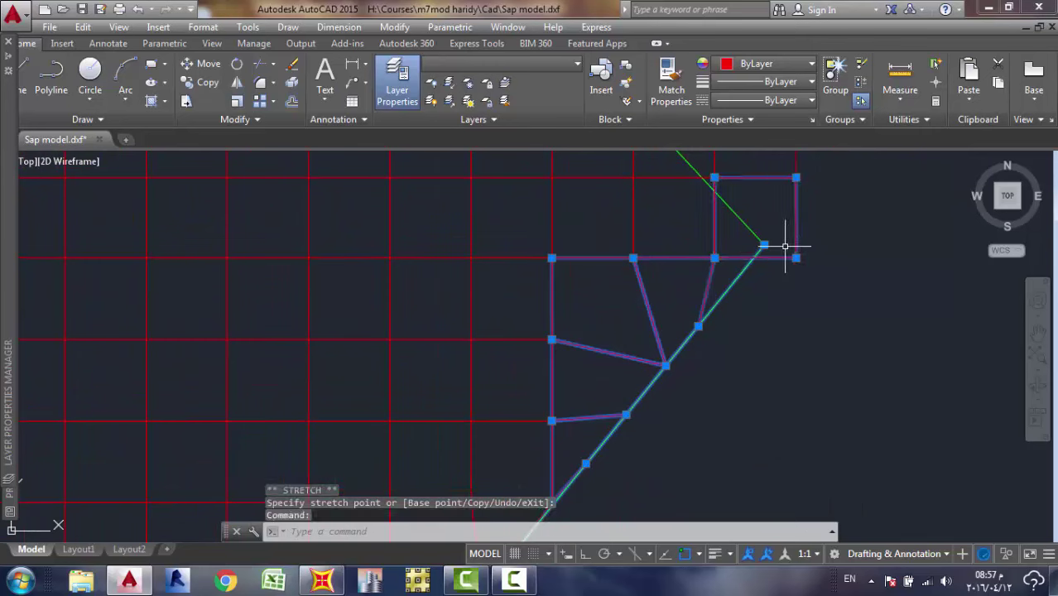
left_click(715, 259)
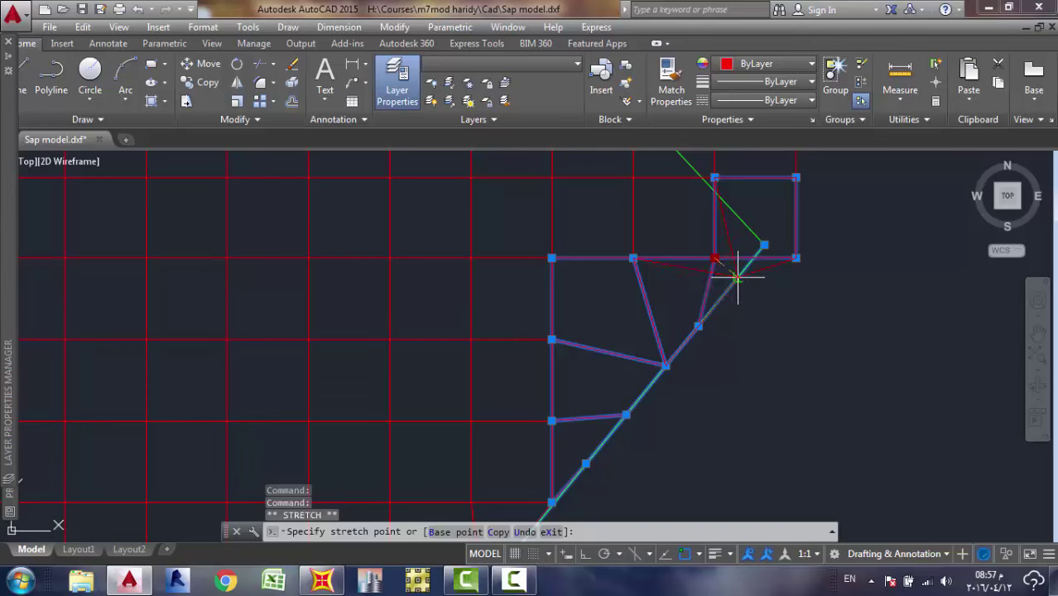
key("Escape")
Select the missed face beside the corner face and stretch its lower-right node onto the fitted node on the slab edge.
left_click(717, 248)
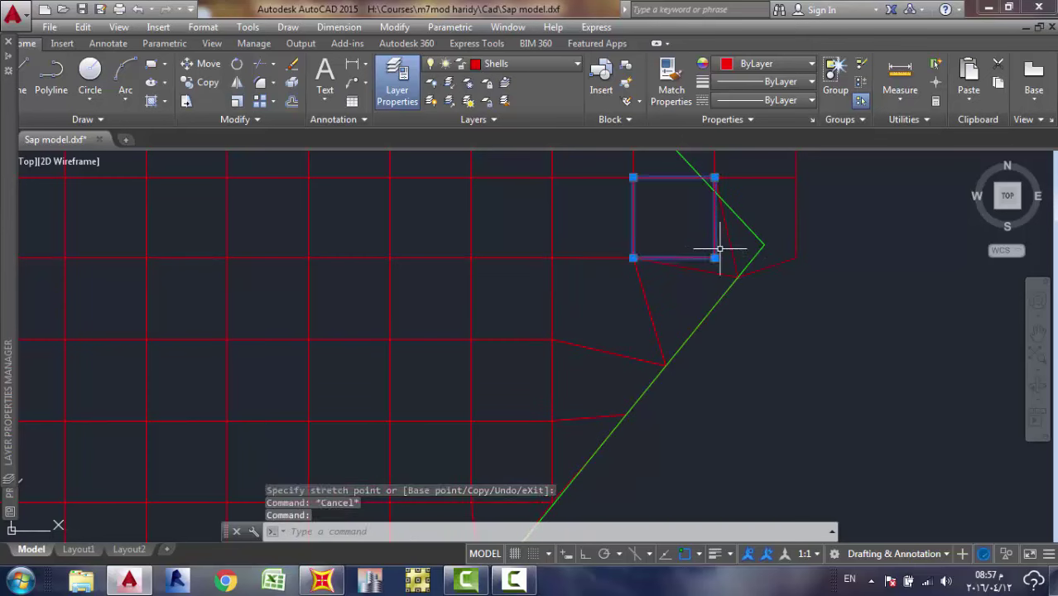
left_click(715, 258)
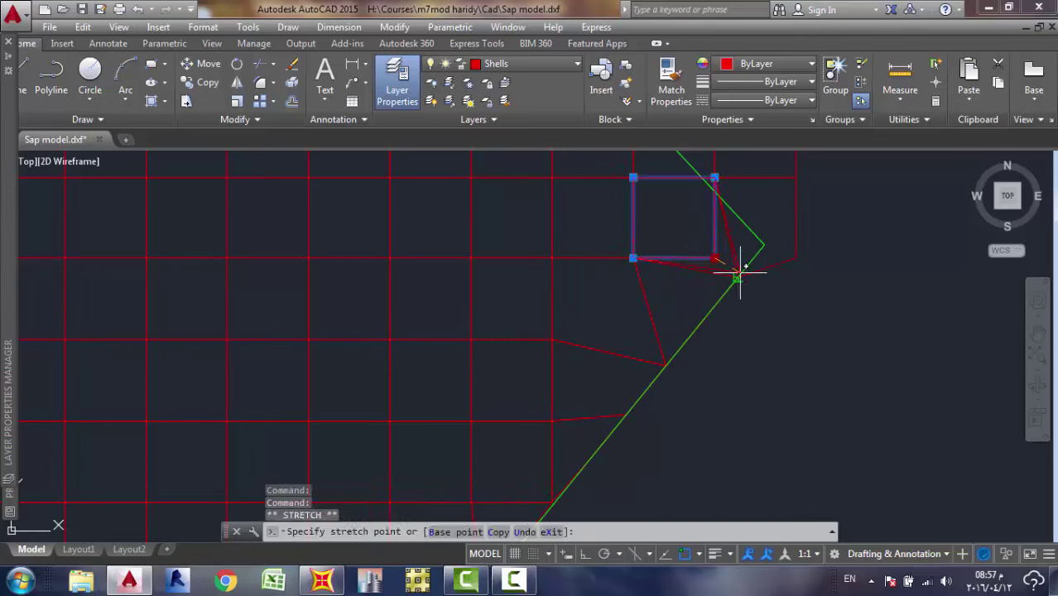
scroll(737, 279, "up", 4)
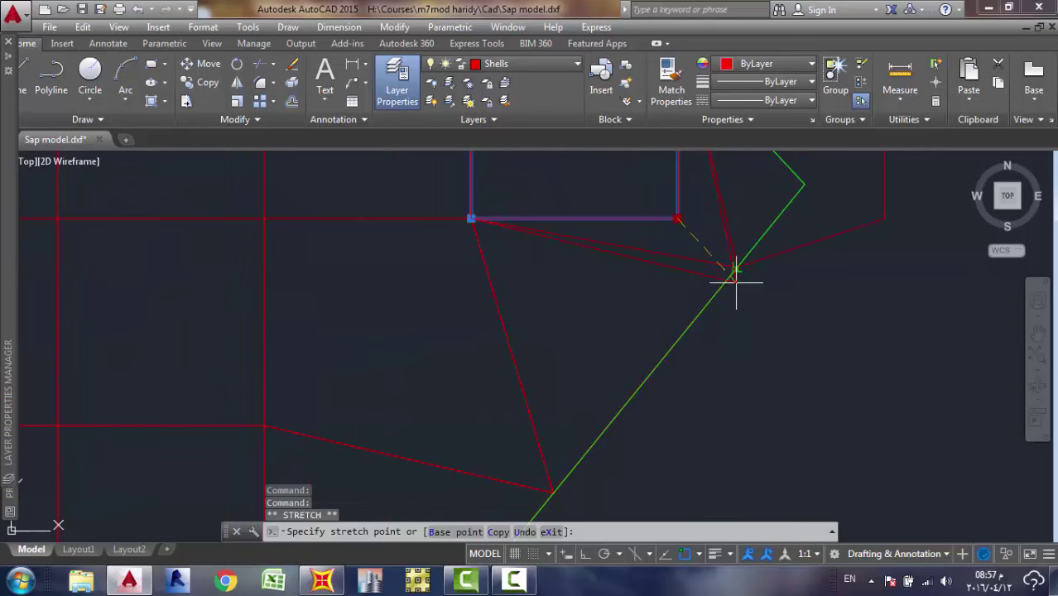
left_click(737, 279)
key("Escape")
Delete the distorted face that extends outside the slab's corner.
scroll(765, 282, "down", 8)
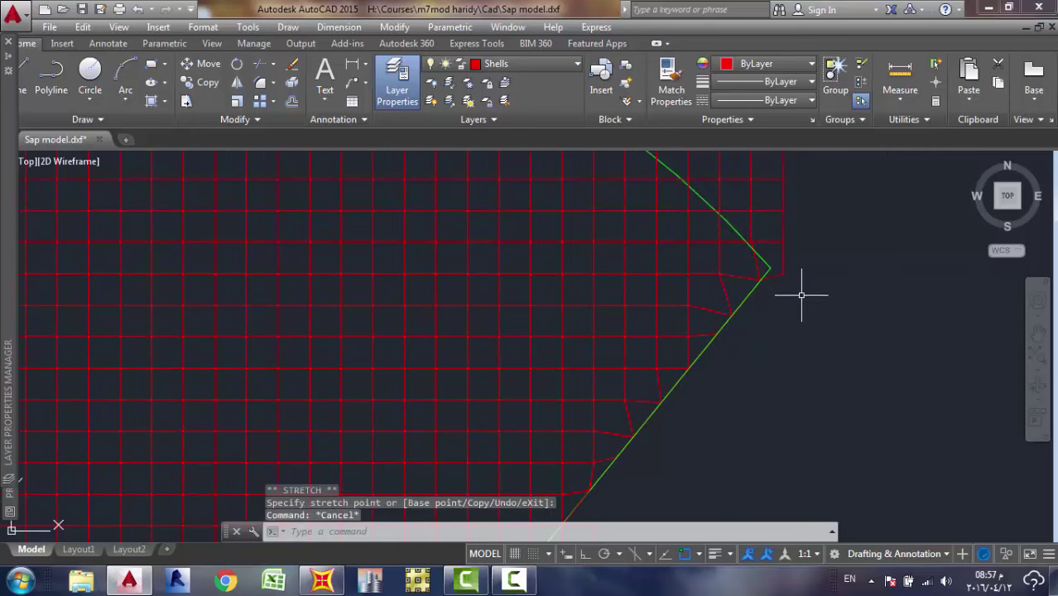
left_click(795, 244)
left_click(783, 286)
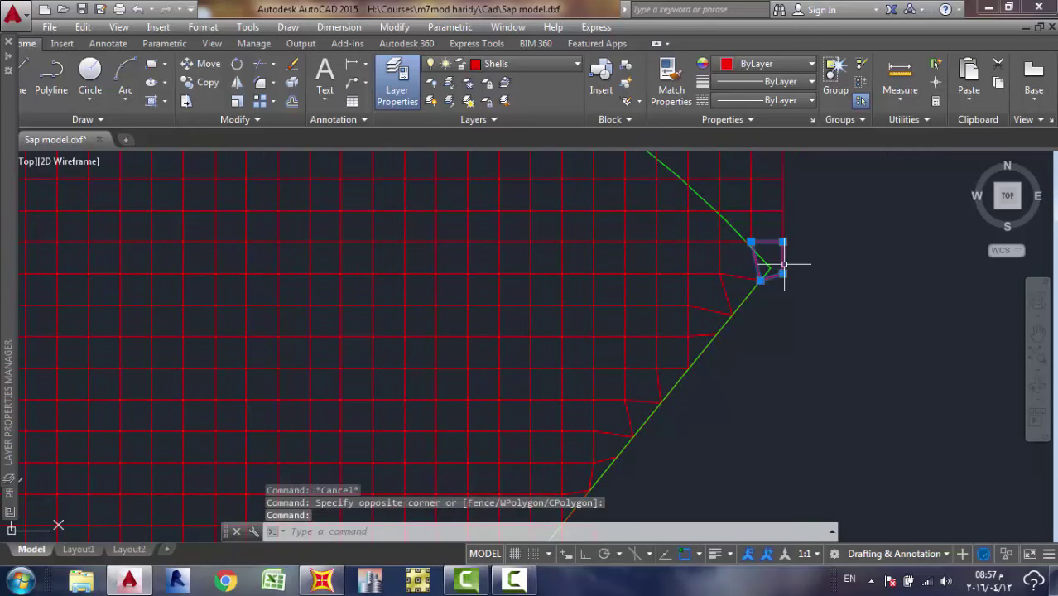
key("Delete")
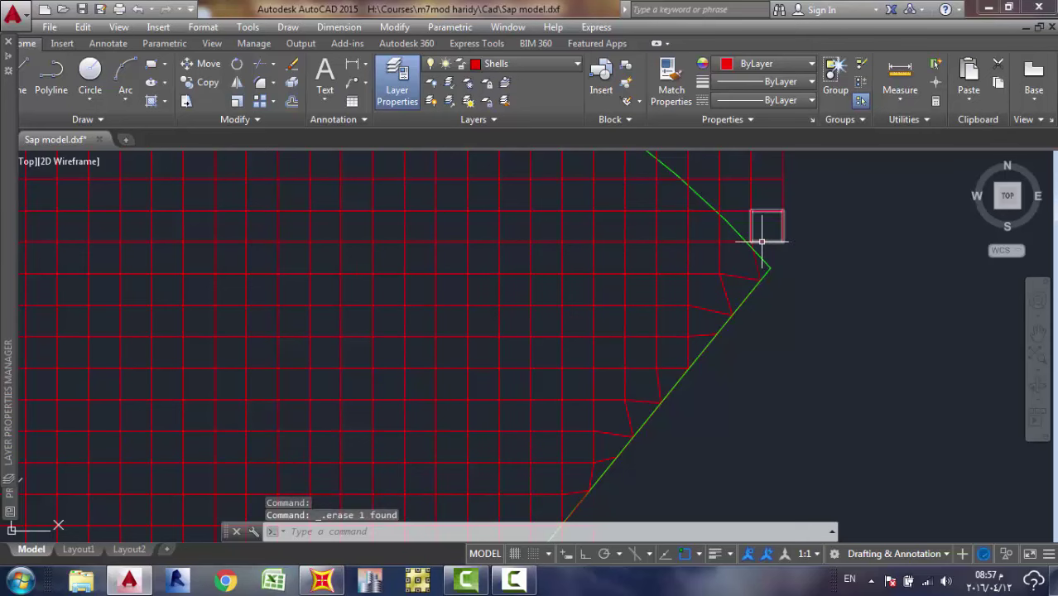
Try to stretch the lower-right node of the face beside the slab's corner onto the corner point of the outline.
scroll(740, 260, "up", 4)
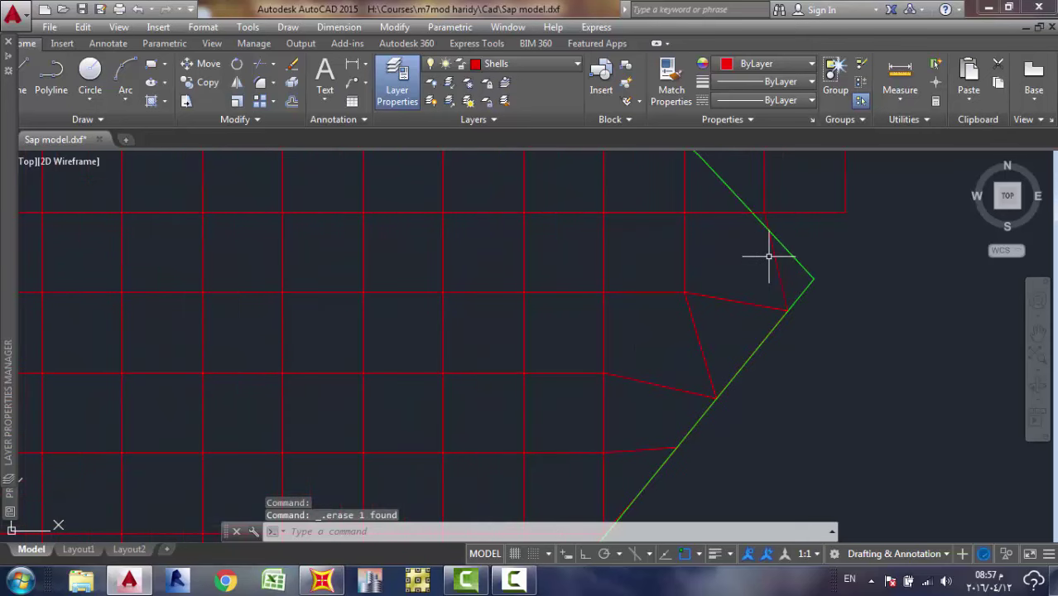
left_click(770, 248)
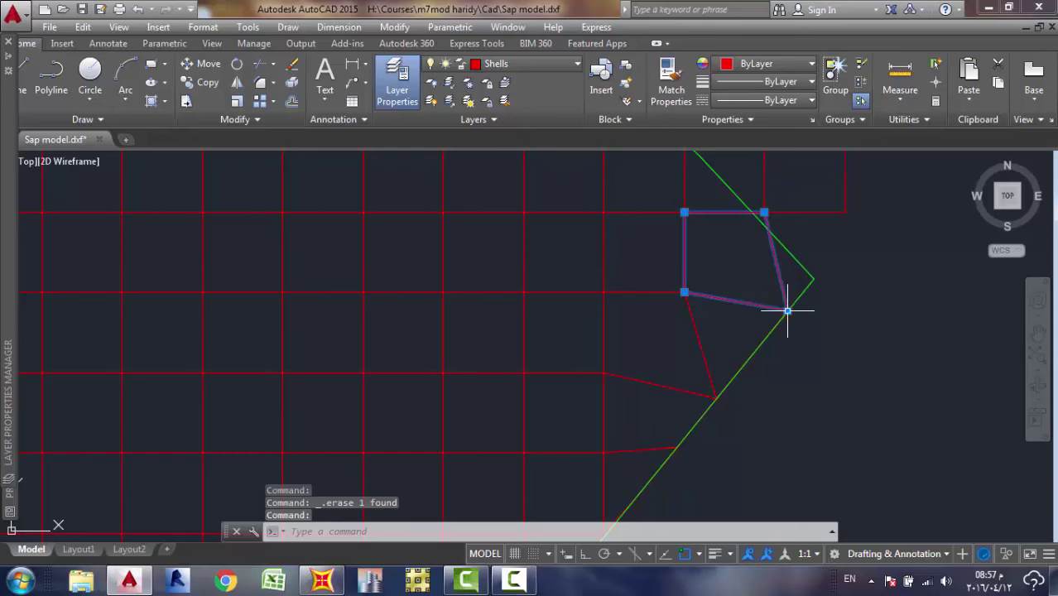
left_click(787, 311)
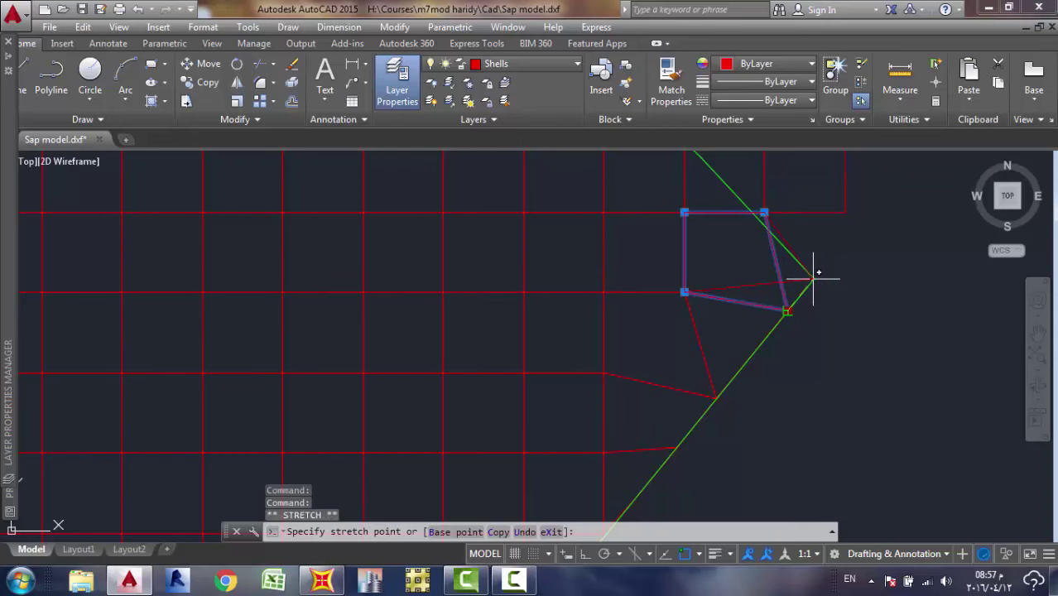
scroll(814, 280, "up", 4)
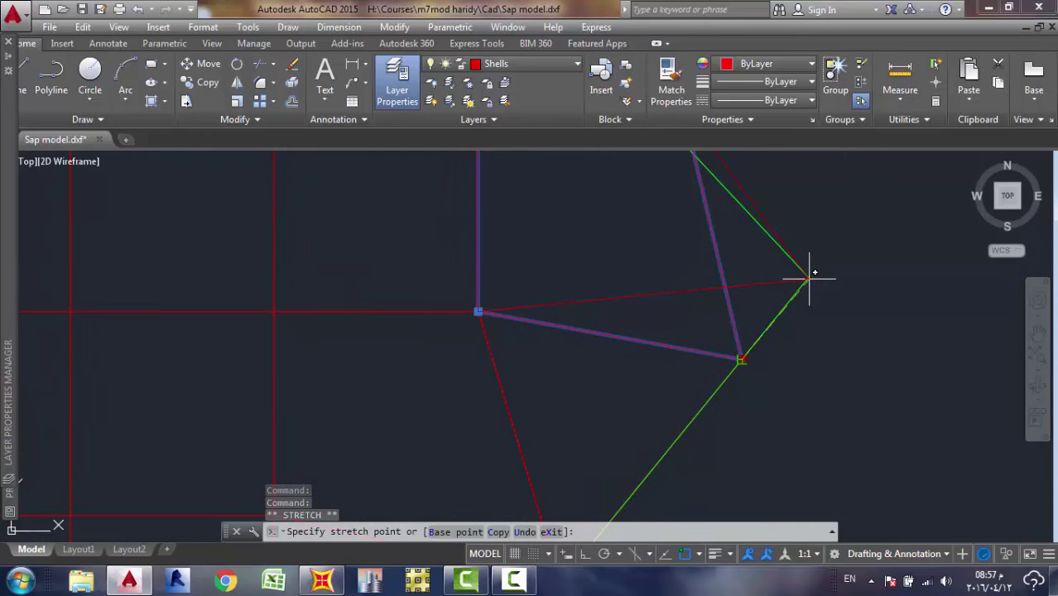
left_click(809, 280)
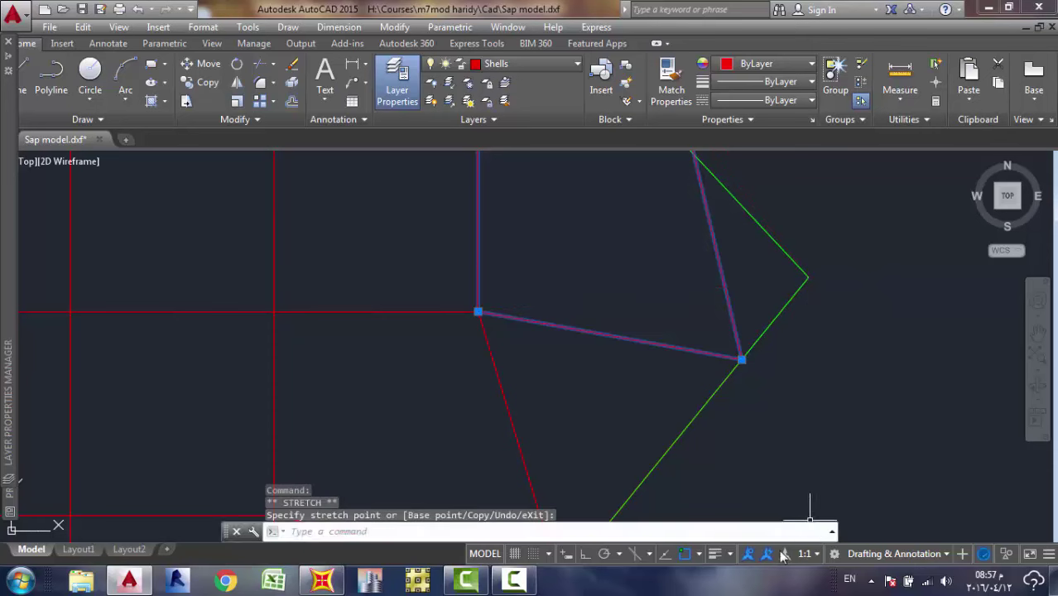
Turn on all object snap modes in the drafting settings.
left_click(703, 554)
left_click(782, 530)
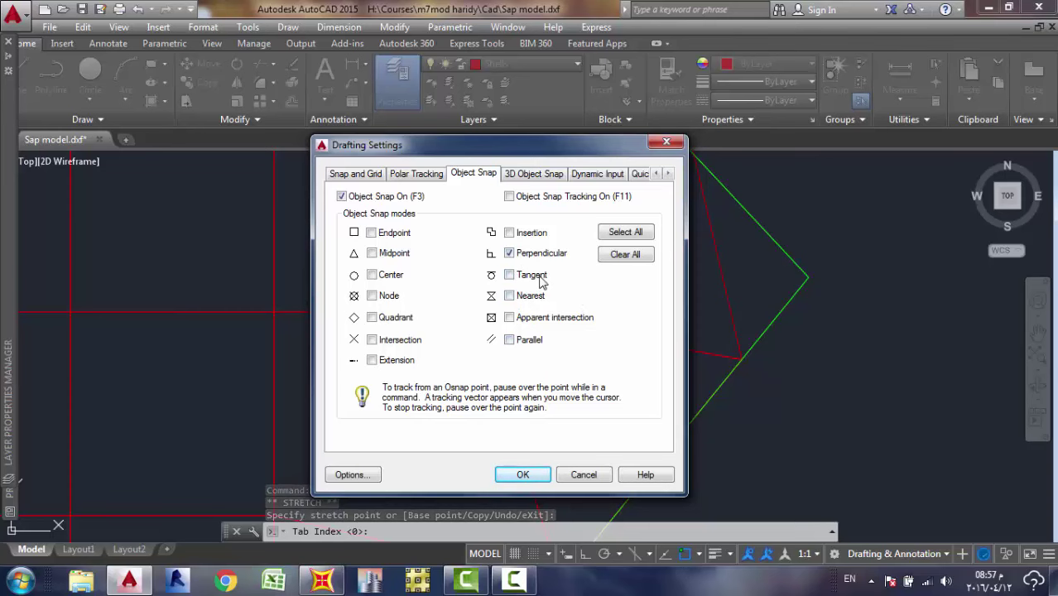
left_click(614, 232)
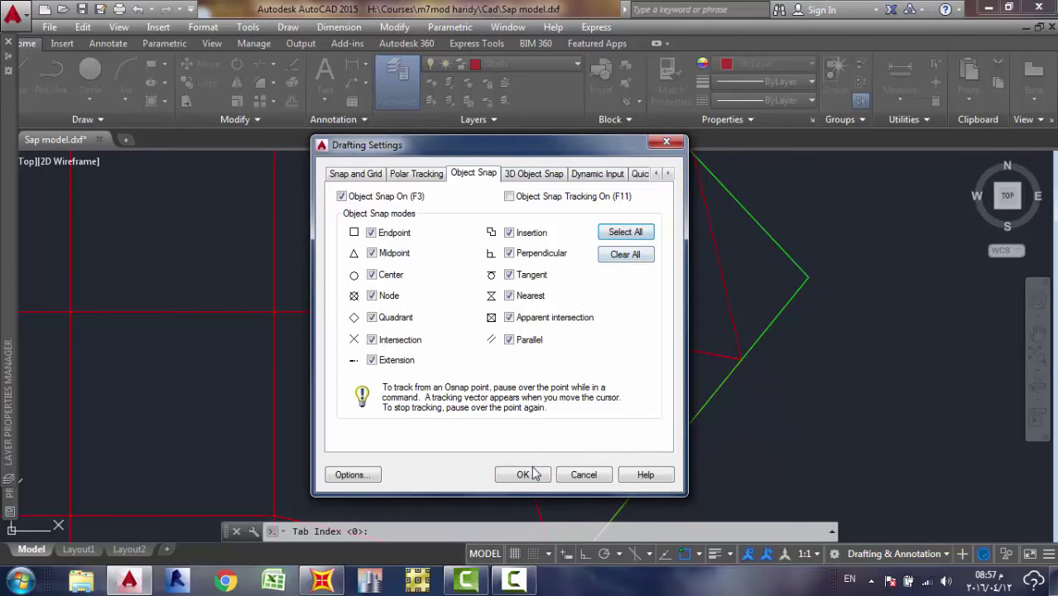
left_click(524, 475)
Regenerate the drawing and examine how the fitted mesh follows the slab's slanted edge and arc.
scroll(565, 371, "down", 5)
middle_click_drag(602, 296, 613, 285)
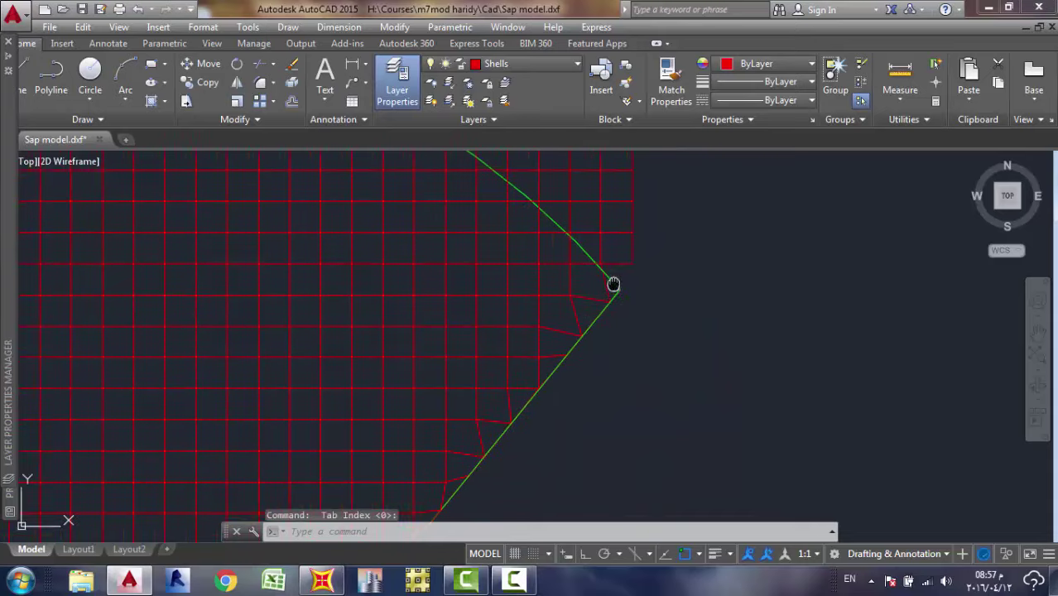
scroll(829, 222, "down", 6)
scroll(808, 249, "up", 2)
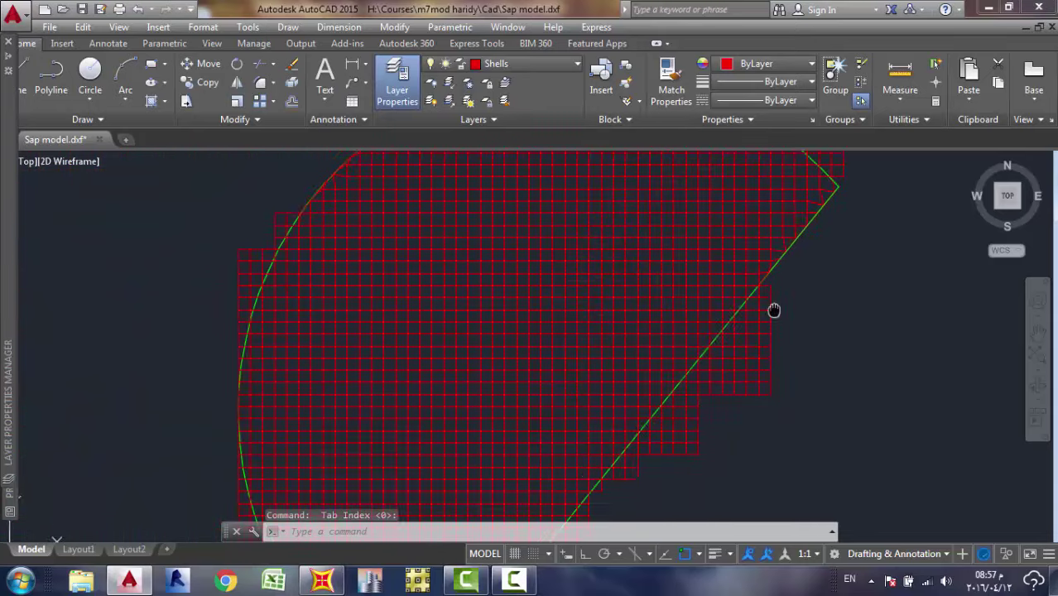
middle_click_drag(775, 310, 732, 319)
scroll(745, 273, "up", 5)
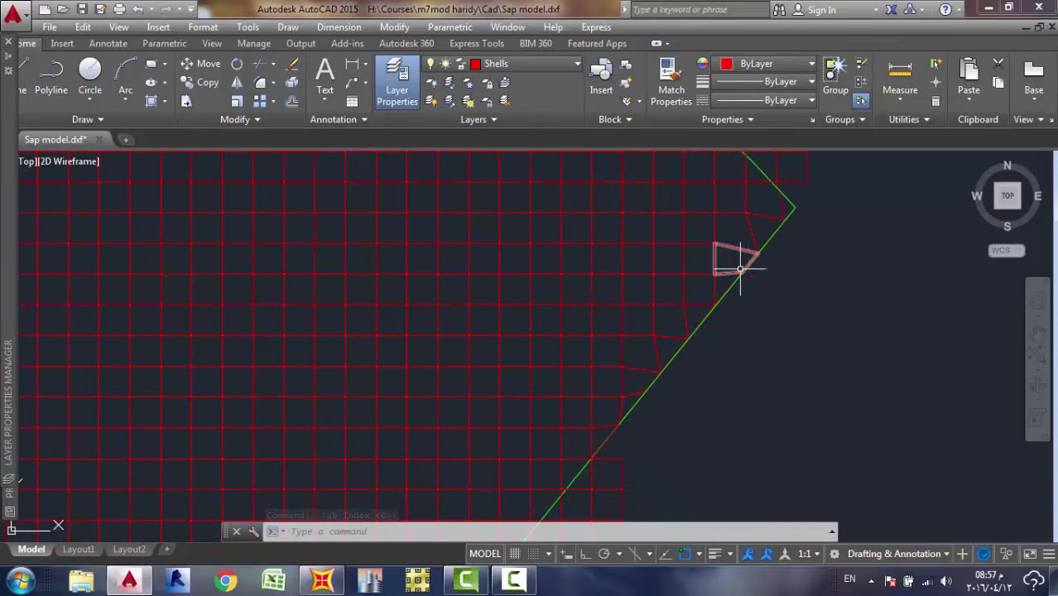
type("RE")
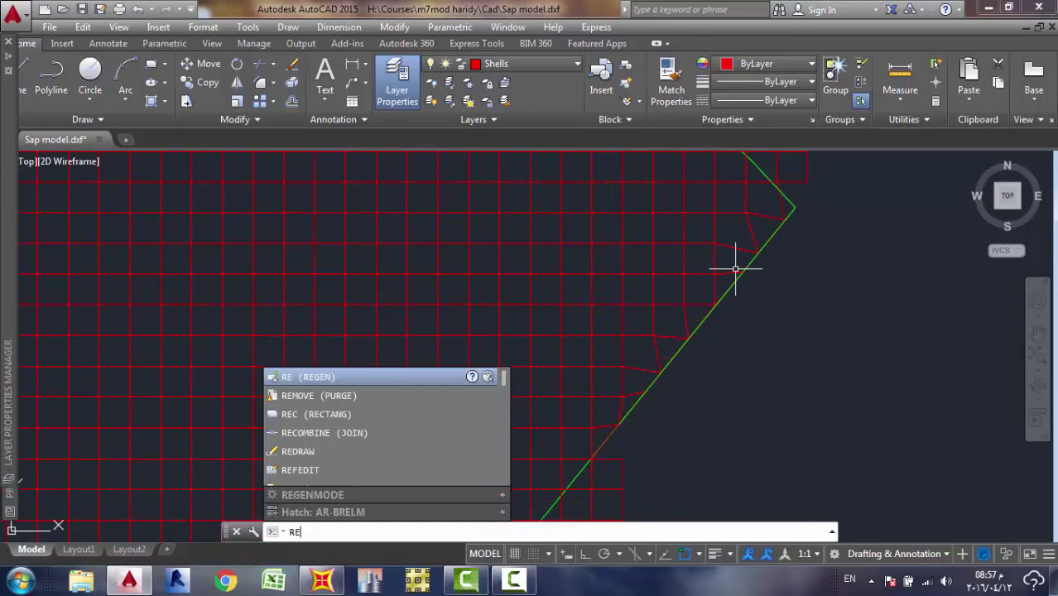
key("Return")
scroll(769, 248, "up", 3)
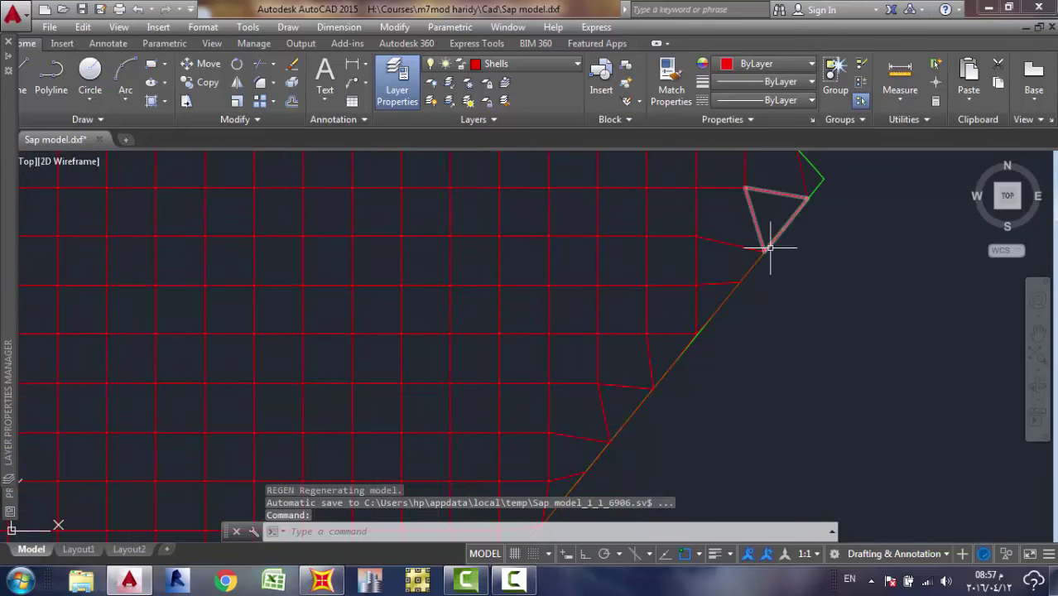
scroll(731, 265, "down", 6)
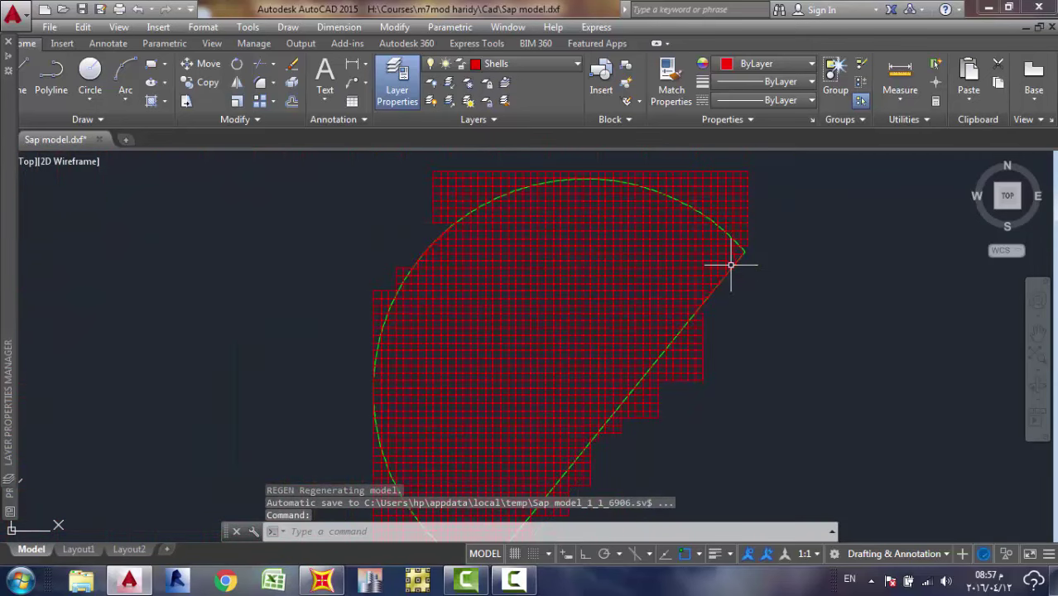
scroll(745, 261, "up", 3)
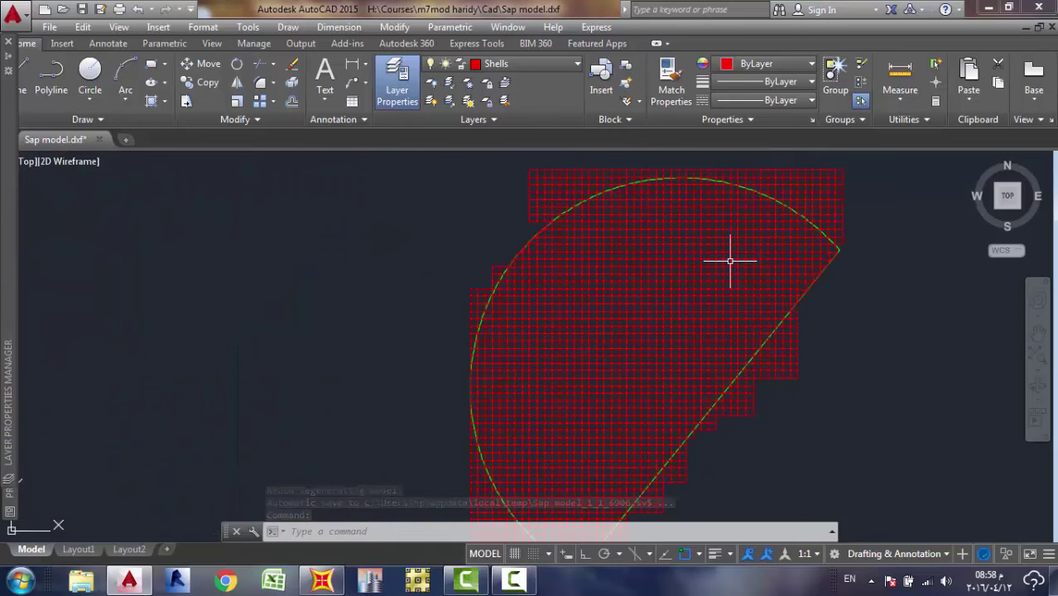
scroll(737, 265, "down", 3)
Delete the arc-shaped slab outline together with its whole shell mesh and regenerate the drawing.
left_click(794, 212)
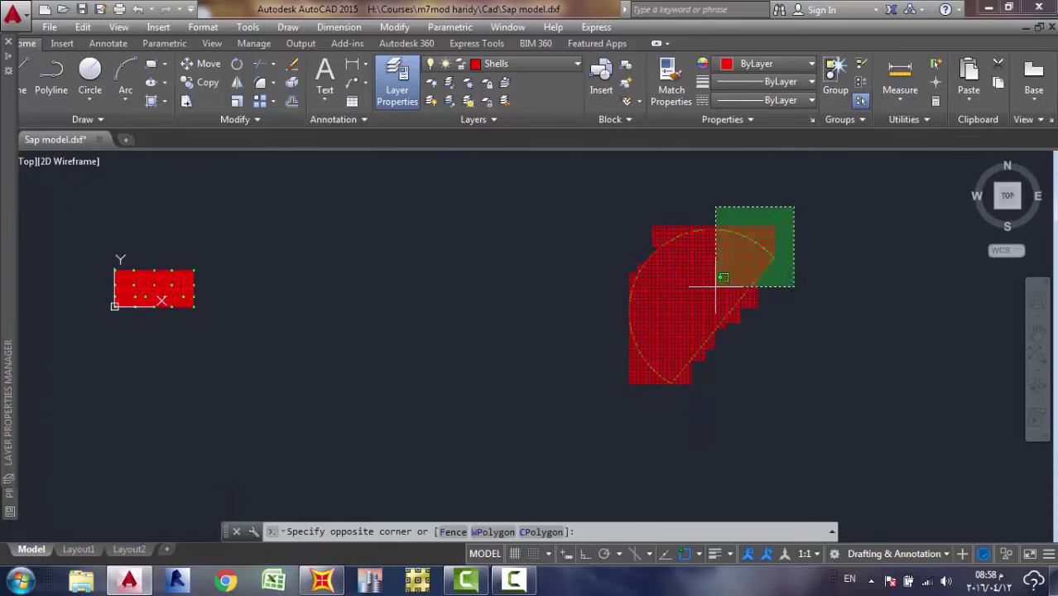
left_click(607, 419)
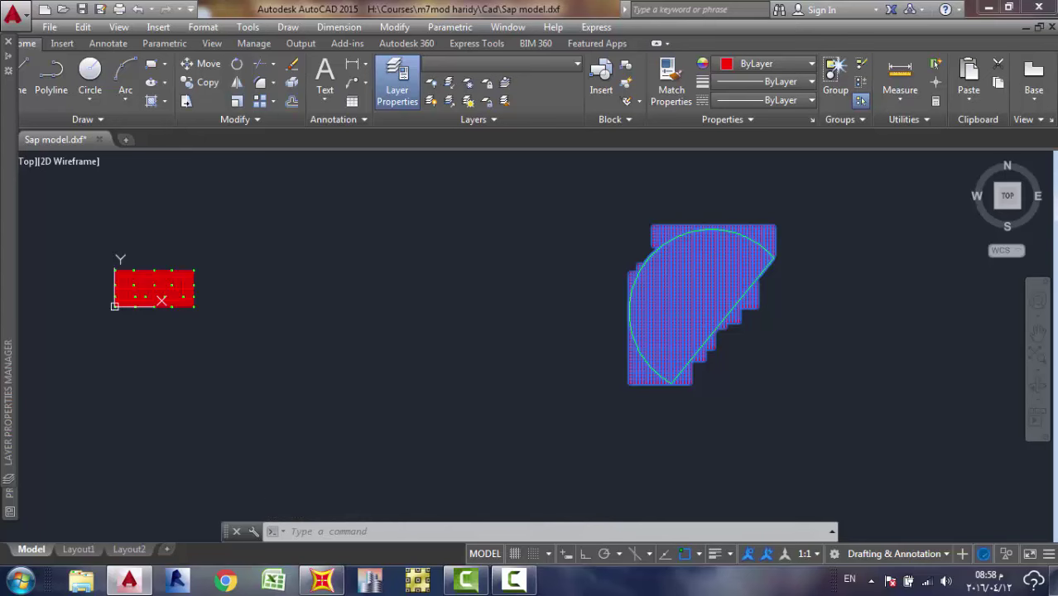
key("Delete")
scroll(263, 291, "down", 2)
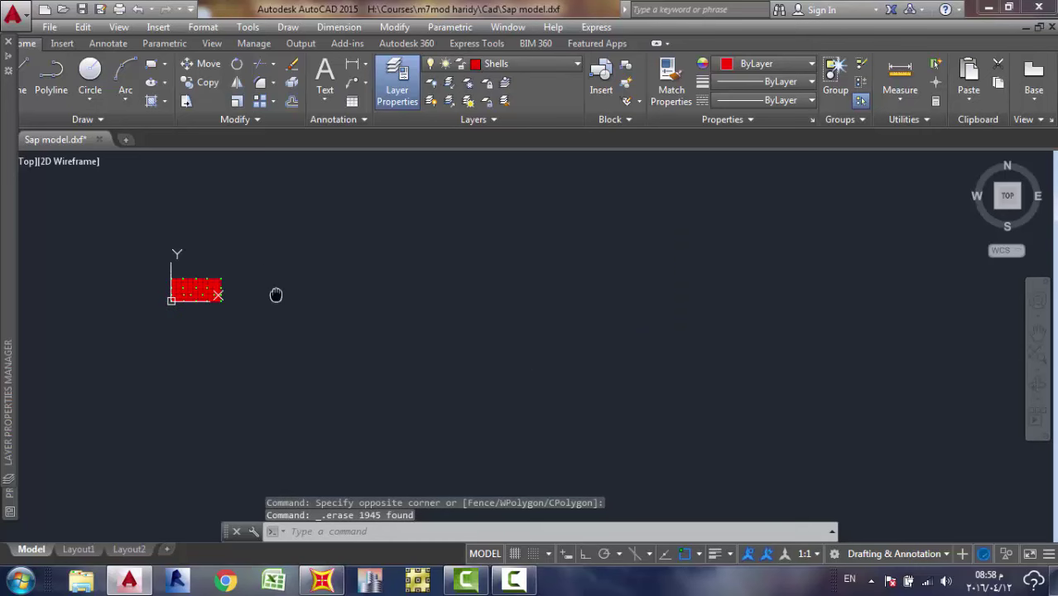
middle_click_drag(277, 296, 377, 297)
type("re")
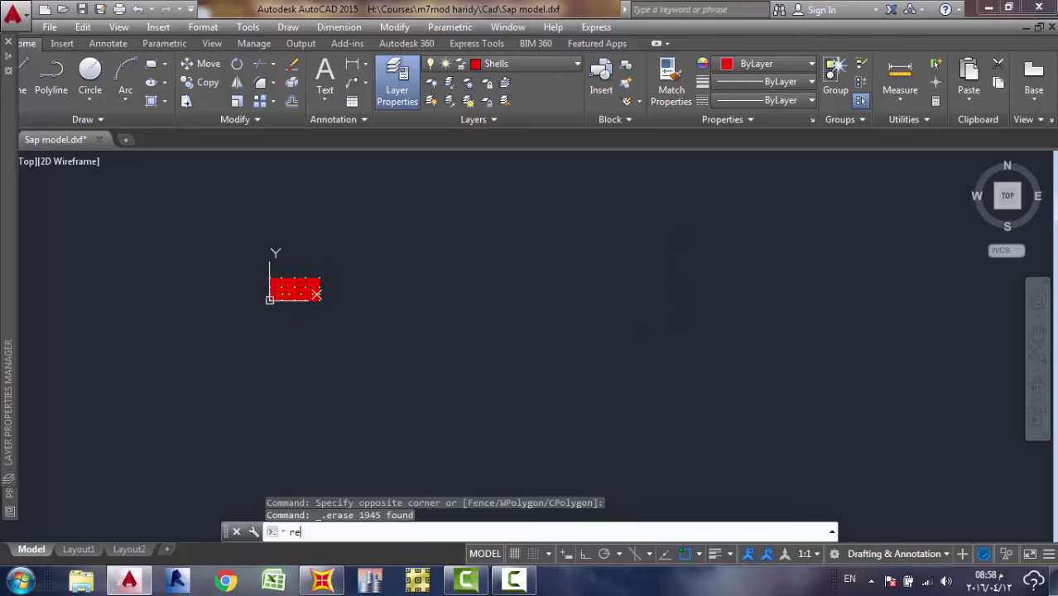
key("Return")
type("r")
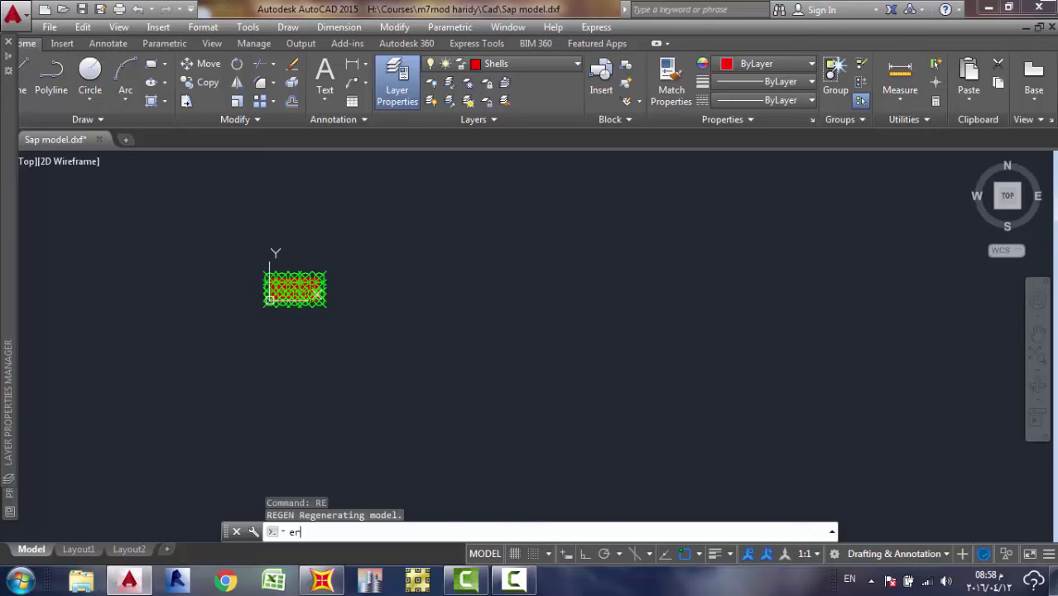
key("Return")
key("Escape")
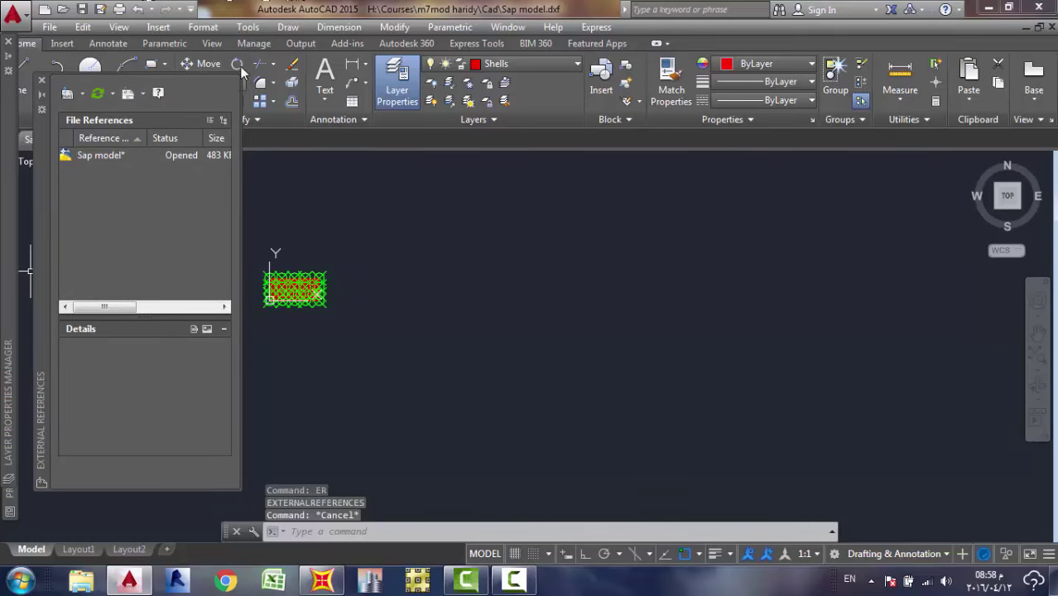
left_click(41, 81)
Inspect the remaining rectangular shell mesh and its point markers, regenerating the display at the current zoom.
scroll(464, 340, "down", 4)
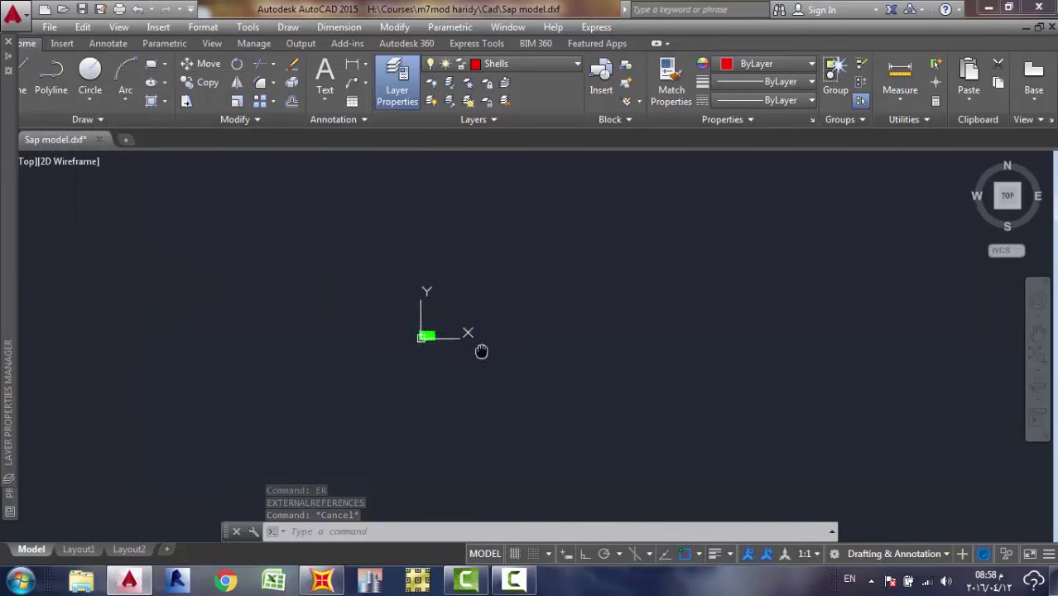
scroll(313, 327, "up", 6)
scroll(382, 343, "down", 2)
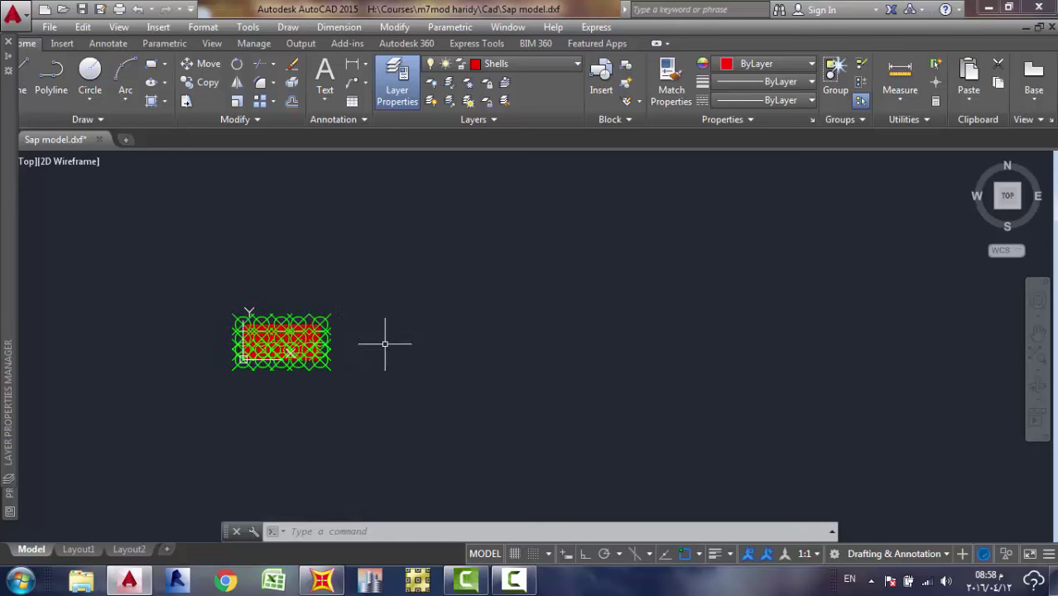
scroll(343, 342, "up", 6)
middle_click_drag(343, 343, 414, 351)
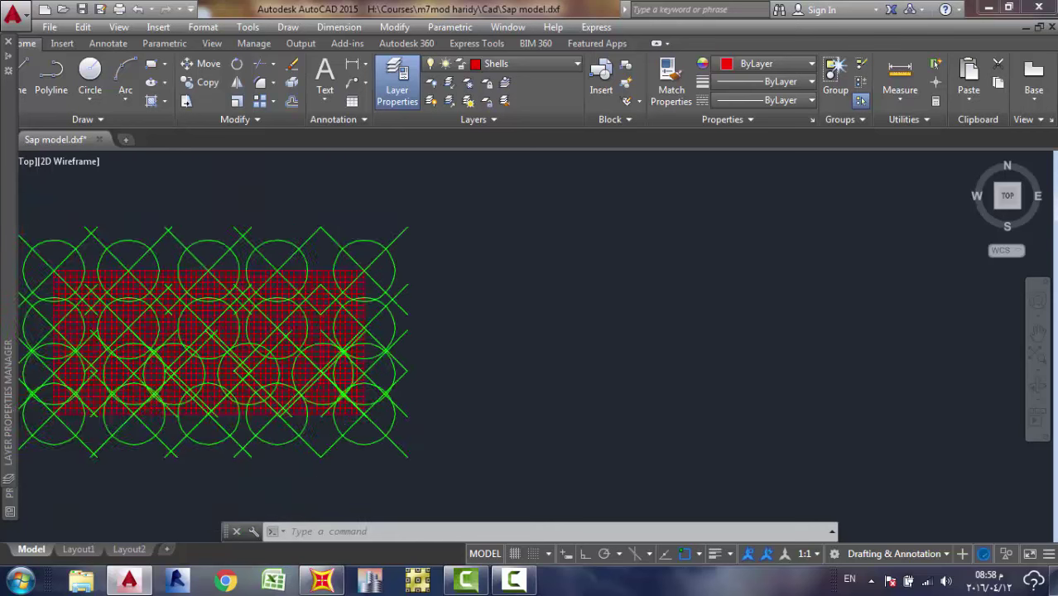
scroll(426, 353, "down", 4)
type("re")
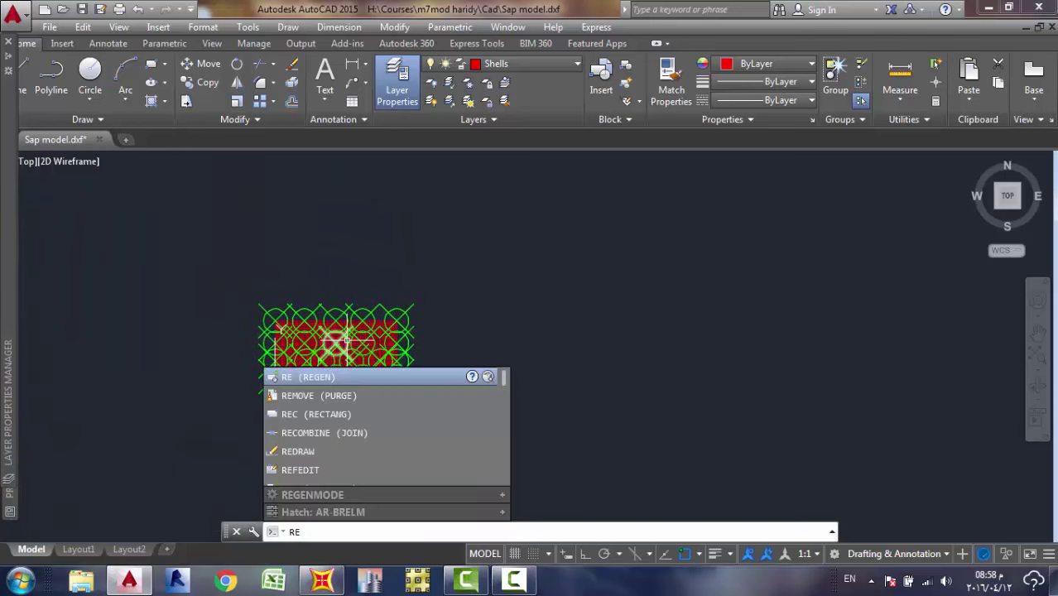
key("Return")
scroll(346, 341, "up", 6)
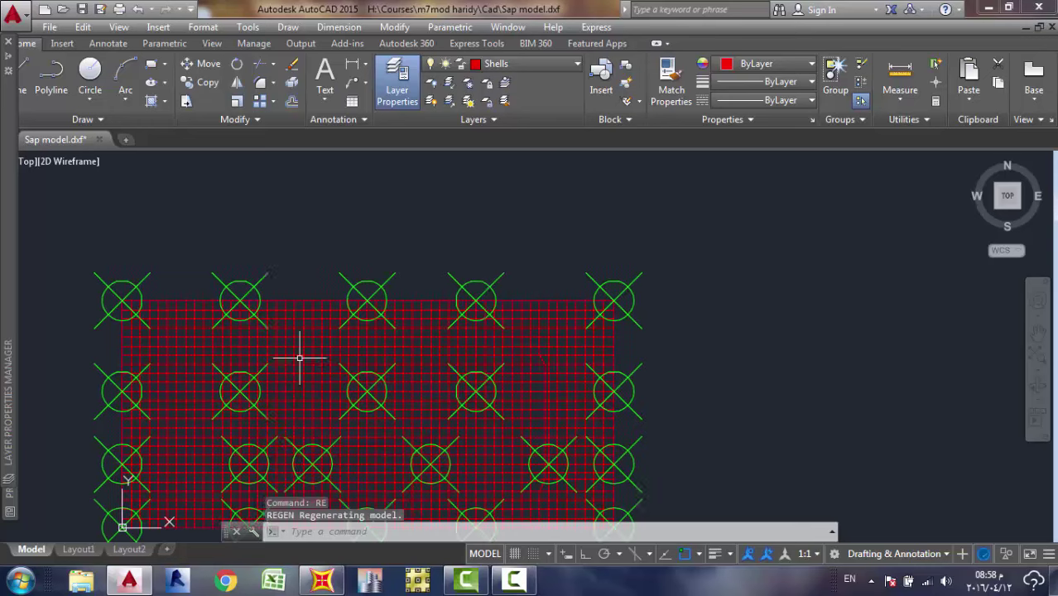
mouse_move(296, 359)
middle_mouse_down()
mouse_move(361, 357)
mouse_move(431, 295)
middle_mouse_up()
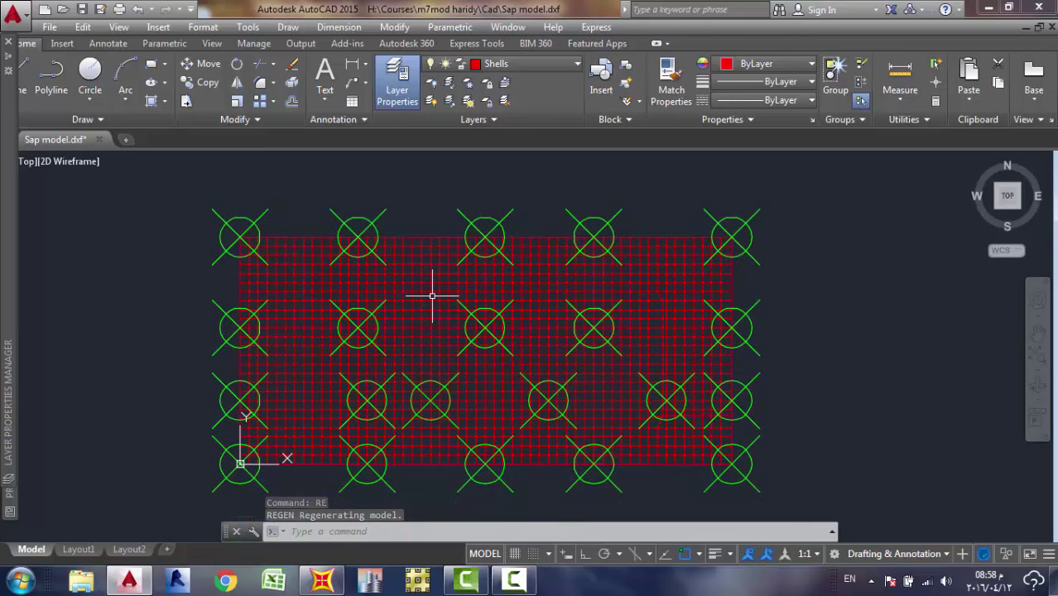
Save Sap model.dxf and quit AutoCAD, declining to save it in AutoCAD 2013 Drawing format.
key("ctrl+s")
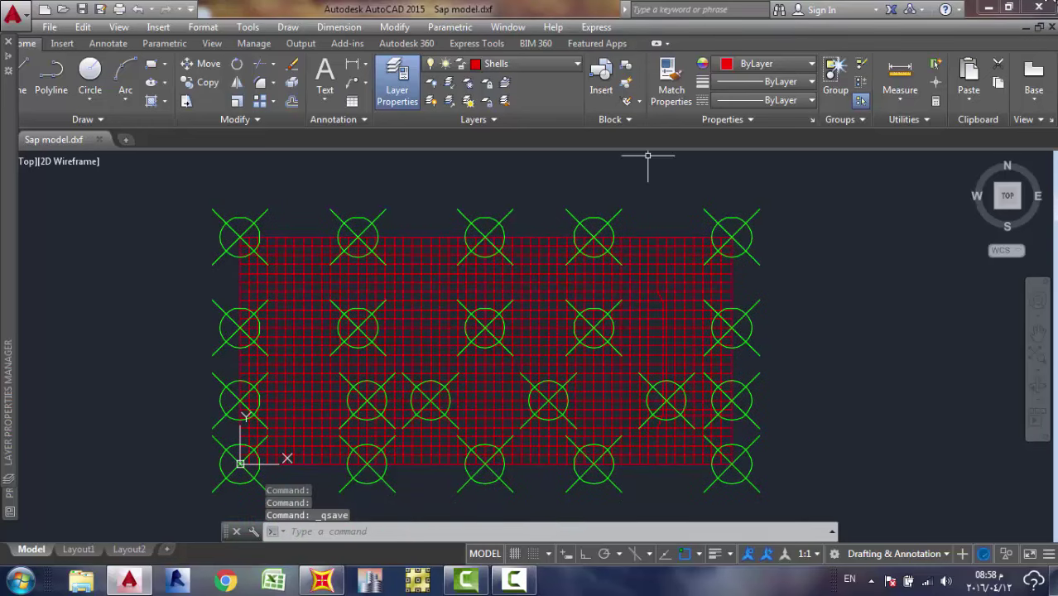
left_click(1040, 9)
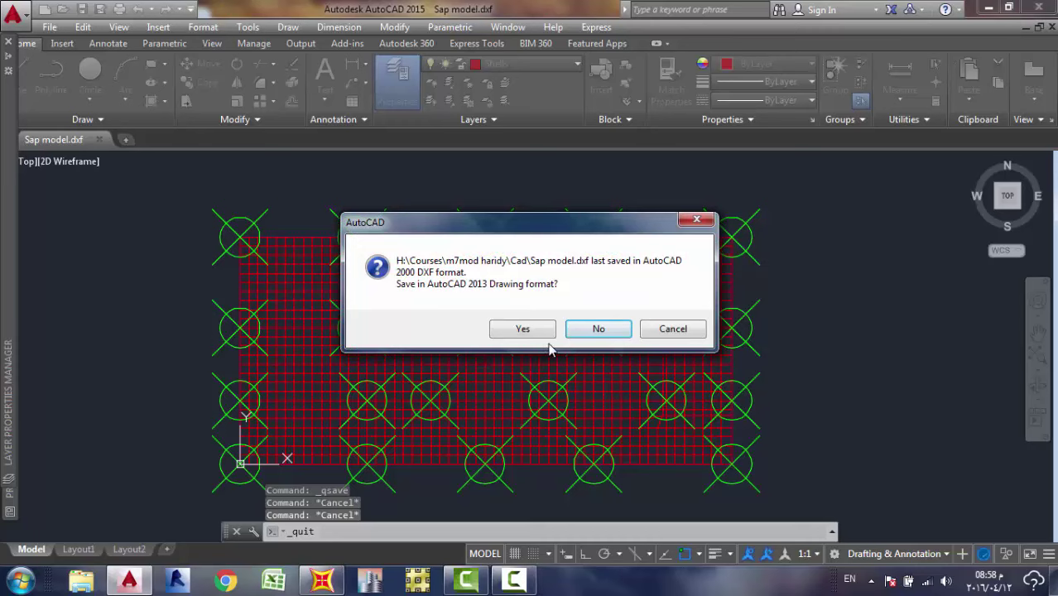
left_click(590, 331)
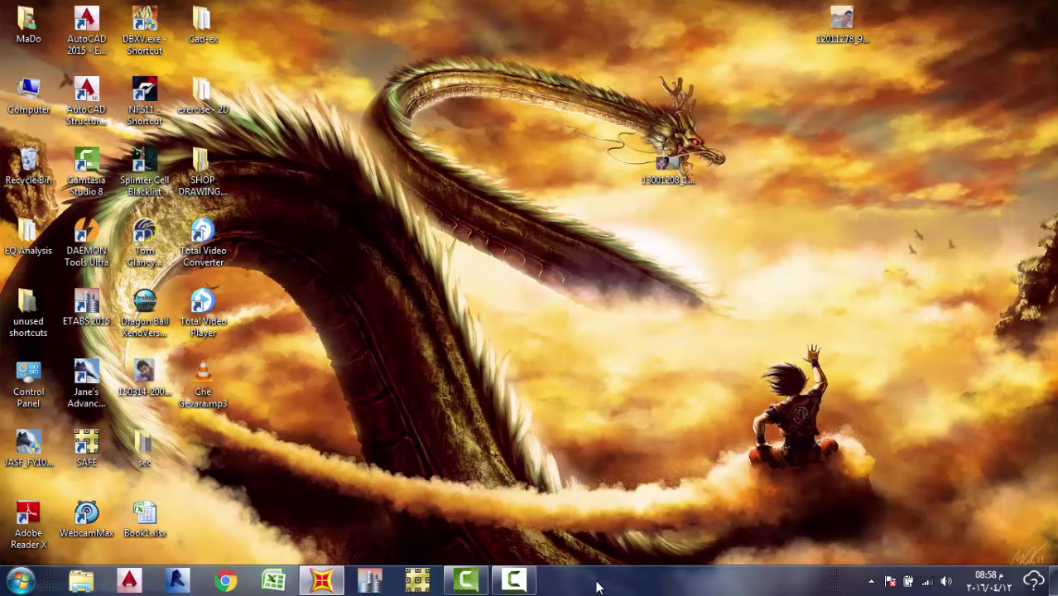
left_click(514, 580)
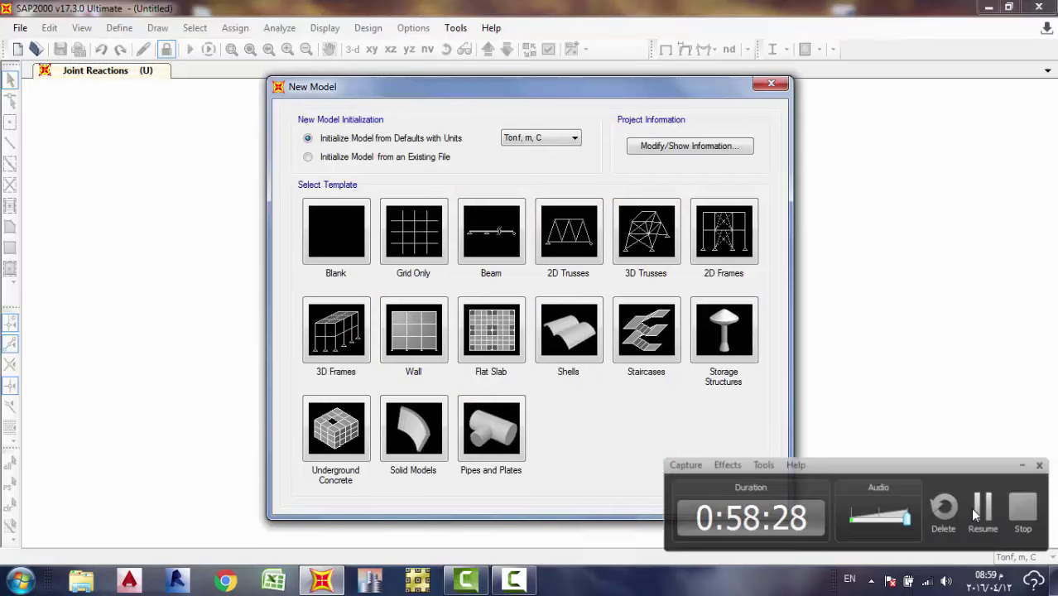
left_click(976, 515)
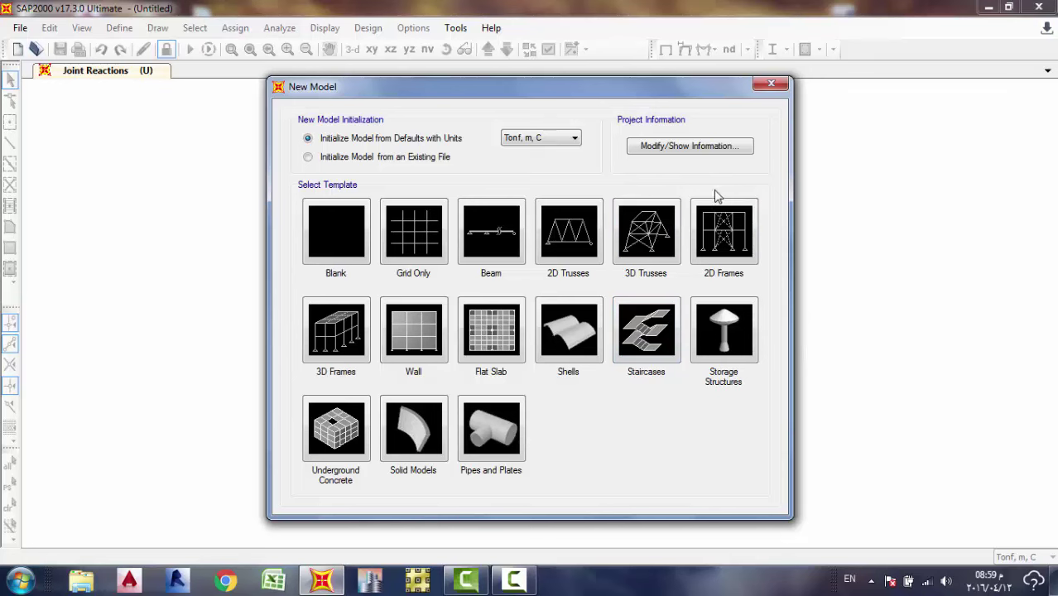
Create a new SAP2000 model from the Blank template, keeping the units Tonf, m, C.
left_click(515, 139)
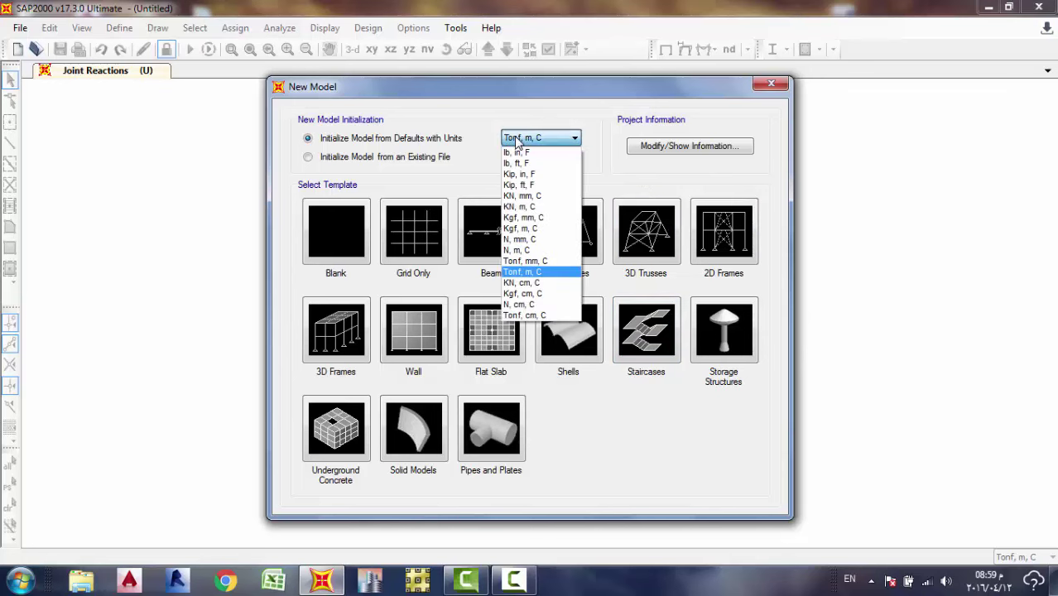
left_click(515, 139)
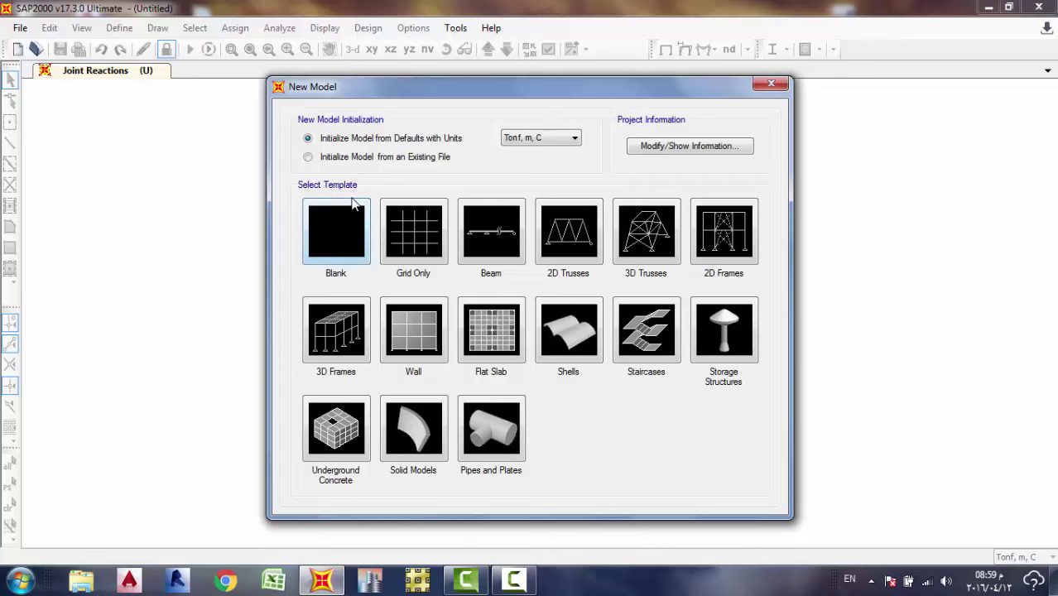
left_click(358, 215)
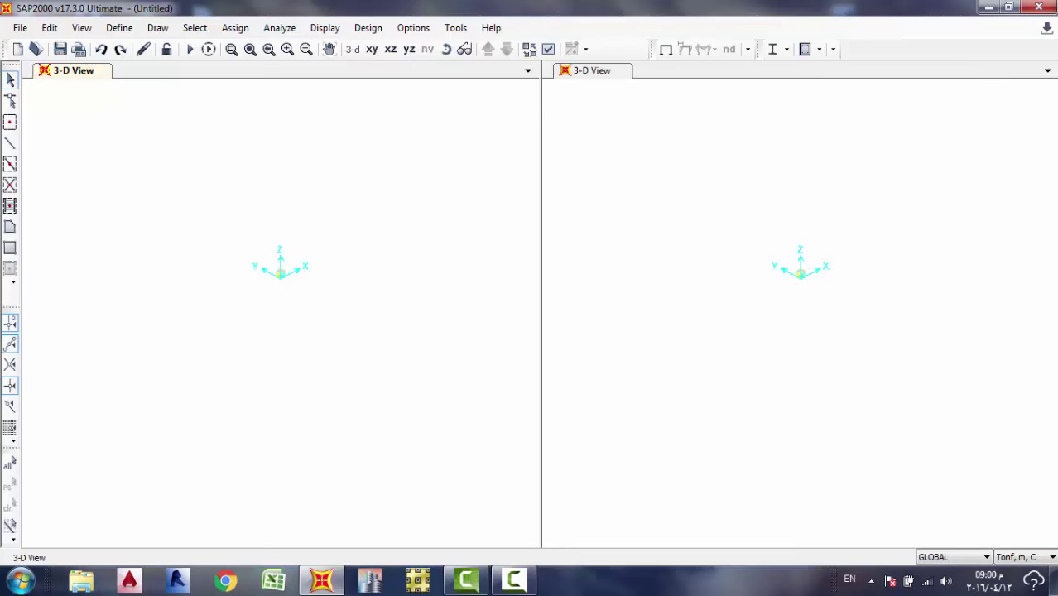
Close the second 3-D View window so that only one model view remains.
left_click(1048, 71)
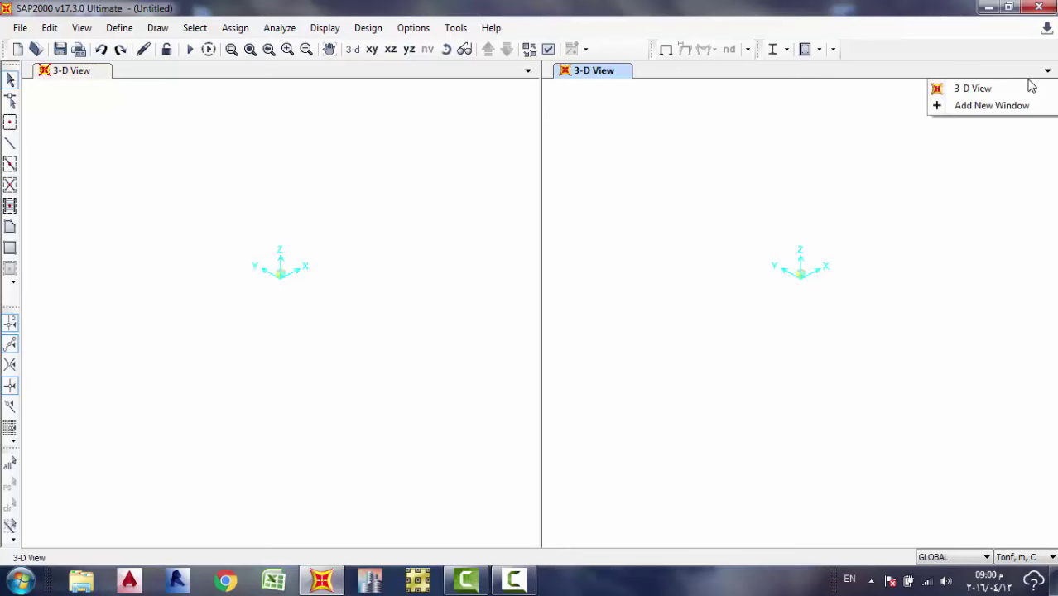
left_click(624, 81)
left_click(624, 81)
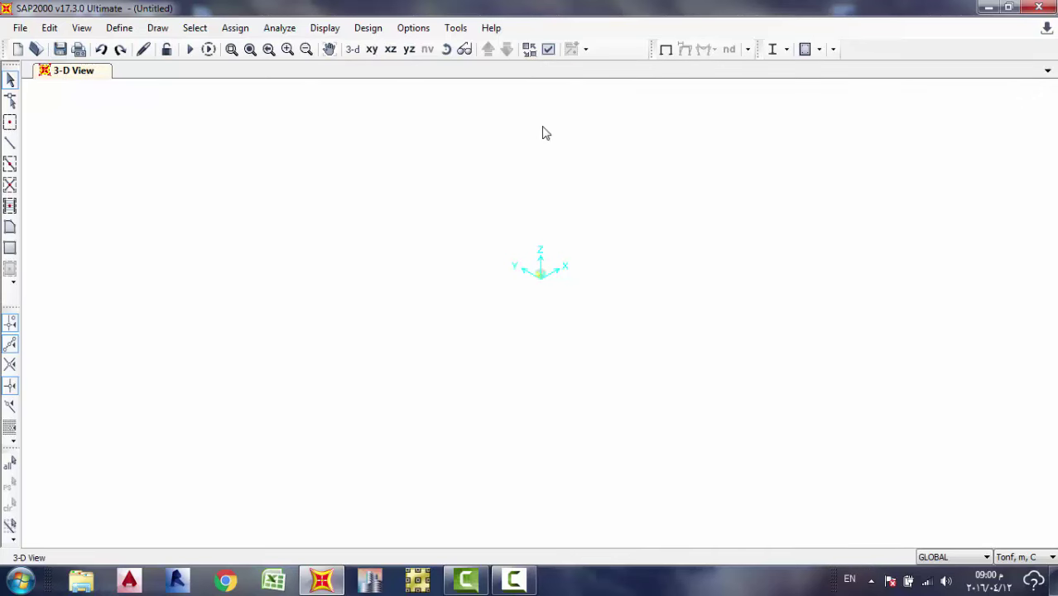
Start an AutoCAD DXF import and open Sap model.dxf from the Cad folder.
left_click(18, 27)
mouse_move(94, 149)
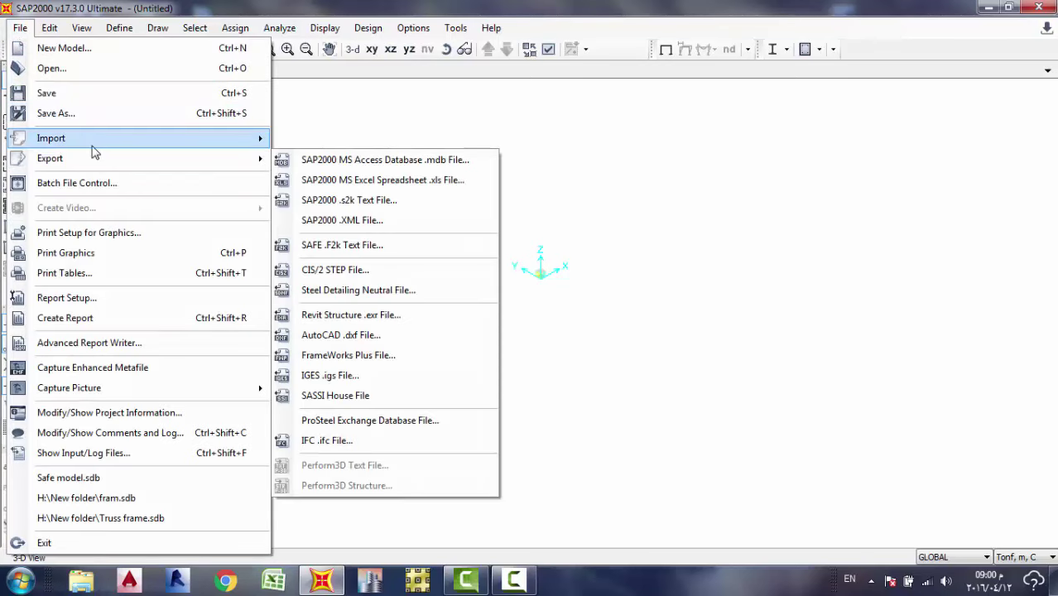
left_click(375, 336)
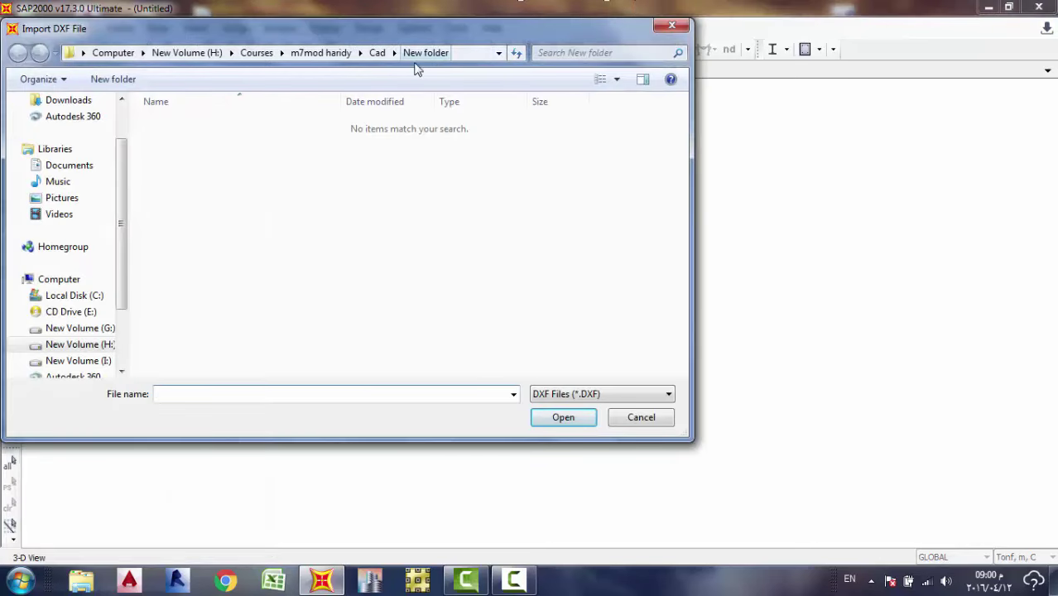
left_click(377, 53)
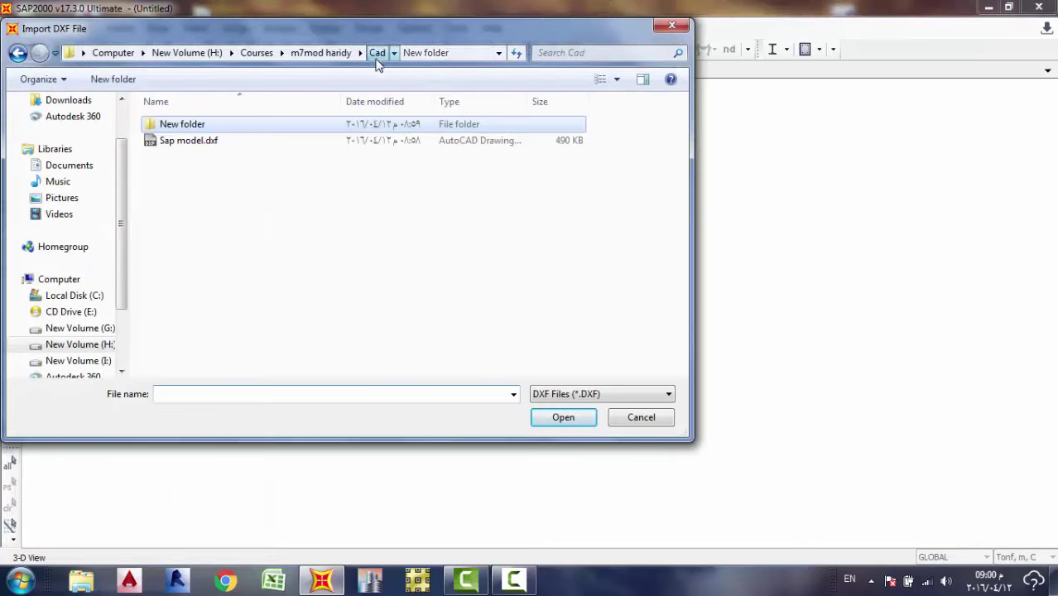
left_click(230, 142)
double_click(230, 142)
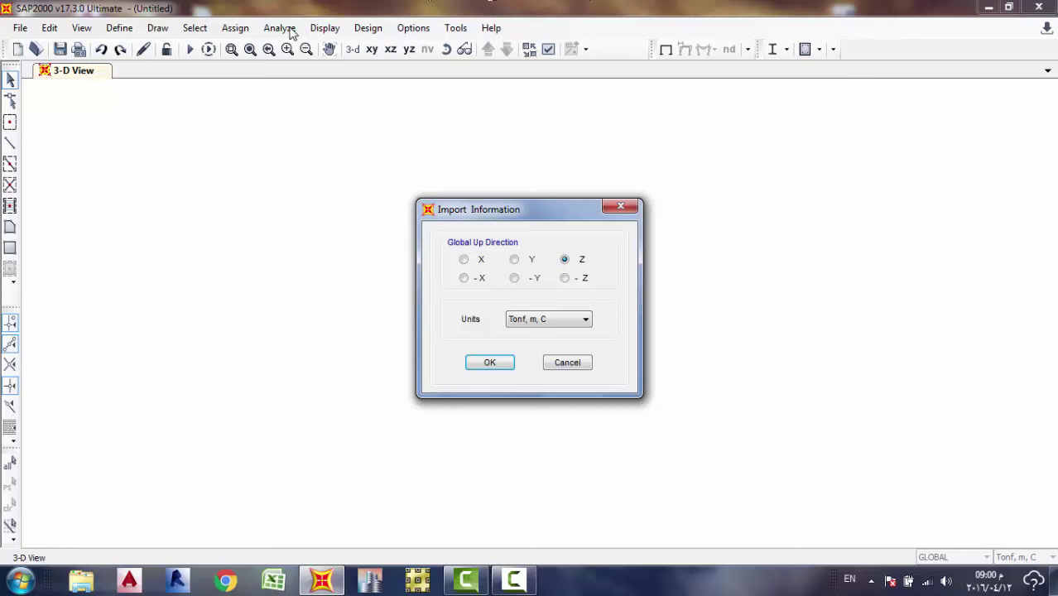
Import the DXF with Z up and units Tonf, m, C, assigning layer Fe Colum to special joints.
left_click(507, 368)
left_click(508, 367)
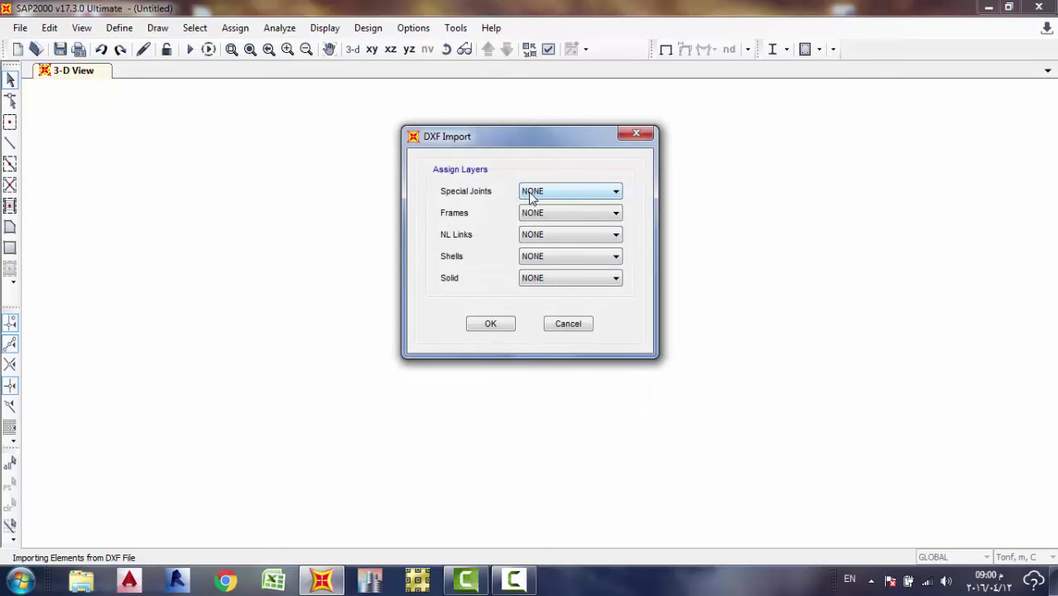
left_click(531, 196)
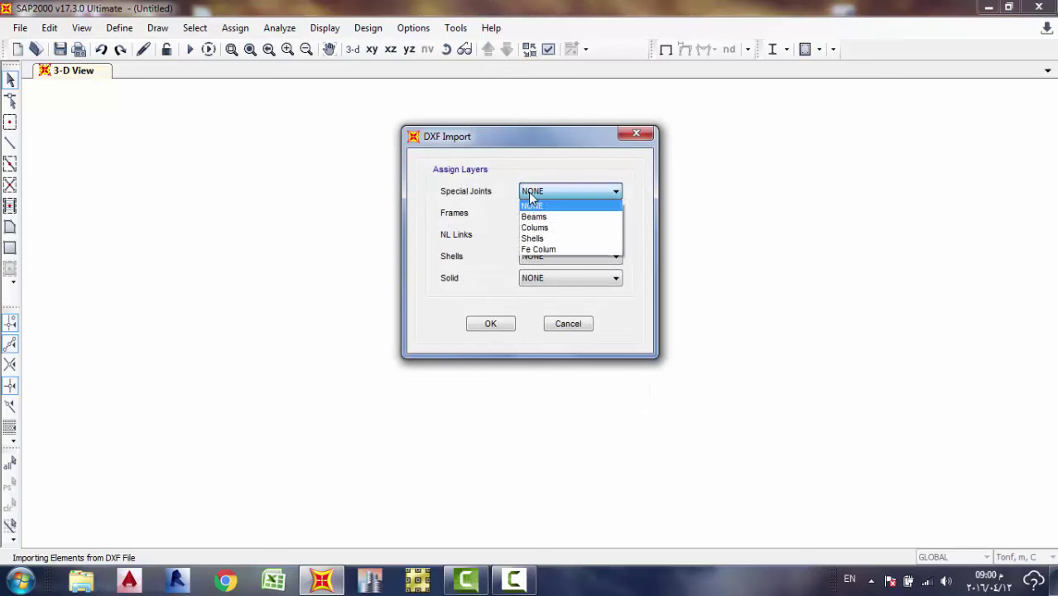
left_click(551, 249)
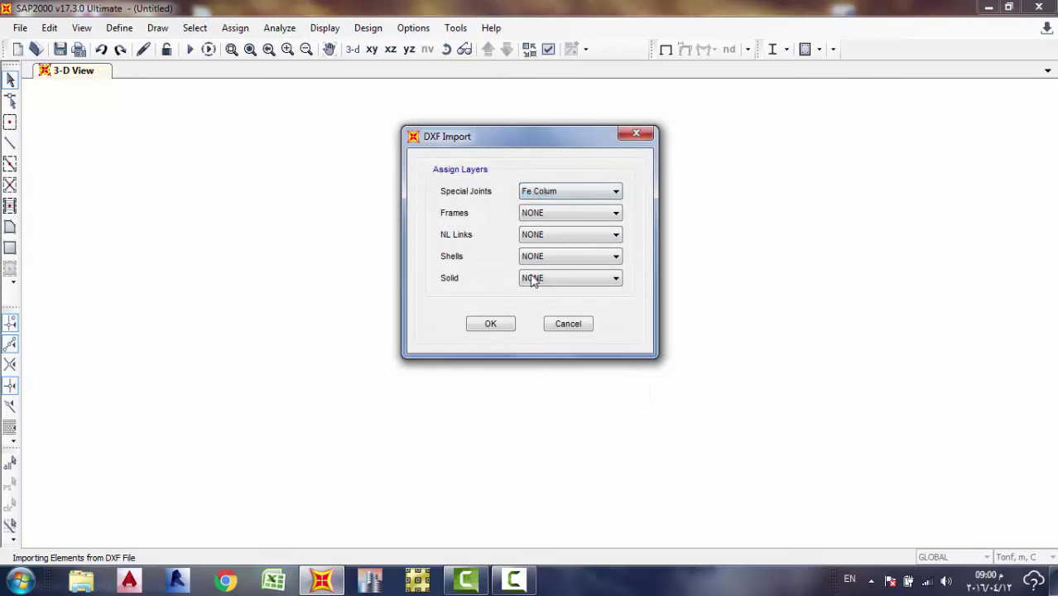
left_click(488, 325)
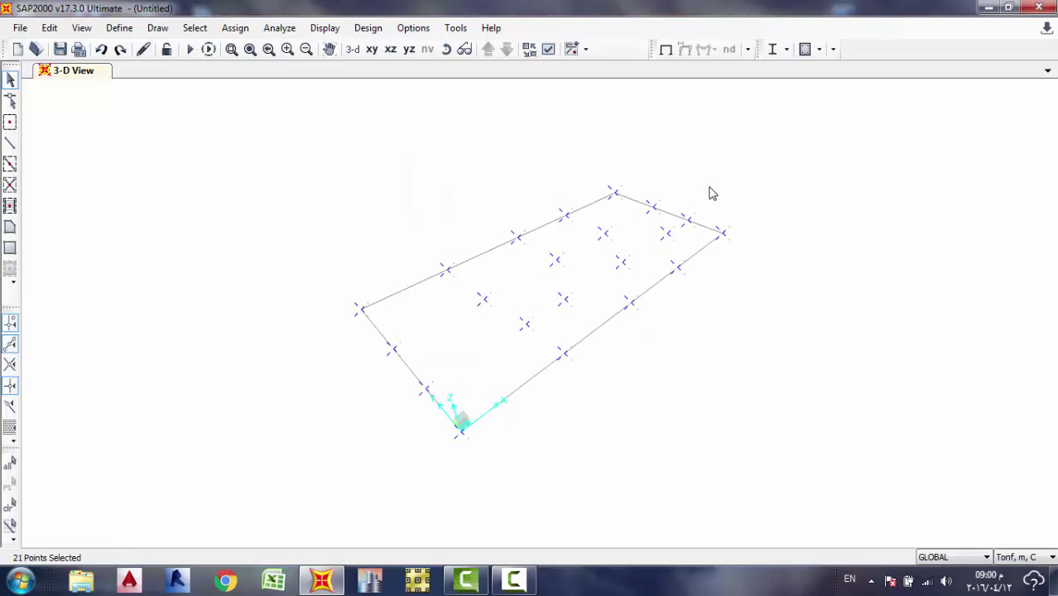
Assign pinned restraints to all imported column joints, fixing translations 1, 2 and 3 and leaving rotations free.
left_click_drag(767, 138, 344, 478)
left_click(234, 28)
mouse_move(269, 52)
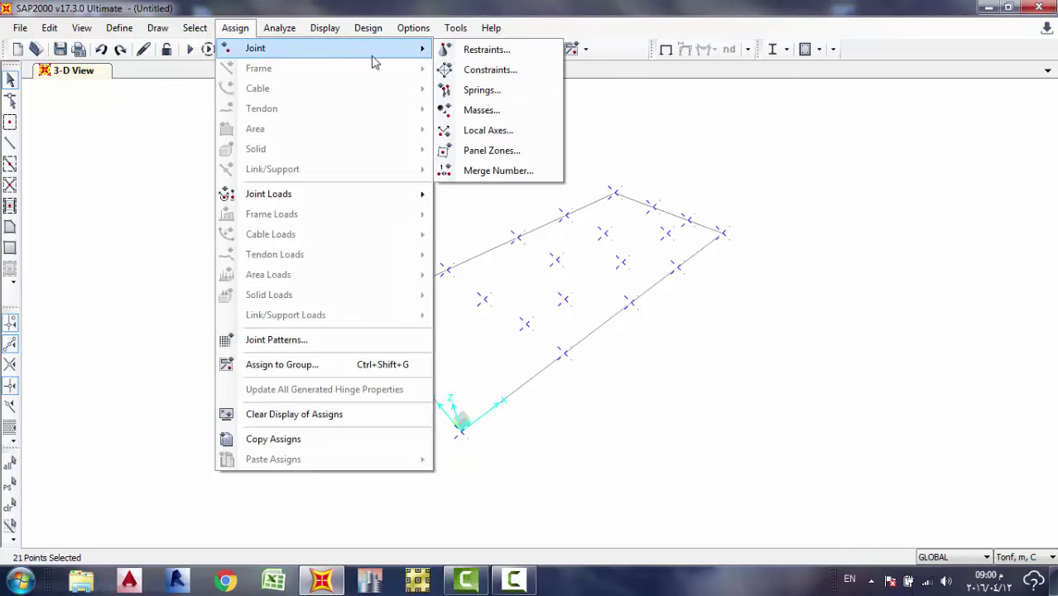
left_click(457, 49)
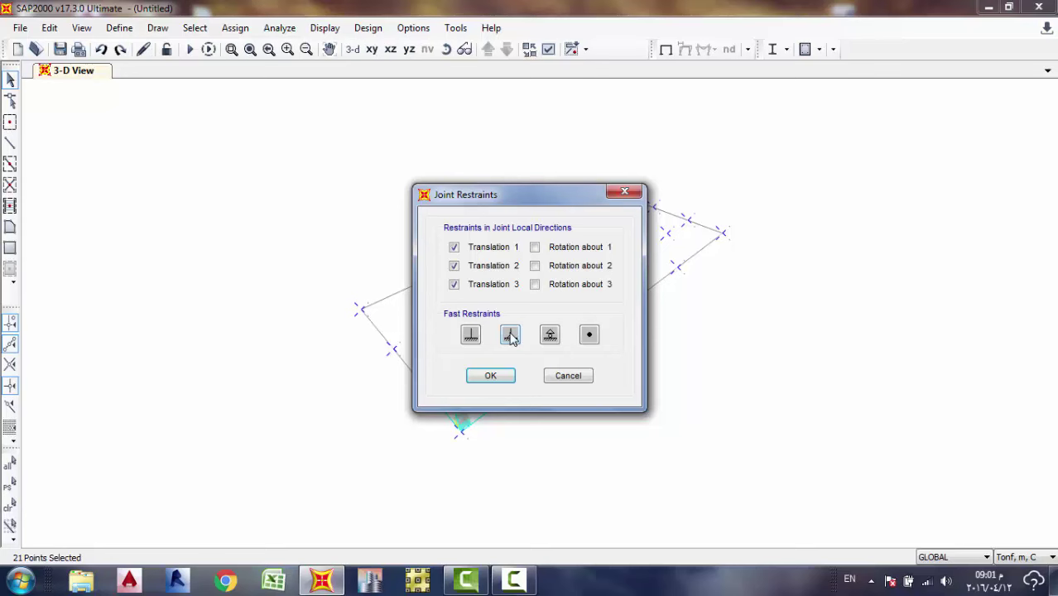
left_click(511, 336)
left_click(501, 377)
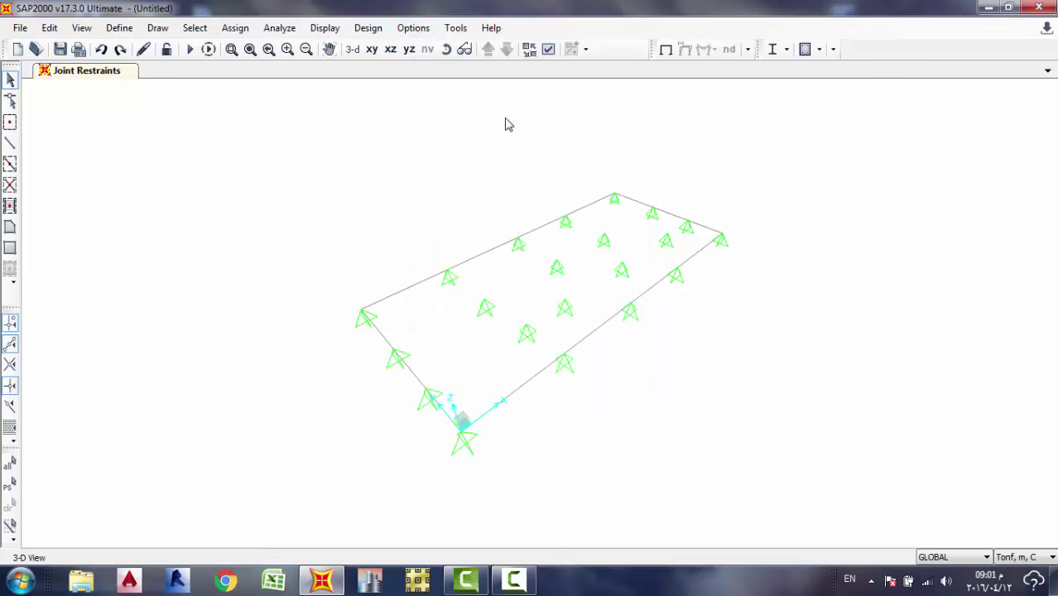
Show the model in XY plan view with joint labels turned on.
left_click(371, 49)
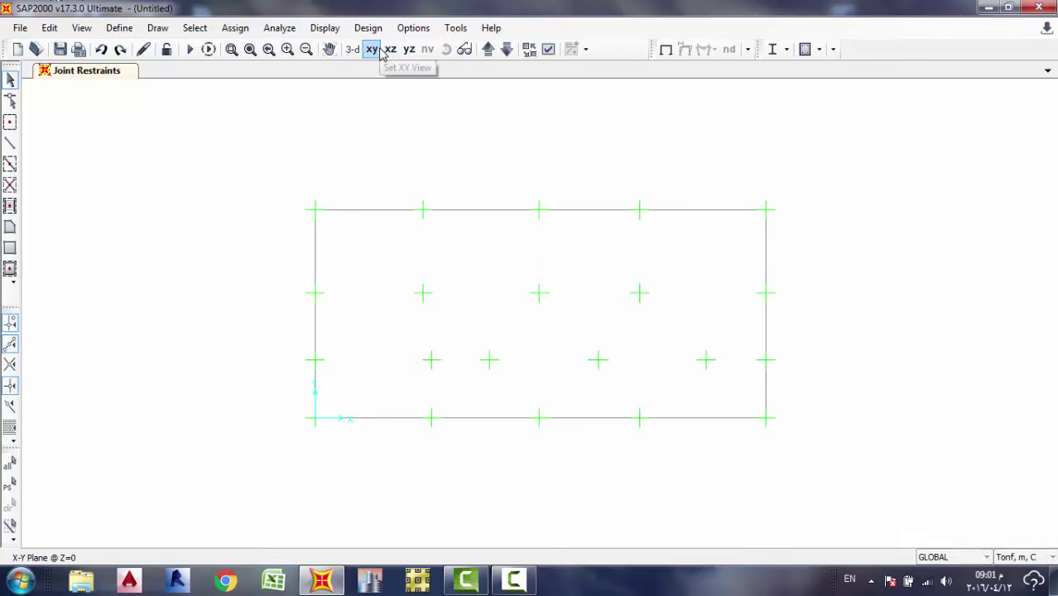
middle_click_drag(520, 290, 487, 239)
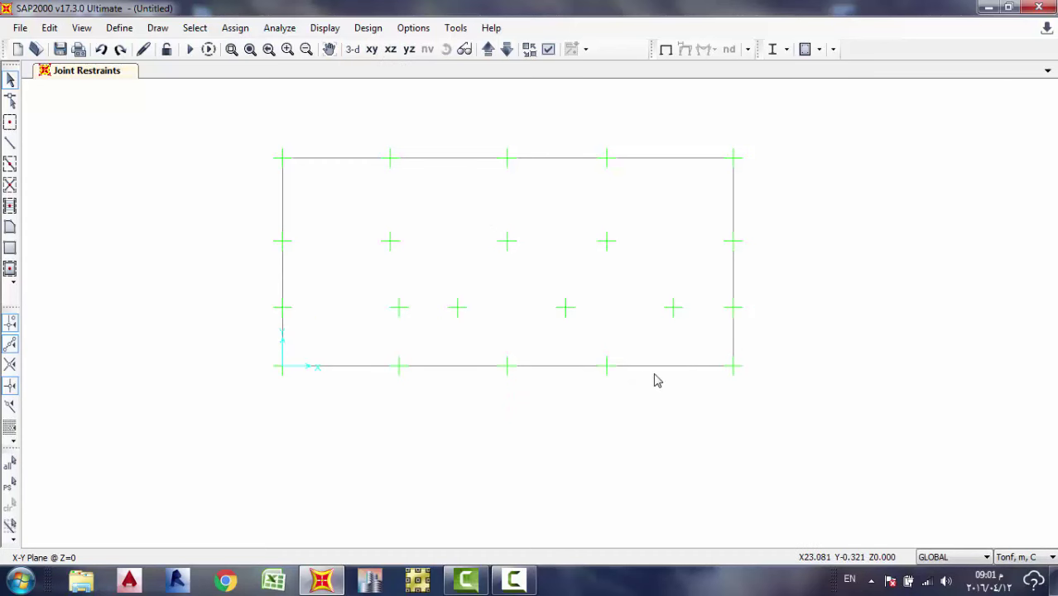
left_click(549, 49)
left_click(262, 201)
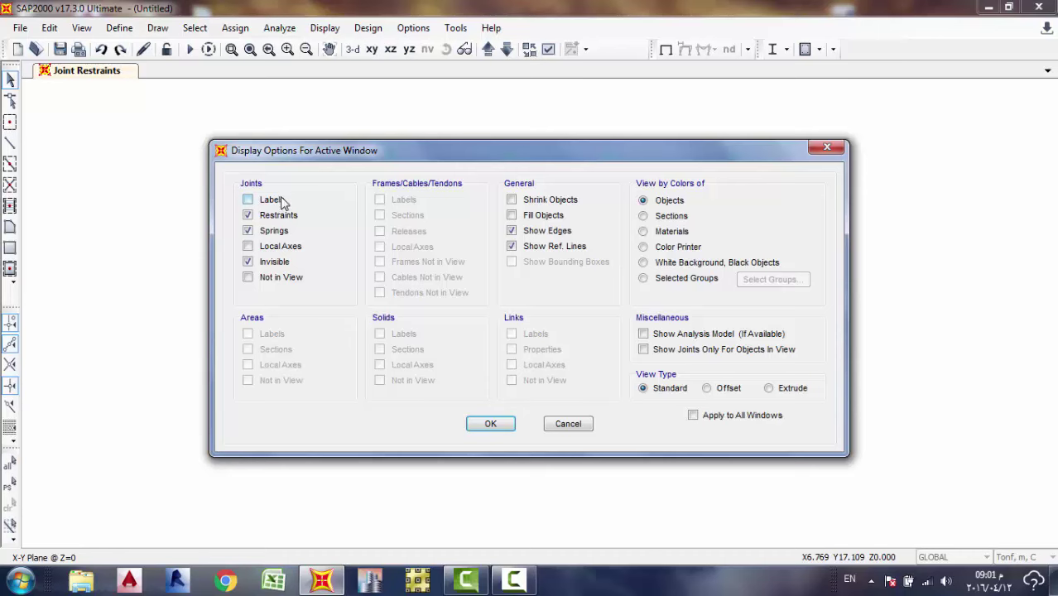
left_click(490, 423)
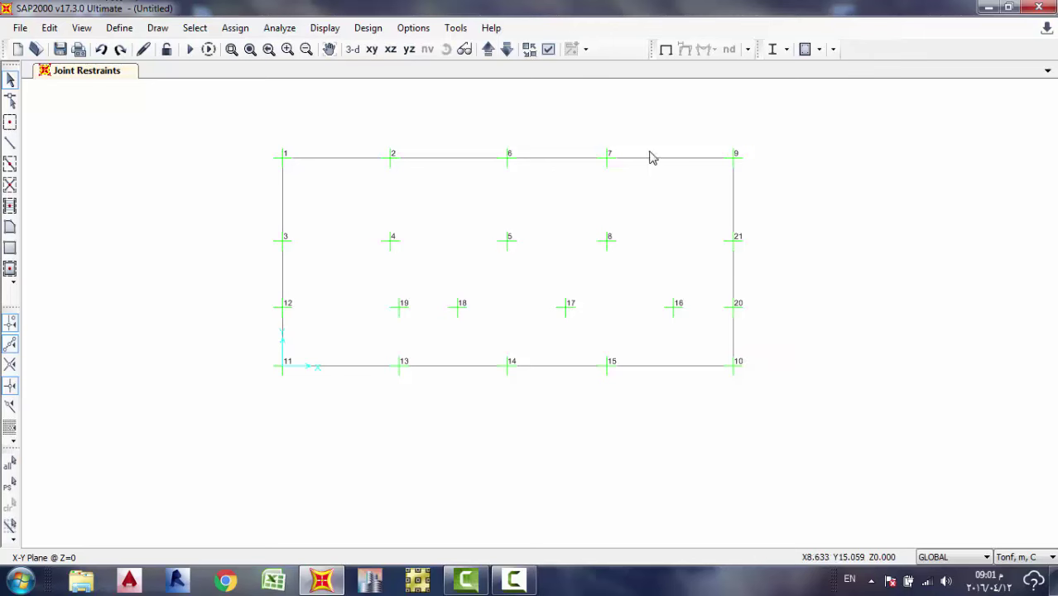
Select all joints and set up their relabelling with prefix C, next 1, increment 1, first order X and second order Z.
left_click_drag(647, 196, 242, 445)
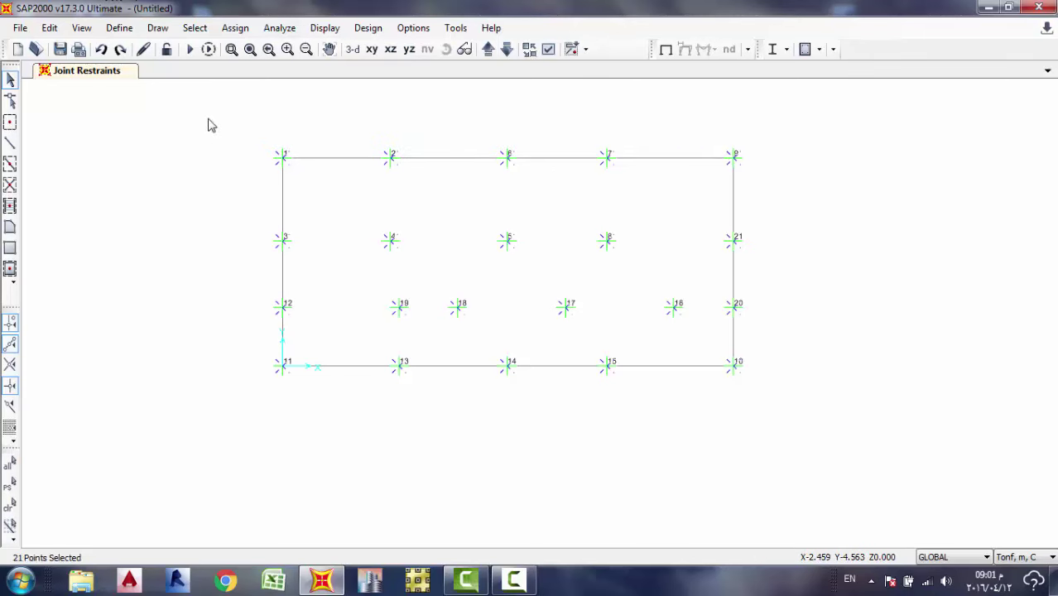
left_click(50, 27)
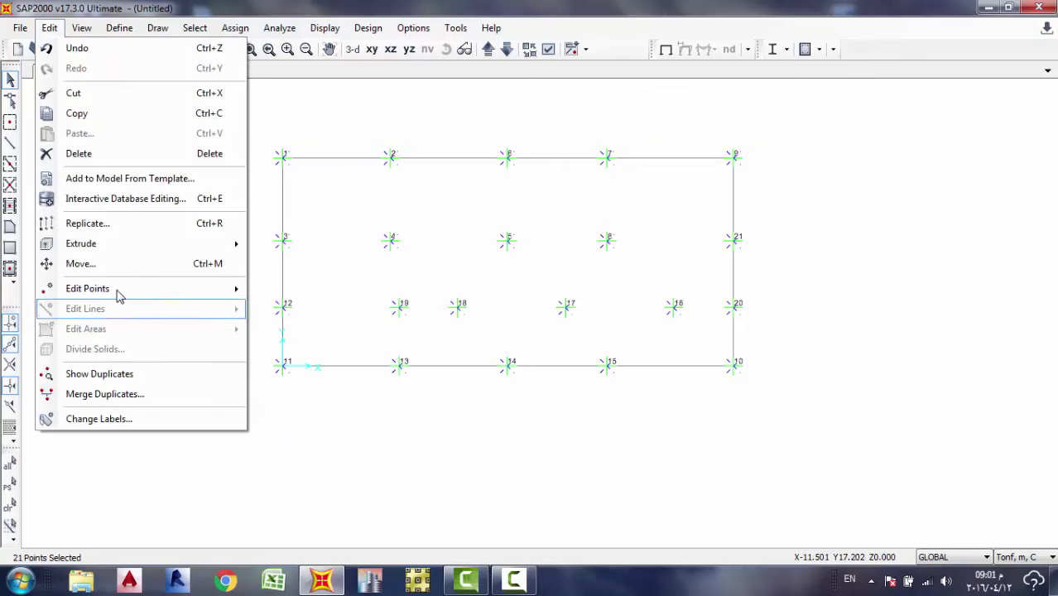
left_click(145, 423)
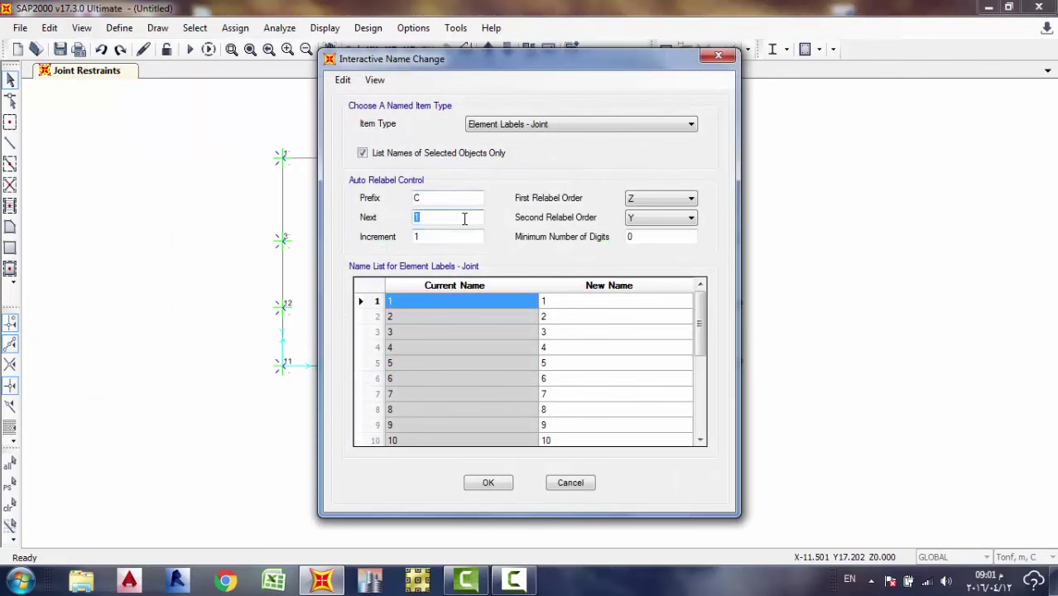
left_click(673, 205)
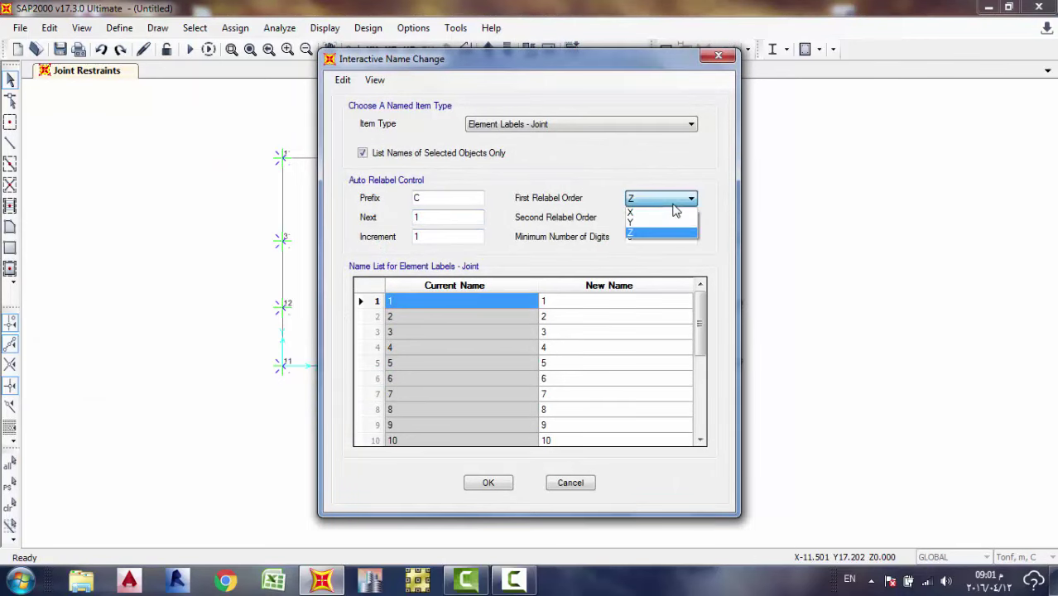
left_click(673, 209)
left_click(668, 217)
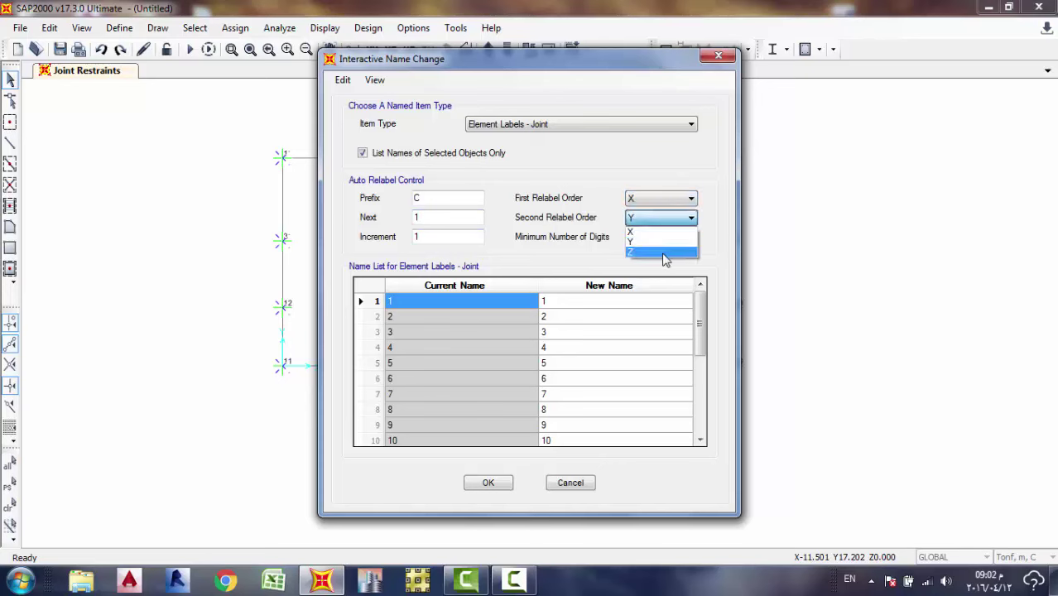
left_click(662, 252)
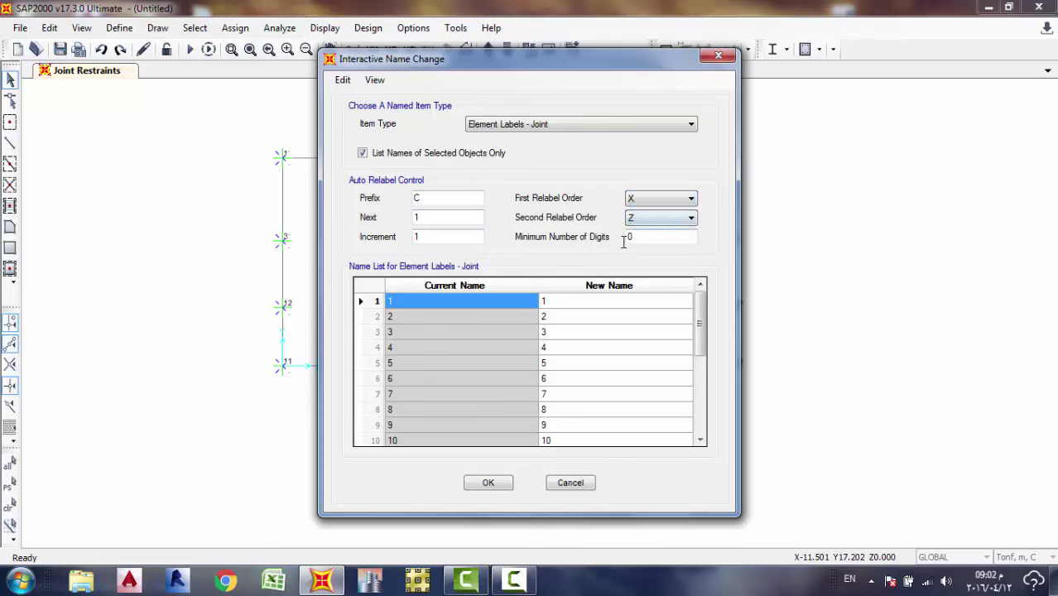
Auto-relabel all joints in the list and apply the new names.
left_click(343, 79)
mouse_move(412, 258)
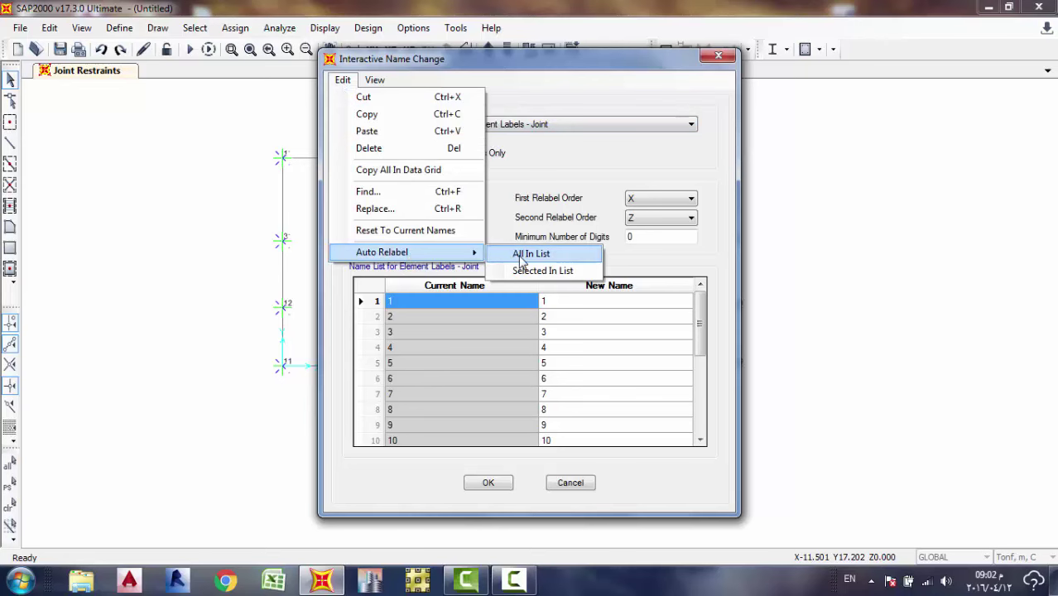
left_click(524, 255)
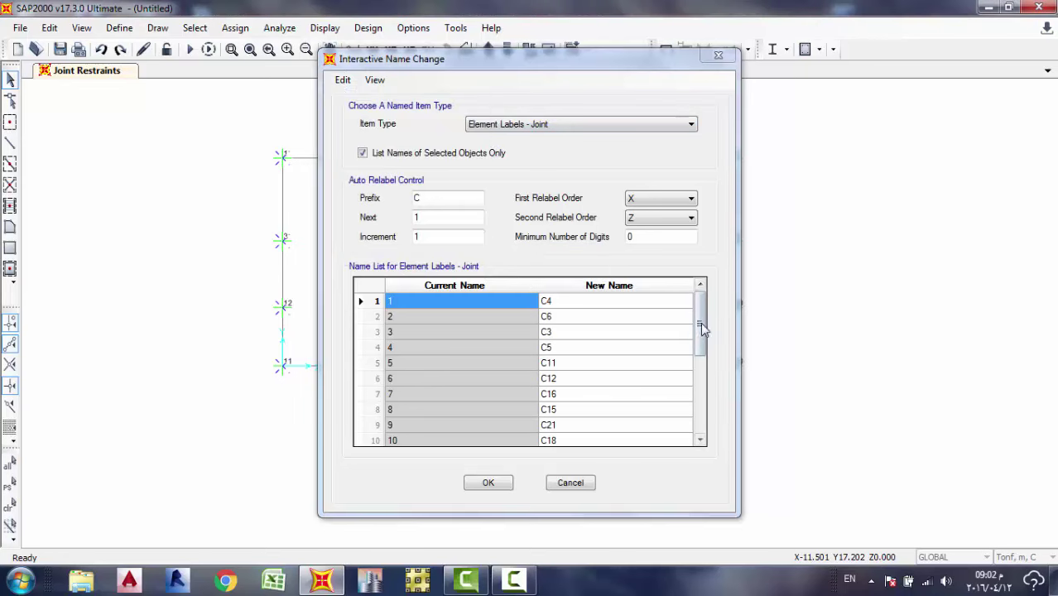
mouse_move(701, 328)
left_mouse_down()
mouse_move(700, 413)
mouse_move(701, 328)
left_mouse_up()
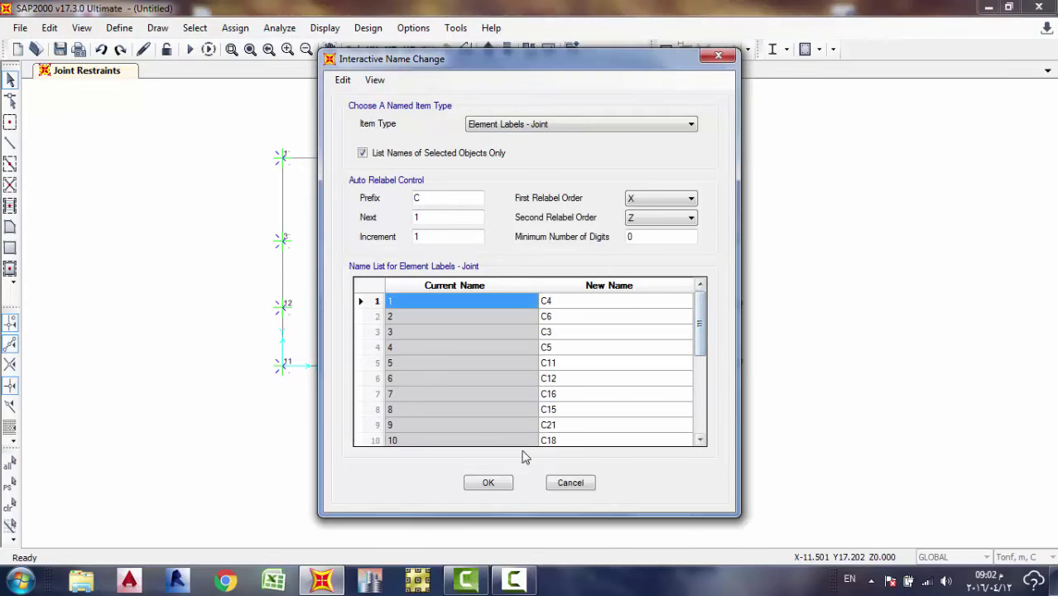
left_click(487, 482)
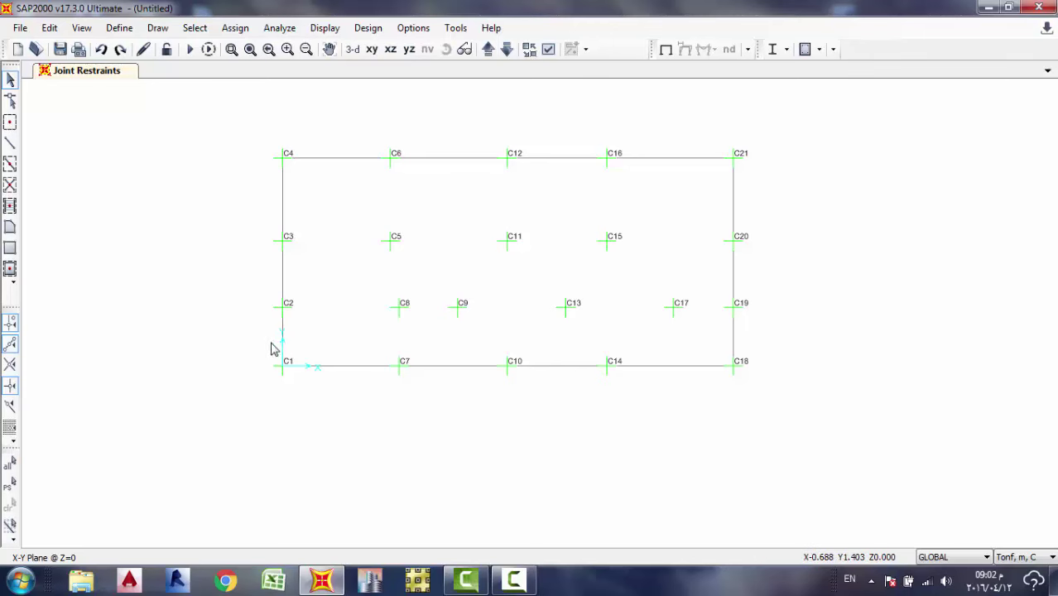
Try to auto-relabel the five joints on the slab's lower edge with prefix C, first order X and second order Y.
left_click_drag(271, 348, 770, 404)
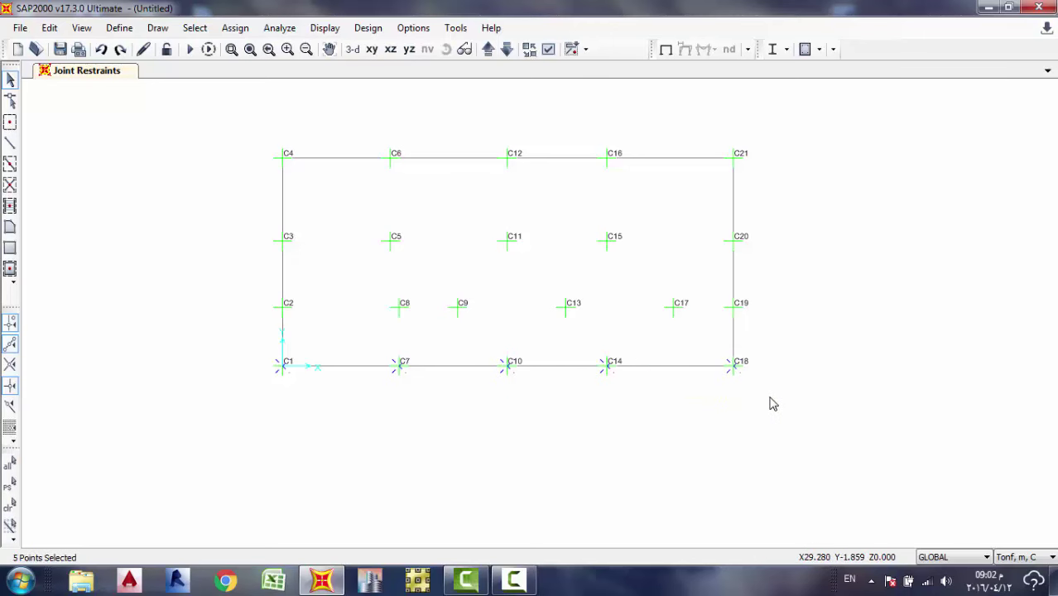
left_click(50, 28)
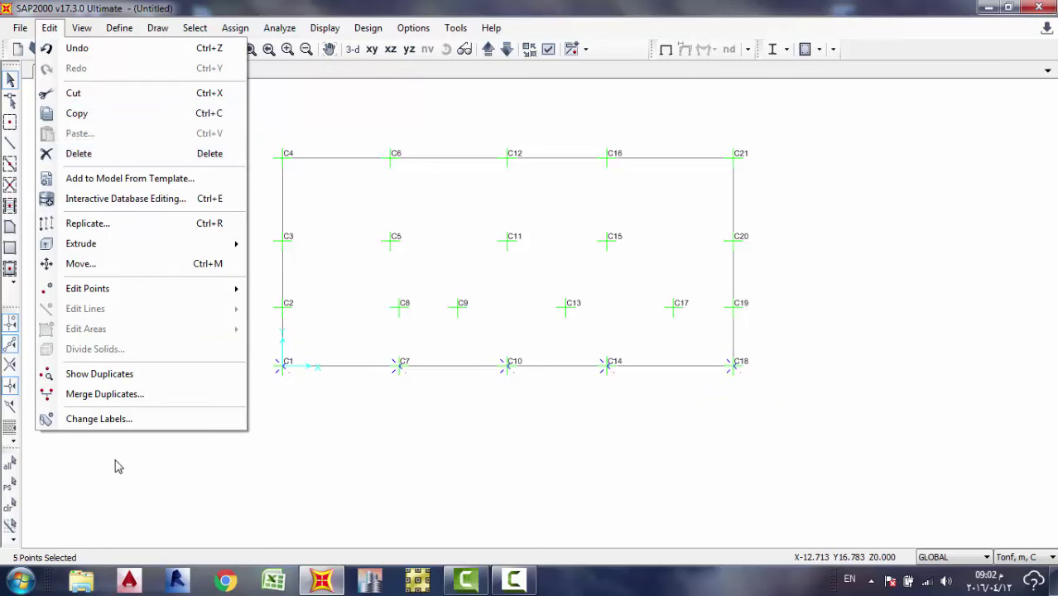
left_click(112, 419)
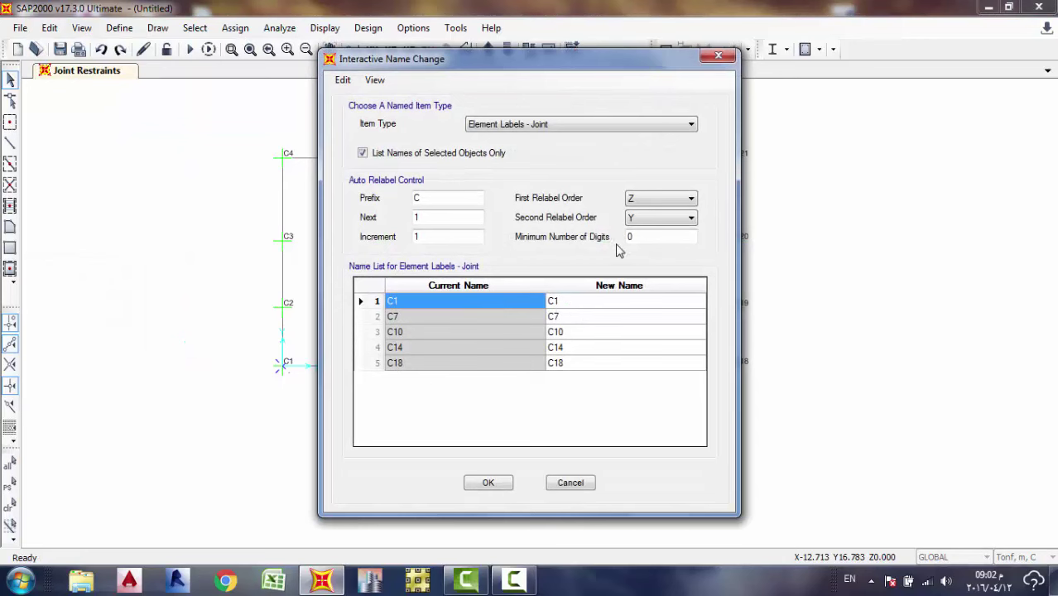
left_click(668, 201)
left_click(668, 214)
left_click(342, 80)
mouse_move(487, 257)
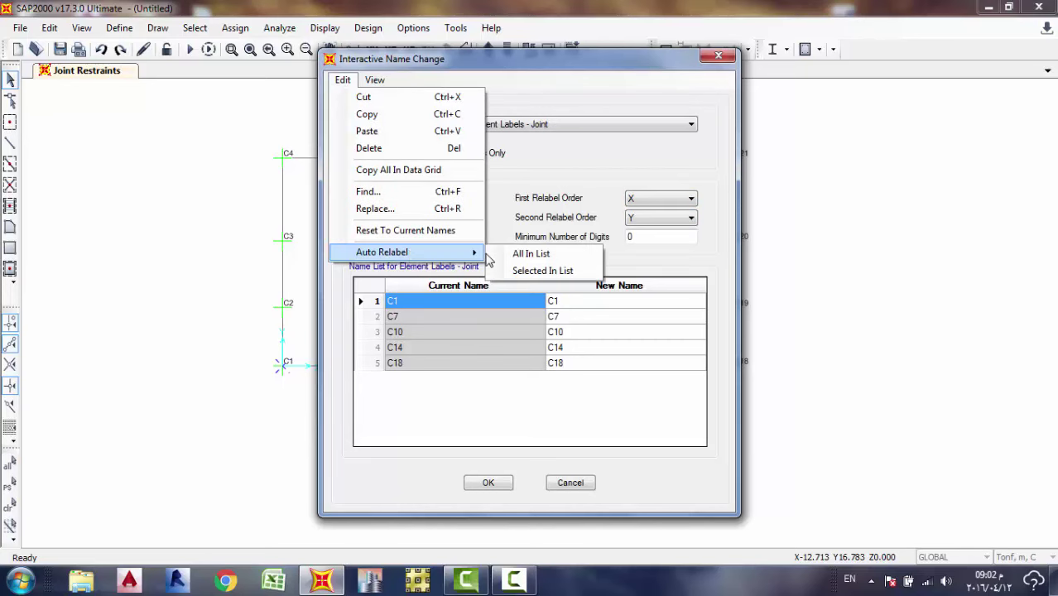
left_click(520, 254)
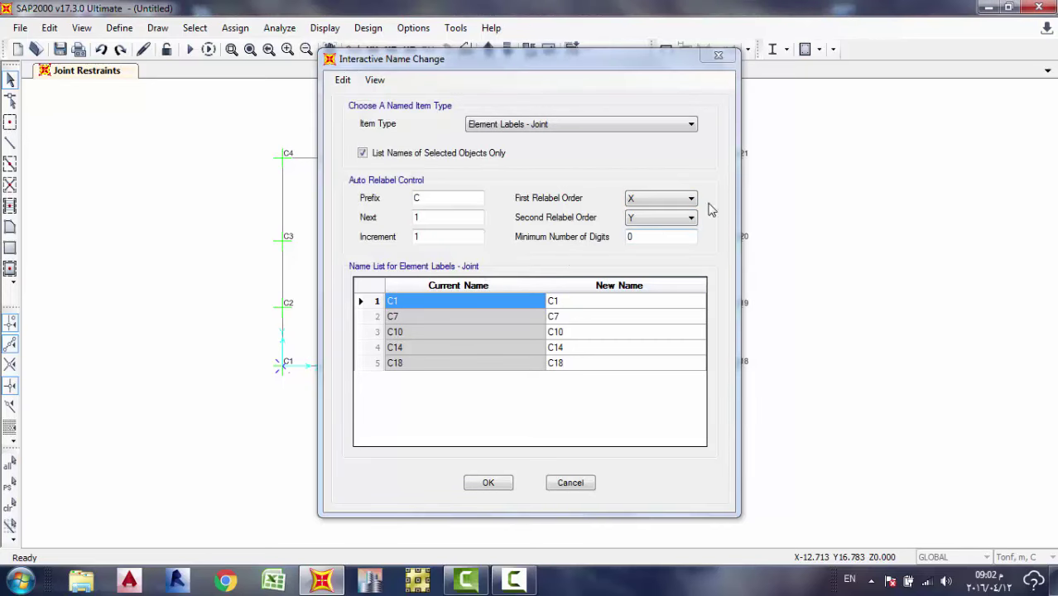
Try to auto-relabel all the listed joints with second relabel order Z, and discard the name changes.
left_click(662, 219)
left_click(670, 253)
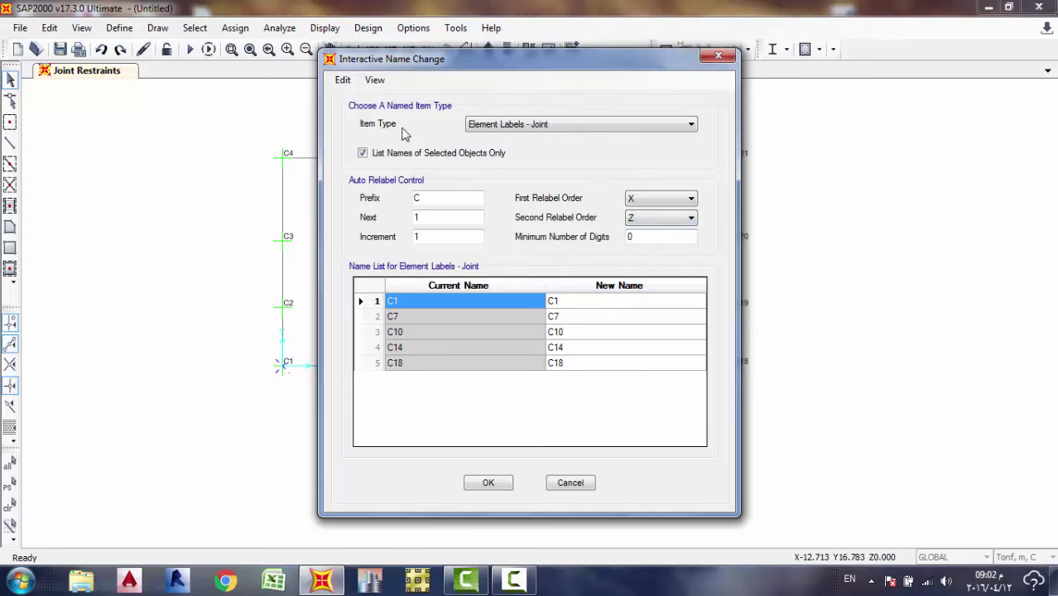
left_click(351, 79)
mouse_move(432, 253)
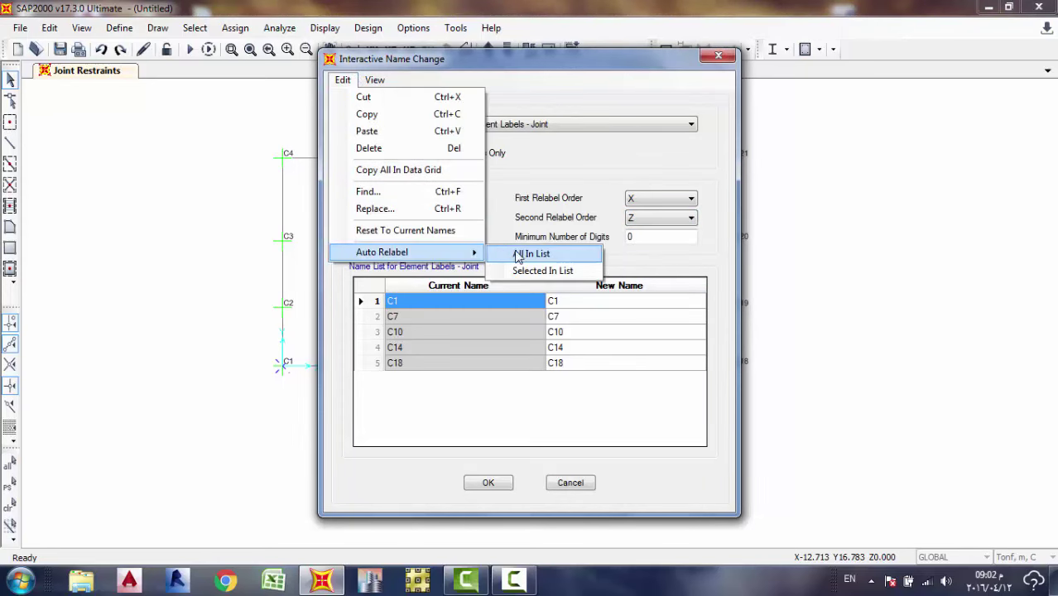
left_click(524, 255)
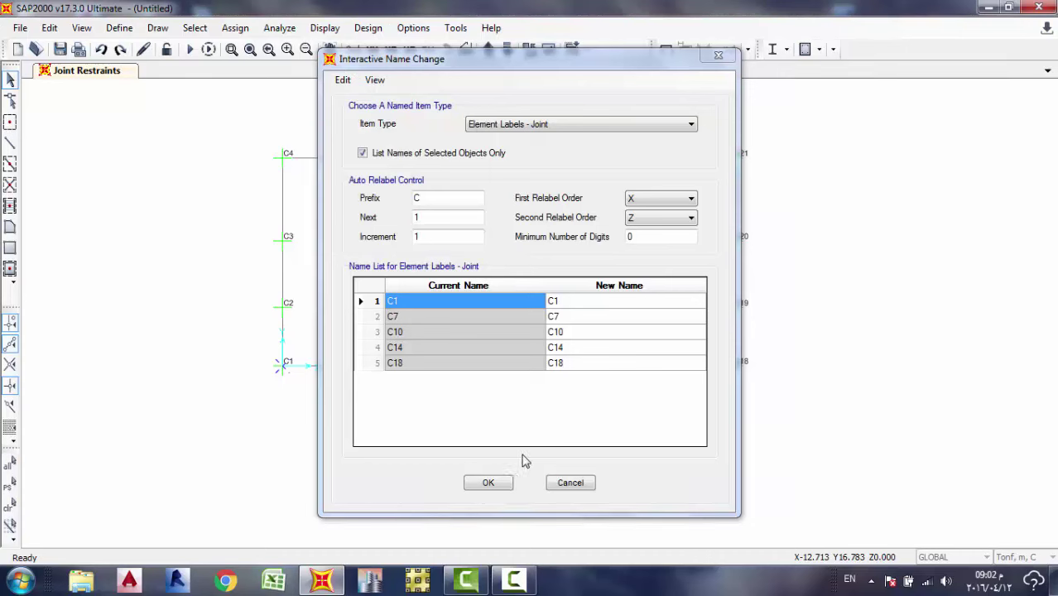
left_click(571, 483)
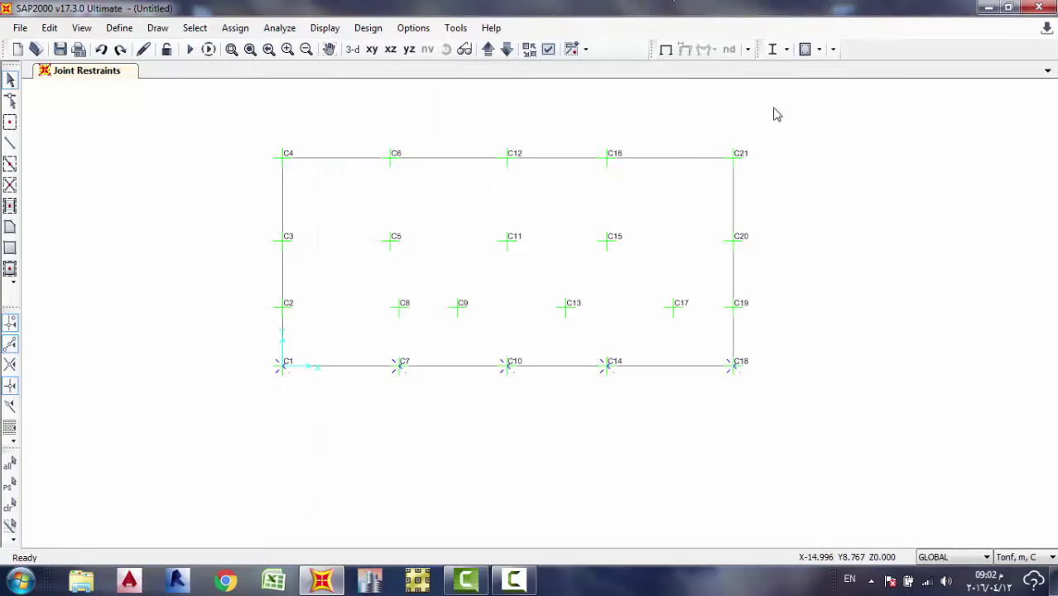
Import the Beams layer of Sap model.dxf as frames, with Z as the global up direction and Tonf, m, C units.
left_click(354, 49)
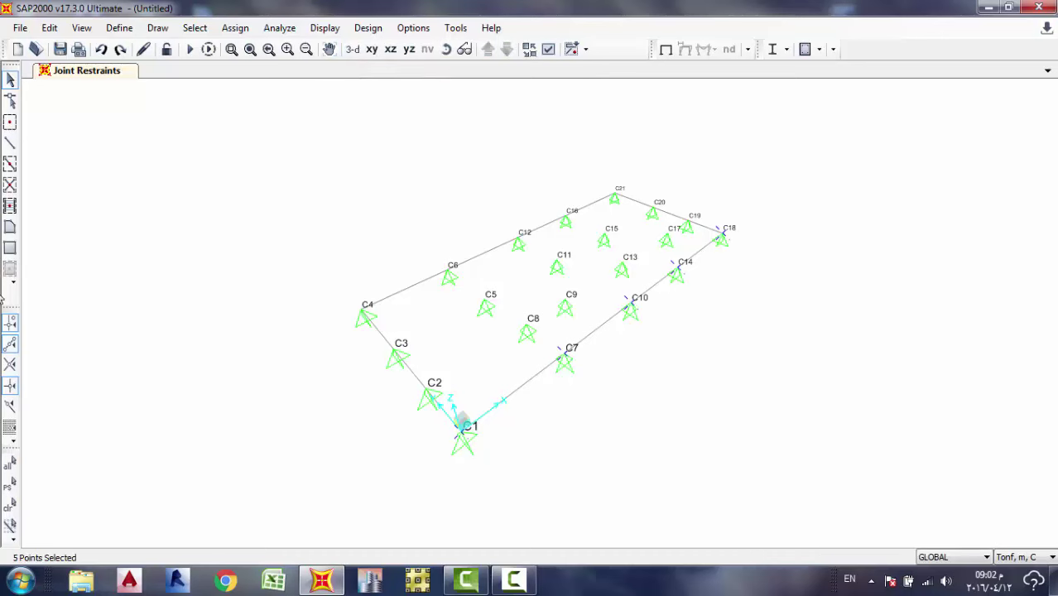
left_click(19, 28)
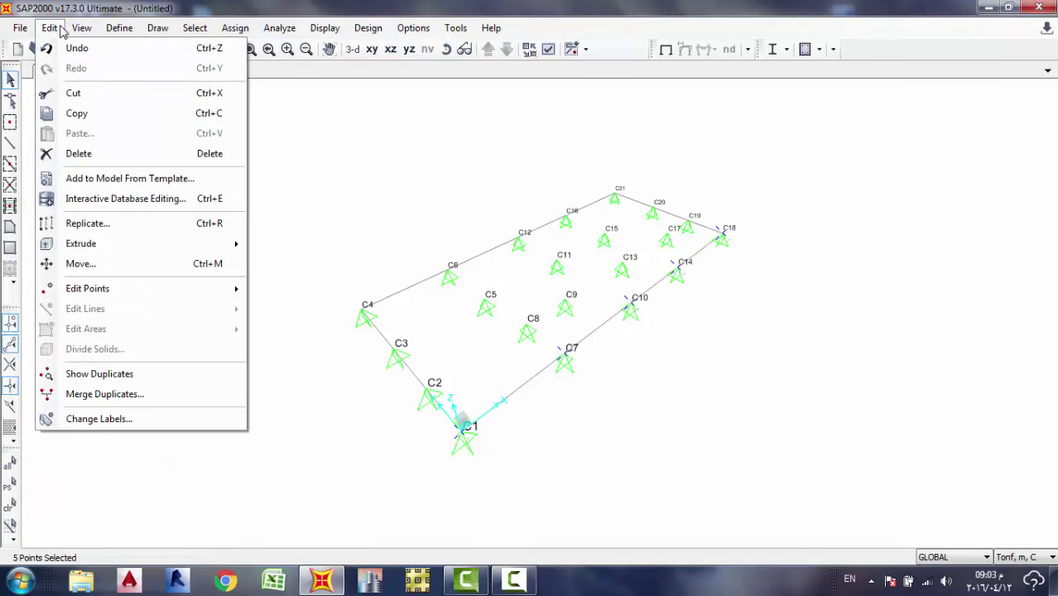
mouse_move(61, 137)
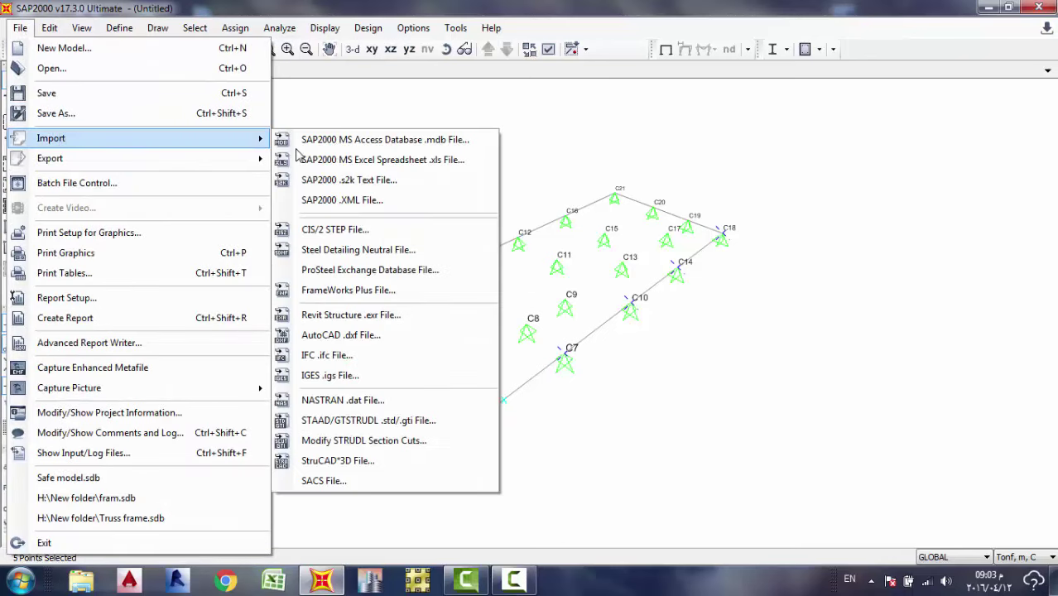
left_click(408, 341)
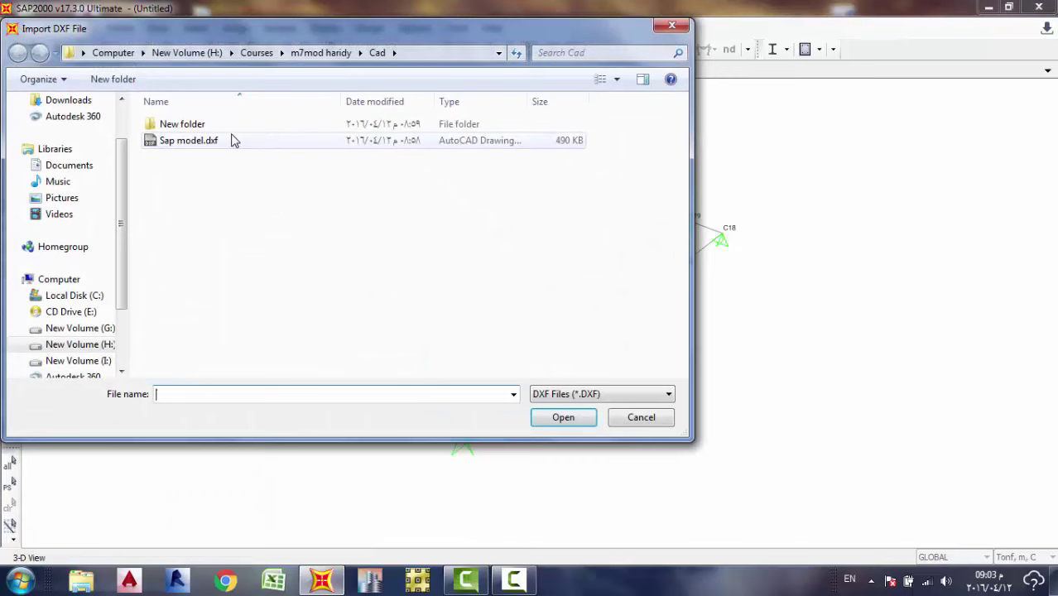
double_click(232, 141)
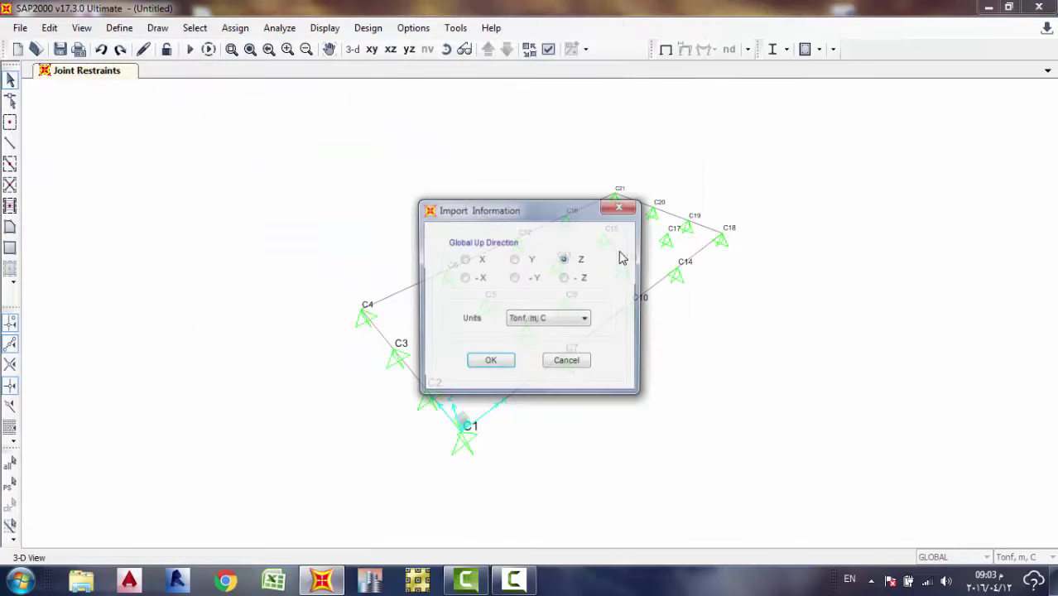
left_click(489, 364)
left_click(537, 216)
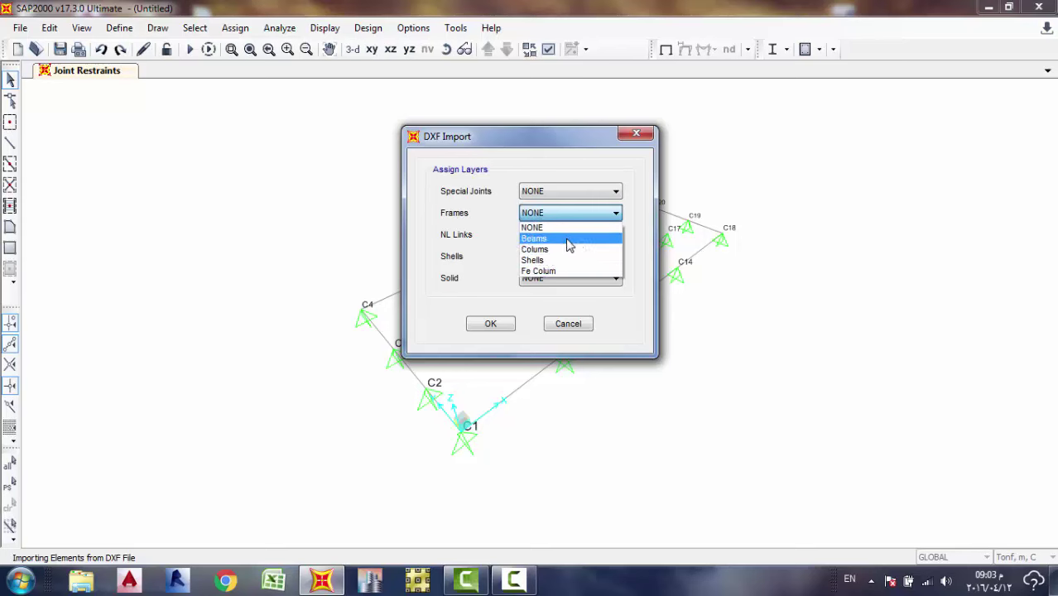
left_click(569, 239)
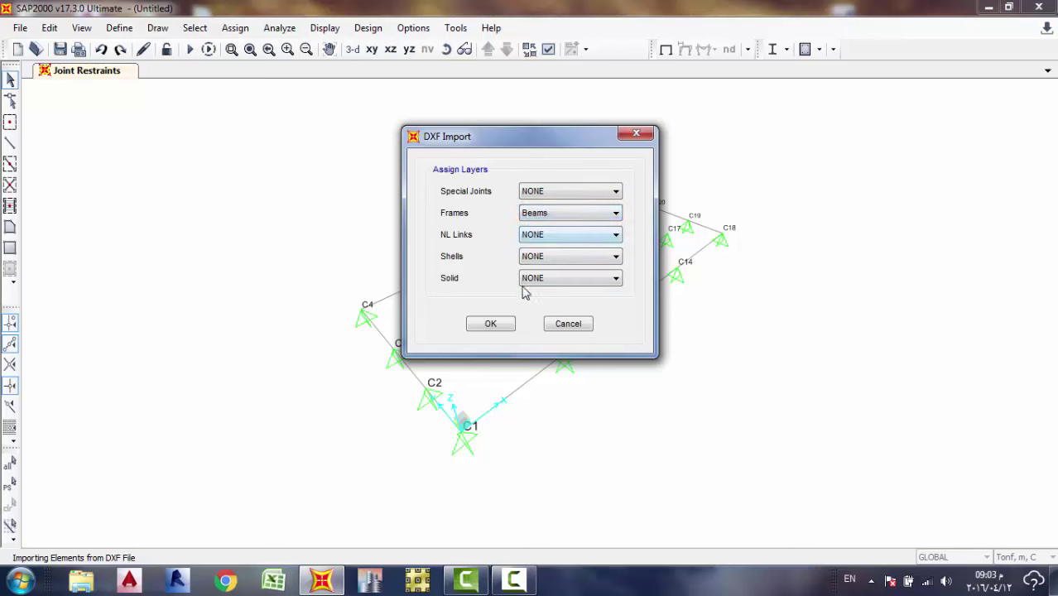
left_click(500, 329)
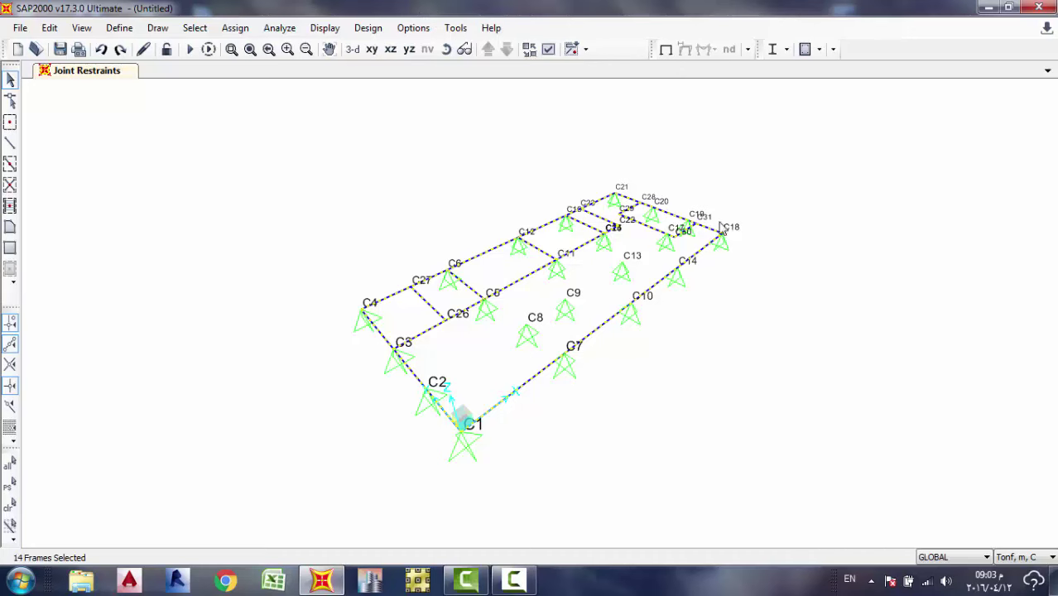
Clear the selection and select only the four perimeter beams in the XY plan view.
left_click(371, 55)
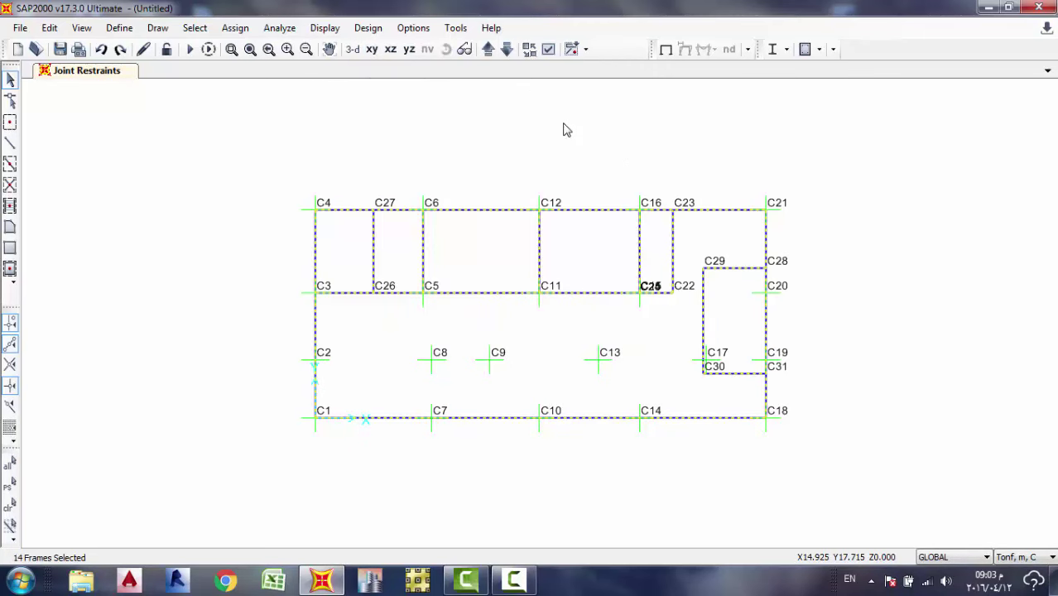
key("ctrl+q")
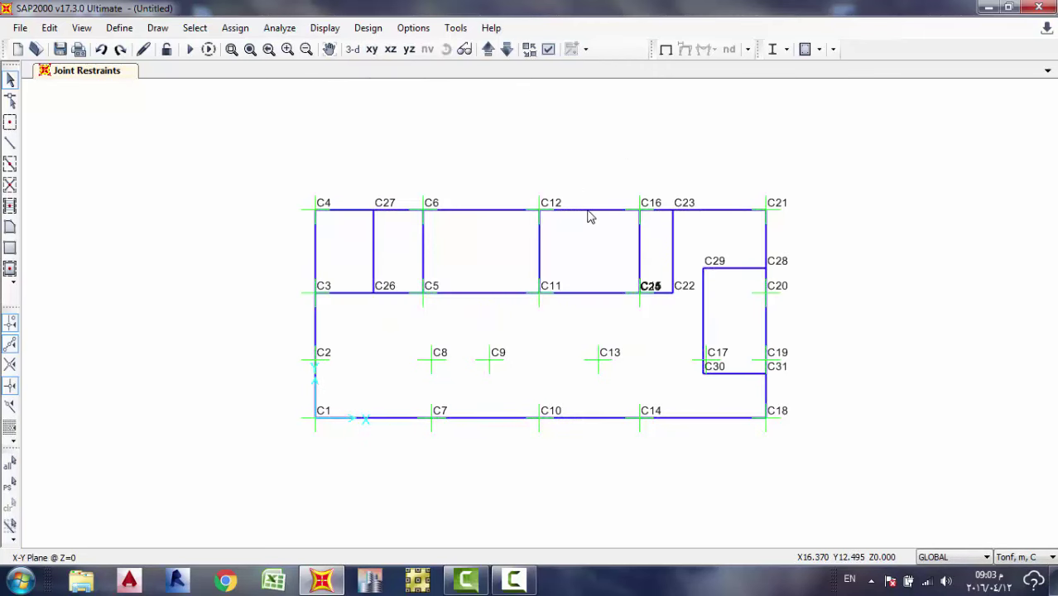
left_click(592, 210)
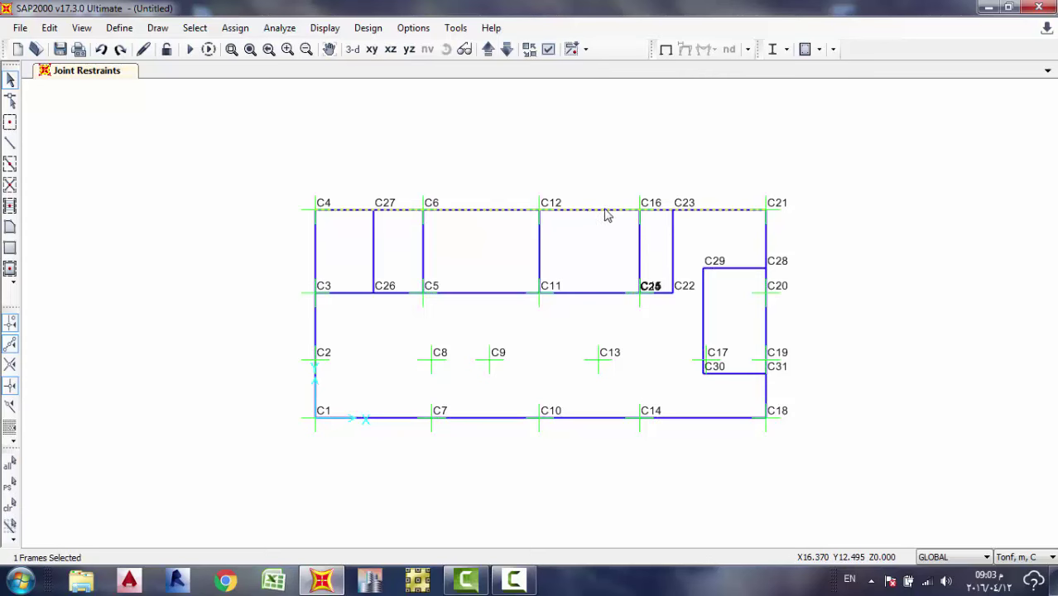
left_click(315, 243)
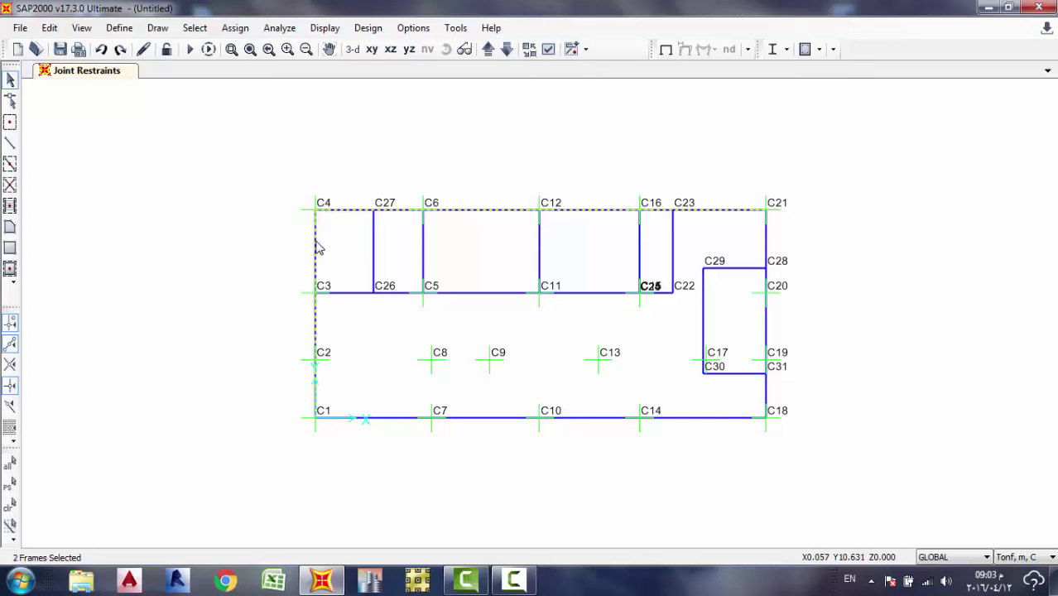
left_click(483, 417)
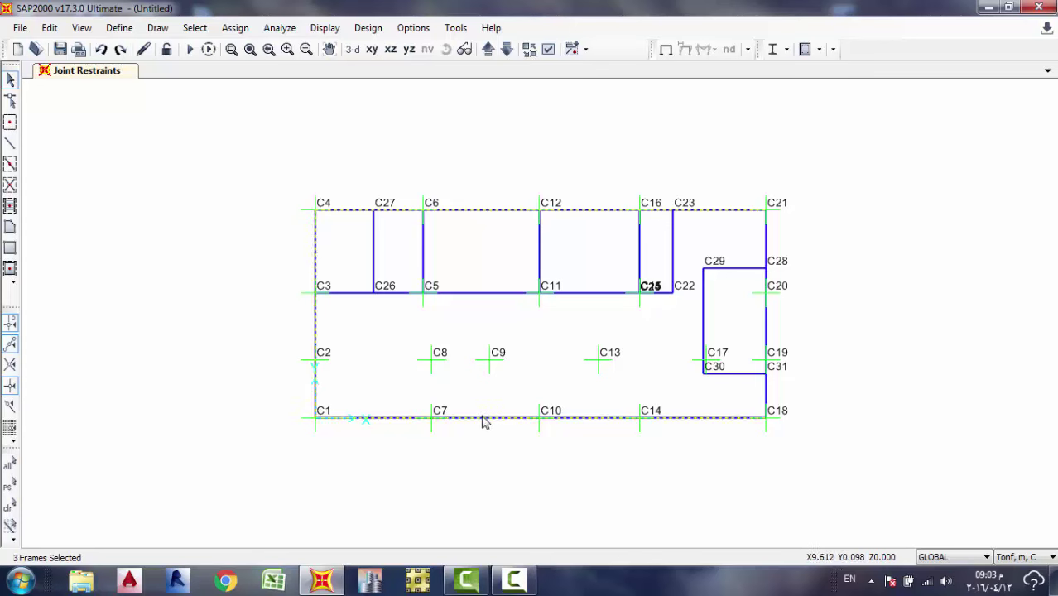
left_click(767, 245)
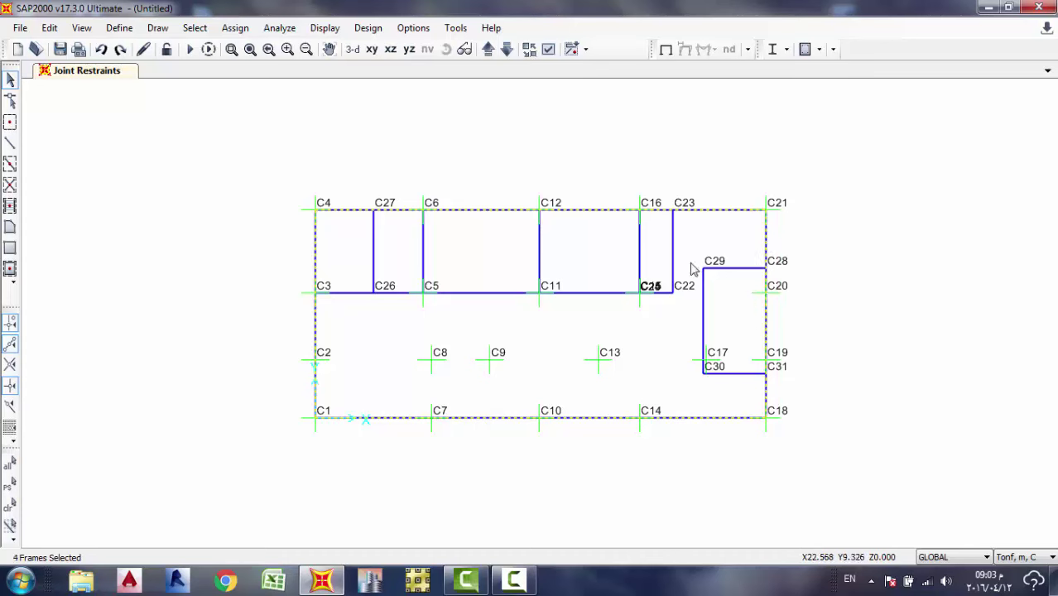
Start a new frame section property of type Concrete with a rectangular shape.
left_click(157, 28)
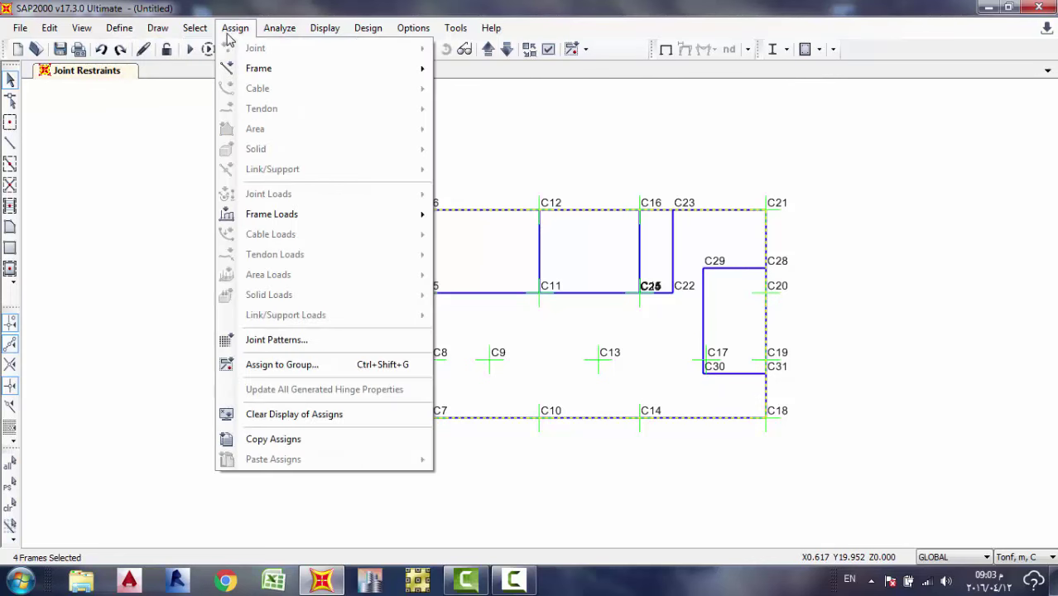
mouse_move(130, 32)
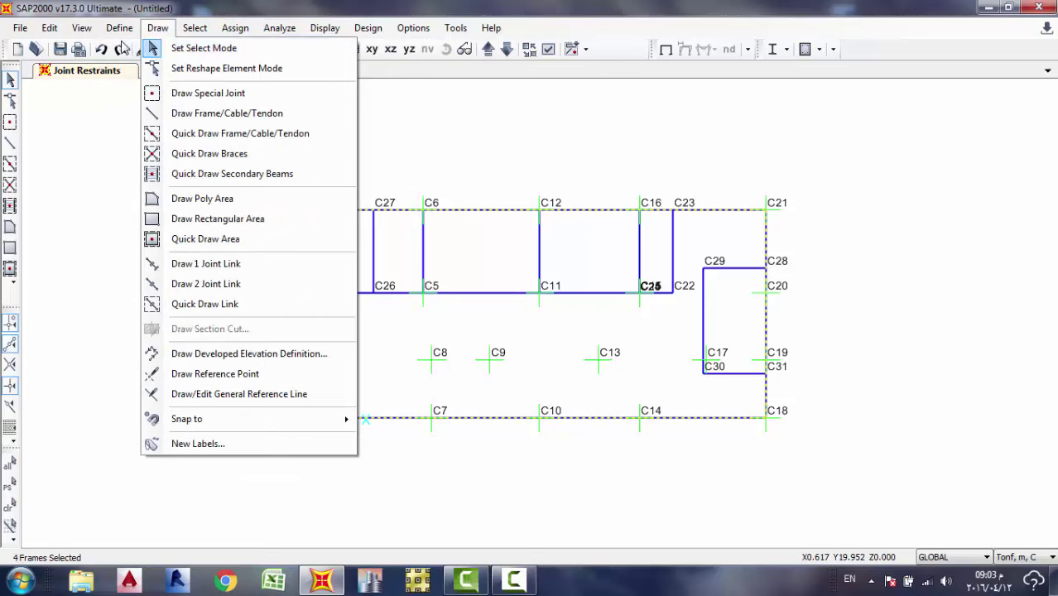
mouse_move(156, 72)
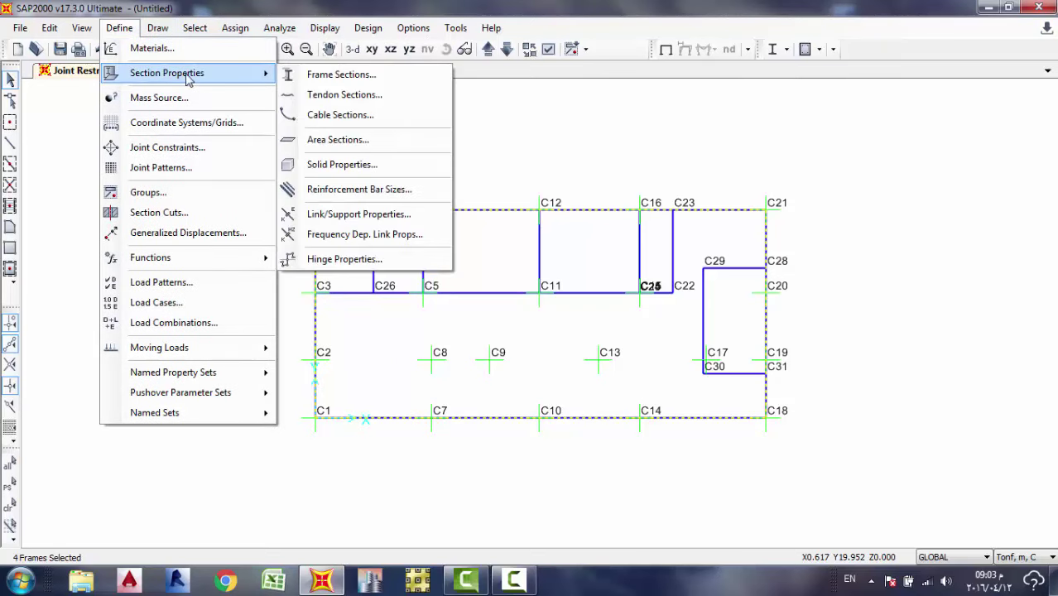
left_click(389, 80)
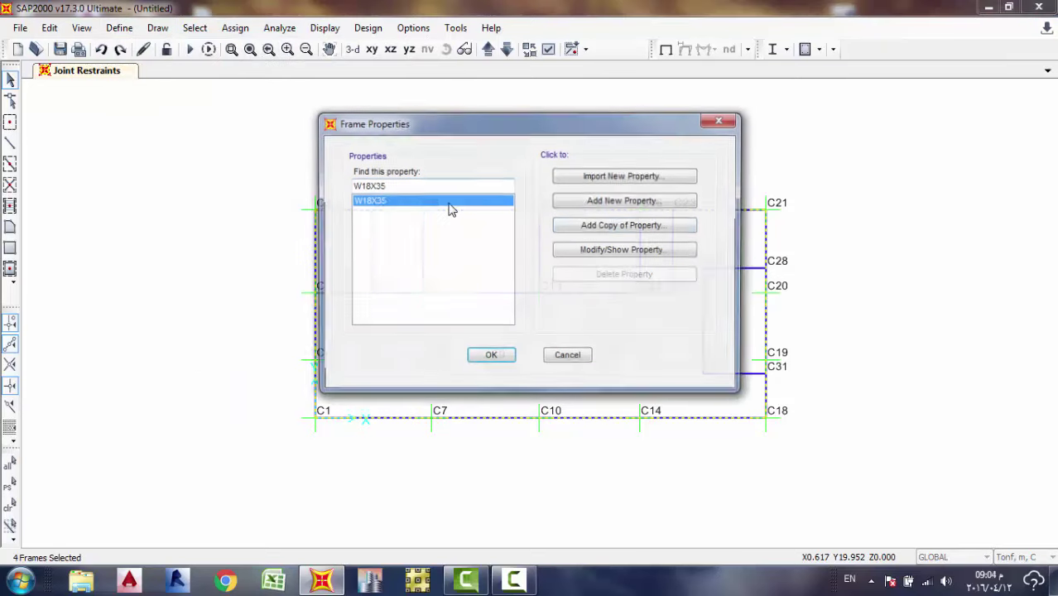
left_click(647, 204)
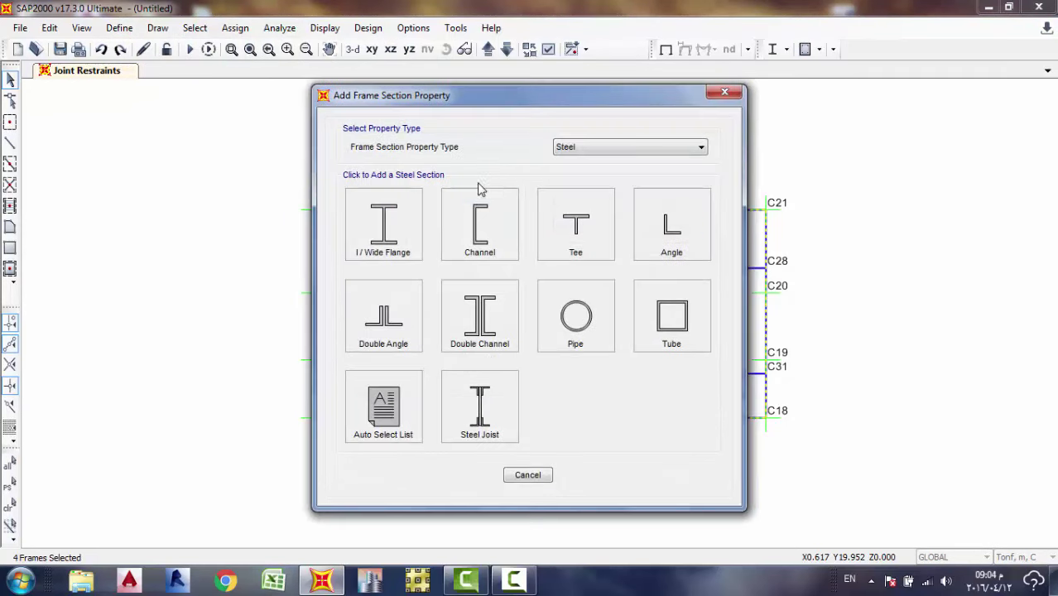
left_click(578, 148)
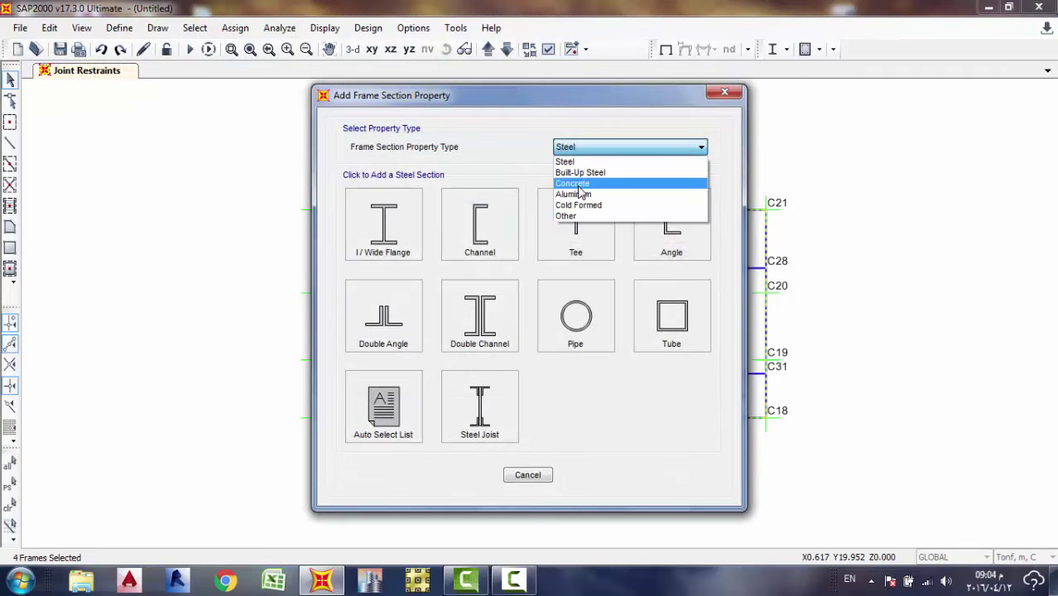
left_click(578, 184)
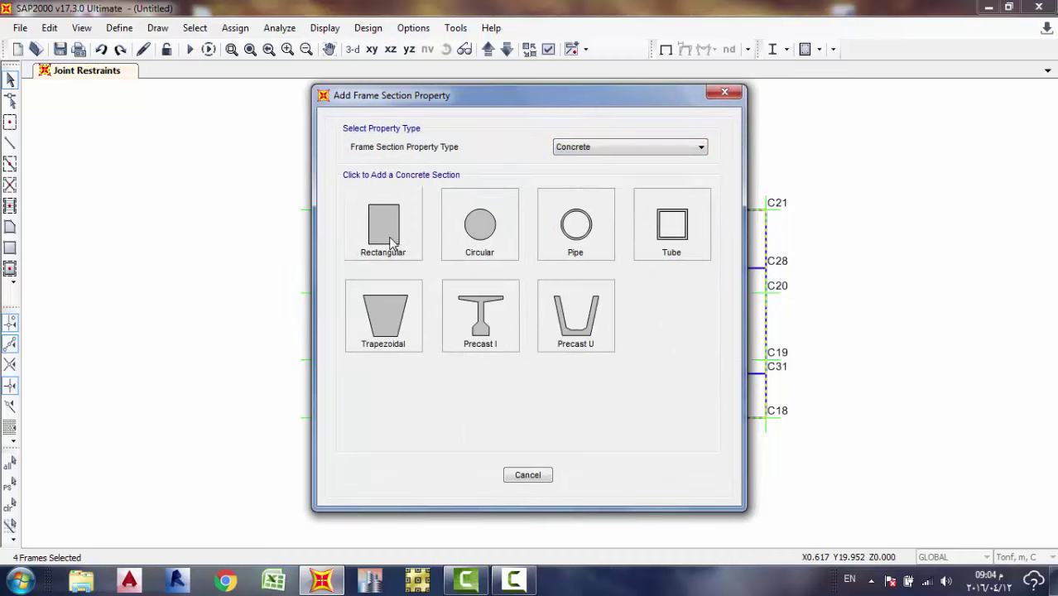
left_click(681, 148)
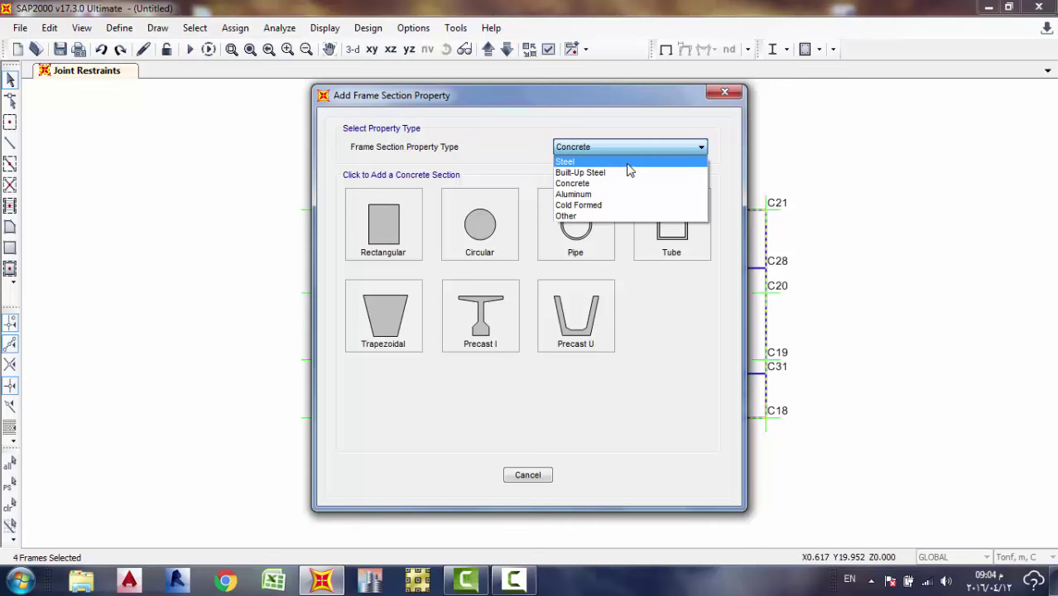
left_click(628, 163)
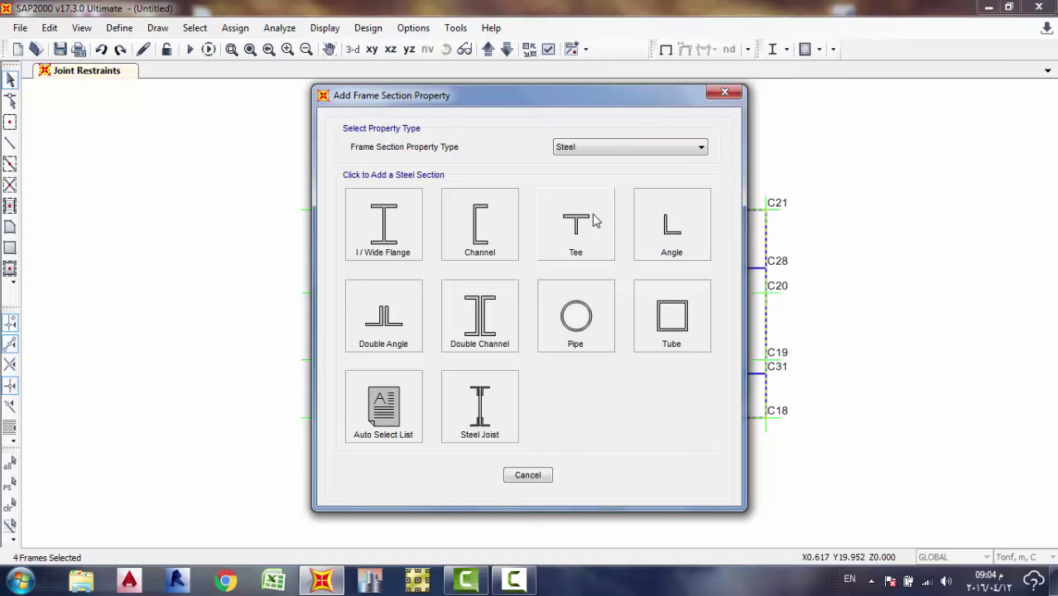
left_click(613, 149)
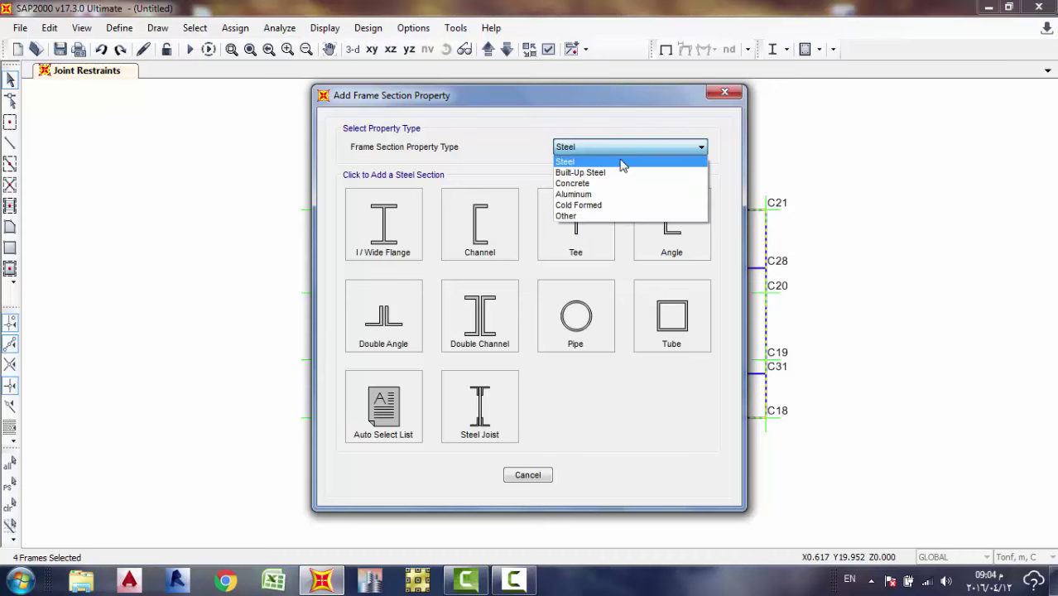
left_click(623, 184)
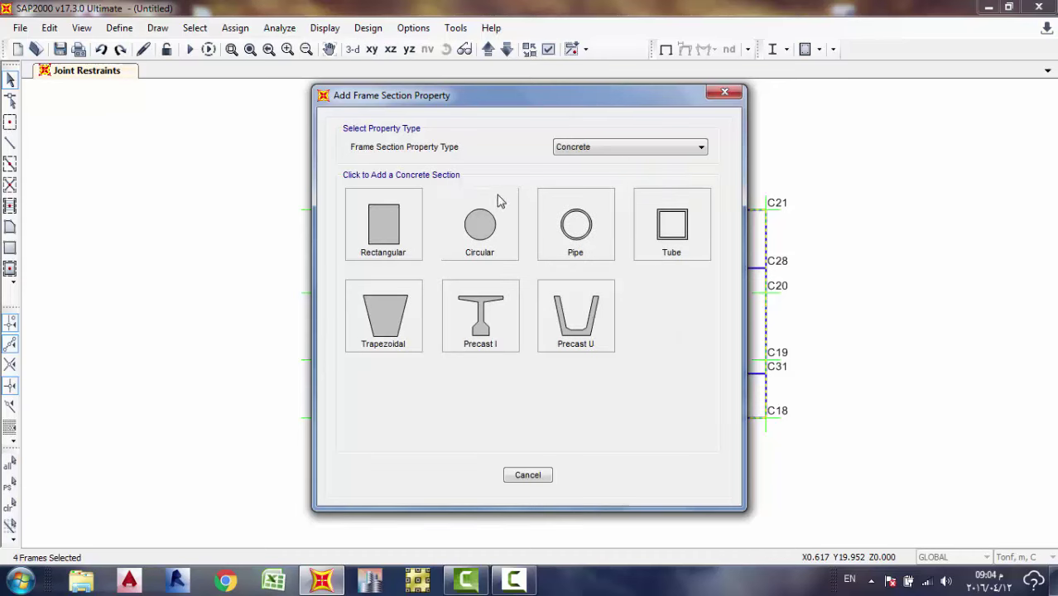
left_click(367, 217)
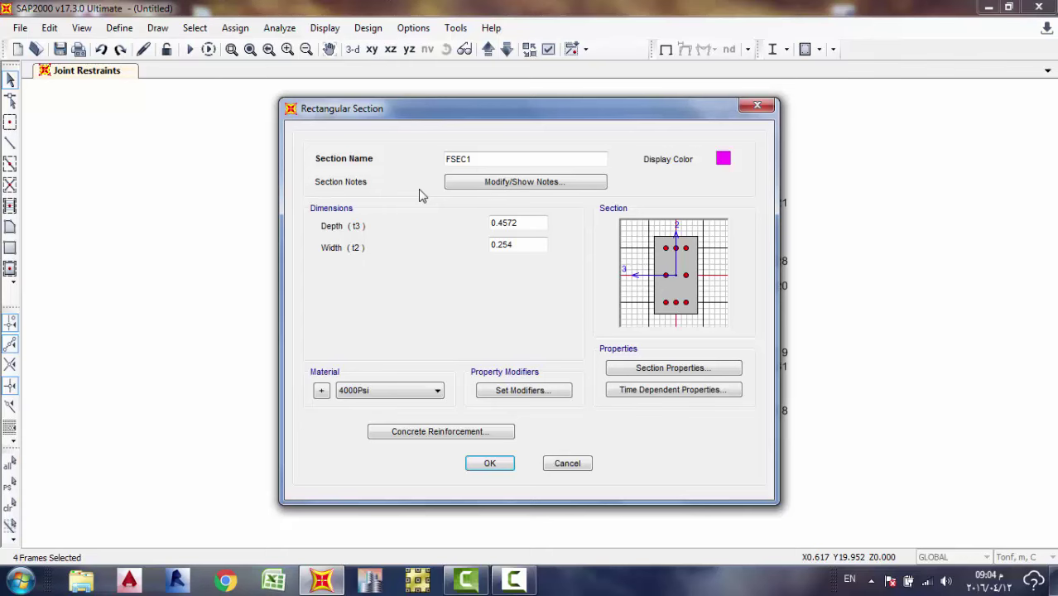
Name the rectangular section B 25x70, set its depth to 0.7 m and width to 0.25 m, and save it.
double_click(527, 163)
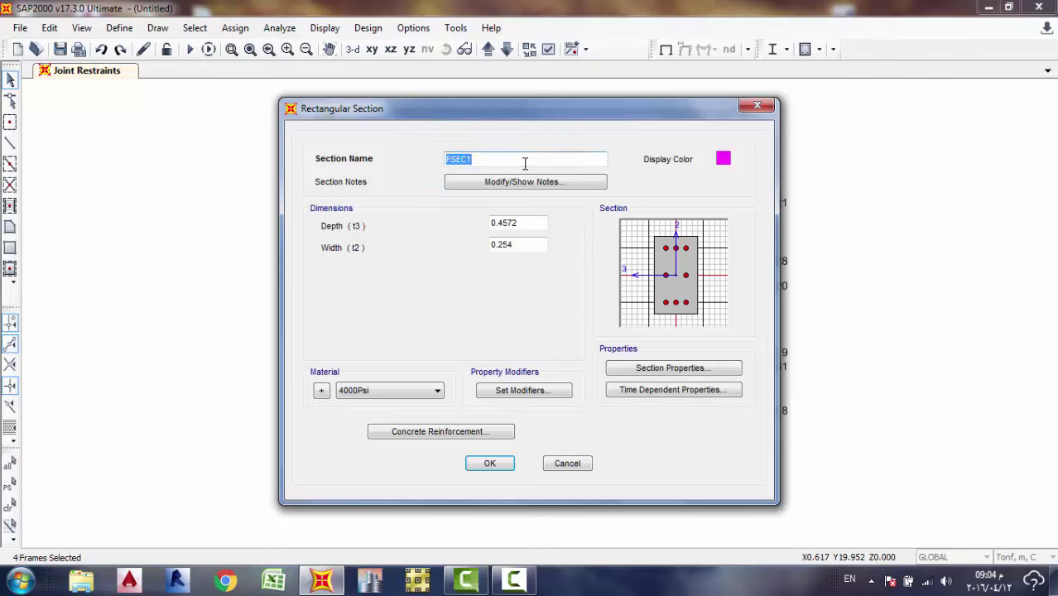
type("B 25x70")
double_click(539, 228)
key("BackSpace")
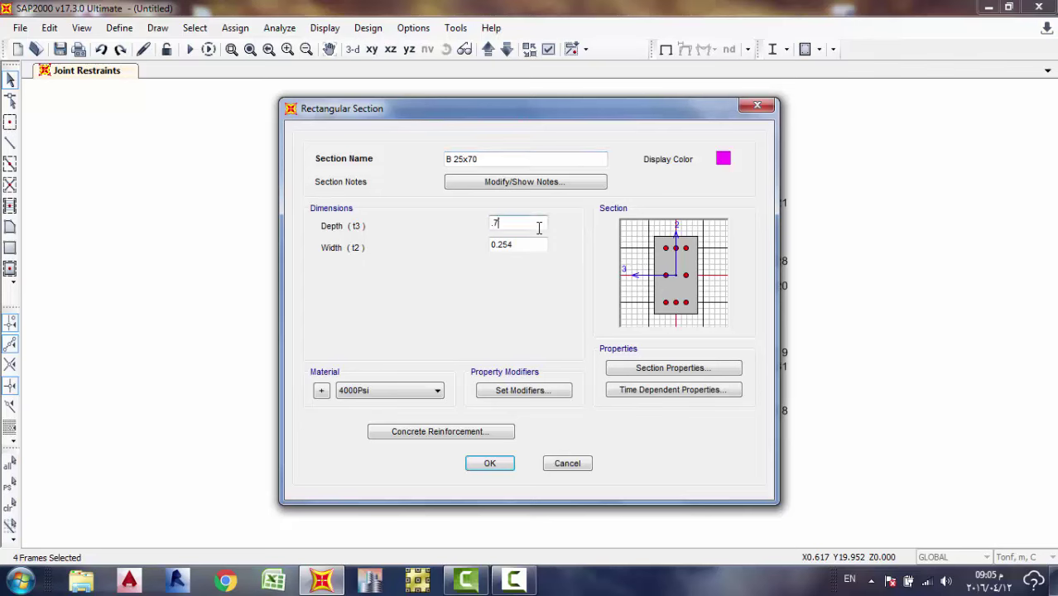
double_click(522, 244)
key("BackSpace")
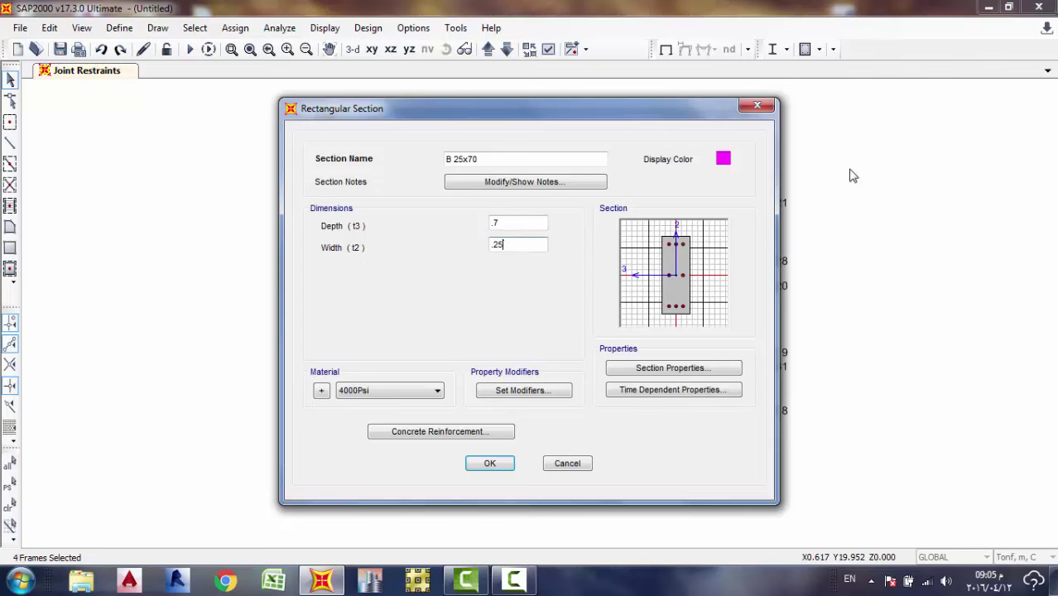
left_click(490, 464)
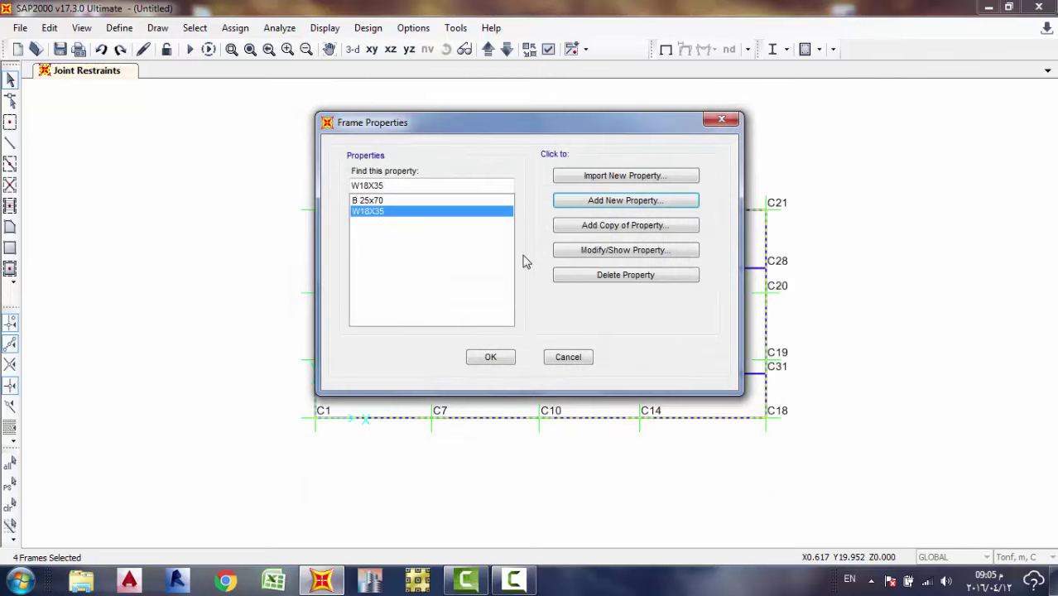
Add a rectangular concrete frame section named B 12x60 with a depth of 0.6 m and a width of 0.12 m.
left_click(604, 210)
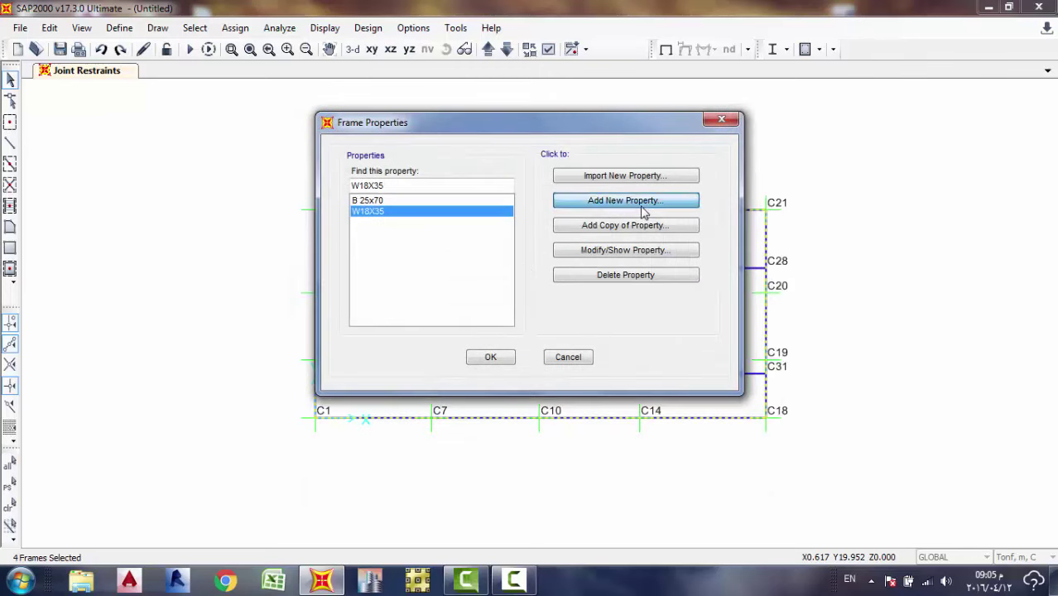
left_click(373, 212)
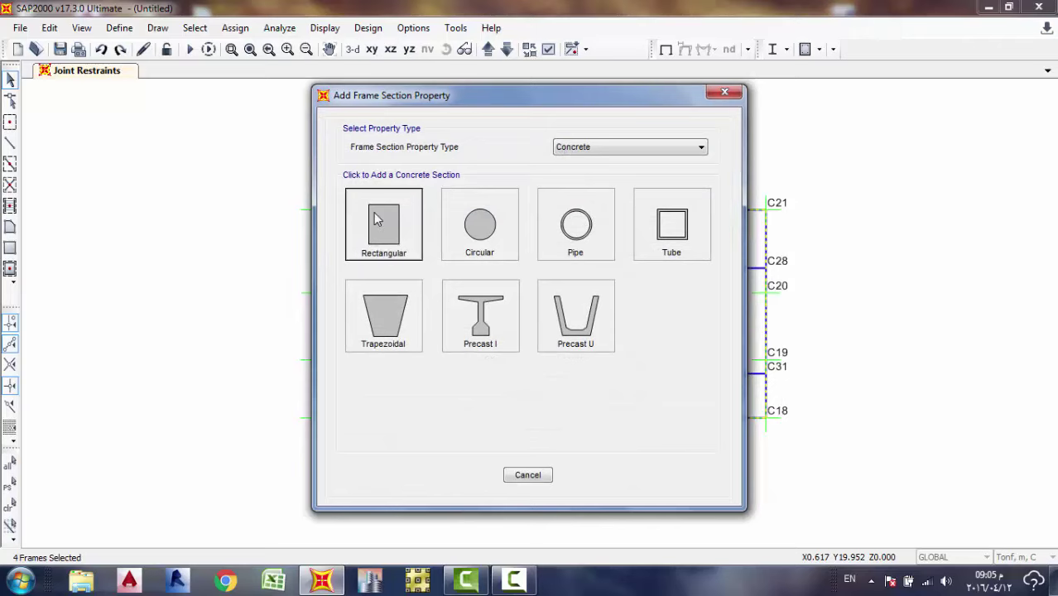
double_click(485, 159)
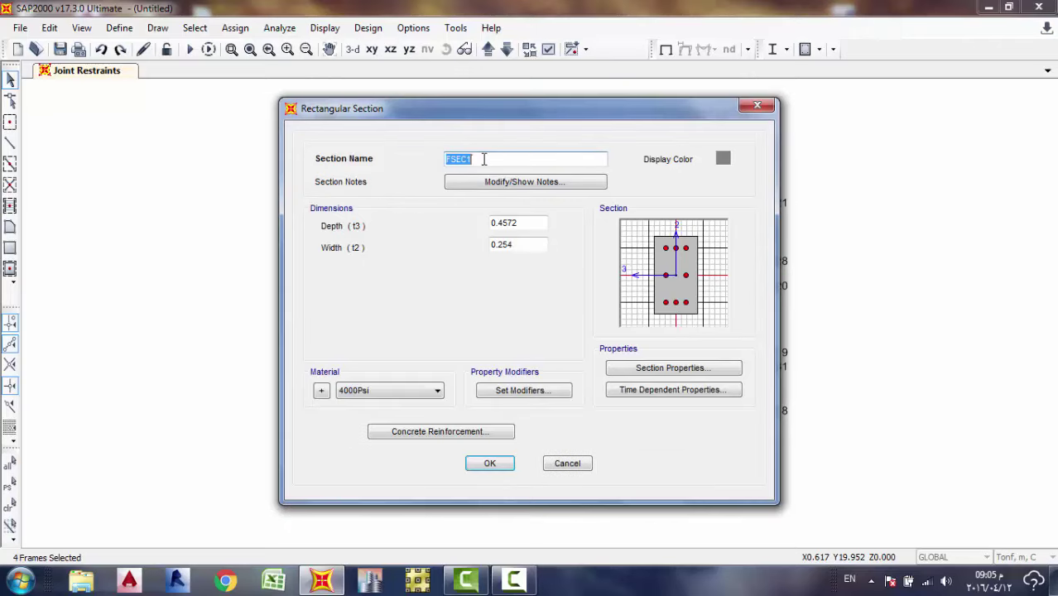
type("B 12x60")
double_click(514, 224)
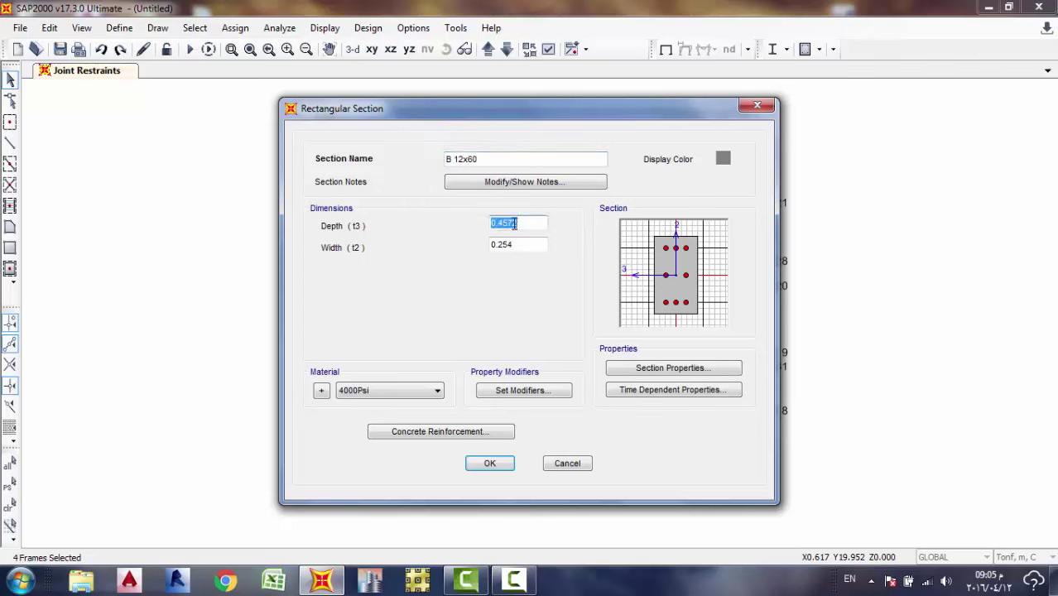
type(".6")
double_click(512, 243)
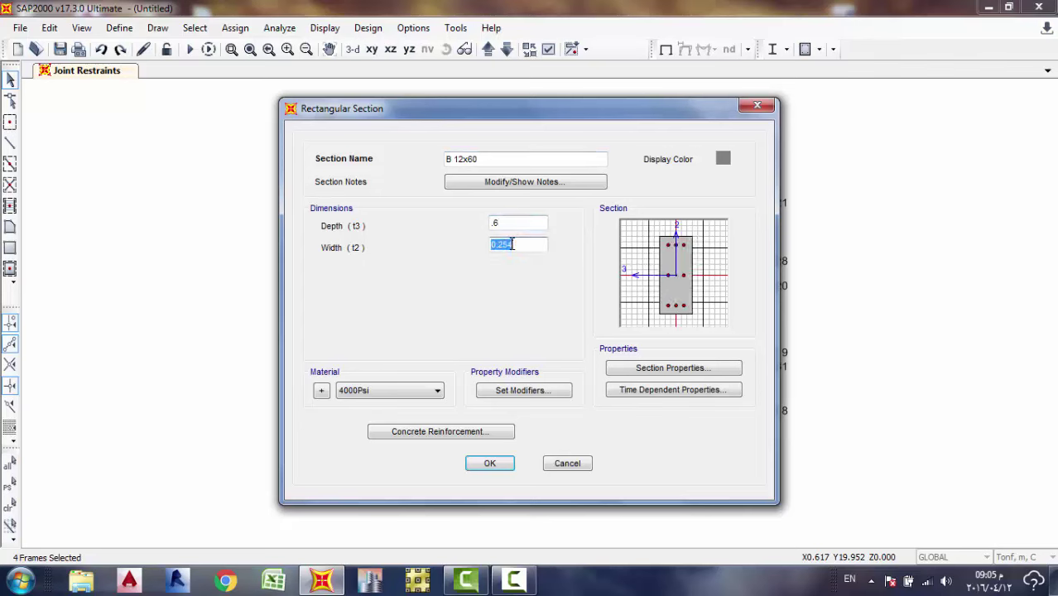
key("BackSpace")
Try the B 12x60 dimensions swapped, with a depth of 0.12 m and a width of 0.6 m.
left_click(531, 225)
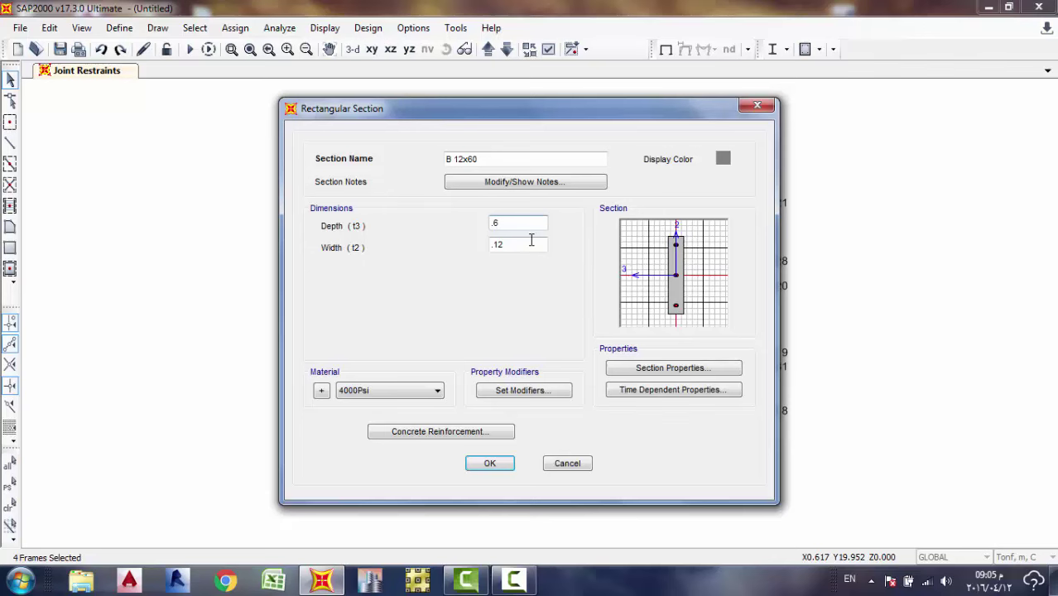
key("Tab")
double_click(527, 224)
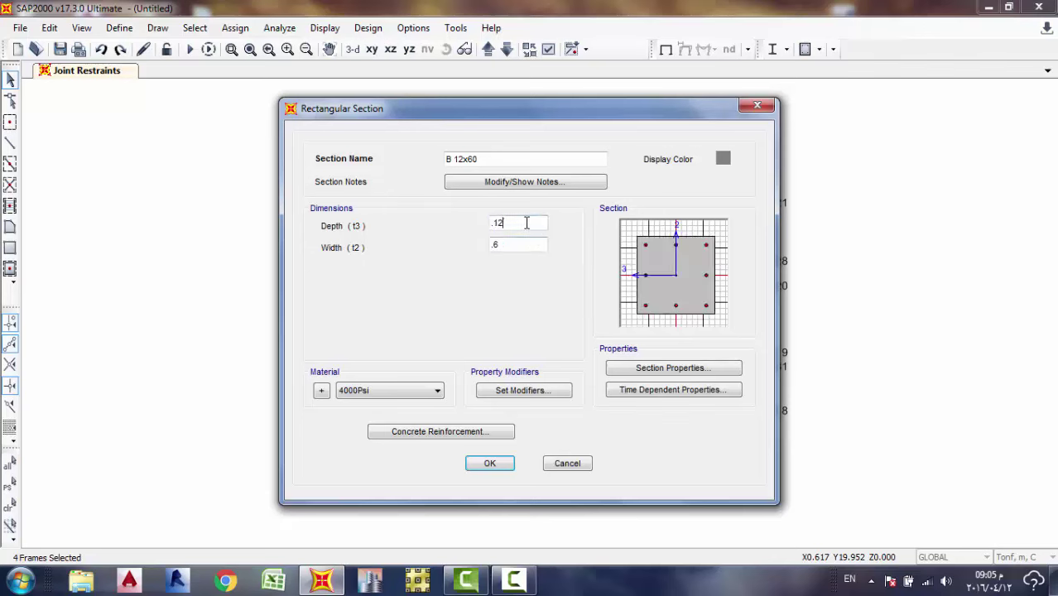
double_click(534, 243)
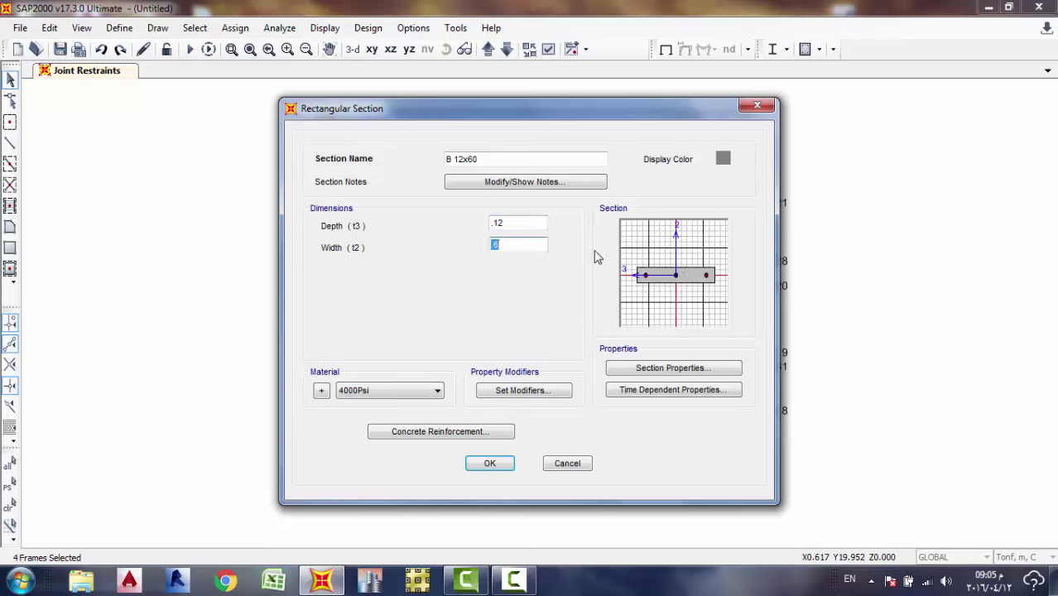
Set the B 12x60 section back to 0.6 m depth and 0.12 m width and save it.
double_click(506, 221)
key("Tab")
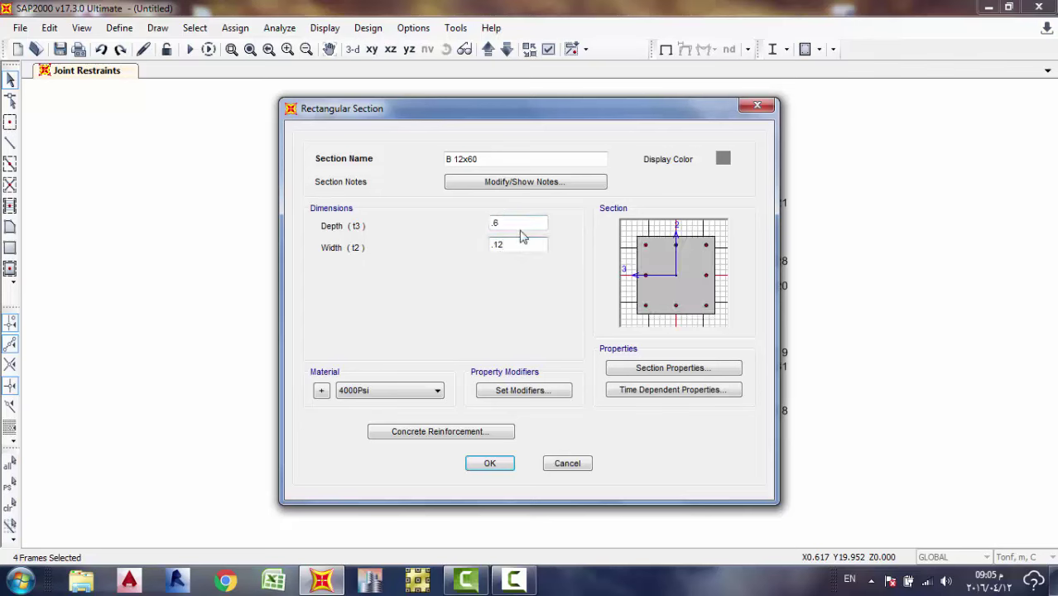
type(".12")
double_click(529, 159)
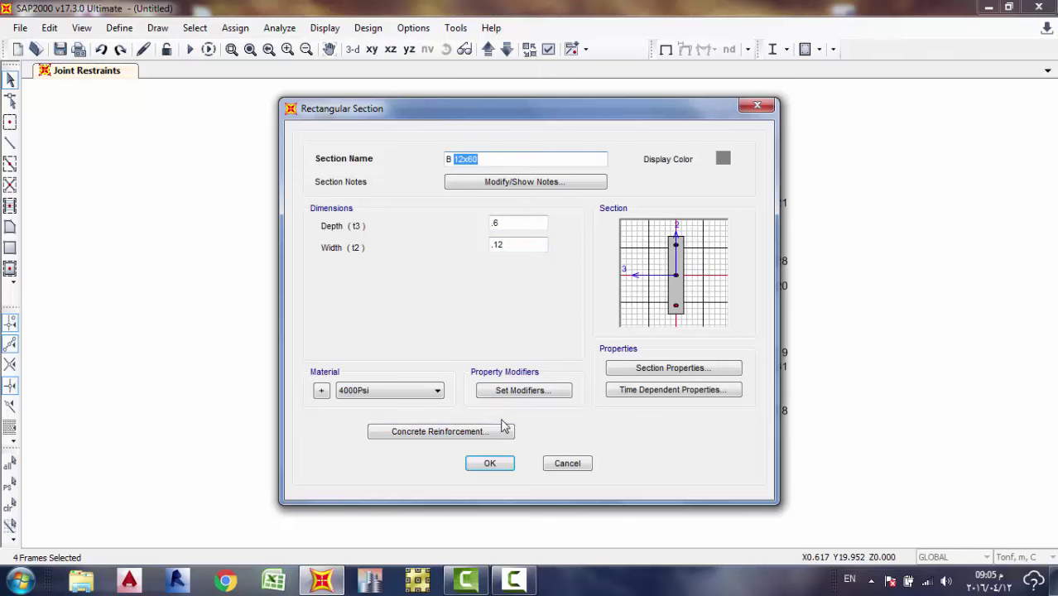
left_click(498, 468)
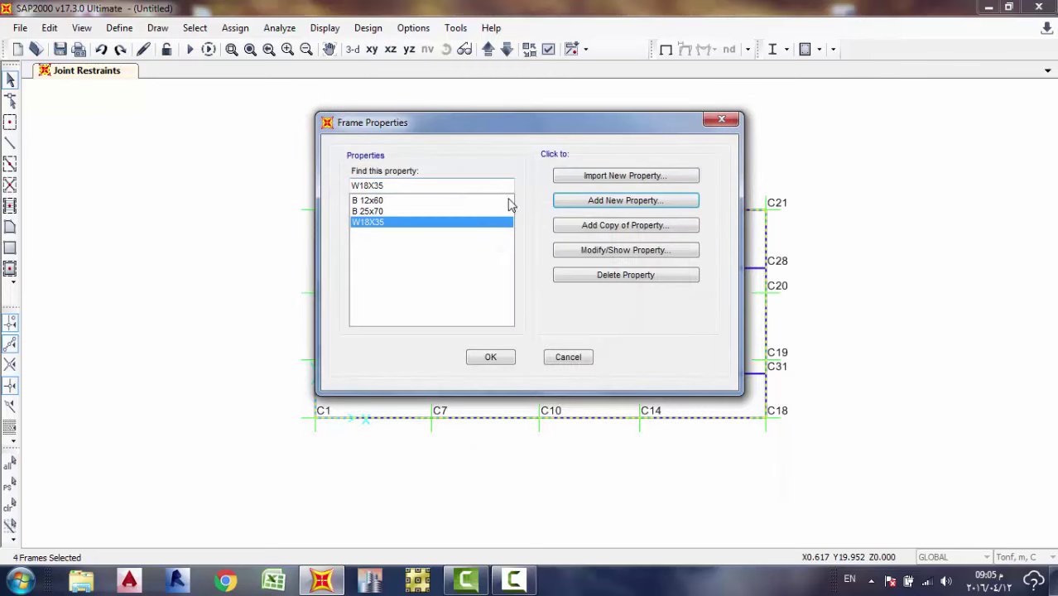
Add a copy of the B 25x70 section named Beam 12x60, with a depth of 0.6 m and a width of 0.12 m.
left_click(617, 232)
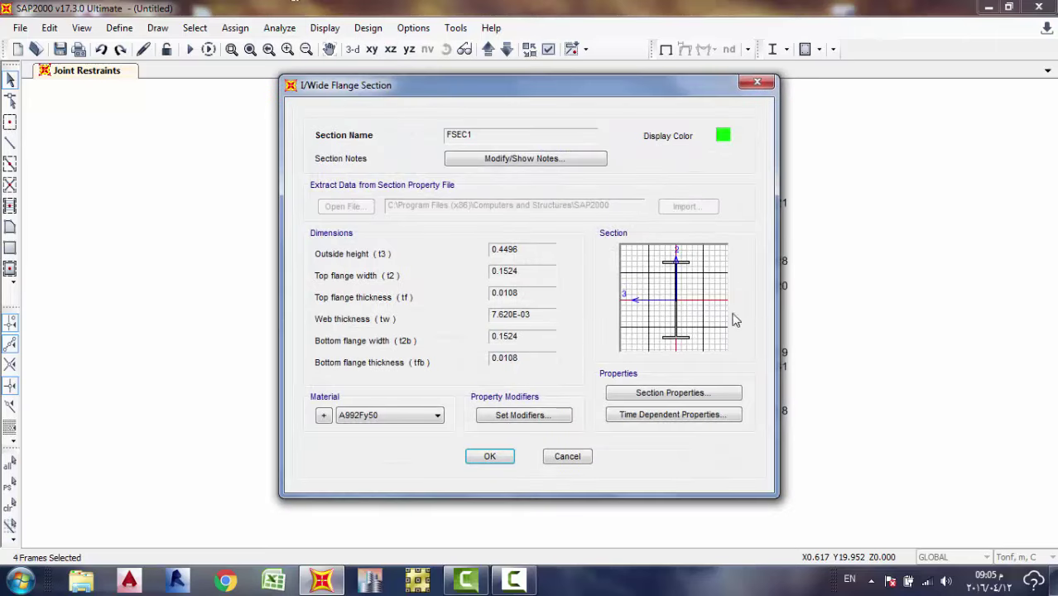
left_click(568, 457)
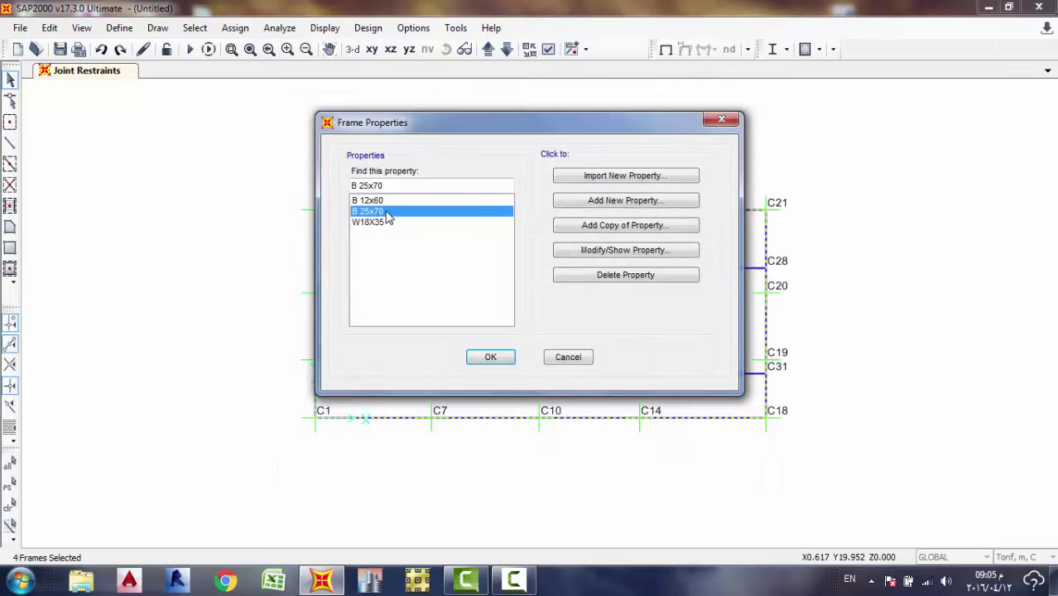
left_click(640, 227)
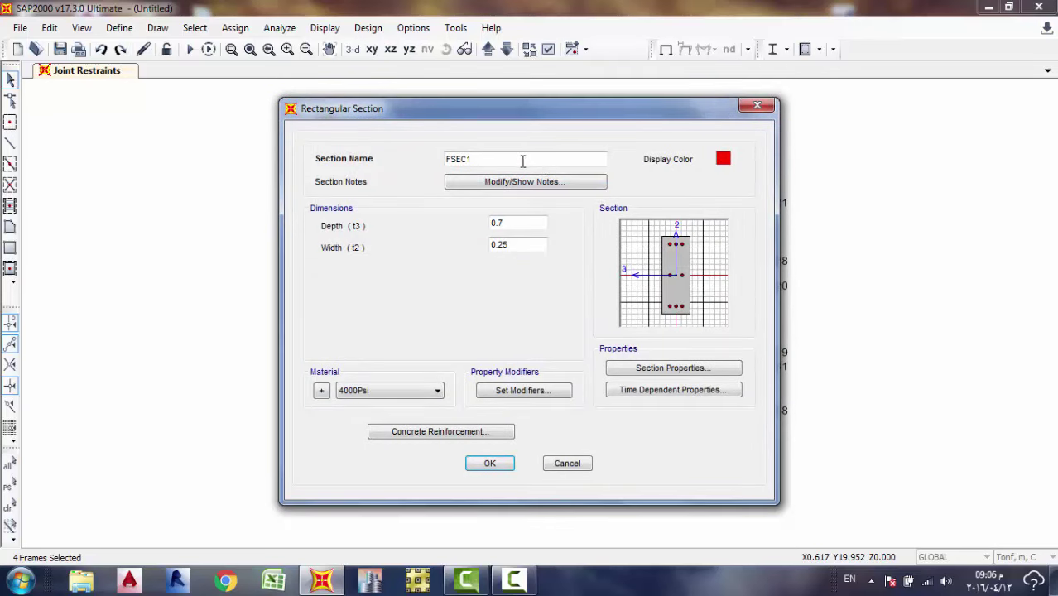
double_click(522, 161)
type("Beam 12x60")
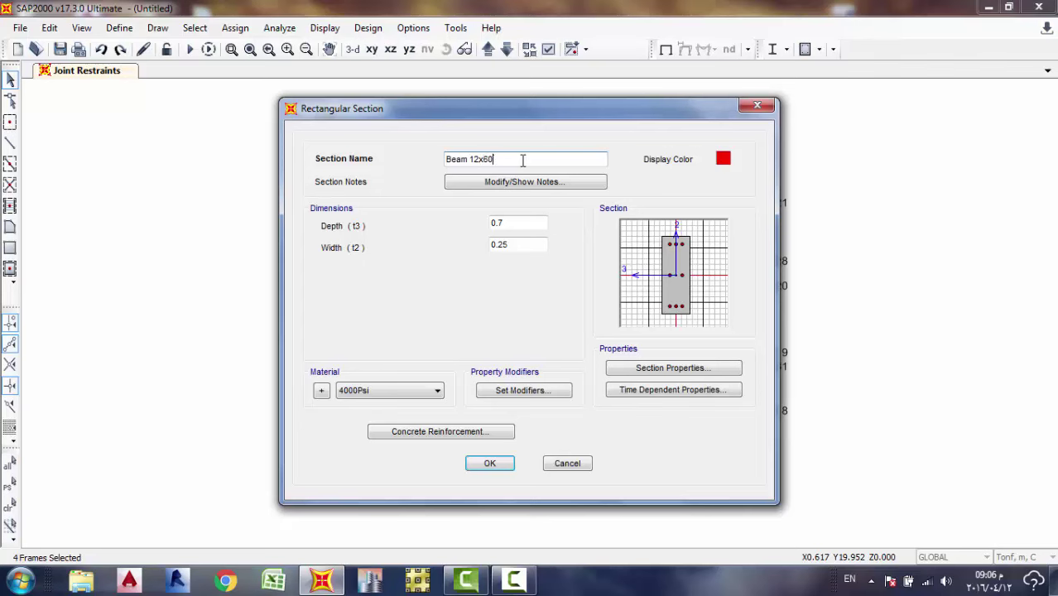
left_click(516, 224)
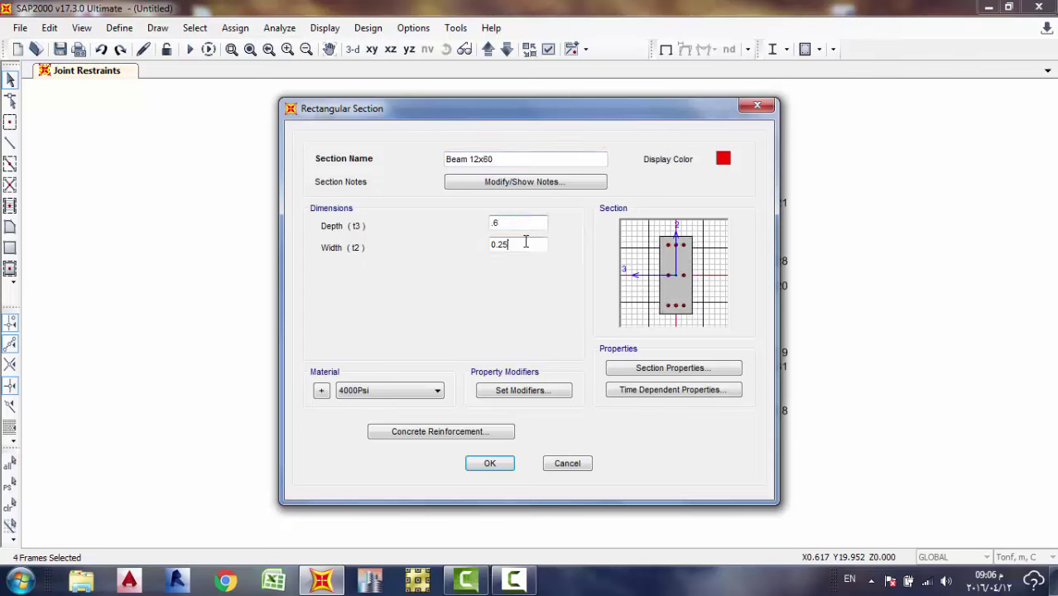
left_click(525, 243)
key("BackSpace")
left_click(489, 464)
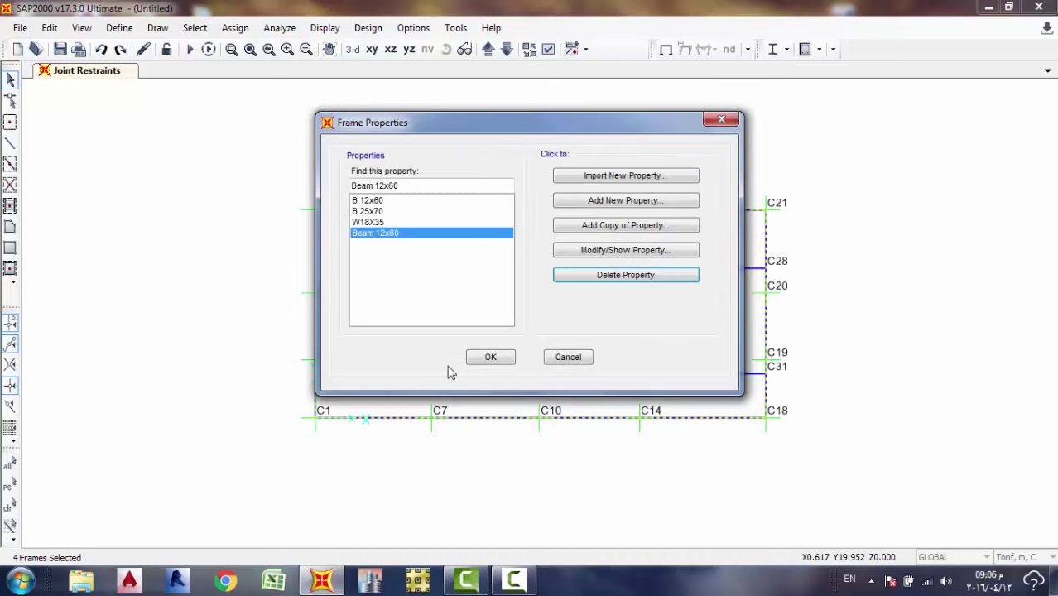
left_click(383, 202)
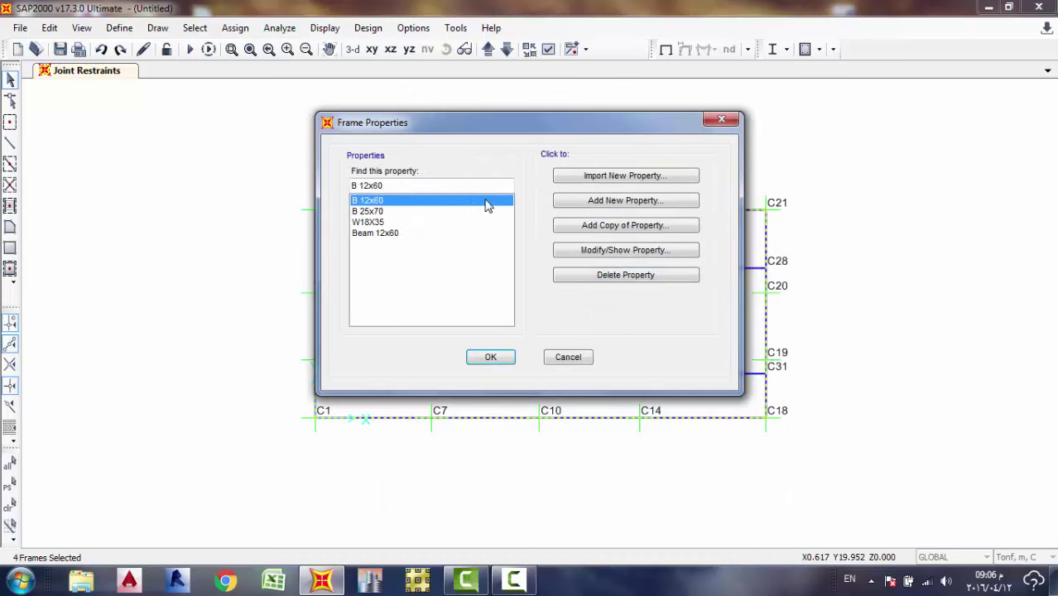
left_click(622, 251)
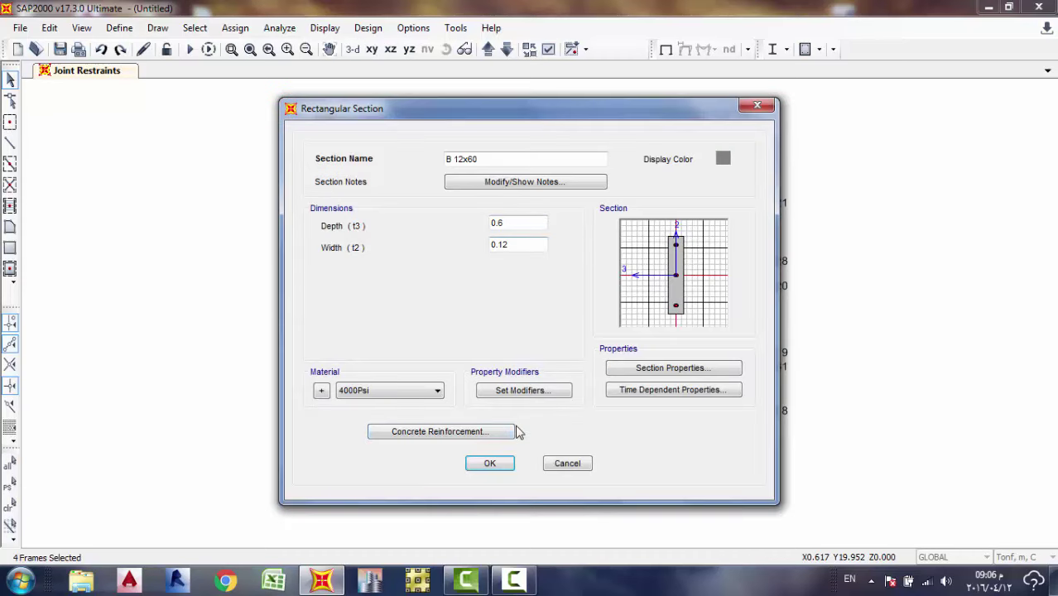
left_click(501, 462)
left_click(404, 223)
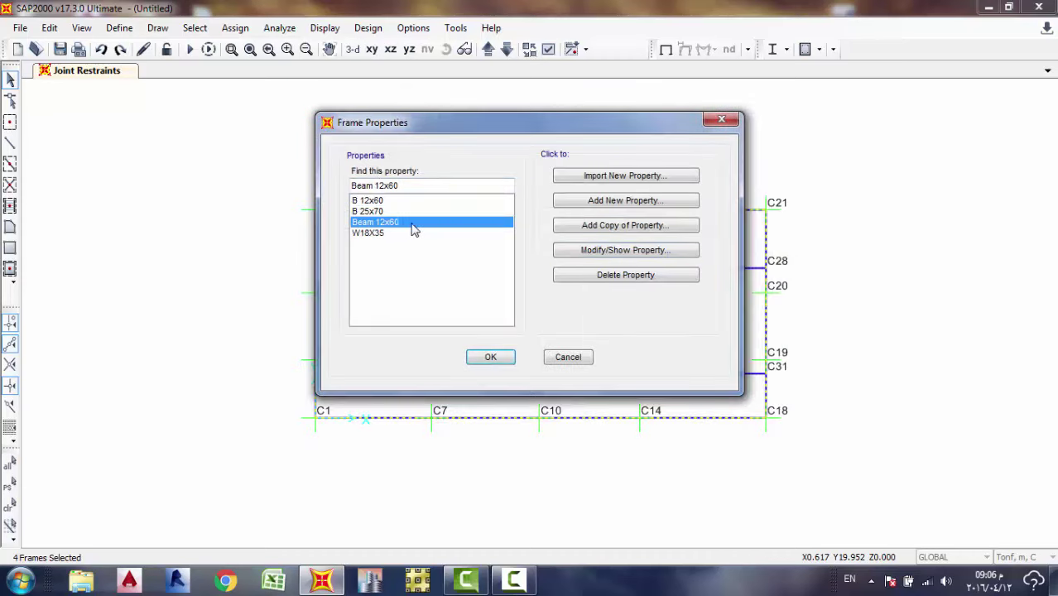
left_click(674, 226)
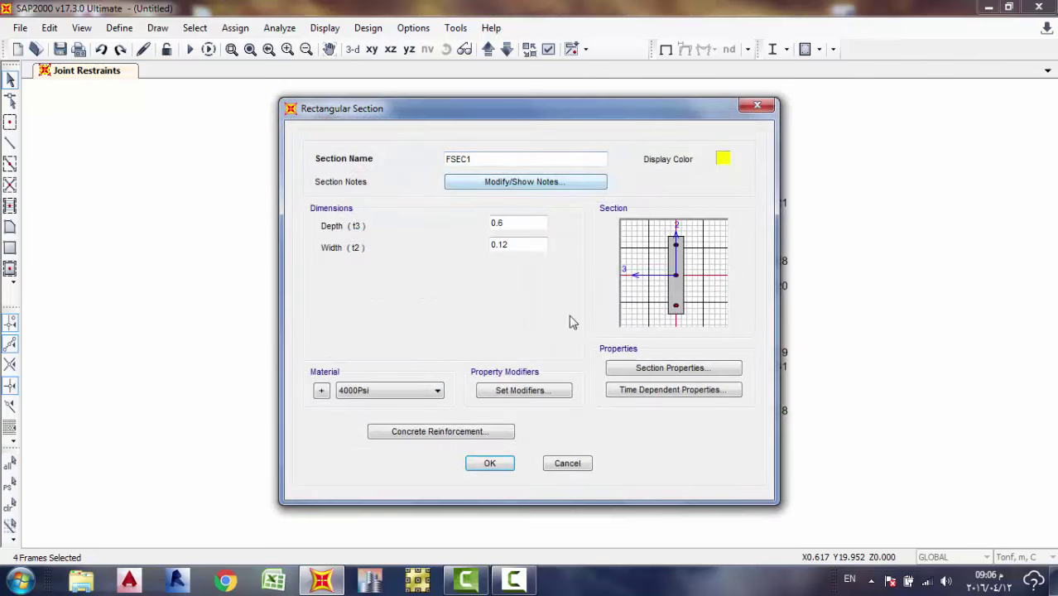
left_click(567, 462)
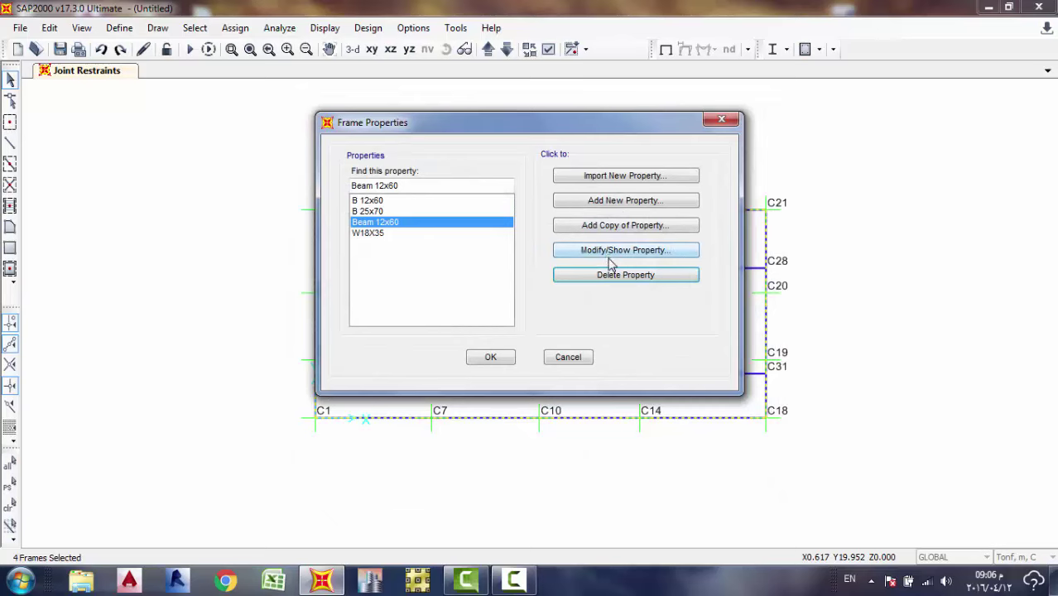
Rename the Beam 12x60 section Beam 12x40, set its depth to 0.4 m, and save the frame section definitions.
left_click(607, 250)
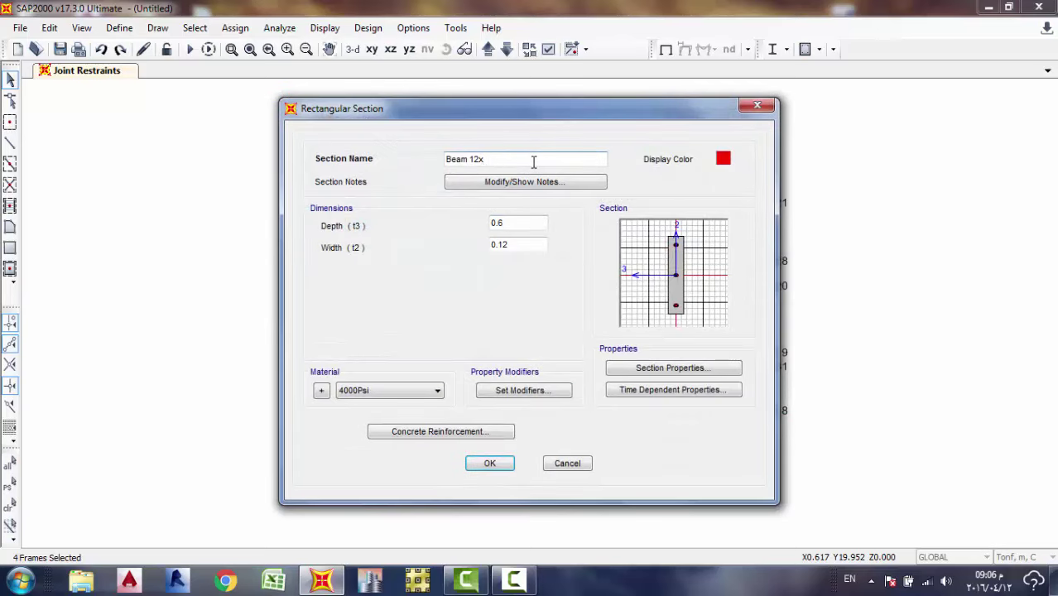
left_click(516, 224)
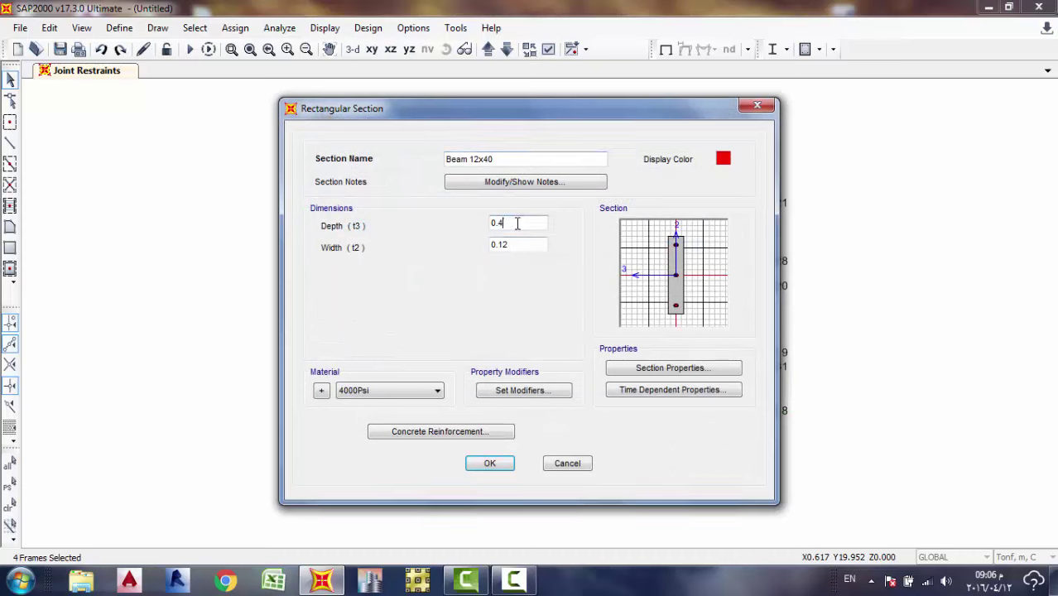
left_click(535, 243)
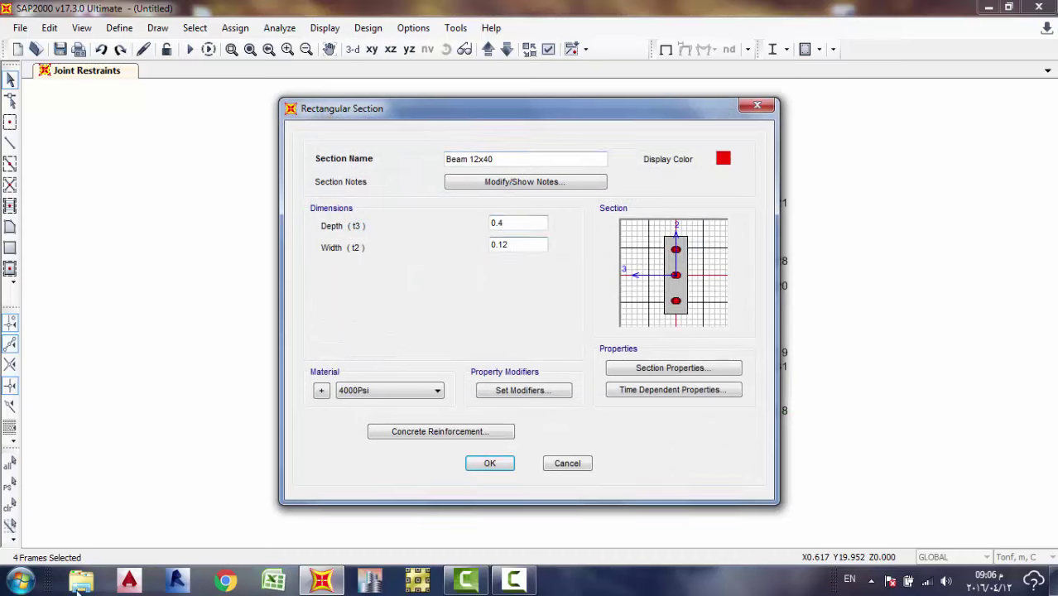
left_click(485, 464)
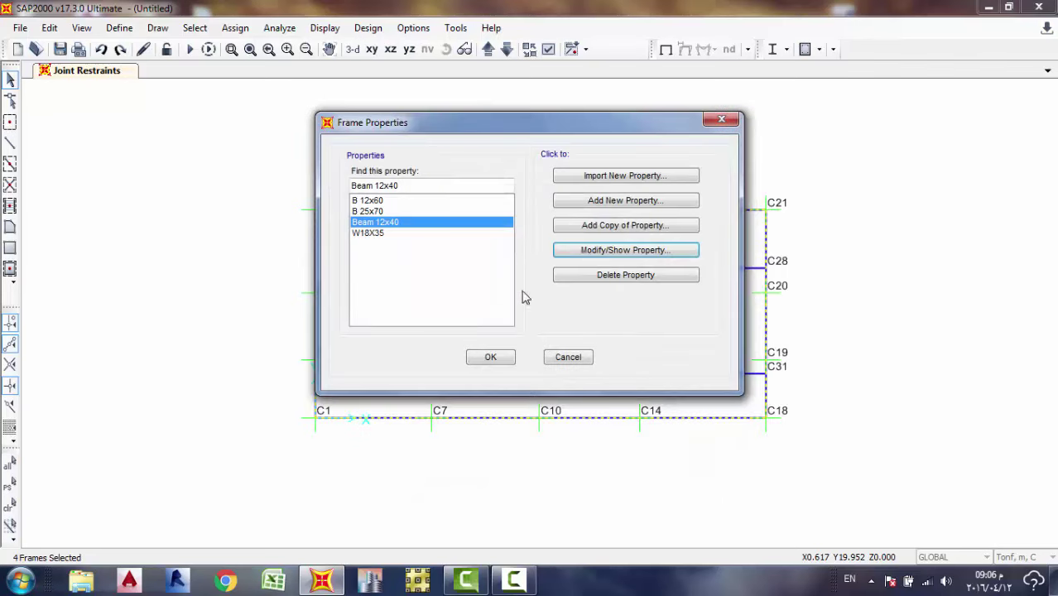
left_click(491, 357)
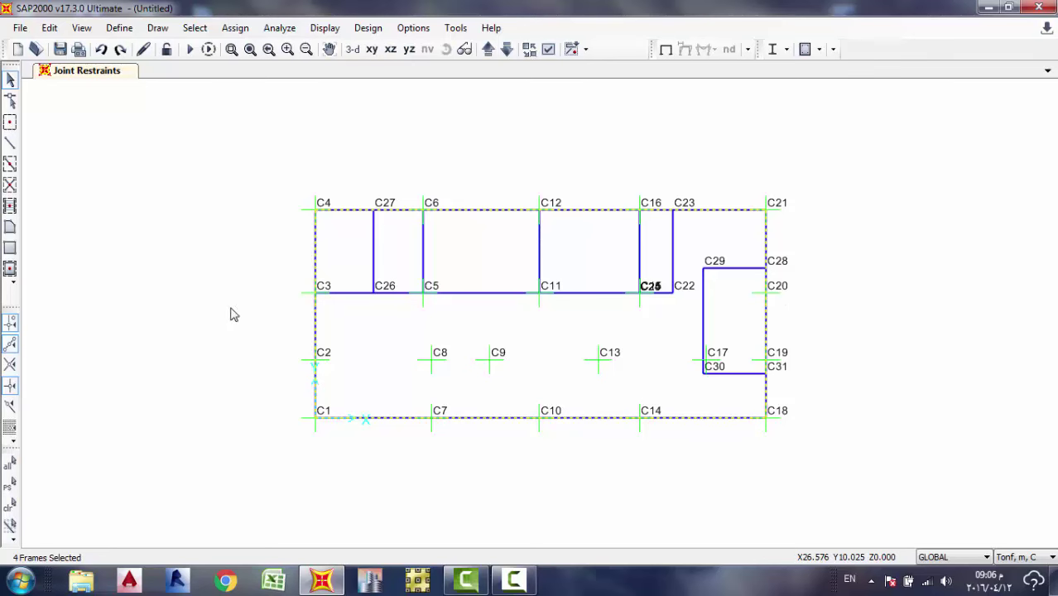
Assign the B 25x70 frame section to the four selected perimeter beams.
left_click(263, 29)
mouse_move(235, 34)
mouse_move(241, 69)
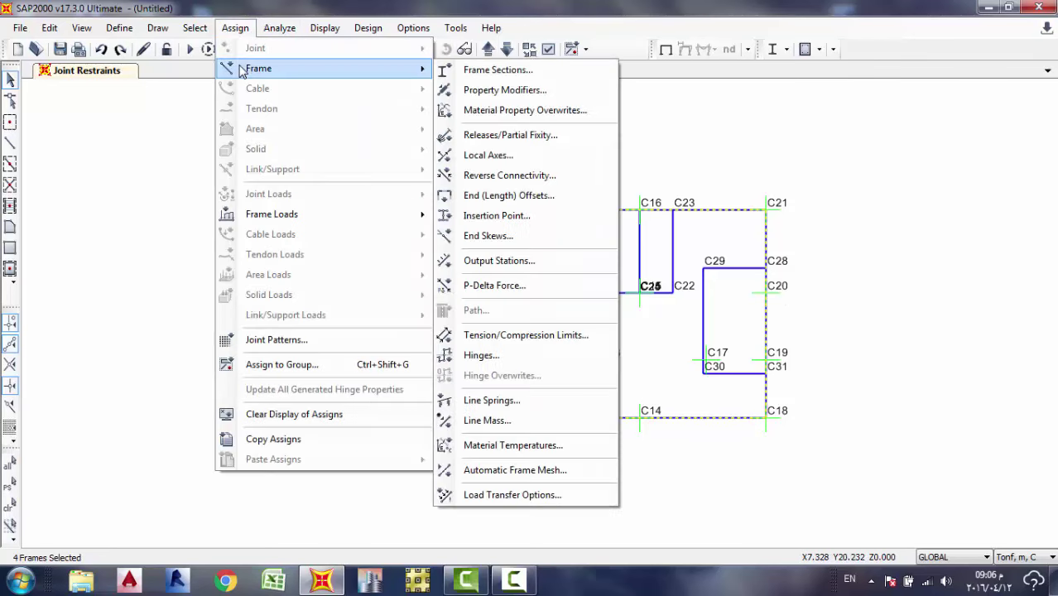
left_click(480, 70)
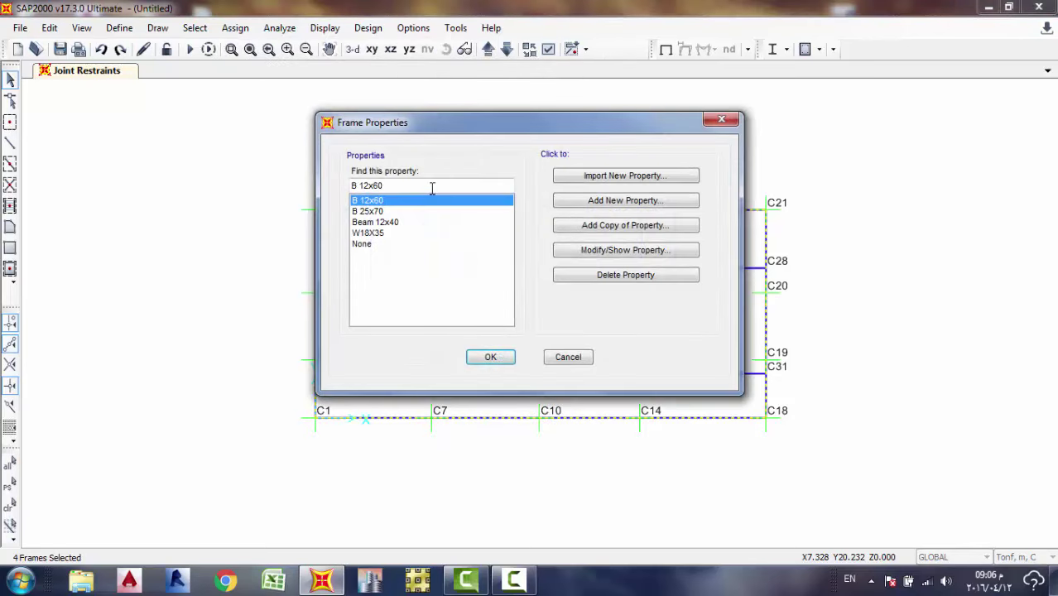
left_click(364, 211)
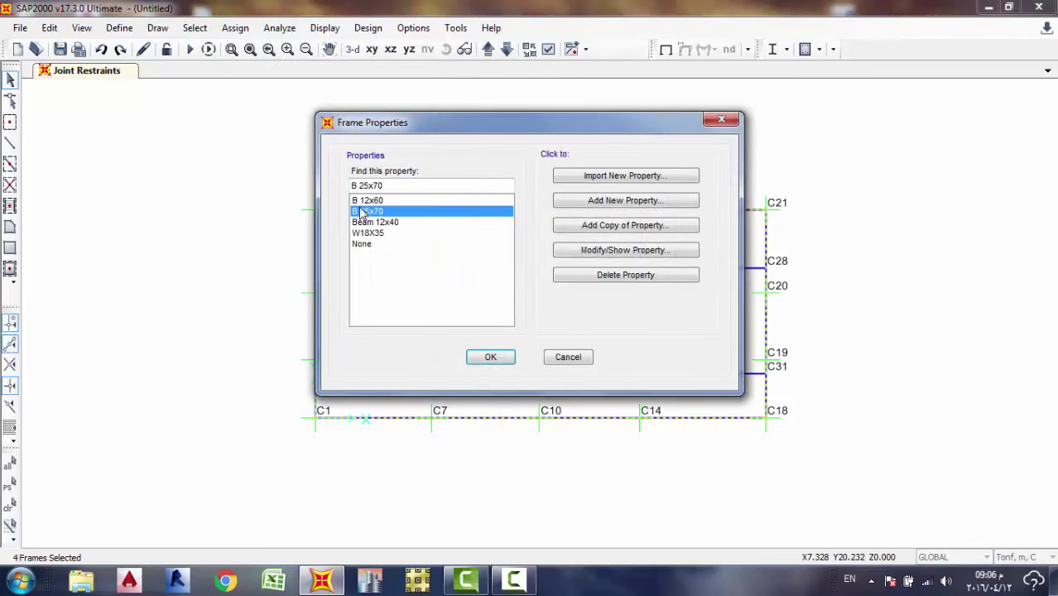
left_click(490, 358)
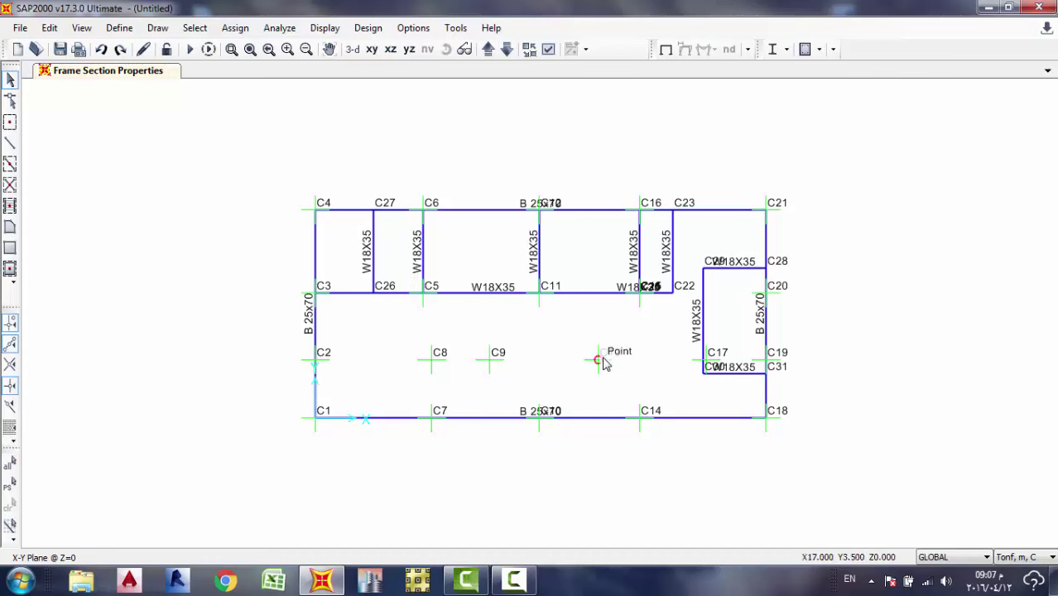
Assign the B 12x60 frame section to the long horizontal interior beam running from C3 to C22.
left_click(580, 296)
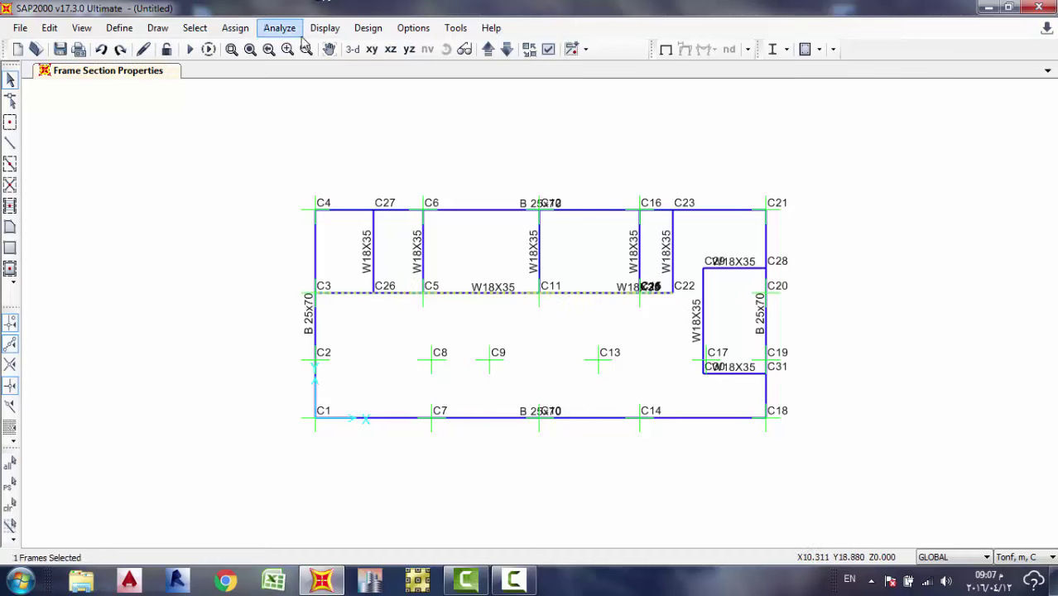
left_click(235, 28)
left_click(235, 28)
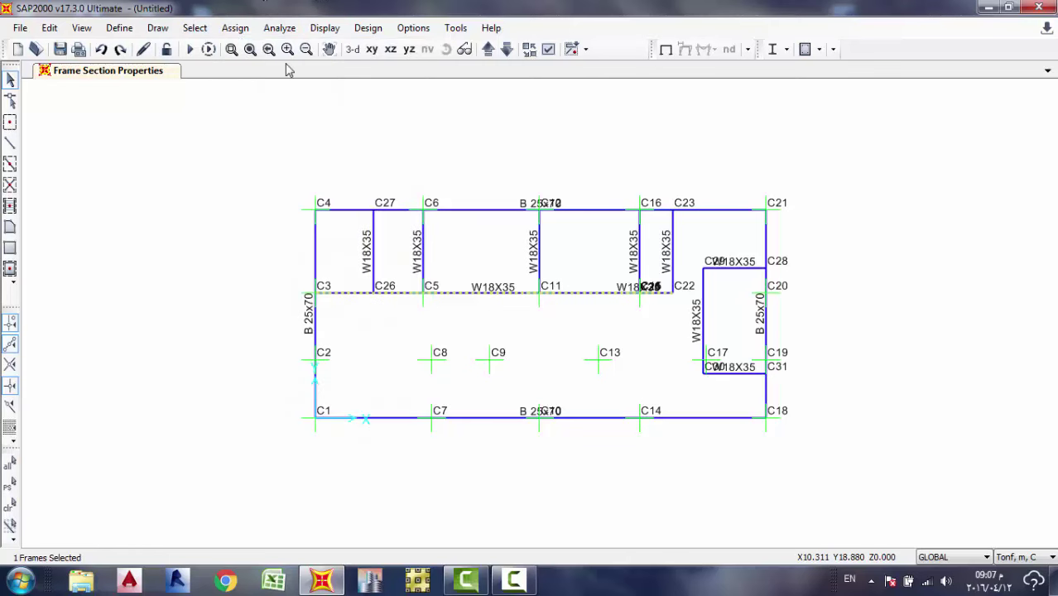
left_click(235, 27)
mouse_move(351, 77)
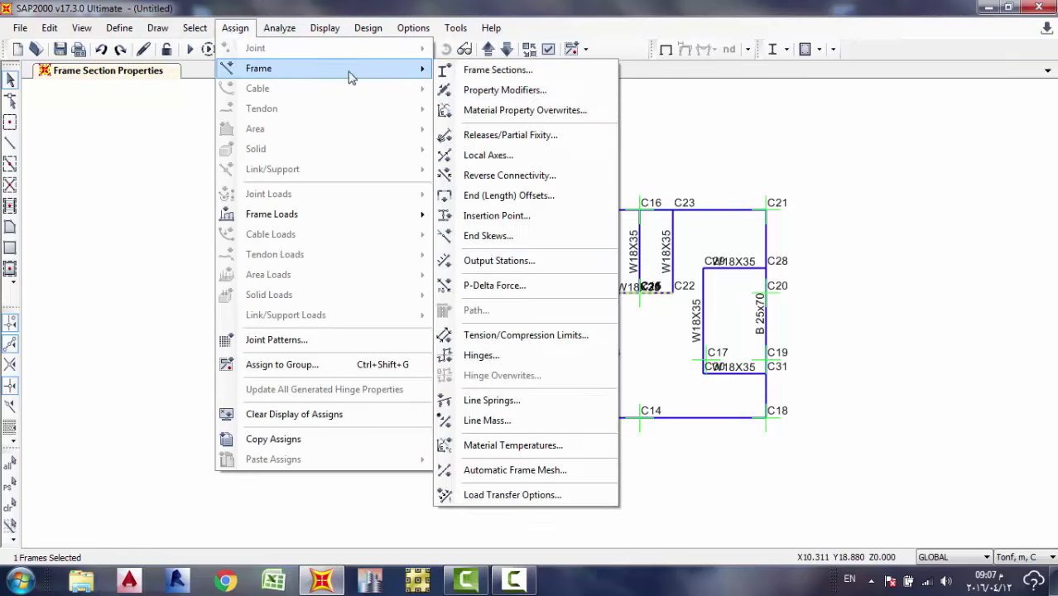
left_click(501, 70)
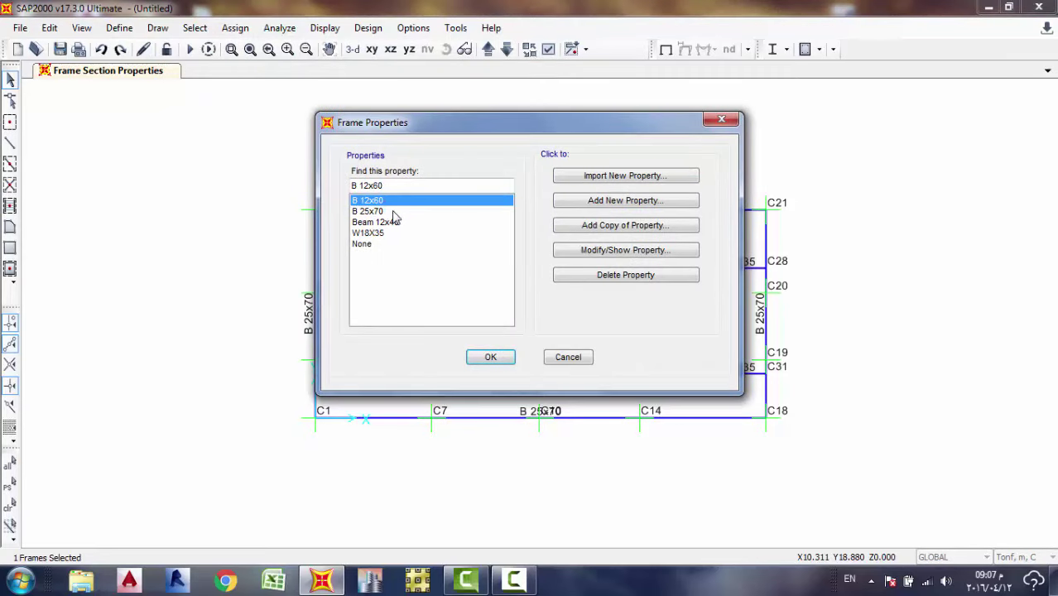
left_click(488, 358)
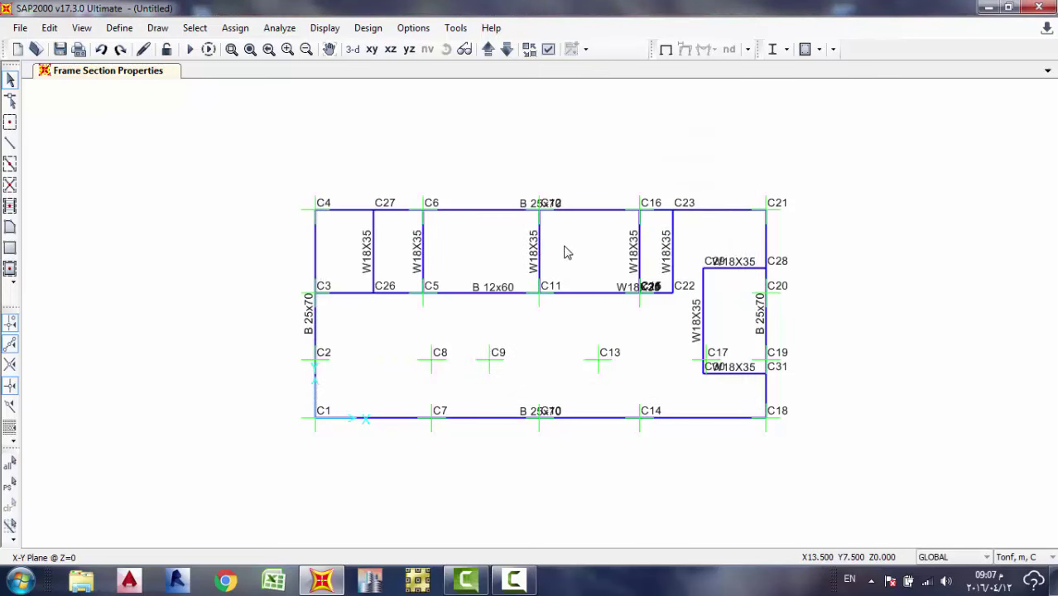
Assign the Beam 12x40 frame section to the five short vertical beams between the upper edge beam and the long interior beam.
left_click(673, 246)
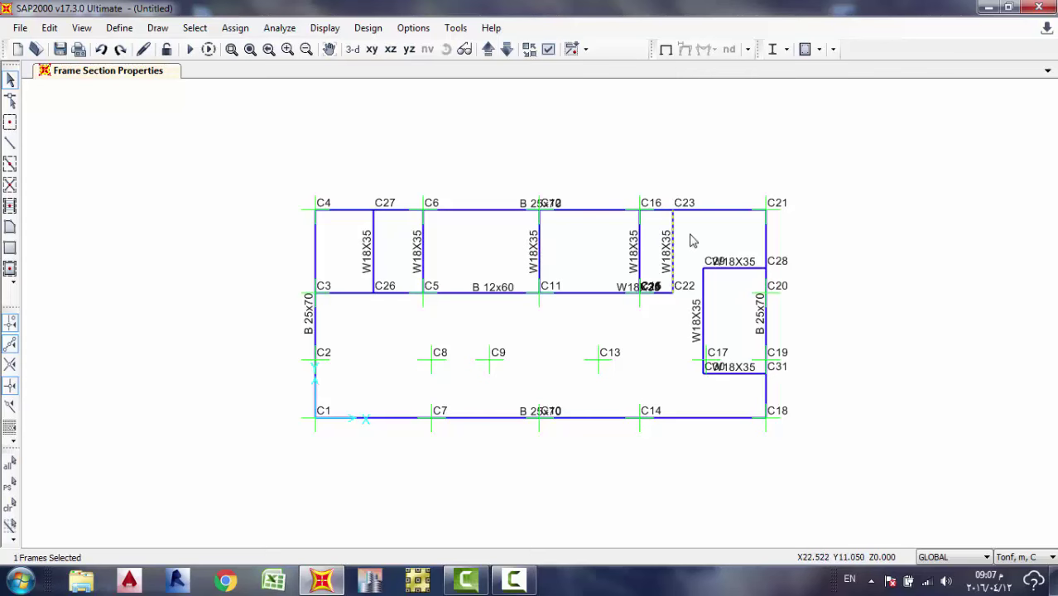
left_click_drag(687, 237, 350, 258)
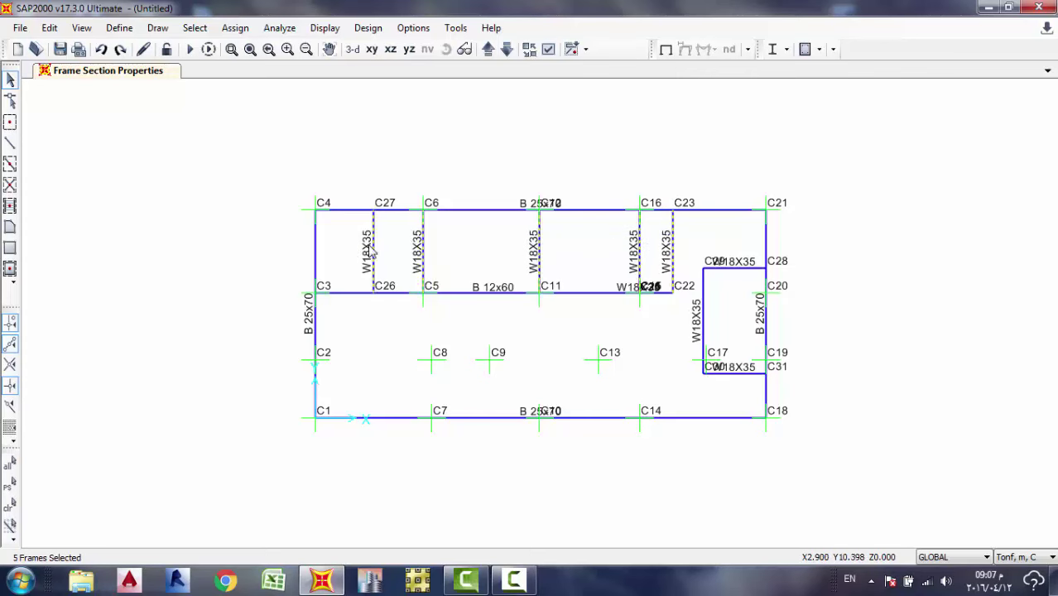
left_click(249, 29)
mouse_move(273, 70)
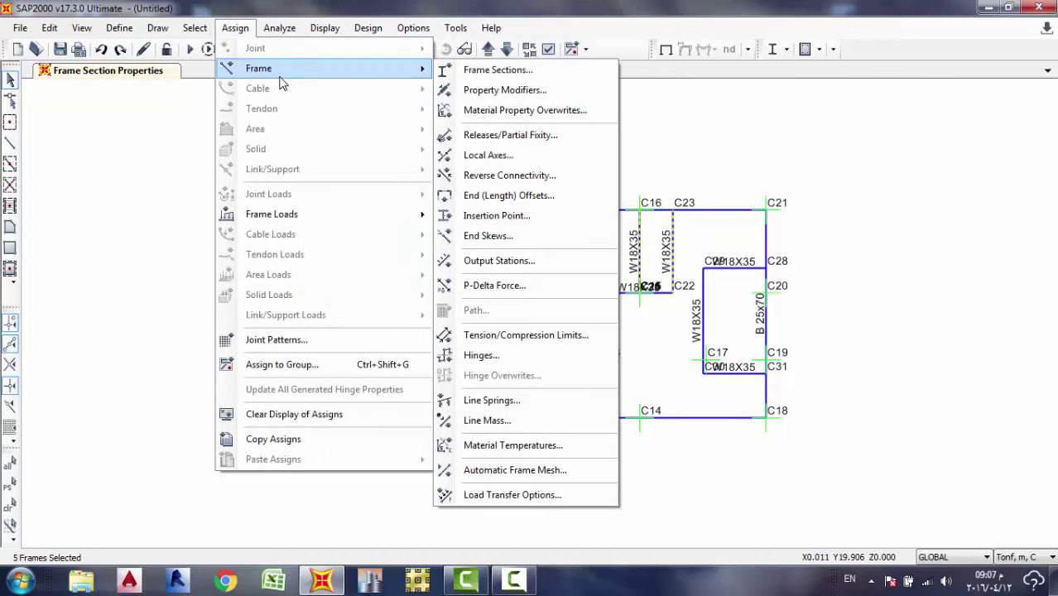
left_click(488, 71)
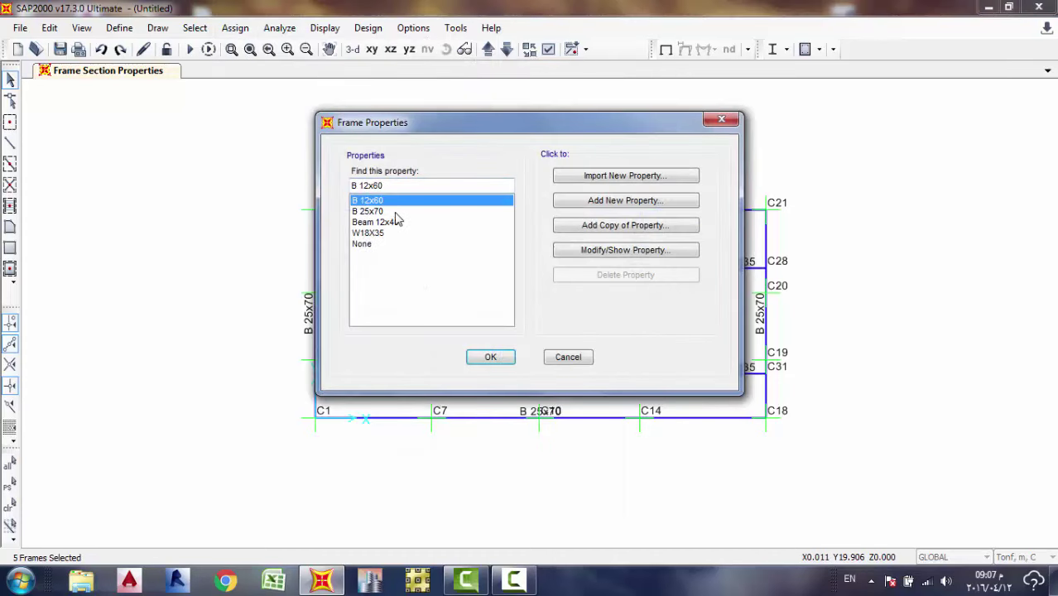
left_click(400, 223)
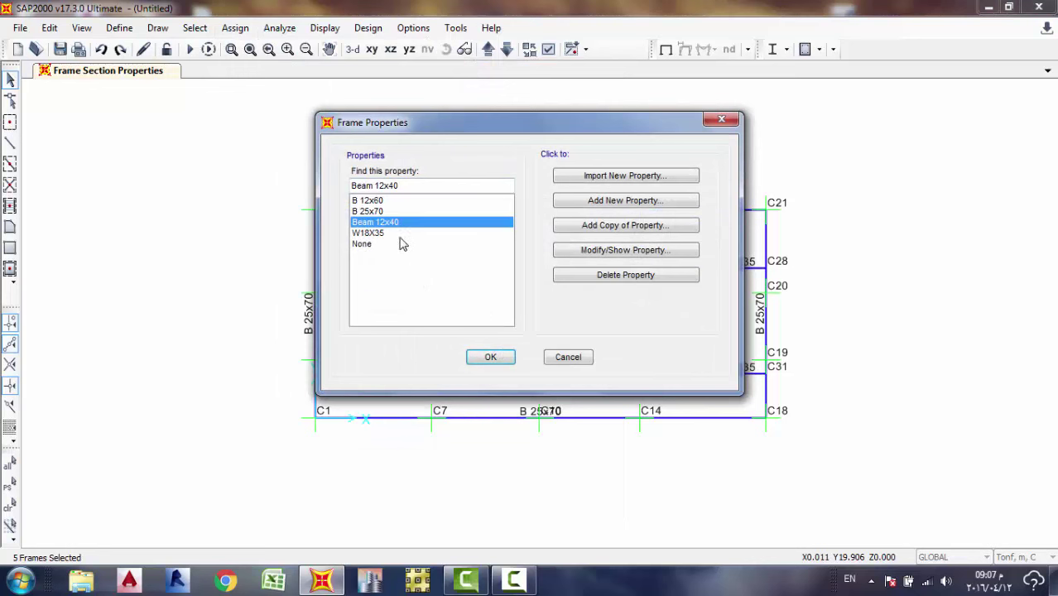
left_click(491, 358)
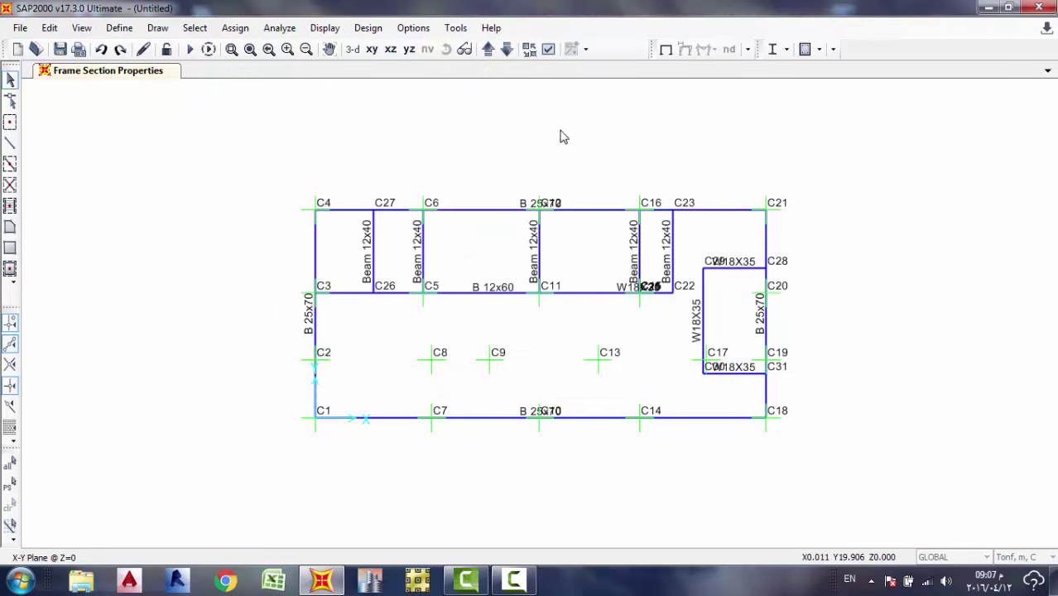
Hide the joints in the active window by setting them to Not in View.
left_click(529, 50)
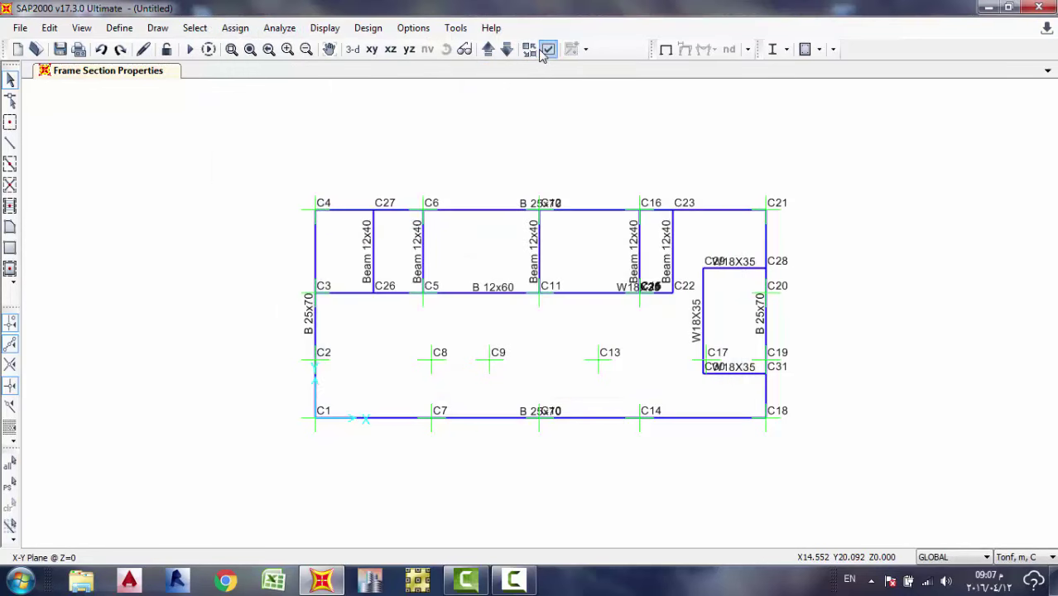
left_click(290, 278)
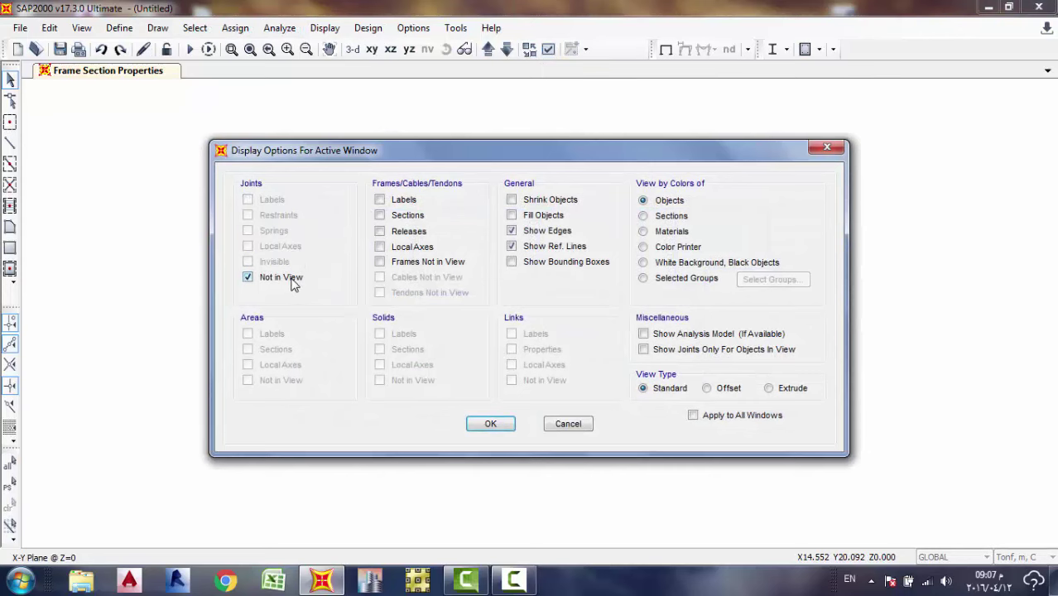
left_click(490, 425)
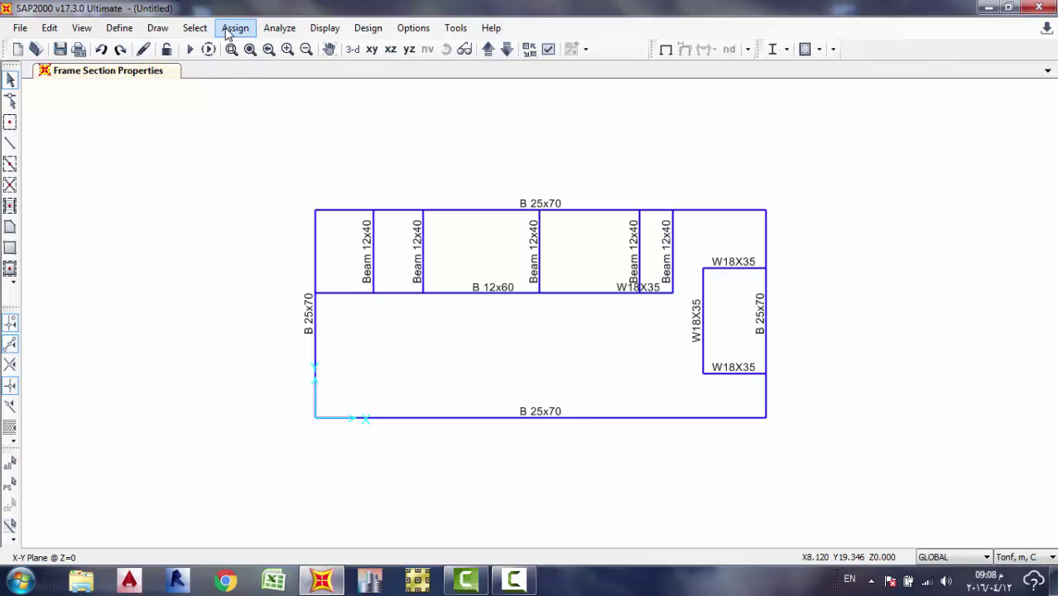
Open a new concrete rectangular frame section definition and review its name, depth and width.
left_click(158, 27)
mouse_move(119, 27)
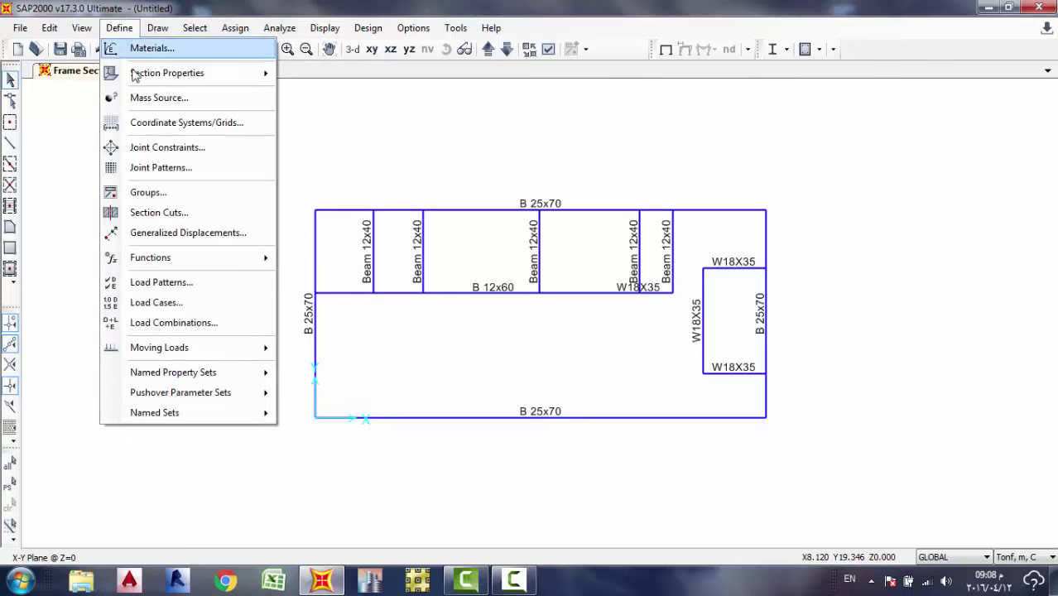
mouse_move(136, 76)
left_click(341, 75)
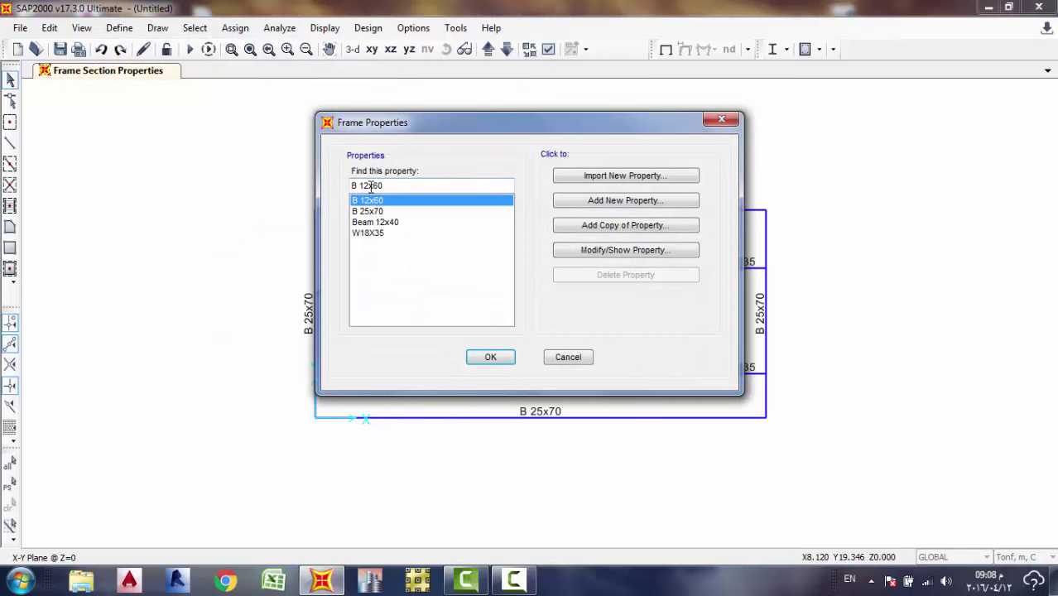
left_click(635, 201)
left_click(381, 220)
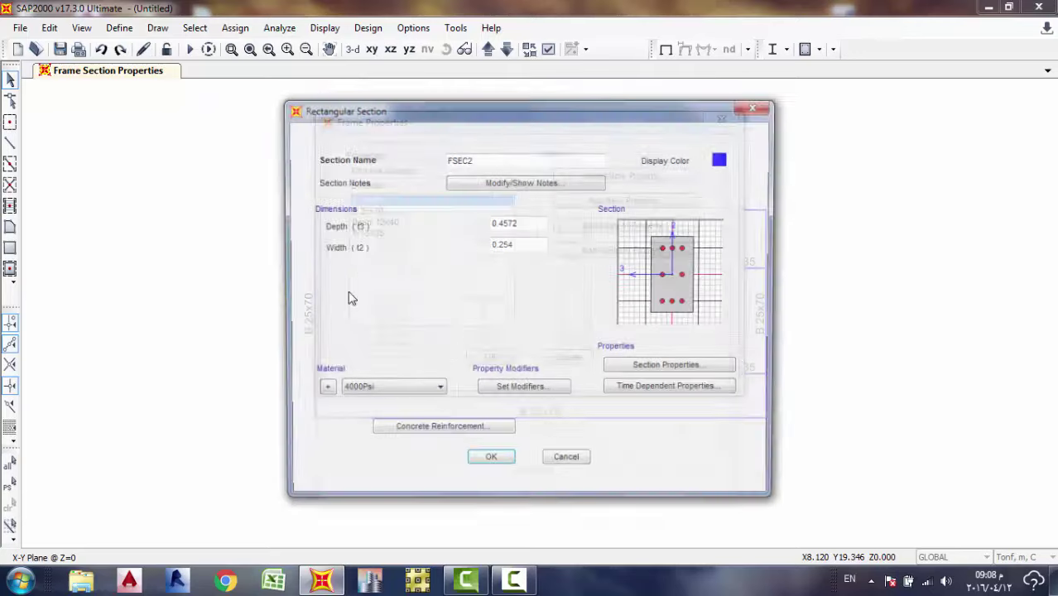
double_click(527, 162)
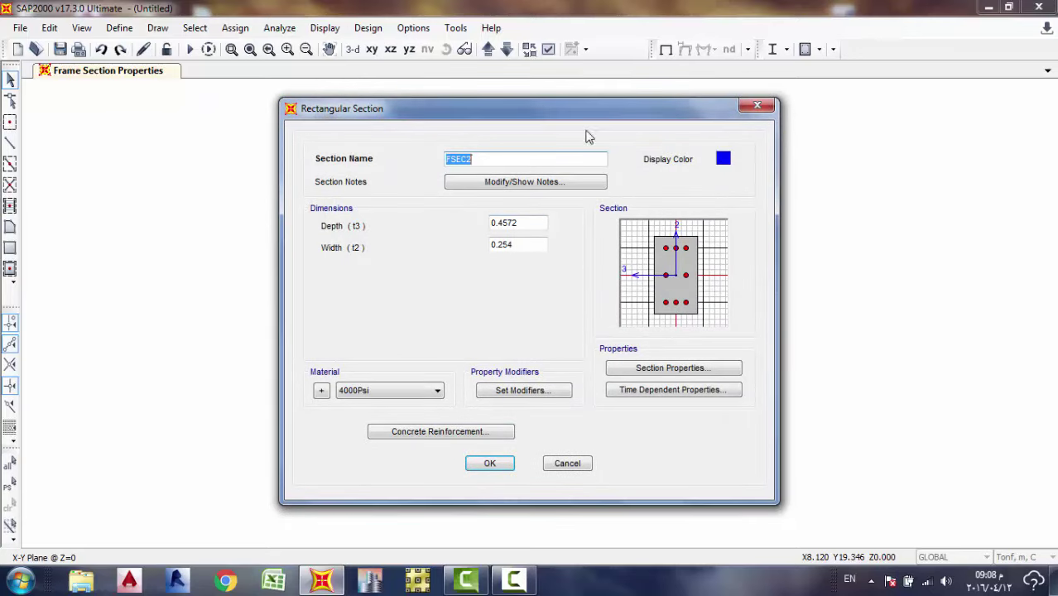
left_click(518, 223)
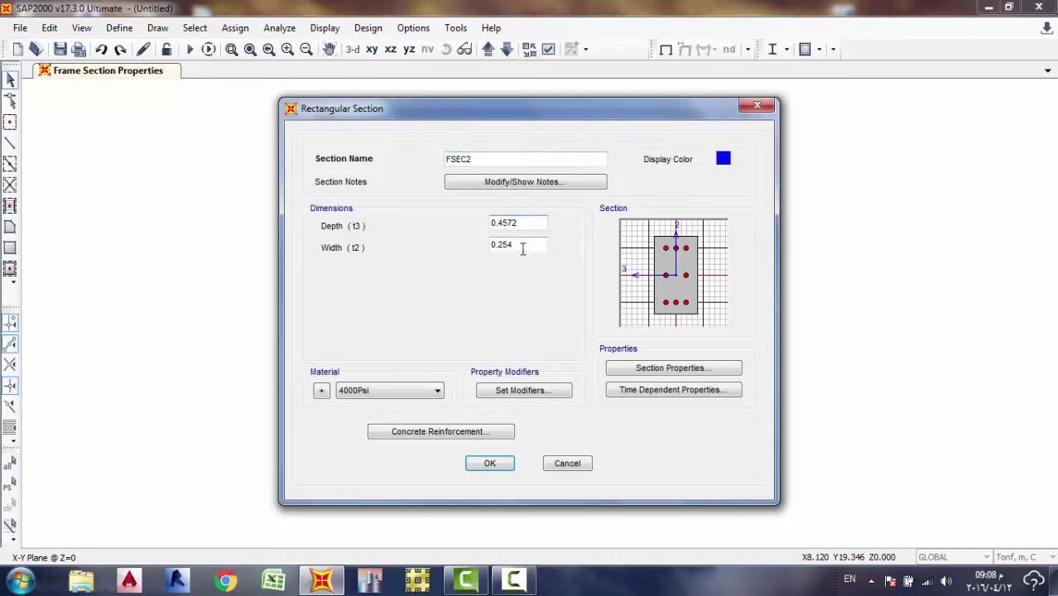
left_click(522, 246)
Examine the section's stiffness modifiers for moment of inertia about the 2 and 3 axes, and leave the section definitions without saving.
left_click(529, 391)
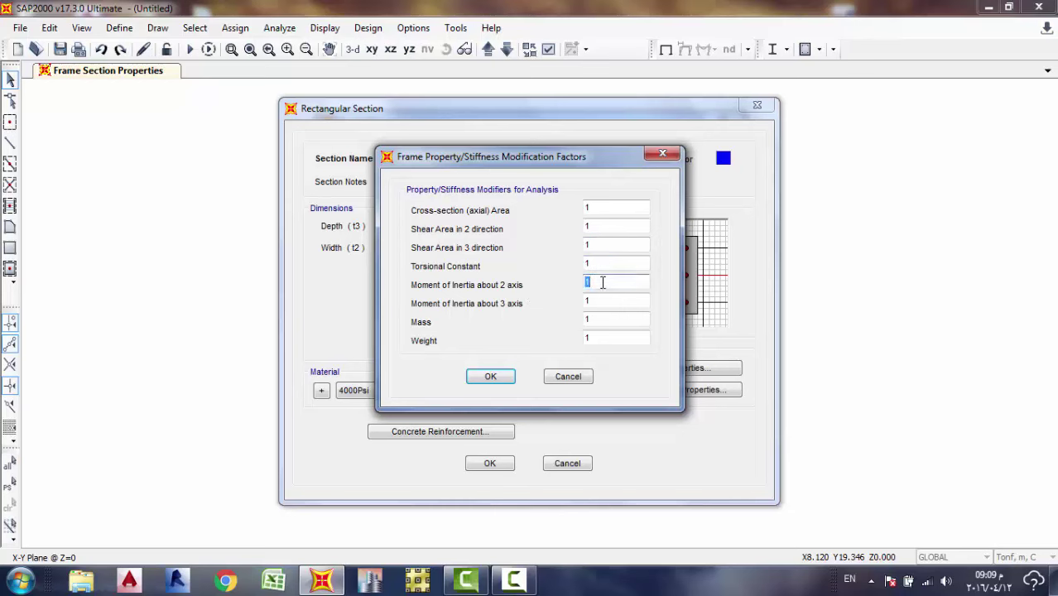
key("Tab")
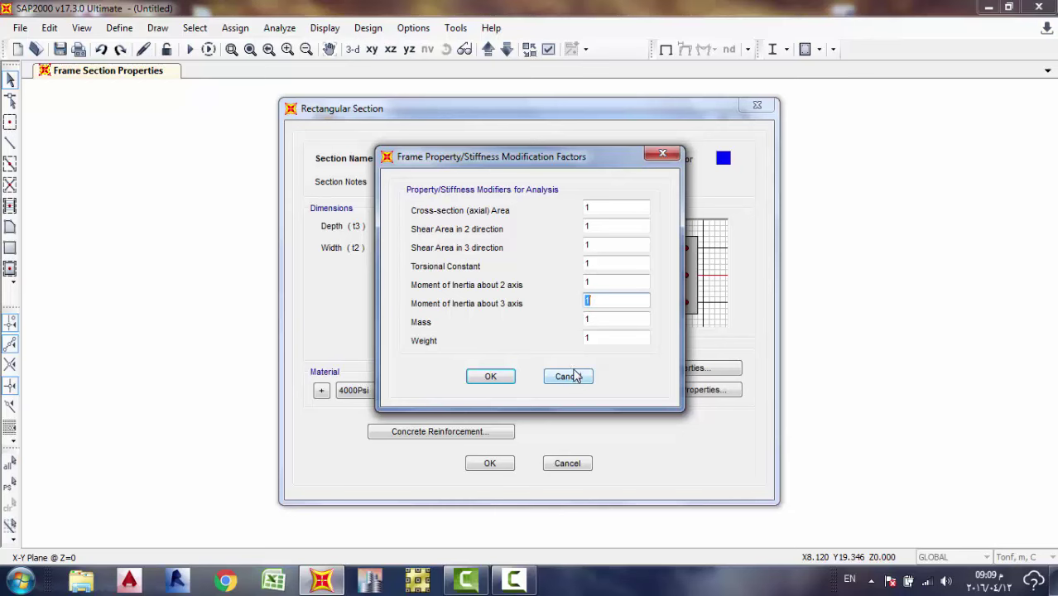
left_click(592, 283)
double_click(591, 283)
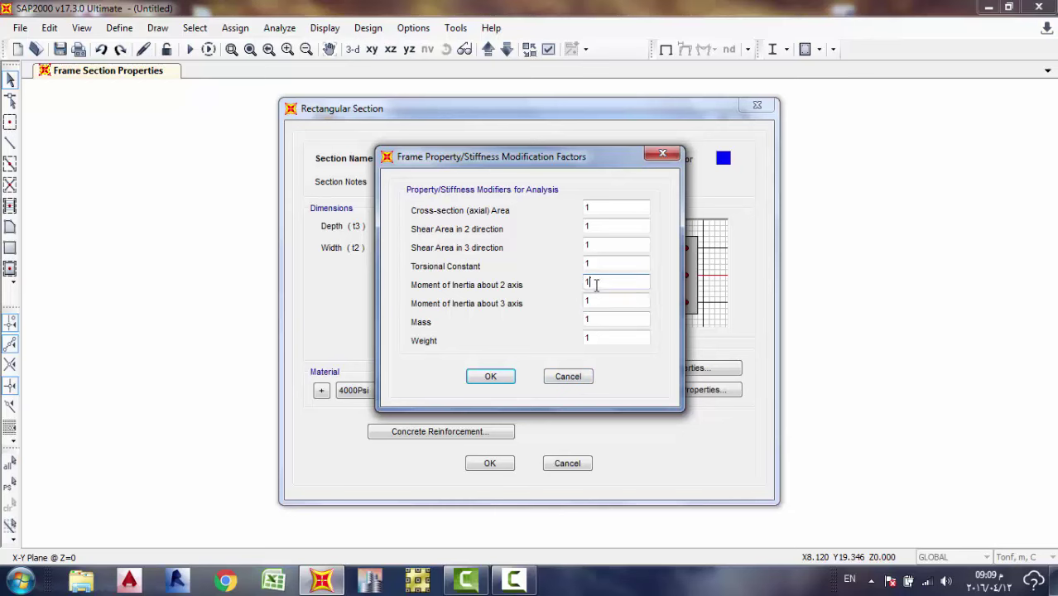
double_click(588, 282)
left_click(593, 302)
left_click(568, 376)
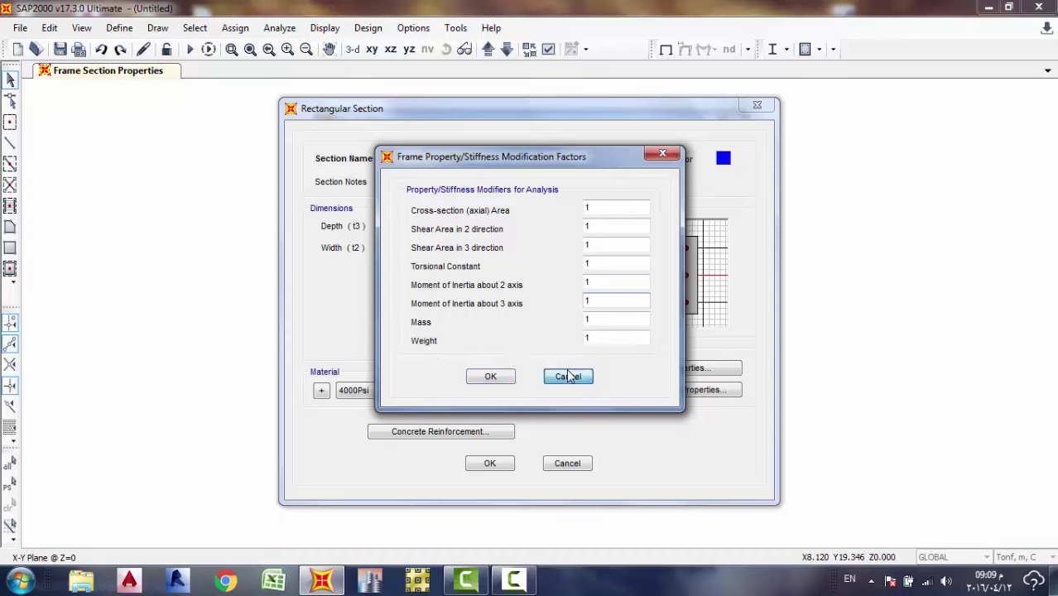
left_click(567, 465)
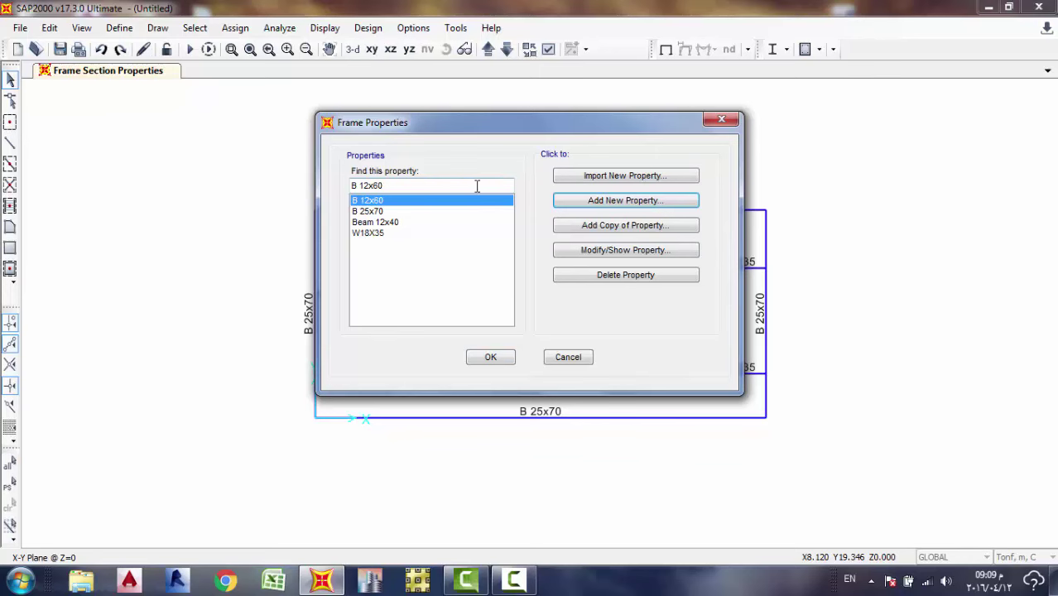
left_click(568, 357)
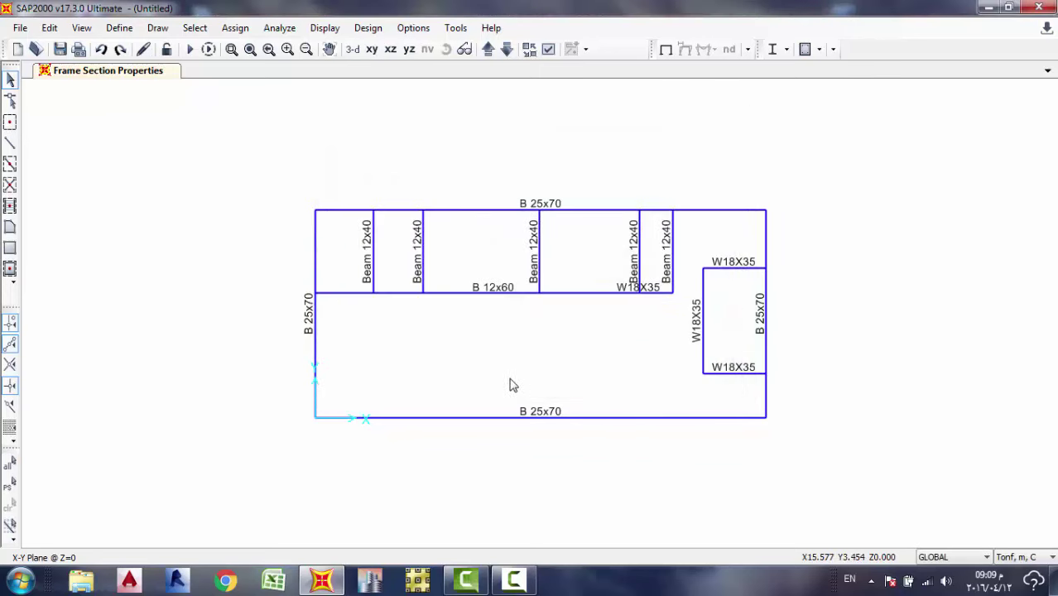
Assign a DEAD gravity multiplier of -10 in global Z to the vertical W18X35 beam and check it in 3-D.
left_click(703, 295)
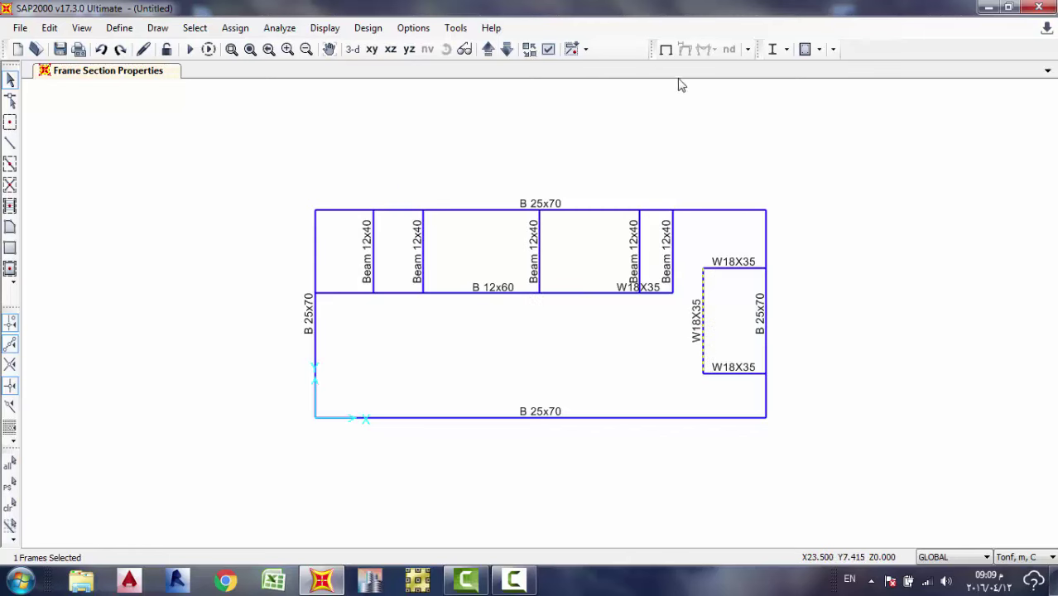
left_click(252, 29)
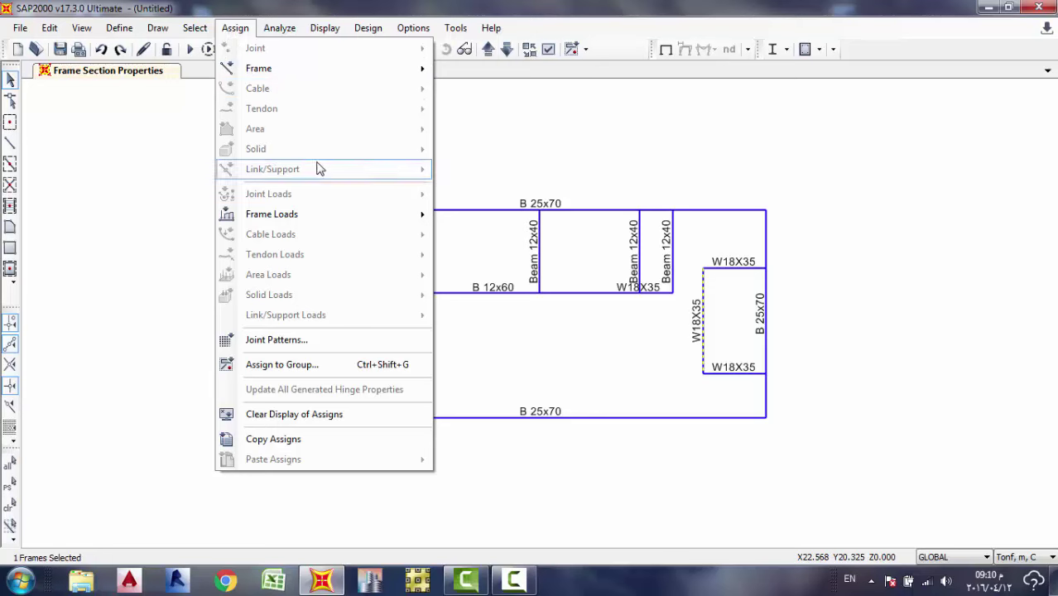
mouse_move(330, 213)
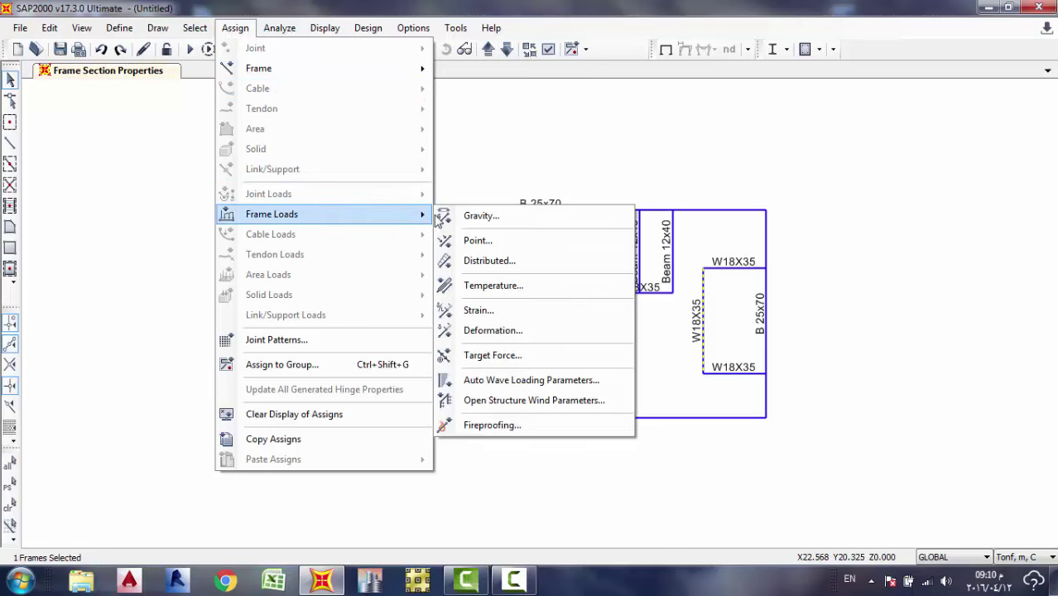
left_click(478, 215)
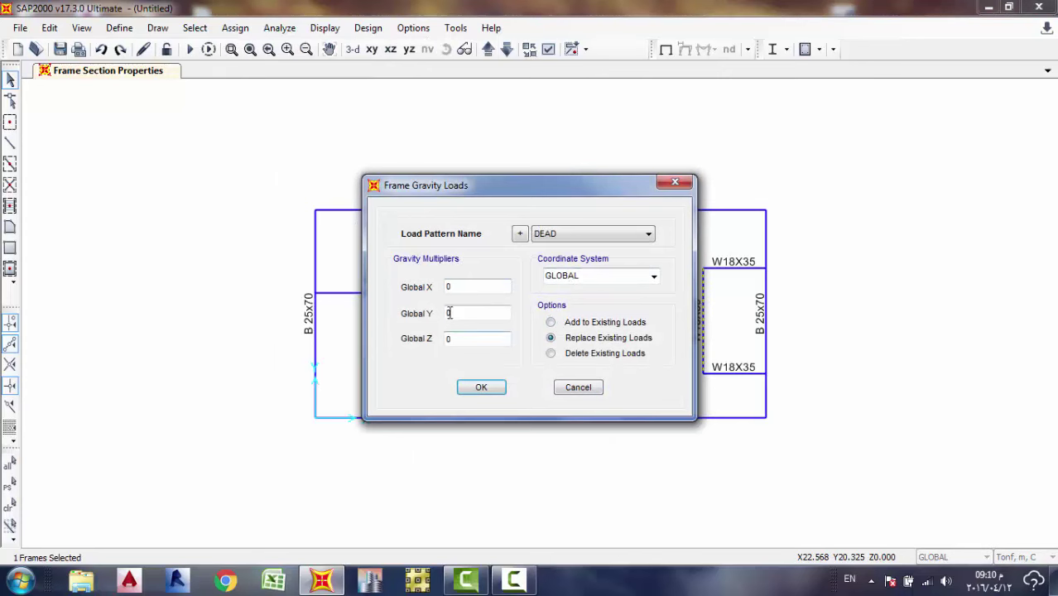
left_click_drag(485, 339, 398, 331)
left_click(488, 389)
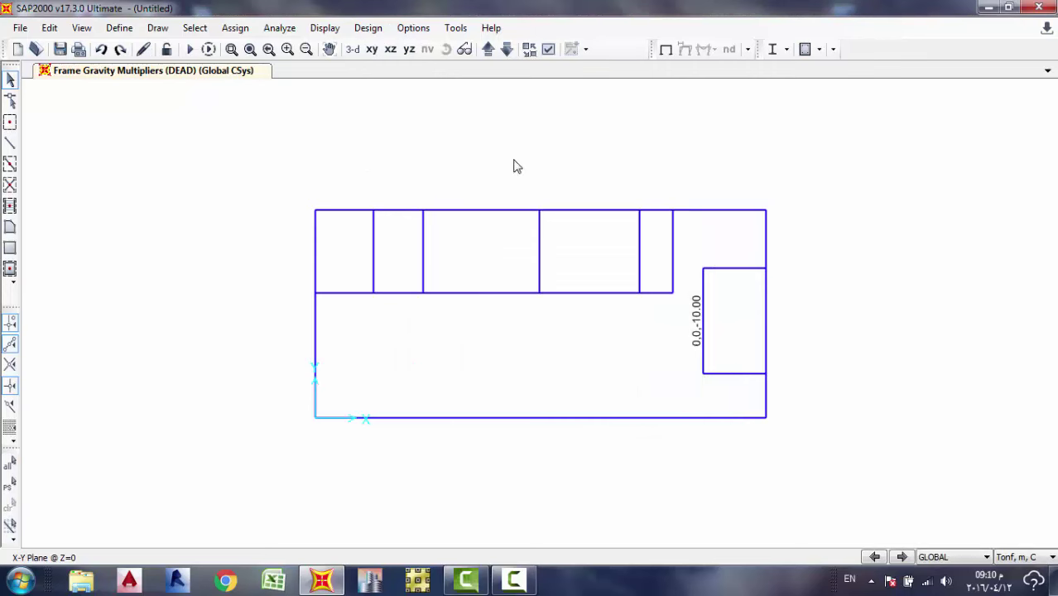
left_click(353, 50)
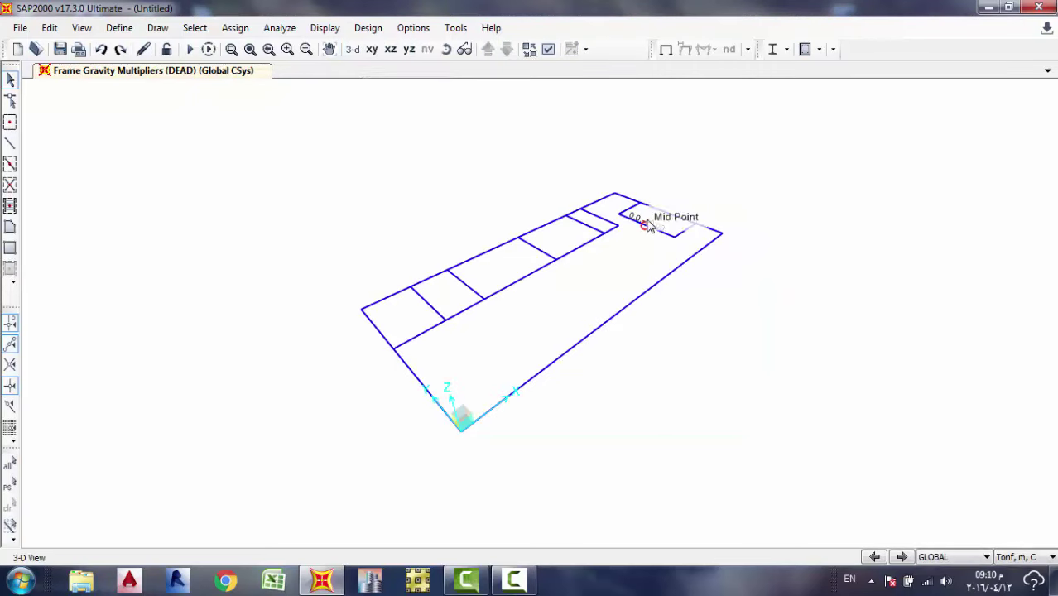
left_click(372, 50)
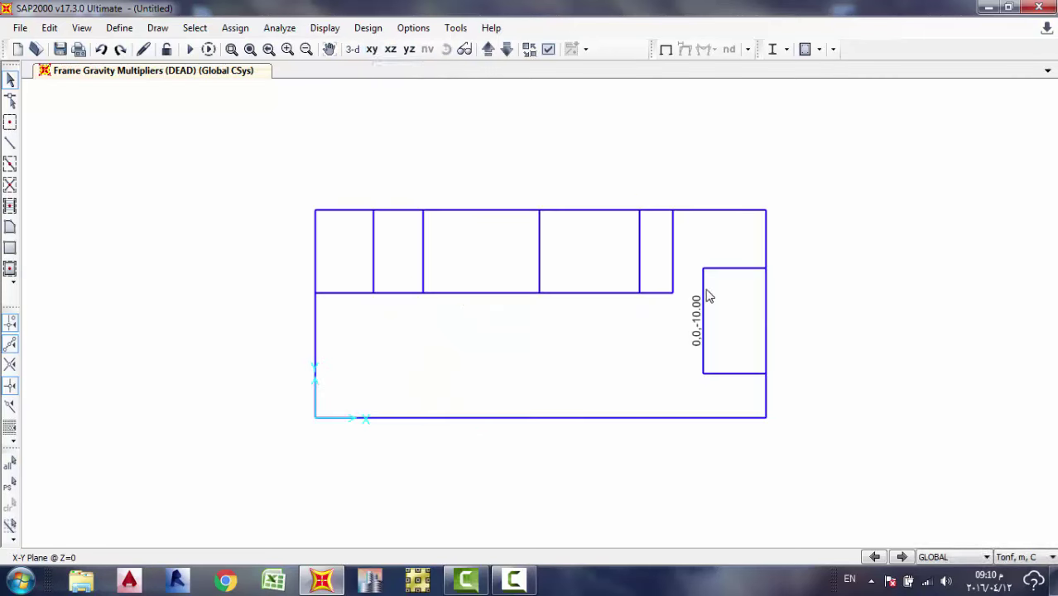
Delete the vertical beam carrying the gravity multiplier and redraw it between the free ends of the two short horizontal beams.
left_click(704, 294)
key("Delete")
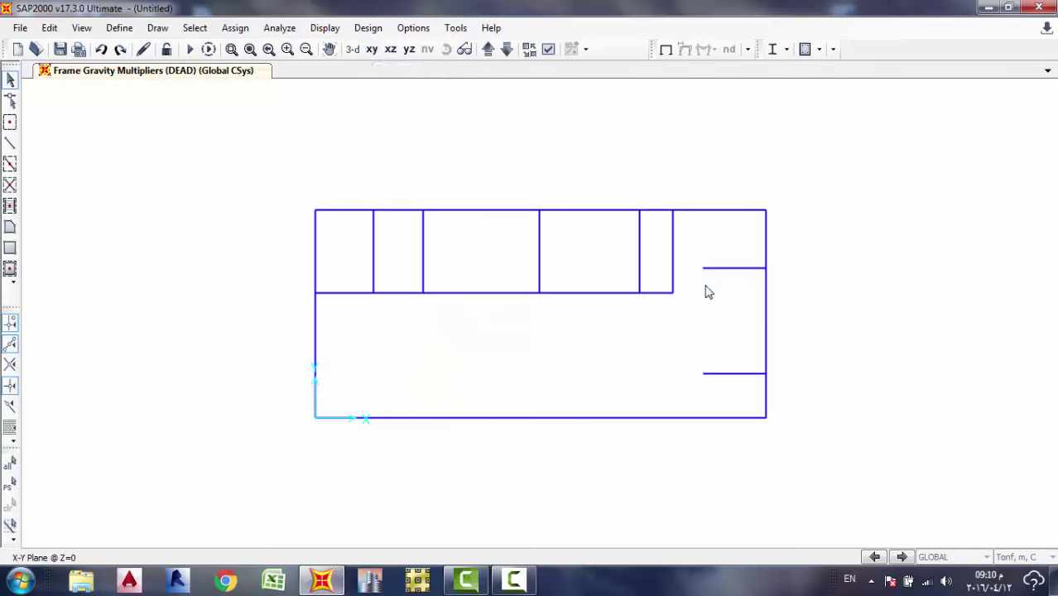
left_click(10, 144)
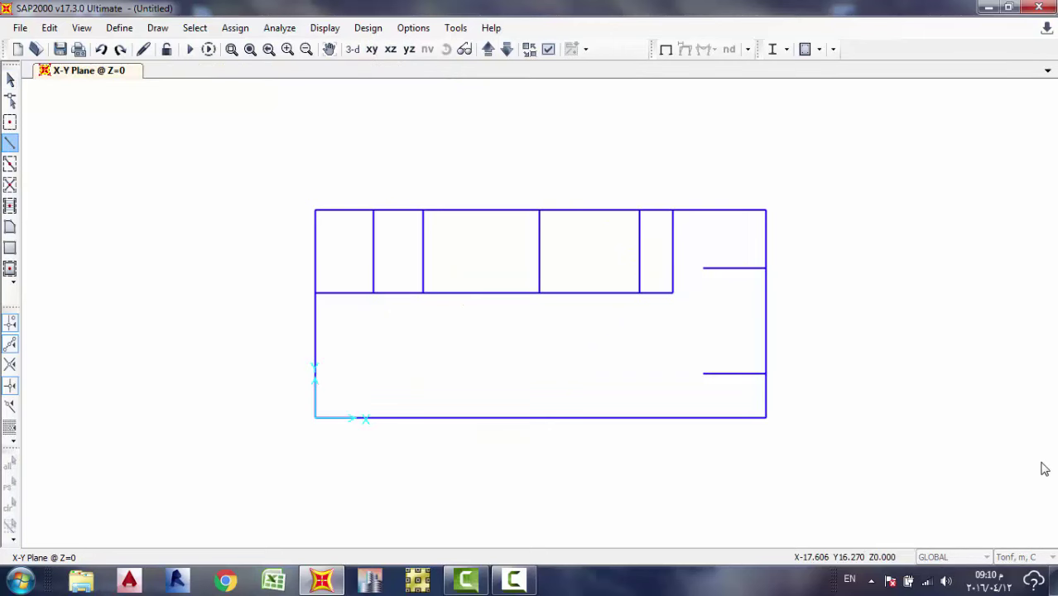
left_click(637, 241)
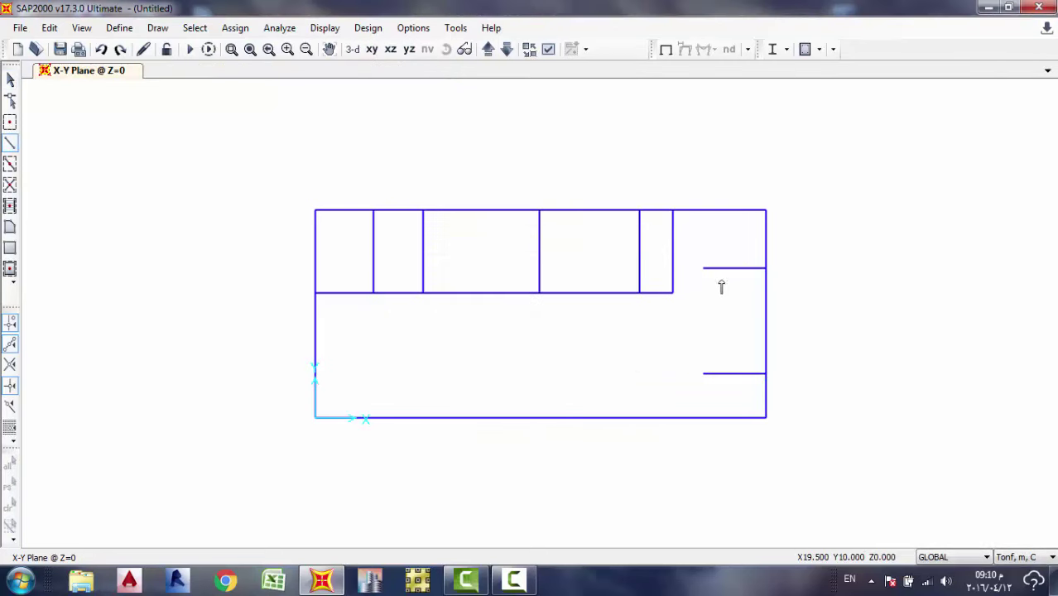
left_click(703, 268)
left_click(703, 373)
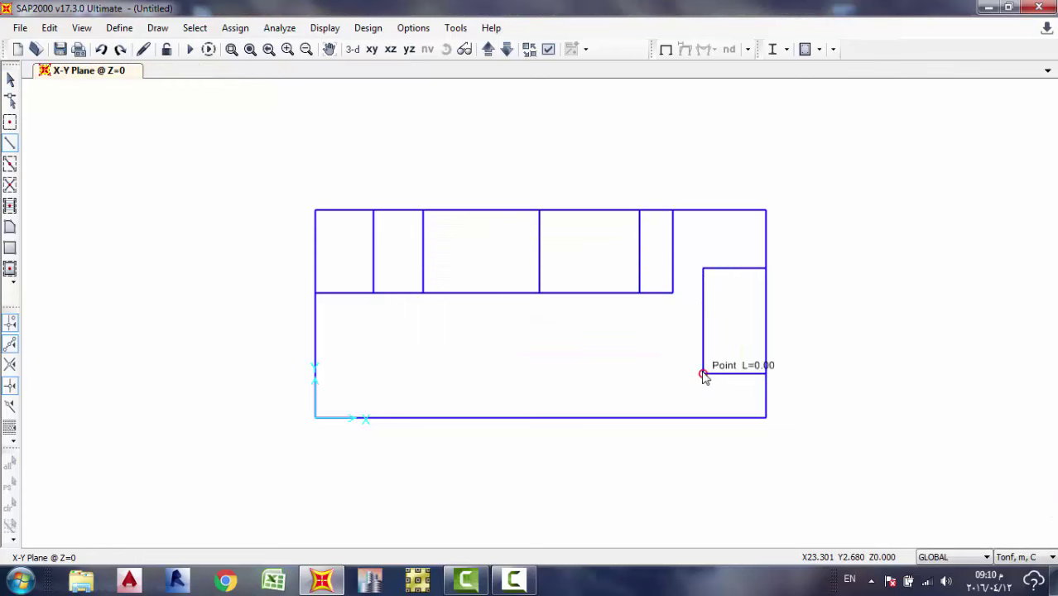
key("Escape")
Assign the W18X35 frame section to the redrawn vertical beam.
scroll(651, 330, "down", 3)
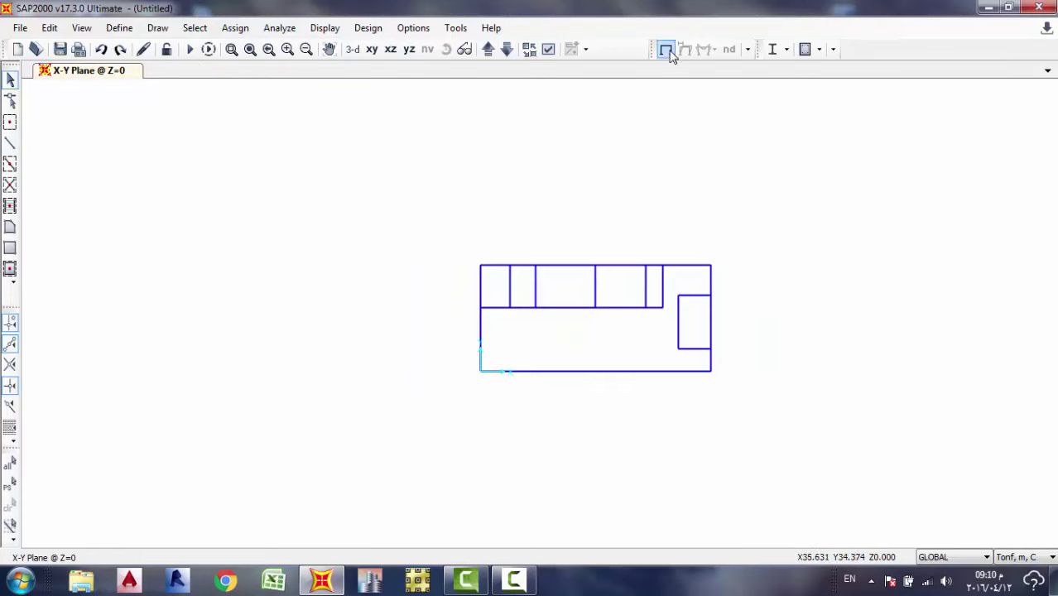
mouse_move(599, 288)
middle_mouse_down()
mouse_move(585, 312)
mouse_move(548, 285)
middle_mouse_up()
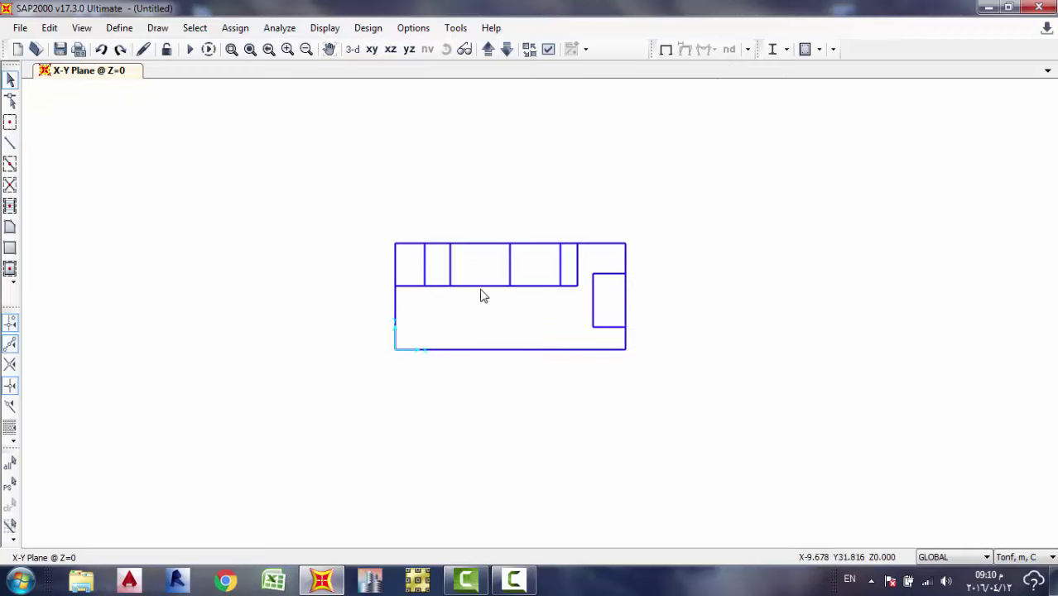
left_click(593, 301)
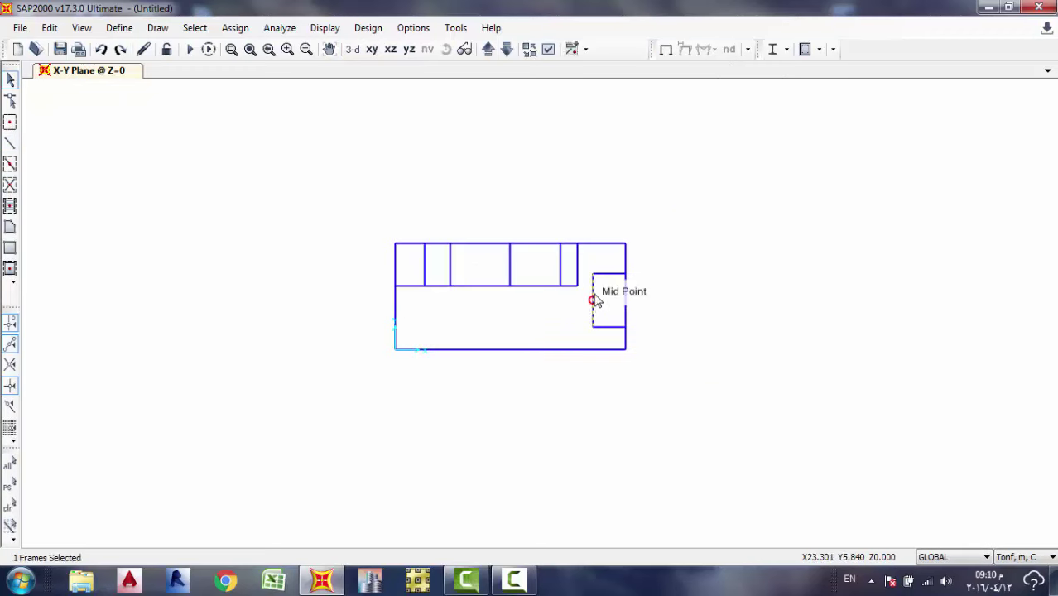
left_click(235, 27)
mouse_move(269, 76)
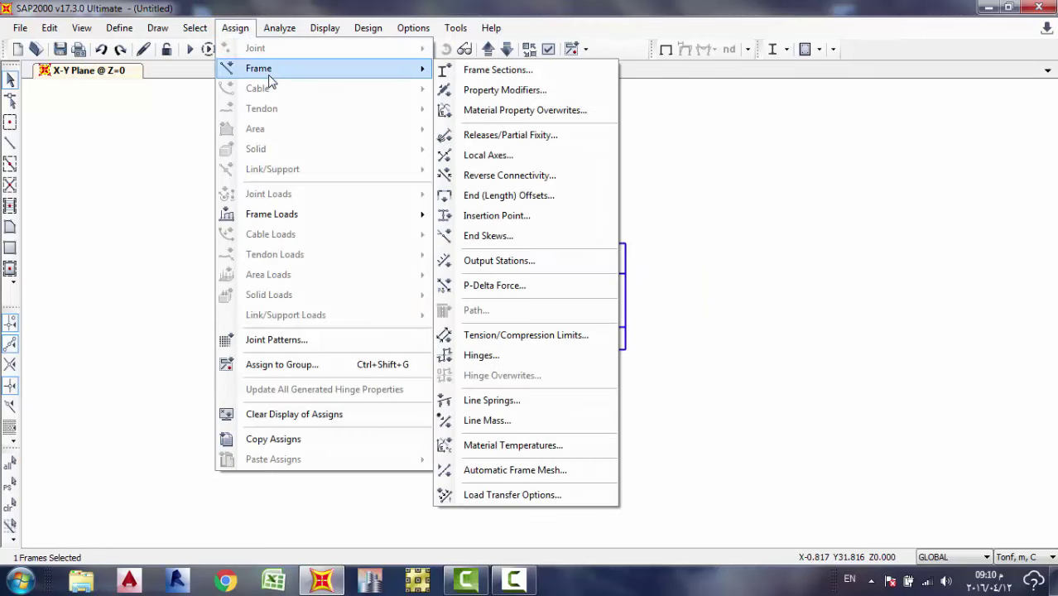
left_click(490, 72)
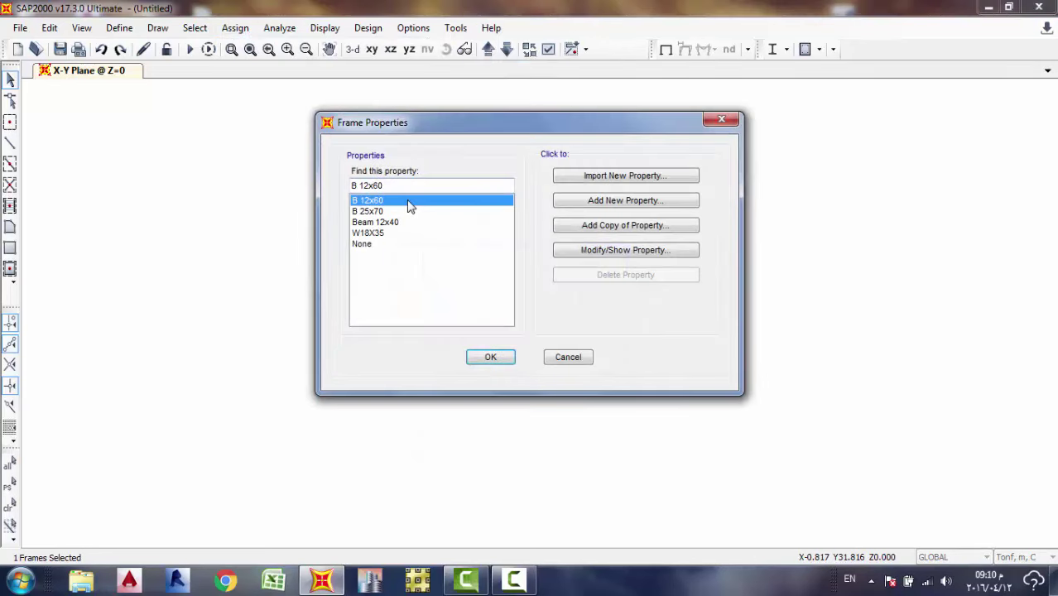
left_click(388, 223)
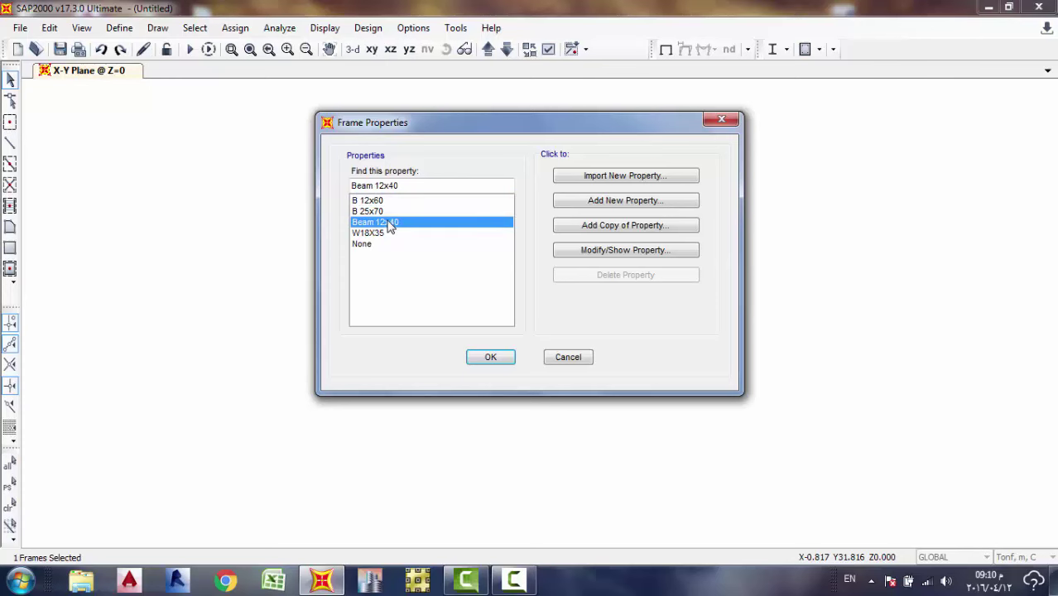
left_click(377, 232)
left_click(487, 356)
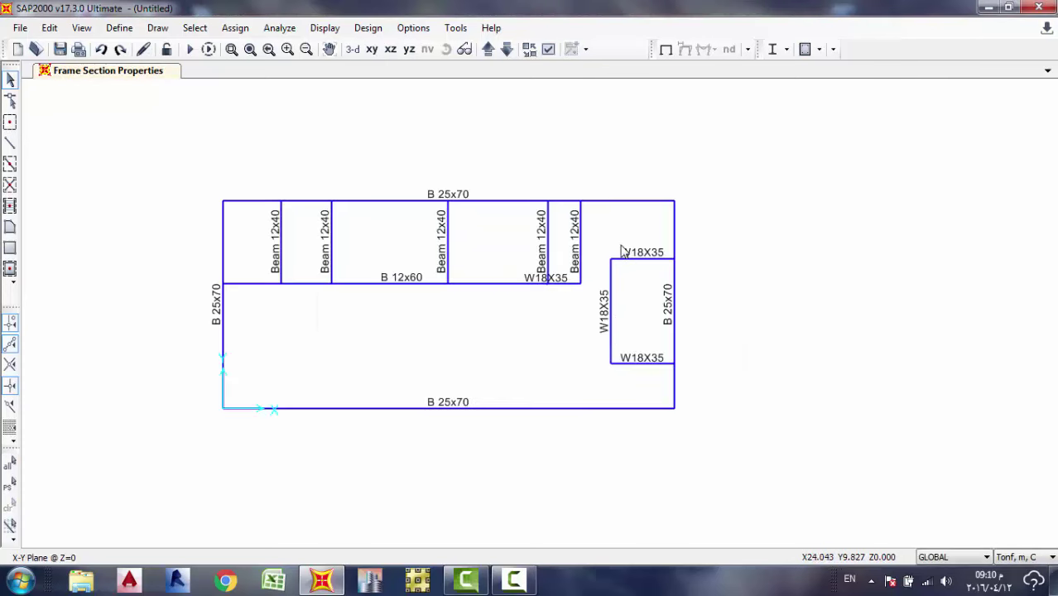
Assign the B 12x60 frame section to the redrawn vertical beam.
left_click(613, 286)
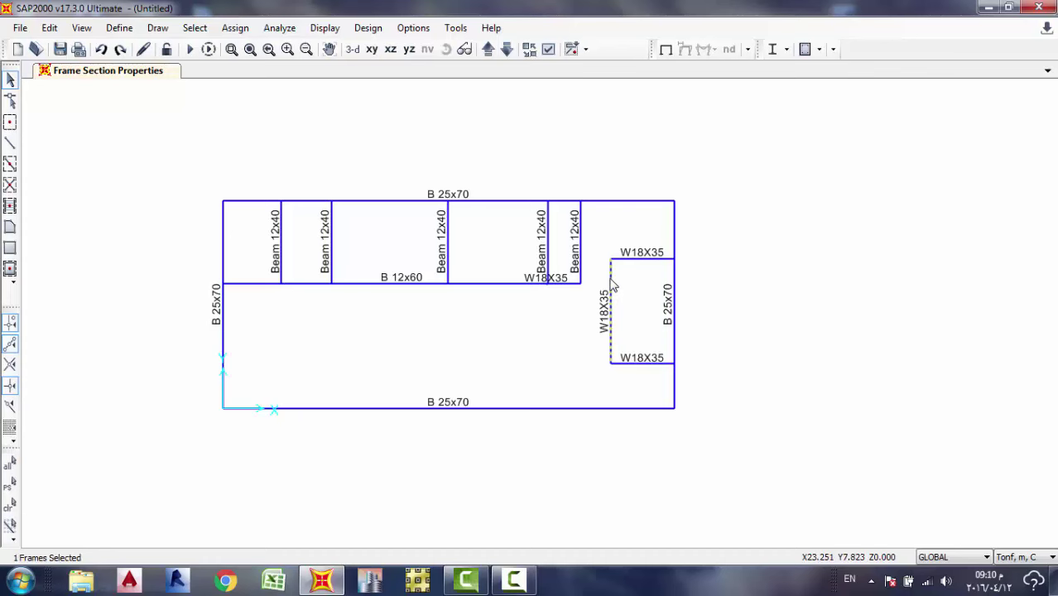
left_click(236, 28)
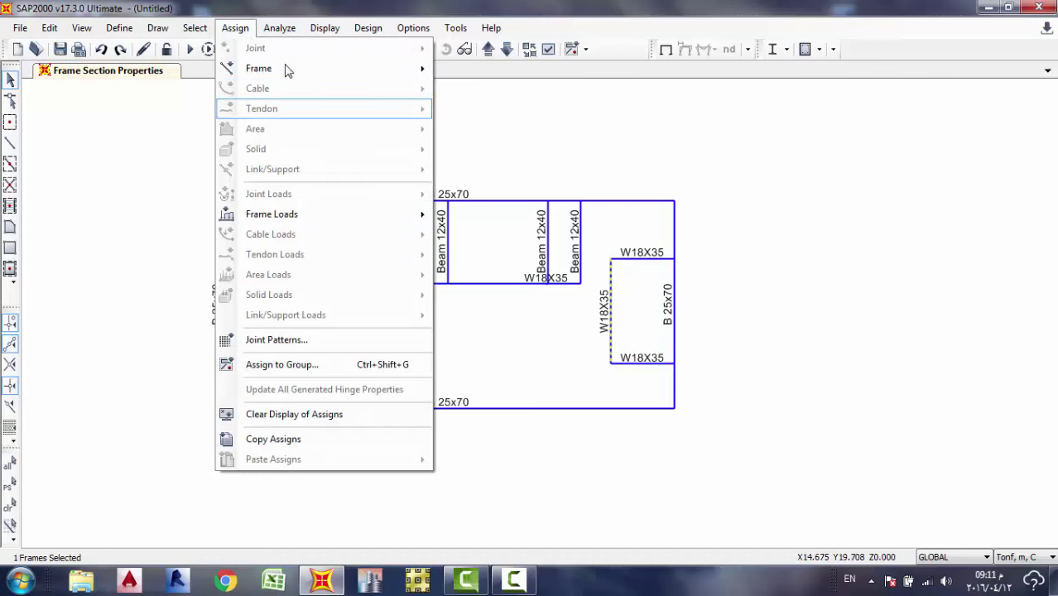
mouse_move(337, 67)
left_click(491, 73)
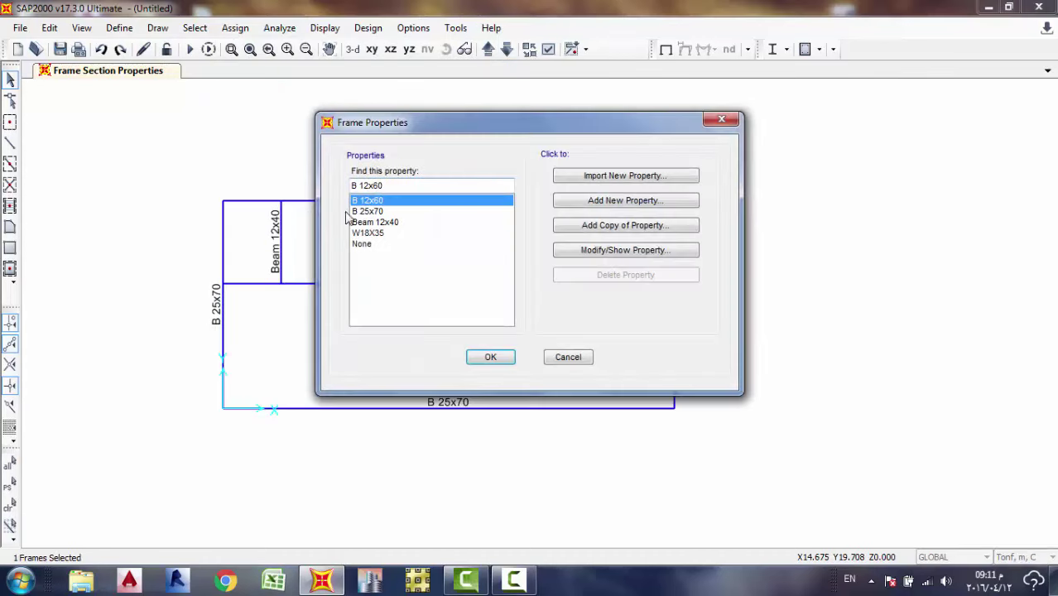
left_click(495, 357)
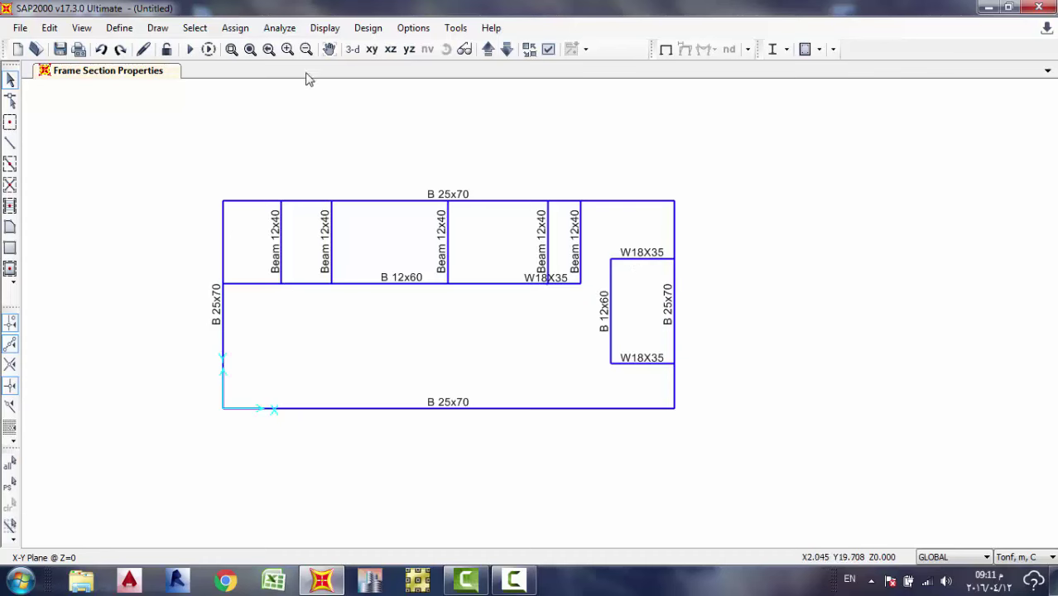
Bring the joints back into view and display their restraints in the 3-D view.
left_click(548, 51)
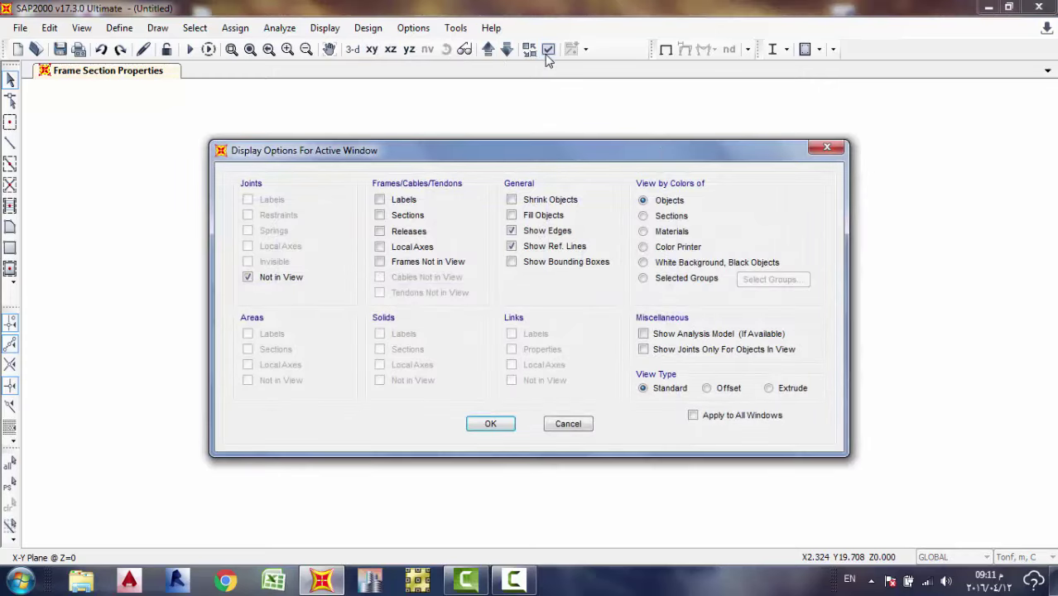
left_click(282, 277)
left_click(491, 424)
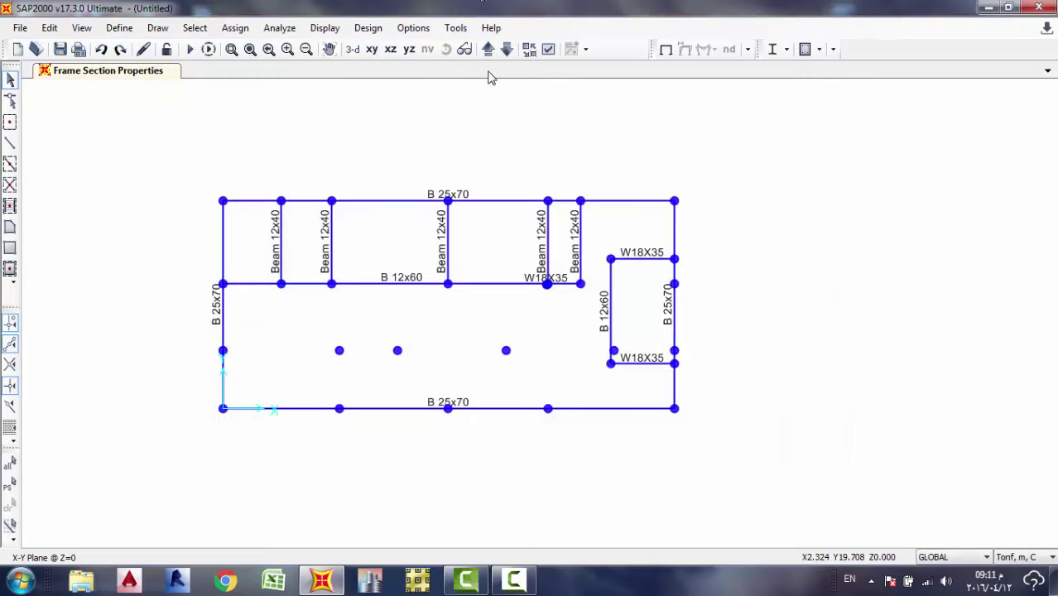
left_click(353, 50)
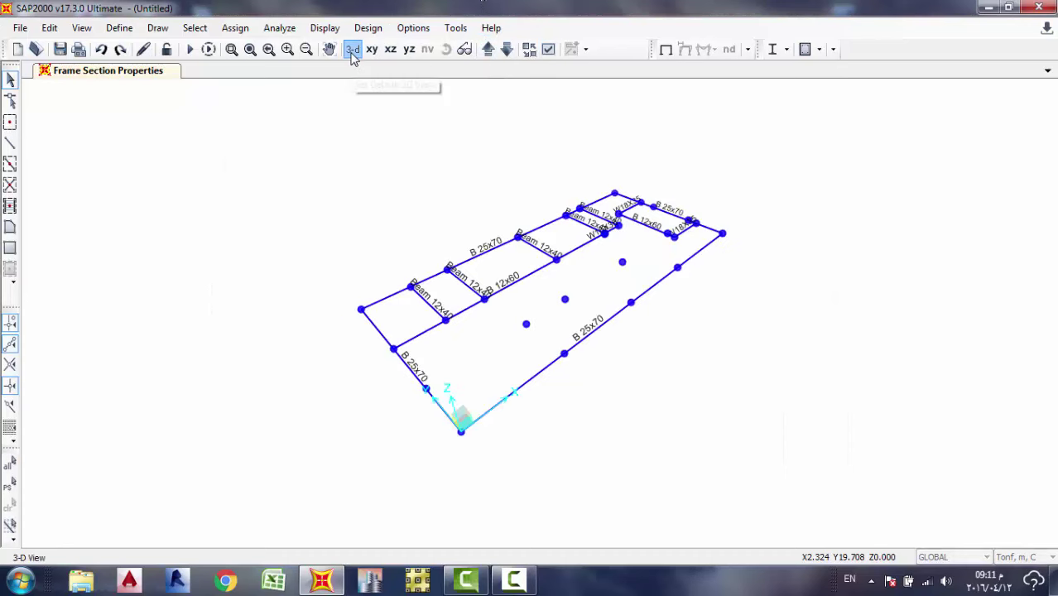
left_click(549, 50)
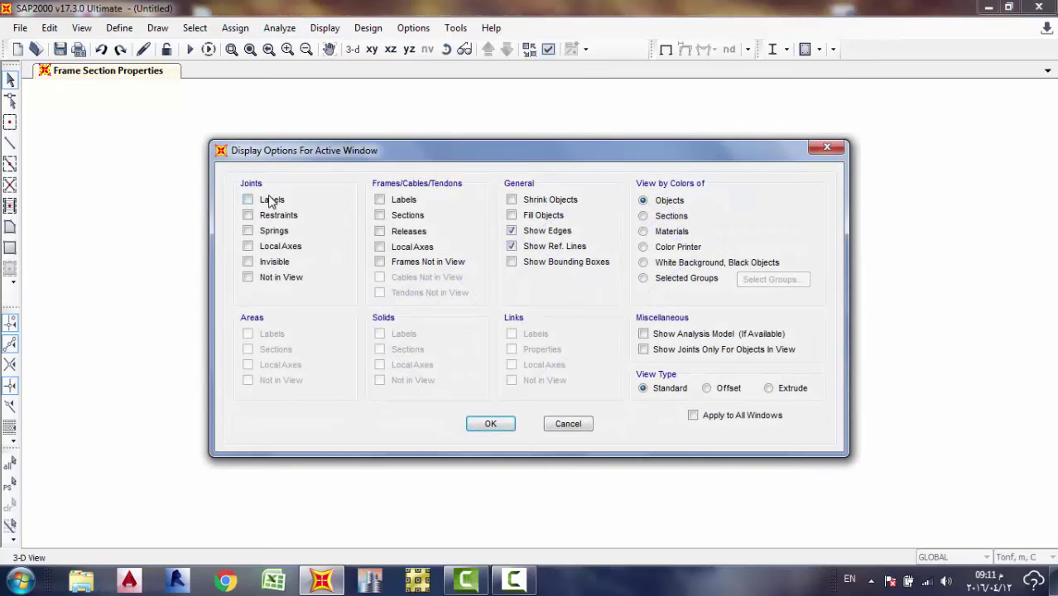
left_click(278, 216)
left_click(491, 424)
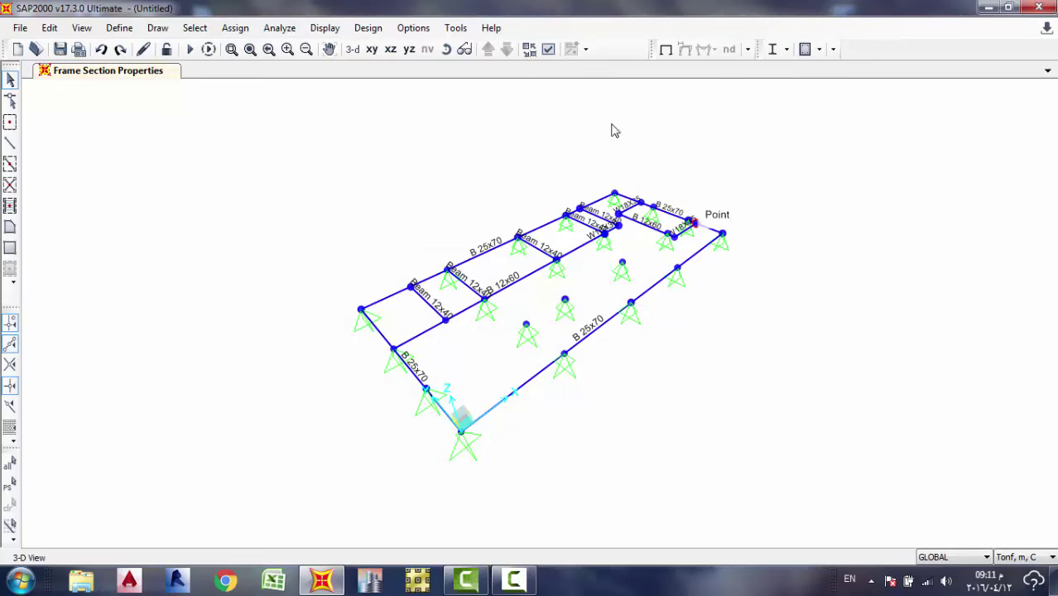
Import Sap model.dxf with Z as the up direction and Tonf, m, C units, assigning the Shells layer to shells.
left_click(21, 28)
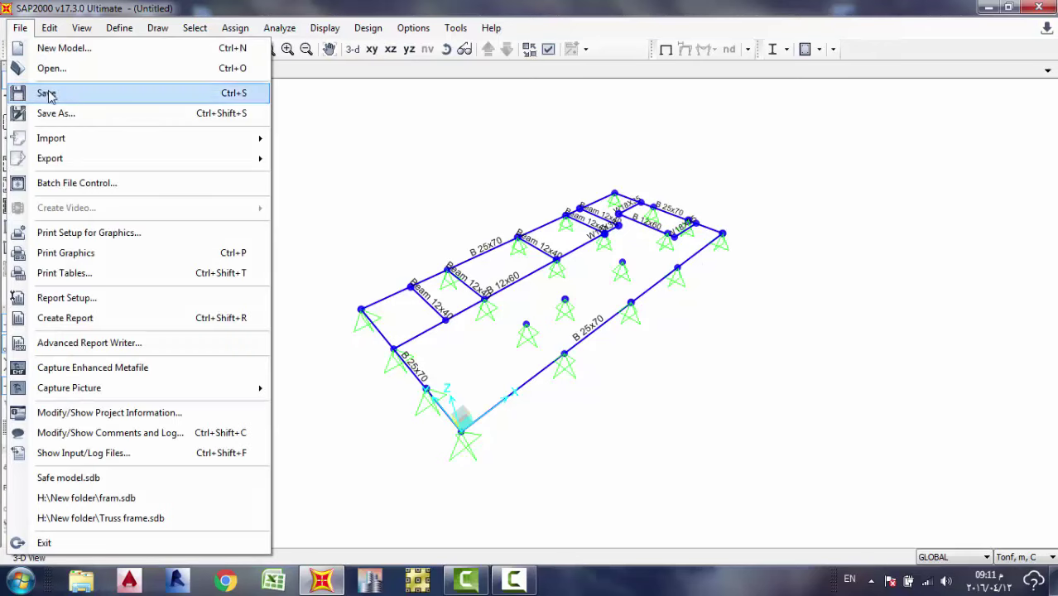
mouse_move(118, 140)
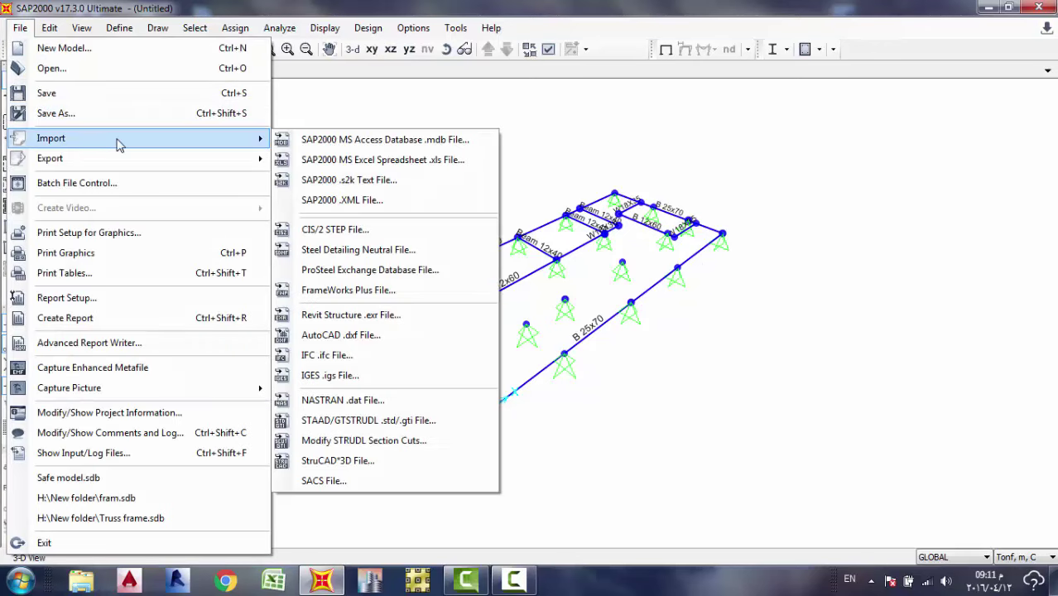
left_click(396, 336)
double_click(266, 142)
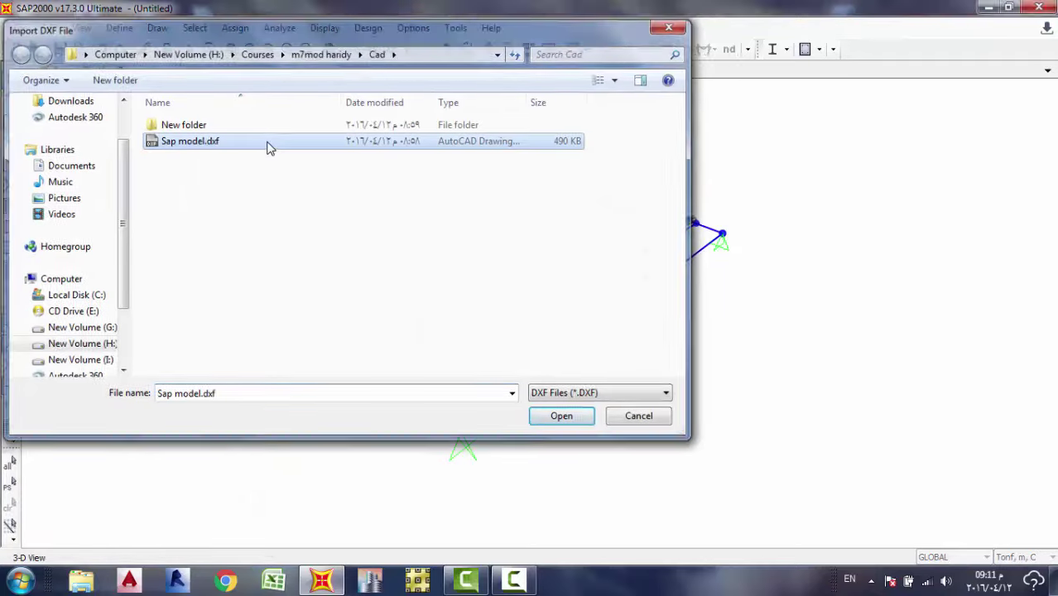
left_click(502, 362)
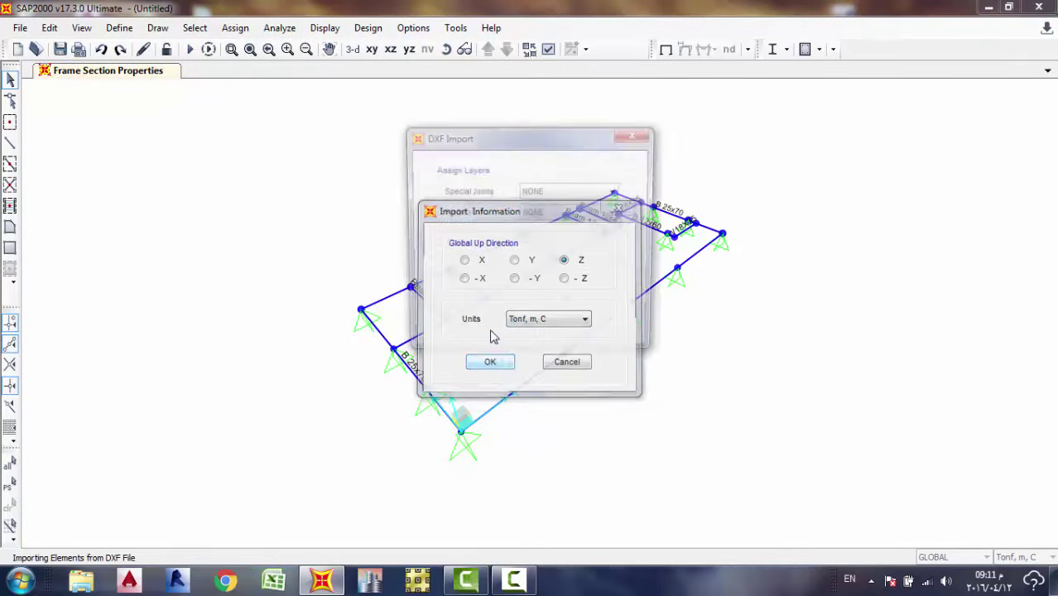
left_click(563, 257)
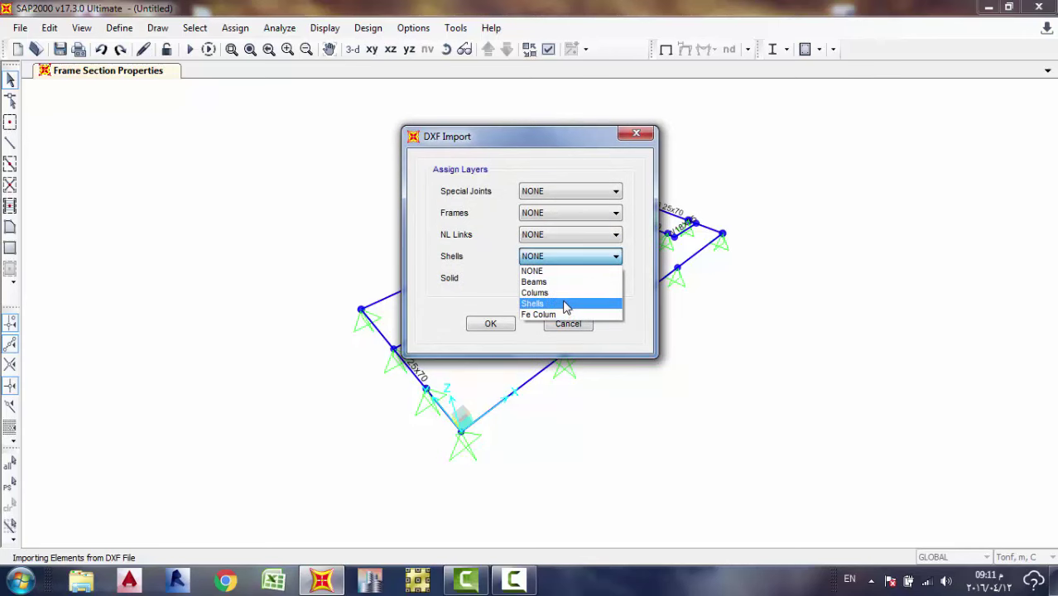
left_click(534, 303)
left_click(491, 323)
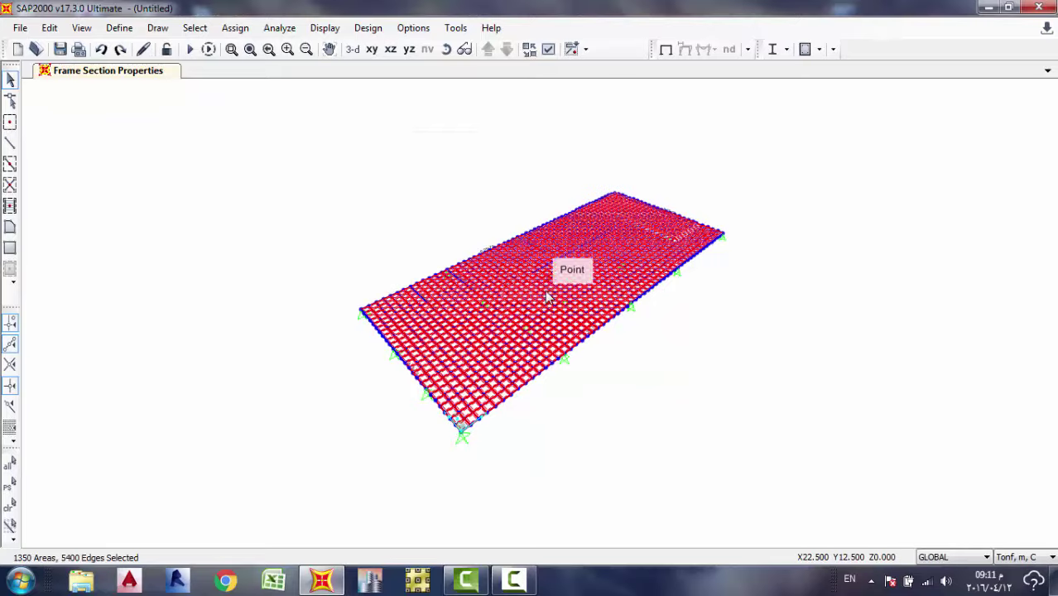
Inspect the imported shell mesh in 3-D and in the XY plan around the rectangular beam bay, and clear the selection.
scroll(562, 296, "up", 2)
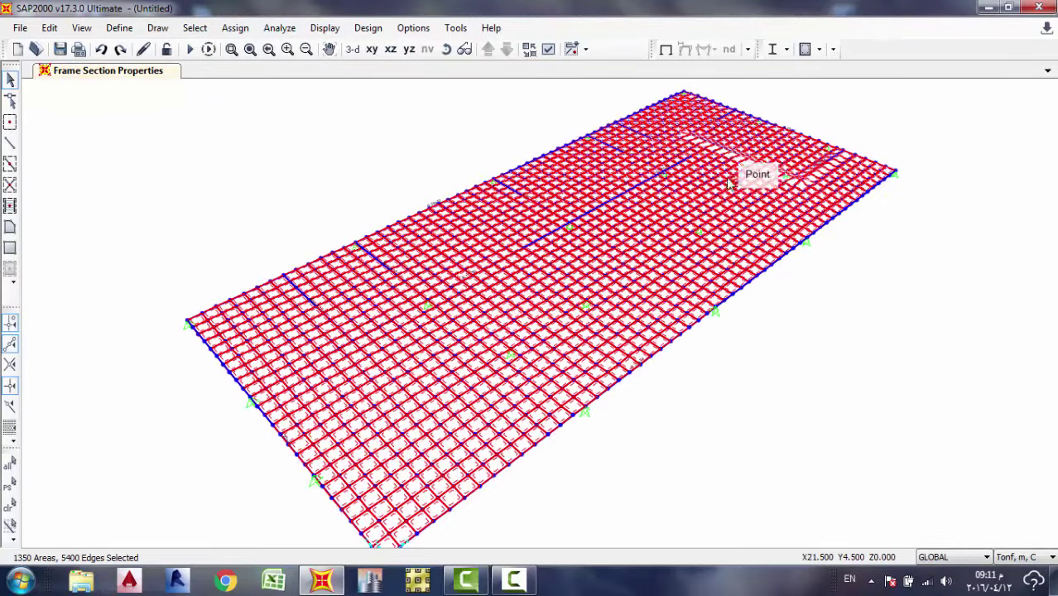
middle_click_drag(726, 178, 645, 219)
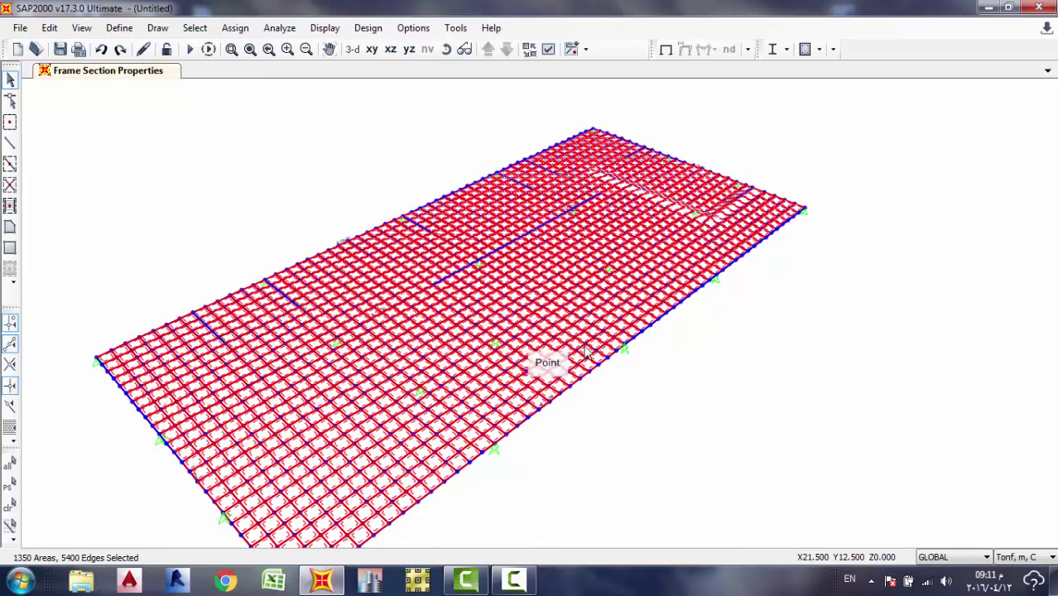
left_click(371, 49)
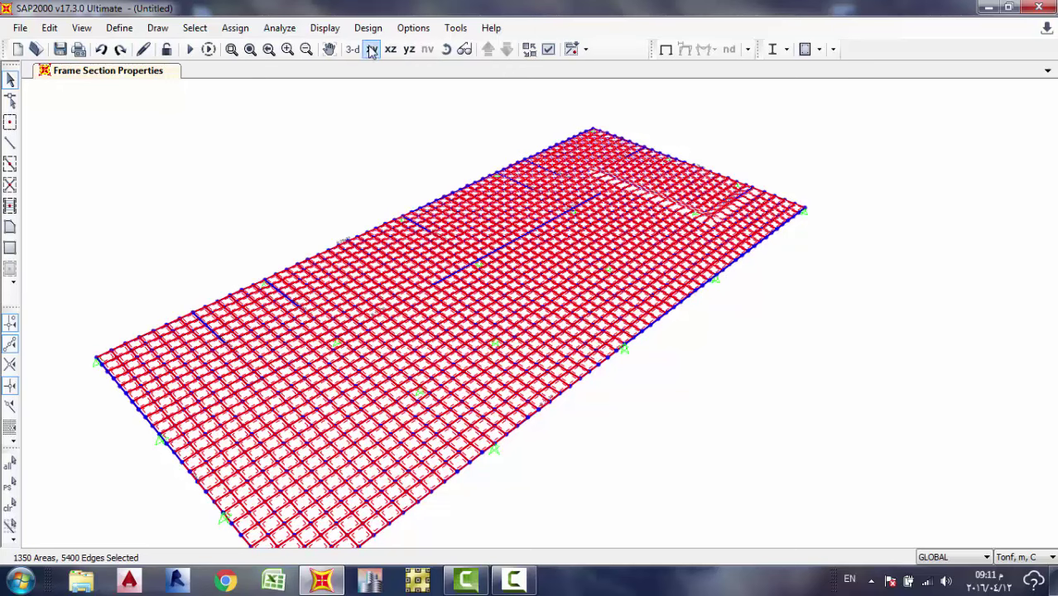
mouse_move(744, 293)
middle_mouse_down()
mouse_move(674, 293)
mouse_move(635, 274)
middle_mouse_up()
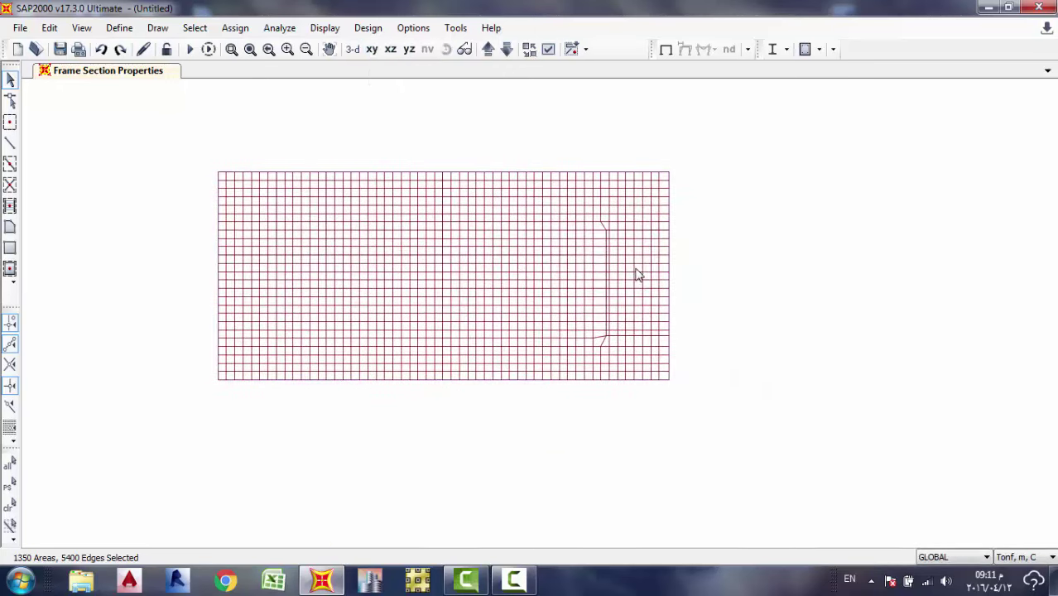
scroll(635, 253, "up", 1)
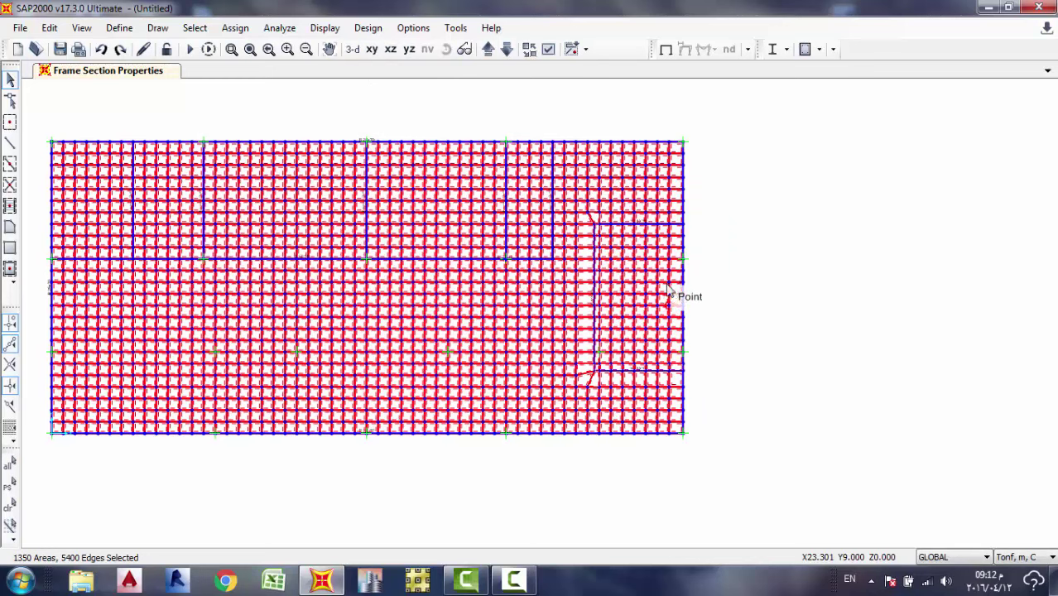
middle_click_drag(640, 267, 722, 267)
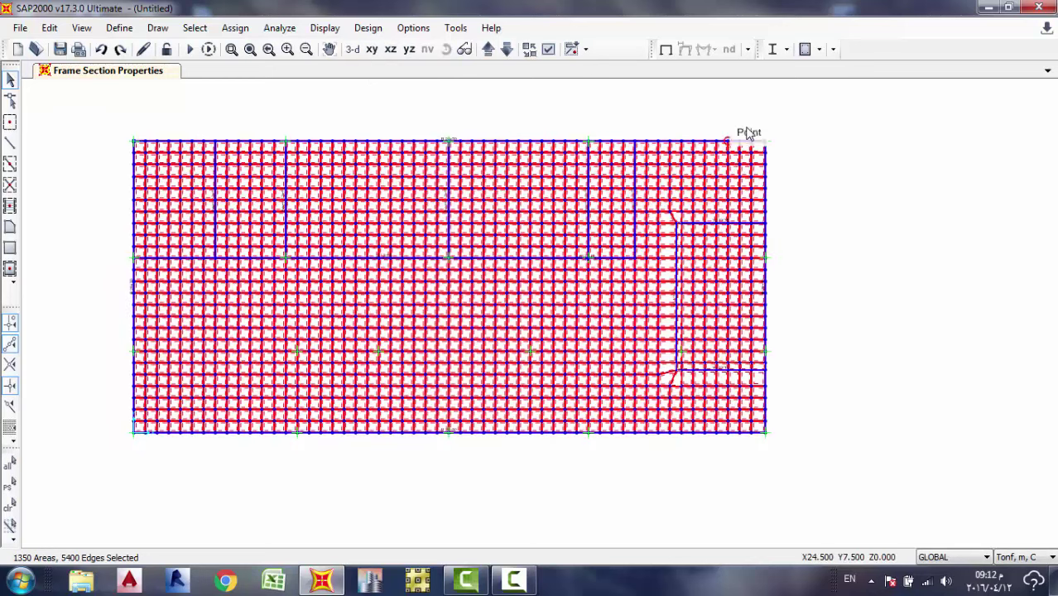
left_click_drag(814, 106, 797, 166)
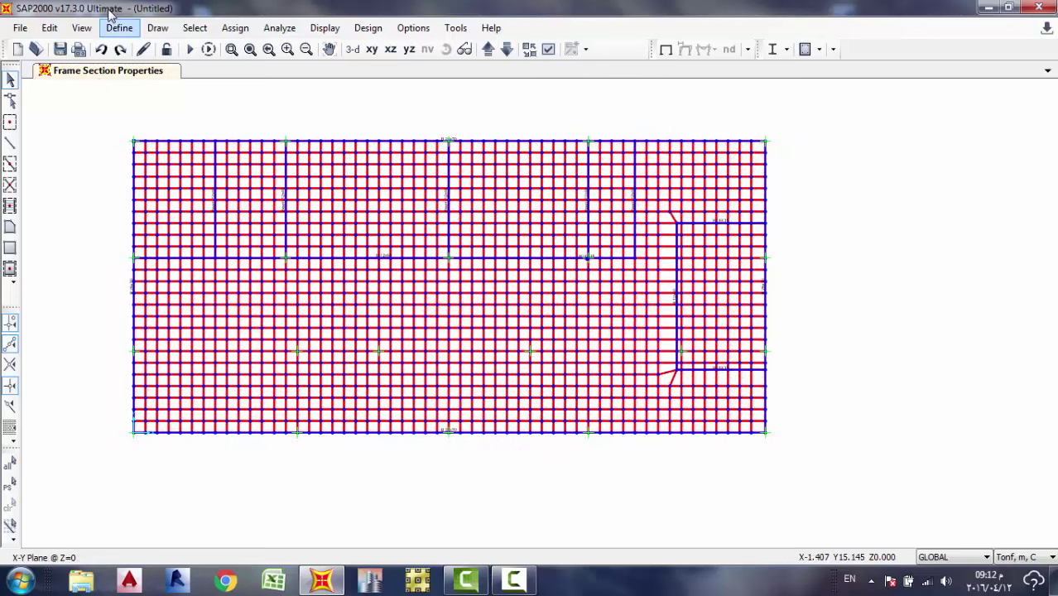
Add a new shell area section named Solid Slab 12 Cm and set its membrane thickness to 0.12 m.
left_click(119, 27)
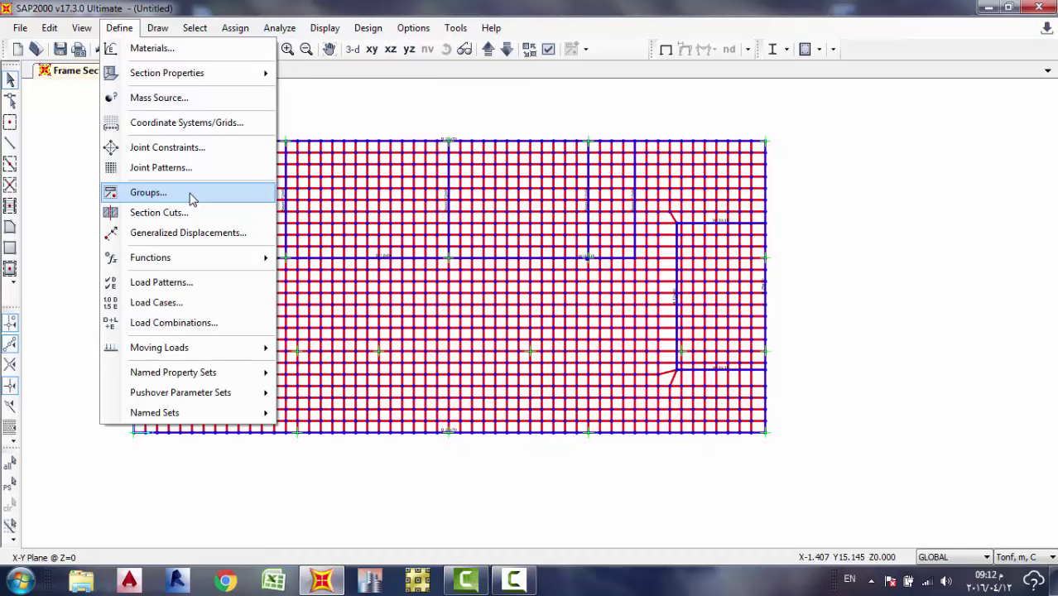
left_click(195, 197)
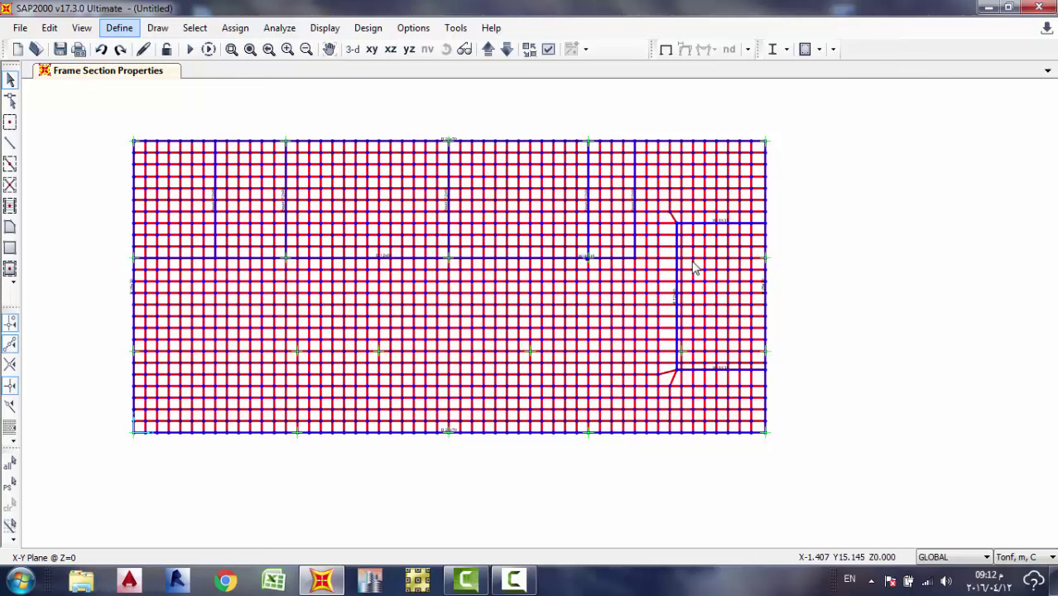
left_click(114, 27)
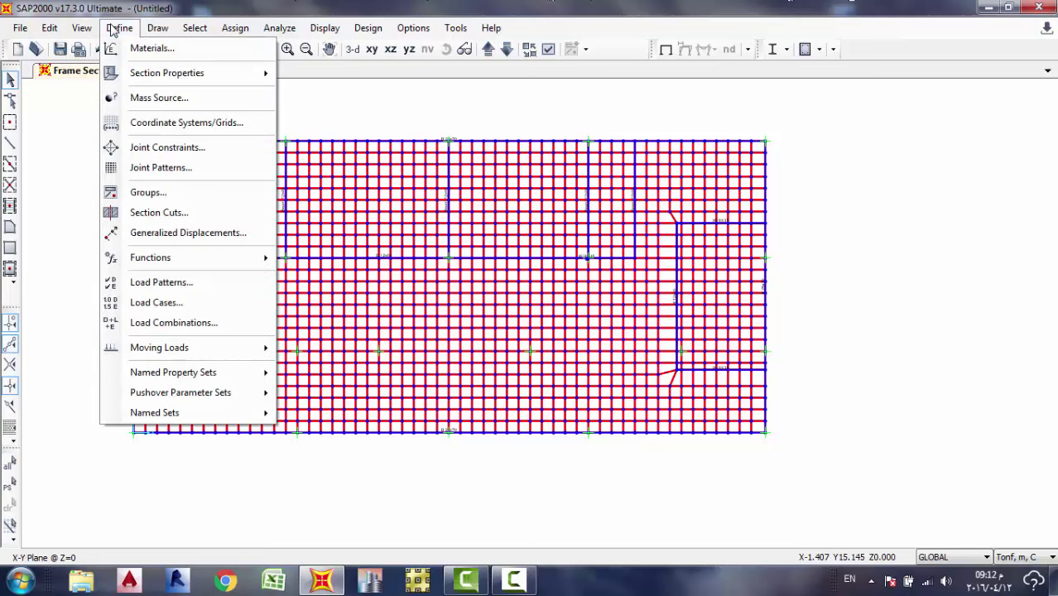
mouse_move(169, 73)
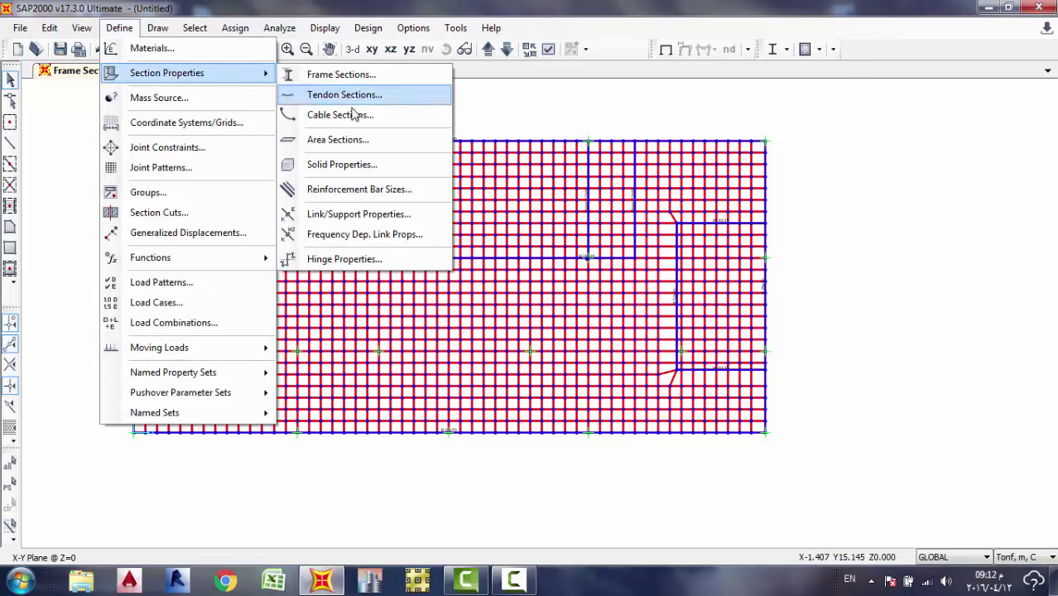
left_click(360, 143)
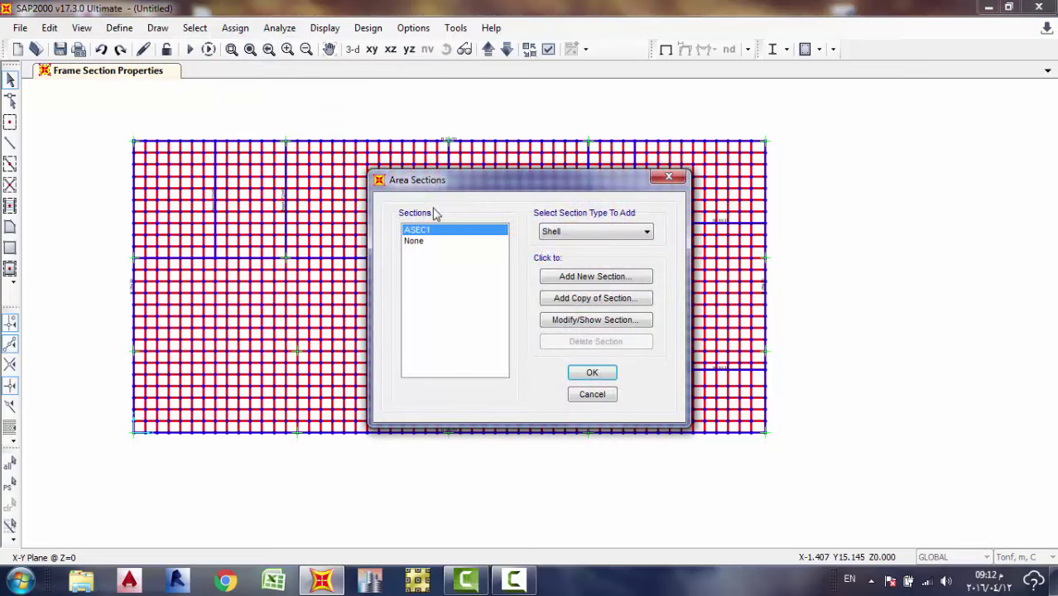
left_click(624, 286)
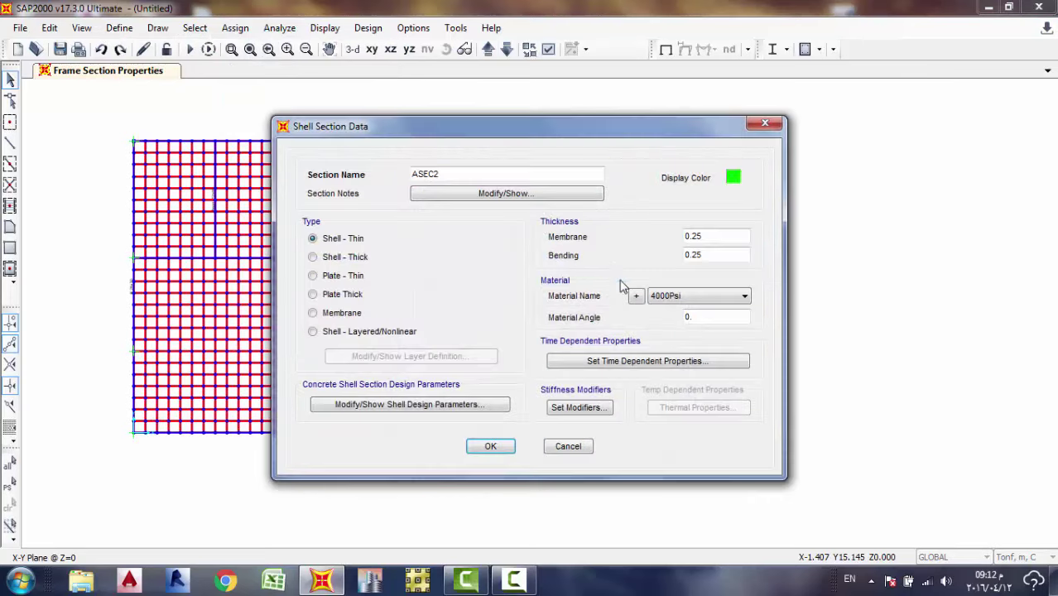
double_click(549, 178)
type("Solid Slab 12 Cm")
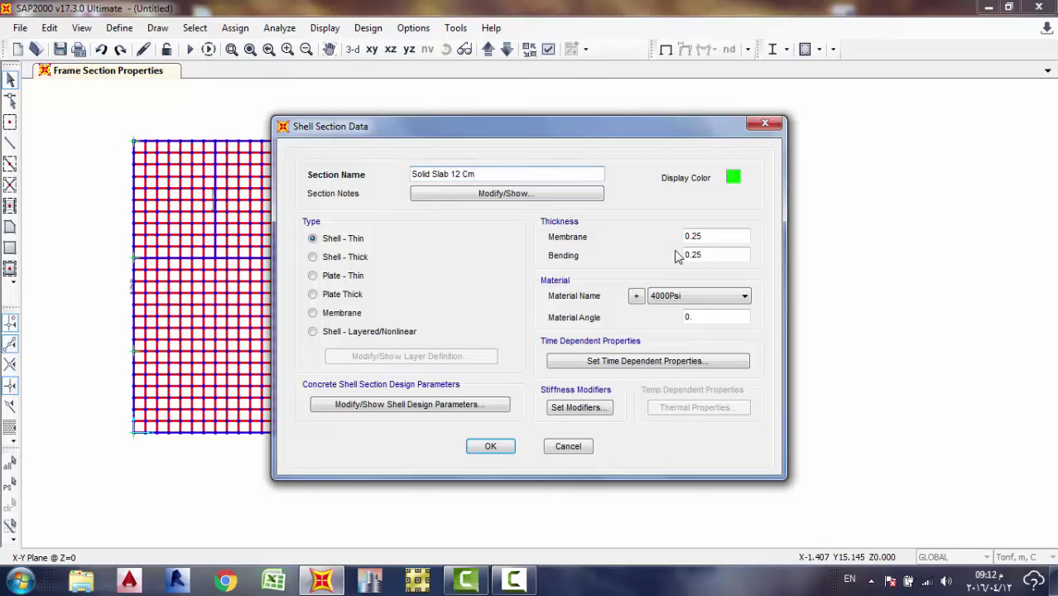
double_click(721, 234)
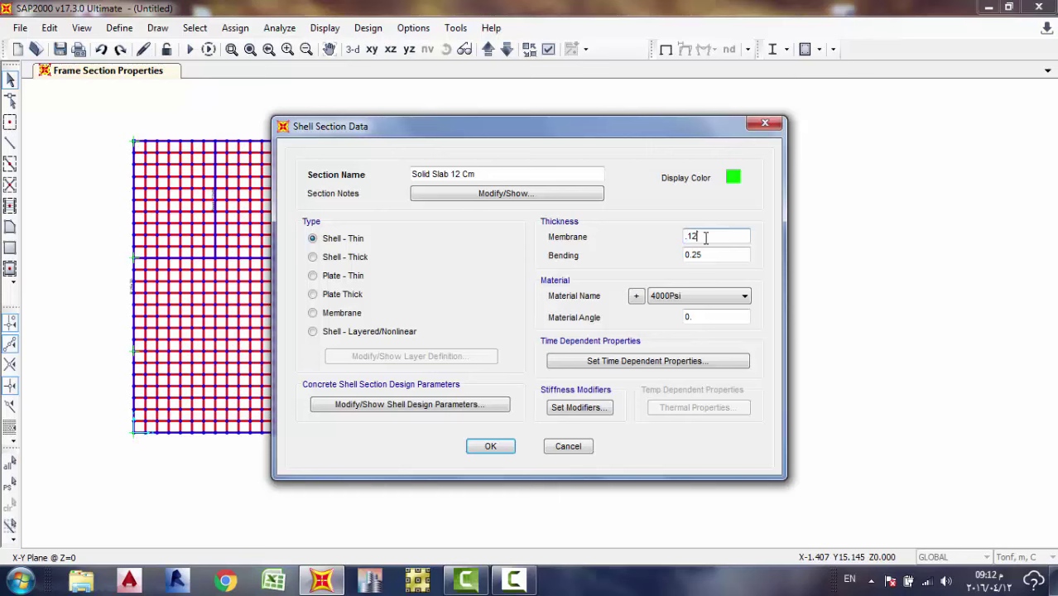
Set the Solid Slab 12 Cm shell section's membrane and bending thicknesses to 0.12 m and save the section.
double_click(728, 252)
left_click(725, 238)
left_click(491, 447)
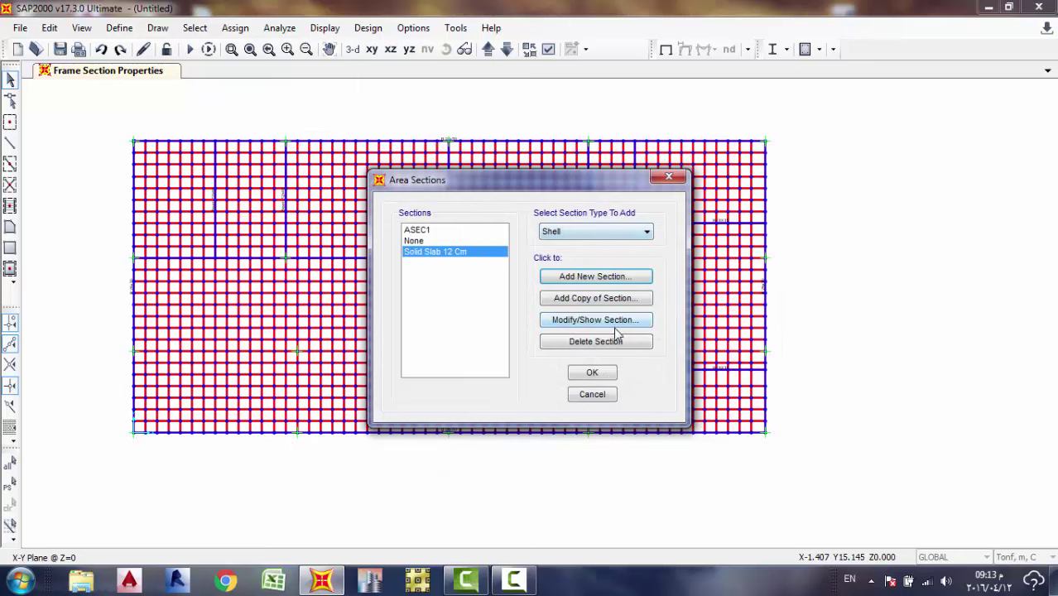
Add a copy of the solid slab section named "Flat Slap 22 Cm" with membrane and bending thicknesses of 0.2 m.
left_click(557, 301)
double_click(524, 175)
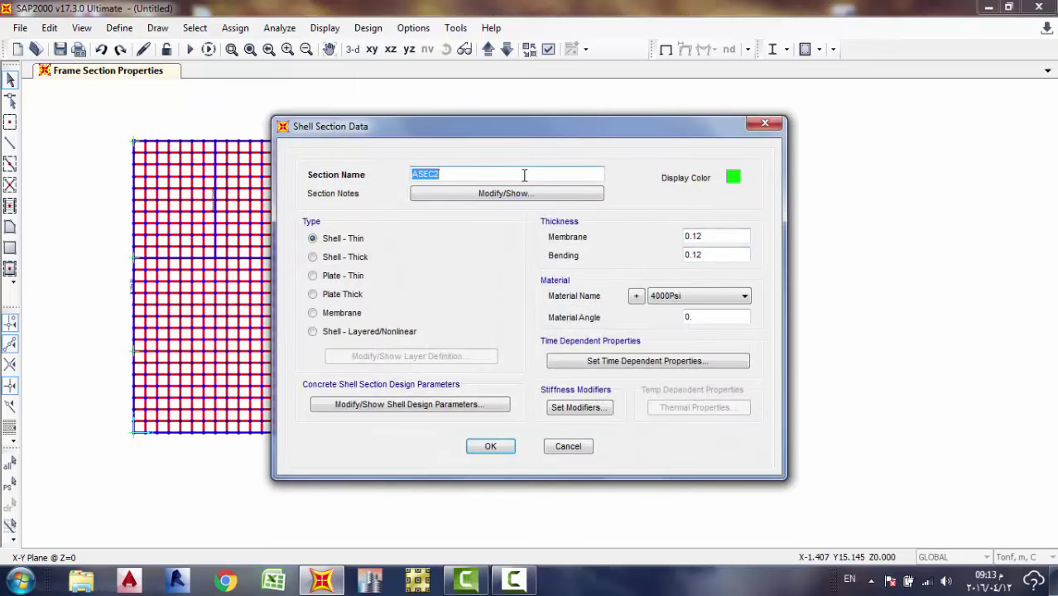
type("Flat Slap 22 Cm")
double_click(699, 236)
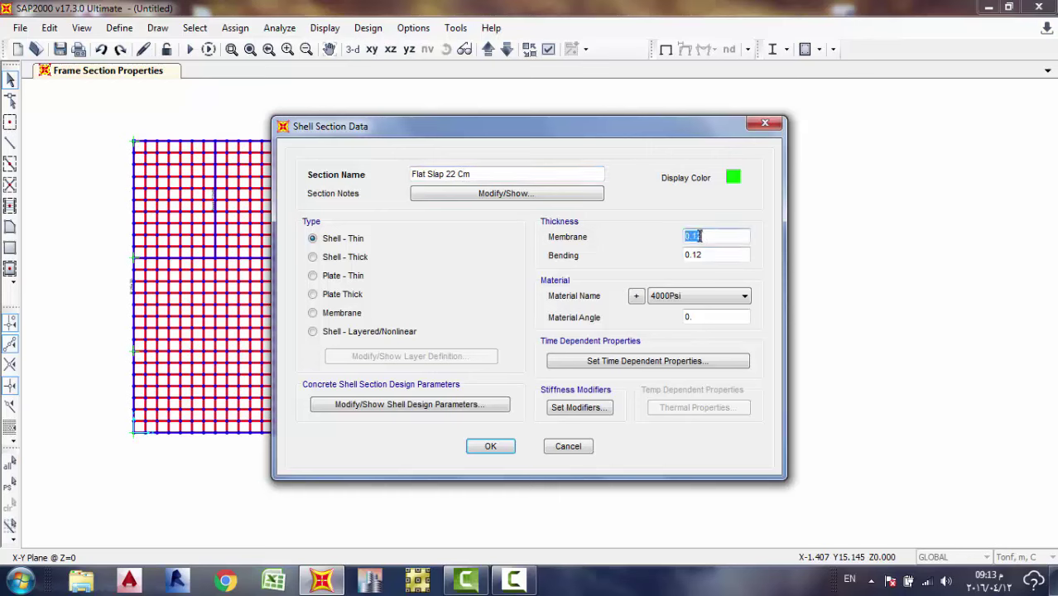
key("BackSpace")
double_click(700, 254)
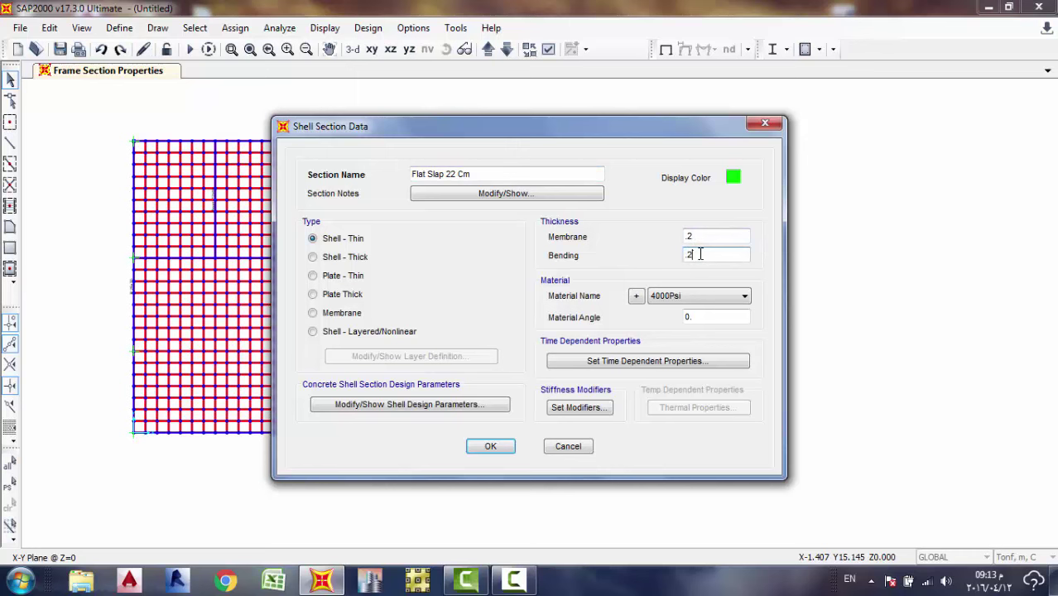
left_click(491, 445)
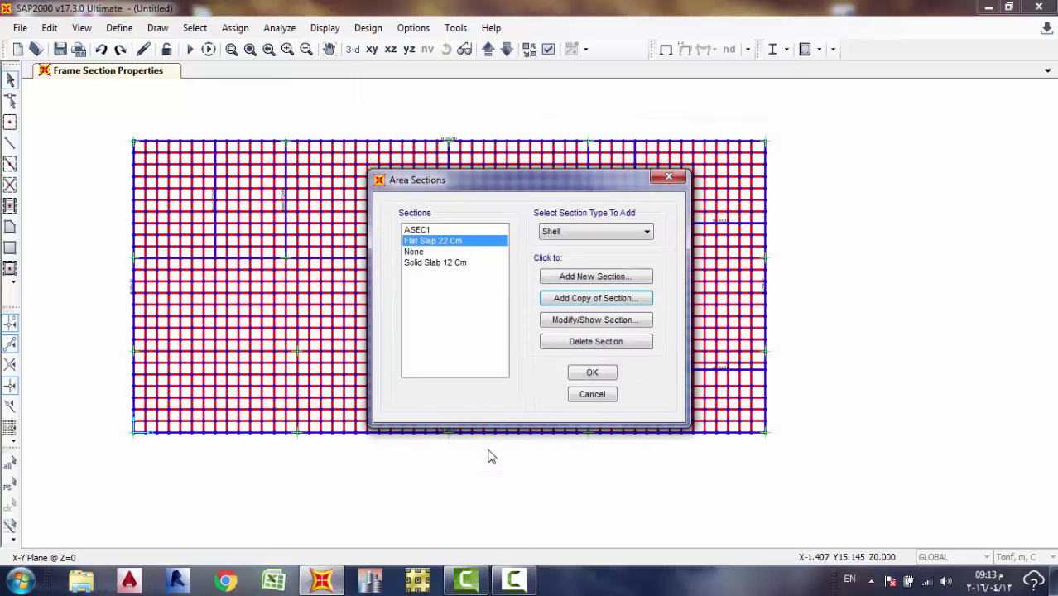
left_click(611, 379)
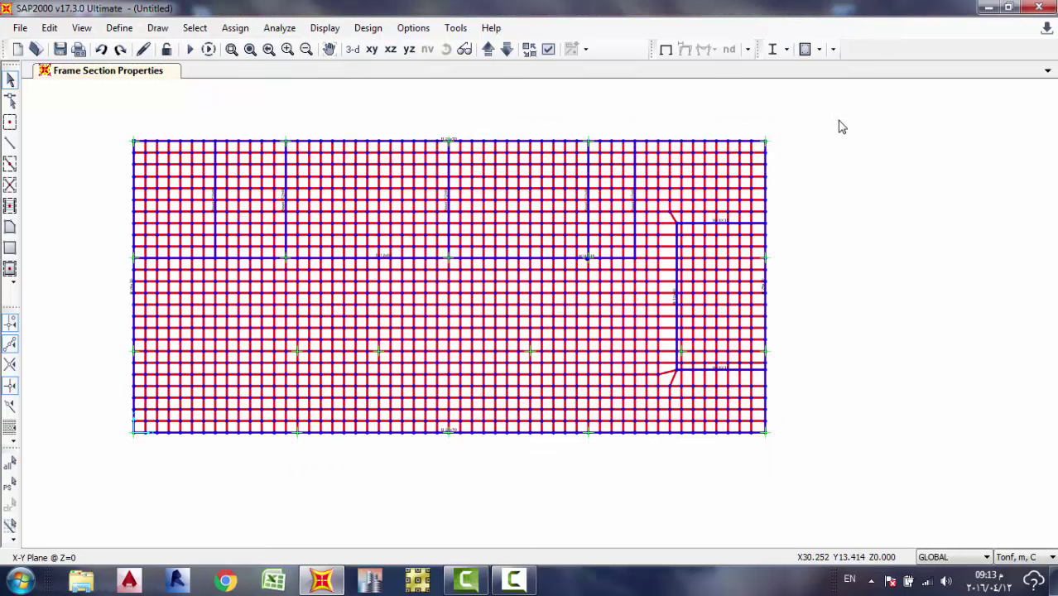
Assign the Flat Slap 22 Cm area section to the entire meshed floor plan.
left_click_drag(839, 121, 110, 479)
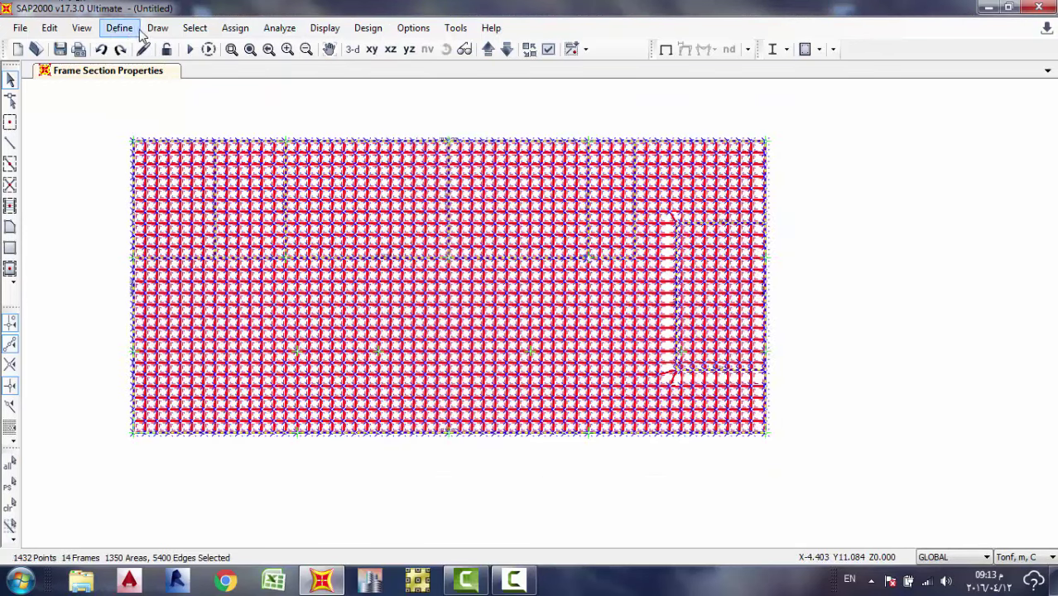
left_click(235, 27)
mouse_move(255, 131)
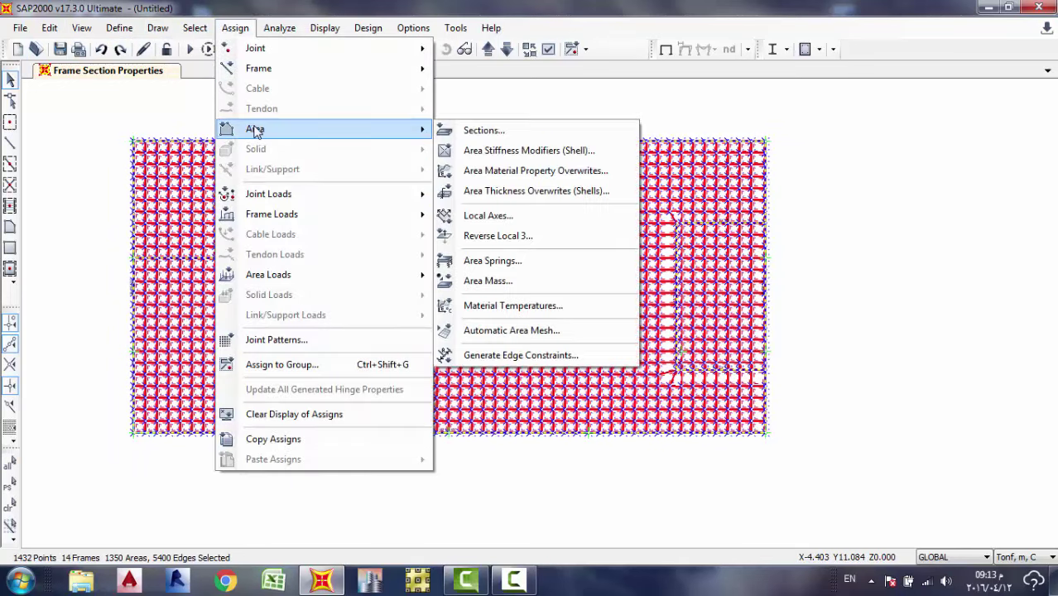
left_click(480, 131)
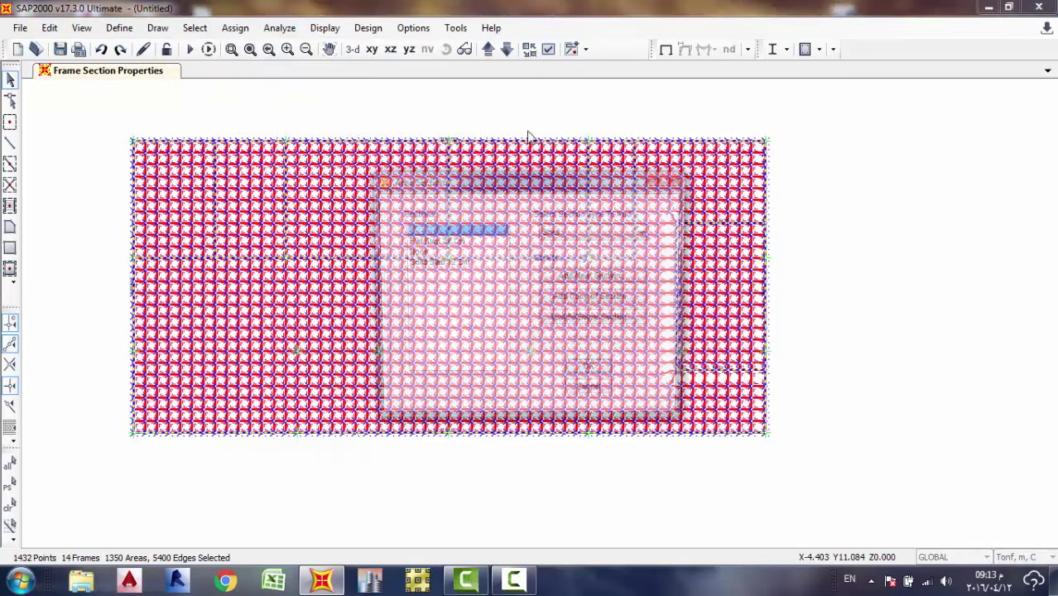
left_click(430, 241)
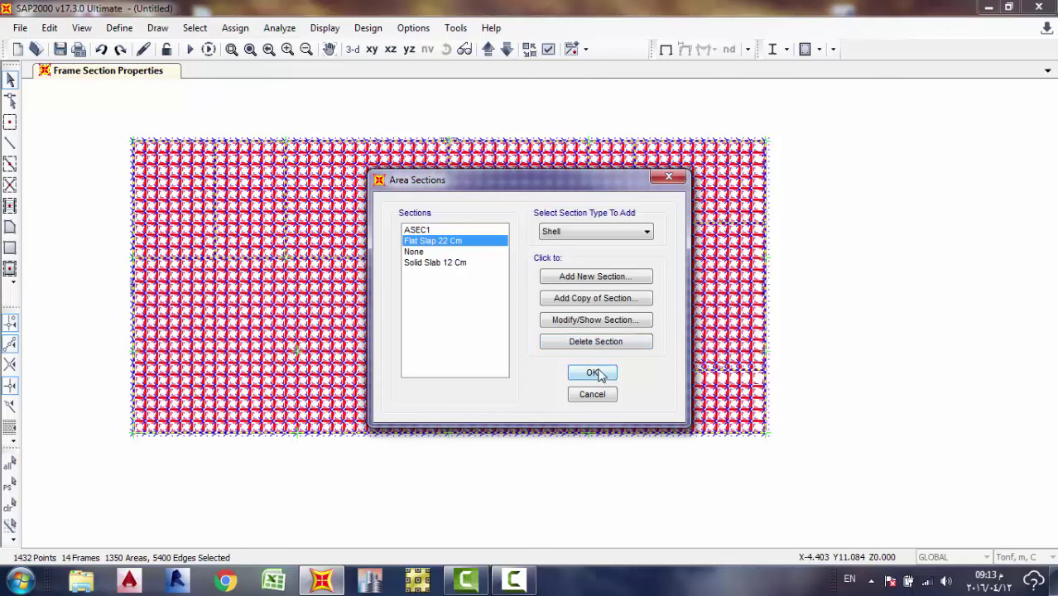
left_click(598, 372)
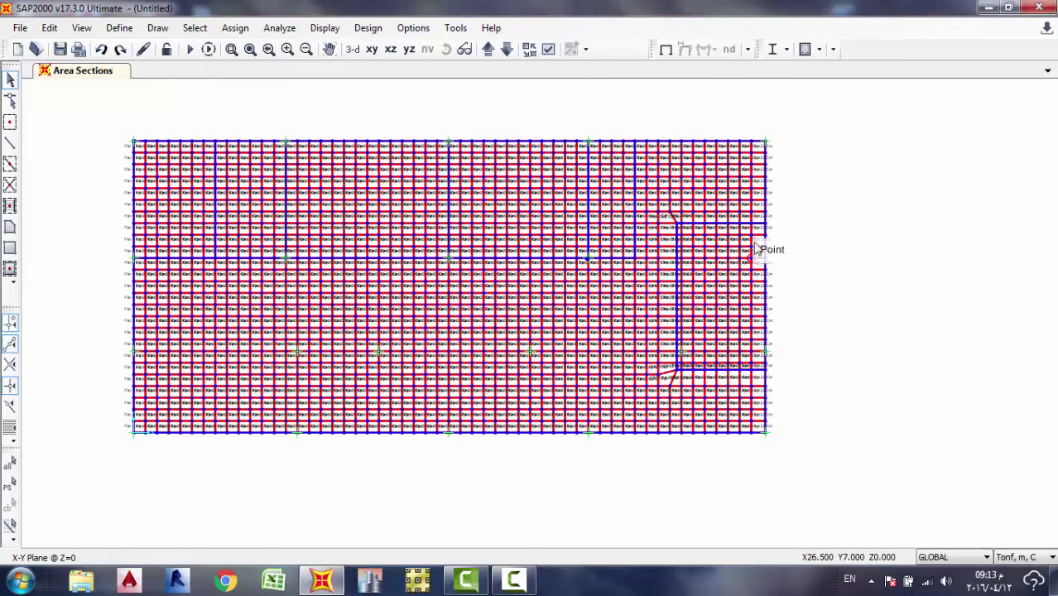
Assign the Solid Slab 12 Cm area section to the beam-bounded bay on the plan's right side and the beam-bounded upper strip.
left_click_drag(766, 236, 675, 371)
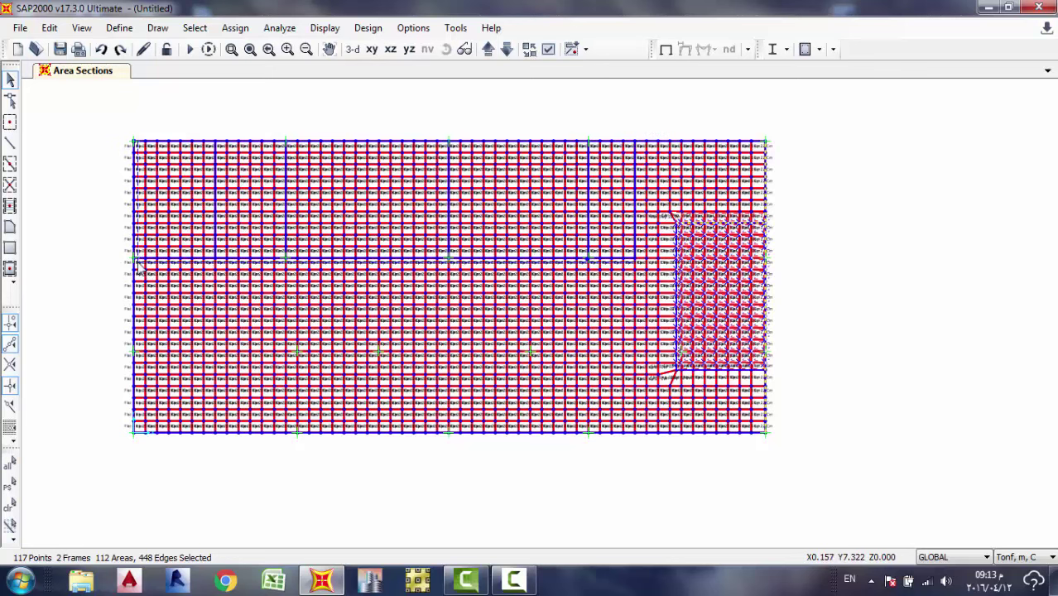
left_click_drag(141, 270, 141, 270)
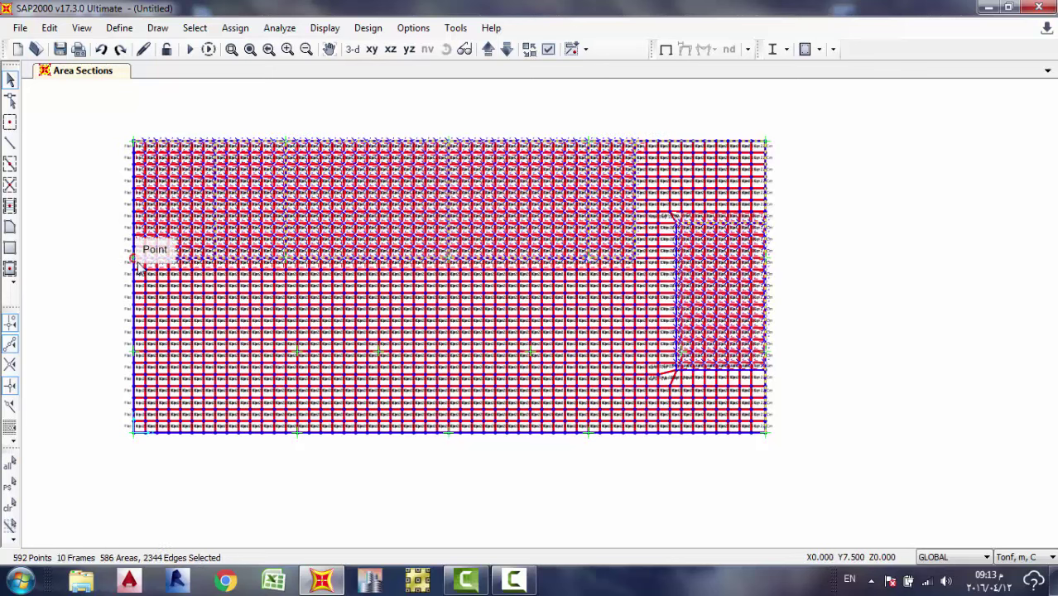
left_click(254, 28)
mouse_move(310, 133)
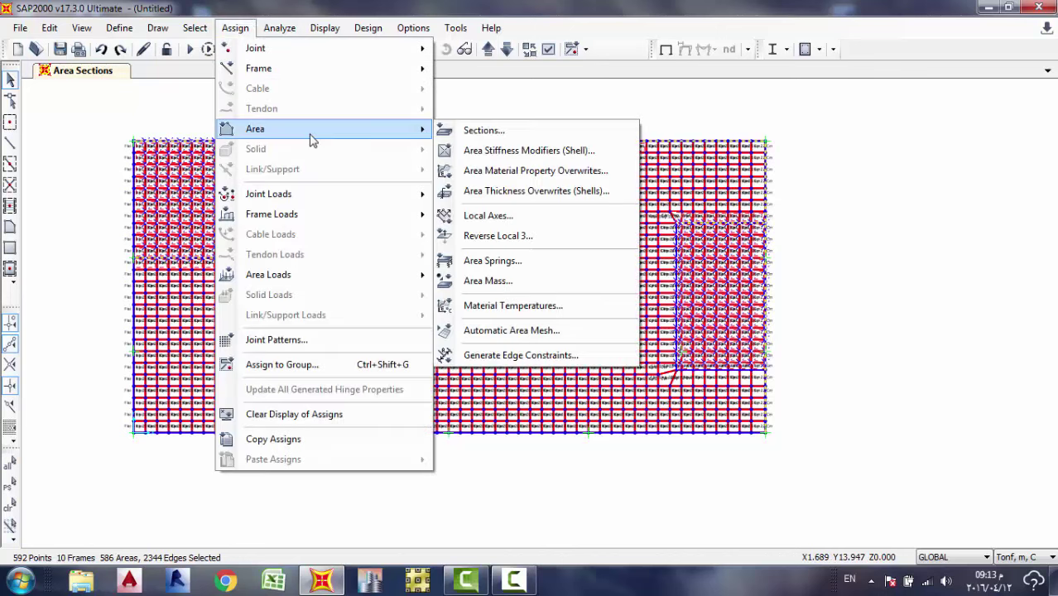
left_click(544, 130)
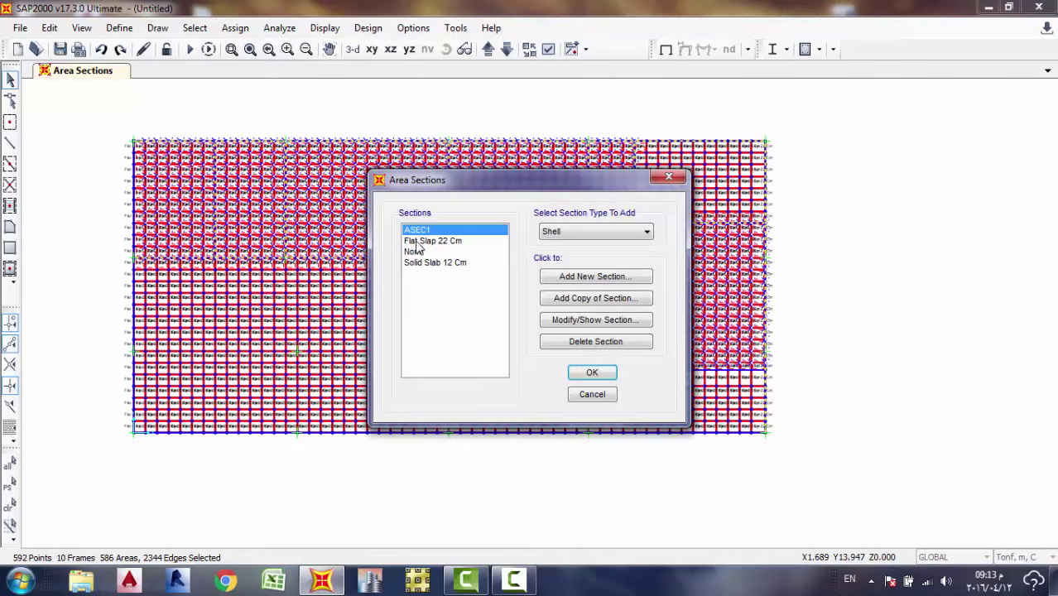
left_click(454, 262)
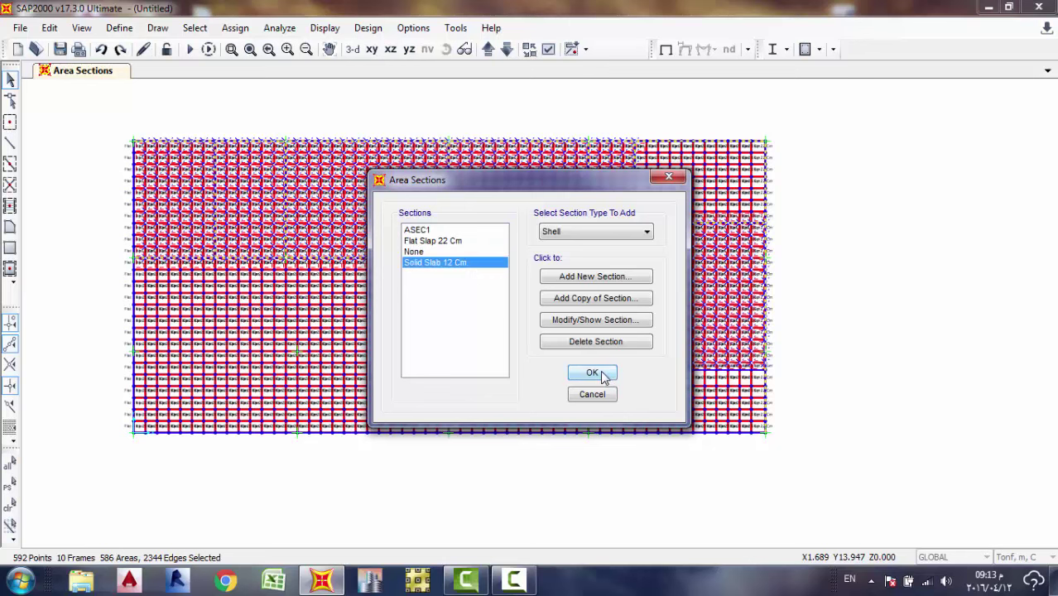
left_click(602, 373)
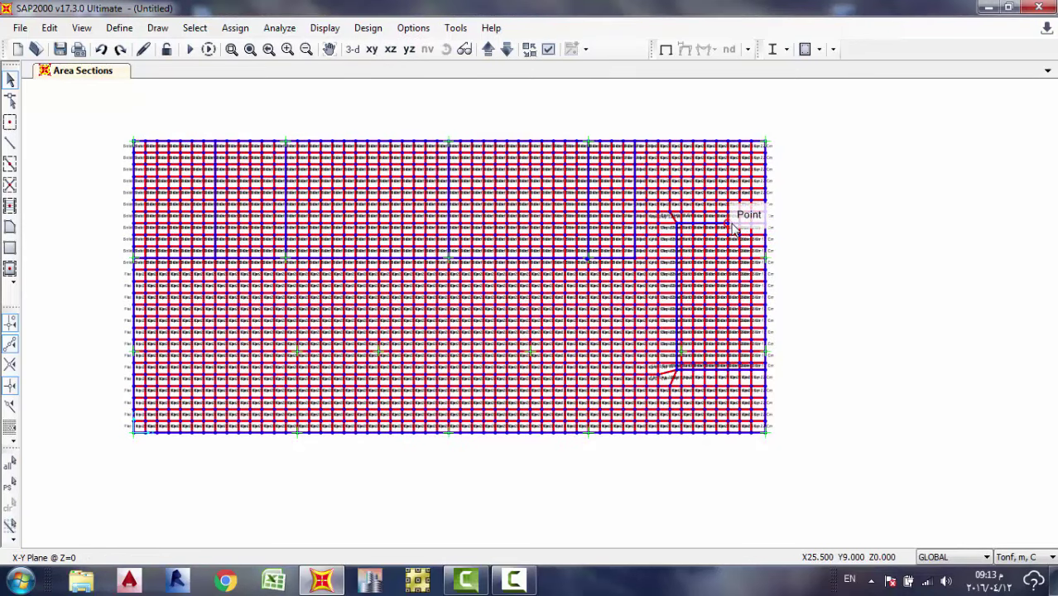
Hide joints and areas, and delete the three frame members enclosing the rectangular bay at the plan's right edge.
left_click(548, 49)
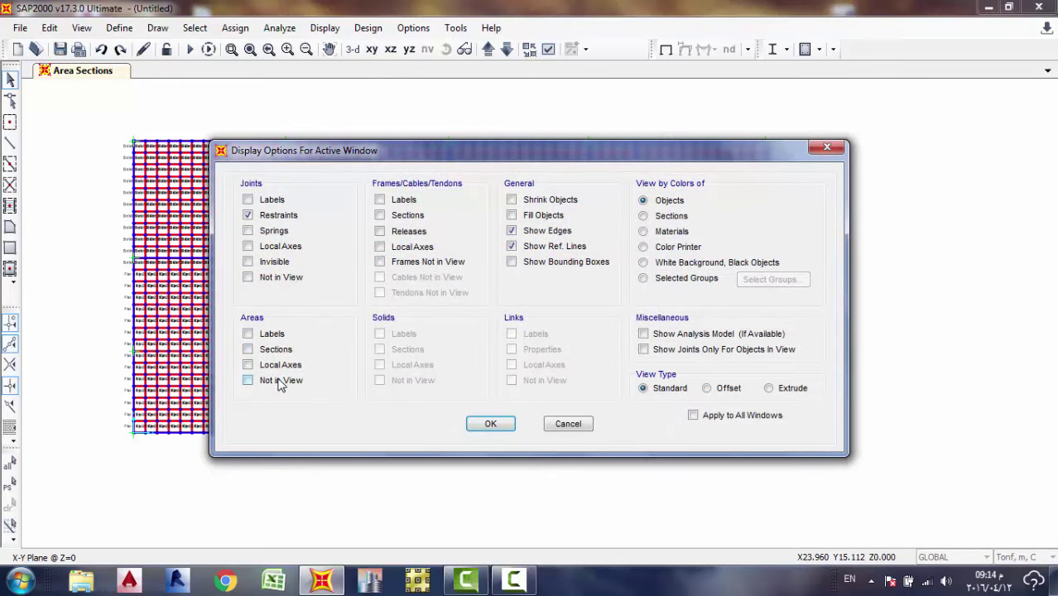
left_click(248, 380)
left_click(298, 279)
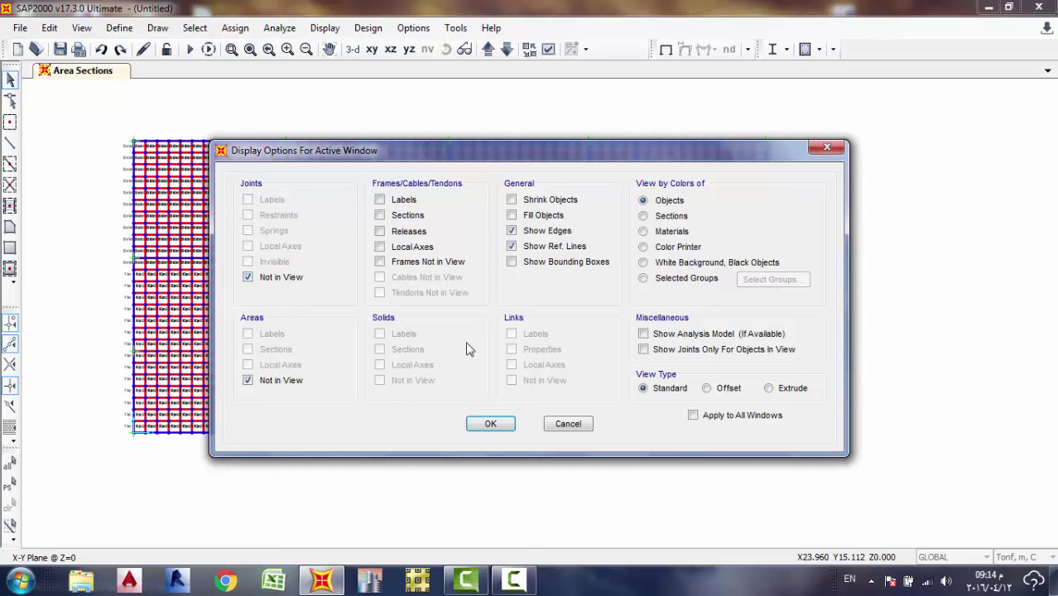
left_click(490, 424)
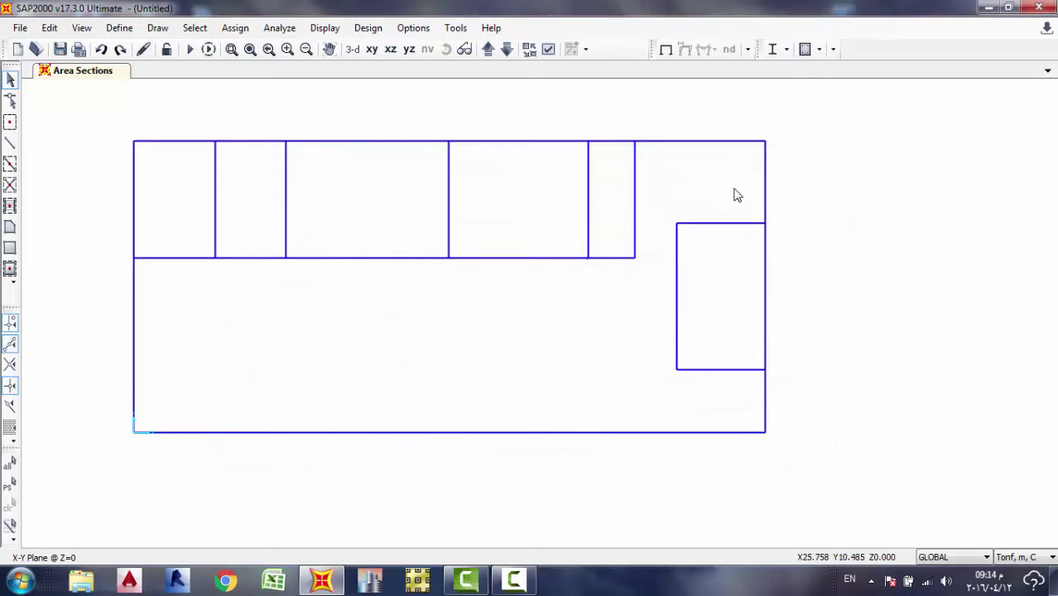
left_click_drag(743, 200, 667, 396)
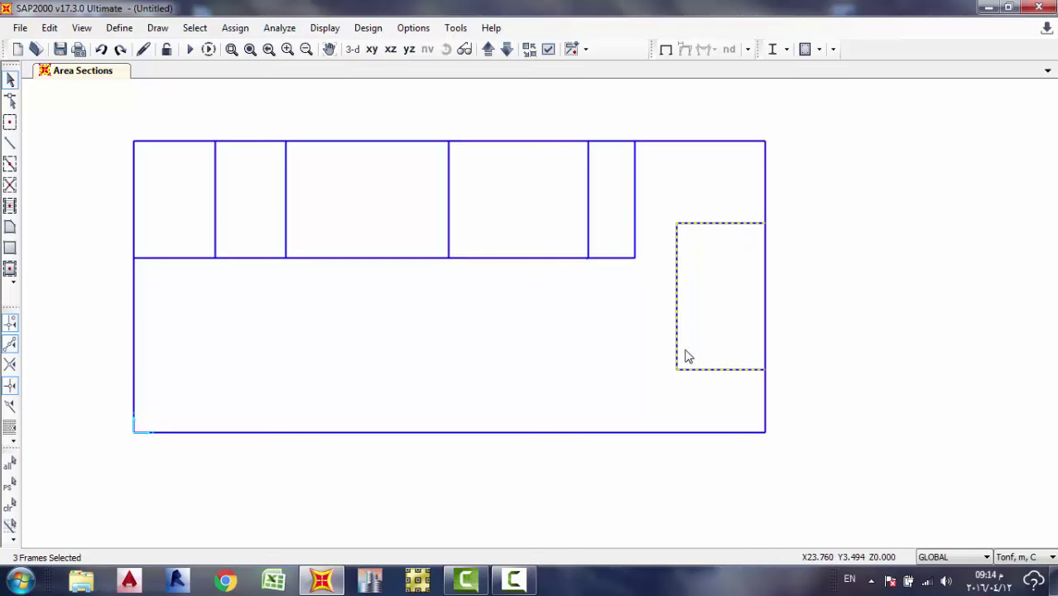
key("Delete")
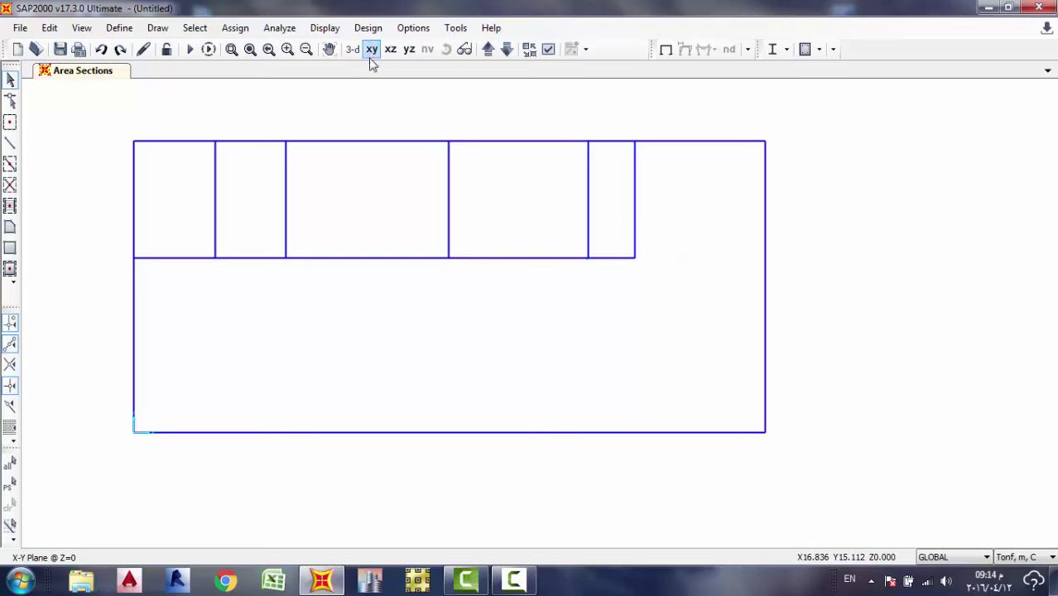
Make the joints and areas visible again in the plan view.
left_click(548, 50)
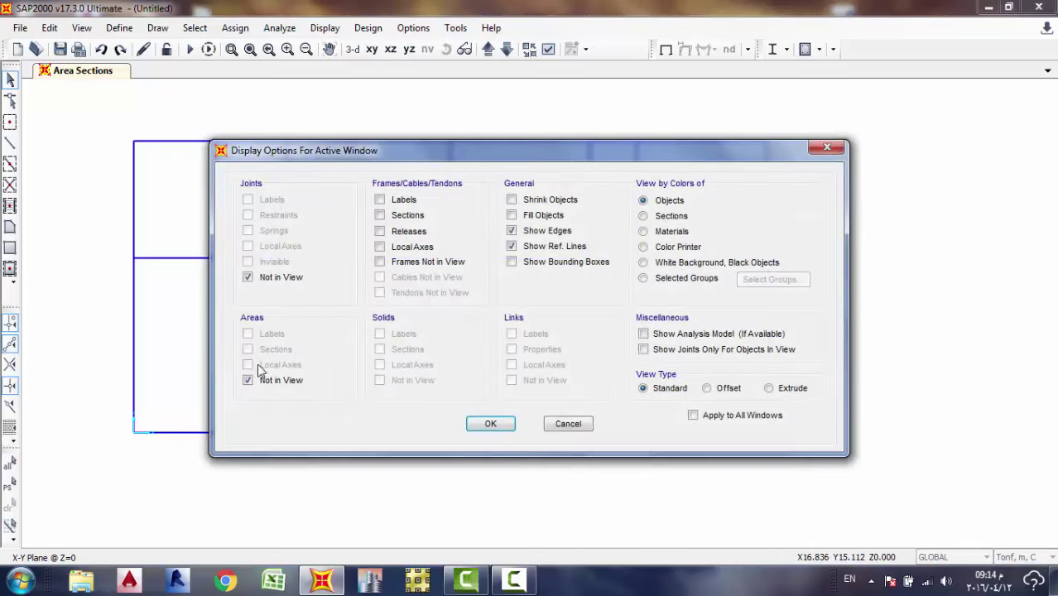
left_click(264, 278)
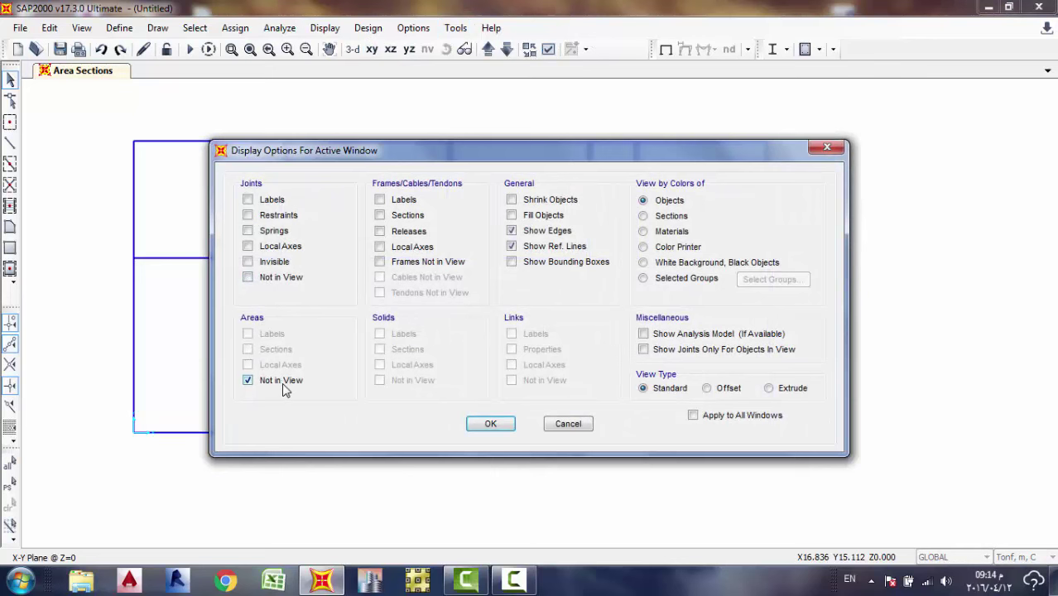
left_click(282, 383)
left_click(491, 424)
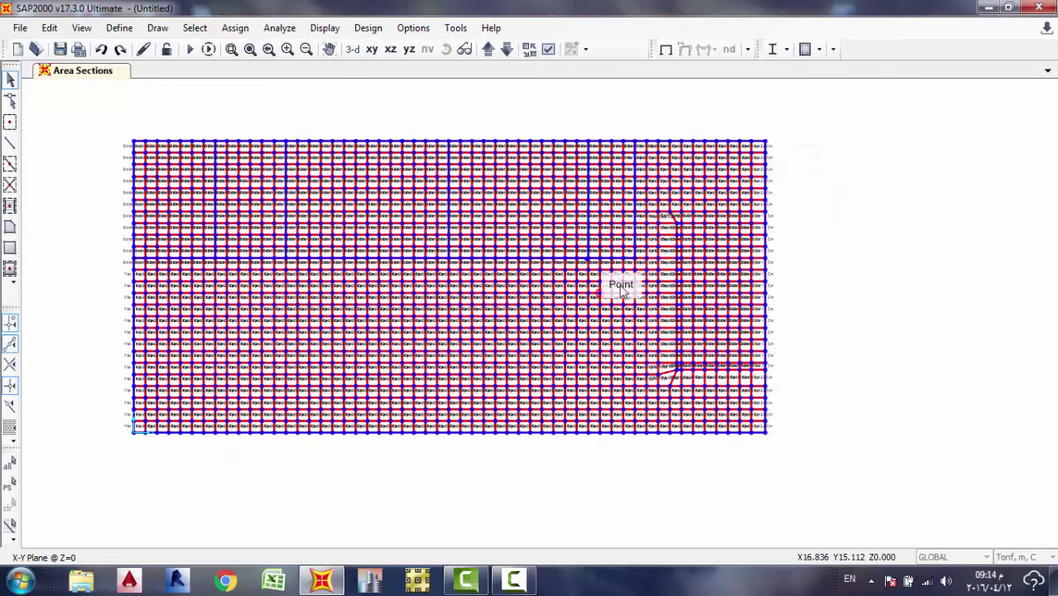
Examine the area section labels across the upper and lower parts of the slab mesh.
scroll(504, 184, "up", 3)
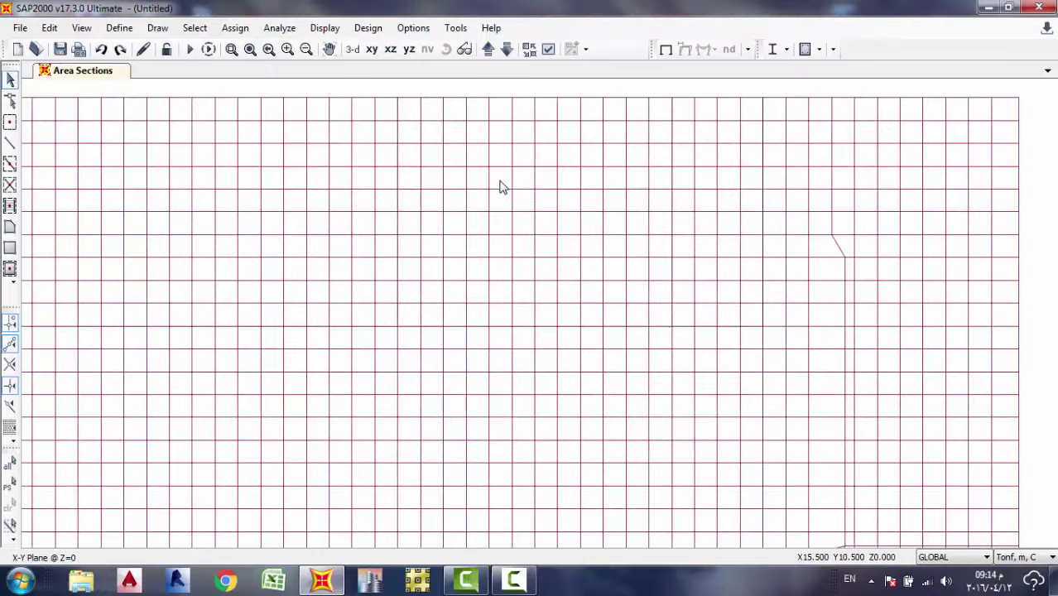
scroll(502, 186, "up", 2)
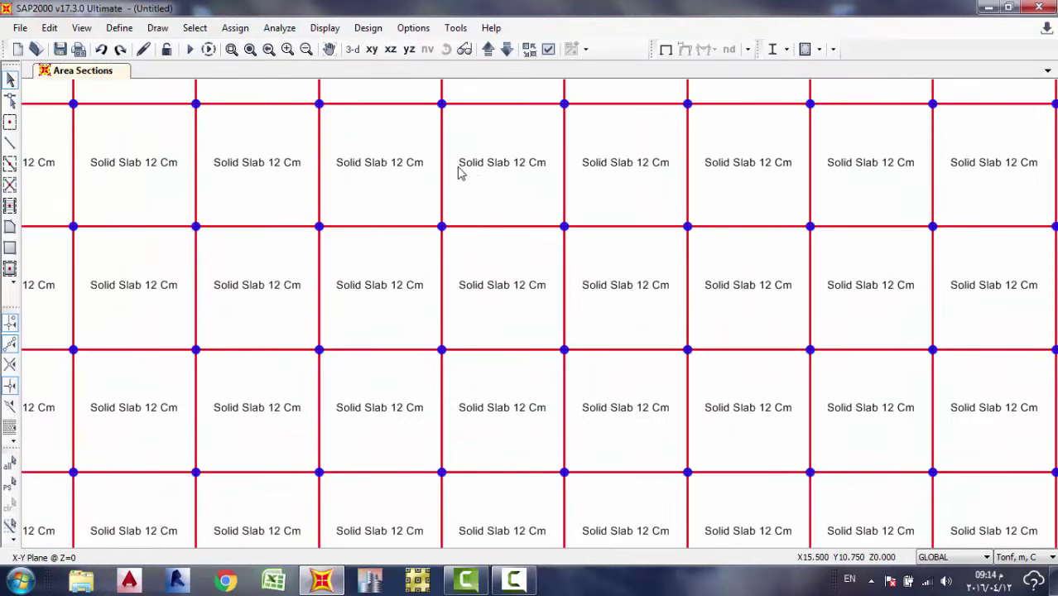
scroll(542, 175, "down", 5)
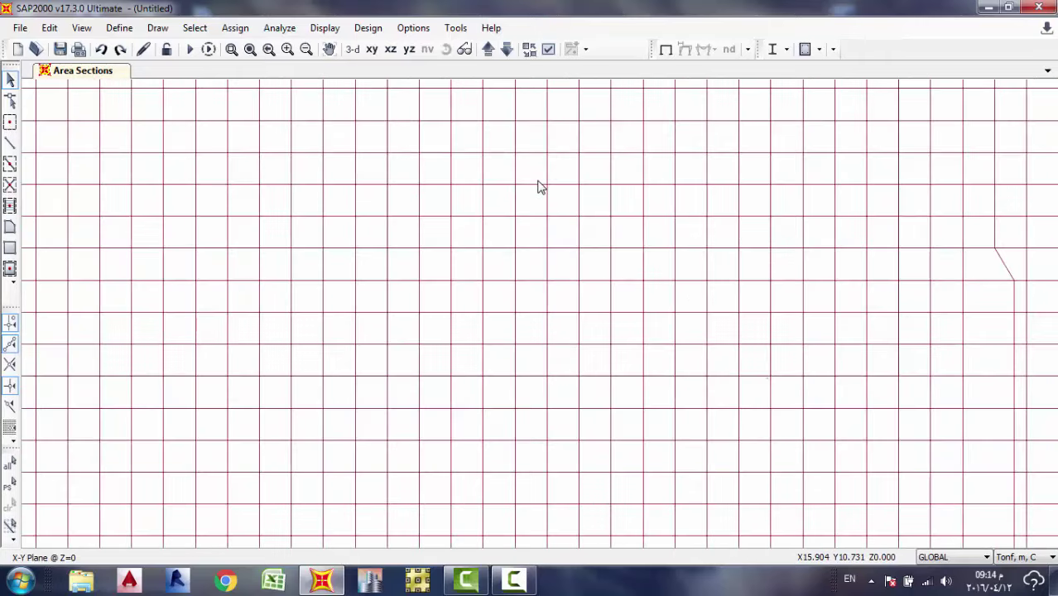
scroll(500, 262, "up", 4)
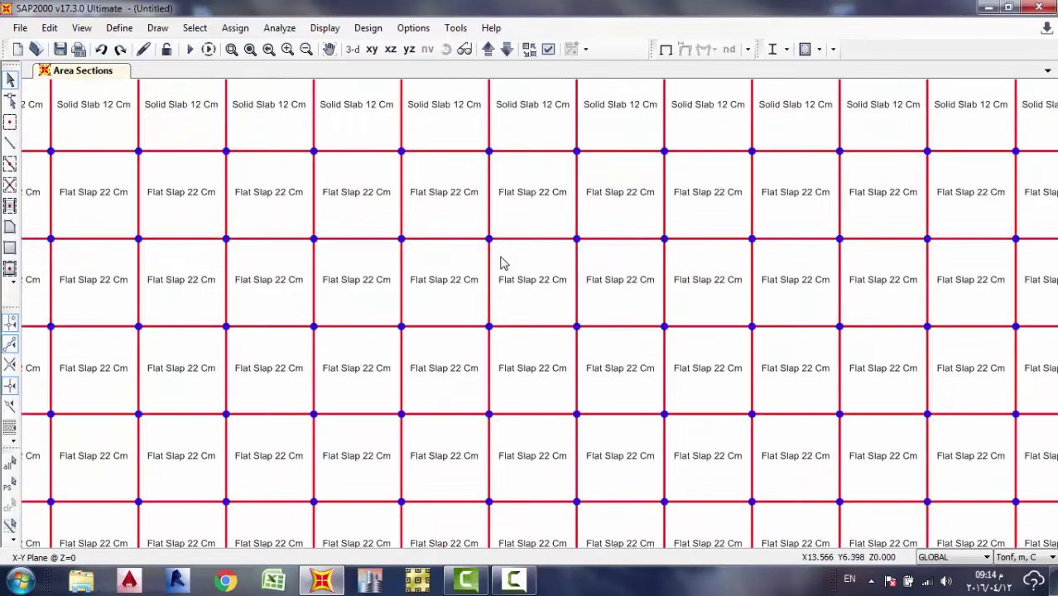
scroll(548, 237, "down", 4)
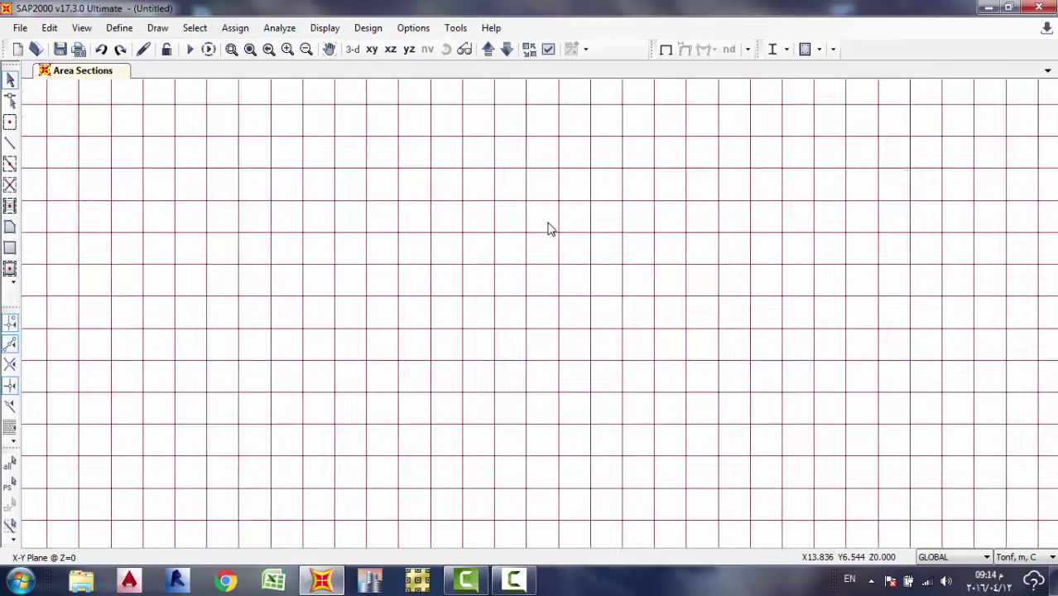
middle_click_drag(572, 199, 550, 253)
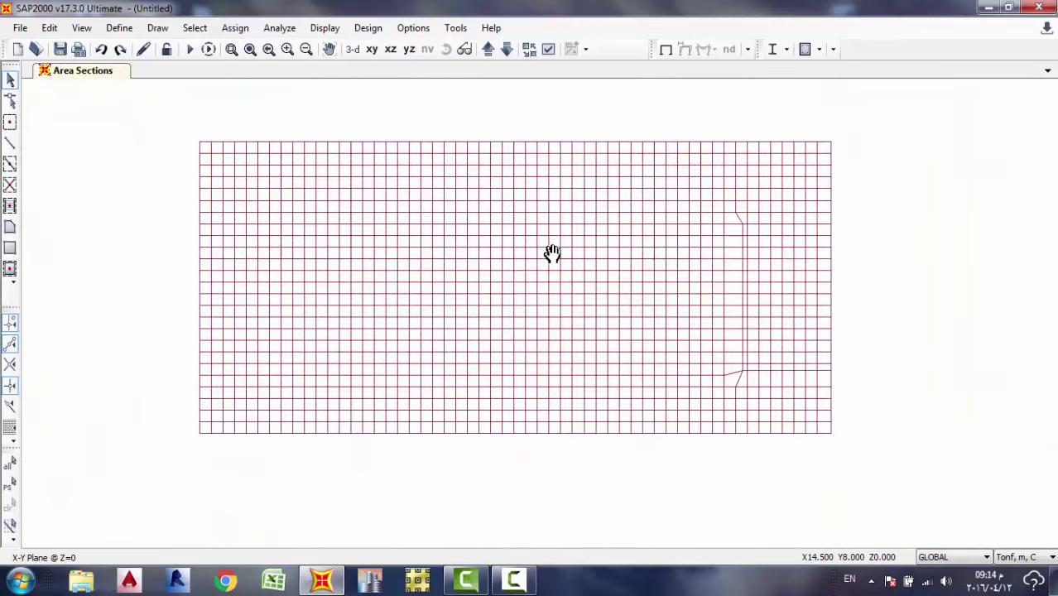
scroll(551, 265, "up", 2)
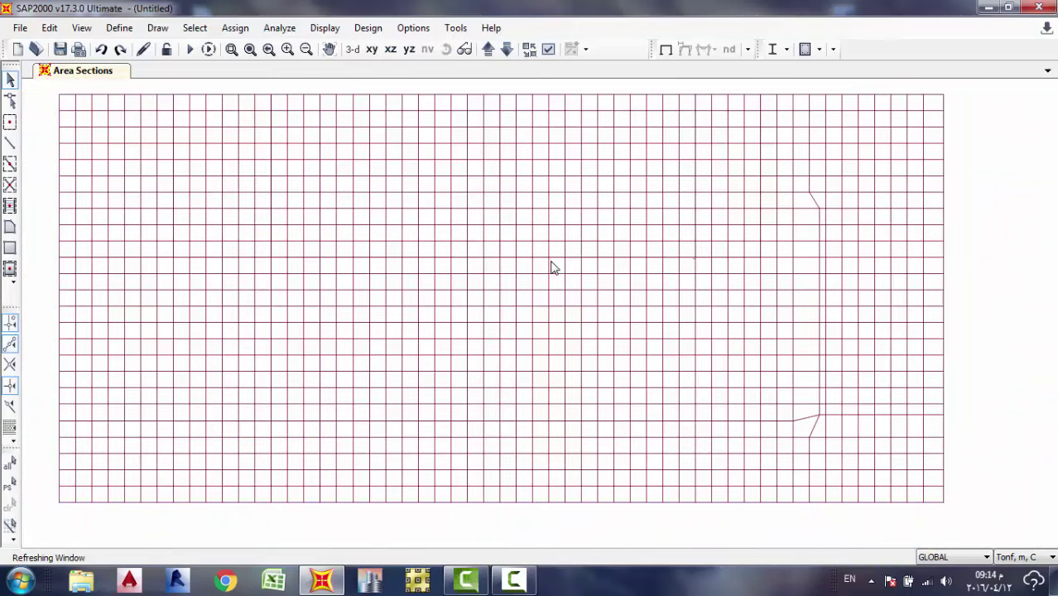
scroll(556, 264, "up", 2)
scroll(558, 263, "up", 2)
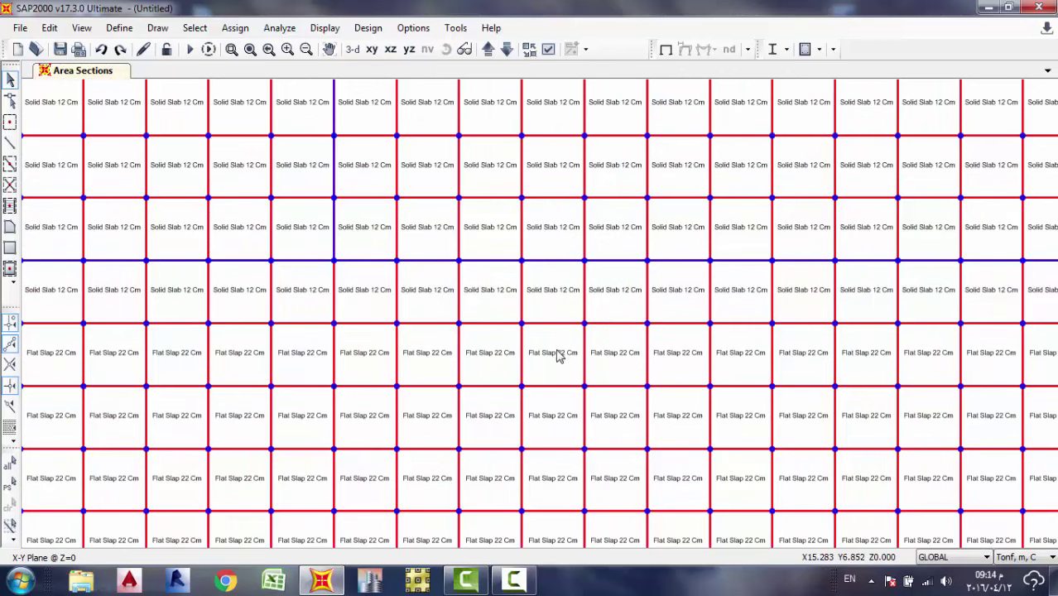
scroll(566, 304, "down", 2)
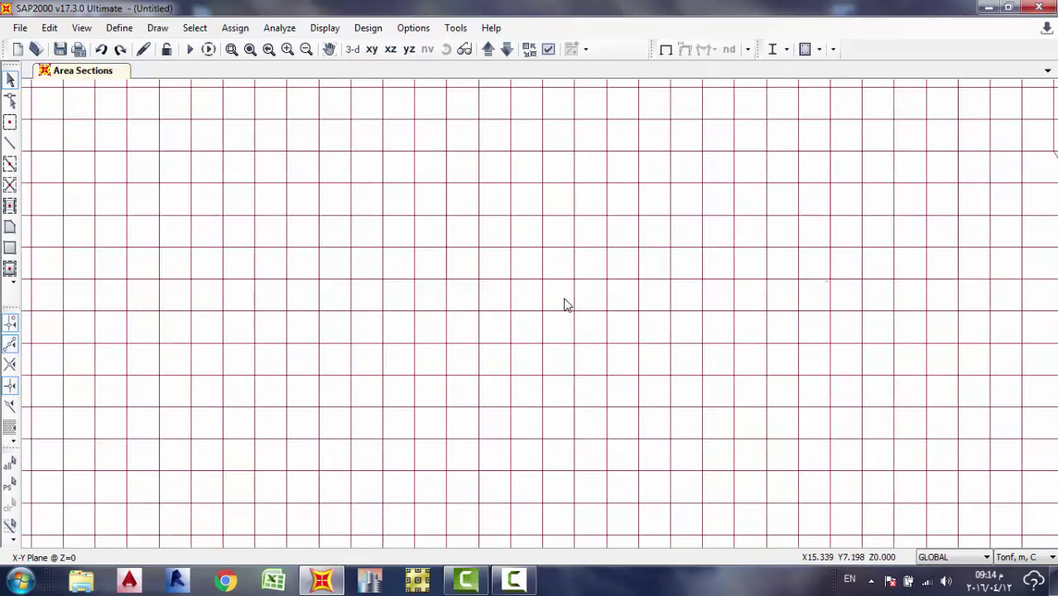
scroll(566, 304, "down", 3)
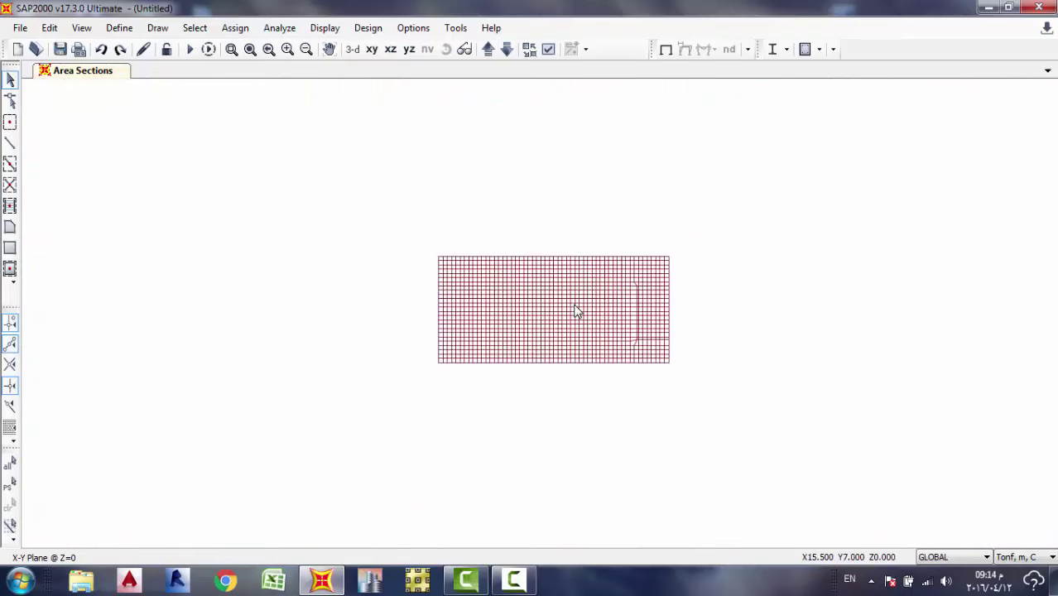
Show the slab model in 3-D with the joint restraints displayed.
scroll(577, 310, "up", 2)
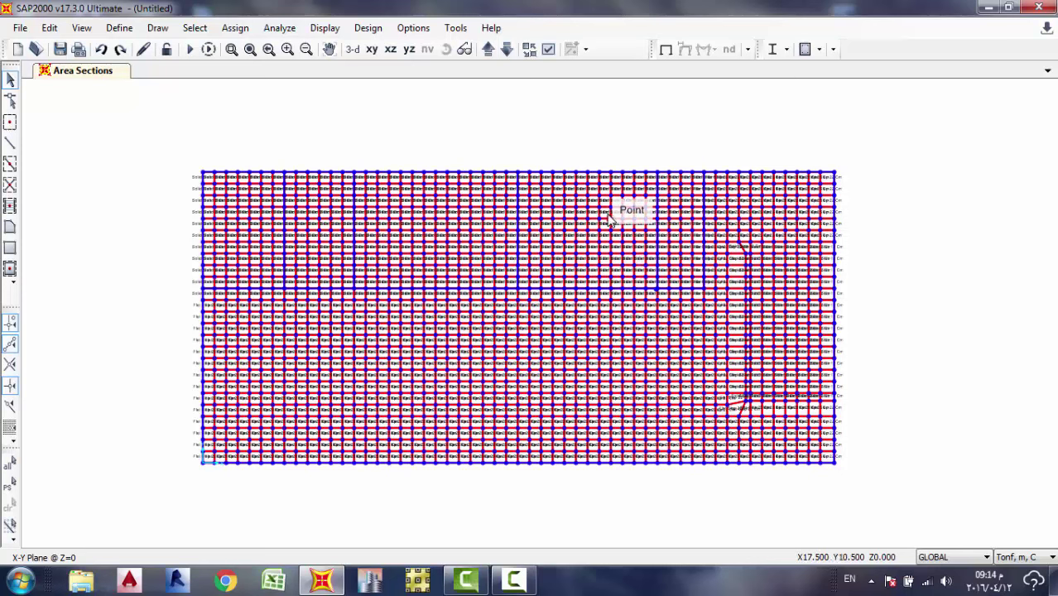
left_click(353, 49)
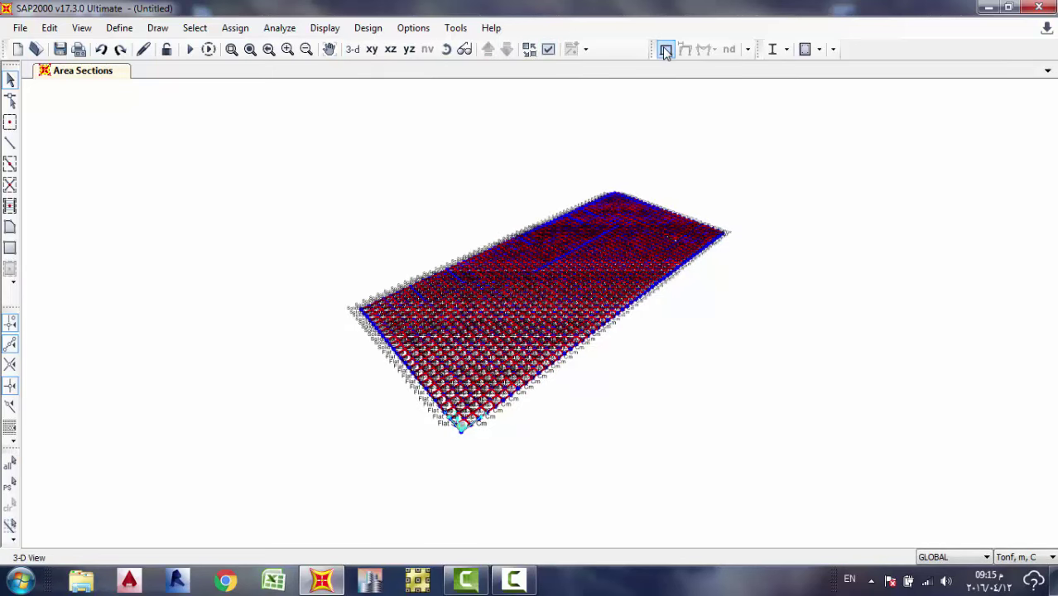
left_click(549, 49)
left_click(272, 213)
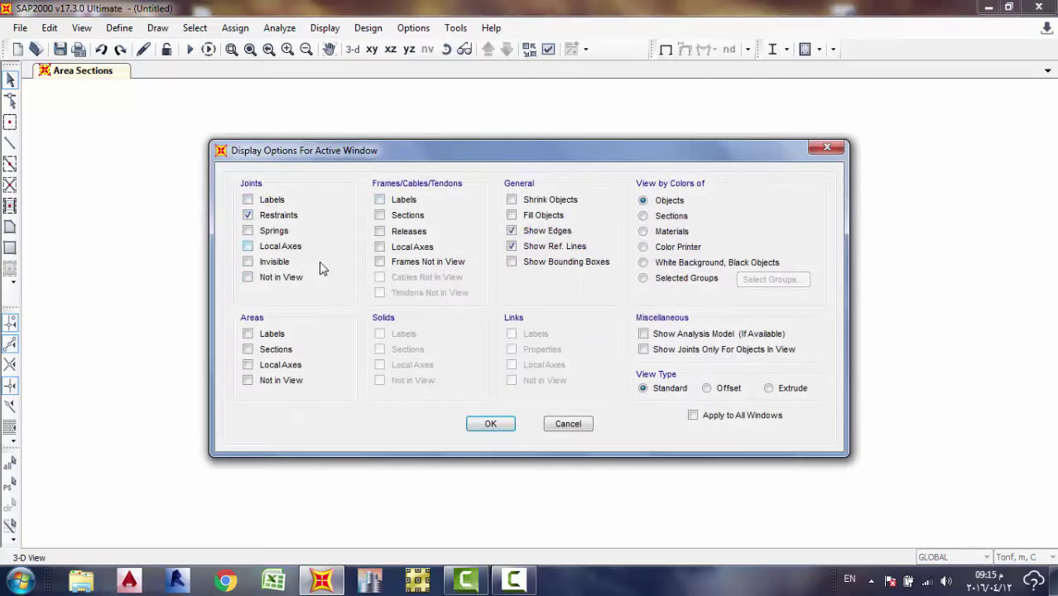
left_click(490, 424)
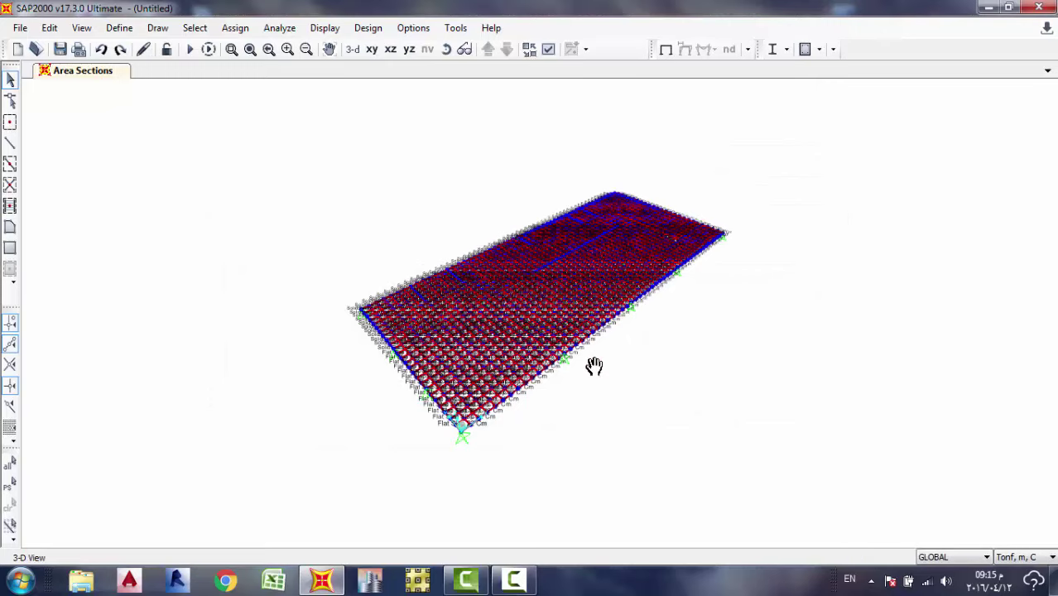
Clear the area section labels from the 3-D view by showing the undeformed shape.
middle_click_drag(595, 366, 510, 340)
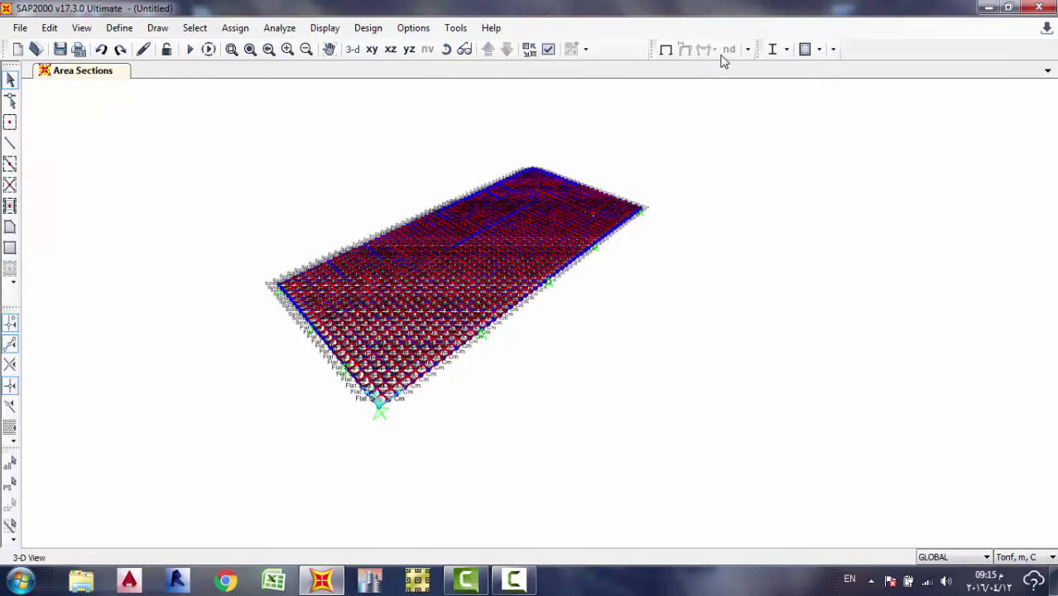
left_click(665, 49)
scroll(488, 346, "up", 2)
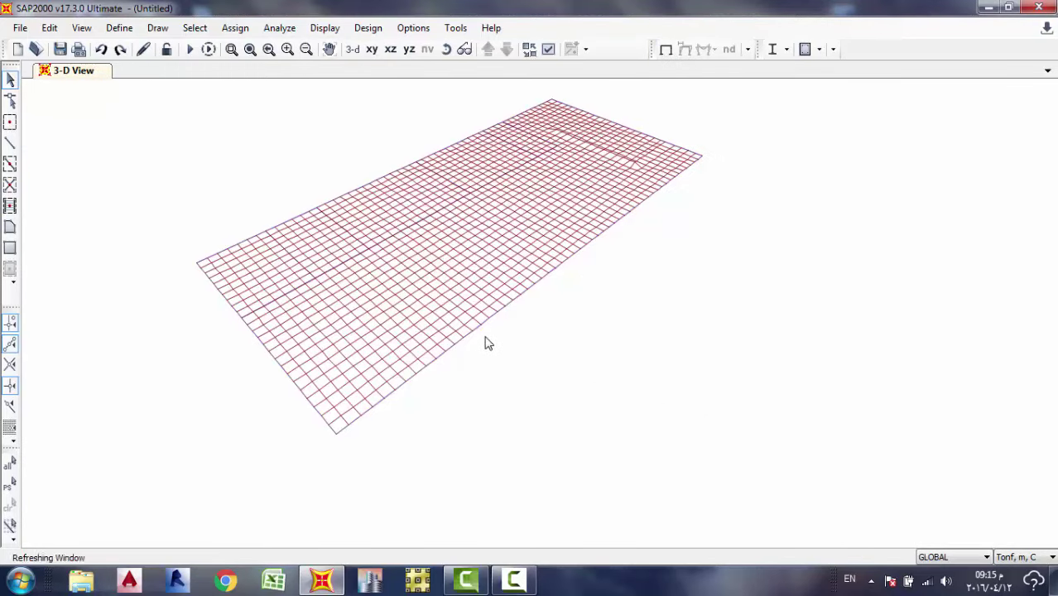
Examine the slab and beams in extruded view, shrink the objects to inspect them, and turn the shrinking off.
left_click(529, 49)
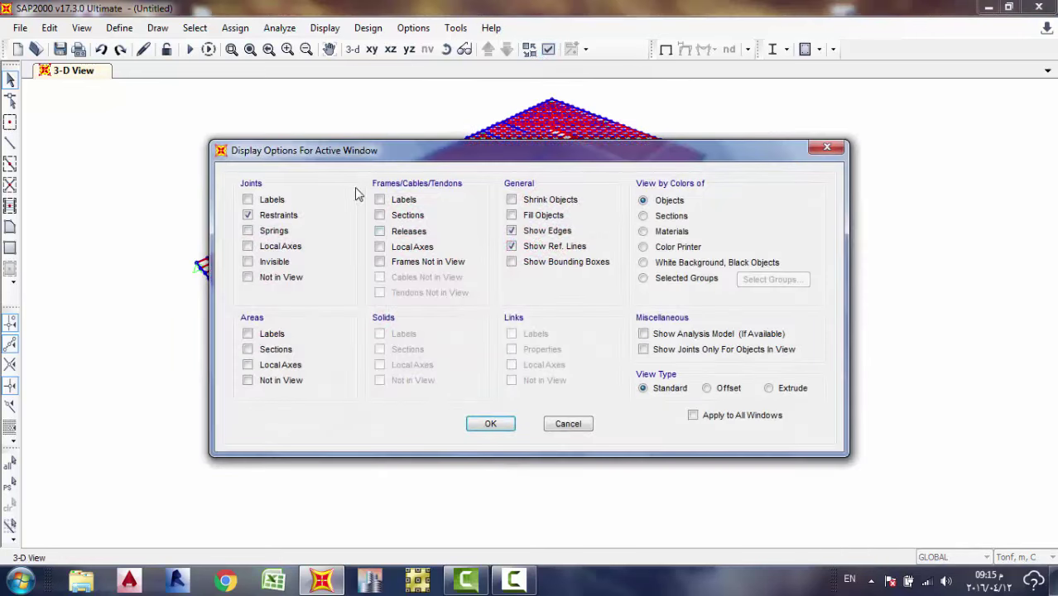
left_click(791, 389)
left_click(489, 424)
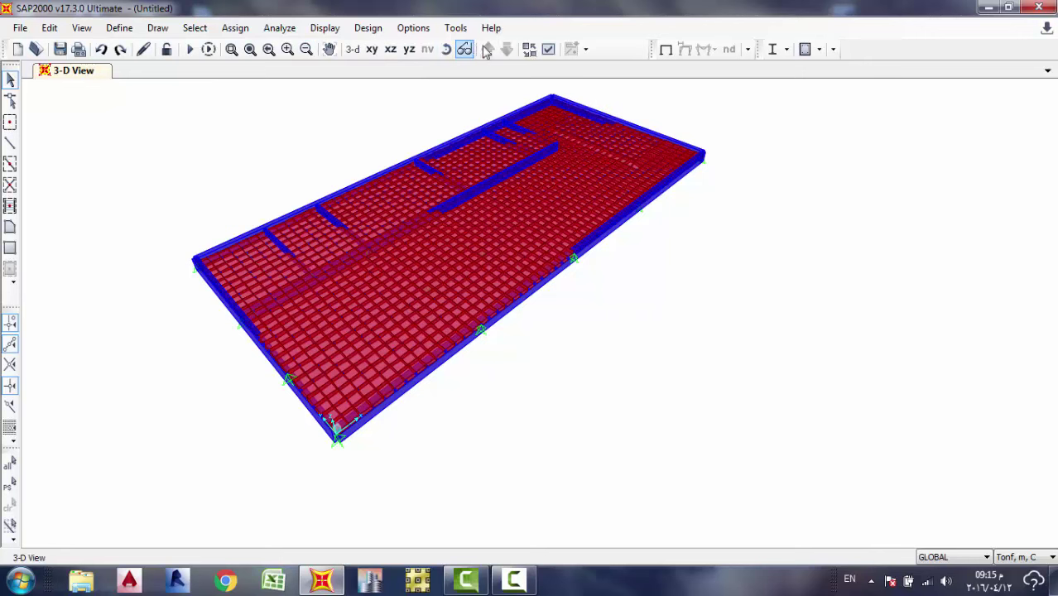
left_click(529, 49)
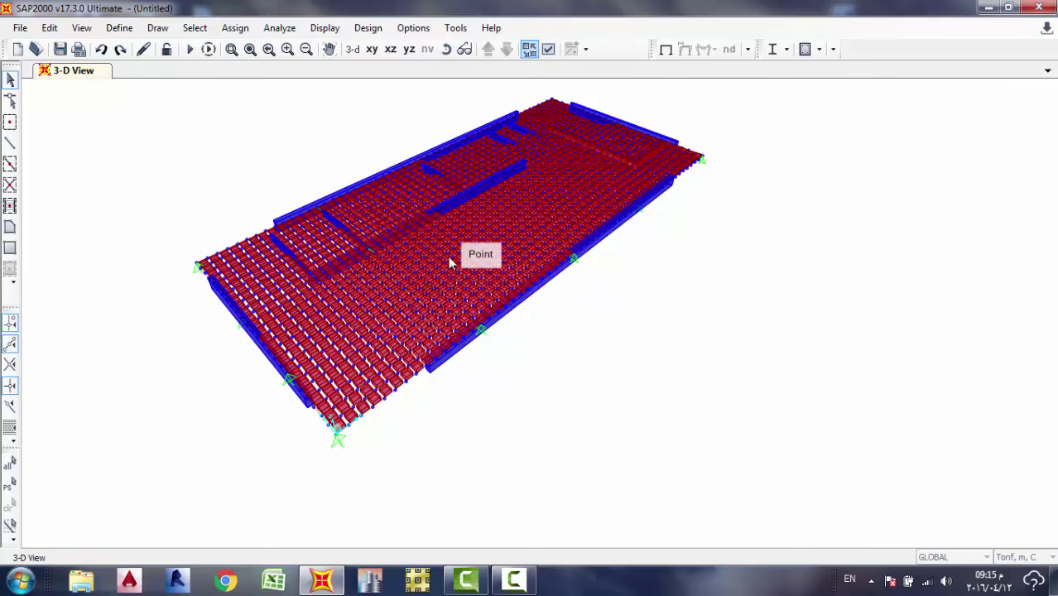
left_click_drag(299, 303, 242, 318)
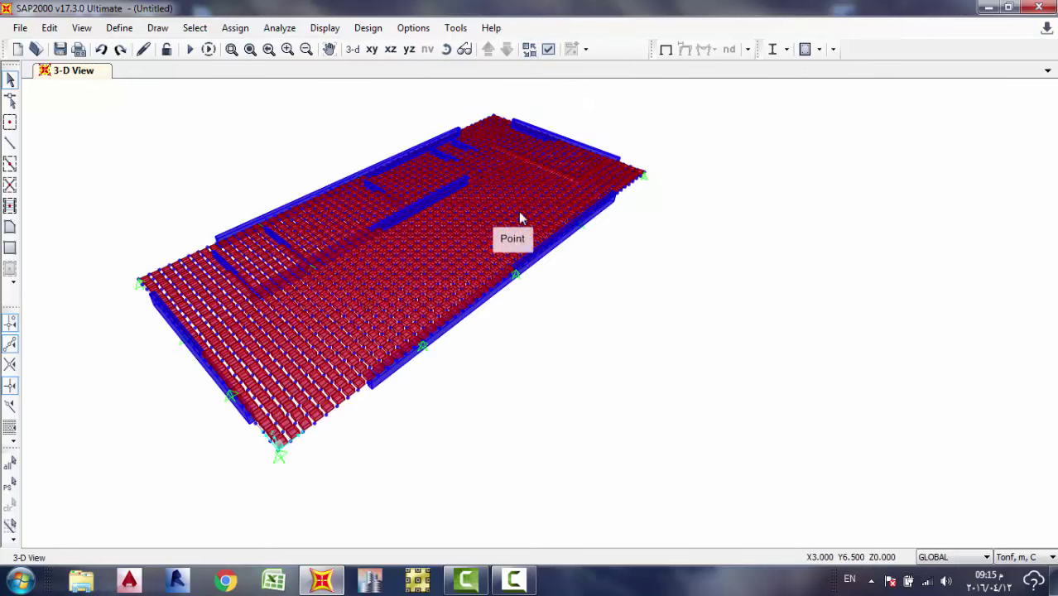
left_click(530, 49)
Restore the standard view type and return to the X-Y plan view at Z=0.
left_click(548, 50)
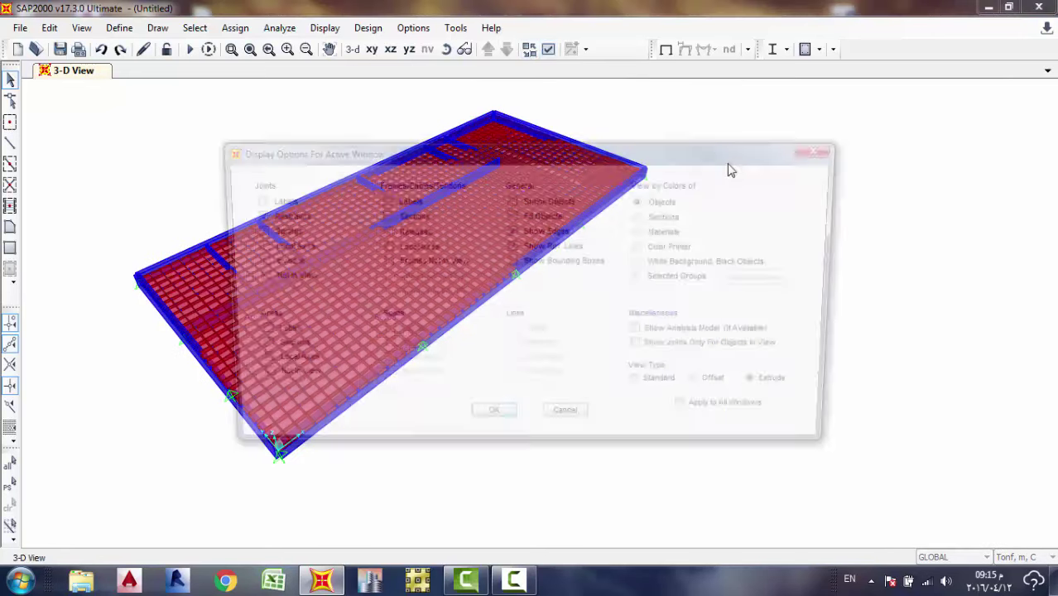
left_click(654, 391)
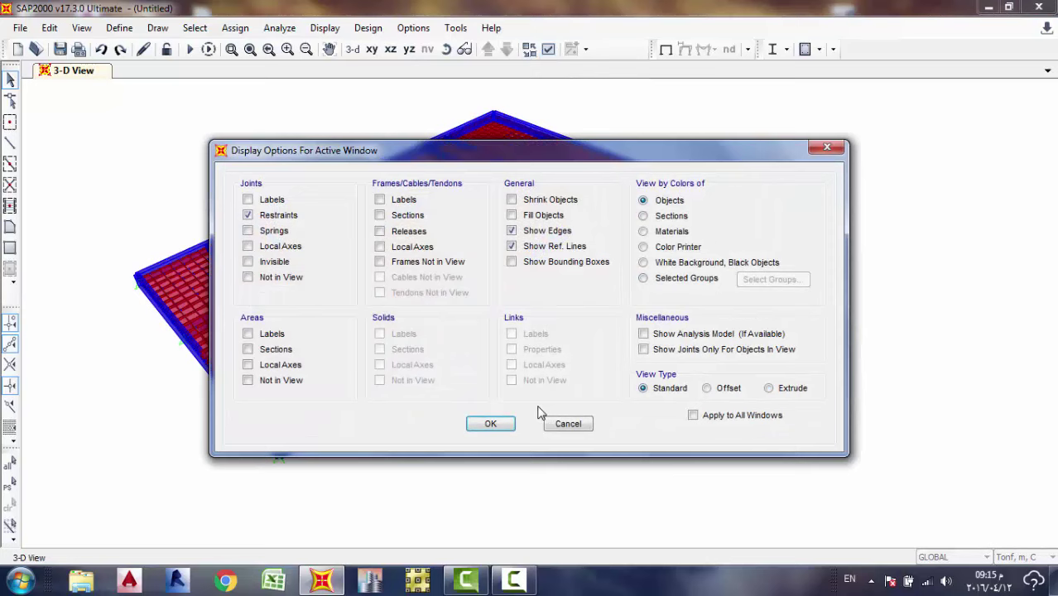
left_click(490, 423)
left_click(372, 49)
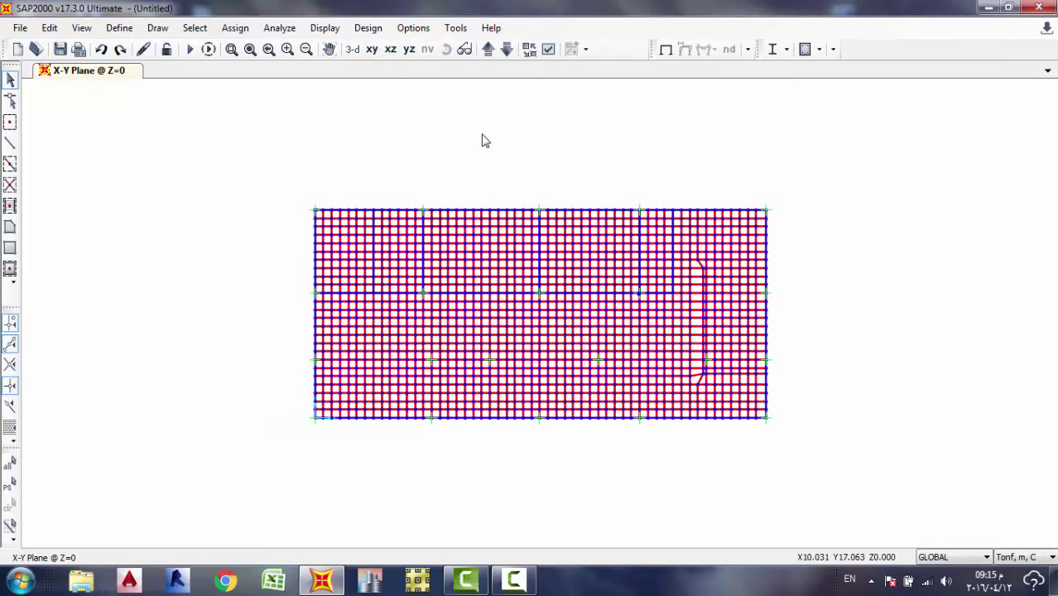
Add a load pattern named LL of type LIVE with a self weight multiplier of 0.
left_click(118, 28)
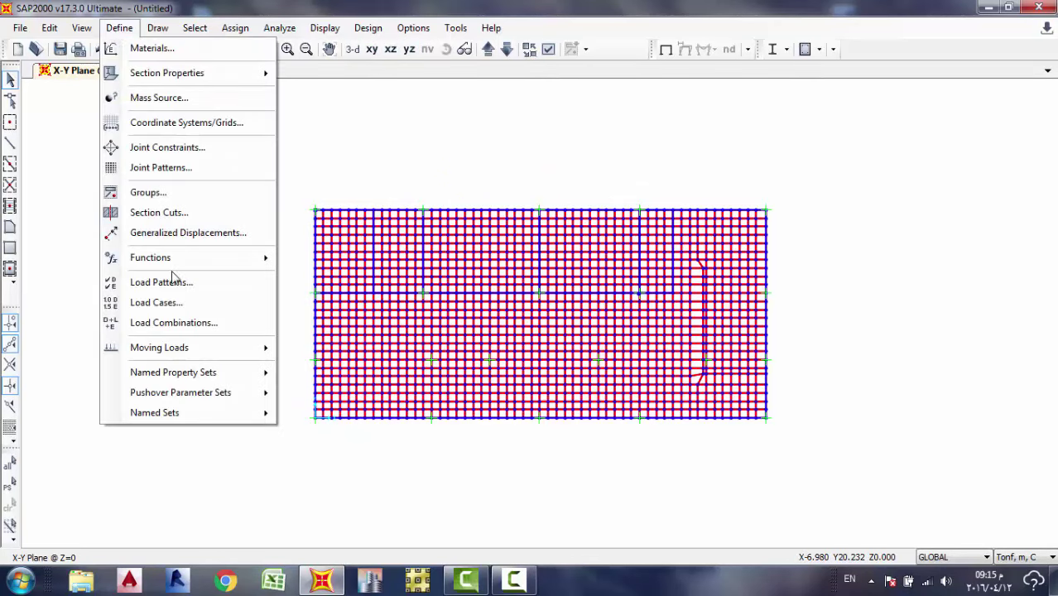
left_click(177, 285)
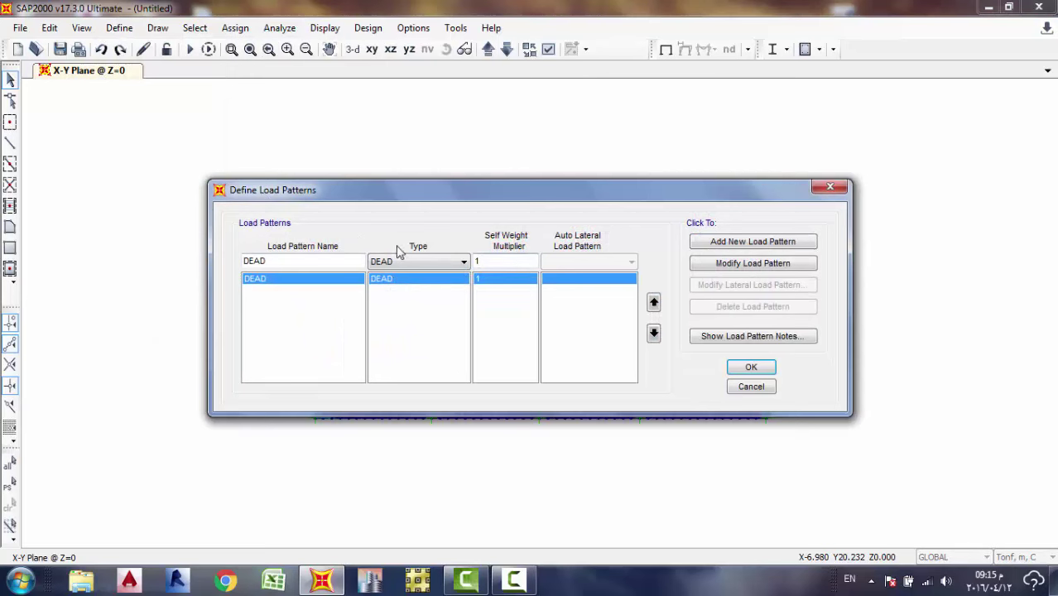
double_click(357, 259)
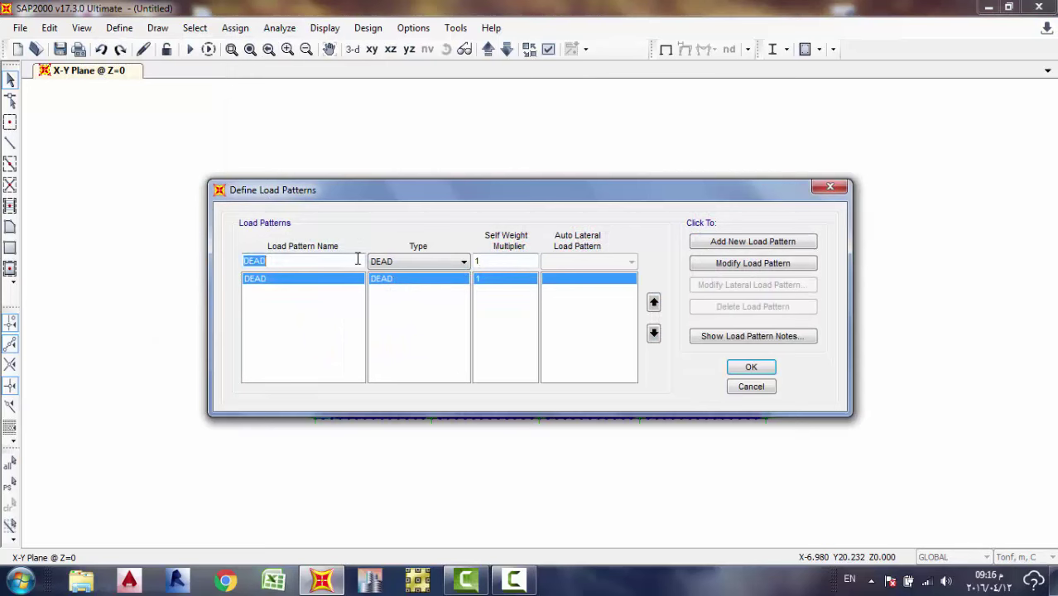
type("LL")
left_click(414, 261)
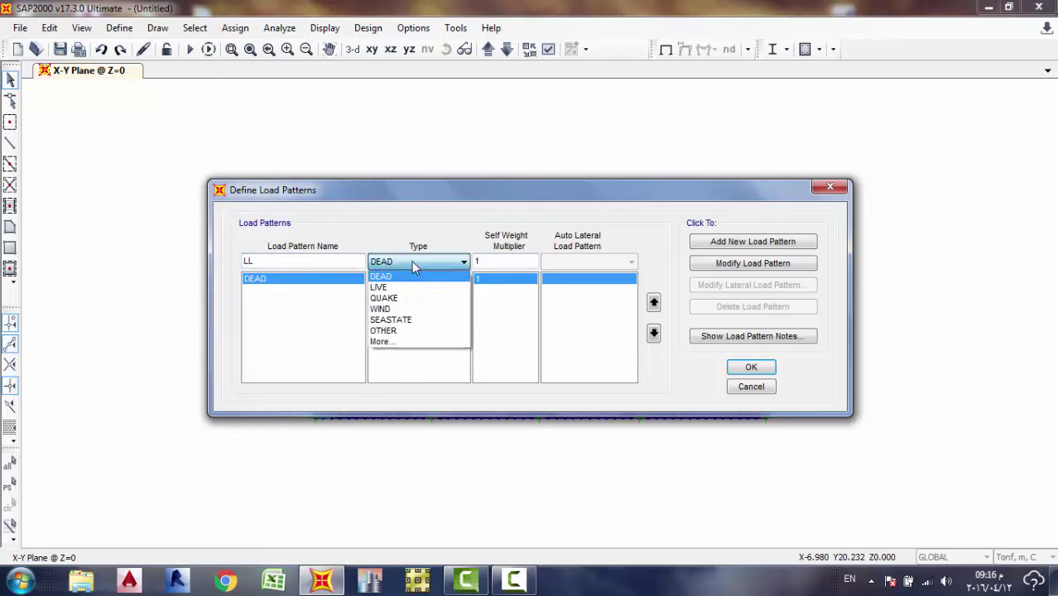
left_click(424, 289)
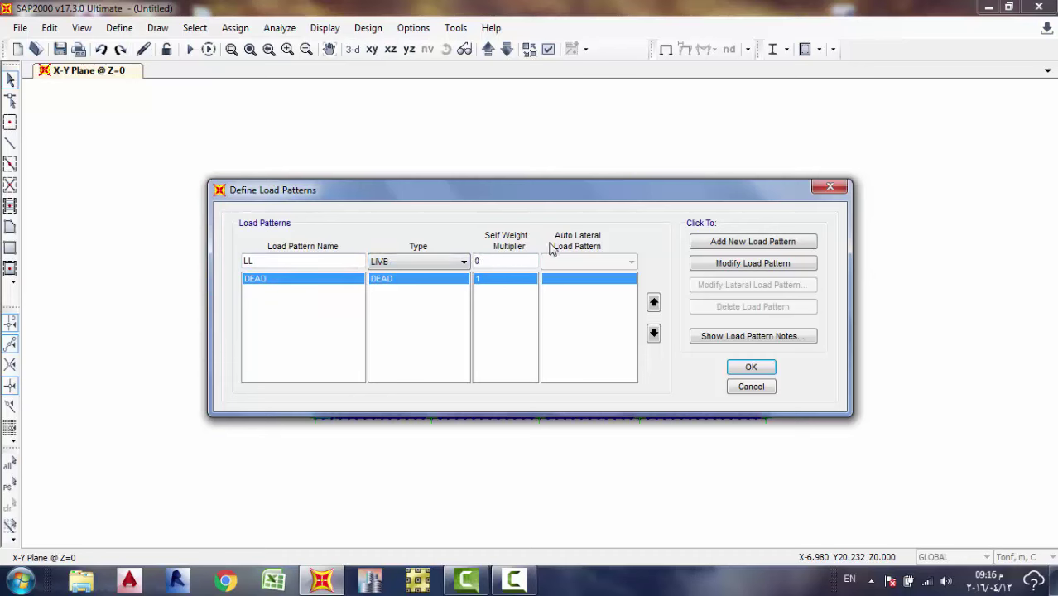
left_click(787, 244)
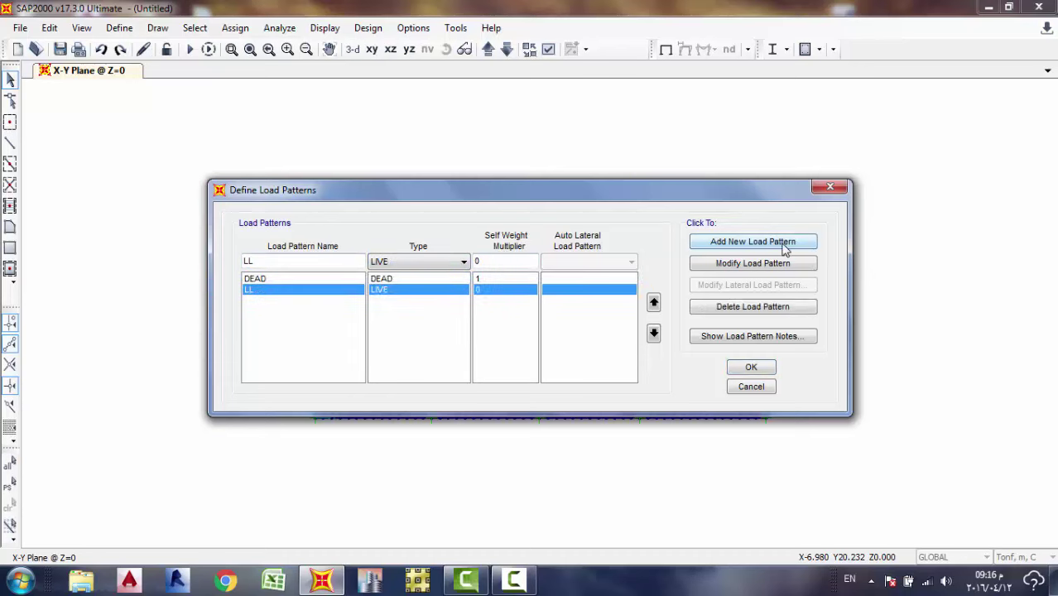
Add a load pattern named FC of type DEAD with a self weight multiplier of 0.
double_click(311, 258)
left_click(382, 262)
left_click(398, 272)
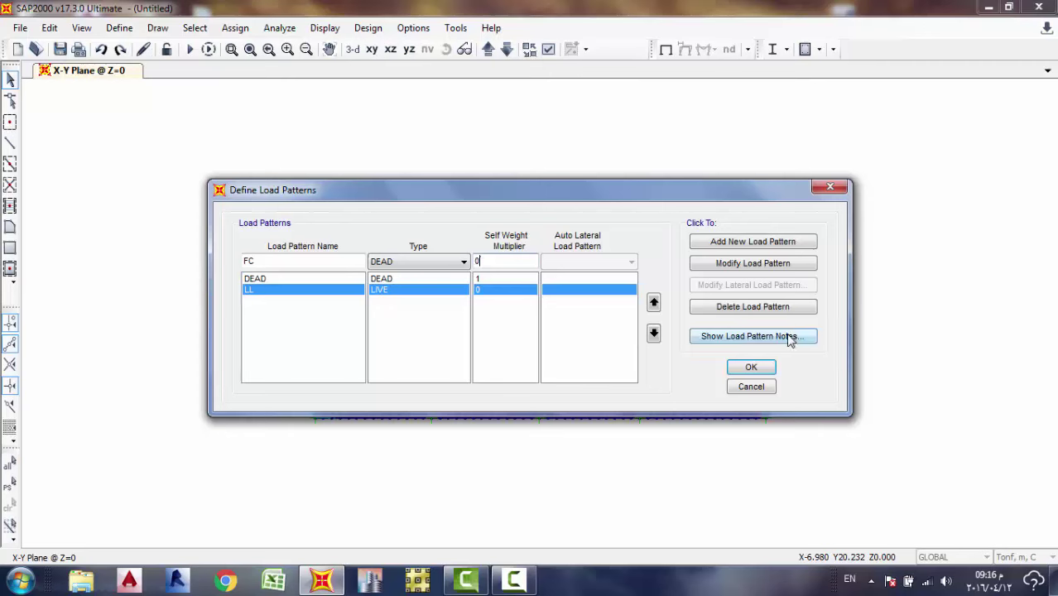
left_click(775, 242)
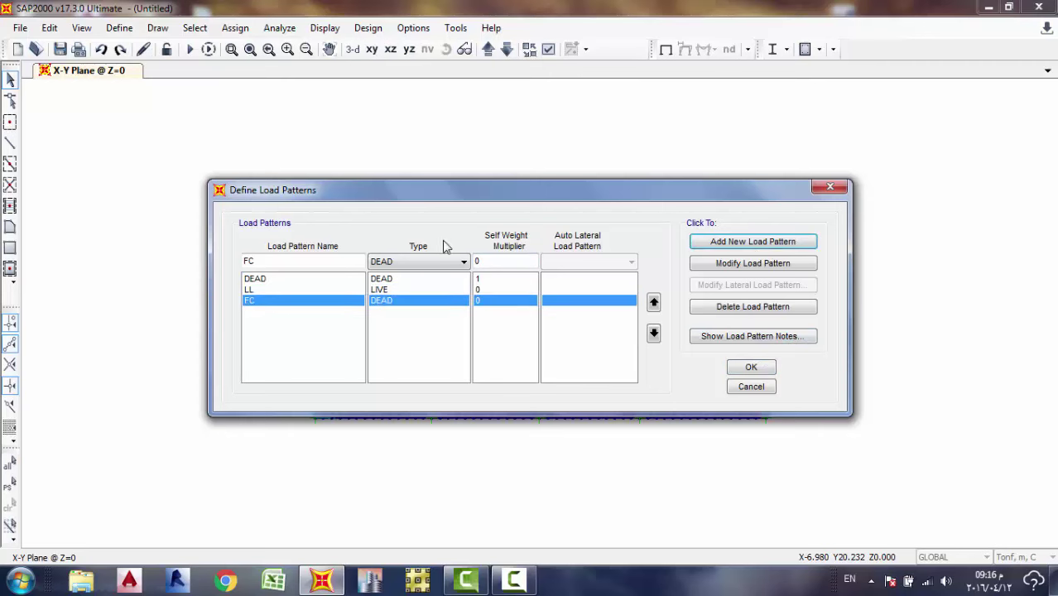
Add a load pattern named Walls of type DEAD with a self weight multiplier of 0, and accept the load patterns.
double_click(362, 259)
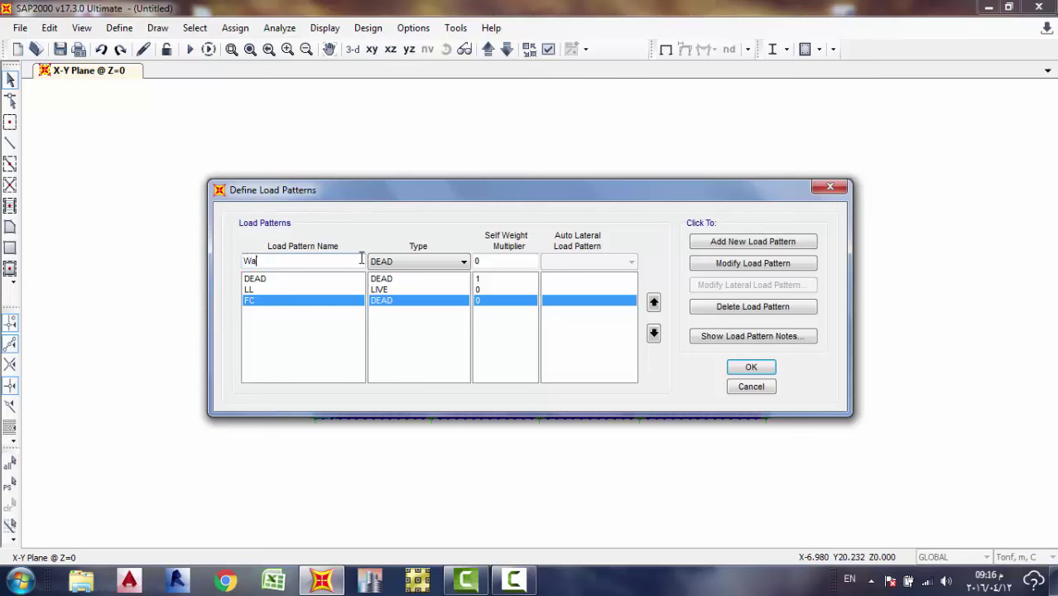
left_click(523, 258)
left_click(733, 243)
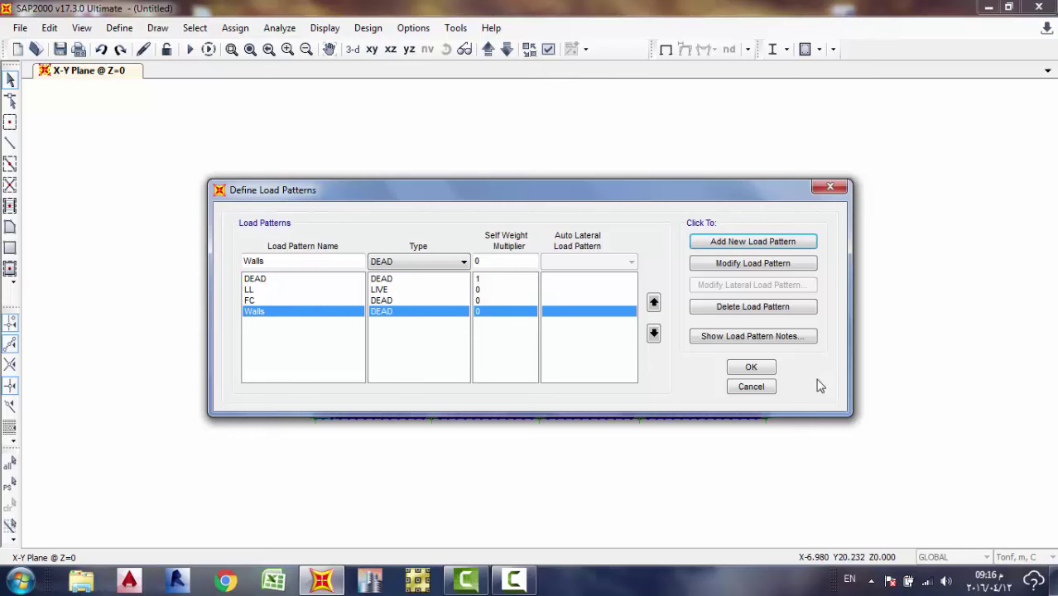
left_click(768, 367)
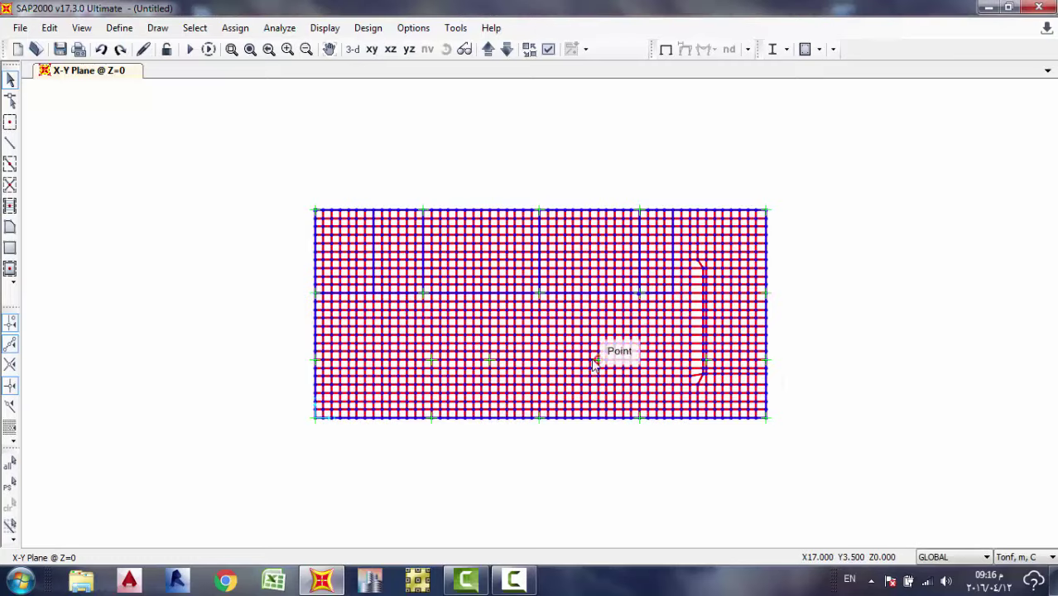
Create a Linear Add load combination named W containing the DEAD load case with scale factor 1.
left_click(115, 27)
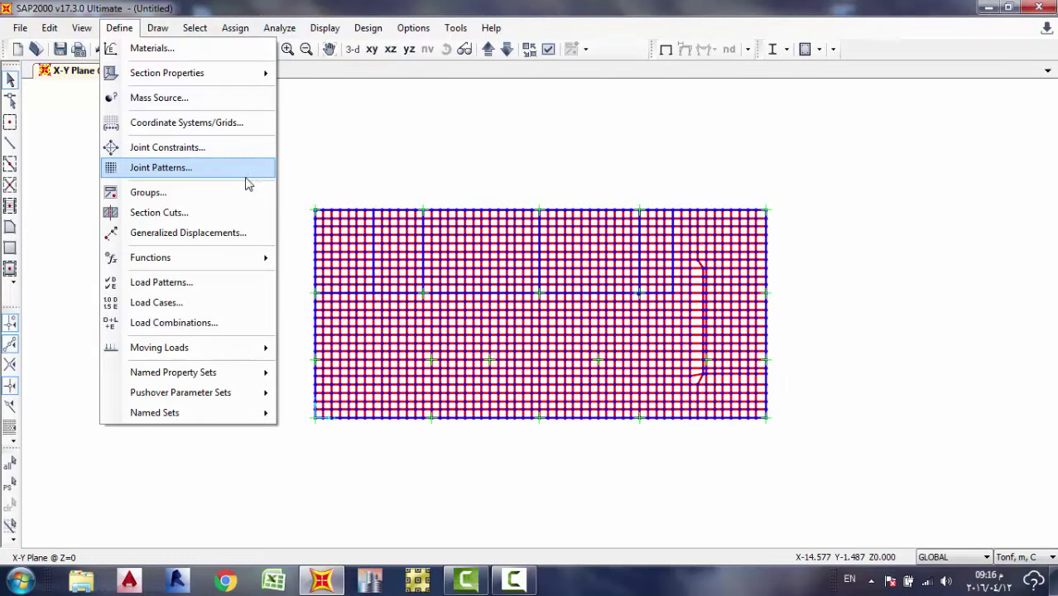
left_click(196, 323)
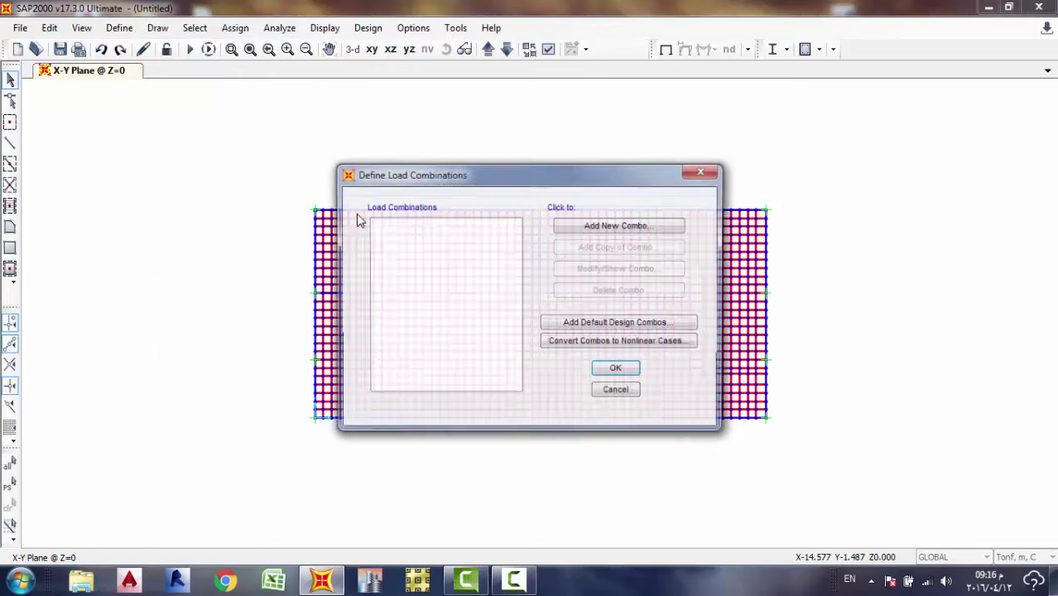
left_click(631, 225)
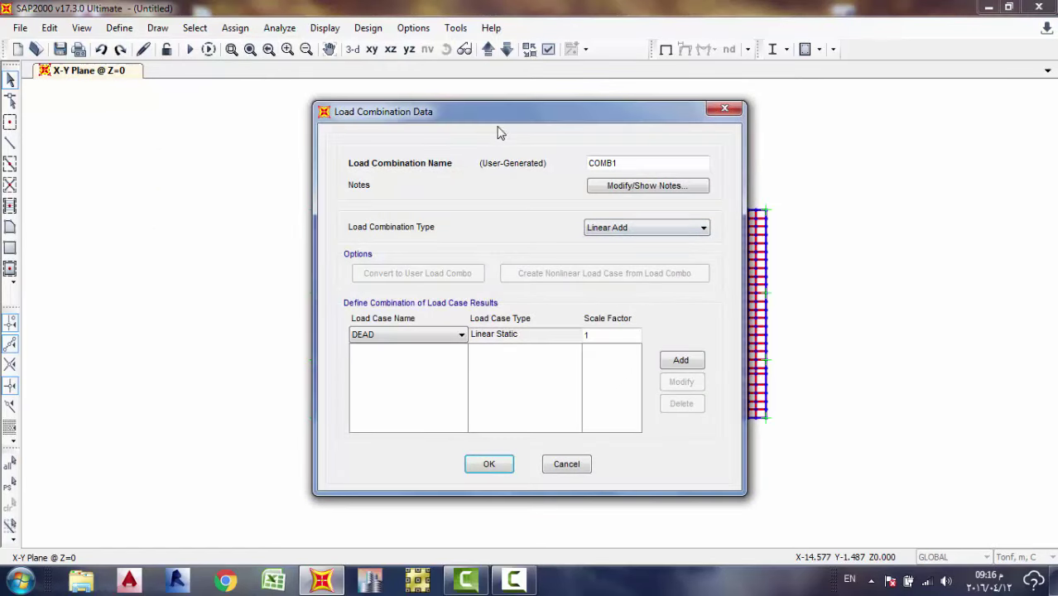
double_click(609, 166)
type("W")
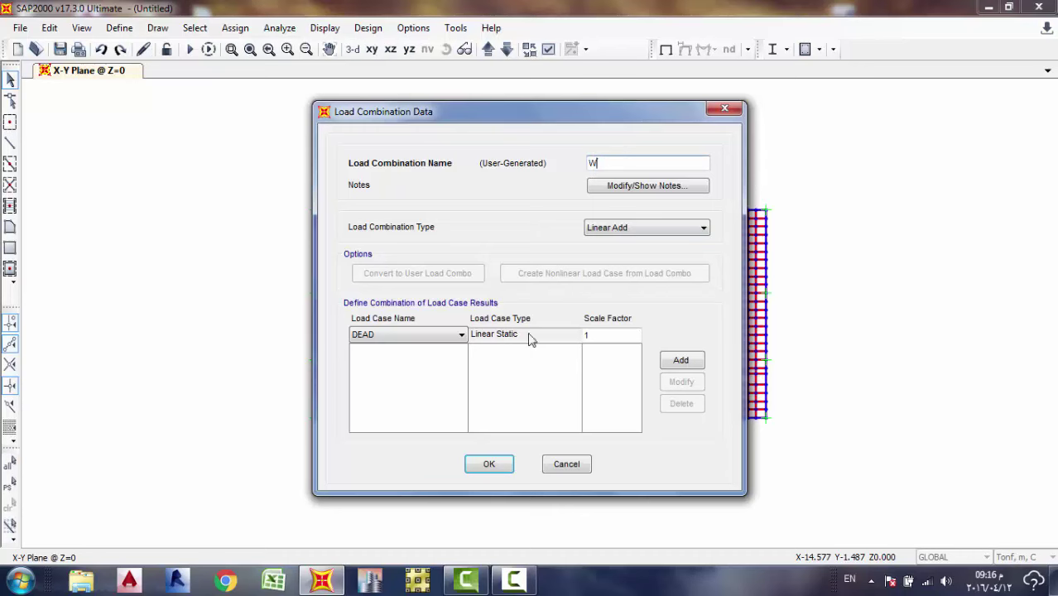
left_click(669, 362)
Add the FC, Walls and LL load cases to combination W with scale factor 1 each, and accept the combination.
left_click(462, 335)
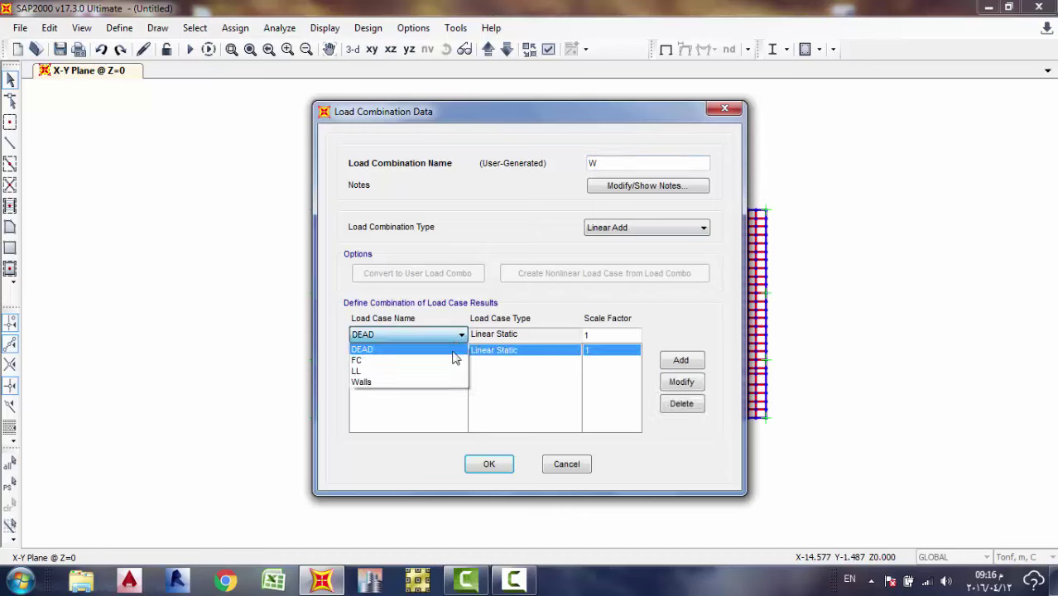
left_click(421, 361)
left_click(680, 365)
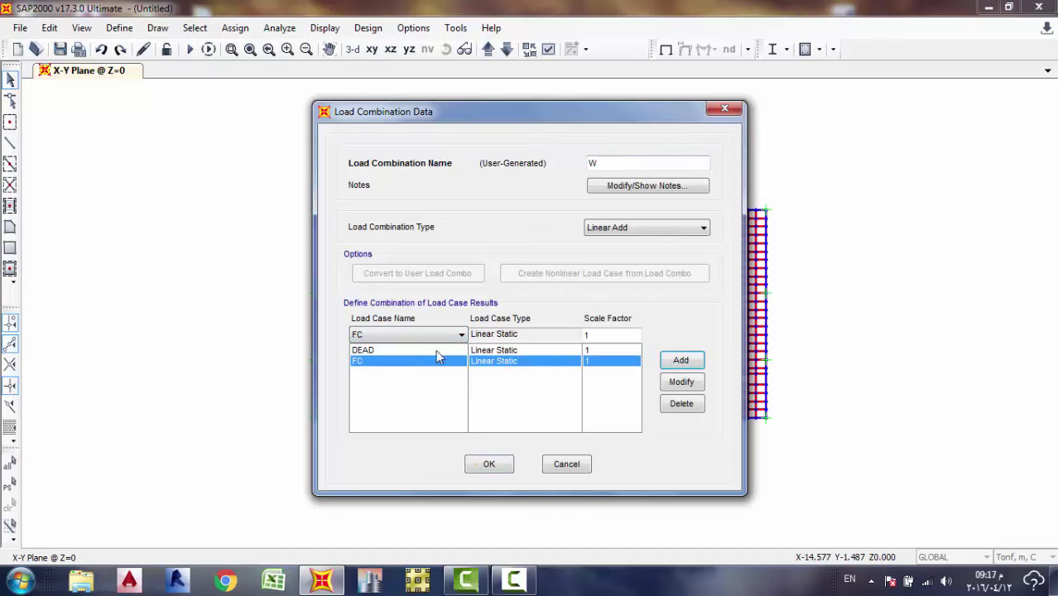
left_click(402, 336)
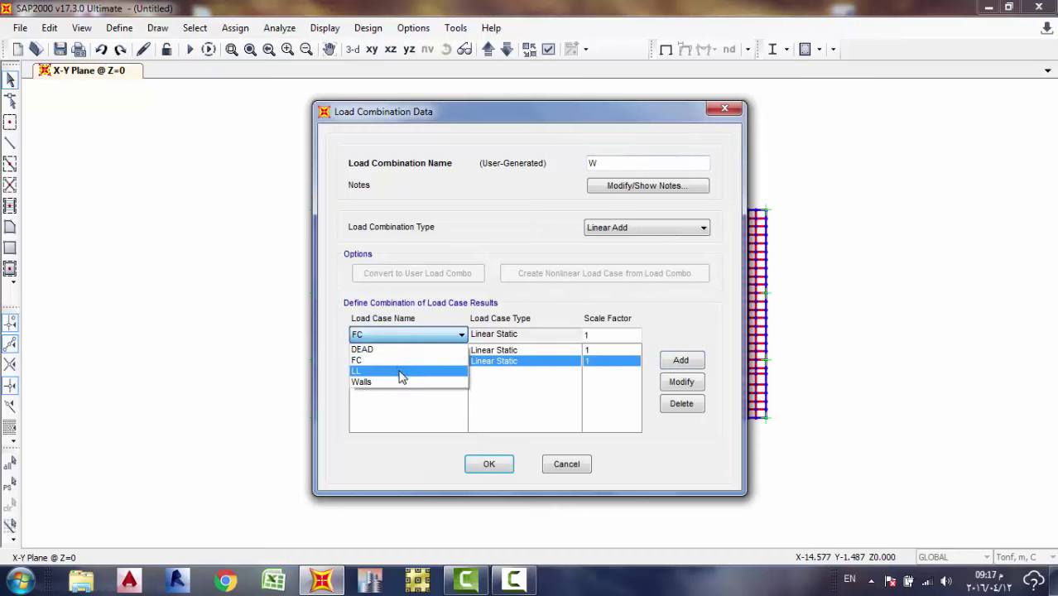
left_click(394, 382)
left_click(668, 366)
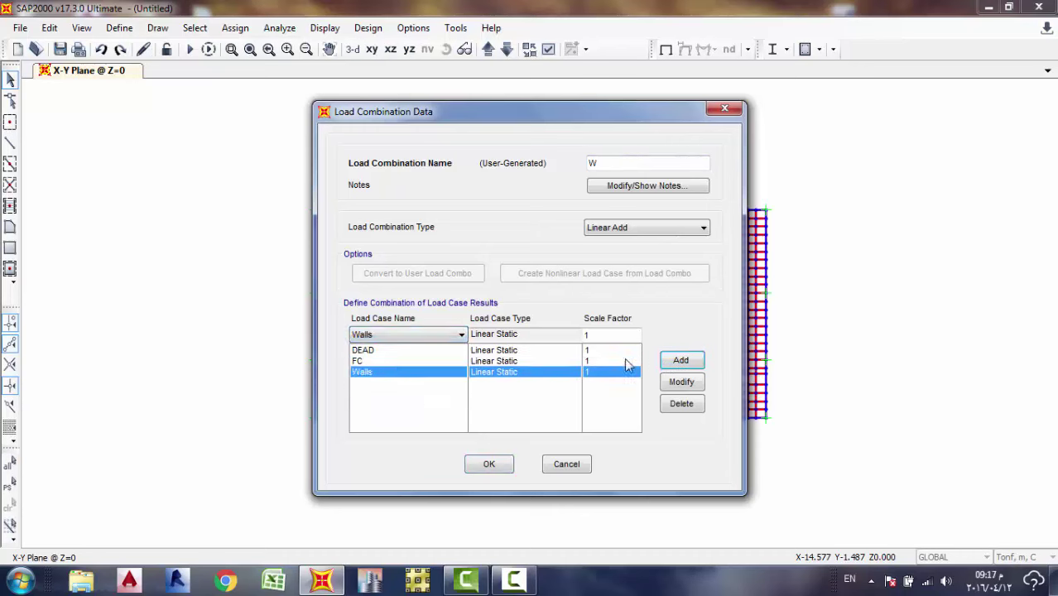
left_click(461, 334)
left_click(418, 372)
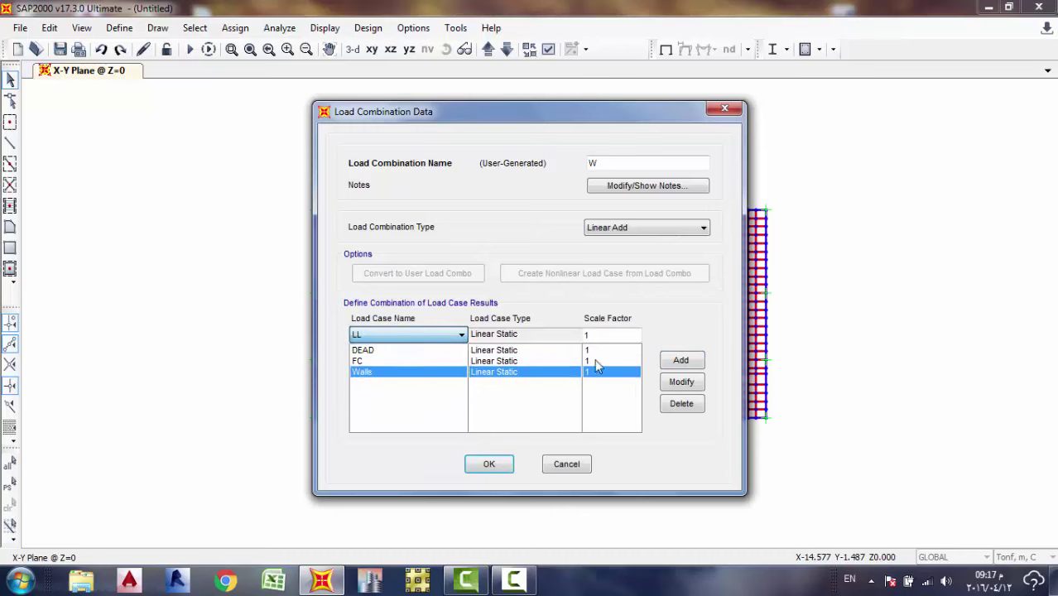
left_click(667, 361)
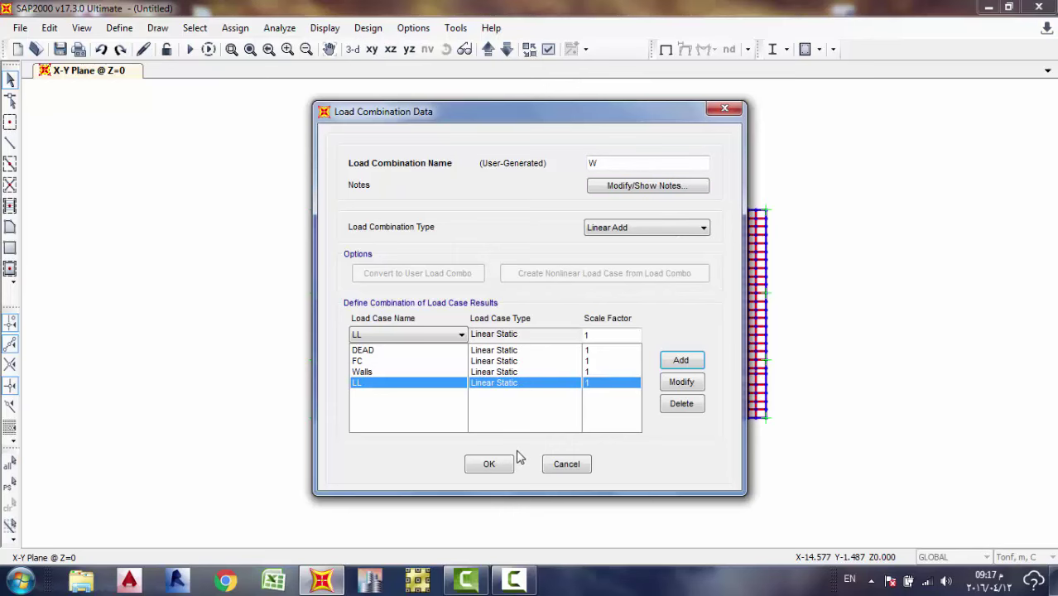
left_click(489, 464)
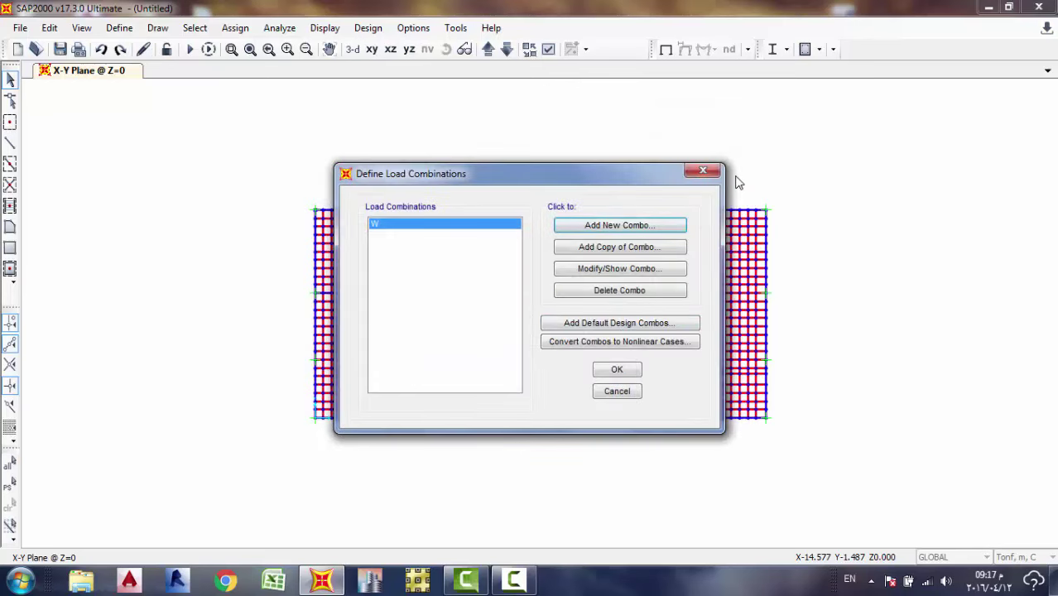
Create a Linear Add load combination named U containing combination W with scale factor 1.54, and accept the load combinations.
left_click(654, 225)
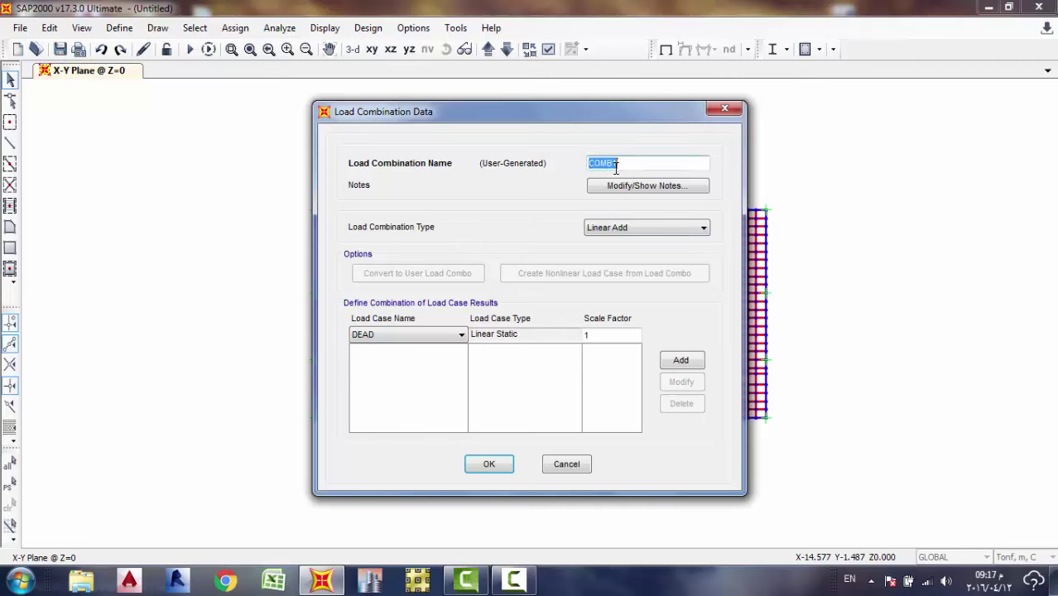
type("U")
left_click(402, 337)
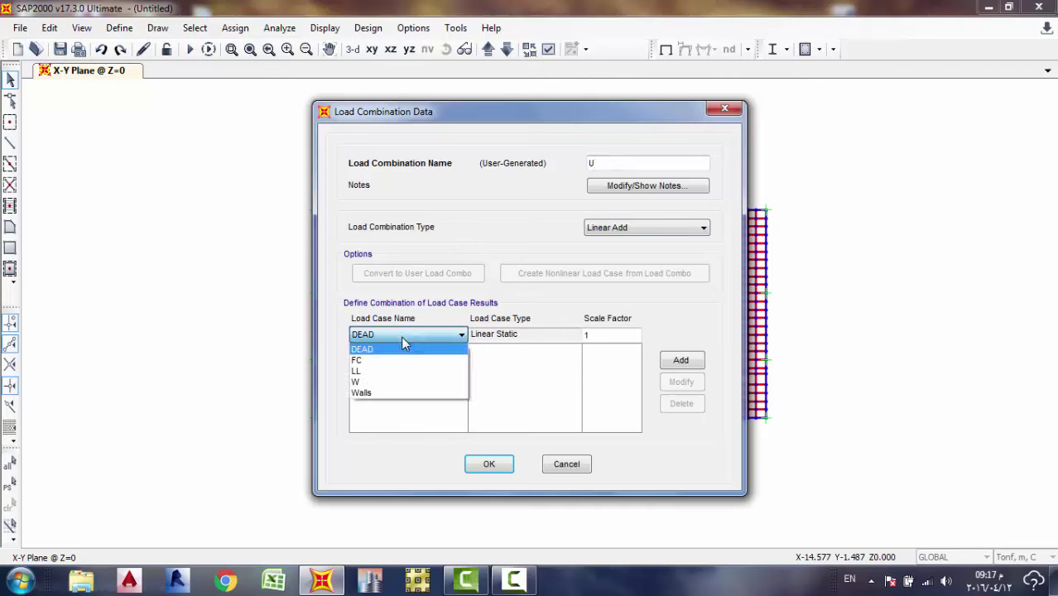
left_click(407, 383)
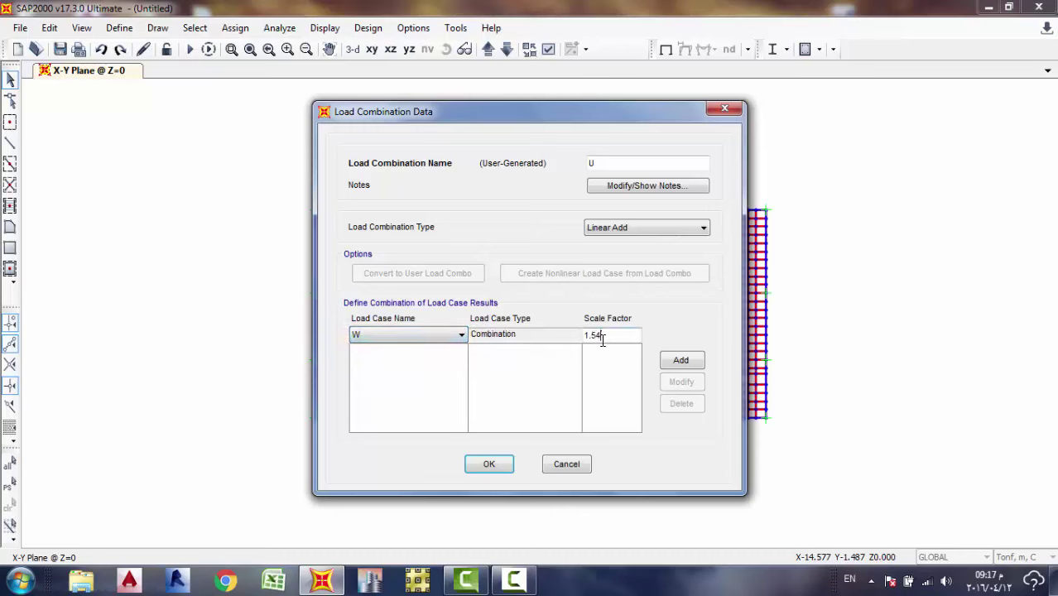
left_click(694, 359)
left_click(489, 464)
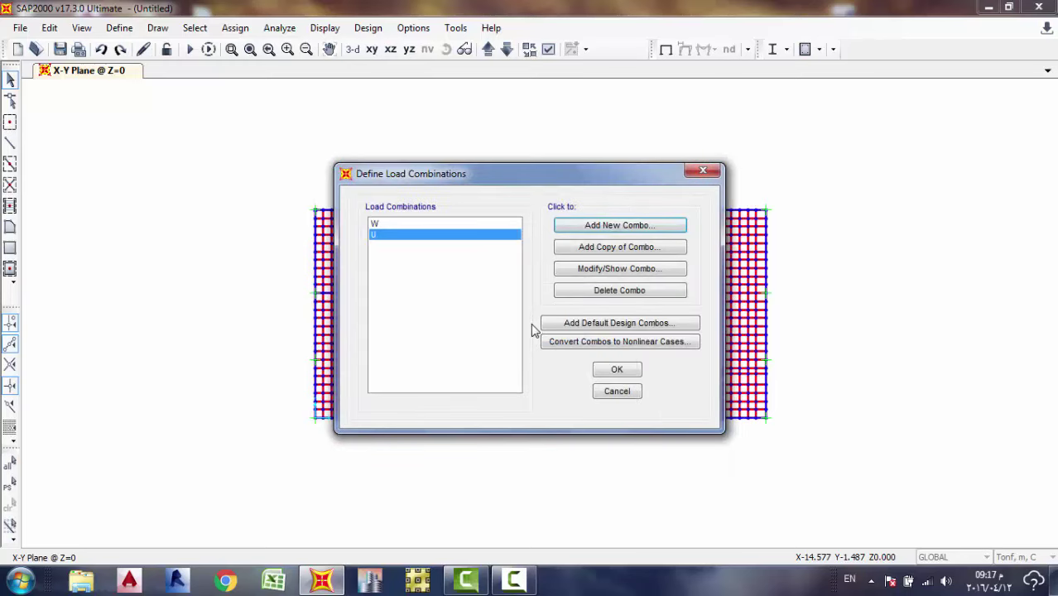
left_click(617, 371)
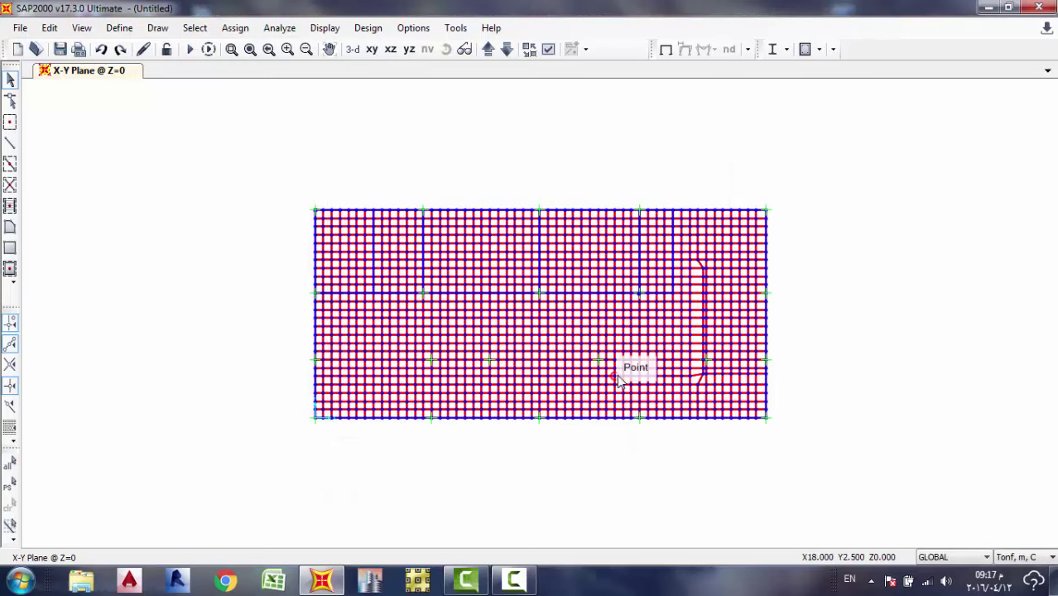
Assign a uniform shell load of 0.2 in the gravity direction to the whole slab under load pattern LL.
middle_click_drag(505, 239, 407, 225)
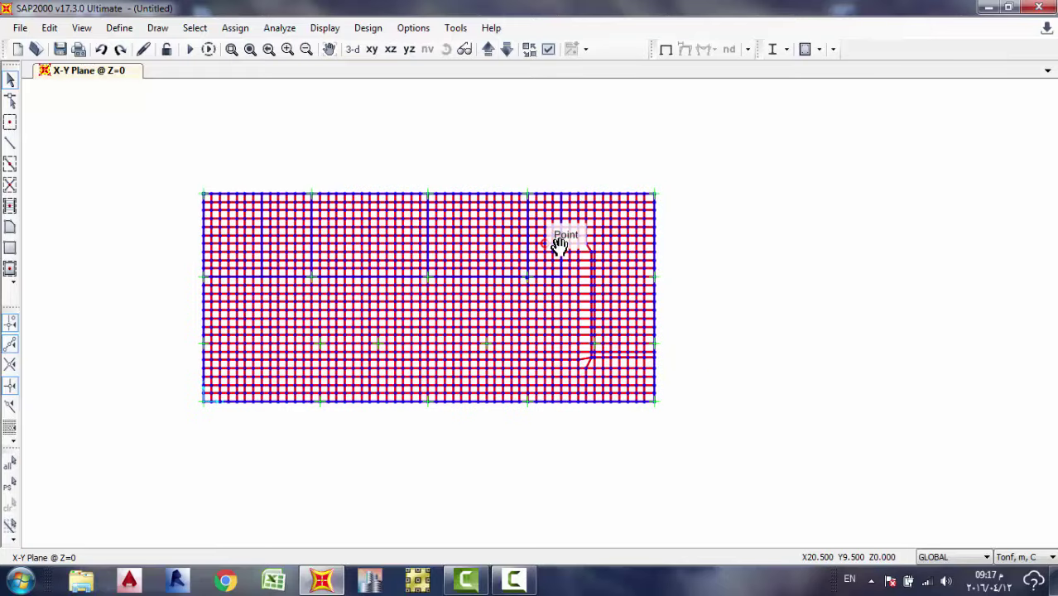
left_click_drag(710, 153, 160, 411)
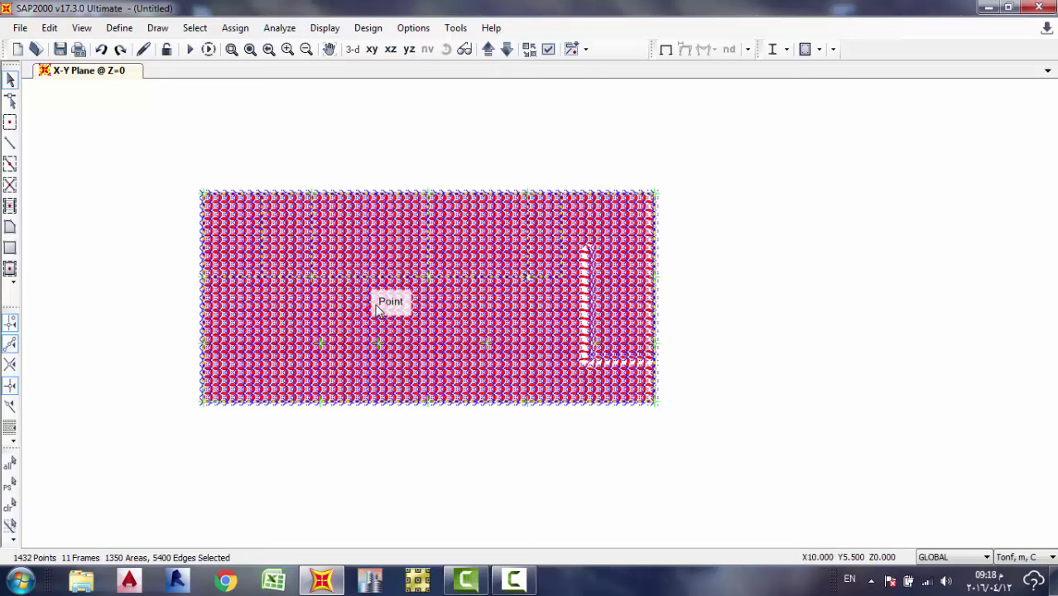
left_click(235, 27)
mouse_move(282, 67)
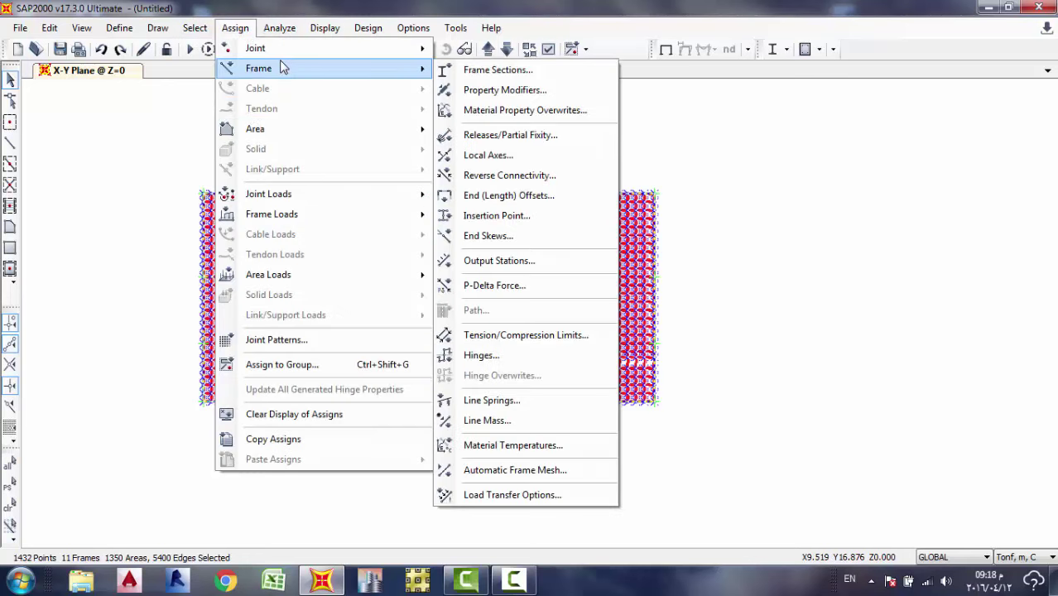
mouse_move(319, 128)
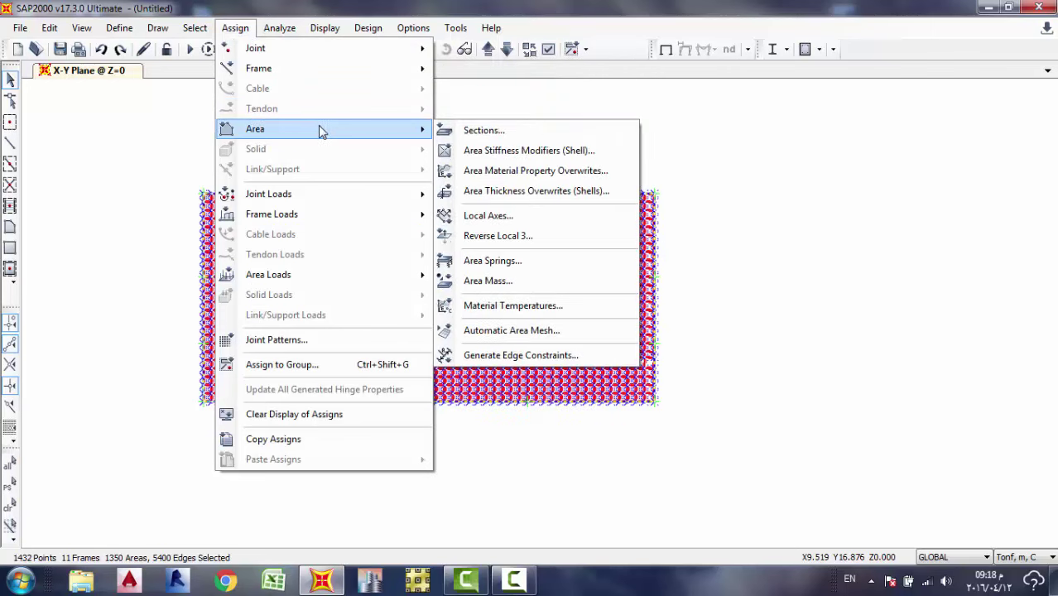
mouse_move(367, 286)
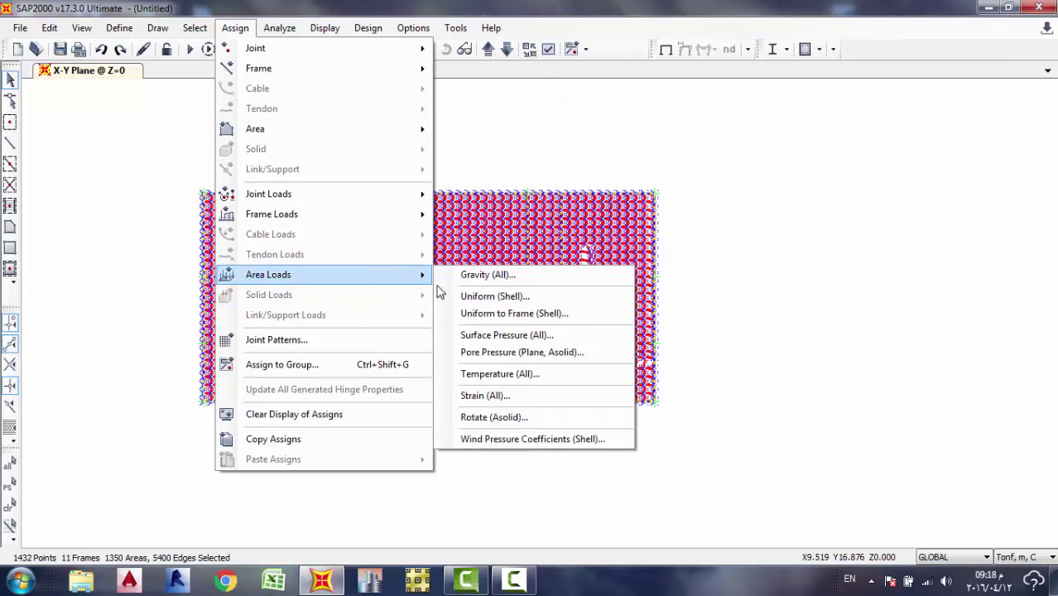
left_click(462, 297)
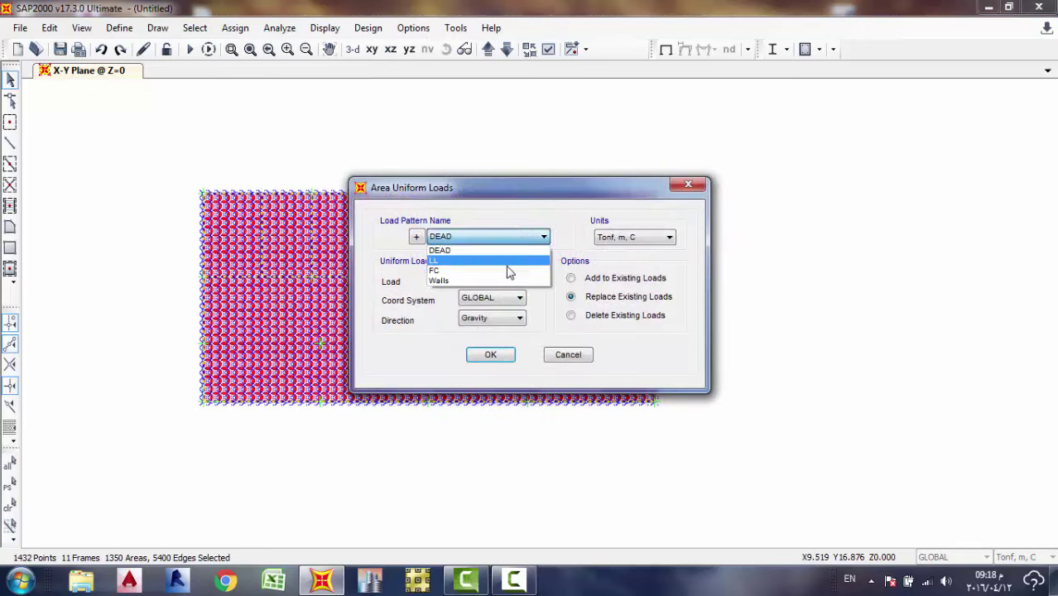
left_click(503, 265)
left_click(502, 281)
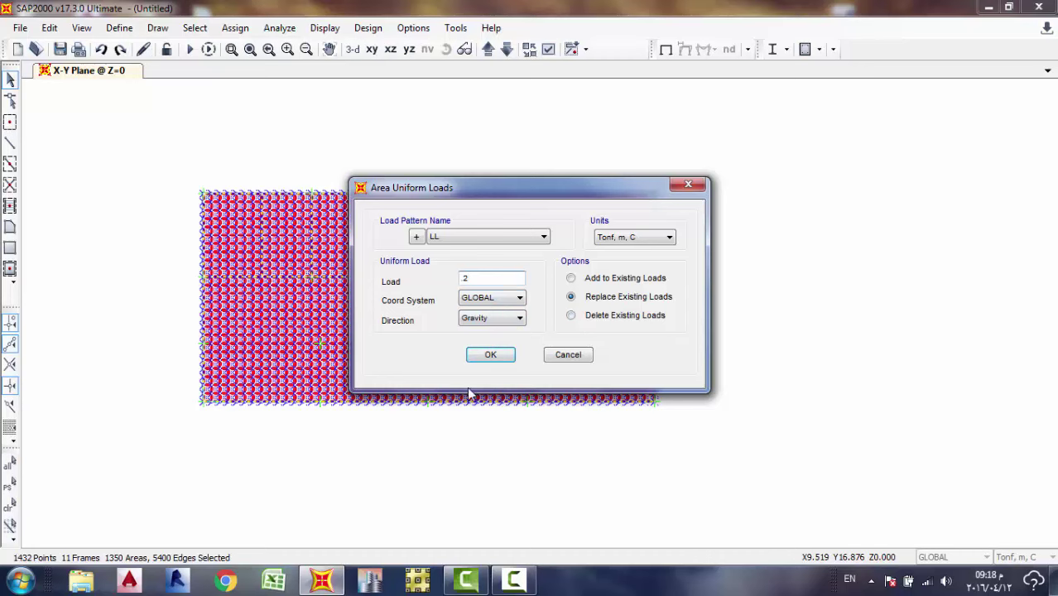
left_click(503, 354)
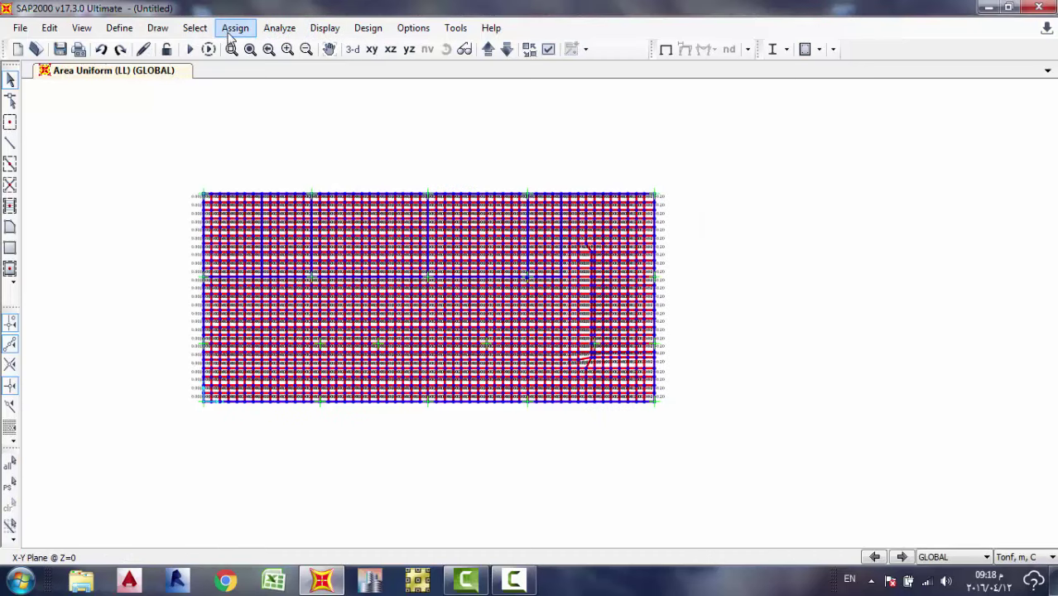
Assign a uniform shell load of 0.15 in the gravity direction to the whole slab under load pattern FC.
left_click_drag(701, 158, 147, 444)
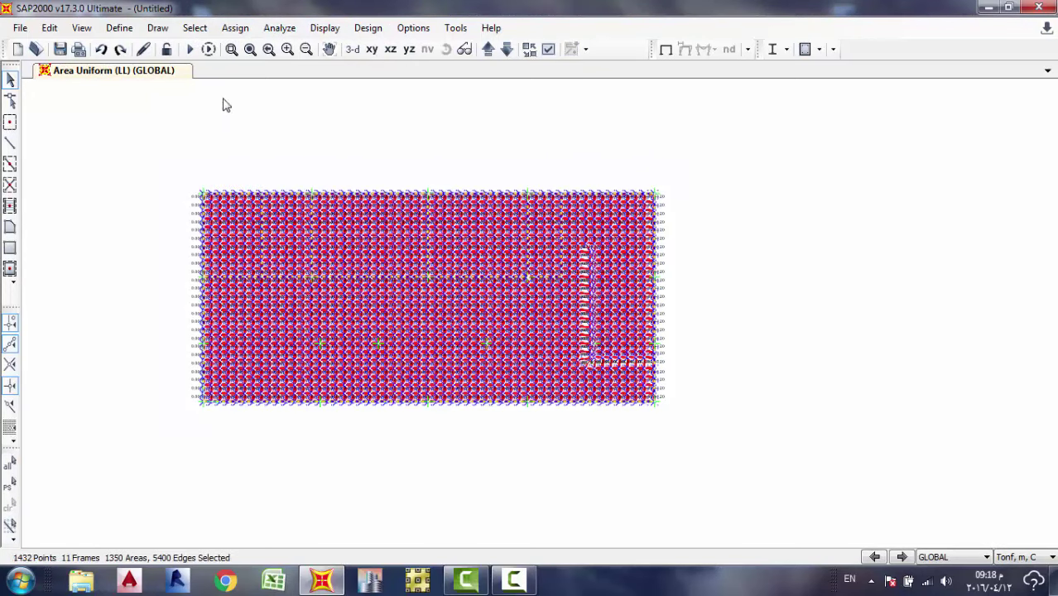
left_click(235, 28)
mouse_move(319, 280)
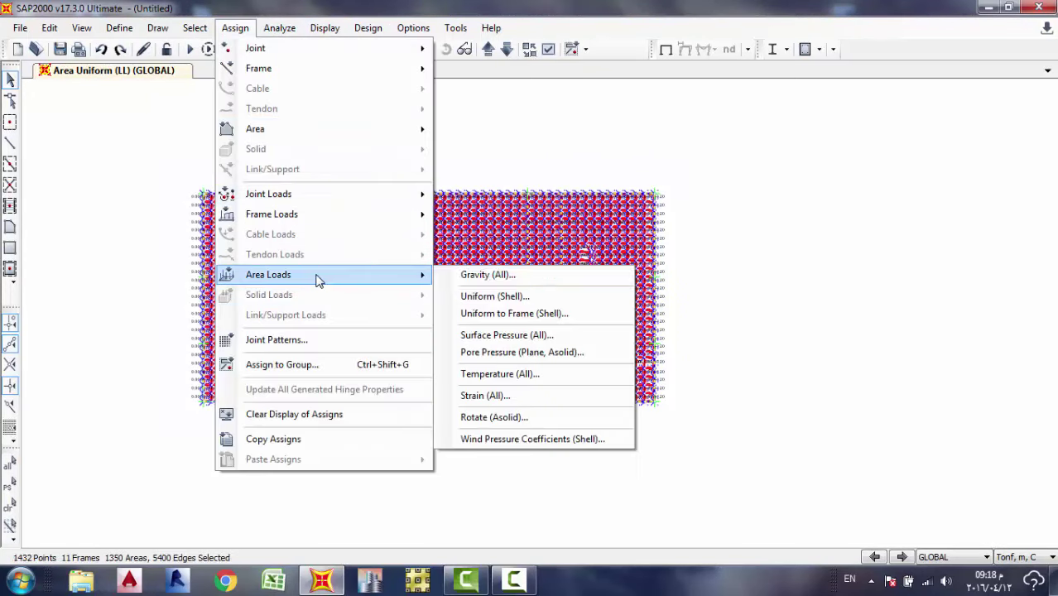
left_click(497, 296)
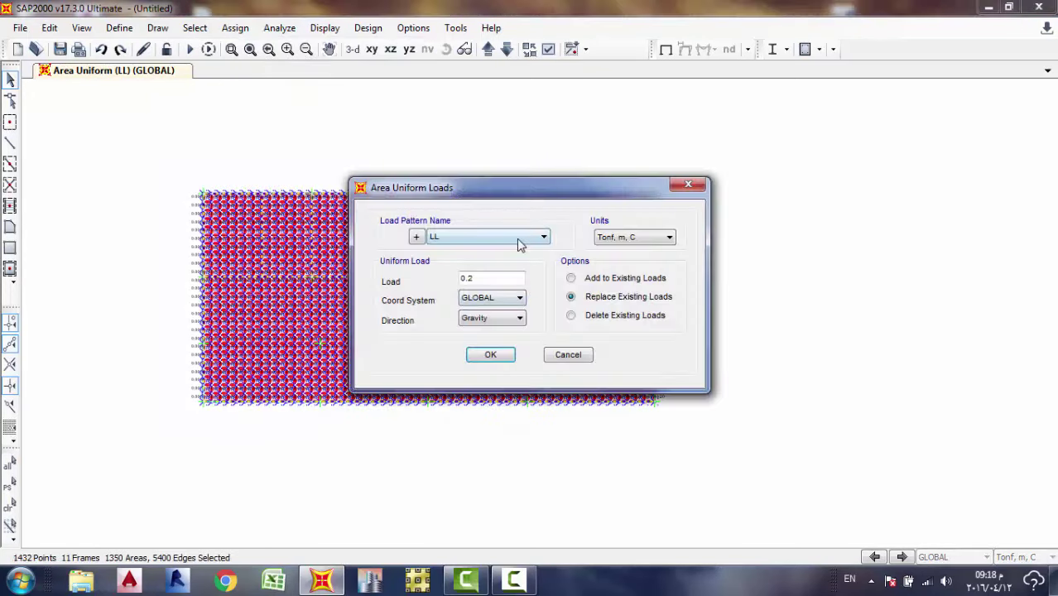
left_click(520, 240)
left_click(496, 271)
left_click(482, 358)
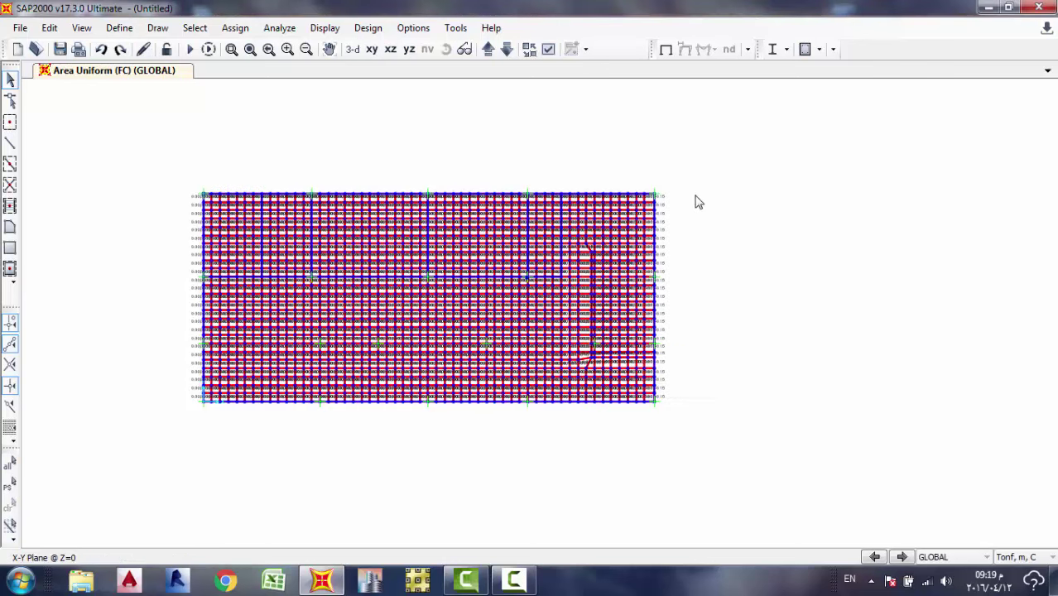
Assign a uniform shell load of 0.18 in the gravity direction to the whole slab under load pattern Walls.
left_click_drag(721, 153, 130, 475)
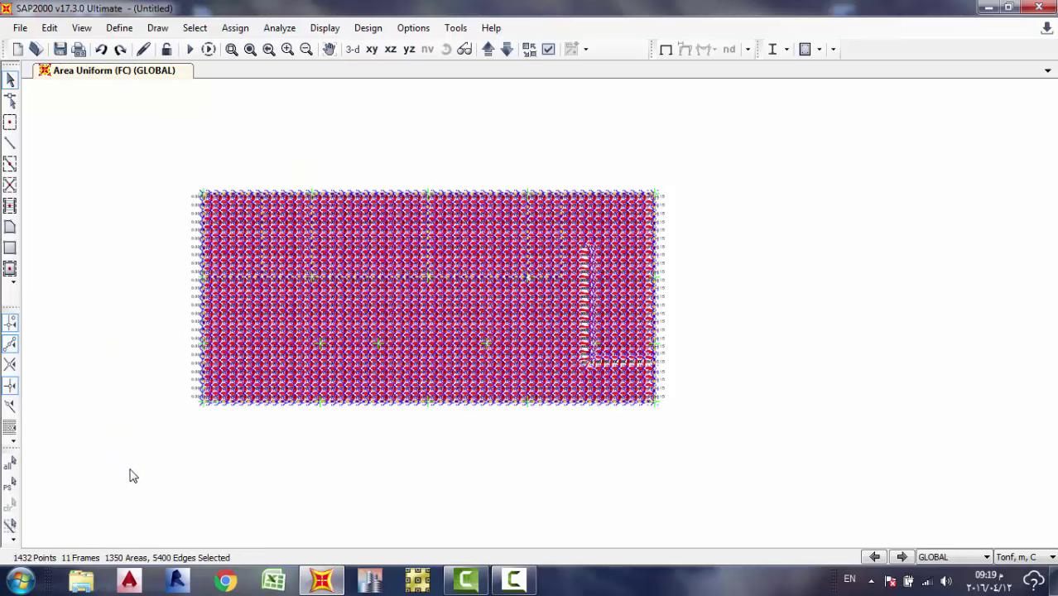
left_click(236, 27)
mouse_move(303, 281)
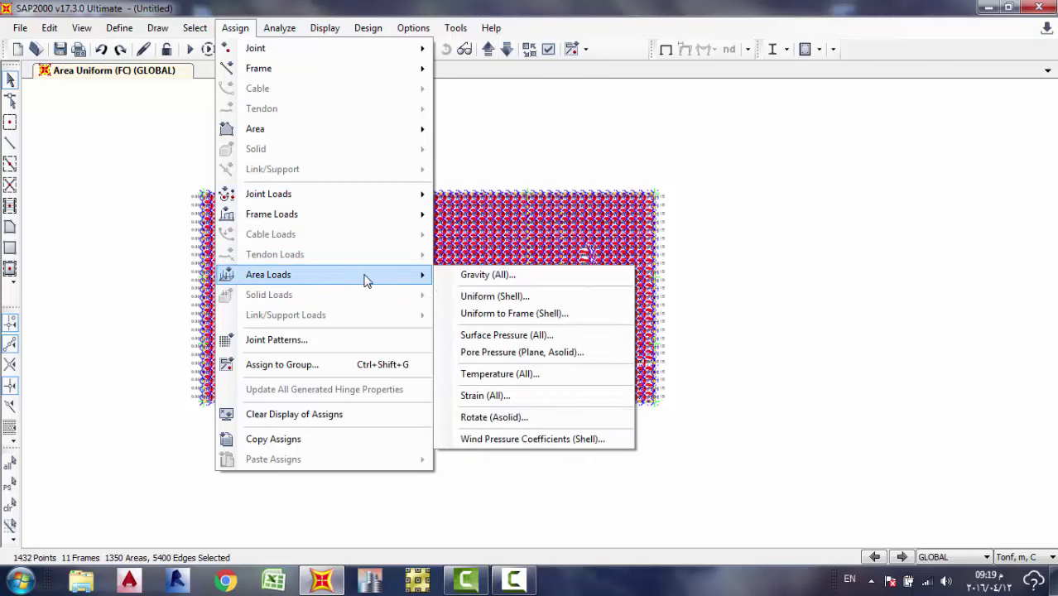
left_click(555, 300)
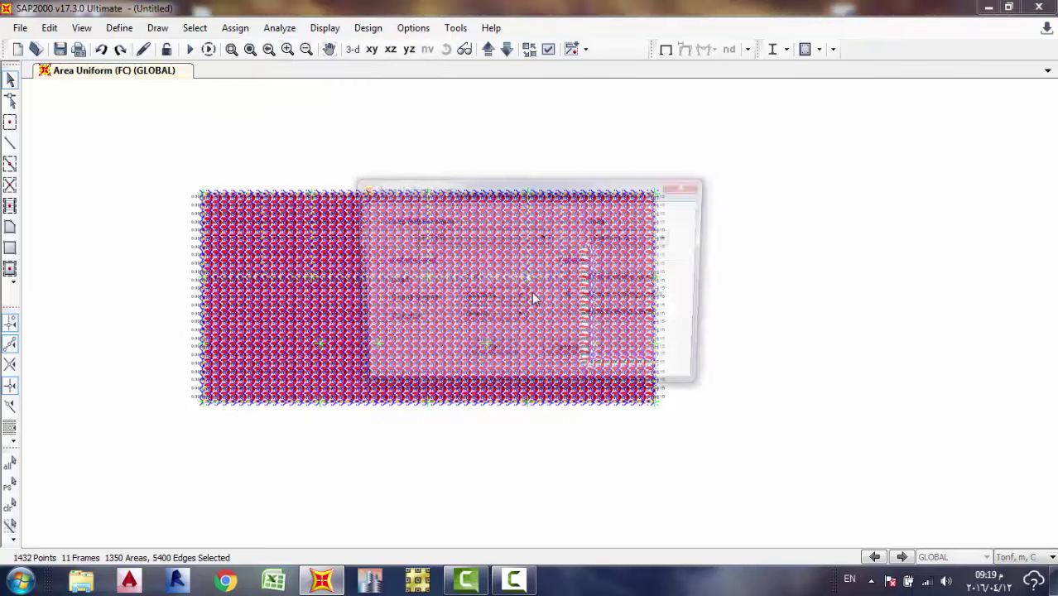
double_click(489, 282)
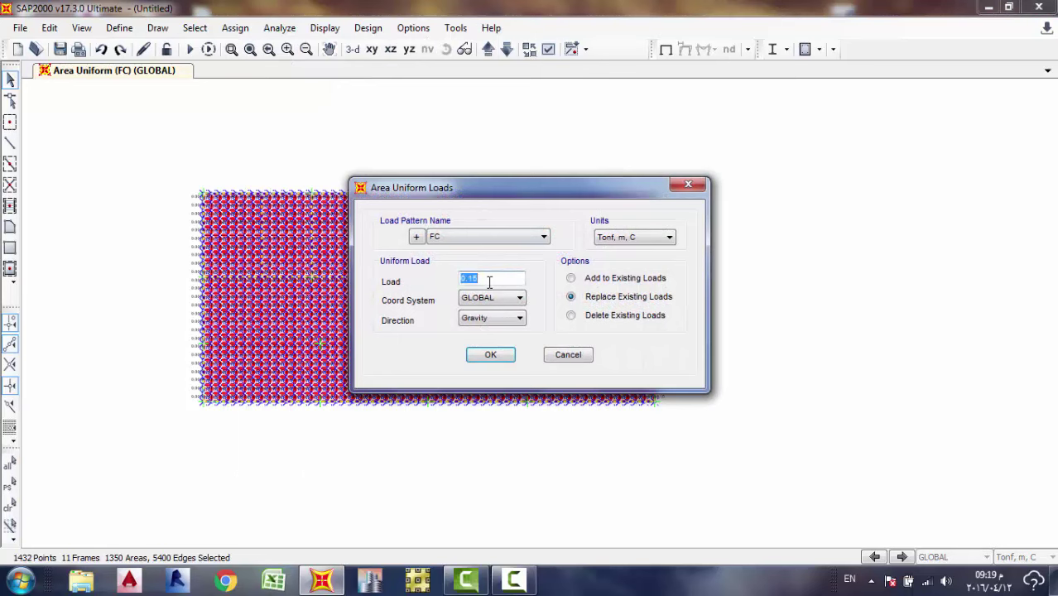
left_click(489, 238)
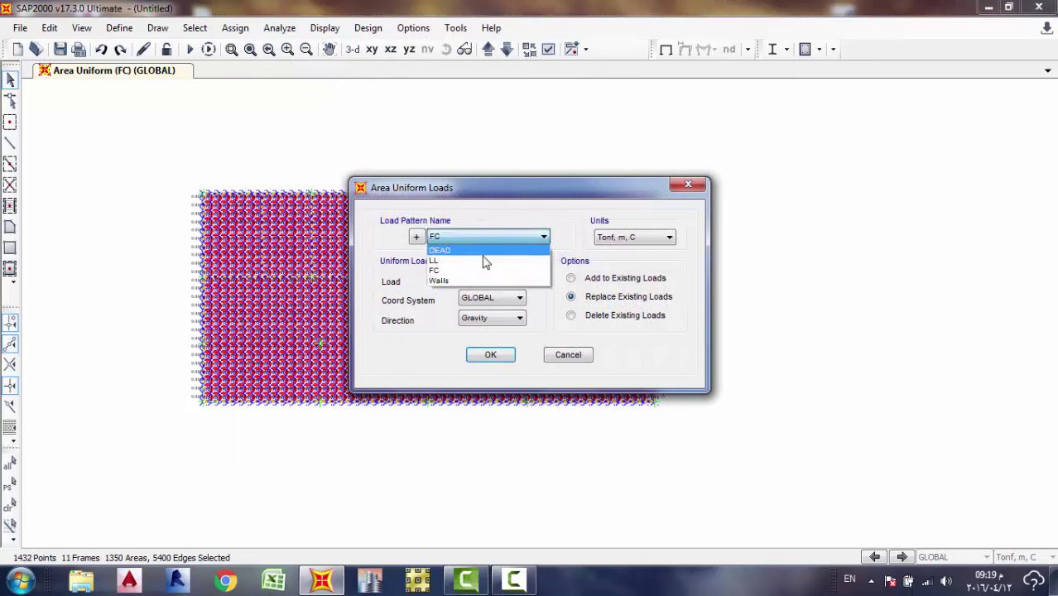
left_click(486, 276)
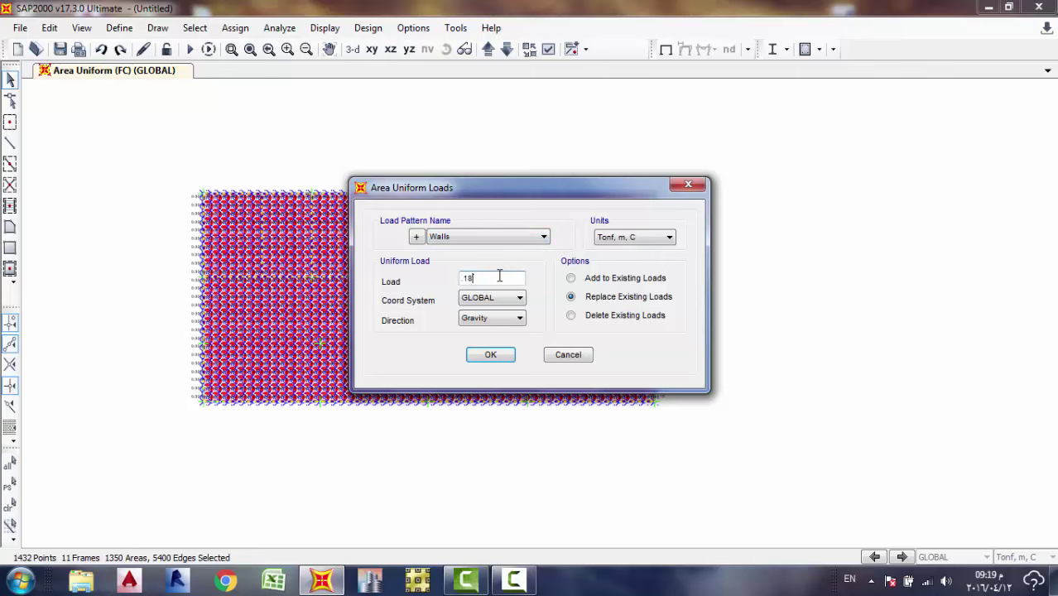
left_click(490, 356)
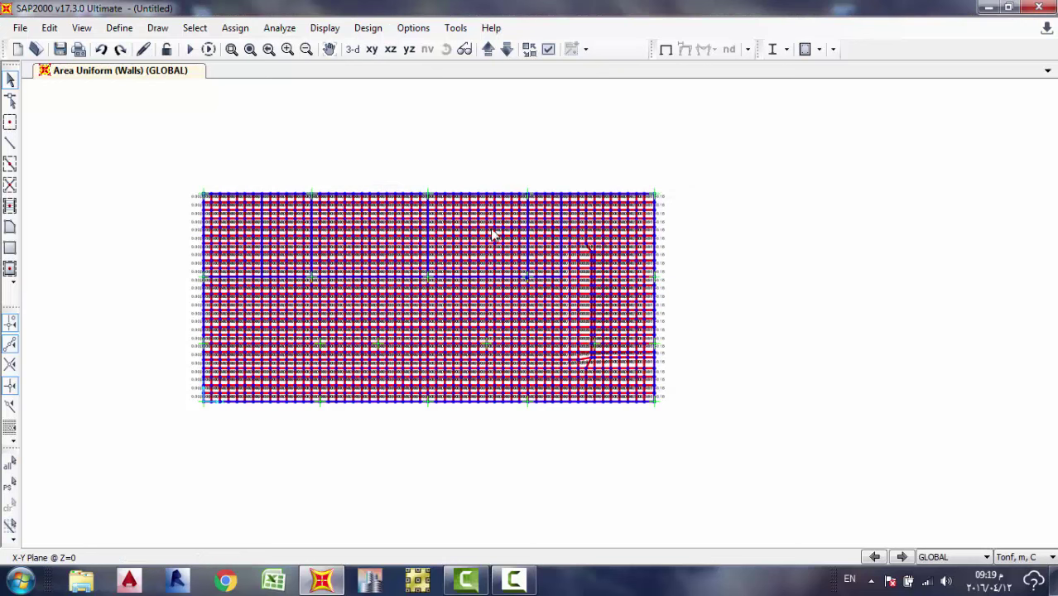
Remove the Walls uniform load from the beam-framed panels along the slab's upper edge, up to the last vertical beam.
left_click_drag(248, 262, 207, 280)
left_click(253, 28)
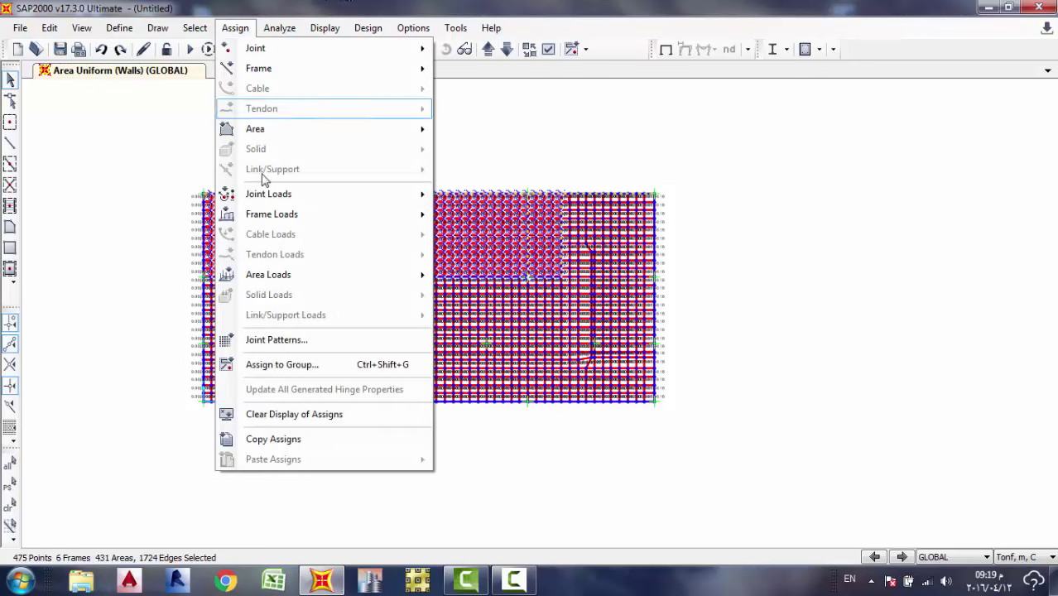
mouse_move(350, 278)
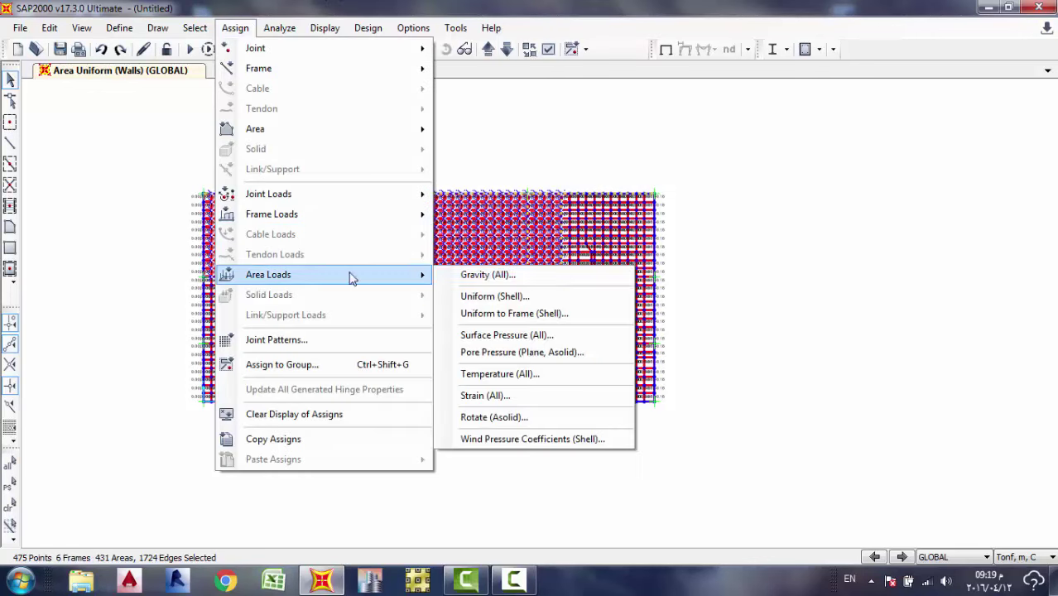
left_click(595, 297)
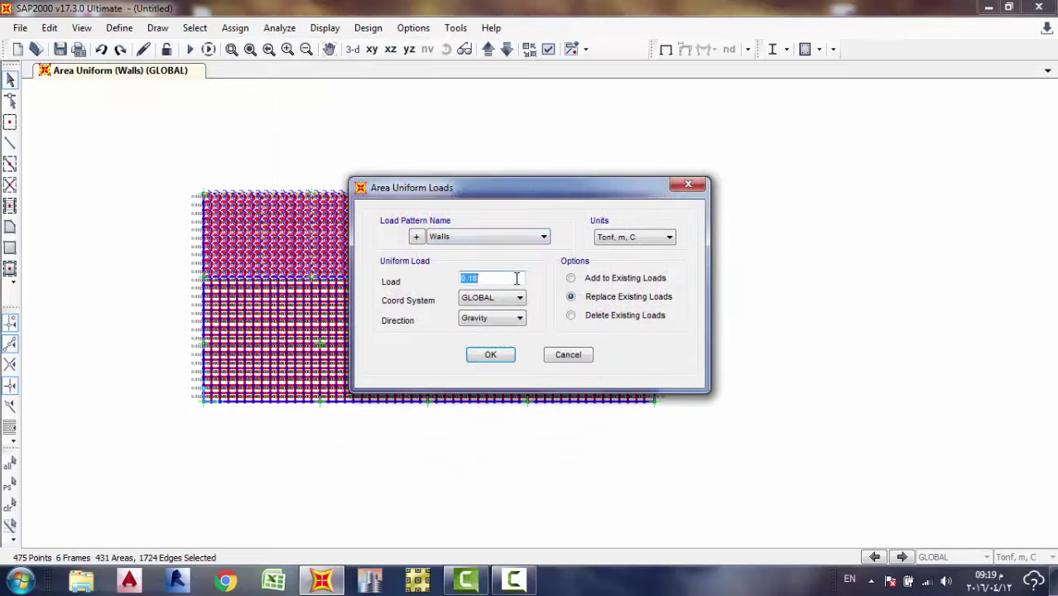
left_click(469, 358)
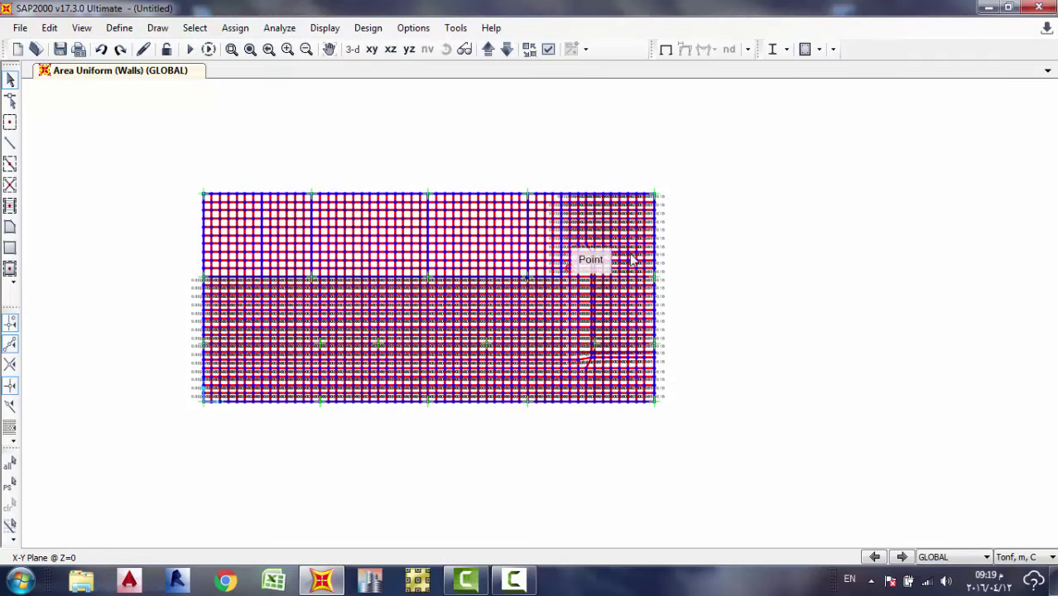
Inspect the loads assigned to a mesh point in the lower part of the slab, and close its information.
scroll(523, 265, "up", 1)
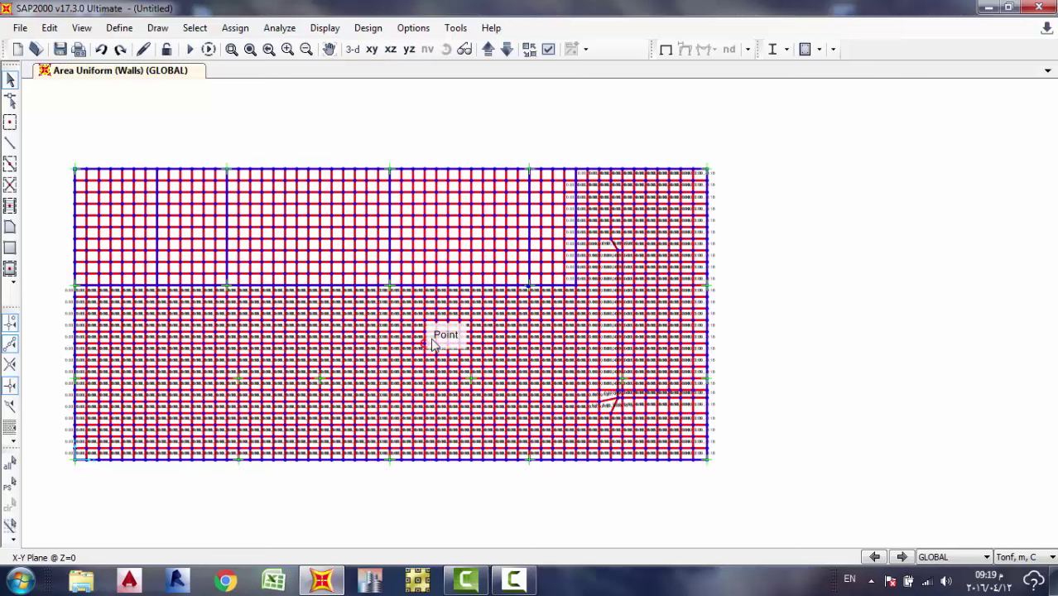
right_click(431, 344)
left_click(497, 135)
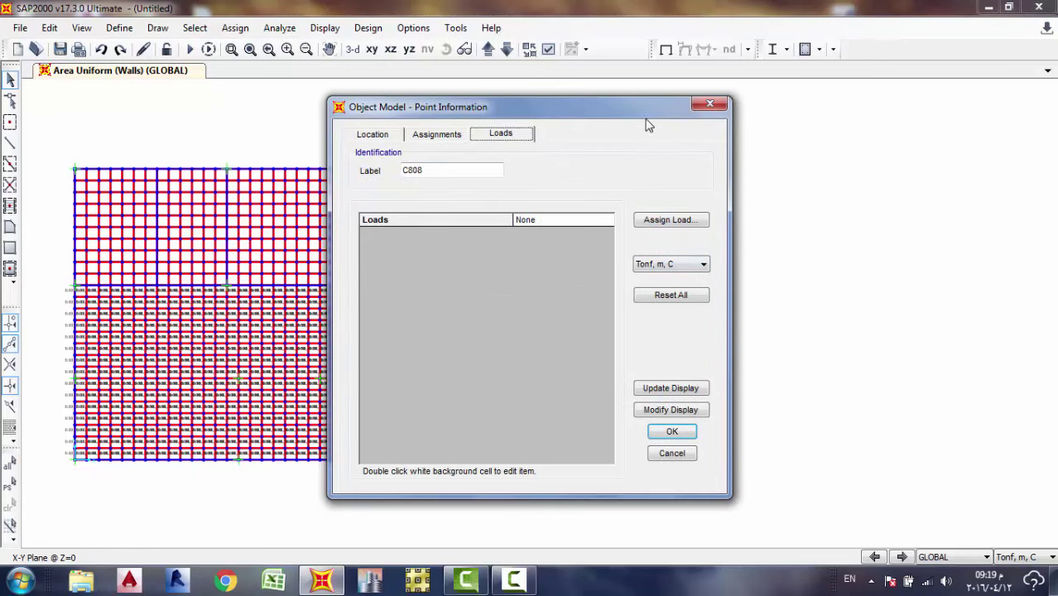
left_click(709, 104)
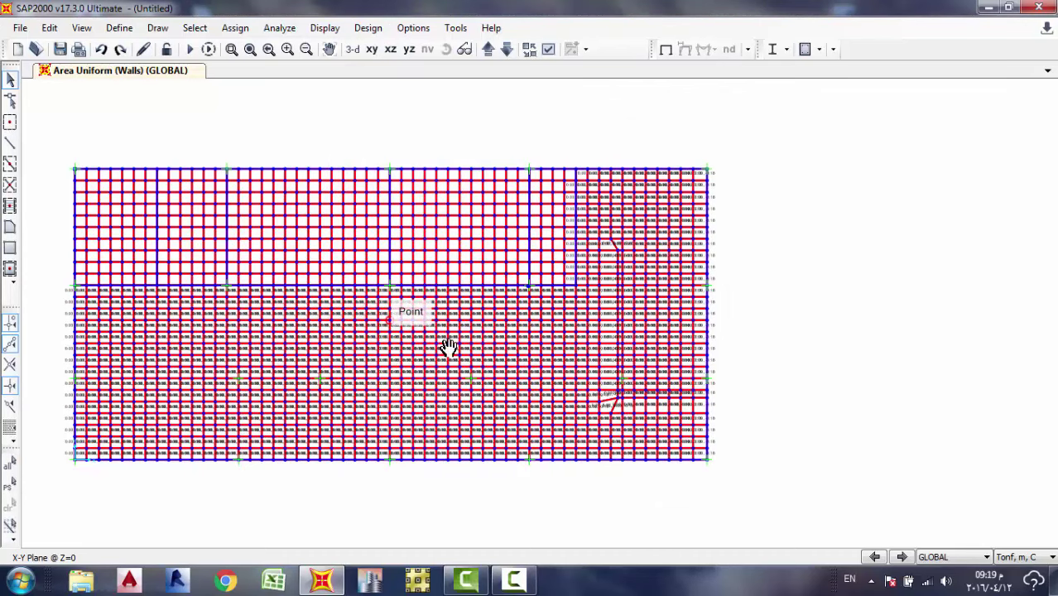
Inspect the loads assigned to a flat slab area element in the lower part of the slab, and close its information.
scroll(448, 346, "up", 2)
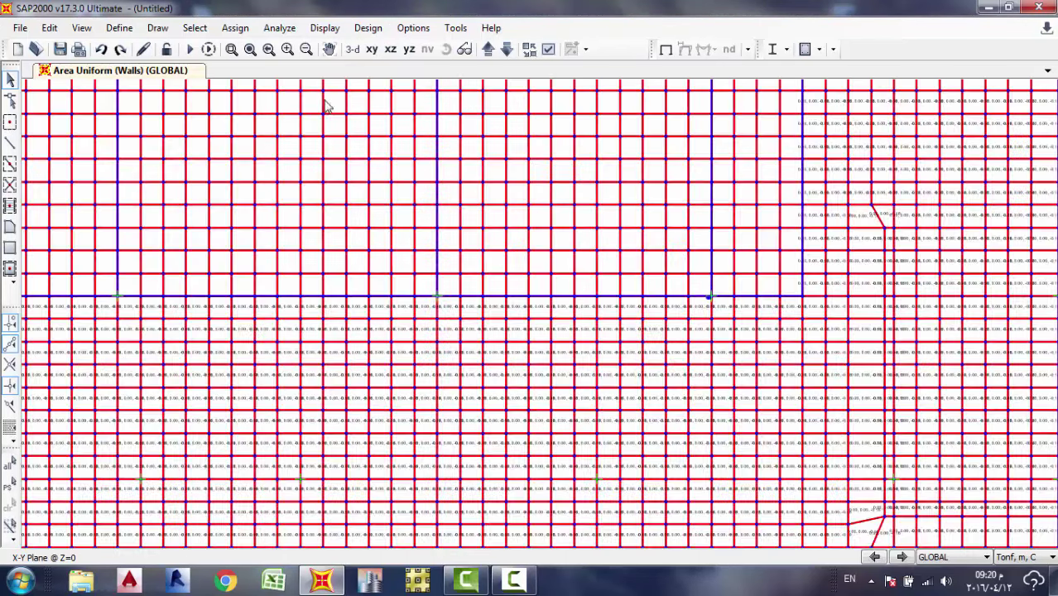
left_click(232, 49)
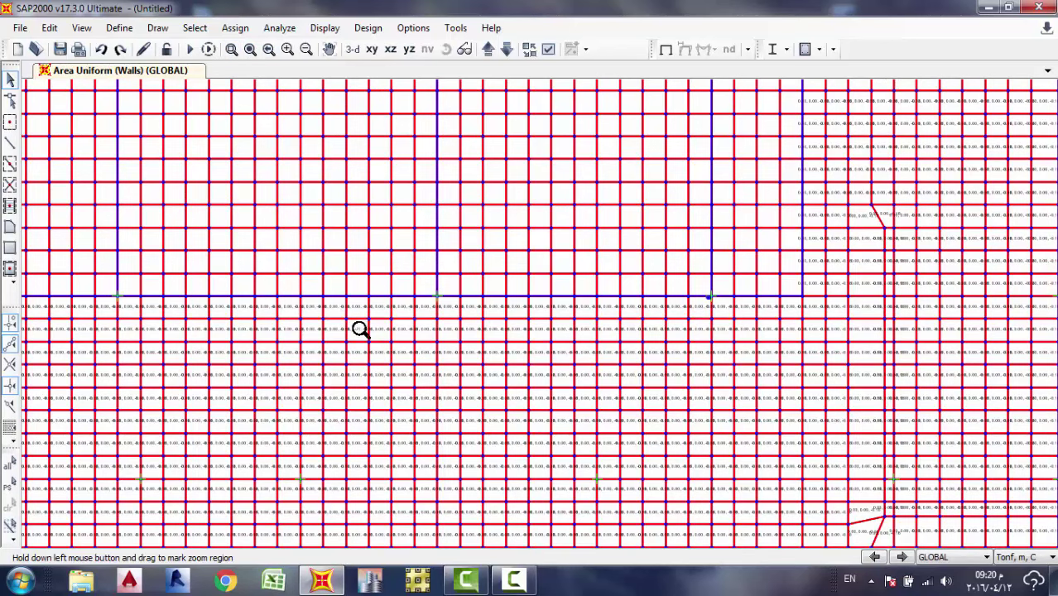
left_click_drag(335, 313, 497, 439)
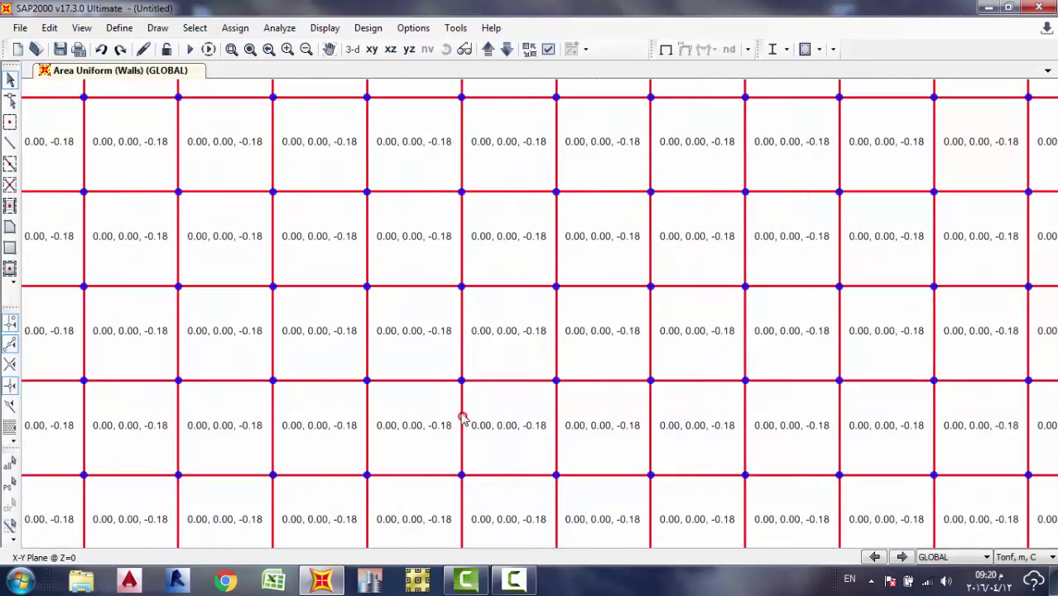
right_click(429, 339)
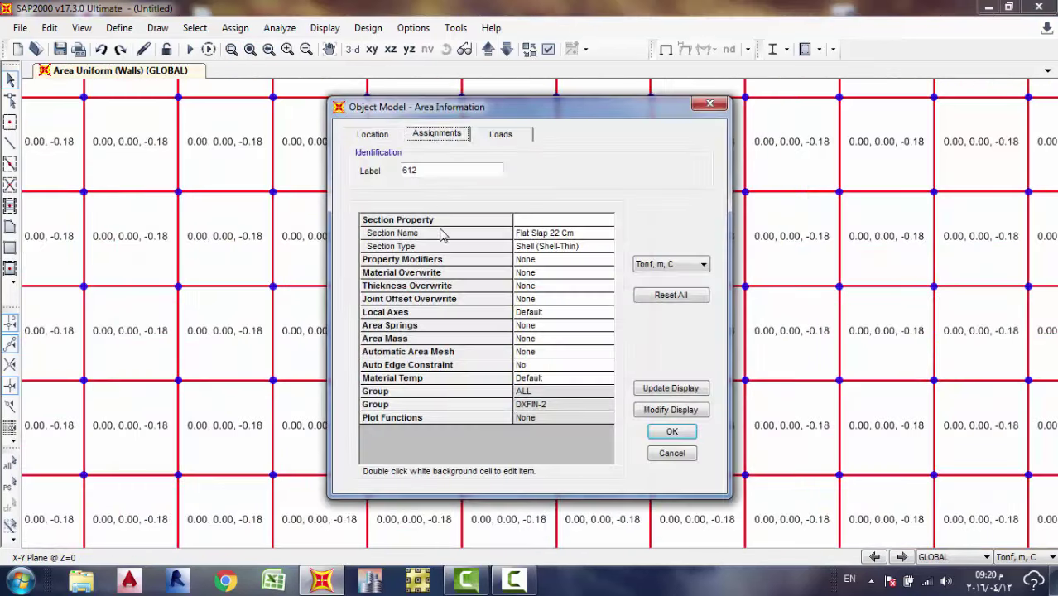
left_click(499, 138)
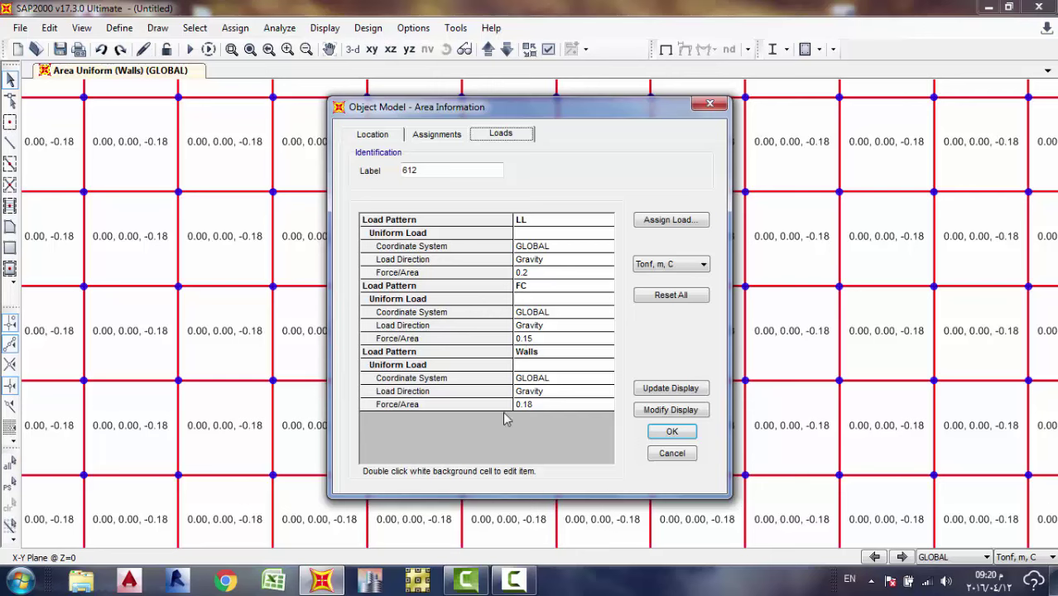
left_click(683, 433)
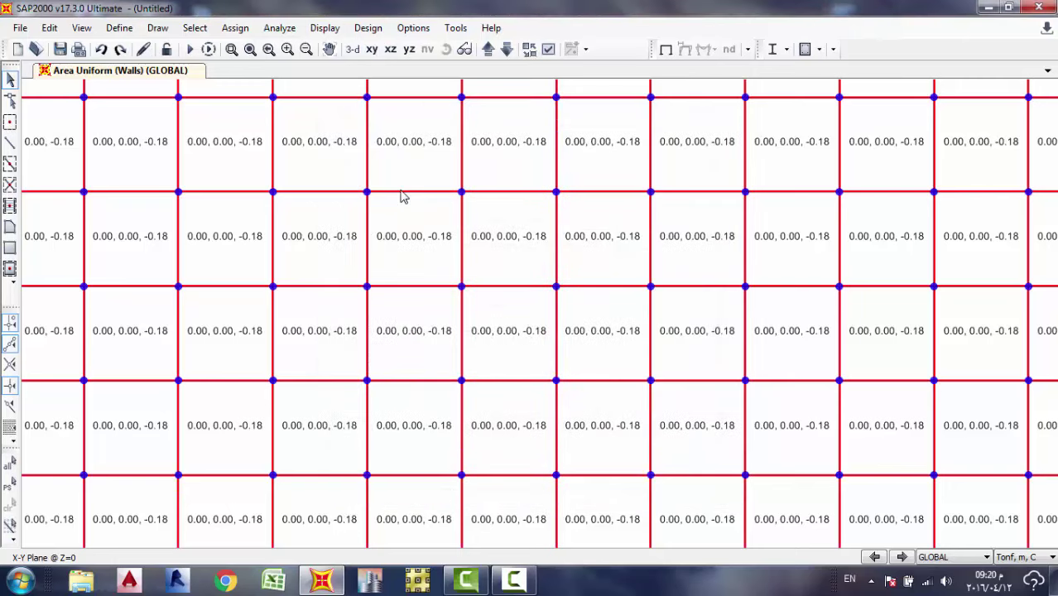
Inspect the loads assigned to a solid slab area element in the beam-framed panels along the upper edge, and close its information.
left_click(306, 49)
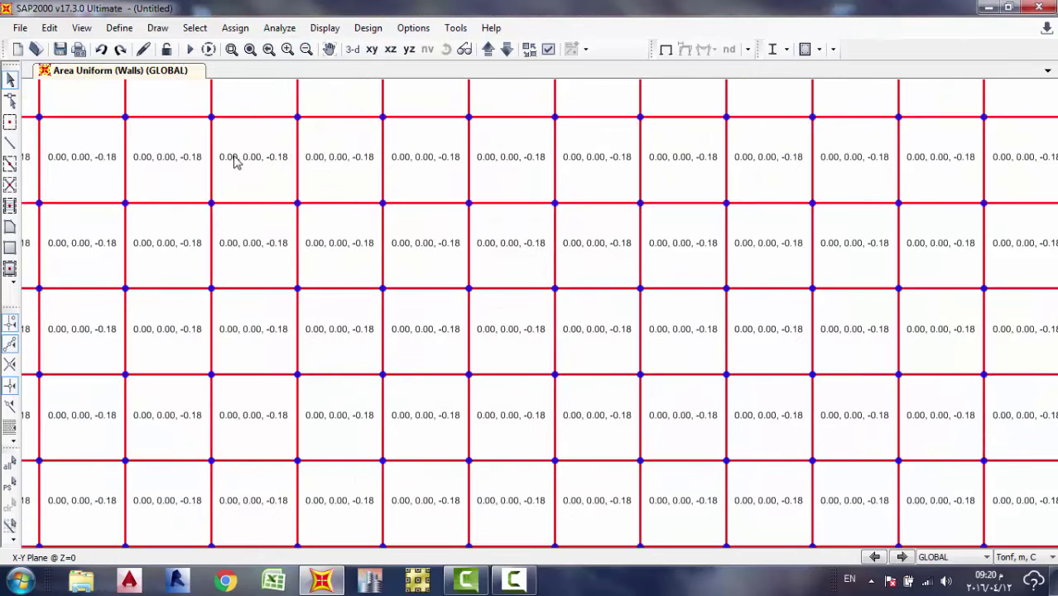
left_click(306, 49)
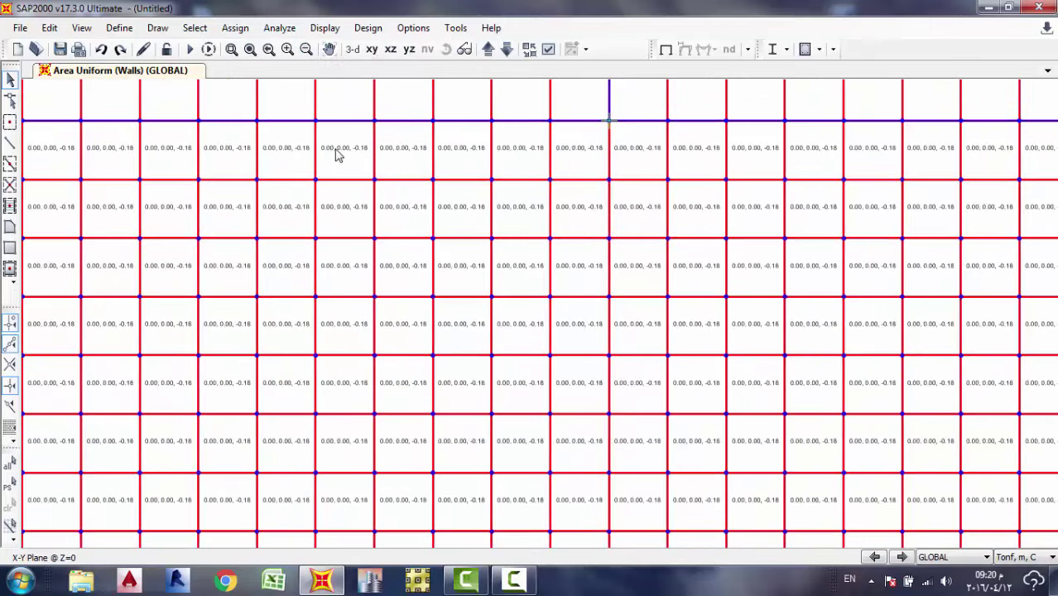
scroll(361, 157, "down", 5)
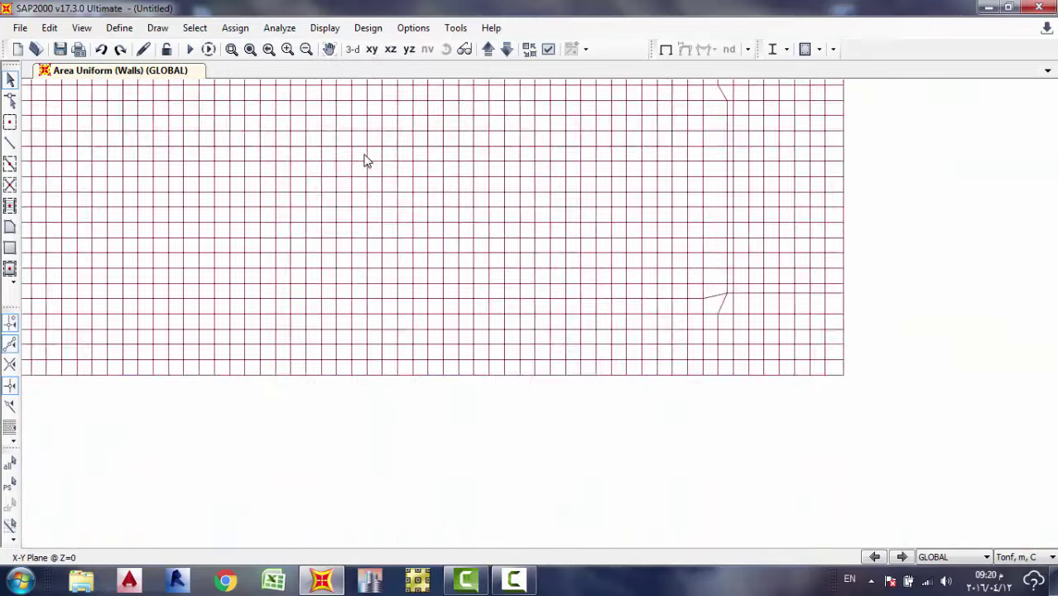
middle_click_drag(420, 135, 427, 177)
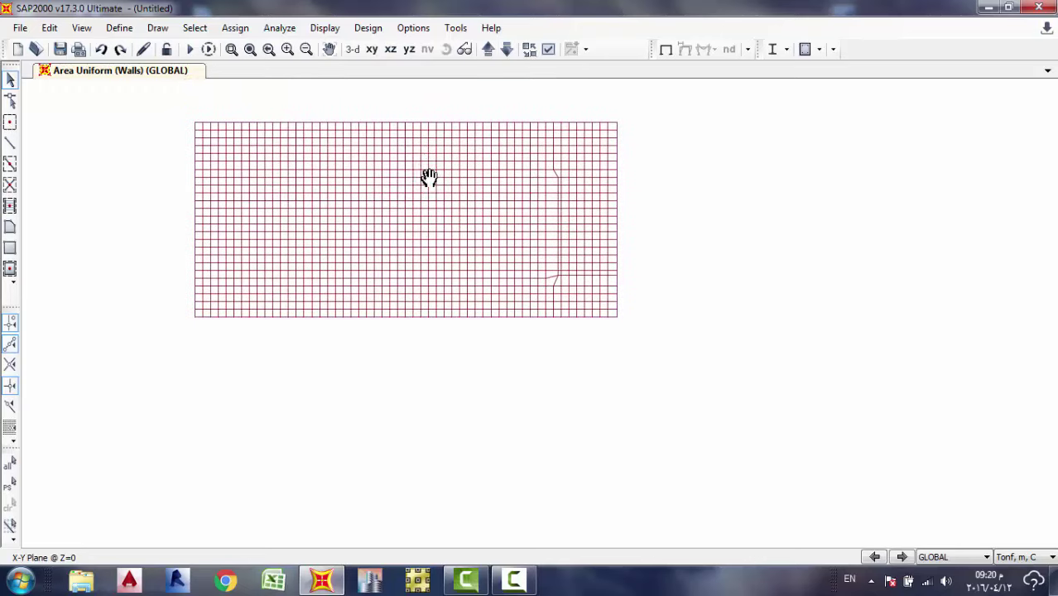
scroll(421, 166, "up", 4)
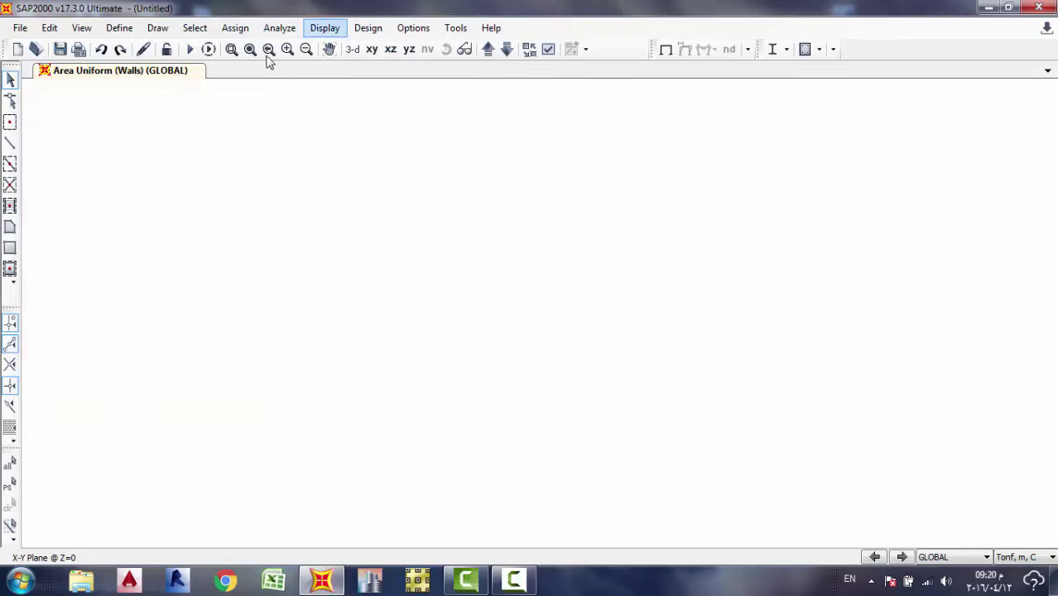
left_click(248, 49)
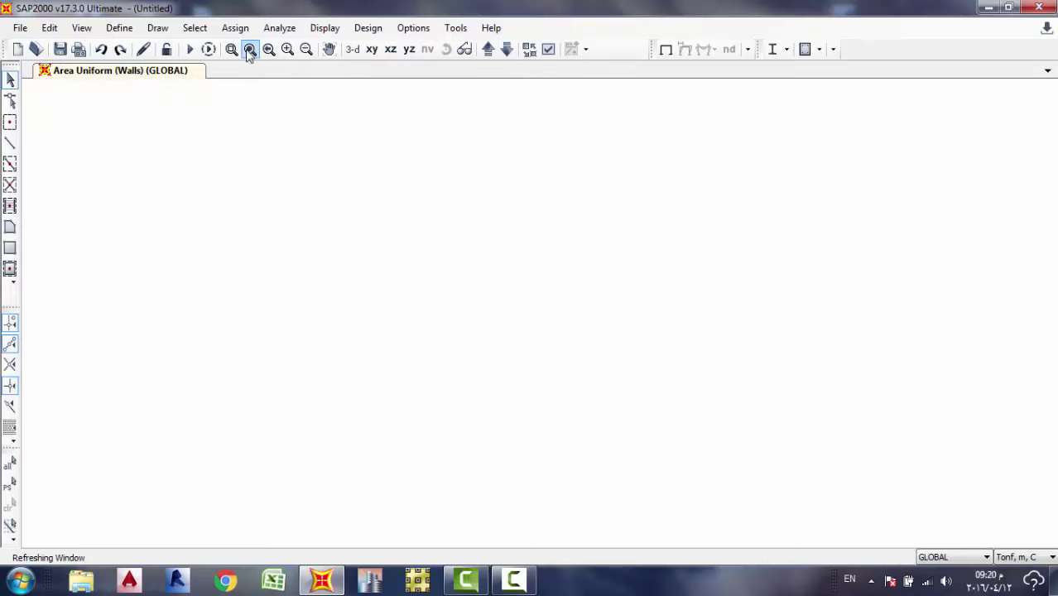
left_click(233, 49)
left_click_drag(388, 110, 483, 168)
right_click(431, 159)
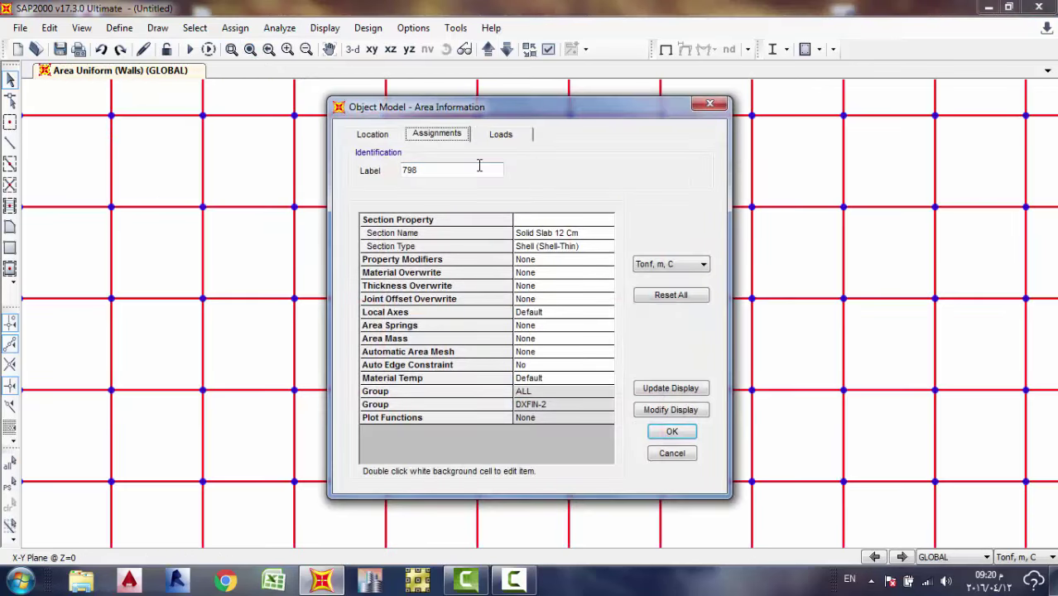
left_click(500, 134)
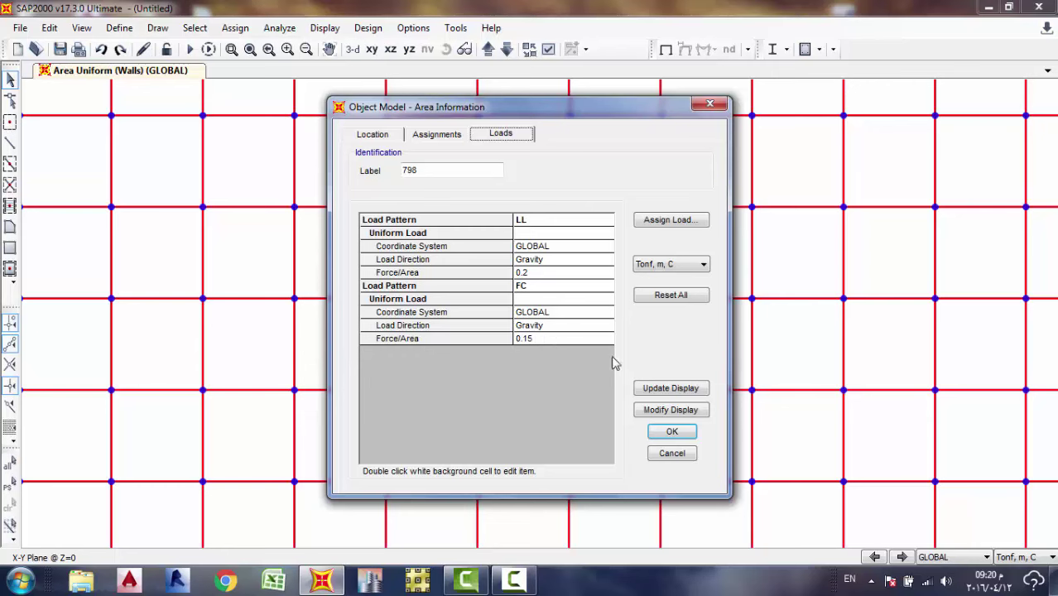
left_click(672, 433)
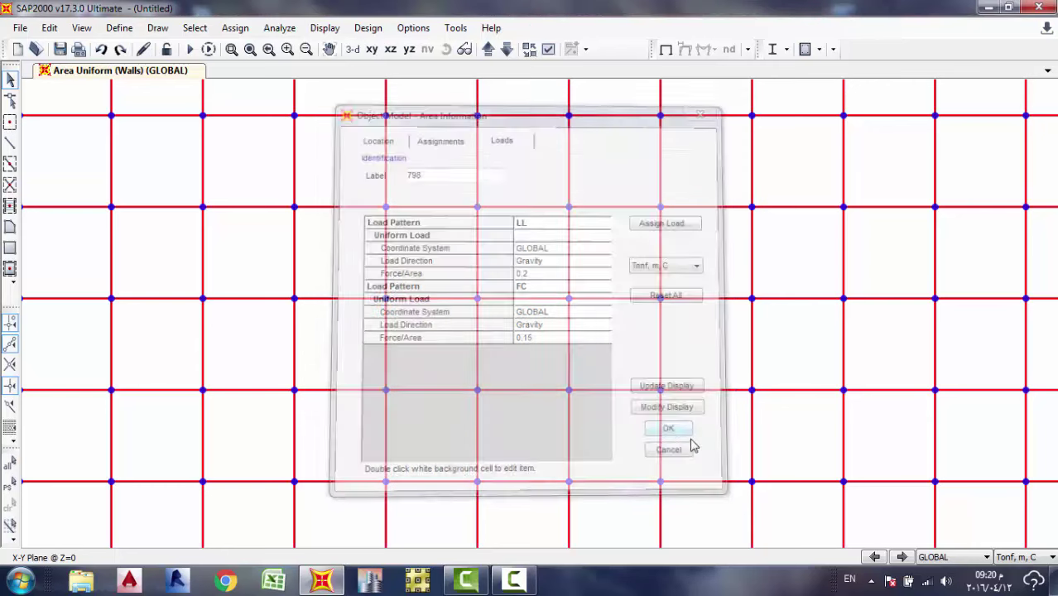
Review the extent of the Walls area load over the whole slab plan.
left_click(306, 49)
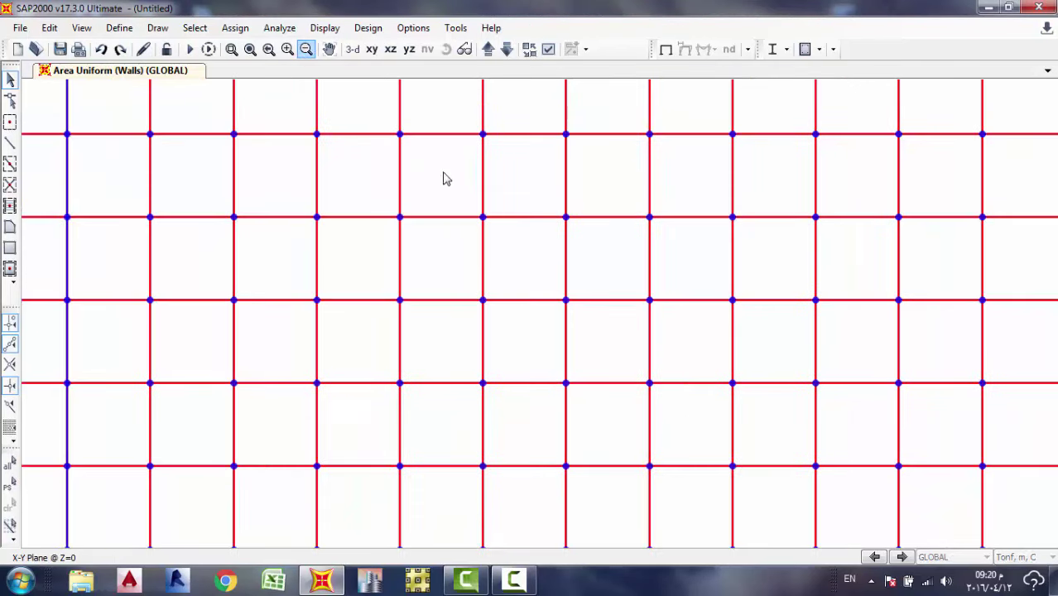
left_click(305, 49)
left_click(306, 49)
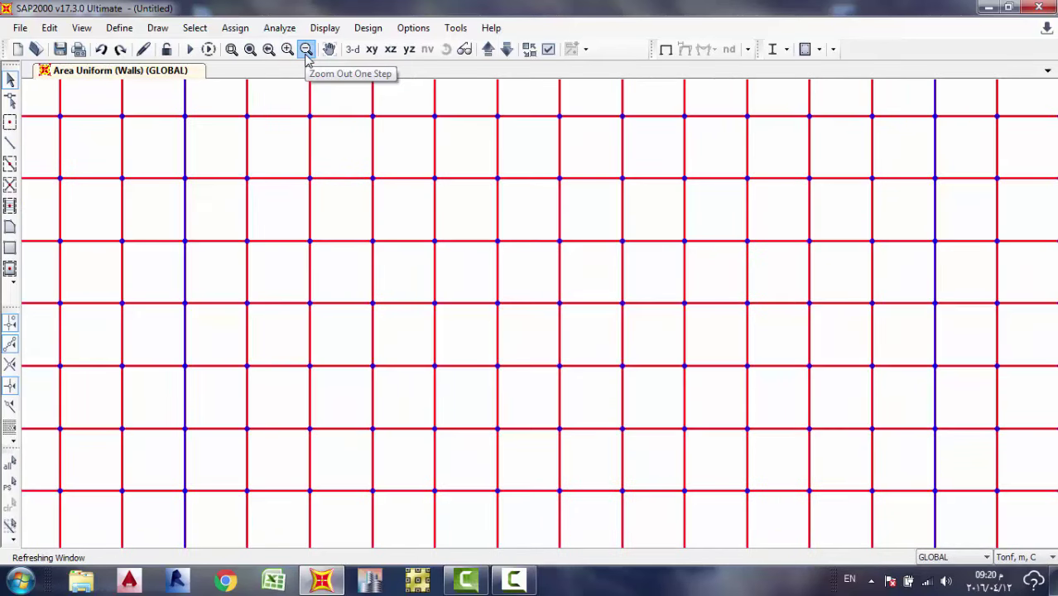
left_click(306, 49)
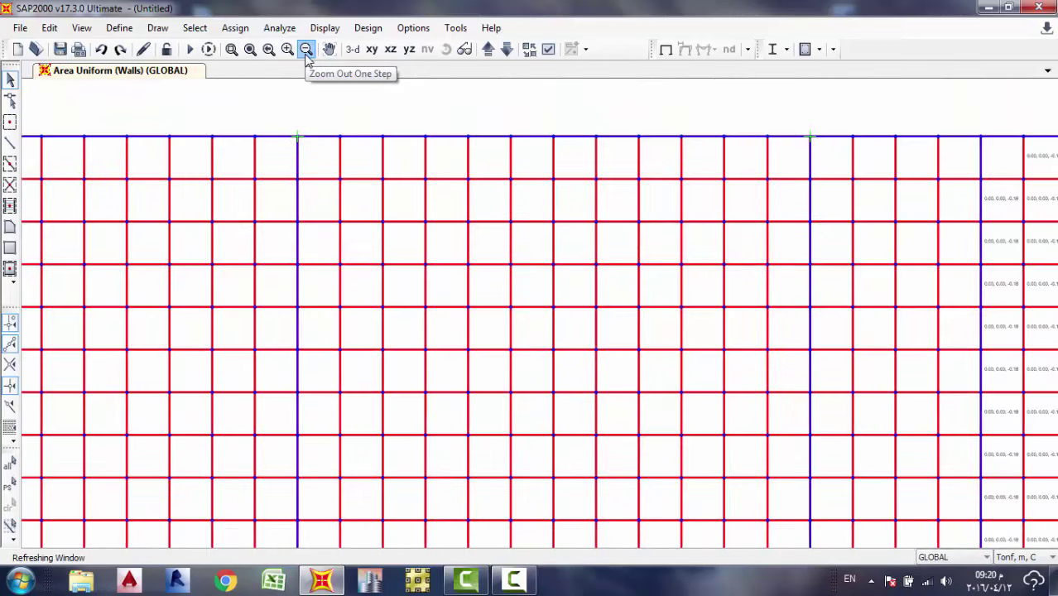
left_click(305, 49)
left_click(305, 49)
left_click(306, 48)
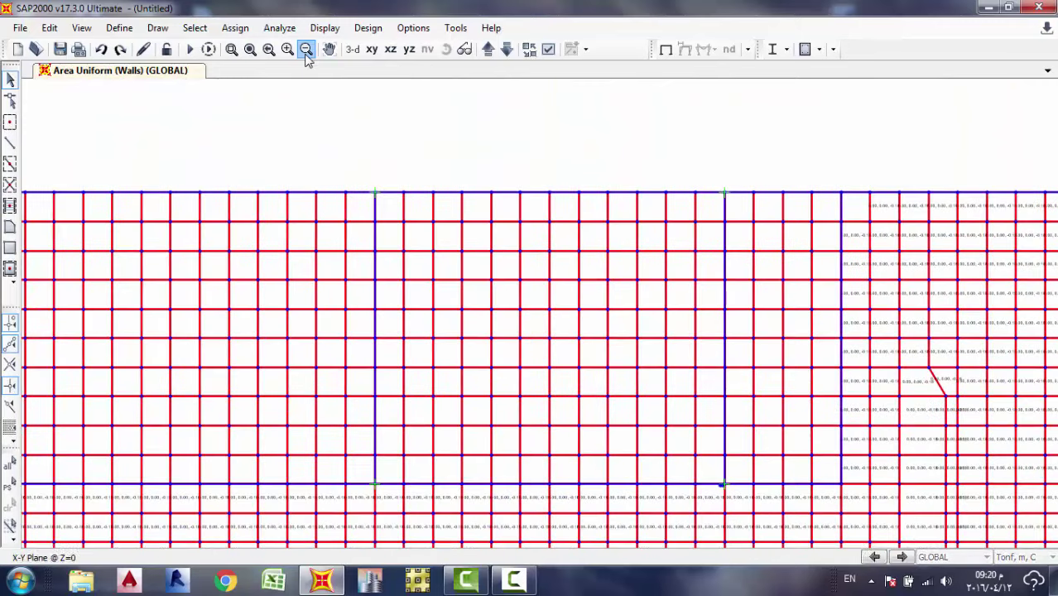
left_click(305, 49)
left_click(305, 49)
left_click(306, 49)
left_click(305, 48)
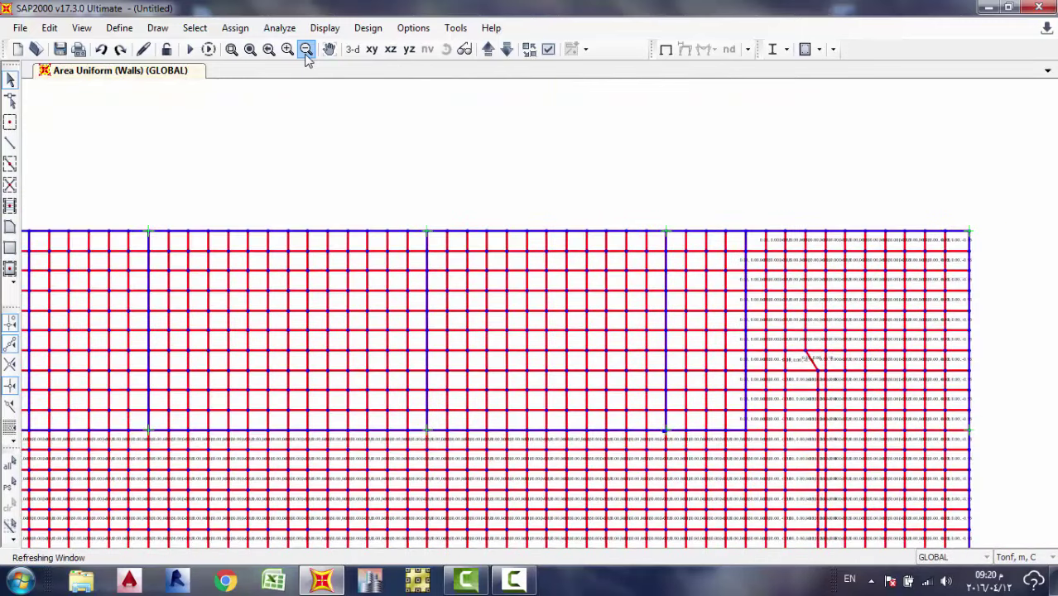
left_click(305, 49)
left_click(306, 48)
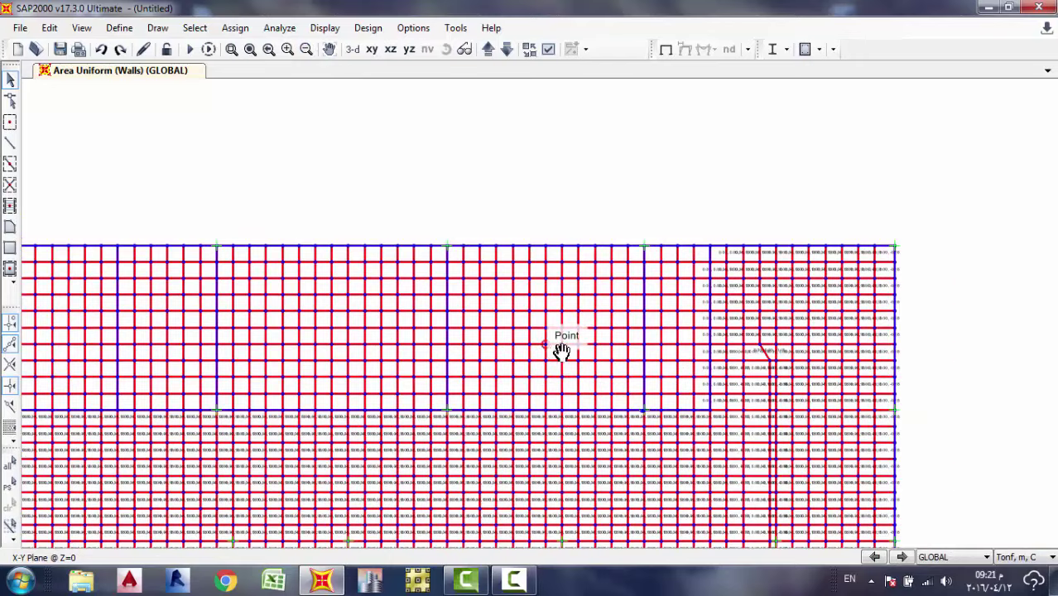
middle_click_drag(562, 349, 670, 226)
scroll(592, 231, "down", 3)
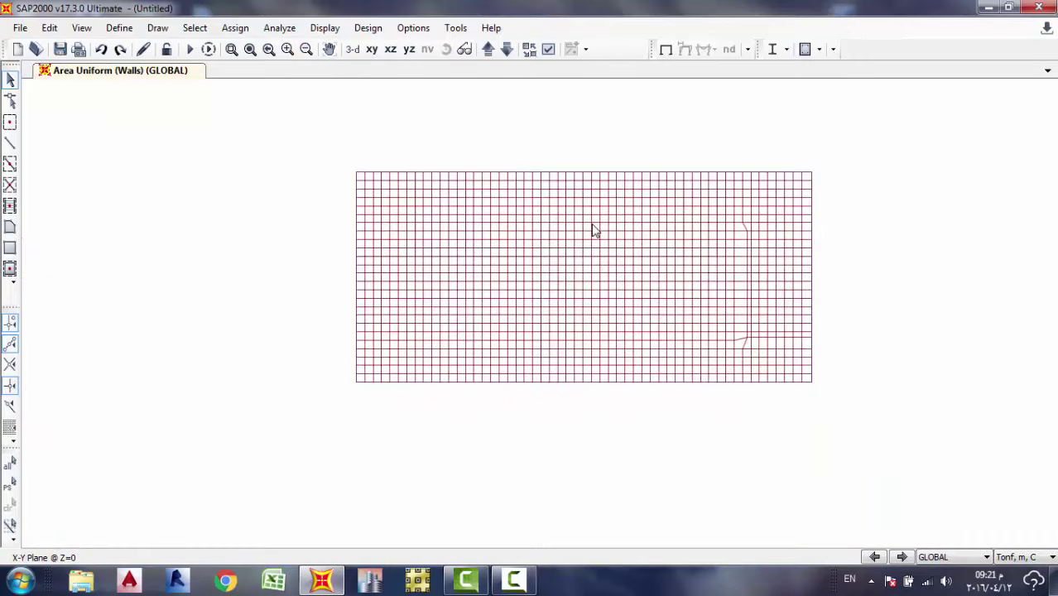
middle_click_drag(623, 190, 575, 198)
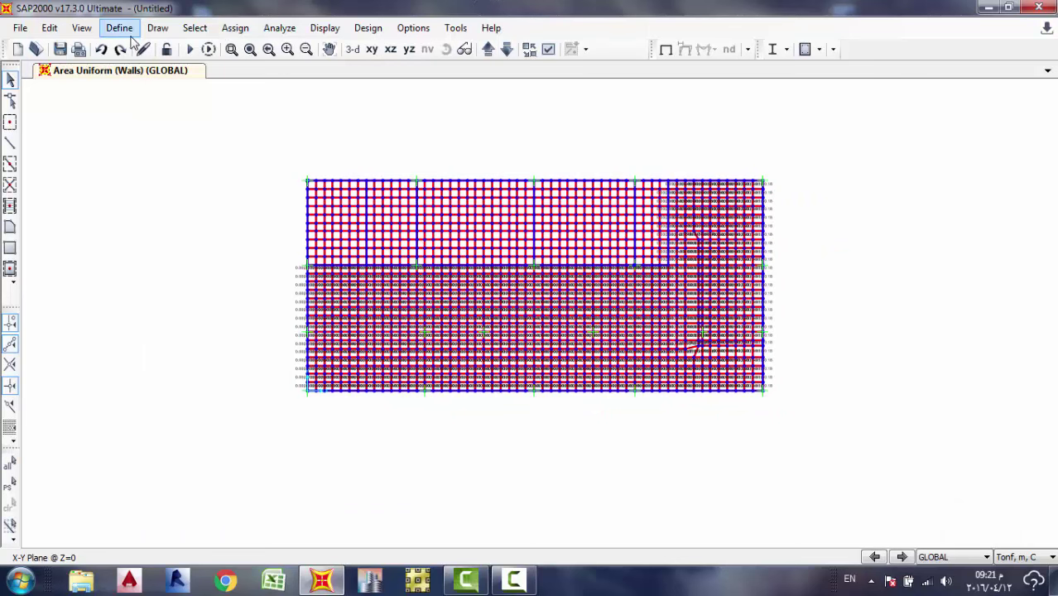
Exclude the MODAL case from the load cases to run.
left_click(208, 52)
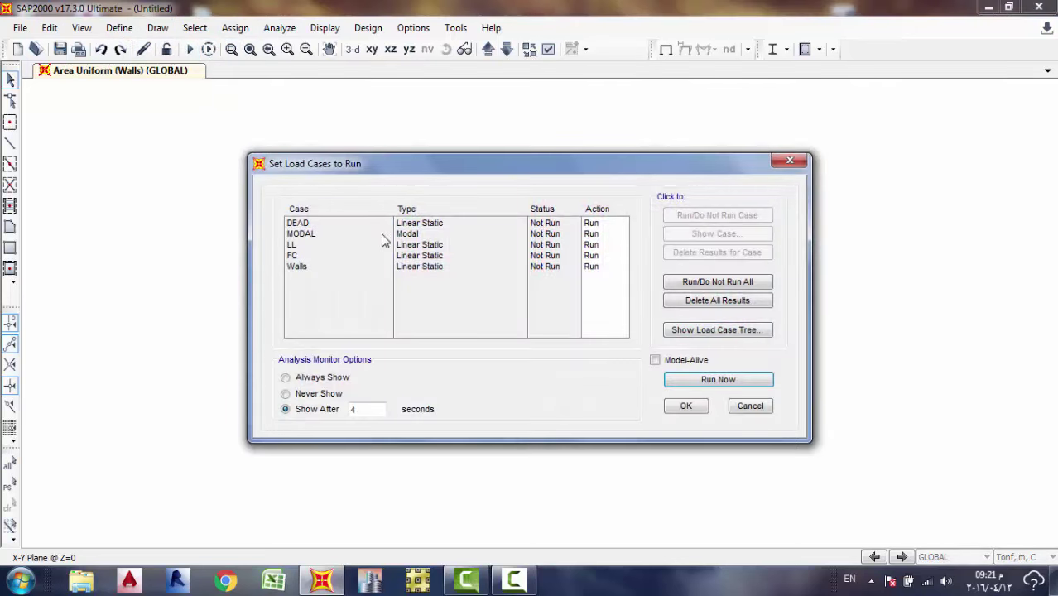
left_click(405, 237)
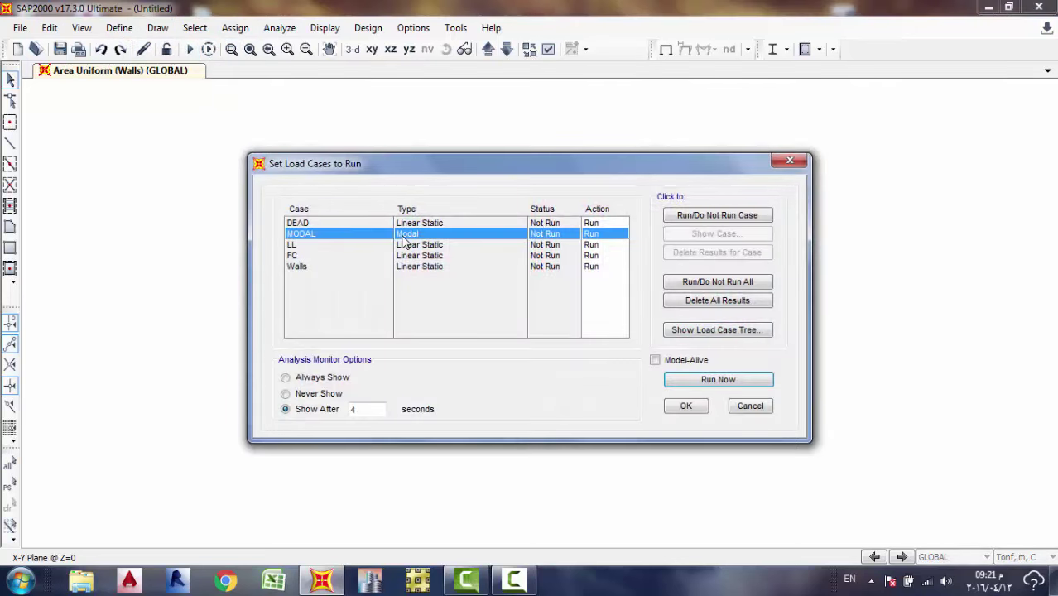
left_click(740, 216)
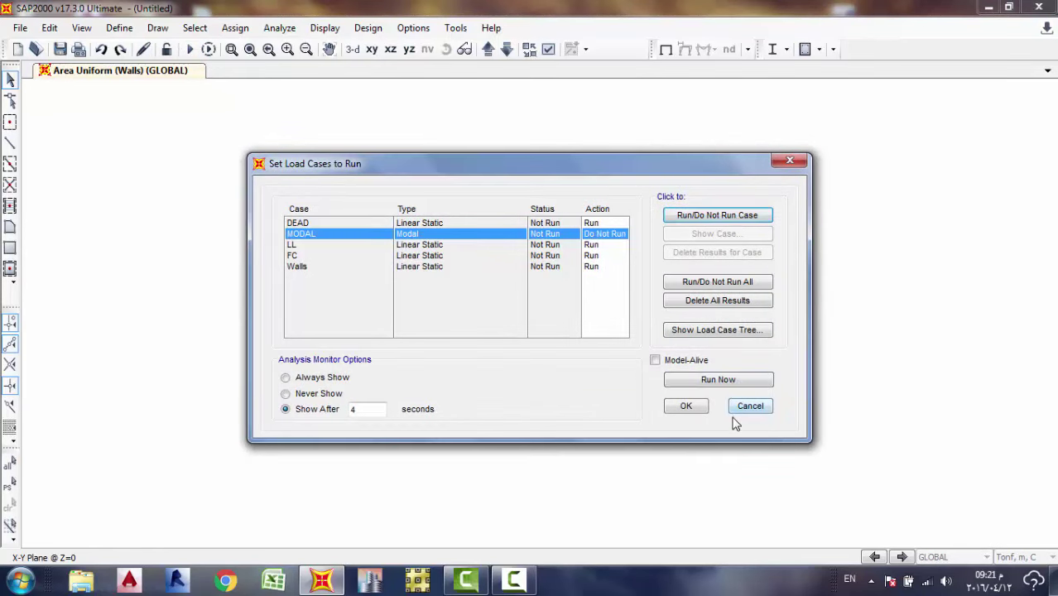
Run the analysis, saving the model over Safe model.sdb inside New folder.
left_click(732, 383)
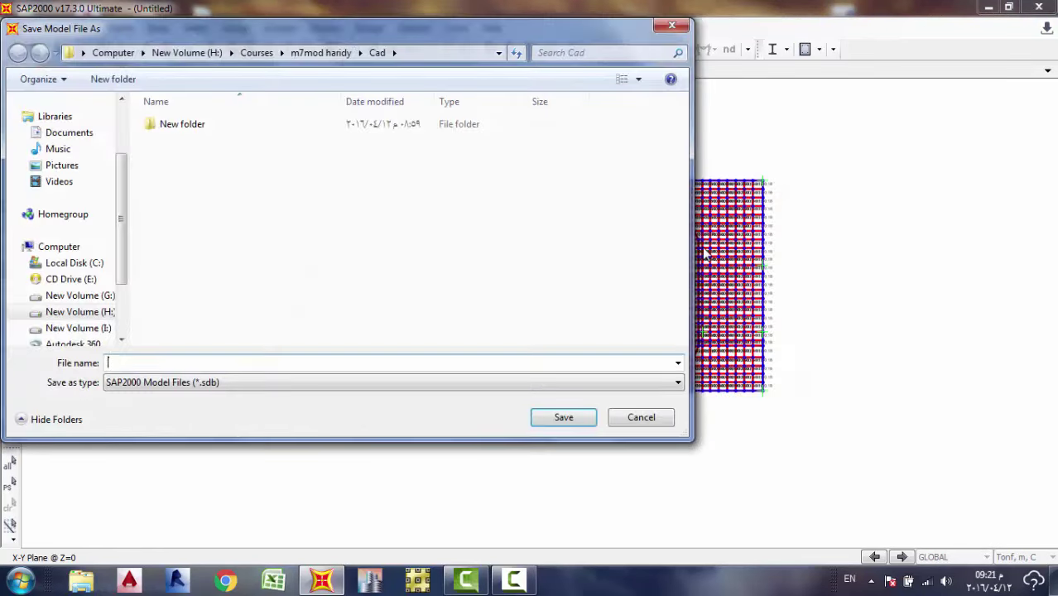
double_click(227, 126)
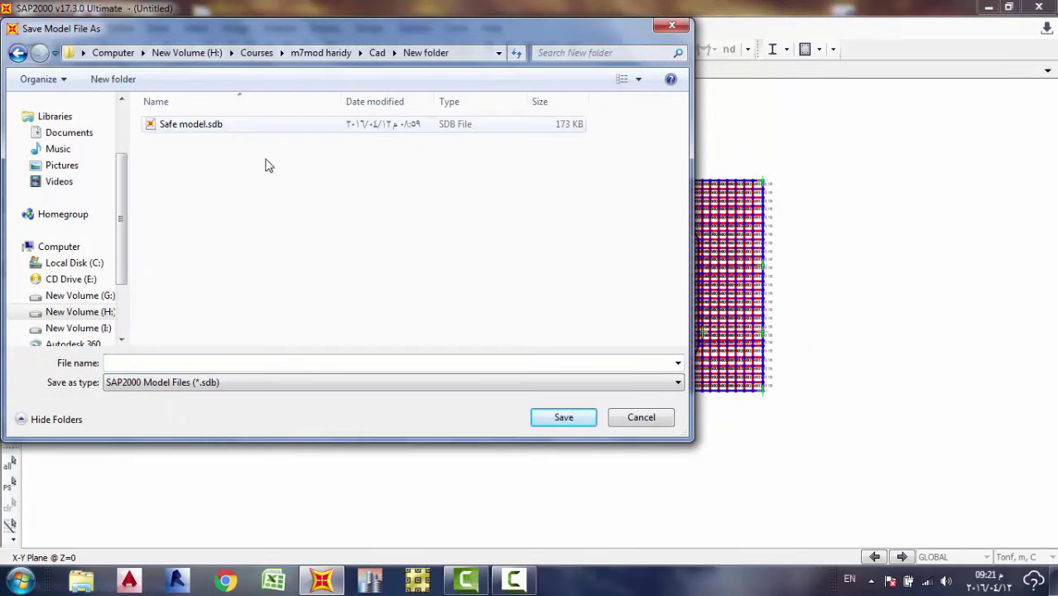
left_click(218, 125)
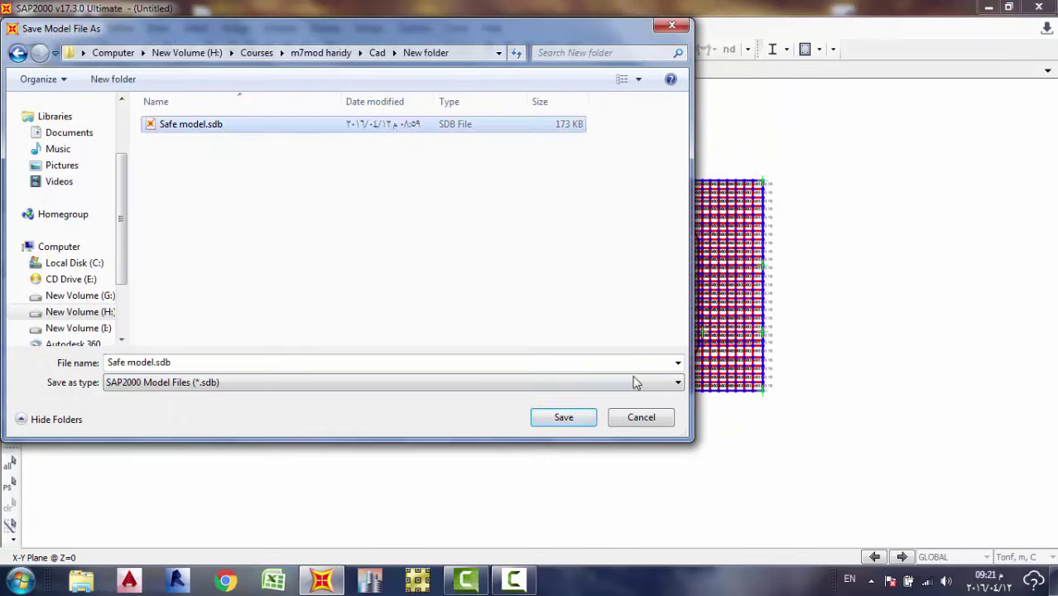
left_click(568, 421)
left_click(575, 296)
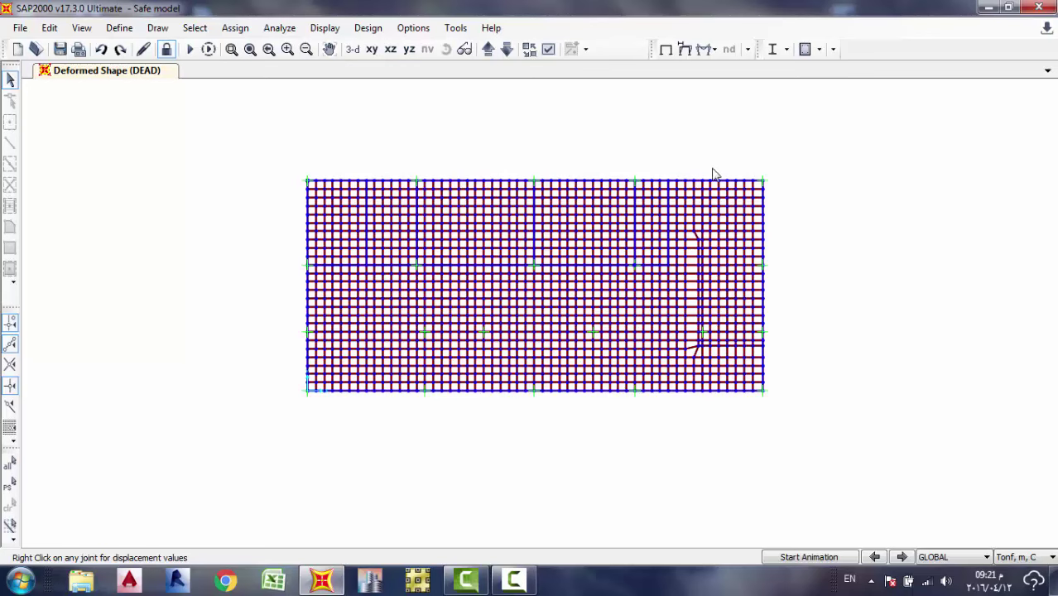
Display the slab's deformed shape in 3-D for combination W and check the displacements of a joint on the slab.
left_click(352, 49)
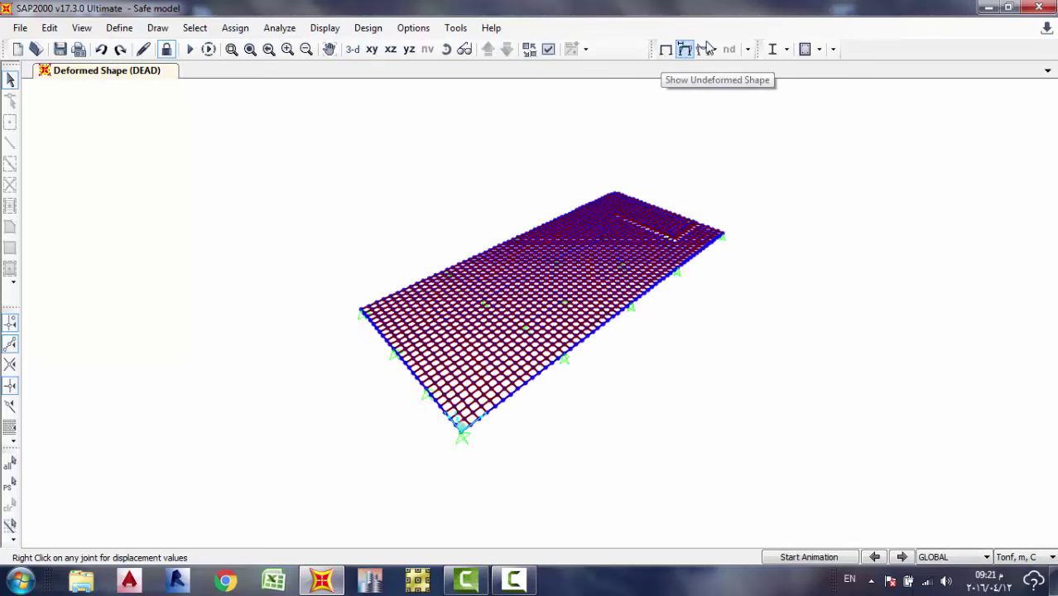
left_click(685, 50)
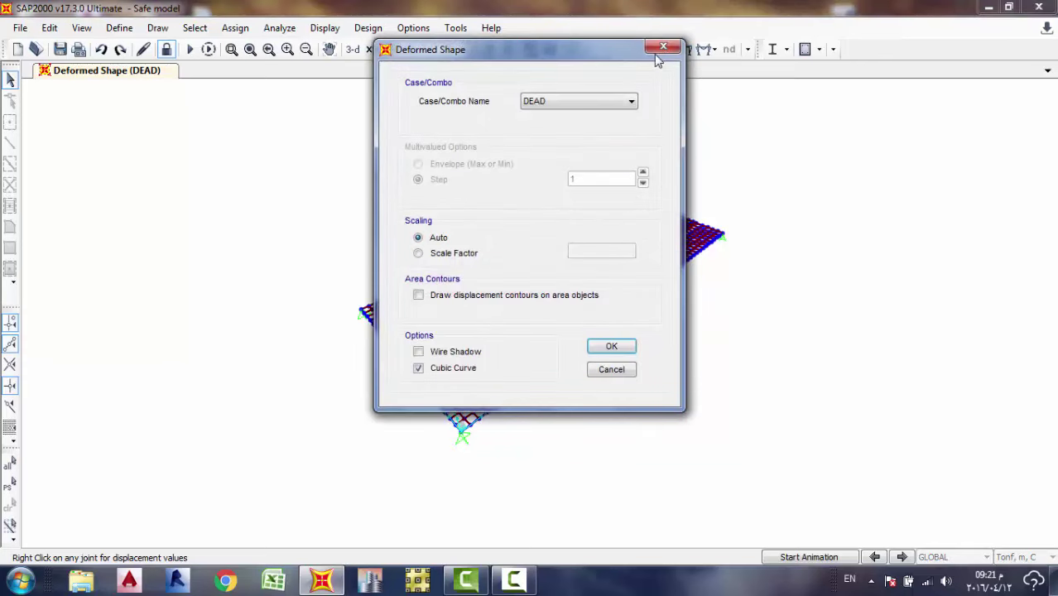
left_click(605, 101)
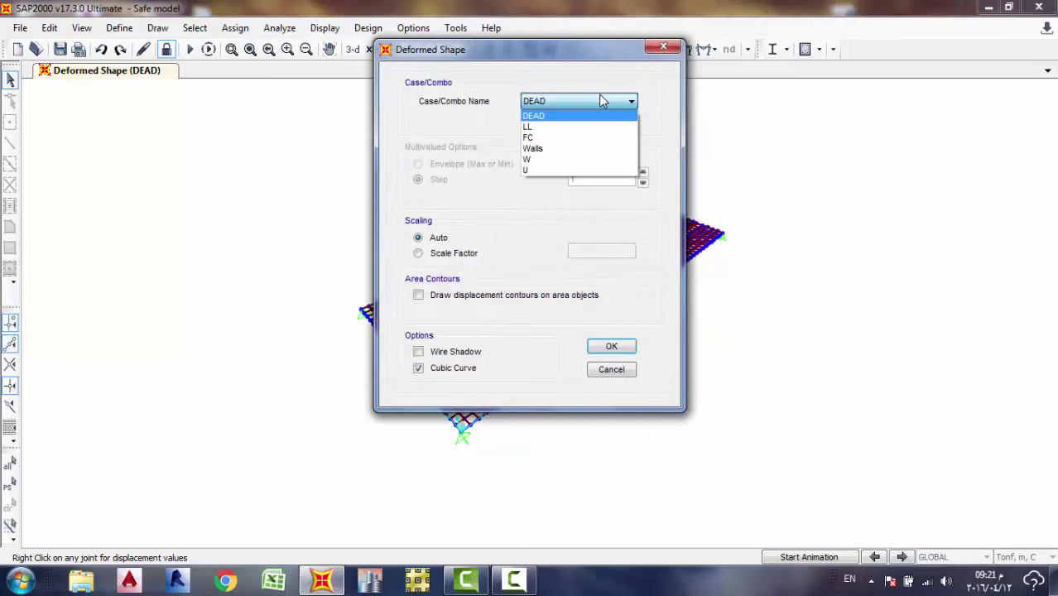
left_click(571, 158)
left_click(597, 348)
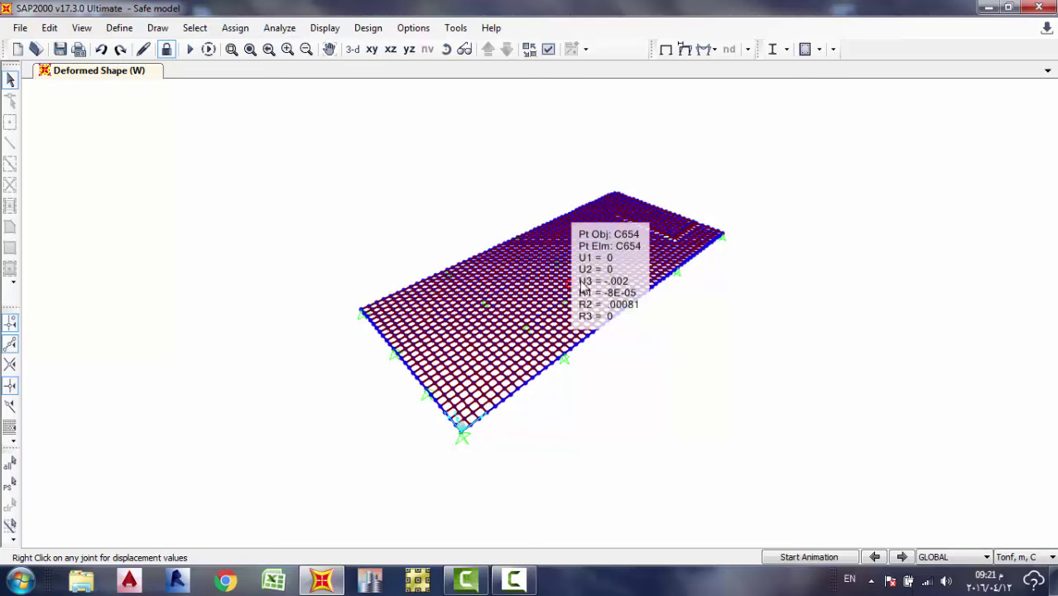
mouse_move(659, 223)
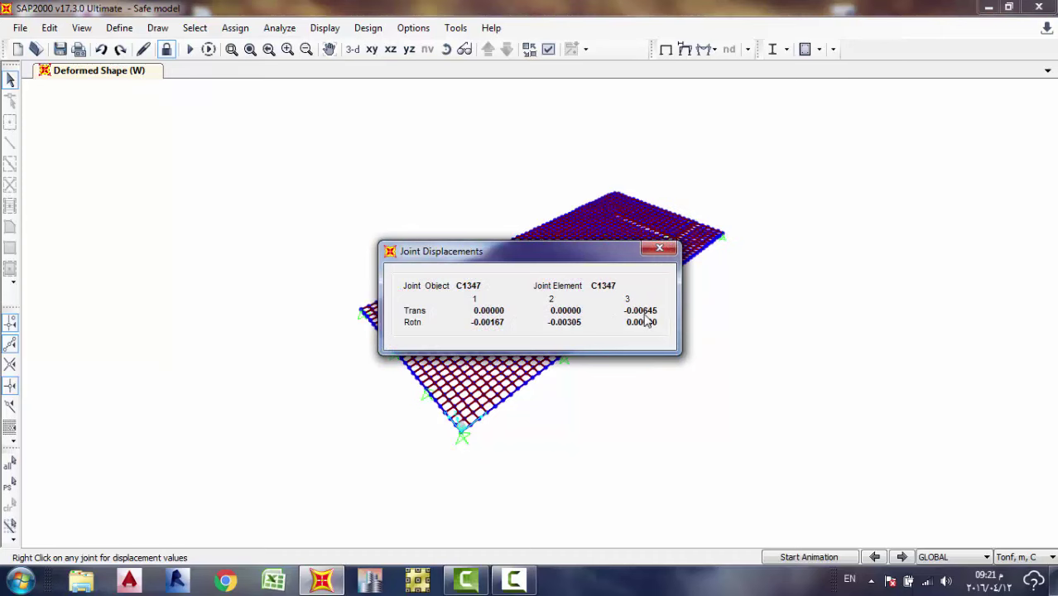
Display the slab's resultant M11 moment contours for combination U in the X-Y plan view.
left_click(659, 248)
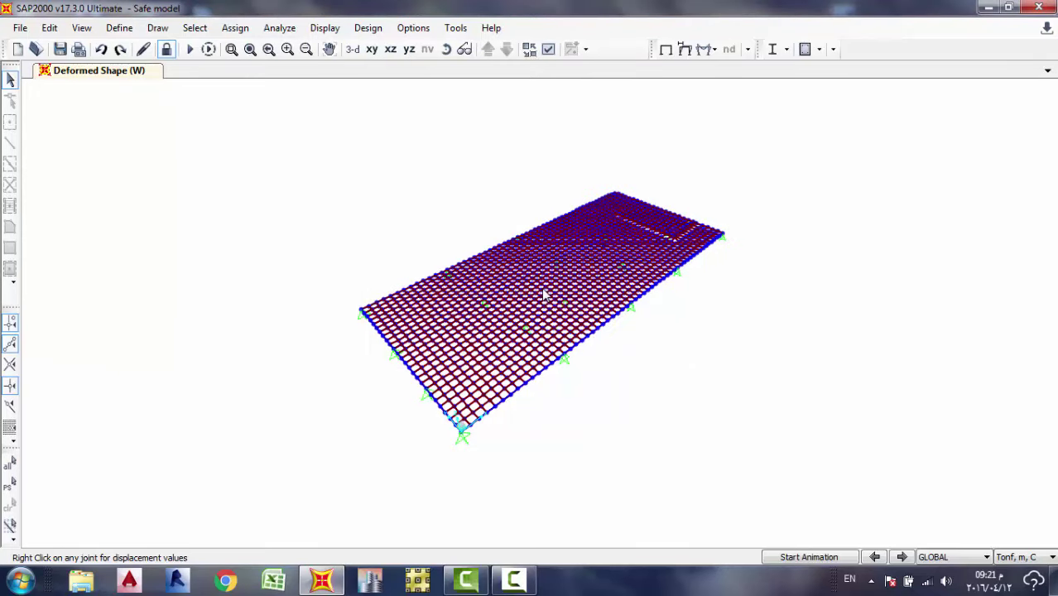
mouse_move(540, 296)
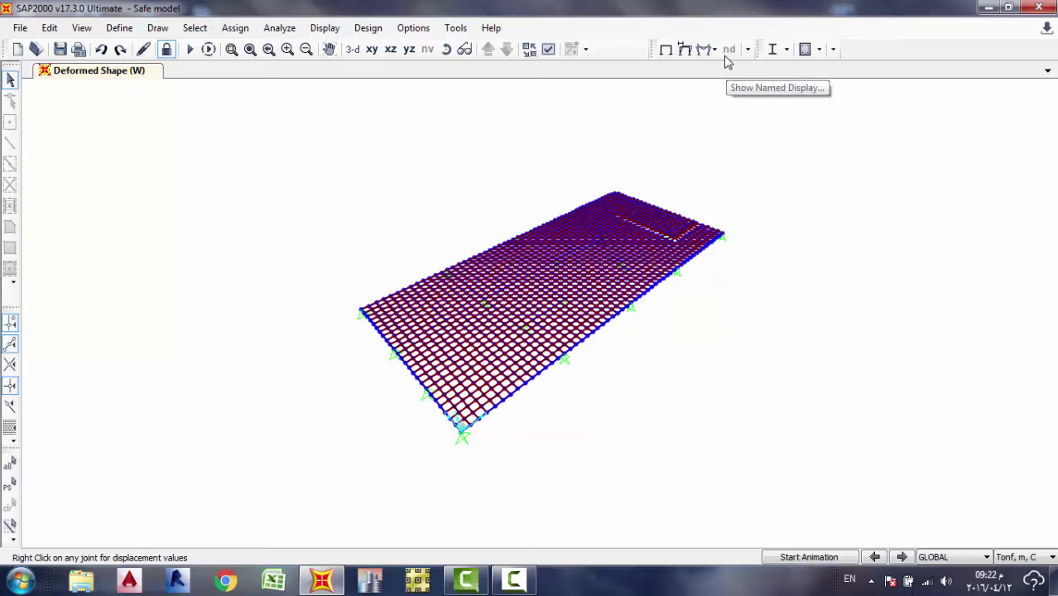
left_click(372, 49)
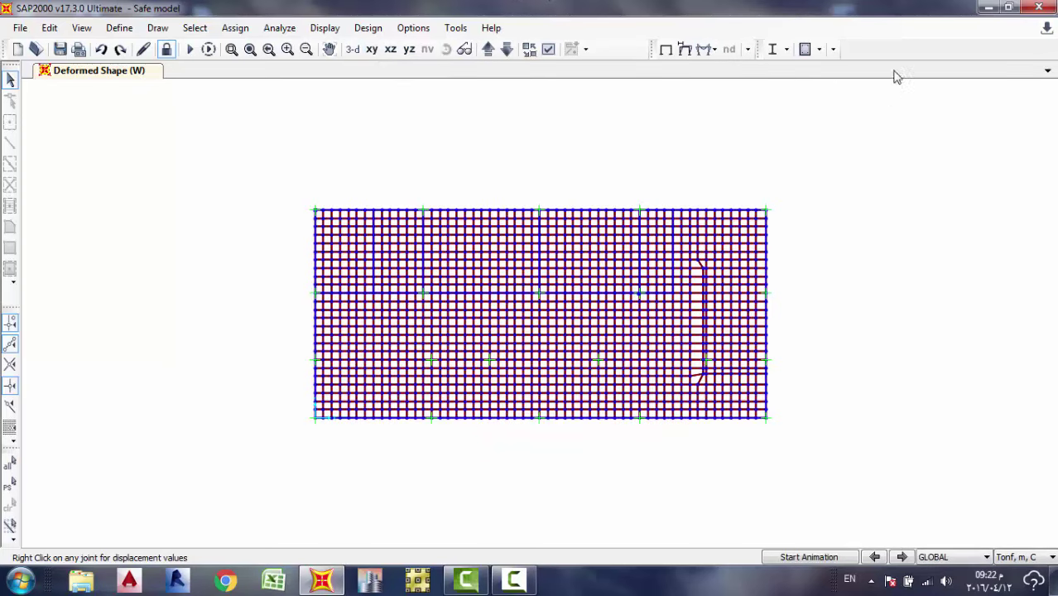
left_click(714, 51)
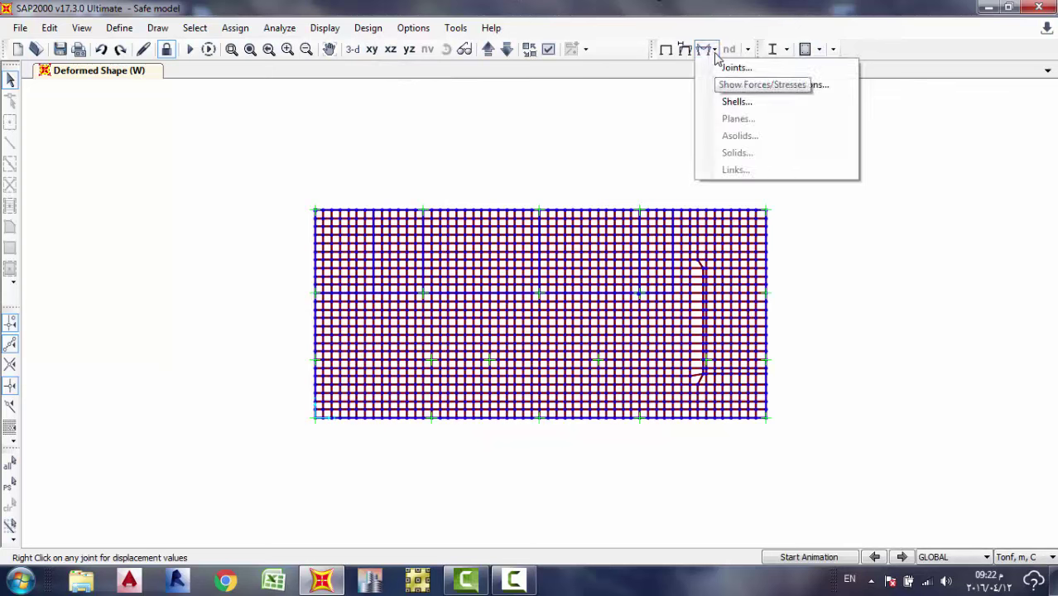
left_click(794, 107)
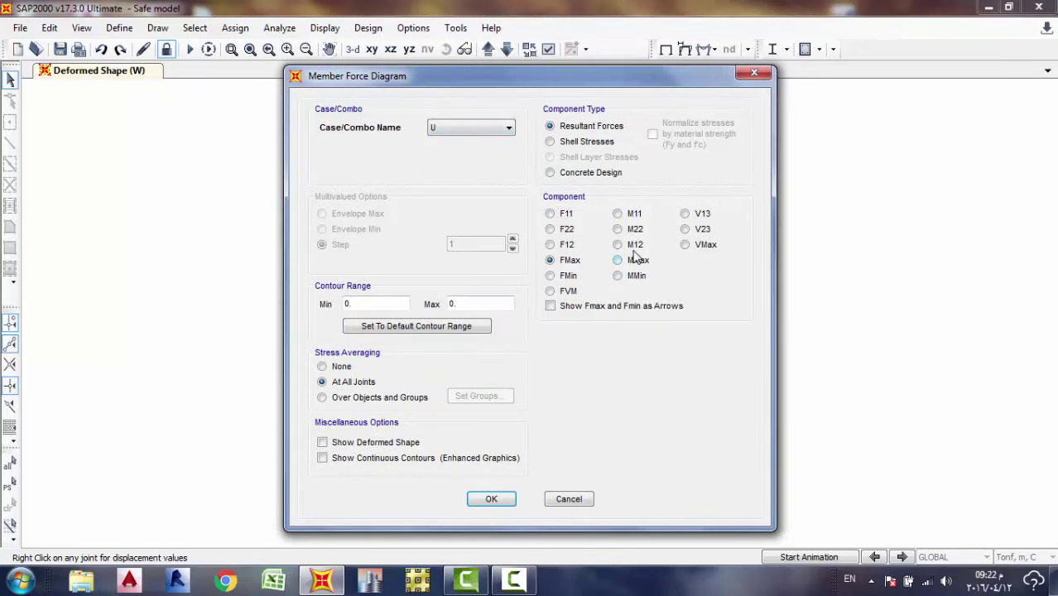
left_click(618, 214)
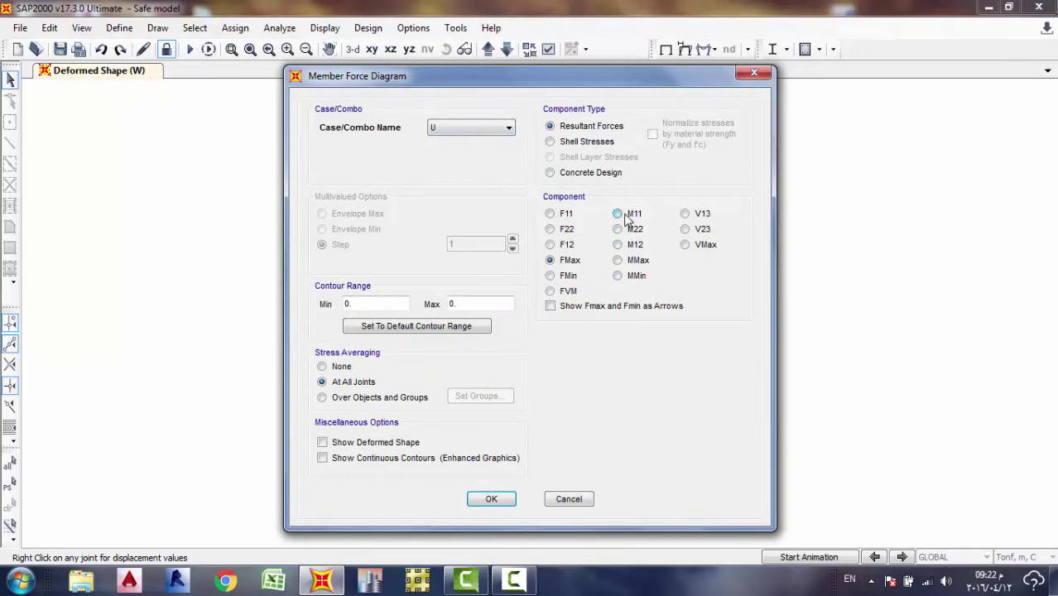
left_click(495, 498)
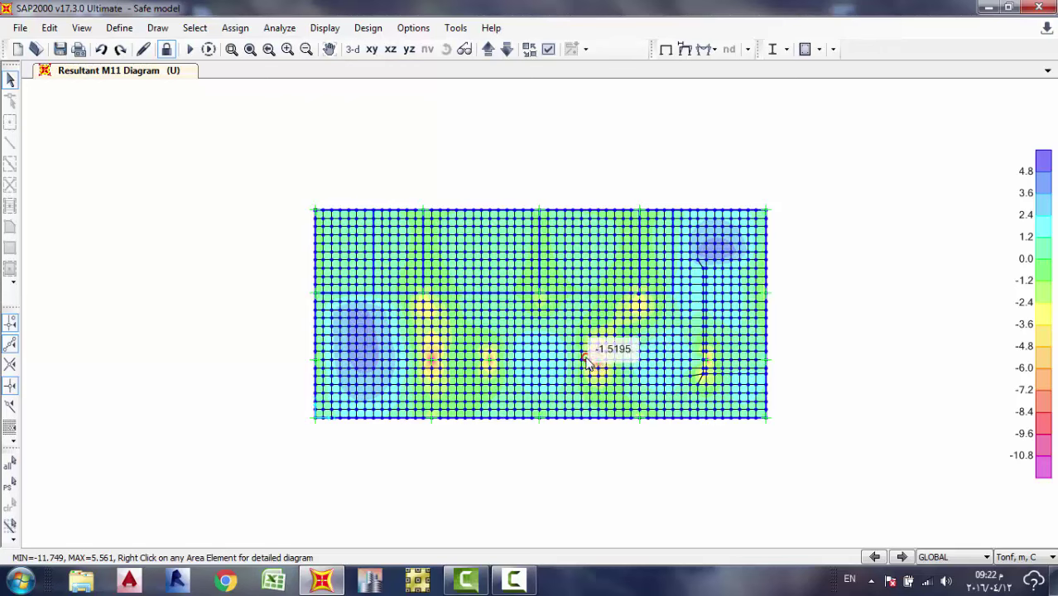
Examine the M11 moments across the slab plan, at the supports, in the mid-spans and in the high-moment corner area.
mouse_move(555, 357)
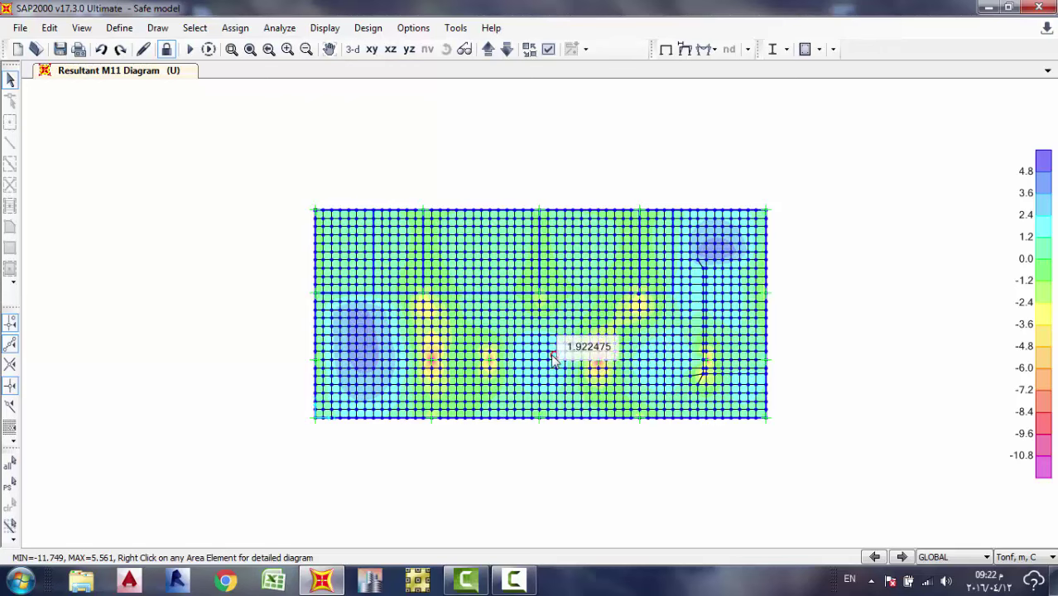
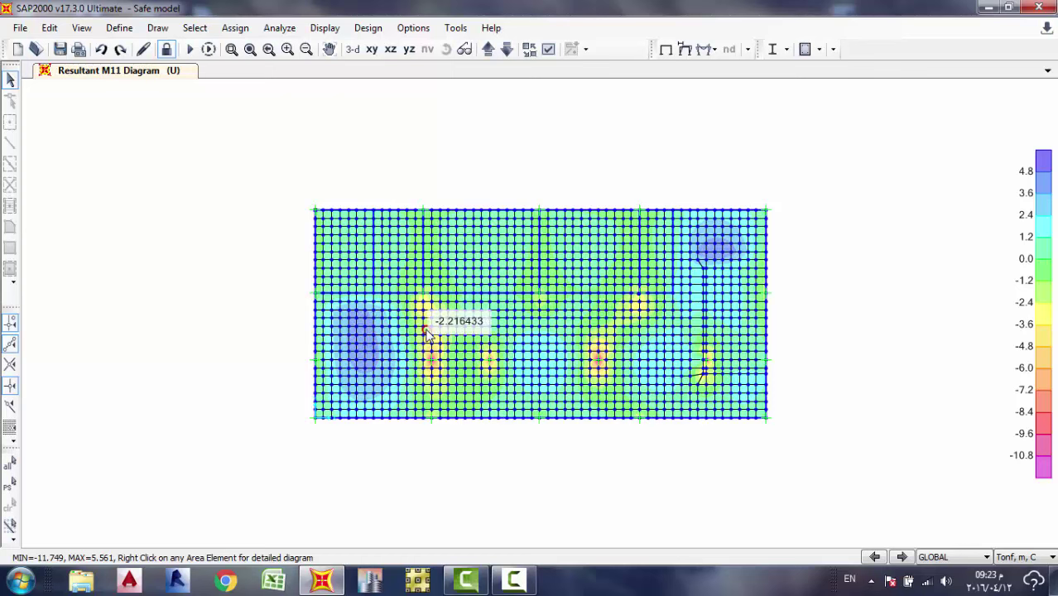
key("F4")
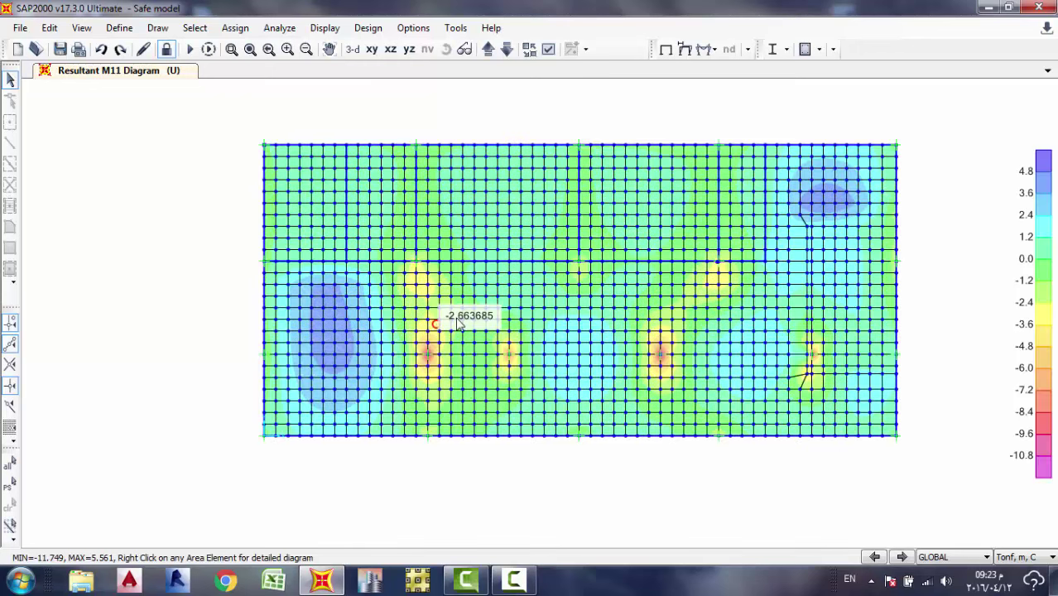
scroll(462, 321, "up", 1)
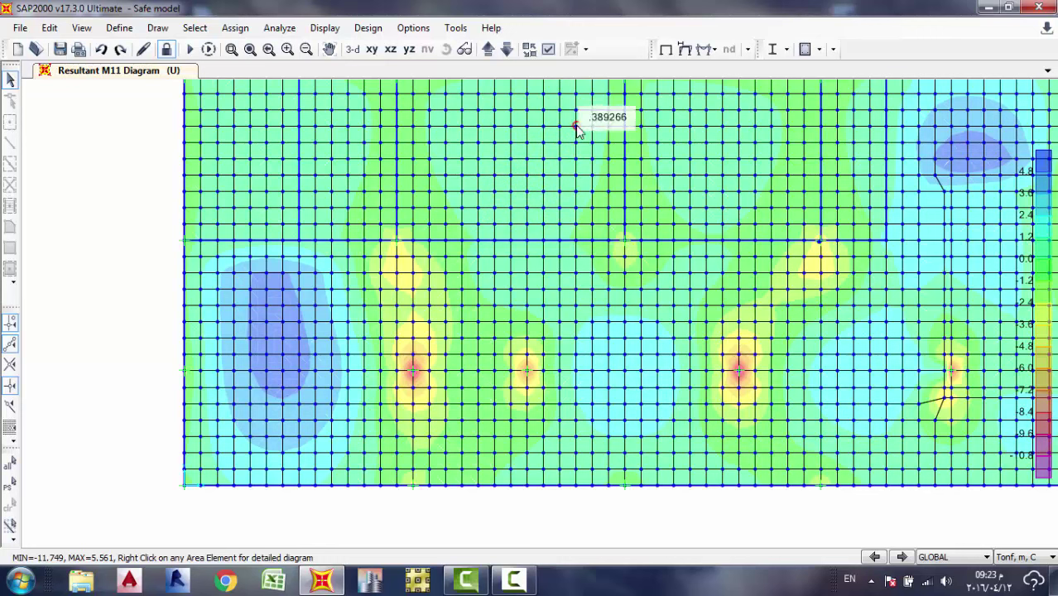
scroll(564, 130, "down", 1)
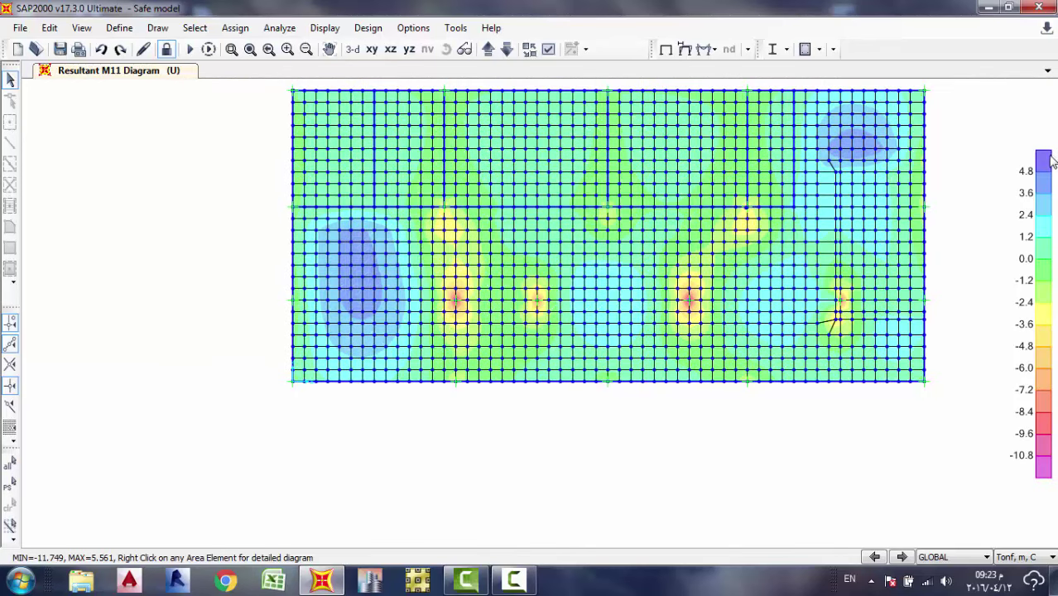
mouse_move(513, 157)
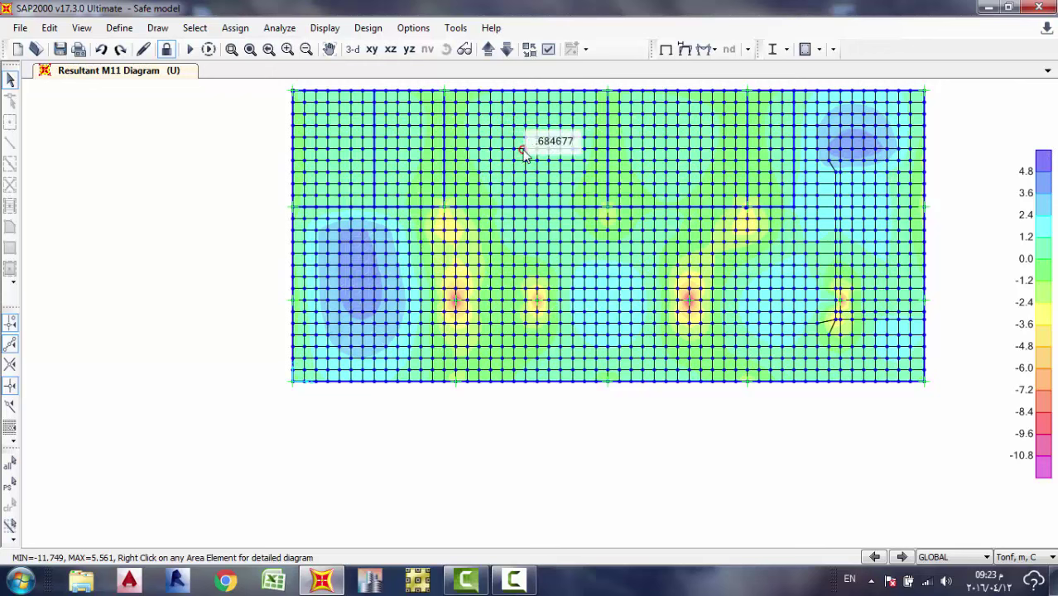
middle_click_drag(649, 159, 567, 175)
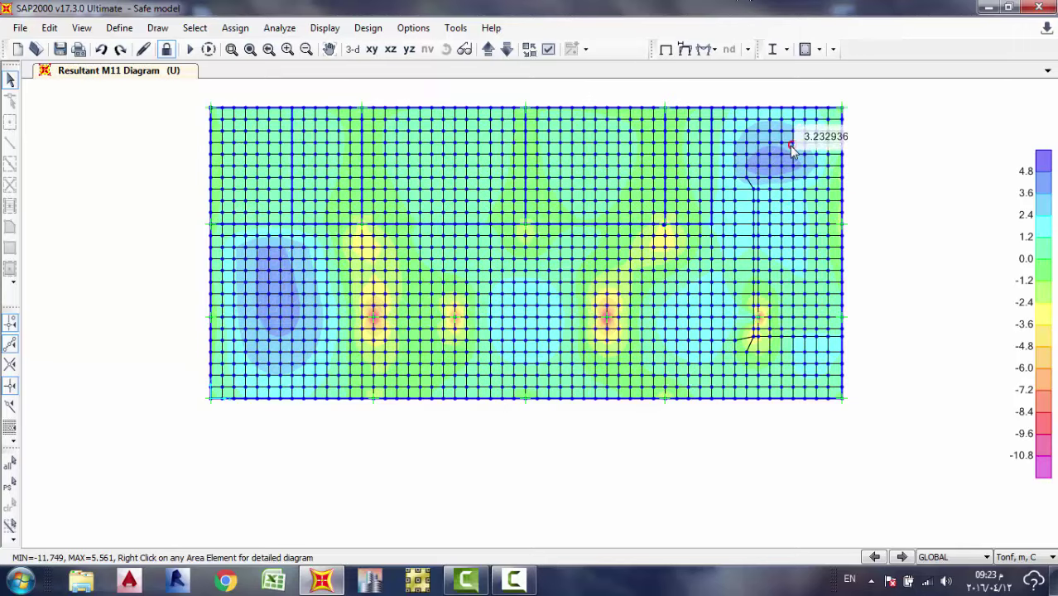
mouse_move(785, 162)
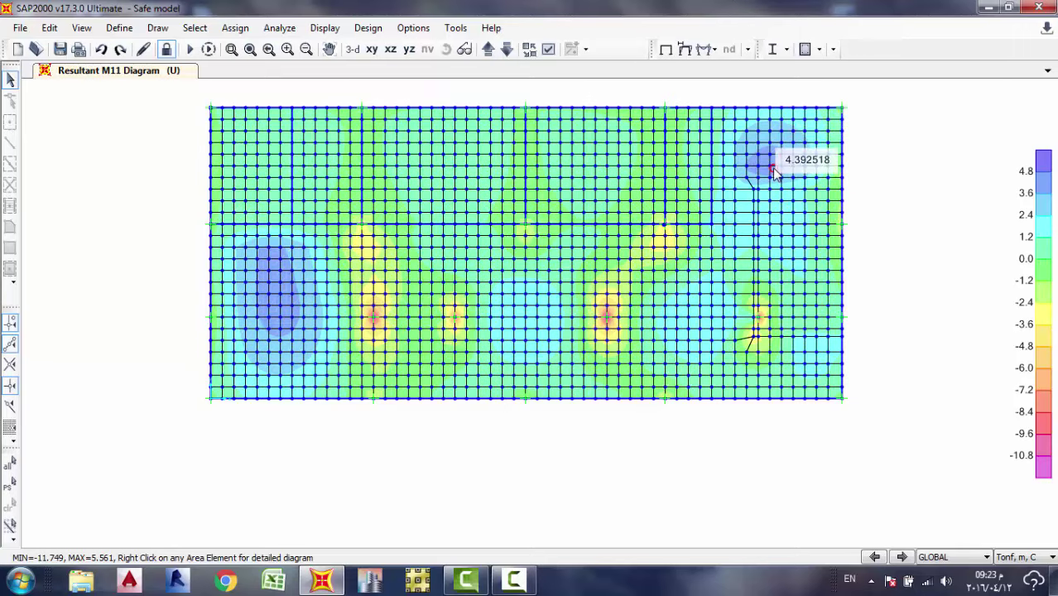
Display the frames' Moment 3-3 force diagram for combination U in 3-D, with the values shown on it.
left_click(705, 52)
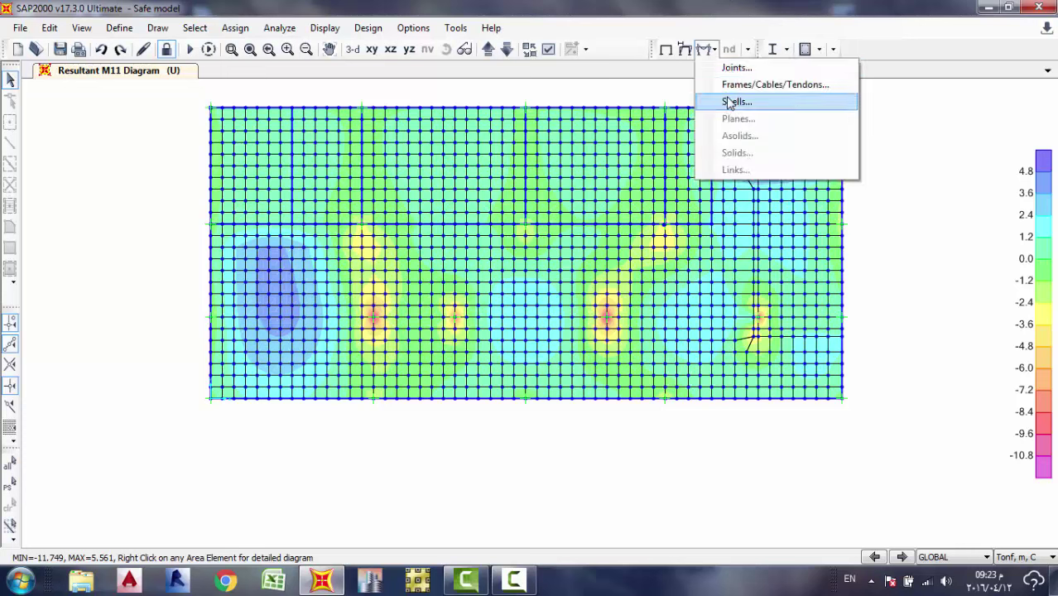
left_click(770, 87)
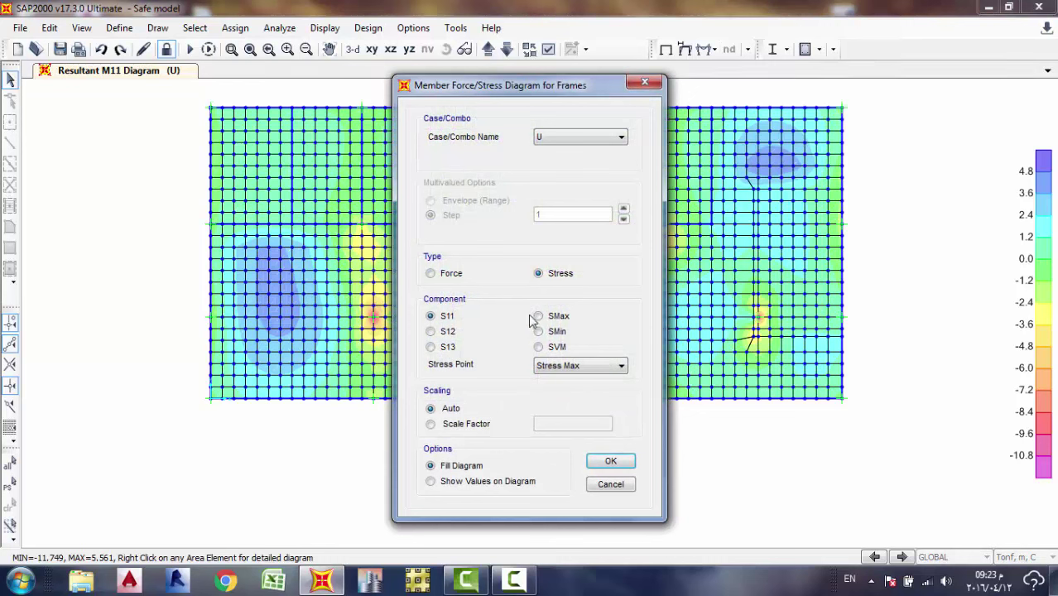
left_click(453, 274)
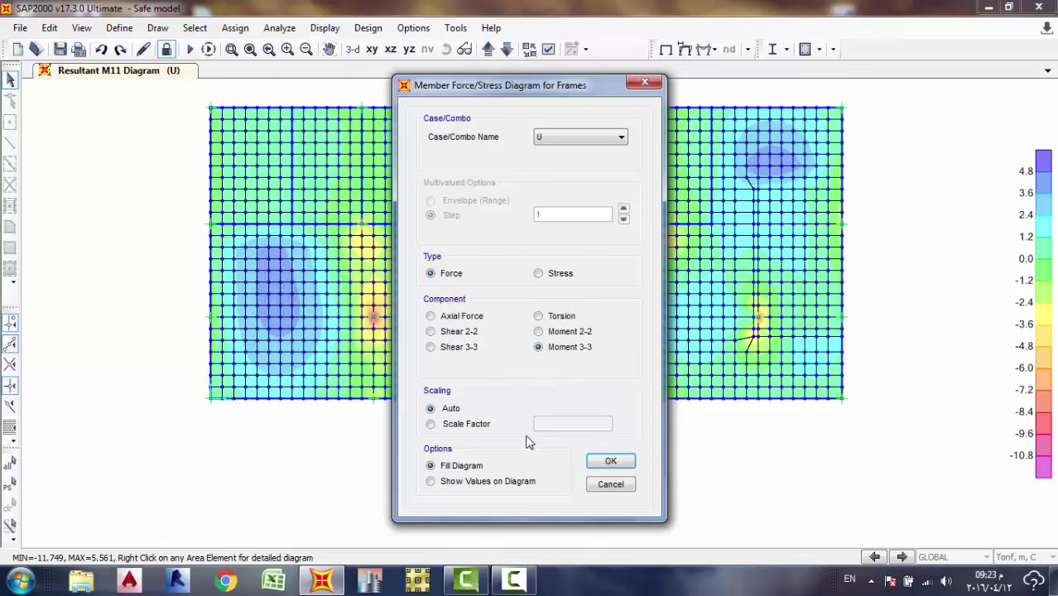
left_click(611, 462)
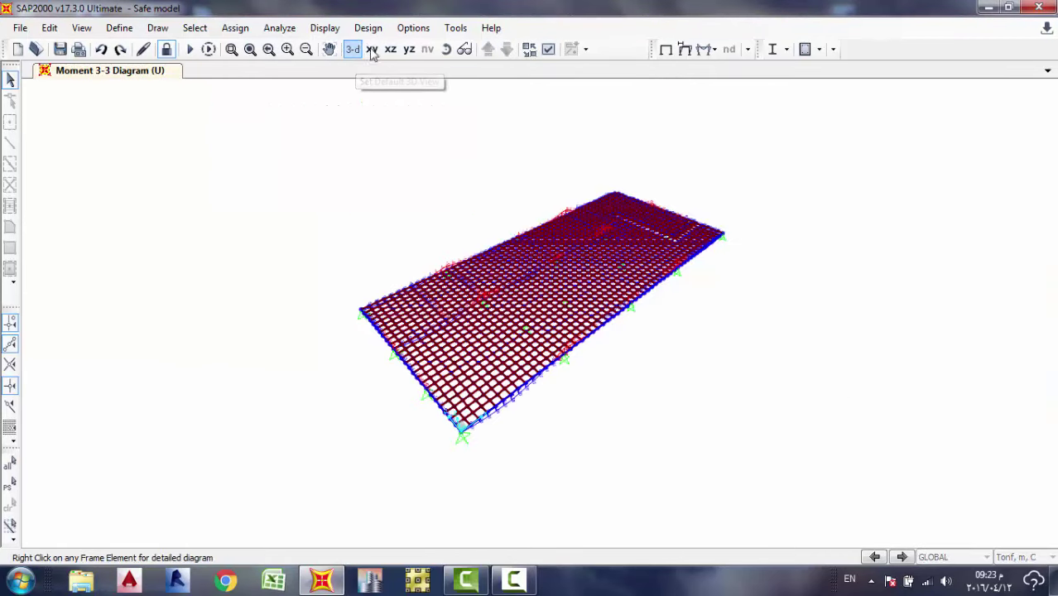
Hide the joints and areas from the view and examine the beam moments around the slab's far corner.
left_click(549, 49)
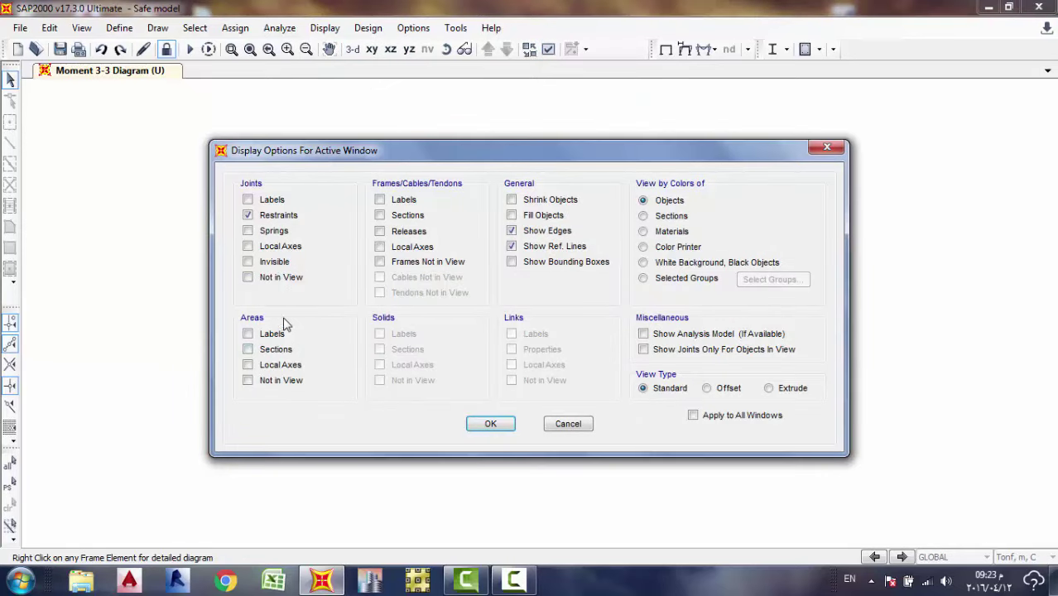
left_click(249, 380)
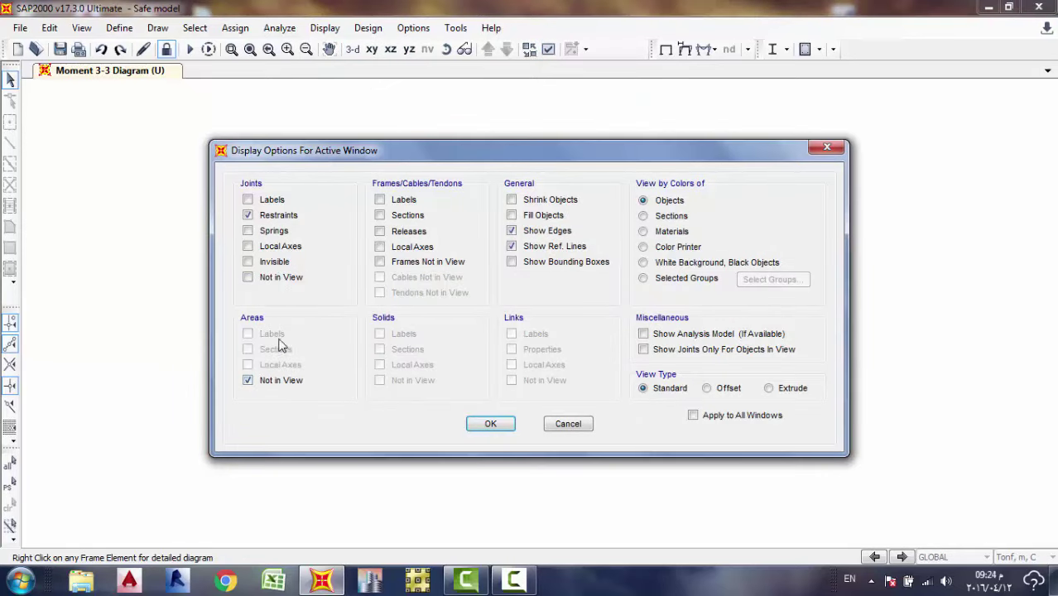
left_click(282, 277)
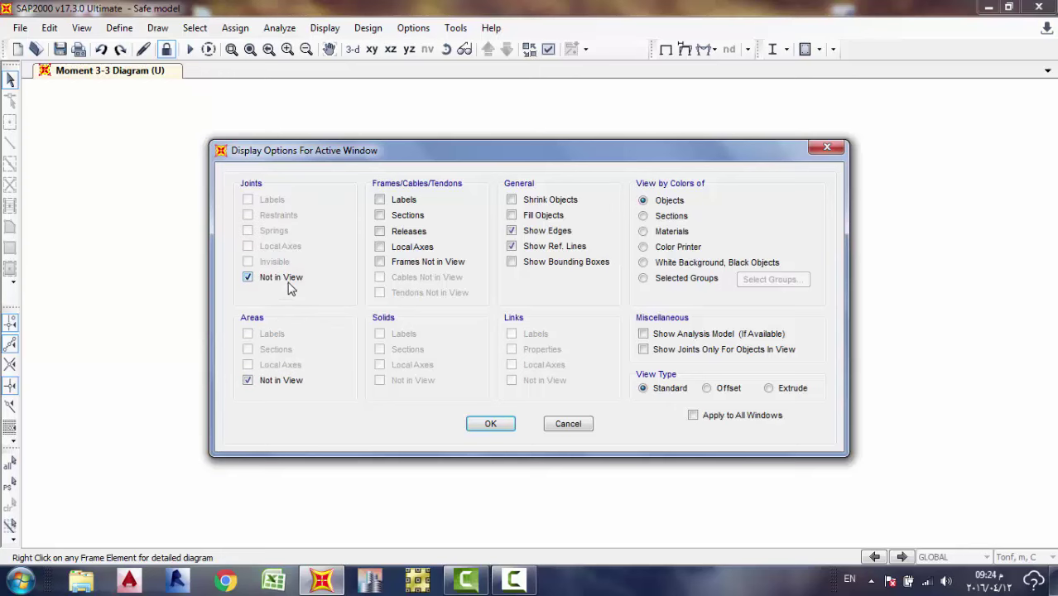
left_click(492, 426)
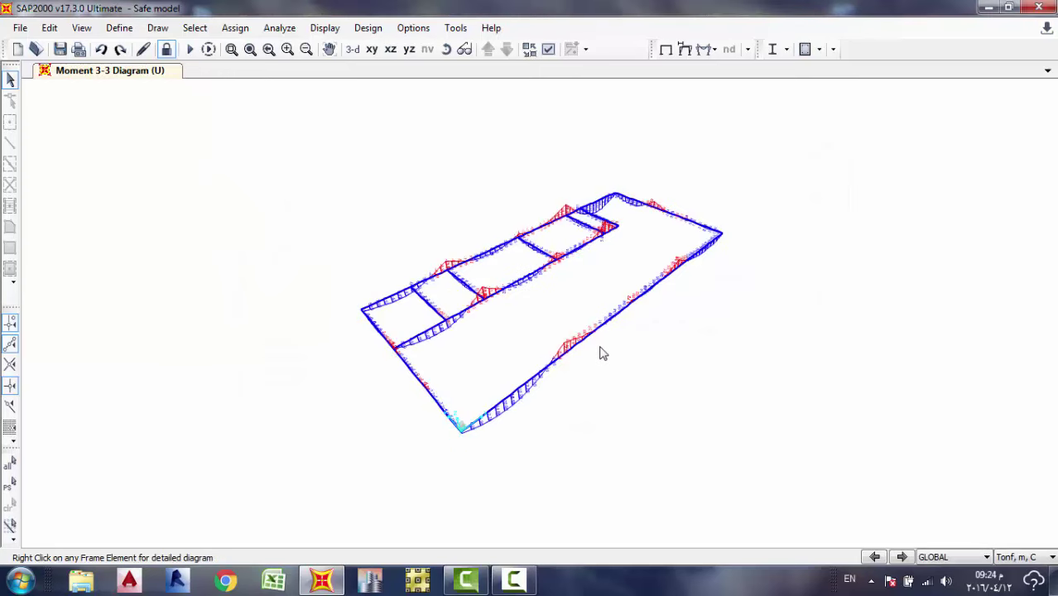
middle_click_drag(603, 354, 524, 378)
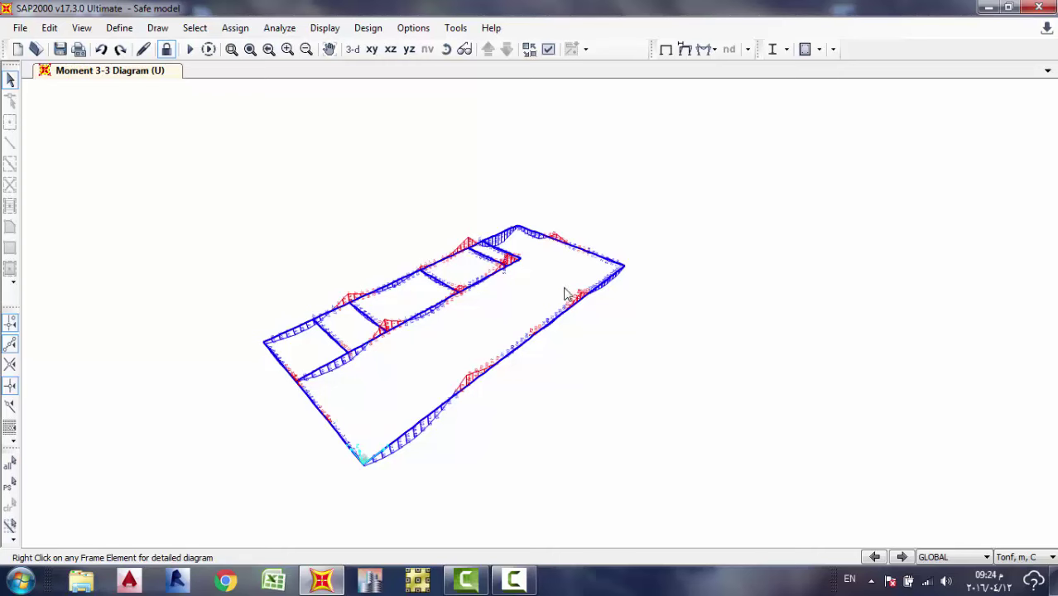
scroll(520, 236, "up", 5)
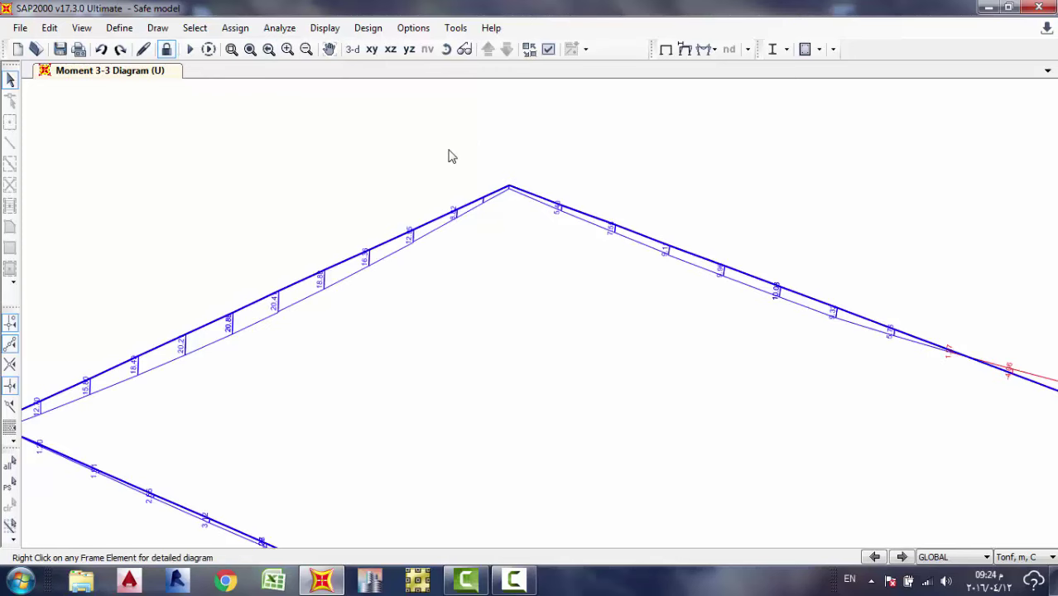
Unlock the model, discarding the analysis results, and show the beam layout in the X-Y plan at Z=0.
left_click(166, 49)
left_click(546, 349)
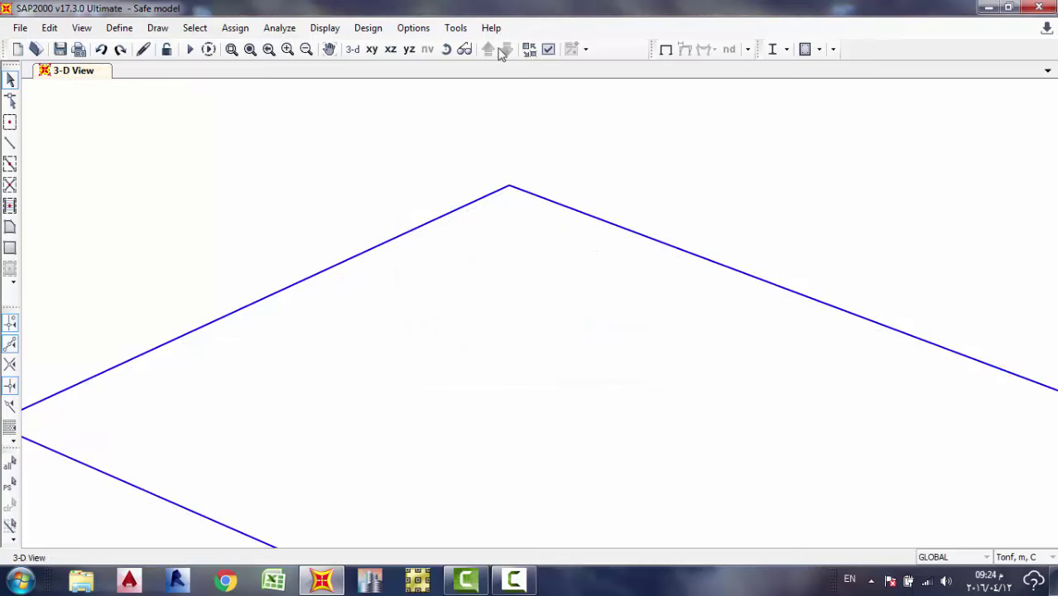
left_click(372, 49)
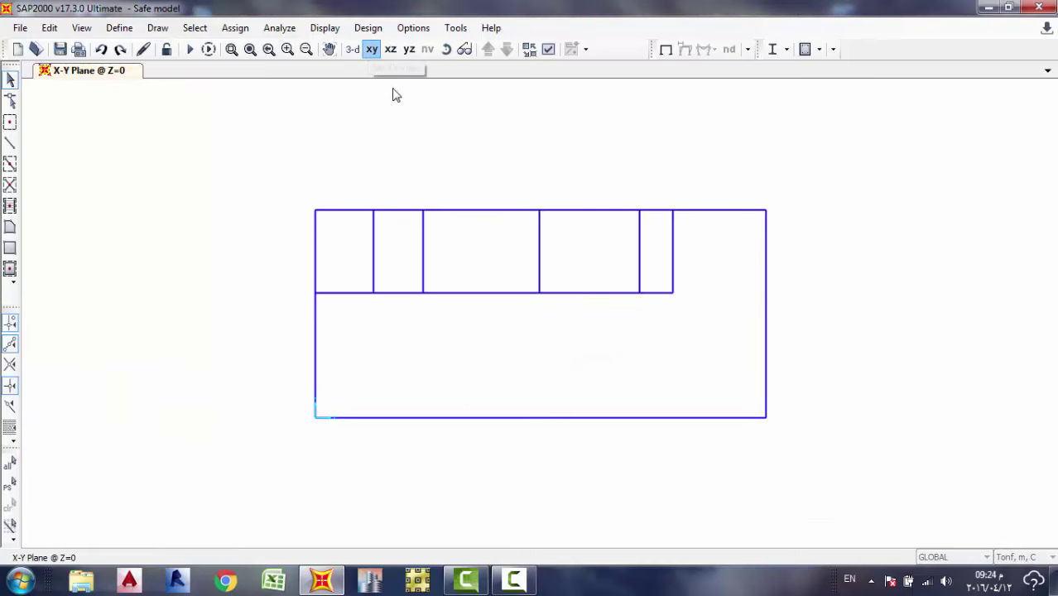
Release Torsion at the start and Moment 22 and Moment 33 at both ends of the four perimeter beams.
left_click(481, 212)
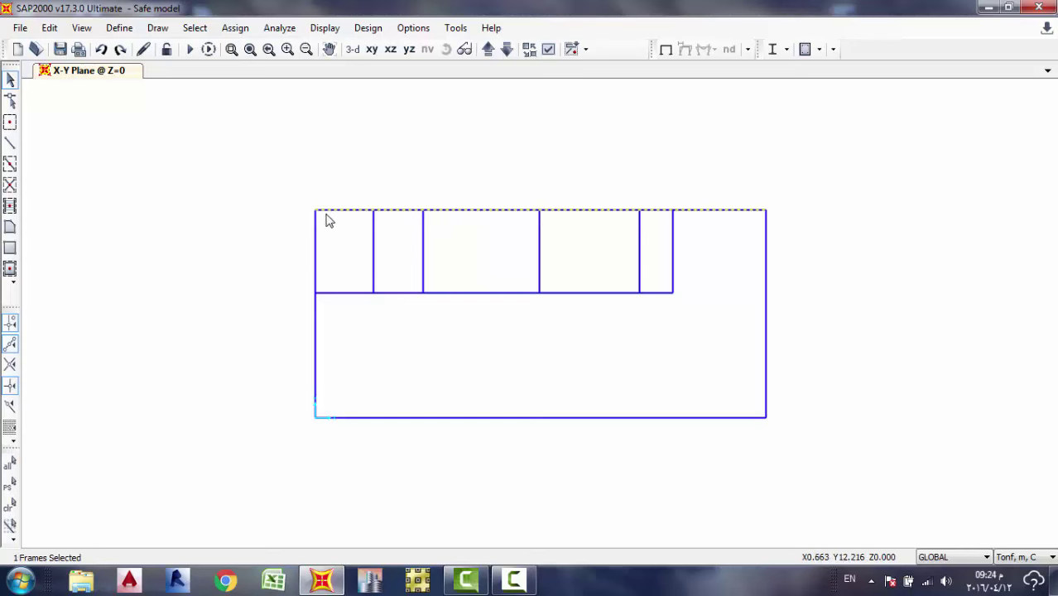
left_click(767, 242)
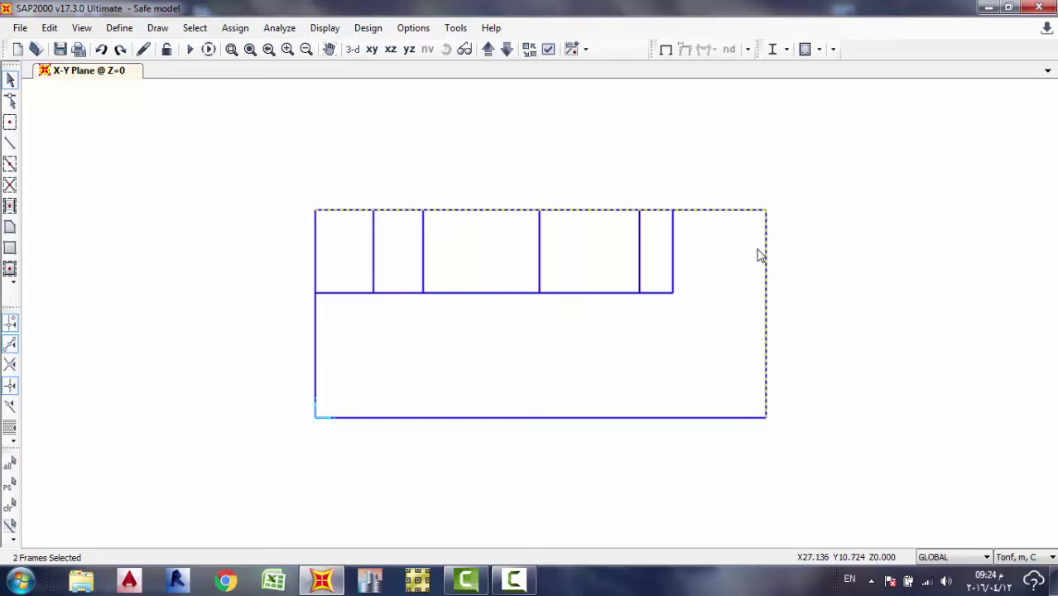
left_click(644, 417)
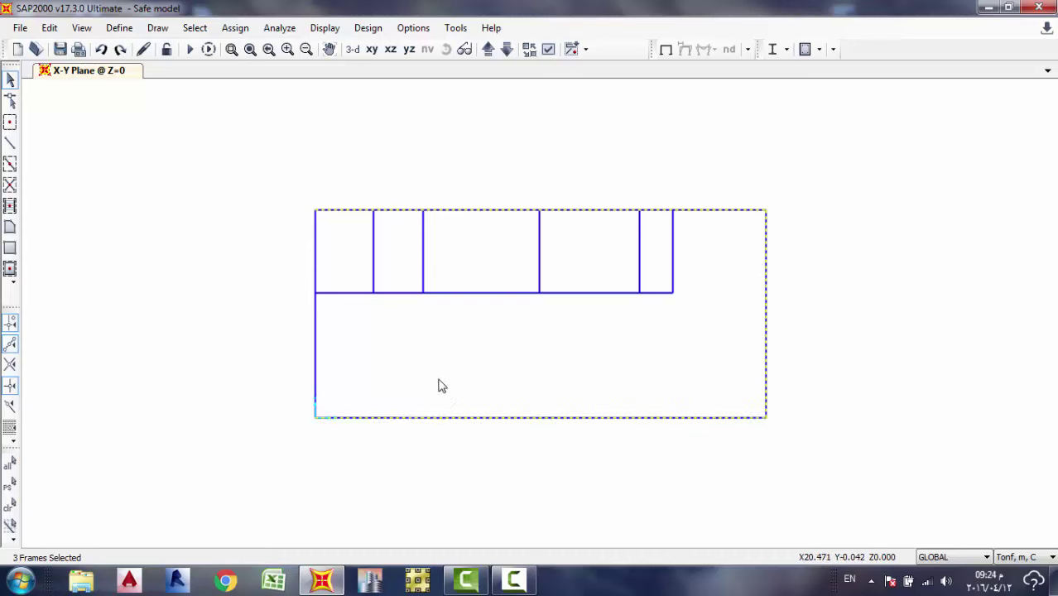
left_click(317, 361)
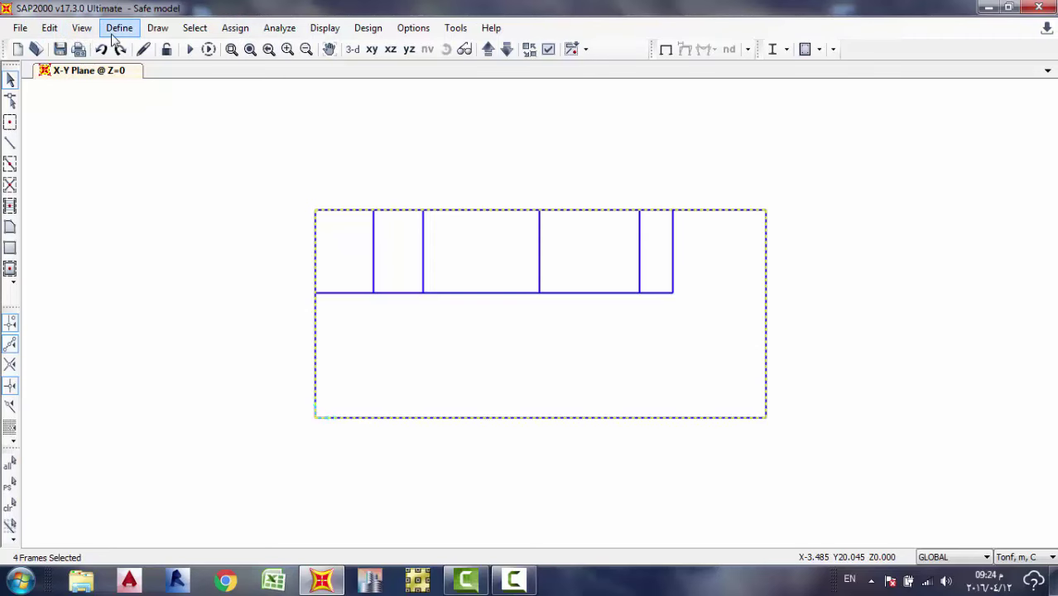
left_click(239, 27)
mouse_move(330, 73)
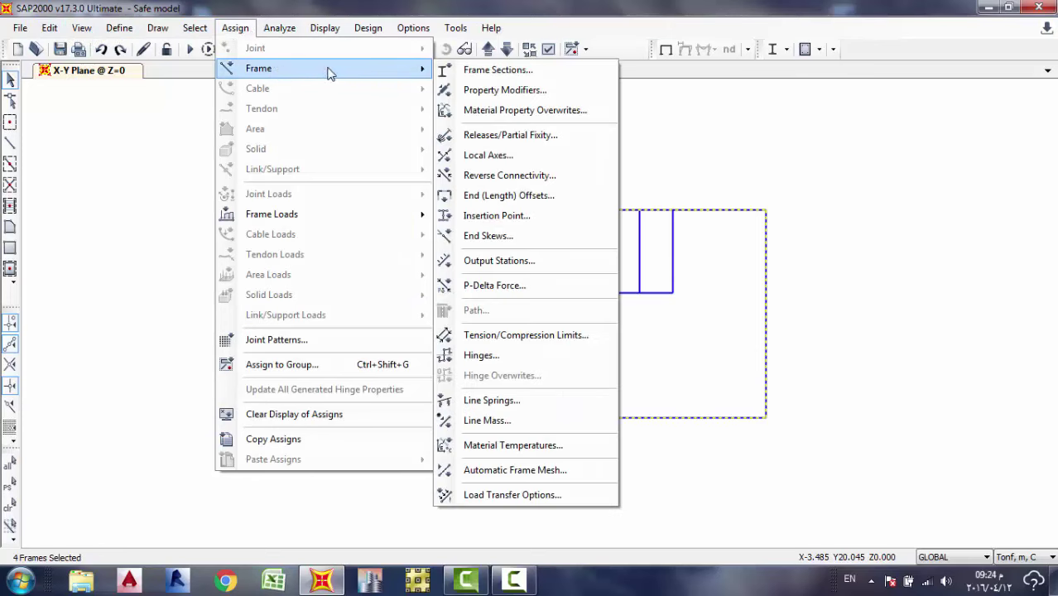
left_click(541, 135)
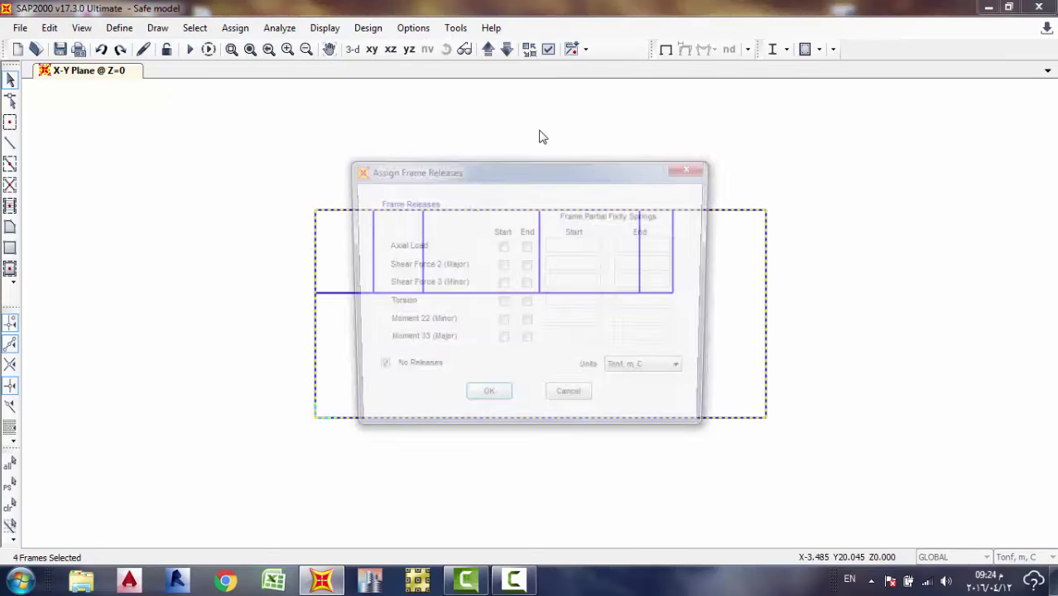
left_click(502, 323)
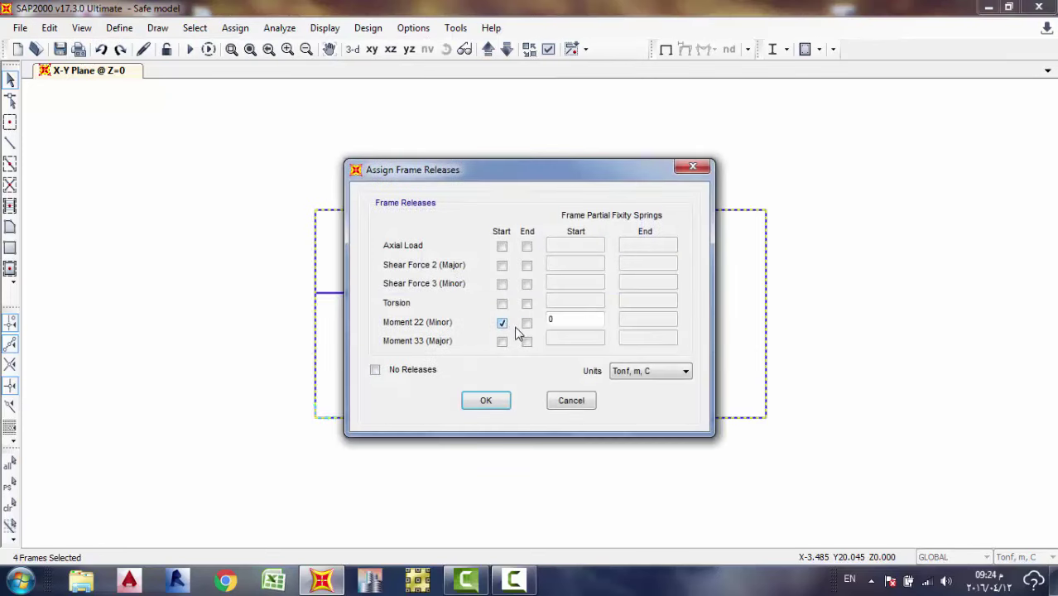
left_click(526, 323)
left_click(502, 341)
left_click(527, 341)
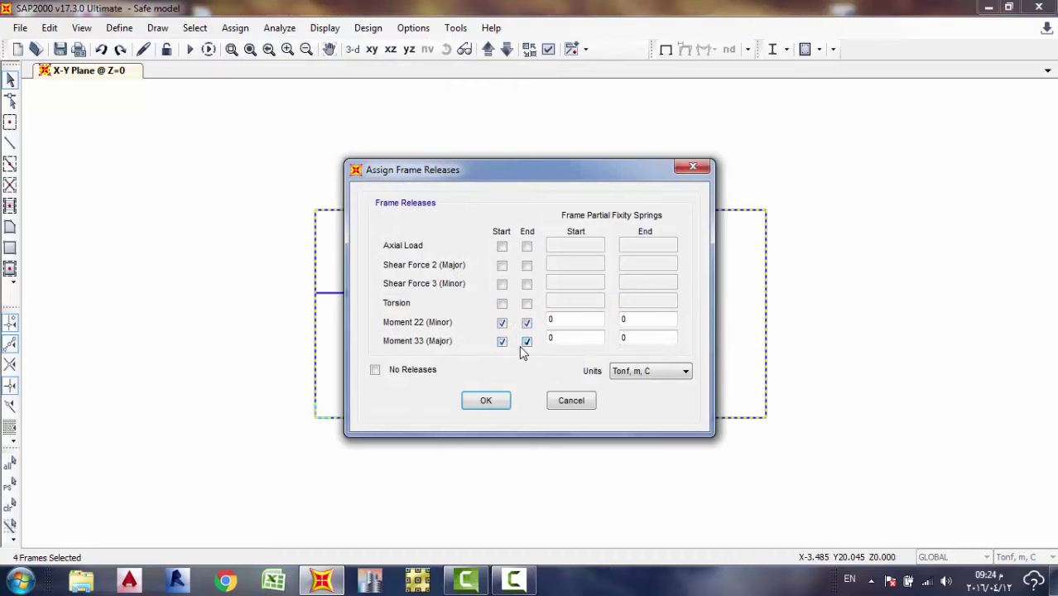
left_click(502, 304)
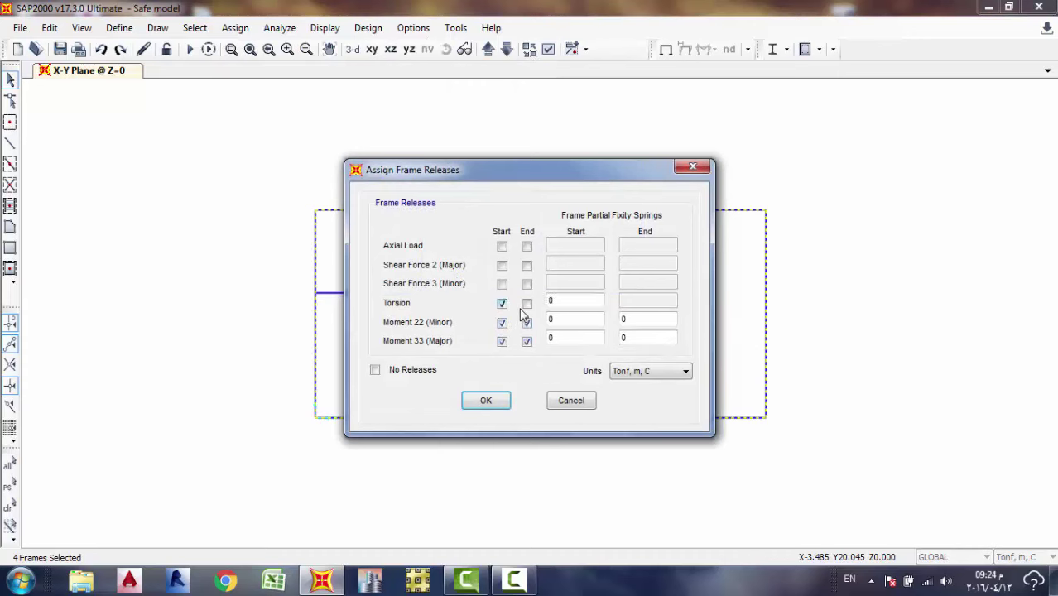
left_click(483, 401)
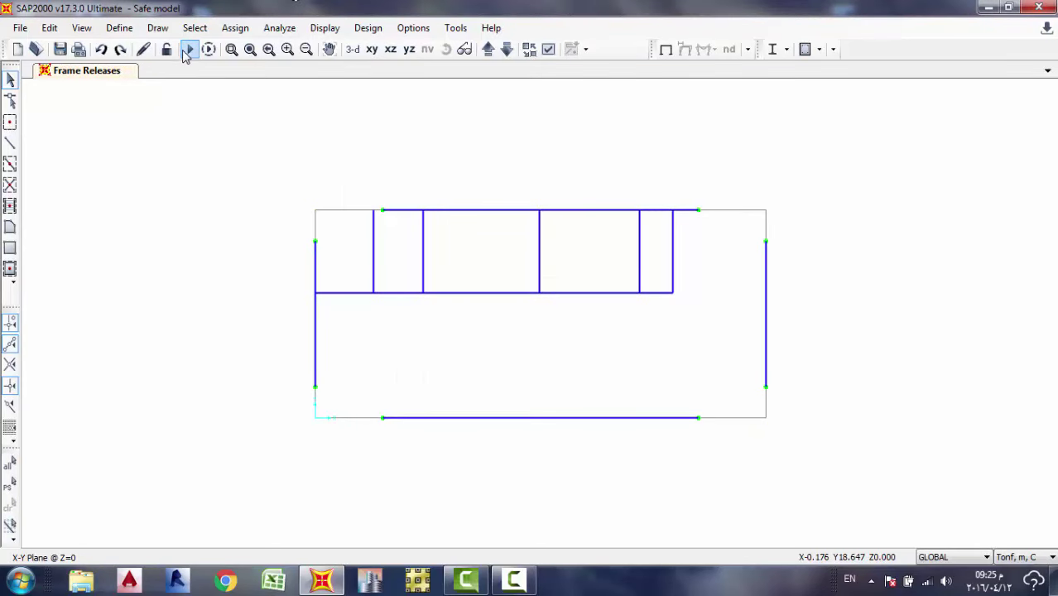
Run the analysis and display the frames' Moment 3-3 force diagram for combination U in 3-D, with values shown.
left_click(188, 50)
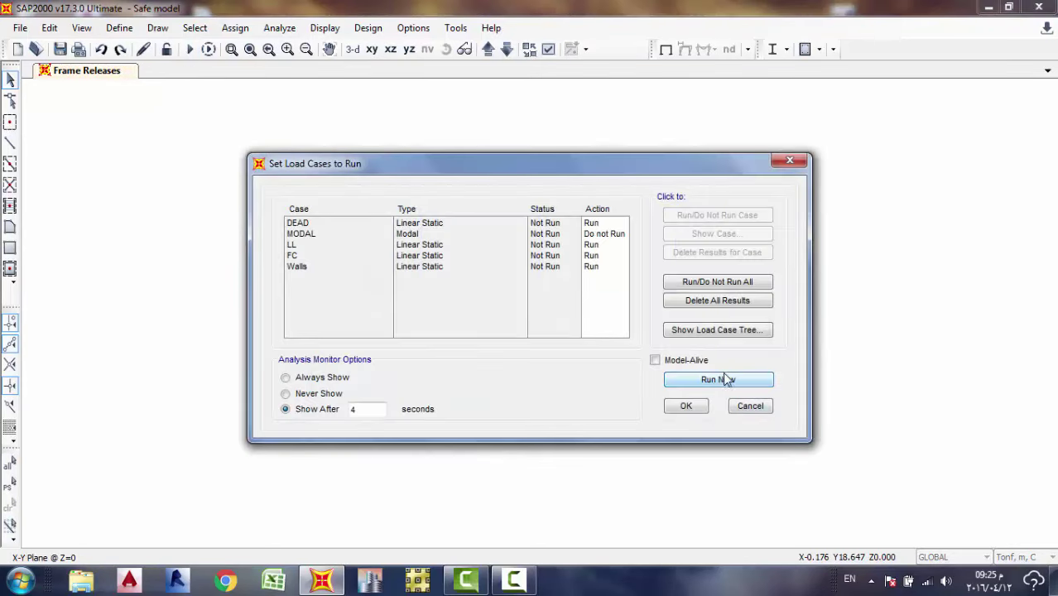
left_click(718, 380)
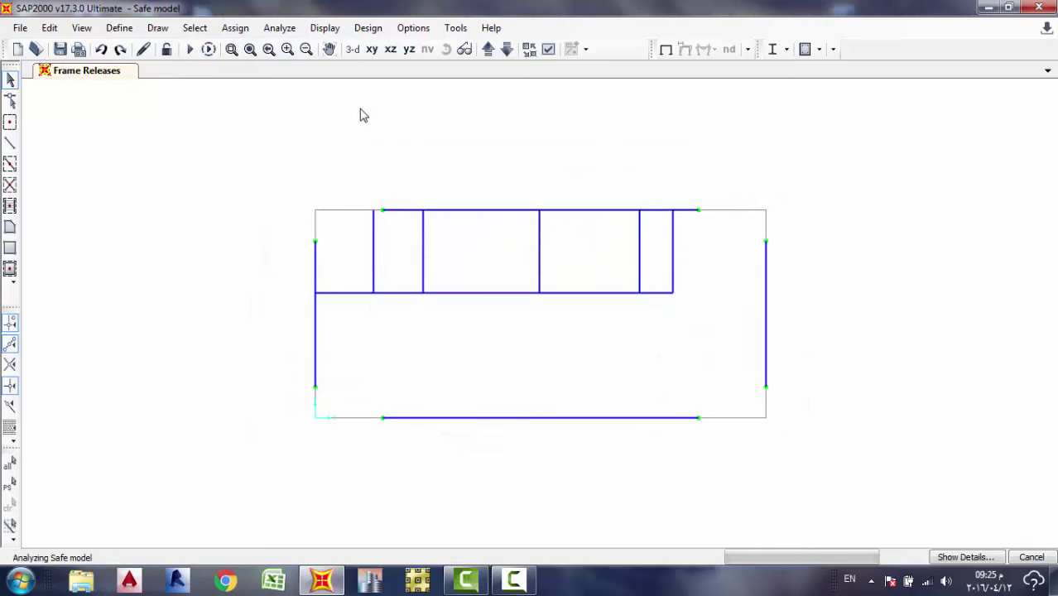
left_click(354, 50)
left_click(704, 50)
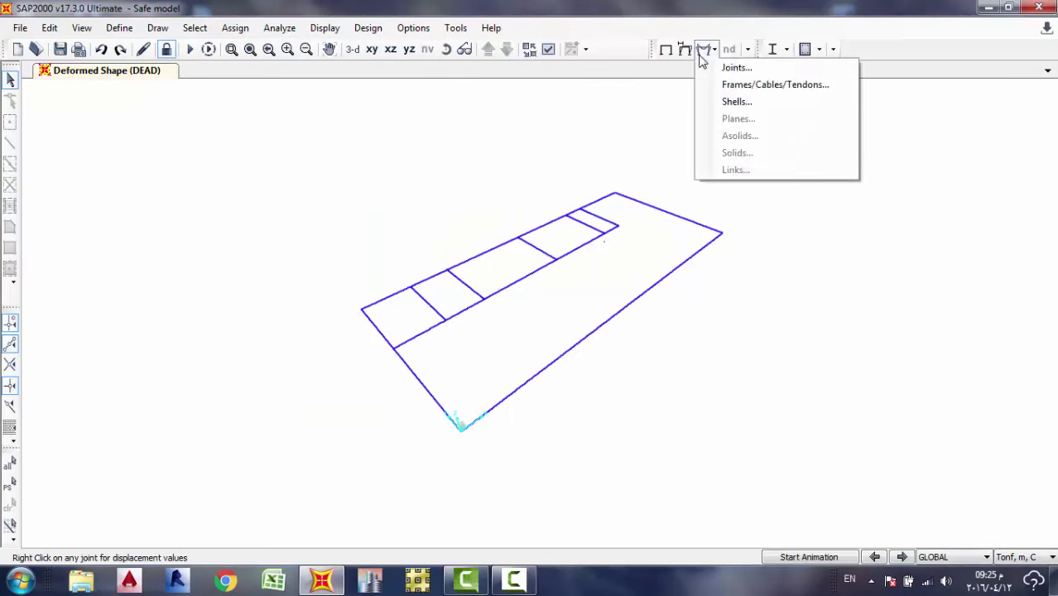
left_click(746, 85)
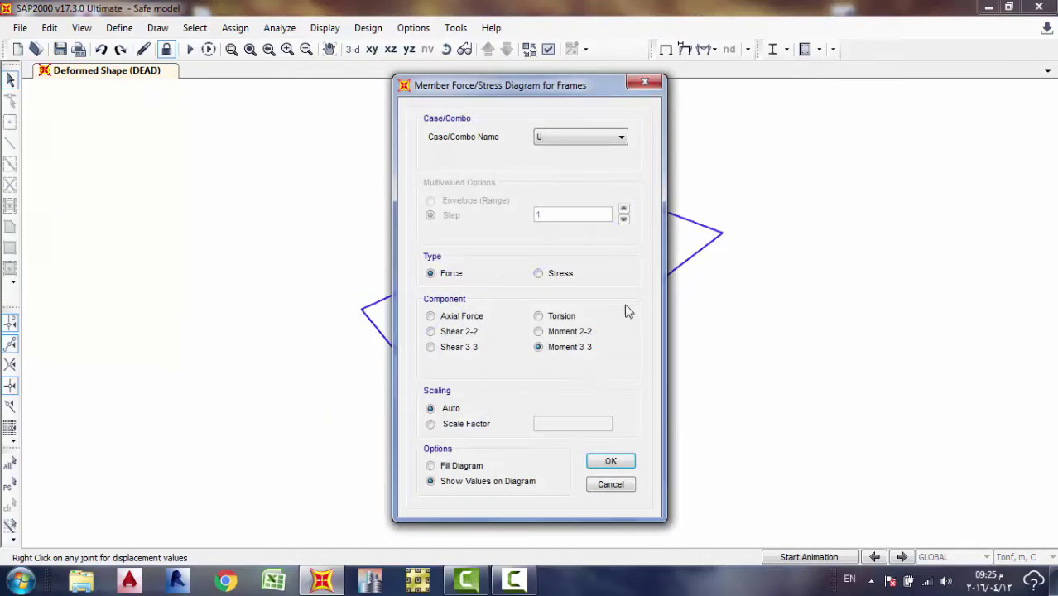
left_click(604, 461)
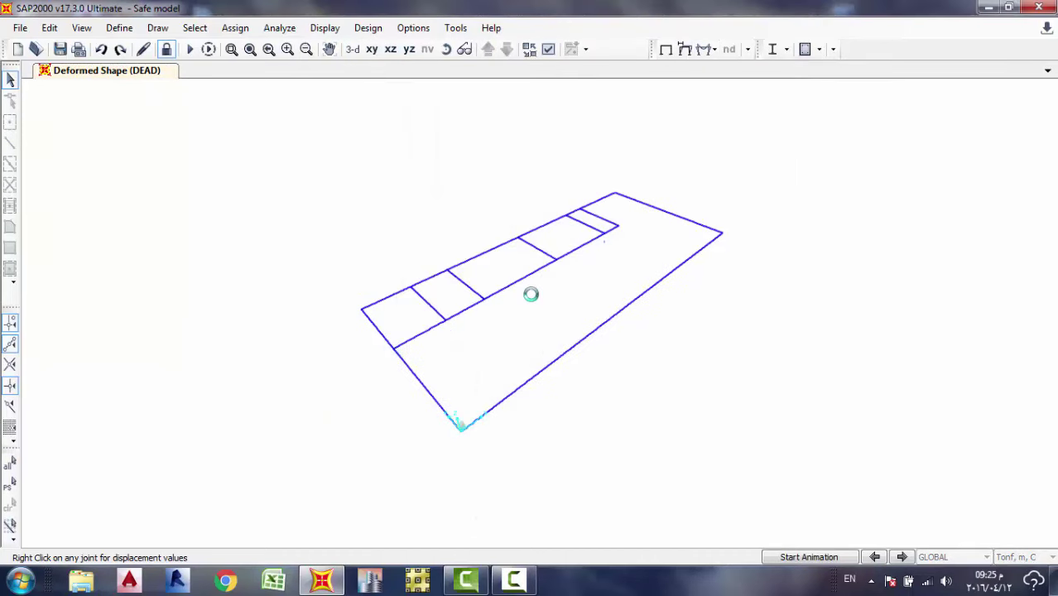
Examine the beam moments at the released perimeter corner and along the inner longitudinal beam where the cross beams meet it.
scroll(366, 306, "up", 5)
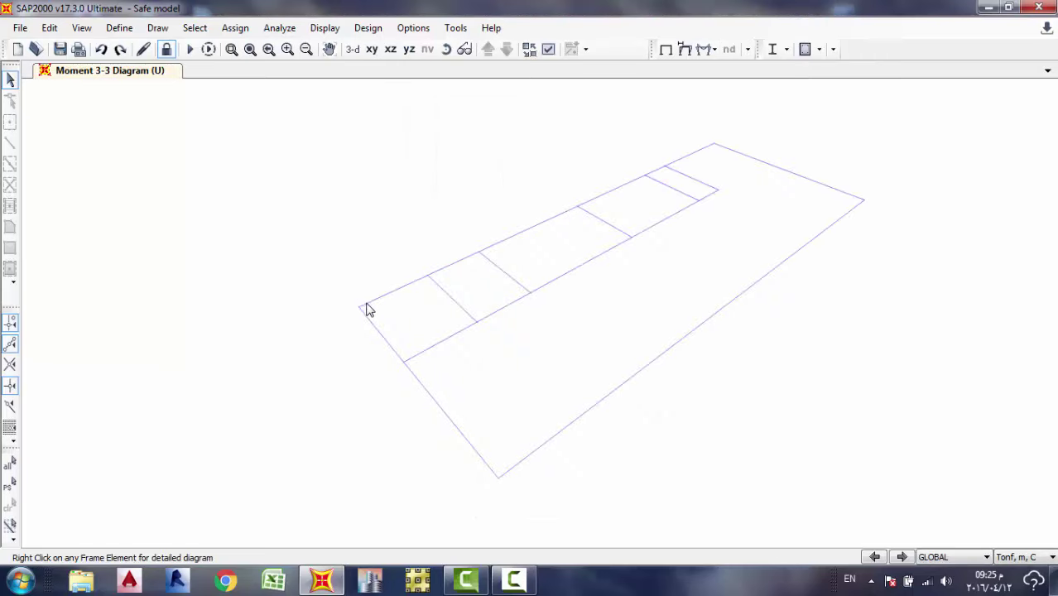
scroll(346, 336, "up", 2)
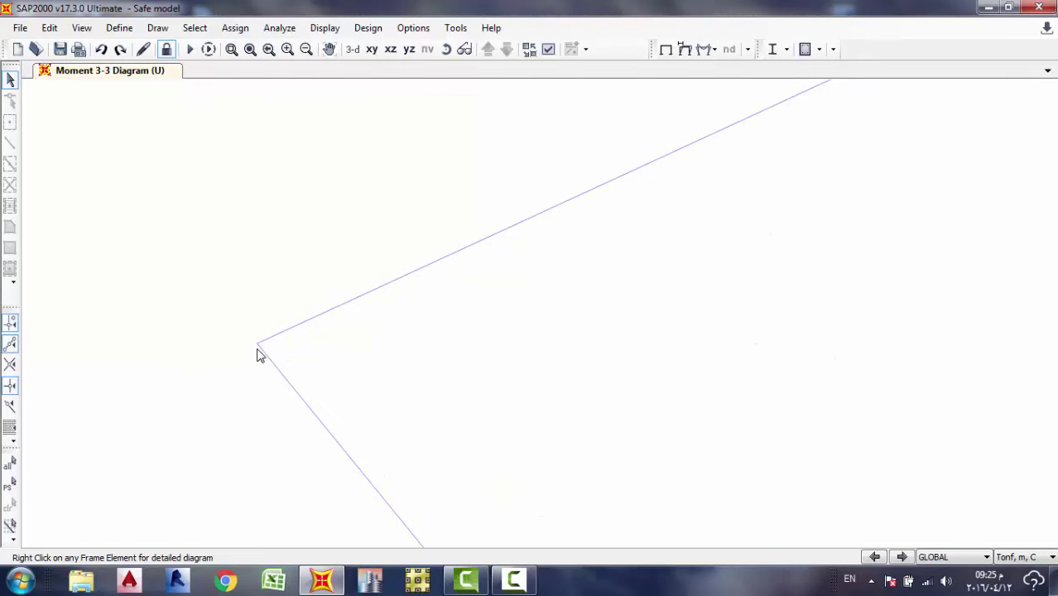
scroll(265, 346, "up", 1)
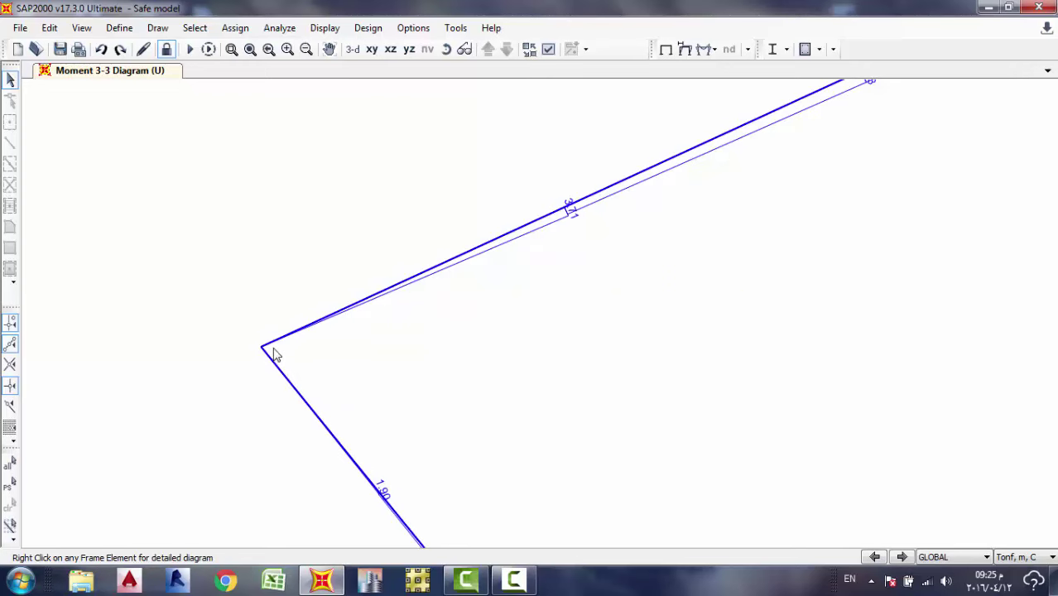
scroll(626, 267, "up", 2)
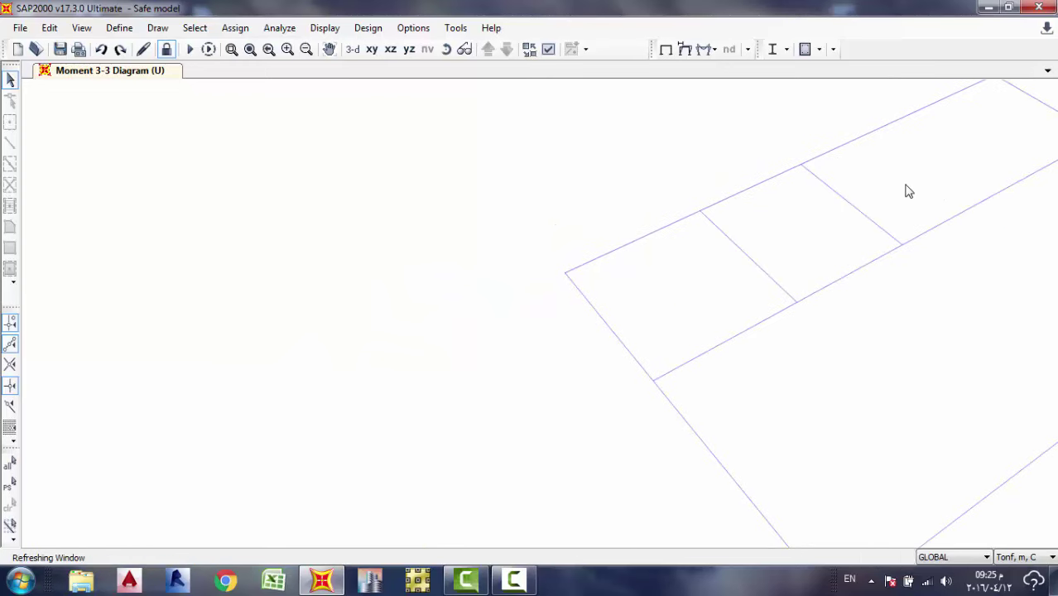
middle_click_drag(950, 244, 491, 265)
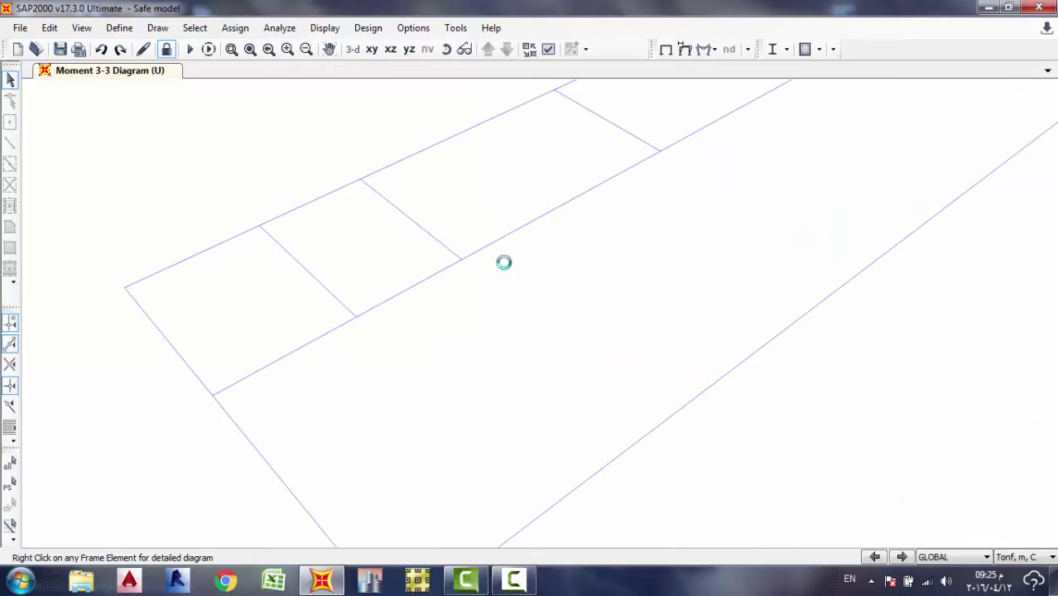
scroll(480, 268, "up", 3)
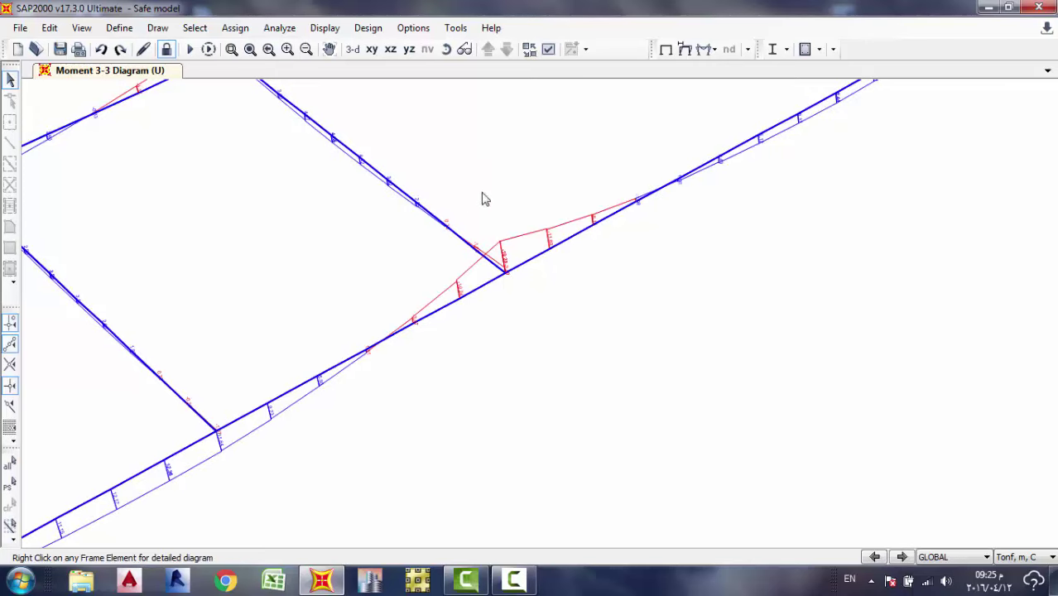
scroll(720, 241, "down", 3)
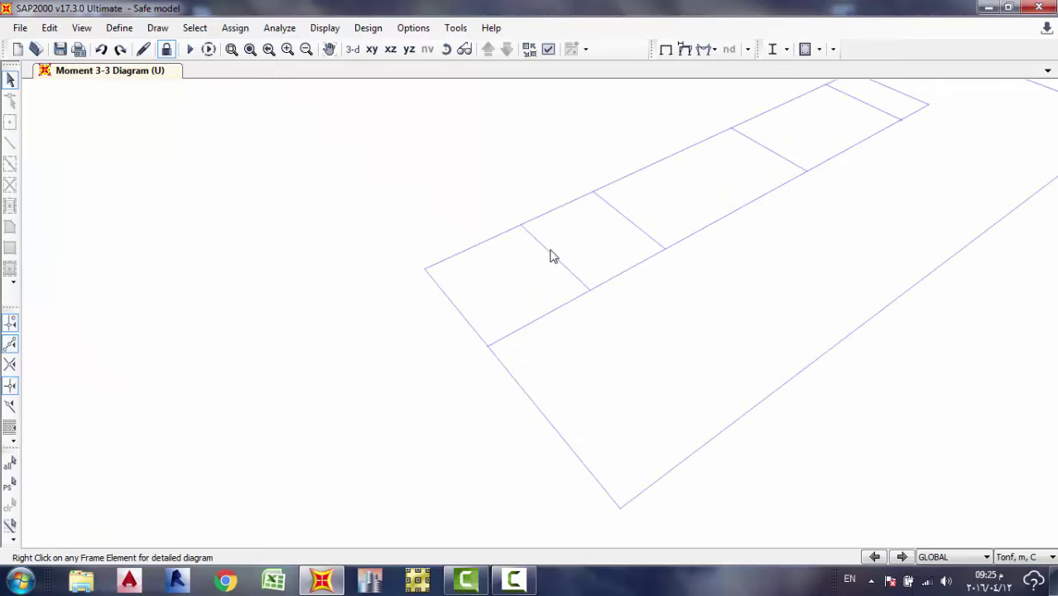
middle_click_drag(857, 220, 600, 276)
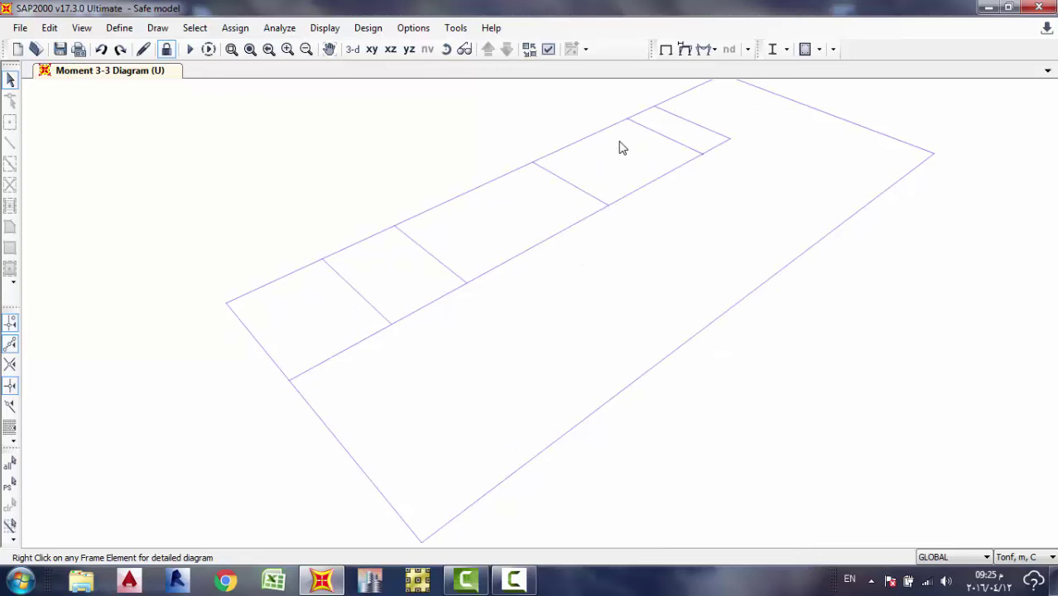
scroll(704, 255, "down", 3)
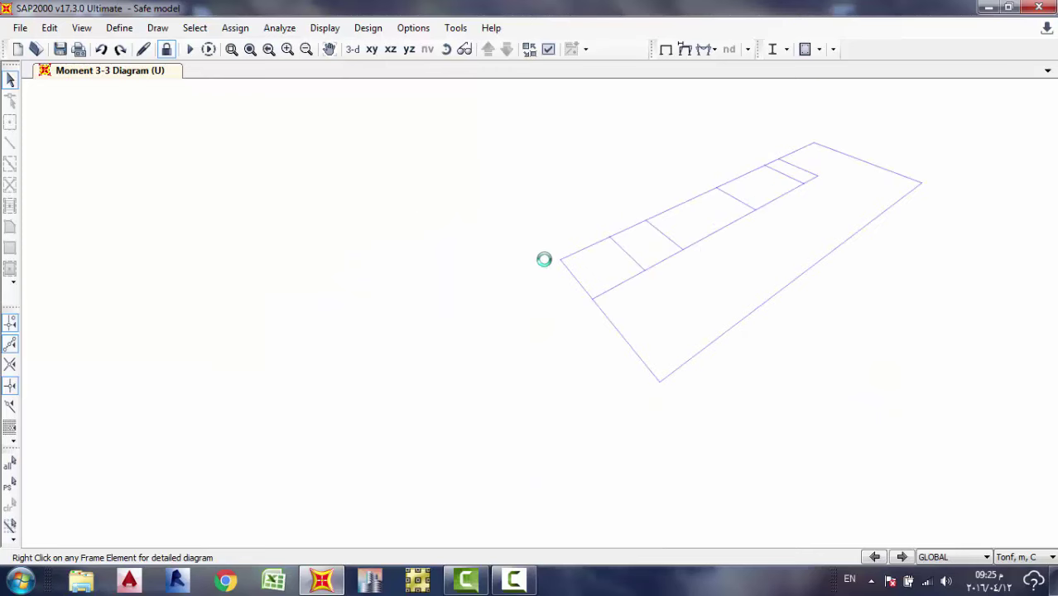
middle_click_drag(706, 109, 520, 262)
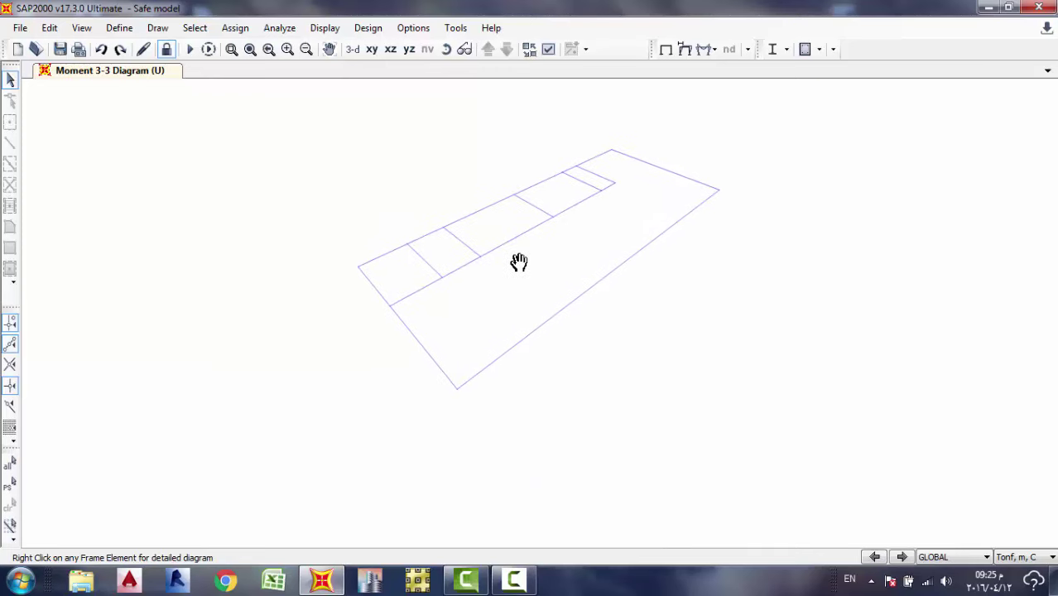
Display the joint reaction forces for combination U as arrows.
left_click(708, 51)
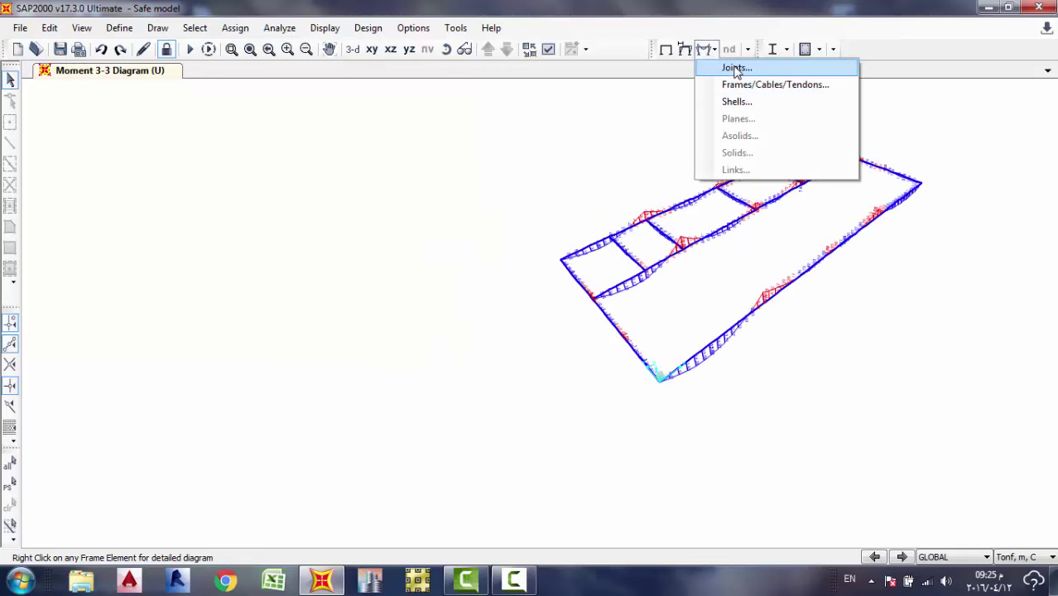
left_click(732, 68)
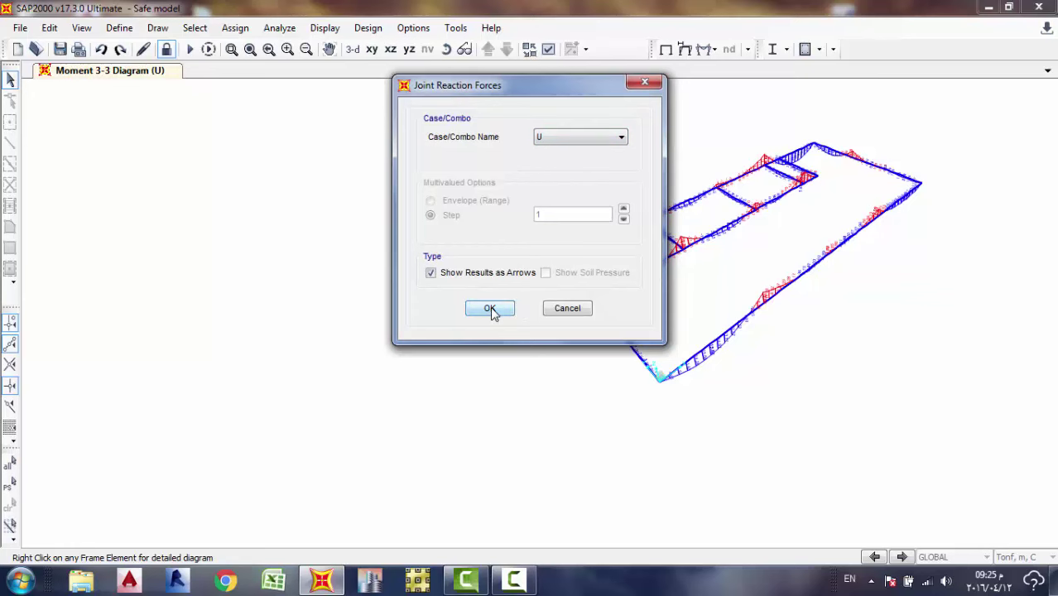
left_click(491, 308)
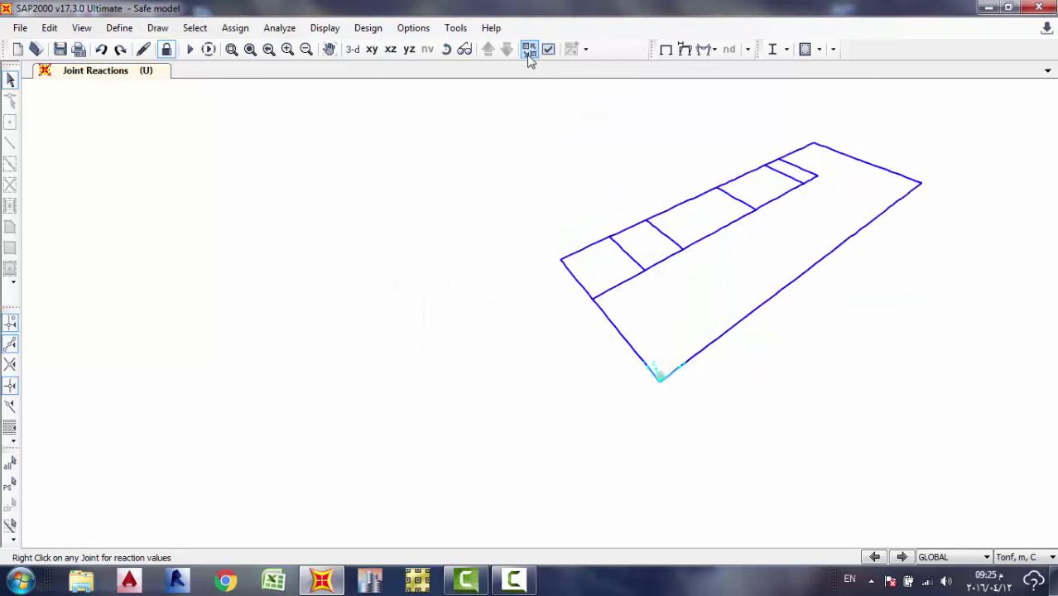
left_click(530, 51)
left_click(530, 51)
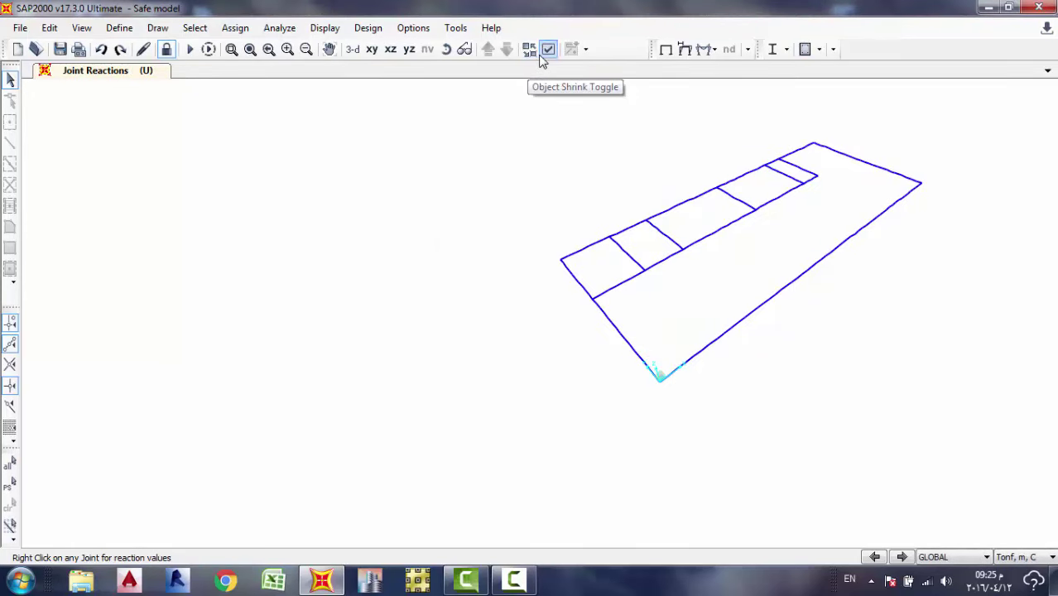
Bring the joints back into the view, hide the frames, and inspect the reaction arrows across the slab.
left_click(549, 50)
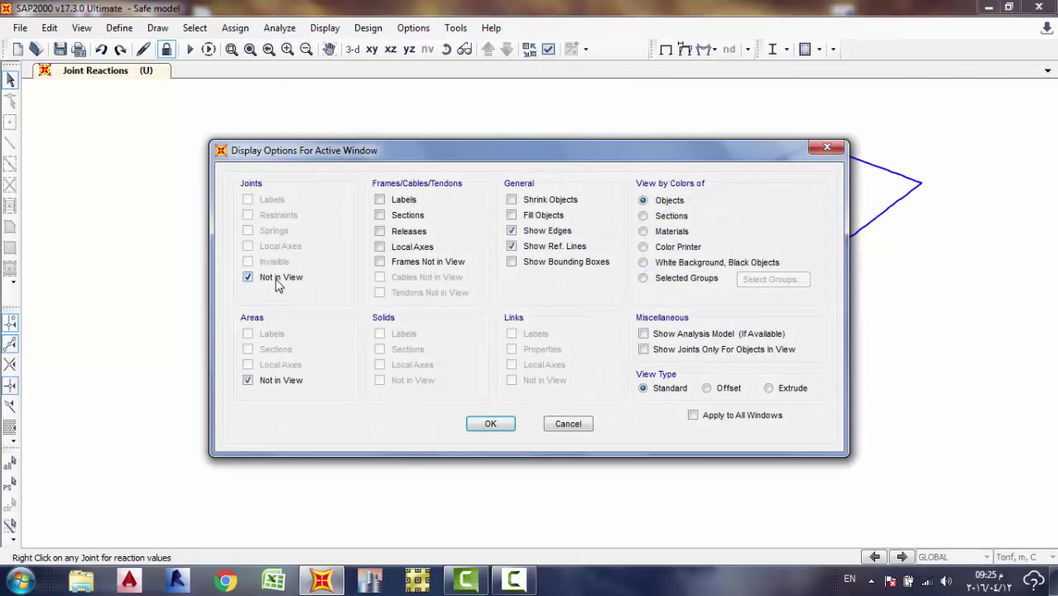
left_click(277, 281)
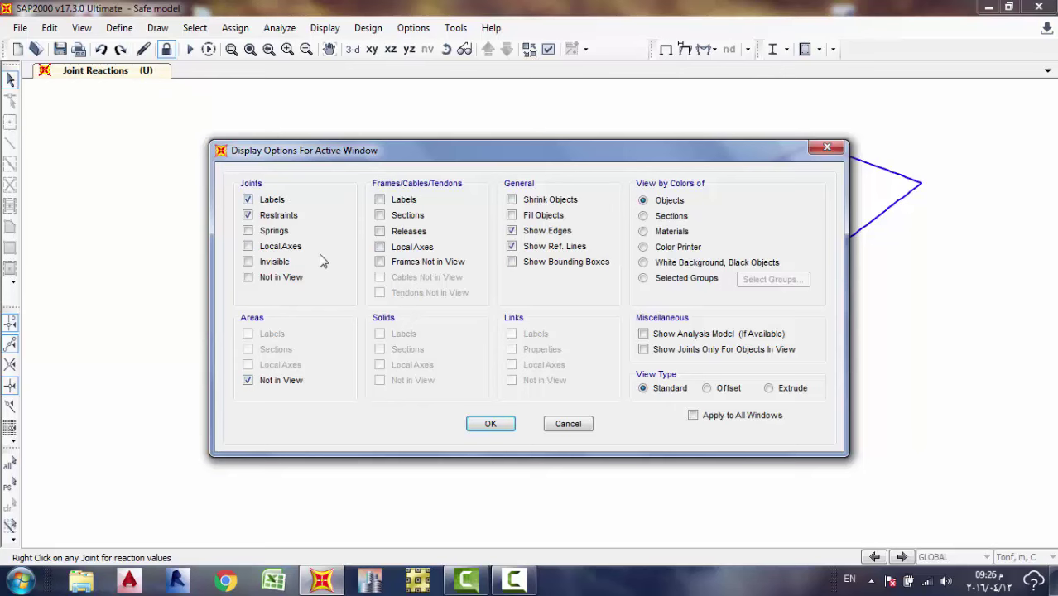
left_click(381, 261)
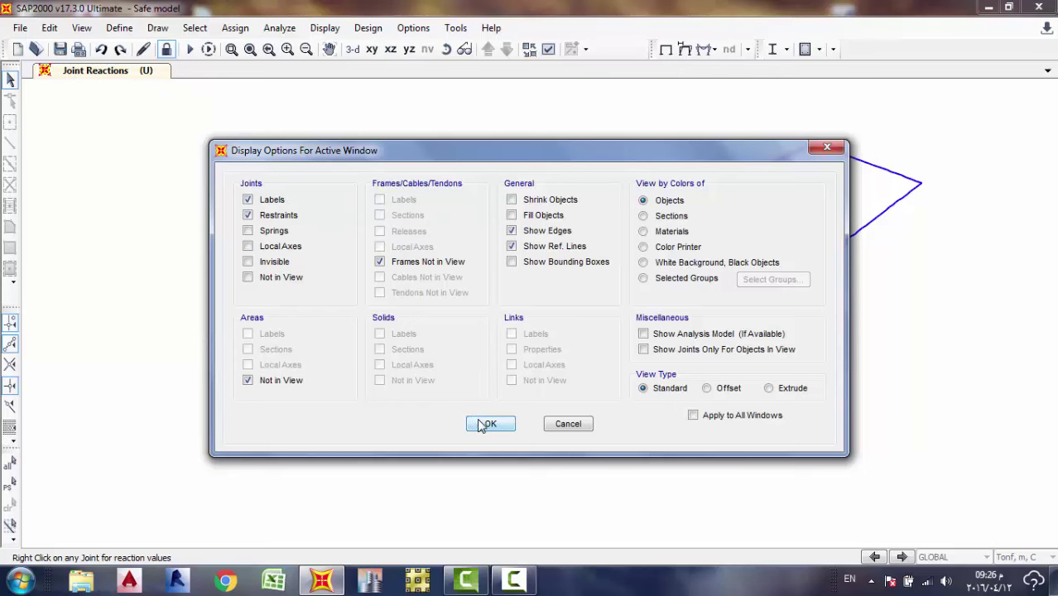
left_click(488, 424)
middle_click_drag(717, 296, 511, 325)
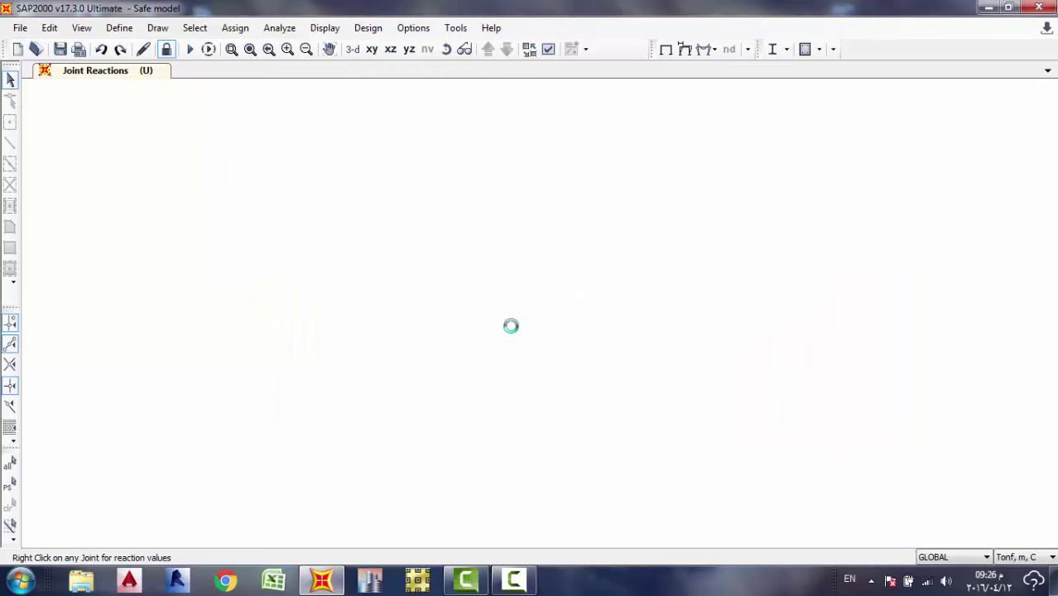
scroll(557, 314, "up", 1)
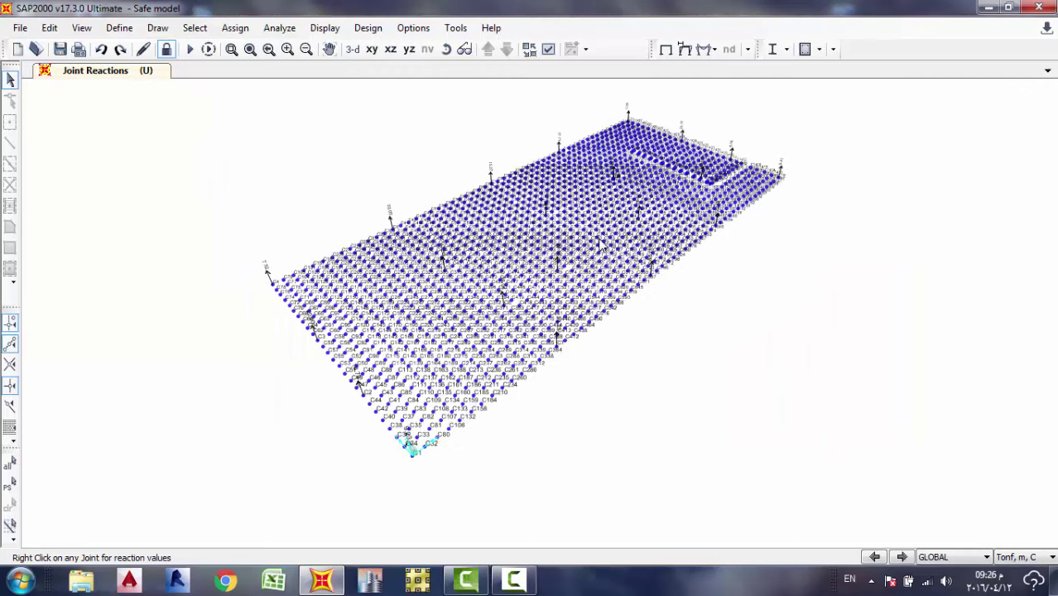
scroll(600, 246, "up", 1)
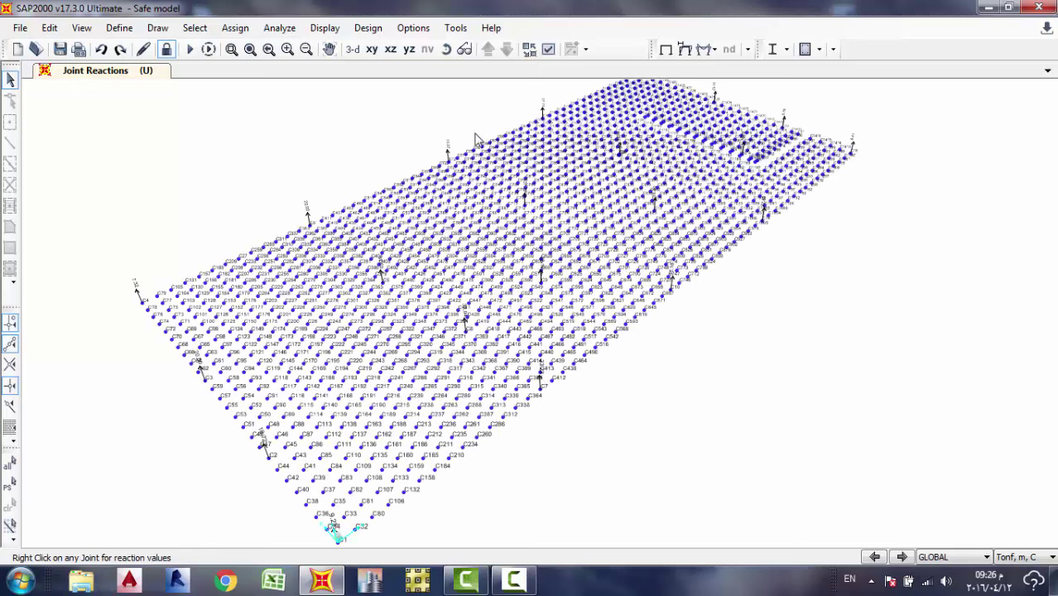
View the joint reactions in the XY plan and return to the 3-D view of the slab.
left_click(374, 50)
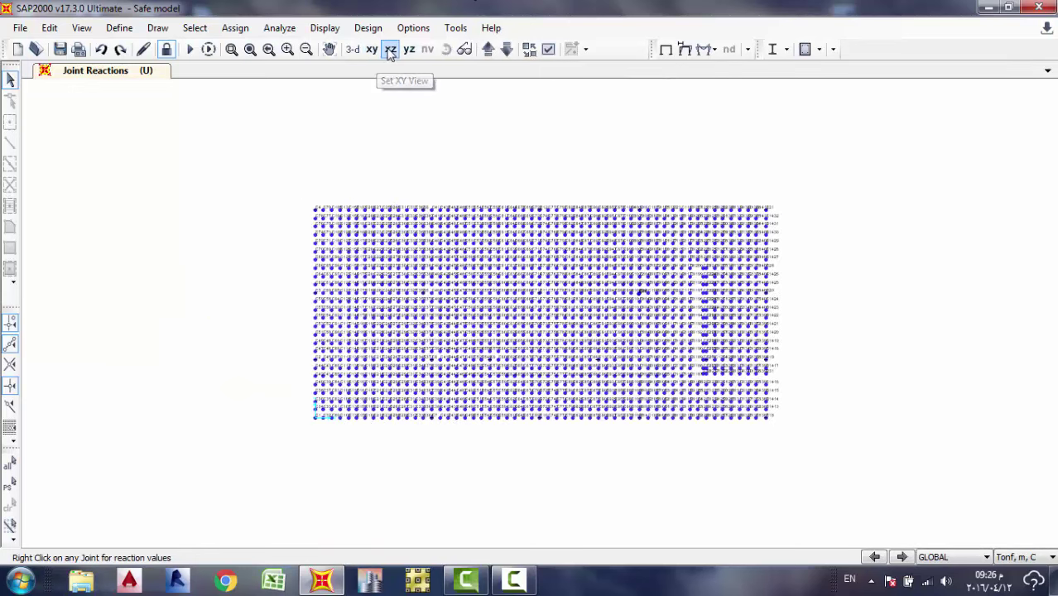
left_click(353, 49)
middle_click_drag(466, 371, 446, 222)
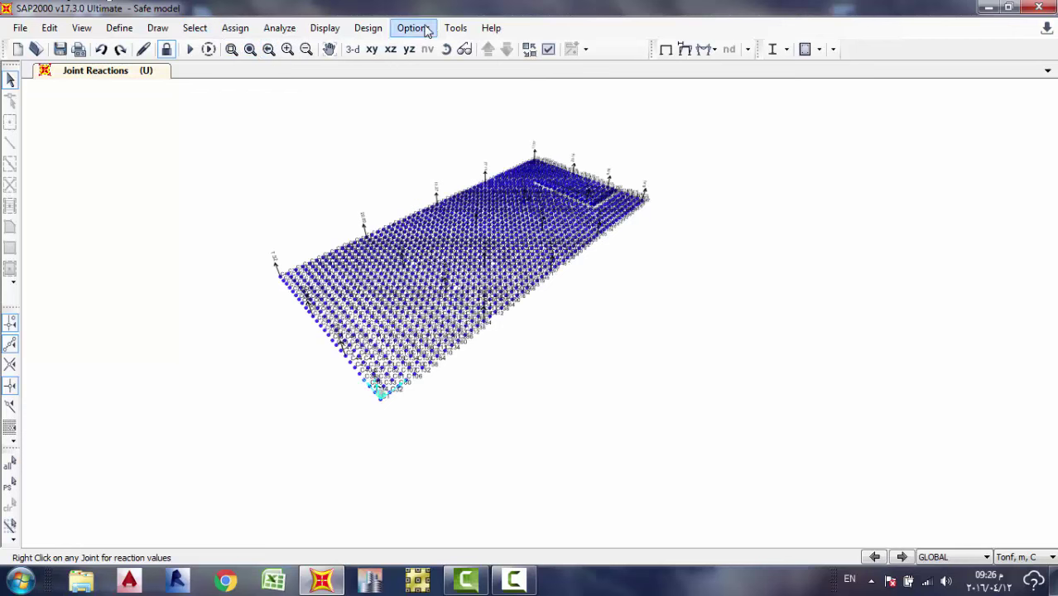
Open the table selection for display and expand the joint output results down to the Joint Reactions table.
left_click(323, 29)
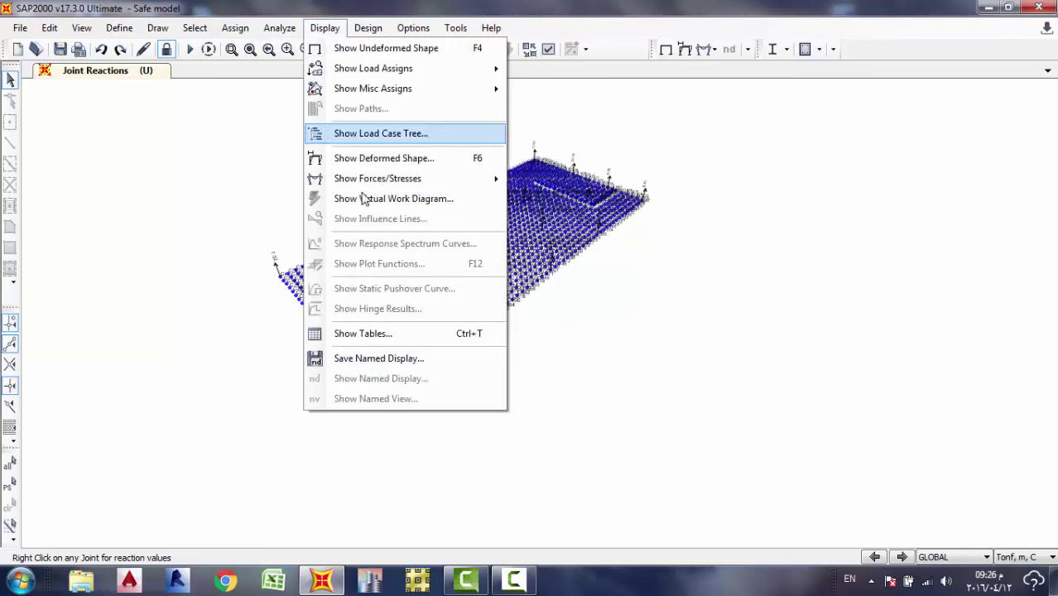
left_click(389, 334)
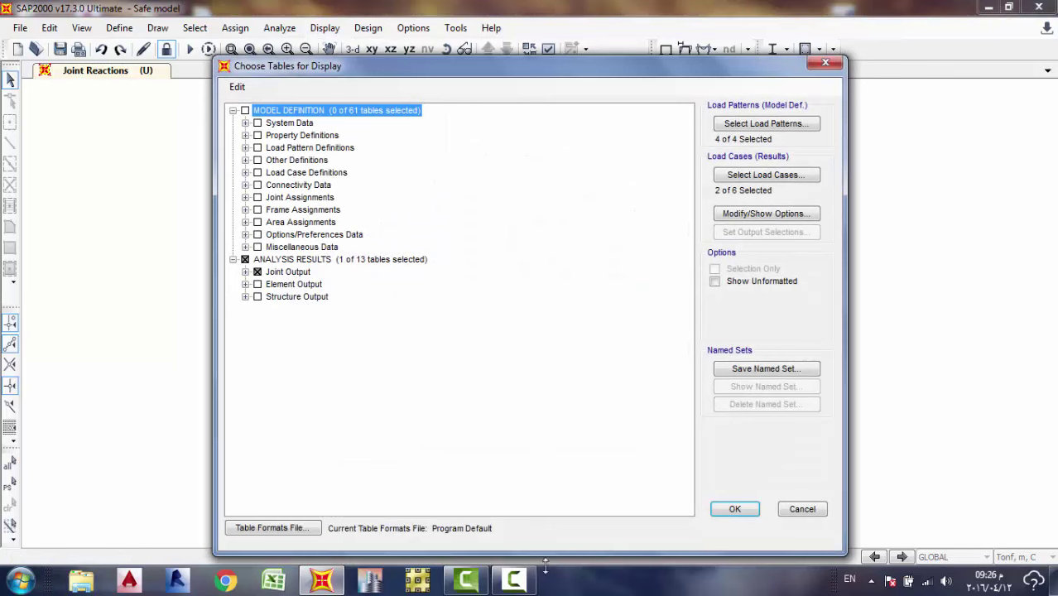
left_click(514, 580)
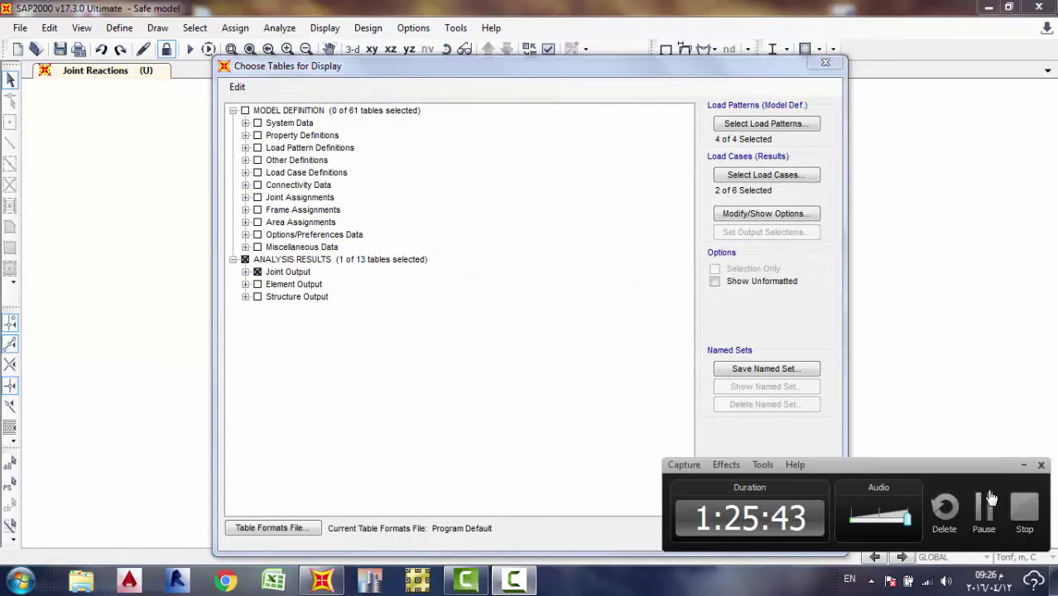
left_click(991, 499)
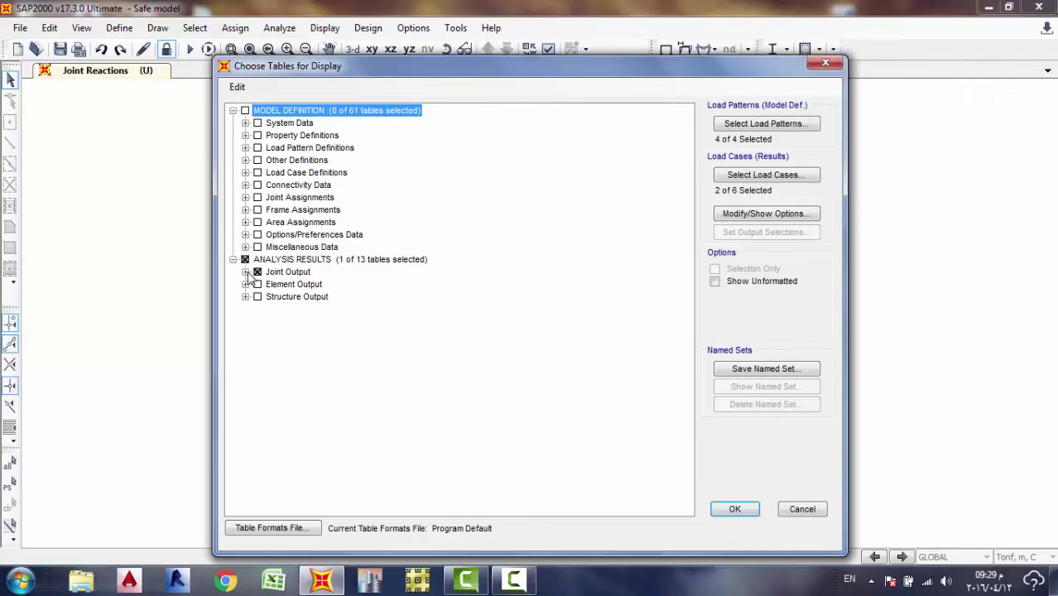
left_click(245, 273)
left_click(257, 296)
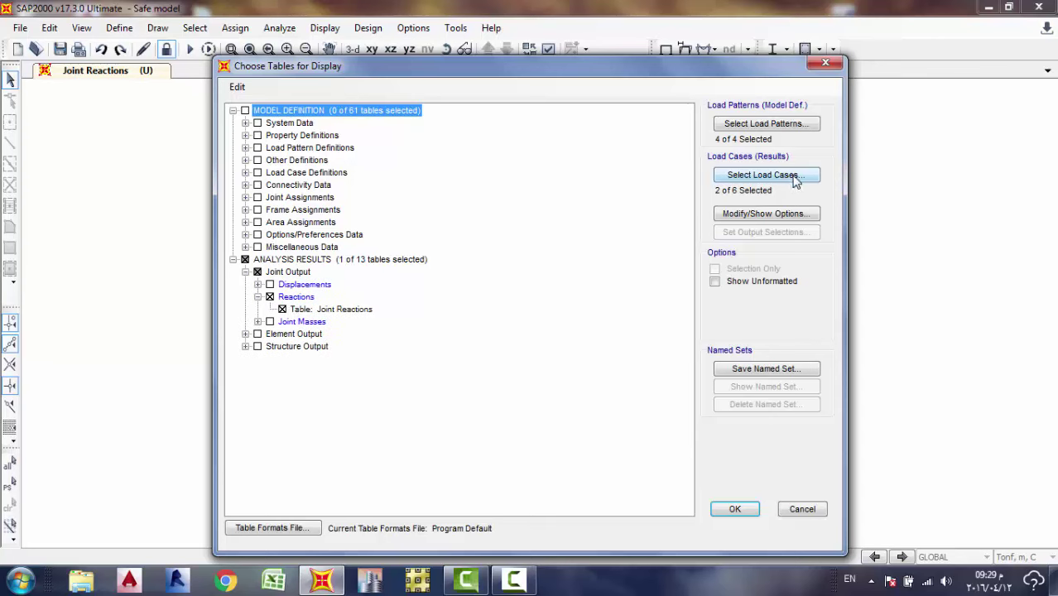
Restrict the load cases for the results tables to combination U only.
left_click(763, 175)
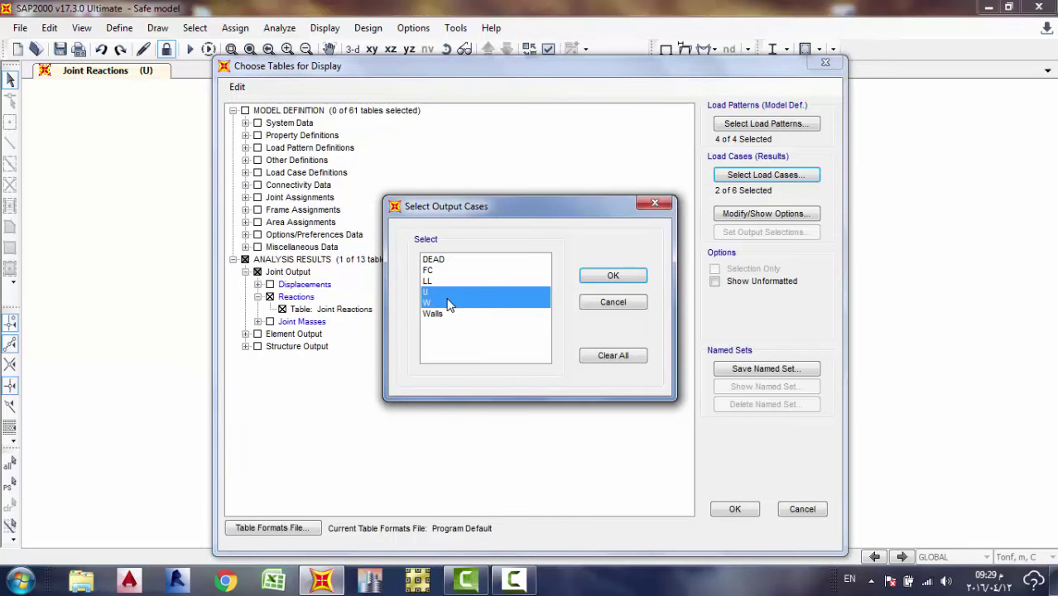
left_click(450, 305)
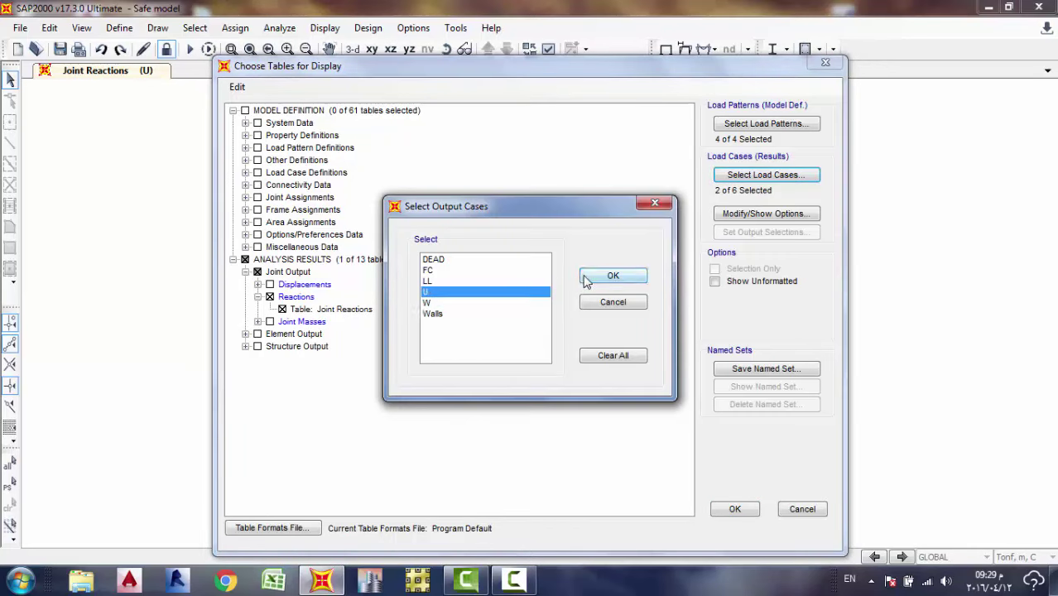
left_click(614, 277)
Keep the load patterns DEAD, FC, LL and Walls selected and display the Joint Reactions table.
left_click(753, 214)
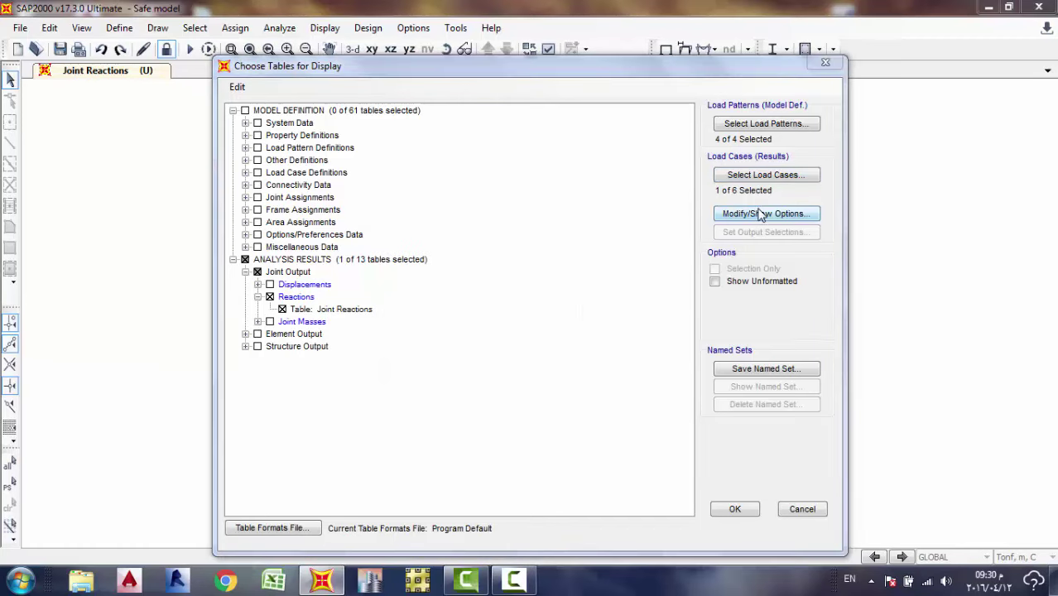
left_click(684, 113)
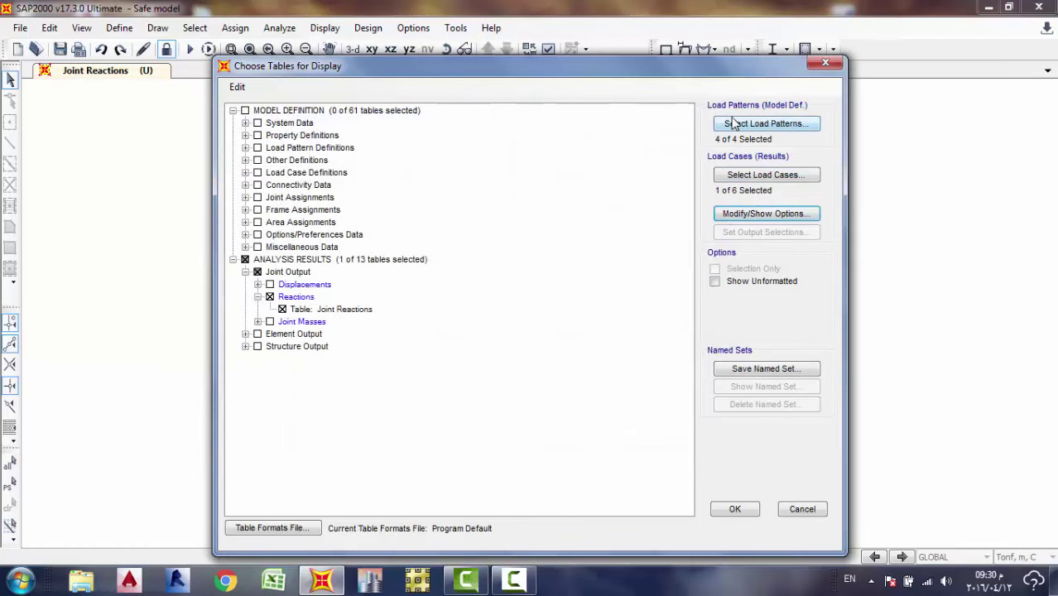
left_click(722, 126)
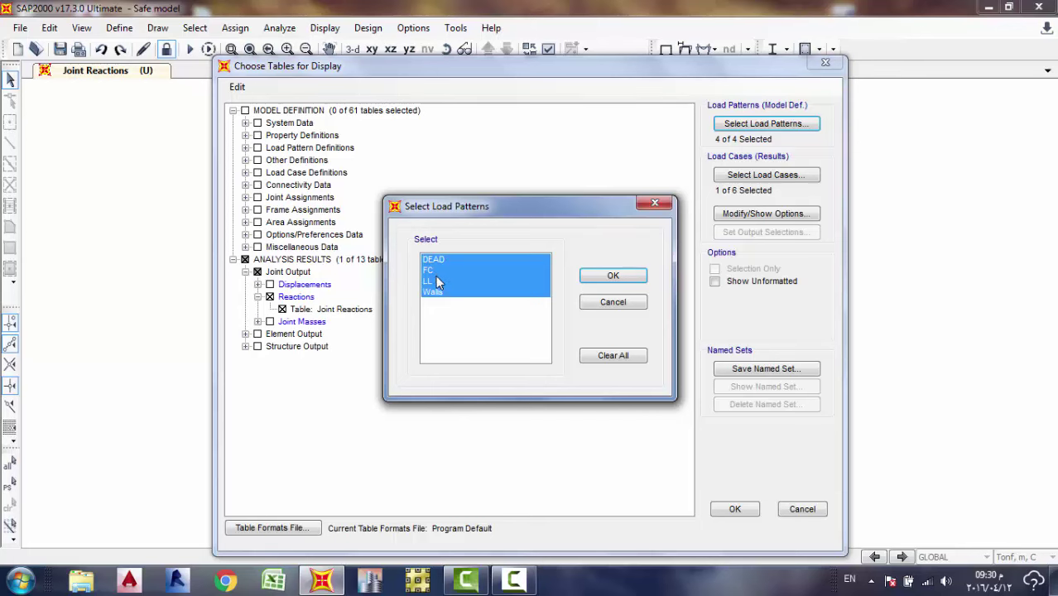
left_click(608, 275)
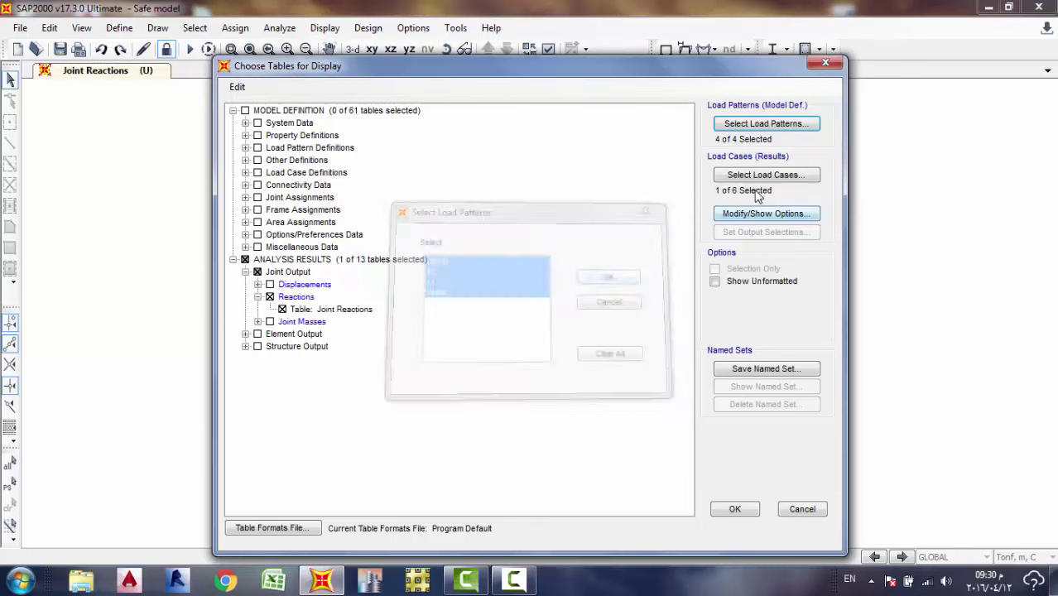
left_click(737, 511)
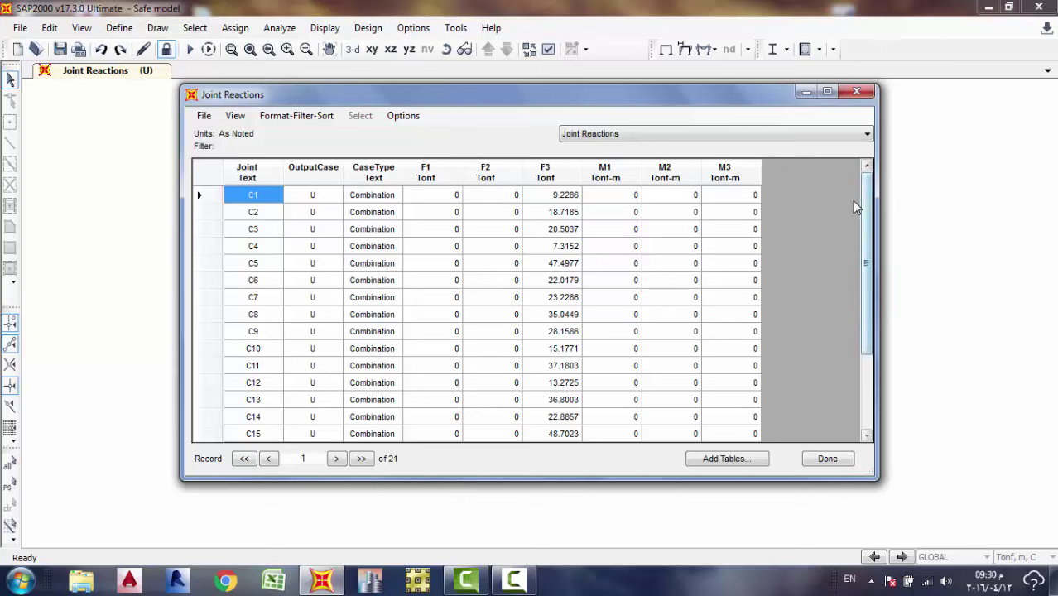
Look through the joint reactions for combination U and export the current table to Excel.
left_click_drag(870, 213, 857, 391)
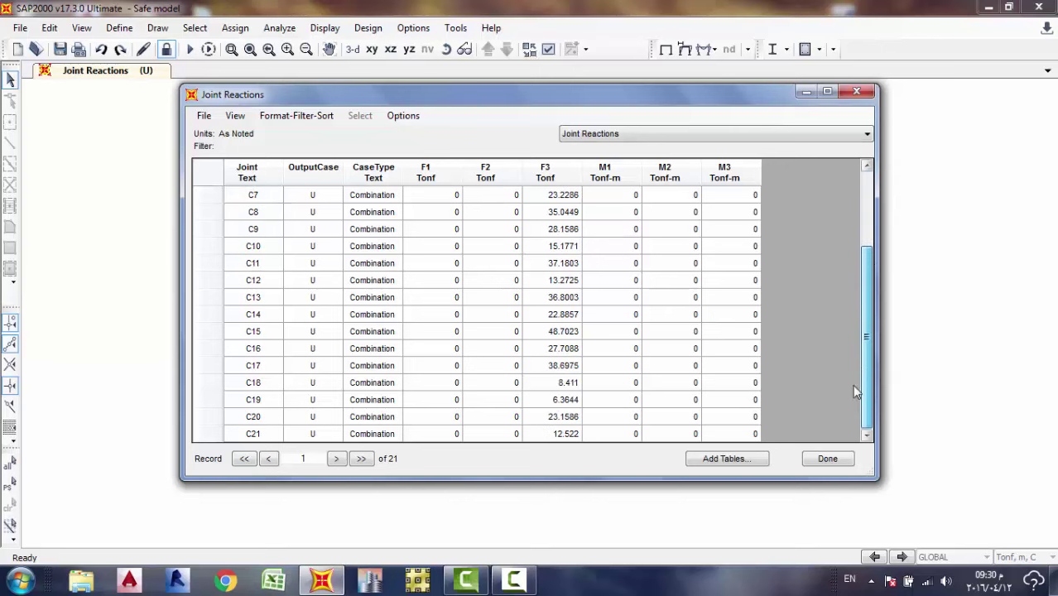
left_click_drag(871, 269, 869, 214)
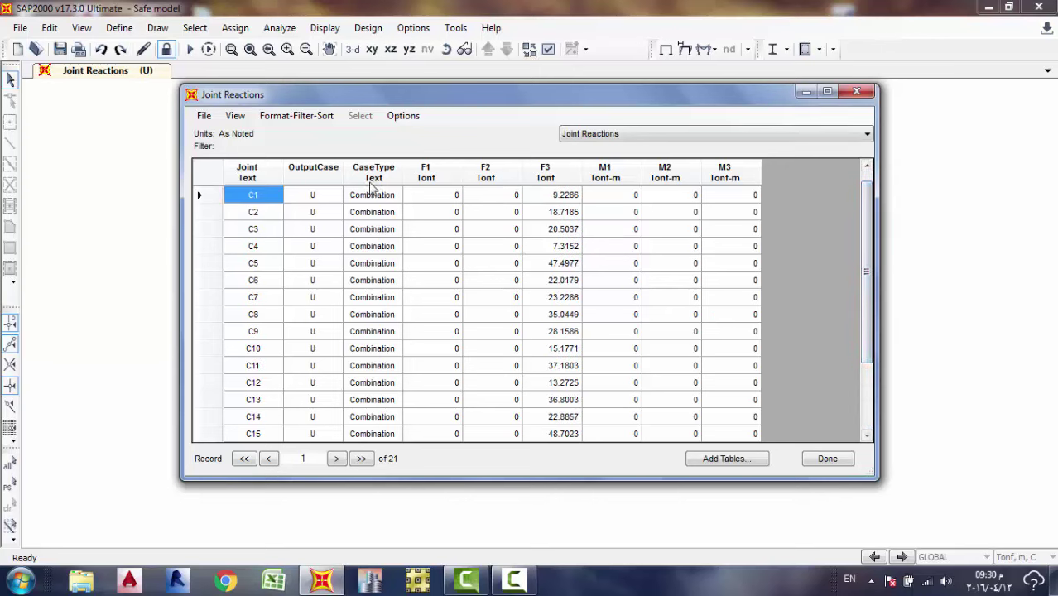
left_click(203, 116)
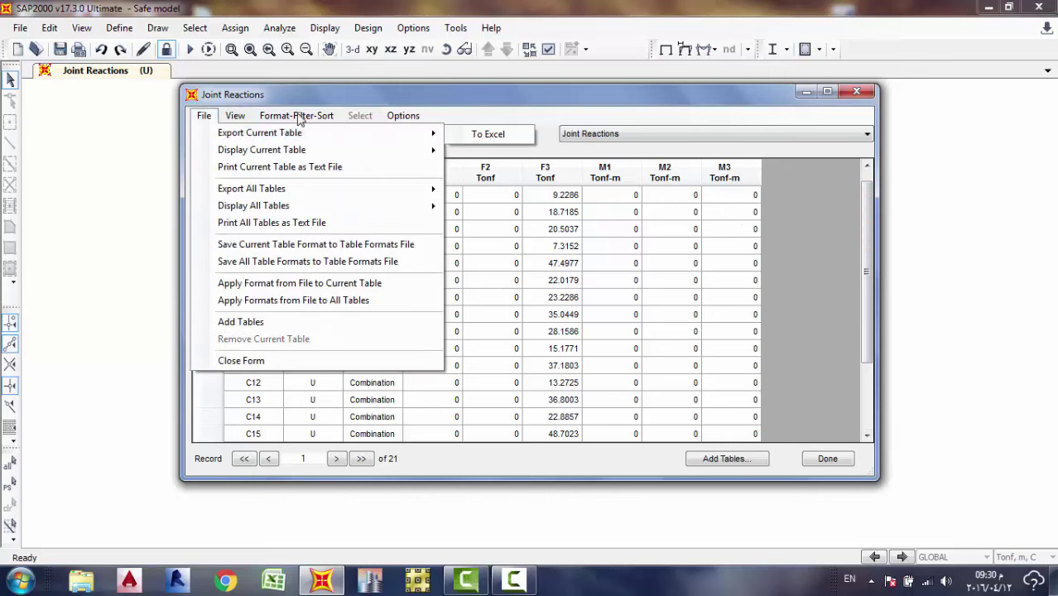
mouse_move(418, 141)
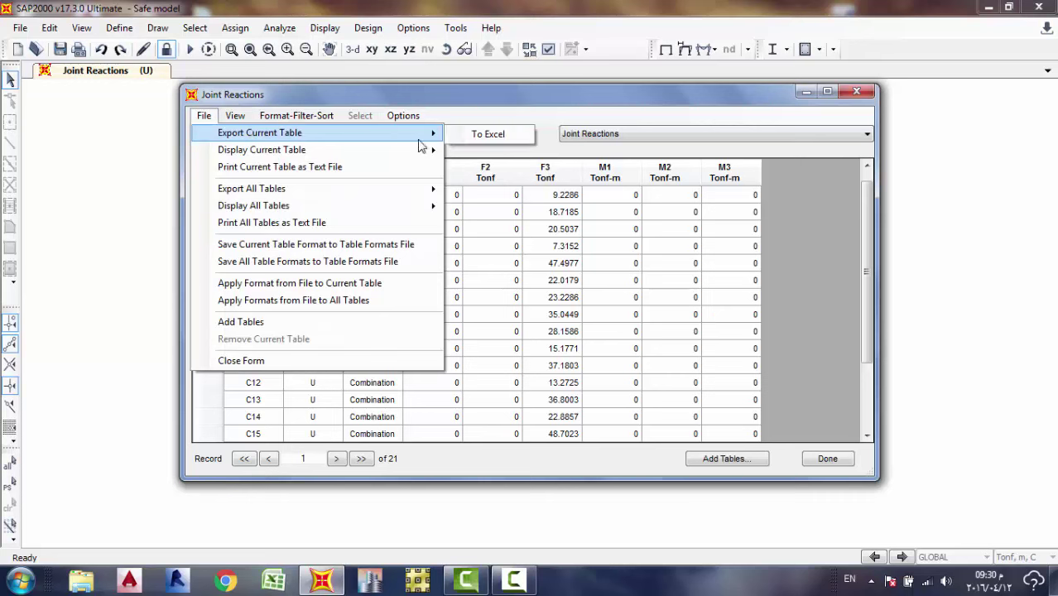
left_click(531, 137)
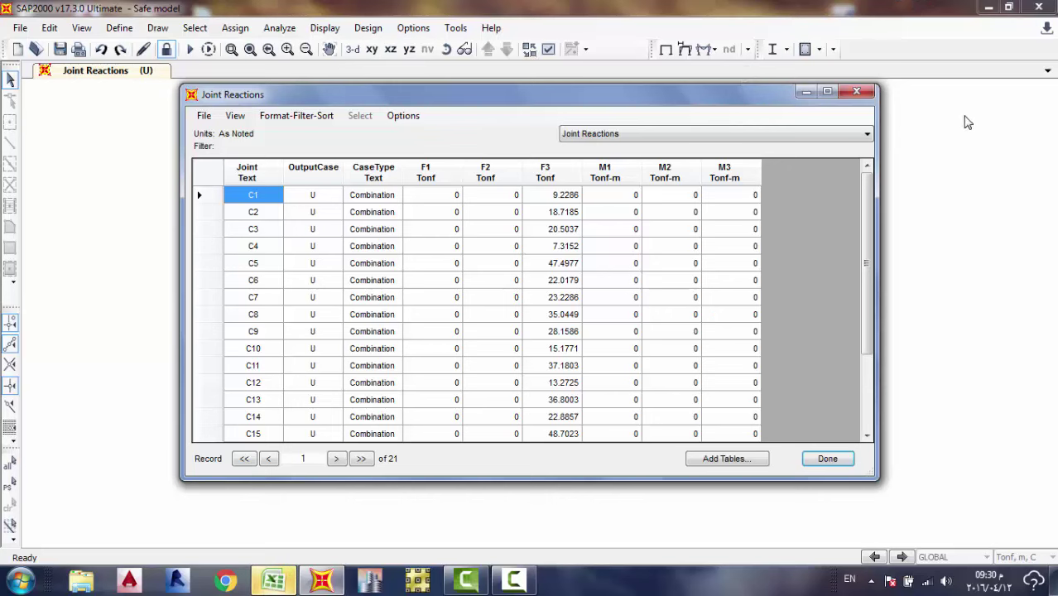
left_click(276, 583)
left_click(279, 582)
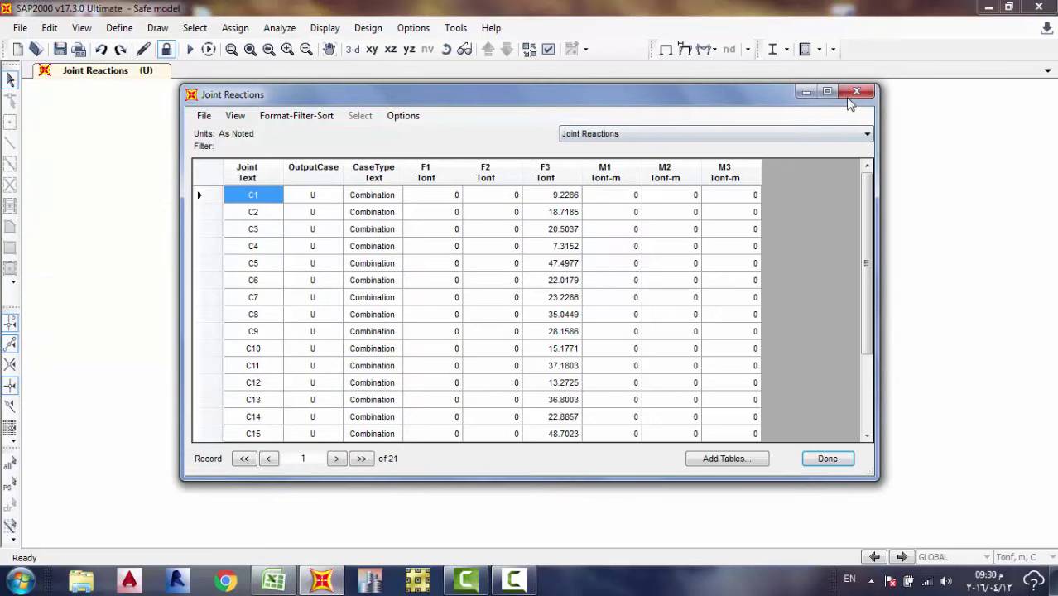
Close the Joint Reactions table and exit SAP2000.
left_click(856, 92)
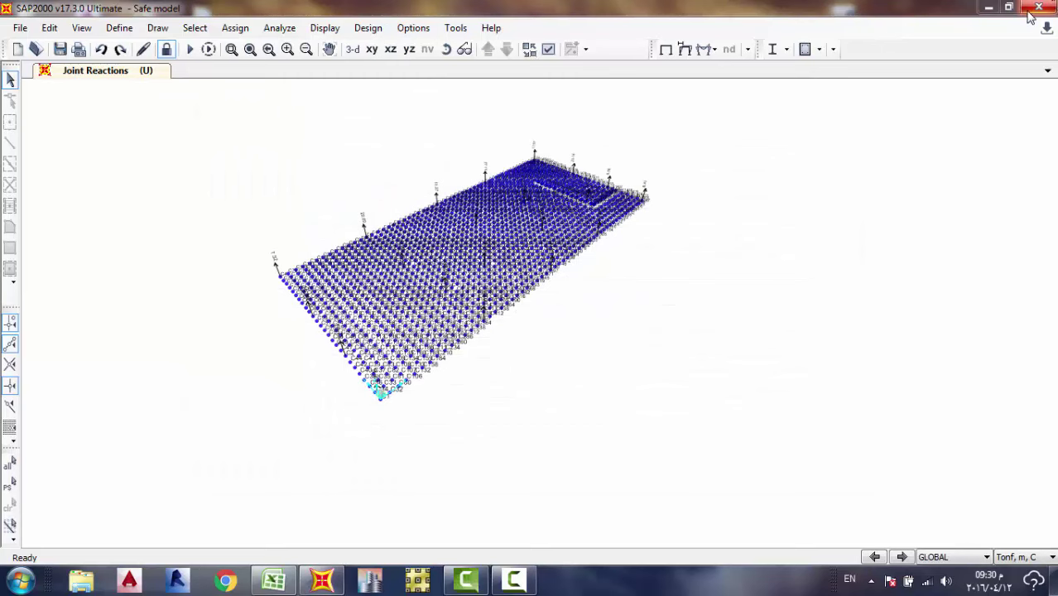
left_click(1037, 8)
left_click(560, 356)
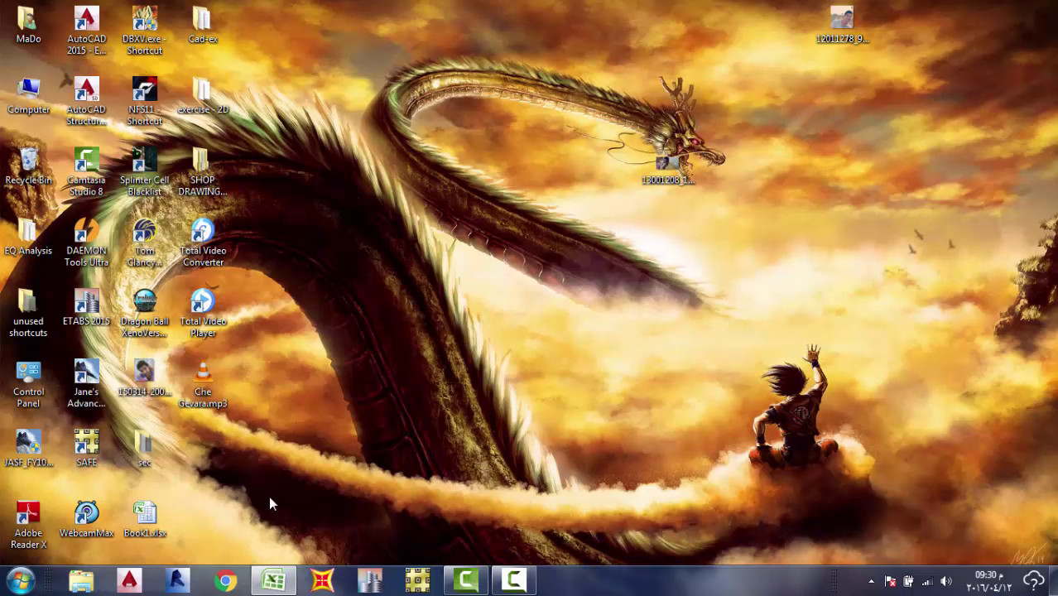
Switch to the exported Excel workbook and clear columns B to E and G to I, keeping only the joint names and F3.
left_click(271, 579)
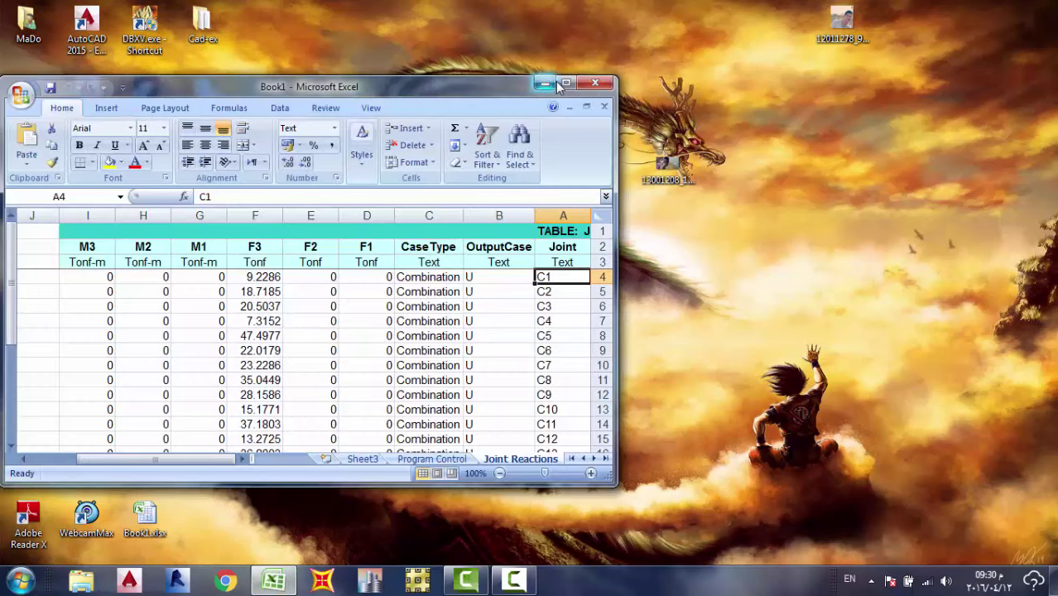
left_click(566, 84)
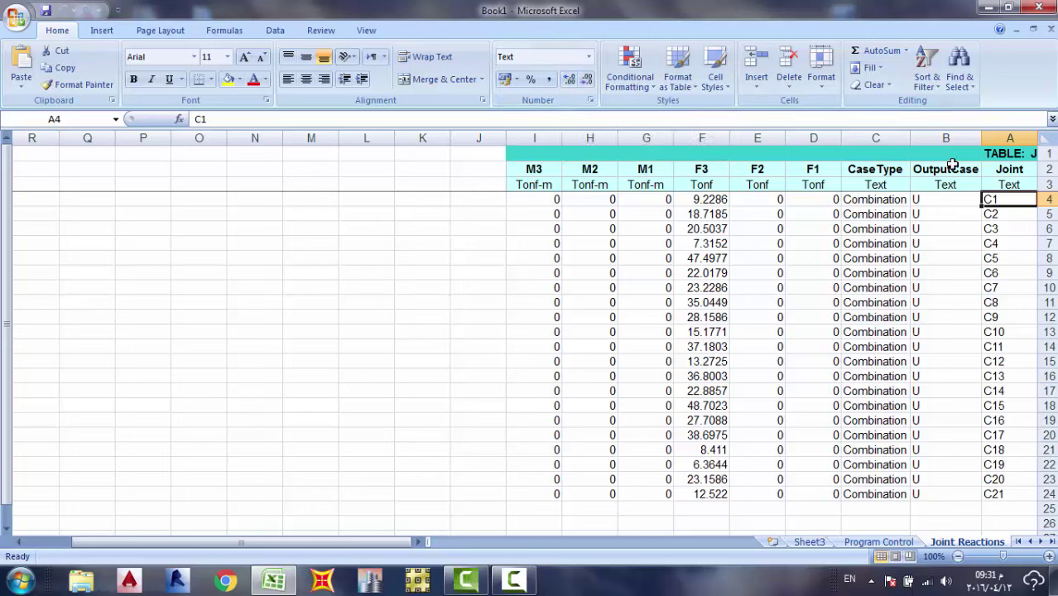
left_click_drag(950, 138, 773, 144)
key("Delete")
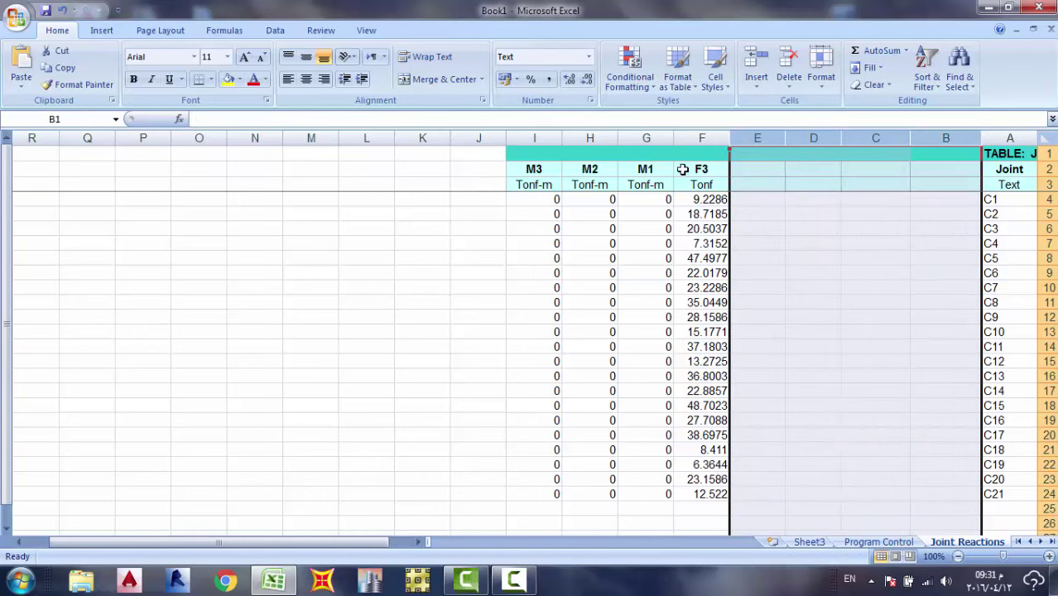
left_click_drag(647, 138, 553, 146)
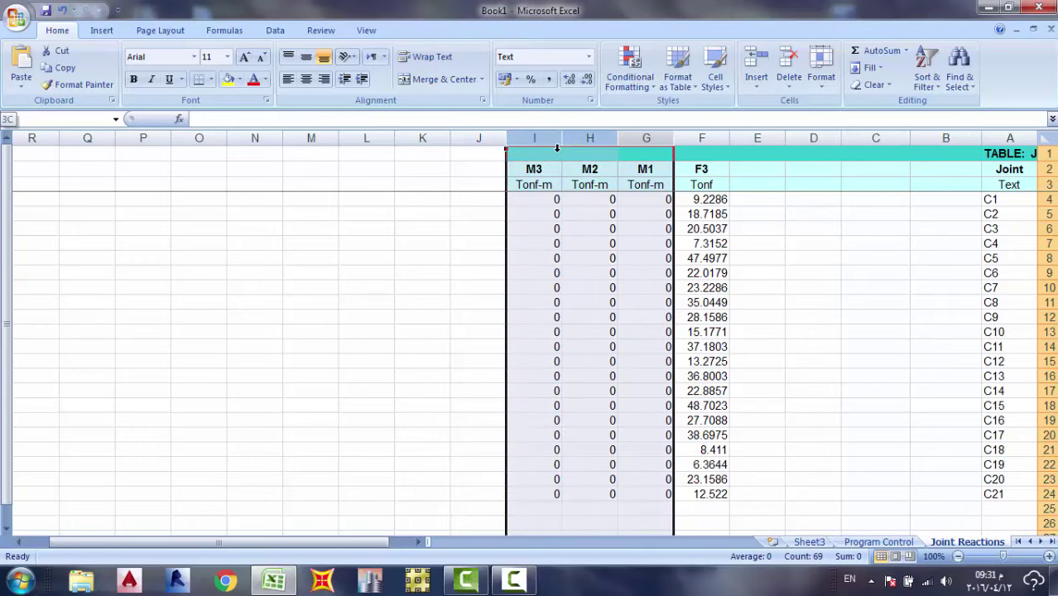
key("Delete")
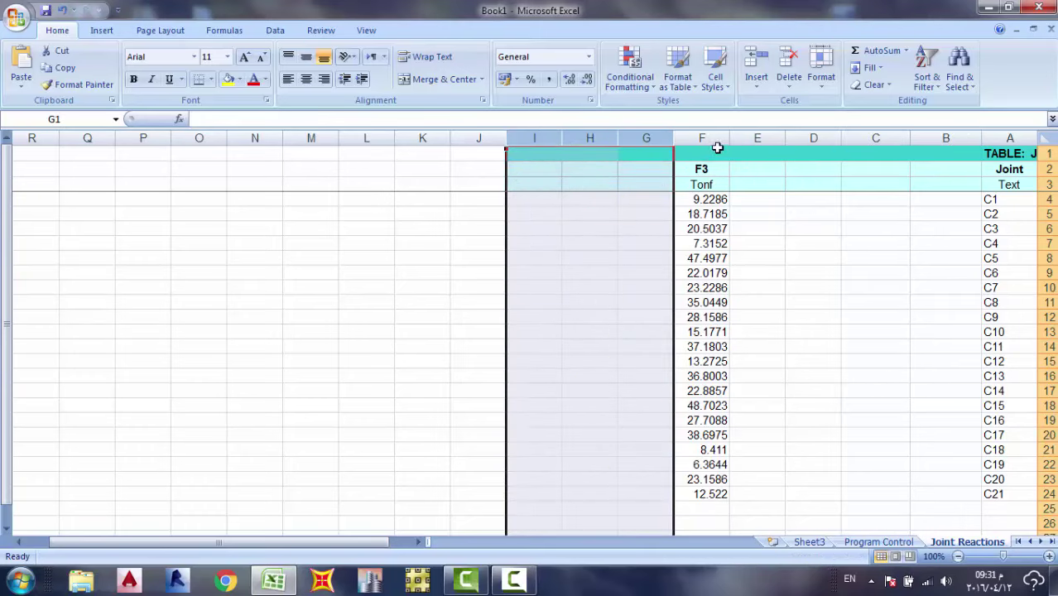
left_click(816, 240)
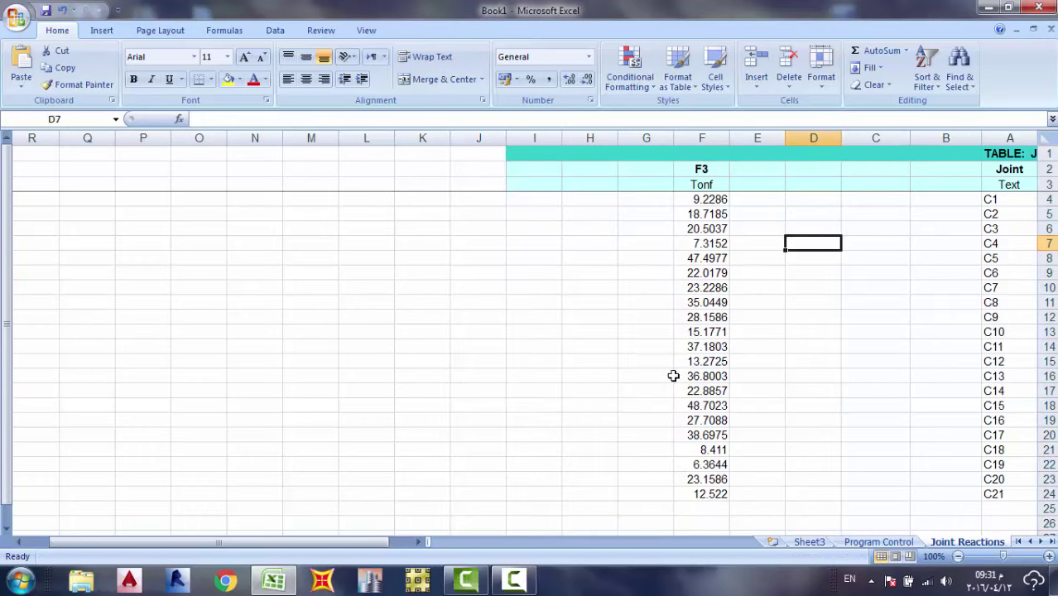
Open a new blank Excel workbook and set Sheet1 to a left-to-right layout.
left_click(277, 581)
right_click(277, 581)
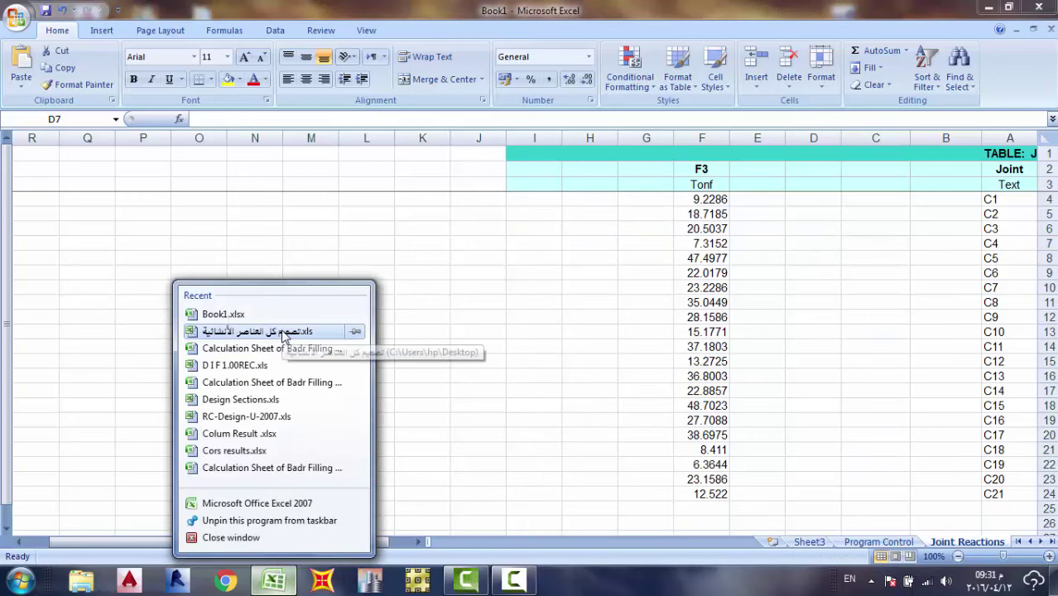
left_click(272, 505)
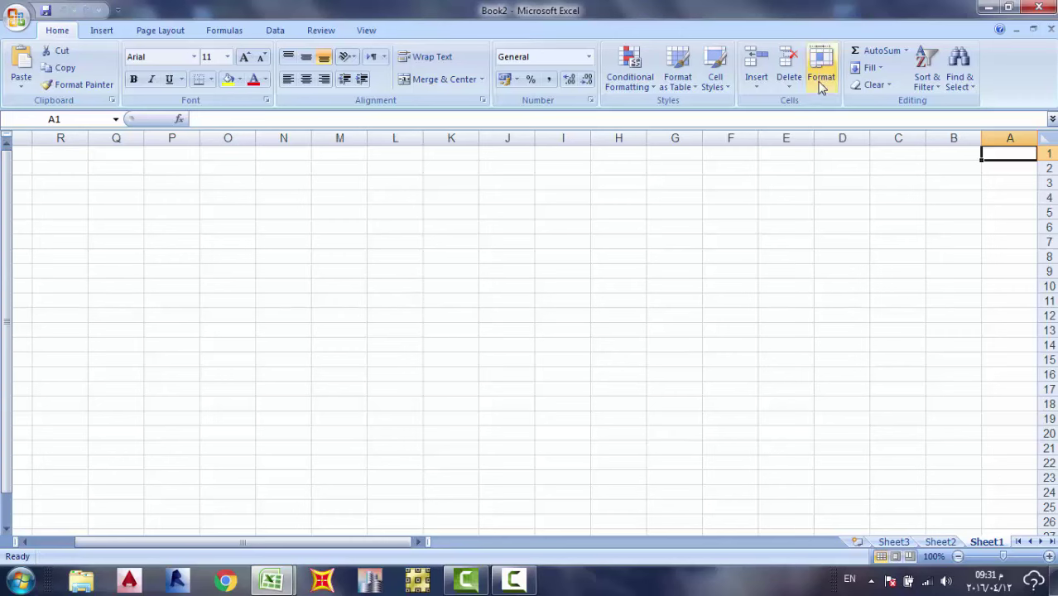
left_click(167, 27)
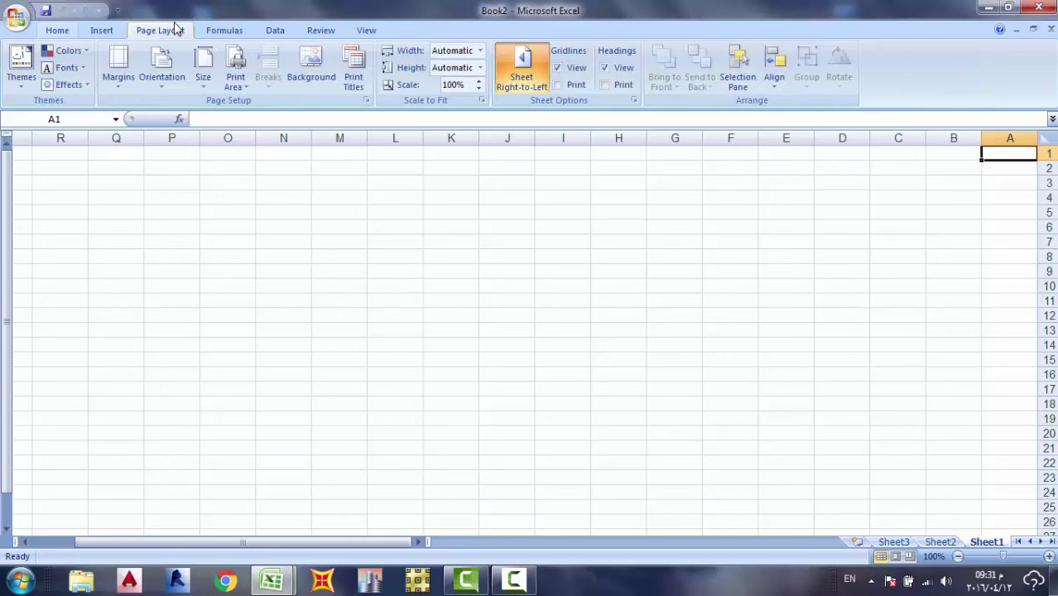
left_click(497, 82)
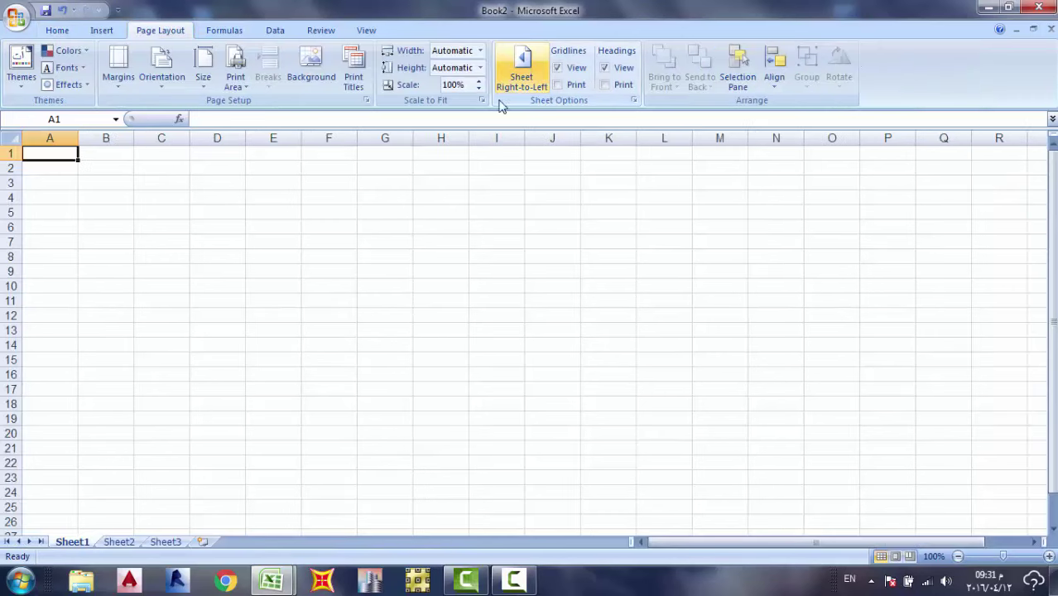
Merge and center the range B1:M2 to form a title cell.
left_click(106, 155)
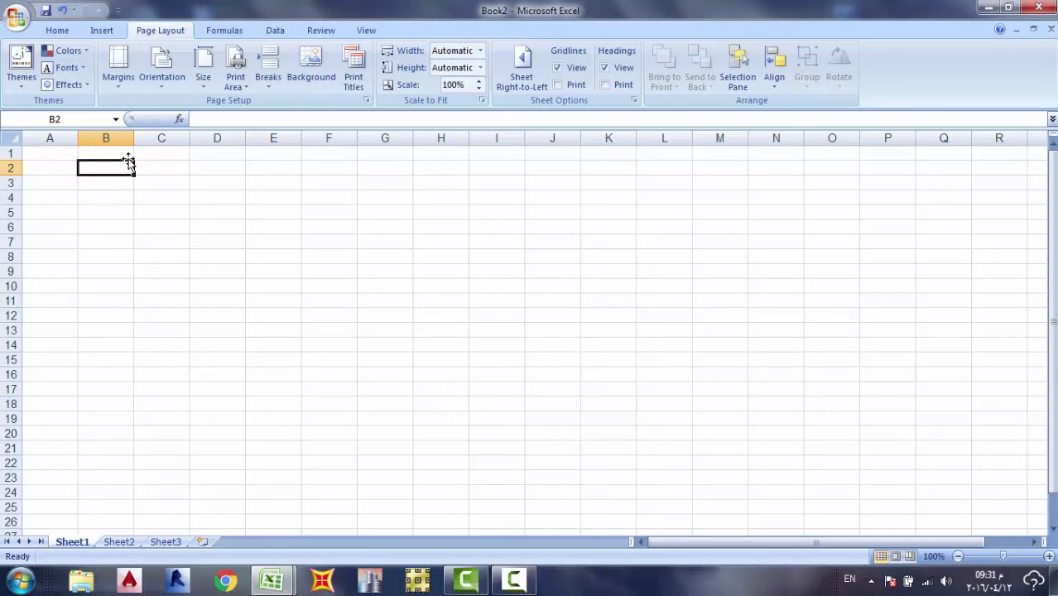
left_click(124, 156)
left_click_drag(133, 156, 740, 219)
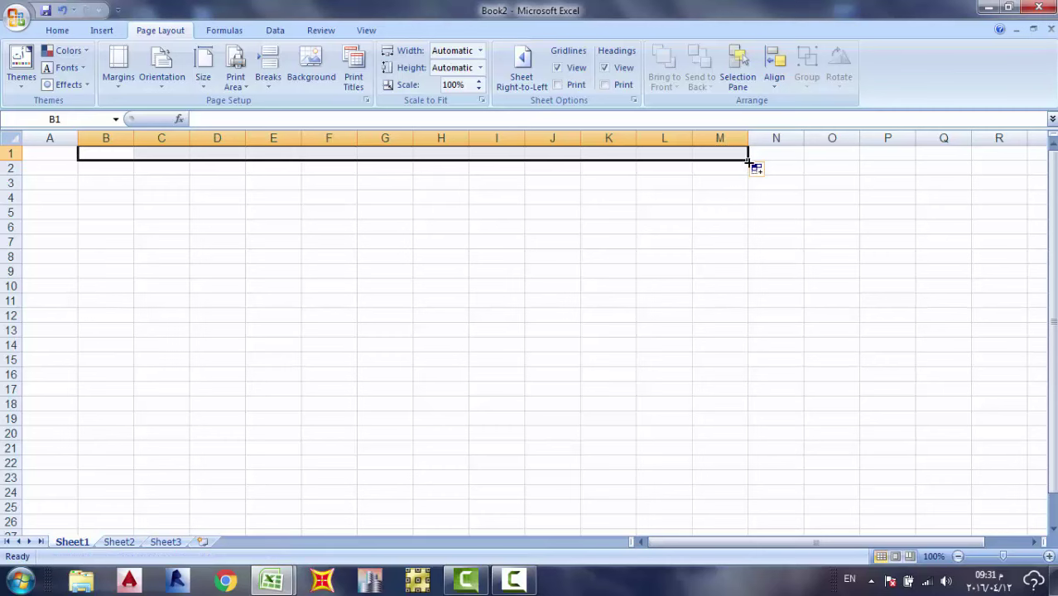
left_click_drag(748, 163, 767, 175)
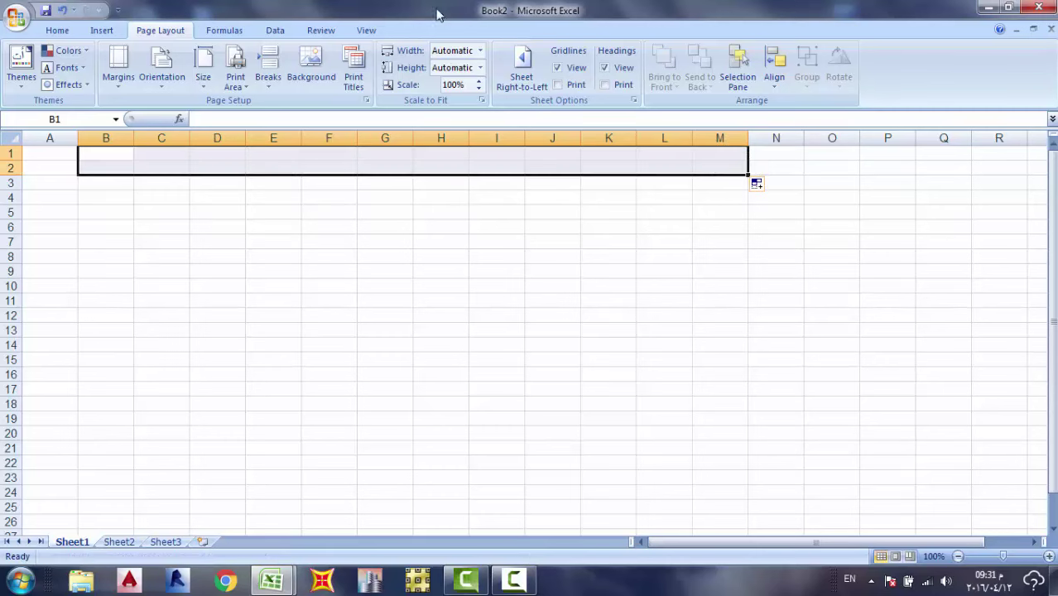
left_click(58, 30)
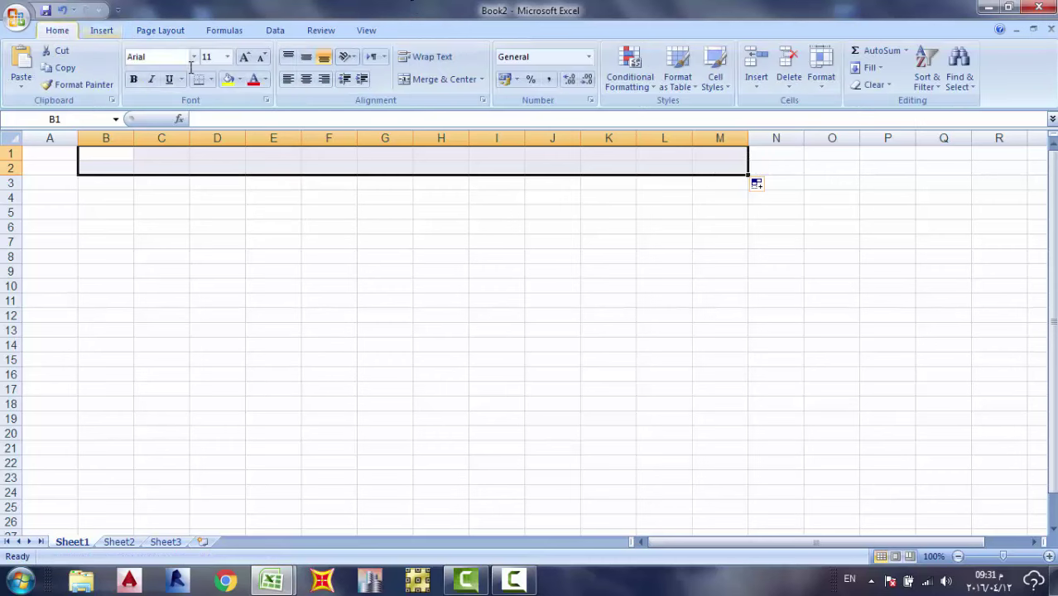
left_click(432, 78)
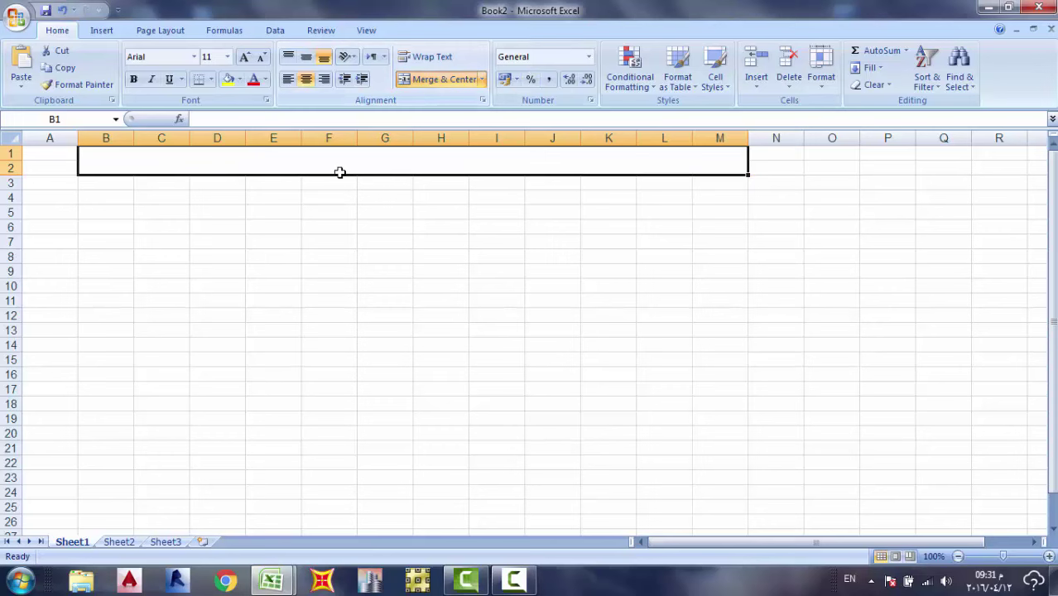
Enter the title "Colum Sheet ---> Fcu= 30 Mpa Fy= 360 mpa" in the merged cell B1.
double_click(220, 158)
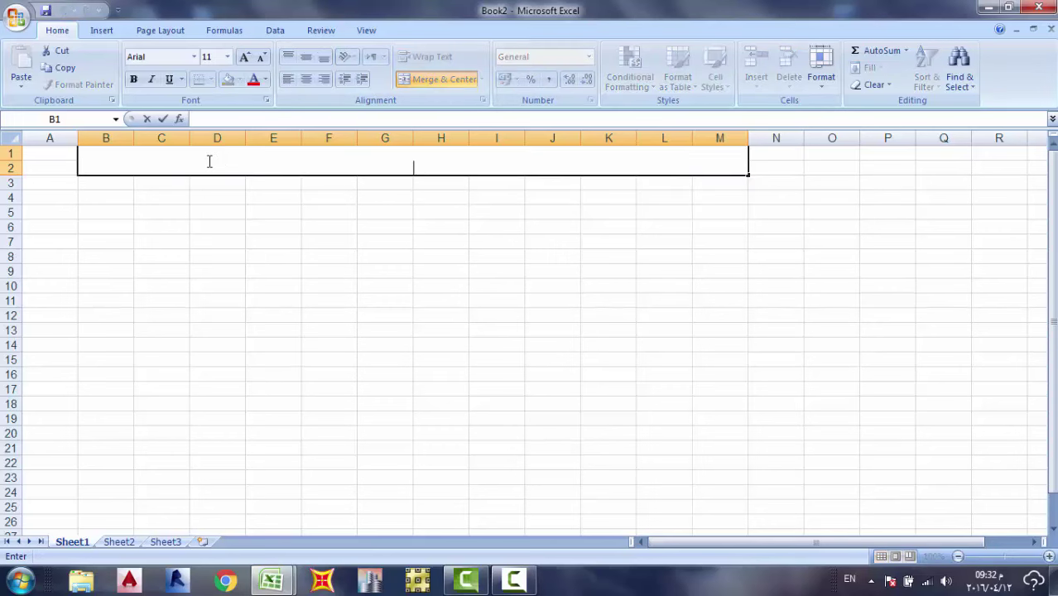
type("Colum Sheet ")
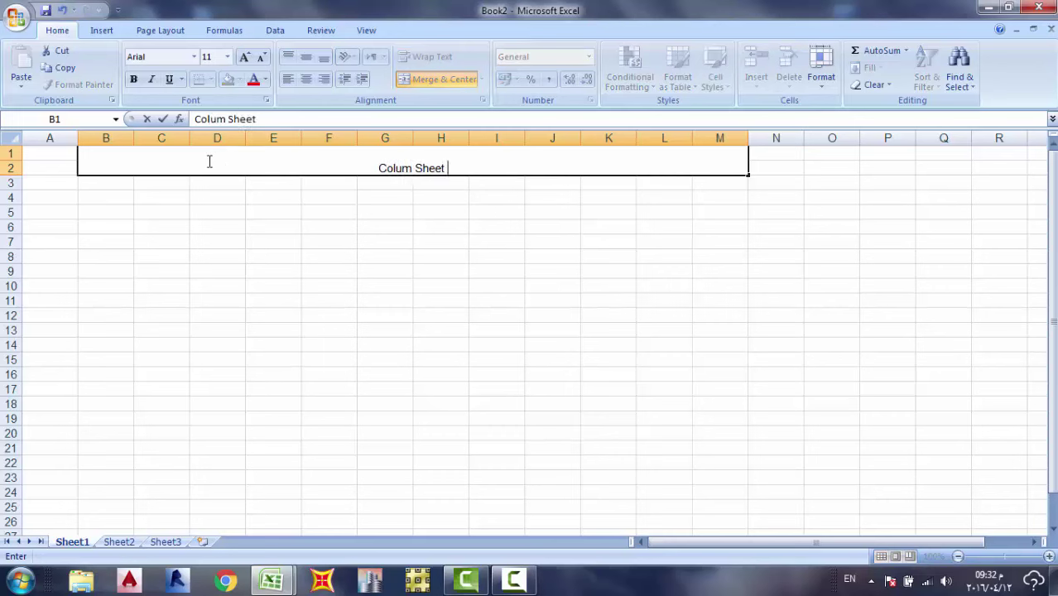
type("---> Fcu")
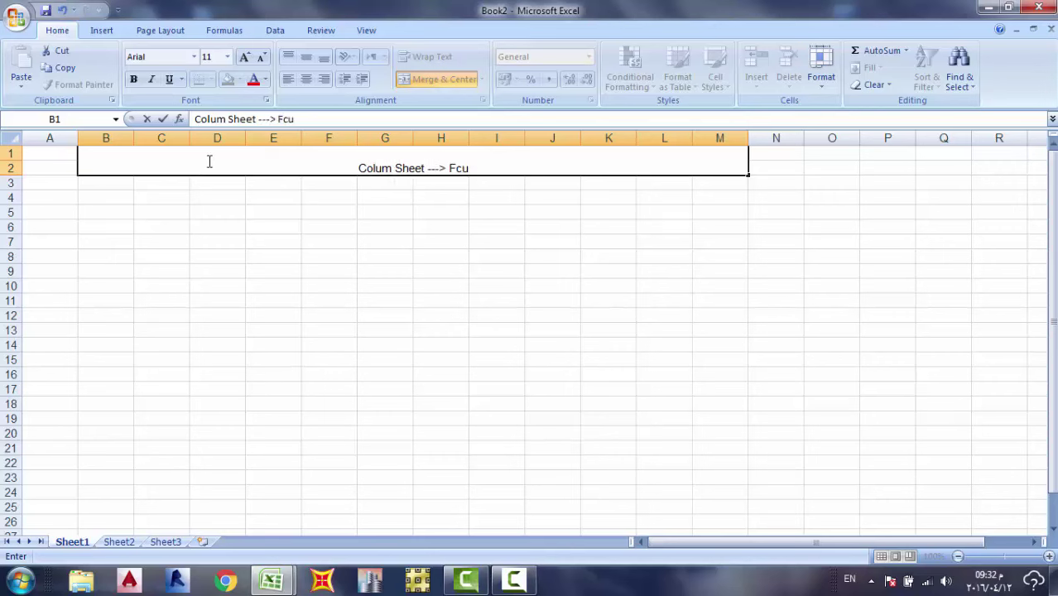
type("=")
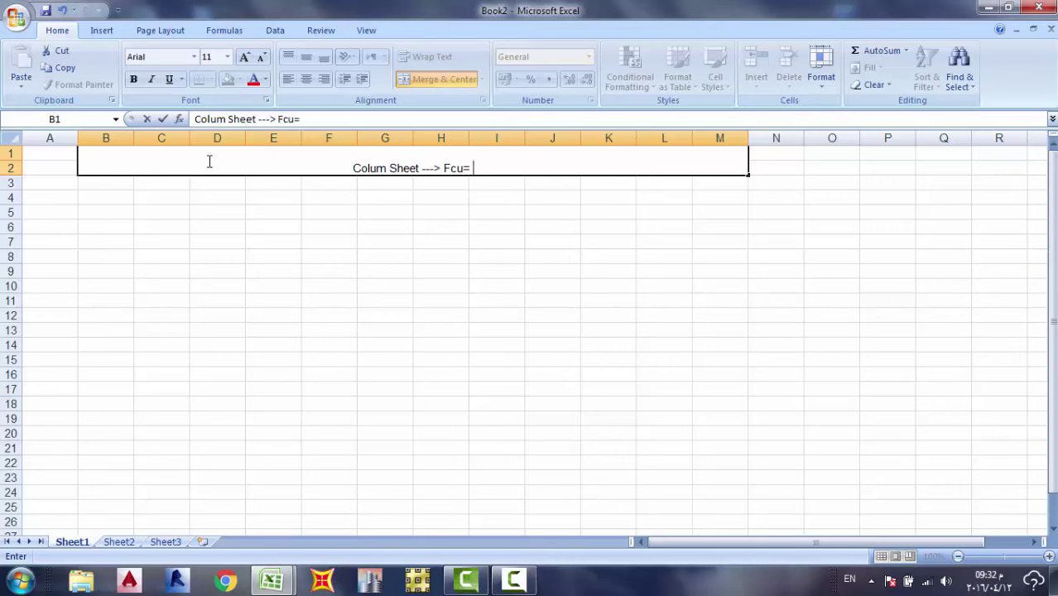
type(" 30 M")
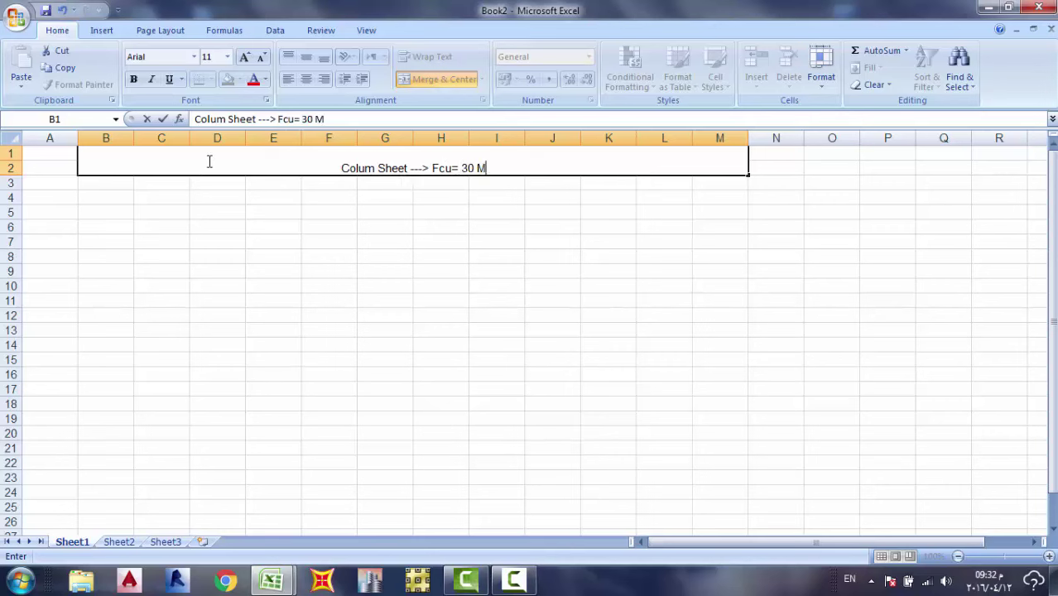
type("pa F")
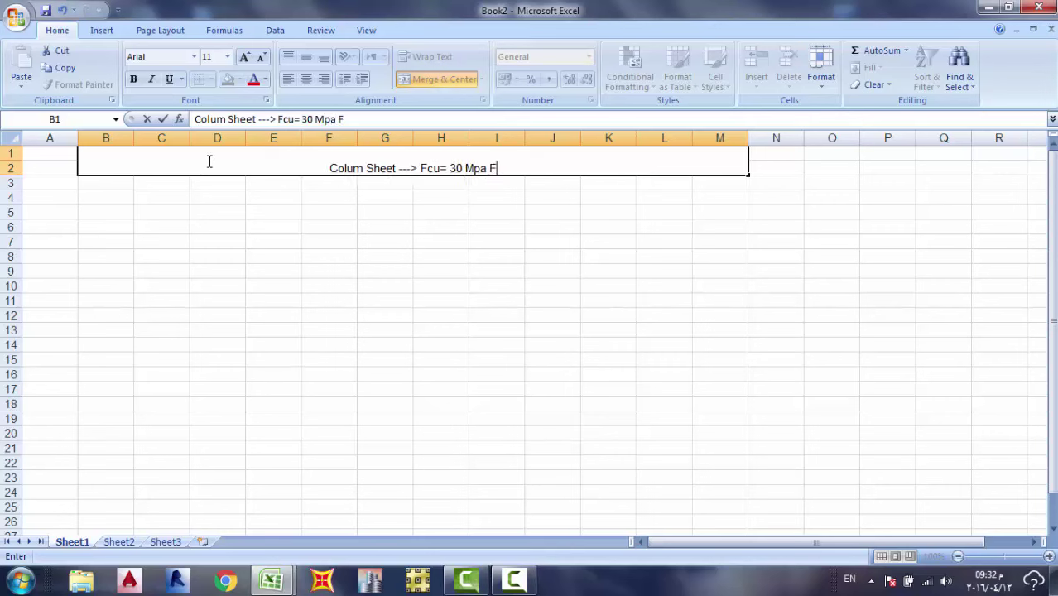
type("y=")
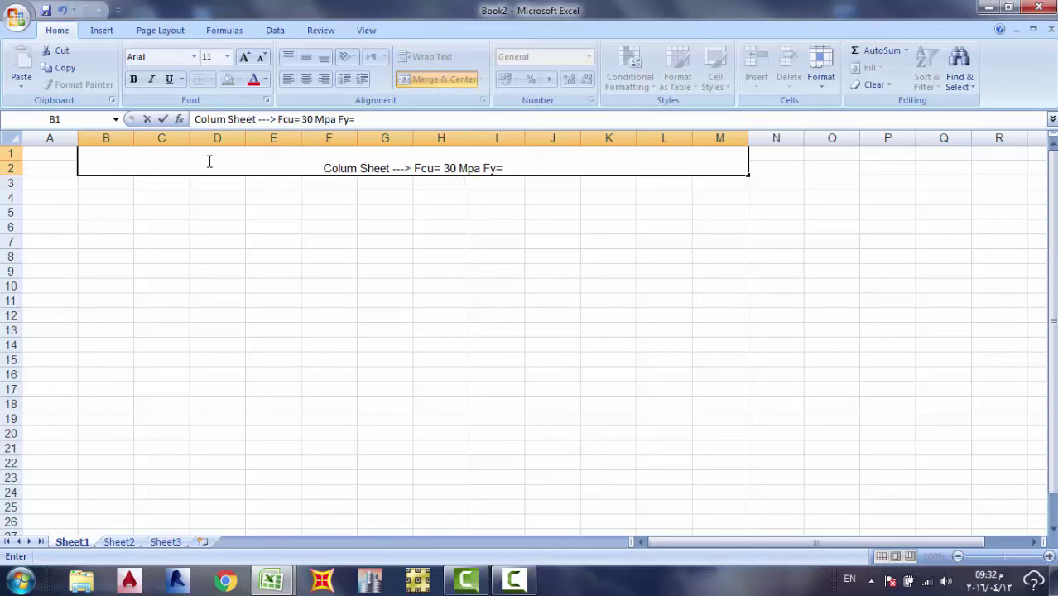
type(" 360 mpa")
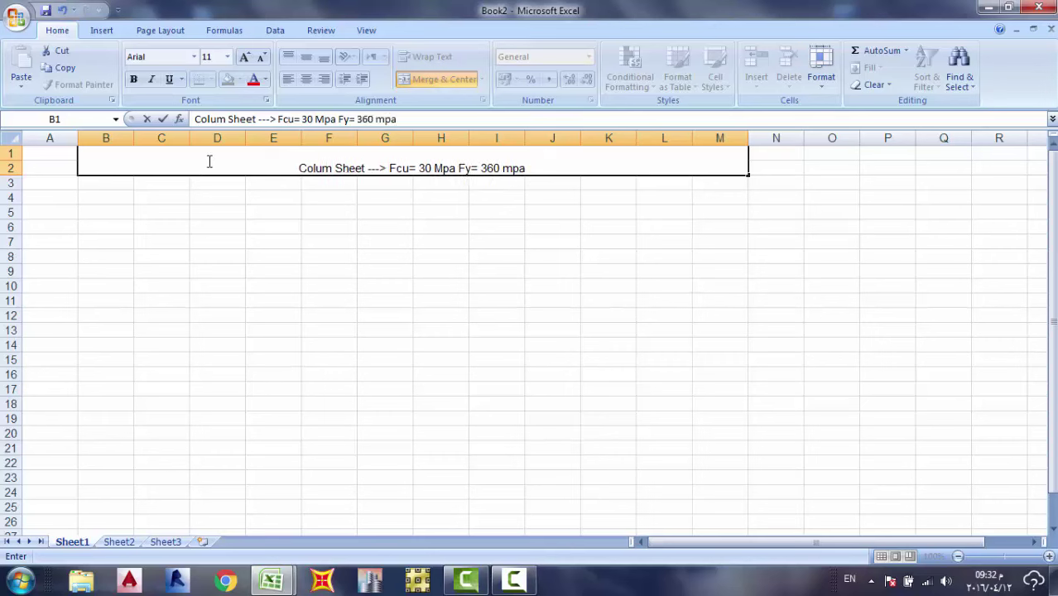
left_click(334, 225)
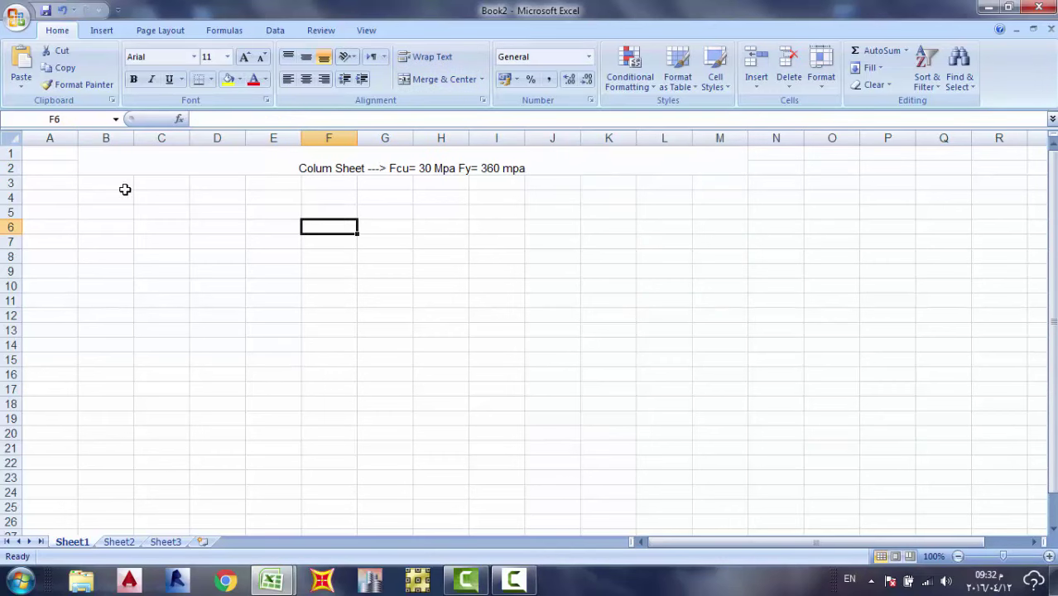
Enter the column headers "C olum" in B3 and "Pu" in C3.
left_click(120, 186)
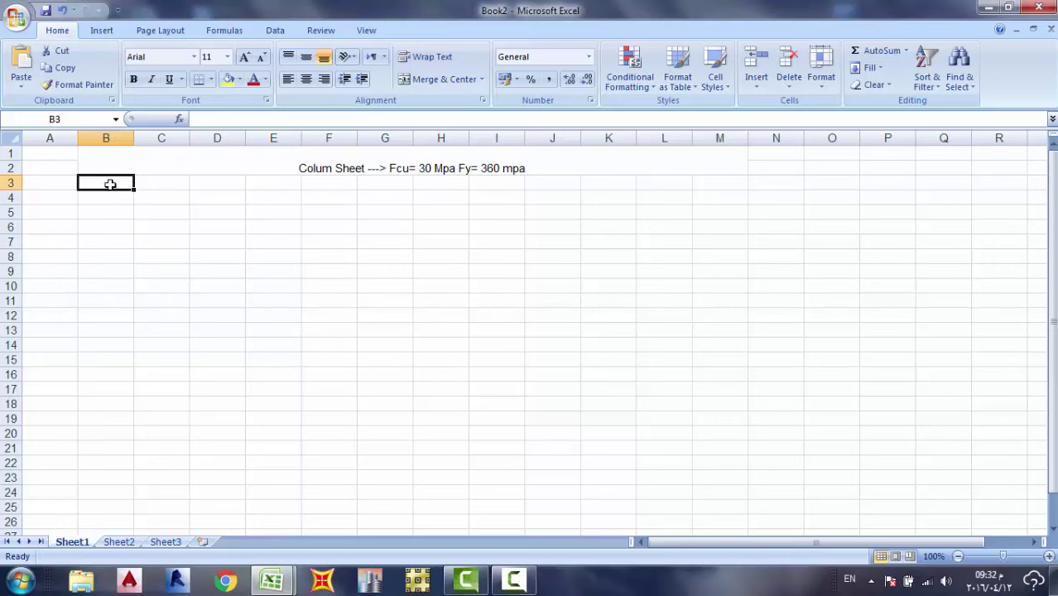
type("C")
key("BackSpace")
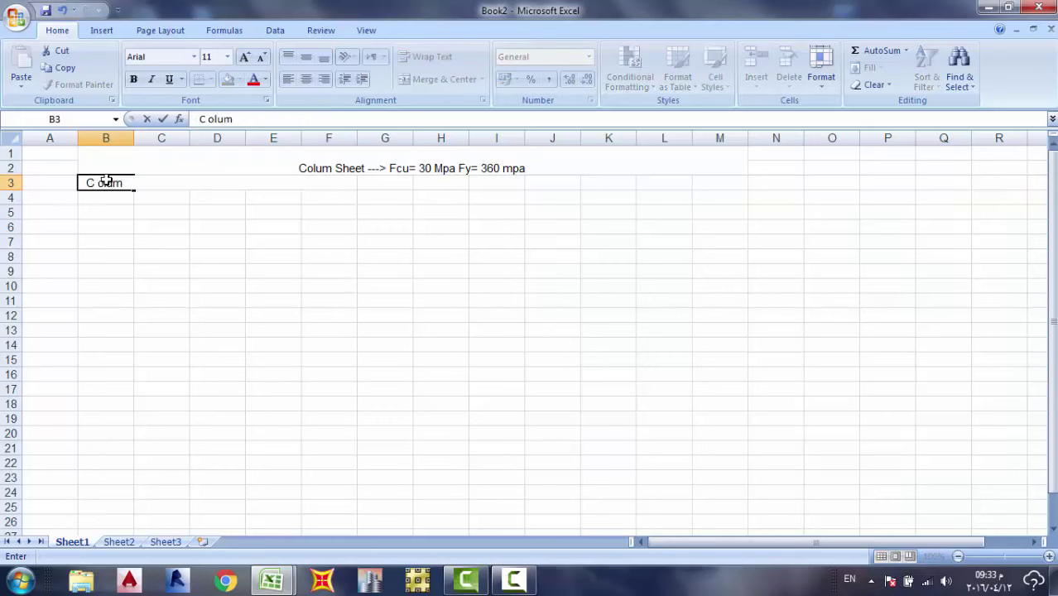
left_click(155, 209)
left_click(156, 184)
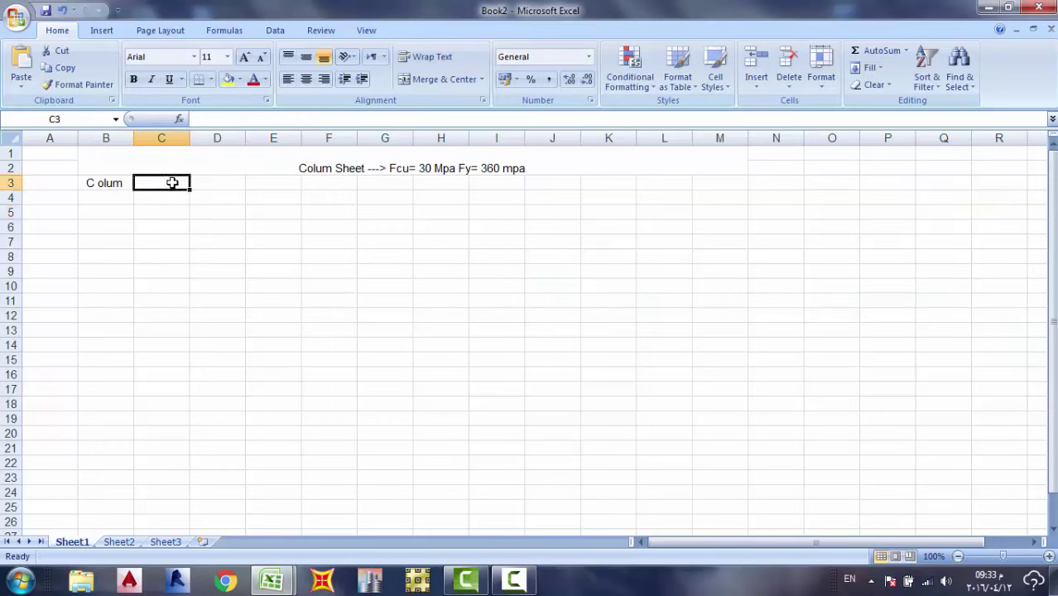
type("Pu")
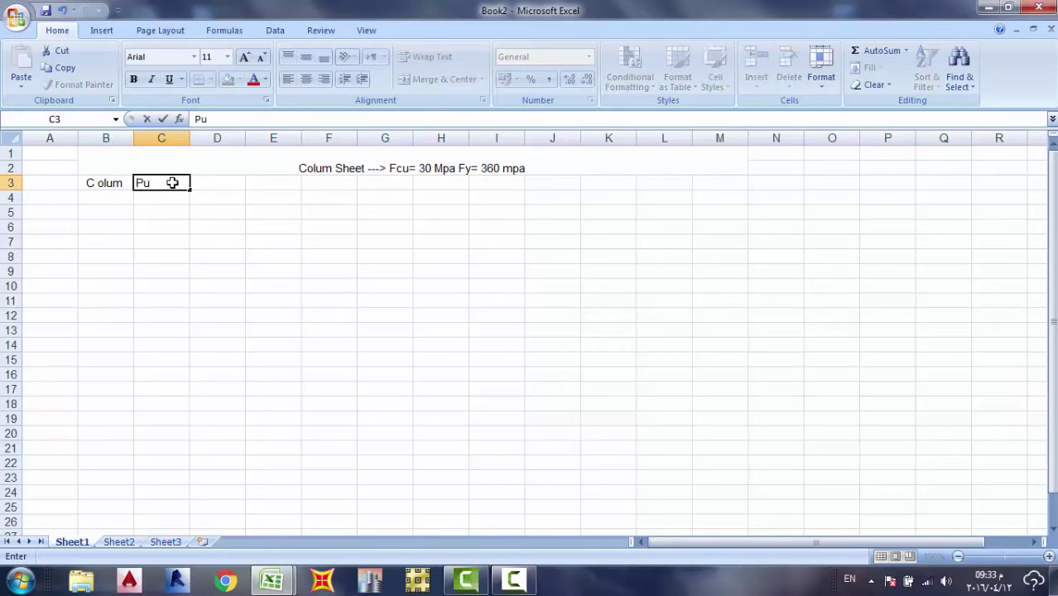
Enter the column headers "Ac", "B" and "T" in cells D3, E3 and F3.
left_click(224, 184)
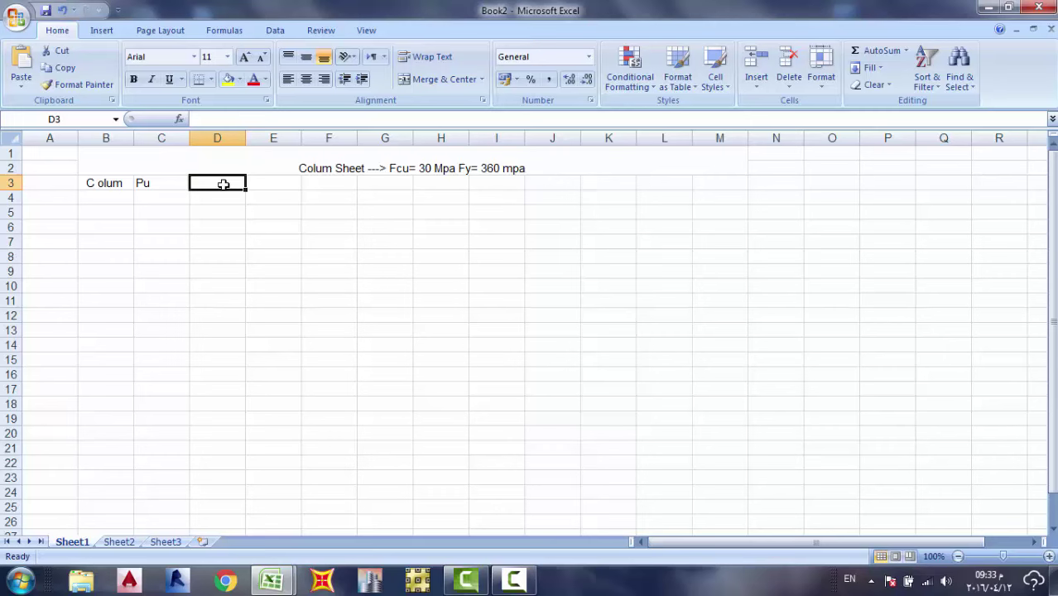
type("Ac")
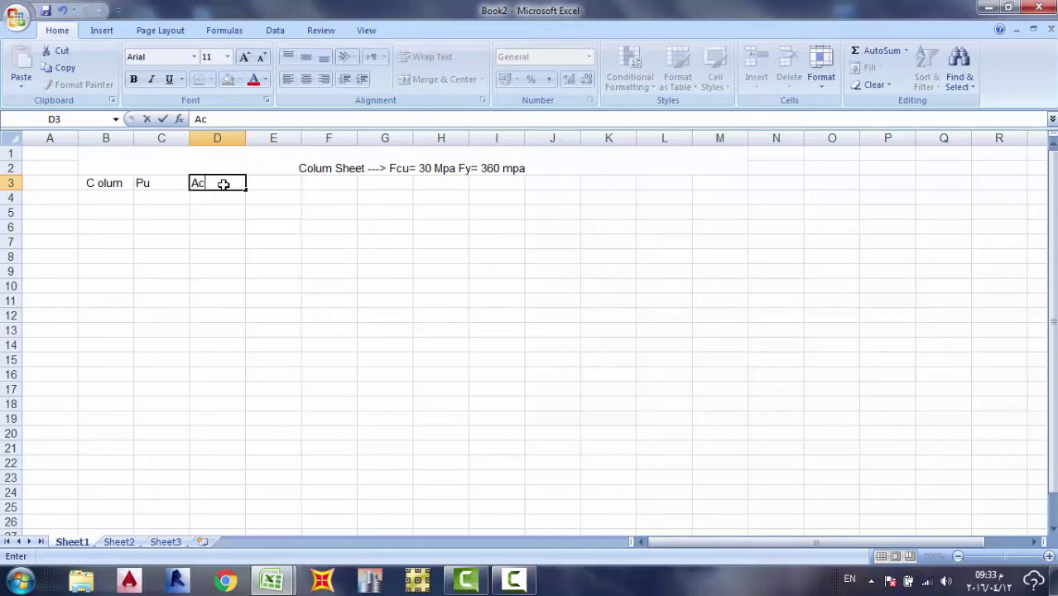
left_click(284, 186)
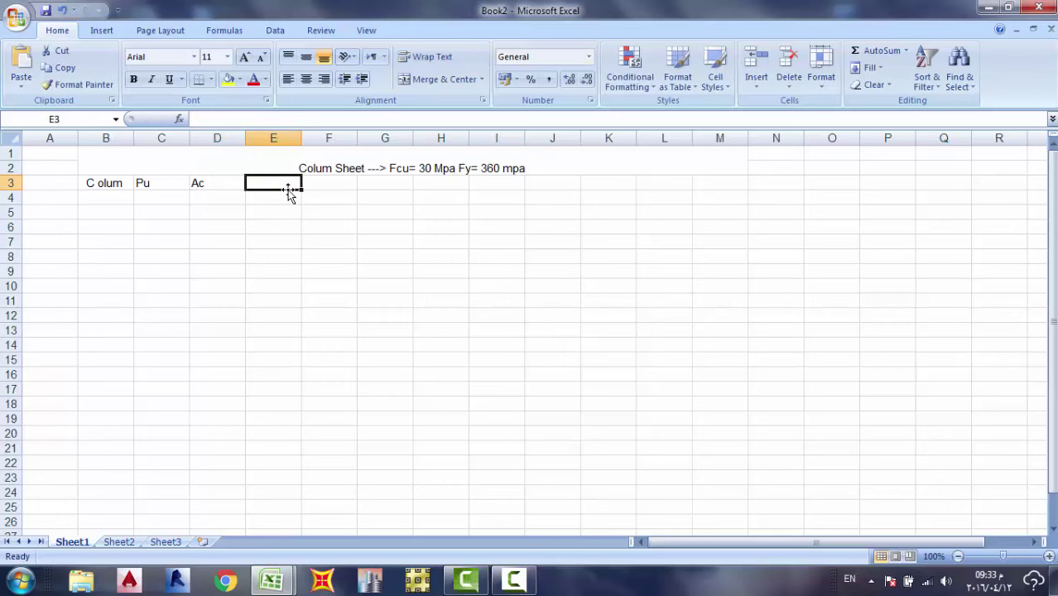
type("B")
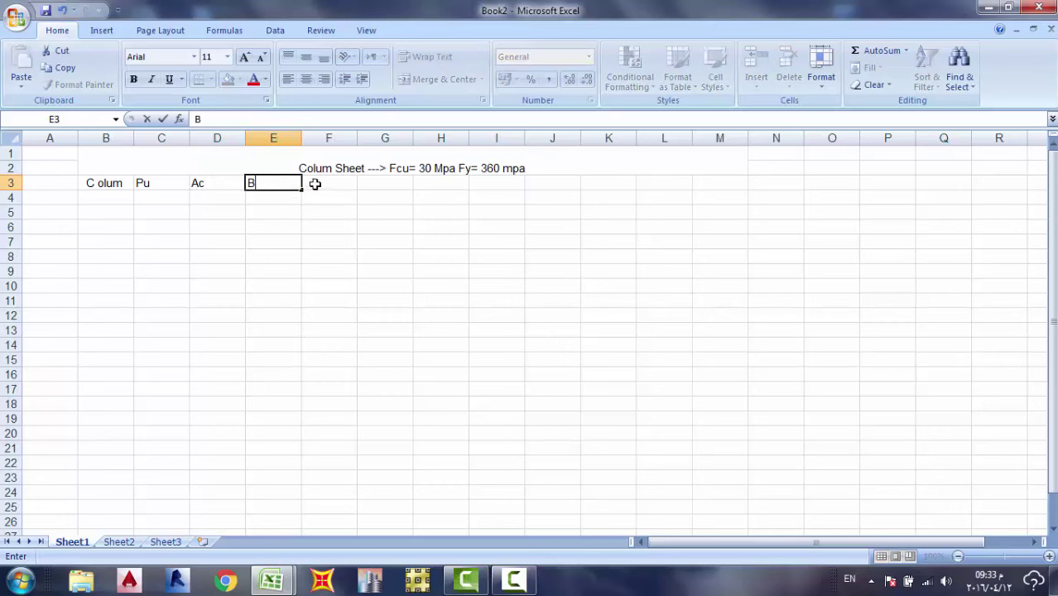
left_click(316, 184)
type("T")
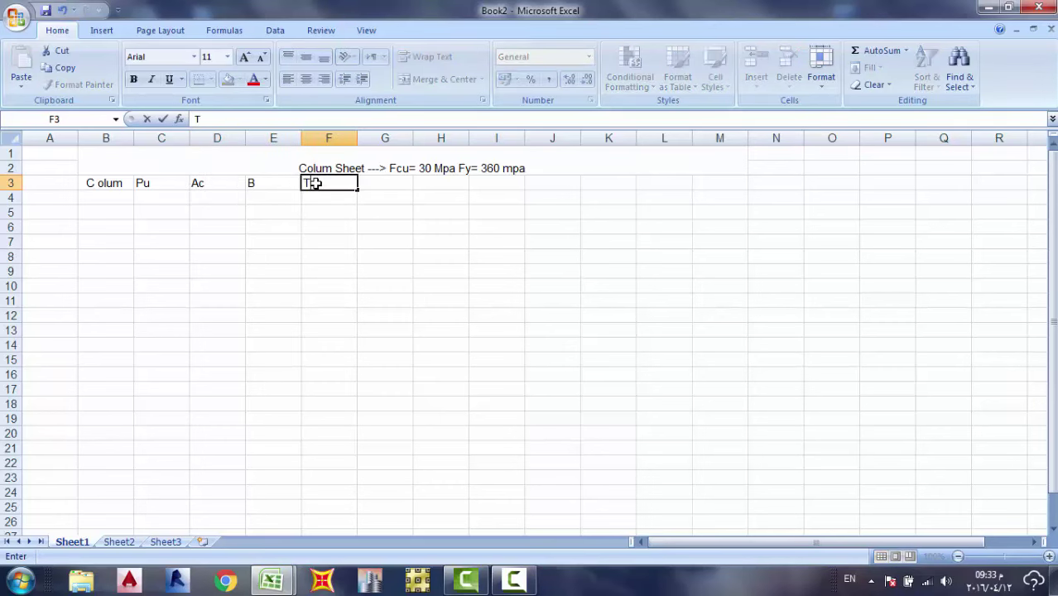
left_click(207, 225)
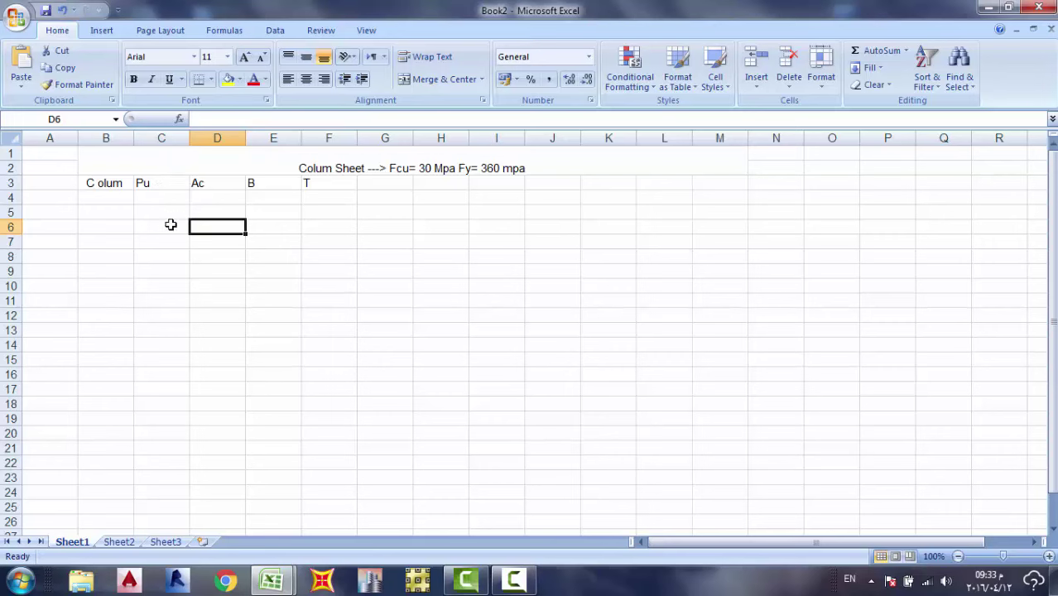
Replace the header in D3 with "Pu Design".
left_click(197, 183)
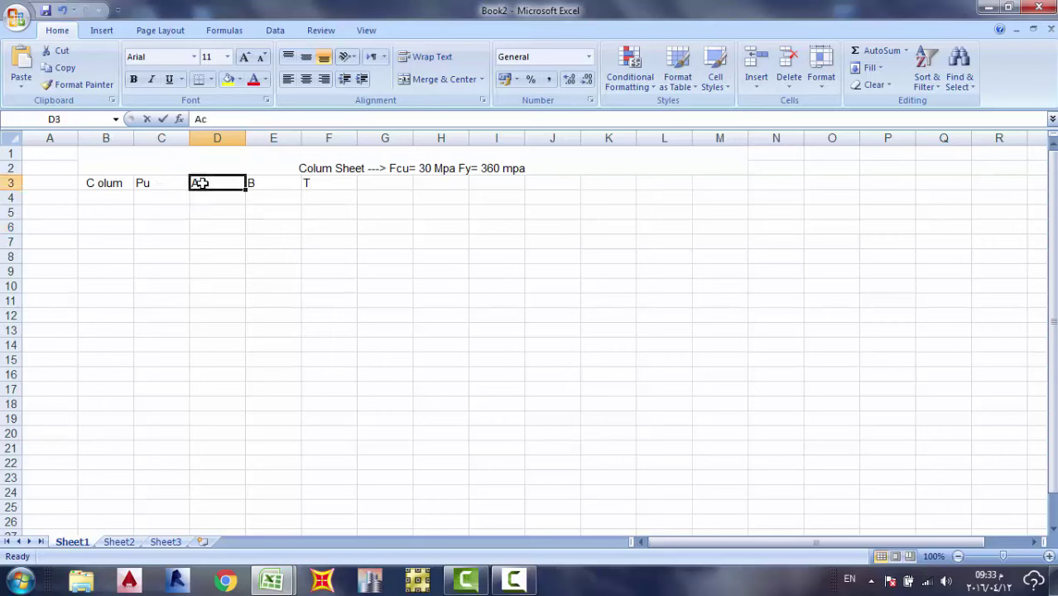
double_click(199, 183)
type("Pu")
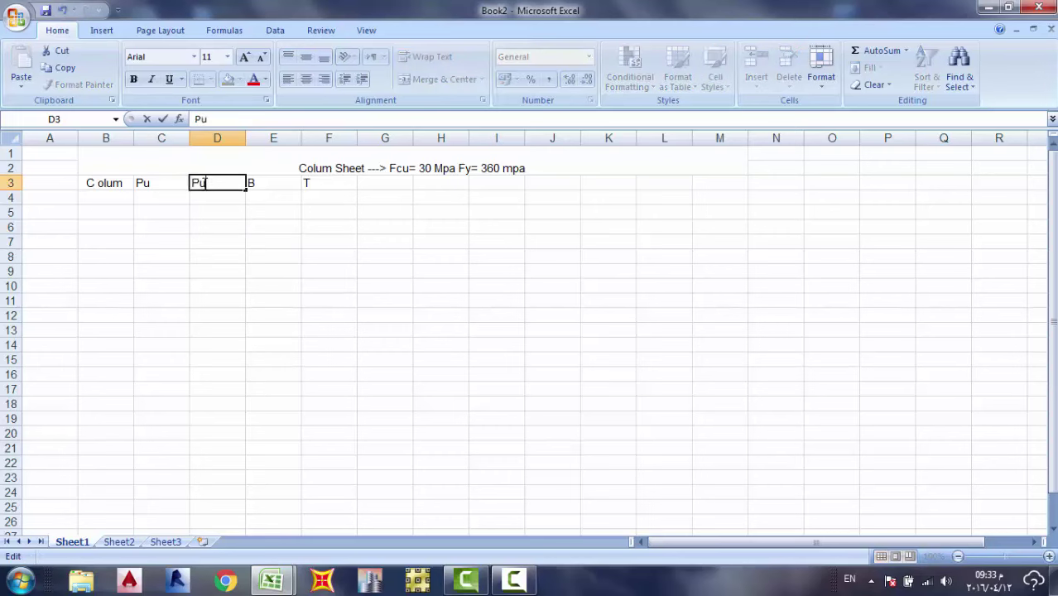
type(" Design")
left_click(276, 182)
type("B")
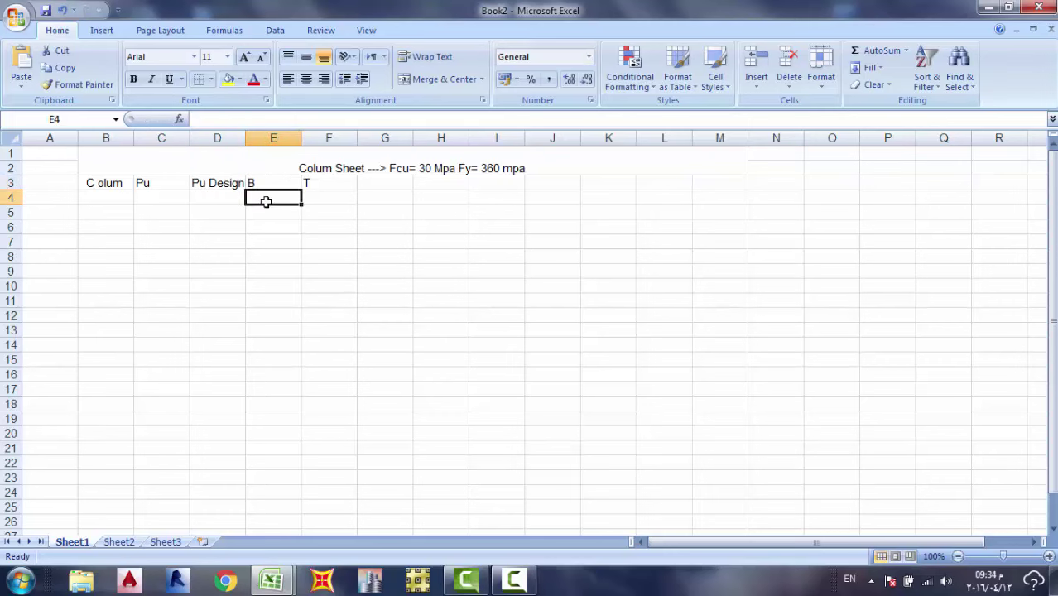
Change the header in E3 to a lowercase "b".
left_click(268, 182)
double_click(268, 183)
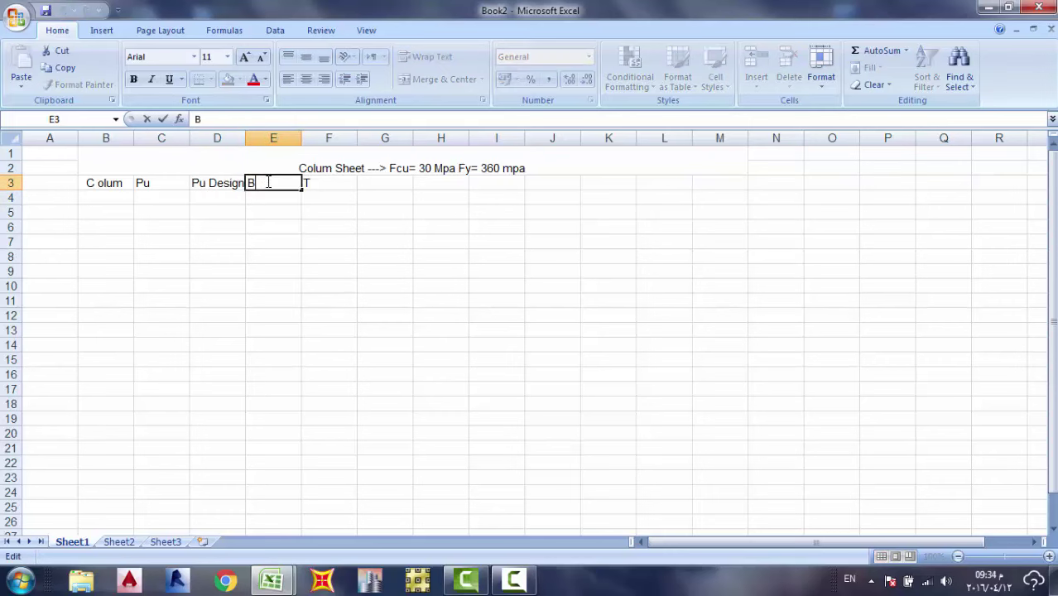
key("BackSpace")
type("B")
key("BackSpace")
type("b")
left_click(307, 182)
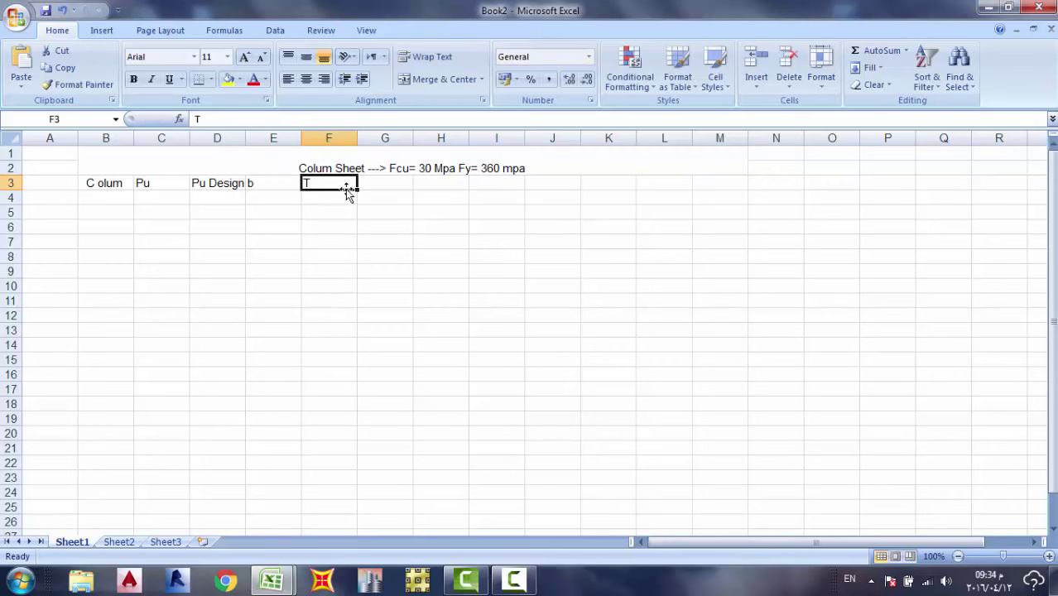
Set the header in E3 to "AC", F3 to "b" and G3 to "t".
double_click(268, 182)
key("BackSpace")
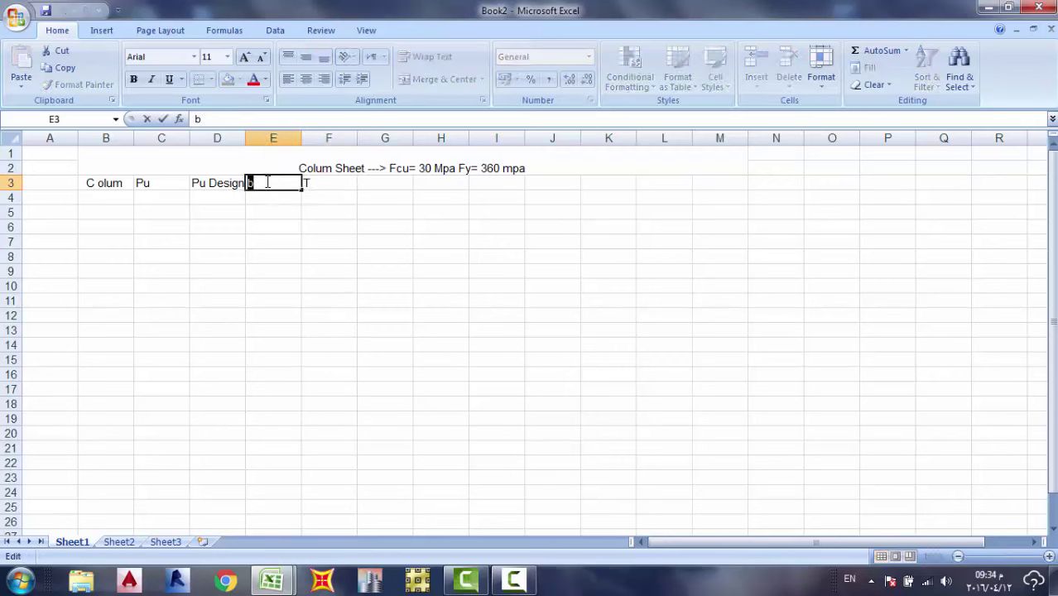
type("AC")
left_click(336, 194)
left_click(331, 183)
double_click(327, 183)
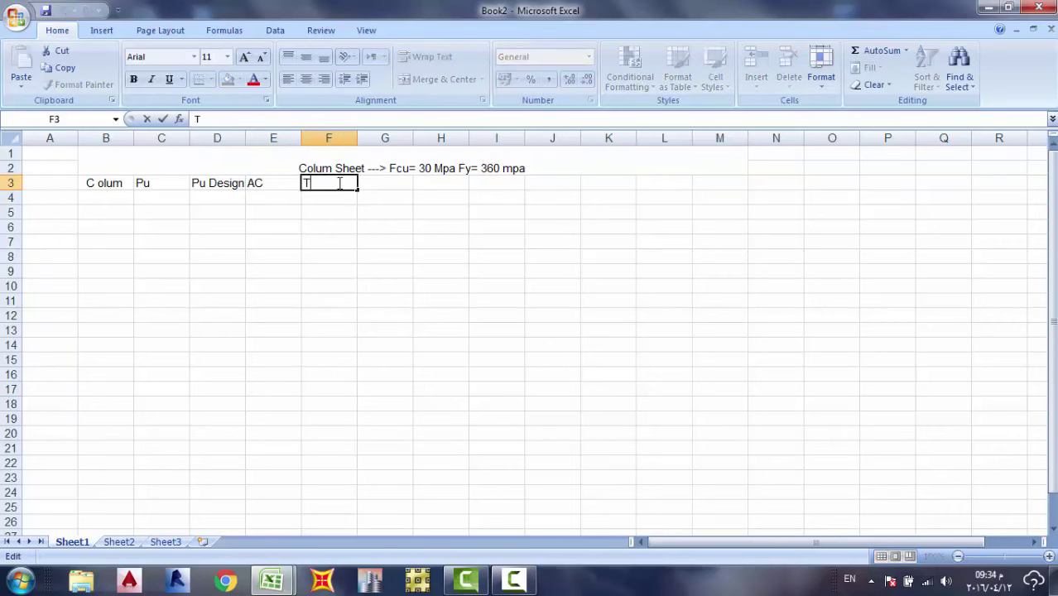
double_click(323, 185)
type("b")
left_click(371, 181)
type("t")
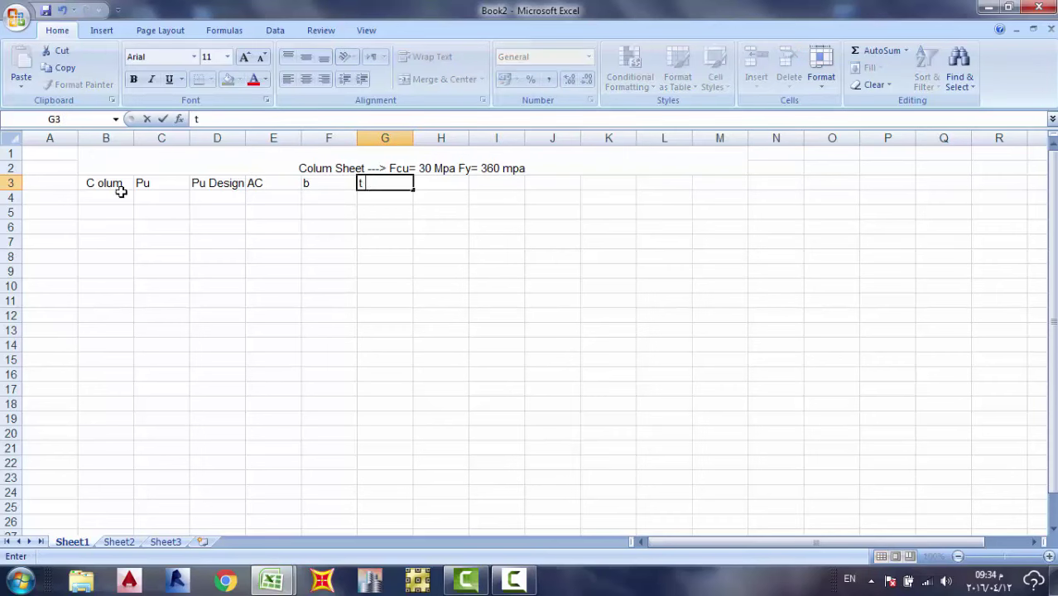
Enter the unit "ton" under the Pu header in C4.
left_click(154, 193)
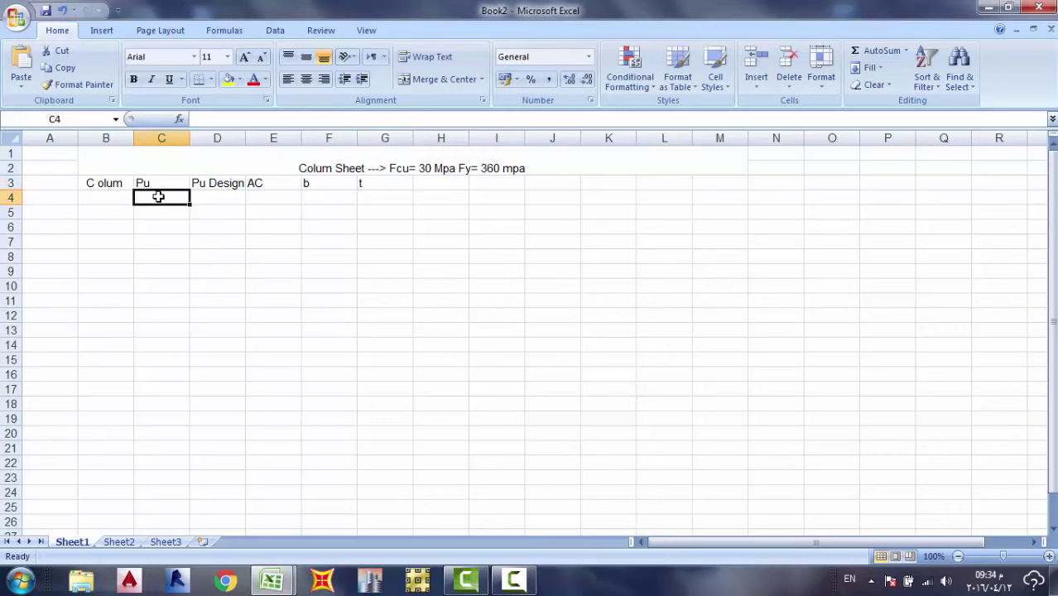
type("to")
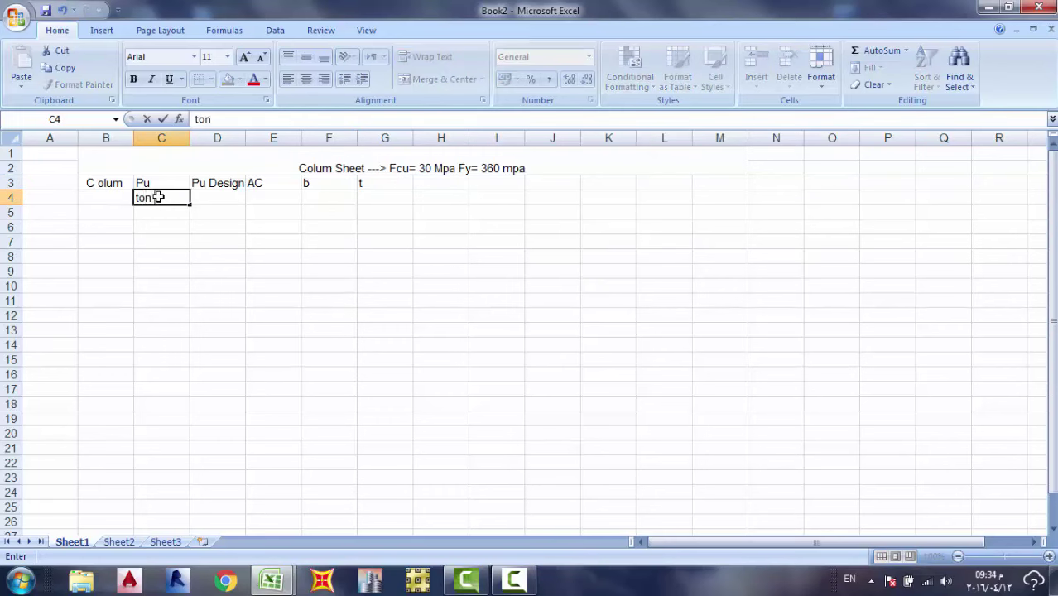
type("n")
left_click(217, 198)
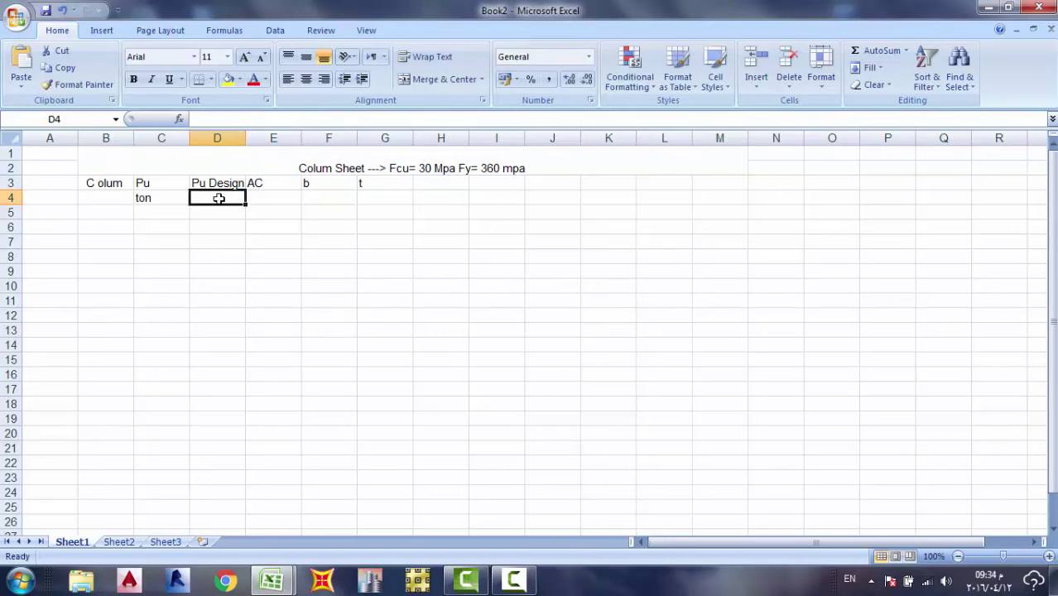
Enter the units "ton" in D4, "Cm2" in E4, "Cm" in F4 and "cm" in G4.
type("ton")
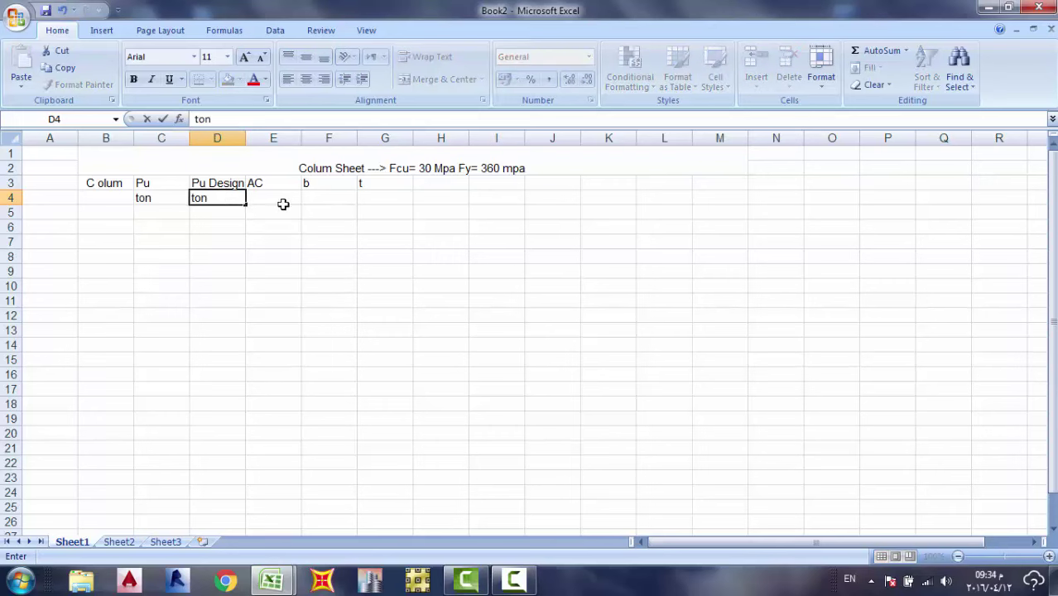
left_click(279, 200)
type("C")
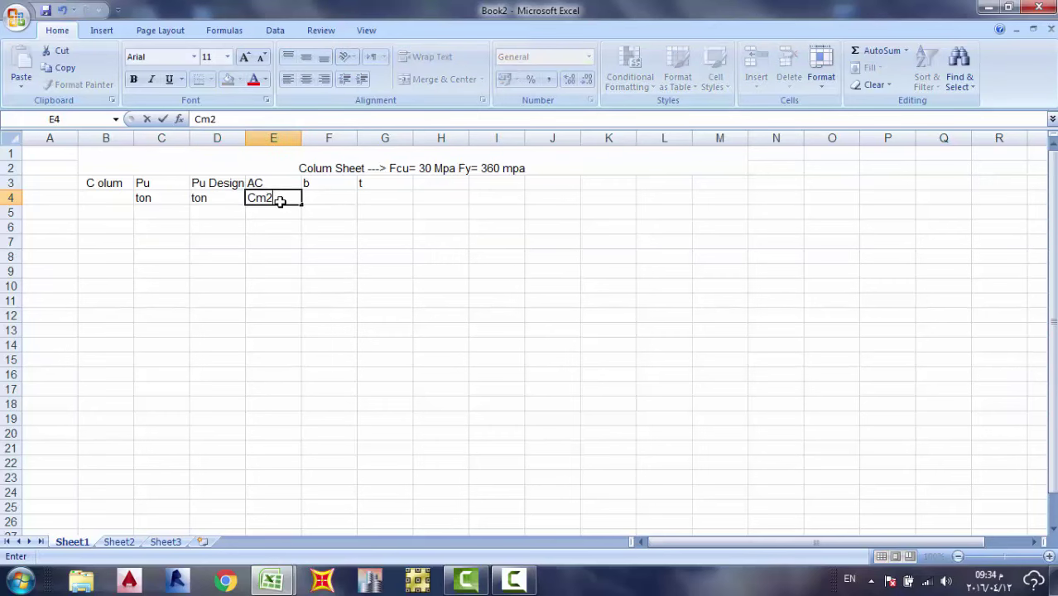
type("m2")
left_click(327, 202)
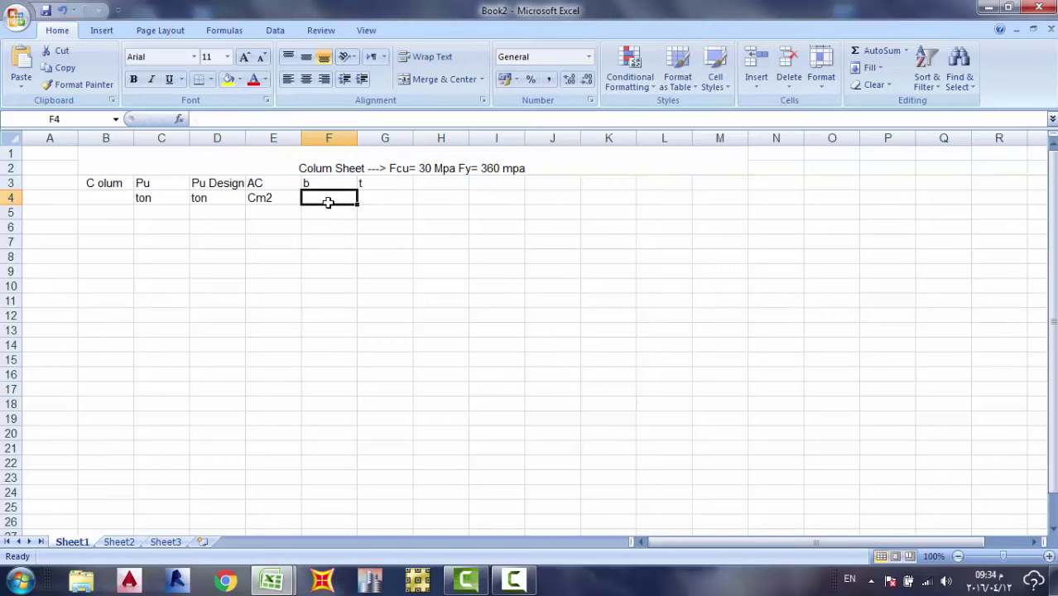
type("Cm")
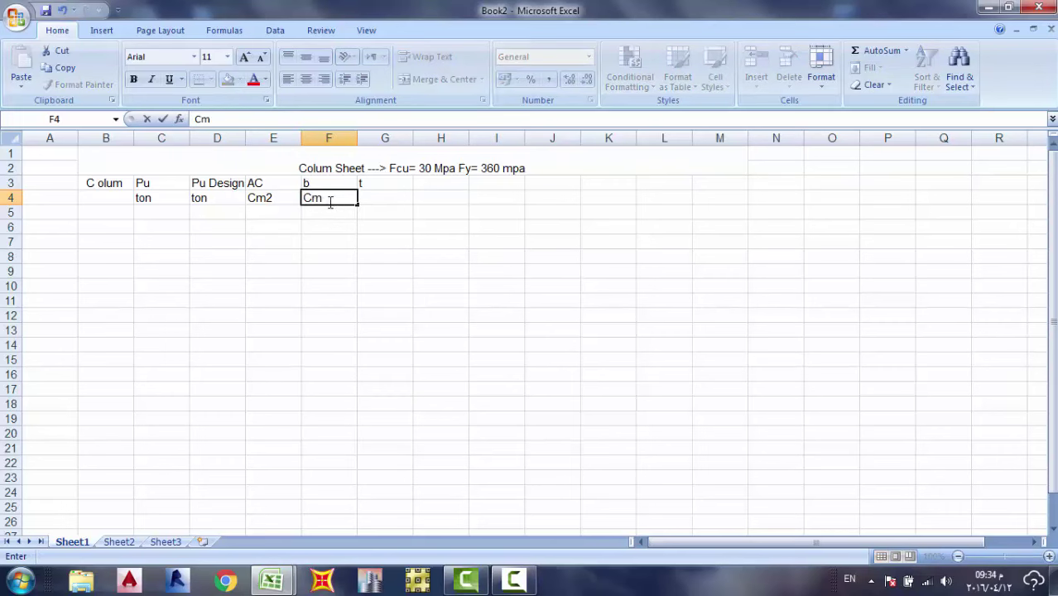
left_click(378, 199)
type("cm")
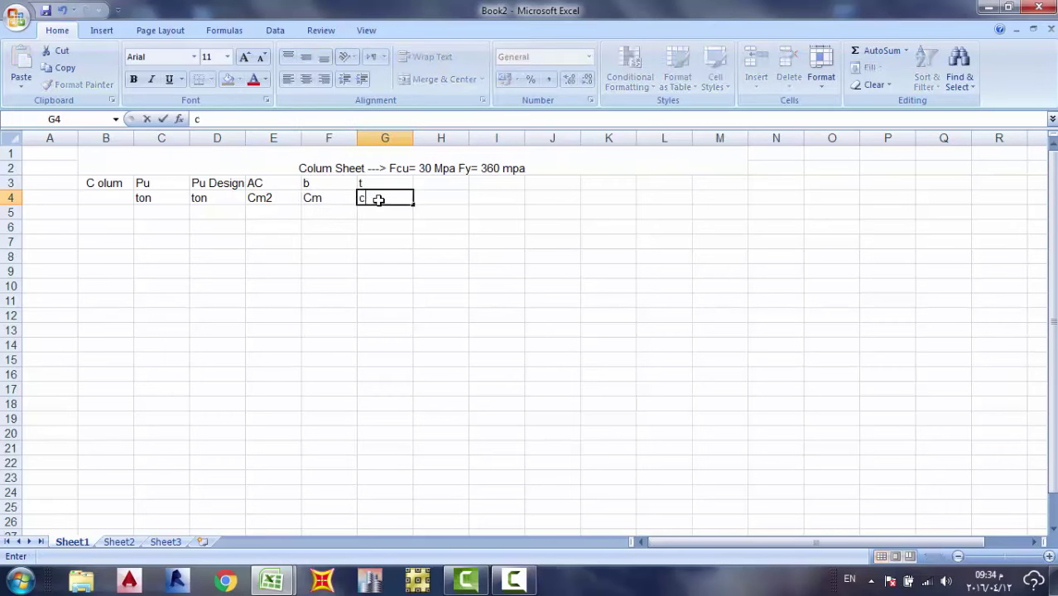
left_click(150, 223)
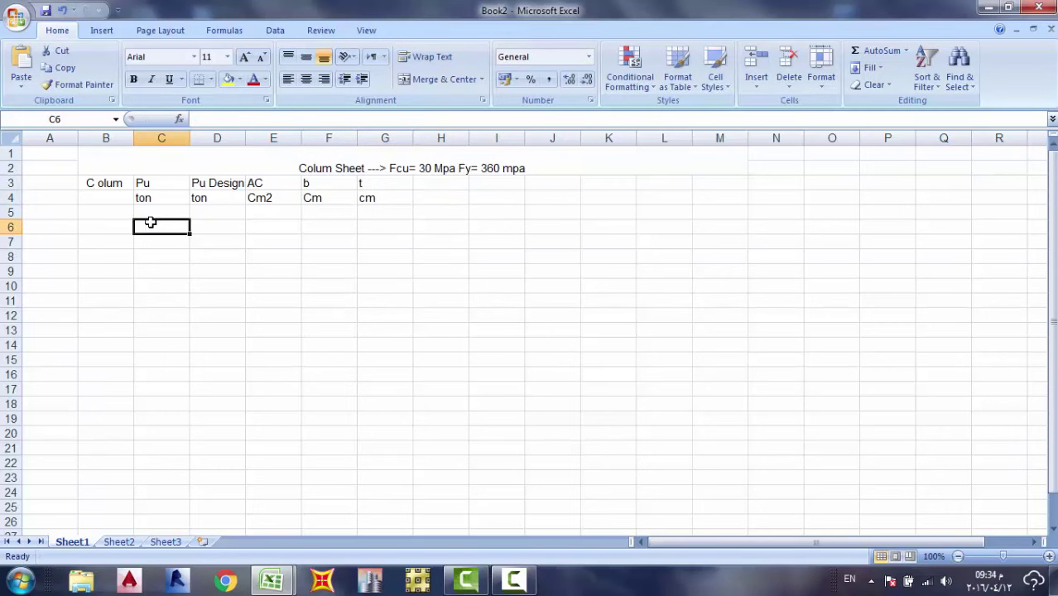
Make B5 the target cell, switch to the Book1 workbook and select joint labels C1 to C21 in A4:A24.
left_click(110, 213)
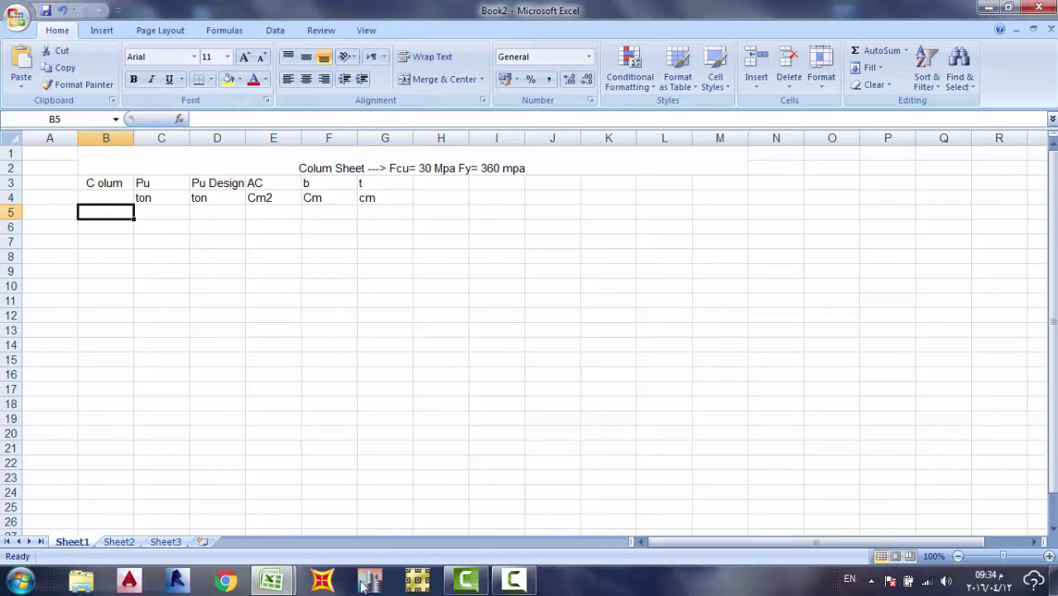
mouse_move(273, 579)
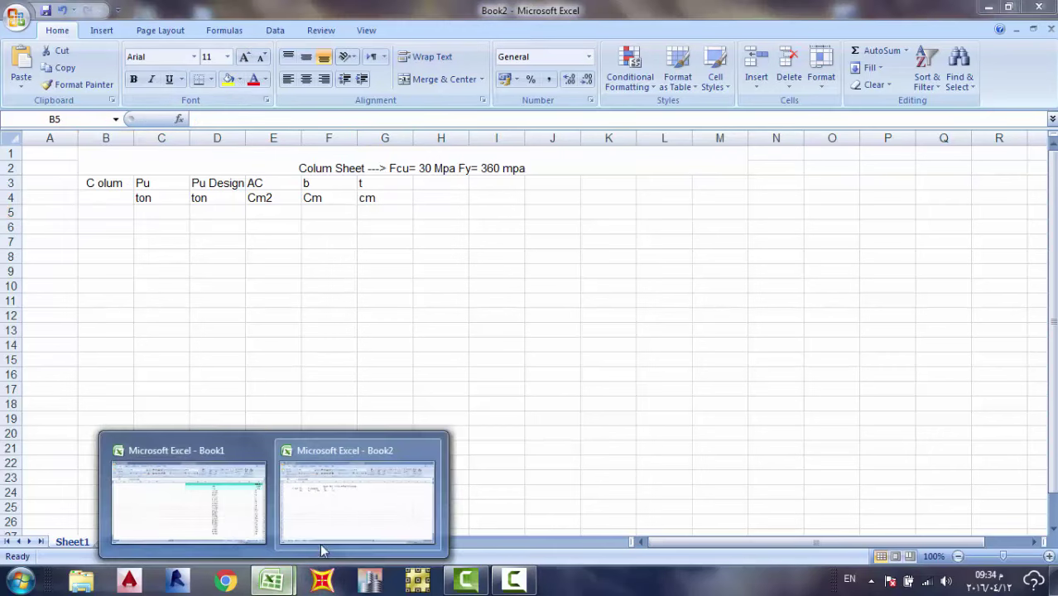
left_click(250, 518)
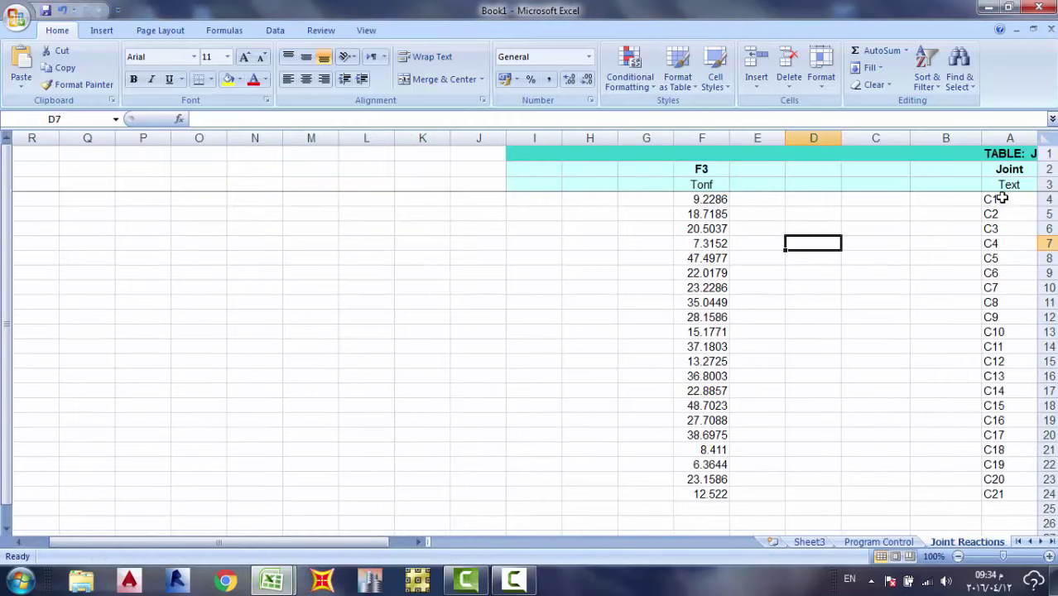
left_click_drag(1002, 199, 992, 495)
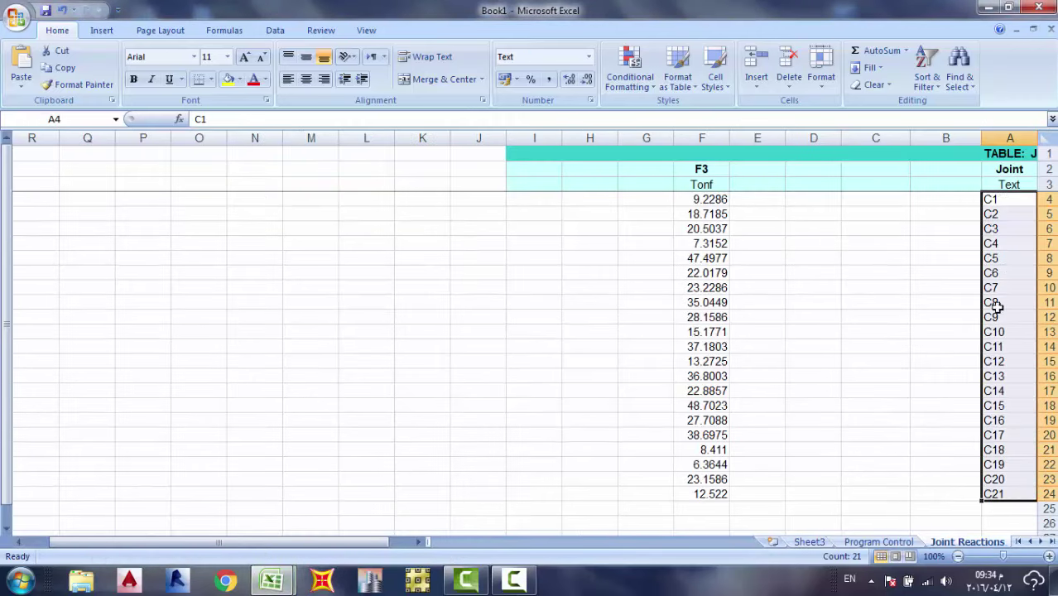
right_click(1009, 199)
left_click(943, 232)
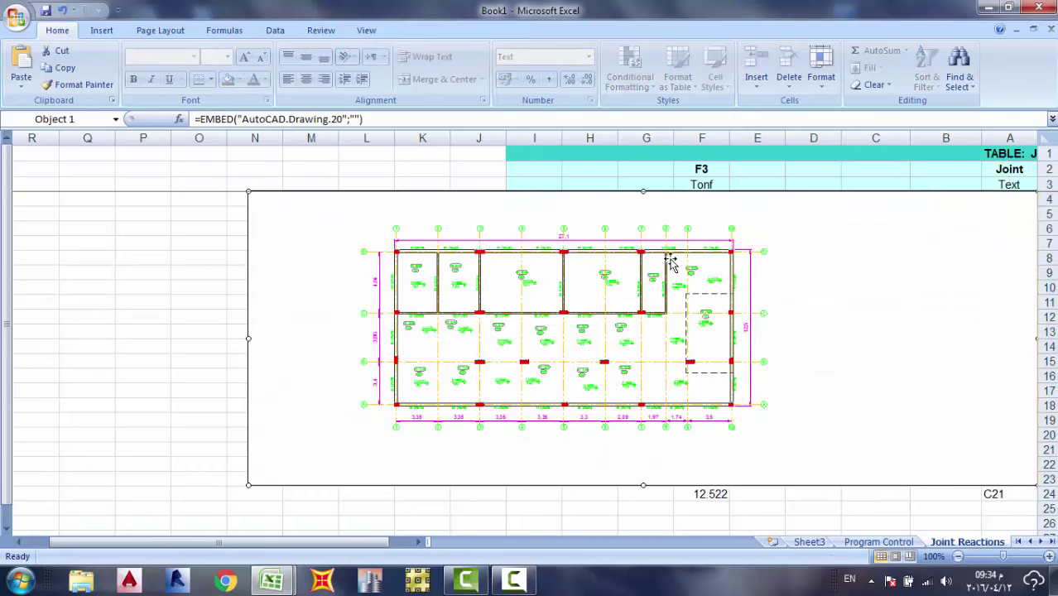
key("ctrl+z")
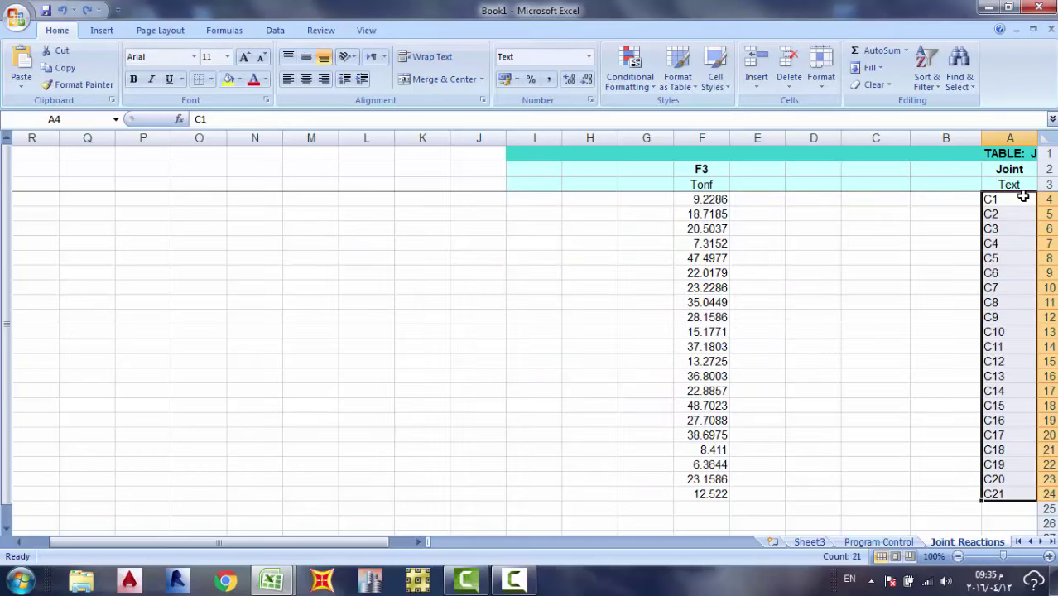
Copy the selected joint labels C1 to C21 into the Book2 workbook, starting at B5.
right_click(1017, 201)
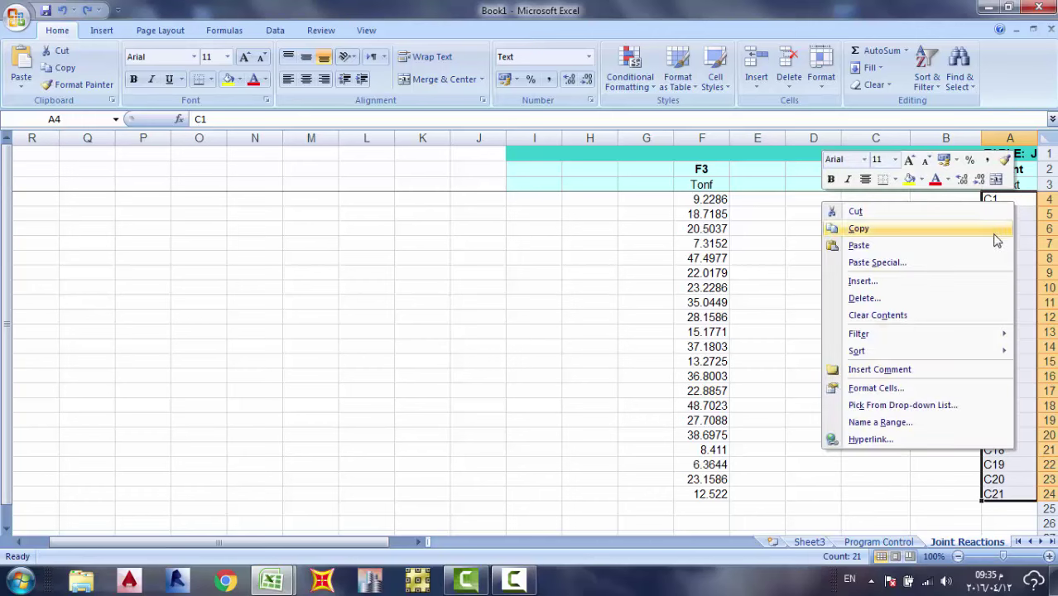
left_click(884, 229)
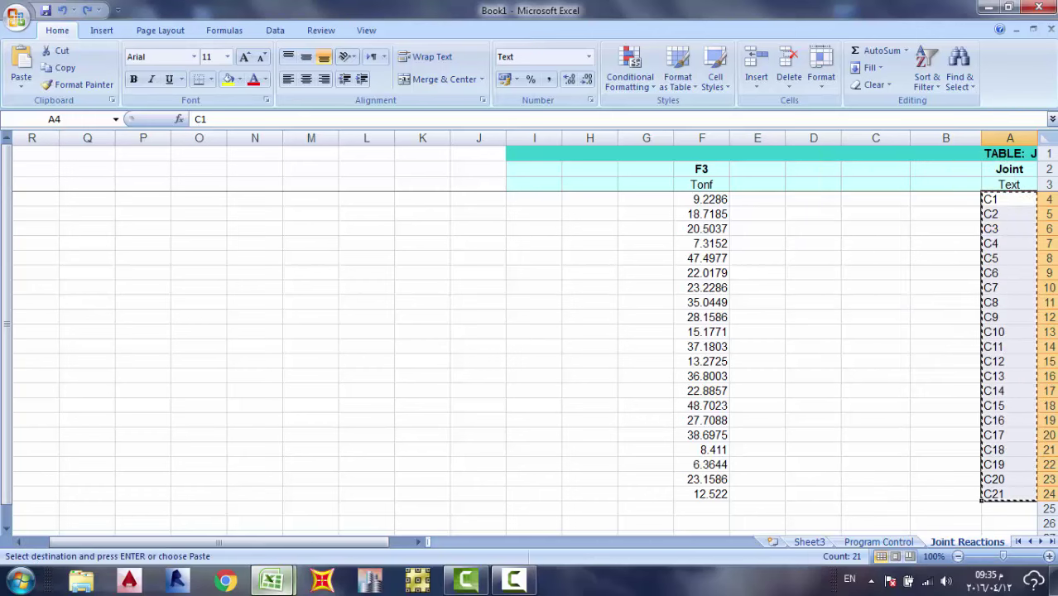
mouse_move(272, 579)
left_click(365, 505)
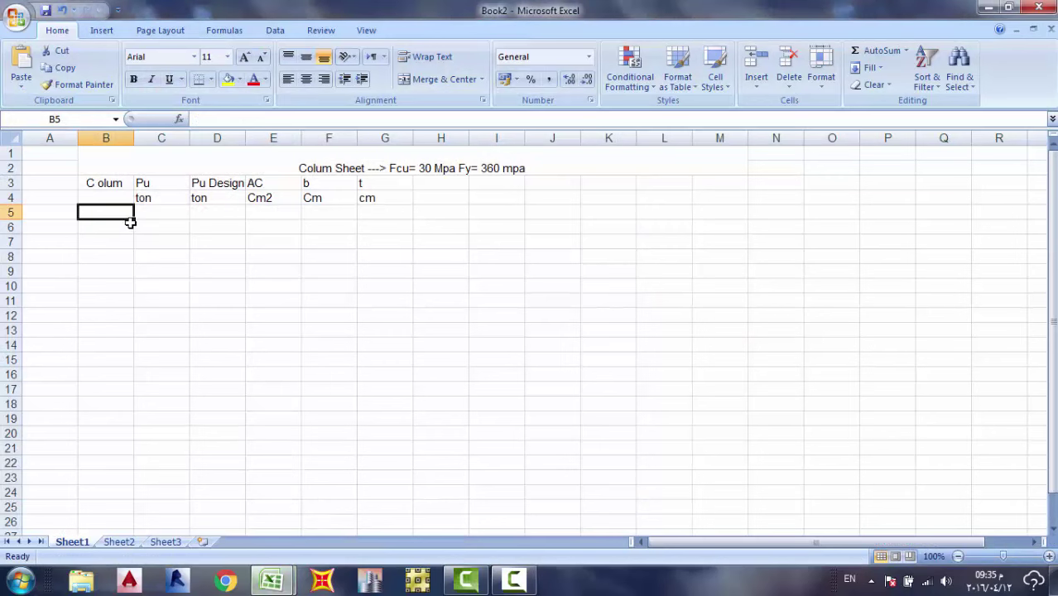
key("ctrl+v")
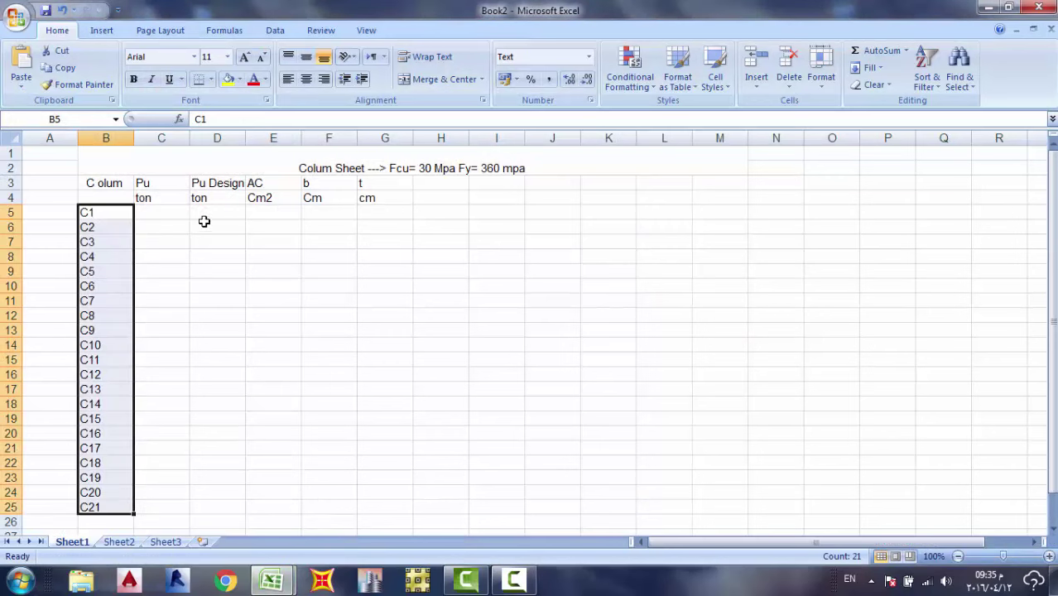
Make C5 the target cell in Book2 and copy the F3 reactions in F4:F24 of Book1.
left_click(159, 211)
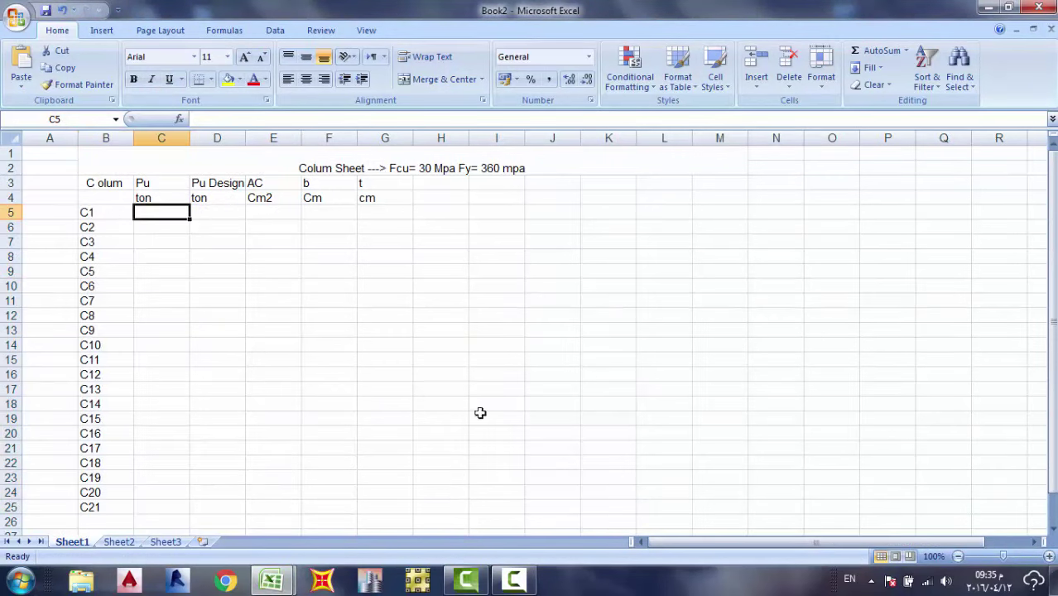
left_click(501, 583)
left_click(501, 583)
mouse_move(285, 584)
left_click(189, 501)
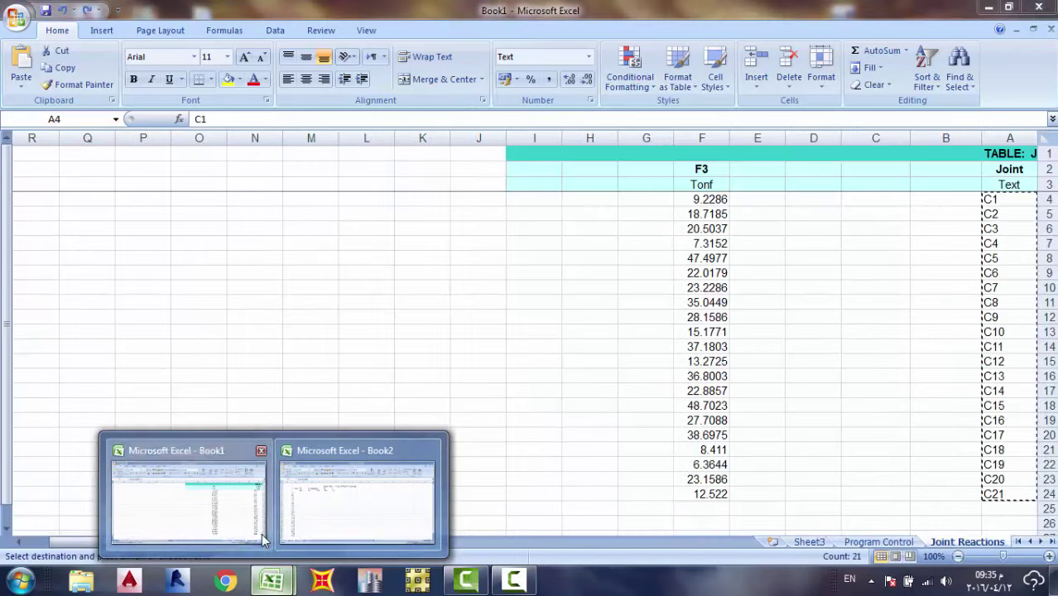
left_click(717, 214)
left_click_drag(719, 200, 714, 495)
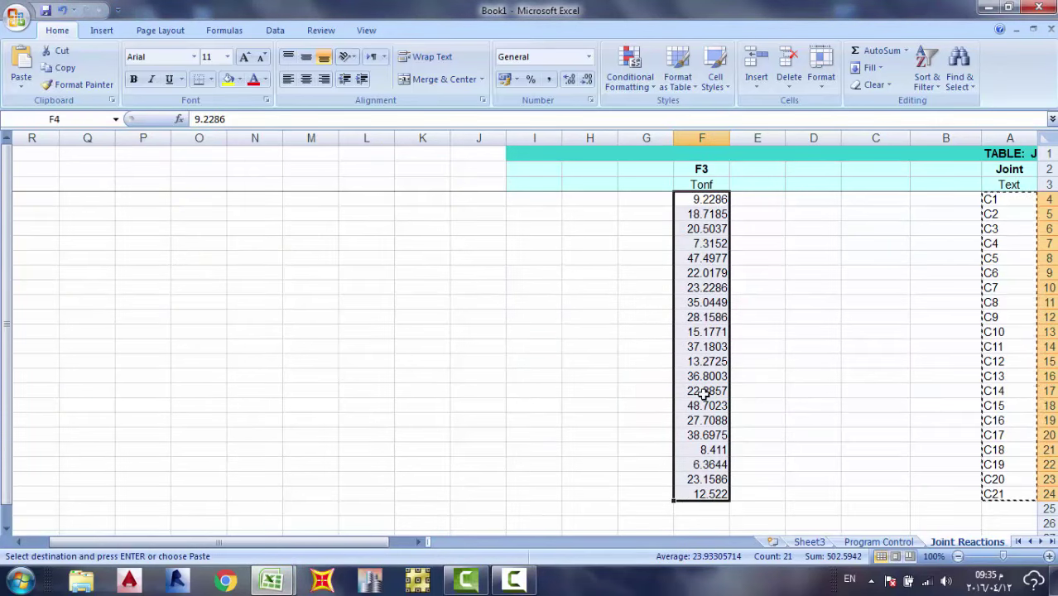
right_click(704, 391)
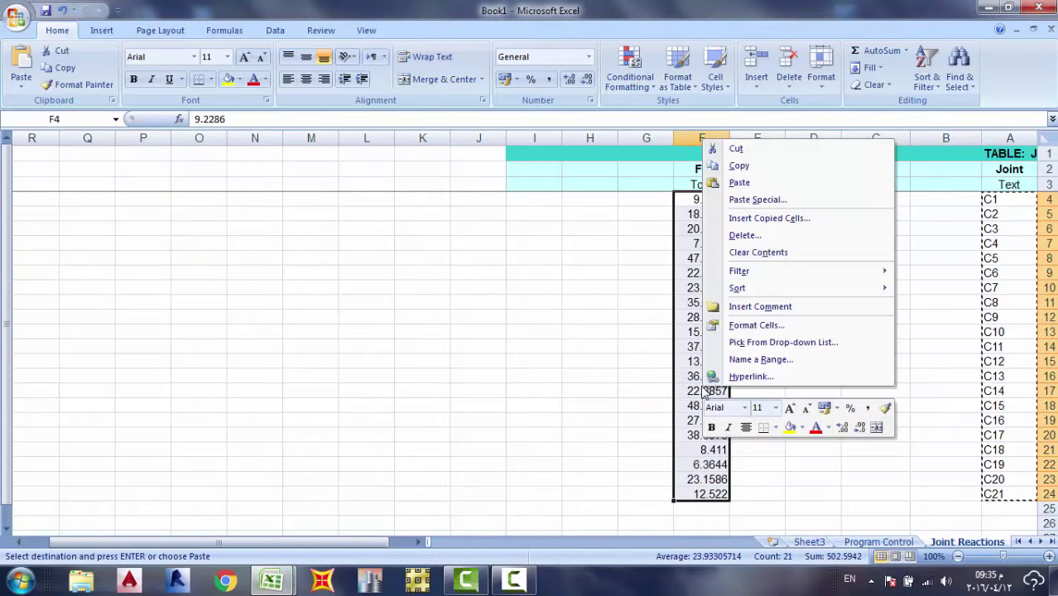
left_click(743, 166)
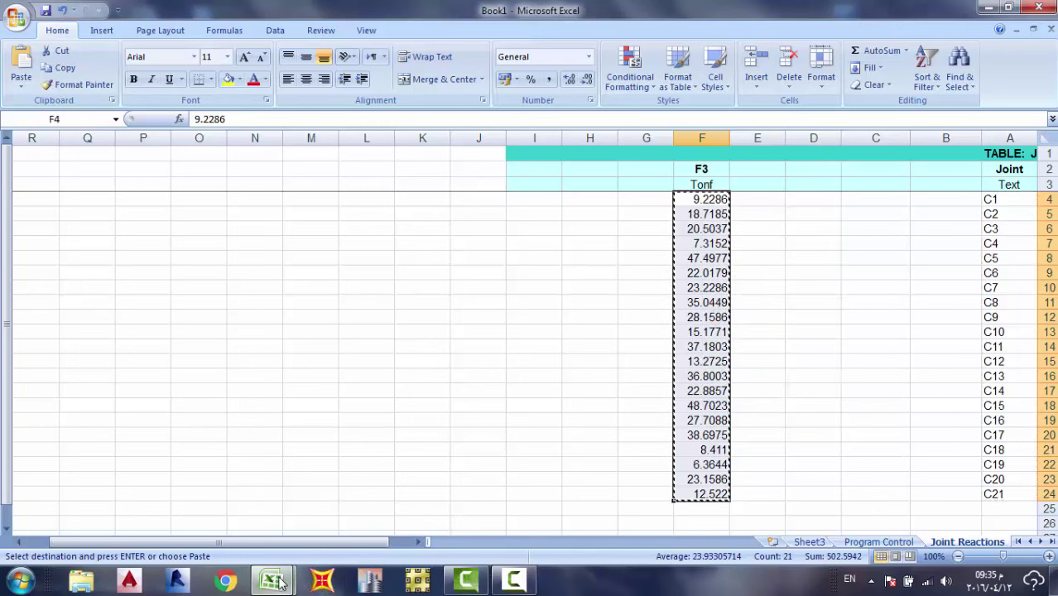
Paste the copied F3 reactions into the Pu column of Book2, starting at C5.
mouse_move(273, 582)
left_click(308, 512)
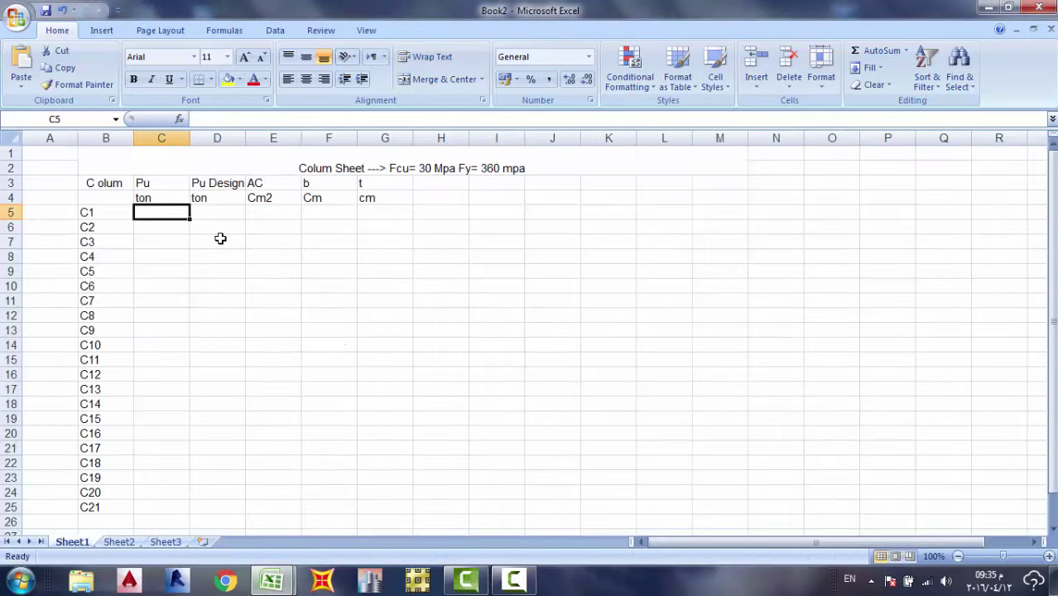
right_click(167, 214)
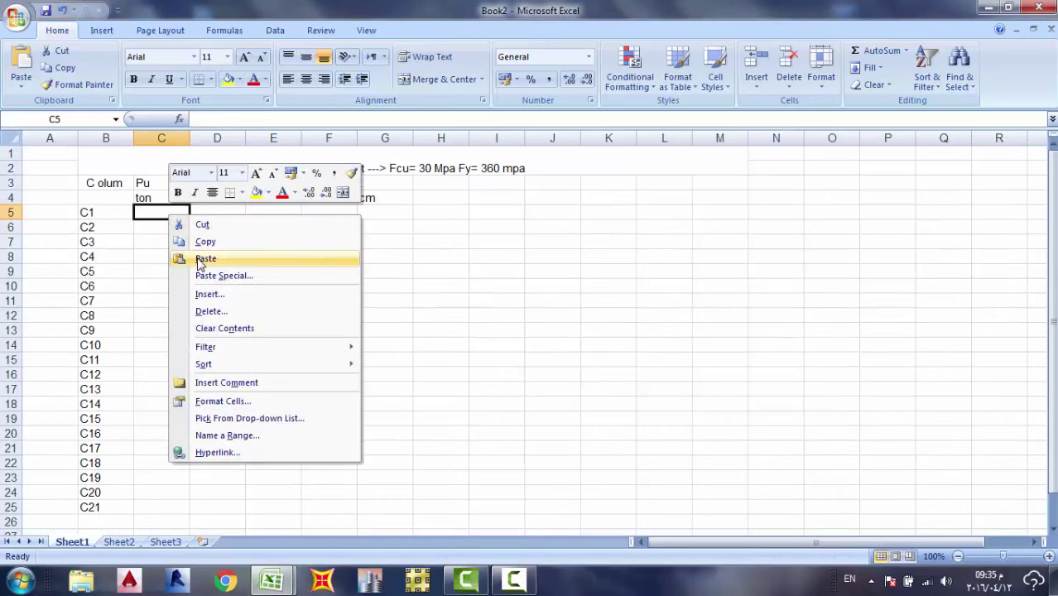
left_click(175, 255)
Enter the formula =C5*5 in D5 under Pu Design and fill it down to D25.
left_click(242, 231)
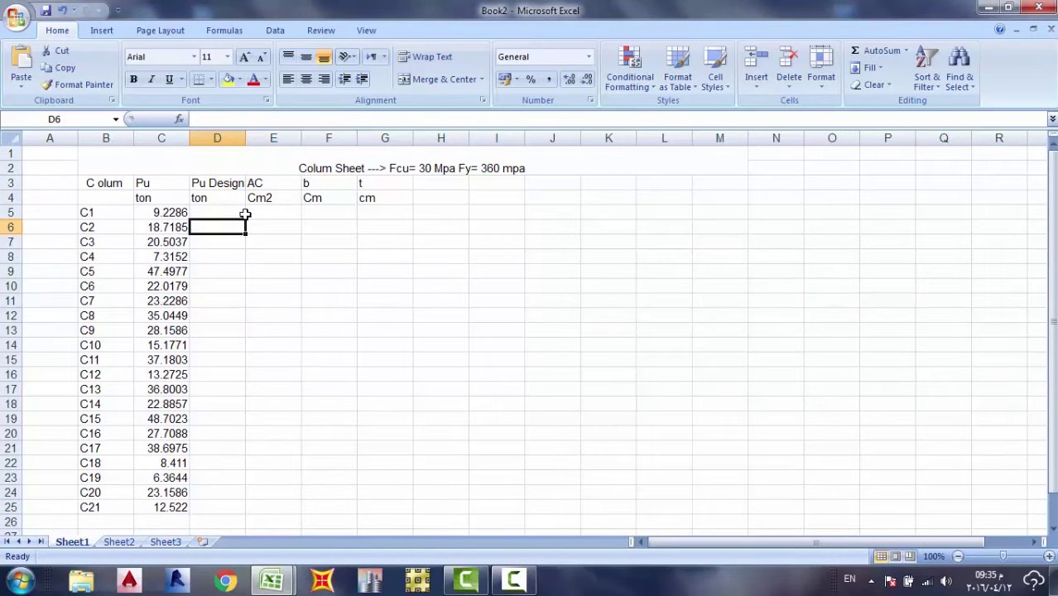
left_click(217, 210)
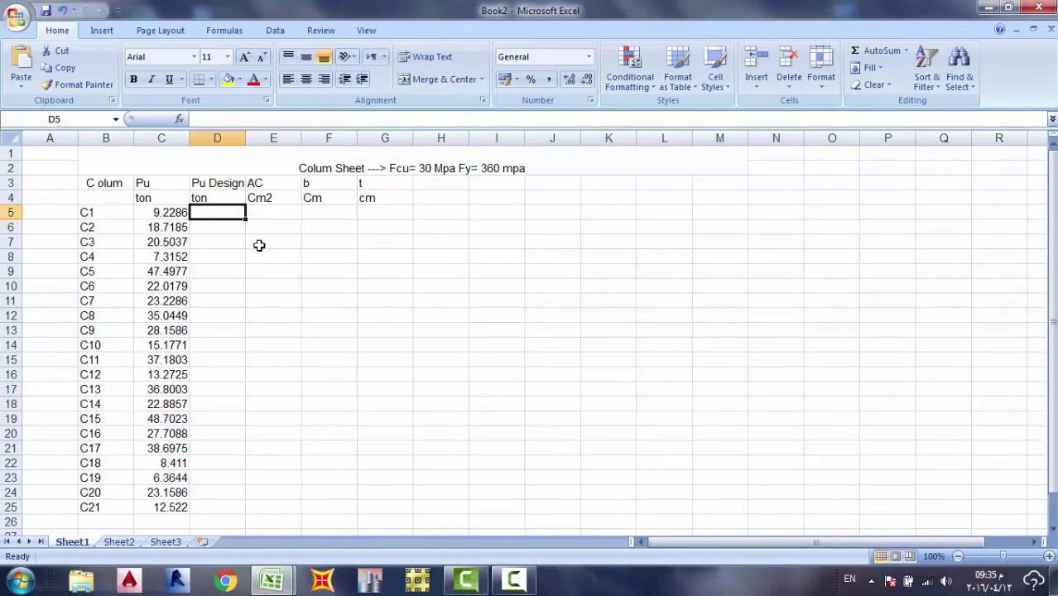
type("=")
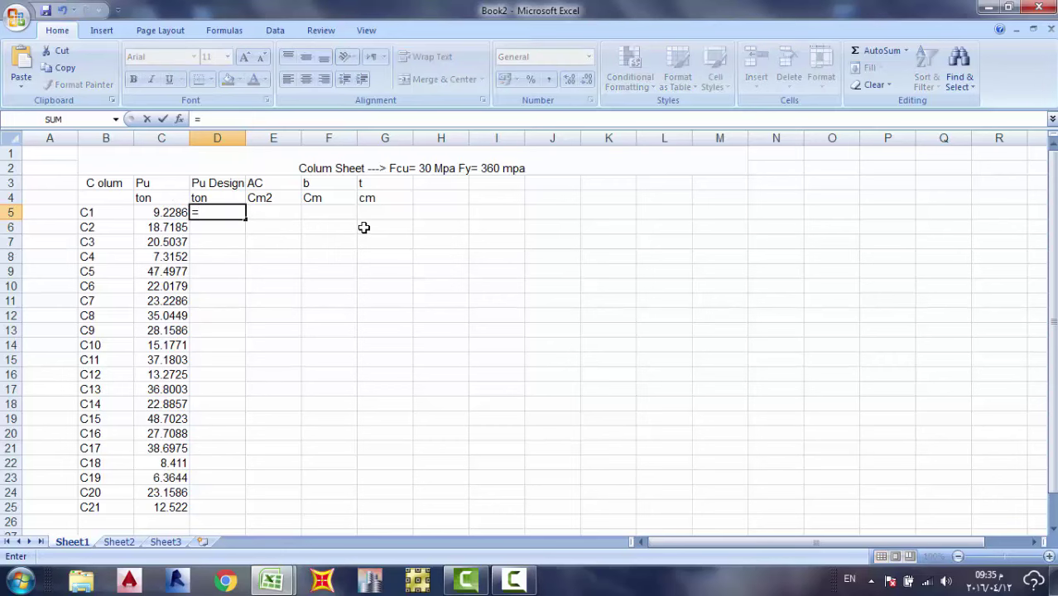
left_click(169, 214)
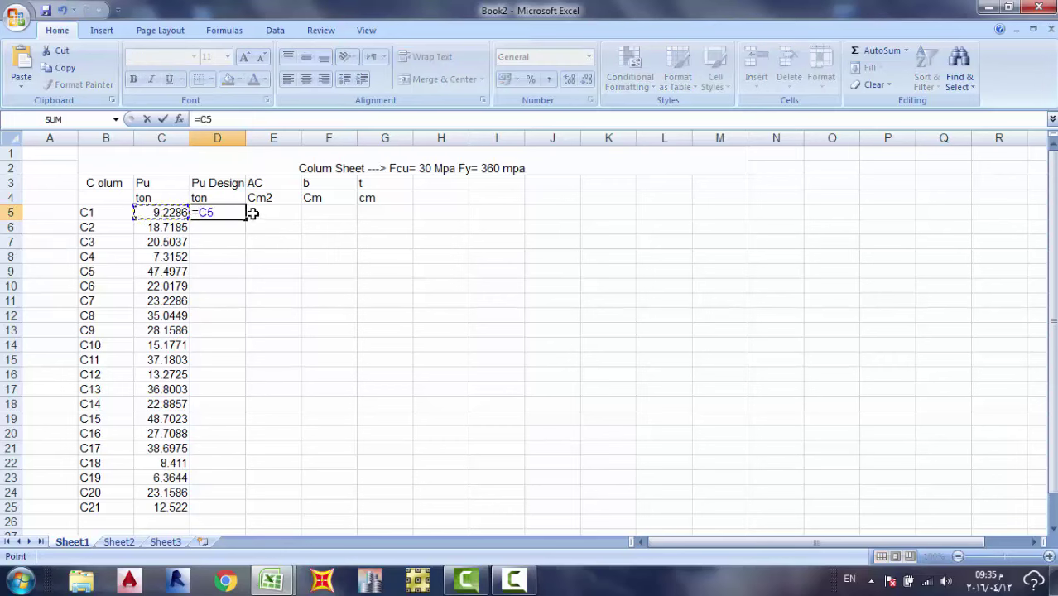
type("*5")
key("Return")
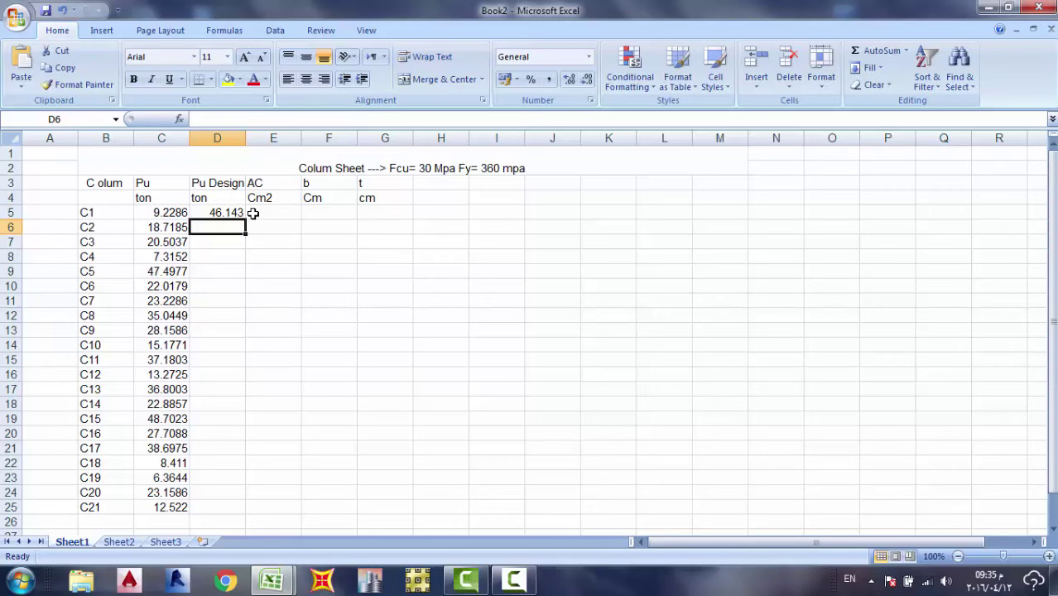
left_click(238, 214)
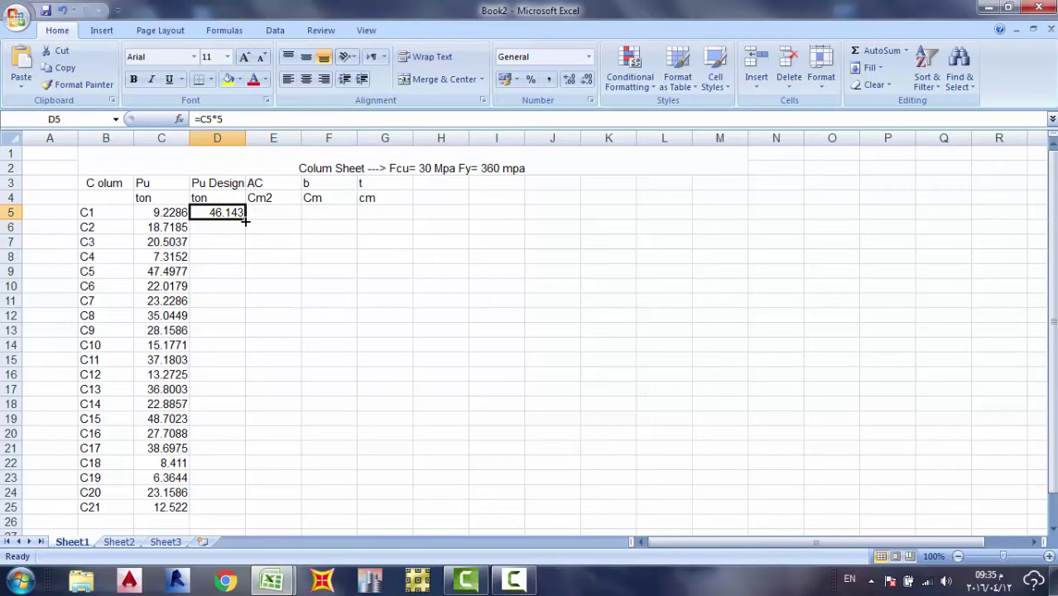
double_click(245, 220)
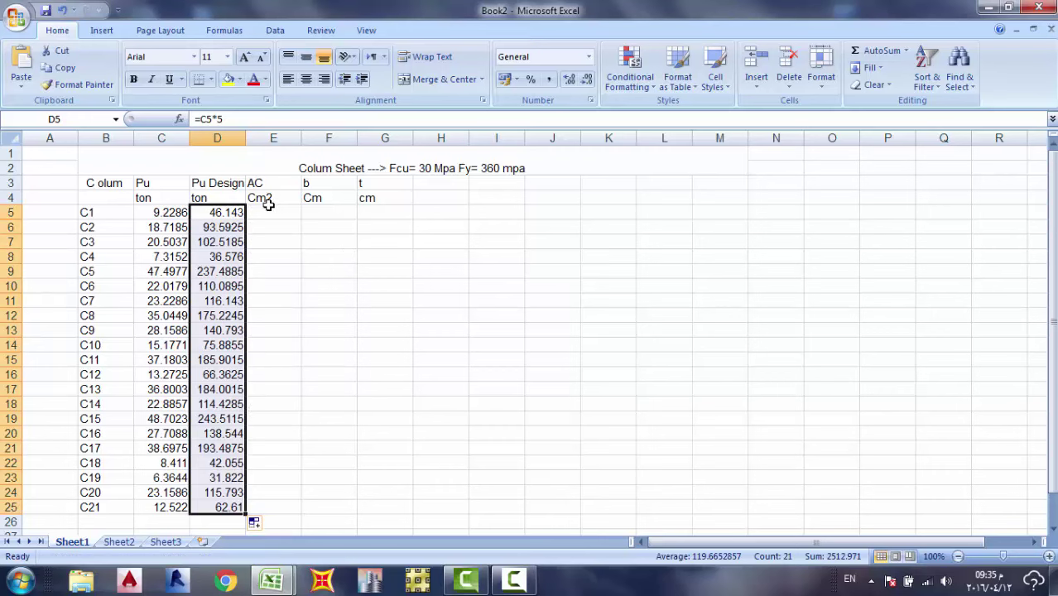
Enter the formula =ROUNDUP((D5*1000)/129.2;0) in E5 under AC and fill it down to E25.
left_click(278, 220)
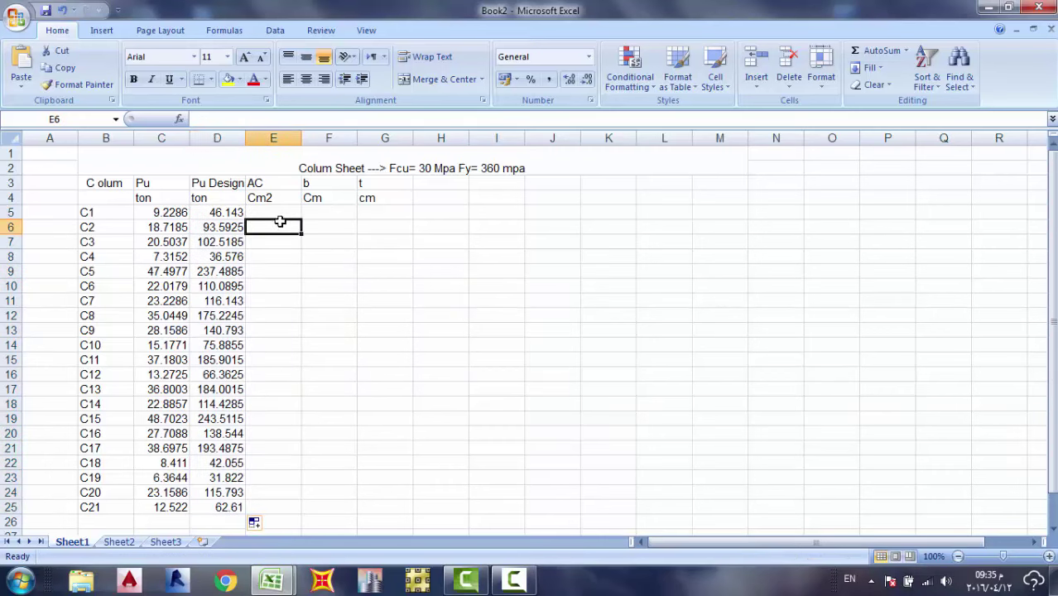
scroll(473, 217, "down", 1)
scroll(477, 230, "up", 1)
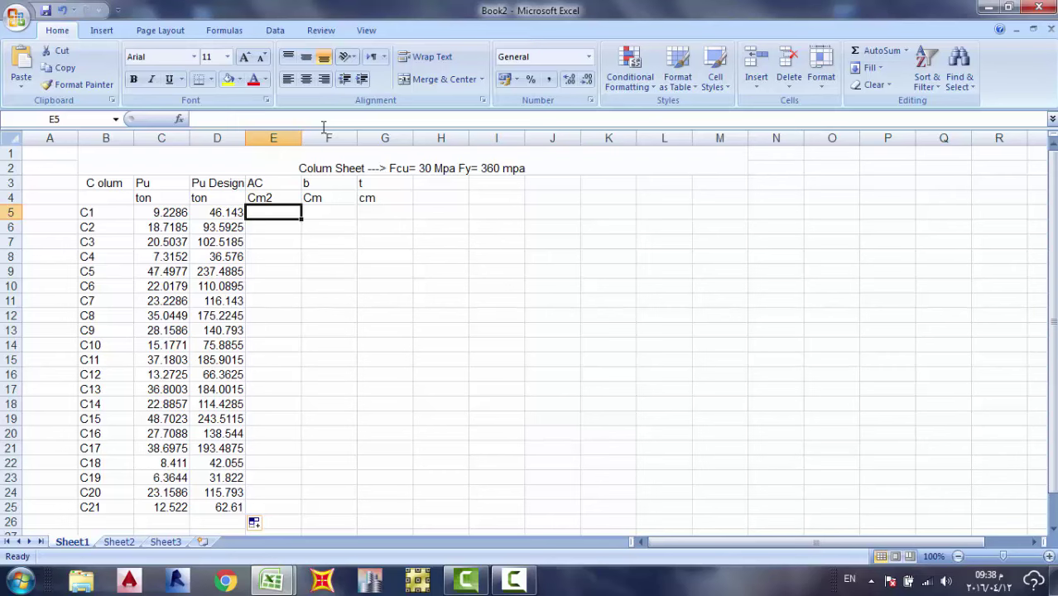
type("=Ro")
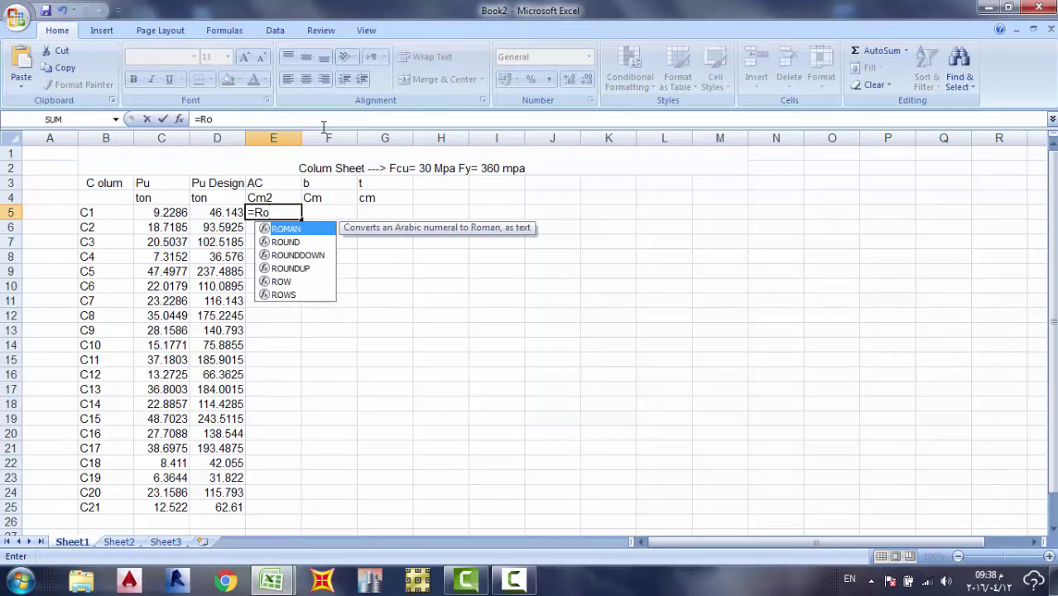
type("u")
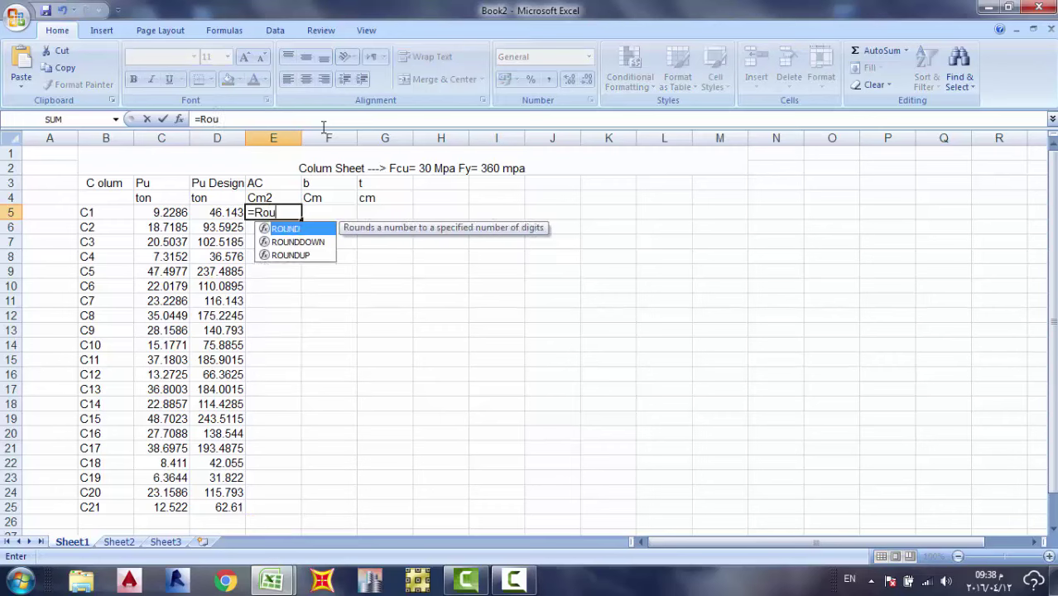
type("ndup")
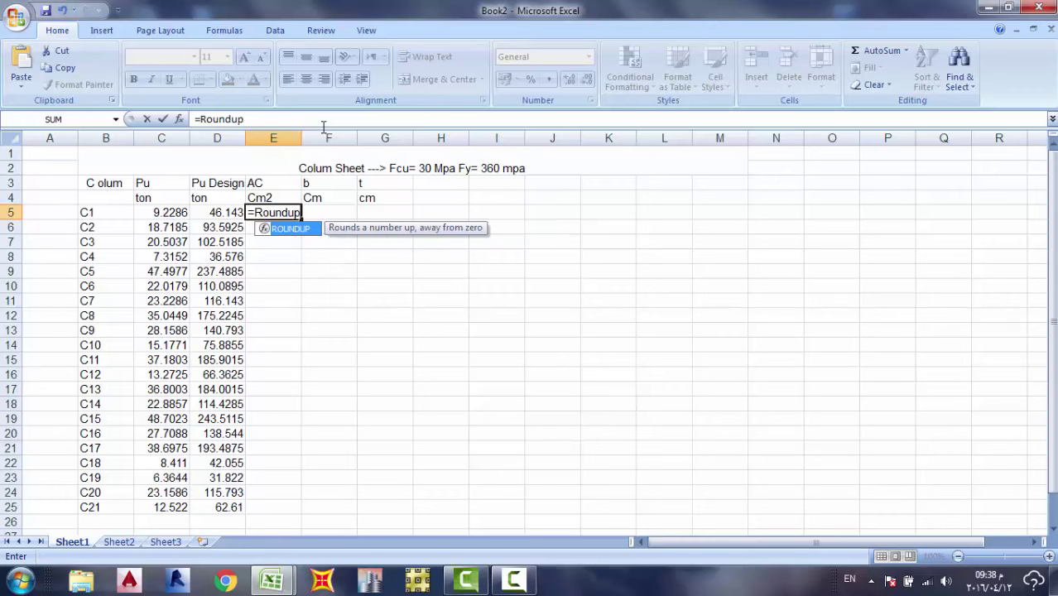
type("(")
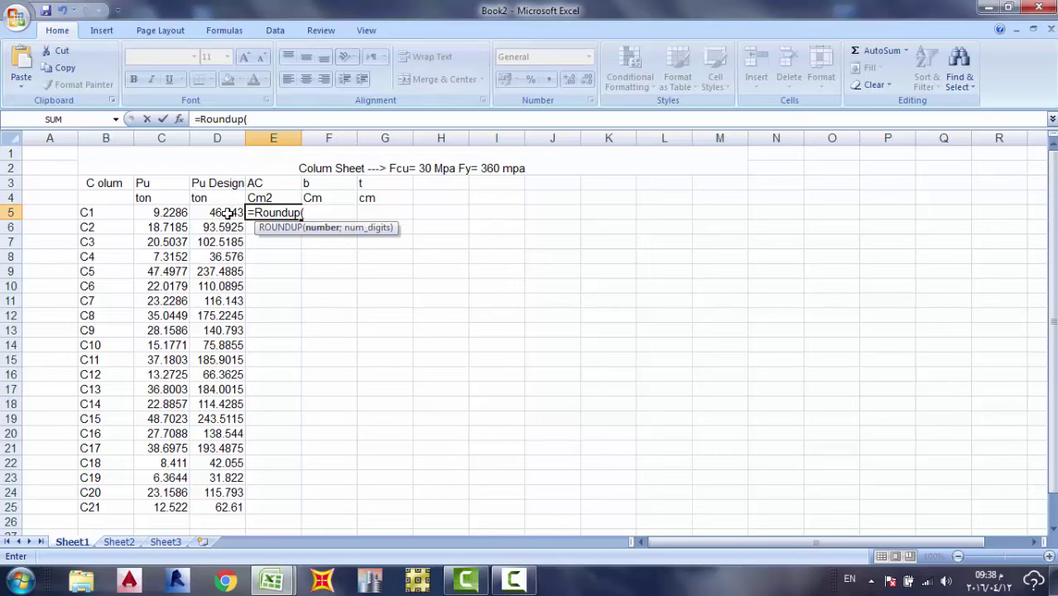
type("(")
left_click(225, 213)
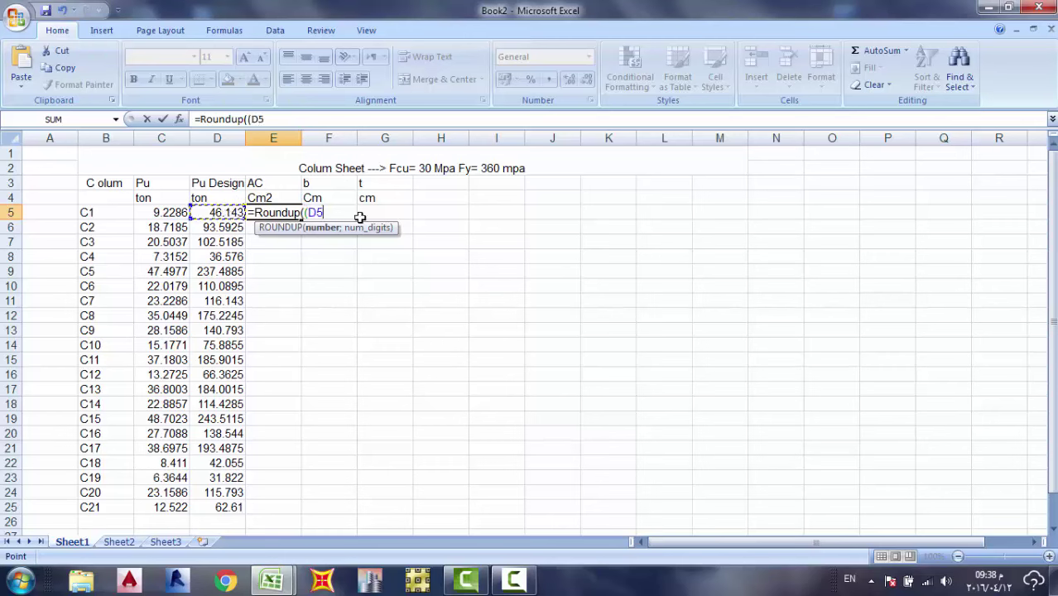
type("*1000")
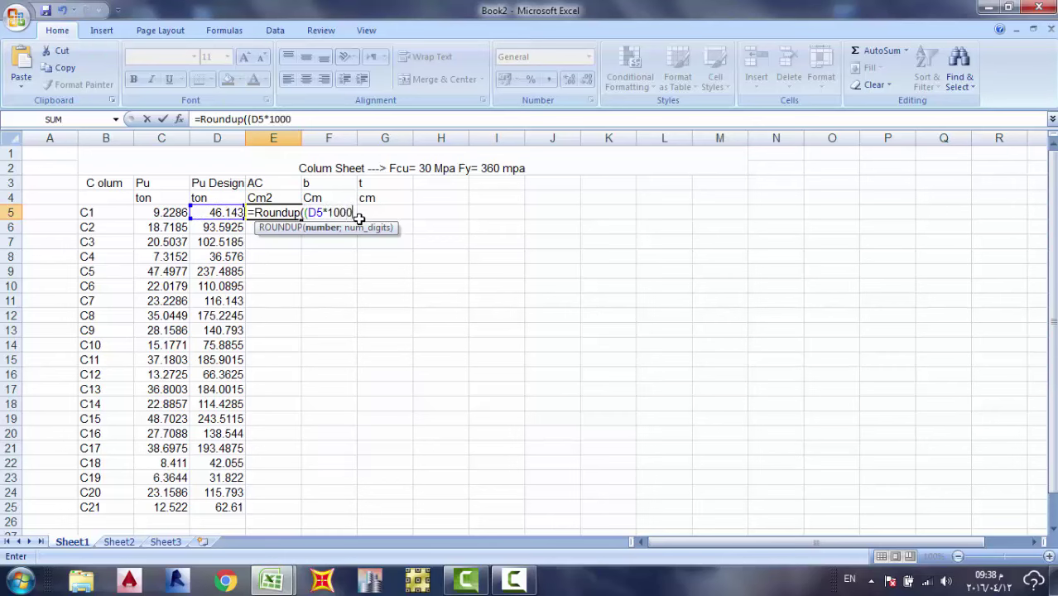
type(")/129.2")
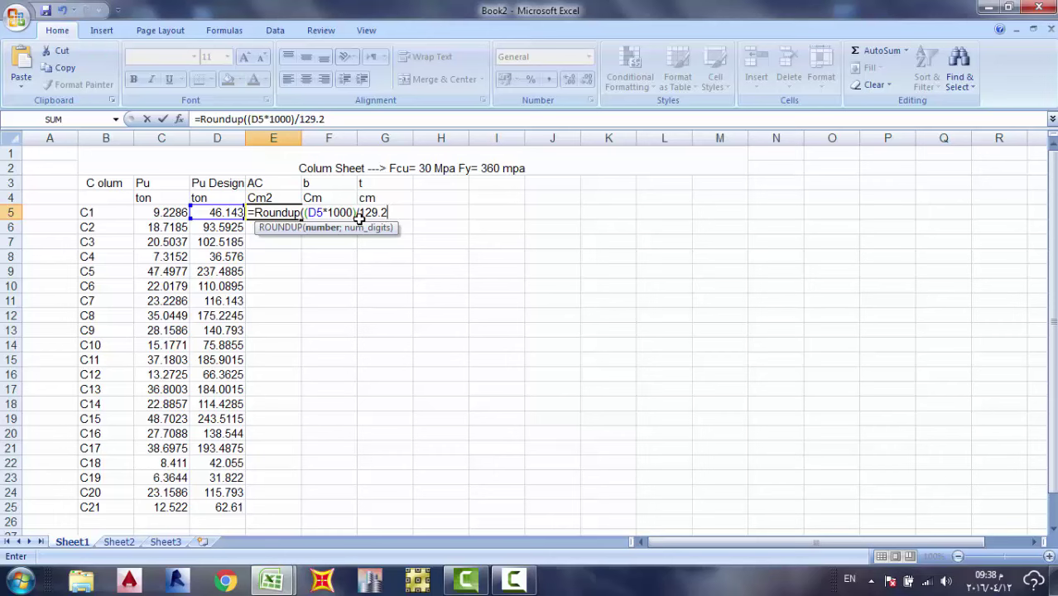
type(";")
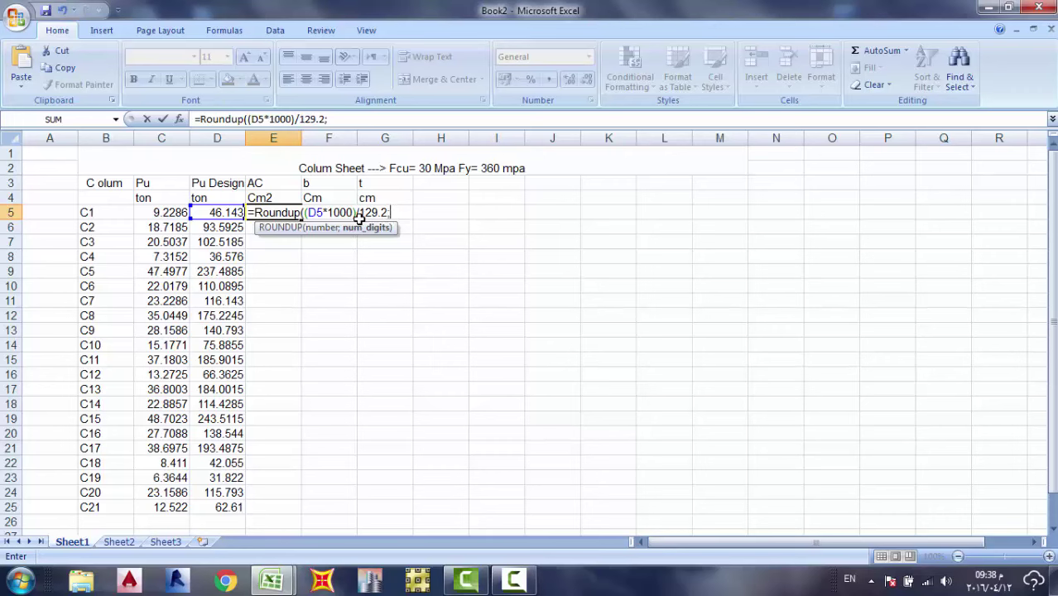
type("0)")
key("Return")
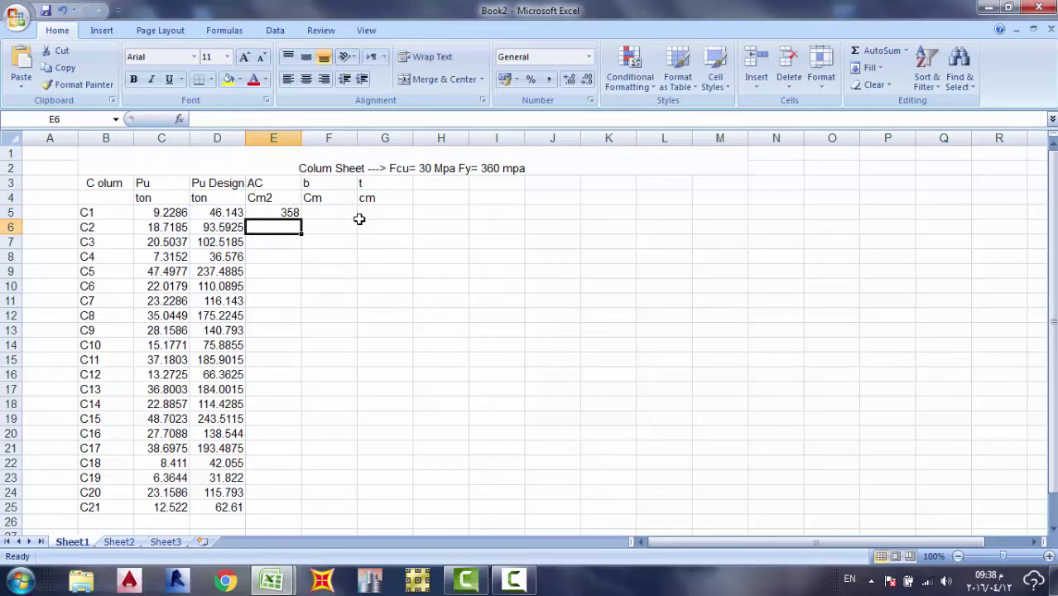
left_click(289, 212)
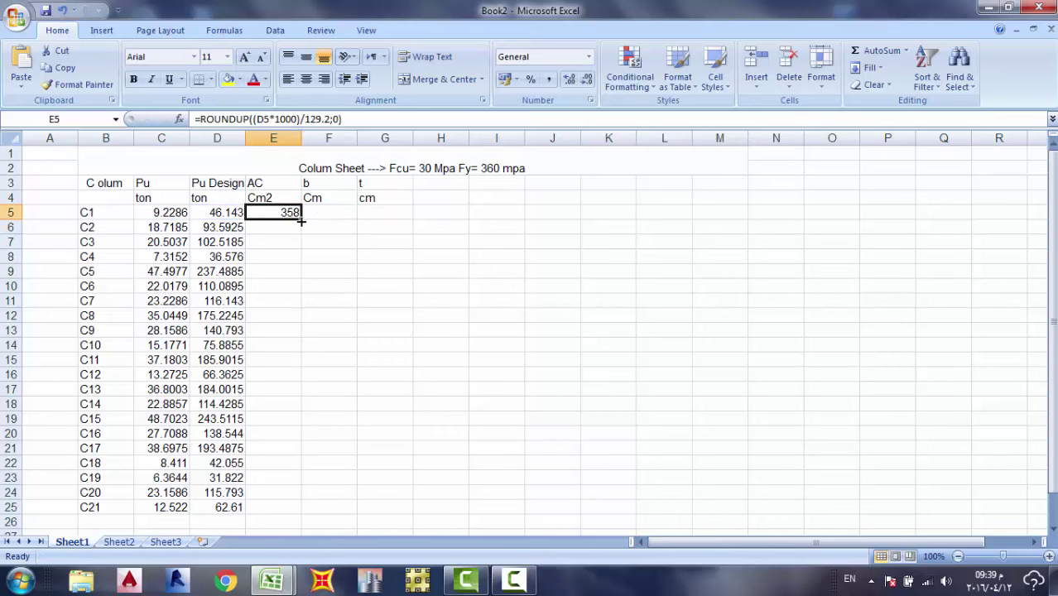
double_click(301, 219)
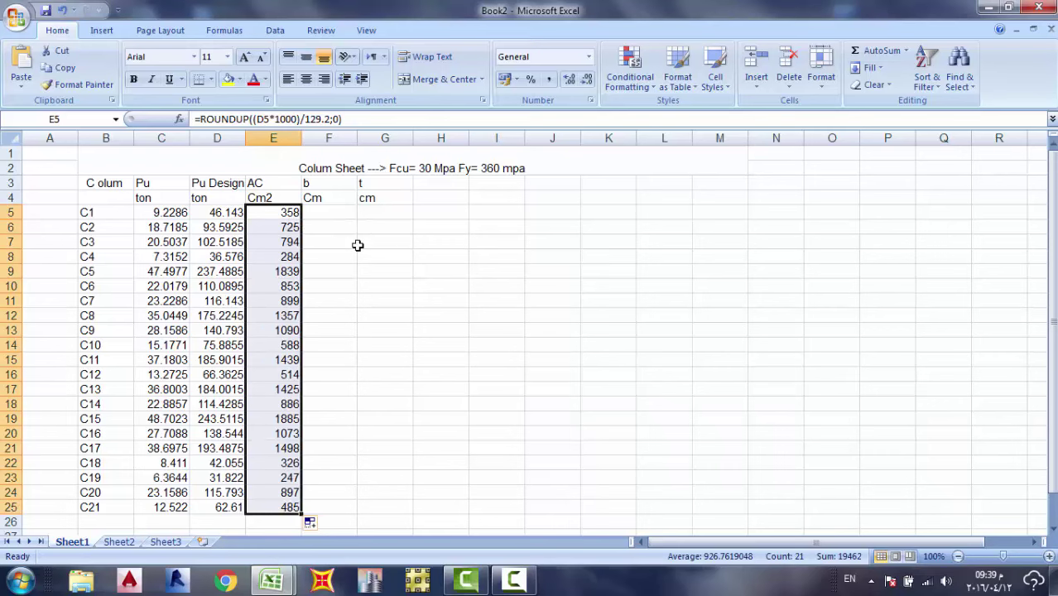
Enter a width b of 30 cm in F5 and fill it down to F25.
left_click(312, 215)
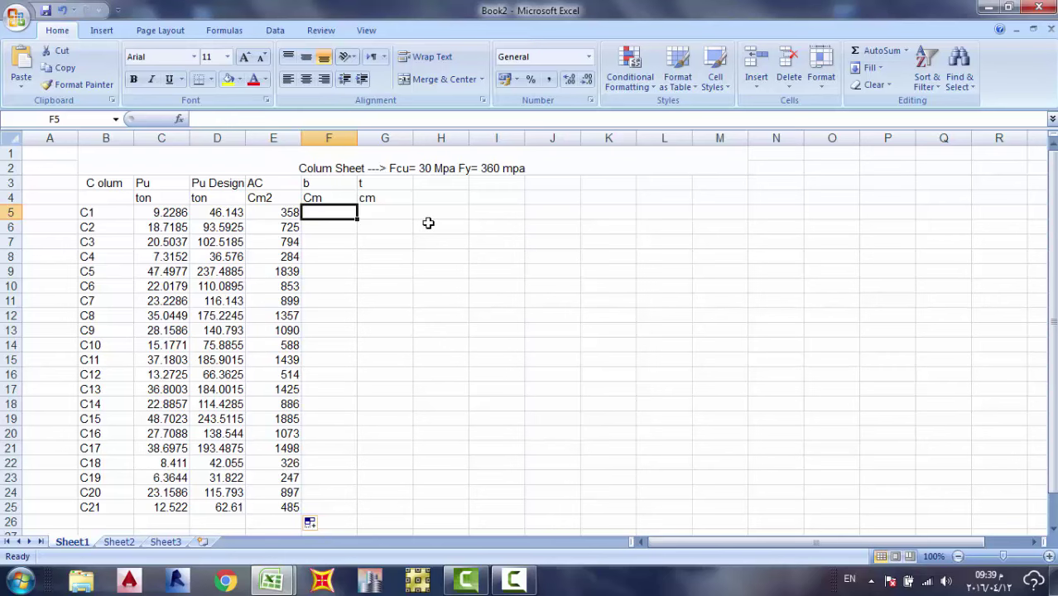
type("30")
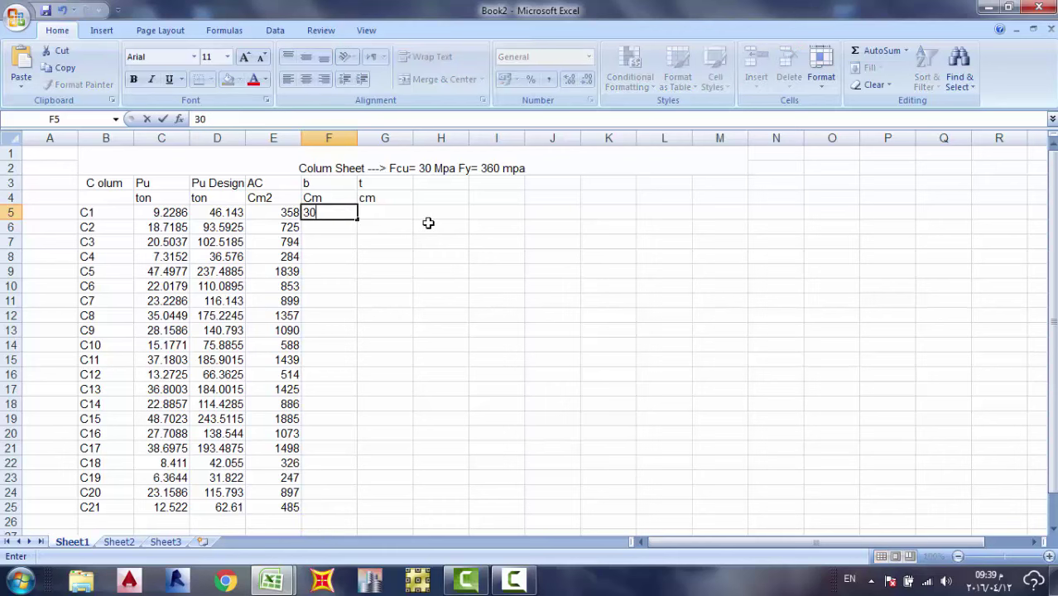
double_click(356, 221)
left_click(399, 281)
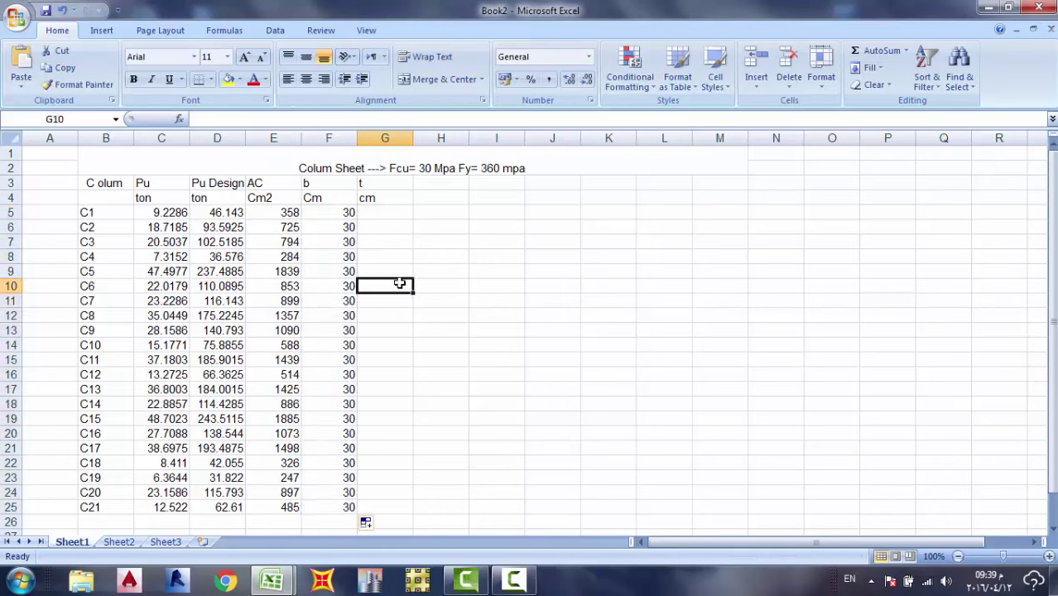
Enter the formula =MAX(50;CEILING(E5/F5;10)) in G5 under t and fill it down to G25.
left_click(397, 215)
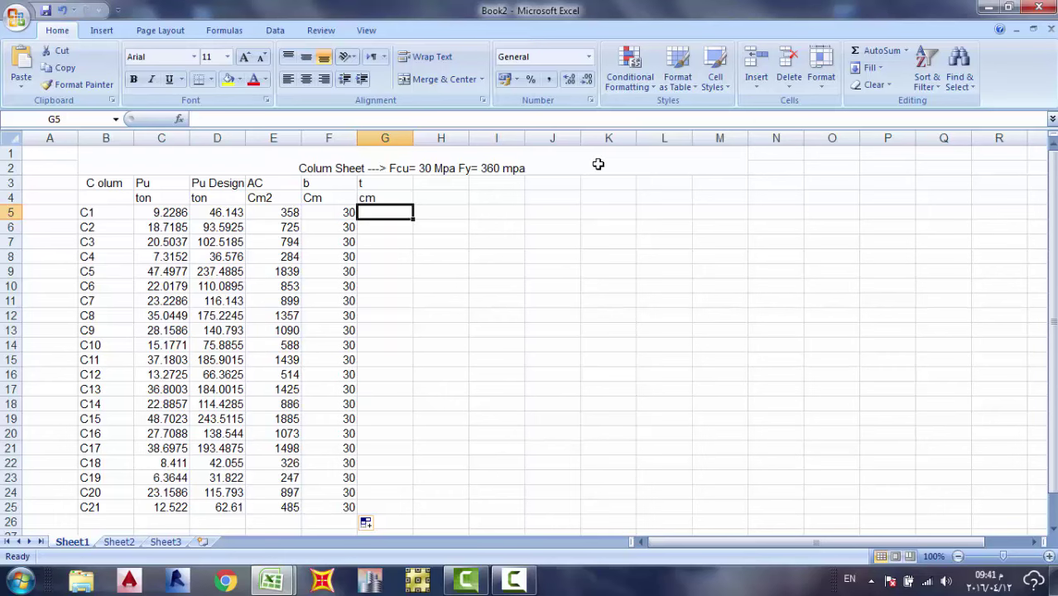
type("=")
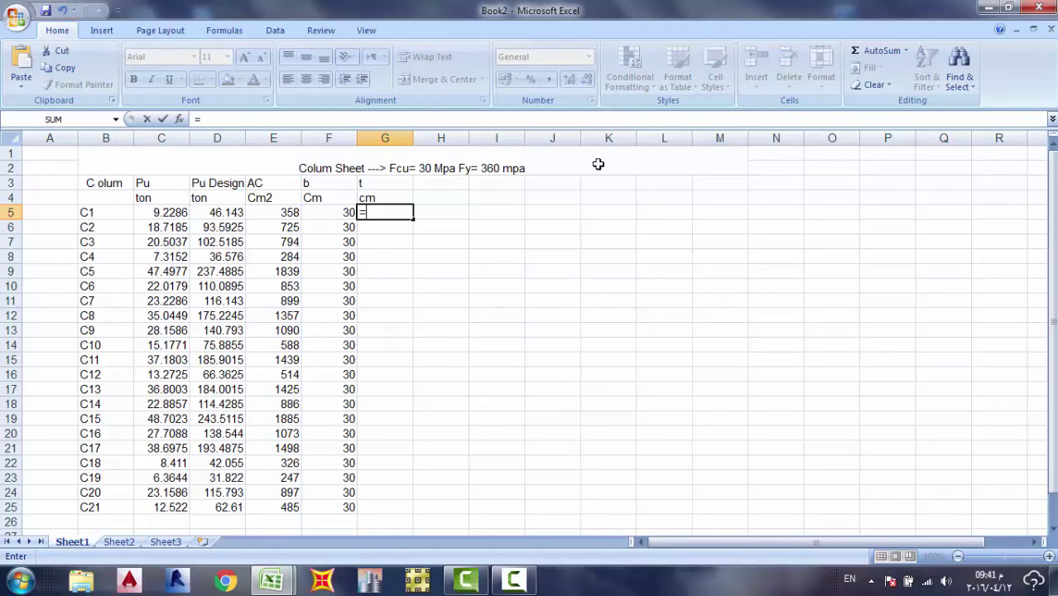
type("MAx")
key("BackSpace")
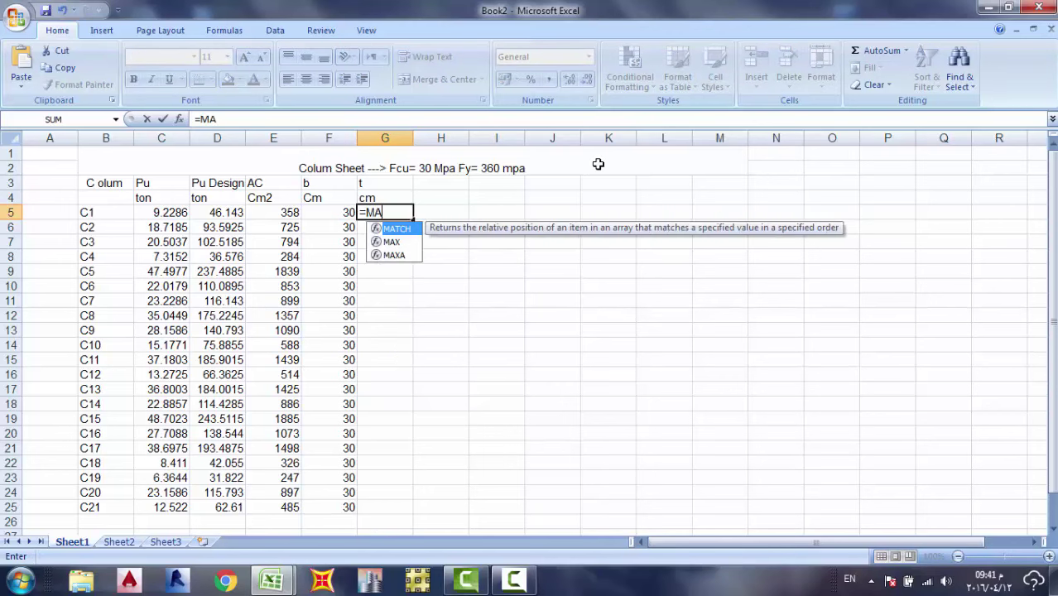
type("x")
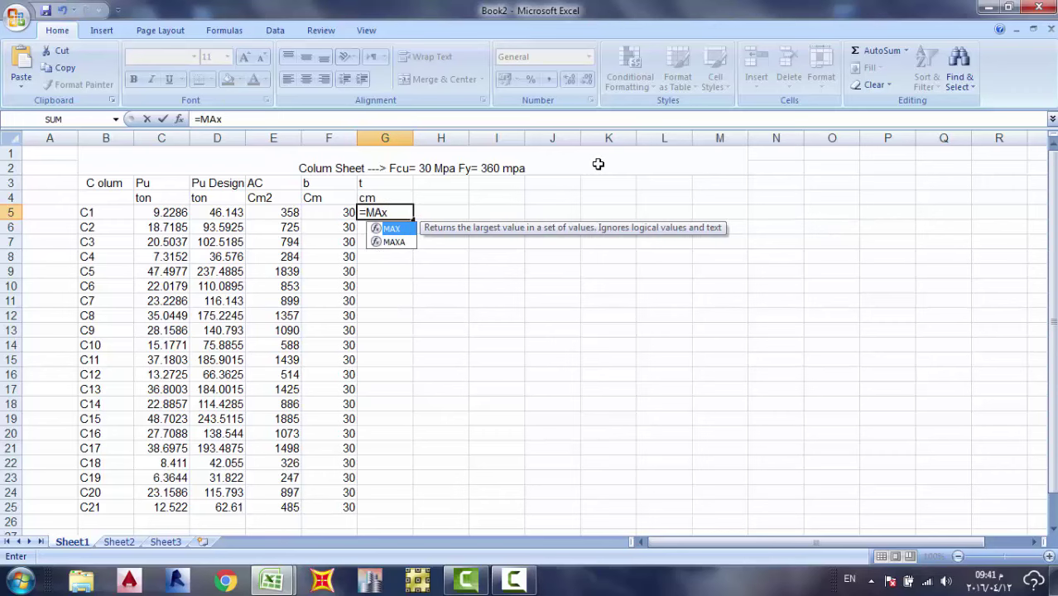
key("BackSpace")
key("BackSpace")
type("ax(50")
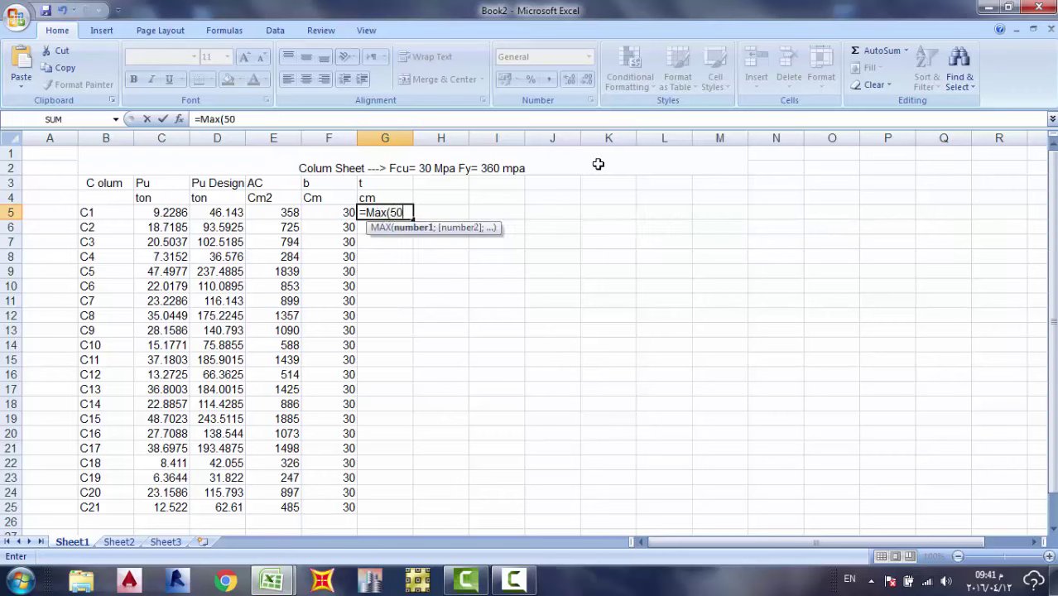
type(";")
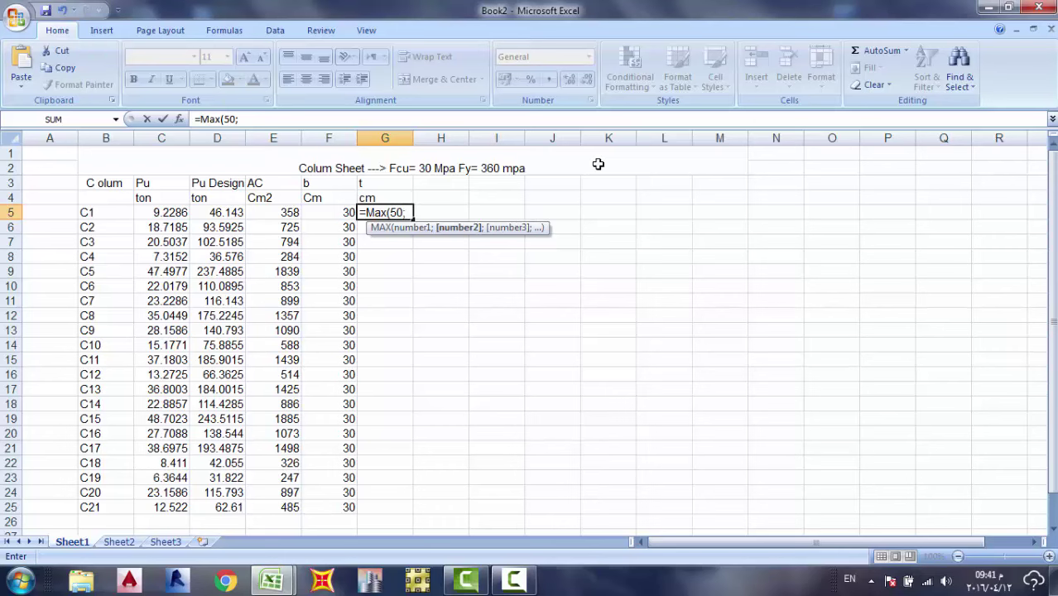
type("C")
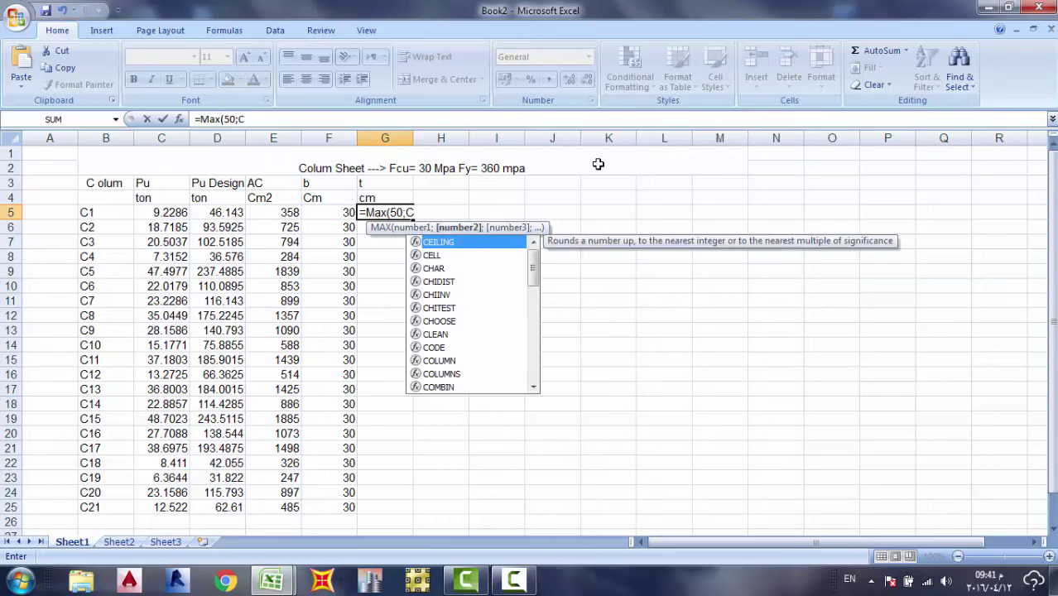
type("eiling")
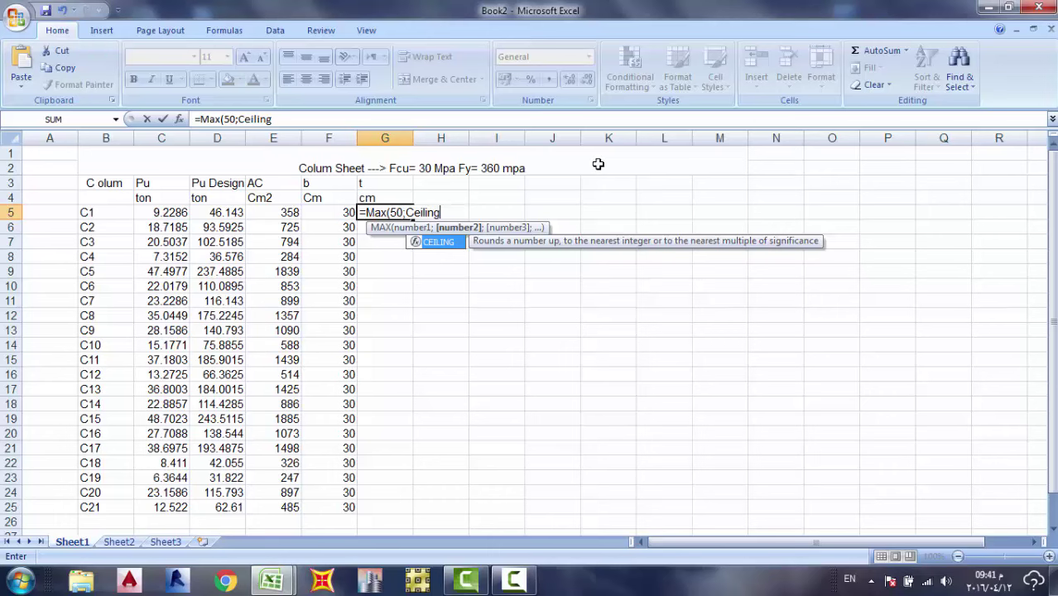
type("(")
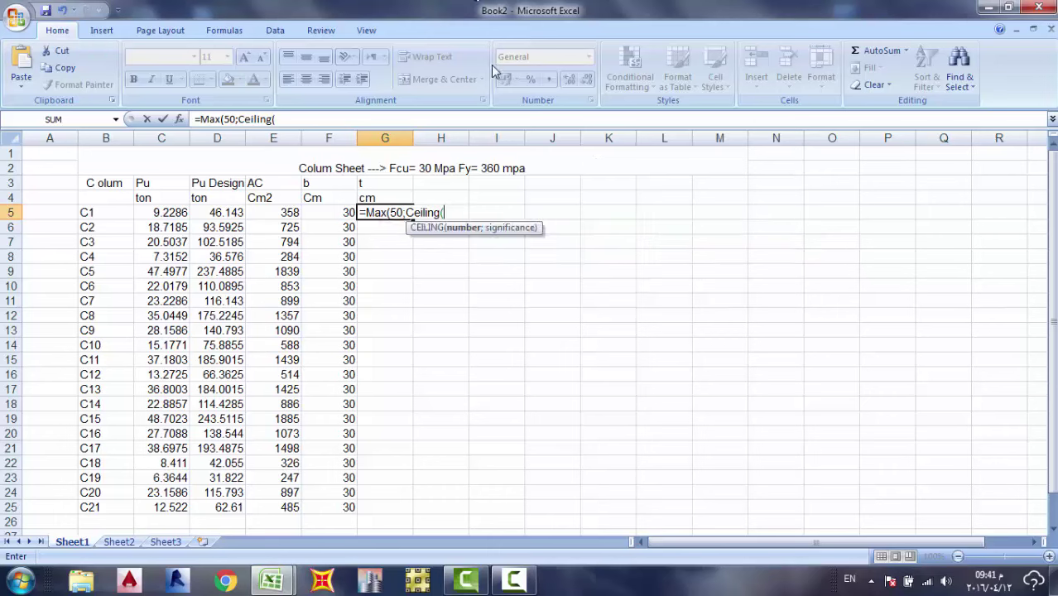
left_click(280, 212)
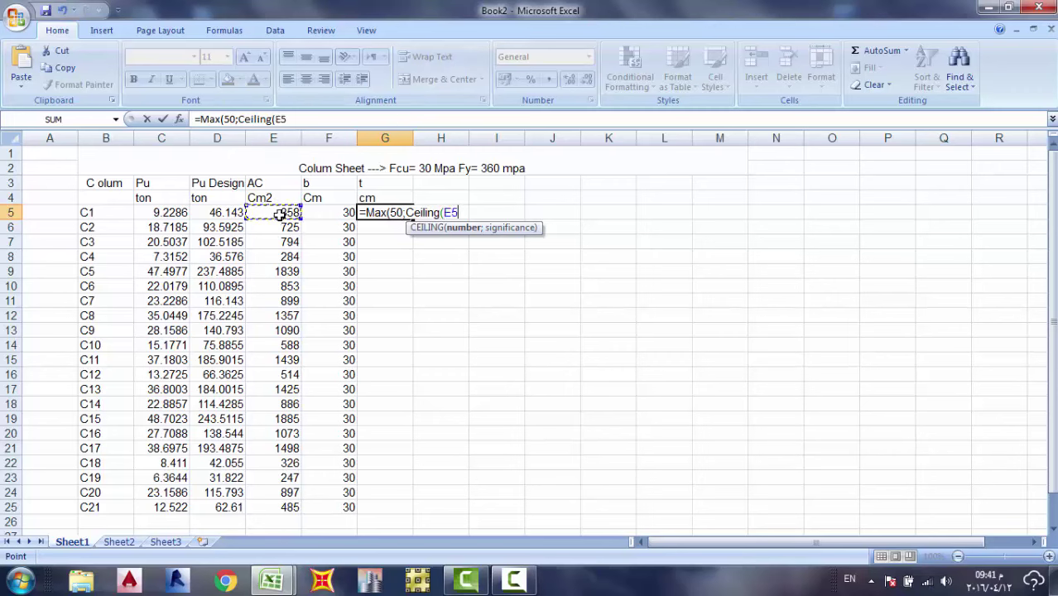
type("/")
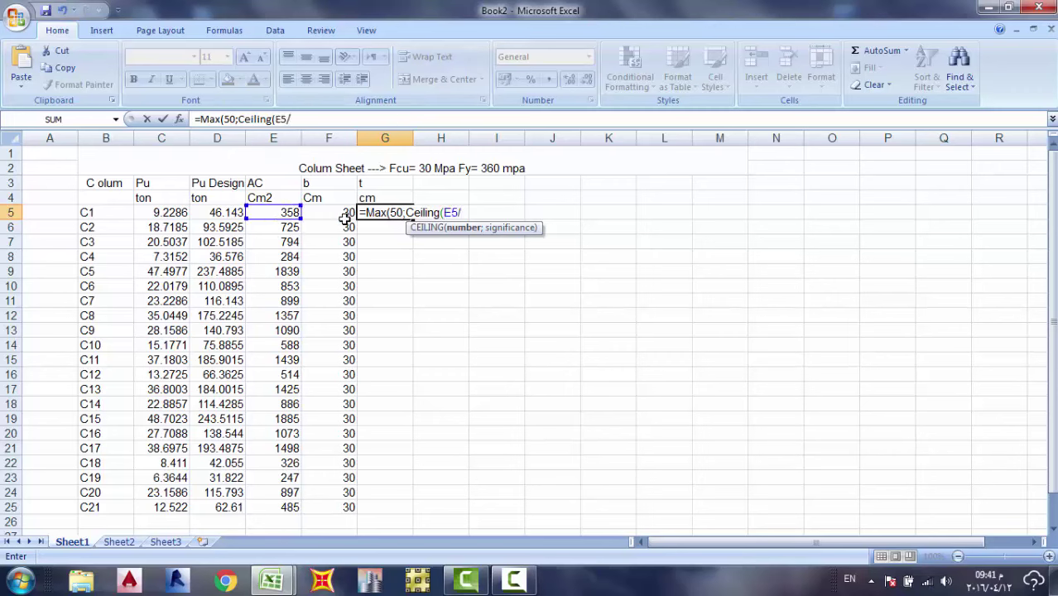
left_click(346, 217)
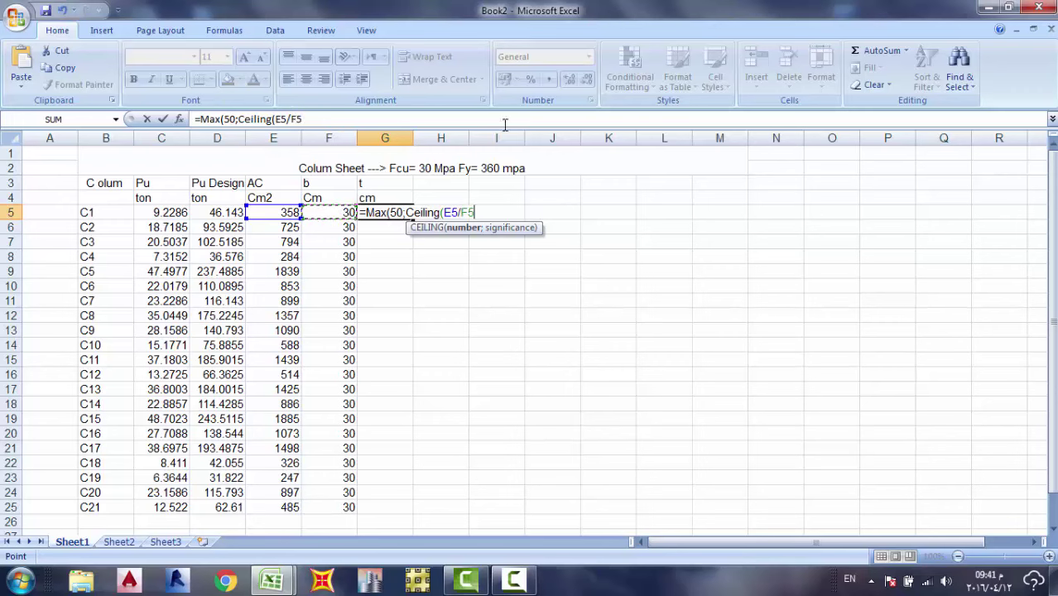
type(";")
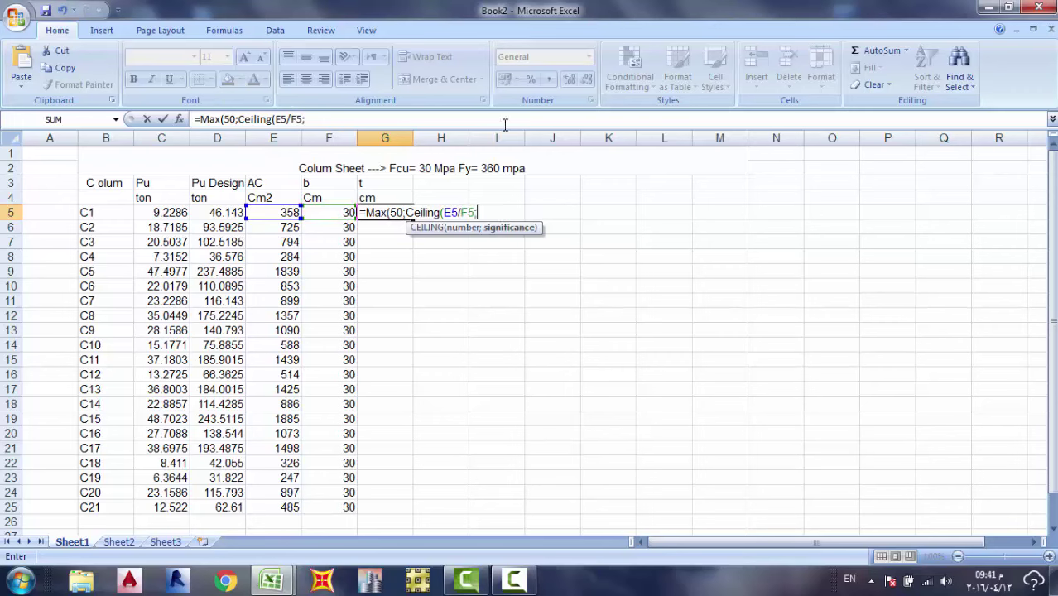
type("10)")
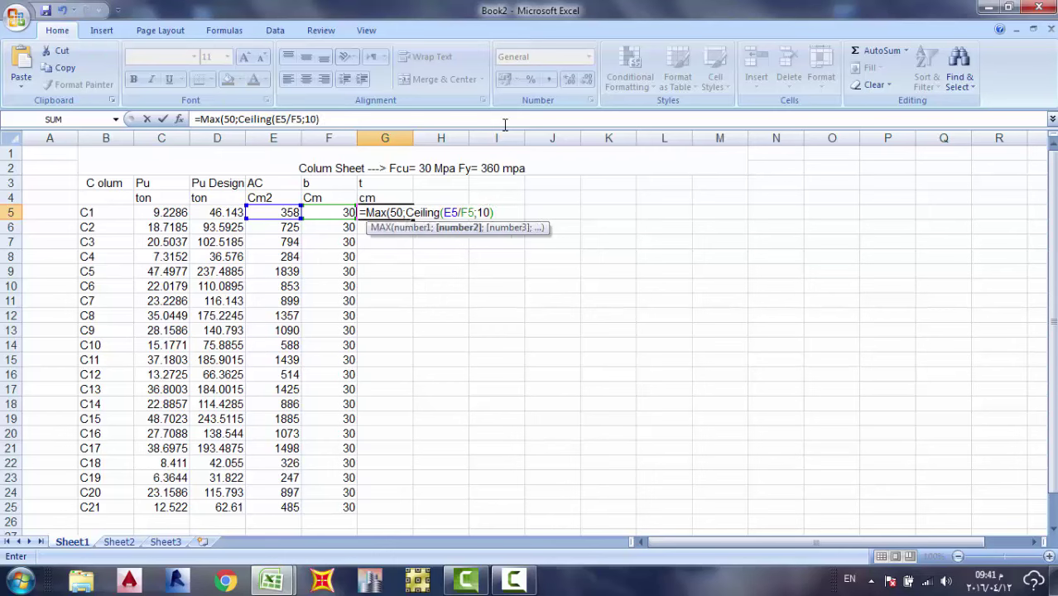
type(")")
key("Return")
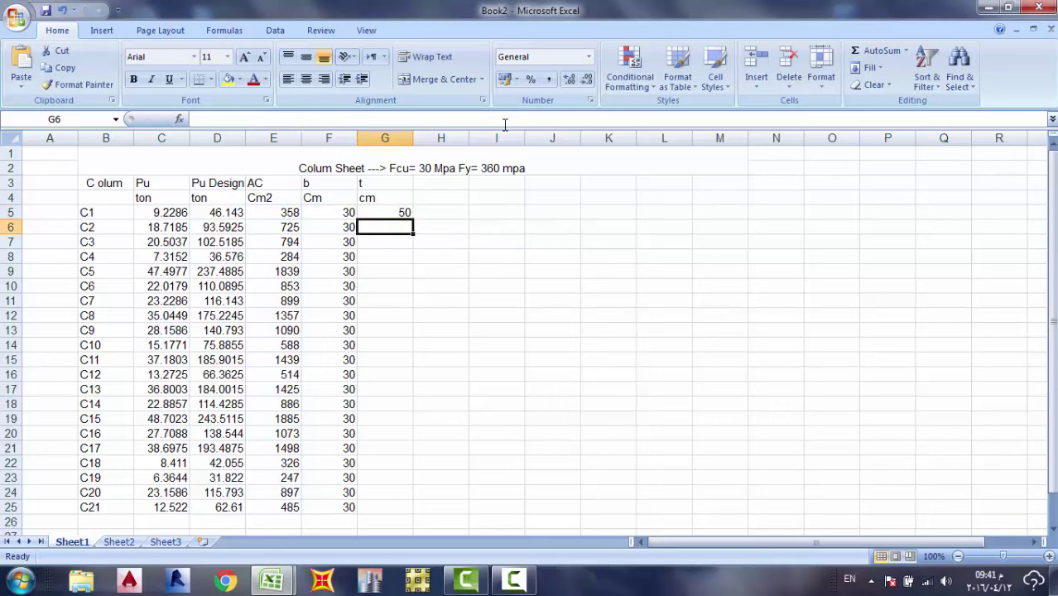
left_click(386, 214)
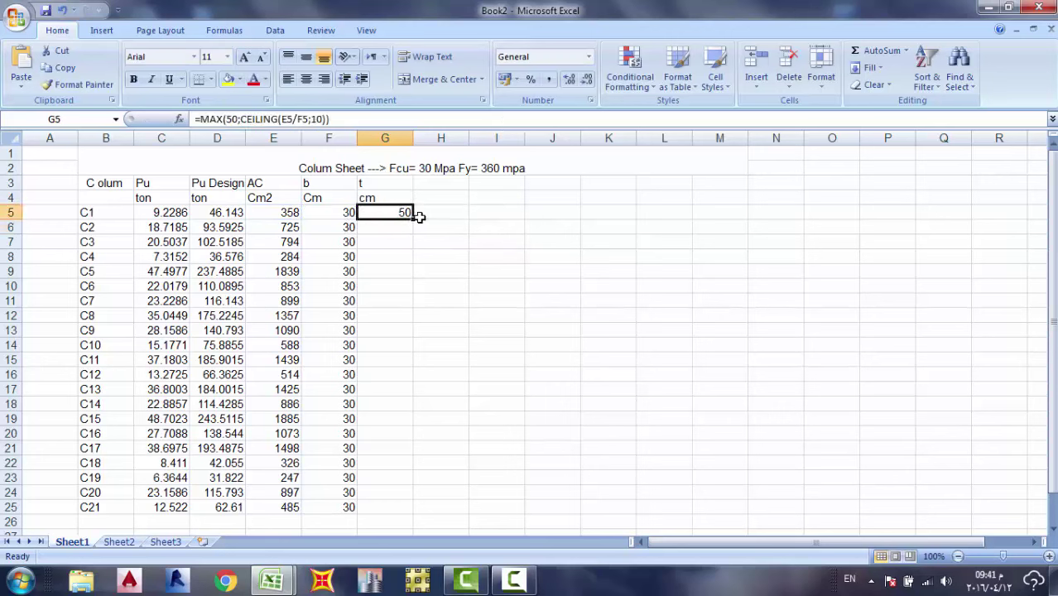
double_click(412, 220)
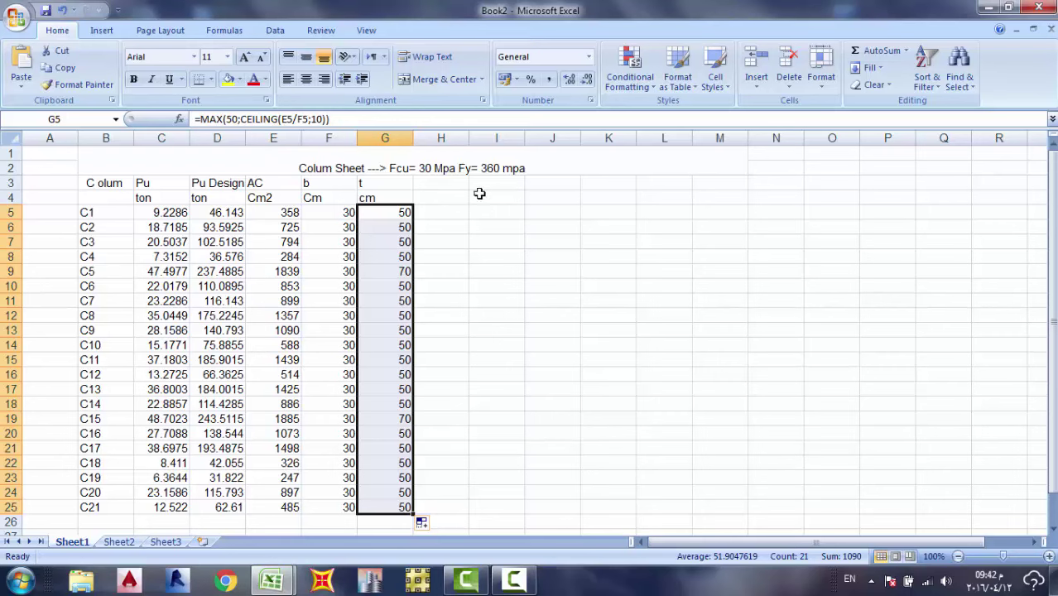
Check the t column formulas for columns C1 and C5 in cells G5 and G9.
left_click(394, 255)
left_click(406, 215)
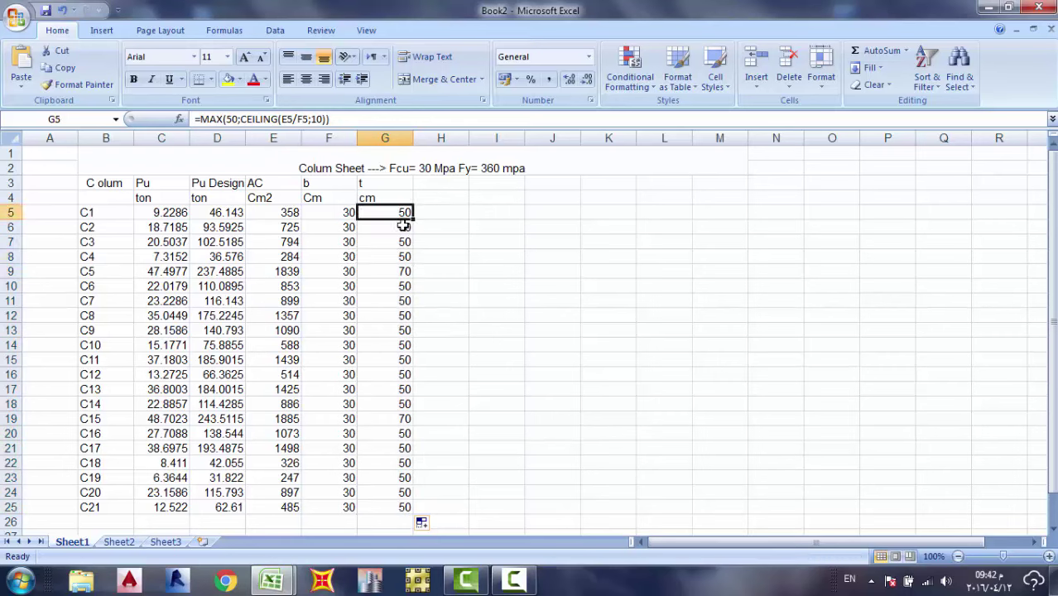
left_click(406, 273)
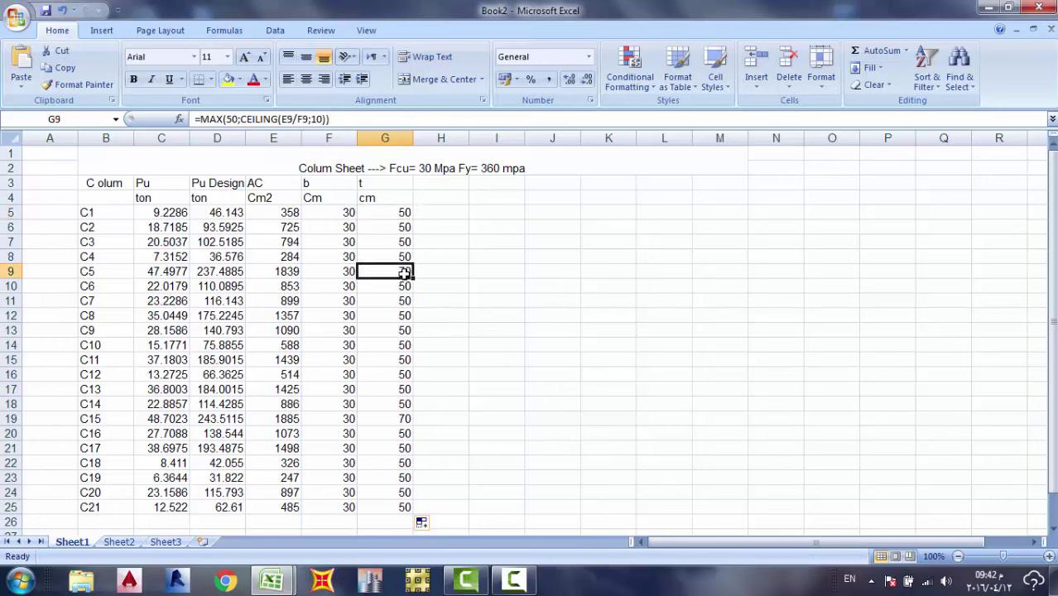
Enter 70 as t for column C5 in G9 and fill the C5 and C15 rows, B9:G9 and B19:G19, with yellow.
type("70")
key("Tab")
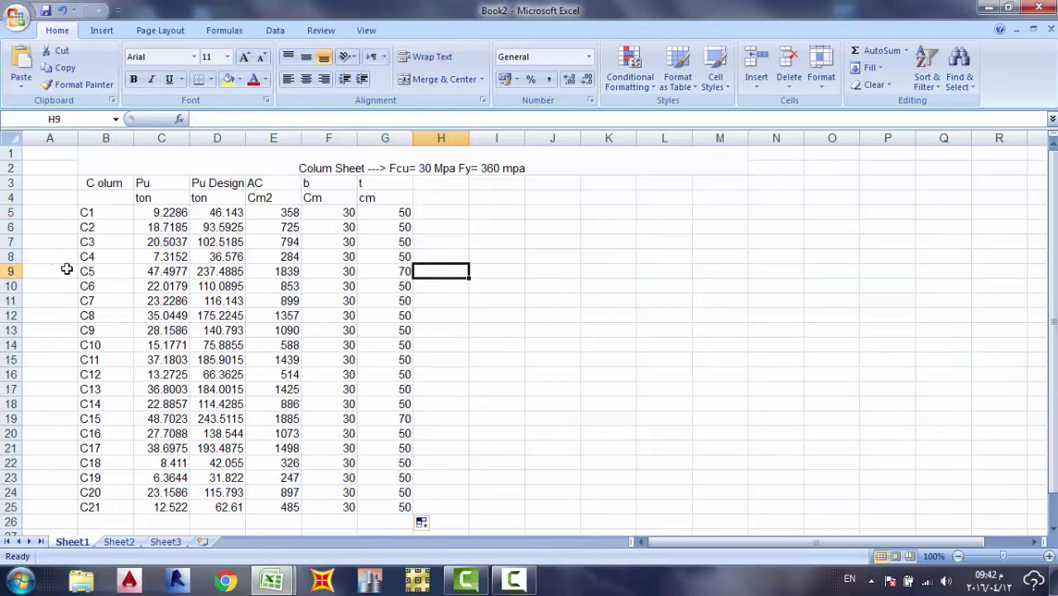
left_click_drag(87, 272, 389, 269)
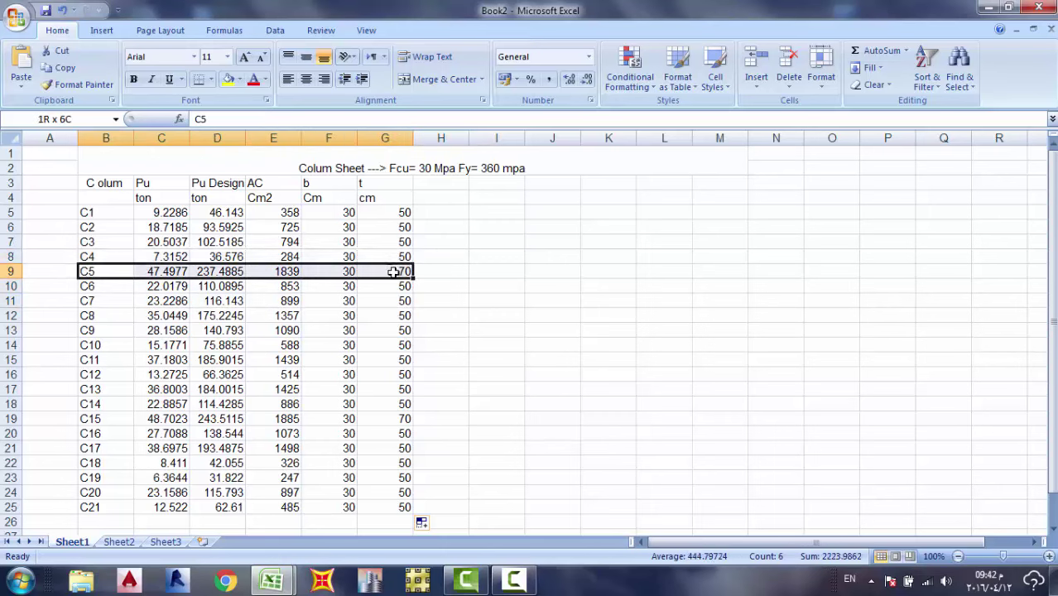
left_click(230, 81)
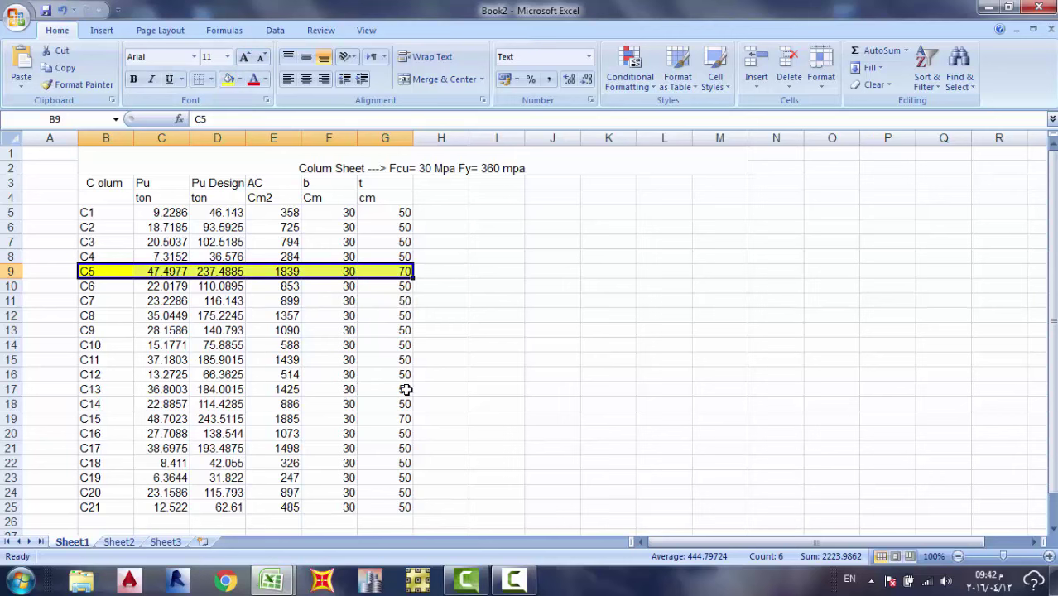
left_click_drag(406, 419, 121, 419)
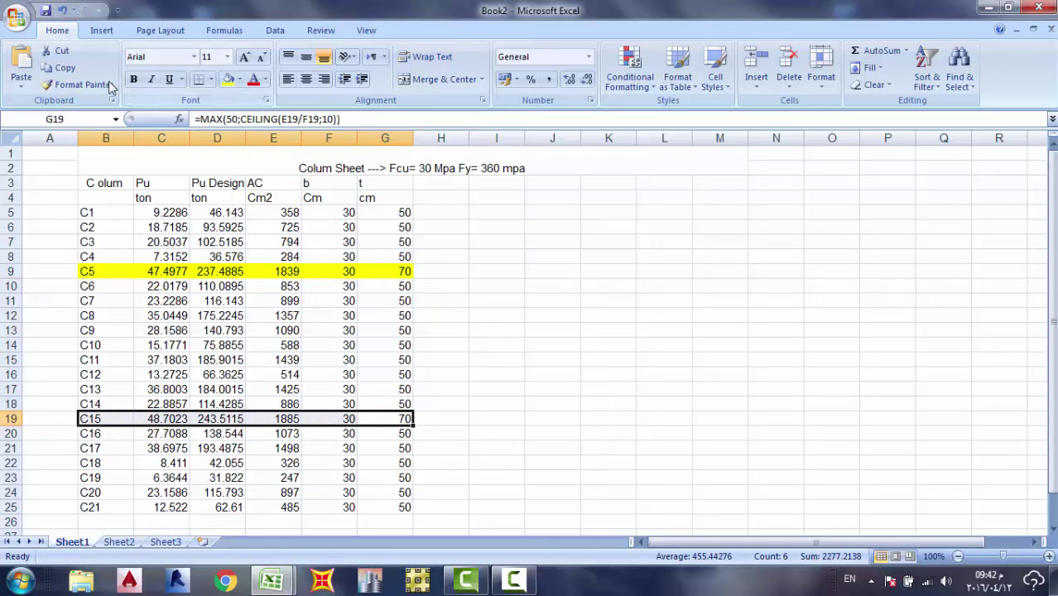
left_click(227, 79)
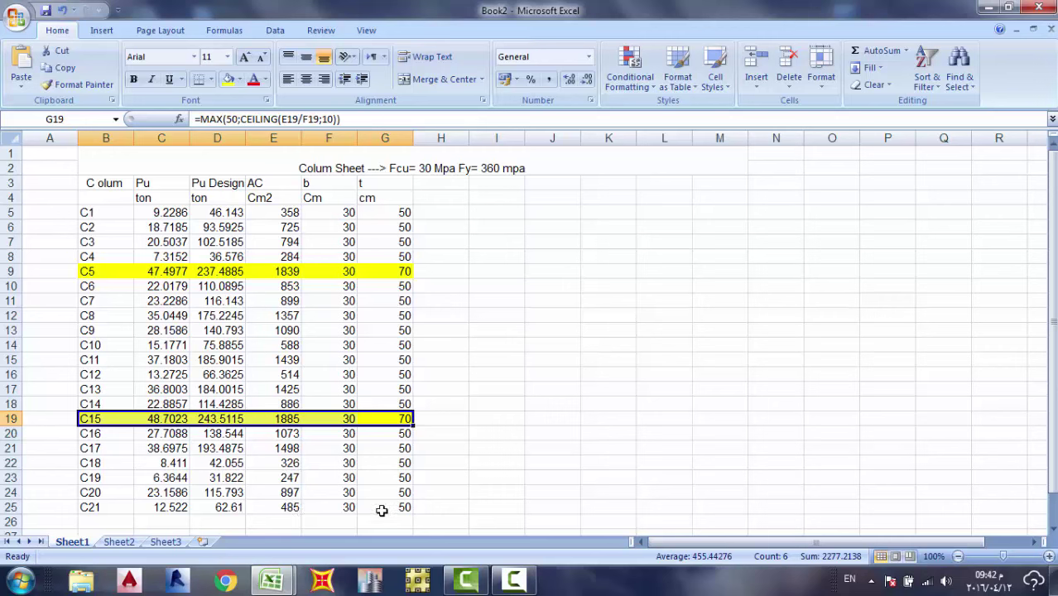
left_click(387, 467)
left_click(394, 520)
left_click(392, 462)
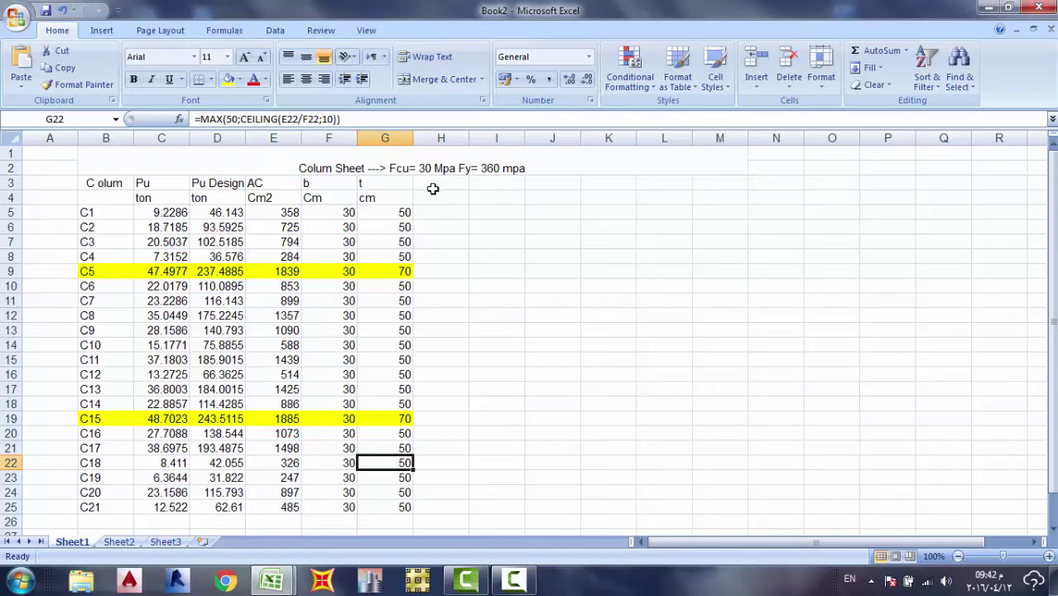
Add a thin outline border around the merged sheet title cell in rows 1 and 2.
left_click(108, 164)
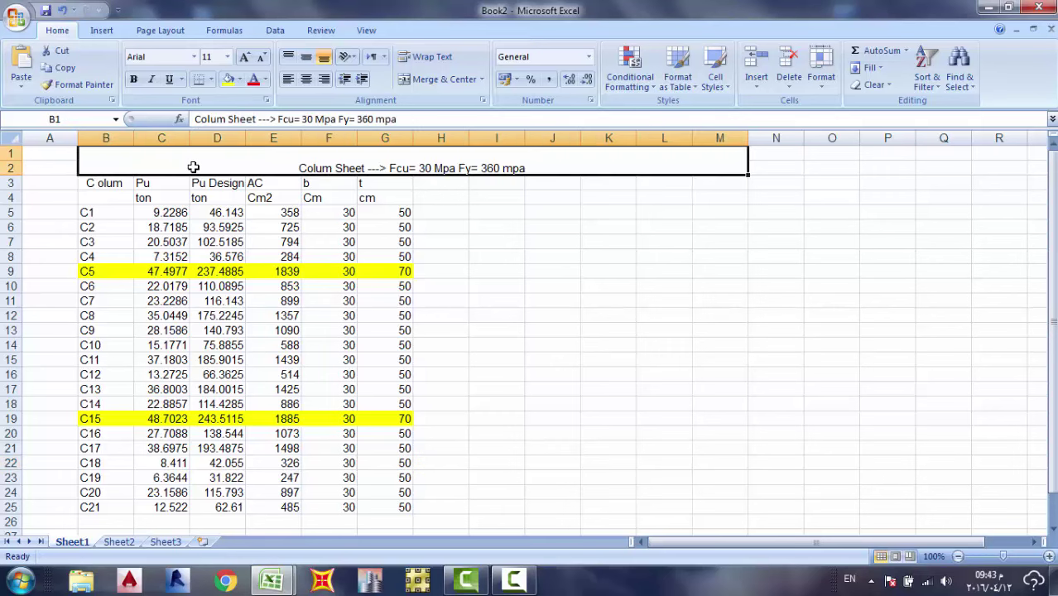
right_click(569, 165)
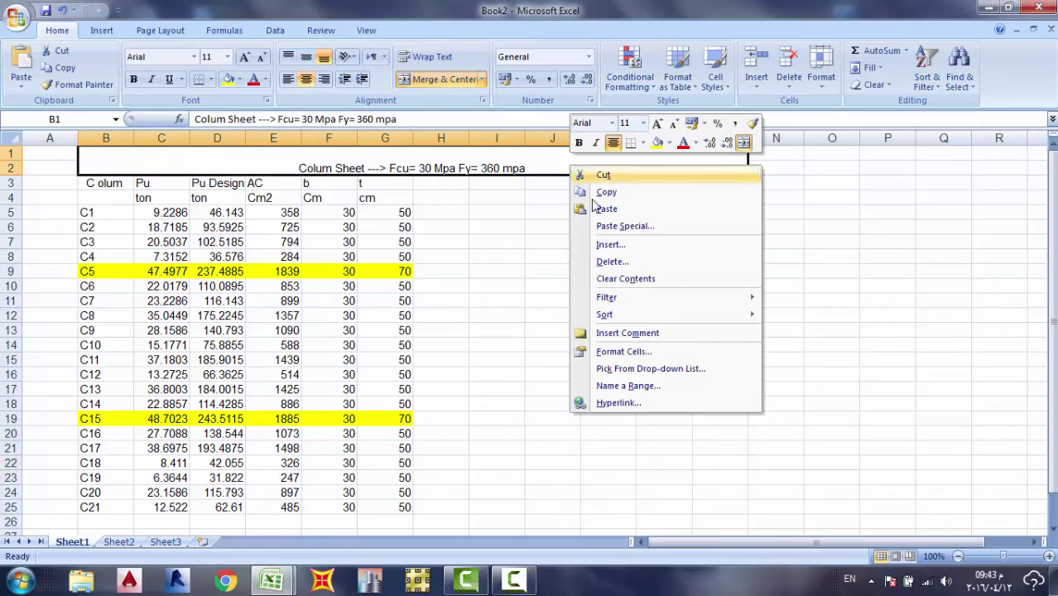
left_click(690, 352)
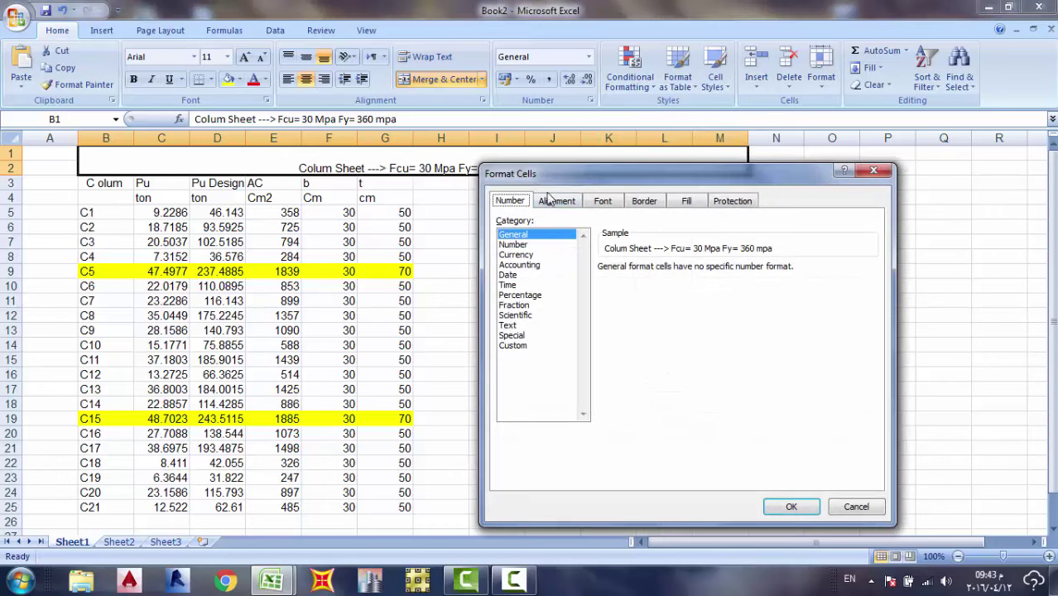
left_click(645, 202)
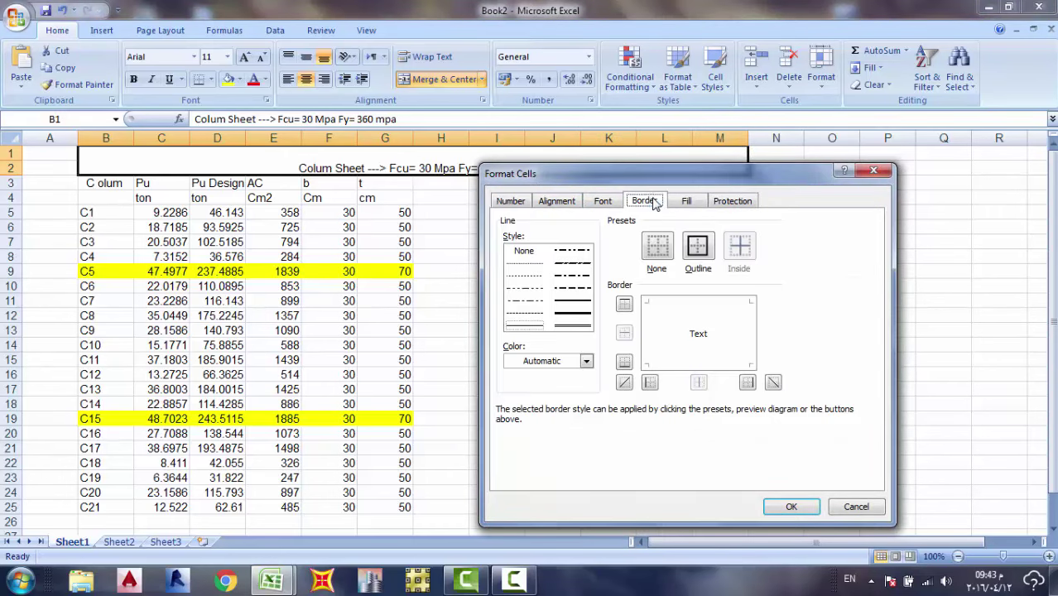
left_click(710, 252)
left_click(572, 317)
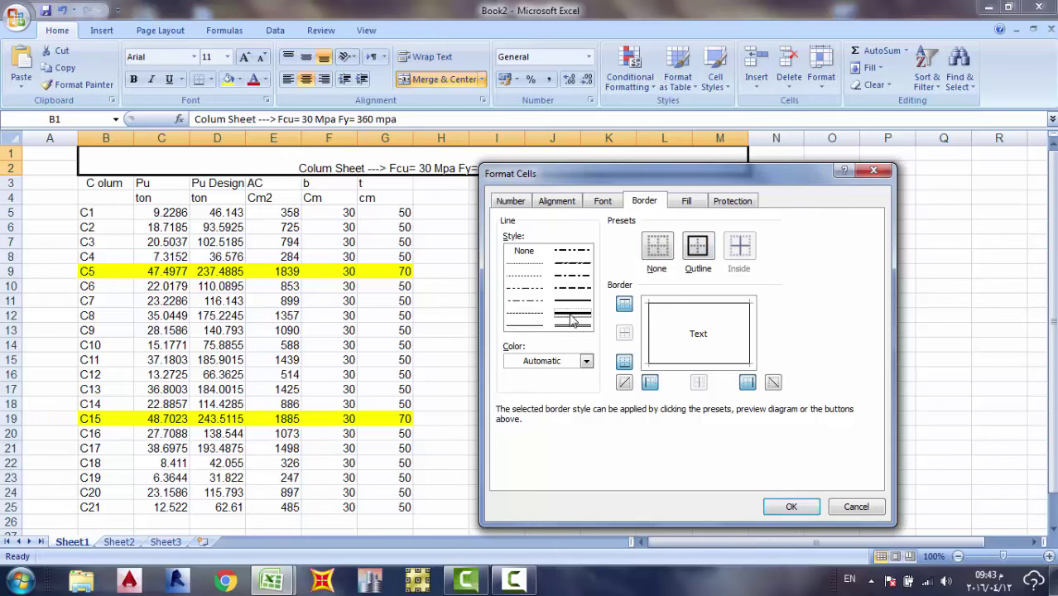
left_click(792, 507)
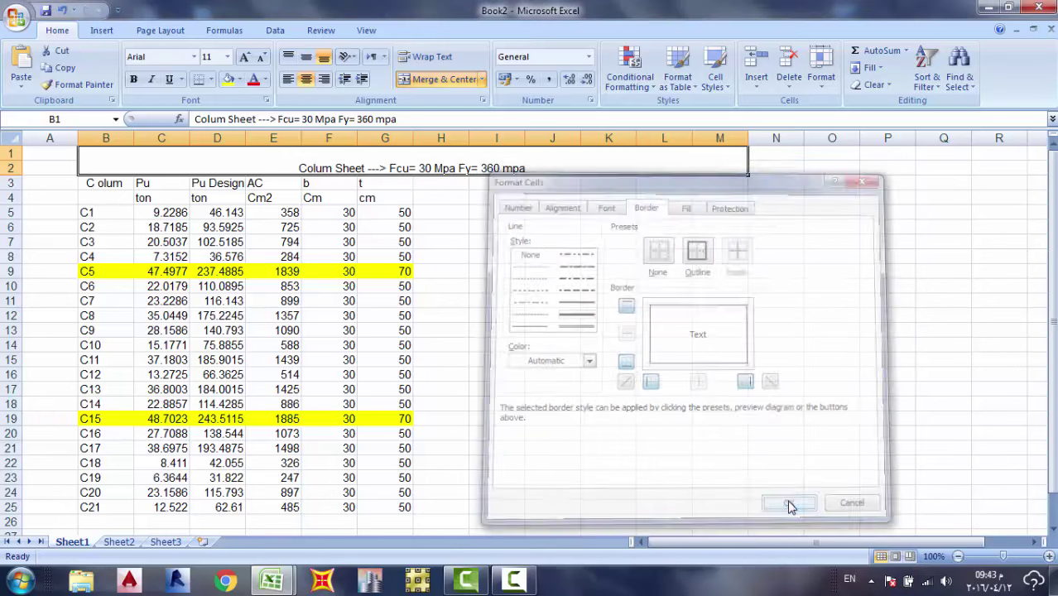
left_click(617, 316)
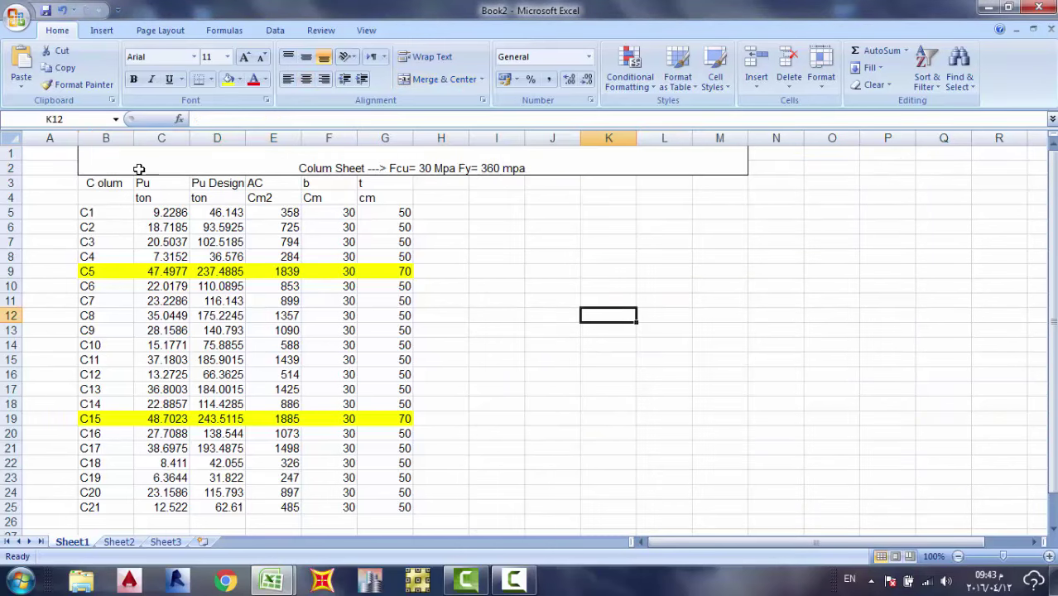
Widen columns B to G and format the headers in B3:G3 as bold, red, 16 pt text.
left_click_drag(133, 138, 669, 138)
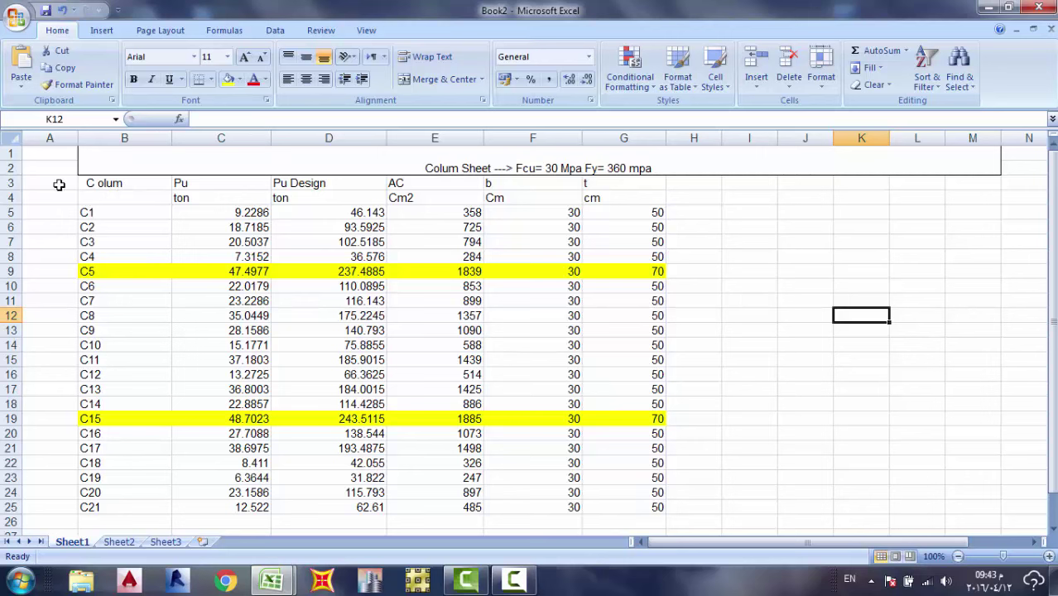
left_click(83, 183)
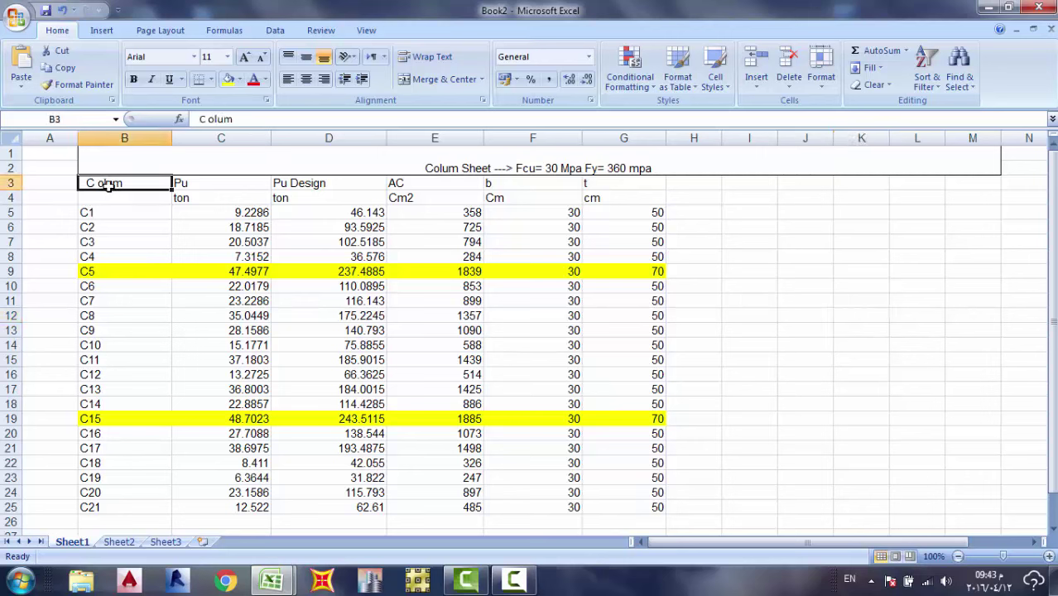
left_click(133, 79)
left_click(253, 79)
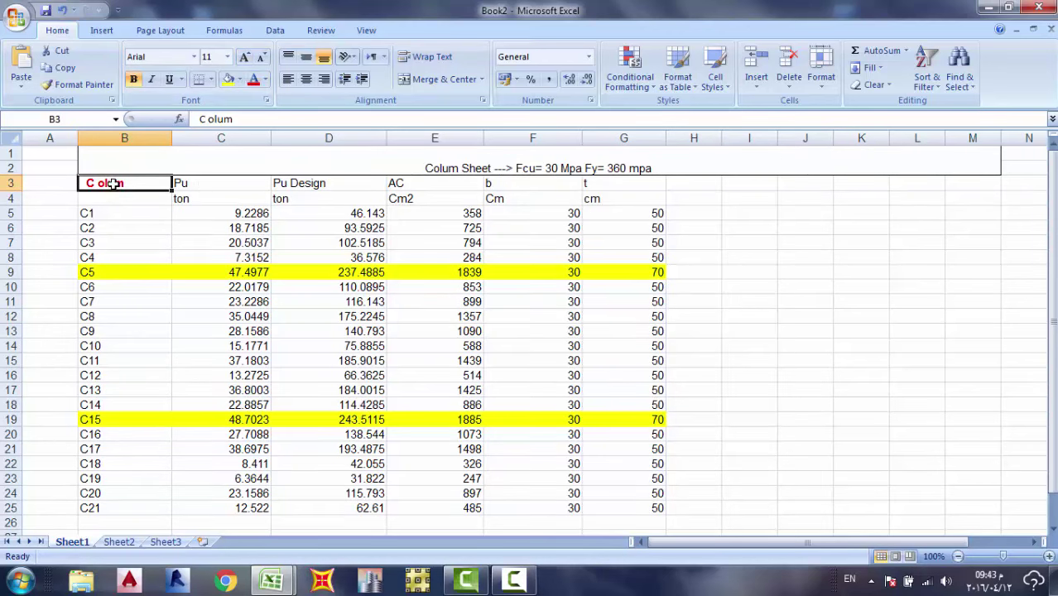
left_click_drag(113, 184, 594, 183)
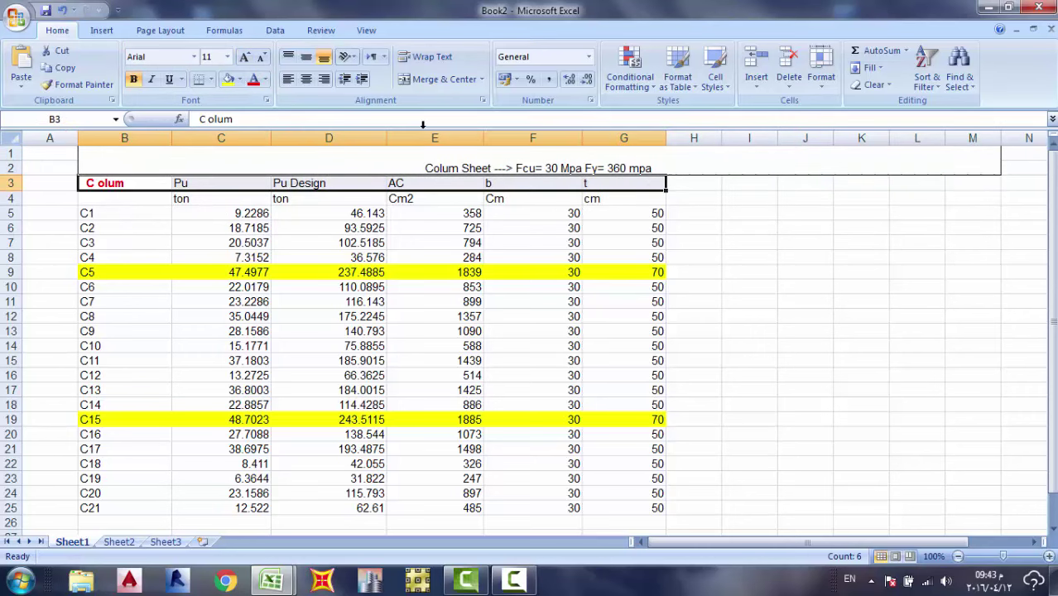
left_click(135, 82)
left_click(253, 81)
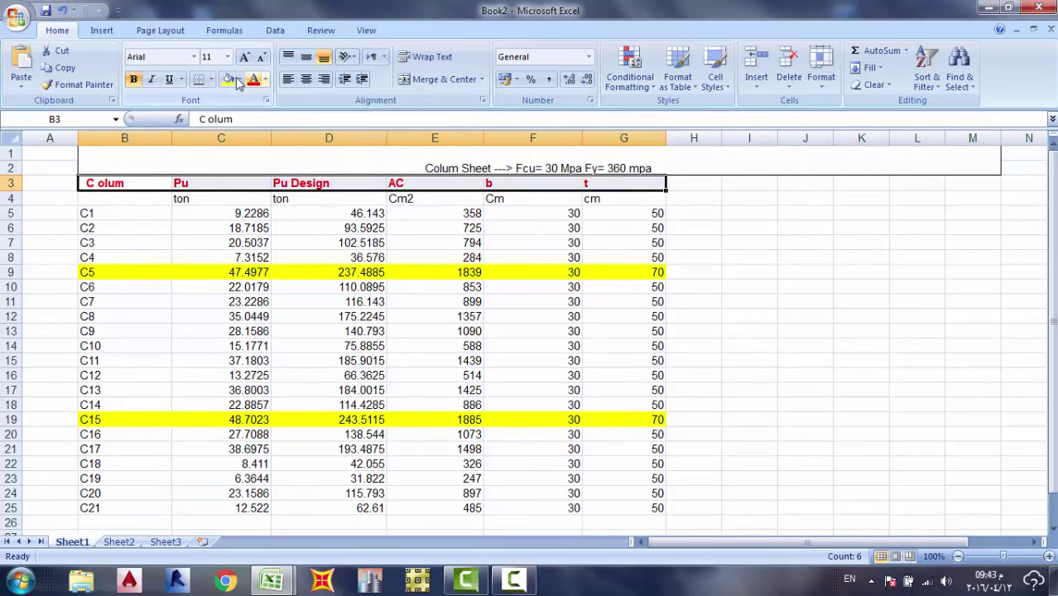
left_click(227, 56)
left_click(208, 154)
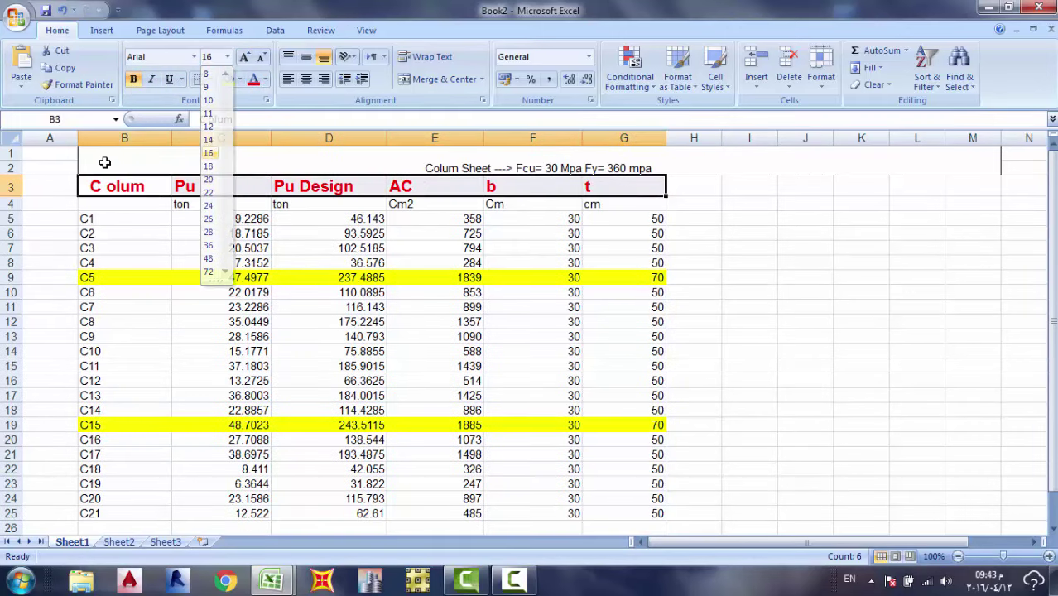
Increase the height of header row 3 and widen columns B to F slightly.
left_click_drag(10, 196, 10, 218)
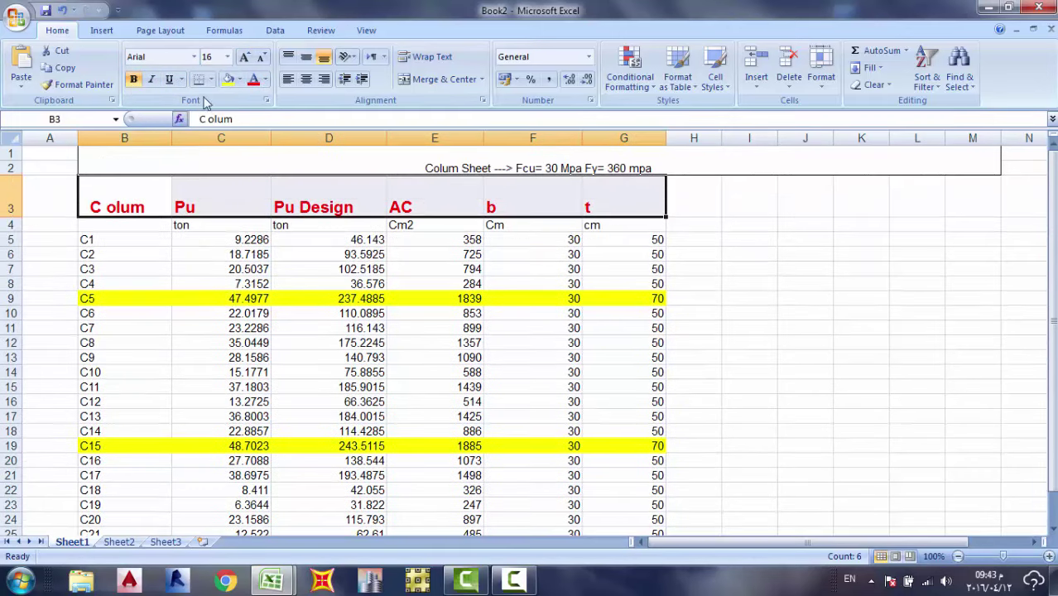
left_click_drag(172, 138, 184, 137)
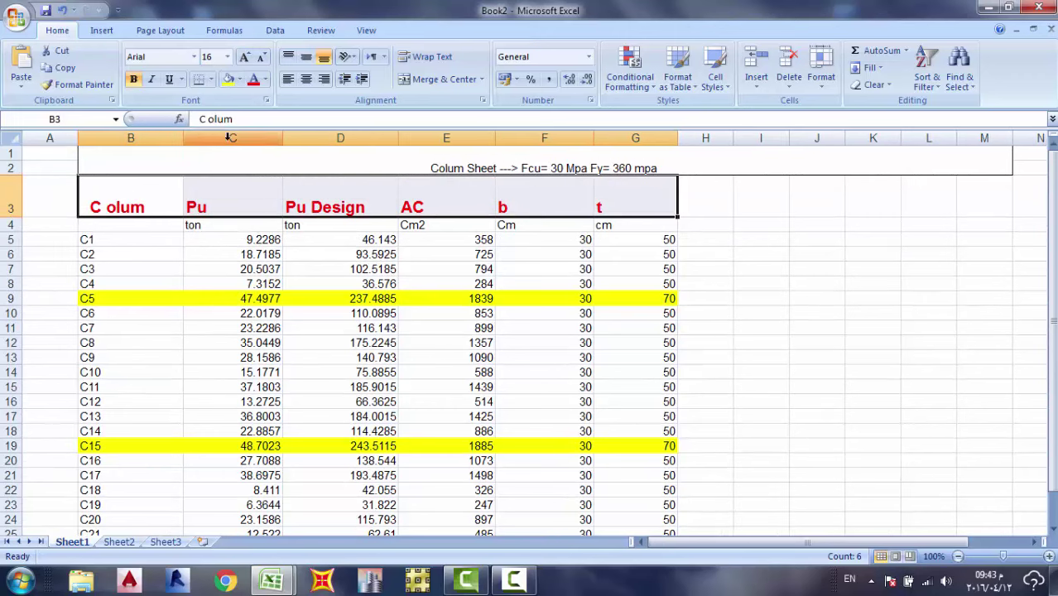
left_click_drag(284, 137, 296, 137)
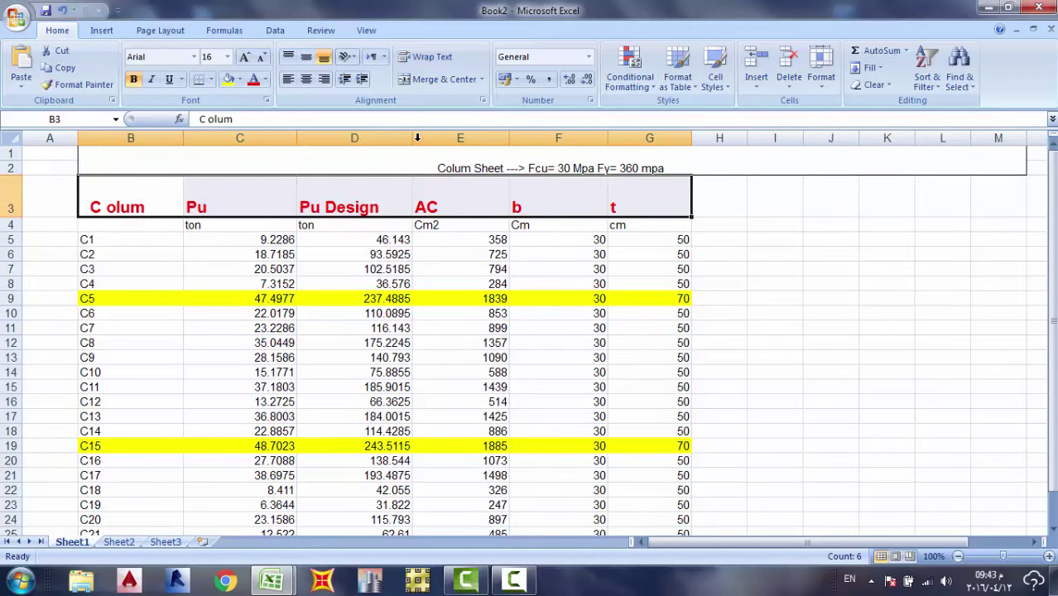
left_click_drag(415, 141, 423, 141)
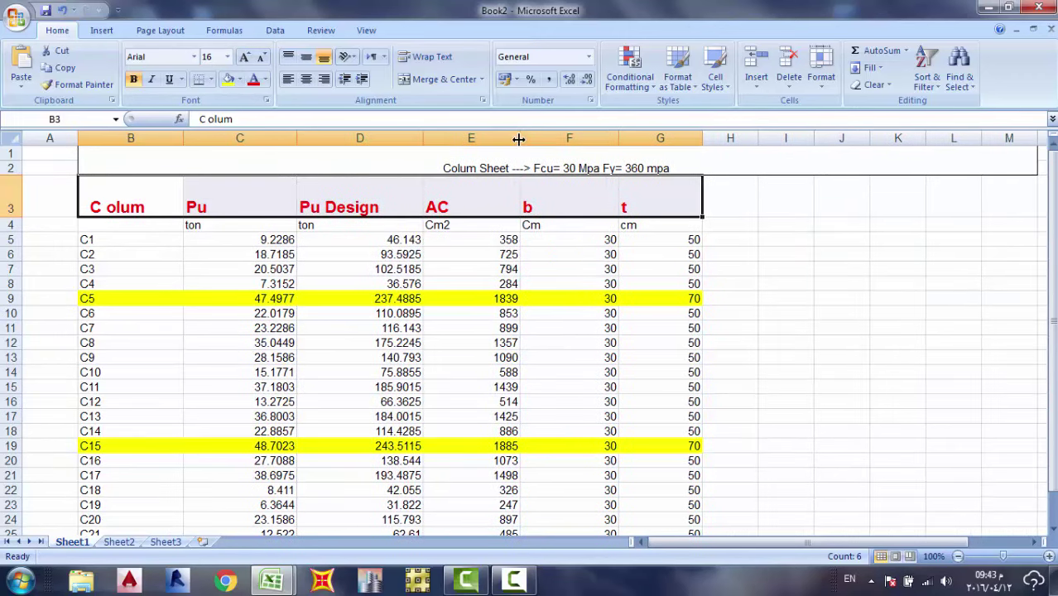
left_click_drag(520, 141, 532, 141)
left_click_drag(631, 140, 641, 140)
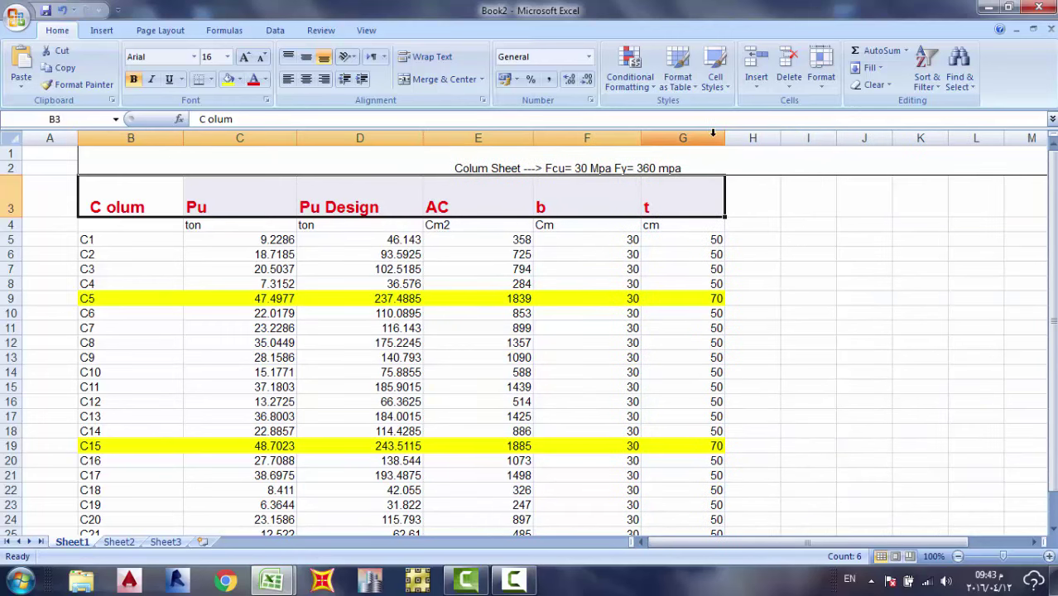
Center the headers in B3:G3 horizontally and align them to the middle vertically.
right_click(702, 202)
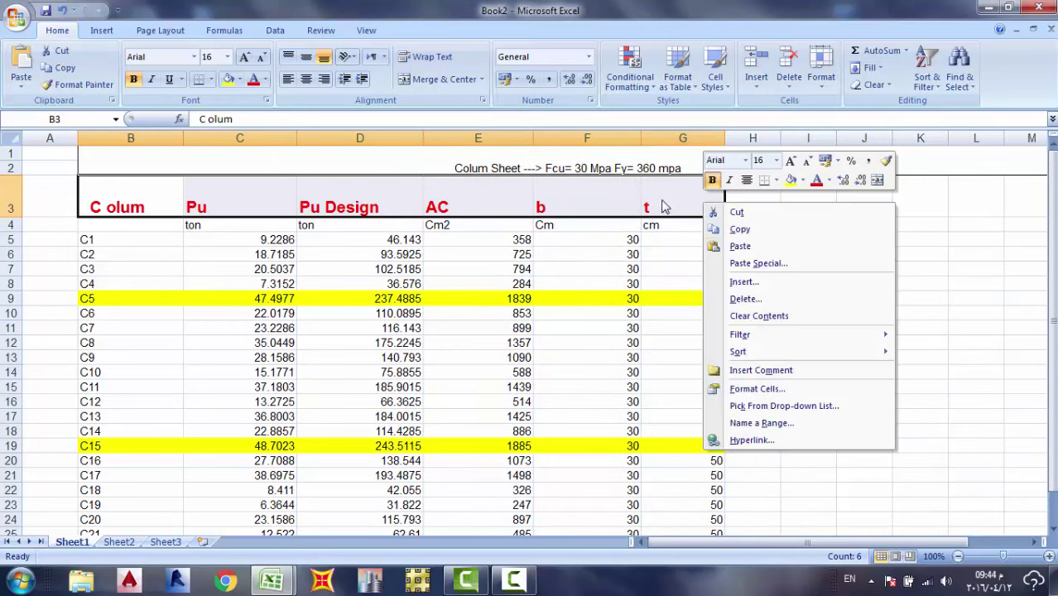
key("Escape")
left_click(306, 79)
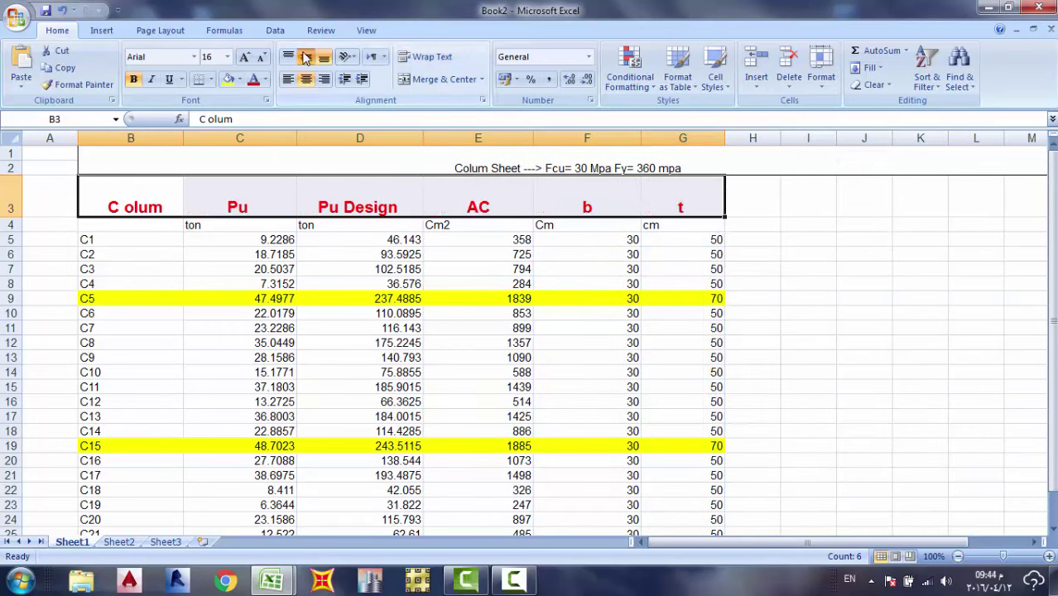
left_click(306, 56)
left_click(385, 269)
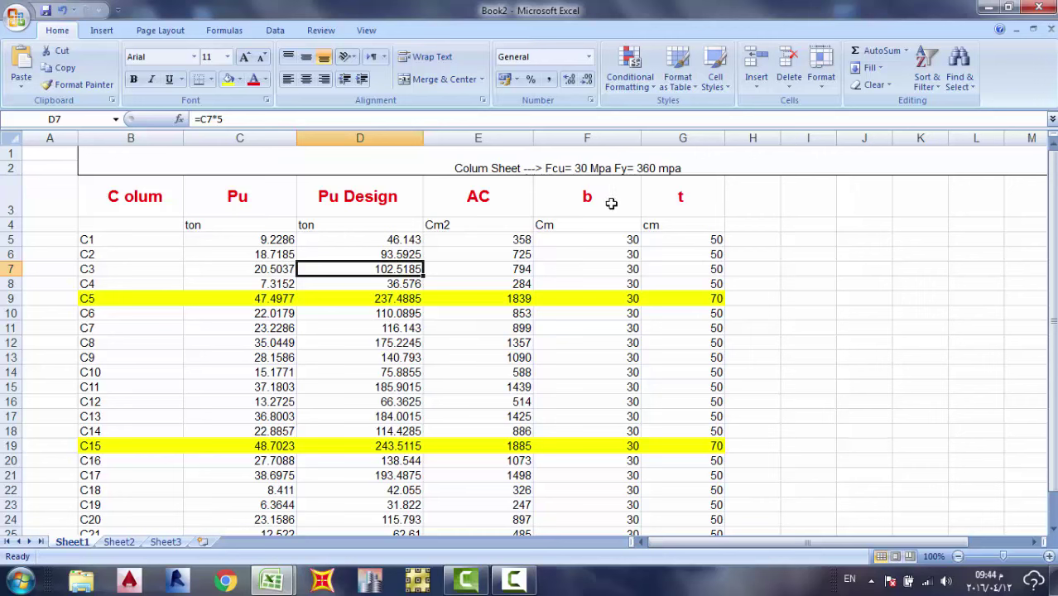
left_click_drag(257, 192, 213, 237)
left_click(220, 222)
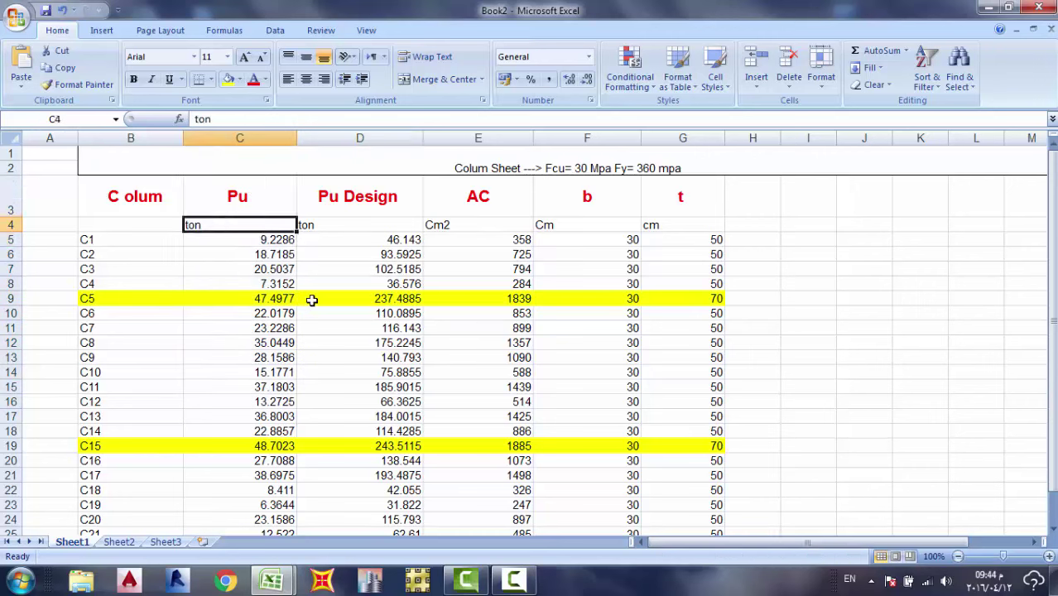
left_click(88, 238)
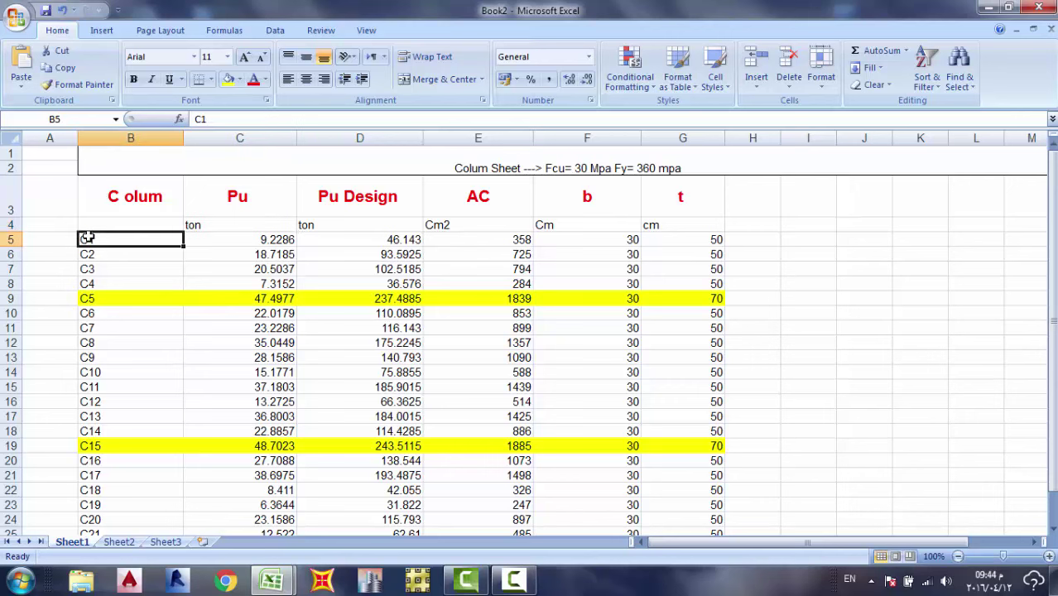
Apply thin outline and inside borders to the whole column table, B3:G25.
left_click_drag(97, 194, 696, 501)
right_click(686, 473)
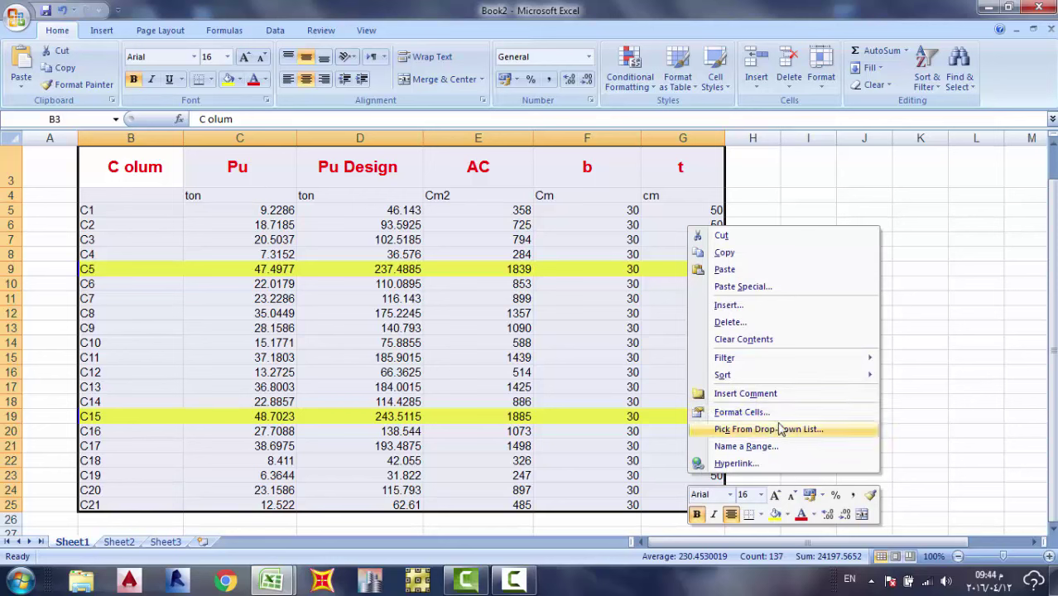
left_click(742, 411)
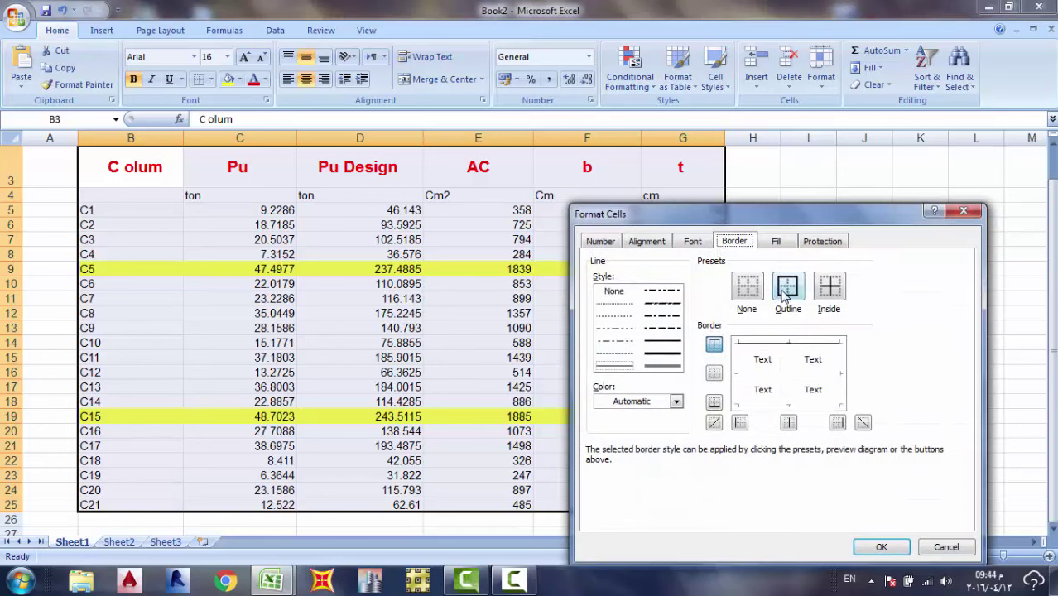
left_click(785, 297)
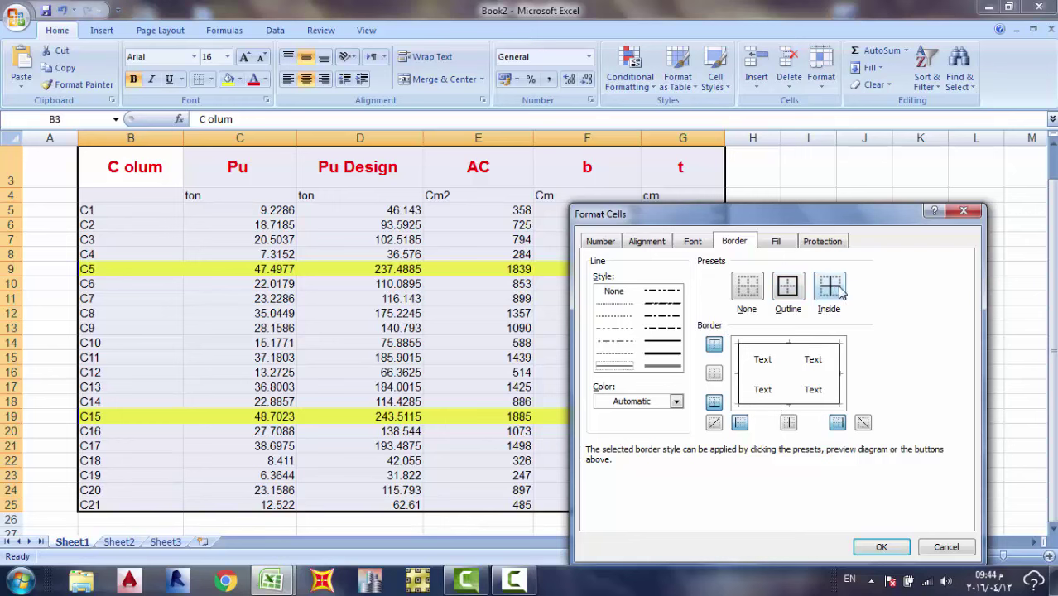
left_click(747, 287)
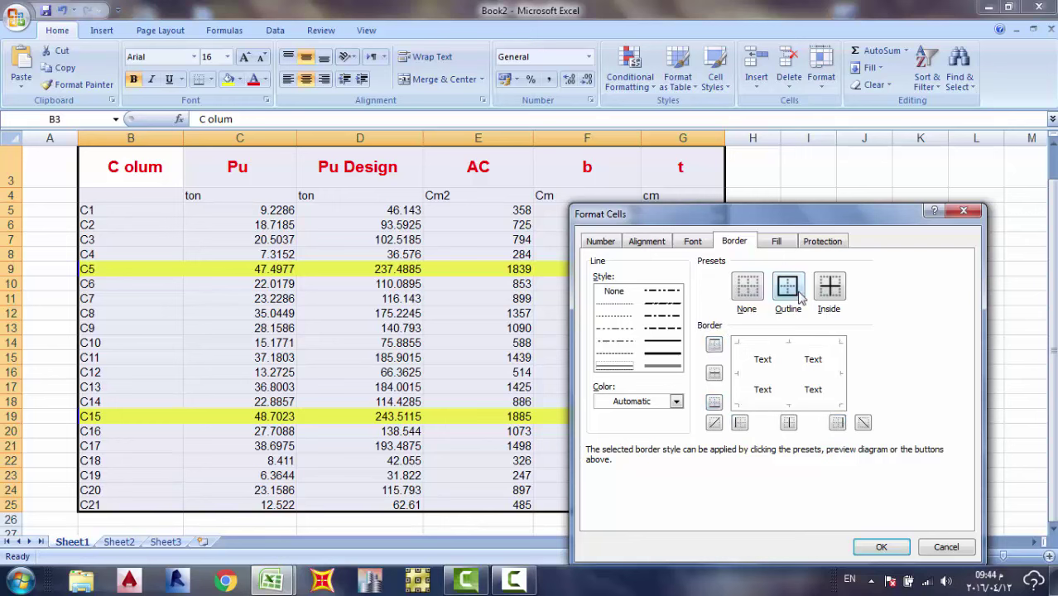
left_click(830, 286)
left_click(788, 287)
left_click(662, 356)
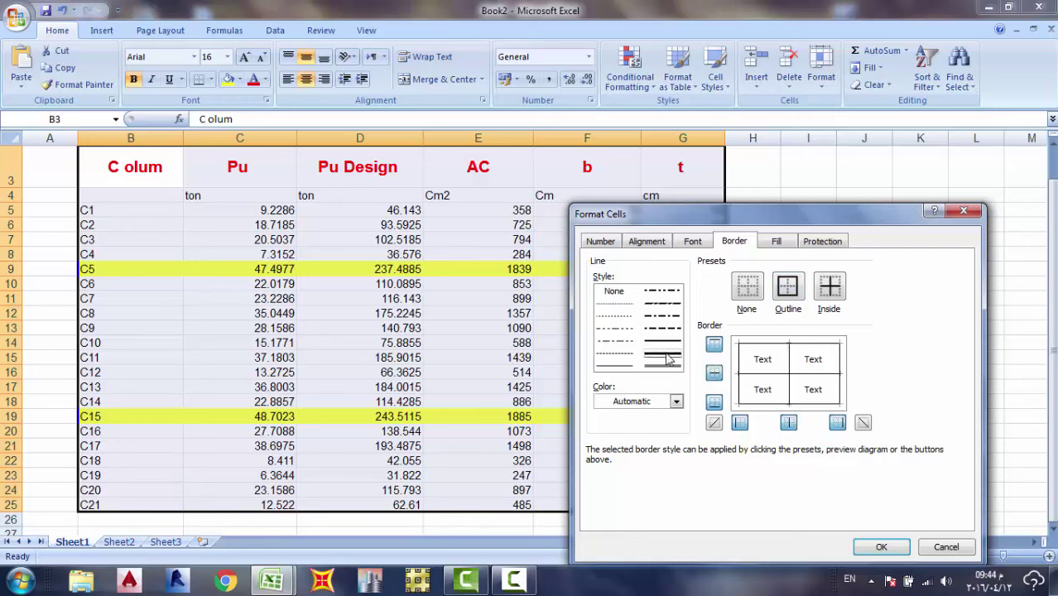
left_click(655, 368)
left_click(666, 358)
left_click(881, 546)
left_click(596, 340)
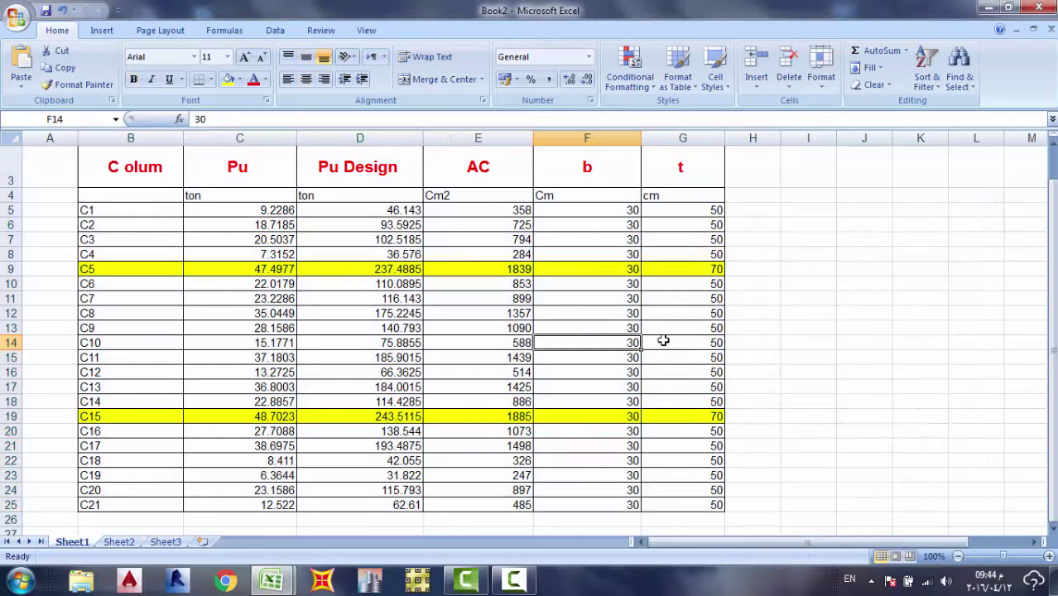
Fill the rows for columns C1 to C4, B5:G8, with standard green.
scroll(663, 340, "down", 2)
scroll(681, 323, "up", 3)
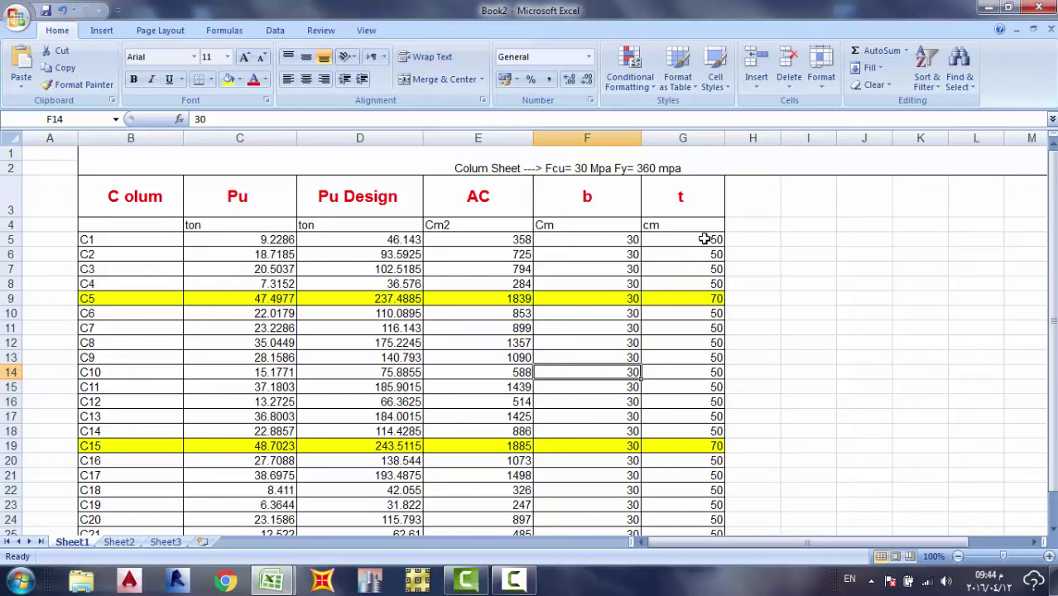
left_click_drag(701, 239, 125, 279)
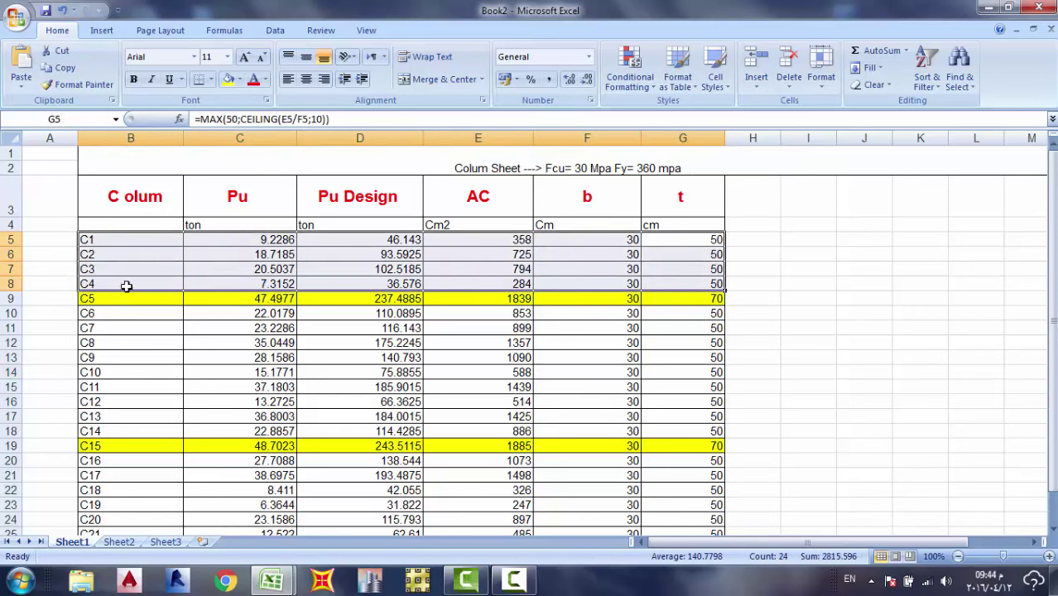
left_click(239, 80)
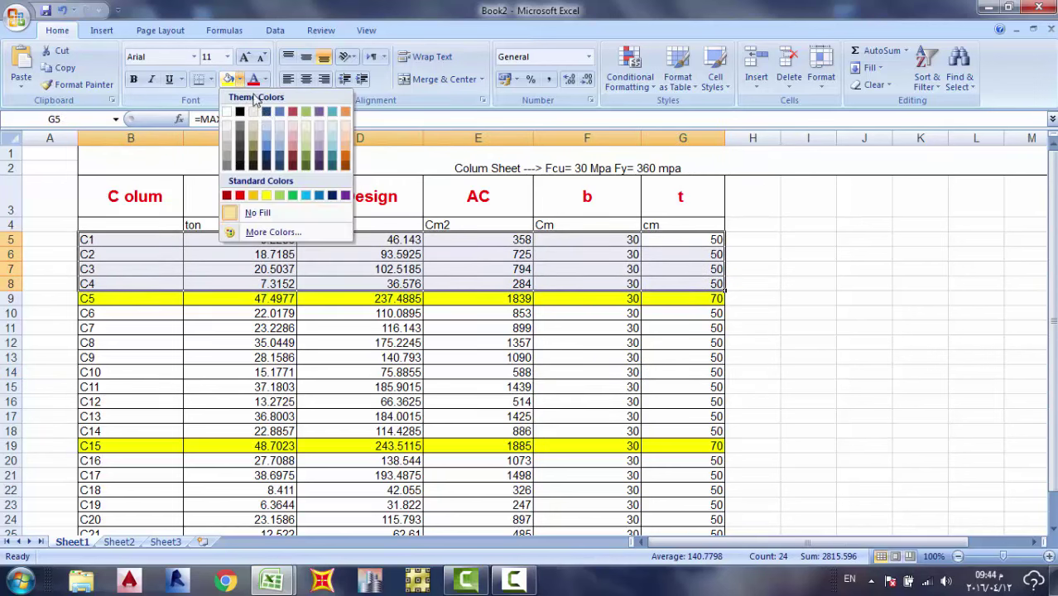
left_click(292, 196)
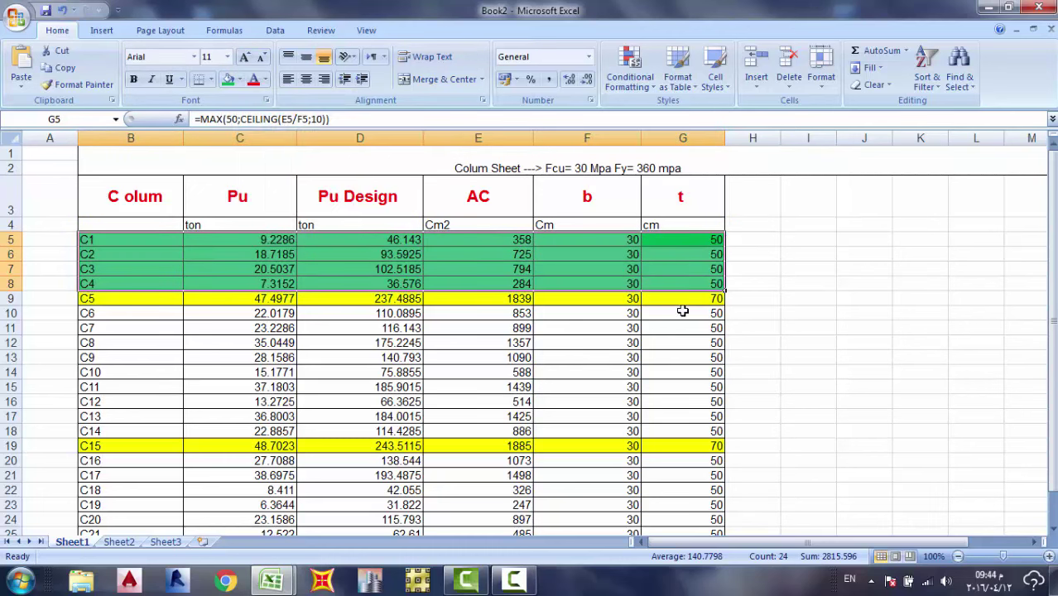
Apply the same green fill to B10:G18 and B20:G25, leaving out the yellow C5 and C15 rows.
left_click_drag(682, 312, 129, 428)
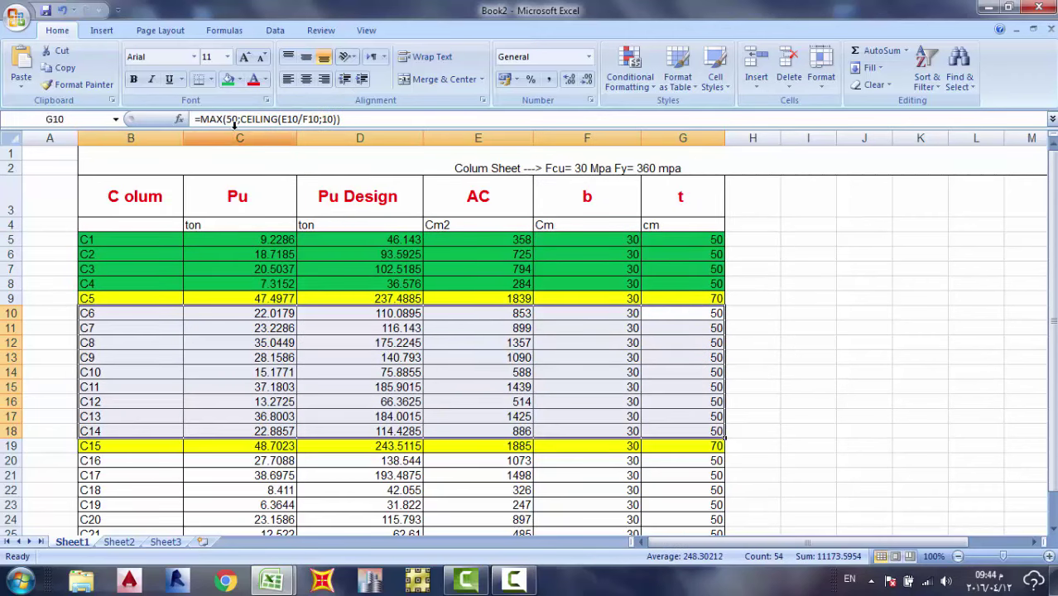
left_click(230, 81)
scroll(392, 404, "down", 2)
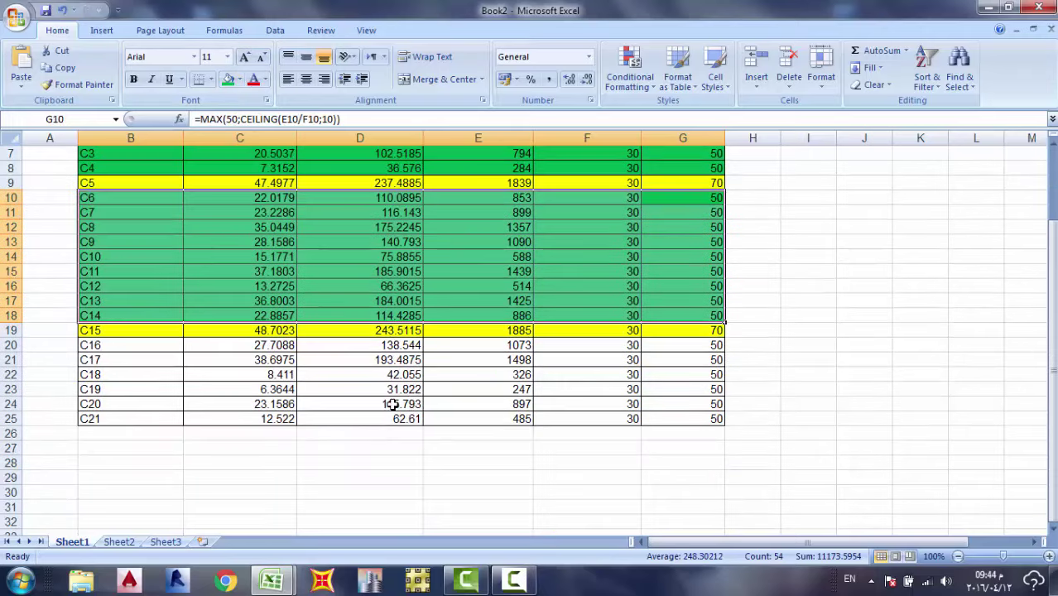
left_click_drag(689, 351, 94, 419)
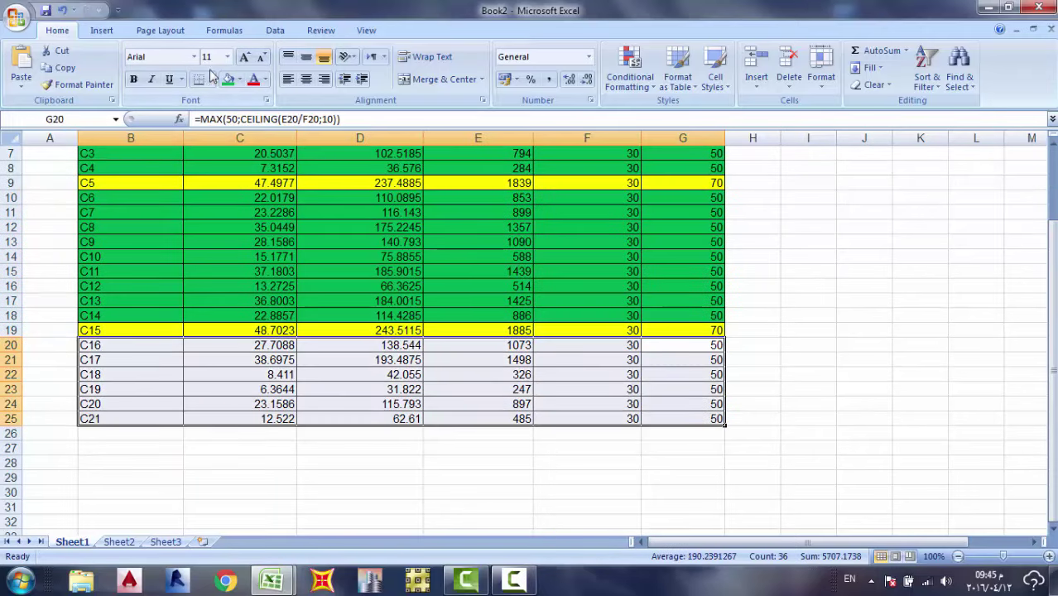
left_click(230, 80)
left_click(368, 256)
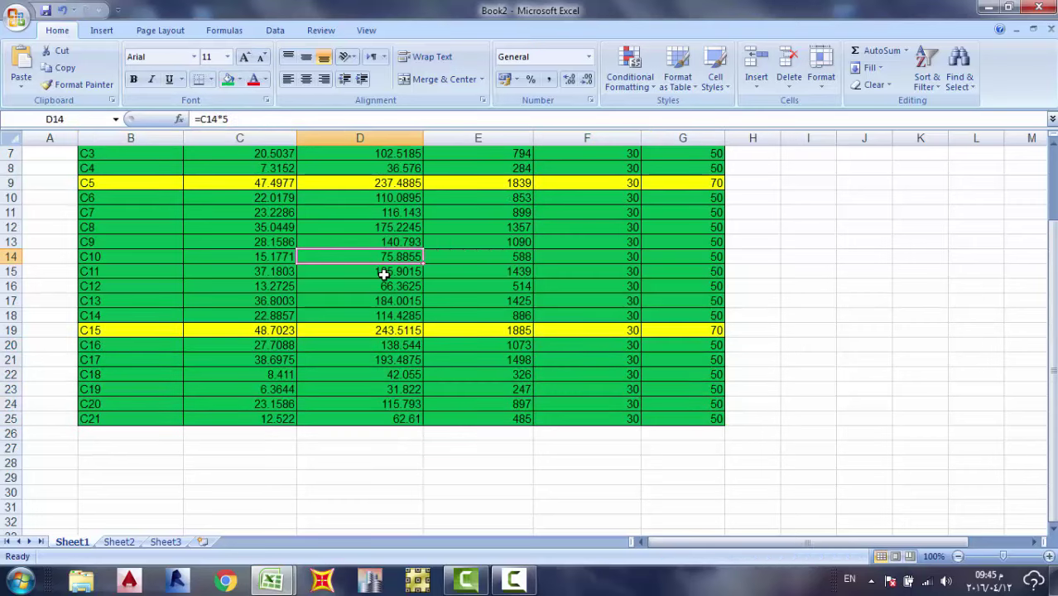
Fill the header cells B3:G3 with a light pink theme color, keeping the red text.
scroll(442, 242, "up", 2)
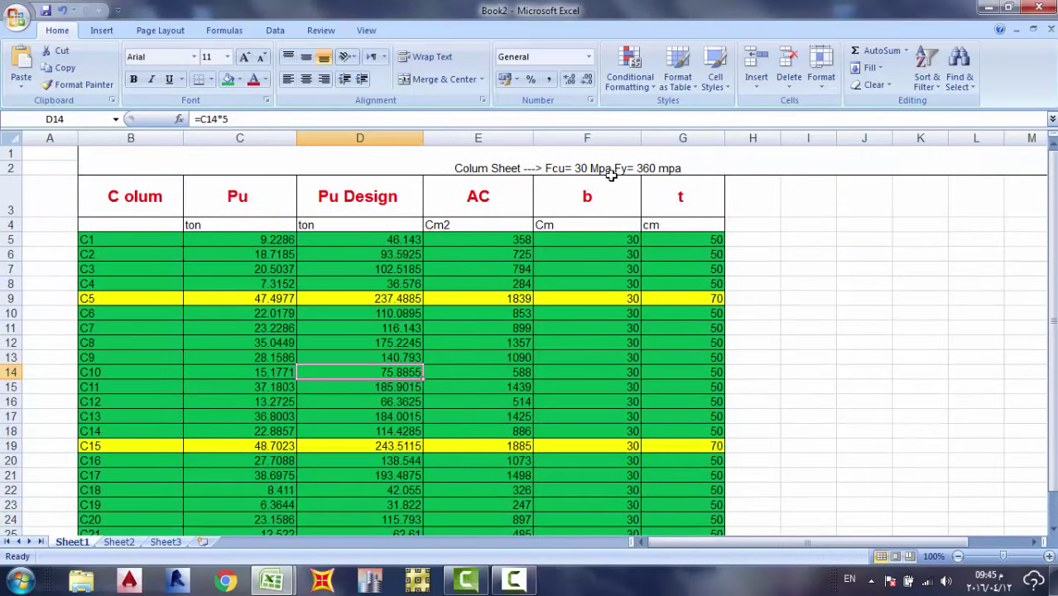
left_click_drag(711, 191, 172, 170)
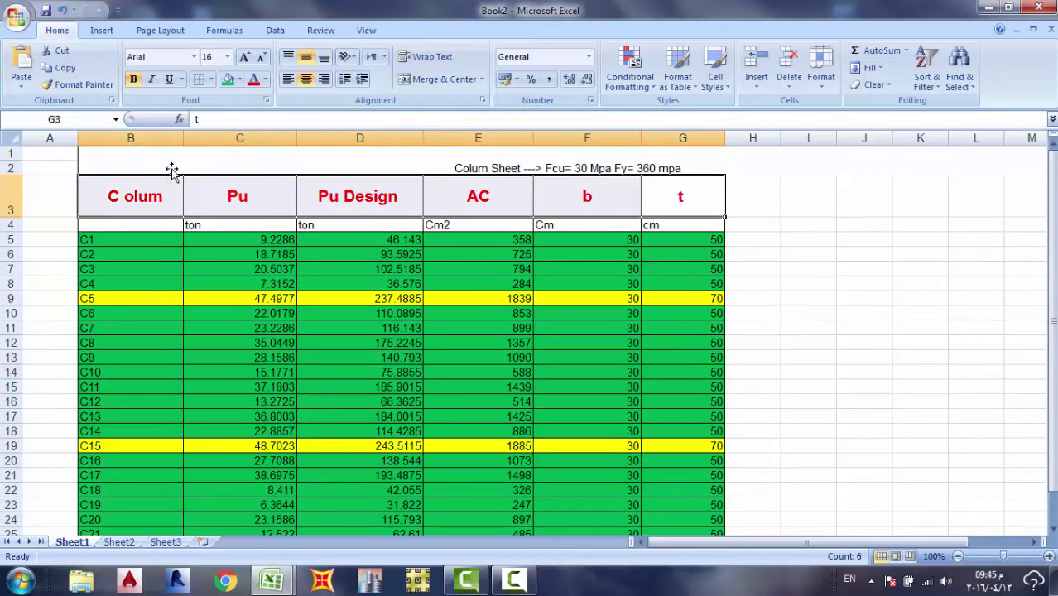
left_click(265, 79)
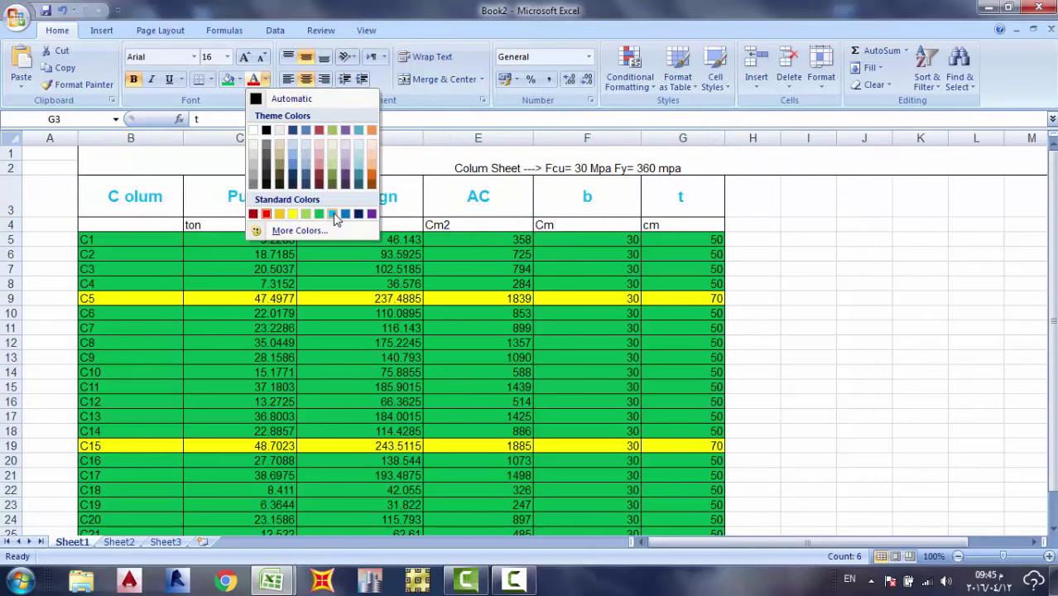
left_click(234, 80)
left_click(239, 79)
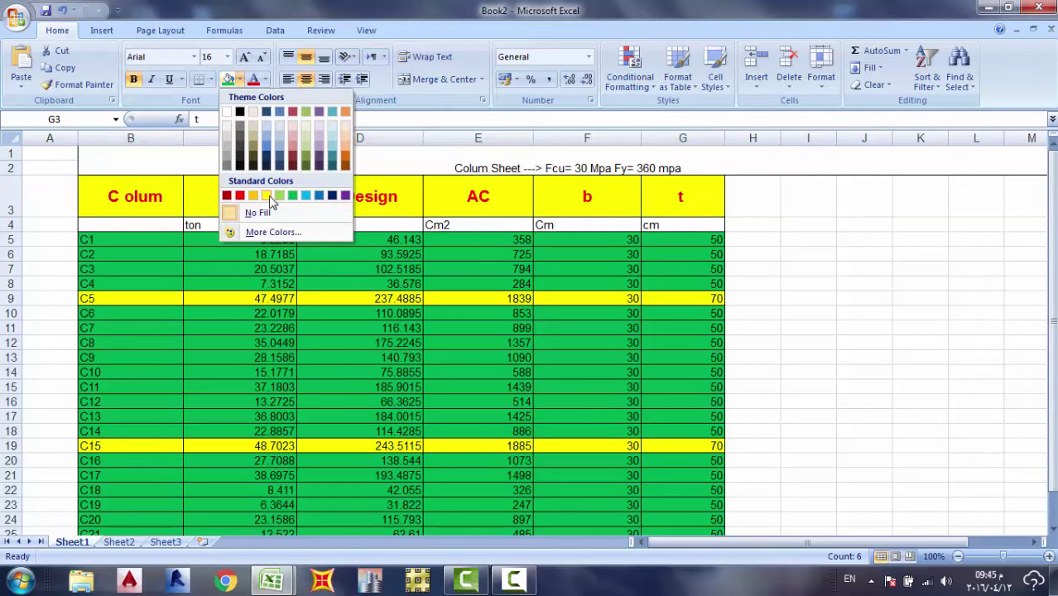
left_click(293, 136)
left_click(388, 231)
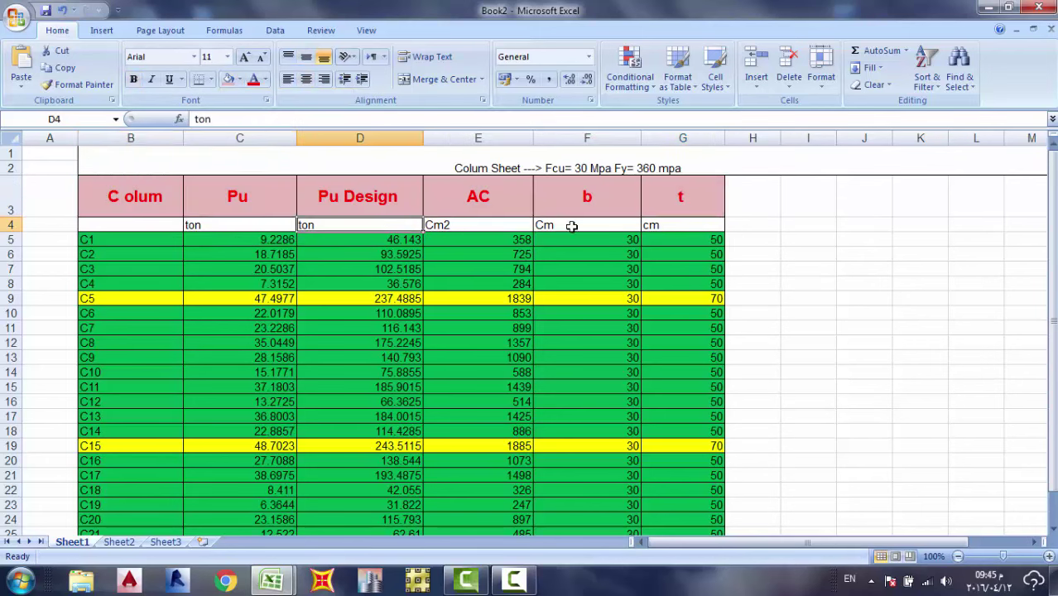
Fill the units row B4:G4 with a light blue theme color.
left_click_drag(645, 224, 166, 227)
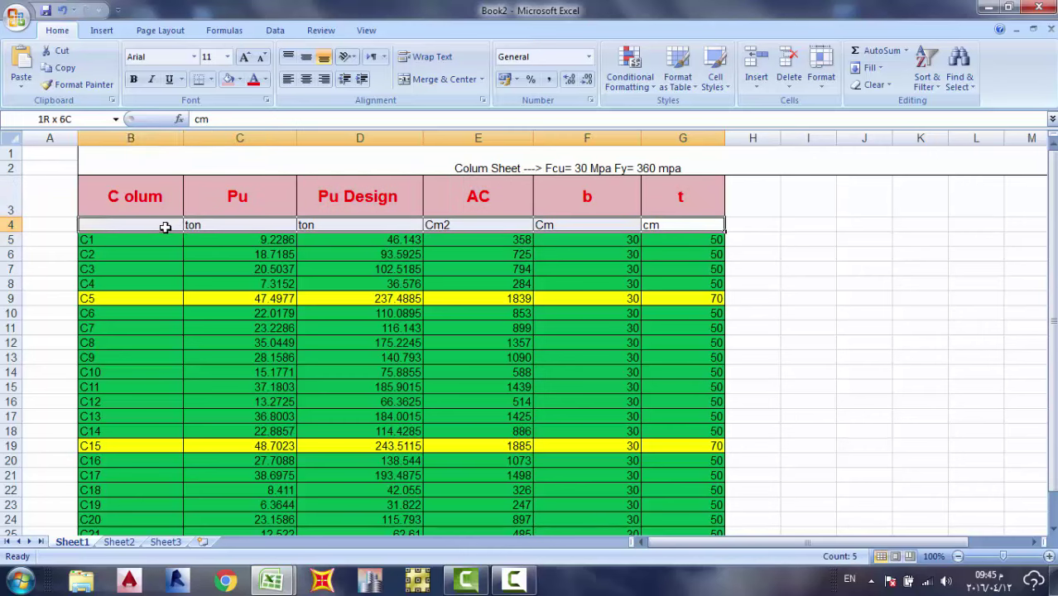
left_click(240, 79)
left_click(265, 132)
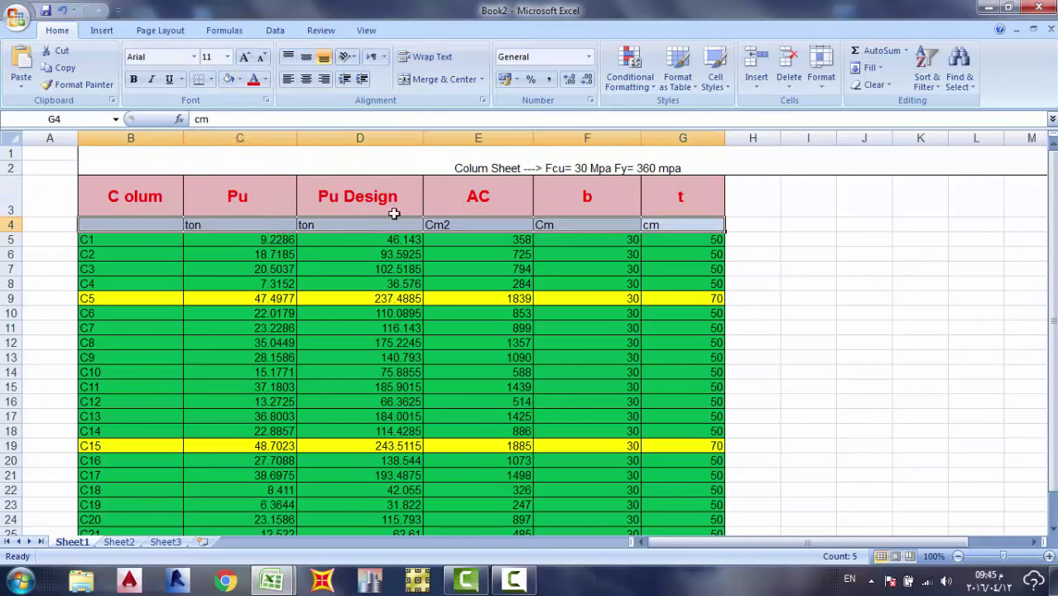
left_click(406, 222)
Change the font color of the sheet title text in B1 to standard purple.
left_click(578, 169)
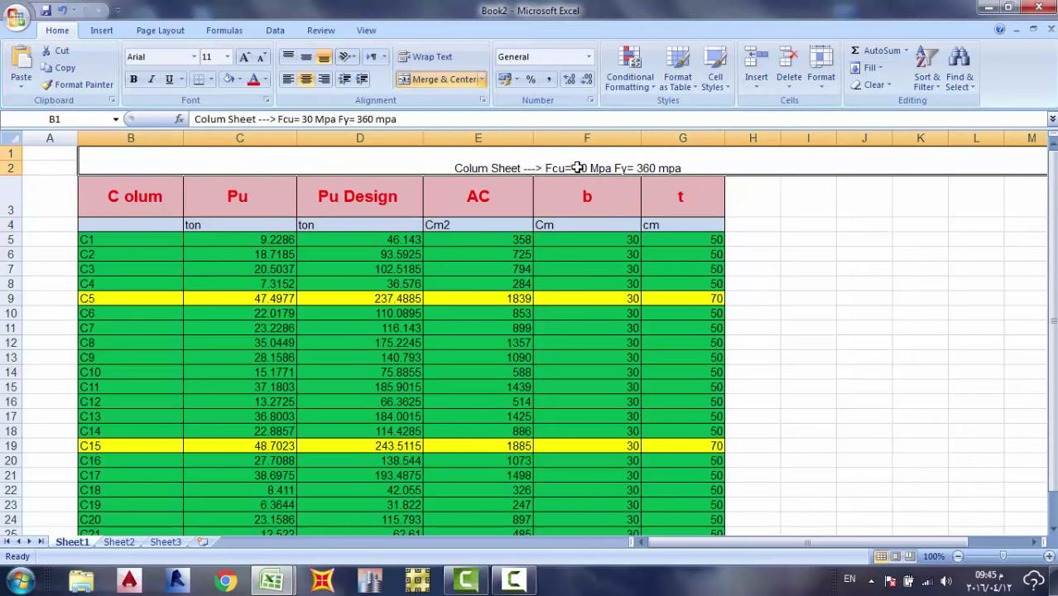
double_click(578, 169)
left_click_drag(677, 164, 536, 156)
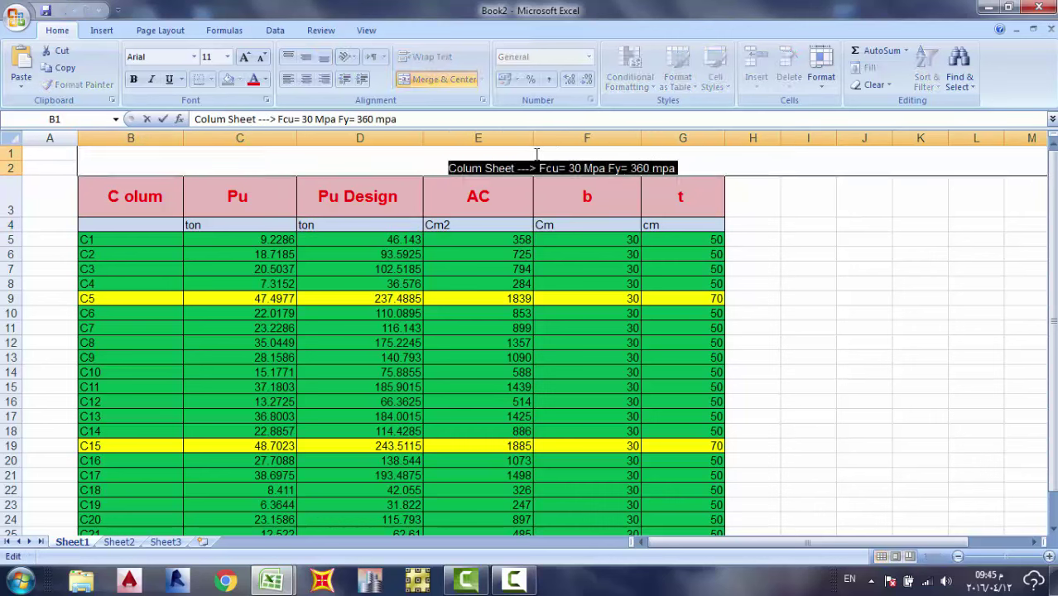
left_click(264, 80)
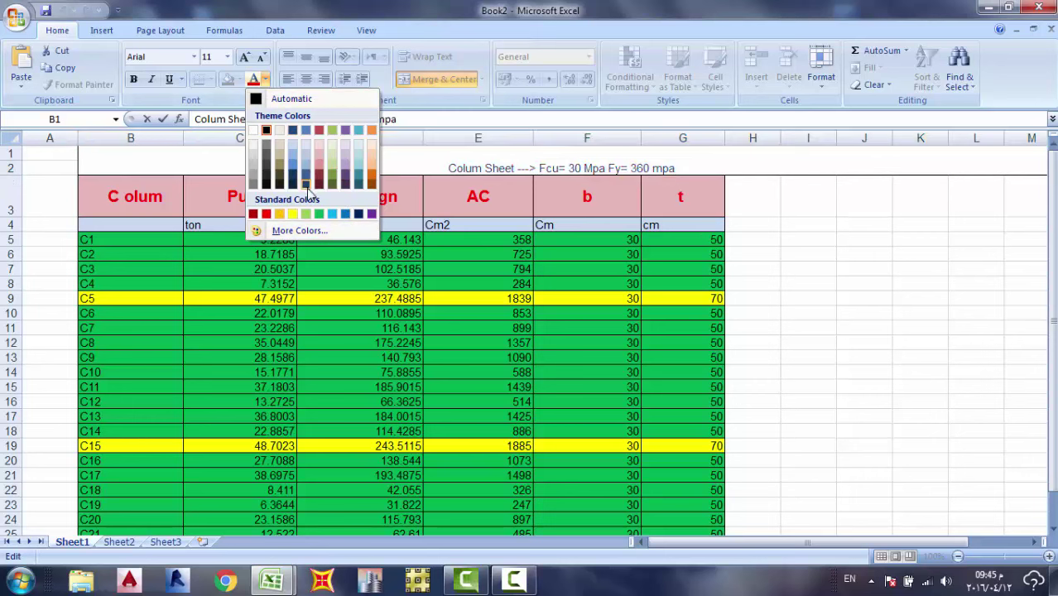
left_click(371, 216)
Set the title text's font size to 22 and align the title cell to the middle vertically.
left_click(225, 56)
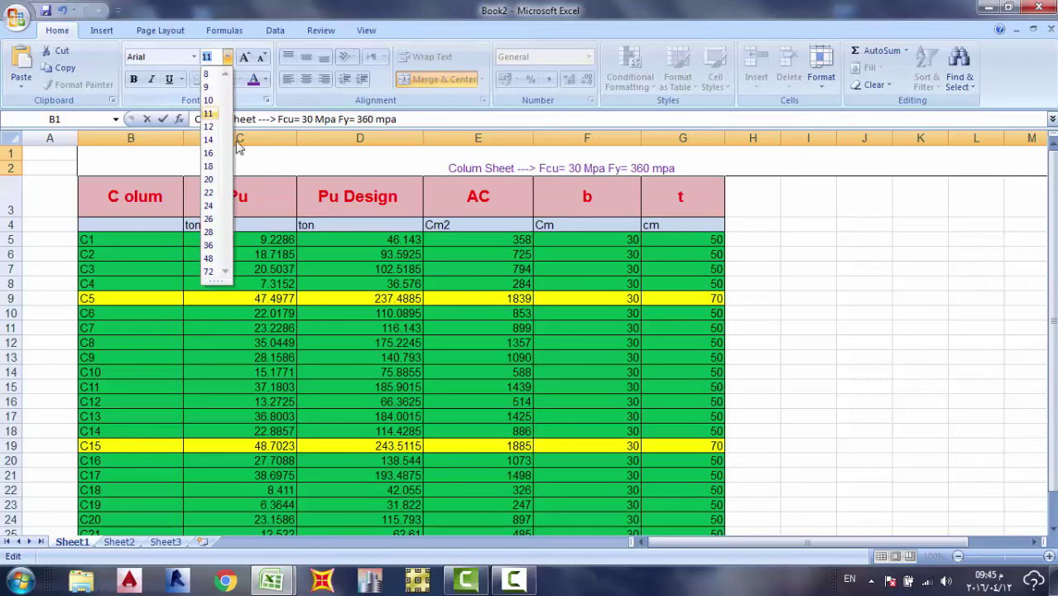
left_click(211, 259)
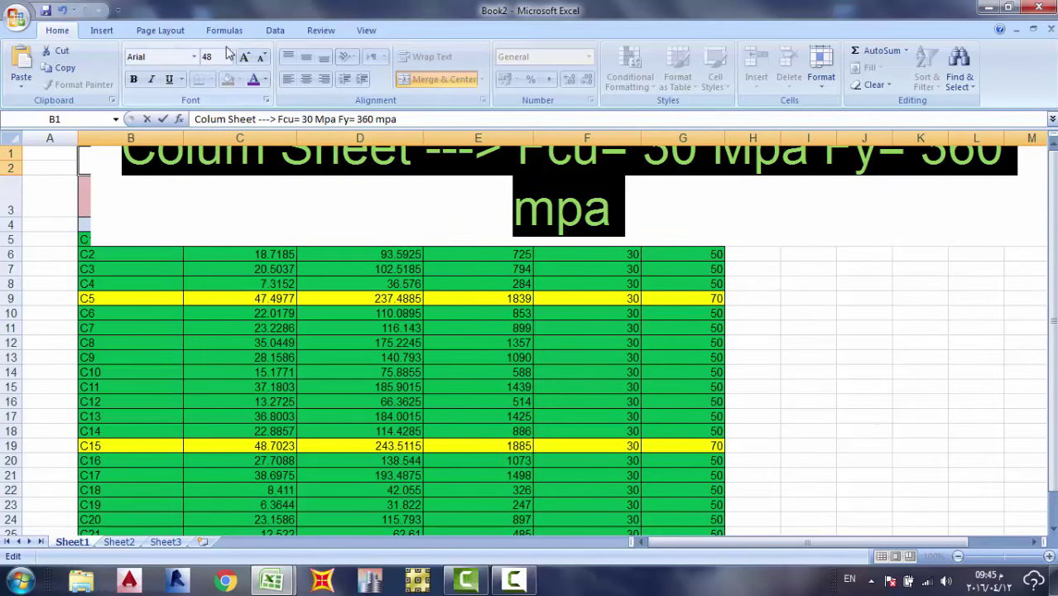
left_click(227, 56)
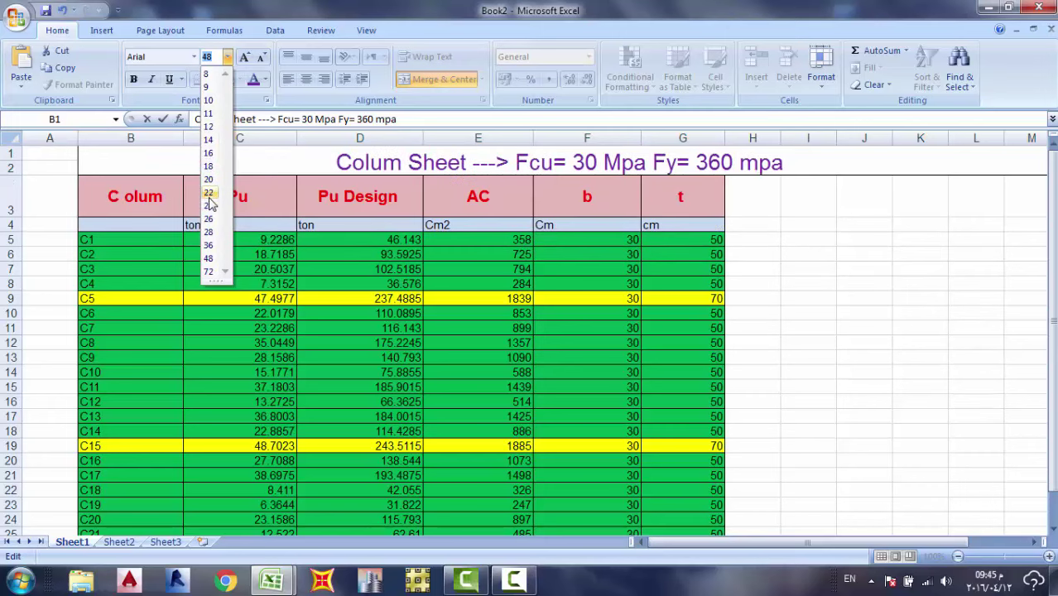
left_click(210, 195)
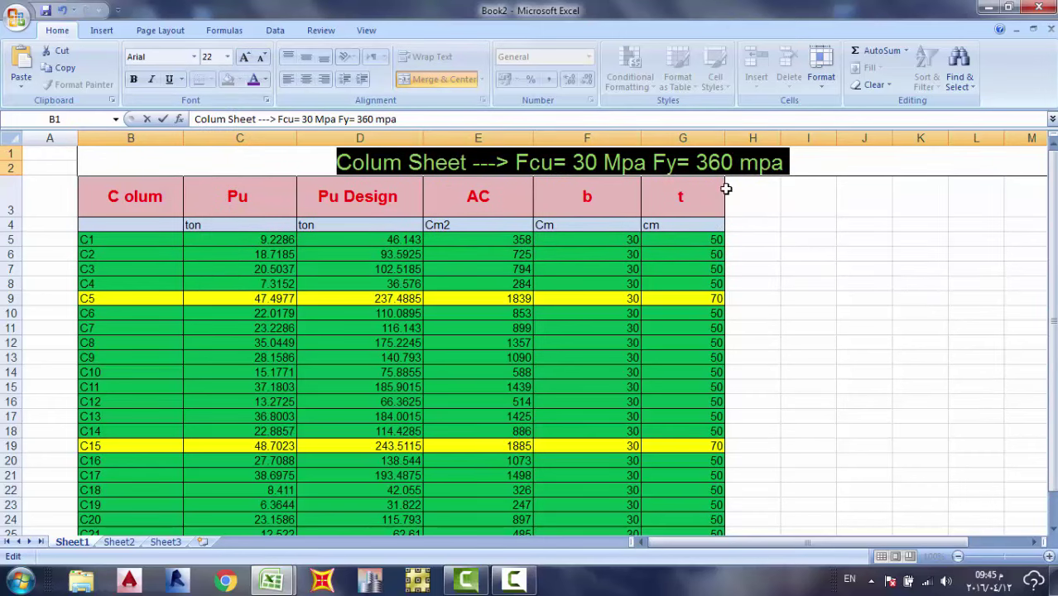
left_click(831, 224)
left_click(840, 158)
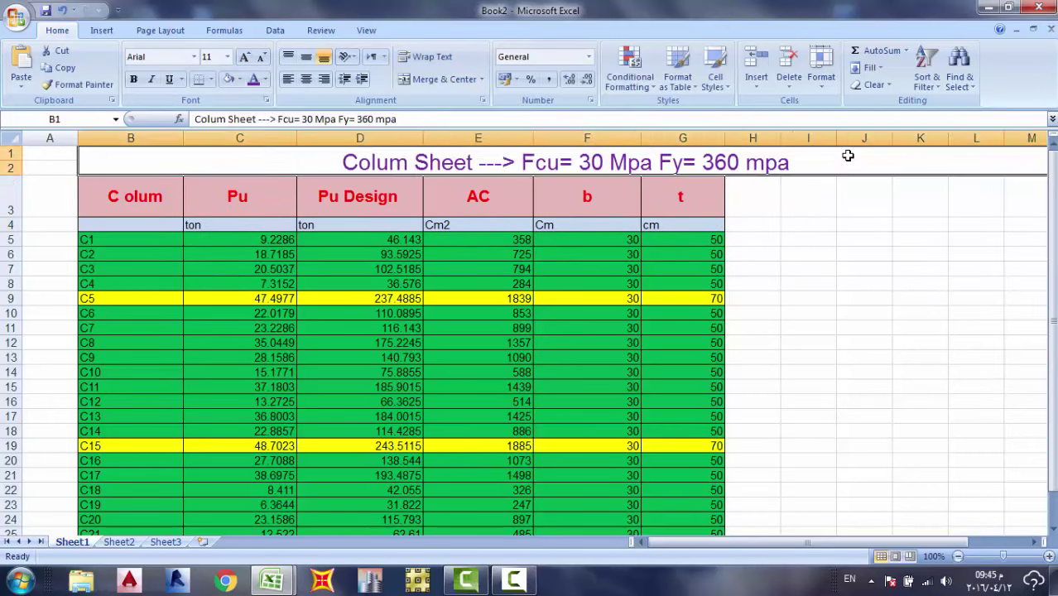
left_click(306, 58)
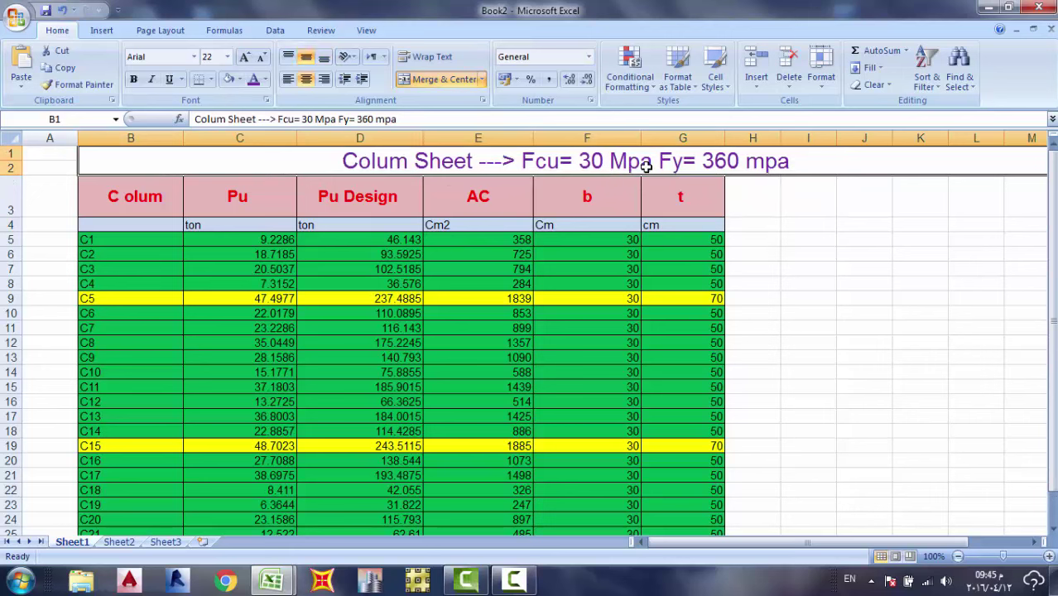
double_click(205, 158)
left_click(802, 166)
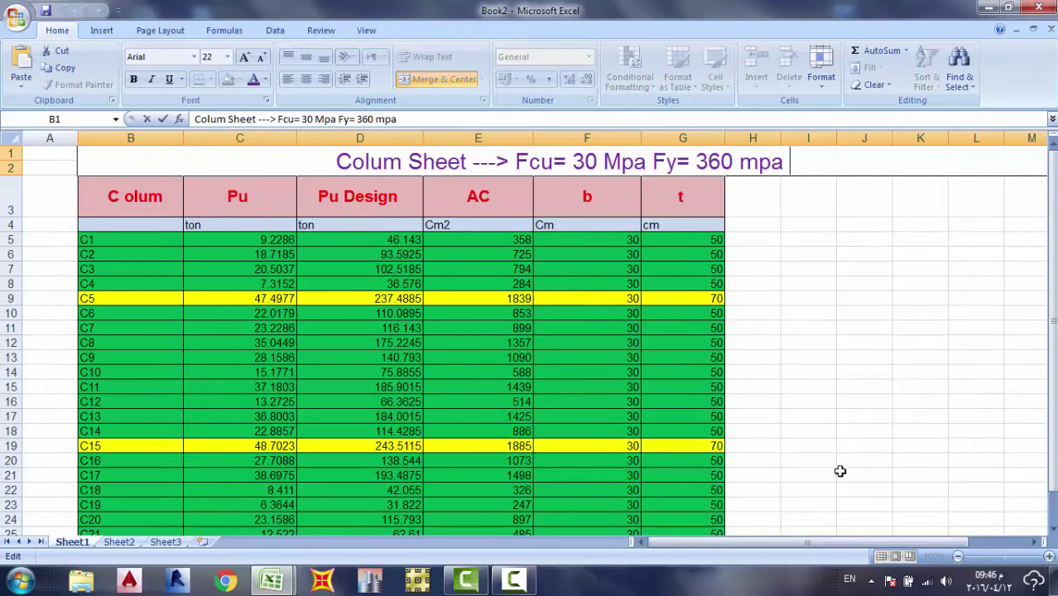
left_click_drag(840, 545, 899, 545)
key("Escape")
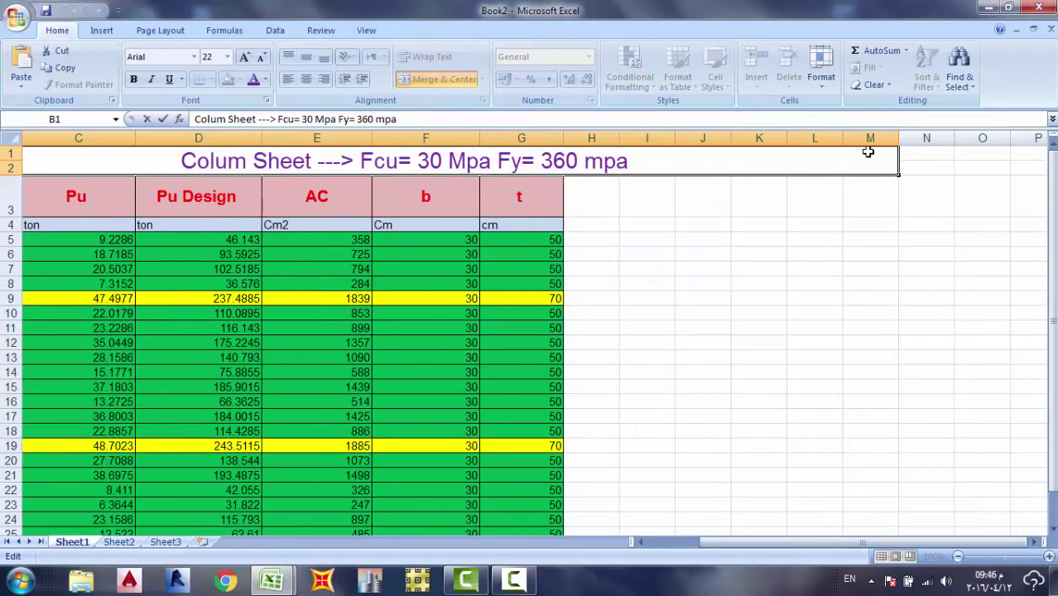
Fill the merged title cell B1 with the same light blue as the units row.
scroll(96, 156, "down", 4)
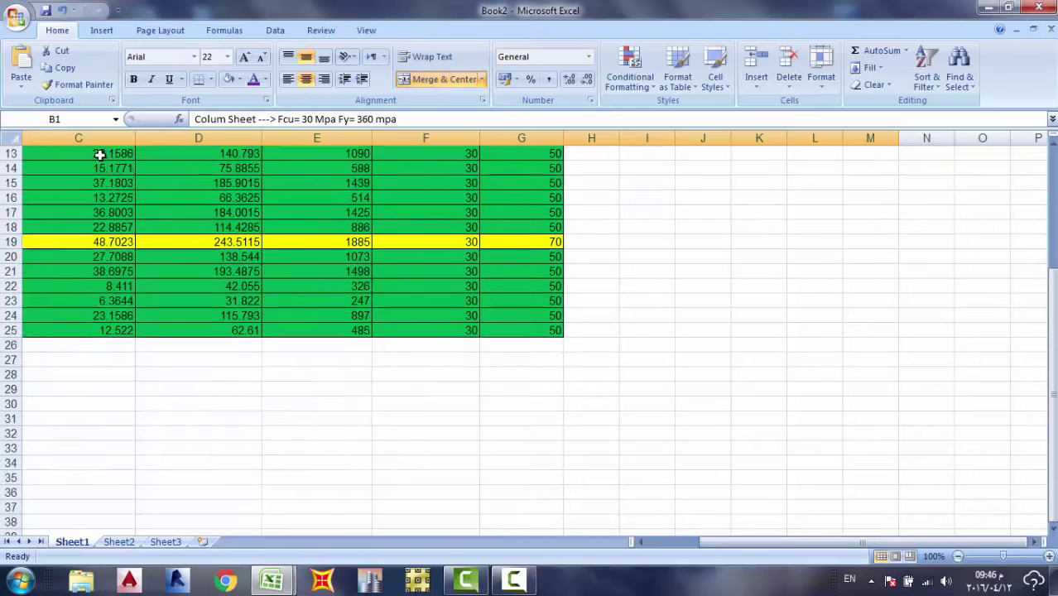
scroll(97, 154, "up", 4)
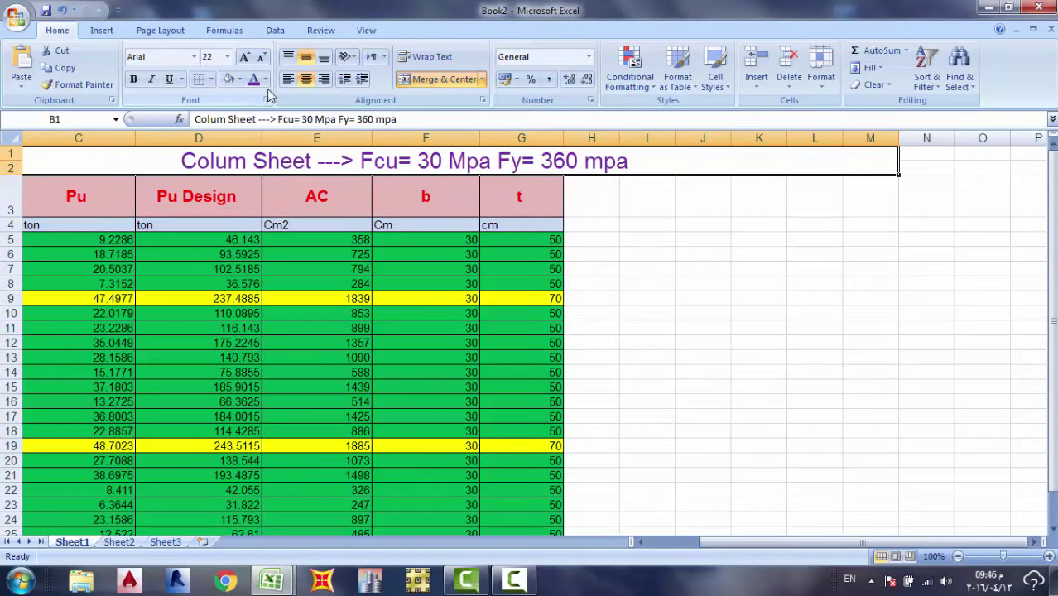
scroll(378, 178, "left", 2)
left_click_drag(451, 225, 548, 229)
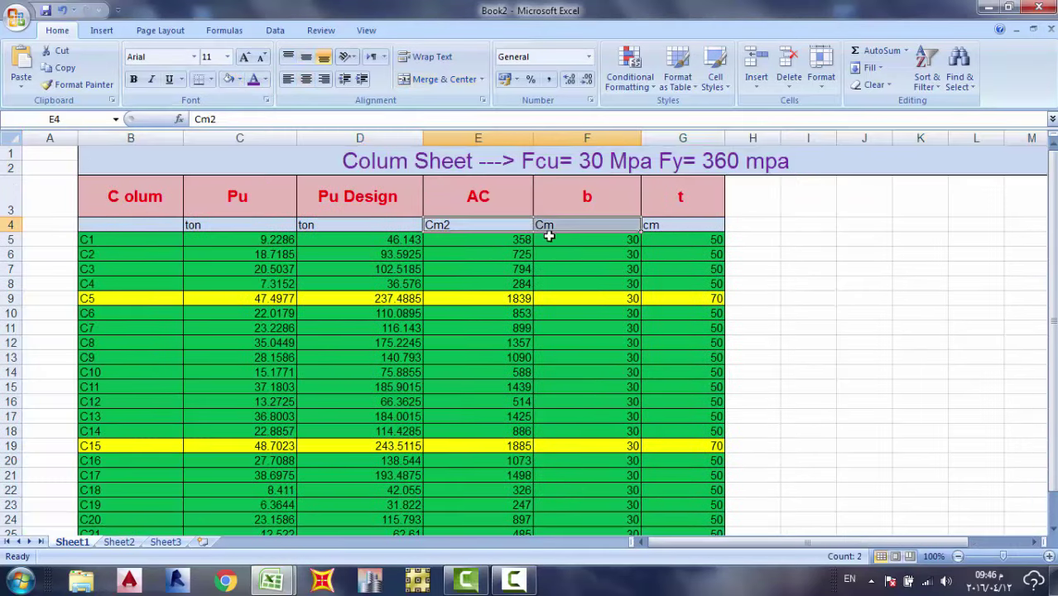
left_click(819, 270)
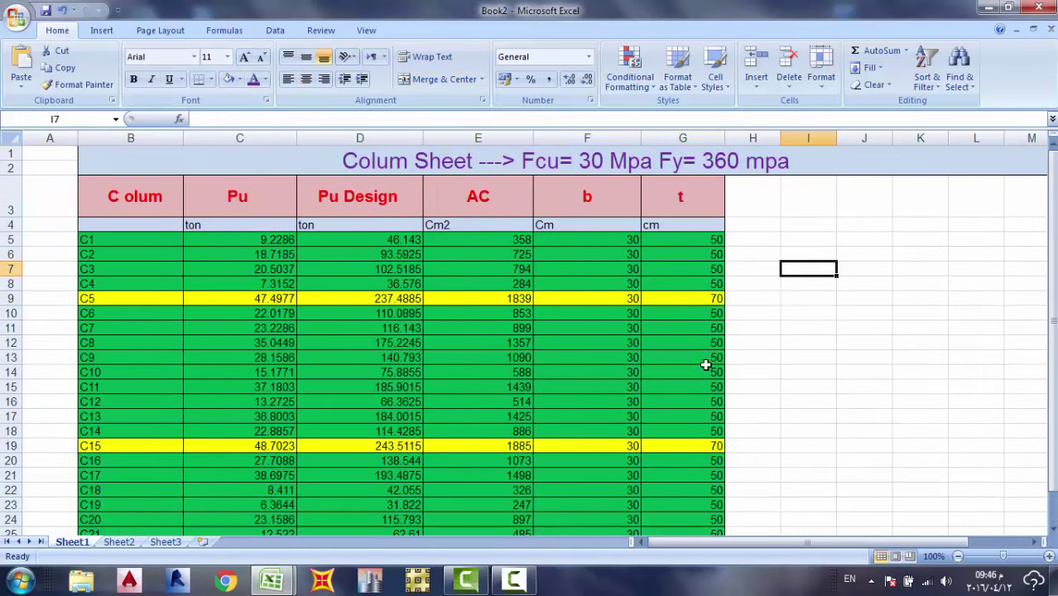
left_click(817, 169)
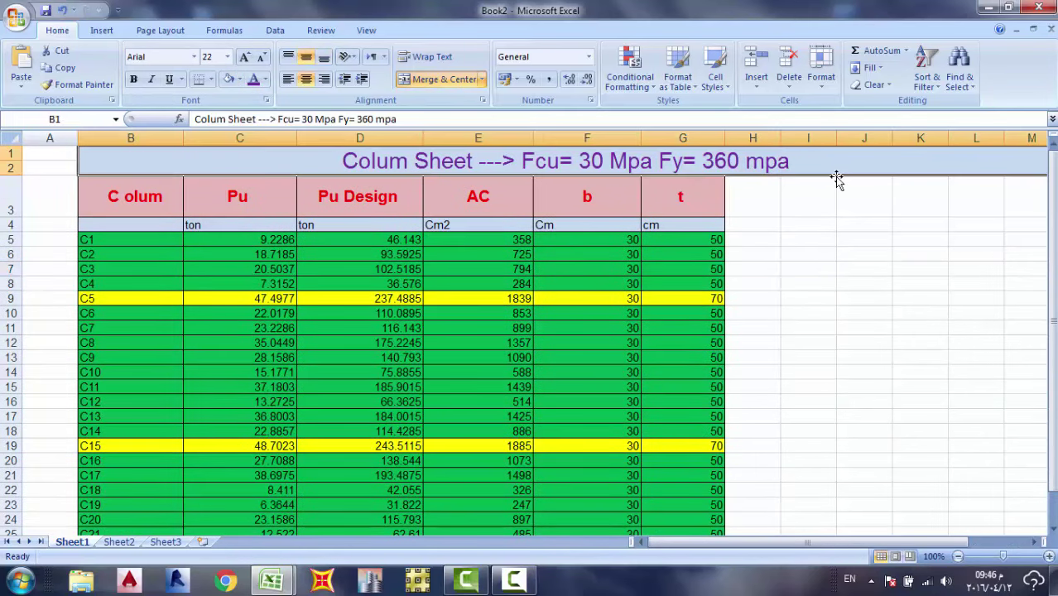
left_click(837, 143)
scroll(655, 381, "down", 2)
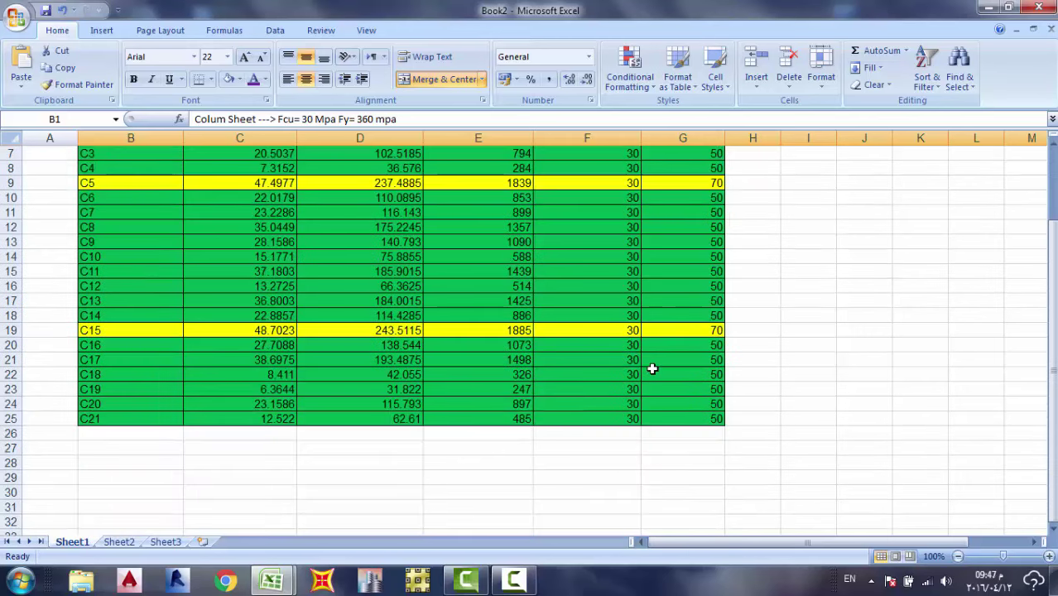
scroll(578, 329, "up", 2)
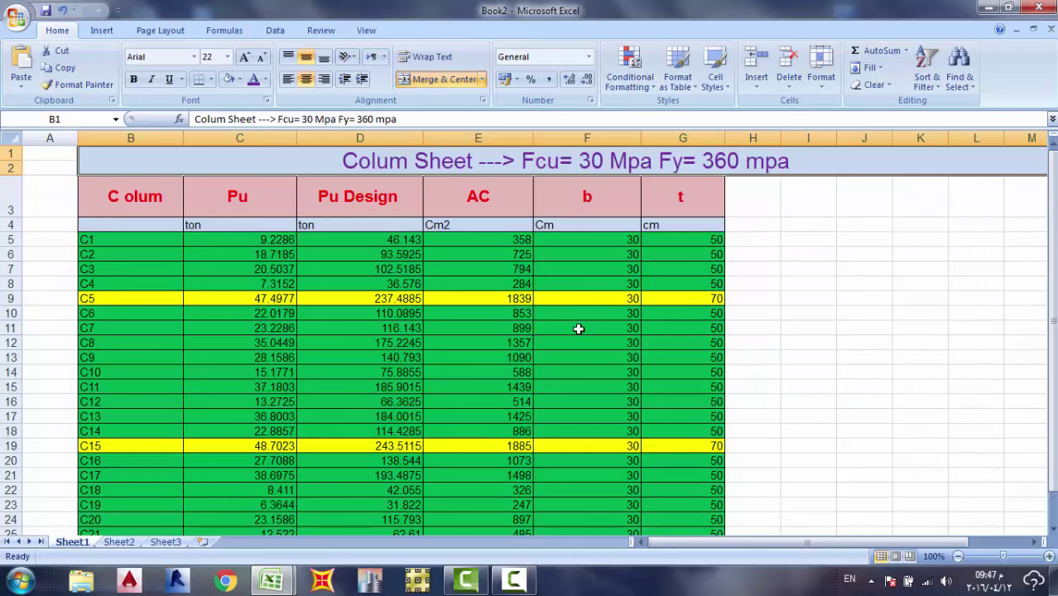